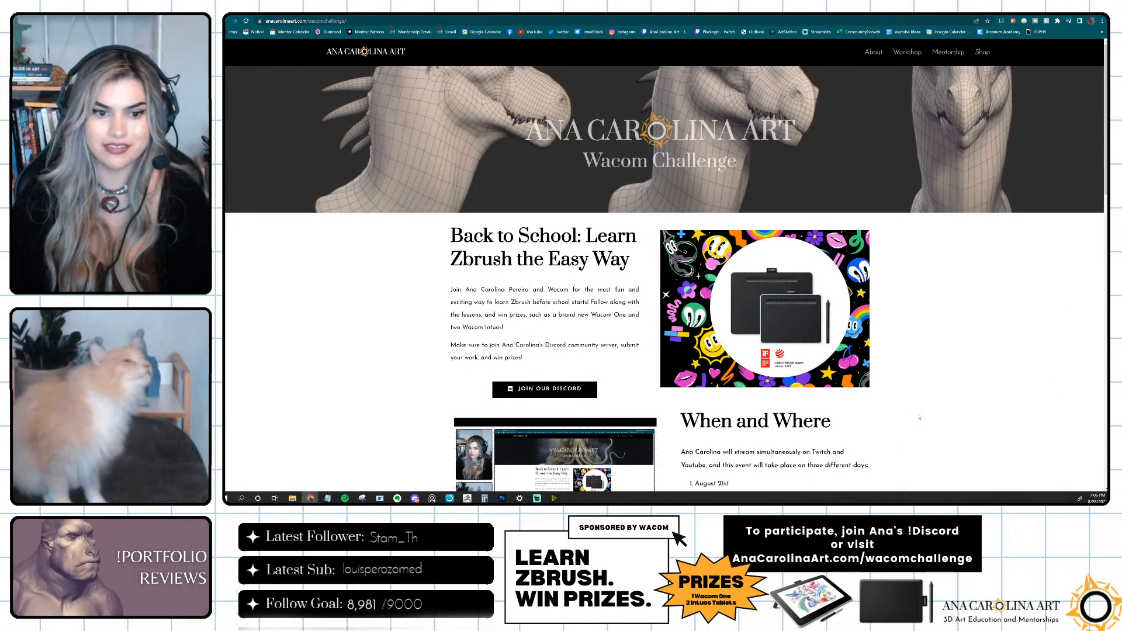
# Skim the Wacom Challenge page from its banner through the prizes to the participation rules, and enlarge the page text.
pyautogui.scroll(-15, 920, 417)
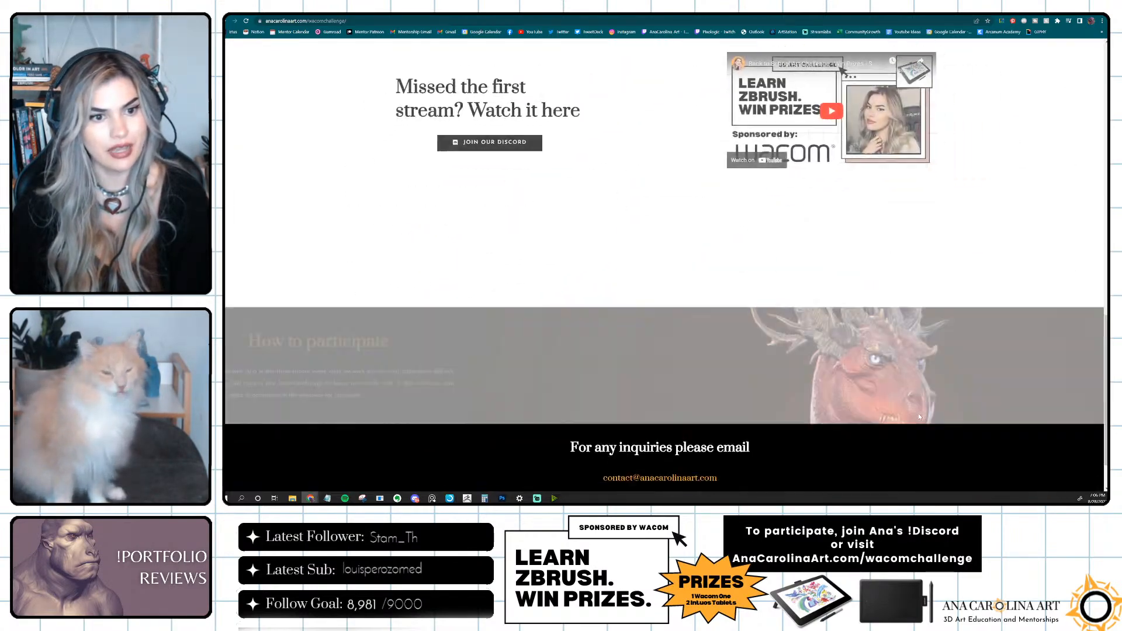
pyautogui.scroll(2, 941, 403)
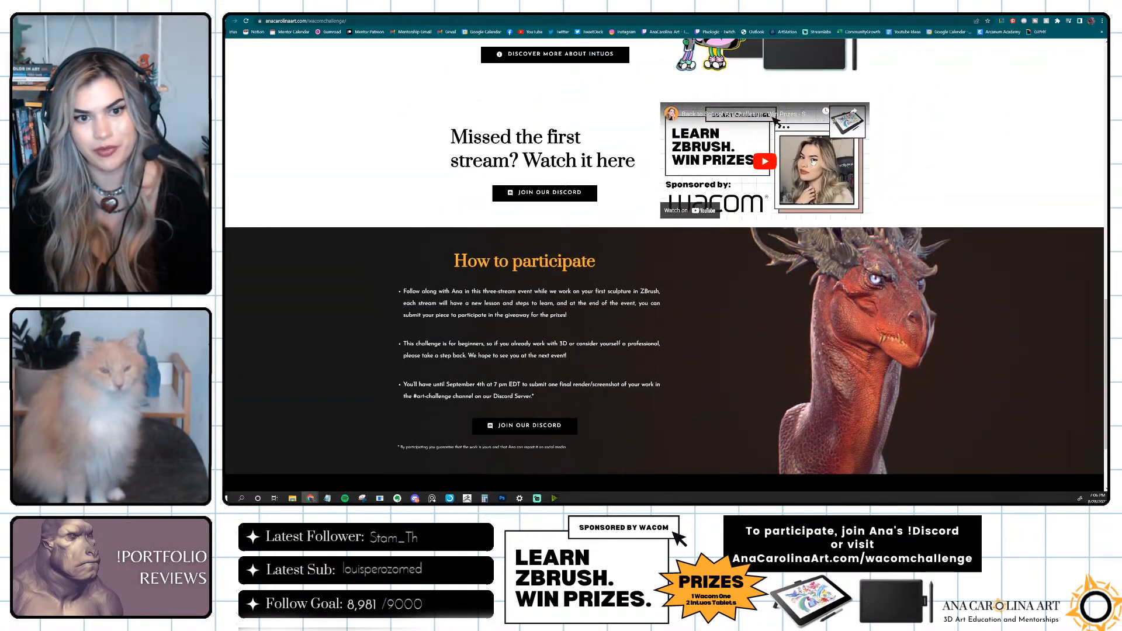
pyautogui.scroll(10, 888, 206)
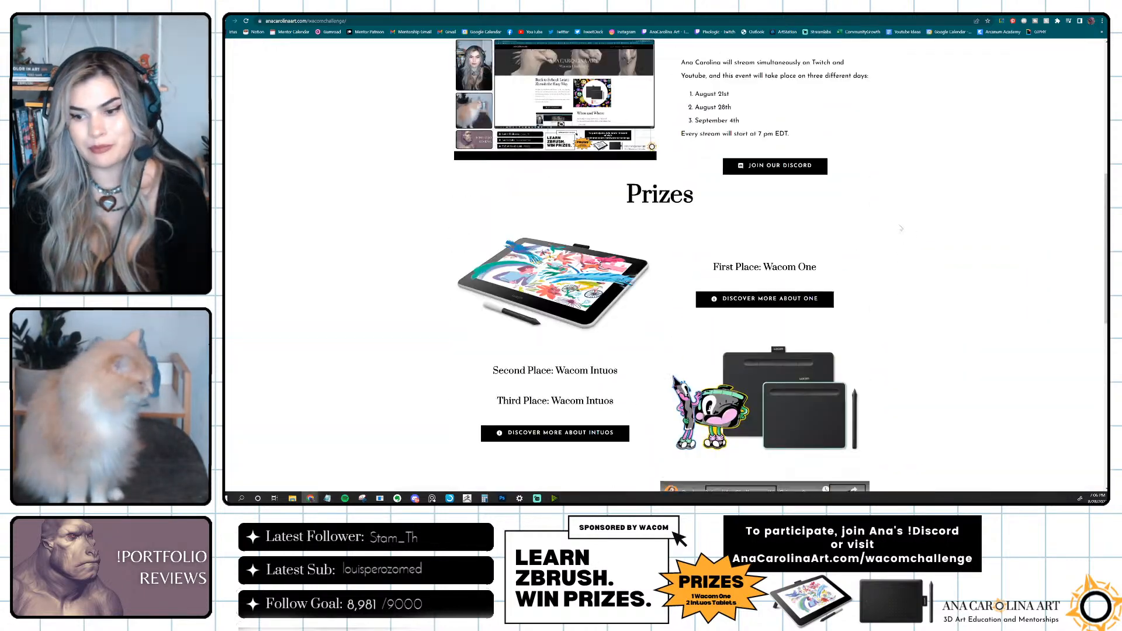
pyautogui.scroll(-2, 900, 228)
pyautogui.scroll(1, 900, 227)
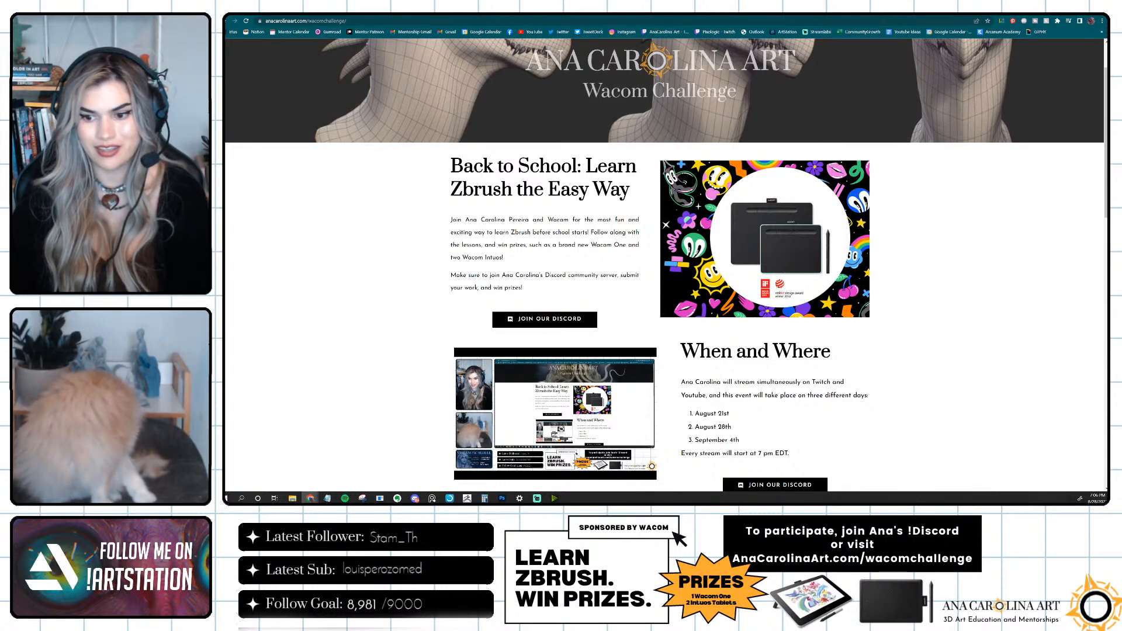
pyautogui.scroll(2, 923, 347)
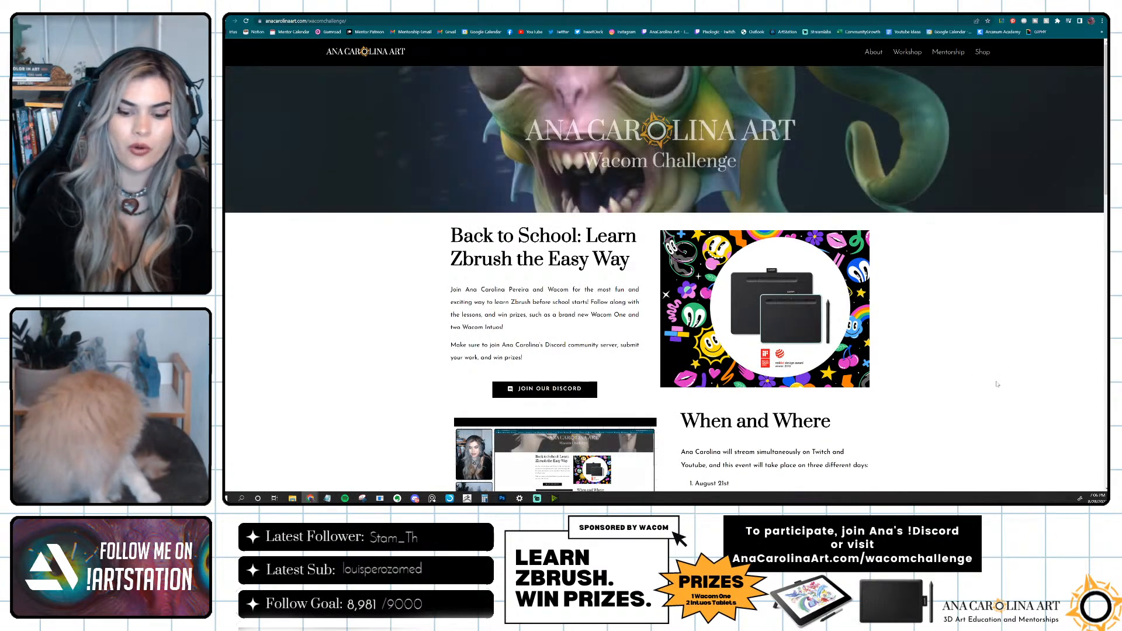
pyautogui.keyDown('ctrl'); pyautogui.scroll(4, 997, 384); pyautogui.keyUp('ctrl')
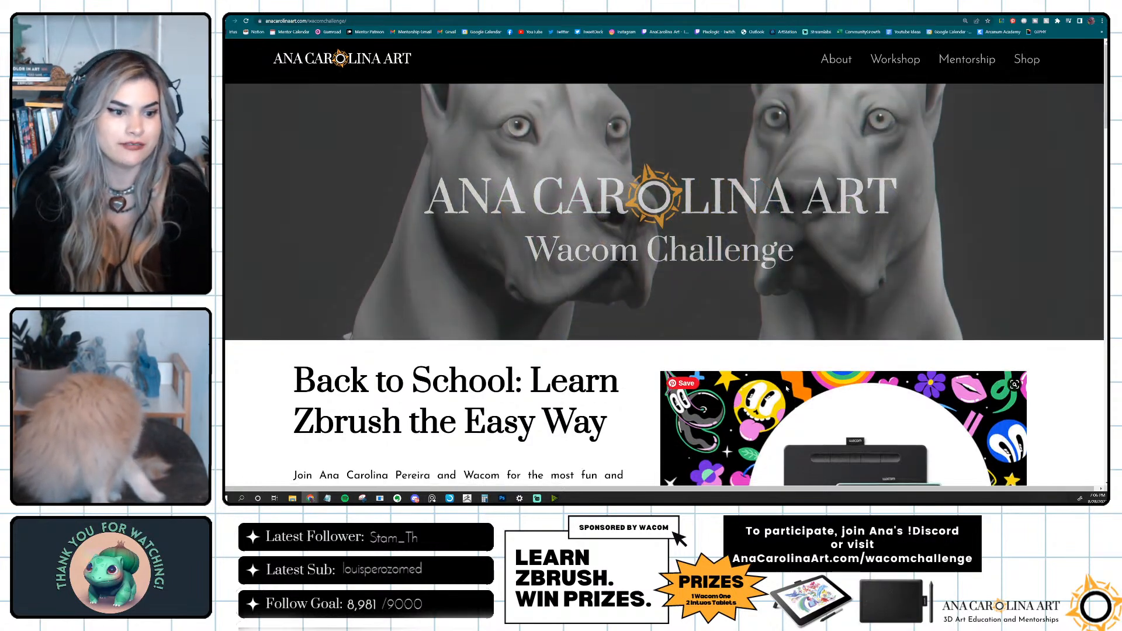
# Review the challenge introduction and the When and Where section, highlighting the August 28th stream date.
pyautogui.scroll(-4, 792, 384)
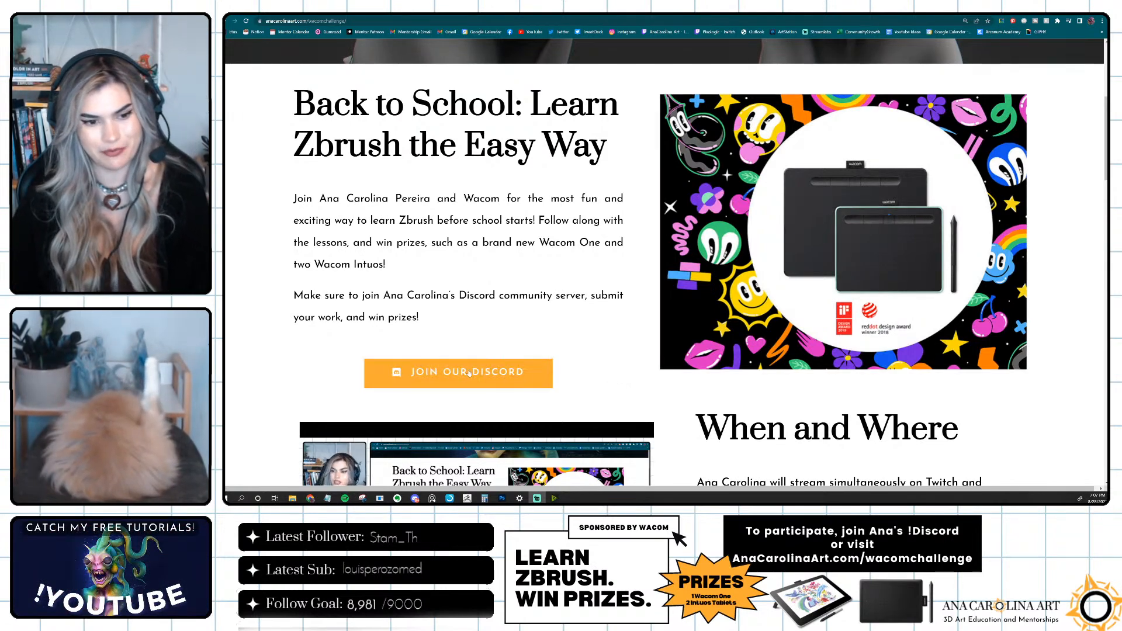
pyautogui.scroll(-3, 699, 377)
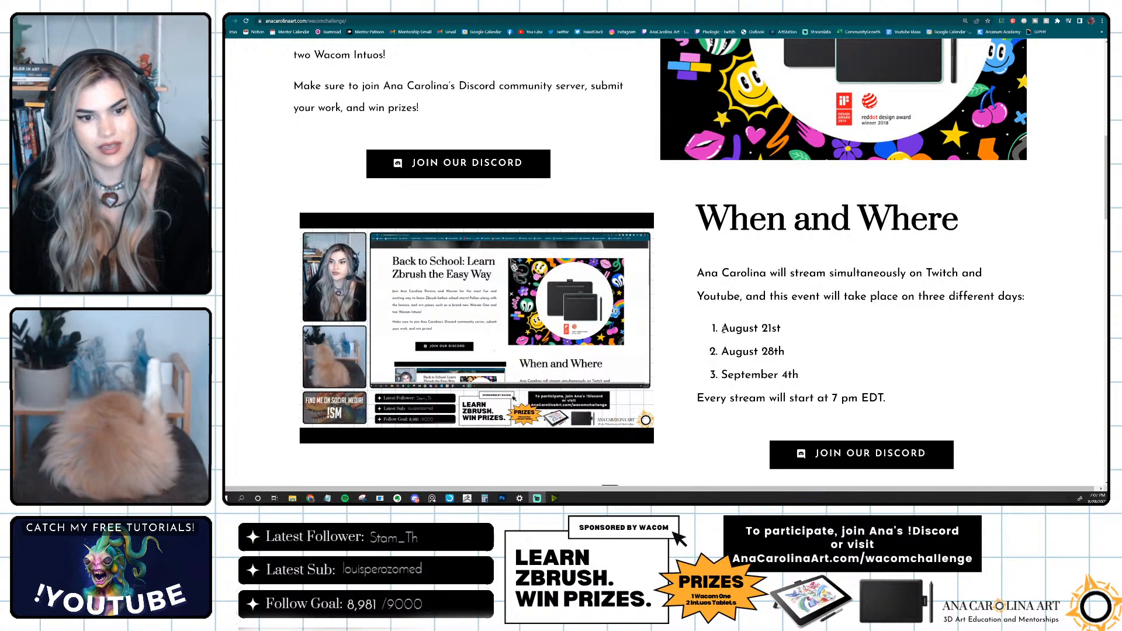
pyautogui.moveTo(723, 351); pyautogui.dragTo(786, 352)
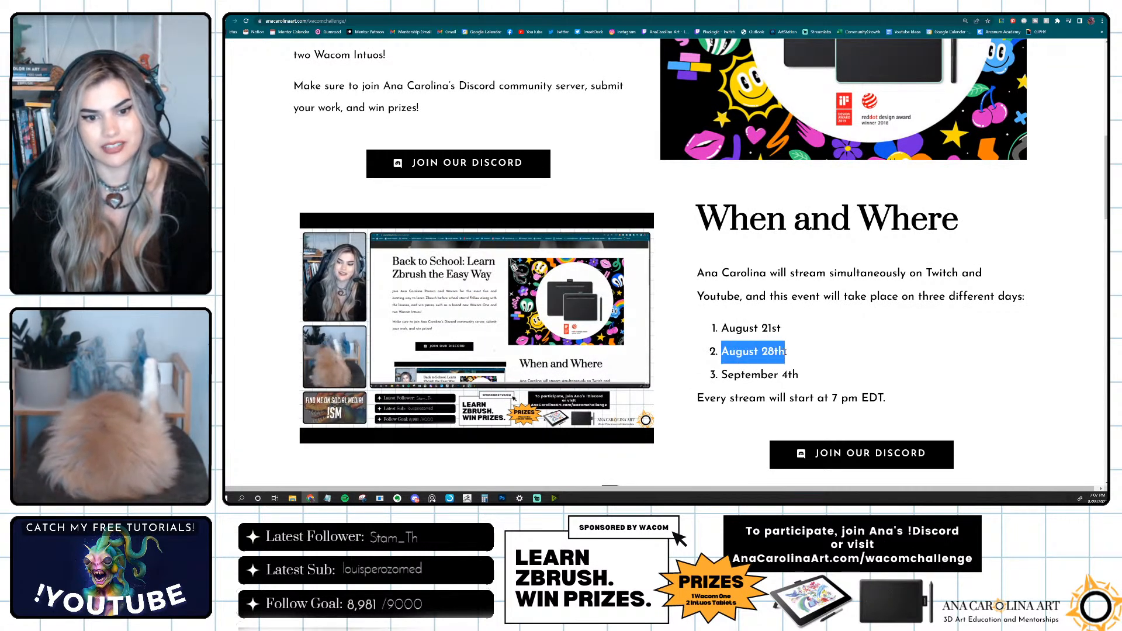
pyautogui.click(807, 359)
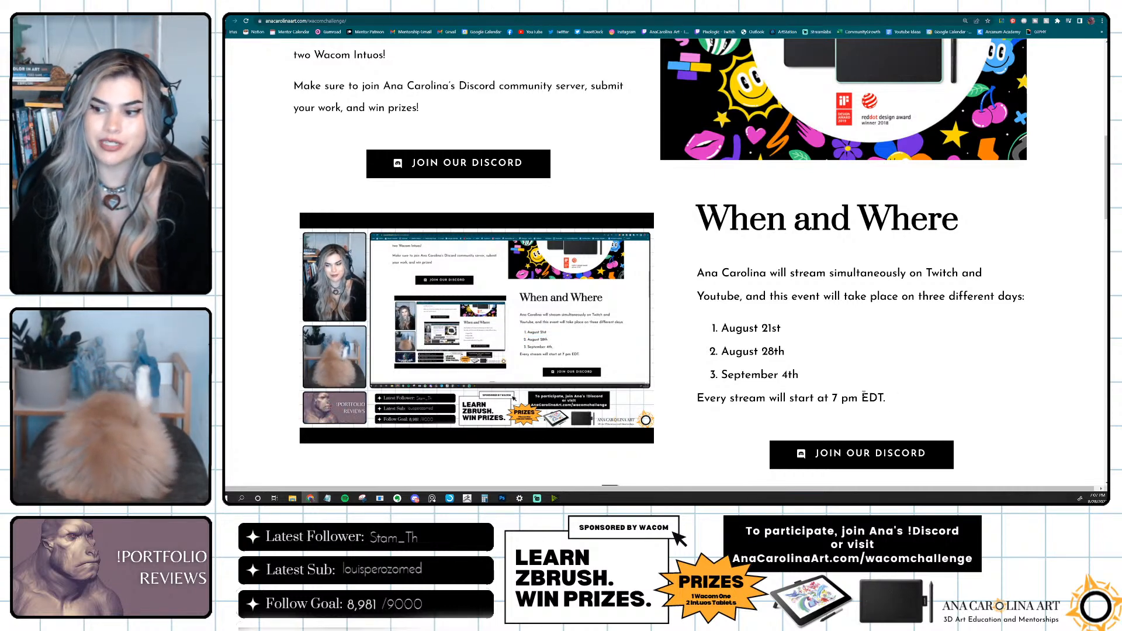
pyautogui.scroll(-3, 858, 395)
pyautogui.scroll(2, 788, 316)
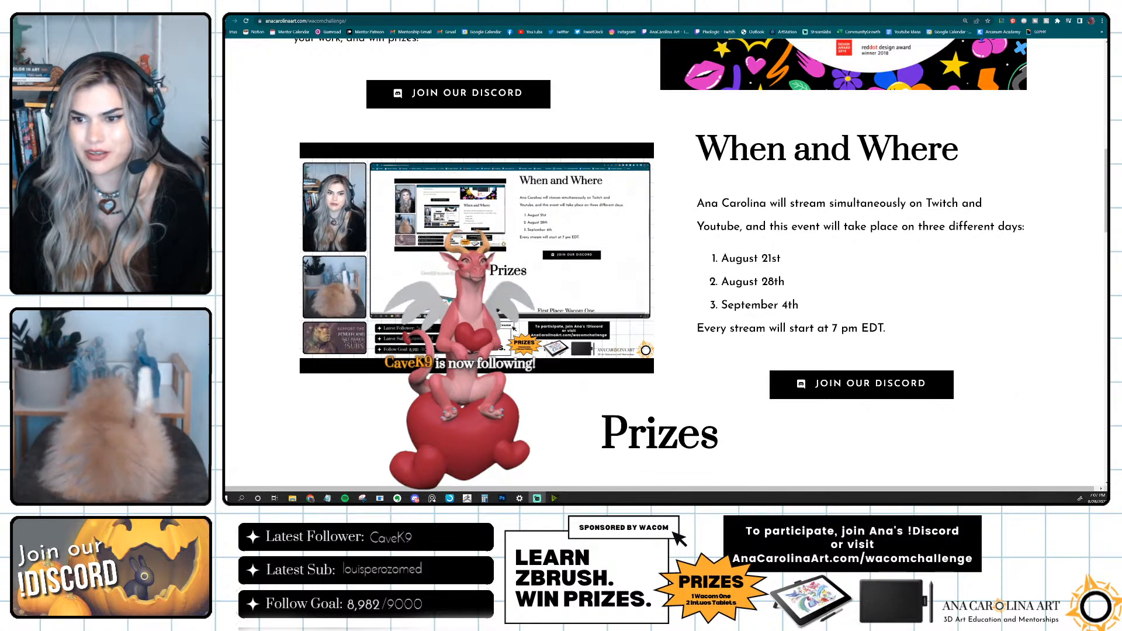
pyautogui.scroll(-5, 1035, 403)
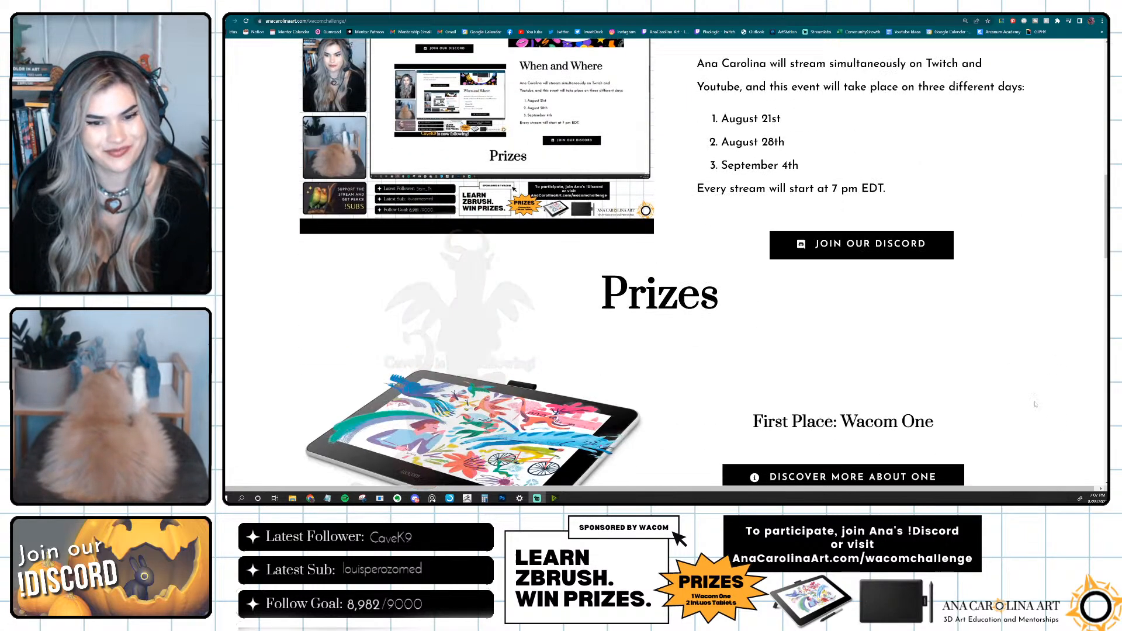
pyautogui.scroll(1, 1035, 403)
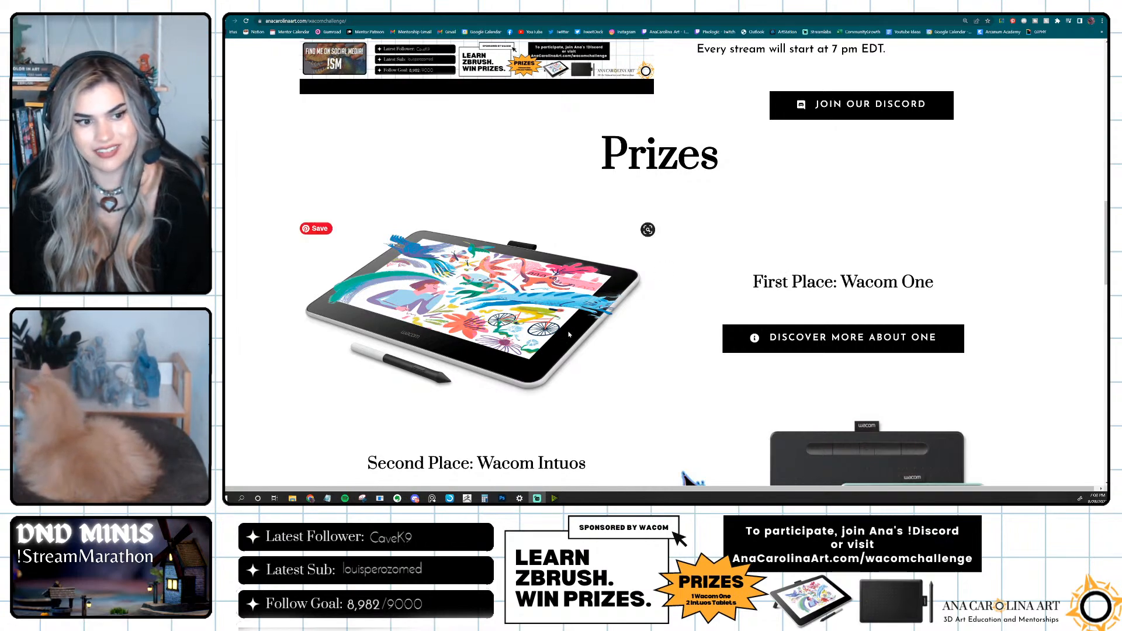
# Read the prize list, the first stream's replay section, the How to participate rules and the inquiries contact section.
pyautogui.scroll(-3, 570, 334)
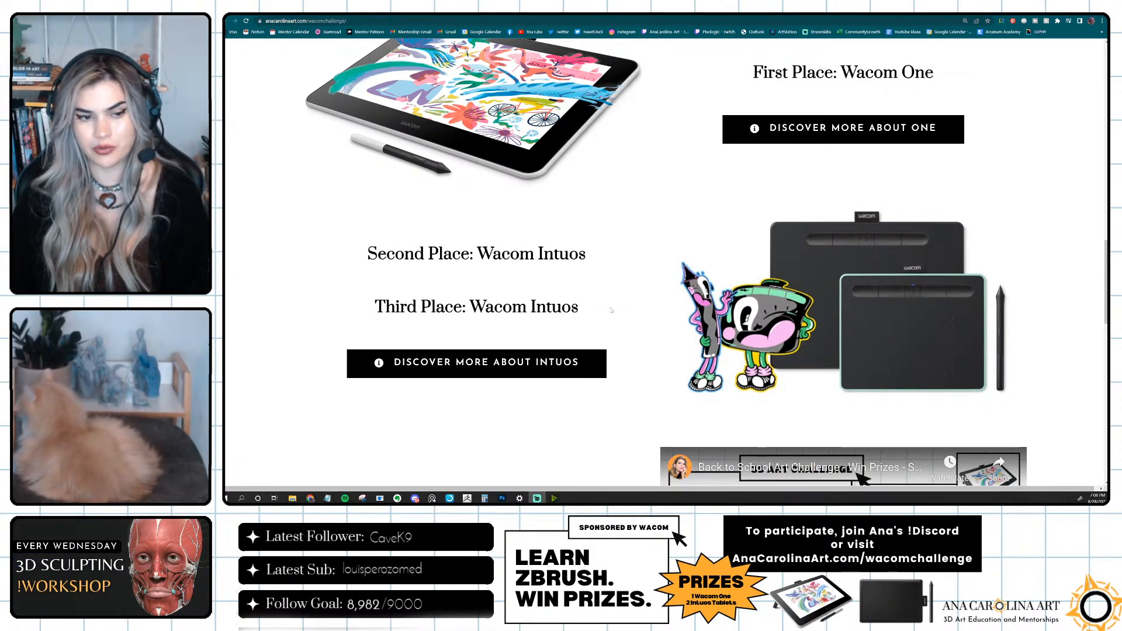
pyautogui.scroll(-6, 607, 308)
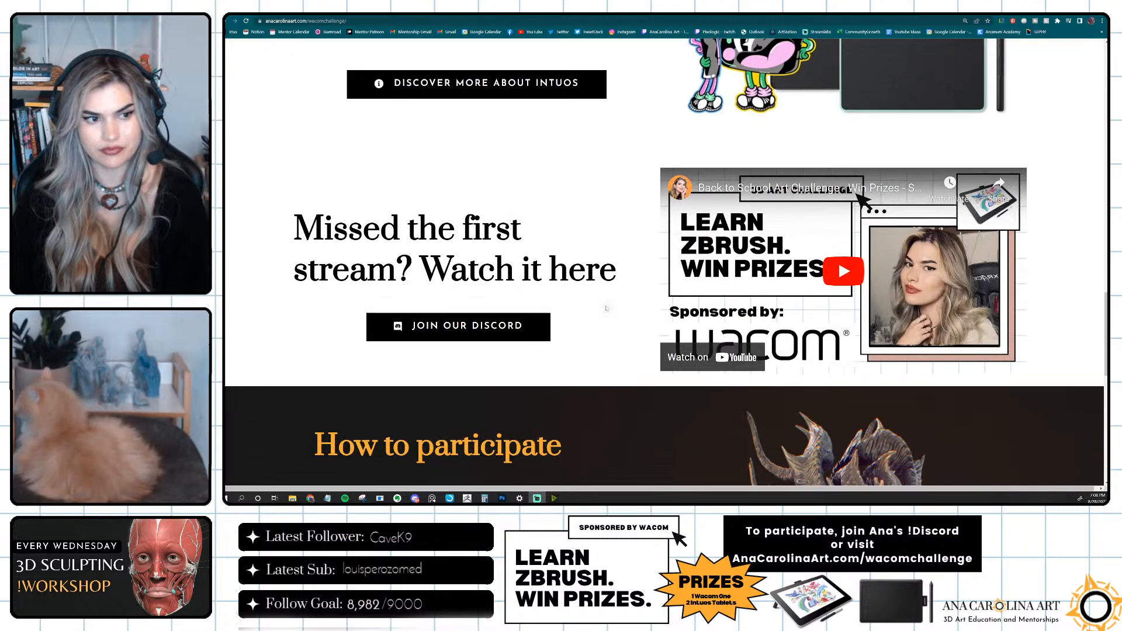
pyautogui.scroll(-3, 602, 306)
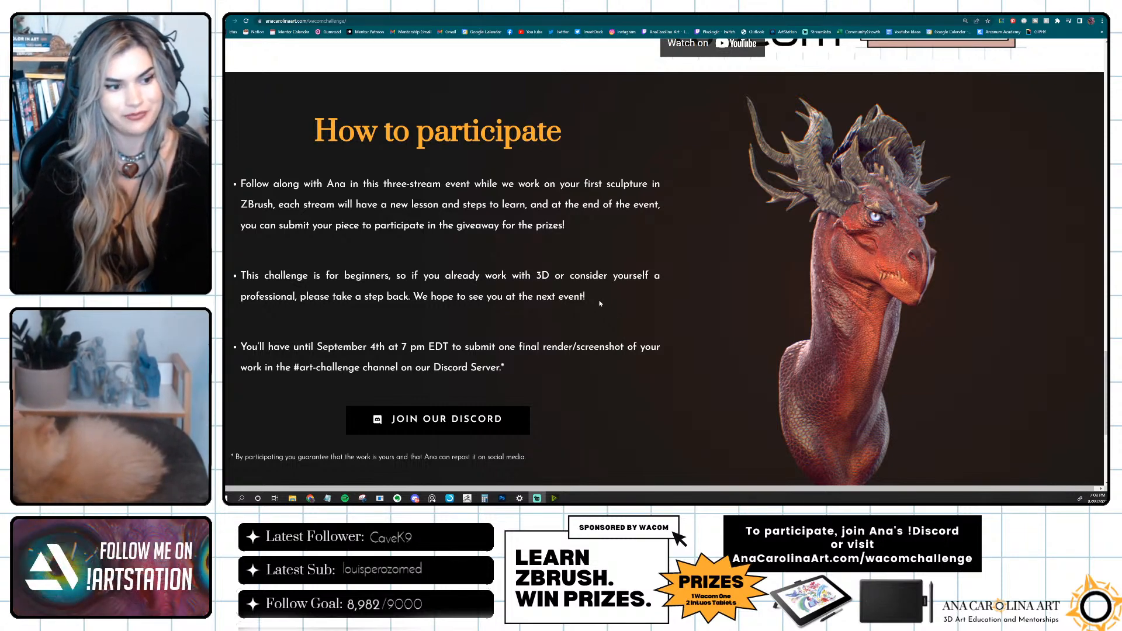
pyautogui.scroll(-2, 587, 313)
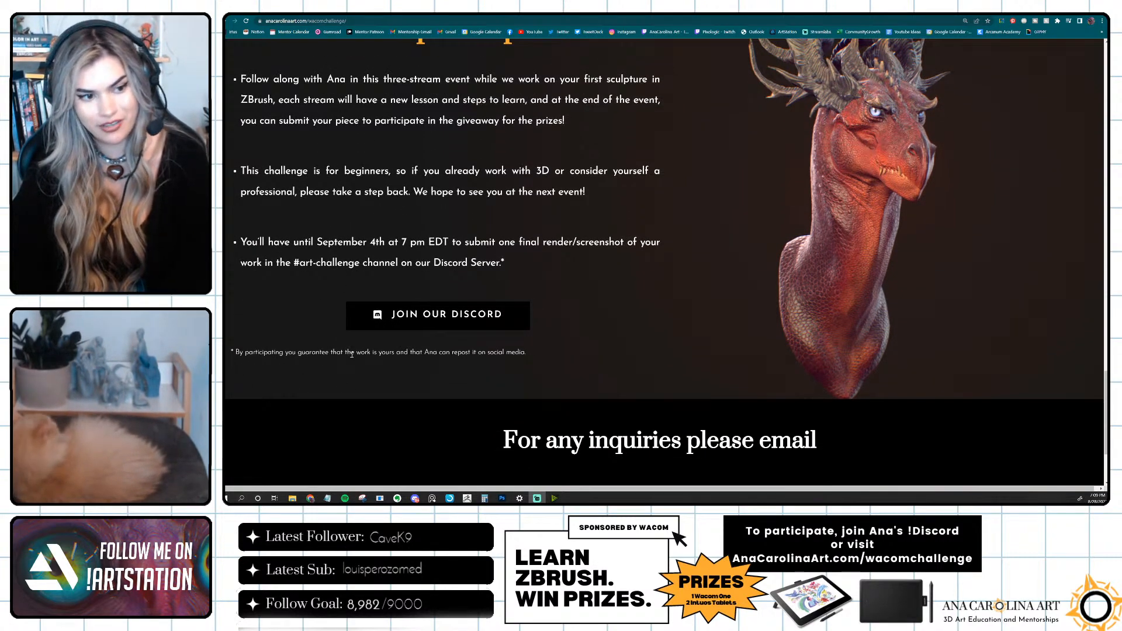
pyautogui.scroll(-2, 491, 359)
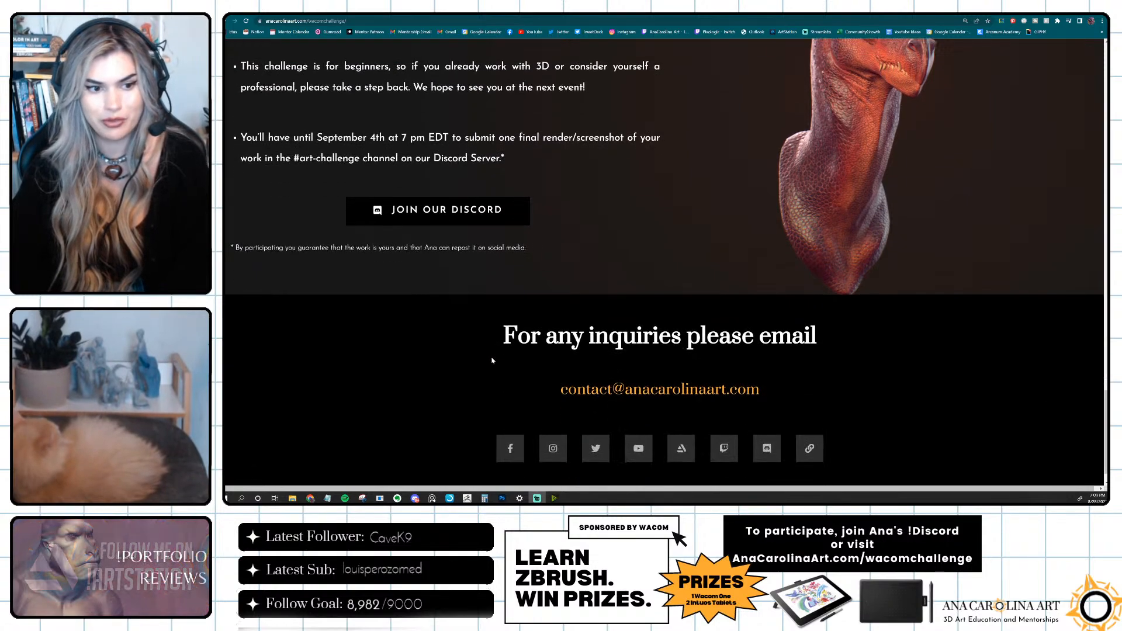
pyautogui.scroll(3, 493, 360)
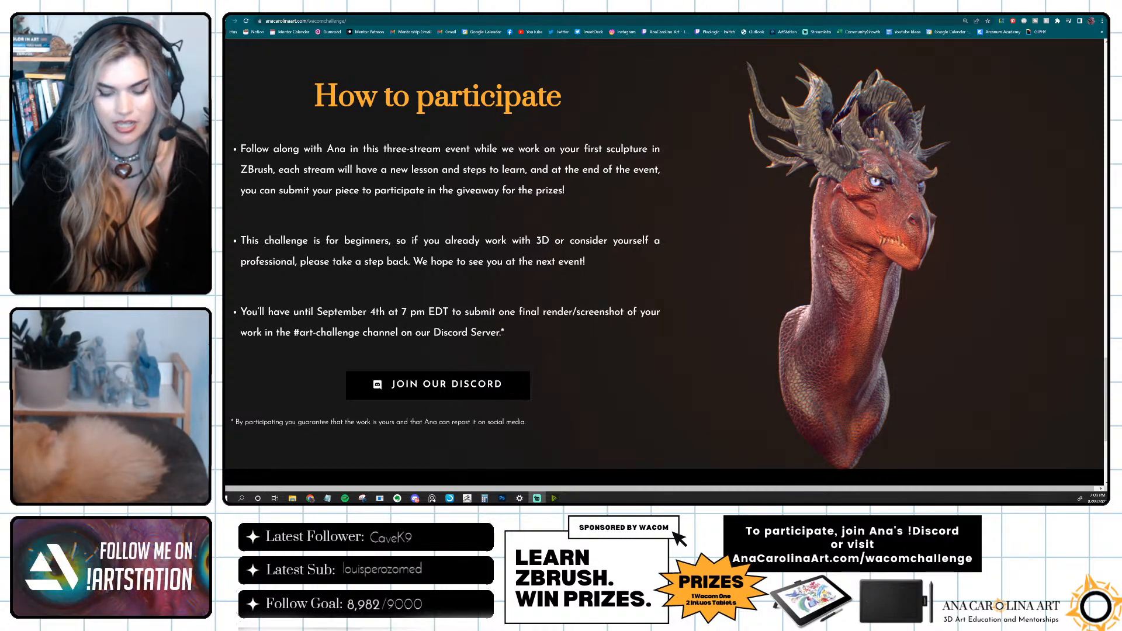
# Switch from the browser to ZBrush and place the empty PureRef reference board beside the horned lion sculpture.
pyautogui.click(1070, 7)
pyautogui.moveTo(941, 193)
pyautogui.mouseDown()
pyautogui.moveTo(917, 165)
pyautogui.moveTo(947, 166)
pyautogui.moveTo(915, 165)
pyautogui.moveTo(930, 173)
pyautogui.moveTo(894, 224)
pyautogui.moveTo(905, 230)
pyautogui.mouseUp()
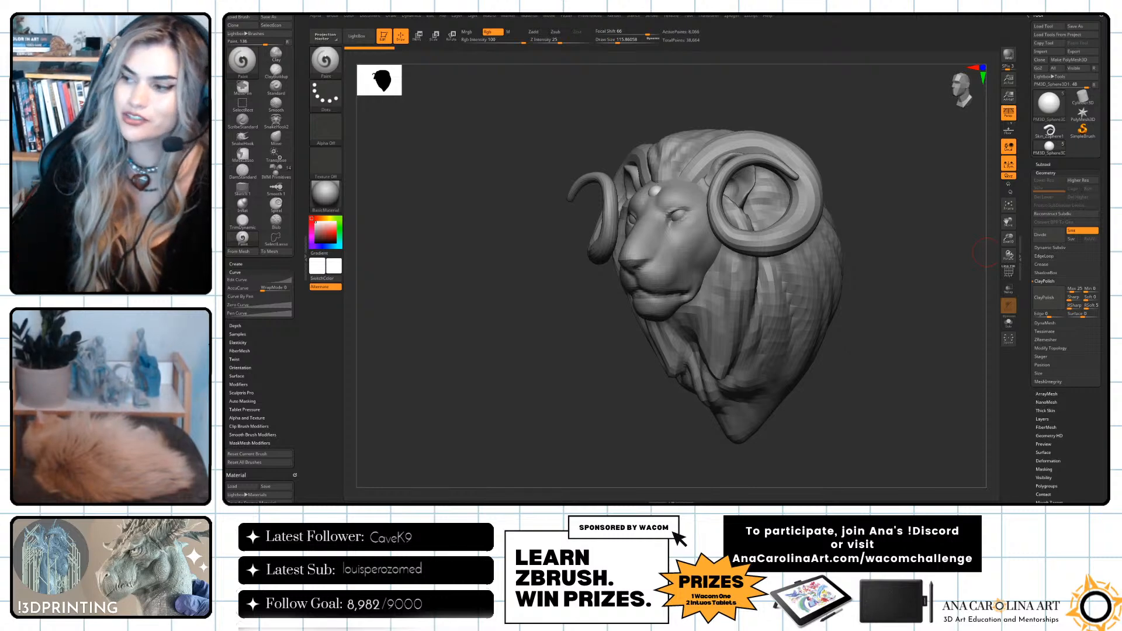
pyautogui.moveTo(1109, 265); pyautogui.dragTo(467, 316, button='right')
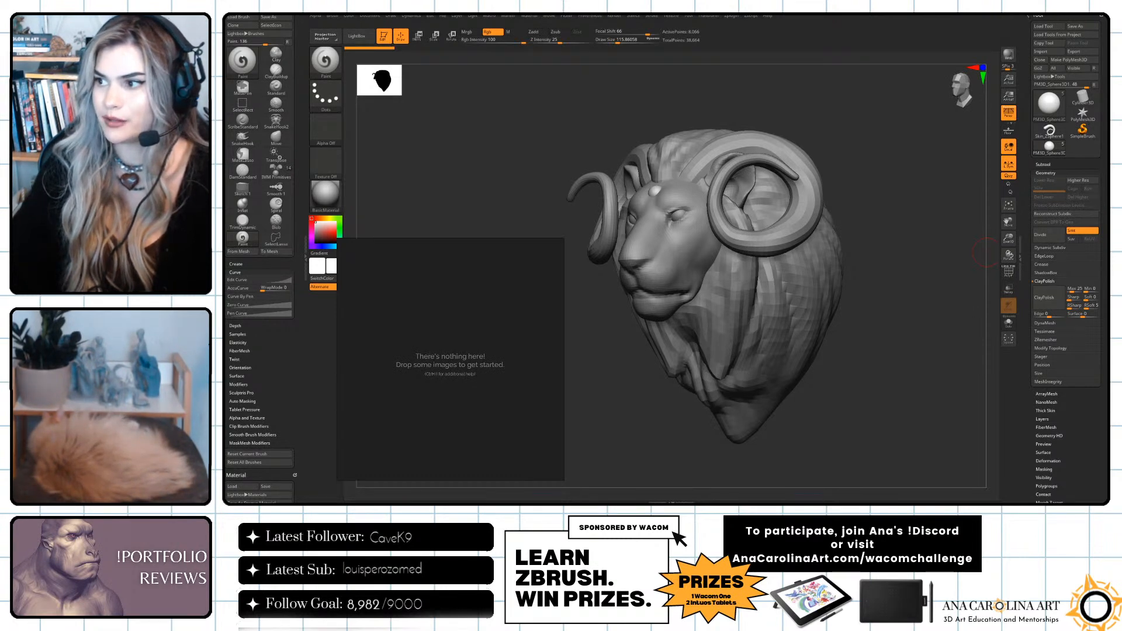
pyautogui.moveTo(493, 324)
pyautogui.mouseDown(button='right')
pyautogui.moveTo(514, 341)
pyautogui.moveTo(578, 335)
pyautogui.moveTo(668, 205)
pyautogui.moveTo(489, 381)
pyautogui.moveTo(493, 296)
pyautogui.moveTo(498, 351)
pyautogui.moveTo(502, 342)
pyautogui.mouseUp(button='right')
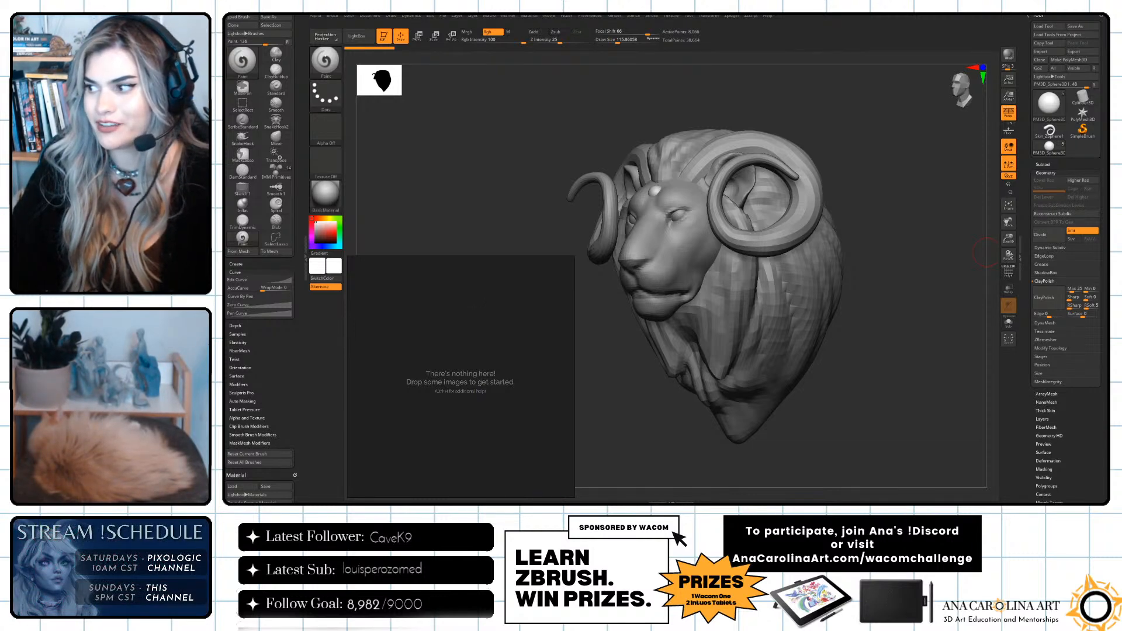
# Add a front-view and a profile lion photo to the reference board, enlarging the profile photo beside the front view.
pyautogui.moveTo(514, 371); pyautogui.dragTo(444, 370)
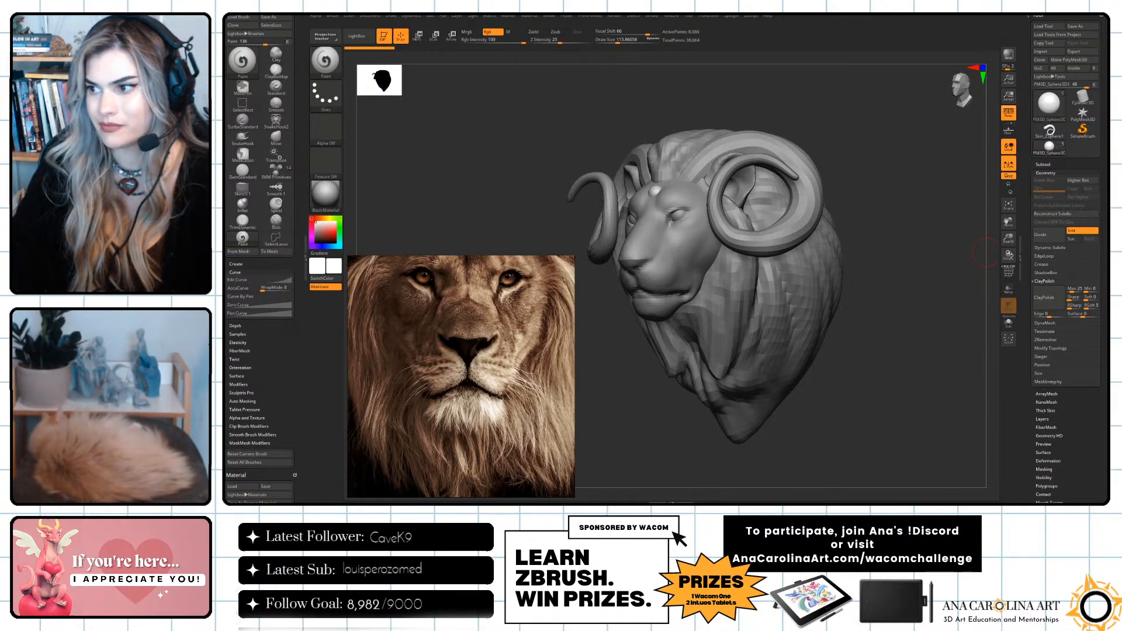
pyautogui.moveTo(489, 381); pyautogui.dragTo(481, 382)
pyautogui.scroll(-7, 481, 381)
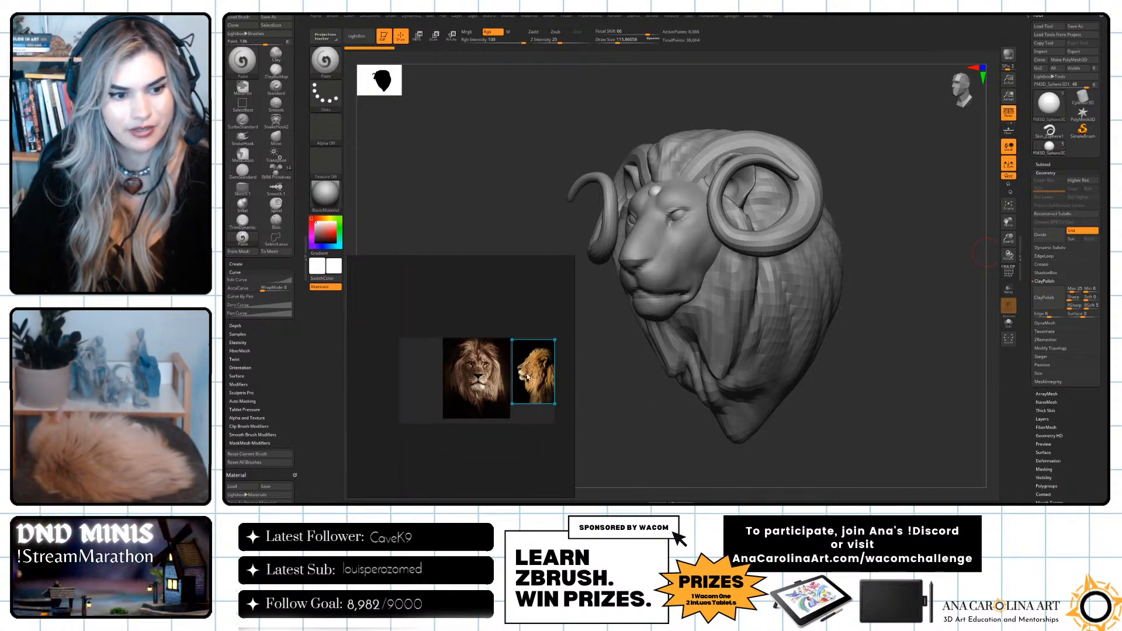
pyautogui.moveTo(550, 403)
pyautogui.mouseDown()
pyautogui.moveTo(569, 429)
pyautogui.moveTo(547, 412)
pyautogui.mouseUp()
pyautogui.moveTo(504, 335); pyautogui.dragTo(500, 328)
pyautogui.moveTo(530, 369); pyautogui.dragTo(534, 371)
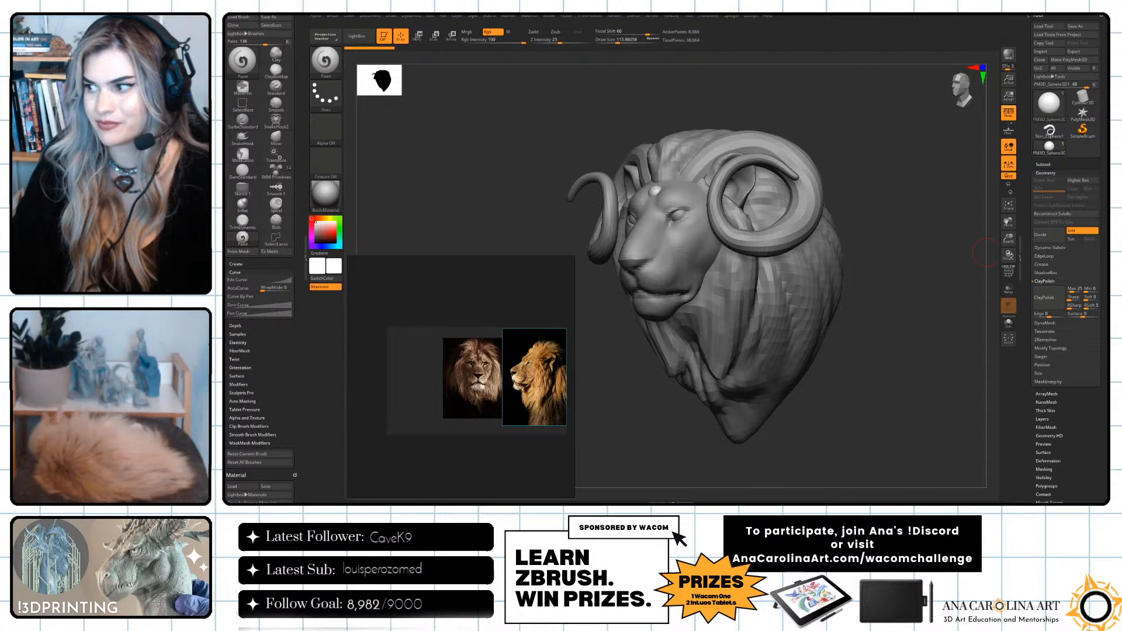
# Add a third lion photo with a light background and arrange it between the front-view and profile photos, closing the gaps.
pyautogui.moveTo(706, 330); pyautogui.dragTo(383, 396)
pyautogui.moveTo(478, 390); pyautogui.dragTo(457, 389)
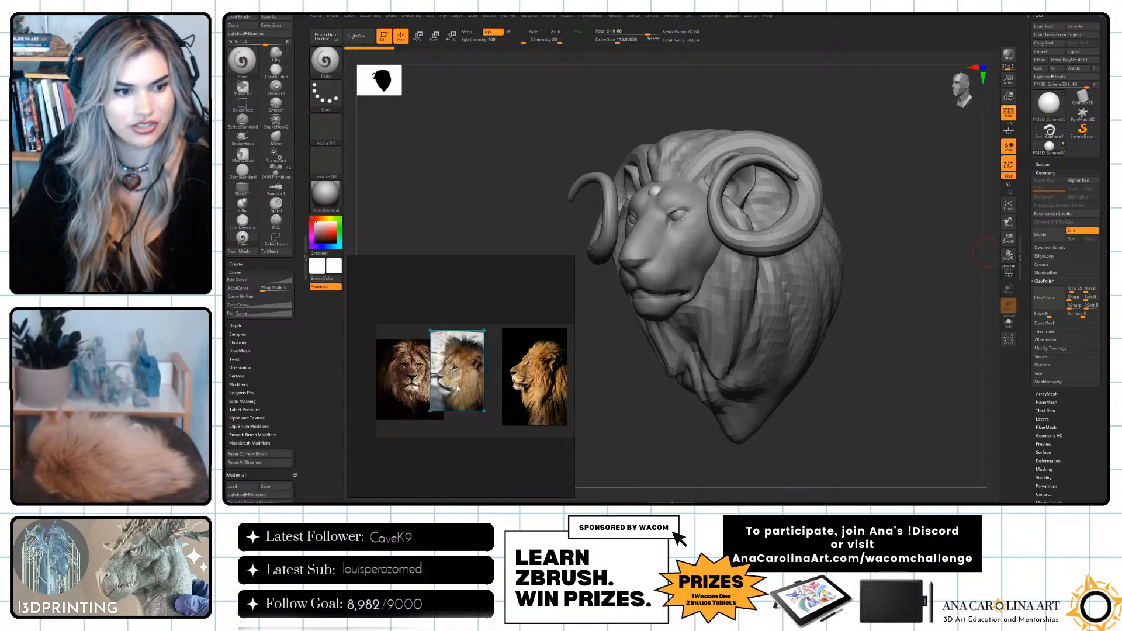
pyautogui.moveTo(520, 369); pyautogui.dragTo(494, 369)
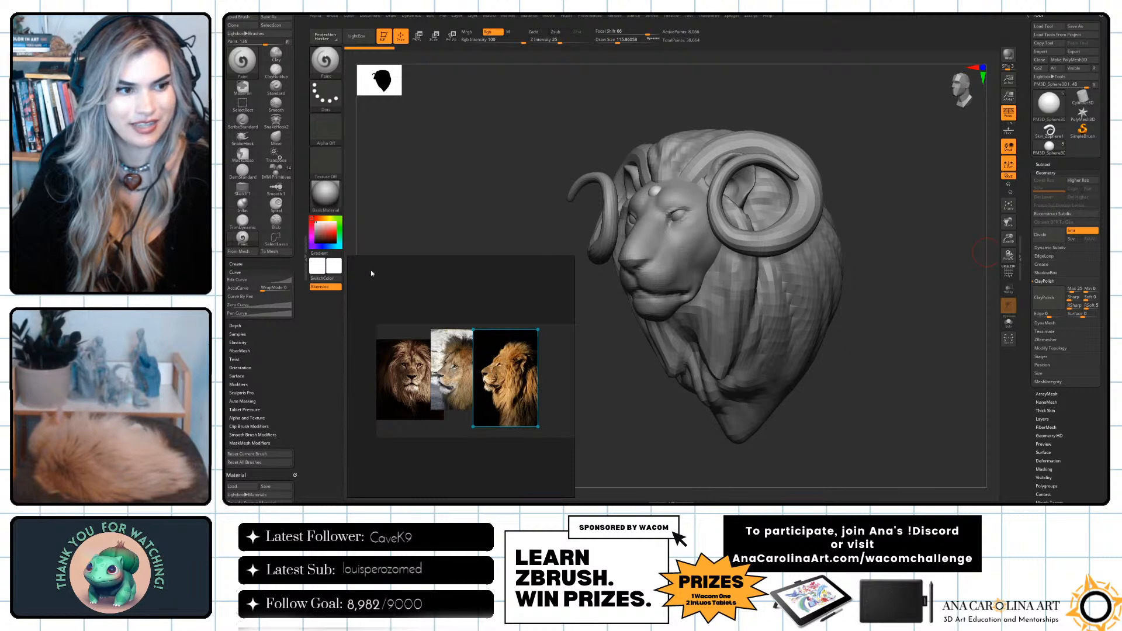
pyautogui.scroll(4, 436, 373)
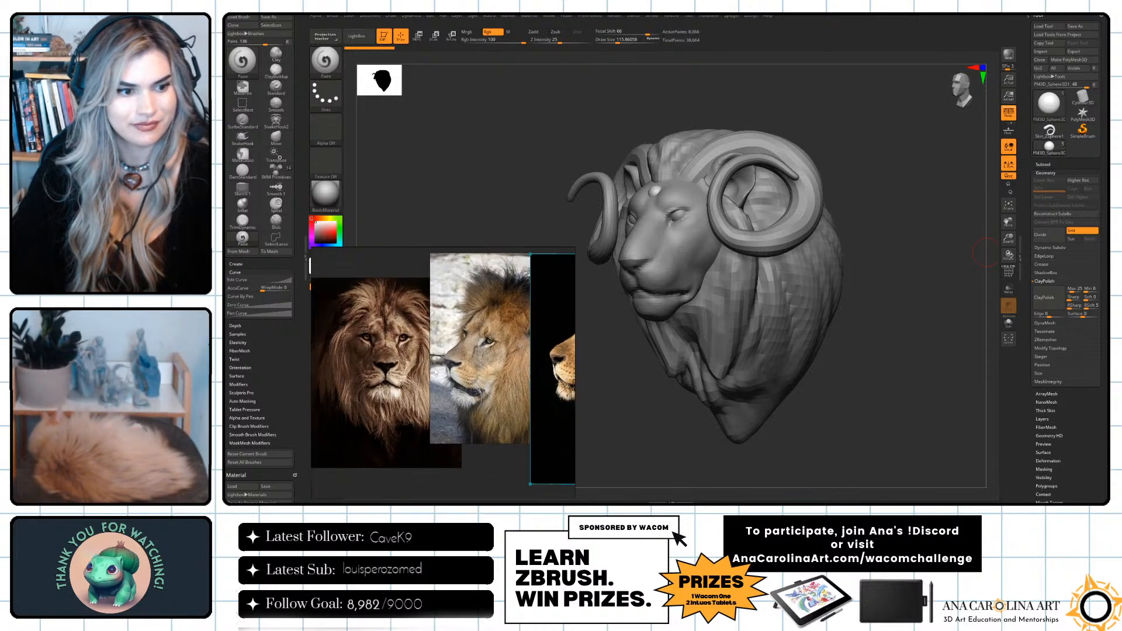
# Examine the horned lion head from the front and both sides, comparing its face, horns and mane with the reference photos.
pyautogui.moveTo(901, 390); pyautogui.dragTo(957, 354)
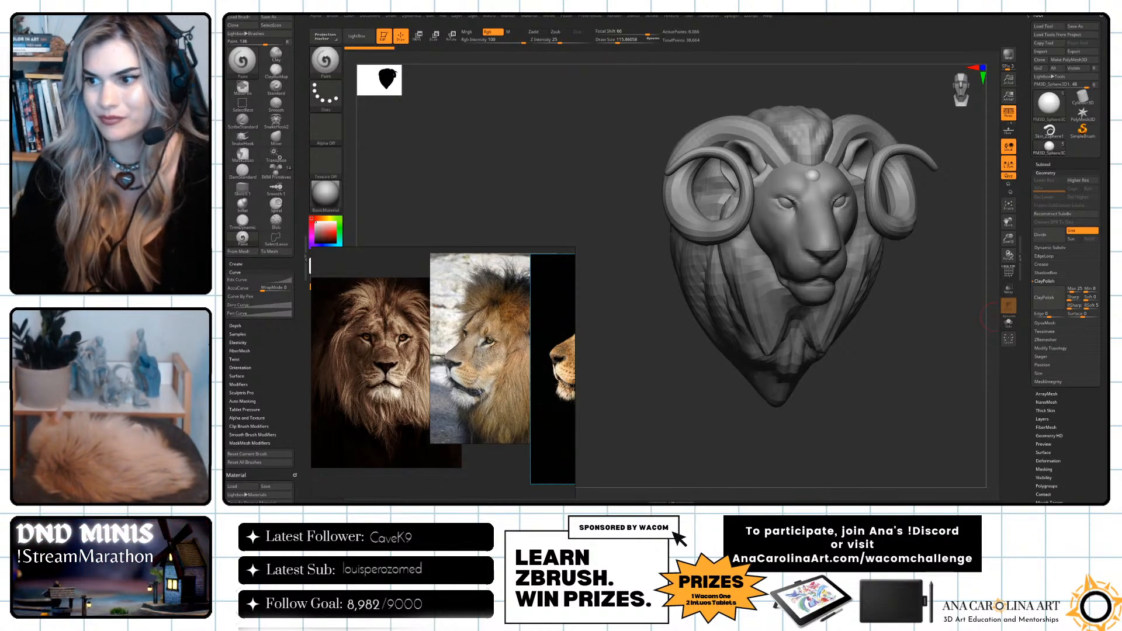
pyautogui.moveTo(883, 386)
pyautogui.mouseDown()
pyautogui.moveTo(809, 388)
pyautogui.moveTo(905, 393)
pyautogui.mouseUp()
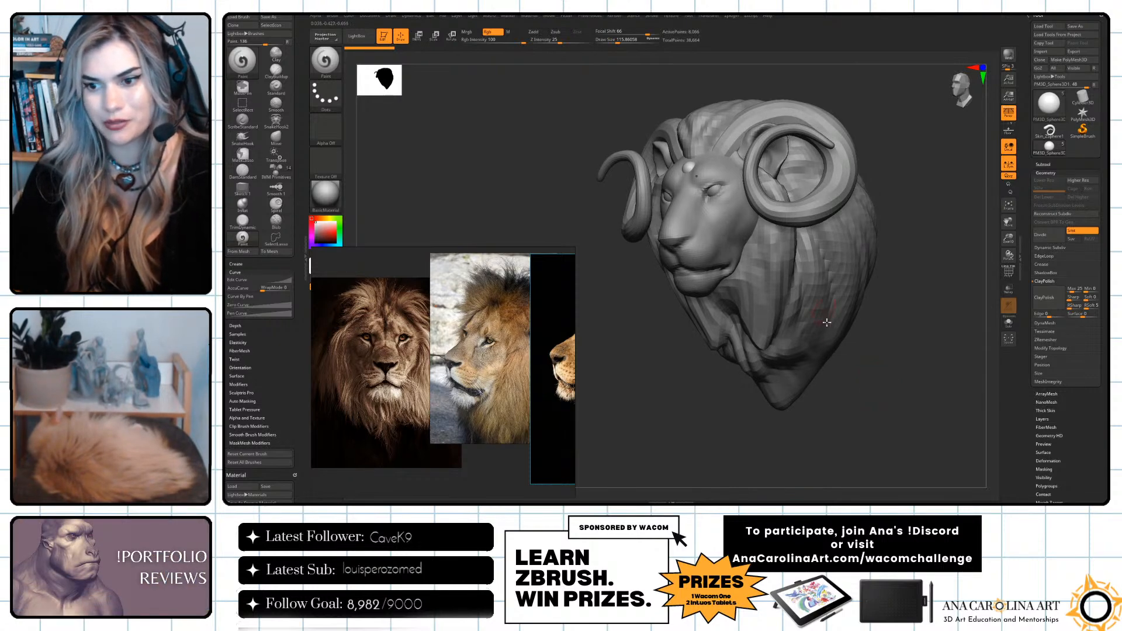
pyautogui.moveTo(889, 386); pyautogui.dragTo(871, 362)
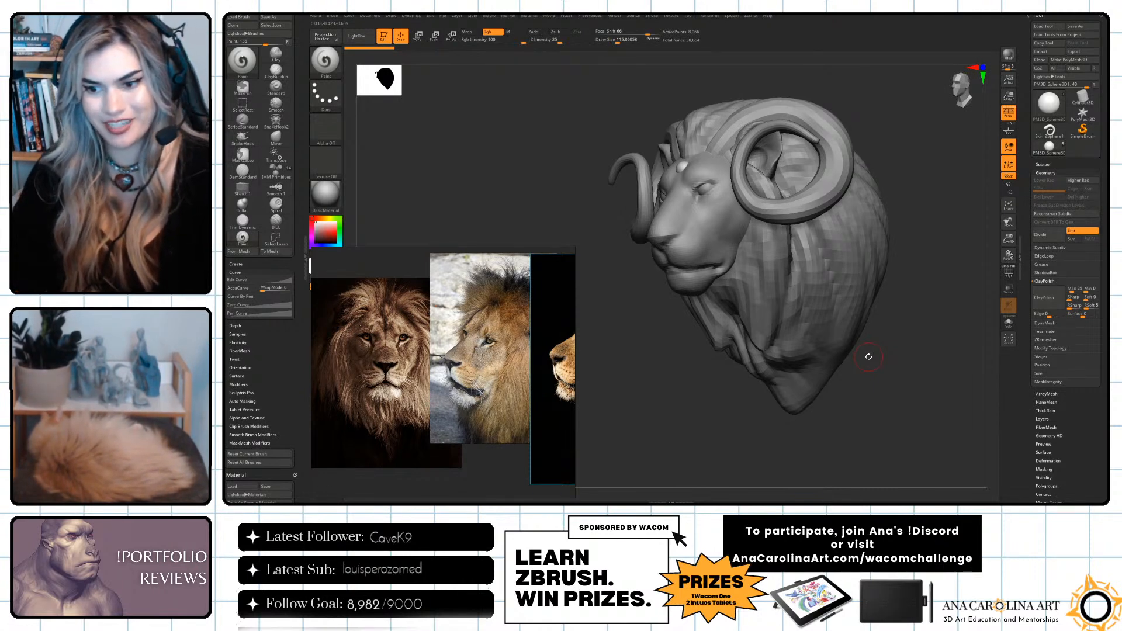
pyautogui.moveTo(869, 357); pyautogui.dragTo(827, 407)
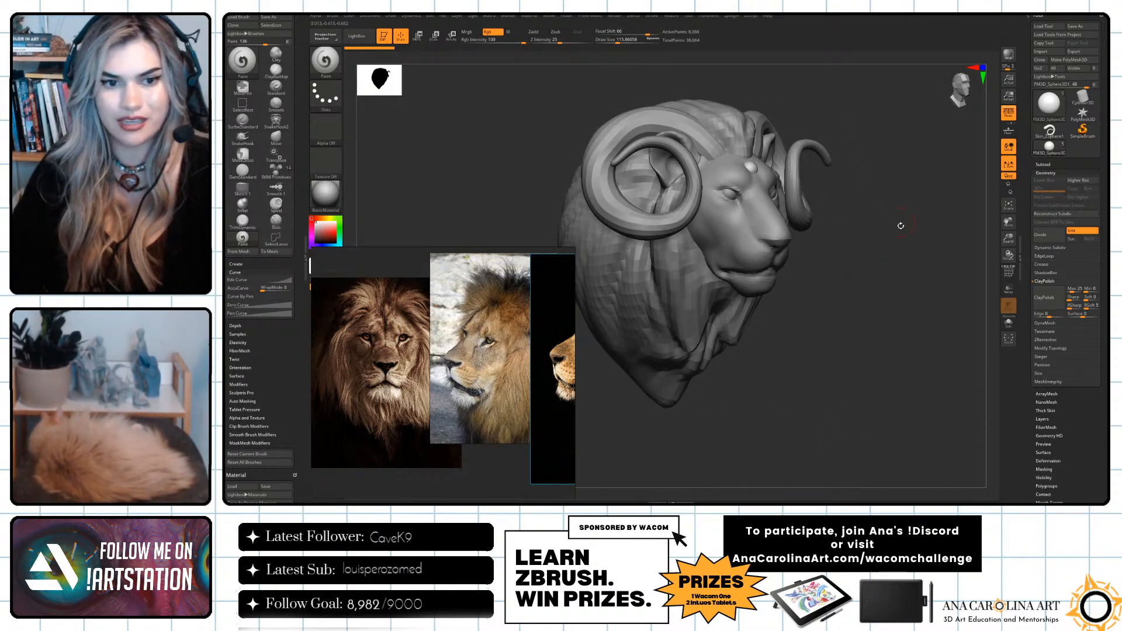
pyautogui.moveTo(900, 219); pyautogui.dragTo(870, 206)
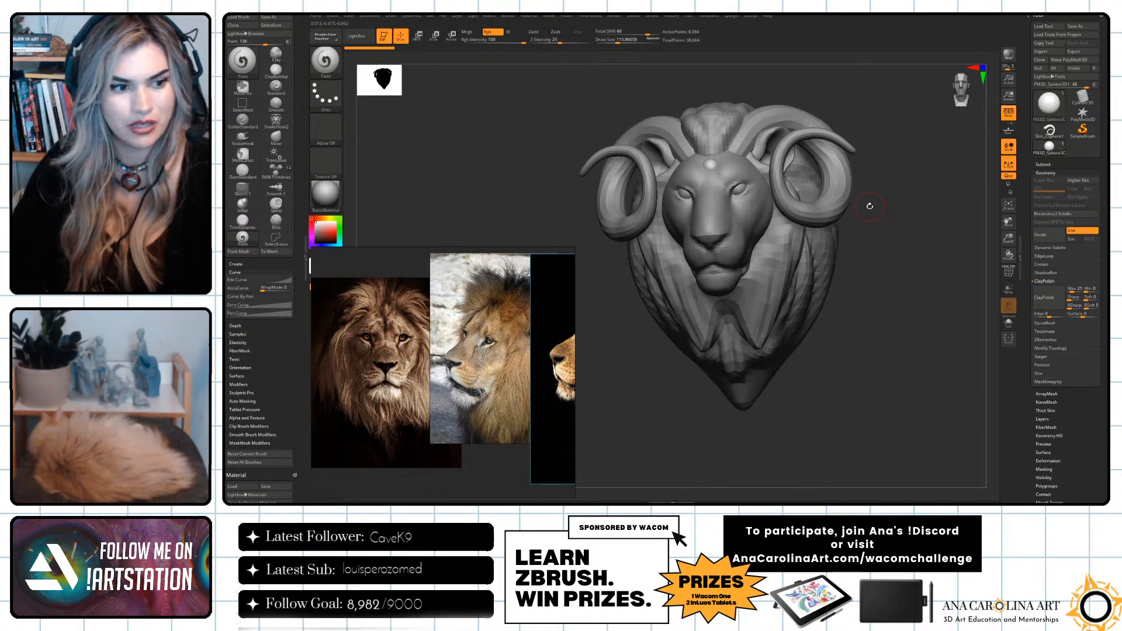
pyautogui.moveTo(913, 261); pyautogui.dragTo(820, 245)
pyautogui.moveTo(875, 354); pyautogui.dragTo(854, 318)
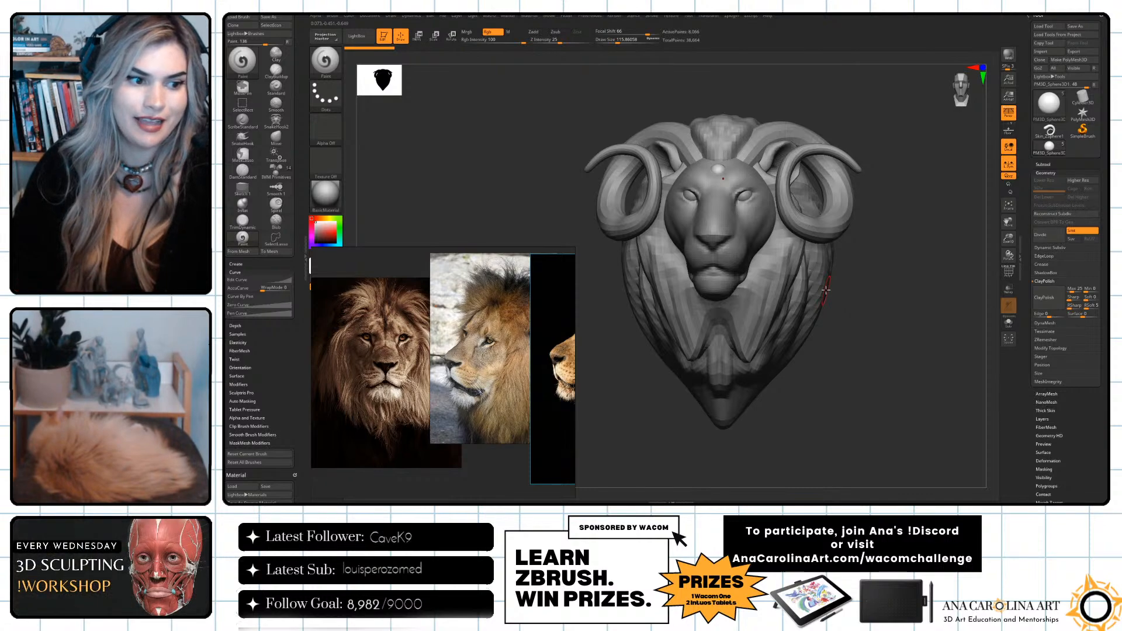
pyautogui.moveTo(862, 304)
pyautogui.mouseDown()
pyautogui.moveTo(912, 298)
pyautogui.moveTo(889, 299)
pyautogui.moveTo(899, 300)
pyautogui.mouseUp()
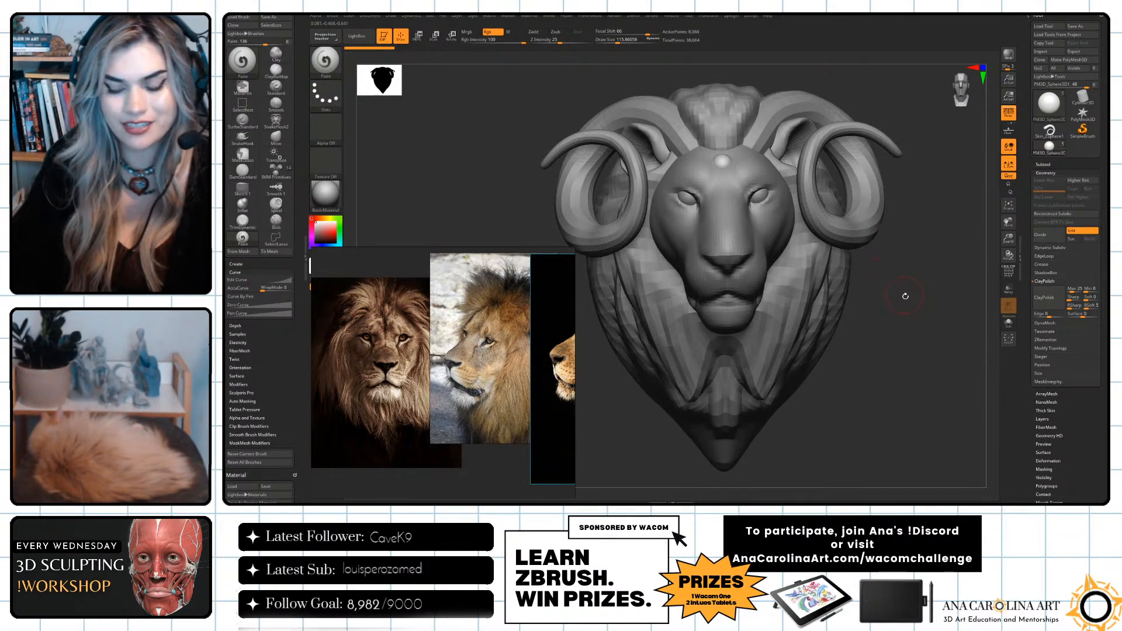
# Make the lion face the active subtool and frame it closely from the front.
pyautogui.moveTo(877, 264)
pyautogui.mouseDown()
pyautogui.moveTo(860, 265)
pyautogui.moveTo(878, 263)
pyautogui.mouseUp()
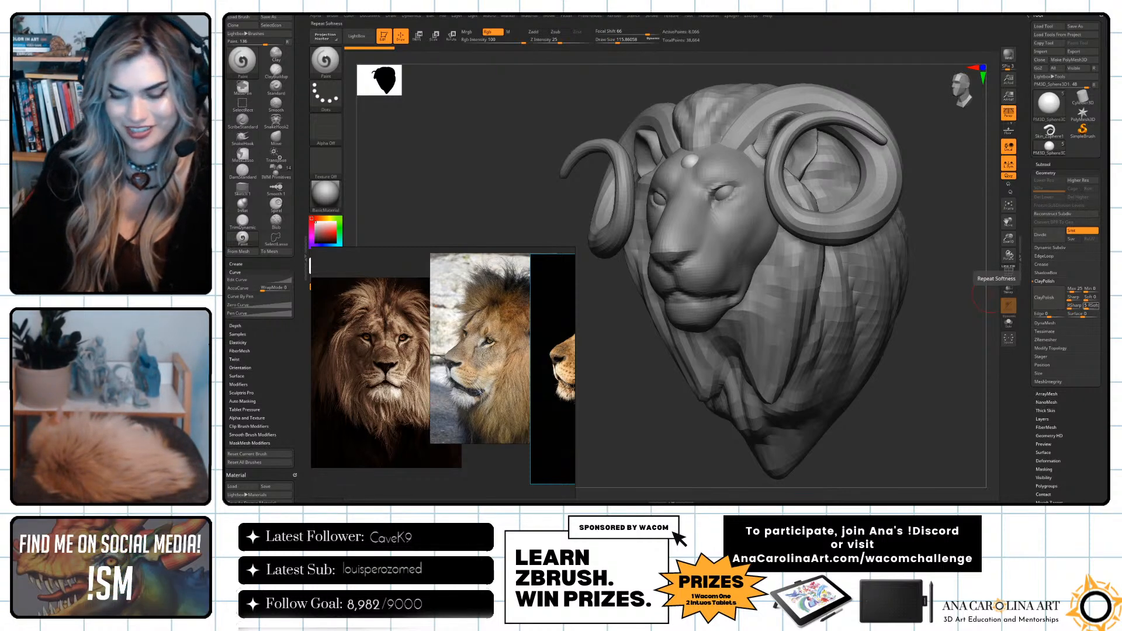
pyautogui.moveTo(945, 463)
pyautogui.mouseDown()
pyautogui.moveTo(917, 464)
pyautogui.moveTo(971, 443)
pyautogui.mouseUp()
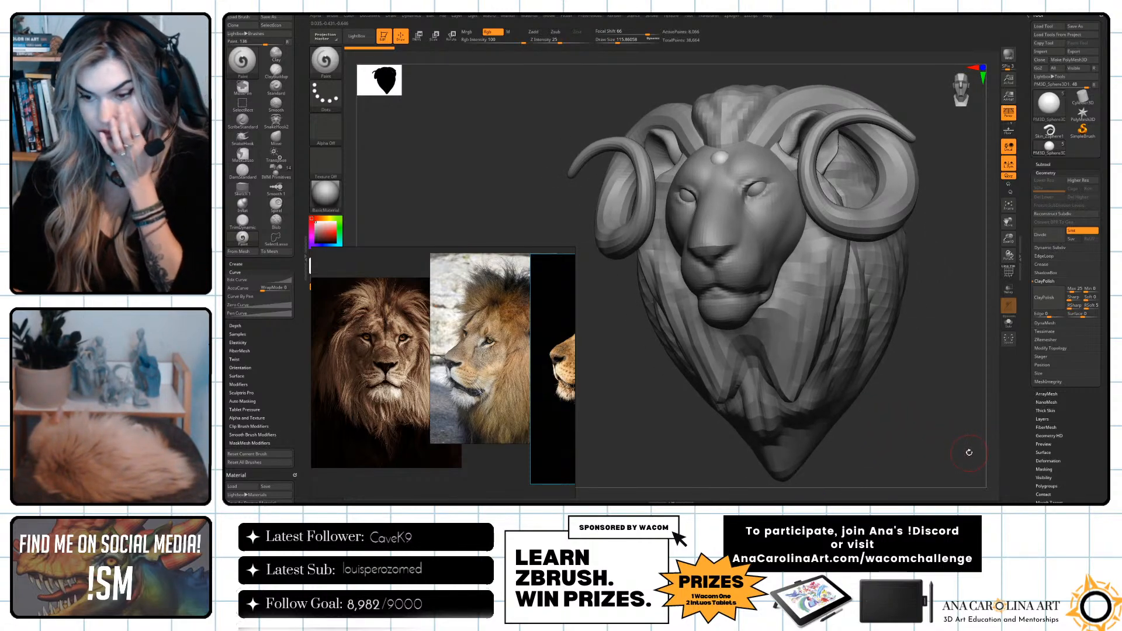
pyautogui.moveTo(971, 463); pyautogui.dragTo(951, 462)
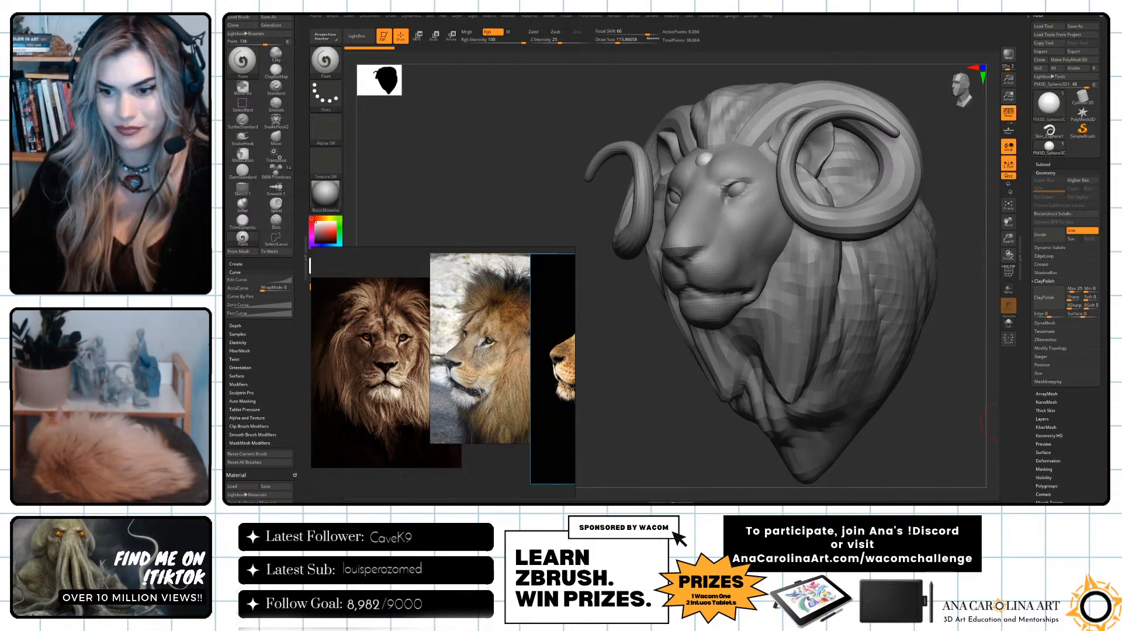
pyautogui.moveTo(916, 425); pyautogui.dragTo(928, 391)
pyautogui.keyDown('alt'); pyautogui.click(747, 241); pyautogui.keyUp('alt')
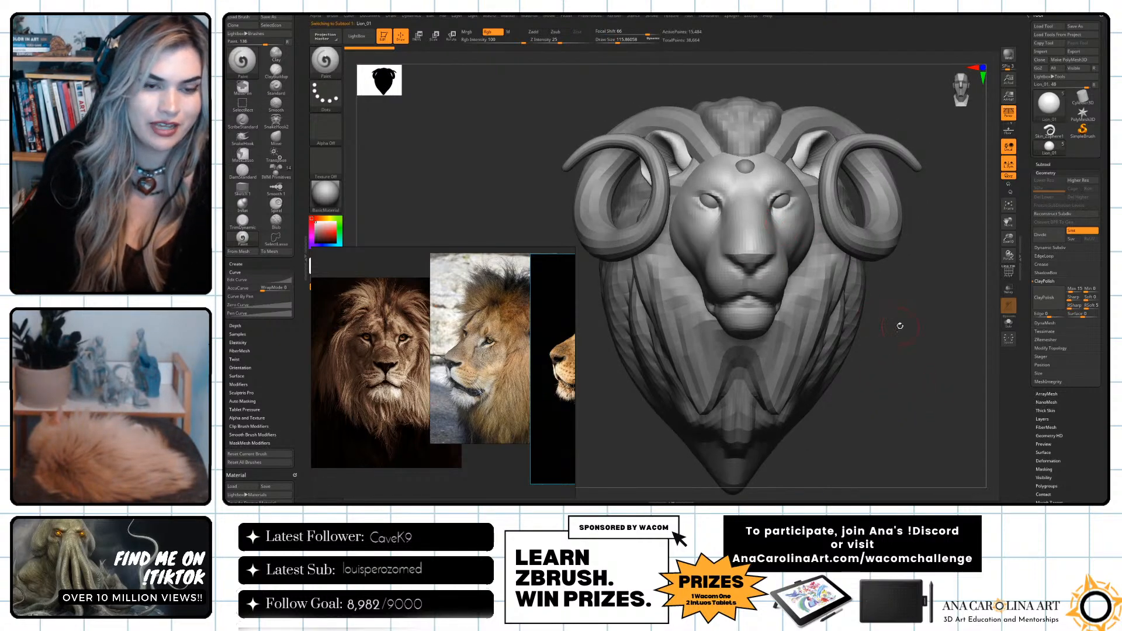
pyautogui.moveTo(901, 326); pyautogui.dragTo(788, 253)
pyautogui.moveTo(651, 407)
pyautogui.keyDown('alt'); pyautogui.mouseDown()
pyautogui.moveTo(703, 477)
pyautogui.moveTo(689, 480)
pyautogui.mouseUp(); pyautogui.keyUp('alt')
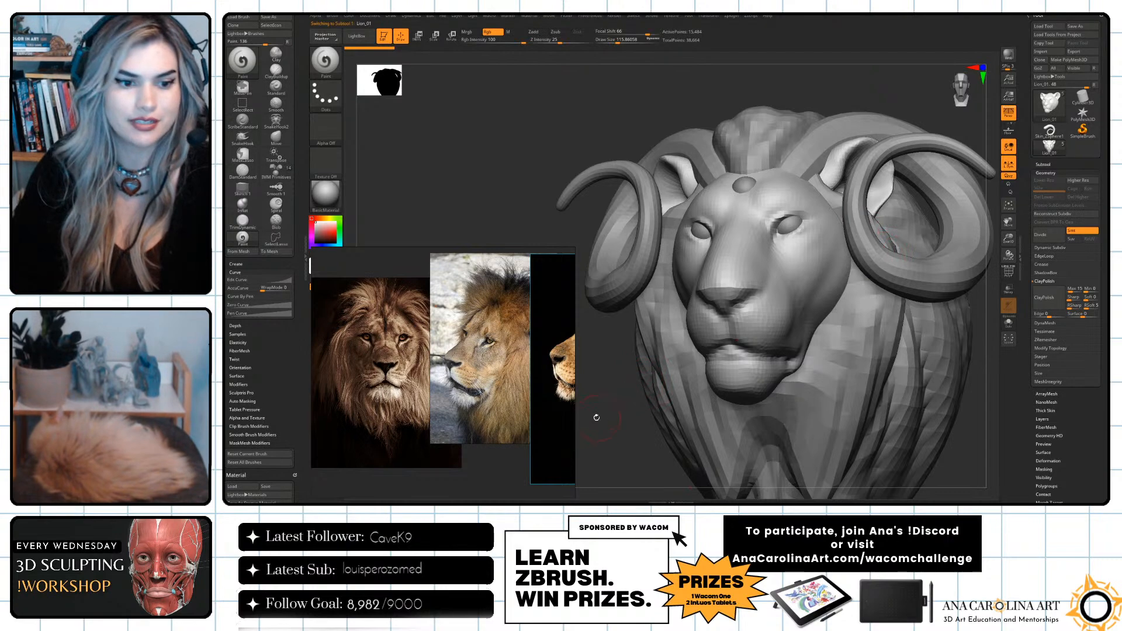
pyautogui.keyDown('shift'); pyautogui.moveTo(596, 416); pyautogui.dragTo(599, 424); pyautogui.keyUp('shift')
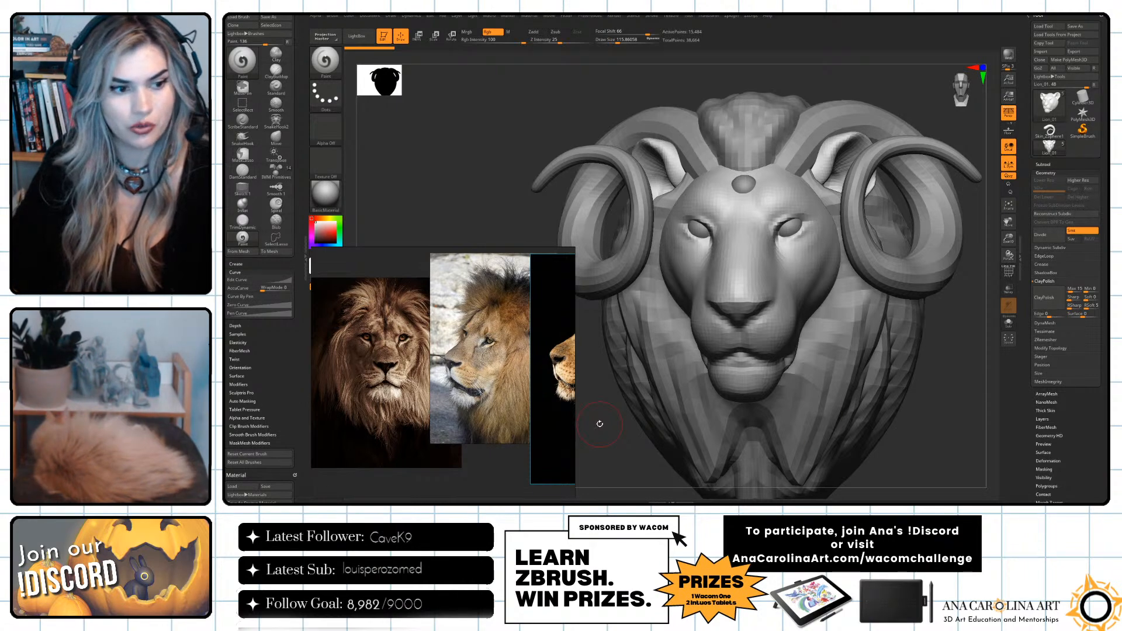
# Choose the Move brush and check the lion's nose bridge, brow and muzzle from both sides.
pyautogui.moveTo(923, 427)
pyautogui.mouseDown()
pyautogui.moveTo(966, 442)
pyautogui.moveTo(957, 437)
pyautogui.mouseUp()
pyautogui.press('b')
pyautogui.press('m')
pyautogui.press('v')
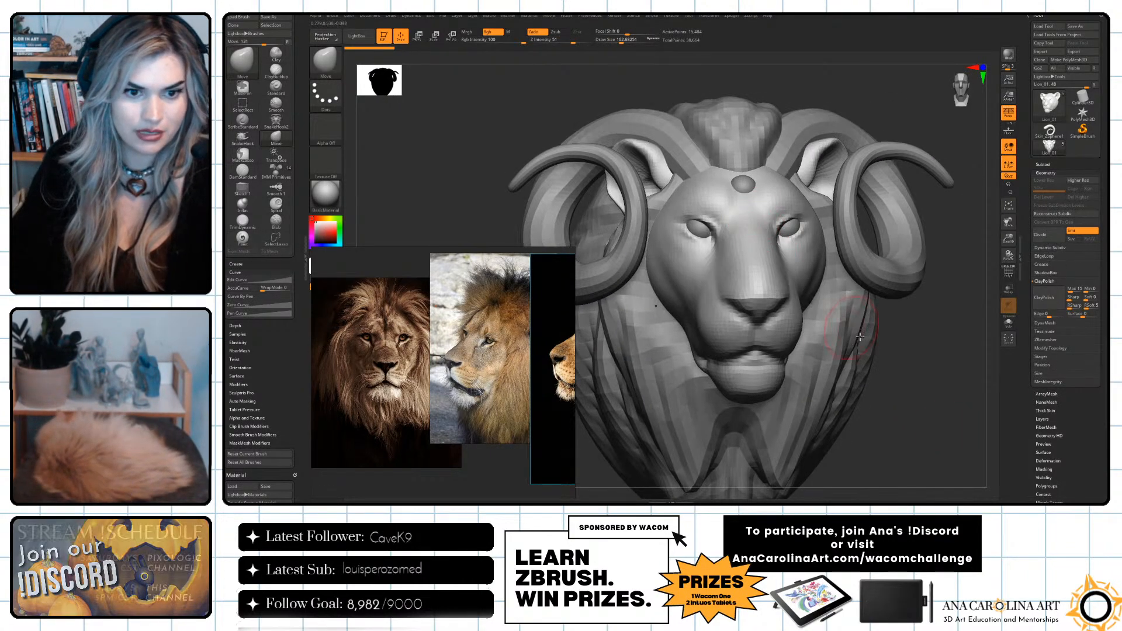
pyautogui.moveTo(912, 349); pyautogui.dragTo(830, 257)
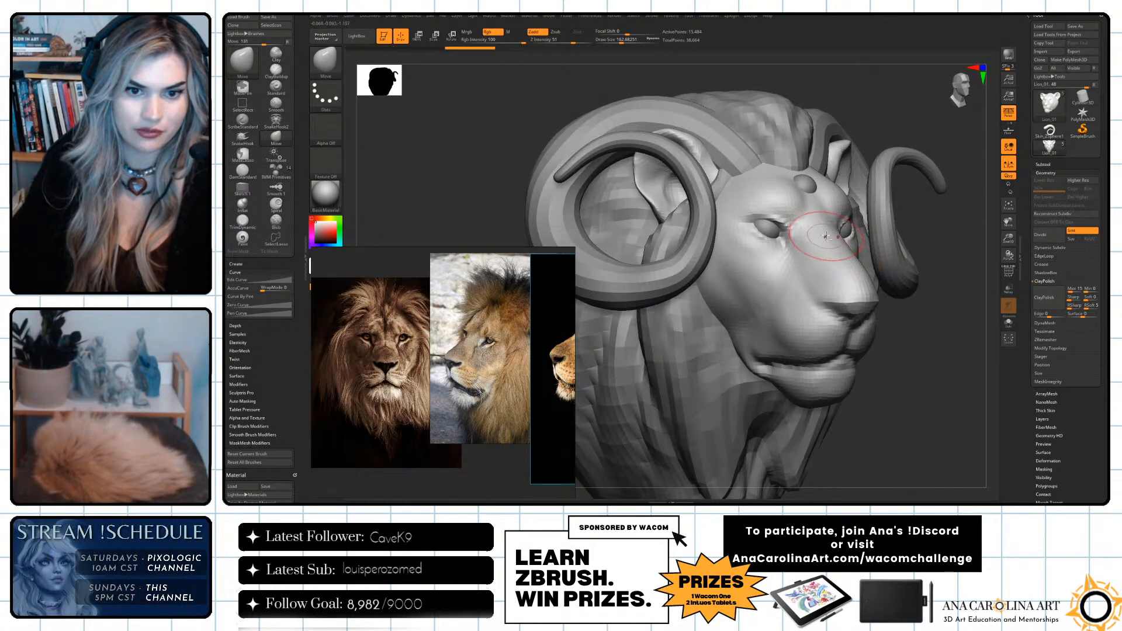
pyautogui.moveTo(942, 208); pyautogui.dragTo(899, 206)
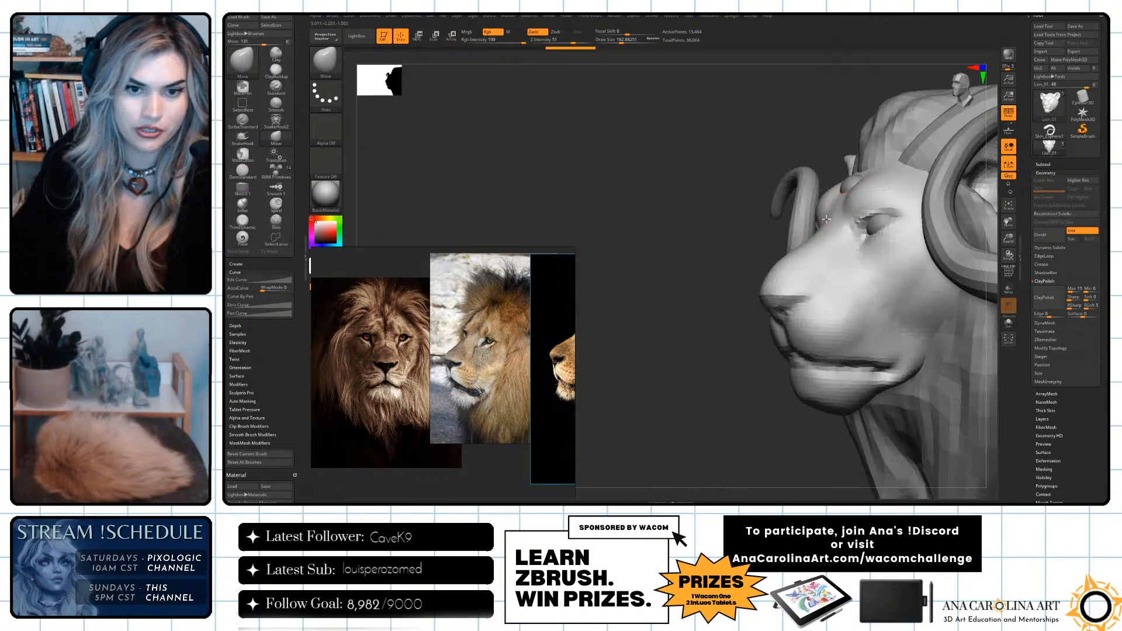
pyautogui.moveTo(751, 211); pyautogui.dragTo(830, 213)
pyautogui.moveTo(898, 228)
pyautogui.mouseDown()
pyautogui.moveTo(897, 213)
pyautogui.moveTo(859, 214)
pyautogui.mouseUp()
pyautogui.moveTo(967, 318)
pyautogui.mouseDown()
pyautogui.moveTo(927, 314)
pyautogui.moveTo(945, 316)
pyautogui.moveTo(935, 333)
pyautogui.mouseUp()
pyautogui.moveTo(958, 409); pyautogui.dragTo(994, 414)
pyautogui.moveTo(940, 359); pyautogui.dragTo(901, 338)
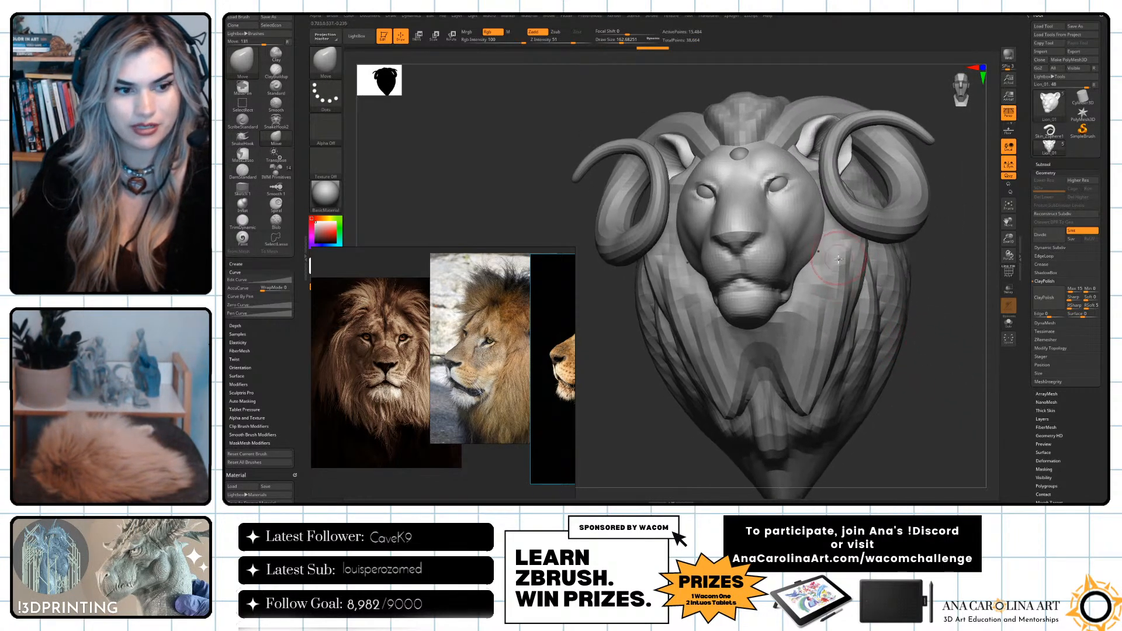
# Reshape the lion's cheeks and temples with the Move brush, using draw sizes of about 192 and 223.
pyautogui.press('space')
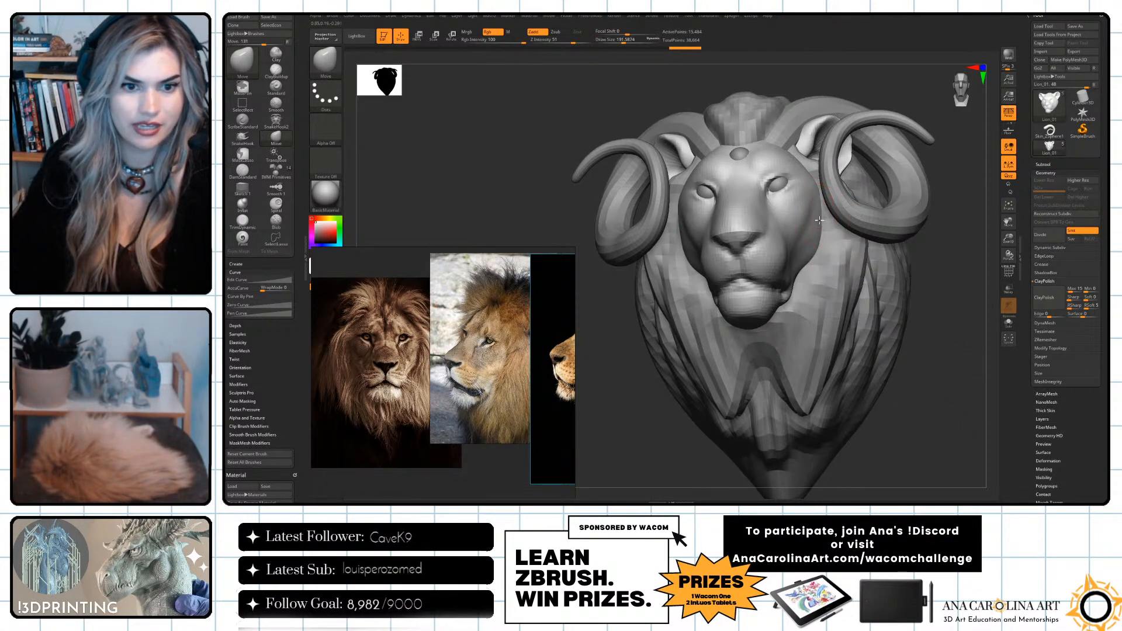
pyautogui.moveTo(820, 234); pyautogui.dragTo(812, 256, button='right')
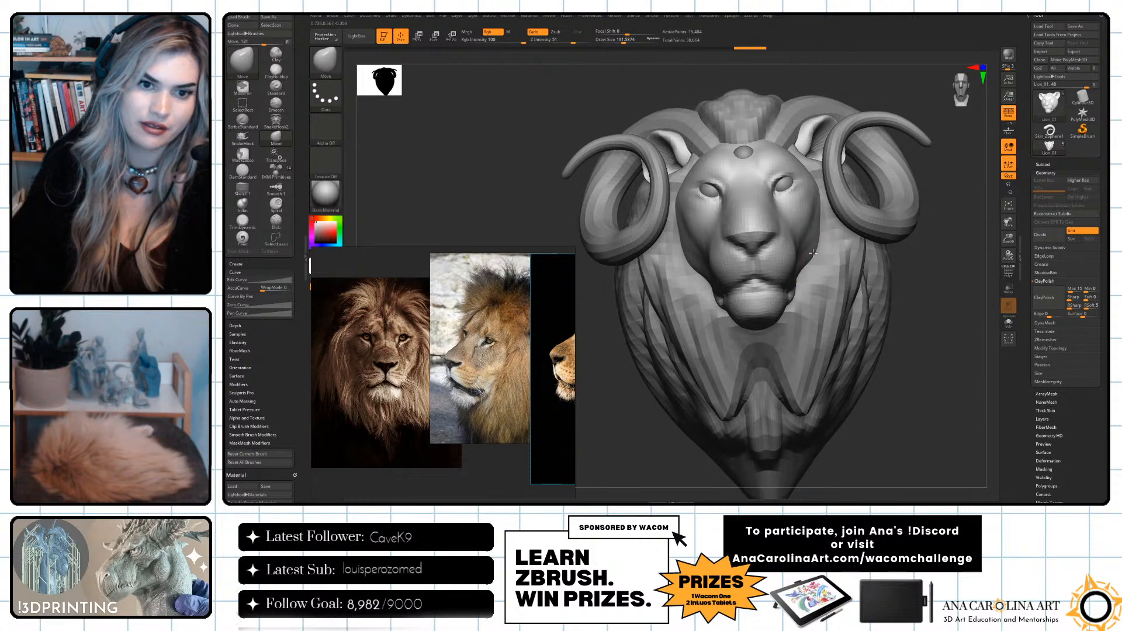
pyautogui.moveTo(829, 270)
pyautogui.mouseDown(button='right')
pyautogui.moveTo(932, 341)
pyautogui.moveTo(827, 291)
pyautogui.mouseUp(button='right')
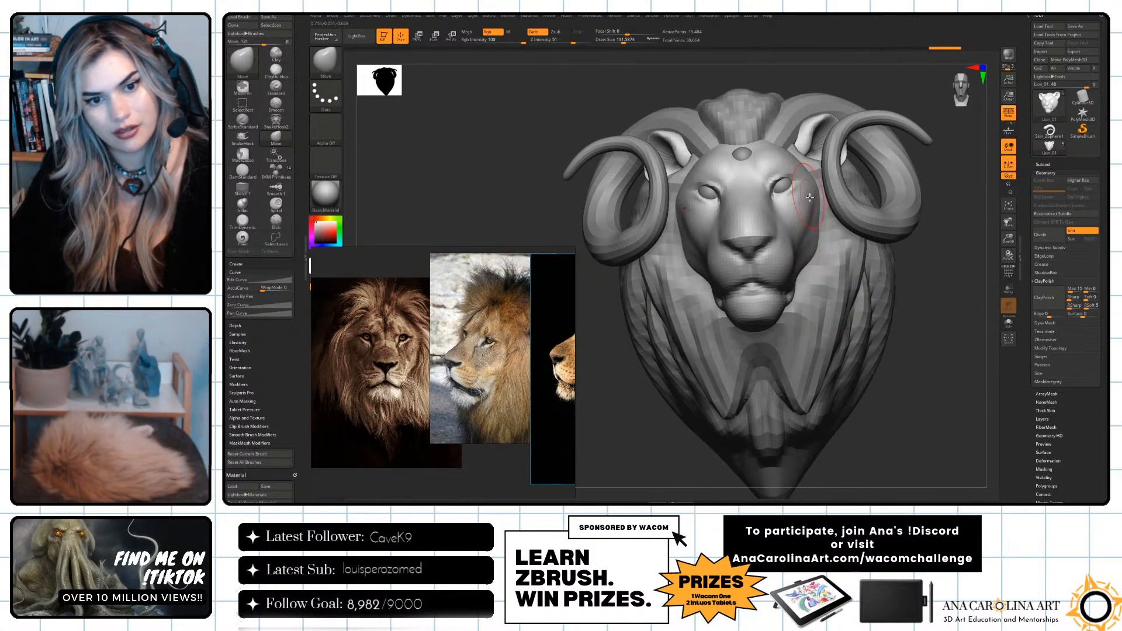
pyautogui.press('space')
pyautogui.press('space')
pyautogui.moveTo(818, 178); pyautogui.dragTo(820, 179)
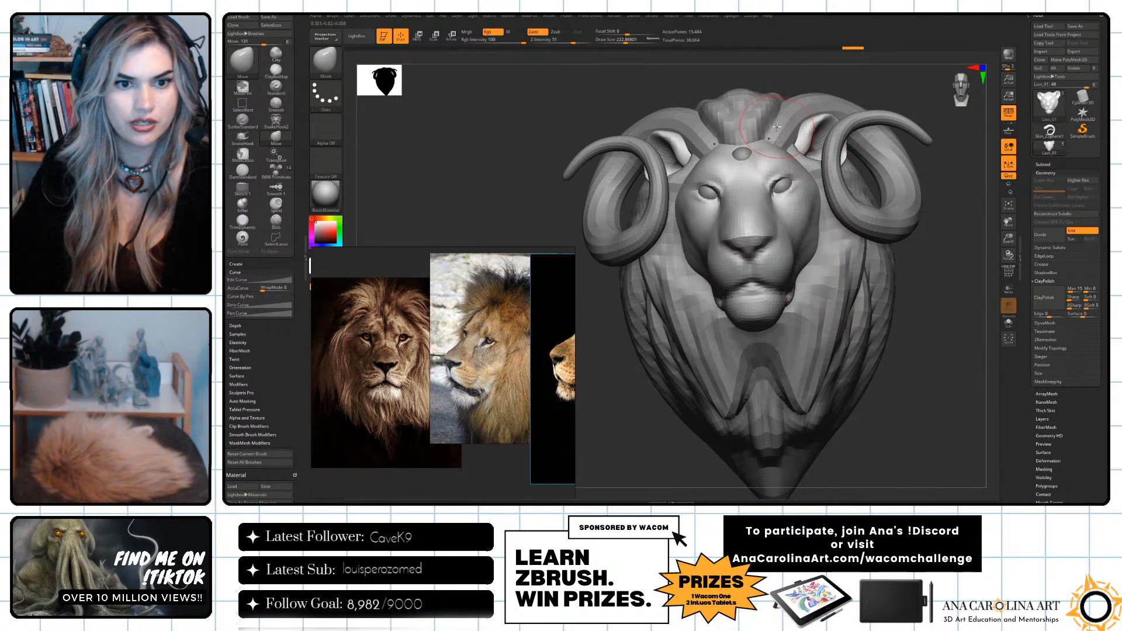
# Reduce the Move brush to a draw size of about 172 and work over the lion's forehead.
pyautogui.moveTo(762, 105)
pyautogui.mouseDown(button='right')
pyautogui.moveTo(801, 76)
pyautogui.moveTo(819, 87)
pyautogui.mouseUp(button='right')
pyautogui.press('space')
pyautogui.moveTo(758, 161); pyautogui.dragTo(742, 161)
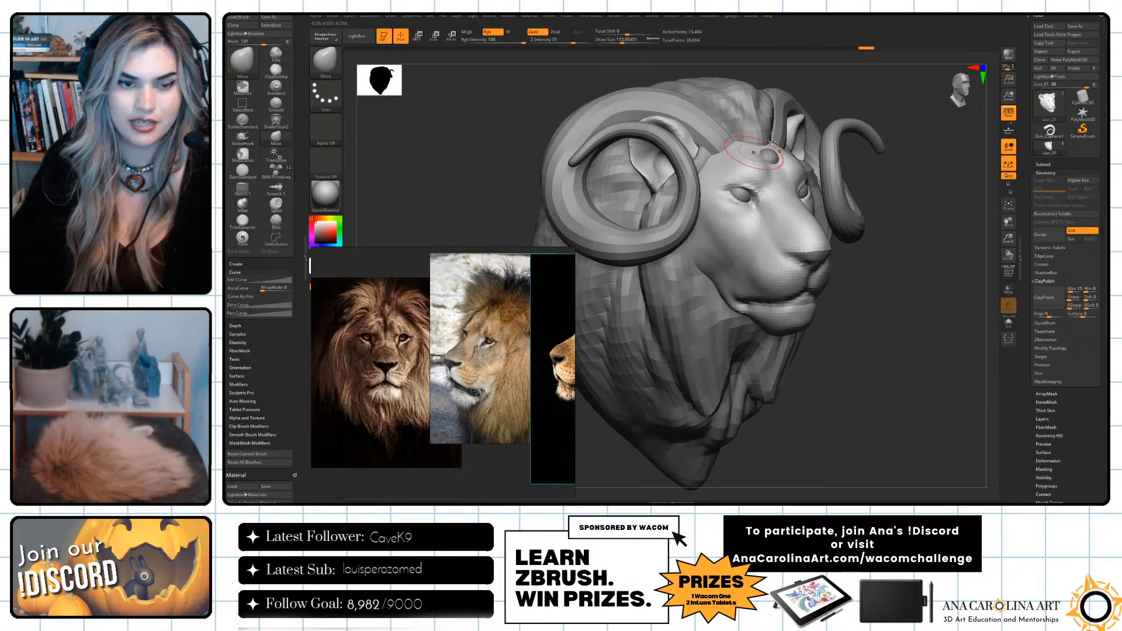
pyautogui.moveTo(858, 93); pyautogui.dragTo(818, 111)
# Enlarge the Move brush to a draw size of about 263 and make the mane the active subtool.
pyautogui.press('space')
pyautogui.moveTo(822, 114); pyautogui.dragTo(826, 116)
pyautogui.moveTo(644, 125); pyautogui.dragTo(604, 220)
pyautogui.keyDown('alt'); pyautogui.click(689, 267); pyautogui.keyUp('alt')
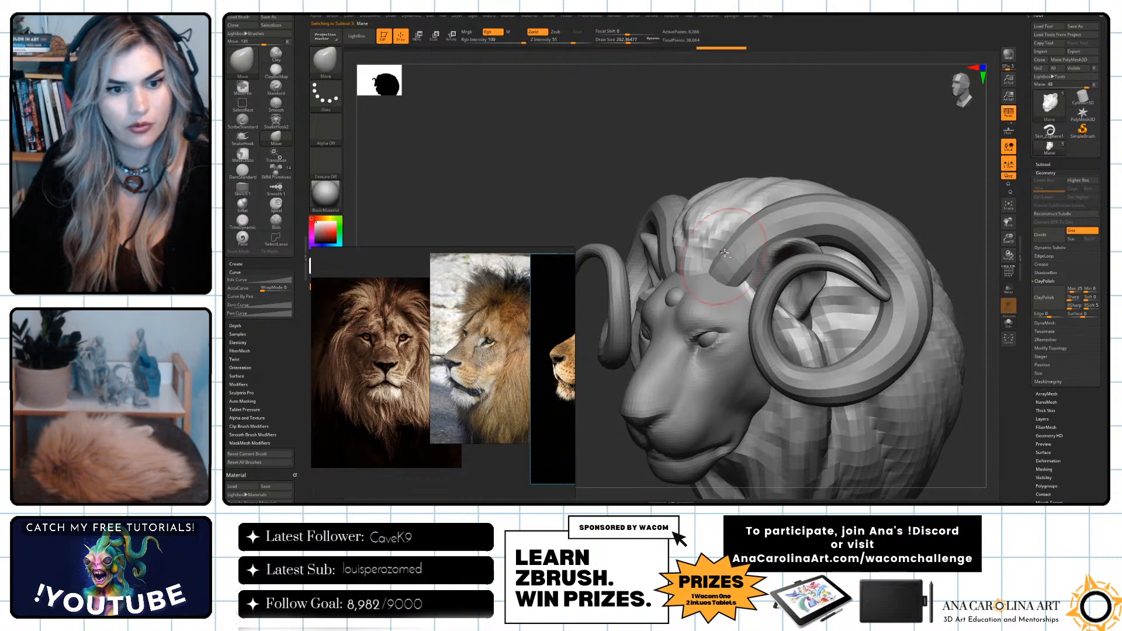
pyautogui.moveTo(725, 138); pyautogui.dragTo(803, 169)
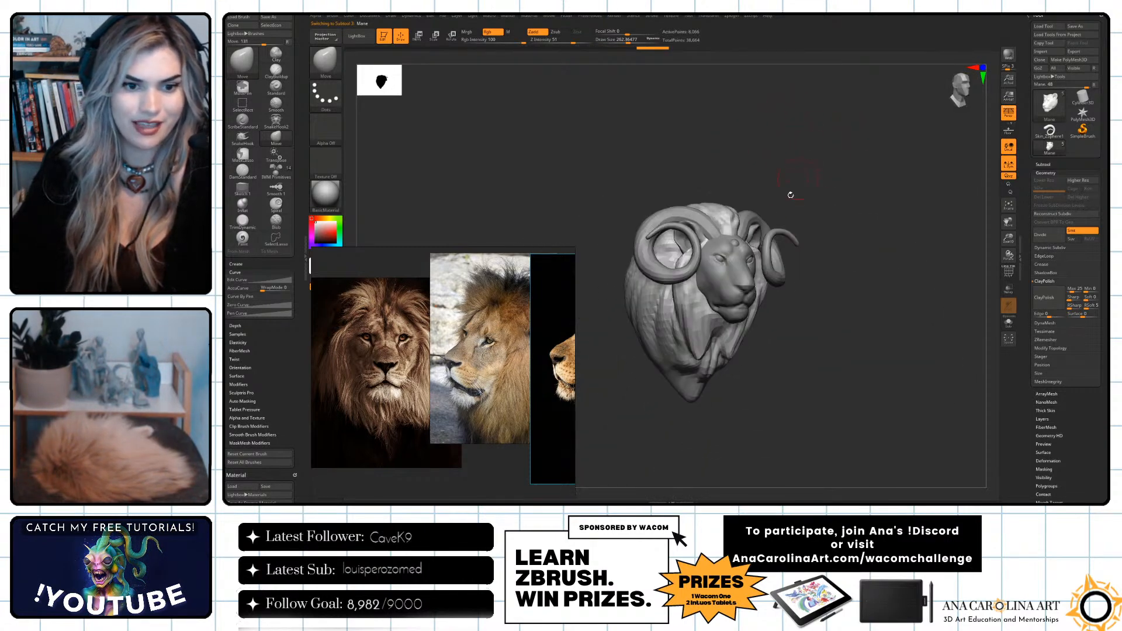
# Return to the lion face subtool and choose the DamStandard brush at a draw size of about 71.
pyautogui.keyDown('alt'); pyautogui.click(743, 289); pyautogui.keyUp('alt')
pyautogui.keyDown('alt'); pyautogui.moveTo(783, 310); pyautogui.dragTo(827, 380); pyautogui.keyUp('alt')
pyautogui.moveTo(922, 421)
pyautogui.mouseDown()
pyautogui.moveTo(936, 437)
pyautogui.moveTo(736, 274)
pyautogui.mouseUp()
pyautogui.press('b')
pyautogui.press('d')
pyautogui.press('s')
pyautogui.press('space')
pyautogui.moveTo(860, 319)
pyautogui.mouseDown()
pyautogui.moveTo(924, 339)
pyautogui.moveTo(905, 325)
pyautogui.mouseUp()
pyautogui.press('space')
# Carve the nostrils and the underside of the lion's nose with the DamStandard brush.
pyautogui.moveTo(909, 322); pyautogui.dragTo(845, 296)
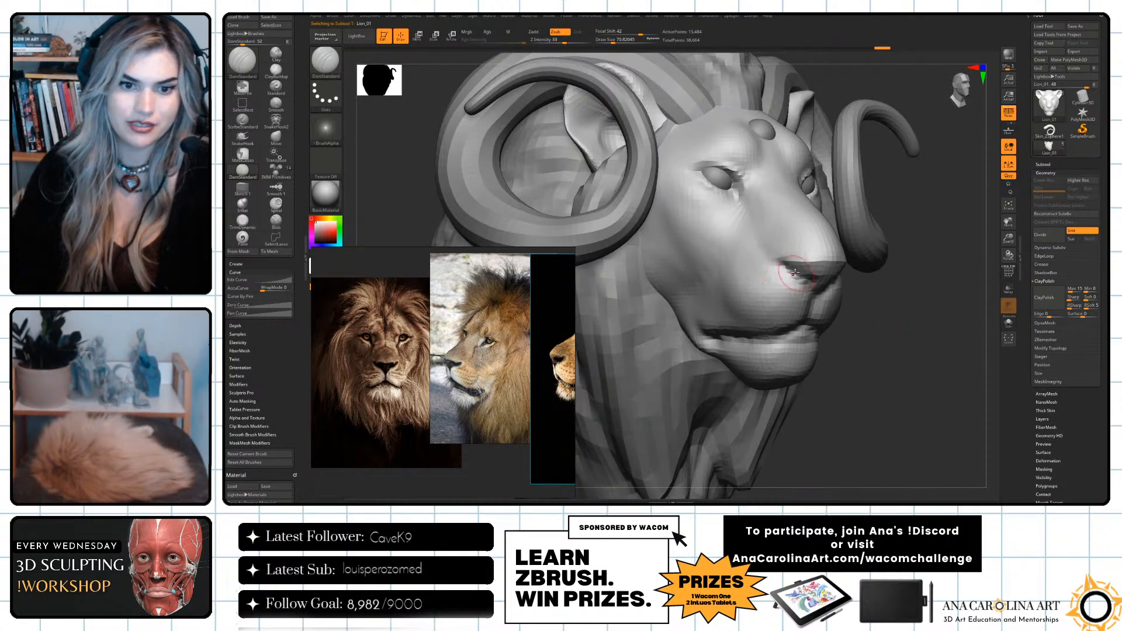
pyautogui.moveTo(872, 334); pyautogui.dragTo(804, 324)
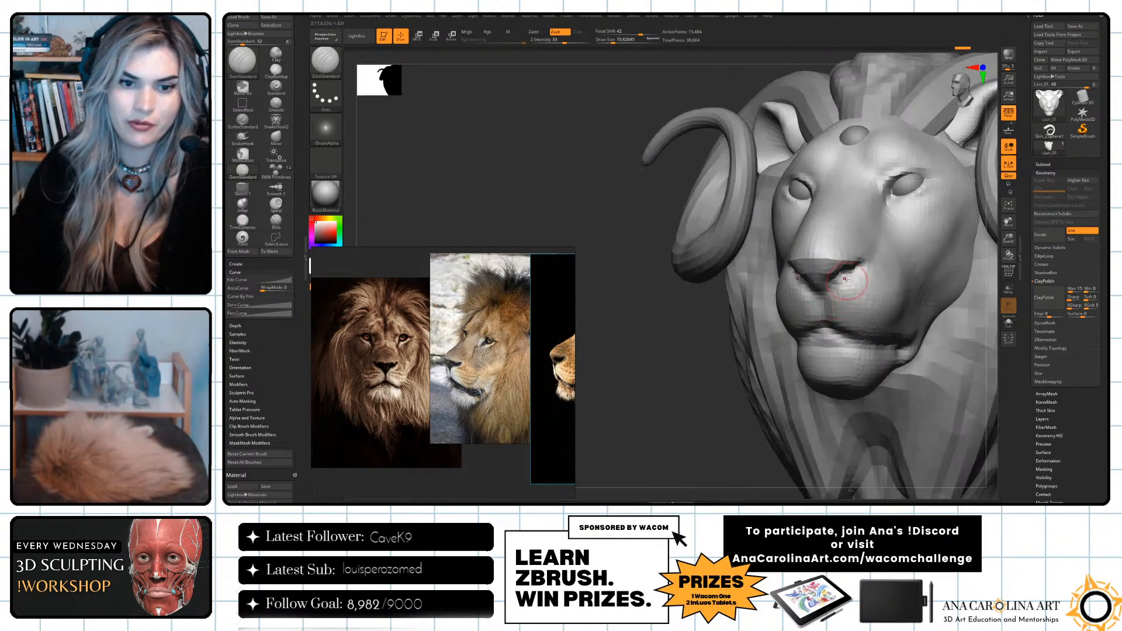
pyautogui.moveTo(837, 288)
pyautogui.mouseDown()
pyautogui.moveTo(824, 322)
pyautogui.moveTo(873, 346)
pyautogui.mouseUp()
pyautogui.moveTo(704, 412)
pyautogui.keyDown('alt'); pyautogui.mouseDown()
pyautogui.moveTo(704, 390)
pyautogui.moveTo(842, 405)
pyautogui.moveTo(822, 368)
pyautogui.mouseUp(); pyautogui.keyUp('alt')
pyautogui.moveTo(778, 243)
pyautogui.mouseDown()
pyautogui.moveTo(758, 239)
pyautogui.moveTo(781, 256)
pyautogui.mouseUp()
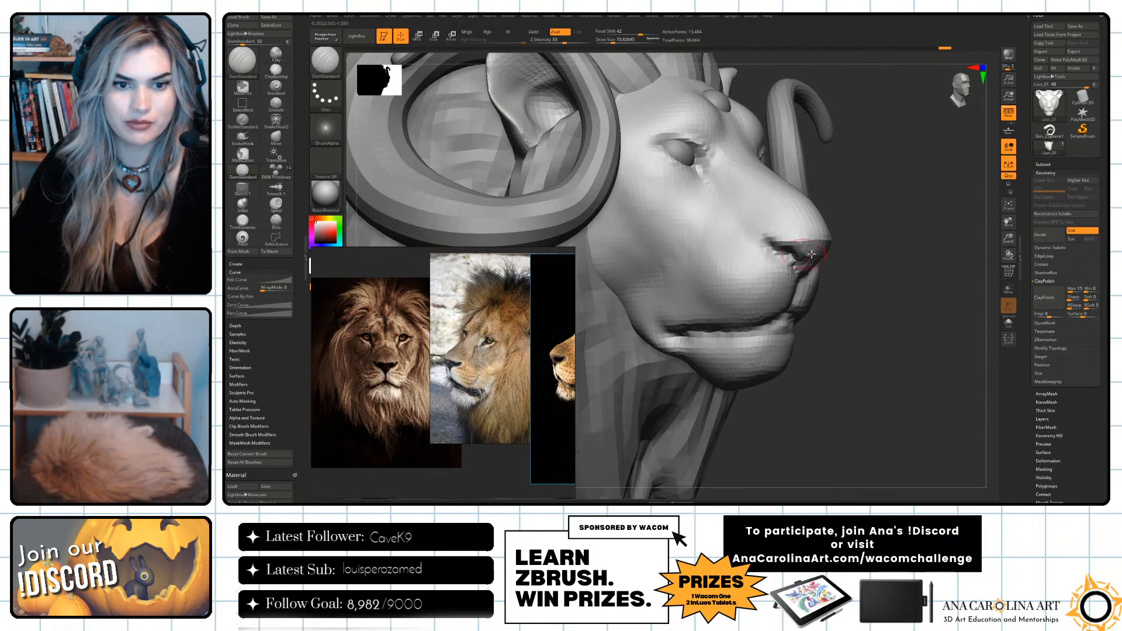
pyautogui.moveTo(901, 257); pyautogui.dragTo(826, 249)
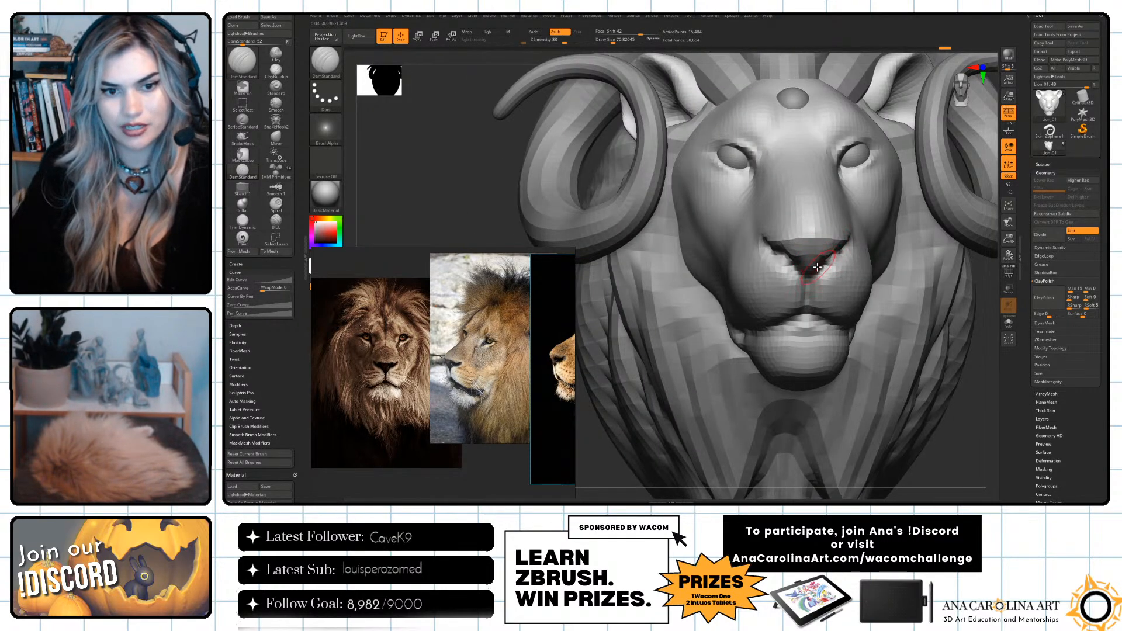
pyautogui.press('b')
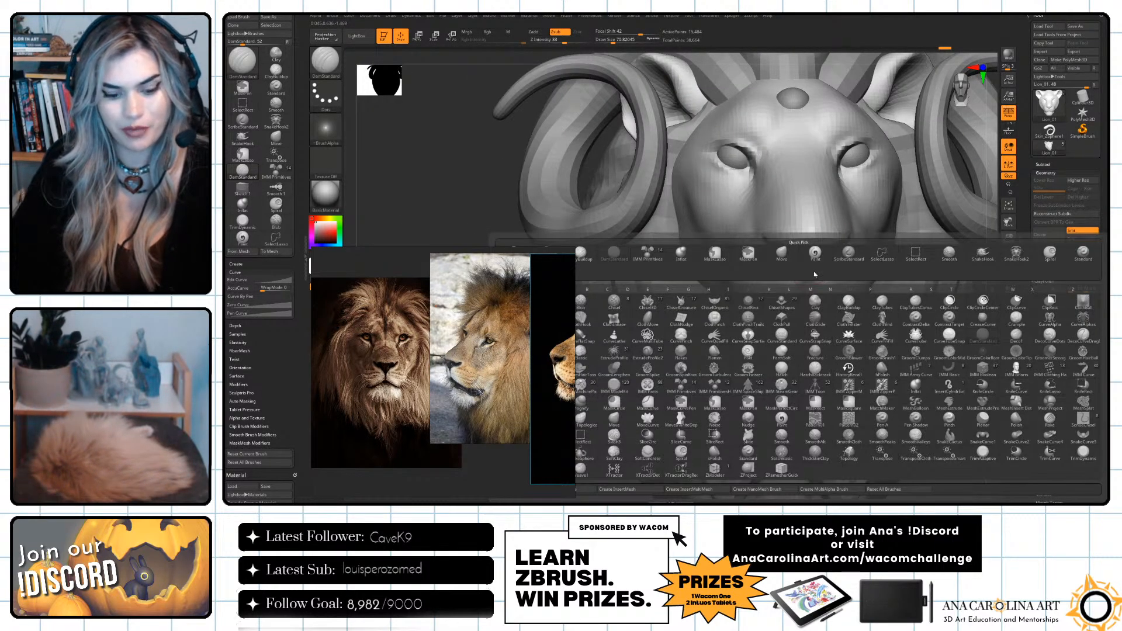
pyautogui.press('Escape')
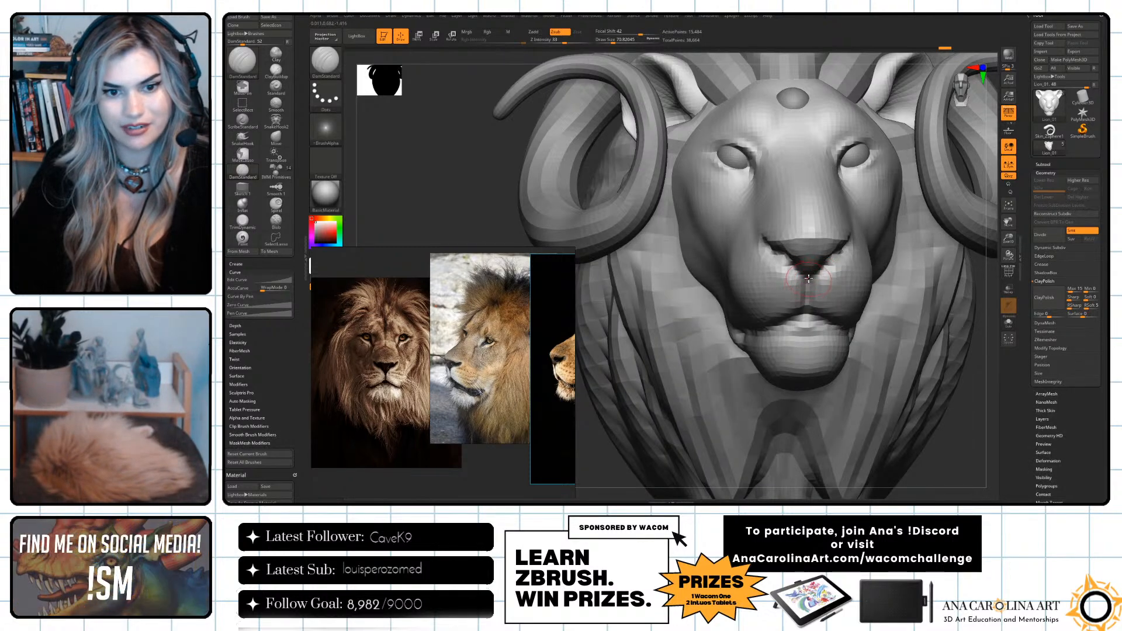
# Deepen the mouth line from the side with the DamStandard brush and smooth the lower lip.
pyautogui.moveTo(934, 416)
pyautogui.mouseDown()
pyautogui.moveTo(807, 316)
pyautogui.moveTo(860, 344)
pyautogui.mouseUp()
pyautogui.moveTo(734, 412); pyautogui.dragTo(650, 397)
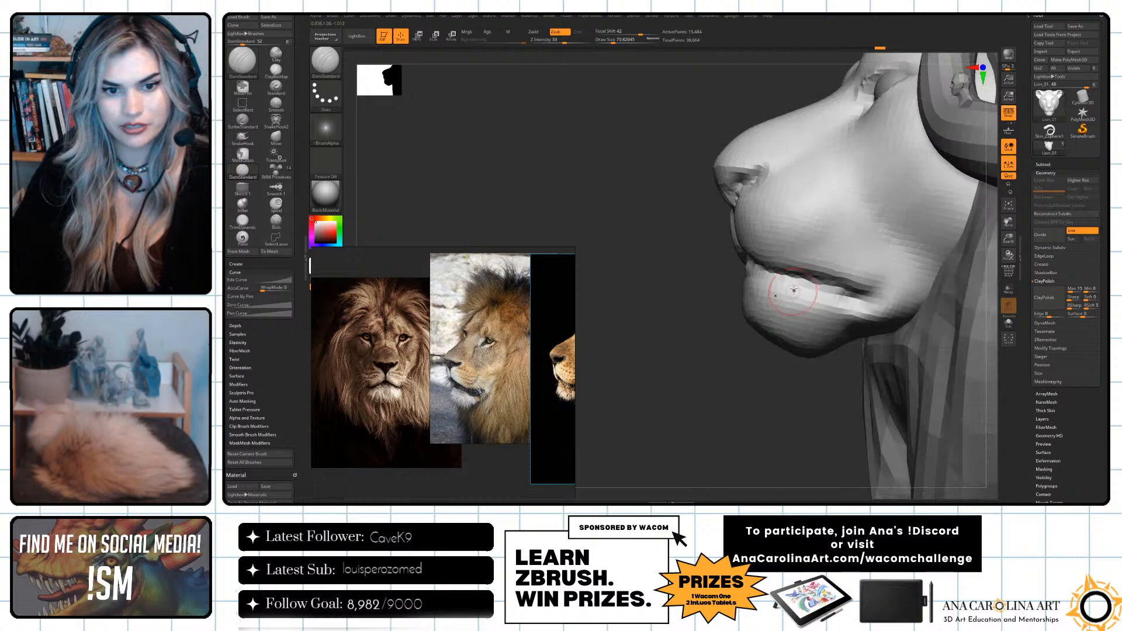
pyautogui.moveTo(771, 274); pyautogui.dragTo(865, 295)
pyautogui.moveTo(793, 388)
pyautogui.mouseDown()
pyautogui.moveTo(927, 378)
pyautogui.moveTo(944, 345)
pyautogui.moveTo(897, 389)
pyautogui.mouseUp()
pyautogui.keyDown('shift'); pyautogui.moveTo(778, 286); pyautogui.dragTo(790, 284); pyautogui.keyUp('shift')
pyautogui.moveTo(919, 327); pyautogui.dragTo(799, 328)
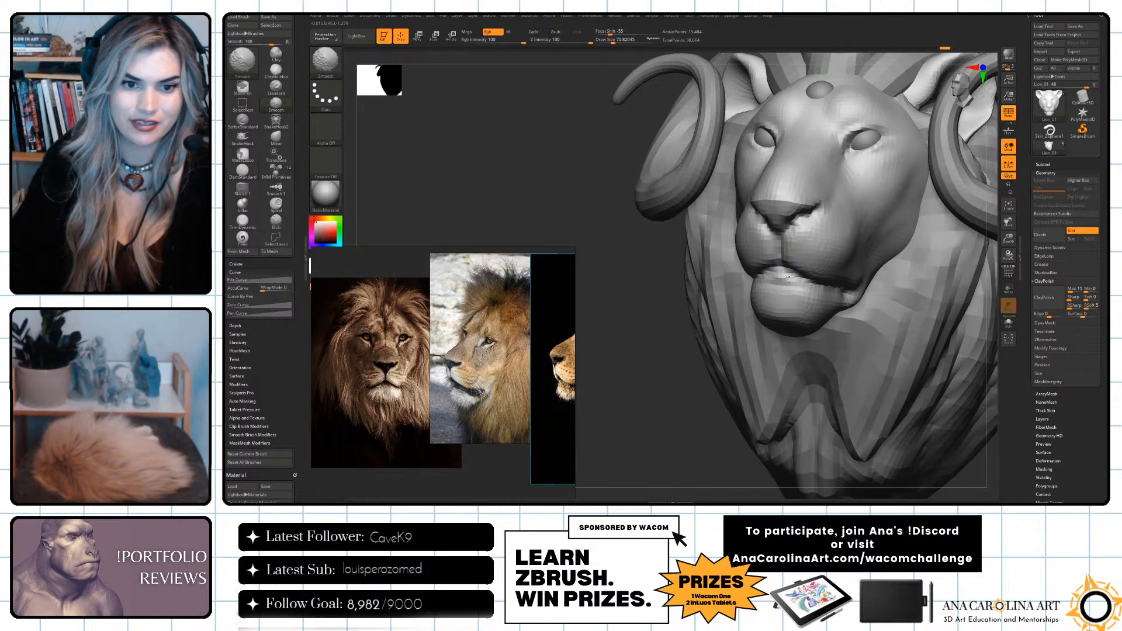
# Try a stroke along the lion's lips with changed brush settings, and undo it.
pyautogui.press('space')
pyautogui.click(828, 332)
pyautogui.click(796, 340)
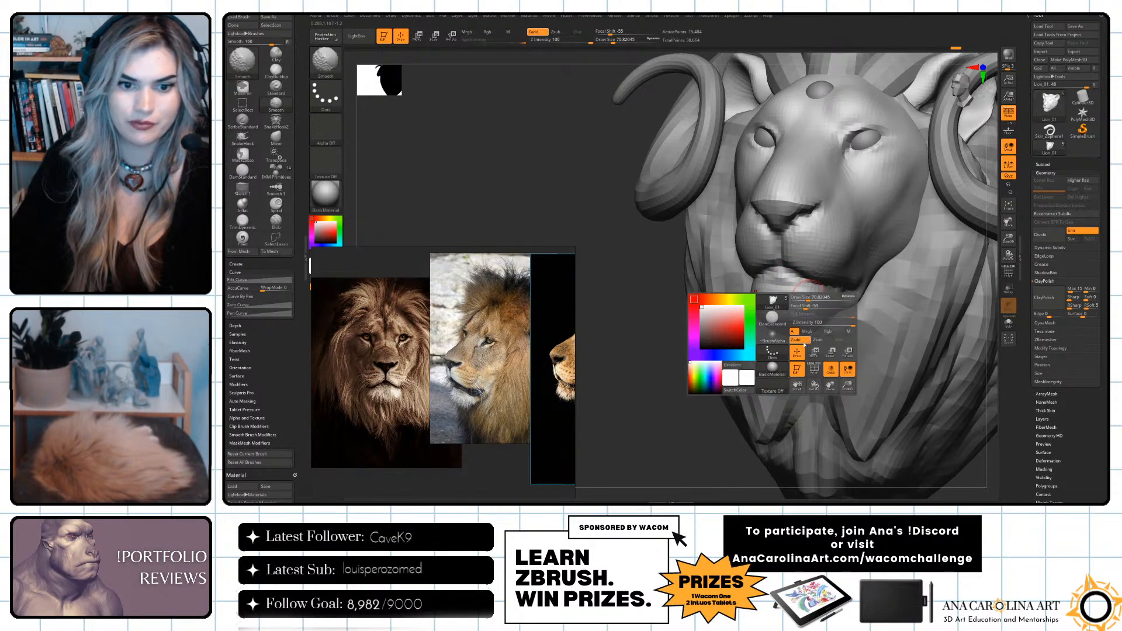
pyautogui.moveTo(777, 286)
pyautogui.keyDown('shift'); pyautogui.mouseDown()
pyautogui.moveTo(814, 287)
pyautogui.moveTo(789, 287)
pyautogui.mouseUp(); pyautogui.keyUp('shift')
pyautogui.hotkey('ctrl', 'z')
# Touch up the mouth, and nudge the outer edges of the nostrils inward and upward with the Move brush.
pyautogui.moveTo(752, 336); pyautogui.dragTo(793, 334, button='right')
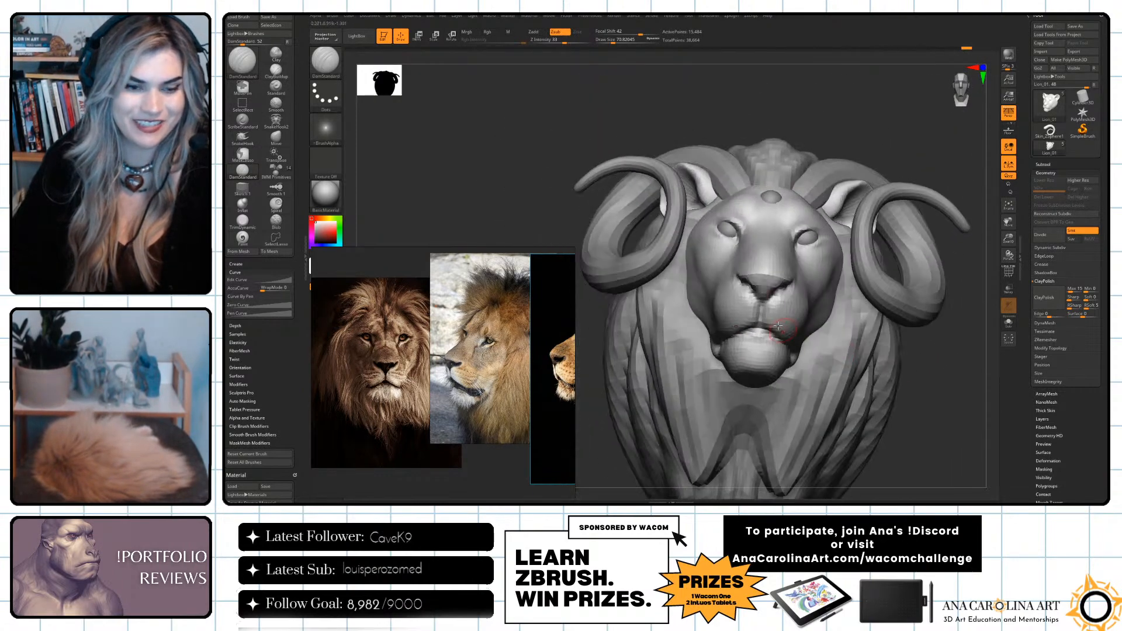
pyautogui.moveTo(860, 381); pyautogui.dragTo(876, 304, button='right')
pyautogui.moveTo(806, 284); pyautogui.dragTo(910, 414, button='right')
pyautogui.press('b')
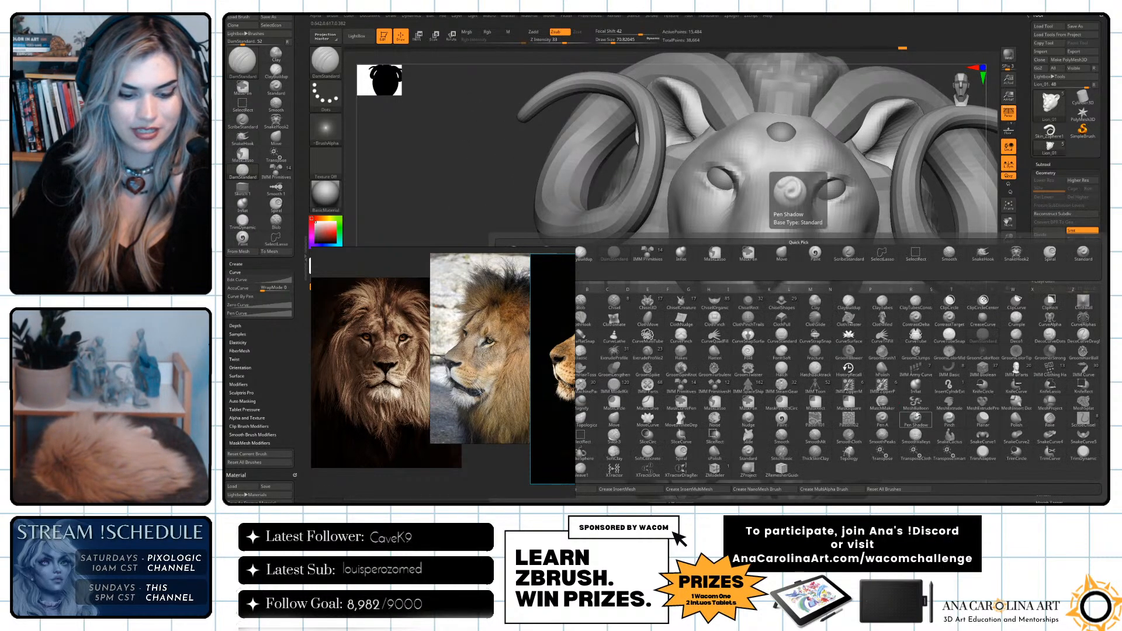
pyautogui.press('m')
pyautogui.press('v')
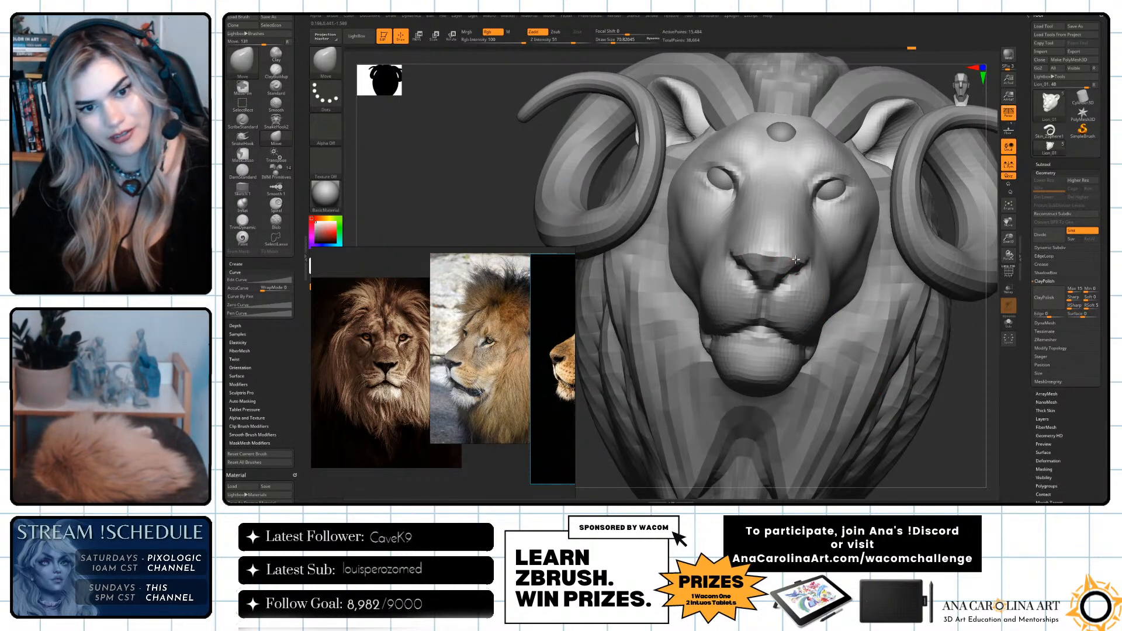
pyautogui.moveTo(982, 373); pyautogui.dragTo(901, 311, button='right')
pyautogui.keyDown('shift'); pyautogui.moveTo(801, 255); pyautogui.dragTo(792, 250); pyautogui.keyUp('shift')
# Enlarge the Move brush to a draw size of about 223 and frame the whole head from the front.
pyautogui.moveTo(681, 329)
pyautogui.mouseDown()
pyautogui.moveTo(897, 381)
pyautogui.moveTo(879, 347)
pyautogui.moveTo(859, 216)
pyautogui.mouseUp()
pyautogui.press('s')
pyautogui.click(861, 214)
pyautogui.press('f')
pyautogui.press('space')
pyautogui.click(754, 219)
pyautogui.moveTo(936, 327)
pyautogui.mouseDown()
pyautogui.moveTo(701, 328)
pyautogui.moveTo(760, 315)
pyautogui.moveTo(914, 348)
pyautogui.moveTo(918, 370)
pyautogui.mouseUp()
pyautogui.press('f')
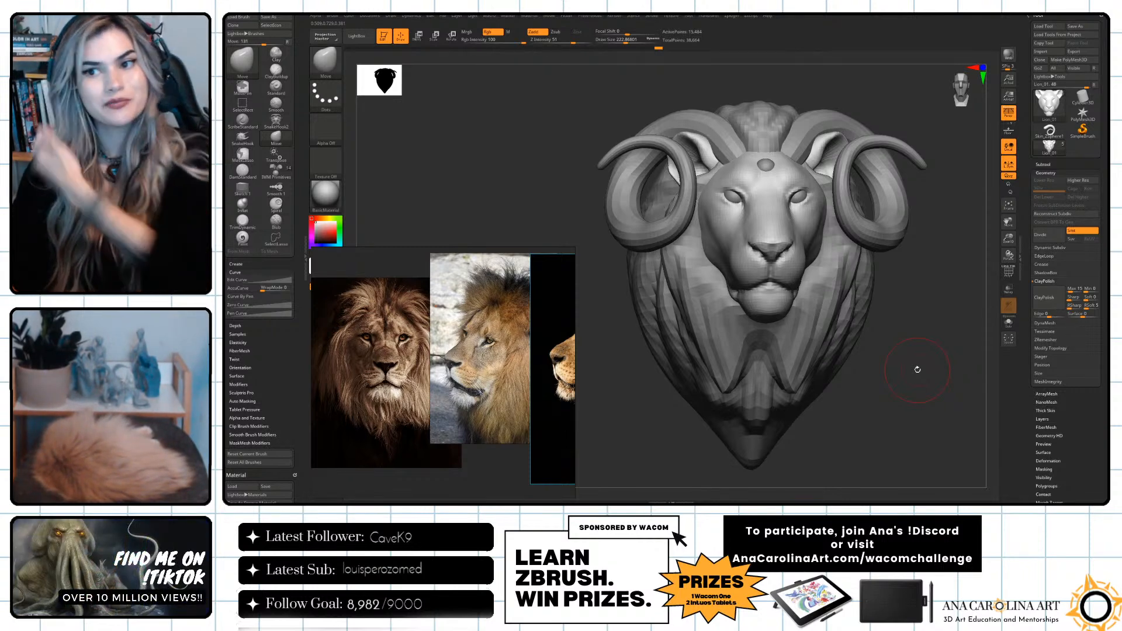
# Carve the inner corners of the lion's eyes and the area beneath them with a resized DamStandard brush.
pyautogui.moveTo(909, 353); pyautogui.dragTo(857, 311)
pyautogui.moveTo(971, 367)
pyautogui.mouseDown()
pyautogui.moveTo(944, 376)
pyautogui.moveTo(955, 376)
pyautogui.moveTo(915, 346)
pyautogui.moveTo(916, 384)
pyautogui.moveTo(930, 392)
pyautogui.mouseUp()
pyautogui.press('b')
pyautogui.press('d')
pyautogui.press('s')
pyautogui.press('space')
pyautogui.moveTo(738, 280); pyautogui.dragTo(725, 280)
pyautogui.press('space')
pyautogui.moveTo(746, 193); pyautogui.dragTo(739, 192)
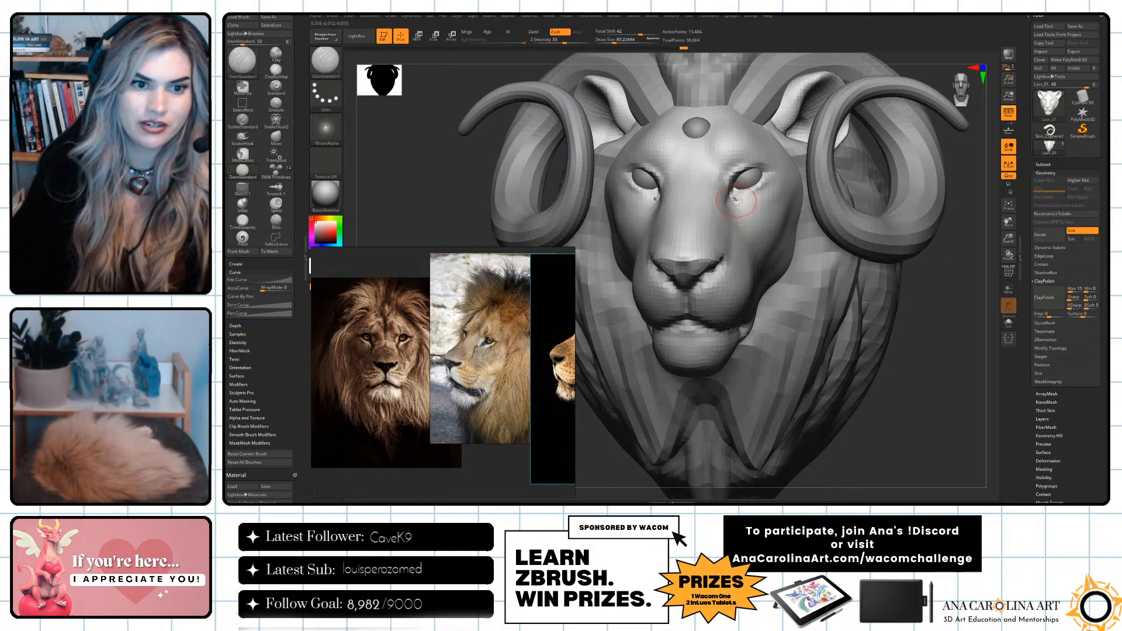
# Adjust the outer eye corners with the Move brush at a draw size of about 108.
pyautogui.press('b')
pyautogui.press('m')
pyautogui.press('v')
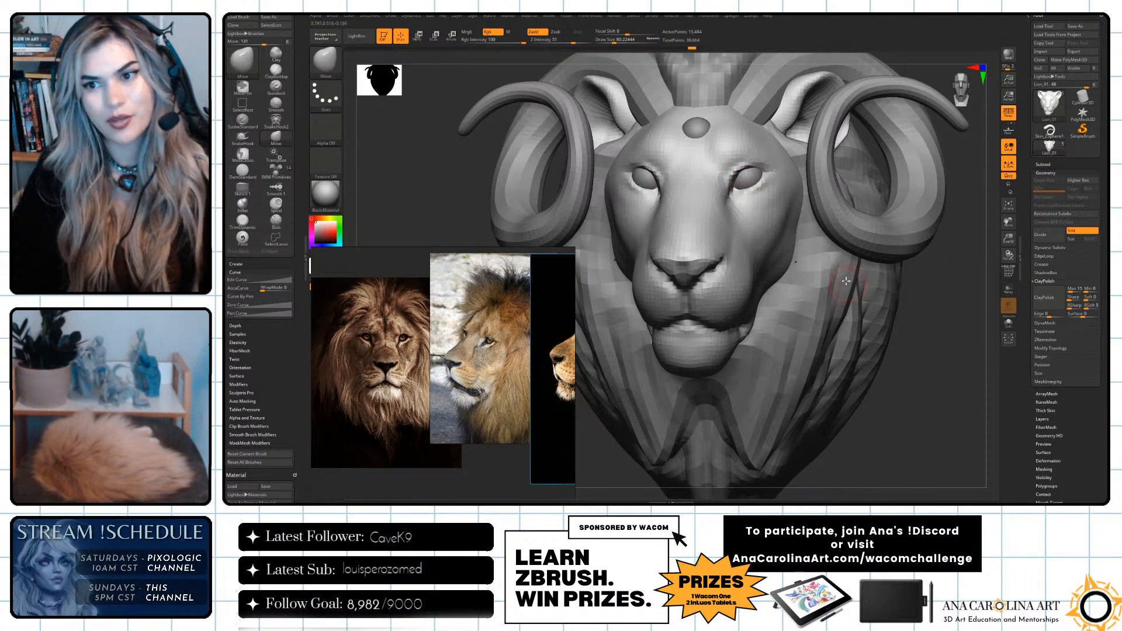
pyautogui.press(']')
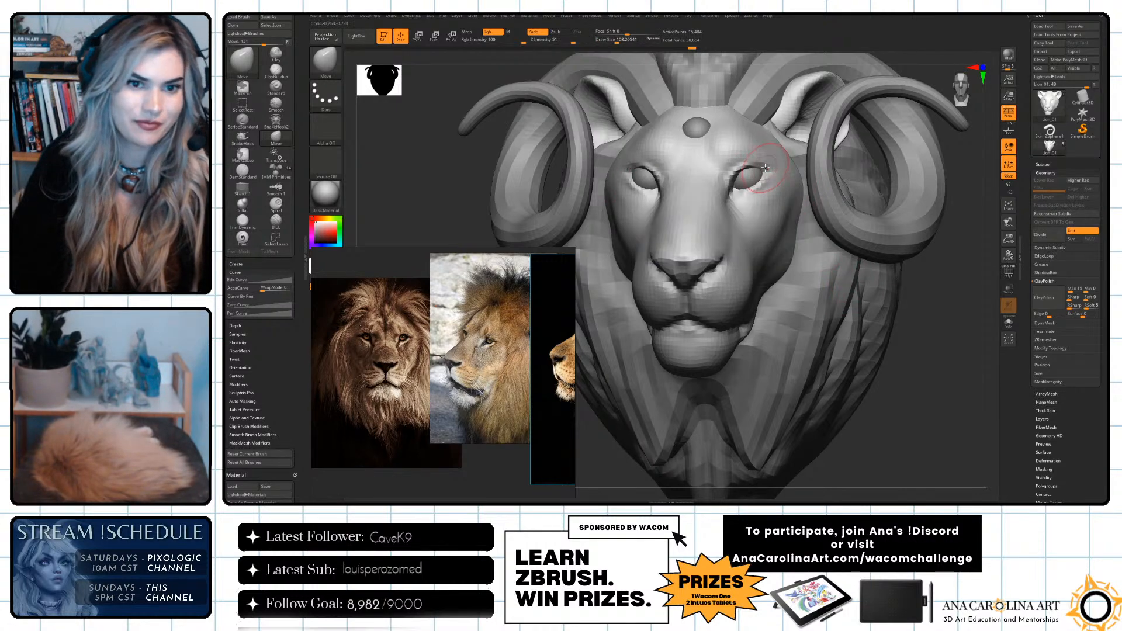
# Switch to the DamStandard brush and refine the surface between the outer eye corners and the temples.
pyautogui.press('b')
pyautogui.press('d')
pyautogui.press('s')
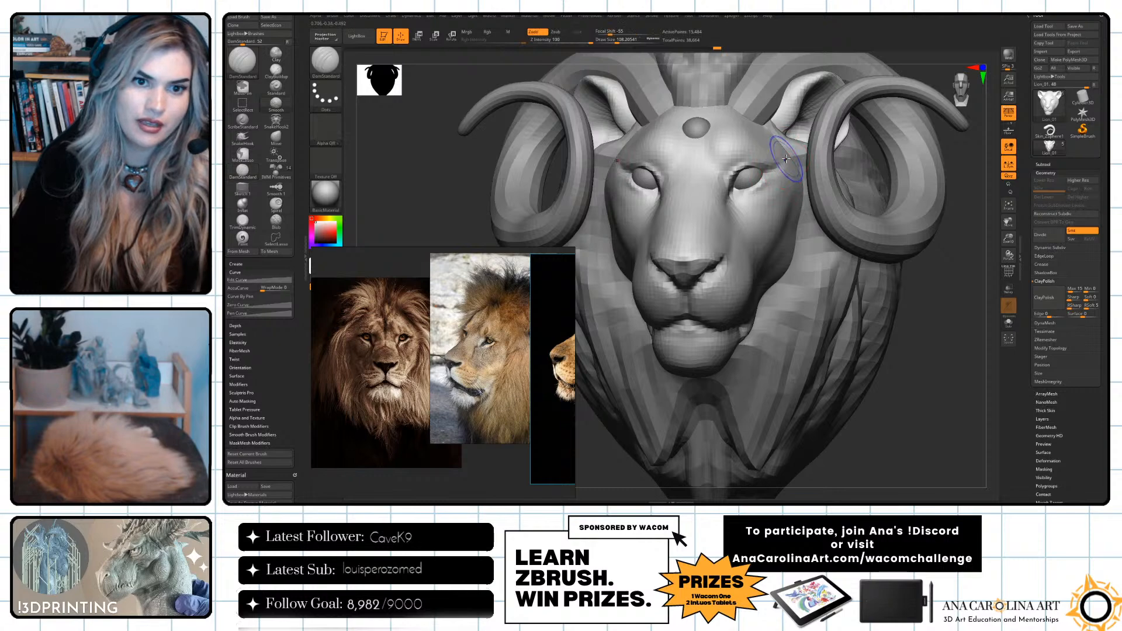
pyautogui.moveTo(913, 296)
pyautogui.keyDown('alt'); pyautogui.mouseDown()
pyautogui.moveTo(914, 308)
pyautogui.moveTo(897, 261)
pyautogui.moveTo(879, 301)
pyautogui.mouseUp(); pyautogui.keyUp('alt')
pyautogui.moveTo(787, 160)
pyautogui.keyDown('shift'); pyautogui.mouseDown()
pyautogui.moveTo(744, 192)
pyautogui.moveTo(771, 174)
pyautogui.mouseUp(); pyautogui.keyUp('shift')
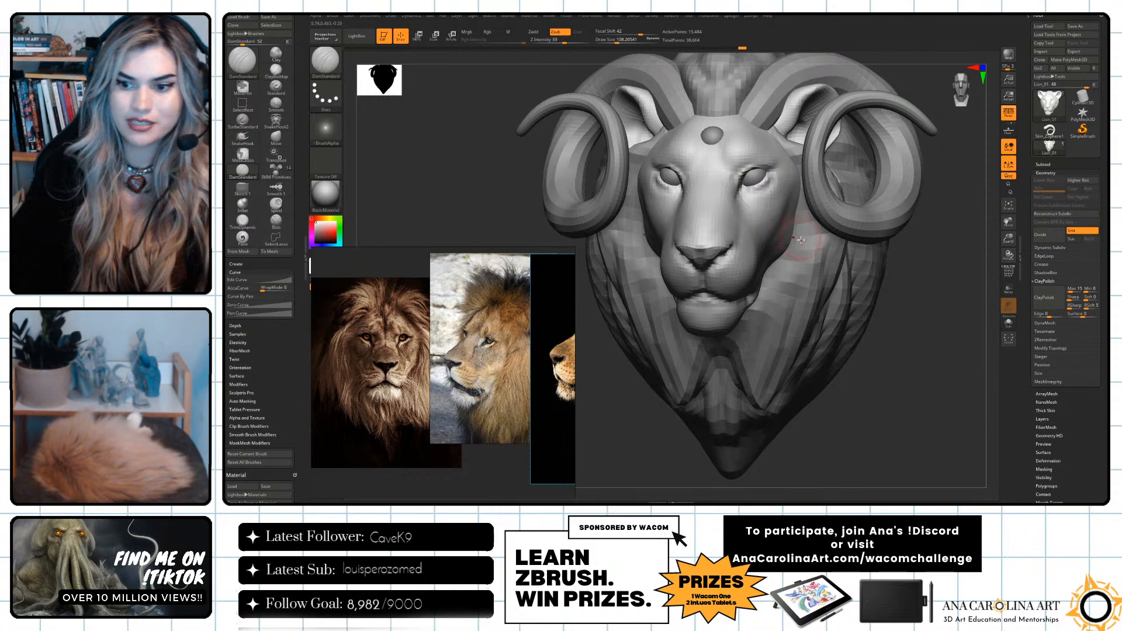
# Inspect the whole lion head from the front and both three-quarter sides, undoing the last stroke along the way.
pyautogui.moveTo(897, 307); pyautogui.dragTo(914, 318)
pyautogui.keyDown('alt'); pyautogui.moveTo(813, 285); pyautogui.dragTo(760, 260); pyautogui.keyUp('alt')
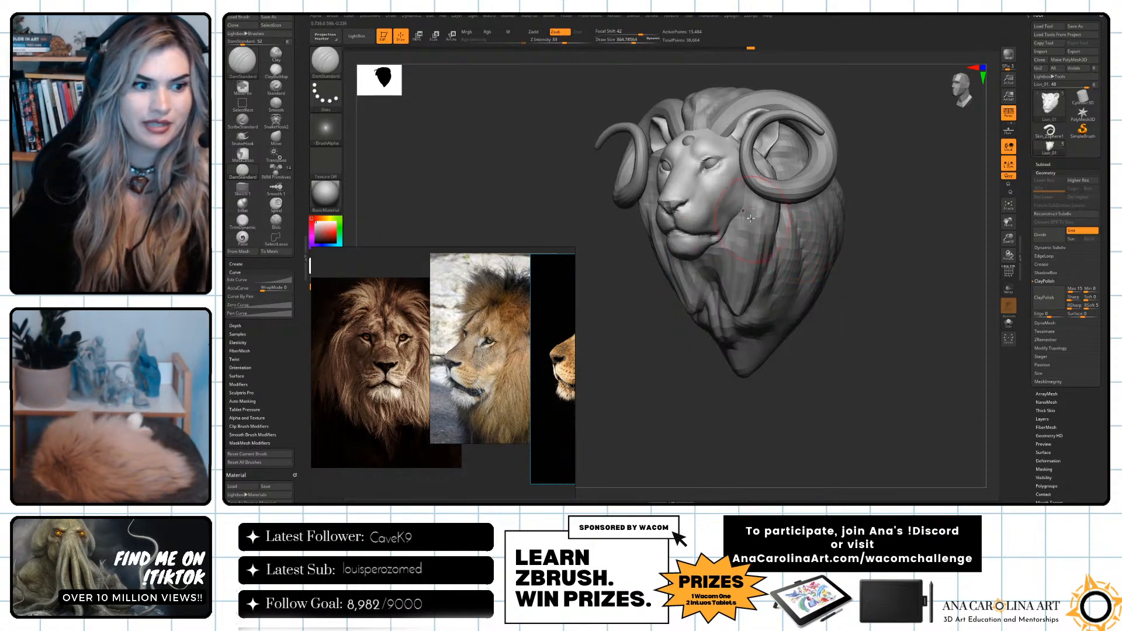
pyautogui.moveTo(702, 176); pyautogui.dragTo(710, 181)
pyautogui.moveTo(599, 262); pyautogui.dragTo(641, 262)
pyautogui.hotkey('ctrl', 'z')
pyautogui.moveTo(778, 266); pyautogui.dragTo(759, 266)
pyautogui.moveTo(860, 319)
pyautogui.keyDown('alt'); pyautogui.mouseDown()
pyautogui.moveTo(909, 349)
pyautogui.moveTo(924, 380)
pyautogui.mouseUp(); pyautogui.keyUp('alt')
pyautogui.press('space')
pyautogui.moveTo(784, 296); pyautogui.dragTo(780, 296)
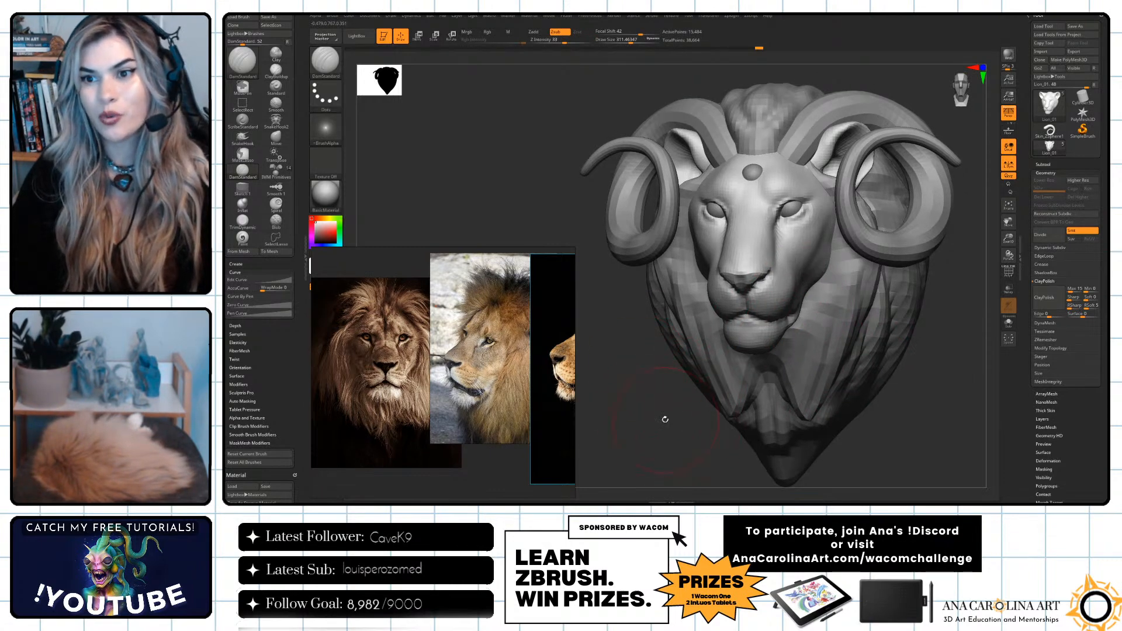
pyautogui.moveTo(676, 431); pyautogui.dragTo(679, 422)
pyautogui.moveTo(889, 390); pyautogui.dragTo(860, 374)
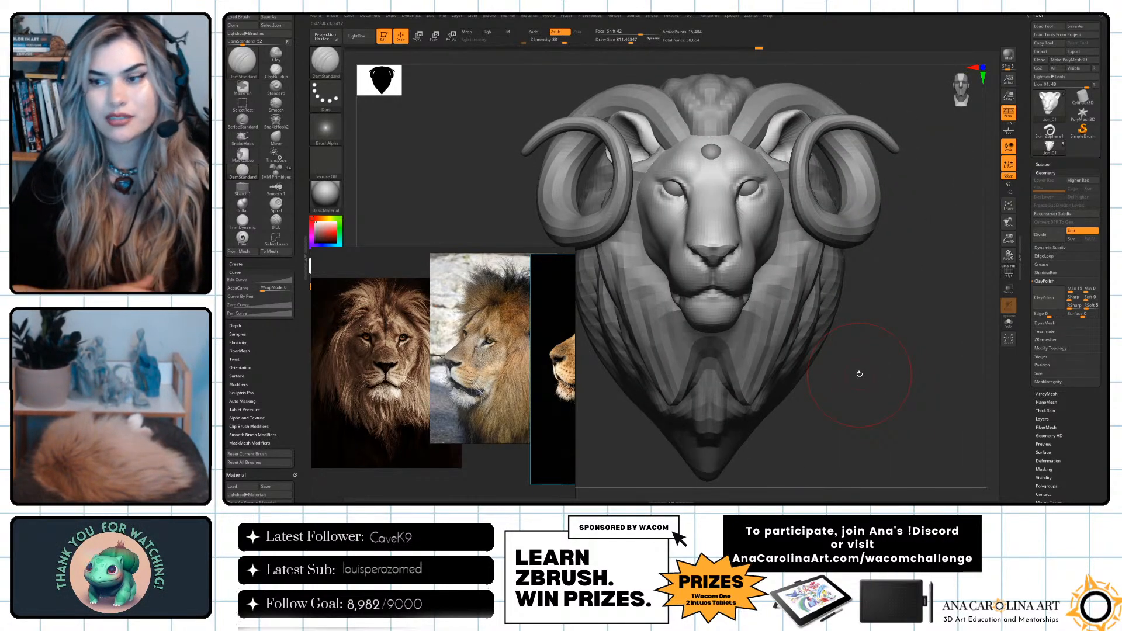
pyautogui.moveTo(839, 265); pyautogui.dragTo(816, 413)
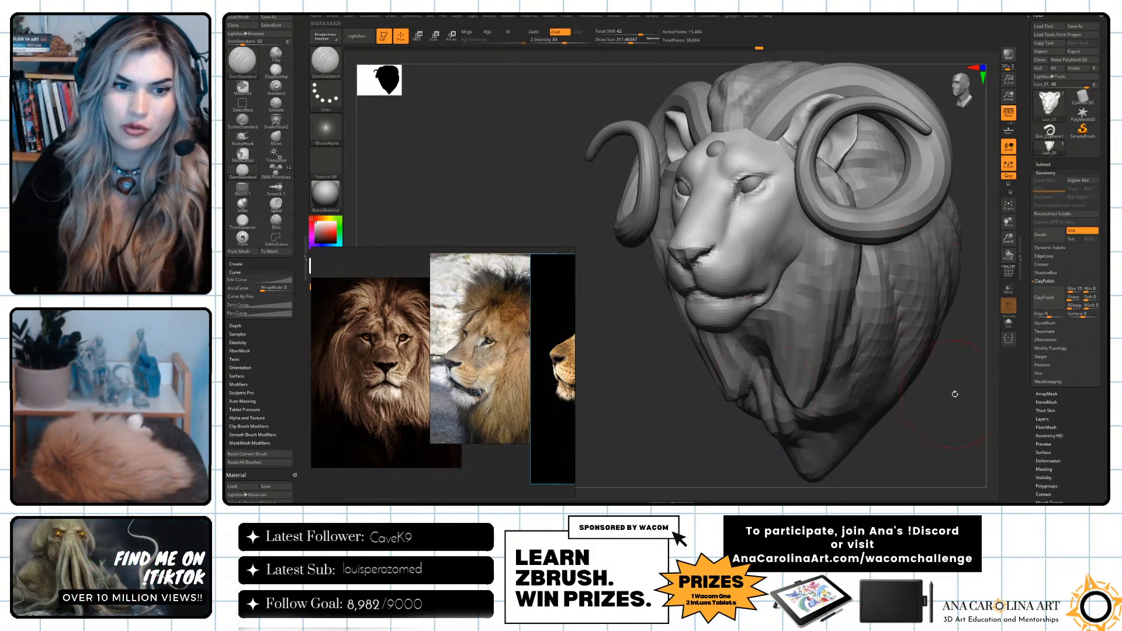
pyautogui.moveTo(762, 393); pyautogui.dragTo(834, 417)
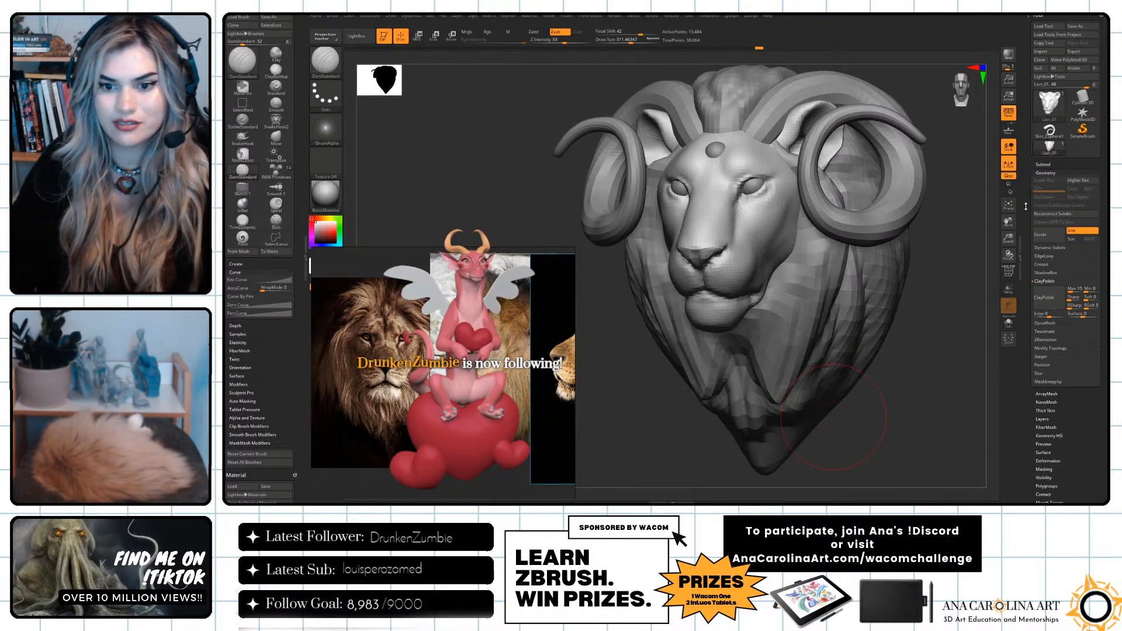
# Remesh the lion head with DynaMesh at a resolution of 88.
pyautogui.click(1051, 281)
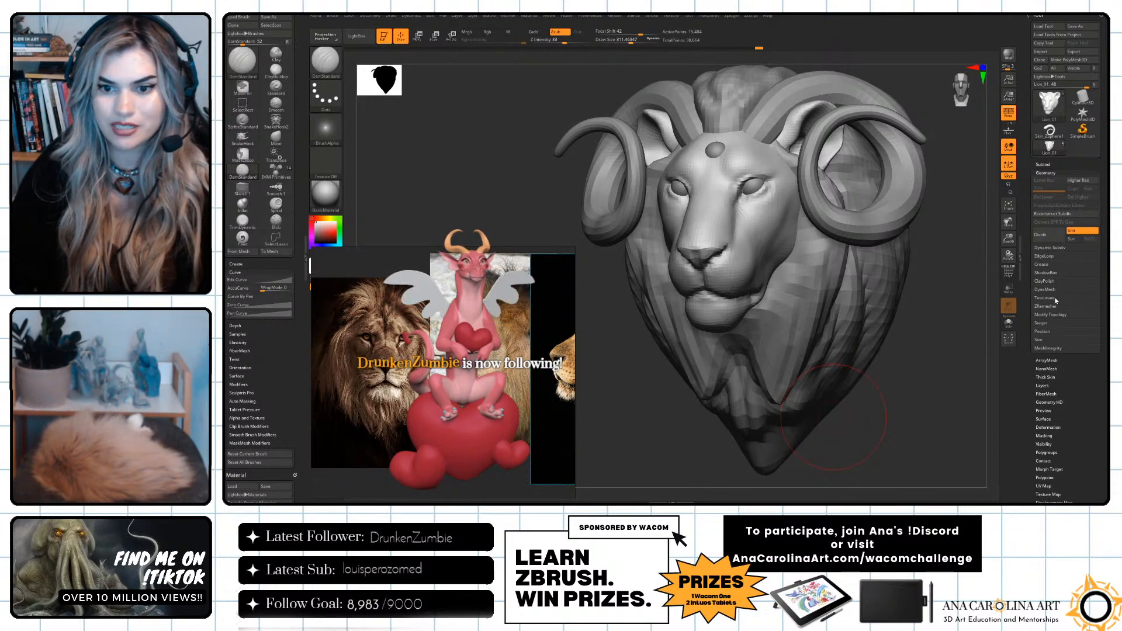
pyautogui.click(1046, 289)
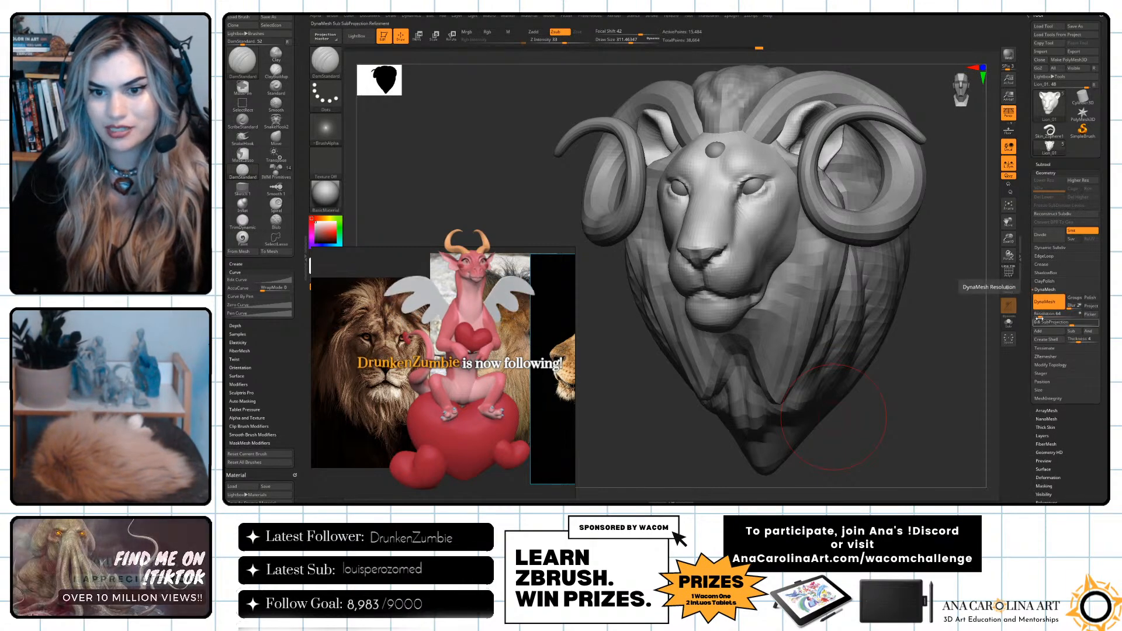
pyautogui.moveTo(1040, 318); pyautogui.dragTo(1042, 317)
pyautogui.keyDown('ctrl'); pyautogui.moveTo(959, 308); pyautogui.dragTo(970, 333); pyautogui.keyUp('ctrl')
pyautogui.moveTo(941, 368)
pyautogui.mouseDown()
pyautogui.moveTo(979, 356)
pyautogui.moveTo(935, 362)
pyautogui.mouseUp()
# Carve the hollow running down from the inner eye corner beside the muzzle with DamStandard at a draw size of about 120.
pyautogui.press('space')
pyautogui.moveTo(935, 375)
pyautogui.mouseDown()
pyautogui.moveTo(921, 374)
pyautogui.moveTo(959, 353)
pyautogui.mouseUp()
pyautogui.press('space')
pyautogui.moveTo(767, 196); pyautogui.dragTo(759, 228)
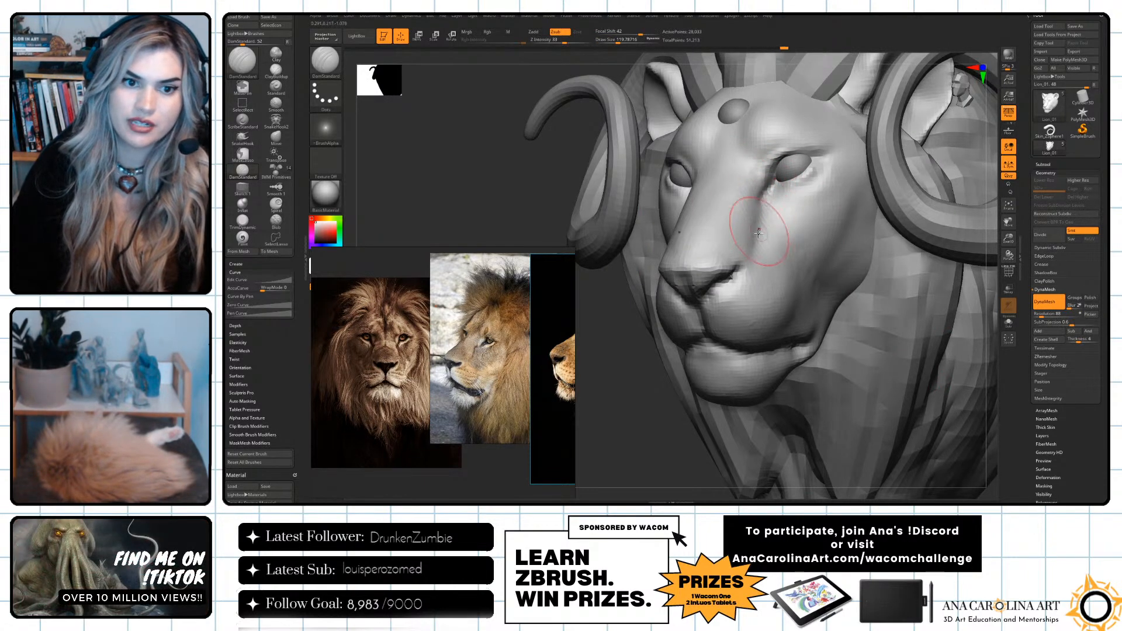
pyautogui.click(1008, 271)
pyautogui.moveTo(988, 236)
pyautogui.keyDown('alt'); pyautogui.mouseDown()
pyautogui.moveTo(989, 348)
pyautogui.moveTo(991, 234)
pyautogui.mouseUp(); pyautogui.keyUp('alt')
pyautogui.click(1009, 273)
# Refine the side of the muzzle and the mouth line with a resized DamStandard brush, undoing the unwanted stroke.
pyautogui.moveTo(935, 327); pyautogui.dragTo(988, 328)
pyautogui.press('[')
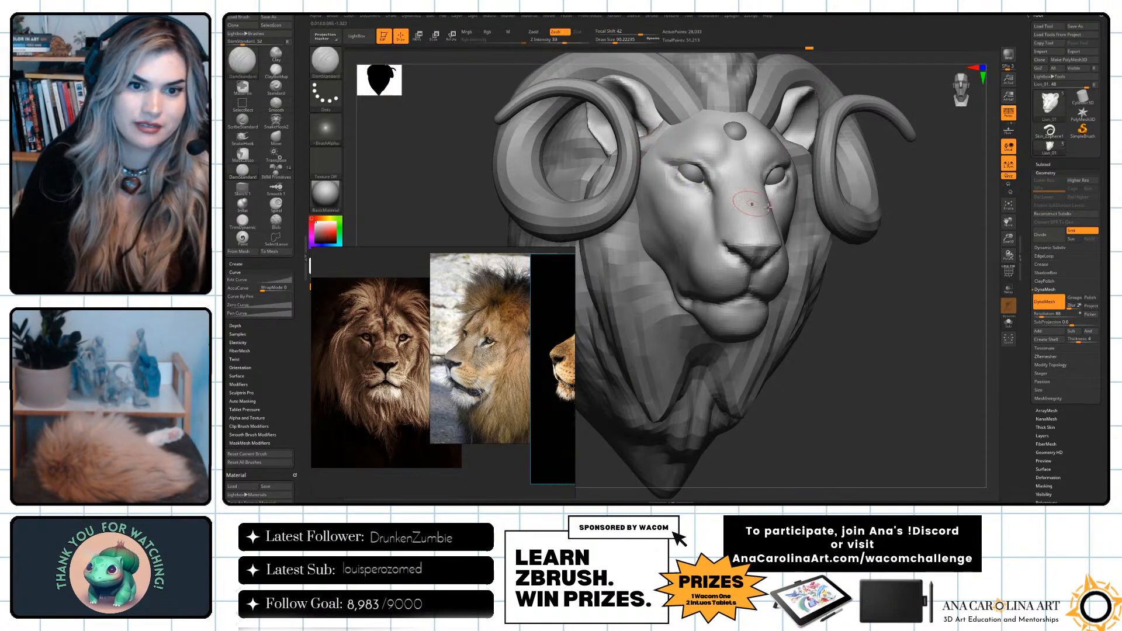
pyautogui.moveTo(726, 196); pyautogui.dragTo(896, 265, button='right')
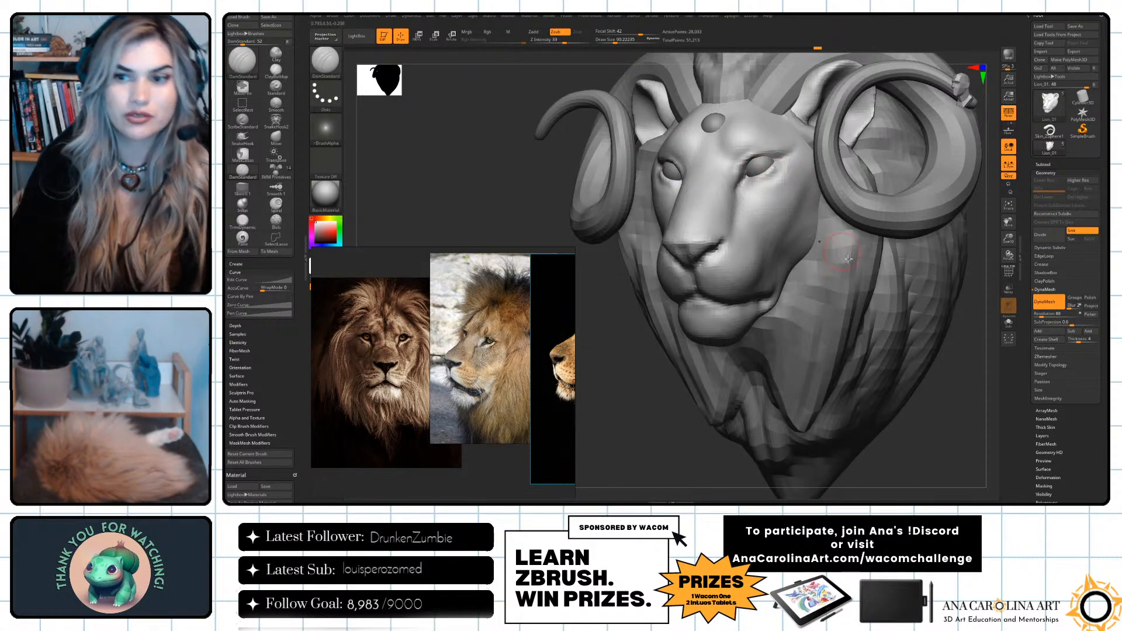
pyautogui.moveTo(917, 417); pyautogui.dragTo(678, 287, button='right')
pyautogui.press('space')
pyautogui.moveTo(686, 306)
pyautogui.mouseDown()
pyautogui.moveTo(661, 310)
pyautogui.moveTo(683, 313)
pyautogui.mouseUp()
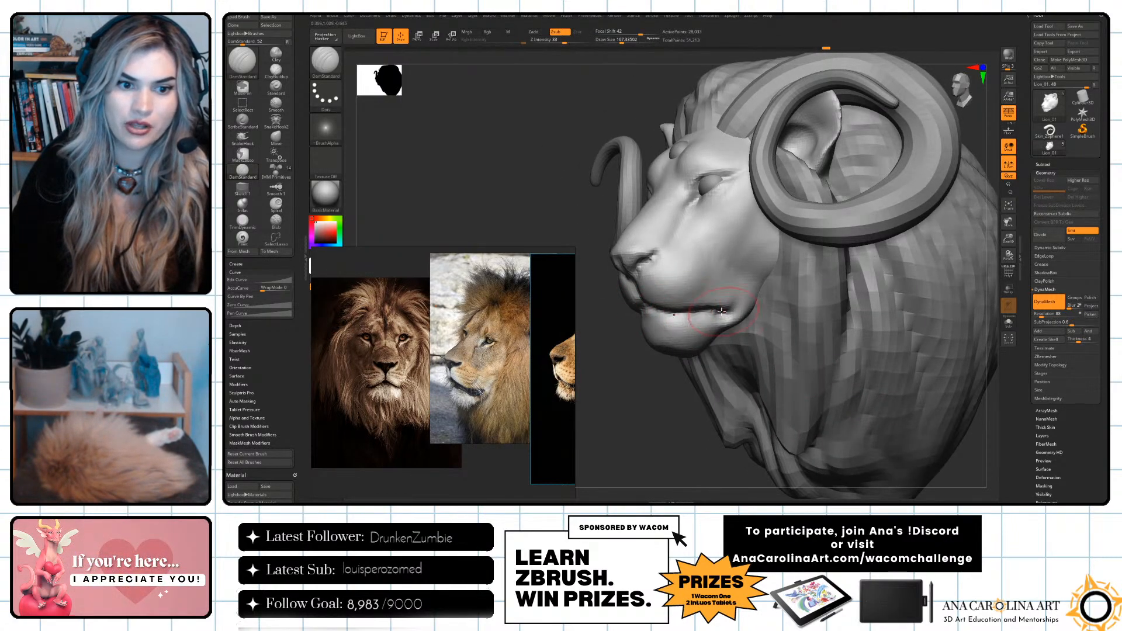
pyautogui.moveTo(691, 440)
pyautogui.mouseDown(button='right')
pyautogui.moveTo(843, 341)
pyautogui.moveTo(741, 289)
pyautogui.moveTo(954, 365)
pyautogui.mouseUp(button='right')
pyautogui.hotkey('ctrl', 'z')
pyautogui.moveTo(837, 345); pyautogui.dragTo(736, 322, button='right')
# Build up the lower lip and mouth area with the ClayBuildup brush and smooth around the nose.
pyautogui.press('b')
pyautogui.press('c')
pyautogui.press('b')
pyautogui.press('s')
pyautogui.moveTo(777, 304); pyautogui.dragTo(711, 307)
pyautogui.keyDown('ctrl'); pyautogui.moveTo(870, 286); pyautogui.dragTo(877, 345, button='right'); pyautogui.keyUp('ctrl')
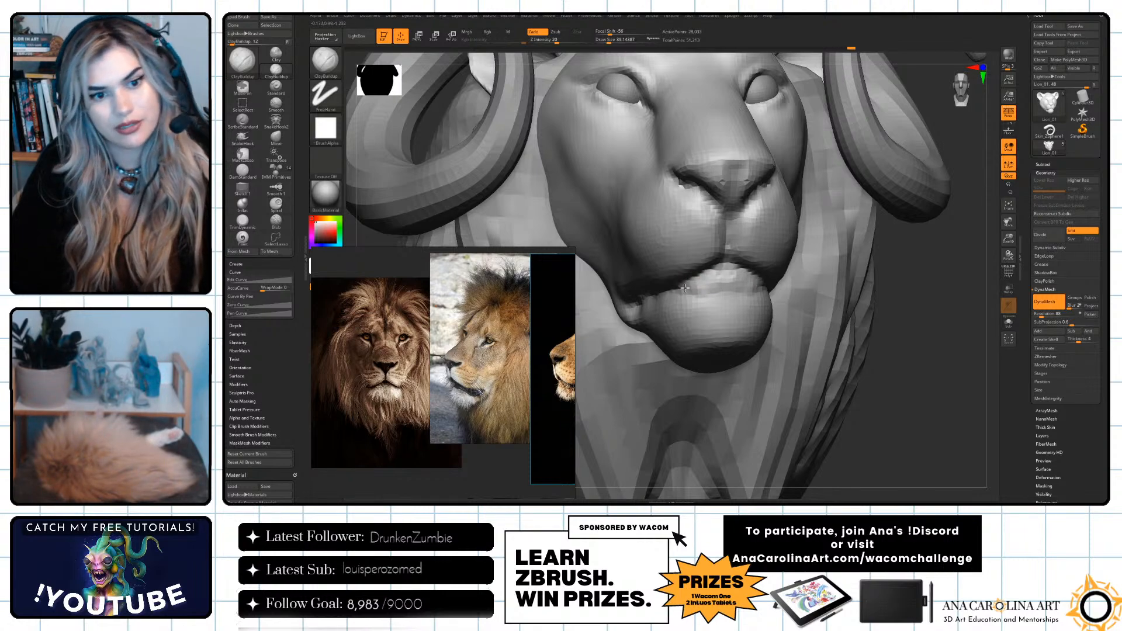
pyautogui.moveTo(928, 323)
pyautogui.keyDown('ctrl'); pyautogui.mouseDown(button='right')
pyautogui.moveTo(881, 291)
pyautogui.moveTo(910, 308)
pyautogui.moveTo(833, 310)
pyautogui.mouseUp(button='right'); pyautogui.keyUp('ctrl')
pyautogui.keyDown('shift'); pyautogui.moveTo(706, 281); pyautogui.dragTo(704, 286); pyautogui.keyUp('shift')
pyautogui.moveTo(645, 357)
pyautogui.keyDown('ctrl'); pyautogui.mouseDown(button='right')
pyautogui.moveTo(656, 404)
pyautogui.moveTo(640, 341)
pyautogui.mouseUp(button='right'); pyautogui.keyUp('ctrl')
pyautogui.press('shift')
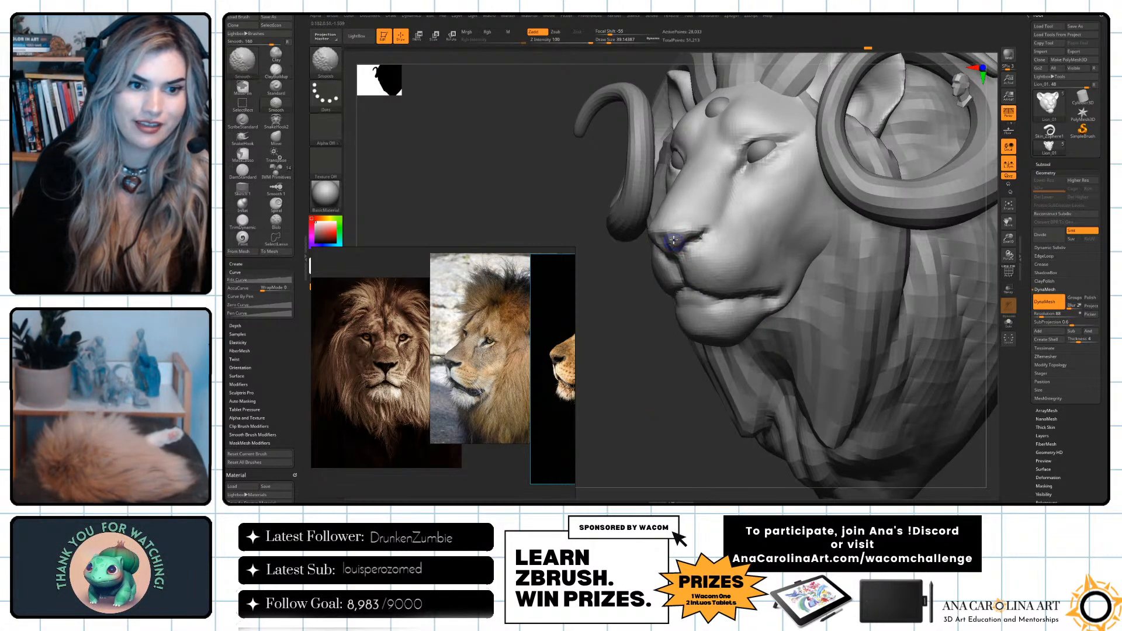
# Build up the eyelids and inner eye corners with ClayBuildup at a draw size of about 29.
pyautogui.moveTo(631, 386)
pyautogui.keyDown('ctrl'); pyautogui.mouseDown(button='right')
pyautogui.moveTo(621, 354)
pyautogui.moveTo(683, 349)
pyautogui.mouseUp(button='right'); pyautogui.keyUp('ctrl')
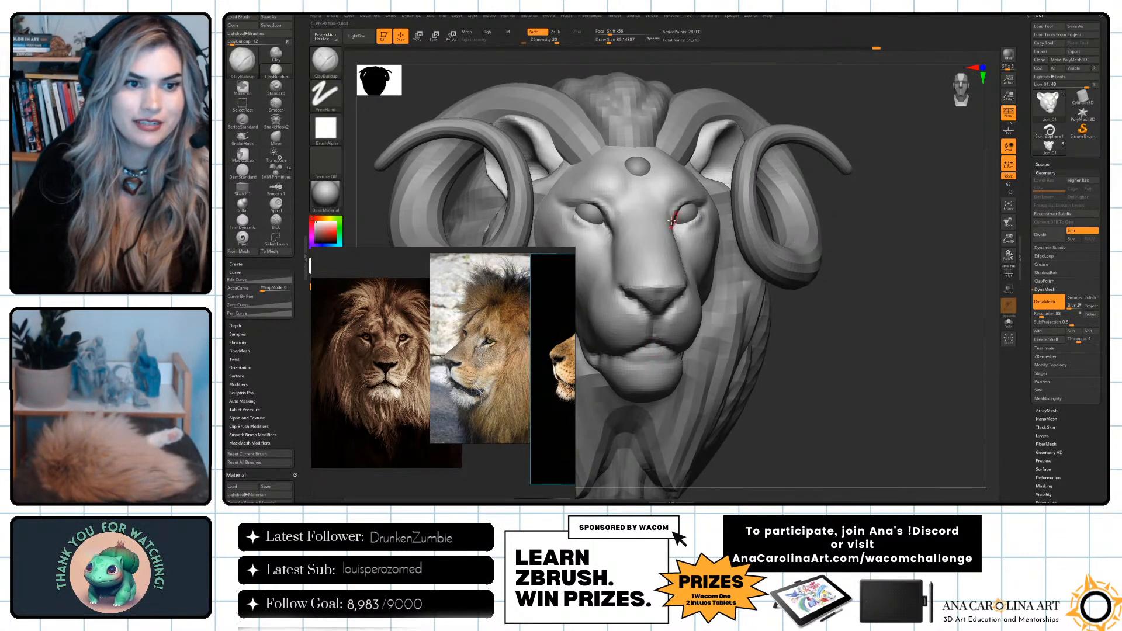
pyautogui.moveTo(813, 325); pyautogui.dragTo(870, 325, button='right')
pyautogui.moveTo(785, 209)
pyautogui.keyDown('alt'); pyautogui.mouseDown(button='right')
pyautogui.moveTo(937, 243)
pyautogui.moveTo(937, 275)
pyautogui.mouseUp(button='right'); pyautogui.keyUp('alt')
pyautogui.press('space')
pyautogui.moveTo(758, 297); pyautogui.dragTo(754, 297)
pyautogui.keyDown('alt'); pyautogui.moveTo(741, 256); pyautogui.dragTo(759, 279); pyautogui.keyUp('alt')
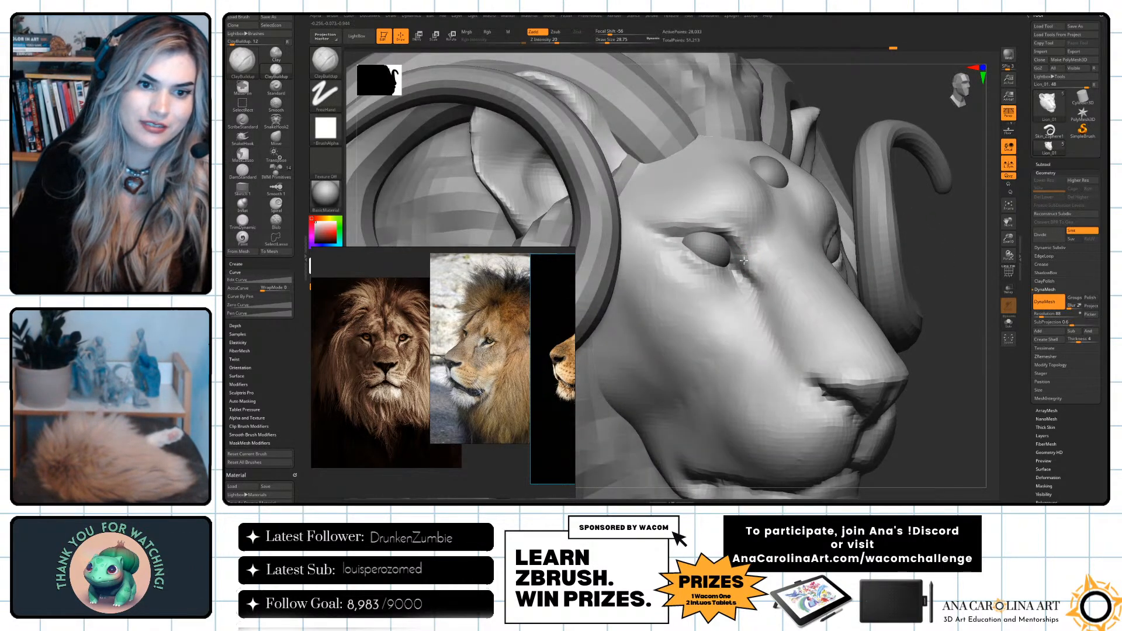
pyautogui.moveTo(736, 233); pyautogui.dragTo(724, 225)
pyautogui.press('f')
pyautogui.moveTo(910, 208); pyautogui.dragTo(815, 267, button='right')
pyautogui.keyDown('alt'); pyautogui.moveTo(976, 301); pyautogui.dragTo(909, 326, button='right'); pyautogui.keyUp('alt')
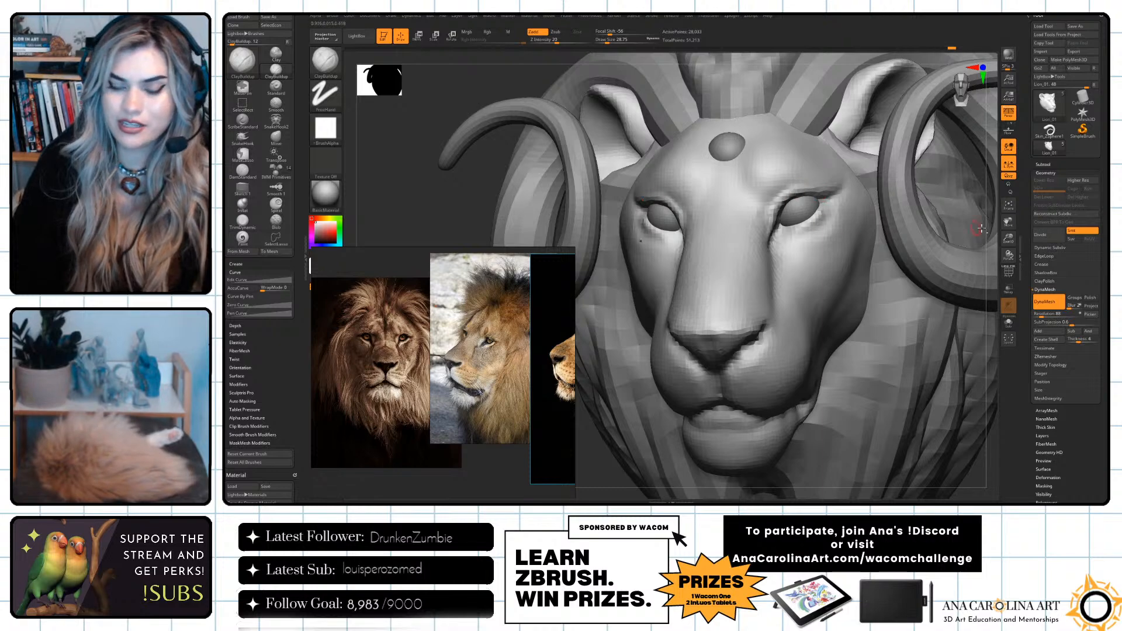
pyautogui.moveTo(997, 225); pyautogui.dragTo(994, 280, button='right')
# Switch to DamStandard, sharpen the creases around the outer eye corners, and smooth them.
pyautogui.press('b')
pyautogui.press('d')
pyautogui.press('s')
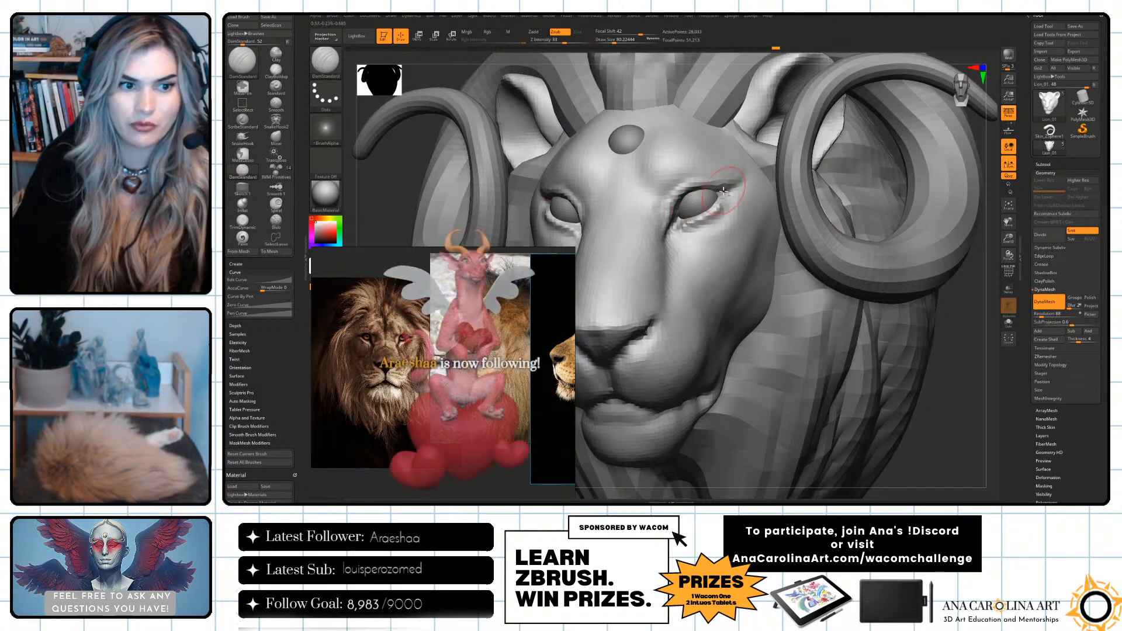
pyautogui.moveTo(967, 329)
pyautogui.mouseDown()
pyautogui.moveTo(582, 227)
pyautogui.moveTo(596, 229)
pyautogui.mouseUp()
pyautogui.press('shift')
pyautogui.press('f')
pyautogui.moveTo(924, 307)
pyautogui.mouseDown()
pyautogui.moveTo(764, 312)
pyautogui.moveTo(869, 317)
pyautogui.moveTo(916, 346)
pyautogui.mouseUp()
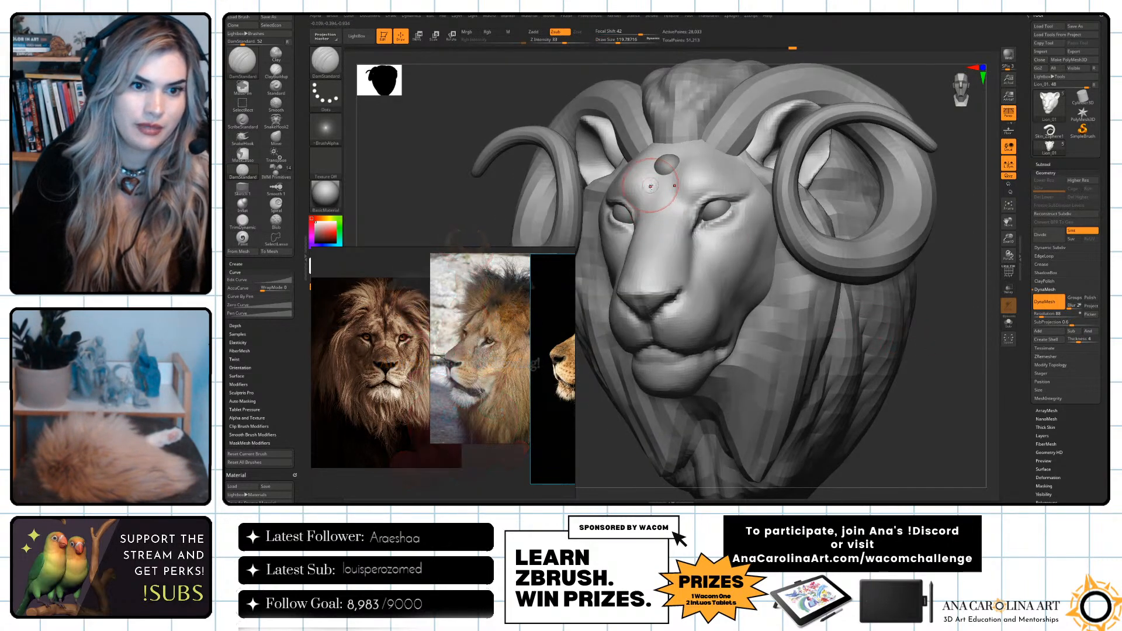
# Try DamStandard strokes on the brow and around the forehead orb at a draw size of about 149, and undo them.
pyautogui.moveTo(660, 187); pyautogui.dragTo(658, 217)
pyautogui.hotkey('ctrl', 'z')
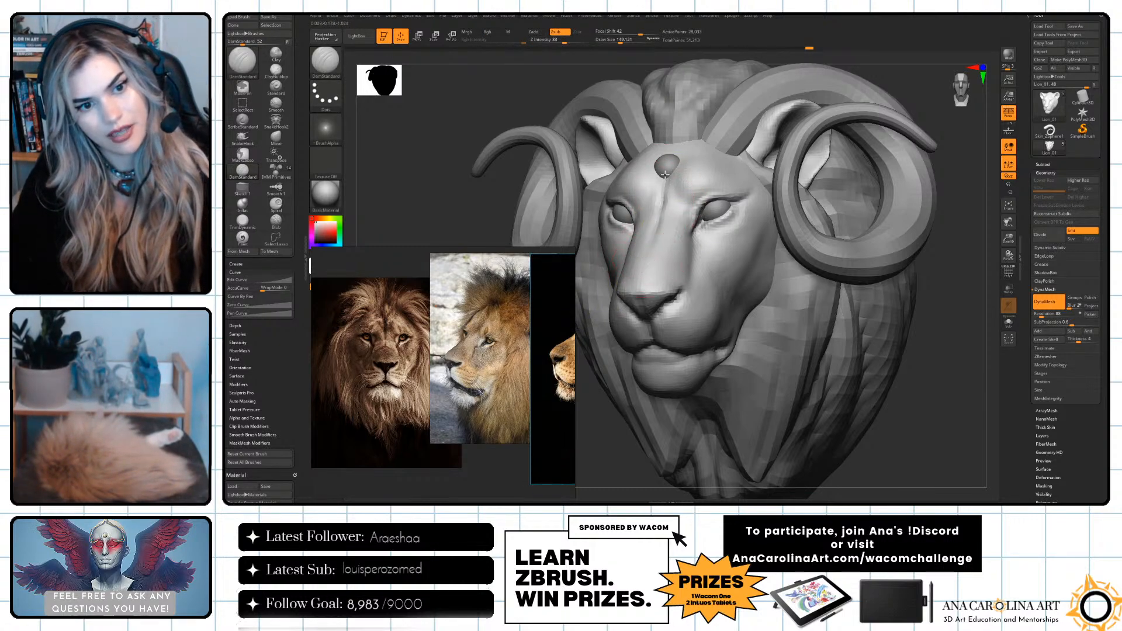
pyautogui.moveTo(680, 120); pyautogui.dragTo(676, 161)
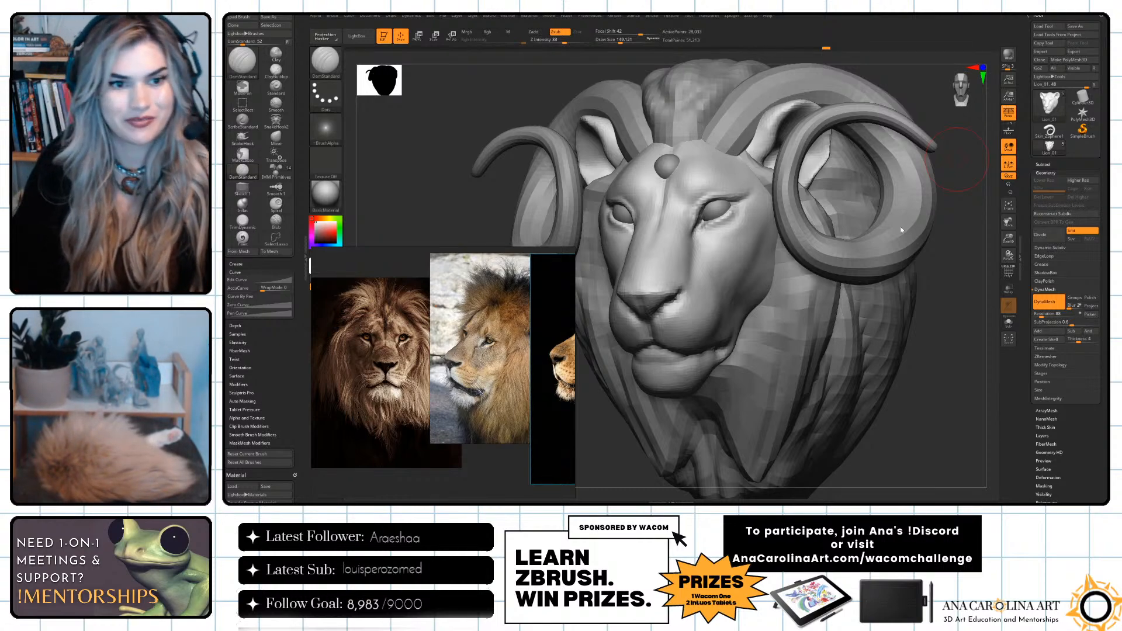
pyautogui.moveTo(444, 217); pyautogui.dragTo(469, 205)
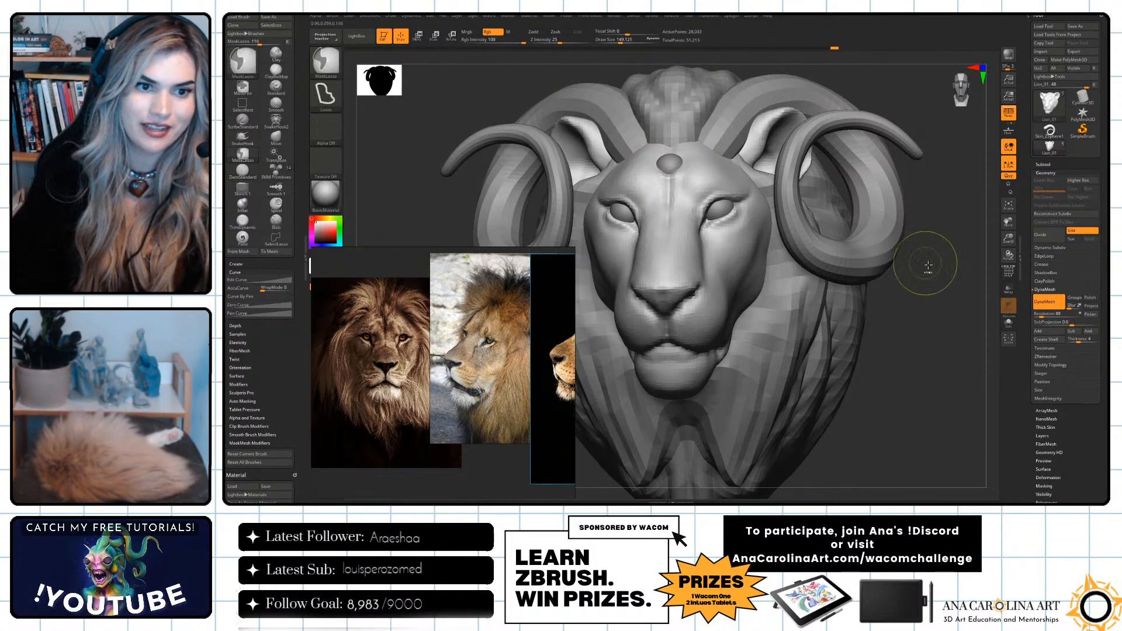
pyautogui.moveTo(922, 263); pyautogui.dragTo(920, 298)
pyautogui.keyDown('shift'); pyautogui.moveTo(679, 163); pyautogui.dragTo(670, 166); pyautogui.keyUp('shift')
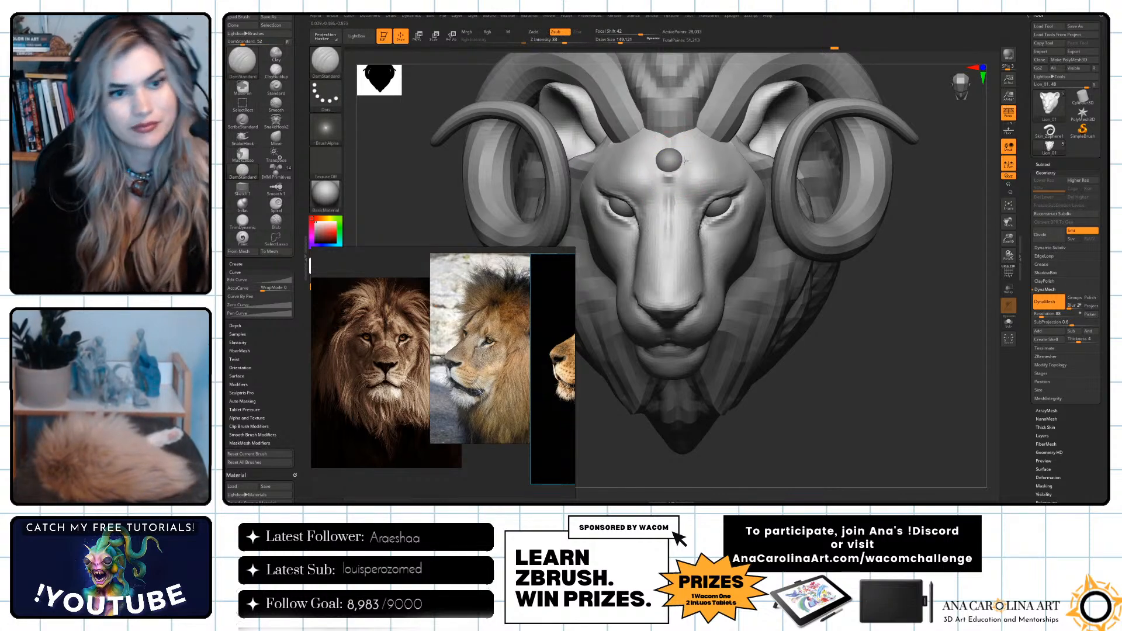
pyautogui.moveTo(689, 160)
pyautogui.mouseDown()
pyautogui.moveTo(663, 148)
pyautogui.moveTo(681, 167)
pyautogui.moveTo(667, 176)
pyautogui.mouseUp()
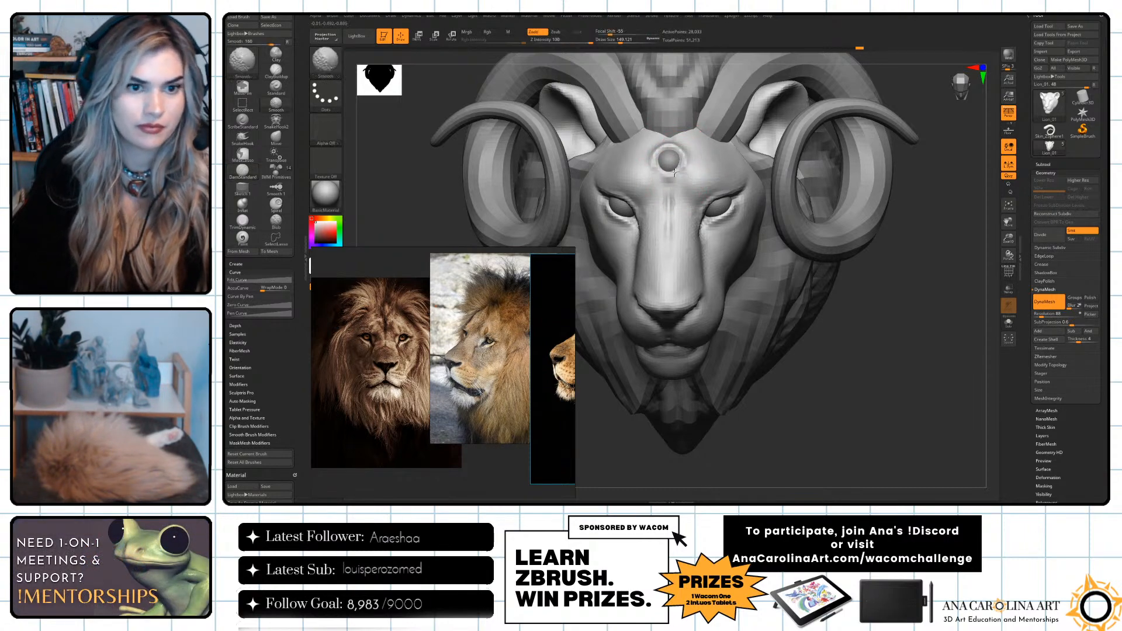
pyautogui.hotkey('ctrl', 'z')
pyautogui.hotkey('ctrl', 'z')
# Try forming a rim around the forehead orb with DamStandard at a draw size of about 128.
pyautogui.press('space')
pyautogui.moveTo(889, 301); pyautogui.dragTo(856, 309)
pyautogui.press('alt')
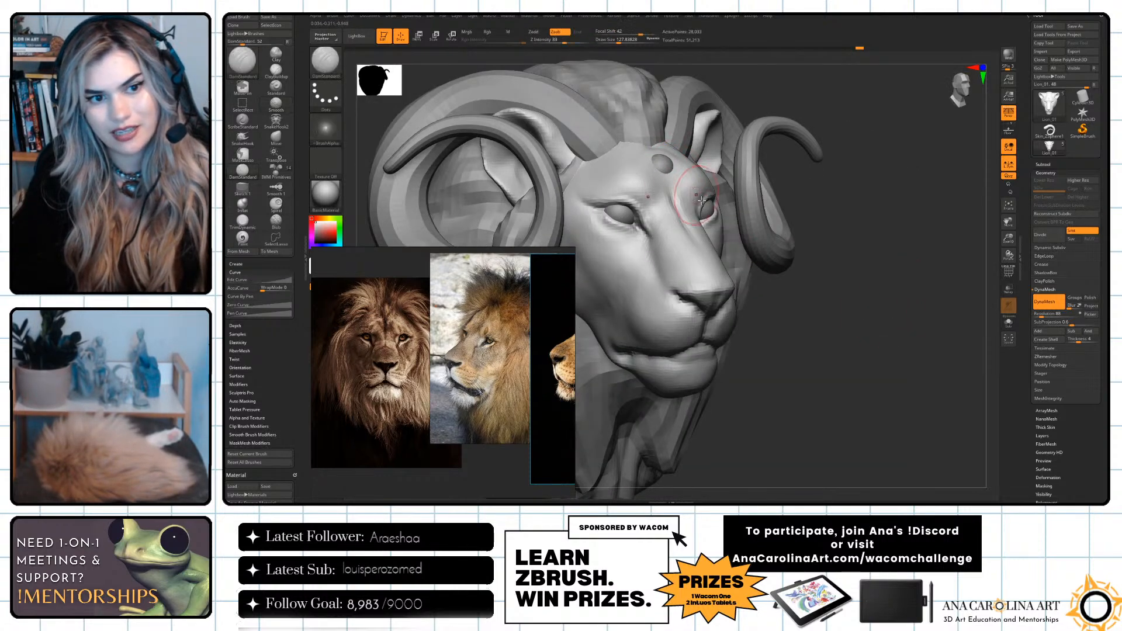
pyautogui.press('ctrl')
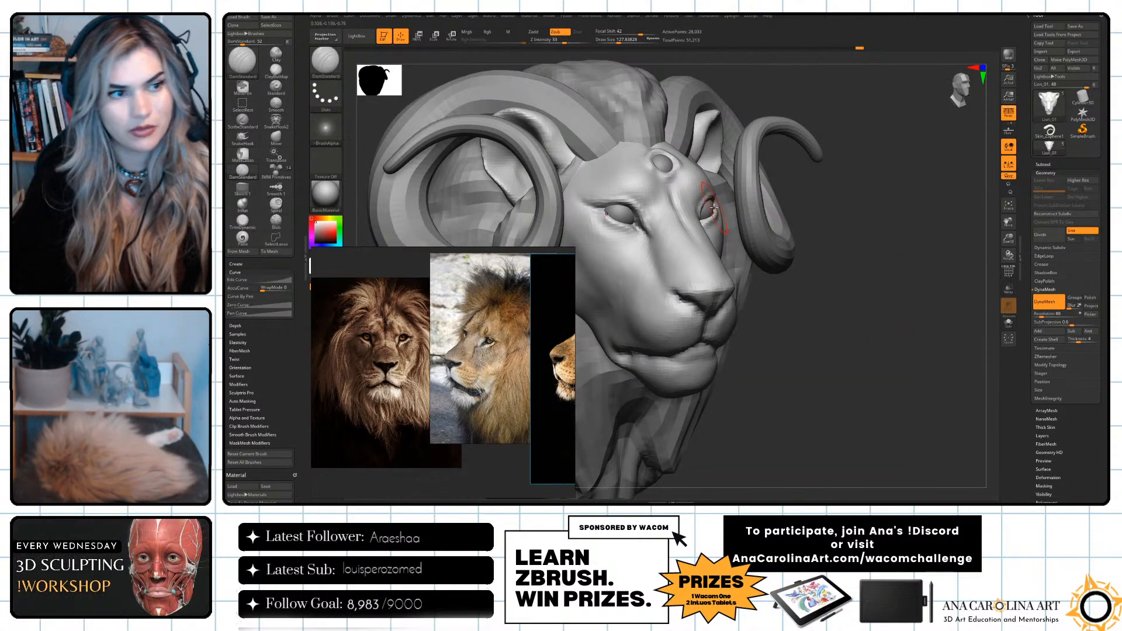
pyautogui.press('space')
pyautogui.press('space')
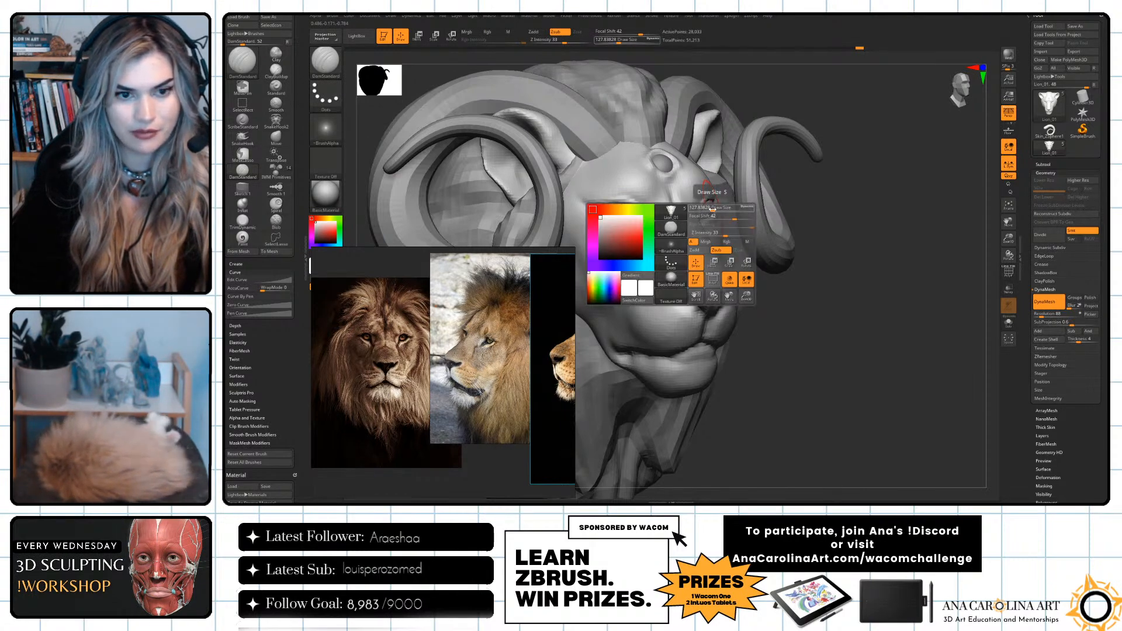
pyautogui.press('shift')
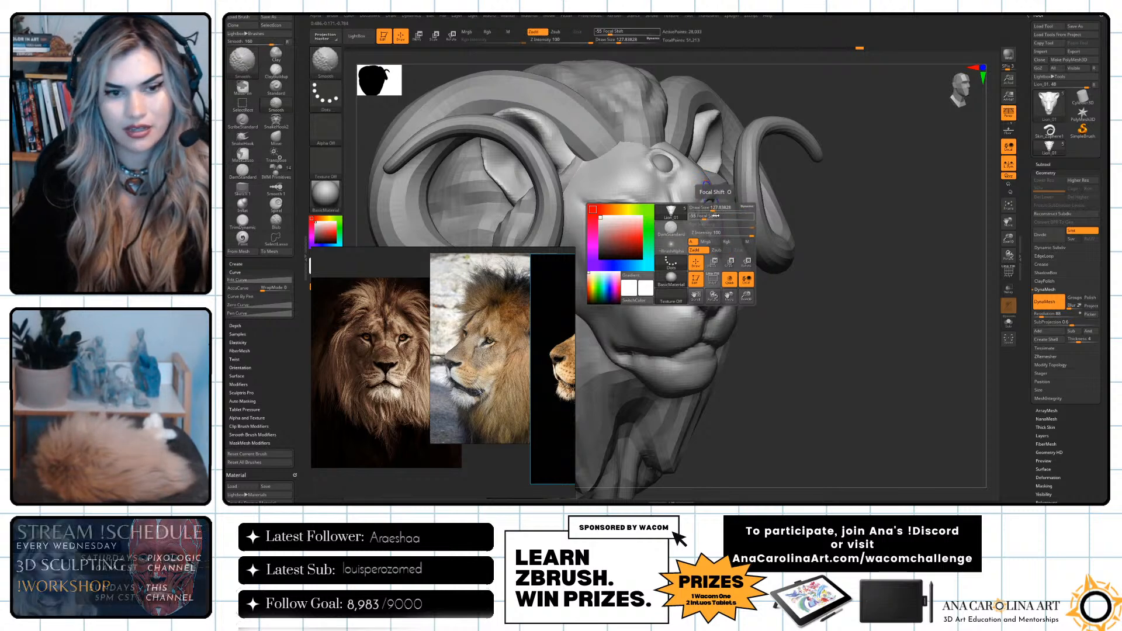
pyautogui.moveTo(736, 234); pyautogui.dragTo(727, 228)
pyautogui.keyDown('shift'); pyautogui.moveTo(661, 172); pyautogui.dragTo(650, 160); pyautogui.keyUp('shift')
# Shape a rim around the forehead orb with a smaller DamStandard brush.
pyautogui.press('space')
pyautogui.click(657, 163)
pyautogui.keyDown('shift'); pyautogui.moveTo(661, 155); pyautogui.dragTo(664, 159); pyautogui.keyUp('shift')
pyautogui.moveTo(702, 161); pyautogui.dragTo(608, 159, button='right')
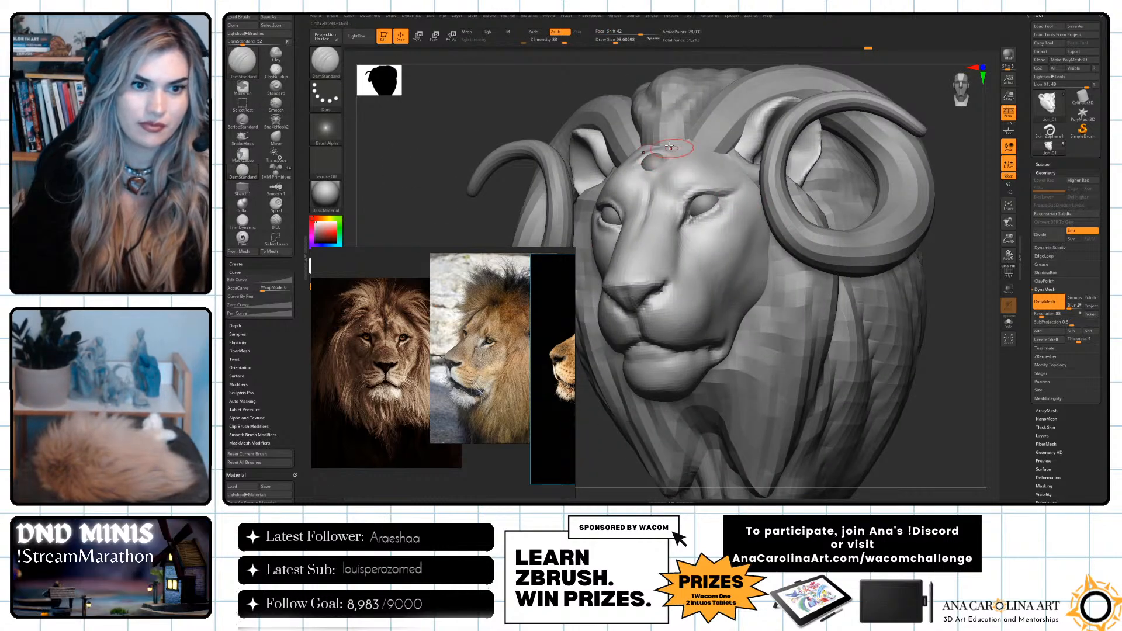
pyautogui.moveTo(669, 154)
pyautogui.keyDown('shift'); pyautogui.mouseDown()
pyautogui.moveTo(657, 161)
pyautogui.moveTo(678, 158)
pyautogui.mouseUp(); pyautogui.keyUp('shift')
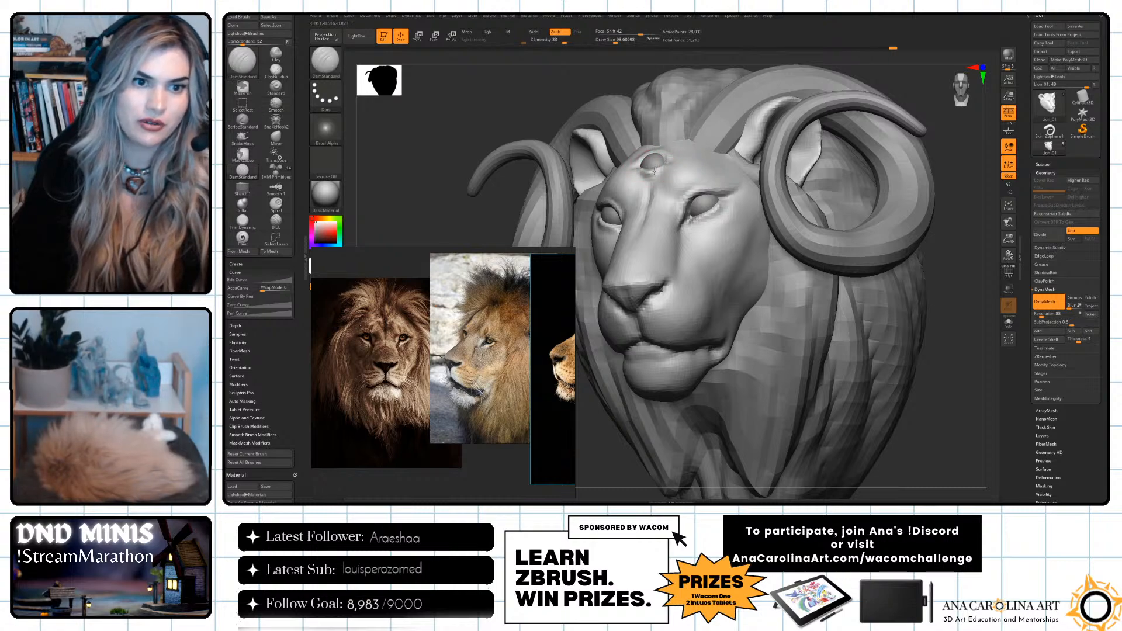
pyautogui.moveTo(963, 226); pyautogui.dragTo(818, 222, button='right')
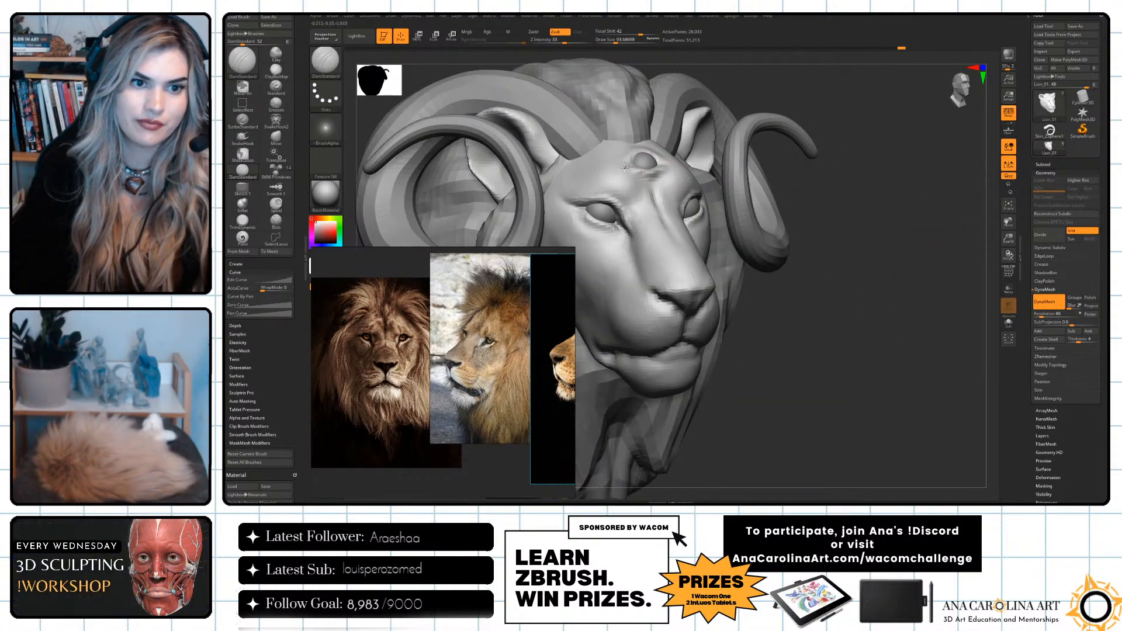
# Refine the rim around the forehead orb from the side and from above, and smooth it into the brow.
pyautogui.keyDown('shift'); pyautogui.moveTo(640, 170); pyautogui.dragTo(630, 170); pyautogui.keyUp('shift')
pyautogui.moveTo(673, 166); pyautogui.dragTo(655, 163, button='right')
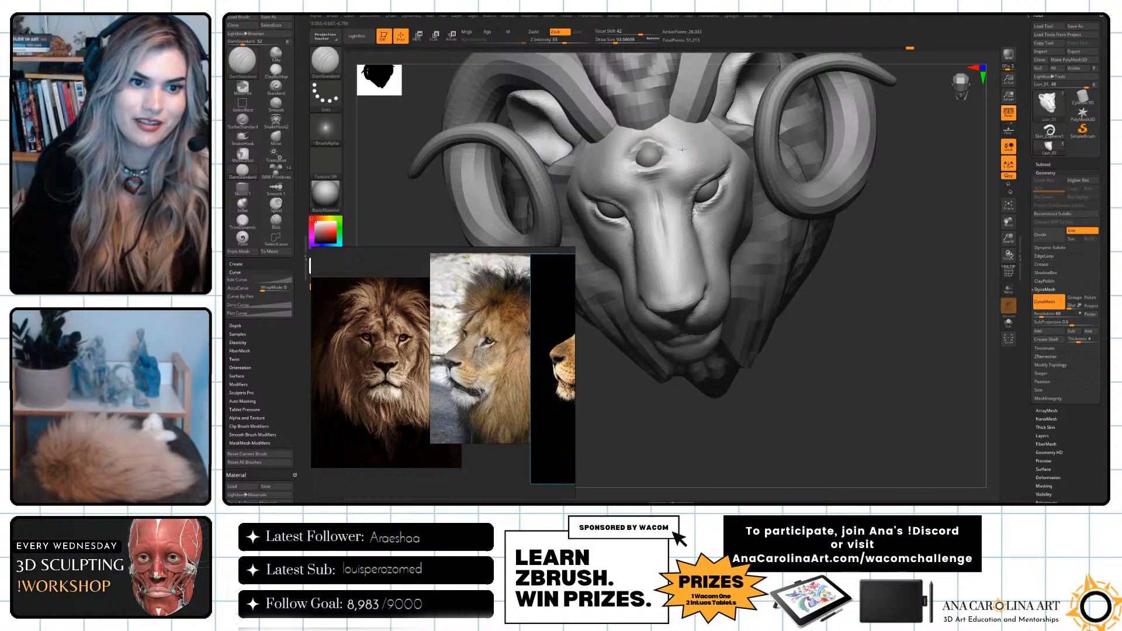
pyautogui.moveTo(671, 149)
pyautogui.mouseDown(button='right')
pyautogui.moveTo(892, 248)
pyautogui.moveTo(848, 198)
pyautogui.mouseUp(button='right')
pyautogui.moveTo(659, 158)
pyautogui.keyDown('shift'); pyautogui.mouseDown()
pyautogui.moveTo(661, 168)
pyautogui.moveTo(661, 155)
pyautogui.mouseUp(); pyautogui.keyUp('shift')
pyautogui.moveTo(797, 230); pyautogui.dragTo(830, 225, button='right')
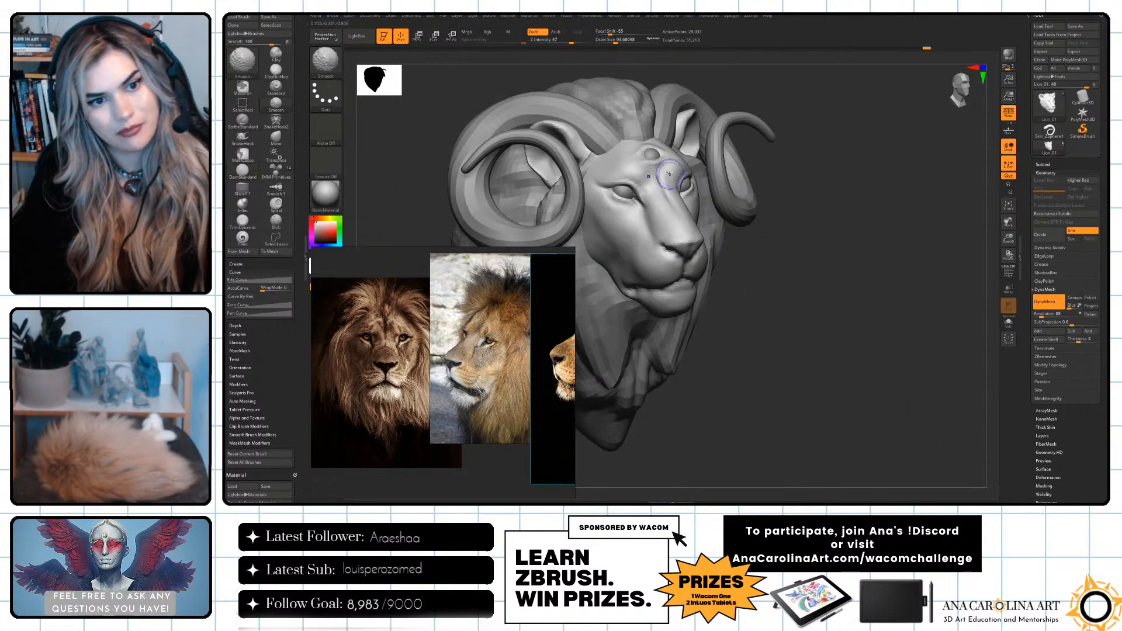
pyautogui.keyDown('shift'); pyautogui.moveTo(666, 159); pyautogui.dragTo(662, 168); pyautogui.keyUp('shift')
# Frame the whole head in a three-quarter view and open the model's subtool list.
pyautogui.moveTo(761, 190); pyautogui.dragTo(786, 227, button='right')
pyautogui.moveTo(787, 227)
pyautogui.keyDown('ctrl'); pyautogui.mouseDown(button='right')
pyautogui.moveTo(791, 237)
pyautogui.moveTo(867, 226)
pyautogui.moveTo(859, 237)
pyautogui.moveTo(882, 257)
pyautogui.mouseUp(button='right'); pyautogui.keyUp('ctrl')
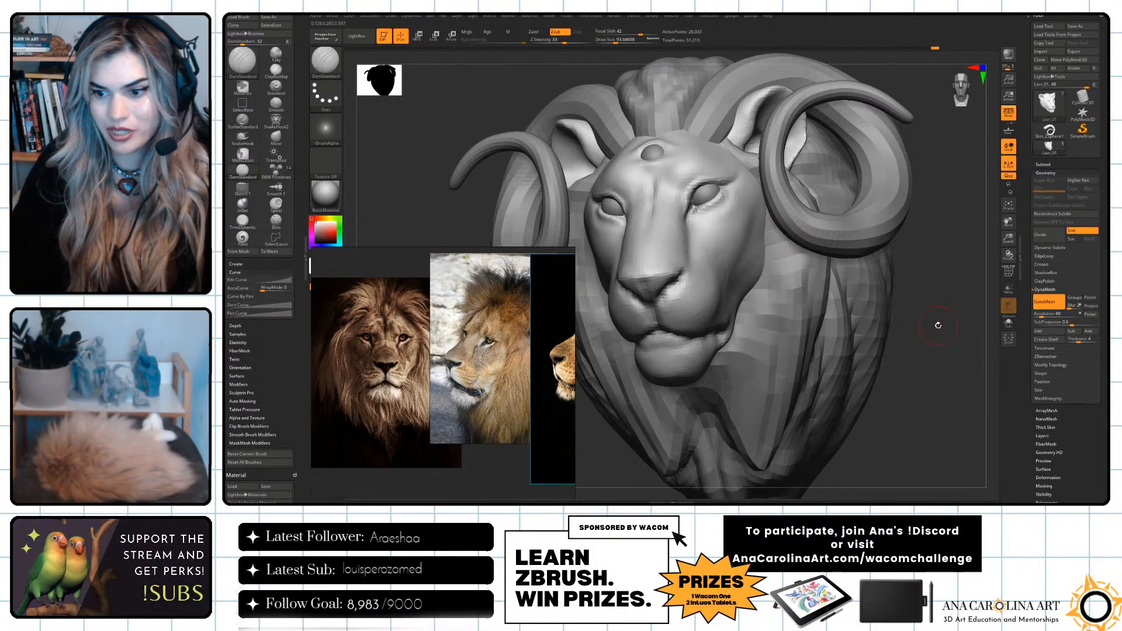
pyautogui.moveTo(922, 299); pyautogui.dragTo(937, 273, button='right')
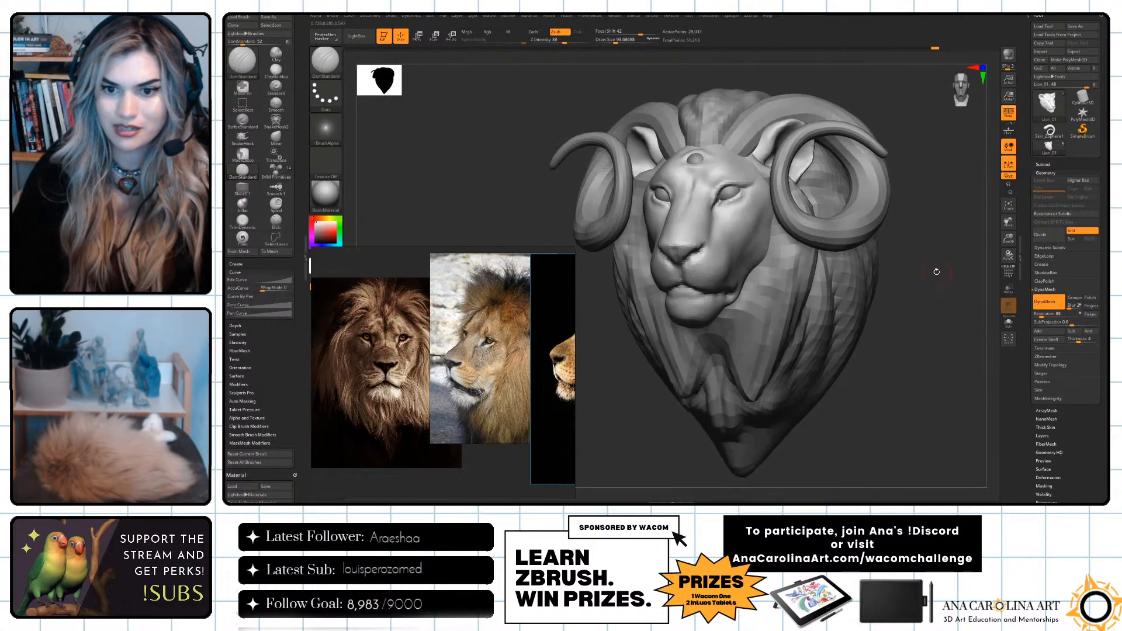
pyautogui.click(1044, 164)
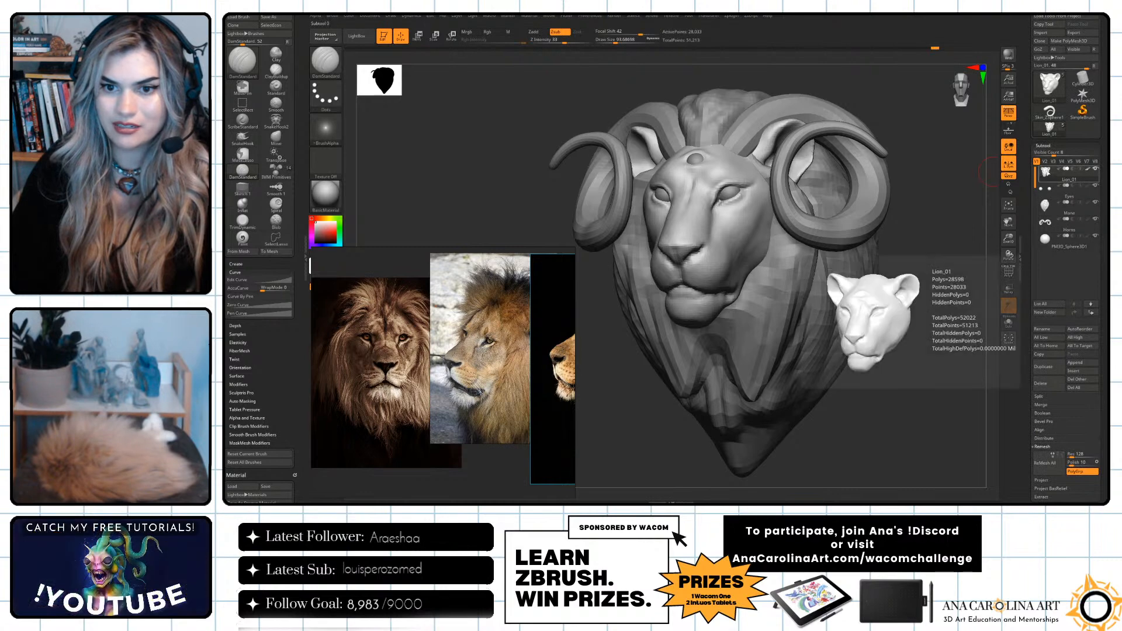
# Examine the horned lion head from the front, the side and three-quarter angles.
pyautogui.moveTo(918, 237); pyautogui.dragTo(911, 248, button='right')
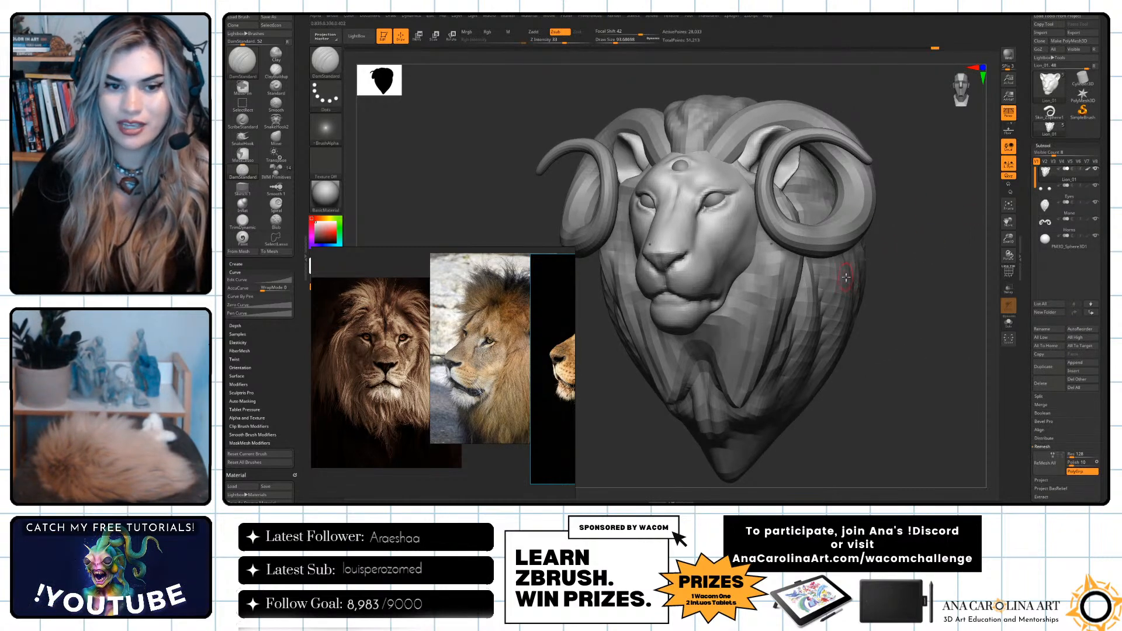
pyautogui.moveTo(911, 223)
pyautogui.keyDown('ctrl'); pyautogui.mouseDown()
pyautogui.moveTo(919, 245)
pyautogui.moveTo(960, 249)
pyautogui.moveTo(962, 237)
pyautogui.mouseUp(); pyautogui.keyUp('ctrl')
pyautogui.moveTo(918, 204)
pyautogui.keyDown('shift'); pyautogui.mouseDown(button='right')
pyautogui.moveTo(898, 165)
pyautogui.moveTo(923, 185)
pyautogui.mouseUp(button='right'); pyautogui.keyUp('shift')
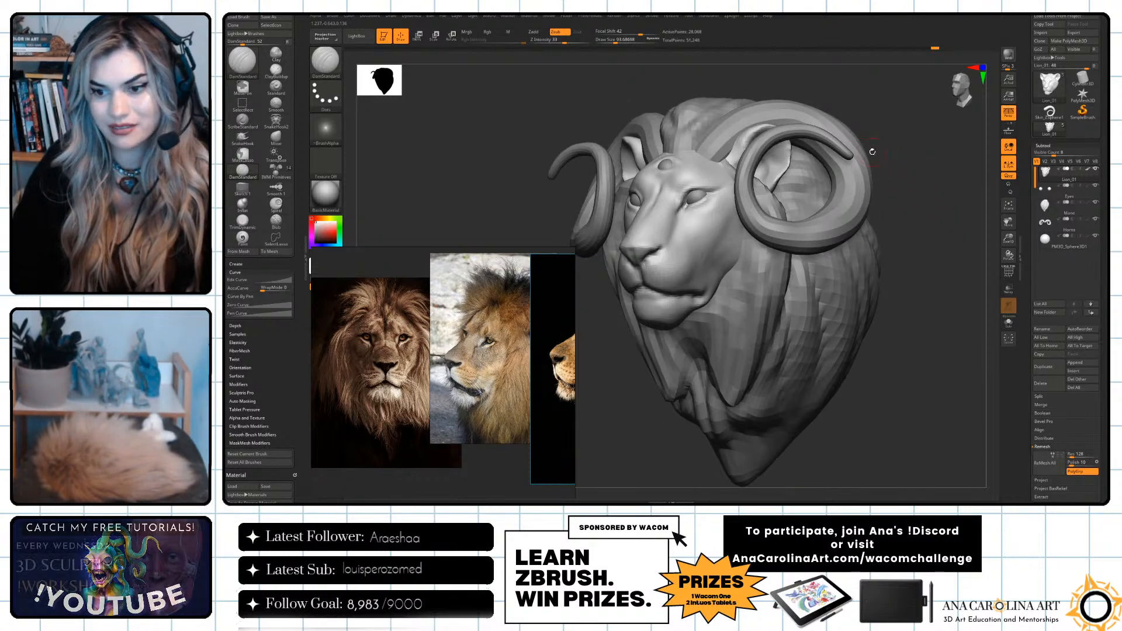
pyautogui.moveTo(916, 148); pyautogui.dragTo(941, 169, button='right')
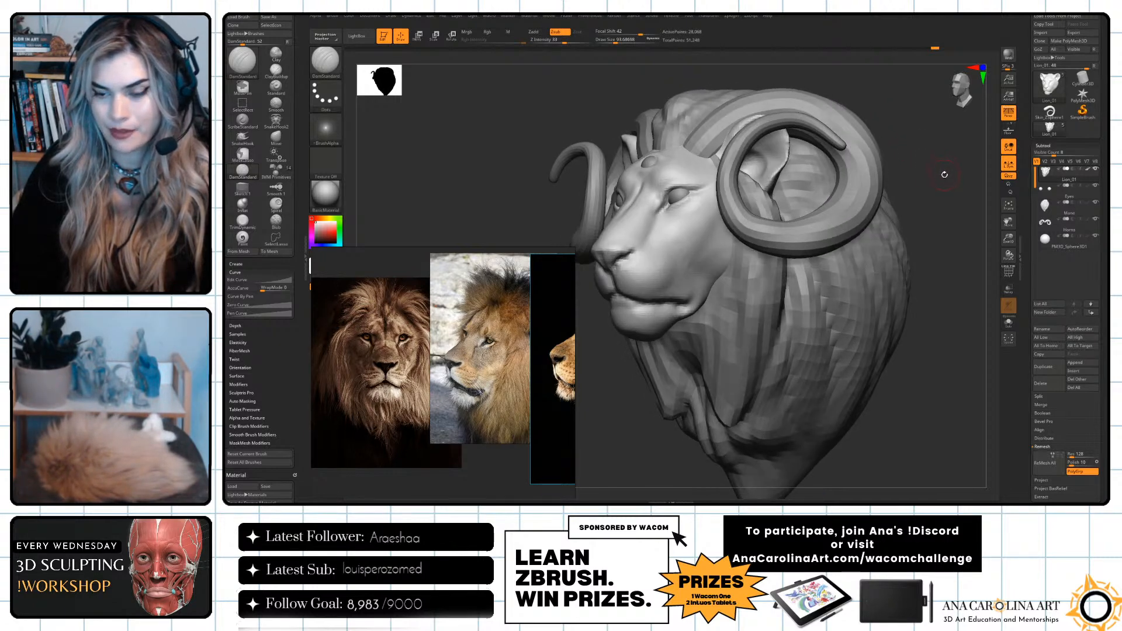
pyautogui.moveTo(898, 89); pyautogui.dragTo(961, 226, button='right')
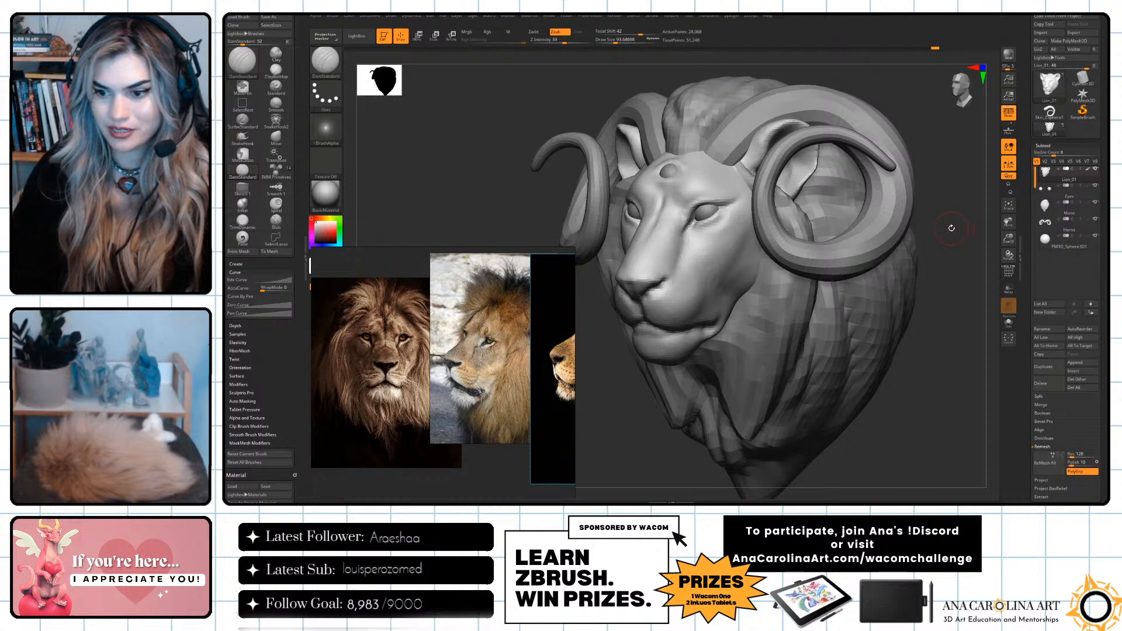
pyautogui.moveTo(952, 228); pyautogui.dragTo(971, 249, button='right')
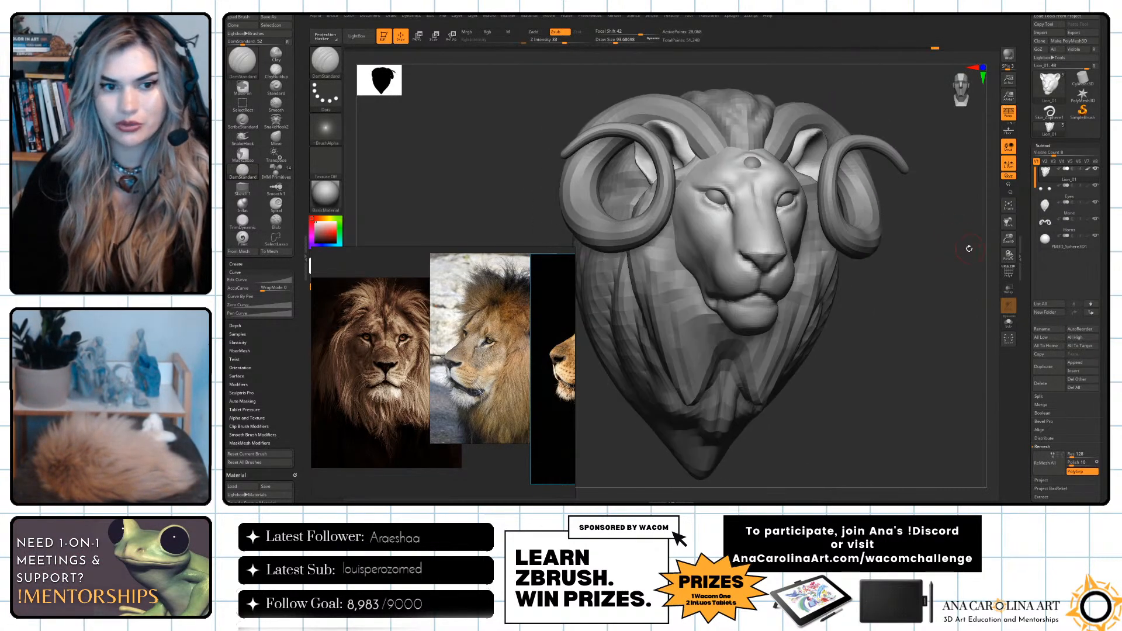
# Build up the area around the eyes and nose bridge with ClayBuildup at a draw size of about 65.
pyautogui.moveTo(944, 246)
pyautogui.mouseDown()
pyautogui.moveTo(932, 251)
pyautogui.moveTo(937, 273)
pyautogui.moveTo(948, 270)
pyautogui.mouseUp()
pyautogui.press('b')
pyautogui.press('c')
pyautogui.press('b')
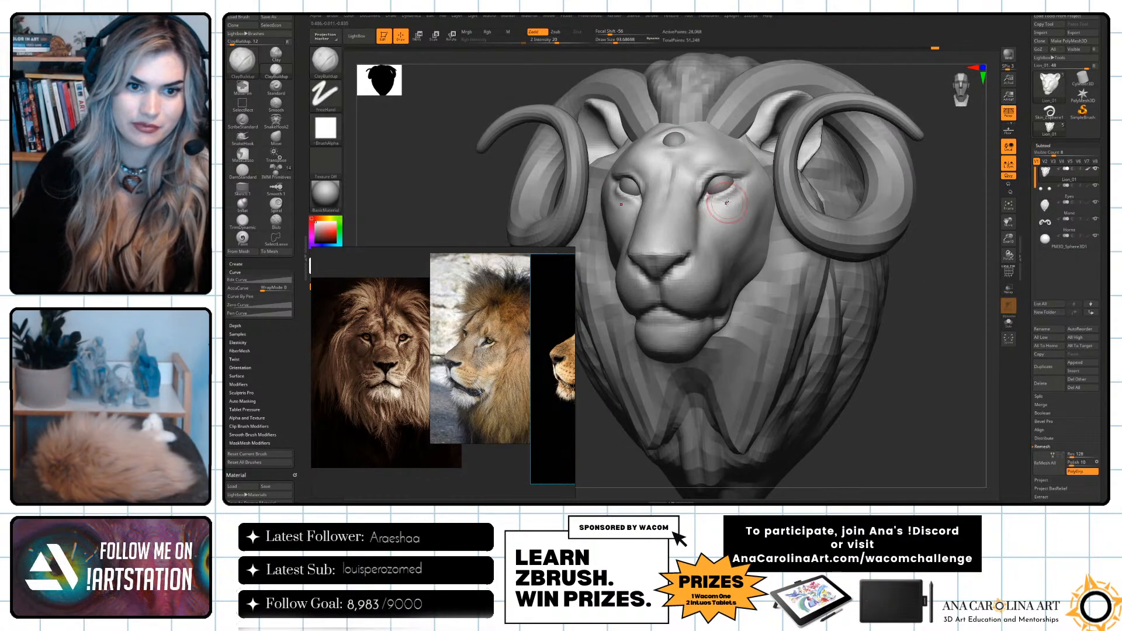
pyautogui.press('s')
pyautogui.moveTo(715, 191); pyautogui.dragTo(708, 191)
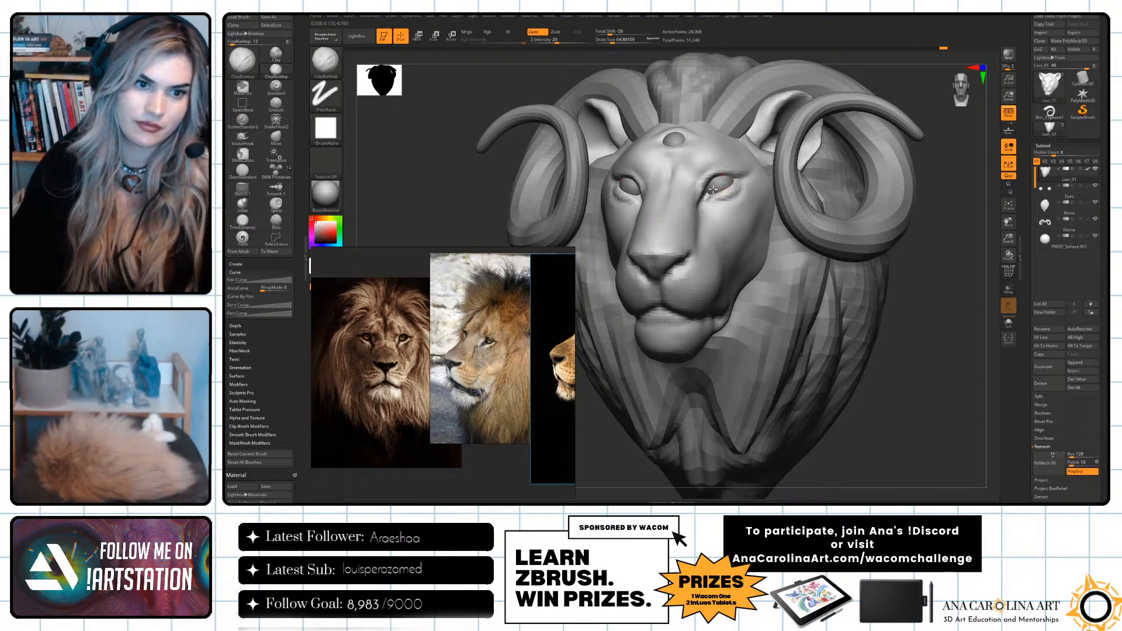
pyautogui.keyDown('shift'); pyautogui.moveTo(663, 208); pyautogui.dragTo(748, 202); pyautogui.keyUp('shift')
# Build up the brow and forehead around the orb with ClayBuildup and smooth the added volume.
pyautogui.moveTo(912, 304)
pyautogui.keyDown('alt'); pyautogui.mouseDown()
pyautogui.moveTo(921, 264)
pyautogui.moveTo(949, 318)
pyautogui.moveTo(907, 292)
pyautogui.mouseUp(); pyautogui.keyUp('alt')
pyautogui.press('space')
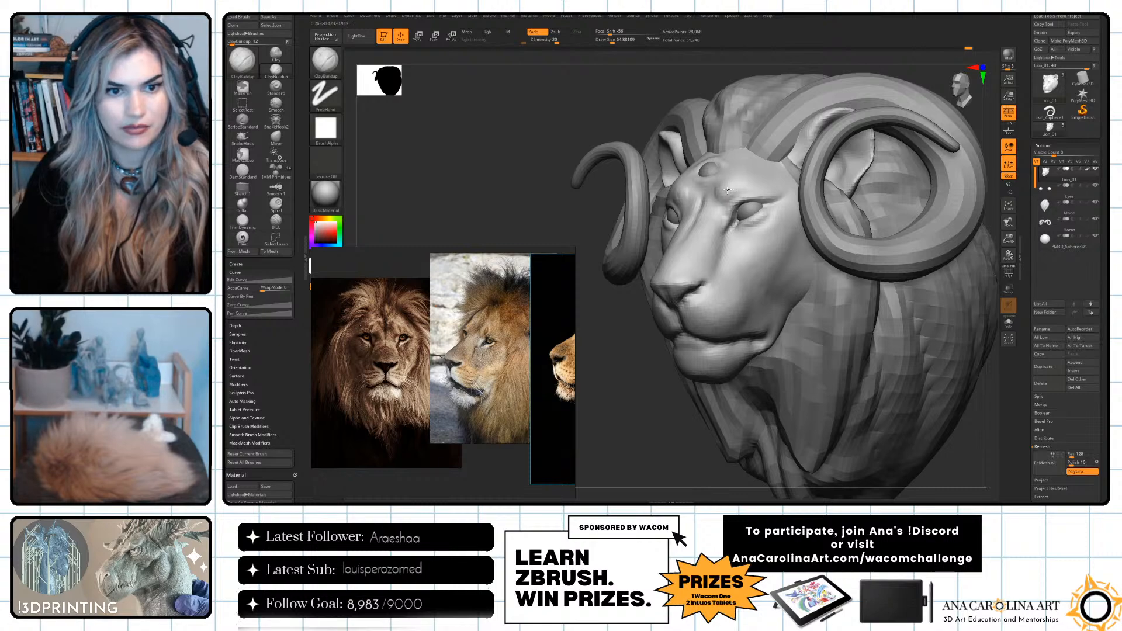
pyautogui.press('shift')
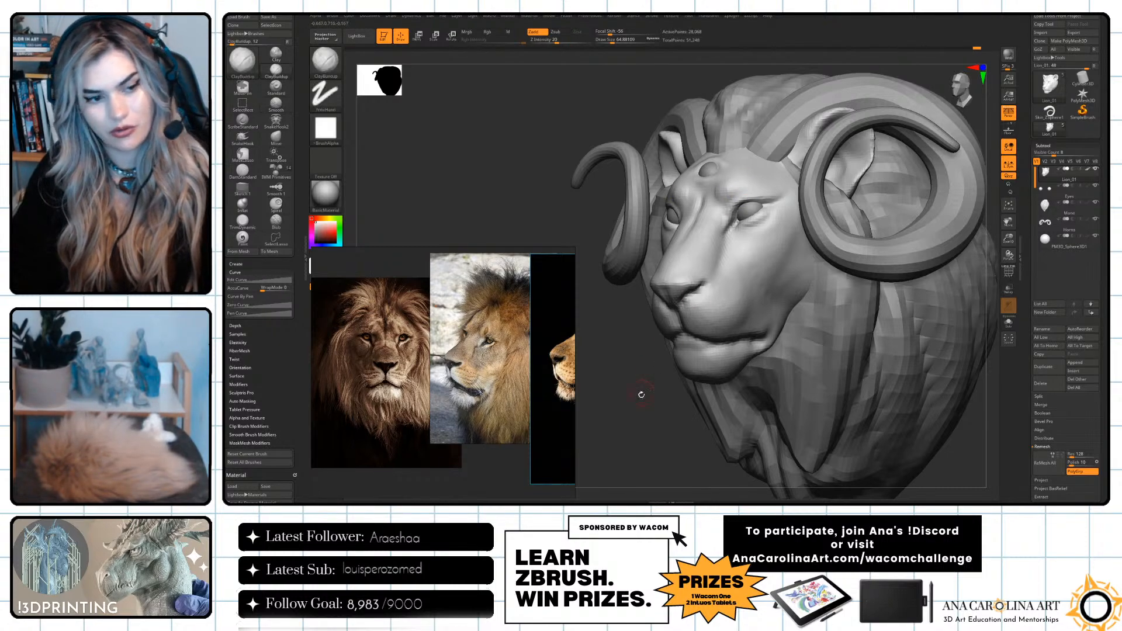
pyautogui.moveTo(647, 381); pyautogui.dragTo(656, 389)
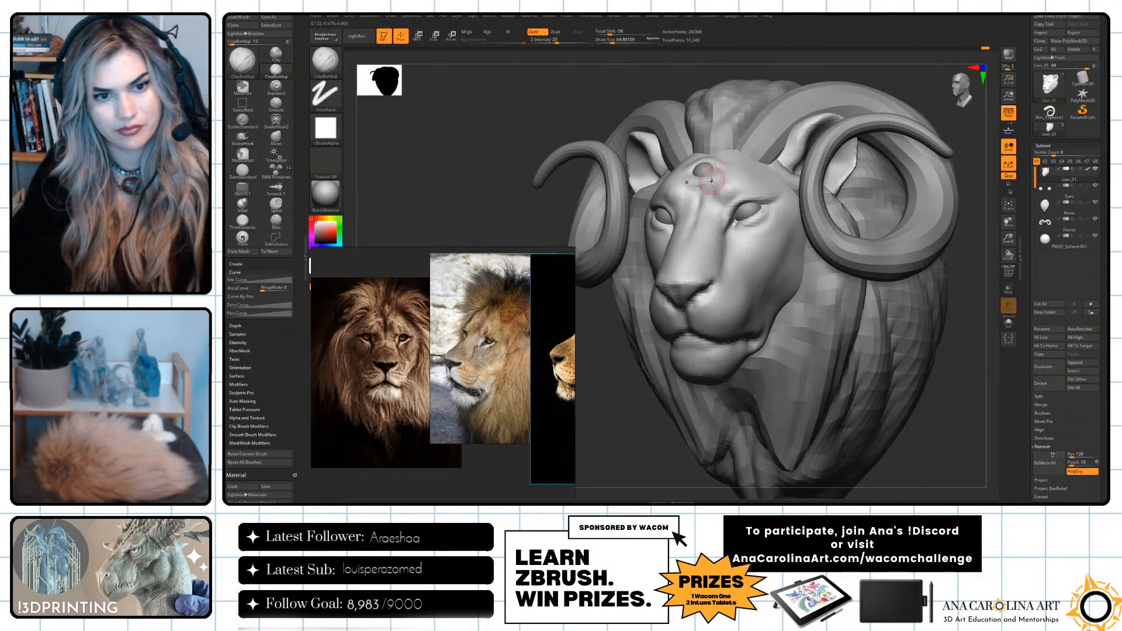
pyautogui.press('space')
pyautogui.press('shift')
pyautogui.keyDown('shift'); pyautogui.moveTo(700, 167); pyautogui.dragTo(716, 171); pyautogui.keyUp('shift')
pyautogui.press('shift')
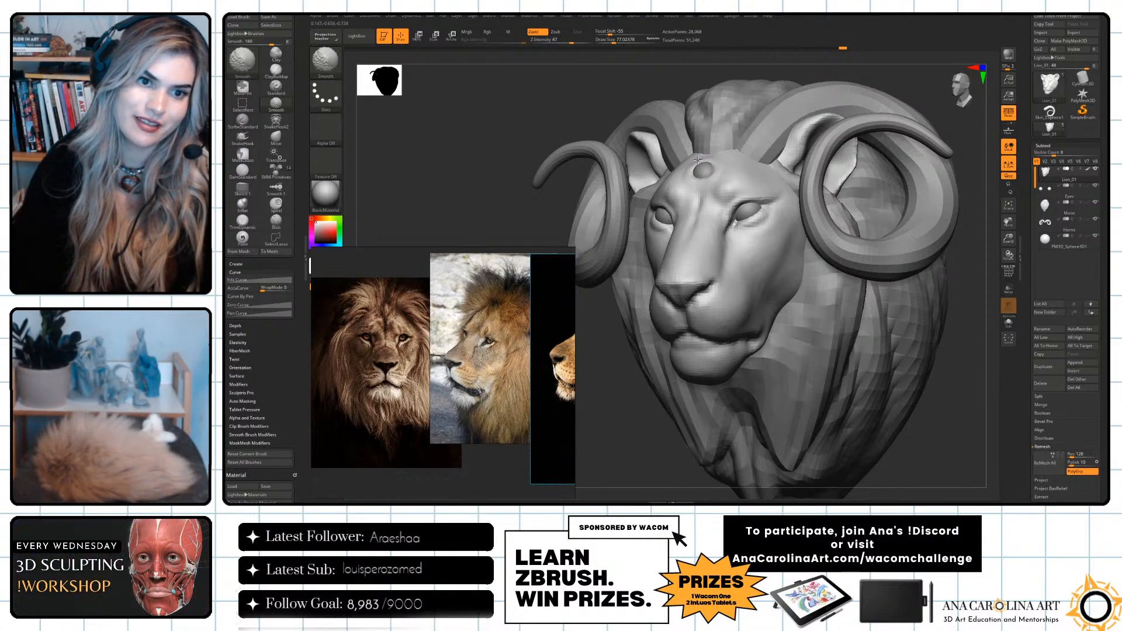
pyautogui.keyDown('alt'); pyautogui.moveTo(732, 226); pyautogui.dragTo(743, 201); pyautogui.keyUp('alt')
# Shape the mouth corners and lower cheek from the side with DamStandard at a draw size of about 240.
pyautogui.moveTo(982, 360)
pyautogui.mouseDown()
pyautogui.moveTo(920, 334)
pyautogui.moveTo(934, 334)
pyautogui.mouseUp()
pyautogui.press('b')
pyautogui.press('d')
pyautogui.press('s')
pyautogui.press('space')
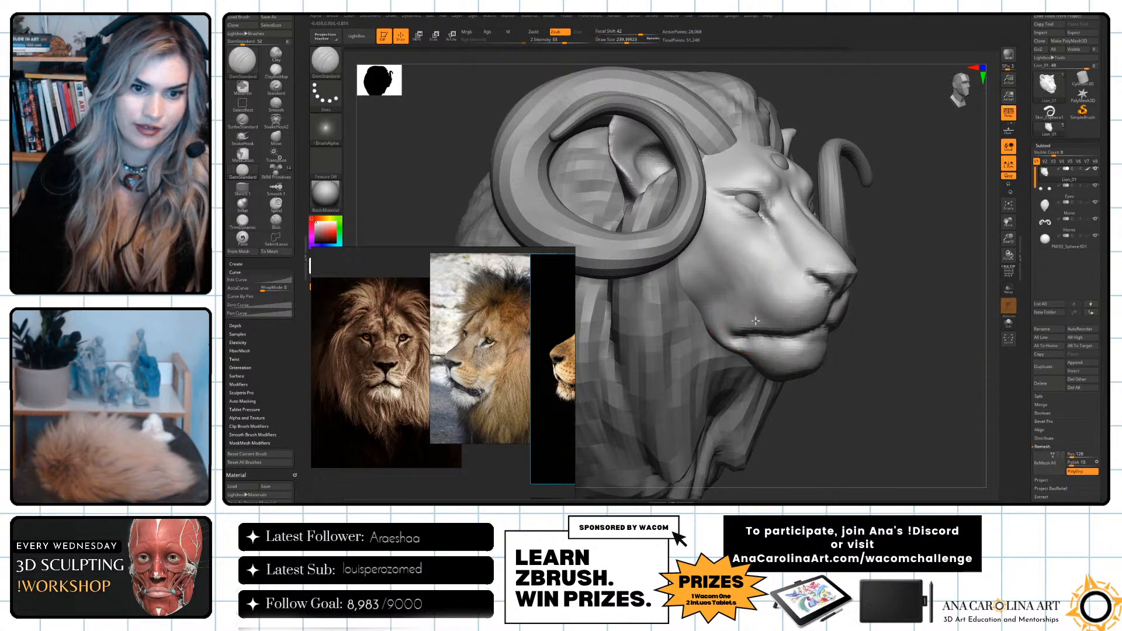
pyautogui.press('space')
pyautogui.moveTo(775, 347); pyautogui.dragTo(762, 347)
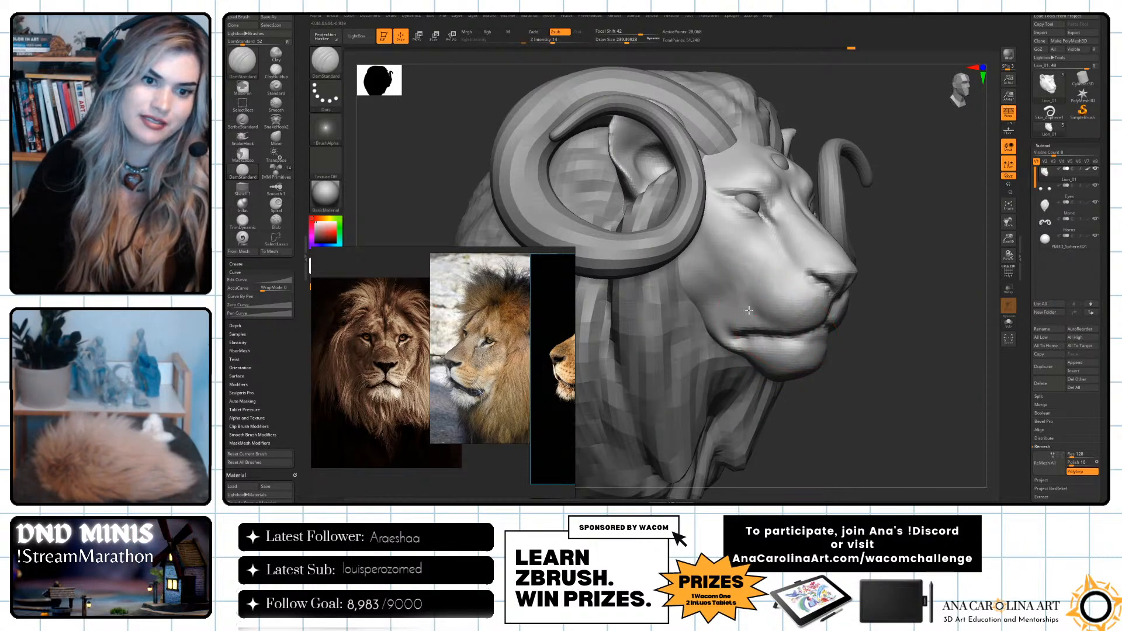
pyautogui.moveTo(806, 326); pyautogui.dragTo(839, 350, button='right')
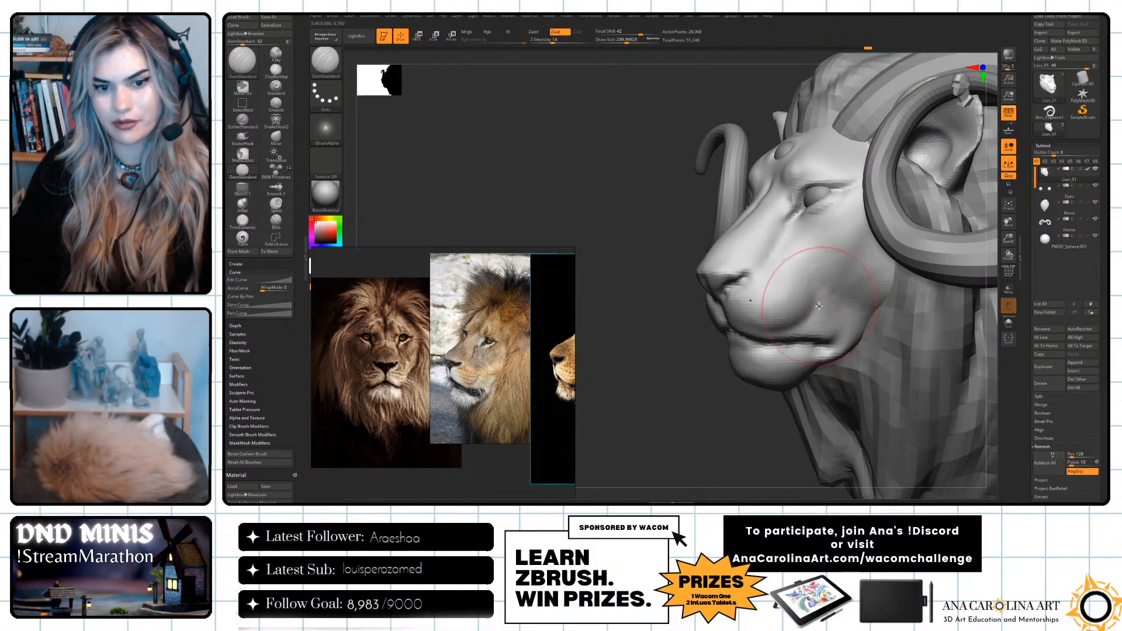
pyautogui.moveTo(814, 311)
pyautogui.mouseDown(button='right')
pyautogui.moveTo(747, 301)
pyautogui.moveTo(865, 353)
pyautogui.moveTo(819, 328)
pyautogui.mouseUp(button='right')
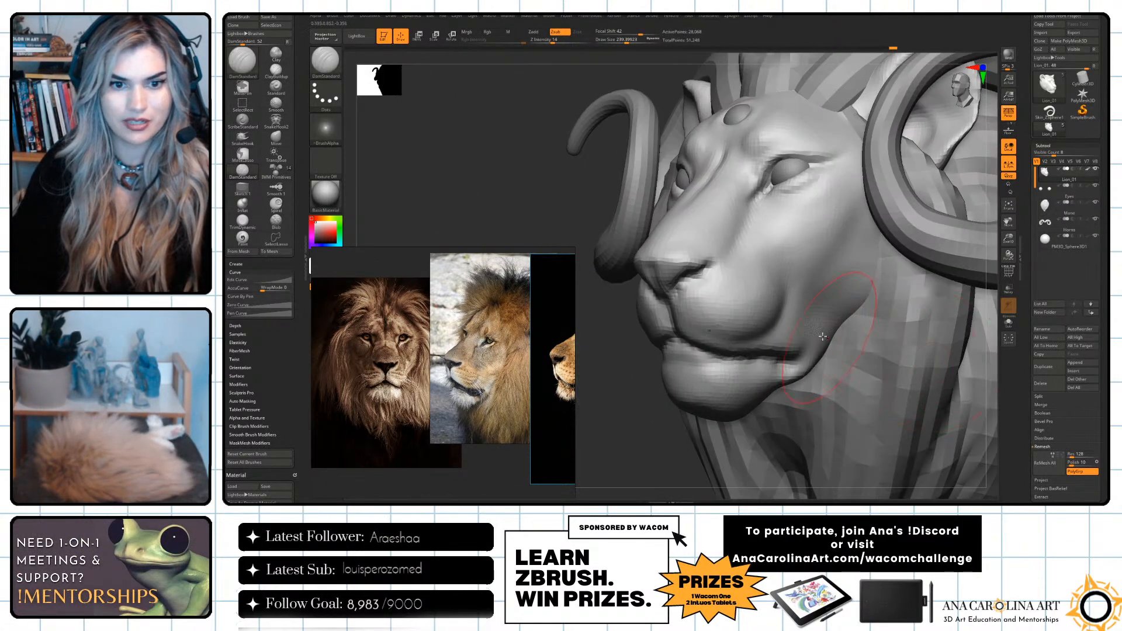
pyautogui.moveTo(674, 479)
pyautogui.mouseDown(button='right')
pyautogui.moveTo(740, 399)
pyautogui.moveTo(766, 218)
pyautogui.mouseUp(button='right')
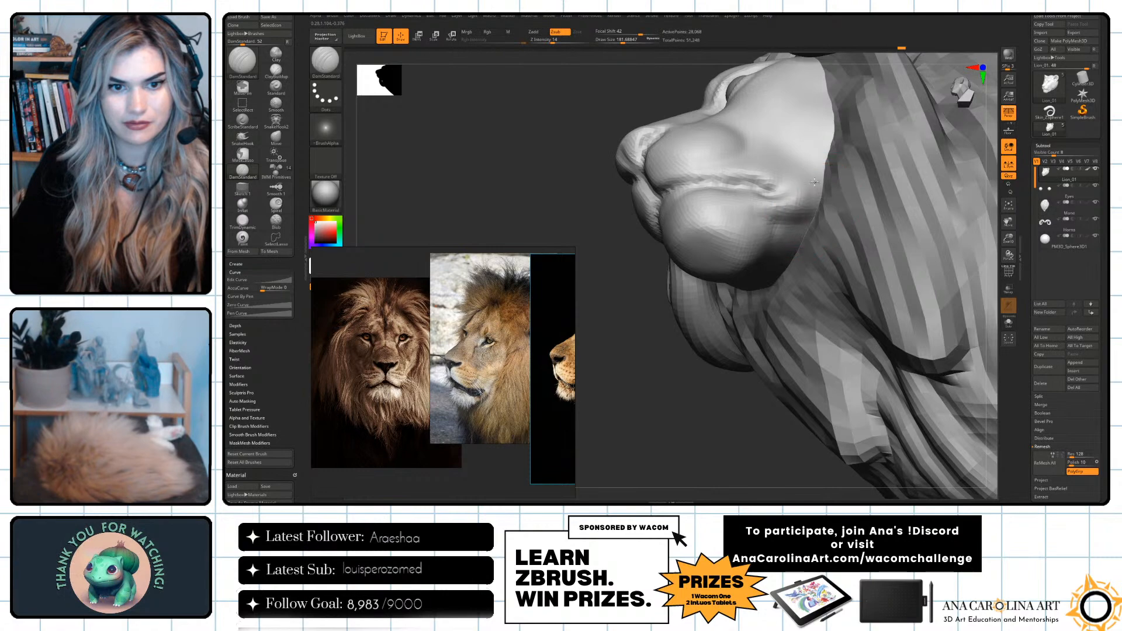
# Frame the whole head and add volume to the cheeks with a large ClayBuildup brush.
pyautogui.moveTo(730, 416); pyautogui.dragTo(777, 440, button='right')
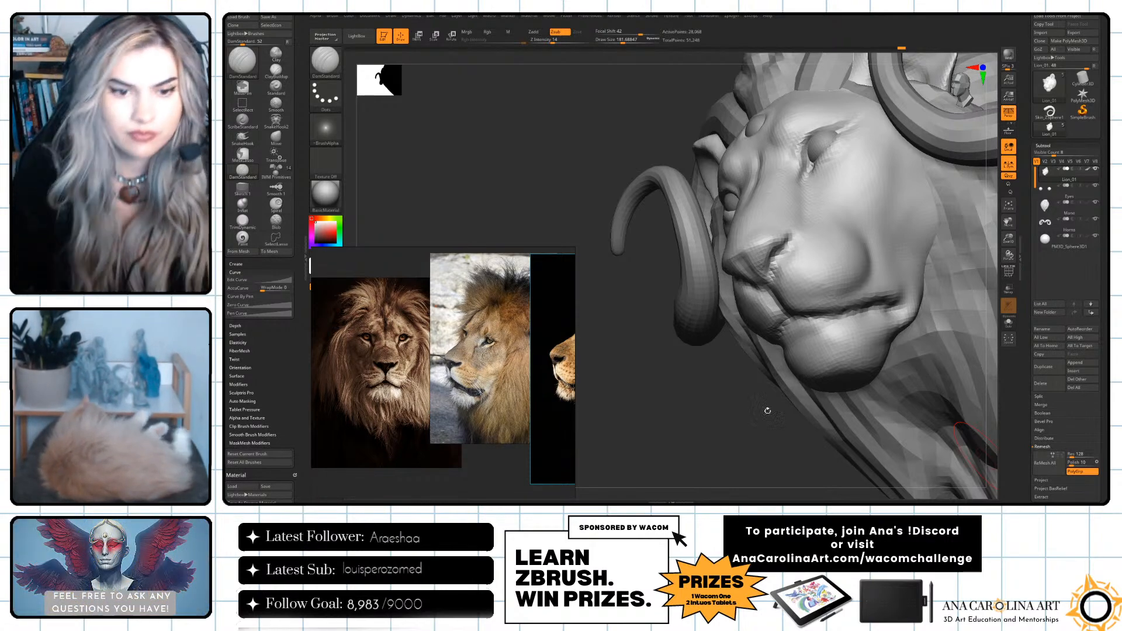
pyautogui.moveTo(769, 414); pyautogui.dragTo(791, 431)
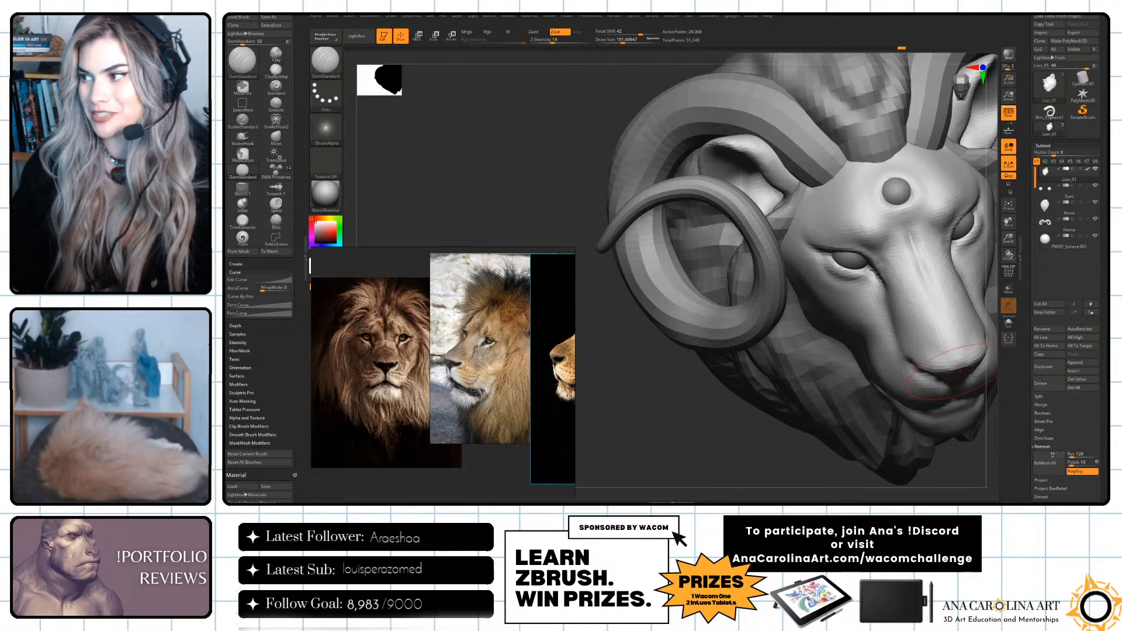
pyautogui.moveTo(739, 435); pyautogui.dragTo(979, 409)
pyautogui.moveTo(979, 409); pyautogui.dragTo(913, 409)
pyautogui.press('b')
pyautogui.press('c')
pyautogui.press('b')
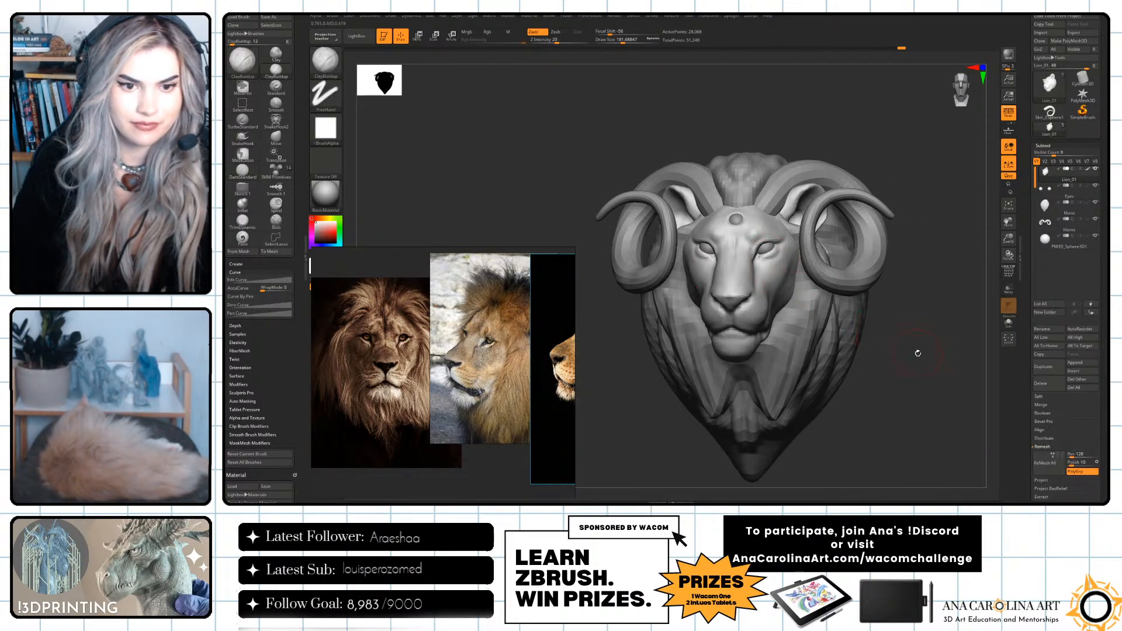
pyautogui.moveTo(917, 352); pyautogui.dragTo(896, 350)
pyautogui.press('s')
pyautogui.moveTo(771, 264); pyautogui.dragTo(781, 266)
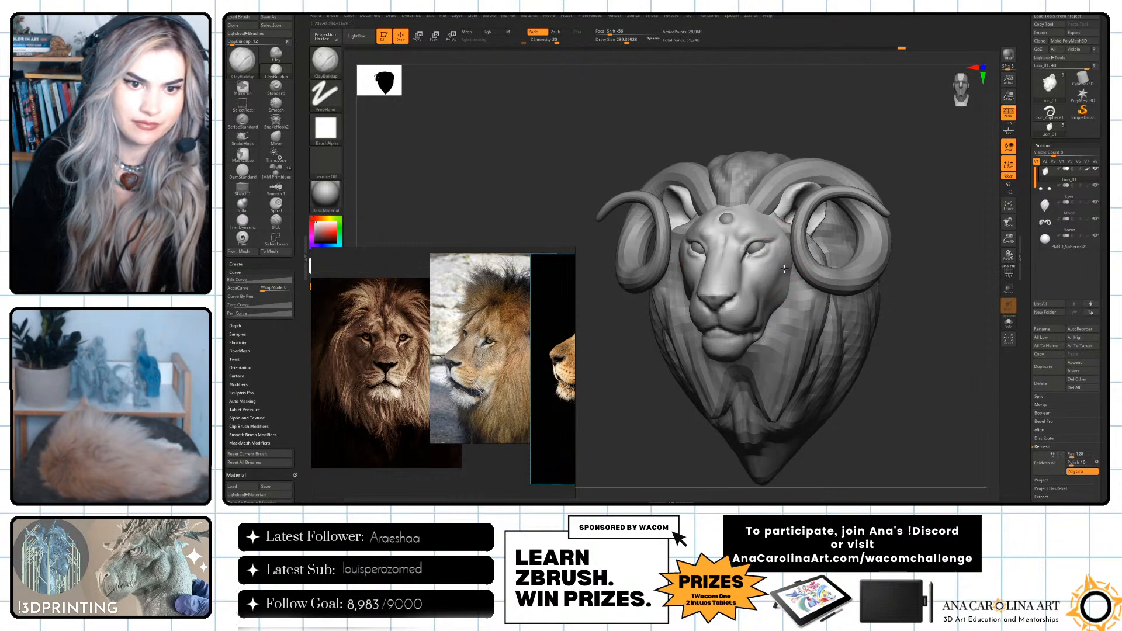
pyautogui.press('ctrl')
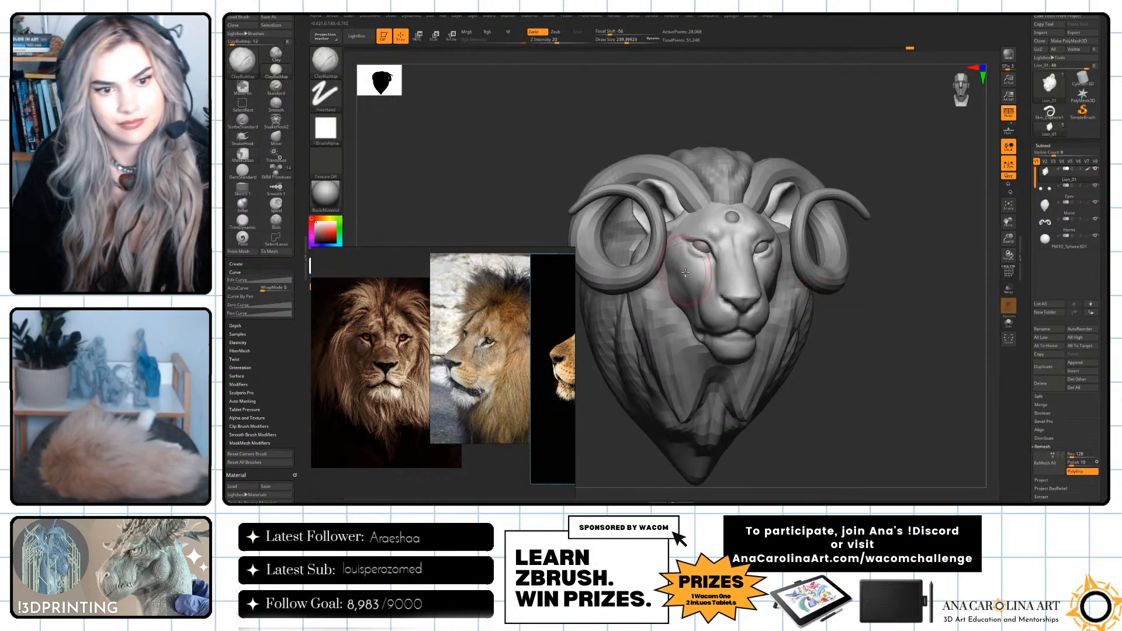
pyautogui.keyDown('shift'); pyautogui.moveTo(690, 250); pyautogui.dragTo(679, 263); pyautogui.keyUp('shift')
# Refine the sides of the nose up close with a smaller ClayBuildup brush and smooth the forms.
pyautogui.moveTo(860, 344); pyautogui.dragTo(804, 345)
pyautogui.press('space')
pyautogui.click(742, 312)
pyautogui.moveTo(642, 404)
pyautogui.keyDown('alt'); pyautogui.mouseDown()
pyautogui.moveTo(648, 441)
pyautogui.moveTo(689, 486)
pyautogui.mouseUp(); pyautogui.keyUp('alt')
pyautogui.press('space')
pyautogui.click(788, 377)
pyautogui.keyDown('shift'); pyautogui.moveTo(883, 386); pyautogui.dragTo(885, 393); pyautogui.keyUp('shift')
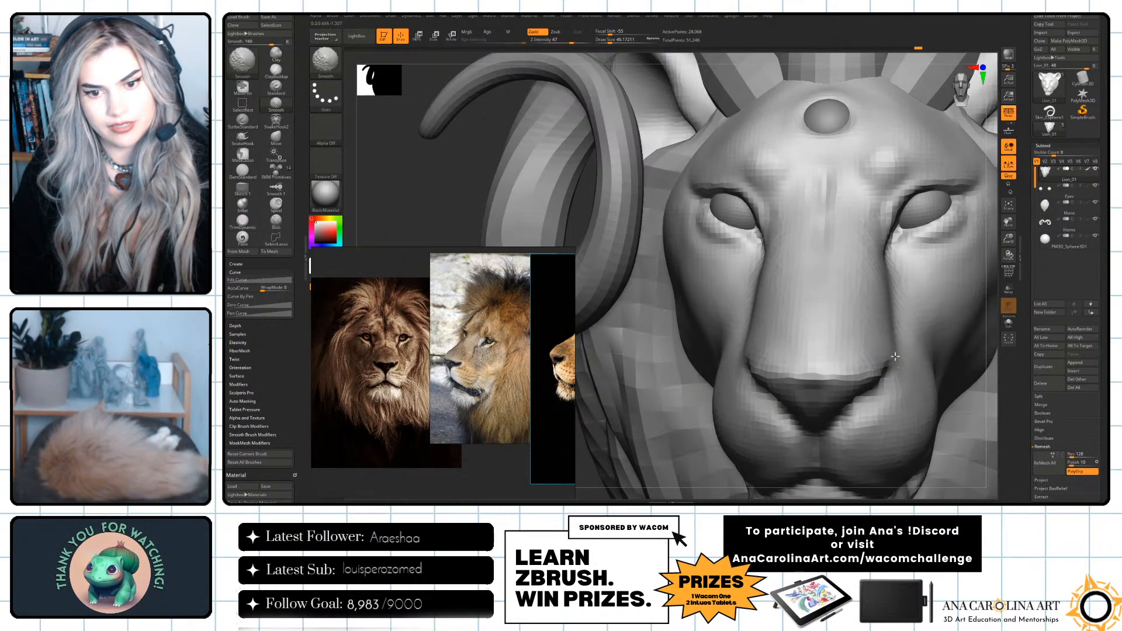
pyautogui.keyDown('shift'); pyautogui.moveTo(861, 449); pyautogui.dragTo(856, 437); pyautogui.keyUp('shift')
pyautogui.keyDown('alt'); pyautogui.moveTo(994, 408); pyautogui.dragTo(935, 352); pyautogui.keyUp('alt')
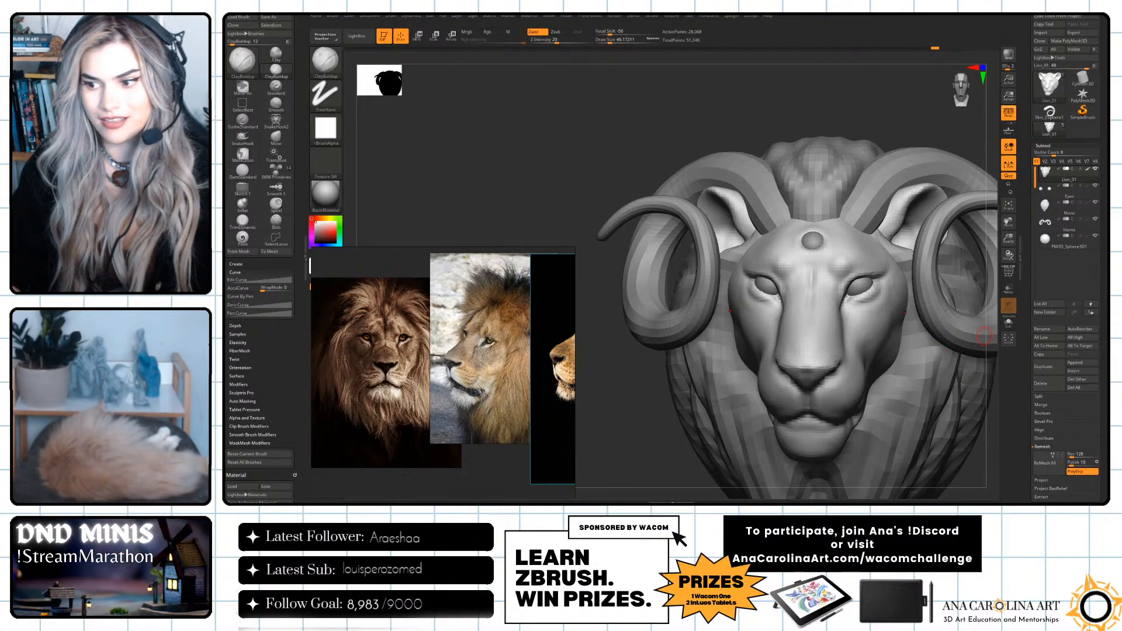
# Build up the muzzle beside the nostril with a larger ClayBuildup brush.
pyautogui.moveTo(883, 137); pyautogui.dragTo(724, 291)
pyautogui.press('space')
pyautogui.moveTo(695, 328)
pyautogui.mouseDown()
pyautogui.moveTo(712, 325)
pyautogui.moveTo(704, 307)
pyautogui.mouseUp()
pyautogui.moveTo(634, 350)
pyautogui.mouseDown()
pyautogui.moveTo(924, 308)
pyautogui.moveTo(934, 331)
pyautogui.moveTo(922, 321)
pyautogui.mouseUp()
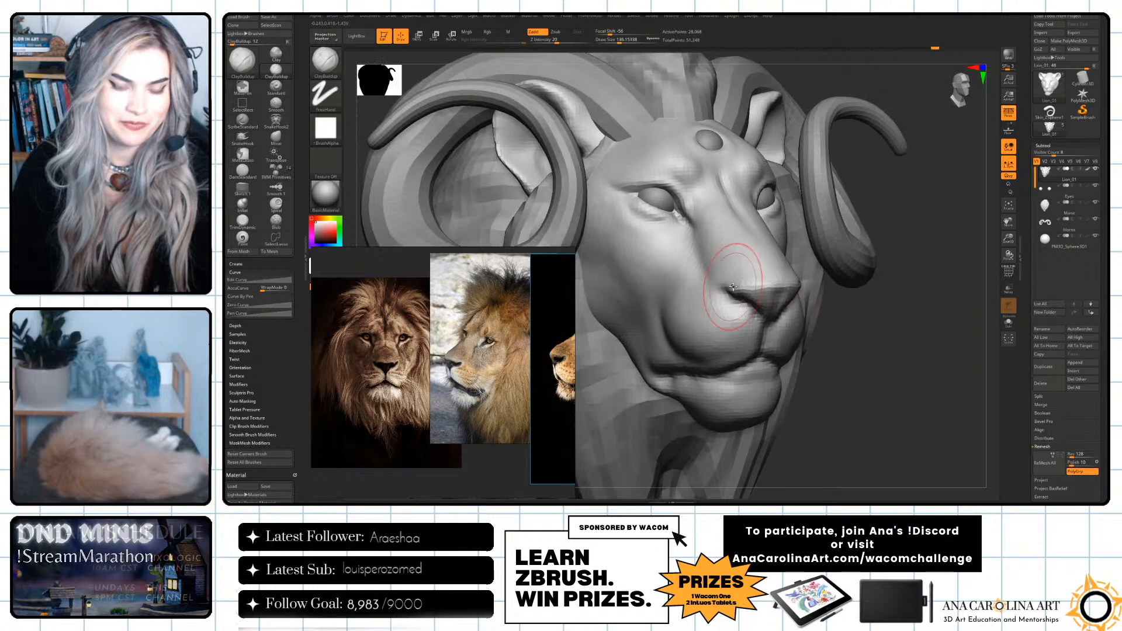
# Define the nostril and the edge of the nose with a smaller DamStandard brush.
pyautogui.press('b')
pyautogui.press('d')
pyautogui.press('s')
pyautogui.press('space')
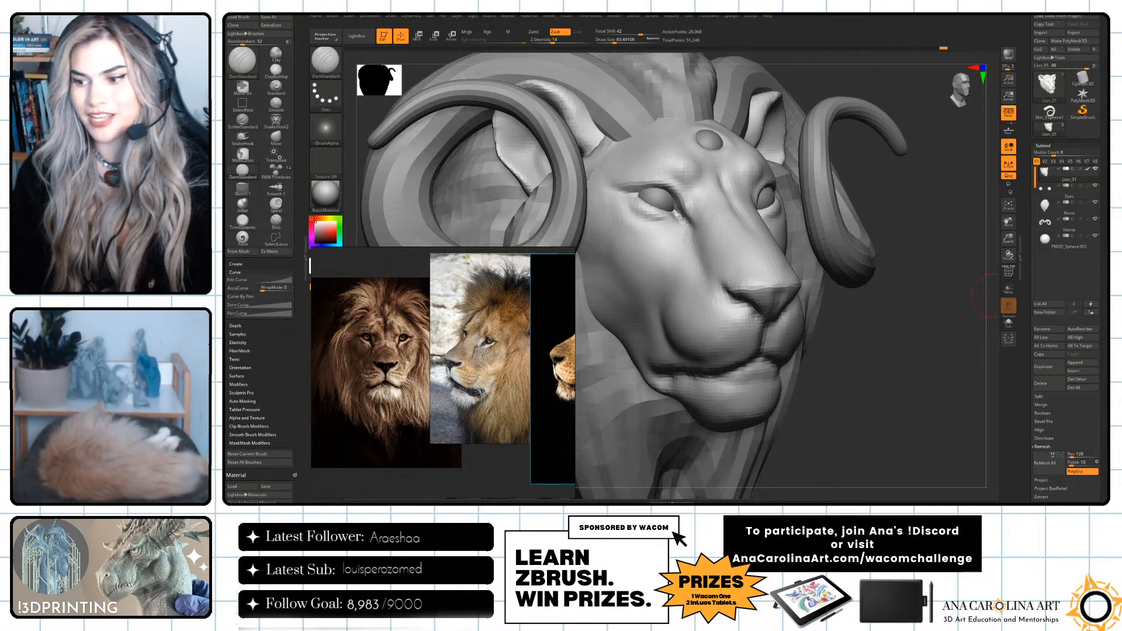
pyautogui.moveTo(988, 295); pyautogui.dragTo(861, 319)
pyautogui.moveTo(956, 340); pyautogui.dragTo(912, 336)
pyautogui.press('space')
pyautogui.moveTo(781, 279); pyautogui.dragTo(790, 279)
# Refine the lips and chin in profile with a DamStandard brush at a draw size of about 108.
pyautogui.moveTo(985, 321); pyautogui.dragTo(937, 327)
pyautogui.press('space')
pyautogui.moveTo(669, 330); pyautogui.dragTo(662, 330)
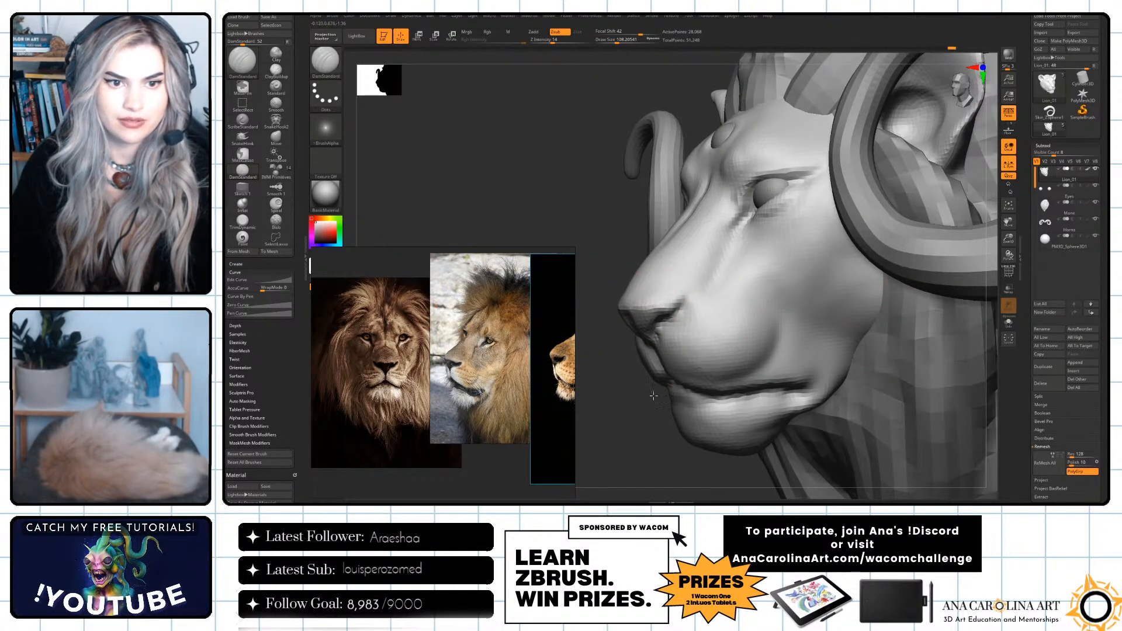
pyautogui.keyDown('alt'); pyautogui.moveTo(655, 403); pyautogui.dragTo(654, 416); pyautogui.keyUp('alt')
# Adjust the outer contour of the cheeks and temples from the front with a very large DamStandard brush.
pyautogui.moveTo(877, 377)
pyautogui.mouseDown()
pyautogui.moveTo(934, 362)
pyautogui.moveTo(925, 357)
pyautogui.moveTo(947, 381)
pyautogui.moveTo(962, 367)
pyautogui.mouseUp()
pyautogui.press('space')
pyautogui.moveTo(861, 347); pyautogui.dragTo(876, 346)
pyautogui.moveTo(855, 245); pyautogui.dragTo(864, 192)
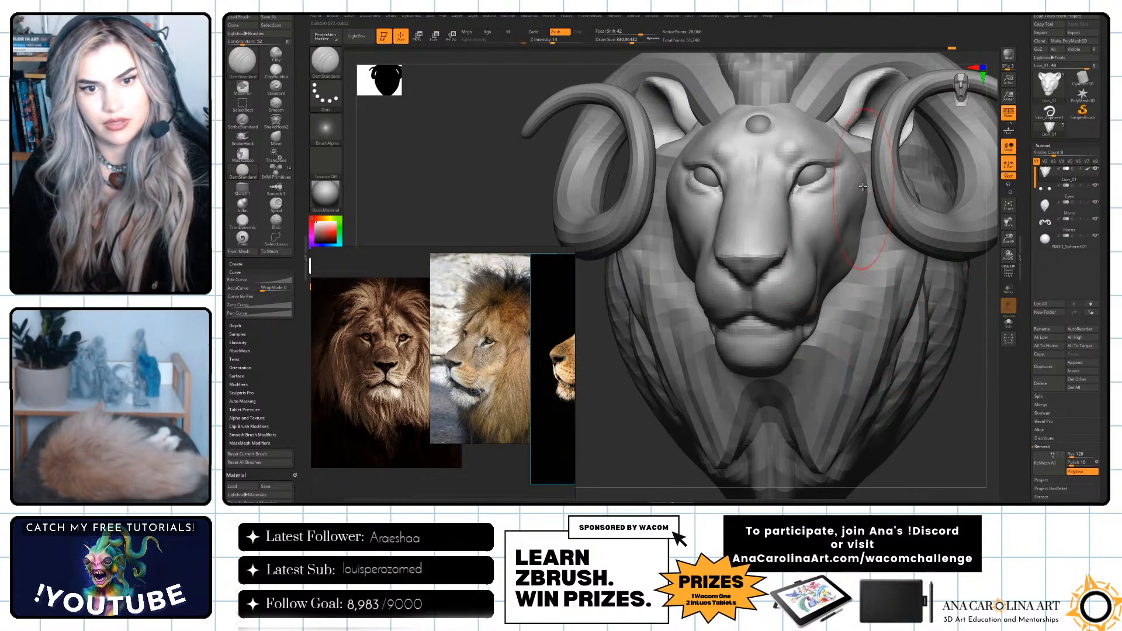
pyautogui.moveTo(837, 261); pyautogui.dragTo(851, 238)
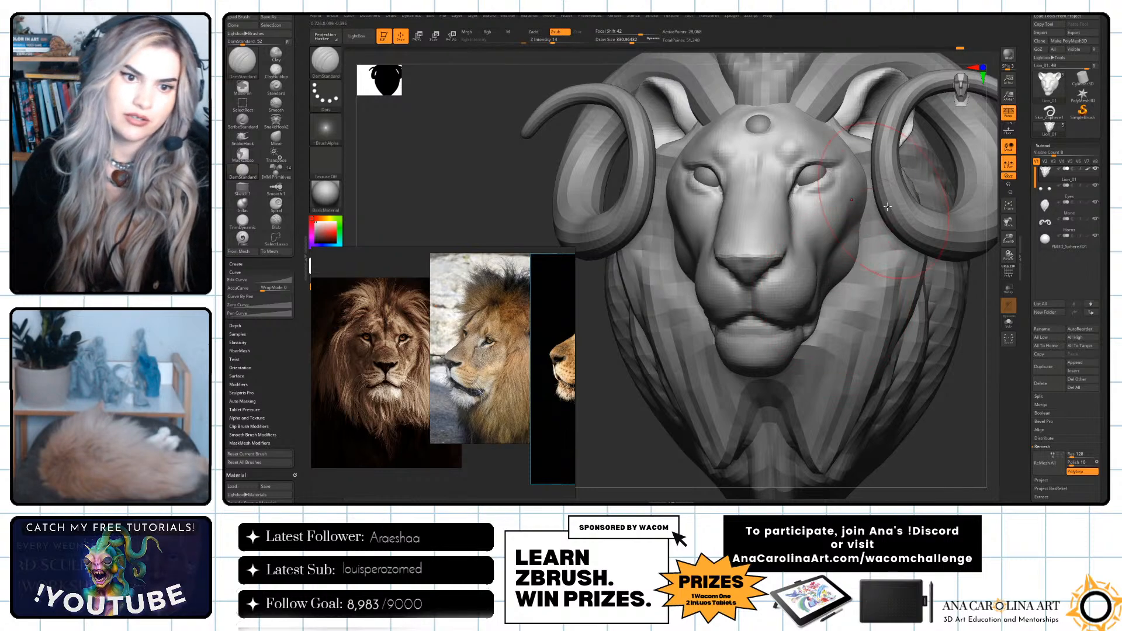
pyautogui.keyDown('alt'); pyautogui.moveTo(973, 344); pyautogui.dragTo(961, 281); pyautogui.keyUp('alt')
pyautogui.moveTo(932, 325)
pyautogui.mouseDown()
pyautogui.moveTo(961, 327)
pyautogui.moveTo(783, 256)
pyautogui.mouseUp()
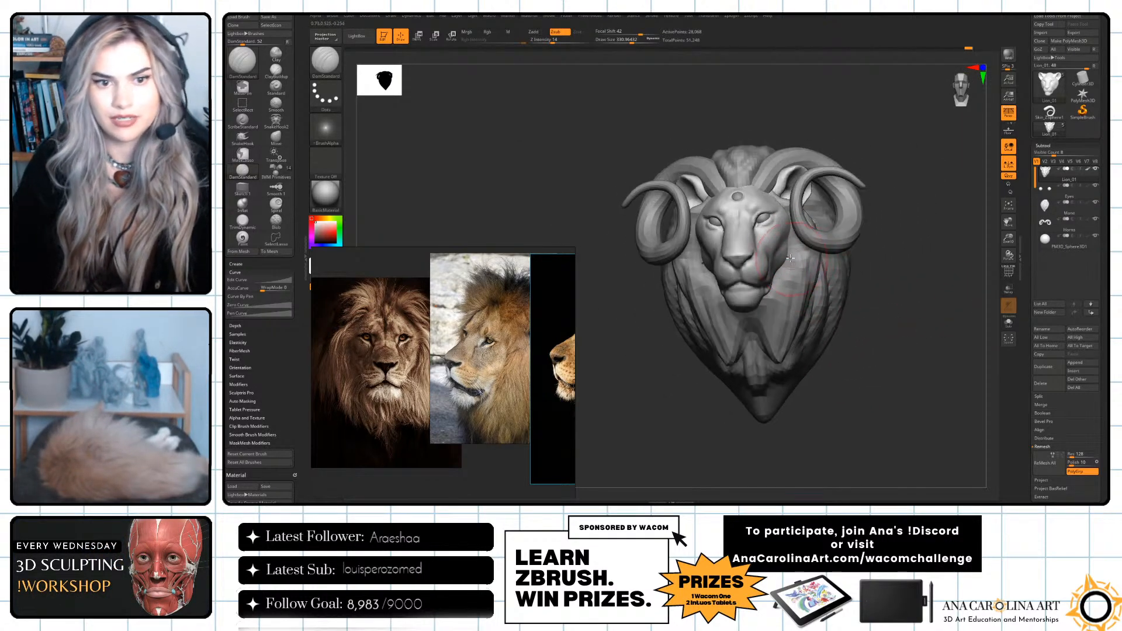
# Refine the creases around the eyes and their corners with a smaller DamStandard brush.
pyautogui.moveTo(899, 325)
pyautogui.keyDown('alt'); pyautogui.mouseDown()
pyautogui.moveTo(907, 362)
pyautogui.moveTo(880, 360)
pyautogui.moveTo(895, 342)
pyautogui.mouseUp(); pyautogui.keyUp('alt')
pyautogui.press('space')
pyautogui.moveTo(896, 339); pyautogui.dragTo(872, 341)
pyautogui.press('space')
pyautogui.moveTo(671, 242); pyautogui.dragTo(665, 241)
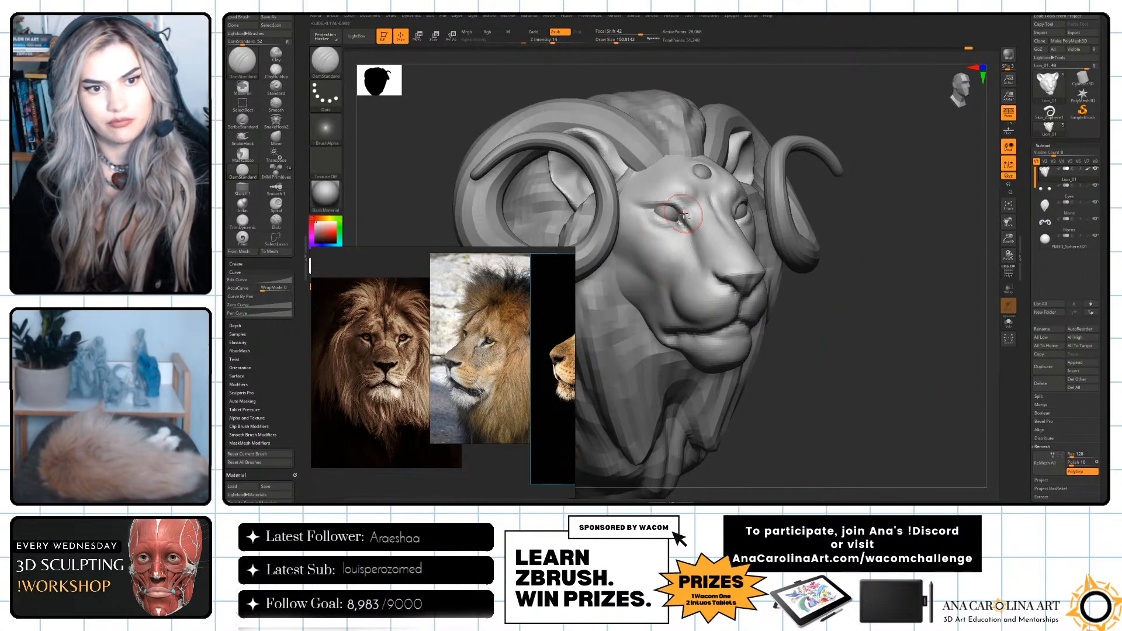
pyautogui.moveTo(649, 202); pyautogui.dragTo(644, 199)
pyautogui.moveTo(886, 242); pyautogui.dragTo(788, 238)
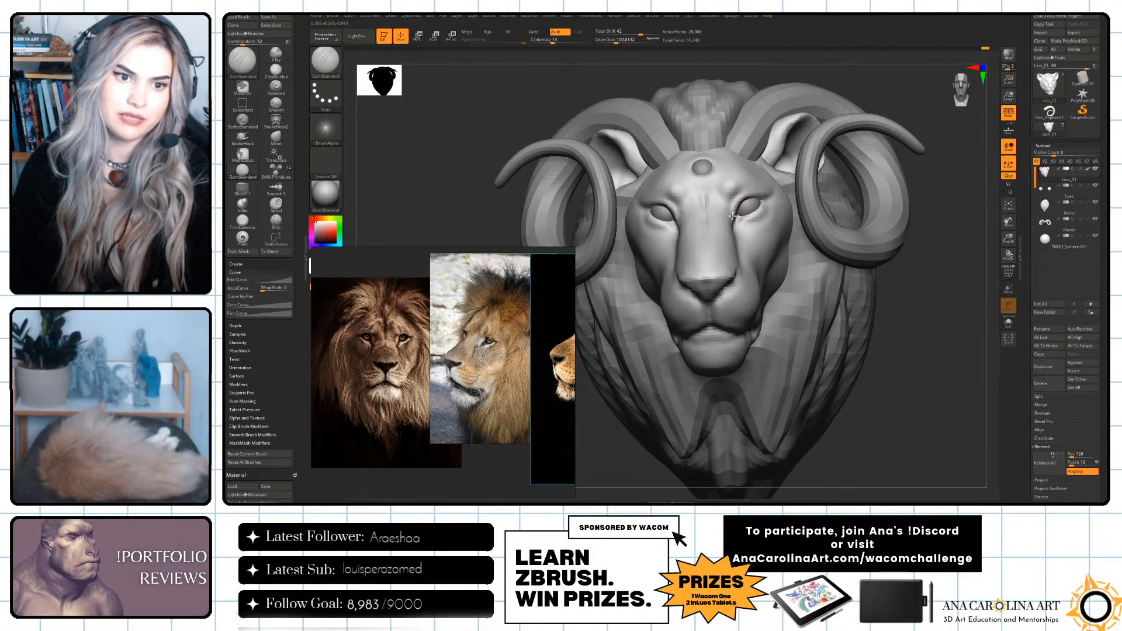
# Shape the brow and eye sockets from several angles with a larger DamStandard brush.
pyautogui.moveTo(892, 344); pyautogui.dragTo(772, 342)
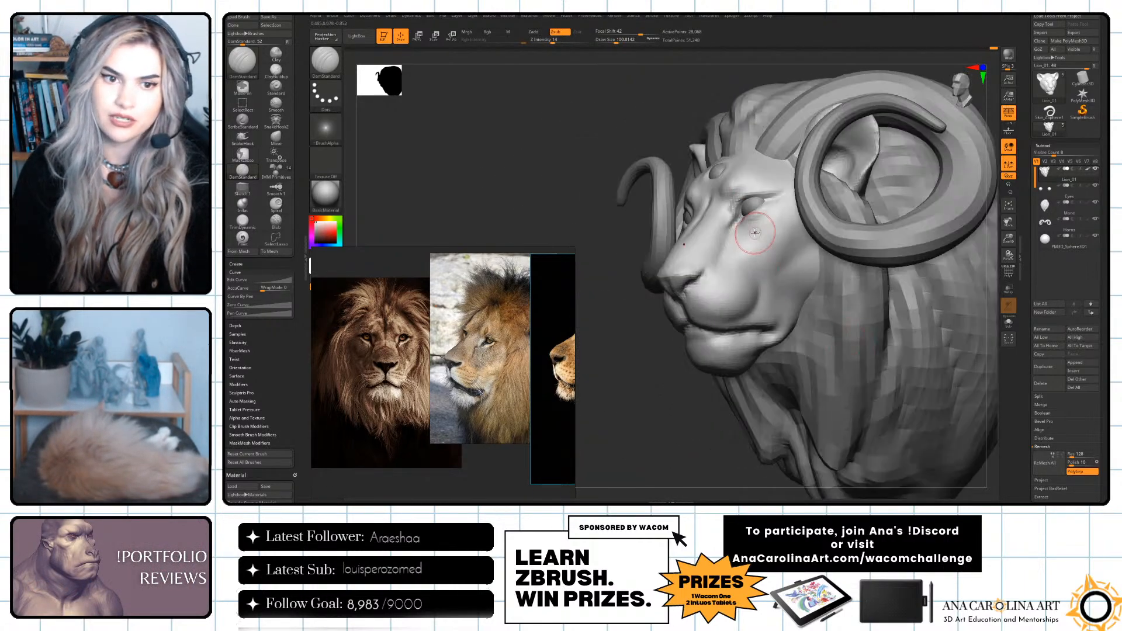
pyautogui.moveTo(672, 158)
pyautogui.mouseDown()
pyautogui.moveTo(698, 208)
pyautogui.moveTo(692, 226)
pyautogui.moveTo(676, 221)
pyautogui.mouseUp()
pyautogui.press('s')
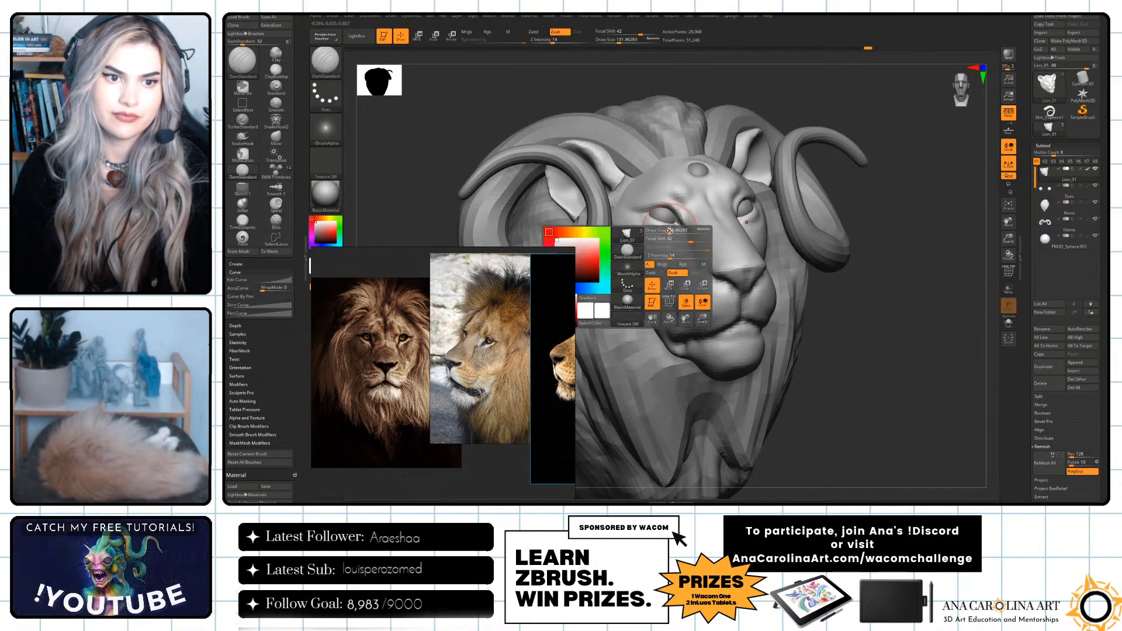
pyautogui.moveTo(903, 322)
pyautogui.mouseDown()
pyautogui.moveTo(965, 350)
pyautogui.moveTo(990, 310)
pyautogui.mouseUp()
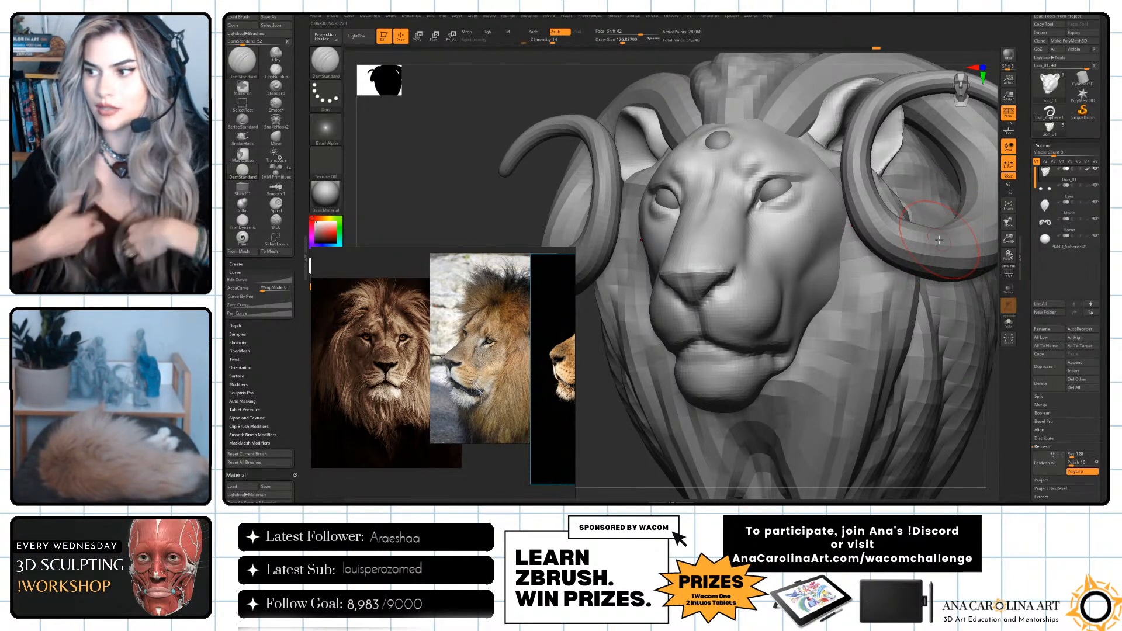
pyautogui.moveTo(468, 169); pyautogui.dragTo(667, 214)
pyautogui.moveTo(940, 335); pyautogui.dragTo(961, 349)
# Refine the creases at the outer eye corners with a DamStandard brush at a draw size of about 46.
pyautogui.press('b')
pyautogui.press('d')
pyautogui.press('s')
pyautogui.press('space')
pyautogui.click(701, 283)
pyautogui.press('space')
pyautogui.press('space')
pyautogui.click(660, 202)
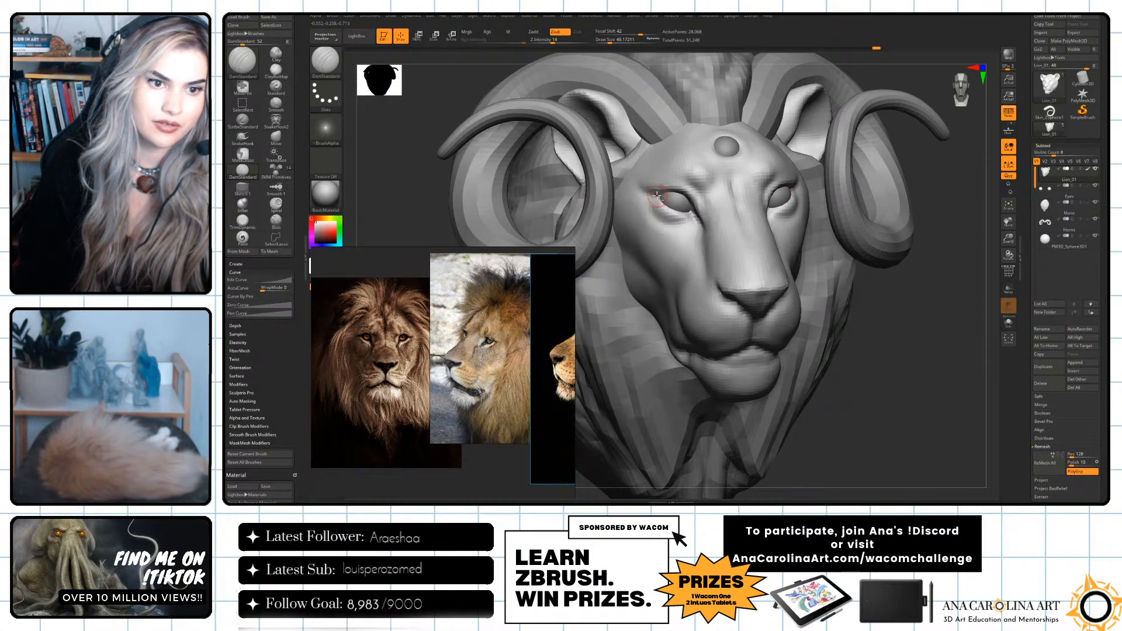
# Adjust the shape of the nostrils and muzzle from several angles with the Move brush at a draw size of about 46.
pyautogui.moveTo(852, 306)
pyautogui.mouseDown()
pyautogui.moveTo(881, 304)
pyautogui.moveTo(889, 335)
pyautogui.moveTo(975, 360)
pyautogui.mouseUp()
pyautogui.press('b')
pyautogui.press('m')
pyautogui.press('v')
pyautogui.press('f')
pyautogui.moveTo(847, 289); pyautogui.dragTo(844, 283)
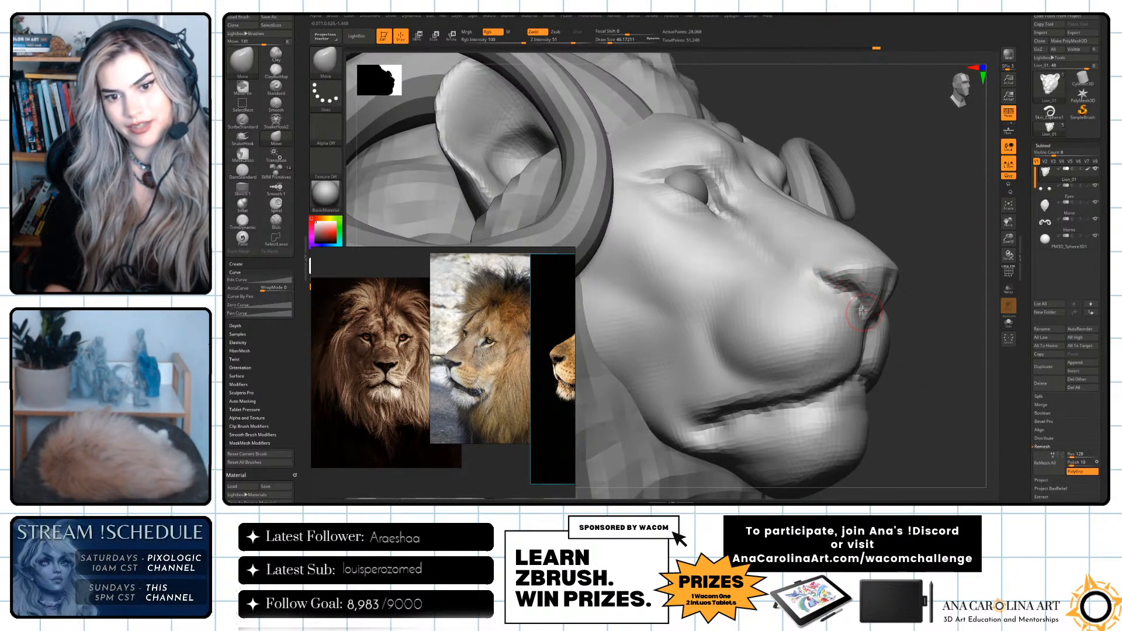
pyautogui.moveTo(943, 286); pyautogui.dragTo(824, 299)
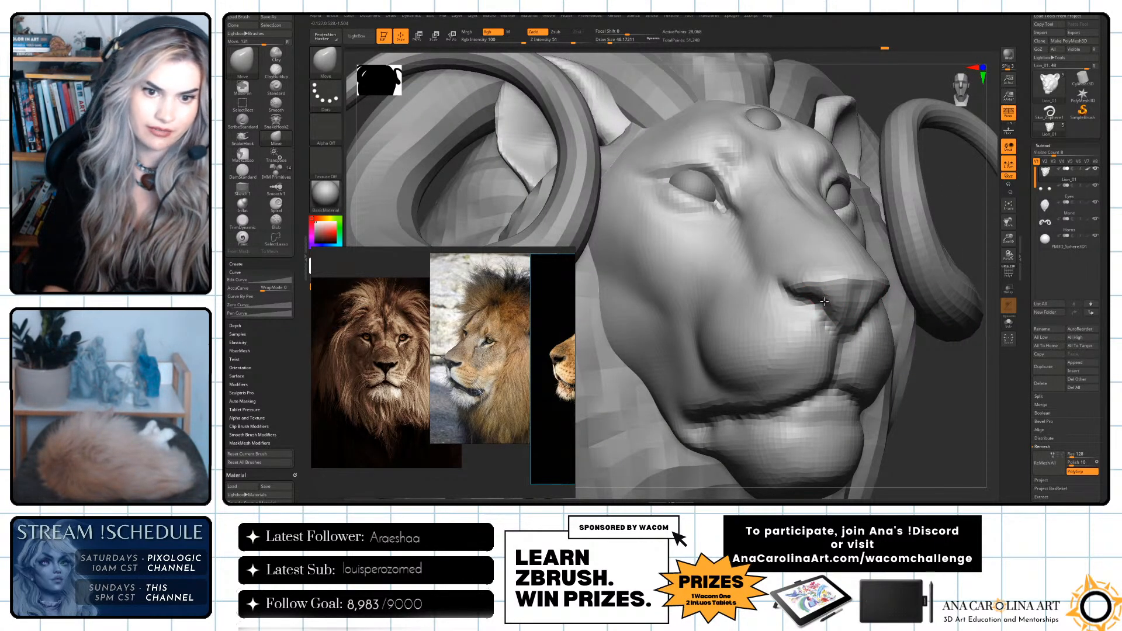
pyautogui.press('s')
pyautogui.keyDown('alt'); pyautogui.moveTo(927, 398); pyautogui.dragTo(797, 246); pyautogui.keyUp('alt')
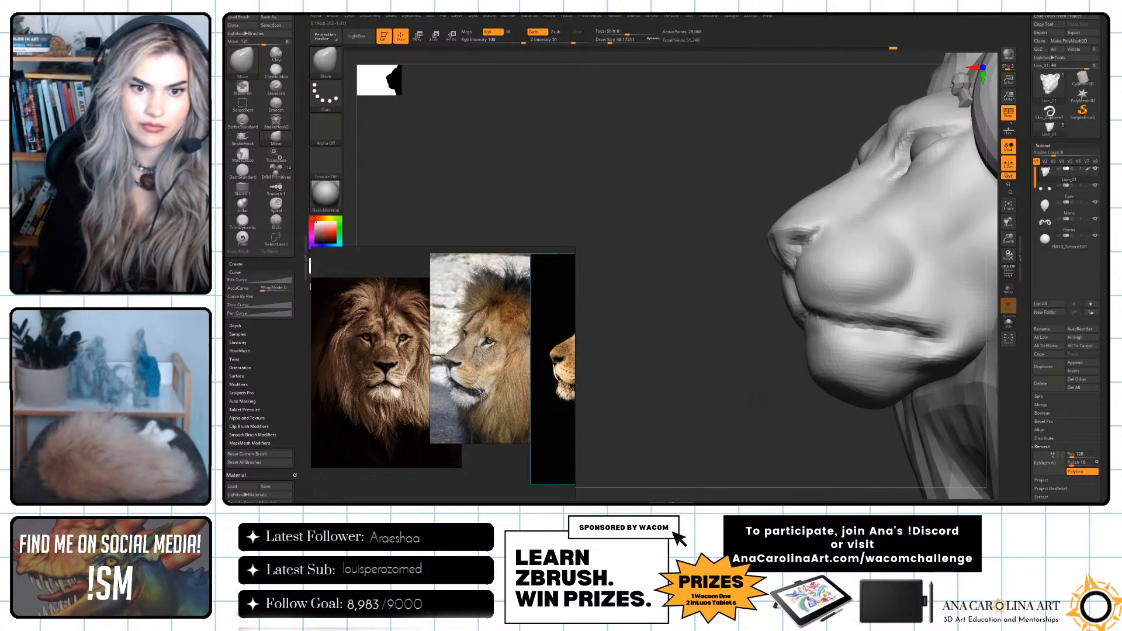
pyautogui.moveTo(756, 310); pyautogui.dragTo(964, 310)
pyautogui.moveTo(857, 268); pyautogui.dragTo(698, 458)
# Refine the mouth corners and the underside of the chin with DamStandard at a draw size of 112.
pyautogui.press('b')
pyautogui.press('d')
pyautogui.press('s')
pyautogui.press('space')
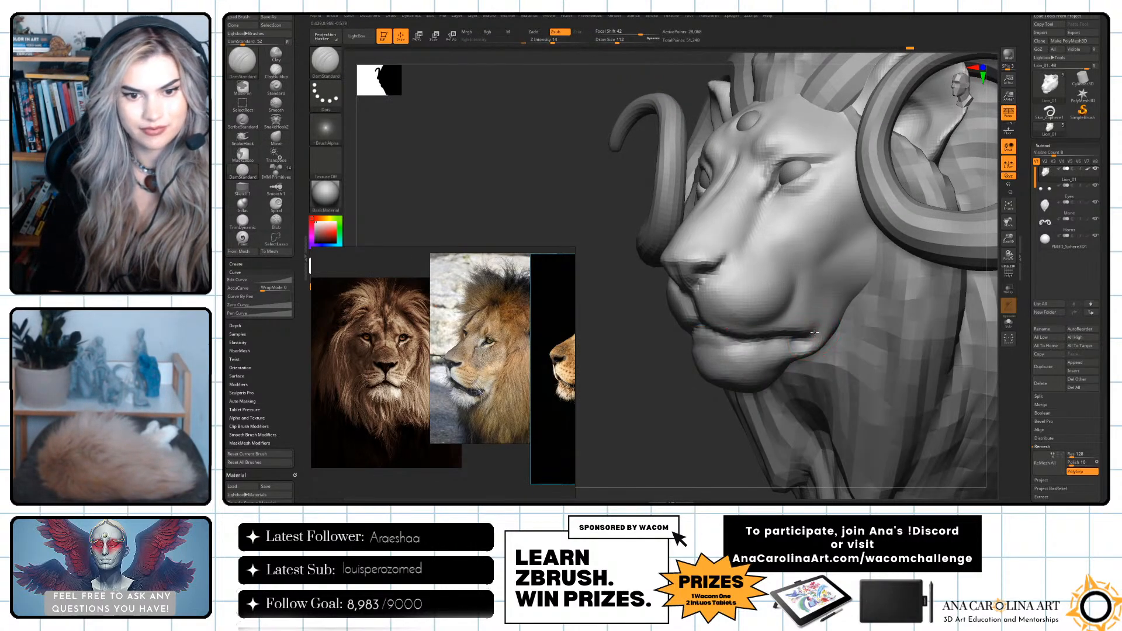
pyautogui.moveTo(747, 446); pyautogui.dragTo(788, 373)
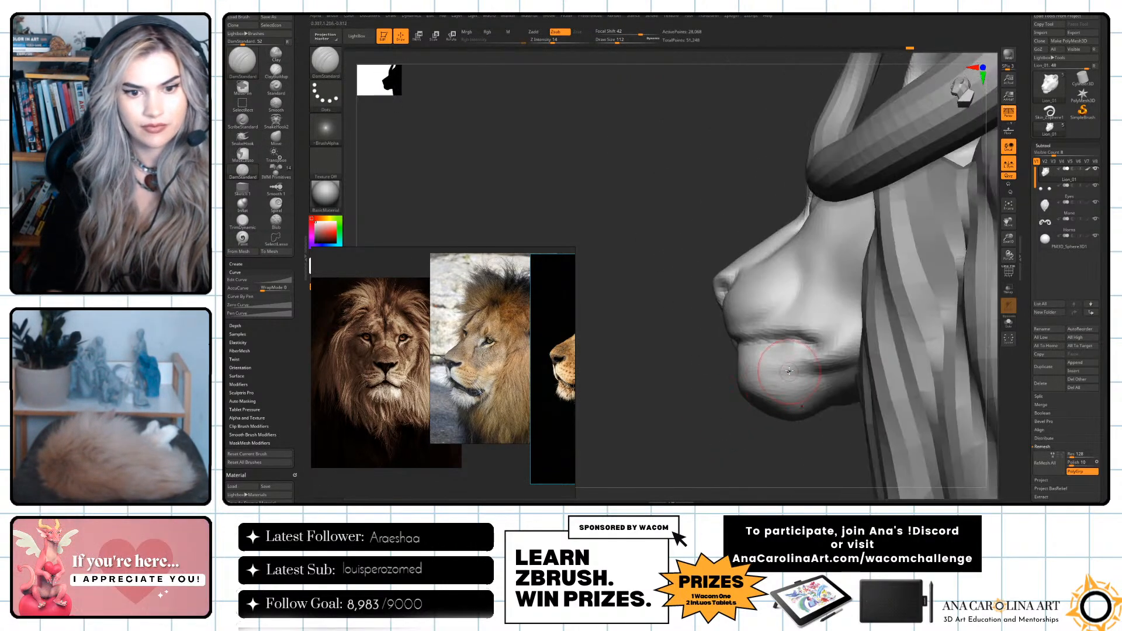
pyautogui.moveTo(743, 448); pyautogui.dragTo(868, 374)
# Select the mane subtool and convert it to a DynaMesh at resolution 48.
pyautogui.keyDown('alt'); pyautogui.click(824, 348); pyautogui.keyUp('alt')
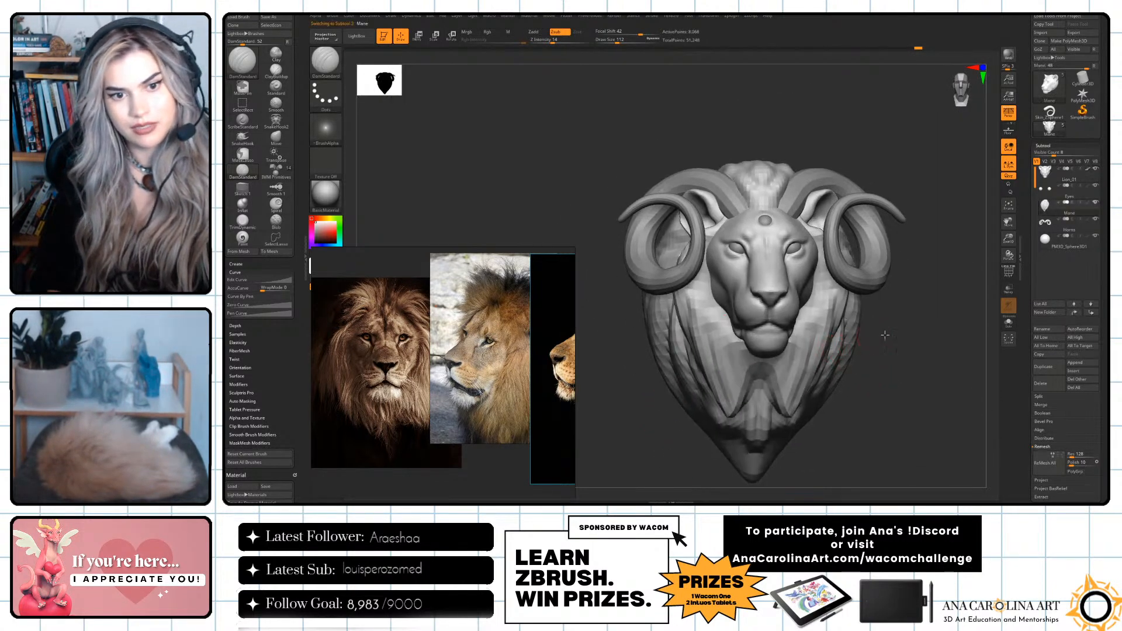
pyautogui.keyDown('alt'); pyautogui.moveTo(886, 333); pyautogui.dragTo(885, 366); pyautogui.keyUp('alt')
pyautogui.moveTo(971, 318); pyautogui.dragTo(1006, 312)
pyautogui.scroll(-3, 1053, 358)
pyautogui.click(1049, 429)
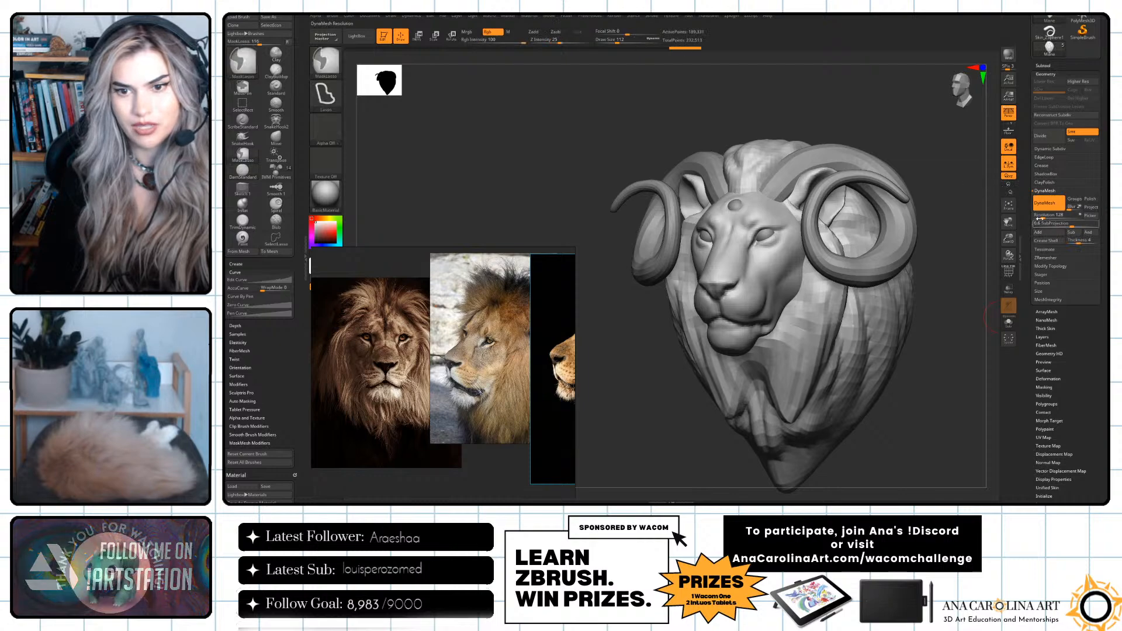
pyautogui.click(1047, 205)
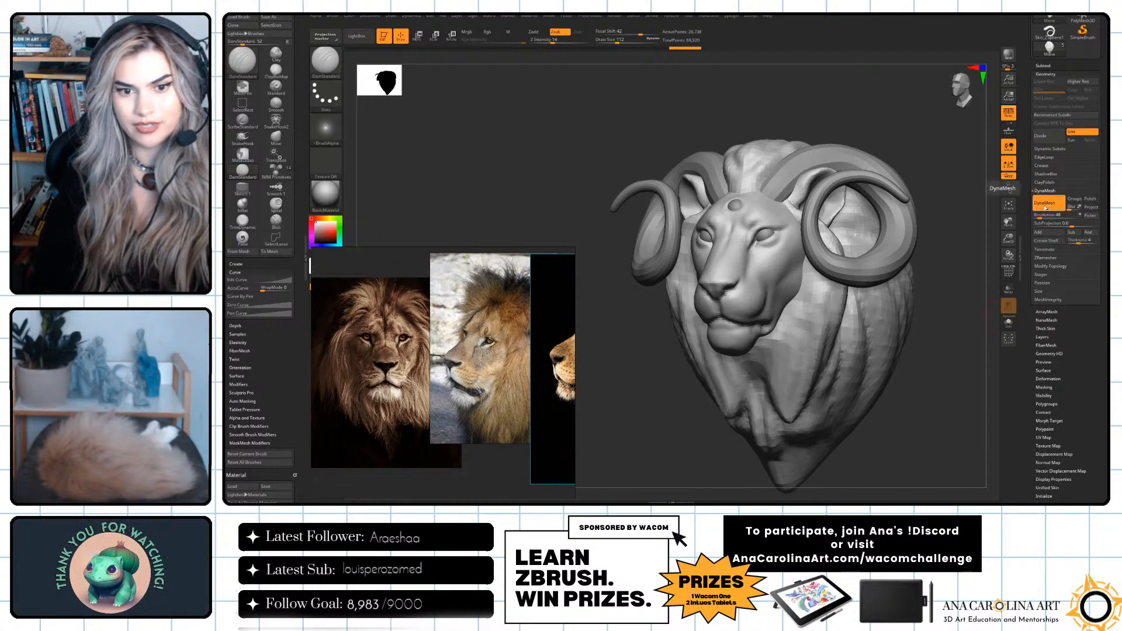
# Block in long flowing hair locks over the chest and side of the mane with large ClayBuildup strokes.
pyautogui.moveTo(926, 310); pyautogui.dragTo(965, 314)
pyautogui.moveTo(738, 375)
pyautogui.keyDown('shift'); pyautogui.mouseDown()
pyautogui.moveTo(708, 393)
pyautogui.moveTo(705, 418)
pyautogui.moveTo(668, 383)
pyautogui.moveTo(725, 448)
pyautogui.mouseUp(); pyautogui.keyUp('shift')
pyautogui.press('b')
pyautogui.press('c')
pyautogui.press('b')
pyautogui.press('space')
pyautogui.moveTo(877, 377)
pyautogui.mouseDown()
pyautogui.moveTo(830, 380)
pyautogui.moveTo(821, 398)
pyautogui.moveTo(854, 361)
pyautogui.mouseUp()
pyautogui.moveTo(826, 306); pyautogui.dragTo(814, 389)
pyautogui.moveTo(874, 300); pyautogui.dragTo(820, 397)
pyautogui.moveTo(871, 321)
pyautogui.mouseDown()
pyautogui.moveTo(802, 407)
pyautogui.moveTo(755, 383)
pyautogui.moveTo(730, 345)
pyautogui.mouseUp()
pyautogui.moveTo(833, 266); pyautogui.dragTo(799, 346)
pyautogui.moveTo(754, 282); pyautogui.dragTo(756, 351)
pyautogui.moveTo(722, 293); pyautogui.dragTo(740, 353)
pyautogui.moveTo(755, 270); pyautogui.dragTo(746, 357)
pyautogui.moveTo(691, 276); pyautogui.dragTo(712, 339)
pyautogui.moveTo(787, 236); pyautogui.dragTo(791, 275)
pyautogui.moveTo(818, 234); pyautogui.dragTo(804, 351)
pyautogui.moveTo(848, 414)
pyautogui.mouseDown()
pyautogui.moveTo(903, 406)
pyautogui.moveTo(875, 324)
pyautogui.moveTo(869, 368)
pyautogui.moveTo(847, 366)
pyautogui.mouseUp()
# Undo the latest mane strokes and set the ClayBuildup draw size to about 177.
pyautogui.hotkey('ctrl', 'z')
pyautogui.hotkey('ctrl', 'z')
pyautogui.hotkey('ctrl', 'z')
pyautogui.hotkey('ctrl', 'z')
pyautogui.hotkey('ctrl', 'z')
pyautogui.hotkey('ctrl', 'z')
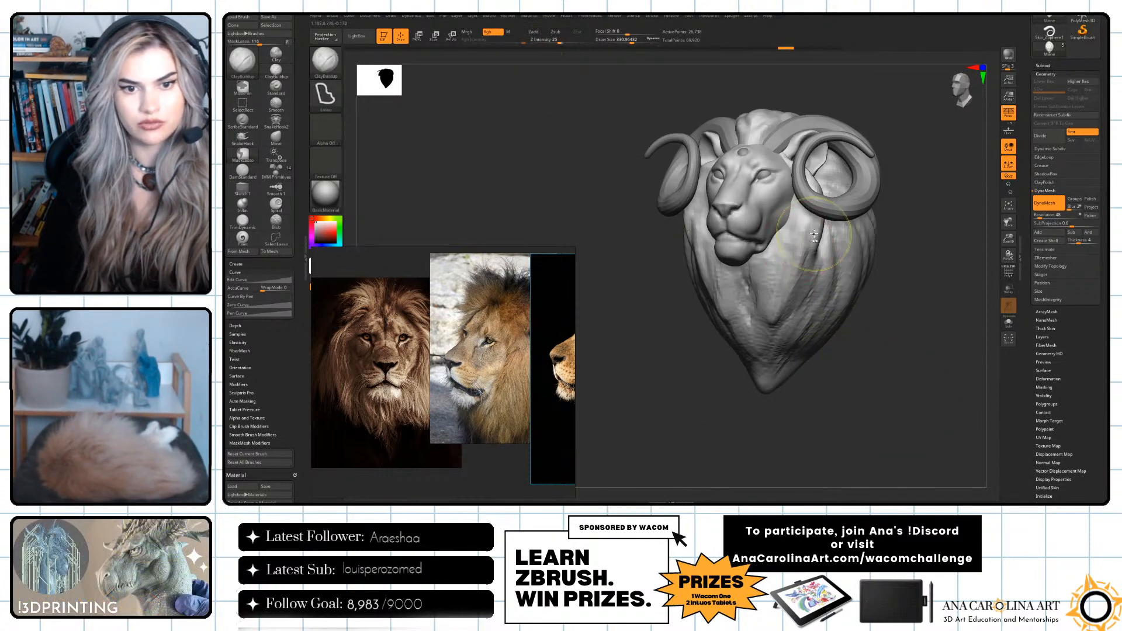
pyautogui.hotkey('ctrl', 'z')
pyautogui.hotkey('ctrl', 'z')
pyautogui.press('space')
pyautogui.press('space')
pyautogui.moveTo(809, 241); pyautogui.dragTo(802, 241)
# Rework the mane locks below the chin with ClayBuildup at a draw size of about 149, undoing unwanted strokes.
pyautogui.hotkey('ctrl', 'shift', 'z')
pyautogui.hotkey('ctrl', 'shift', 'z')
pyautogui.hotkey('ctrl', 'shift', 'z')
pyautogui.hotkey('ctrl', 'shift', 'z')
pyautogui.hotkey('ctrl', 'shift', 'z')
pyautogui.hotkey('ctrl', 'shift', 'z')
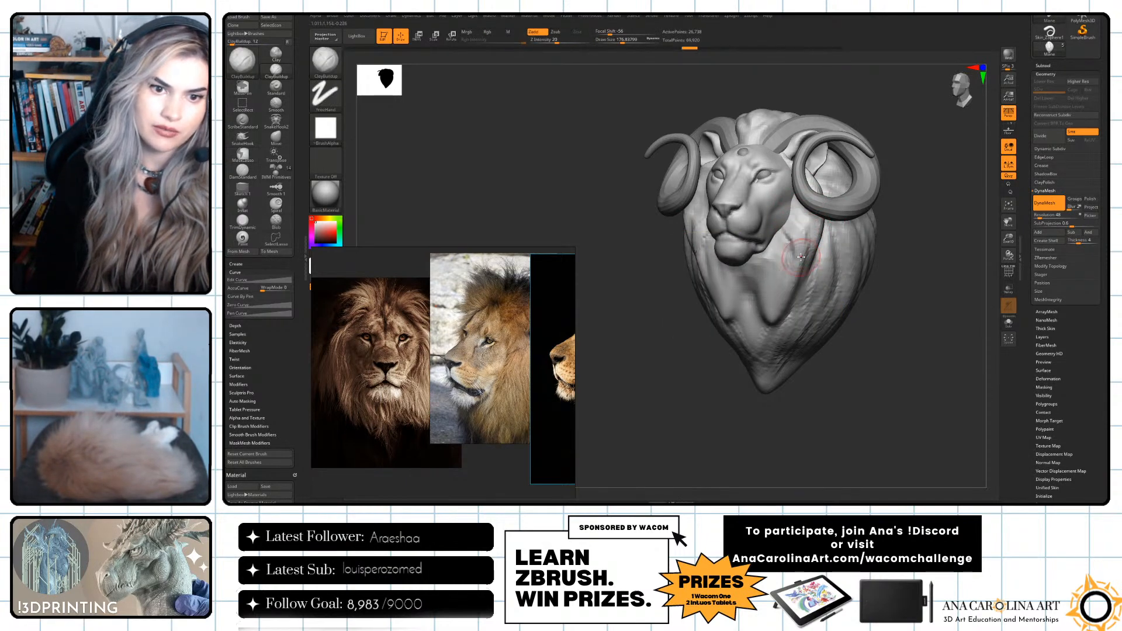
pyautogui.hotkey('ctrl', 'shift', 'z')
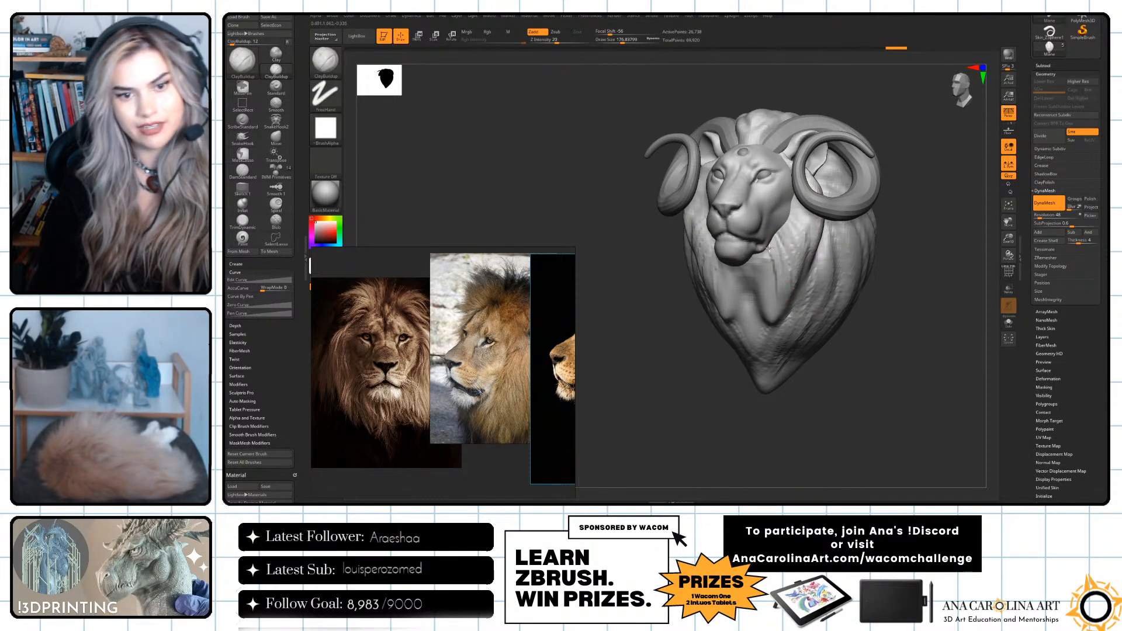
pyautogui.hotkey('ctrl', 'z')
pyautogui.hotkey('ctrl', 'z')
pyautogui.hotkey('ctrl', 'z')
pyautogui.hotkey('ctrl', 'z')
pyautogui.hotkey('ctrl', 'z')
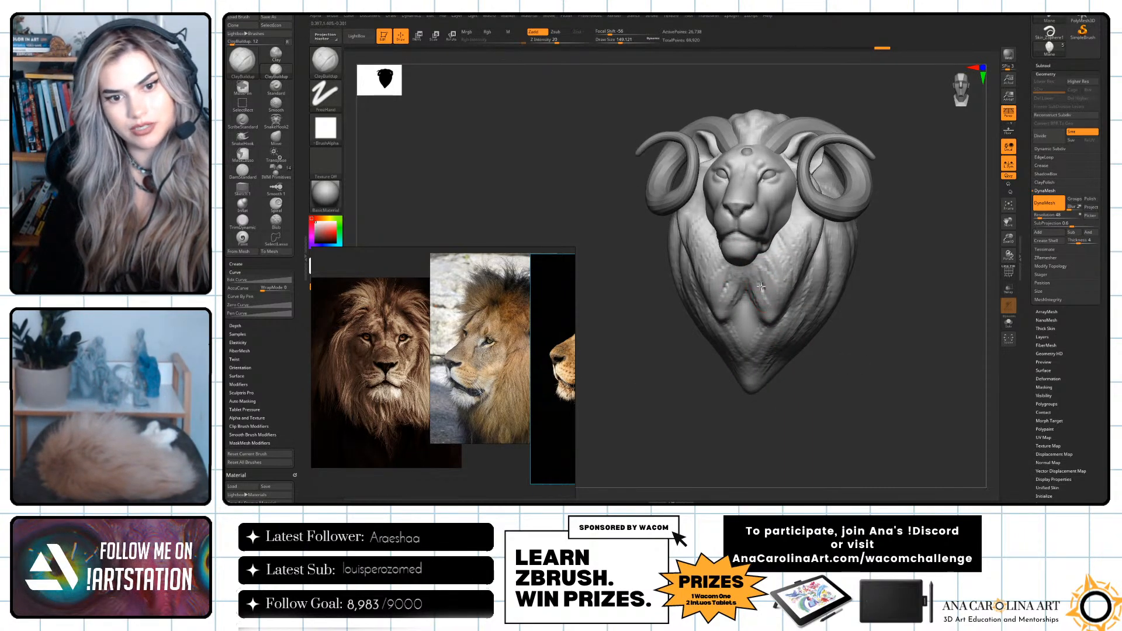
pyautogui.hotkey('ctrl', 'shift', 'z')
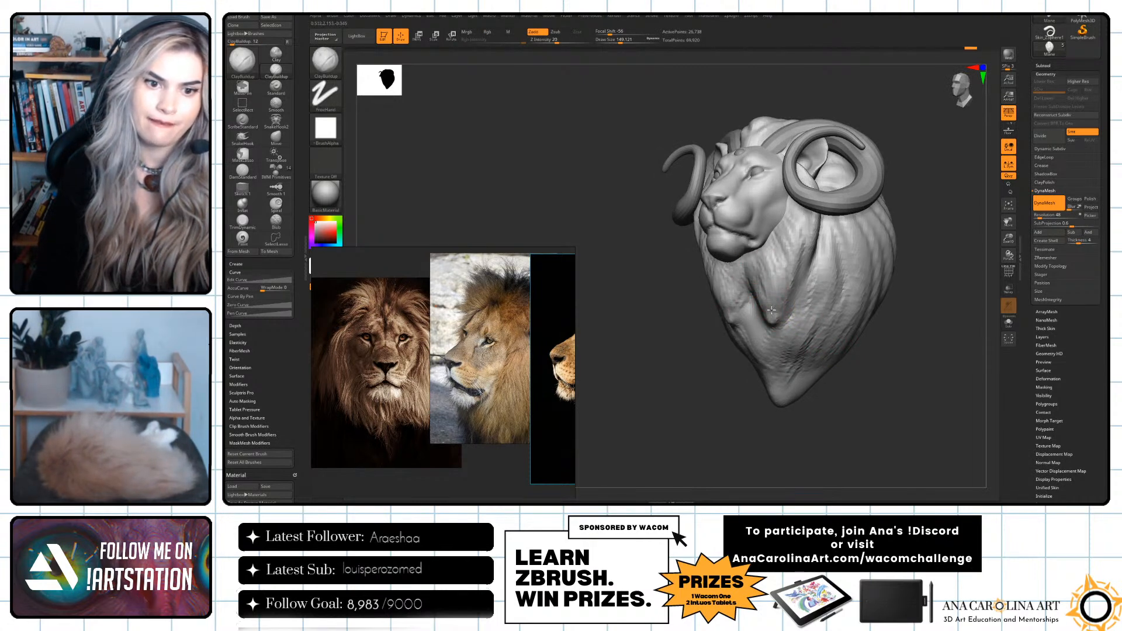
pyautogui.hotkey('ctrl', 'z')
pyautogui.hotkey('ctrl', 'z')
pyautogui.hotkey('ctrl', 'z')
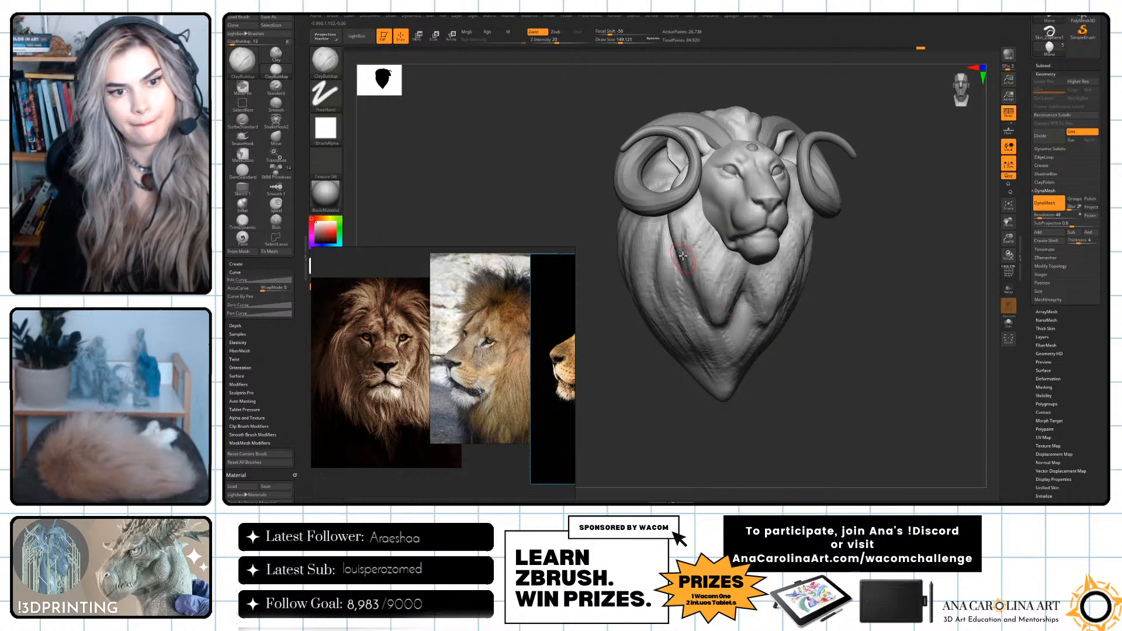
# Build up the side locks of the mane from below the horn towards the lower tip with a larger ClayBuildup brush.
pyautogui.moveTo(903, 274)
pyautogui.mouseDown()
pyautogui.moveTo(804, 263)
pyautogui.moveTo(906, 328)
pyautogui.moveTo(925, 376)
pyautogui.mouseUp()
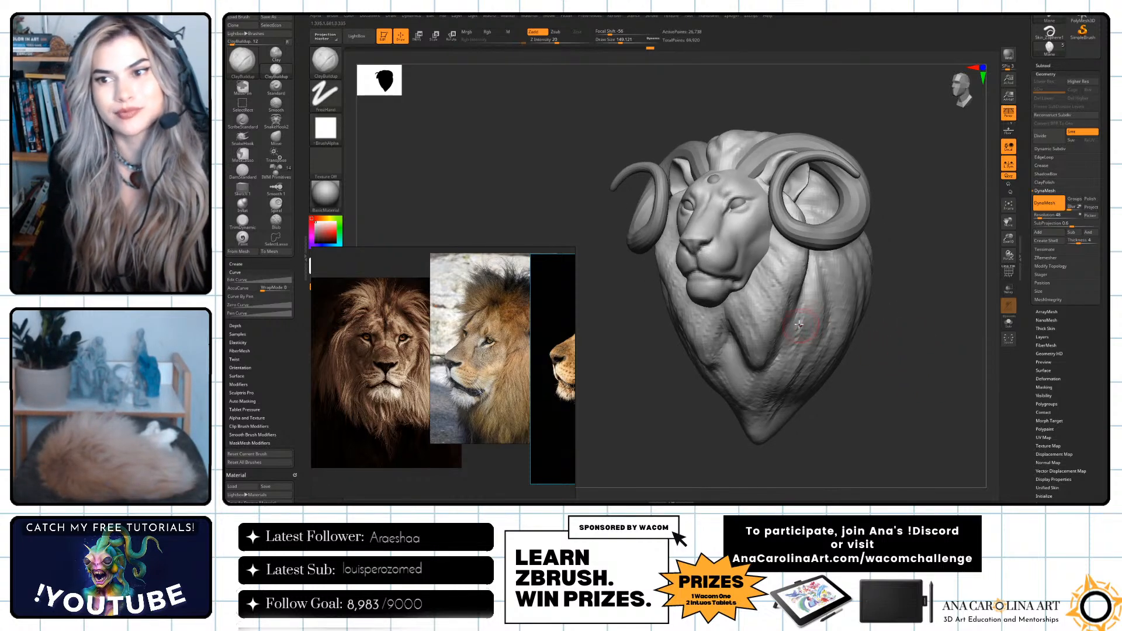
pyautogui.moveTo(846, 422); pyautogui.dragTo(842, 399)
pyautogui.press('space')
pyautogui.moveTo(816, 317)
pyautogui.mouseDown()
pyautogui.moveTo(798, 383)
pyautogui.moveTo(780, 397)
pyautogui.mouseUp()
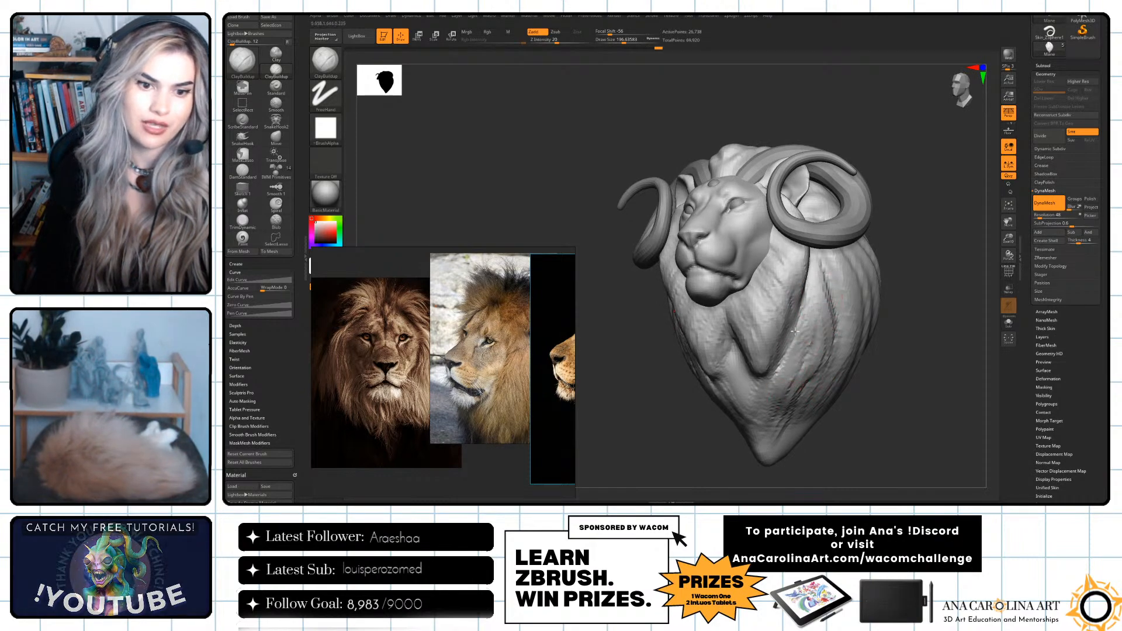
pyautogui.moveTo(789, 334); pyautogui.dragTo(763, 383)
pyautogui.moveTo(809, 438); pyautogui.dragTo(845, 446)
pyautogui.moveTo(744, 356); pyautogui.dragTo(747, 440)
pyautogui.moveTo(842, 459)
pyautogui.keyDown('alt'); pyautogui.mouseDown()
pyautogui.moveTo(846, 368)
pyautogui.moveTo(852, 405)
pyautogui.mouseUp(); pyautogui.keyUp('alt')
# Add volume to the mane locks around the jaw and chest with ClayBuildup at a draw size of about 192.
pyautogui.press('s')
pyautogui.moveTo(684, 285)
pyautogui.mouseDown()
pyautogui.moveTo(694, 286)
pyautogui.moveTo(656, 357)
pyautogui.moveTo(636, 307)
pyautogui.mouseUp()
pyautogui.moveTo(835, 352); pyautogui.dragTo(835, 343)
pyautogui.moveTo(822, 358)
pyautogui.keyDown('alt'); pyautogui.mouseDown()
pyautogui.moveTo(859, 383)
pyautogui.moveTo(802, 347)
pyautogui.mouseUp(); pyautogui.keyUp('alt')
pyautogui.press('space')
pyautogui.moveTo(810, 344); pyautogui.dragTo(800, 344)
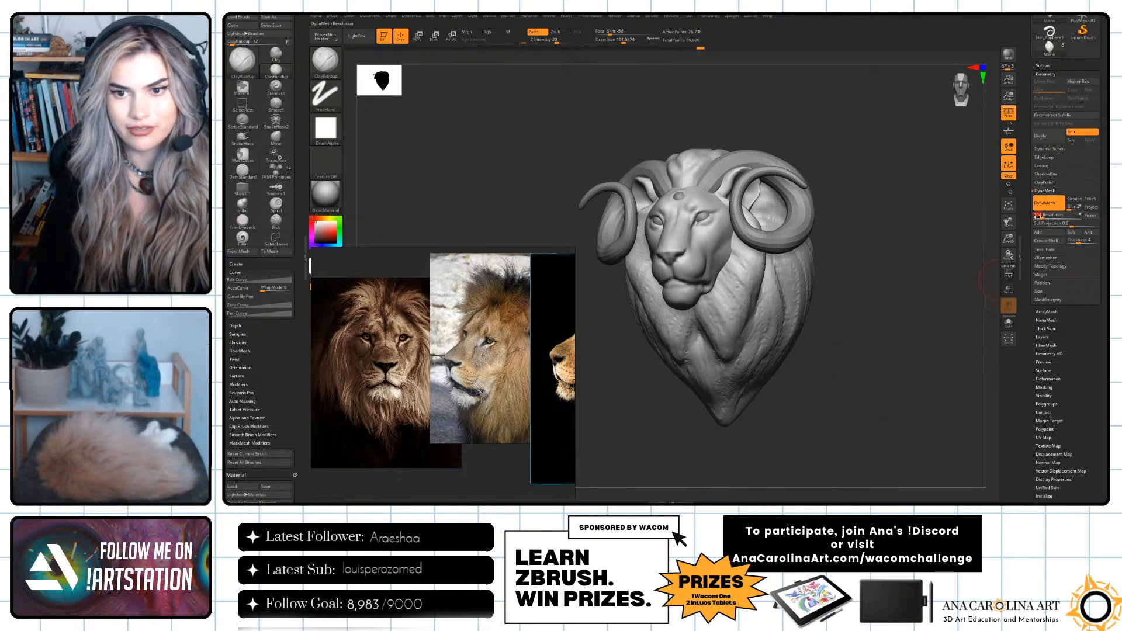
# Remesh the mane with DynaMesh at resolution 104 and build up its locks with ClayBuildup at a draw size of about 145.
pyautogui.keyDown('ctrl'); pyautogui.moveTo(955, 305); pyautogui.dragTo(929, 321); pyautogui.keyUp('ctrl')
pyautogui.moveTo(869, 339); pyautogui.dragTo(837, 338)
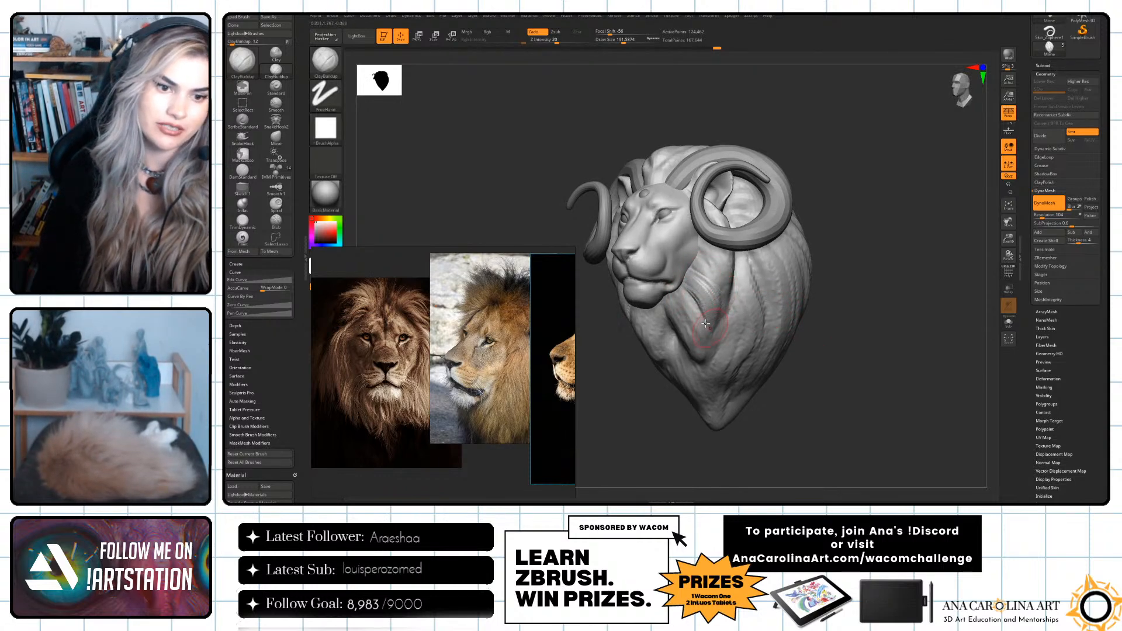
pyautogui.press('space')
pyautogui.moveTo(726, 285); pyautogui.dragTo(715, 284)
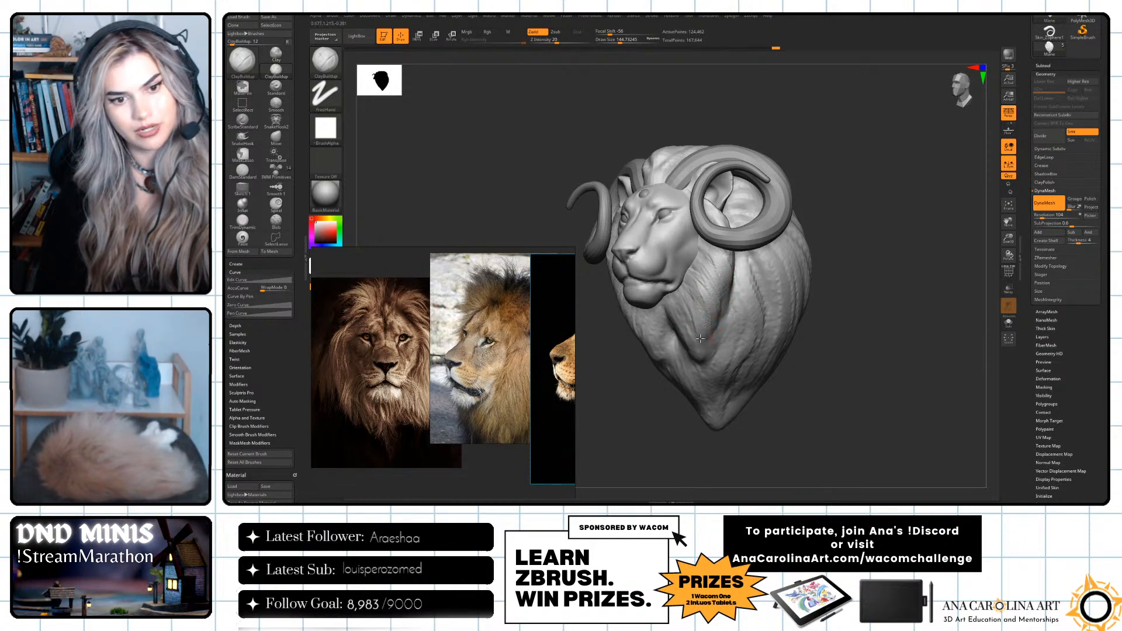
pyautogui.moveTo(856, 390); pyautogui.dragTo(819, 208)
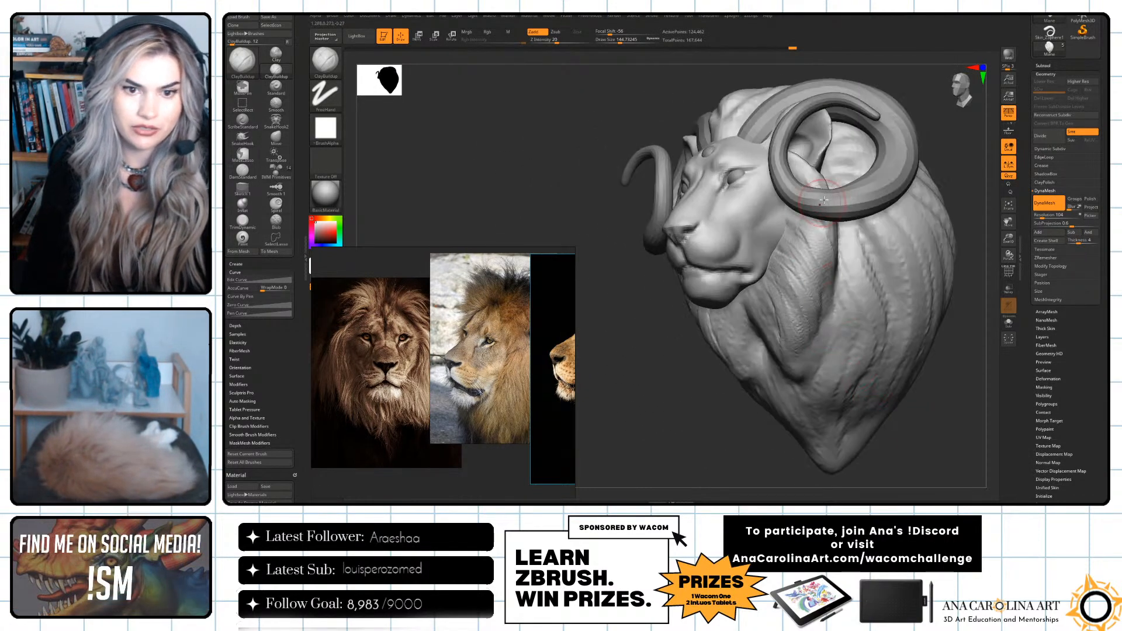
# Carve creases between the mane locks beneath the horn and beside the cheek with DamStandard.
pyautogui.moveTo(863, 455)
pyautogui.mouseDown()
pyautogui.moveTo(870, 443)
pyautogui.moveTo(930, 445)
pyautogui.moveTo(871, 406)
pyautogui.mouseUp()
pyautogui.press('b')
pyautogui.press('d')
pyautogui.press('s')
pyautogui.press('s')
pyautogui.press('s')
pyautogui.moveTo(771, 224); pyautogui.dragTo(792, 221)
pyautogui.press('space')
pyautogui.click(771, 209)
# Deepen the grooves along the chest locks with DamStandard at a draw size of about 228.
pyautogui.press('space')
pyautogui.click(801, 288)
pyautogui.moveTo(780, 234); pyautogui.dragTo(813, 251)
pyautogui.press('space')
pyautogui.click(792, 271)
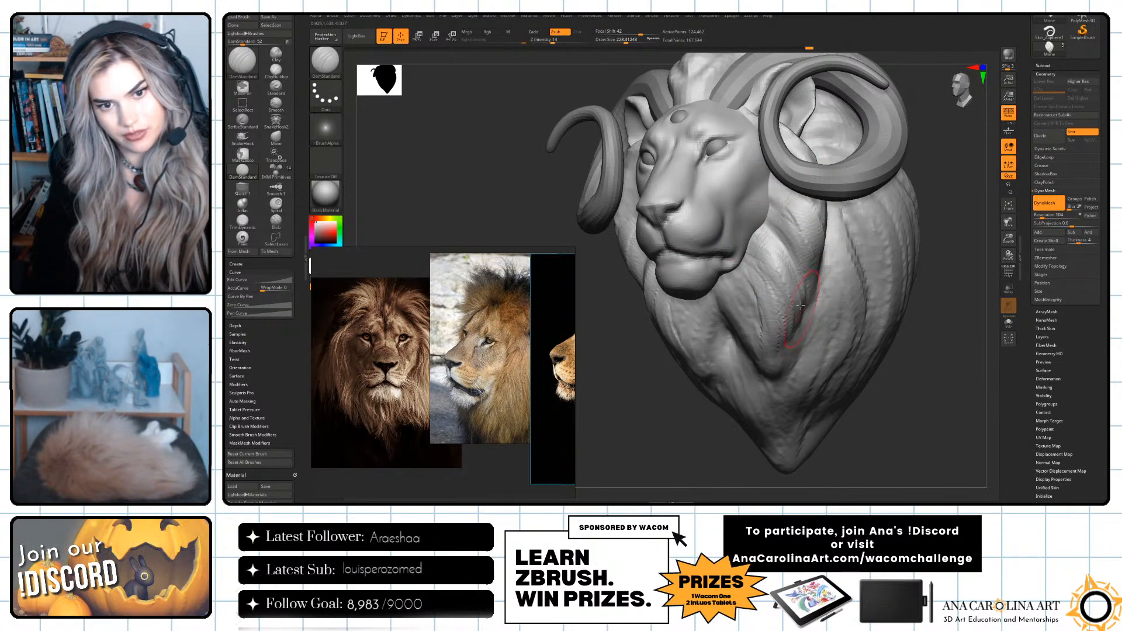
pyautogui.moveTo(792, 375); pyautogui.dragTo(819, 371, button='right')
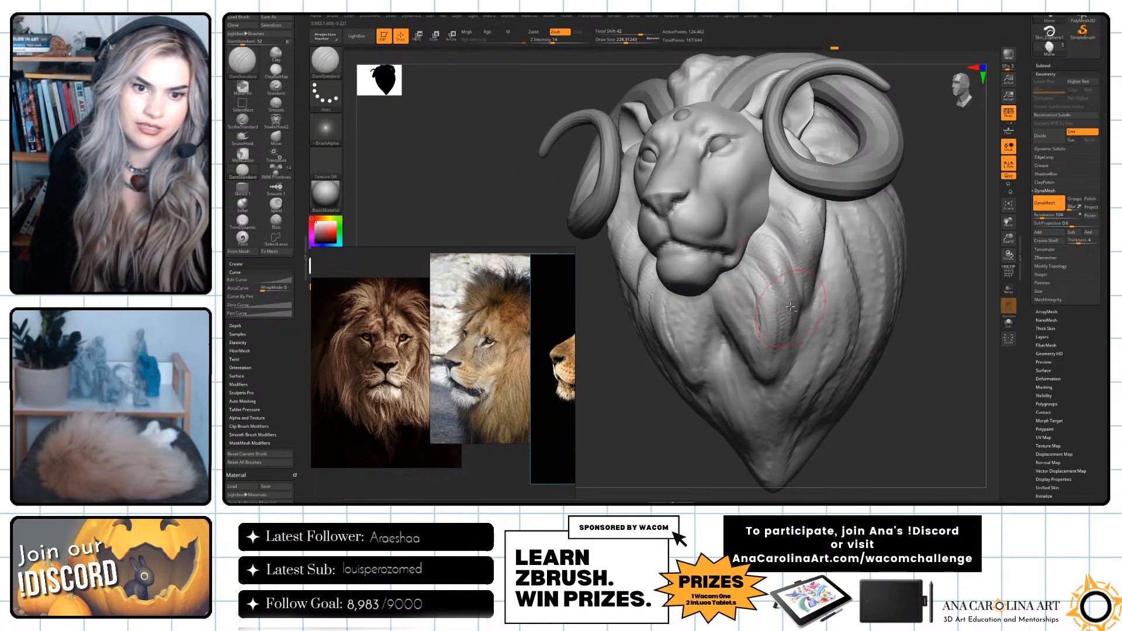
# Refine the lock grooves behind the jaw and down the chest from the side and from below with DamStandard.
pyautogui.moveTo(835, 395); pyautogui.dragTo(807, 261, button='right')
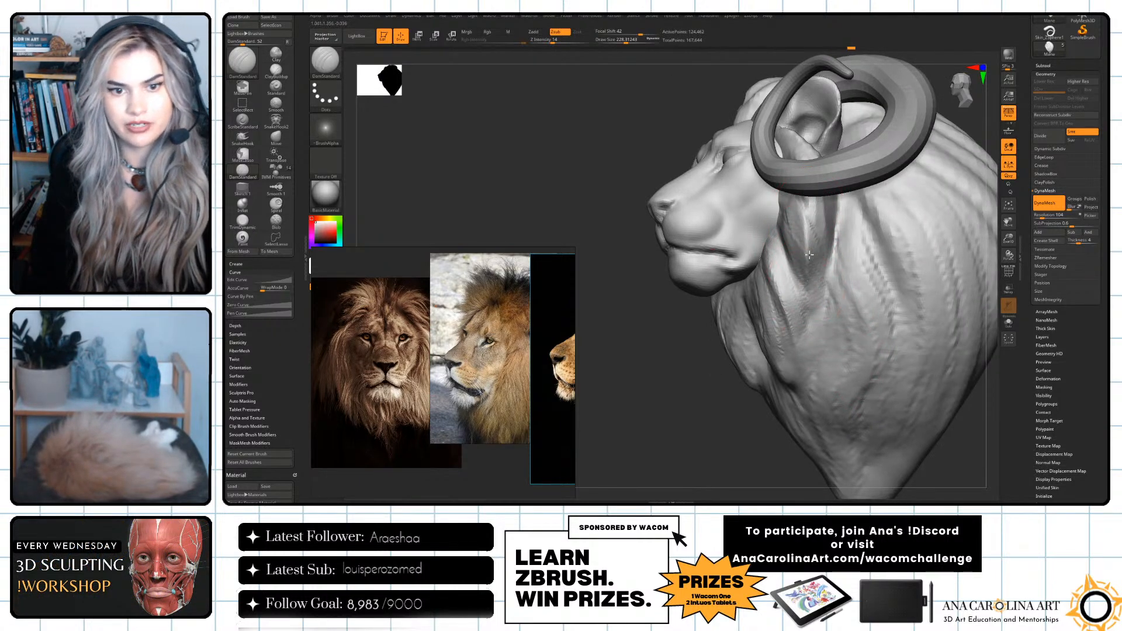
pyautogui.moveTo(765, 273); pyautogui.dragTo(821, 245, button='right')
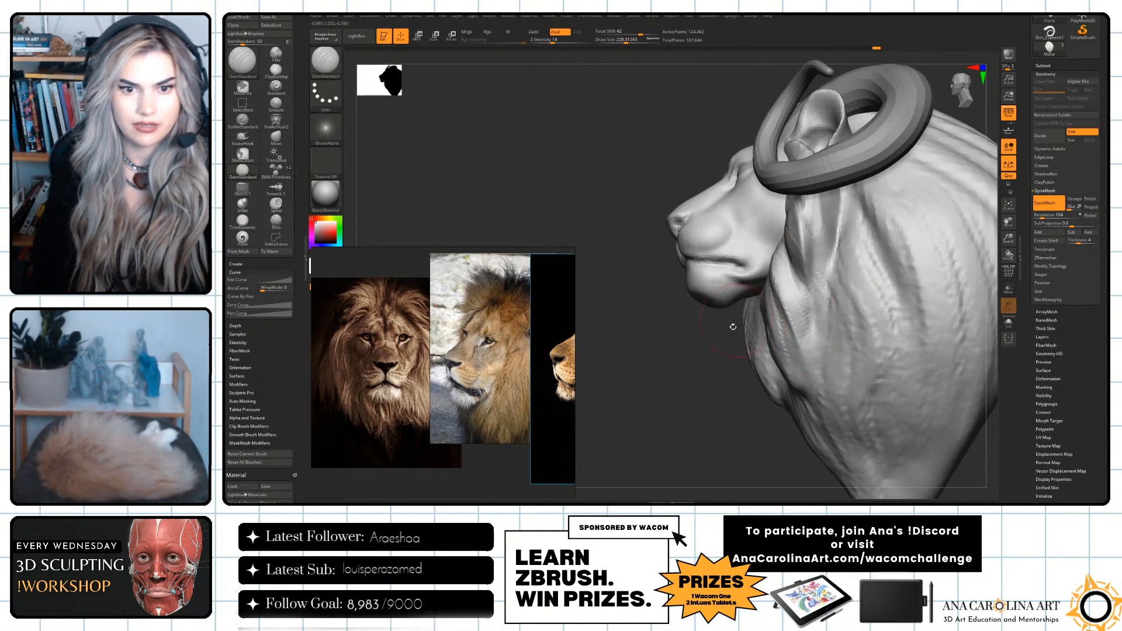
pyautogui.moveTo(747, 300); pyautogui.dragTo(818, 284, button='right')
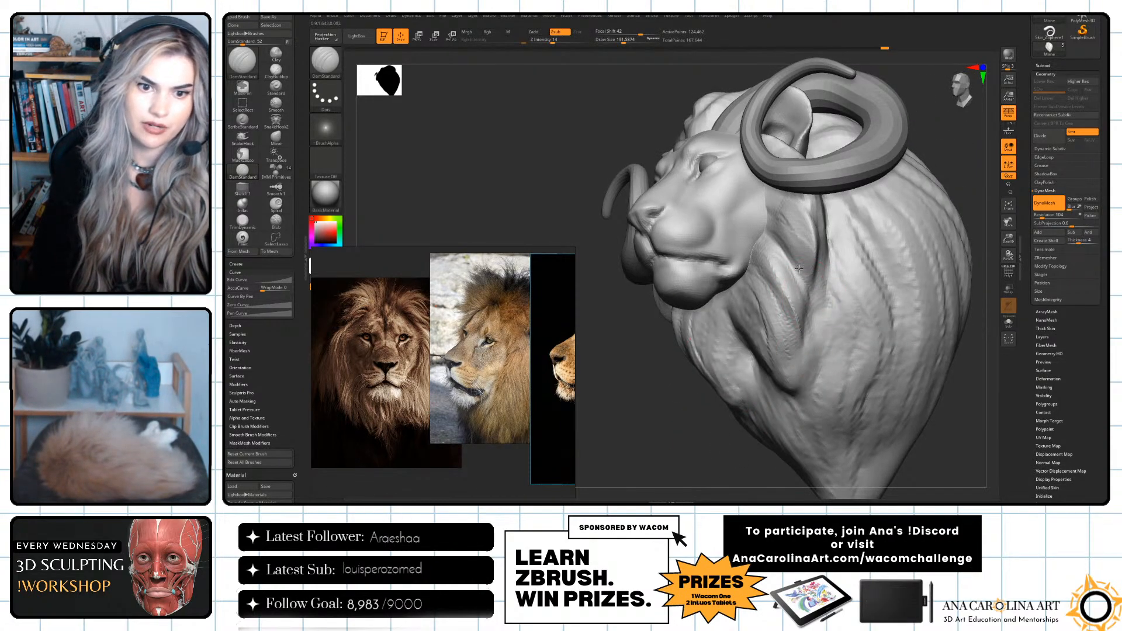
pyautogui.moveTo(777, 301); pyautogui.dragTo(776, 467, button='right')
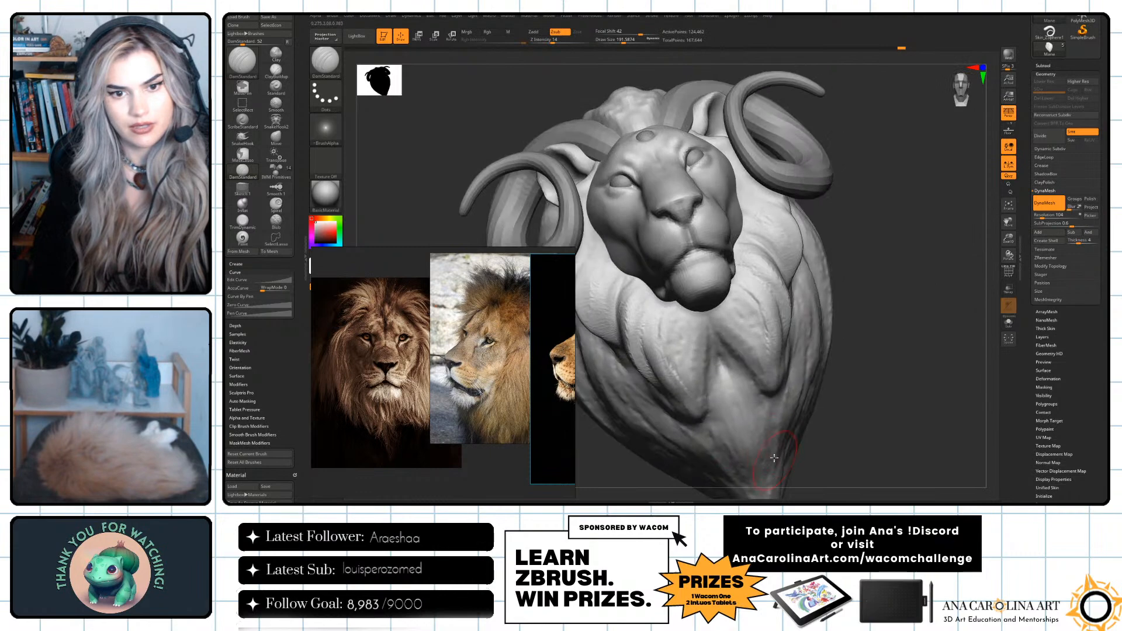
# Adjust and smooth the mane locks below the chin with the Move and Smooth brushes at a draw size of about 192.
pyautogui.press('b')
pyautogui.press('m')
pyautogui.press('v')
pyautogui.press('space')
pyautogui.moveTo(796, 242)
pyautogui.mouseDown()
pyautogui.moveTo(791, 268)
pyautogui.moveTo(768, 256)
pyautogui.mouseUp()
pyautogui.press('space')
pyautogui.moveTo(763, 256); pyautogui.dragTo(771, 312)
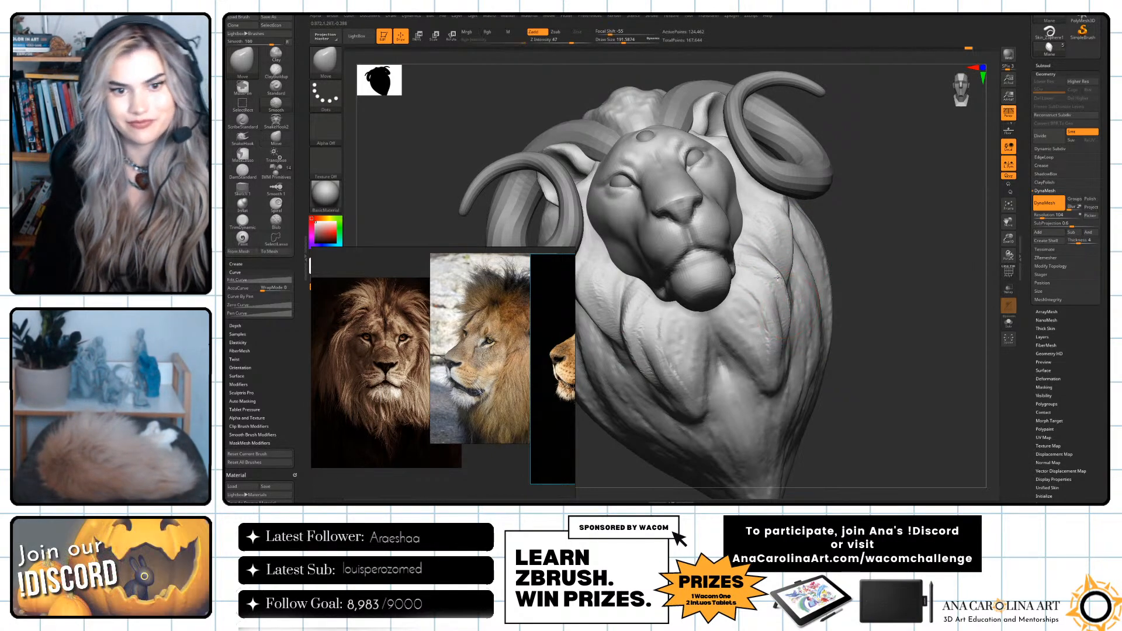
pyautogui.moveTo(942, 337); pyautogui.dragTo(971, 345)
pyautogui.moveTo(842, 386)
pyautogui.keyDown('alt'); pyautogui.mouseDown()
pyautogui.moveTo(834, 339)
pyautogui.moveTo(854, 328)
pyautogui.moveTo(851, 373)
pyautogui.mouseUp(); pyautogui.keyUp('alt')
# Sharpen the grooves between the front mane locks with DamStandard at a Z Intensity of 28.
pyautogui.press('b')
pyautogui.press('d')
pyautogui.press('s')
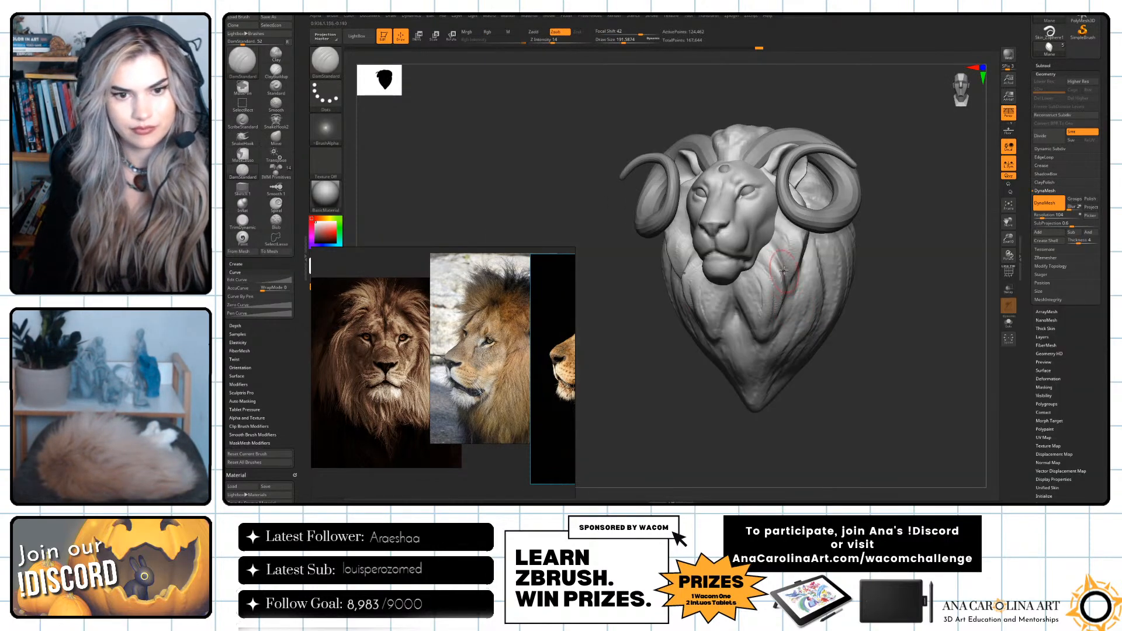
pyautogui.press('space')
pyautogui.moveTo(786, 243)
pyautogui.mouseDown()
pyautogui.moveTo(798, 291)
pyautogui.moveTo(787, 277)
pyautogui.moveTo(779, 320)
pyautogui.mouseUp()
pyautogui.hotkey('ctrl', 'z')
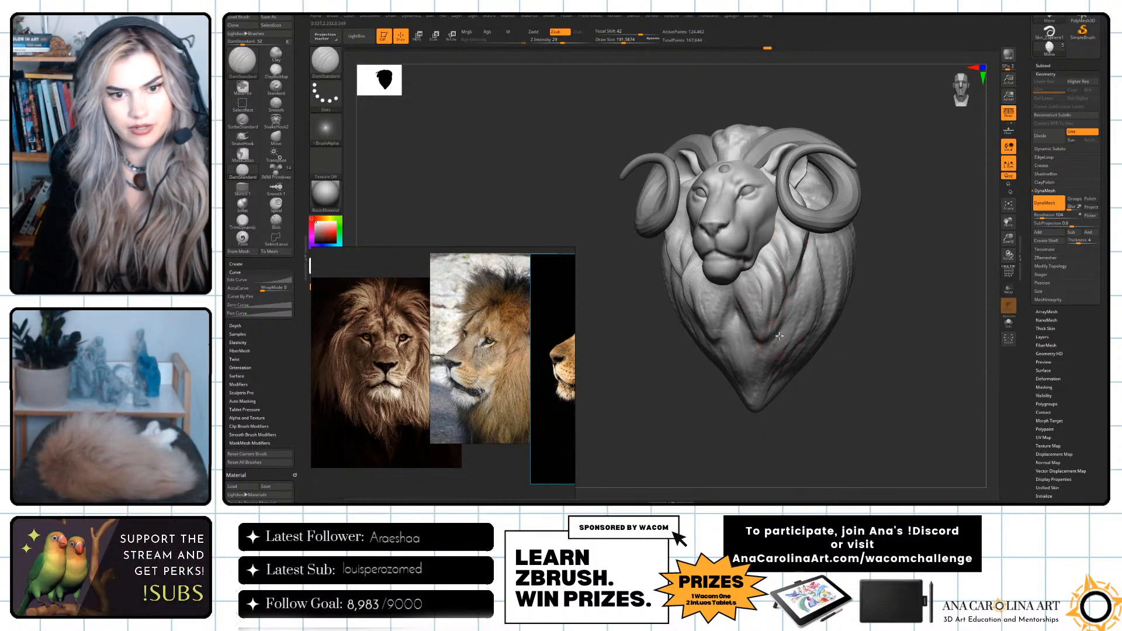
pyautogui.keyDown('shift'); pyautogui.moveTo(780, 341); pyautogui.dragTo(803, 319, button='right'); pyautogui.keyUp('shift')
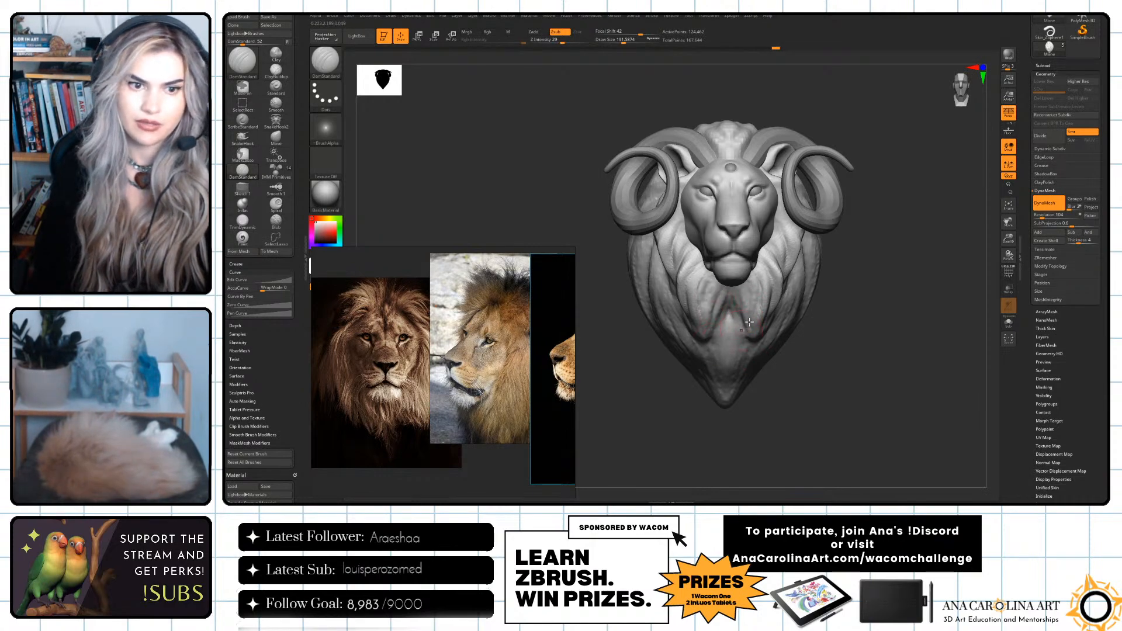
# Smooth the front of the mane and open its ClayPolish settings.
pyautogui.press('shift')
pyautogui.moveTo(728, 414)
pyautogui.mouseDown()
pyautogui.moveTo(877, 433)
pyautogui.moveTo(987, 253)
pyautogui.moveTo(972, 252)
pyautogui.moveTo(982, 293)
pyautogui.moveTo(943, 287)
pyautogui.moveTo(956, 288)
pyautogui.mouseUp()
pyautogui.click(1045, 182)
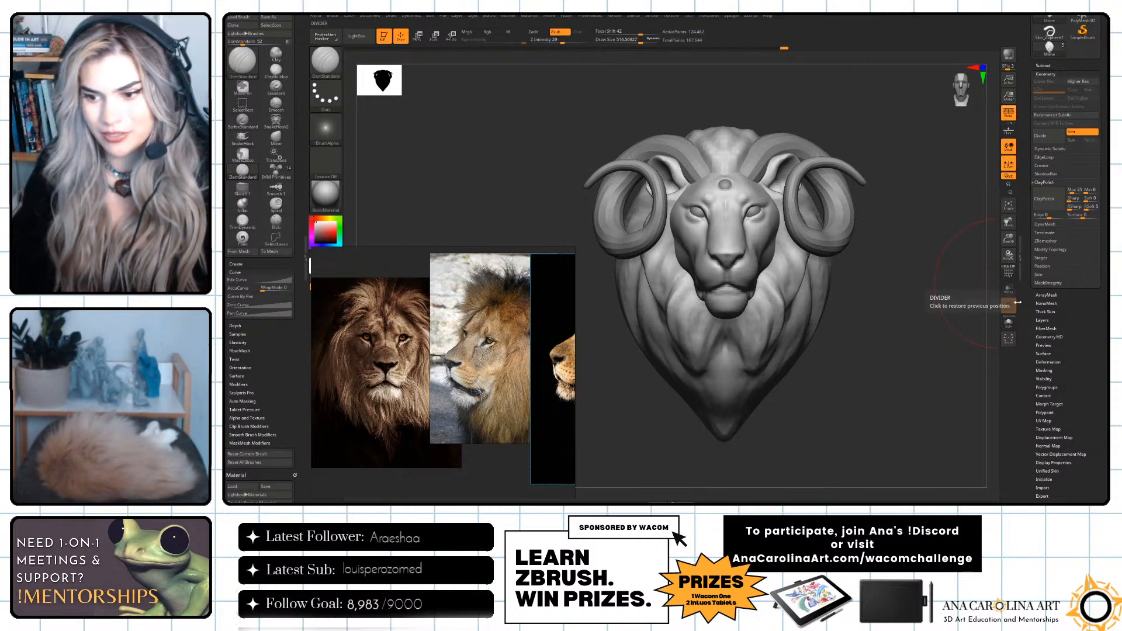
# Define the mane locks beside the jaw and on the chest with DamStandard, reducing the draw size to about 128.
pyautogui.moveTo(970, 325)
pyautogui.mouseDown()
pyautogui.moveTo(934, 386)
pyautogui.moveTo(922, 383)
pyautogui.moveTo(934, 346)
pyautogui.moveTo(866, 325)
pyautogui.mouseUp()
pyautogui.press('space')
pyautogui.click(767, 284)
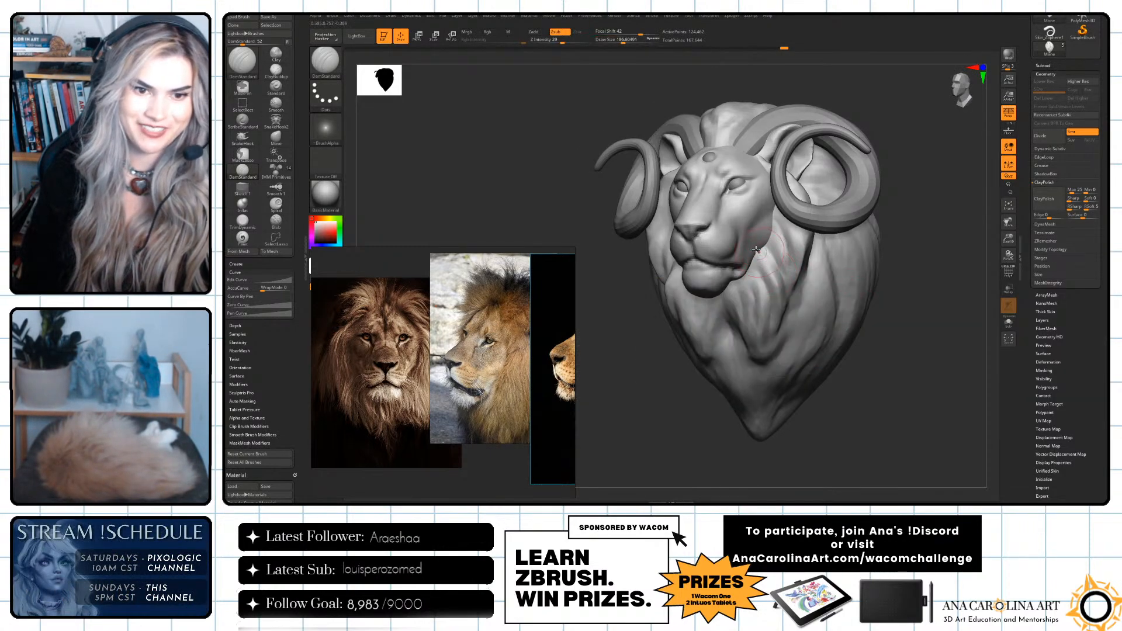
pyautogui.press('[')
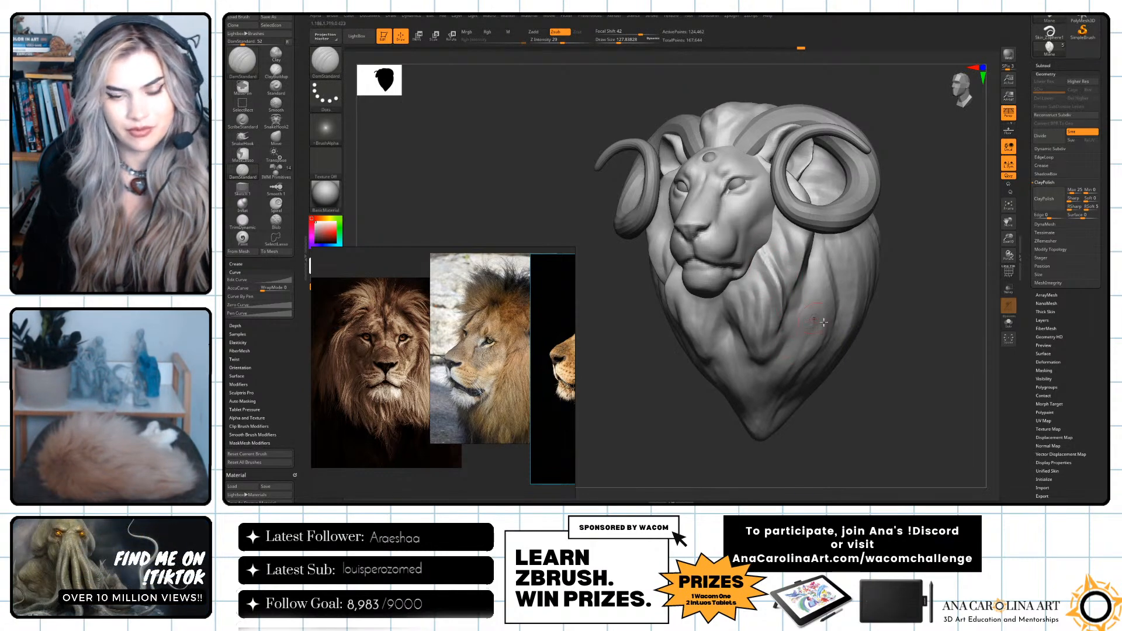
pyautogui.hotkey('ctrl', 'z')
pyautogui.moveTo(892, 313); pyautogui.dragTo(917, 311)
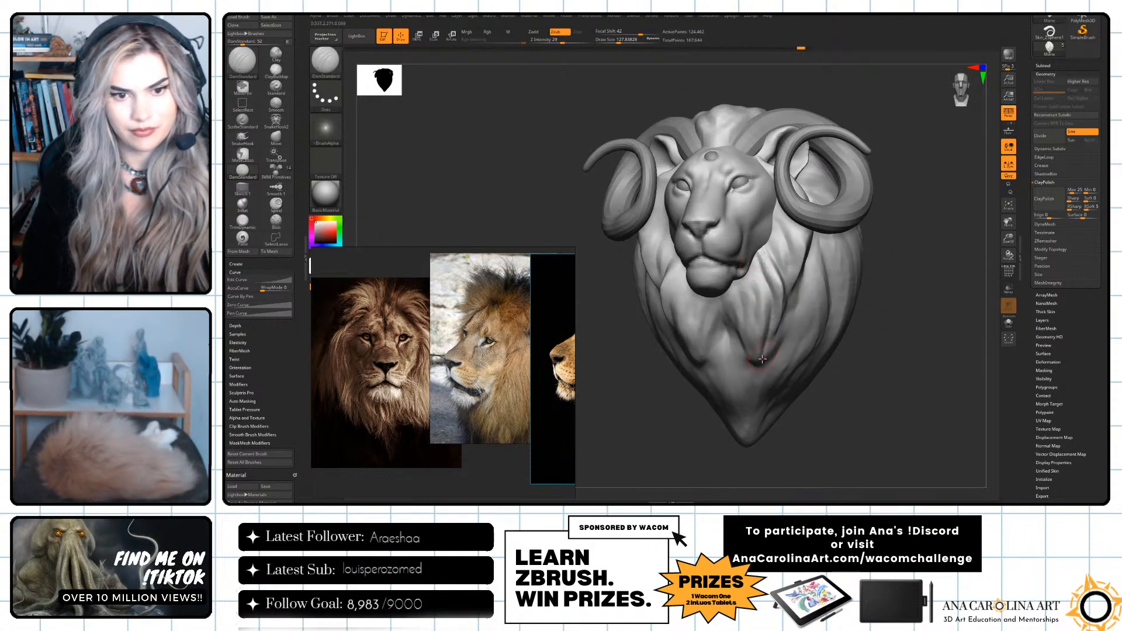
# Try to cut further grooves between the chest and cheek mane locks with DamStandard.
pyautogui.moveTo(769, 315); pyautogui.dragTo(765, 340)
pyautogui.moveTo(831, 381)
pyautogui.mouseDown()
pyautogui.moveTo(861, 377)
pyautogui.moveTo(822, 383)
pyautogui.mouseUp()
pyautogui.hotkey('ctrl', 'z')
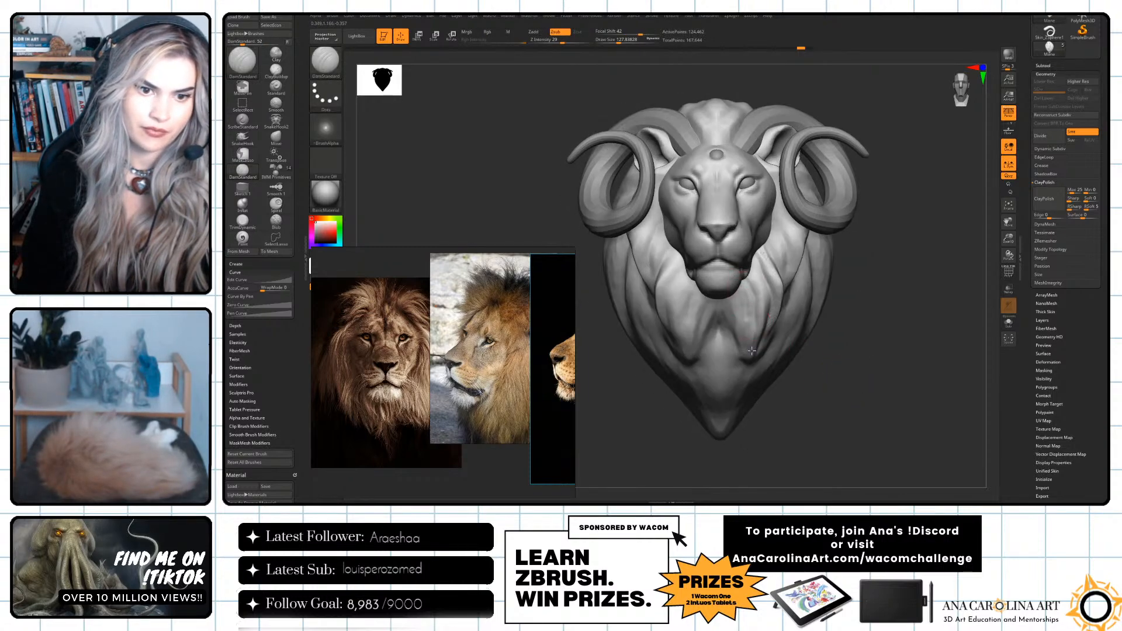
pyautogui.moveTo(751, 356); pyautogui.dragTo(725, 307)
pyautogui.moveTo(844, 381); pyautogui.dragTo(818, 380)
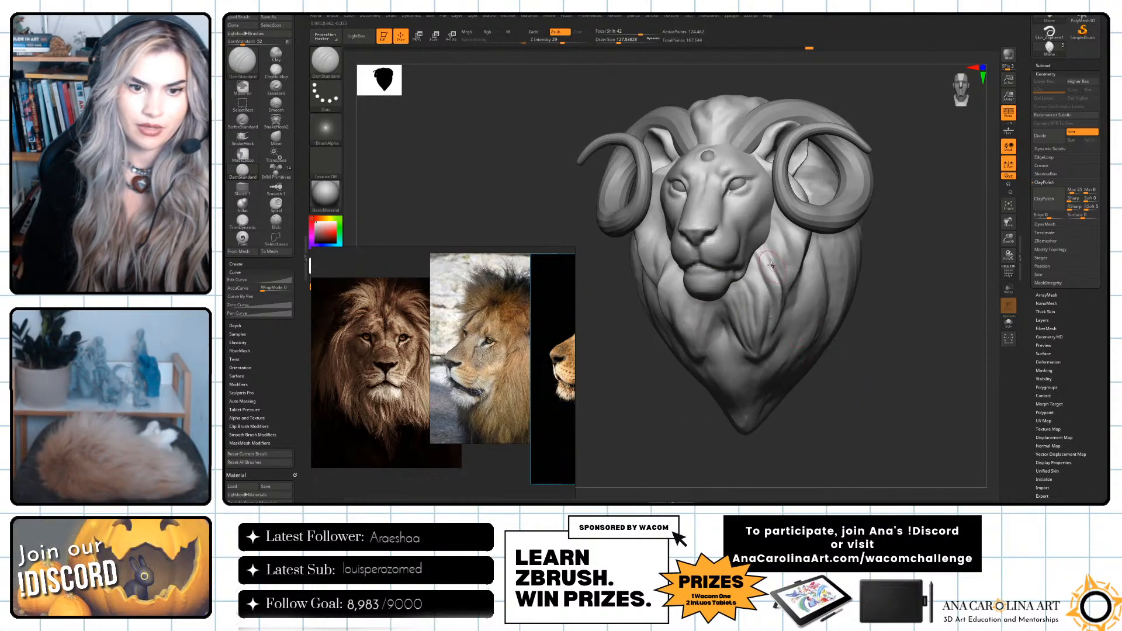
pyautogui.hotkey('ctrl', 'z')
pyautogui.hotkey('ctrl', 'z')
pyautogui.hotkey('ctrl', 'z')
pyautogui.hotkey('ctrl', 'z')
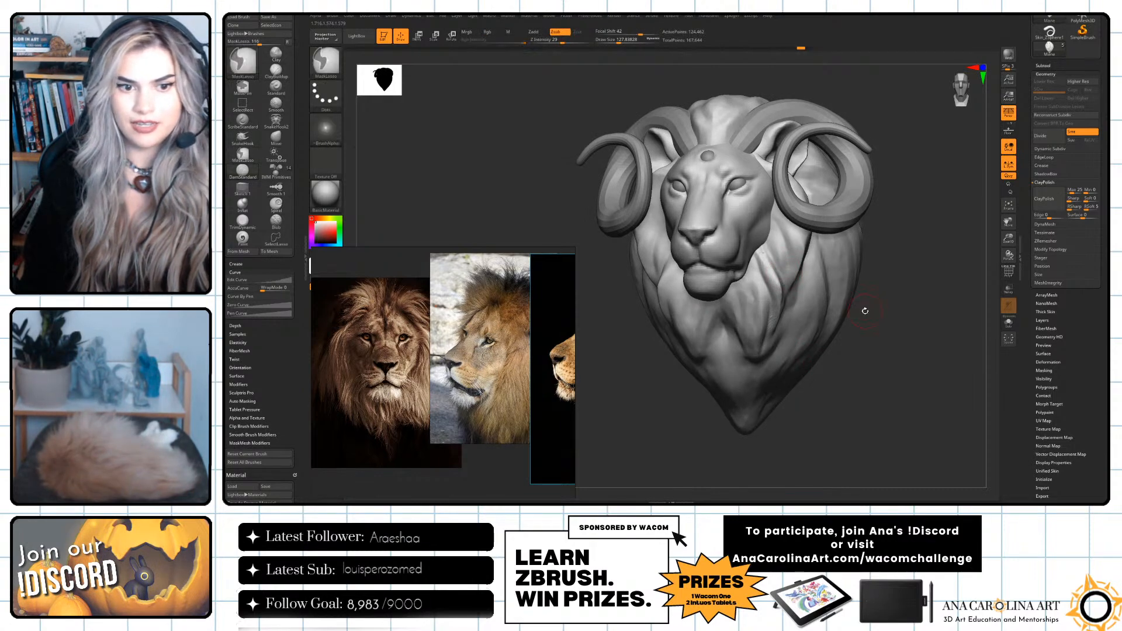
# Build up the mane locks beside the jaw and cheeks with ClayBuildup at a draw size of about 116.
pyautogui.moveTo(882, 352); pyautogui.dragTo(877, 343)
pyautogui.press('b')
pyautogui.press('c')
pyautogui.press('b')
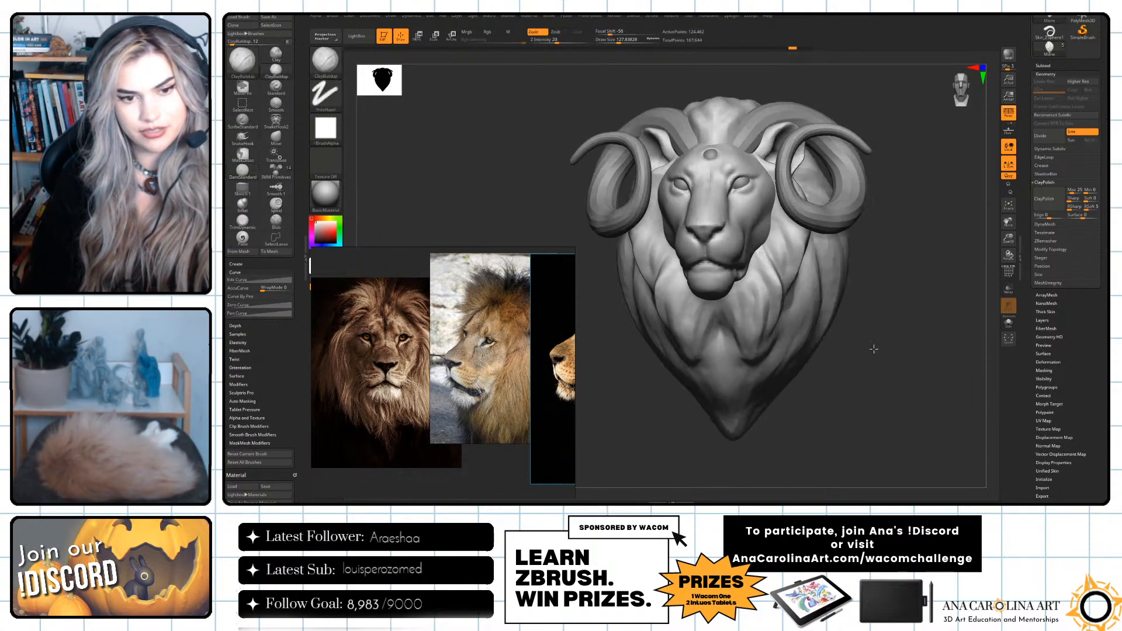
pyautogui.press('space')
pyautogui.hotkey('ctrl', 'z')
pyautogui.press('space')
pyautogui.moveTo(859, 318); pyautogui.dragTo(842, 316)
pyautogui.press('space')
pyautogui.press('space')
pyautogui.moveTo(788, 269); pyautogui.dragTo(781, 269)
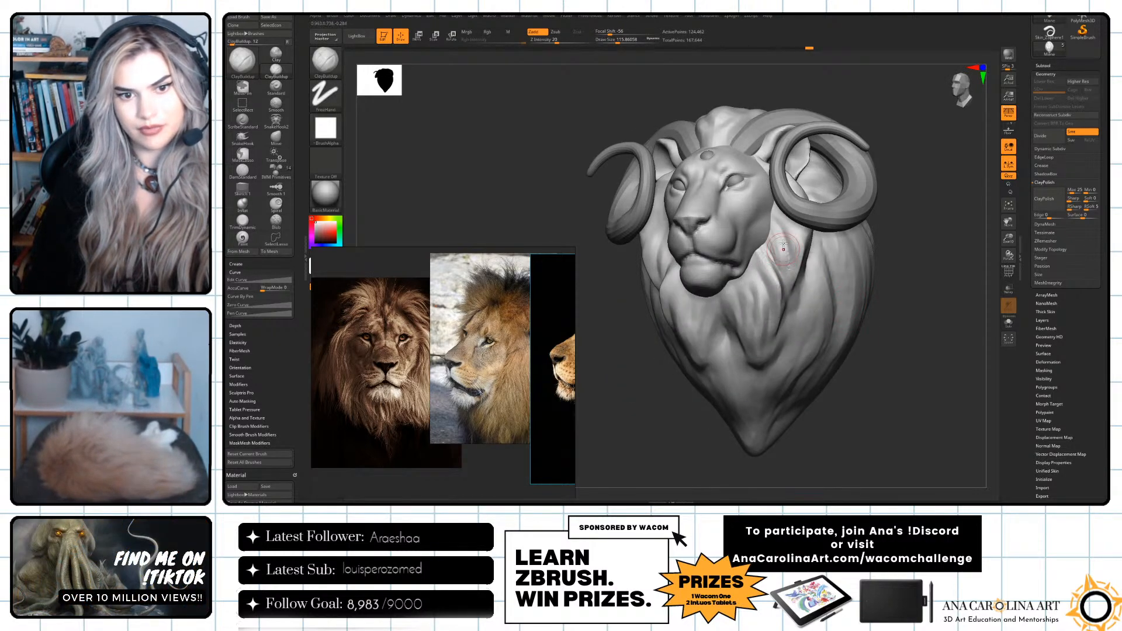
pyautogui.moveTo(902, 265)
pyautogui.mouseDown()
pyautogui.moveTo(890, 293)
pyautogui.moveTo(685, 282)
pyautogui.mouseUp()
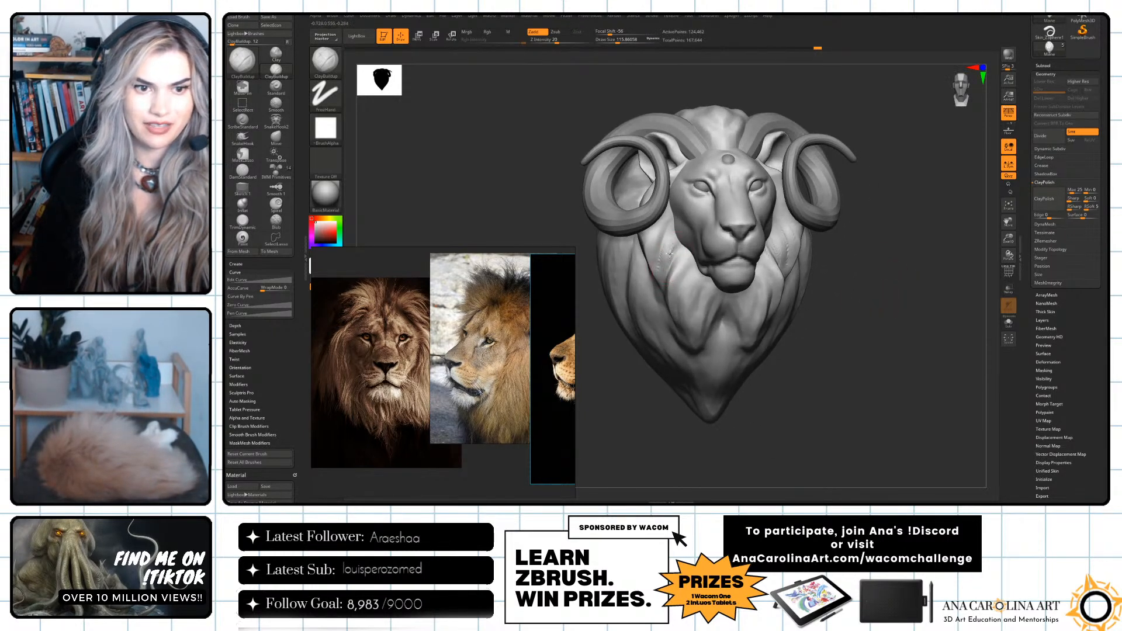
pyautogui.moveTo(660, 219); pyautogui.dragTo(684, 301)
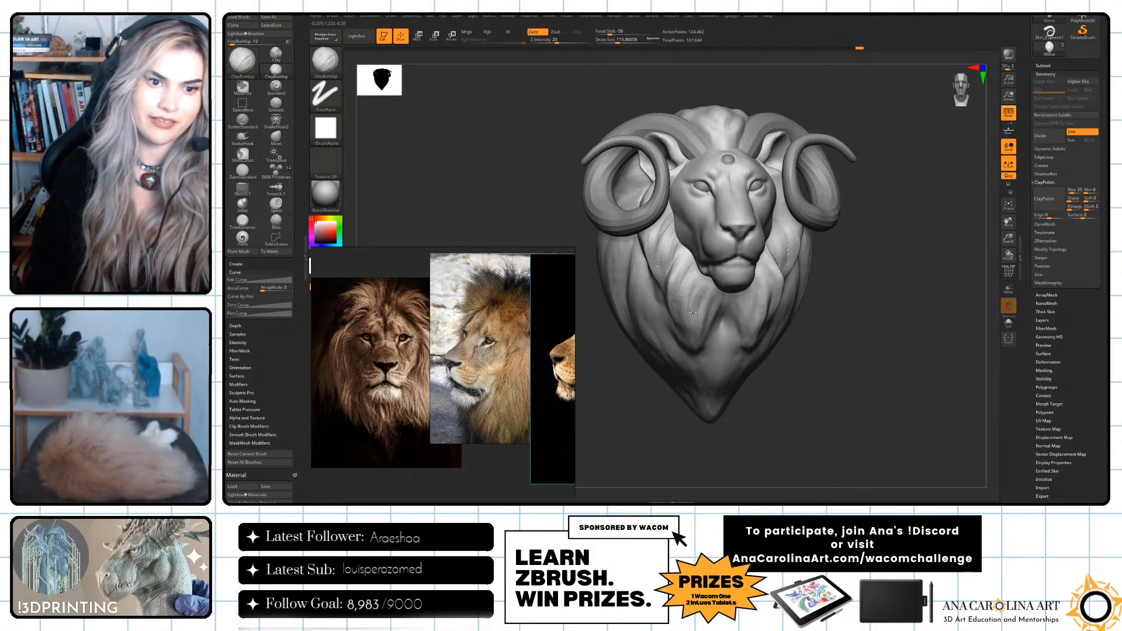
pyautogui.moveTo(777, 381); pyautogui.dragTo(869, 407)
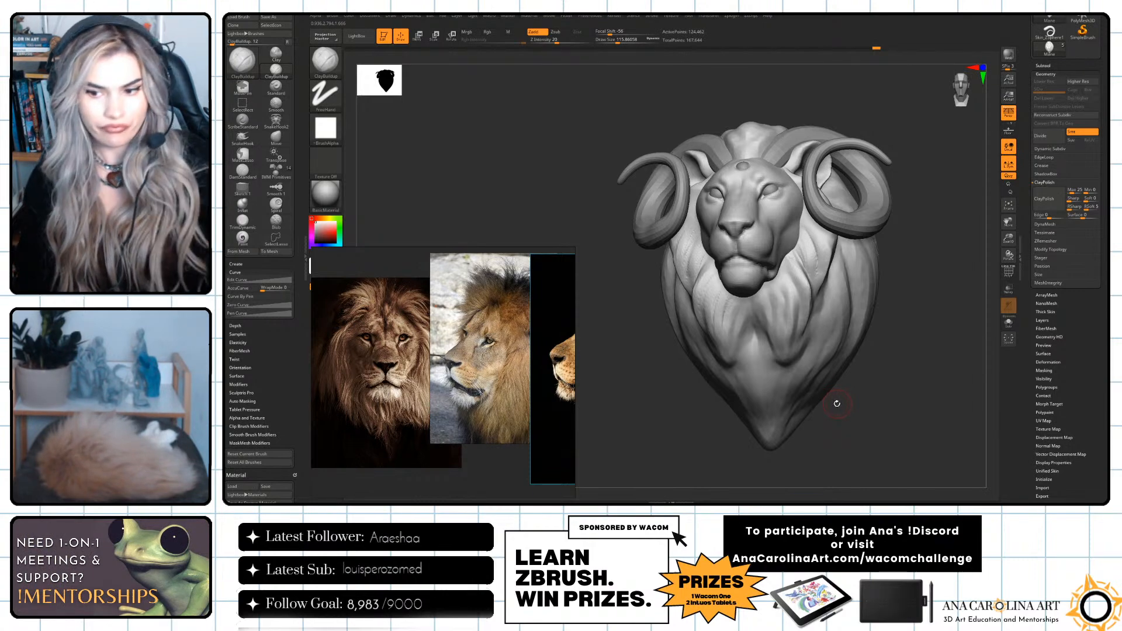
# Make the lion's head the active subtool and isolate it with Solo mode.
pyautogui.moveTo(888, 413)
pyautogui.mouseDown()
pyautogui.moveTo(868, 405)
pyautogui.moveTo(845, 277)
pyautogui.mouseUp()
pyautogui.moveTo(866, 345); pyautogui.dragTo(804, 260)
pyautogui.keyDown('alt'); pyautogui.click(810, 281); pyautogui.keyUp('alt')
pyautogui.moveTo(882, 352)
pyautogui.mouseDown()
pyautogui.moveTo(907, 339)
pyautogui.moveTo(885, 300)
pyautogui.mouseUp()
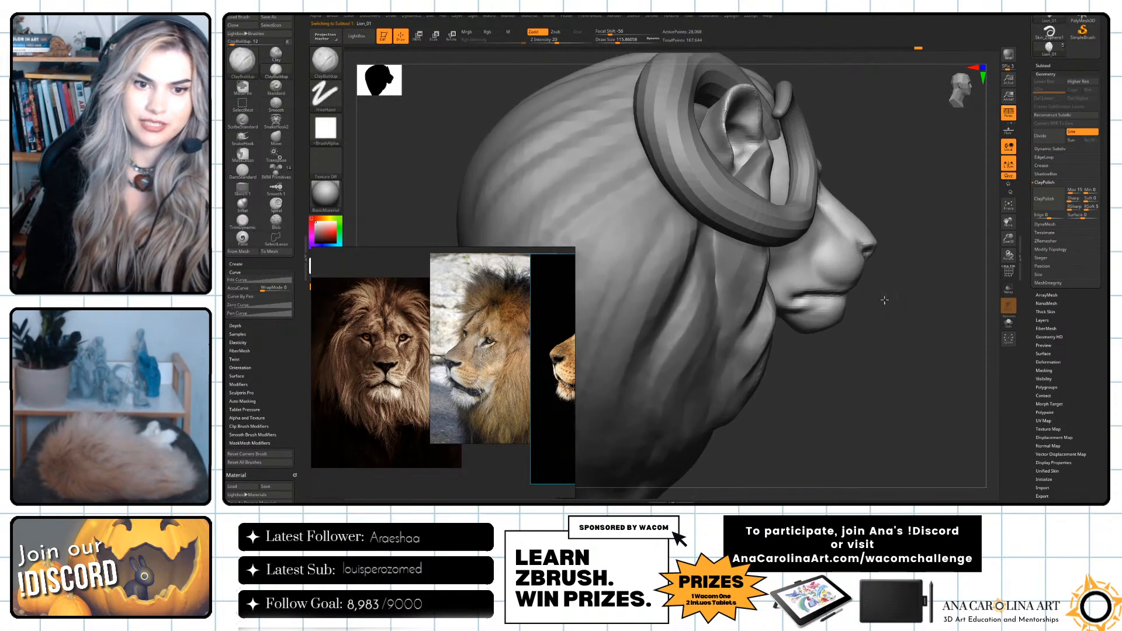
pyautogui.click(1010, 323)
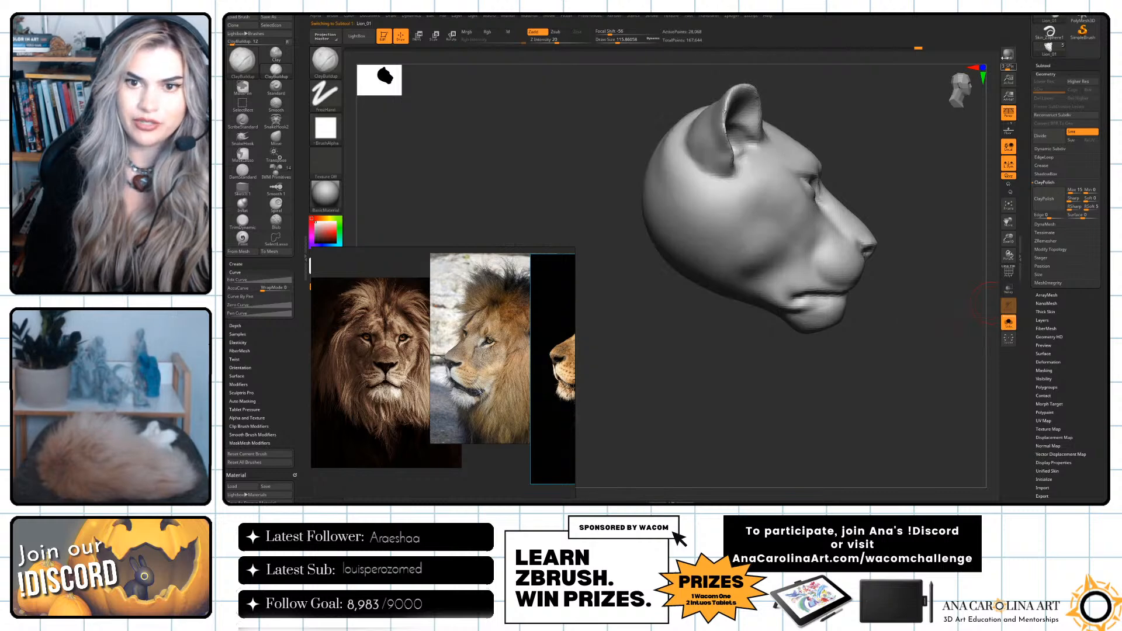
# Examine the isolated head from the front and in profile, focusing on the muzzle, mouth and lower jaw.
pyautogui.moveTo(978, 315); pyautogui.dragTo(941, 321)
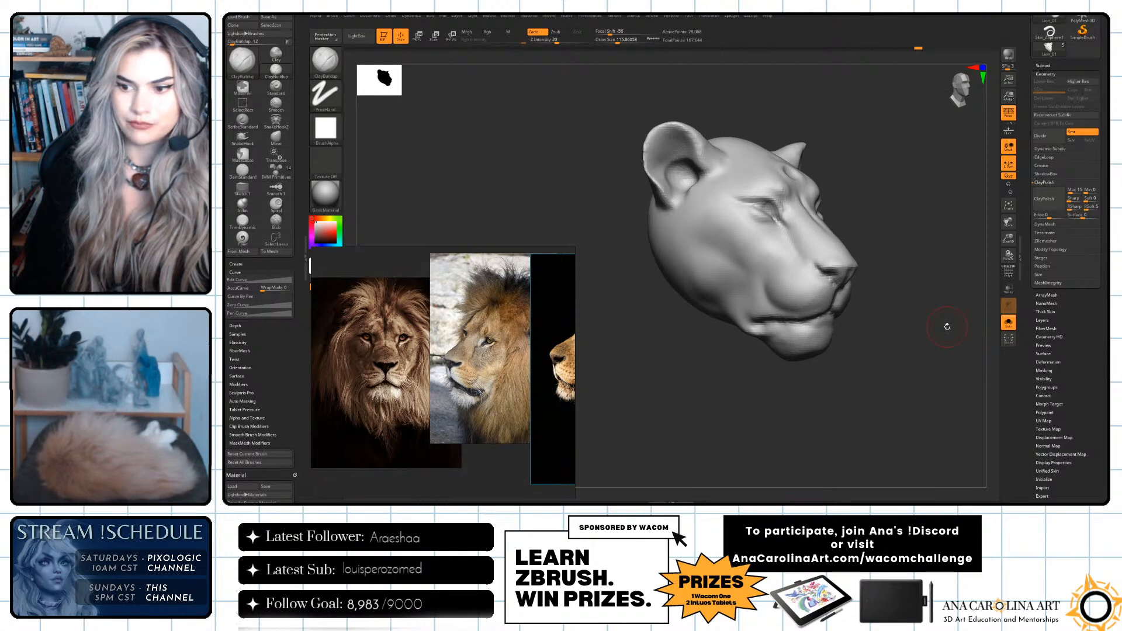
pyautogui.moveTo(944, 328); pyautogui.dragTo(895, 324)
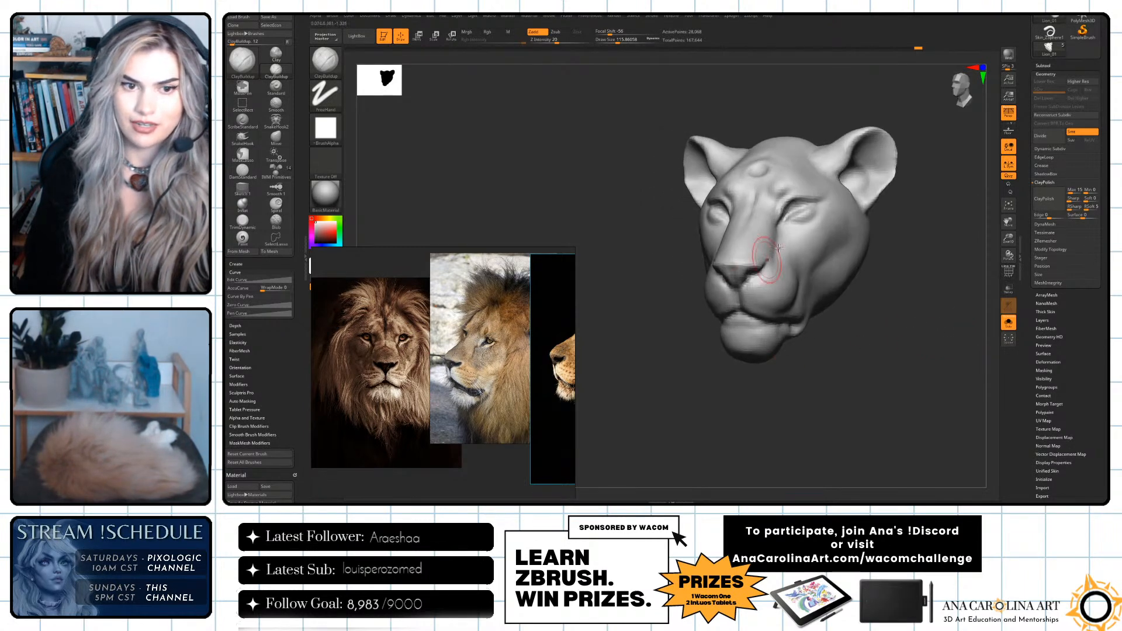
pyautogui.moveTo(804, 384)
pyautogui.mouseDown()
pyautogui.moveTo(875, 363)
pyautogui.moveTo(898, 372)
pyautogui.mouseUp()
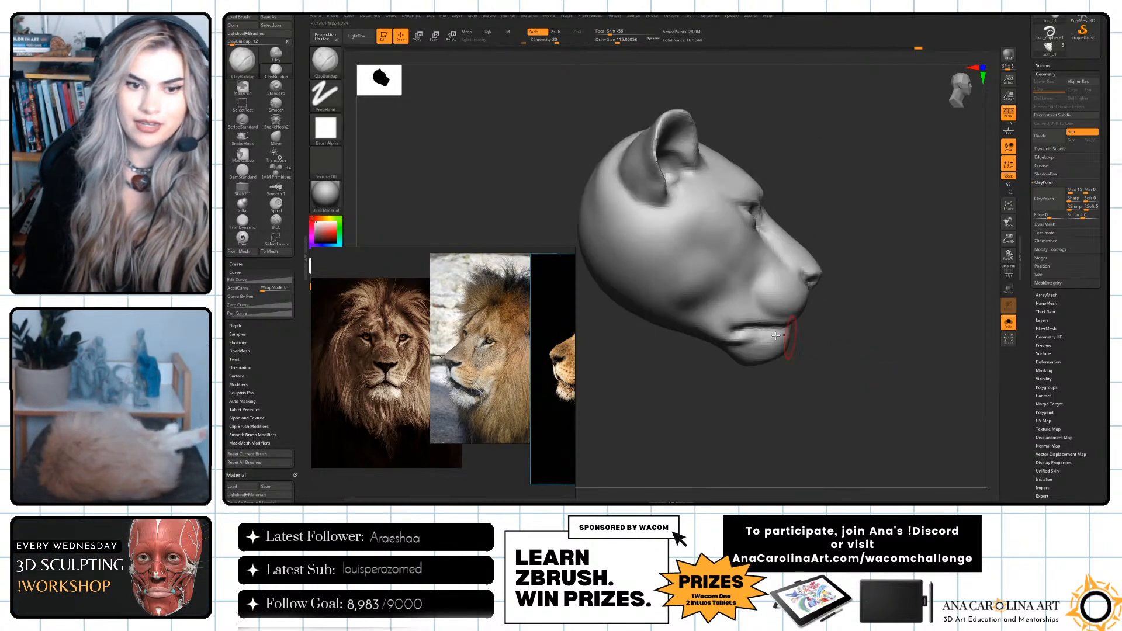
pyautogui.moveTo(818, 327)
pyautogui.keyDown('ctrl'); pyautogui.mouseDown()
pyautogui.moveTo(782, 333)
pyautogui.moveTo(754, 367)
pyautogui.moveTo(868, 339)
pyautogui.mouseUp(); pyautogui.keyUp('ctrl')
pyautogui.moveTo(870, 284)
pyautogui.keyDown('ctrl'); pyautogui.mouseDown()
pyautogui.moveTo(750, 262)
pyautogui.moveTo(870, 314)
pyautogui.mouseUp(); pyautogui.keyUp('ctrl')
pyautogui.hotkey('ctrl', 'z')
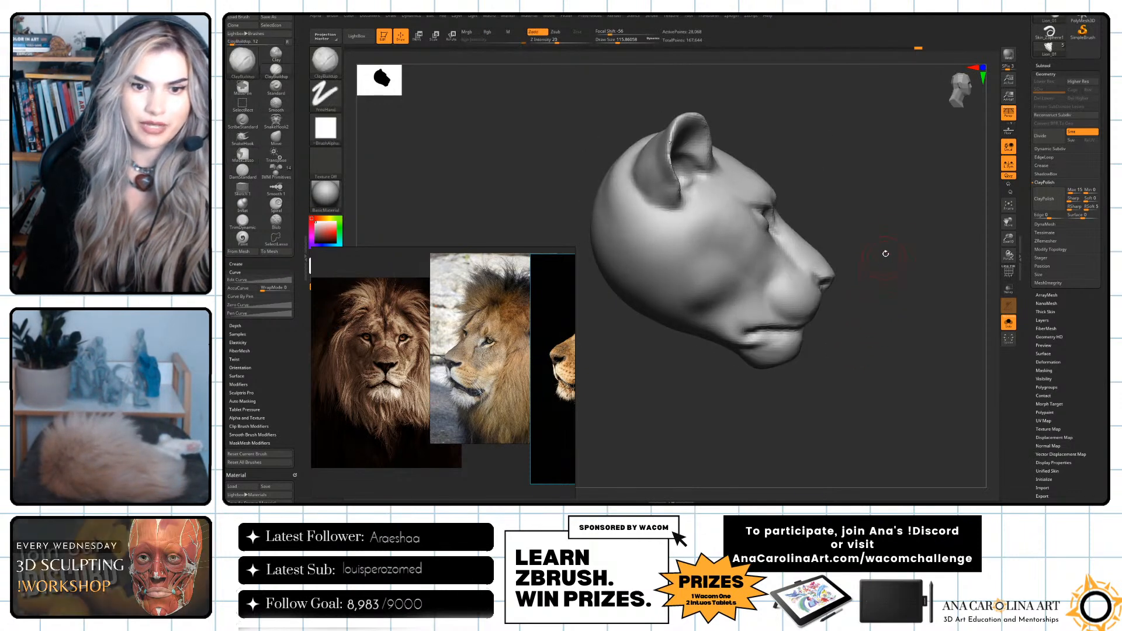
pyautogui.moveTo(882, 241)
pyautogui.keyDown('ctrl'); pyautogui.mouseDown()
pyautogui.moveTo(777, 244)
pyautogui.moveTo(760, 367)
pyautogui.moveTo(833, 258)
pyautogui.mouseUp(); pyautogui.keyUp('ctrl')
pyautogui.hotkey('ctrl', 'z')
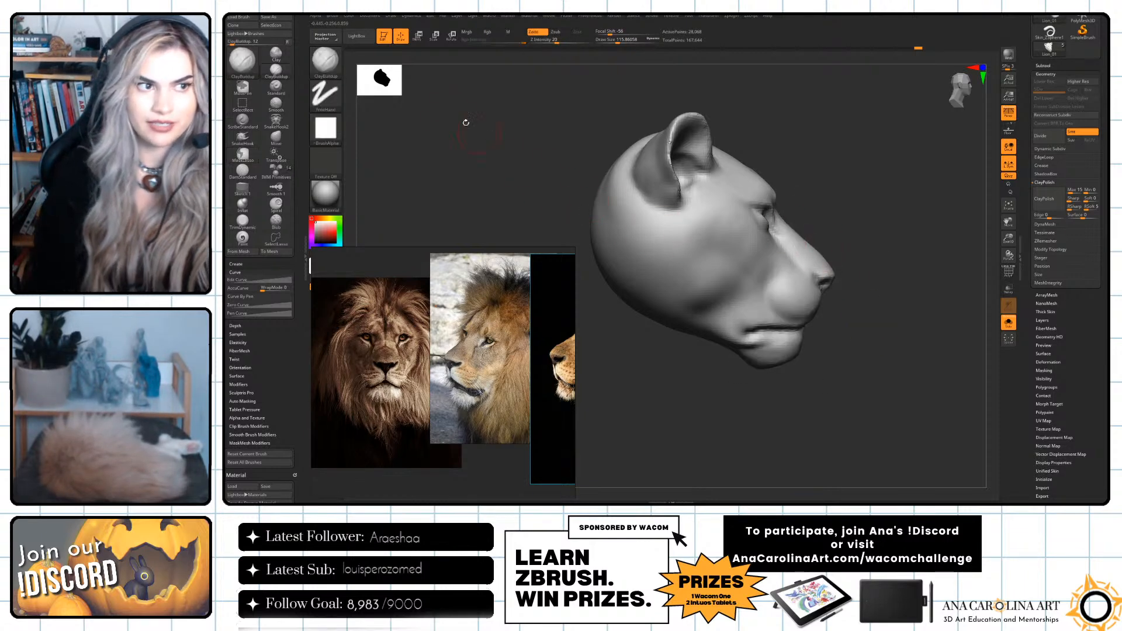
# Look through the masking brushes, keep MaskLasso and lasso a mask over the lower jaw in side view.
pyautogui.press('ctrl')
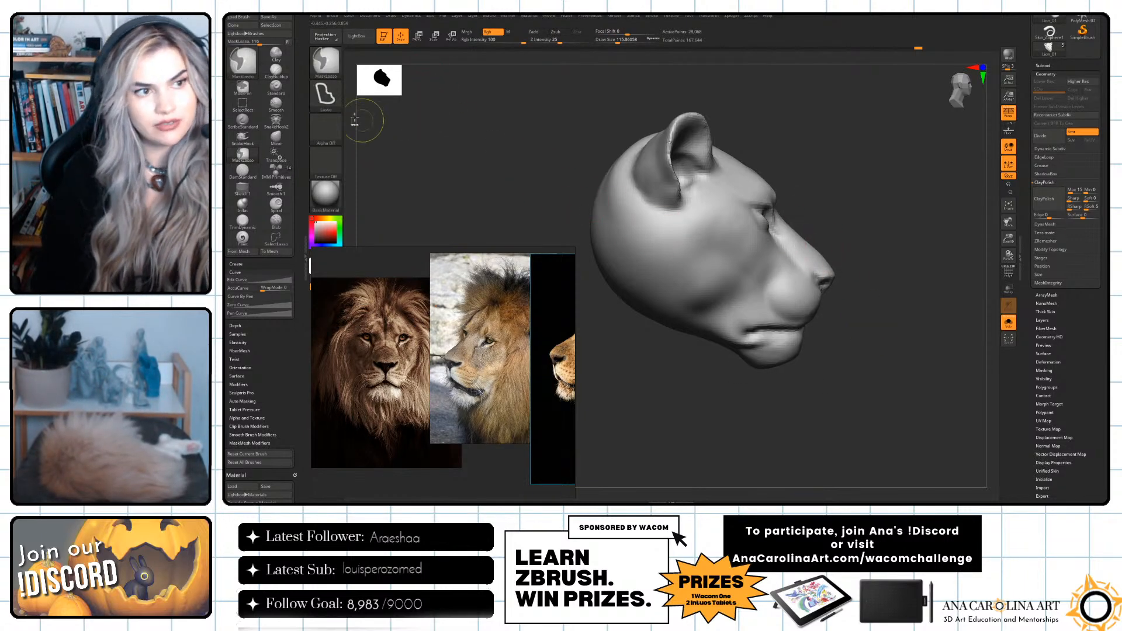
pyautogui.click(331, 71)
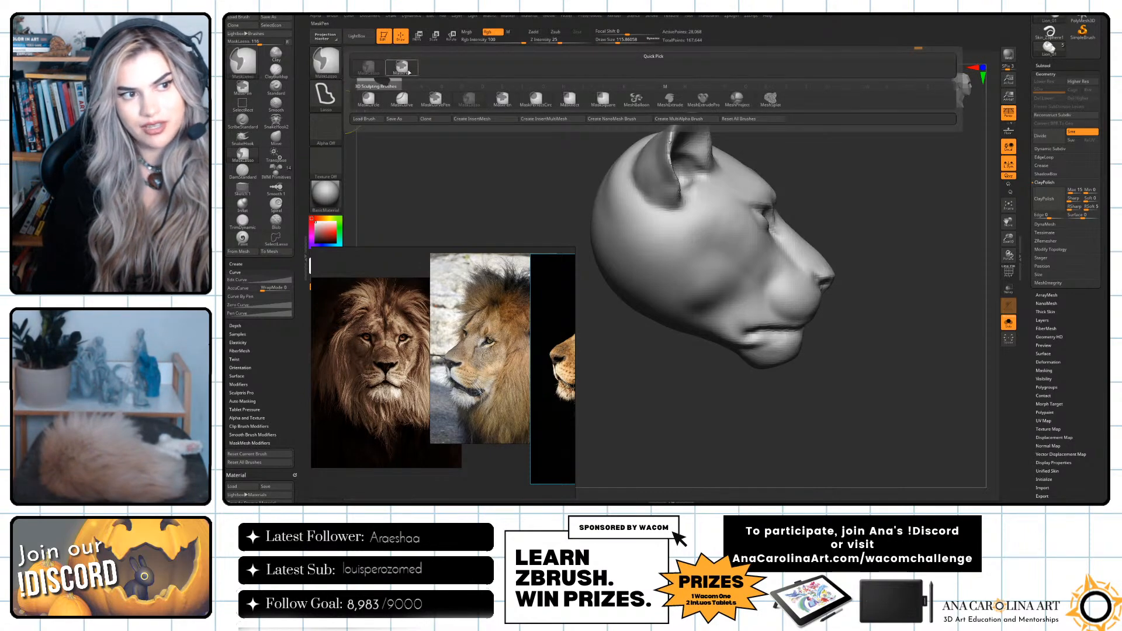
pyautogui.moveTo(402, 81)
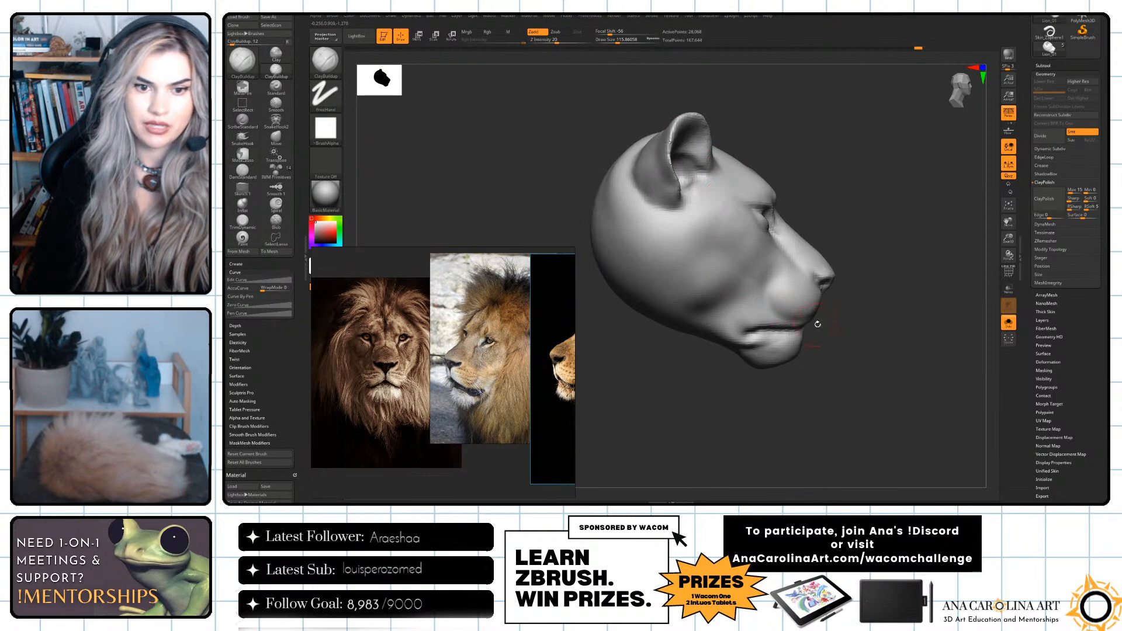
pyautogui.press('ctrl')
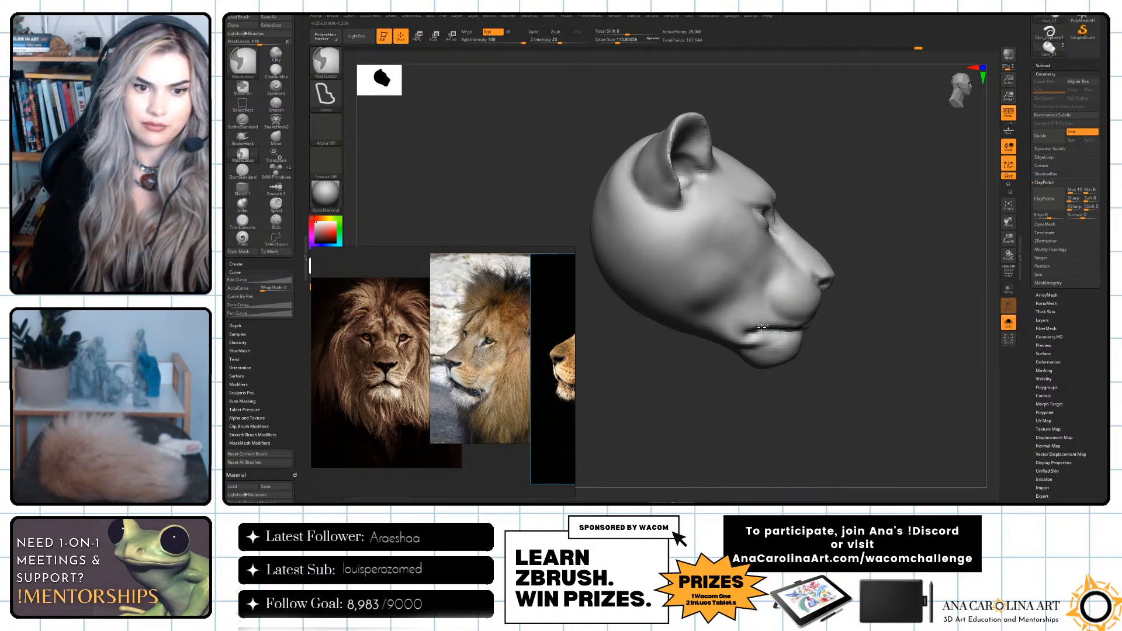
pyautogui.keyDown('ctrl'); pyautogui.moveTo(695, 305); pyautogui.dragTo(814, 375); pyautogui.keyUp('ctrl')
pyautogui.moveTo(843, 334); pyautogui.dragTo(707, 333)
pyautogui.press('ctrl')
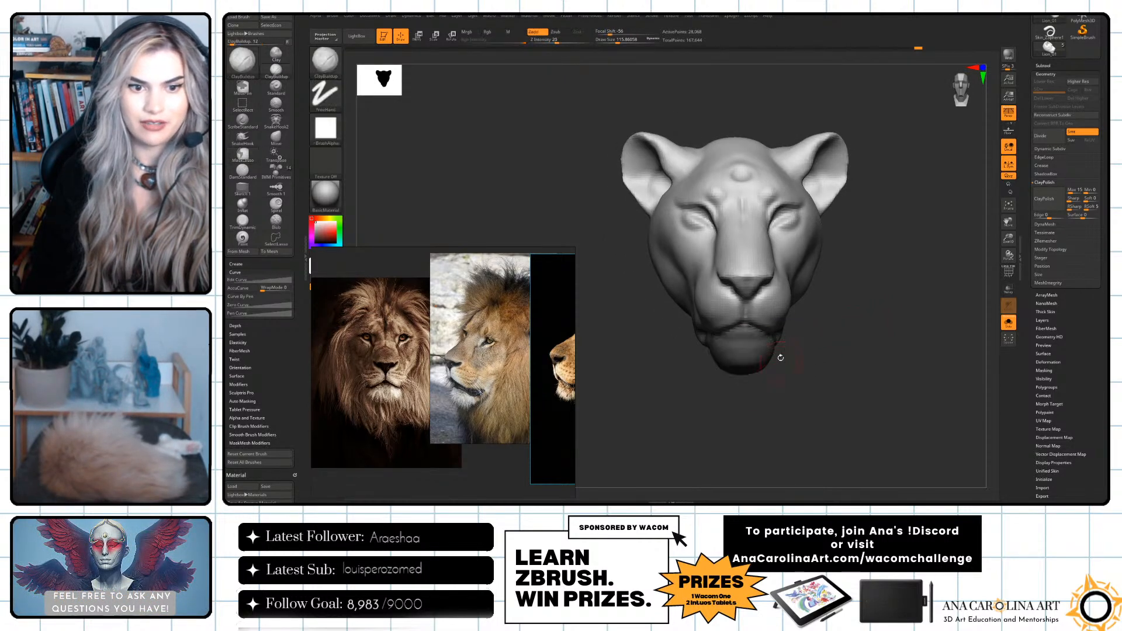
pyautogui.moveTo(794, 352)
pyautogui.mouseDown()
pyautogui.moveTo(830, 350)
pyautogui.moveTo(772, 357)
pyautogui.moveTo(777, 341)
pyautogui.moveTo(748, 351)
pyautogui.moveTo(804, 386)
pyautogui.moveTo(796, 391)
pyautogui.mouseUp()
pyautogui.press('ctrl')
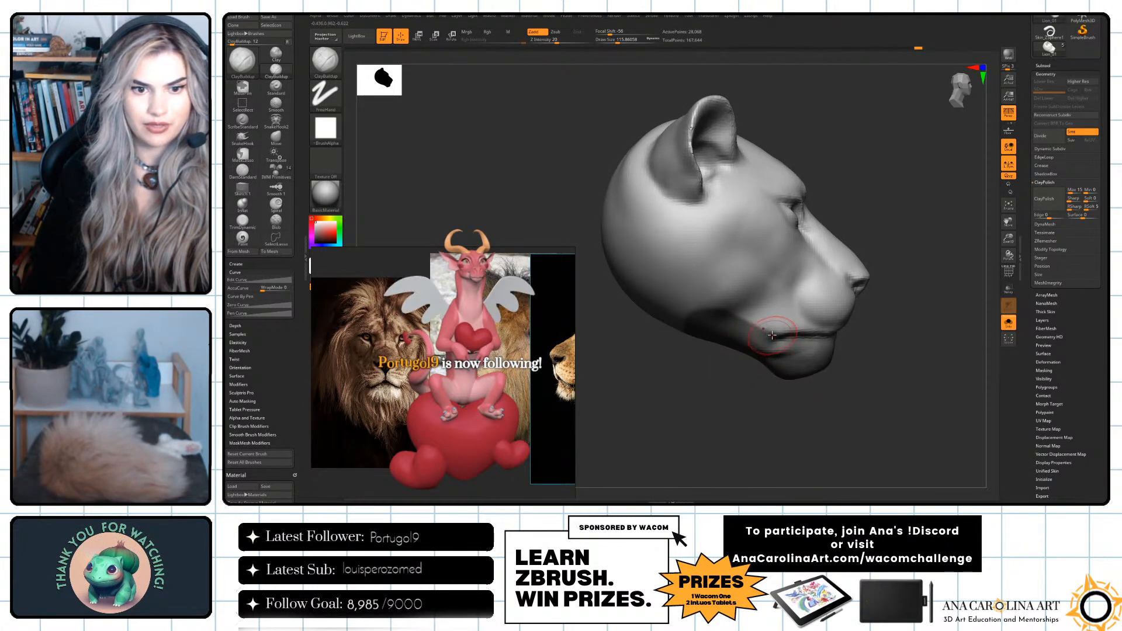
# Check the jaw mask from both sides of the head and remove it.
pyautogui.moveTo(734, 389); pyautogui.dragTo(671, 404)
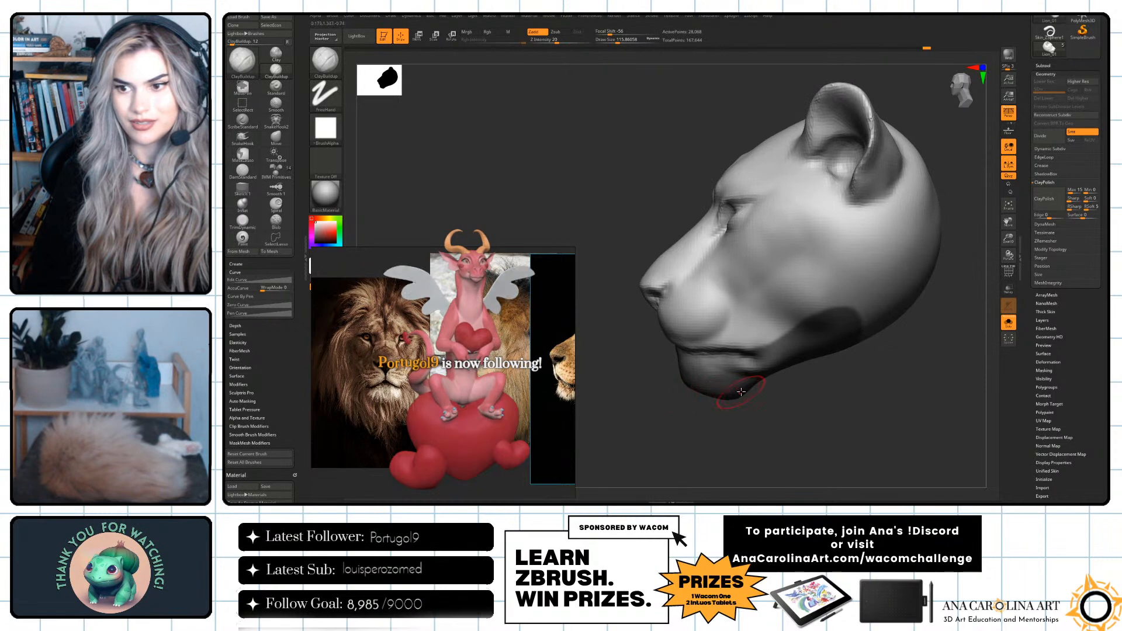
pyautogui.moveTo(740, 392); pyautogui.dragTo(826, 407)
pyautogui.moveTo(807, 407)
pyautogui.mouseDown()
pyautogui.moveTo(795, 415)
pyautogui.moveTo(811, 418)
pyautogui.moveTo(809, 397)
pyautogui.mouseUp()
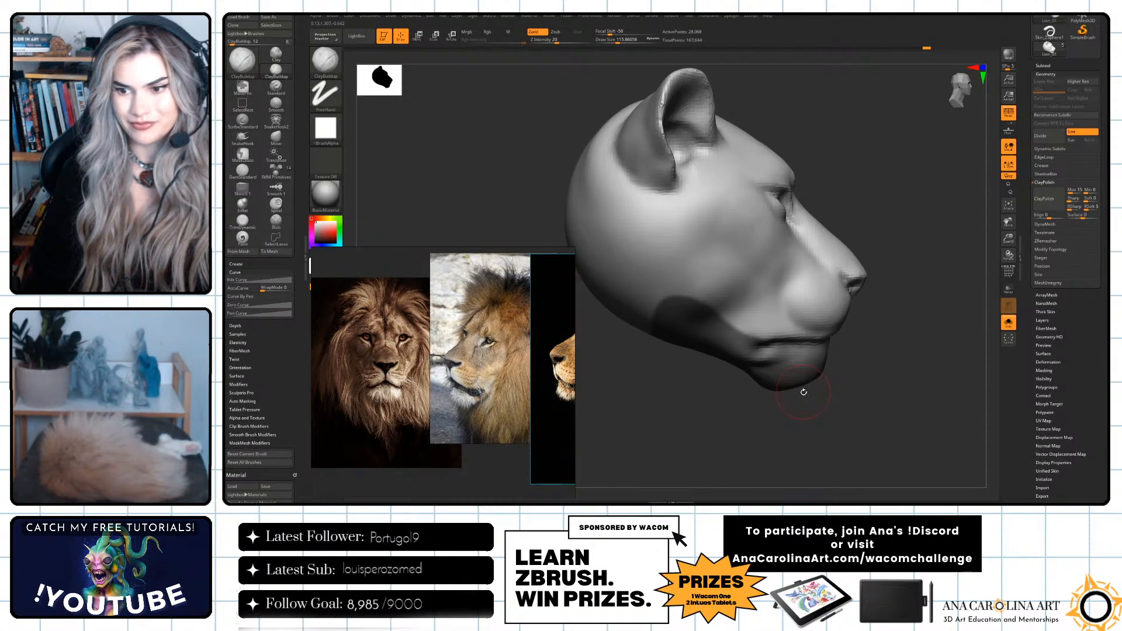
pyautogui.moveTo(771, 409); pyautogui.dragTo(826, 407)
pyautogui.press('ctrl')
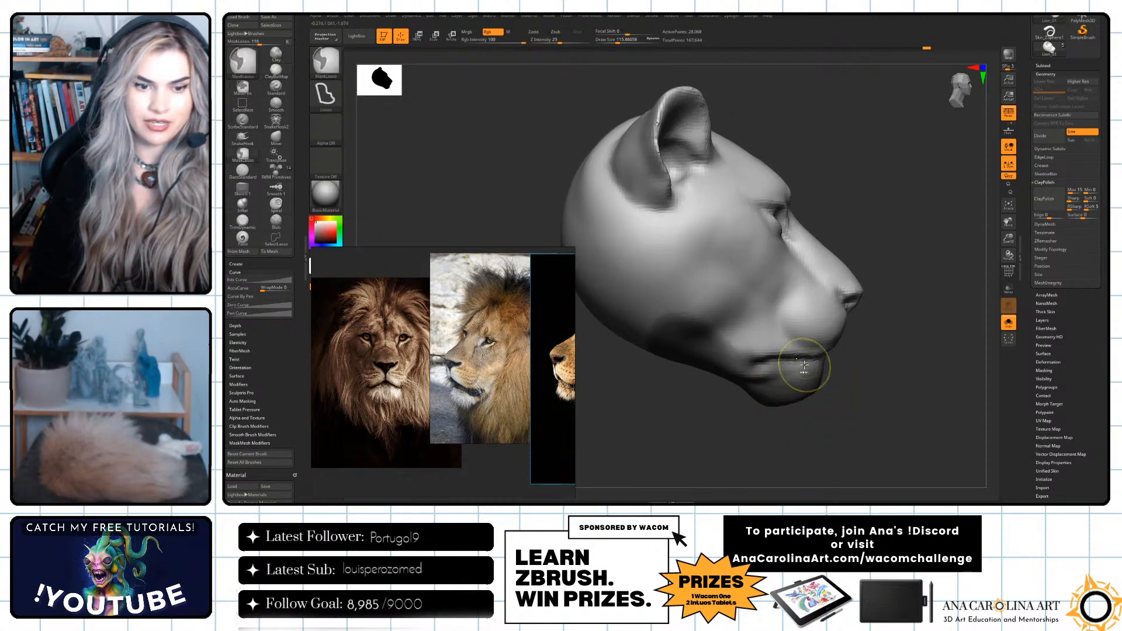
pyautogui.hotkey('ctrl', 'z')
pyautogui.press('ctrl')
# Mask the lower lip and chin along the mouth line with MaskLasso, working from the side and three-quarter views.
pyautogui.press('ctrl')
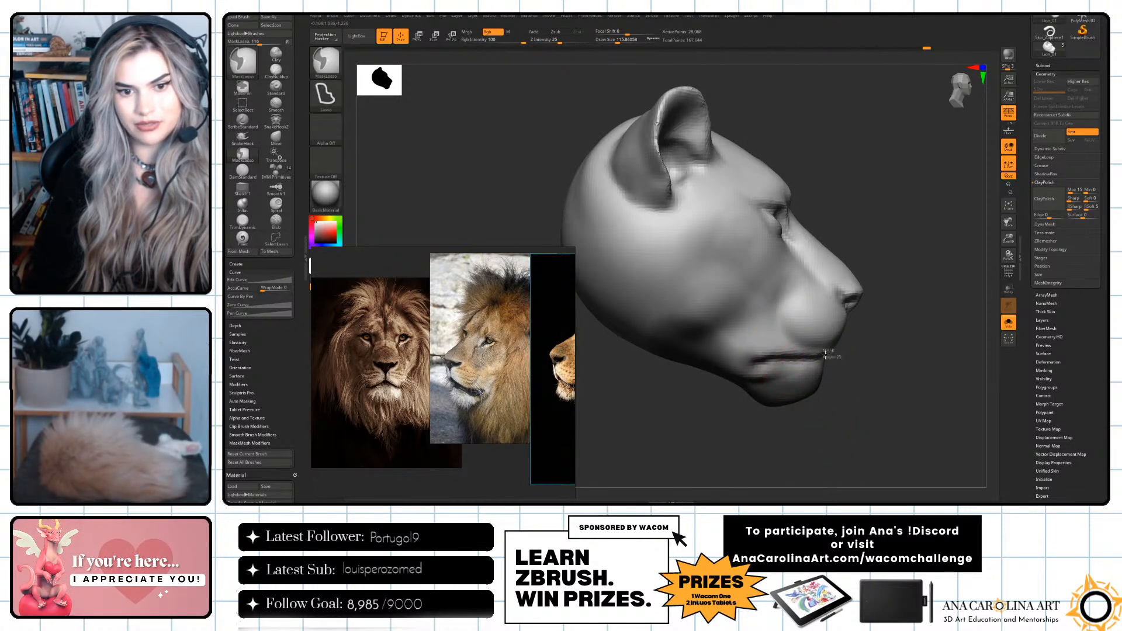
pyautogui.moveTo(837, 376)
pyautogui.mouseDown()
pyautogui.moveTo(789, 375)
pyautogui.moveTo(867, 366)
pyautogui.moveTo(875, 394)
pyautogui.moveTo(889, 380)
pyautogui.moveTo(872, 361)
pyautogui.mouseUp()
pyautogui.press('ctrl')
pyautogui.press('ctrl')
pyautogui.press('ctrl')
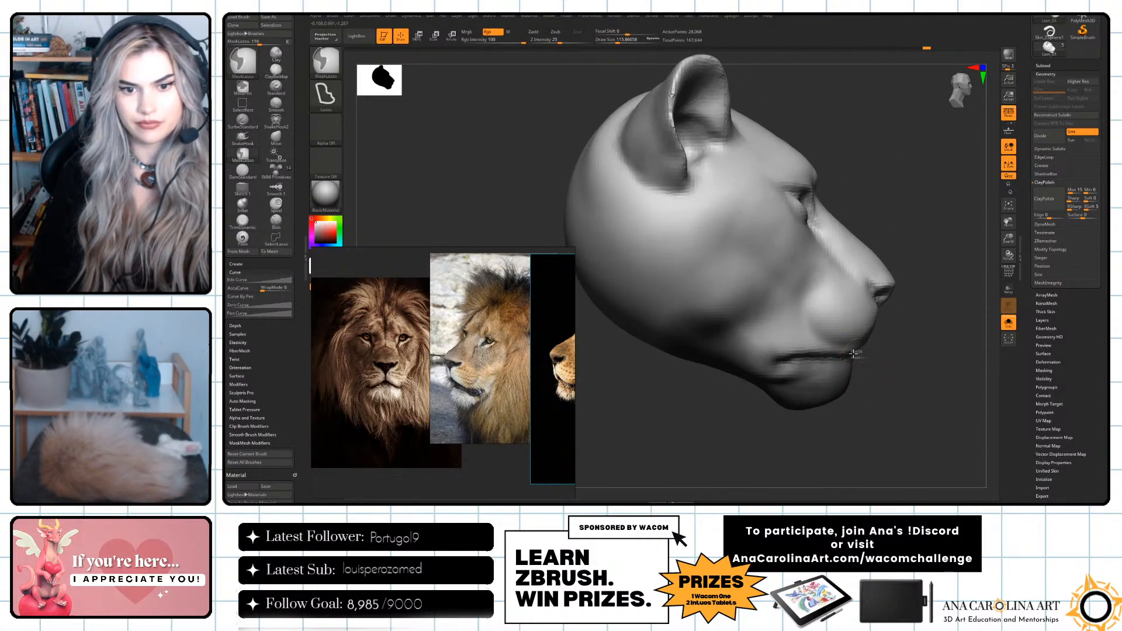
pyautogui.press('ctrl')
pyautogui.moveTo(847, 406)
pyautogui.mouseDown()
pyautogui.moveTo(823, 384)
pyautogui.moveTo(853, 358)
pyautogui.mouseUp()
pyautogui.press('ctrl')
pyautogui.moveTo(859, 403)
pyautogui.mouseDown()
pyautogui.moveTo(871, 388)
pyautogui.moveTo(848, 374)
pyautogui.mouseUp()
pyautogui.press('ctrl')
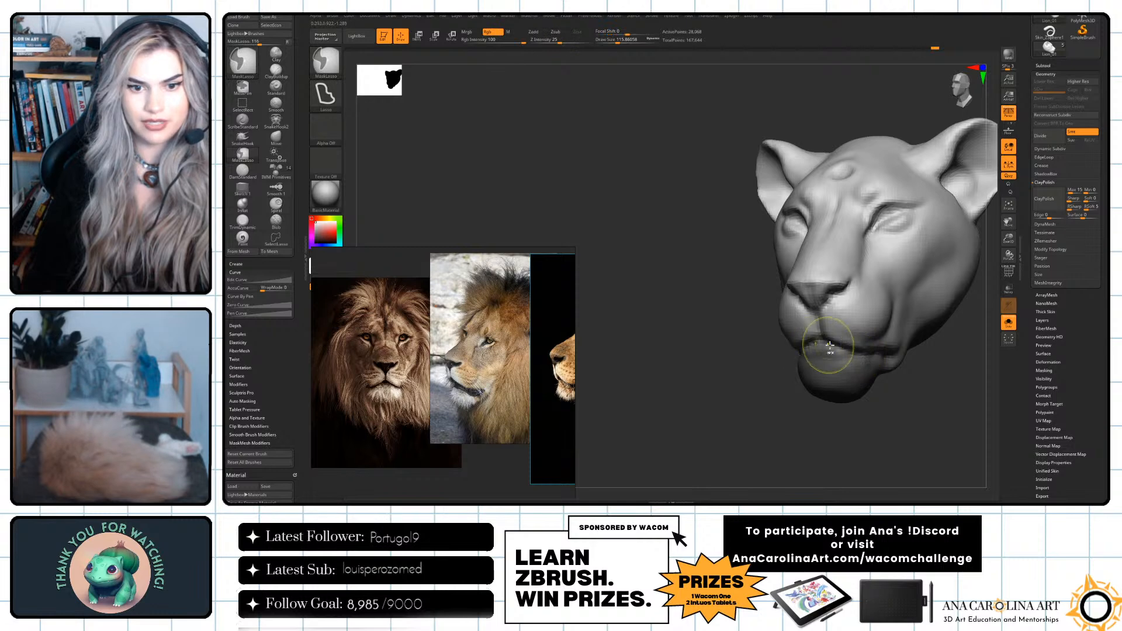
pyautogui.moveTo(826, 388); pyautogui.dragTo(854, 423)
pyautogui.press('ctrl')
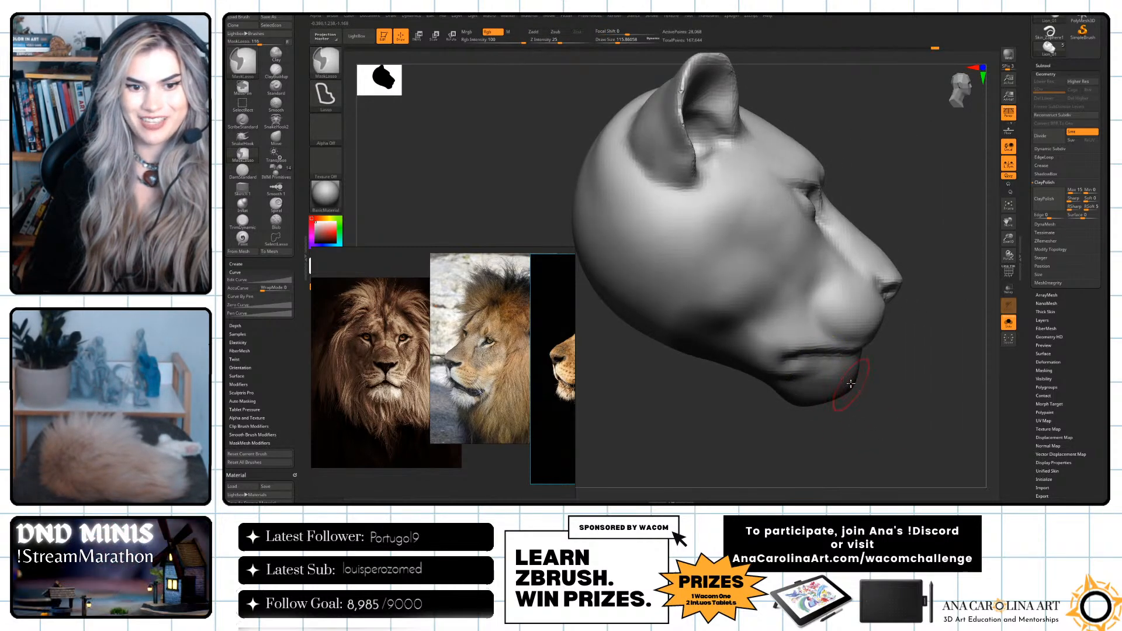
# Invert the mask so that only the lower lip and chin can be edited.
pyautogui.moveTo(790, 356)
pyautogui.keyDown('ctrl'); pyautogui.mouseDown()
pyautogui.moveTo(880, 386)
pyautogui.moveTo(847, 377)
pyautogui.moveTo(895, 369)
pyautogui.moveTo(849, 216)
pyautogui.mouseUp(); pyautogui.keyUp('ctrl')
pyautogui.moveTo(892, 318); pyautogui.dragTo(900, 329)
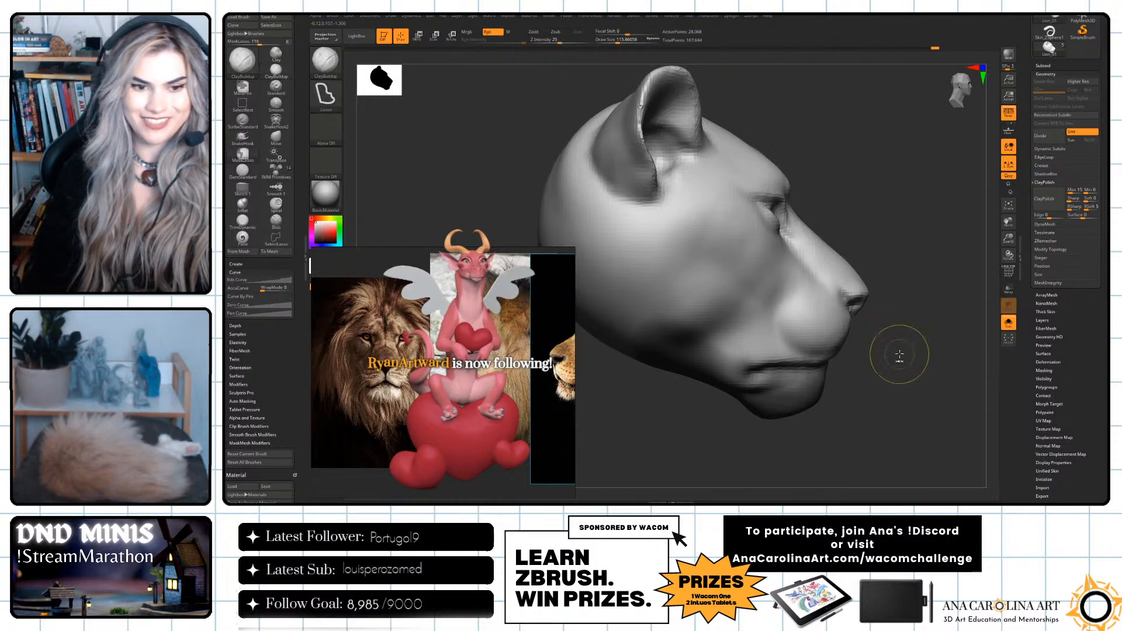
pyautogui.keyDown('ctrl'); pyautogui.click(891, 348); pyautogui.keyUp('ctrl')
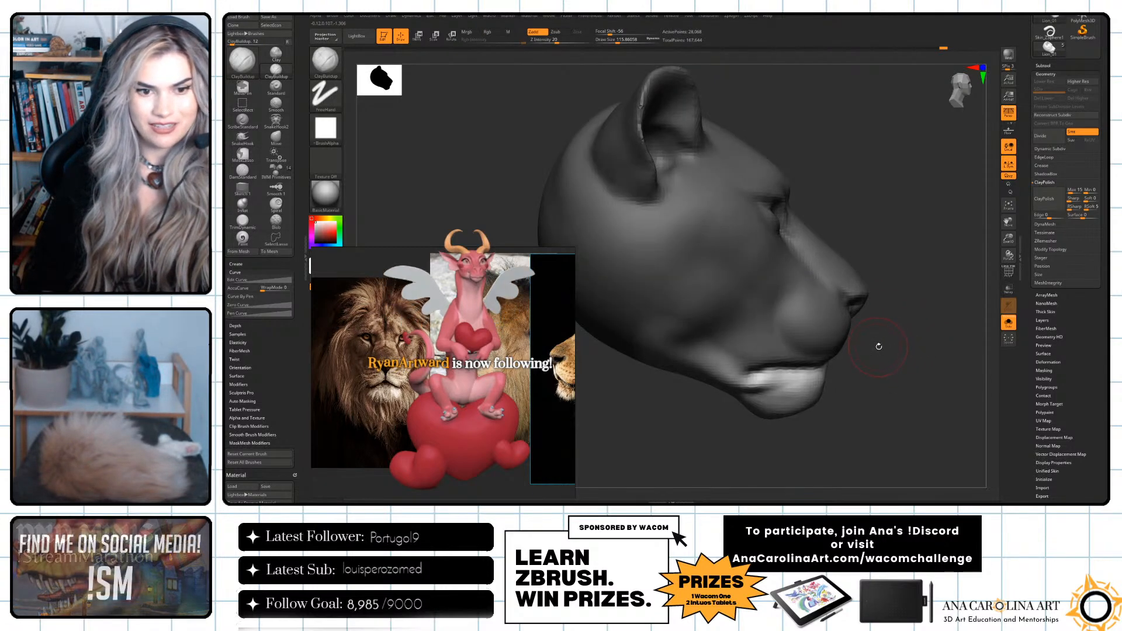
# Switch to the Move Gizmo, unlock it and place its pivot below the ear in side view.
pyautogui.press('w')
pyautogui.moveTo(901, 356); pyautogui.dragTo(902, 323)
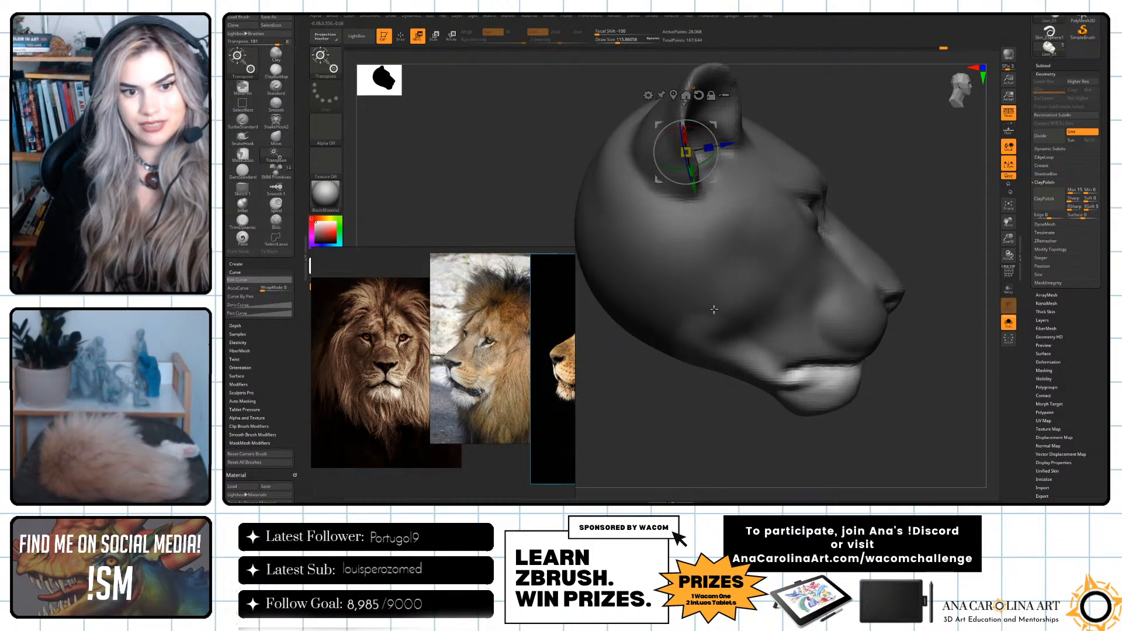
pyautogui.keyDown('alt'); pyautogui.moveTo(677, 399); pyautogui.dragTo(687, 401); pyautogui.keyUp('alt')
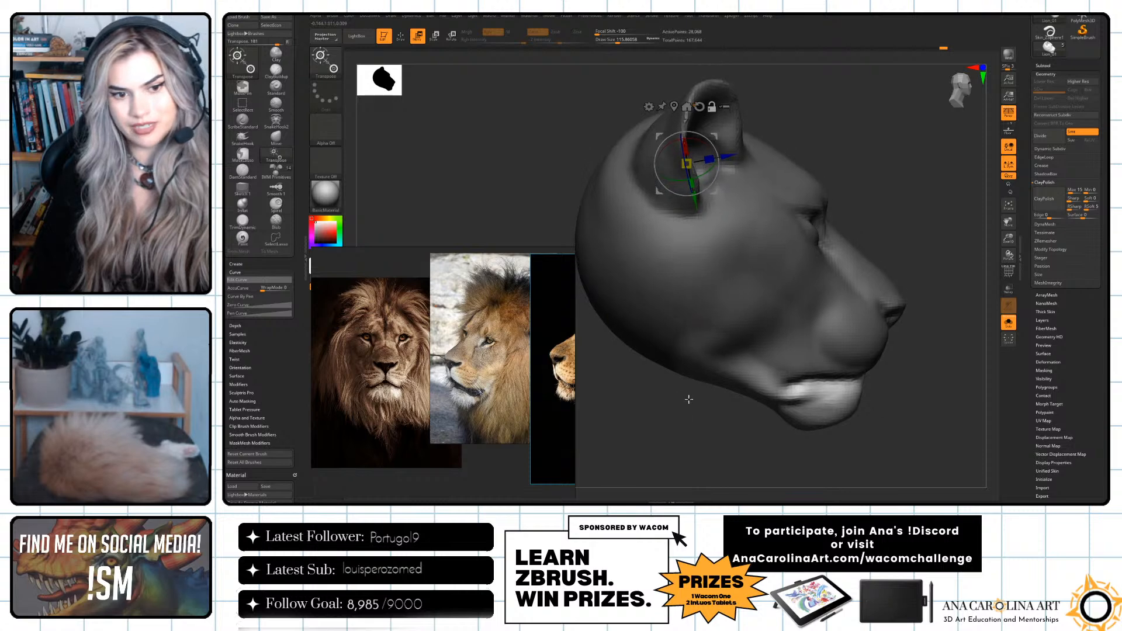
pyautogui.keyDown('alt'); pyautogui.click(780, 220); pyautogui.keyUp('alt')
pyautogui.keyDown('alt'); pyautogui.click(644, 247); pyautogui.keyUp('alt')
pyautogui.keyDown('alt'); pyautogui.click(677, 340); pyautogui.keyUp('alt')
pyautogui.keyDown('alt'); pyautogui.click(835, 288); pyautogui.keyUp('alt')
pyautogui.keyDown('alt'); pyautogui.click(873, 336); pyautogui.keyUp('alt')
pyautogui.keyDown('alt'); pyautogui.click(815, 385); pyautogui.keyUp('alt')
pyautogui.keyDown('alt'); pyautogui.click(707, 286); pyautogui.keyUp('alt')
pyautogui.keyDown('alt'); pyautogui.click(678, 189); pyautogui.keyUp('alt')
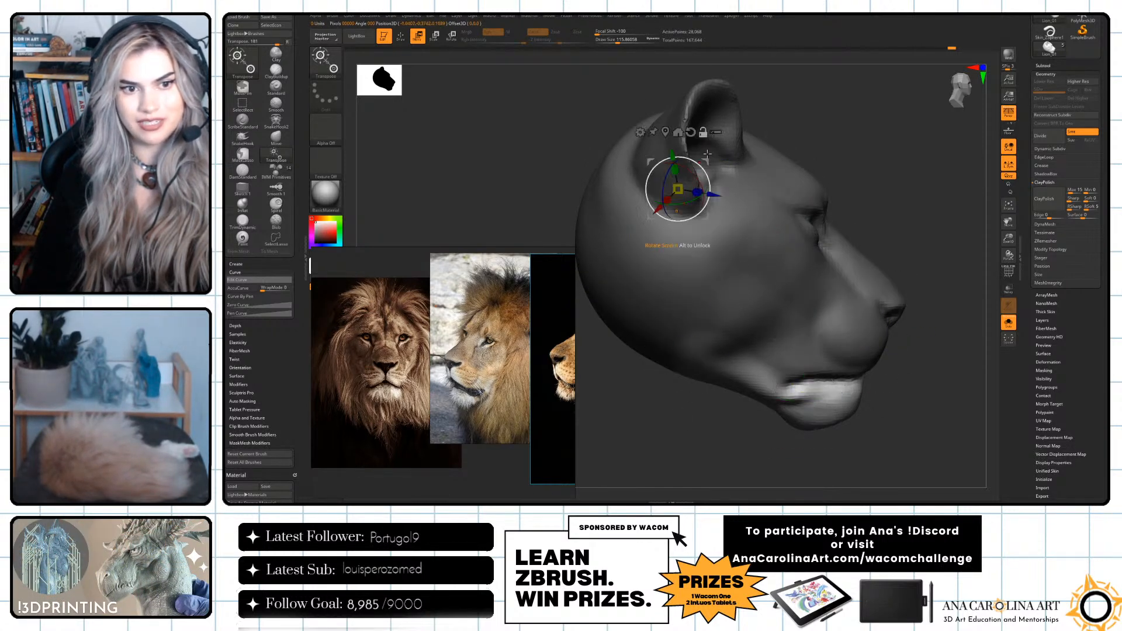
# Try to rotate the unmasked chin with the Gizmo placed on the muzzle in front view.
pyautogui.keyDown('alt'); pyautogui.click(751, 222); pyautogui.keyUp('alt')
pyautogui.moveTo(845, 224); pyautogui.dragTo(751, 241)
pyautogui.keyDown('alt'); pyautogui.moveTo(720, 335); pyautogui.dragTo(674, 309); pyautogui.keyUp('alt')
pyautogui.keyDown('alt'); pyautogui.click(820, 310); pyautogui.keyUp('alt')
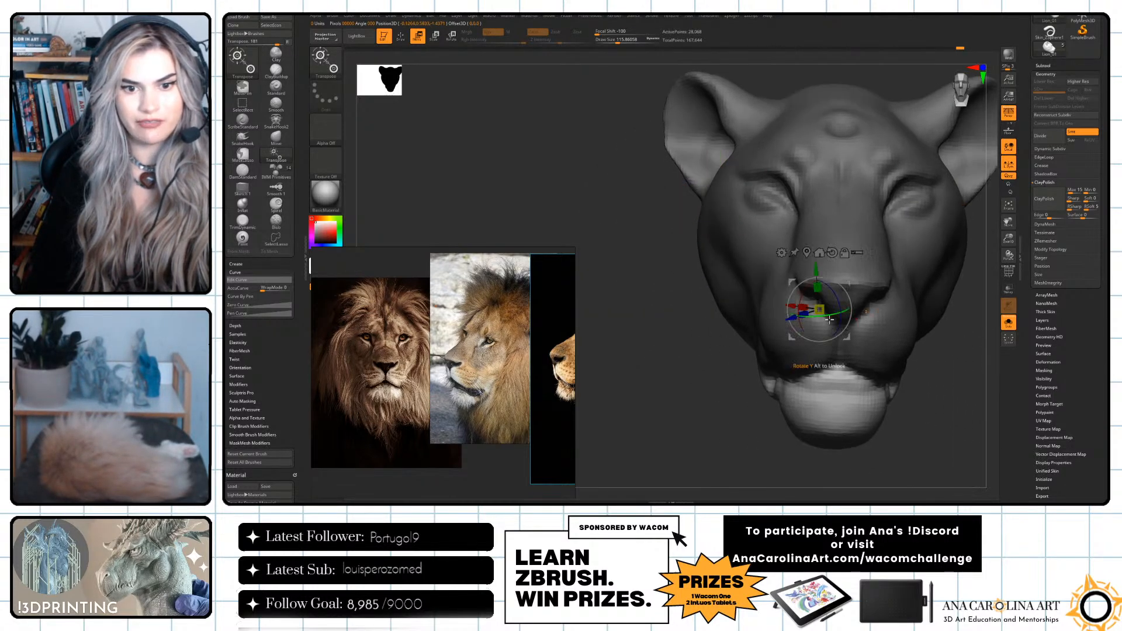
pyautogui.moveTo(842, 323); pyautogui.dragTo(824, 351)
pyautogui.hotkey('ctrl', 'z')
# Place the Gizmo pivot on the side of the head behind the jaw in profile view.
pyautogui.moveTo(686, 386); pyautogui.dragTo(895, 340)
pyautogui.keyDown('alt'); pyautogui.click(649, 180); pyautogui.keyUp('alt')
pyautogui.press('q')
pyautogui.press('w')
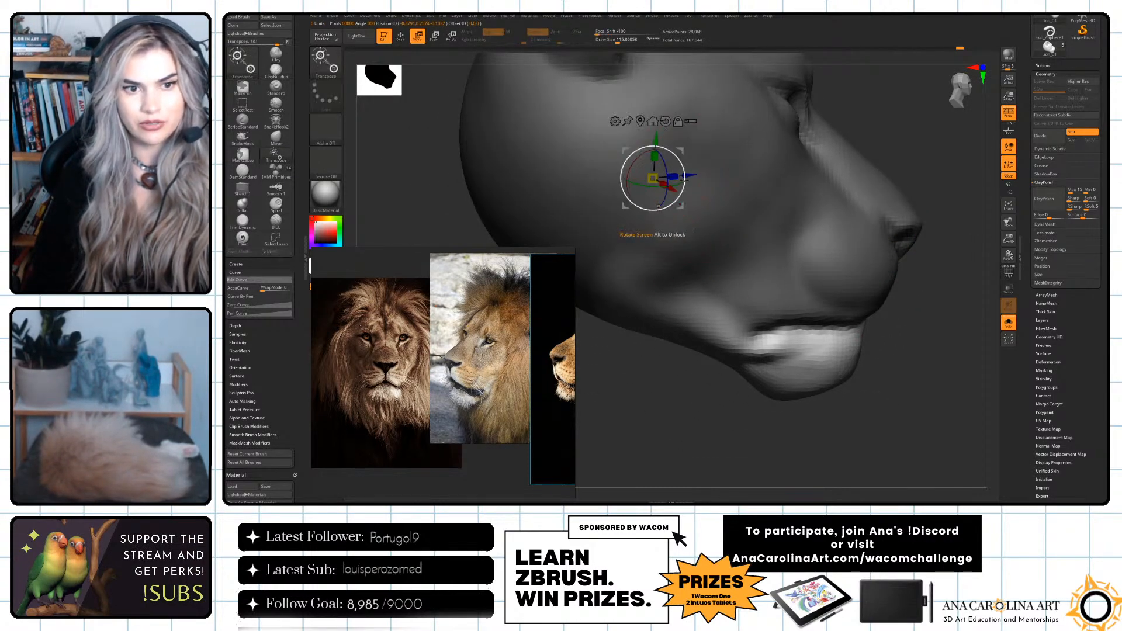
# Reposition the Gizmo pivot on the side of the head near the jaw hinge, undoing a trial transform.
pyautogui.keyDown('alt'); pyautogui.click(719, 109); pyautogui.keyUp('alt')
pyautogui.keyDown('alt'); pyautogui.click(667, 126); pyautogui.keyUp('alt')
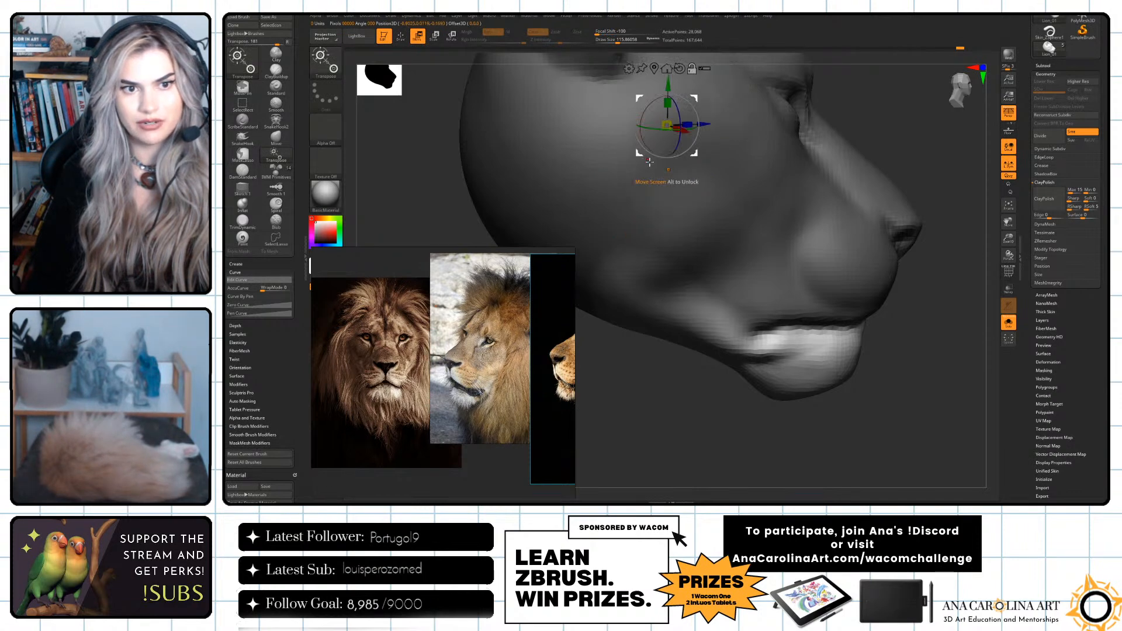
pyautogui.moveTo(690, 147); pyautogui.dragTo(688, 205)
pyautogui.hotkey('ctrl', 'z')
pyautogui.keyDown('alt'); pyautogui.click(668, 169); pyautogui.keyUp('alt')
pyautogui.keyDown('alt'); pyautogui.click(613, 154); pyautogui.keyUp('alt')
# Rotate the unmasked lower jaw downward around the hinge pivot to open the mouth, and clear the mask.
pyautogui.moveTo(833, 397); pyautogui.dragTo(767, 242)
pyautogui.moveTo(775, 202); pyautogui.dragTo(767, 179)
pyautogui.moveTo(801, 263); pyautogui.dragTo(859, 313)
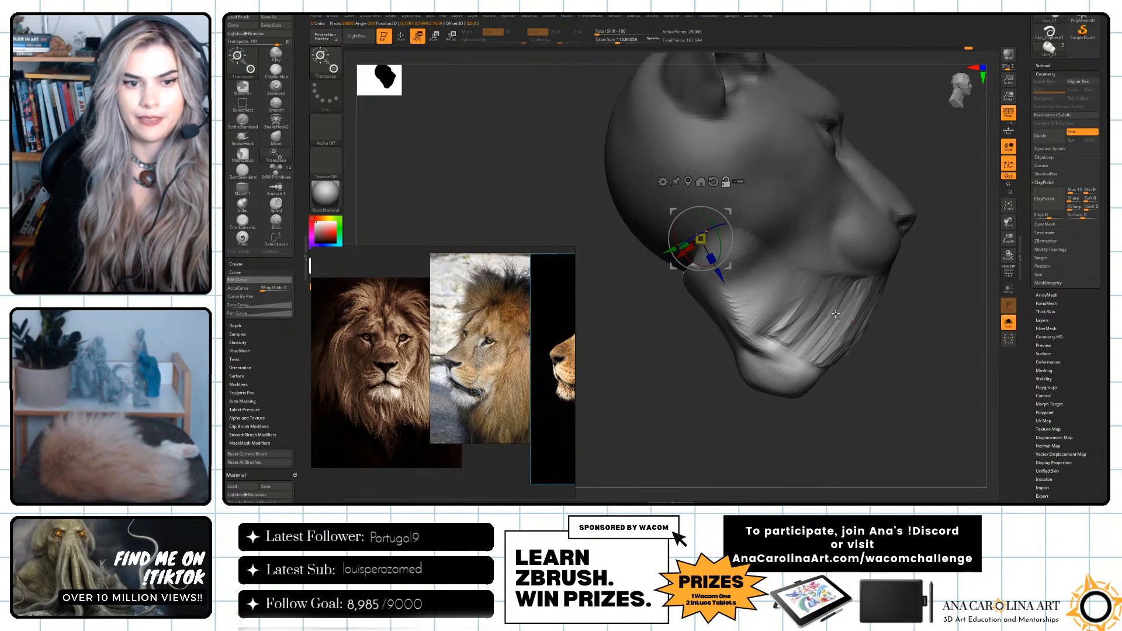
pyautogui.moveTo(842, 355); pyautogui.dragTo(788, 294)
pyautogui.moveTo(767, 241); pyautogui.dragTo(766, 257)
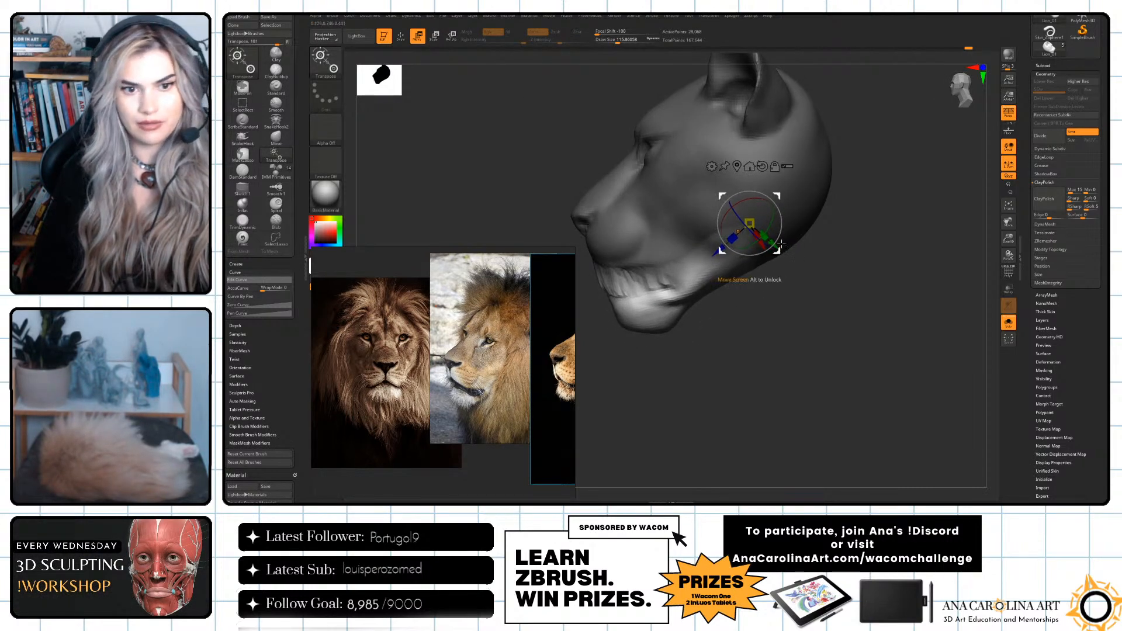
pyautogui.moveTo(811, 329); pyautogui.dragTo(872, 330)
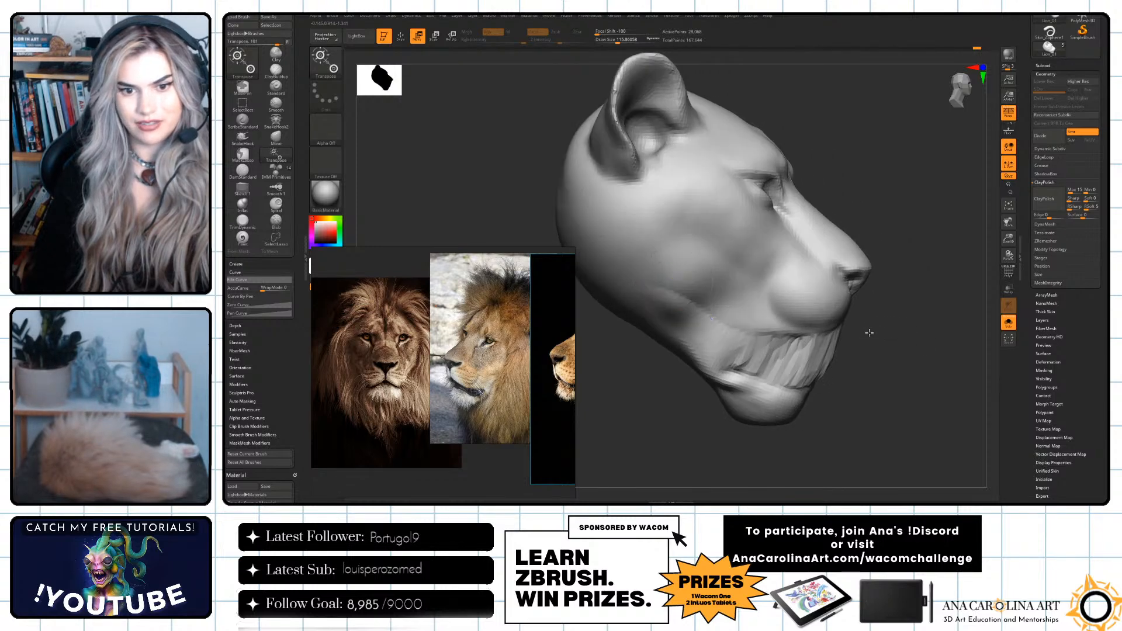
# Lasso-mask the stretched surface between the upper and lower lips.
pyautogui.press('ctrl')
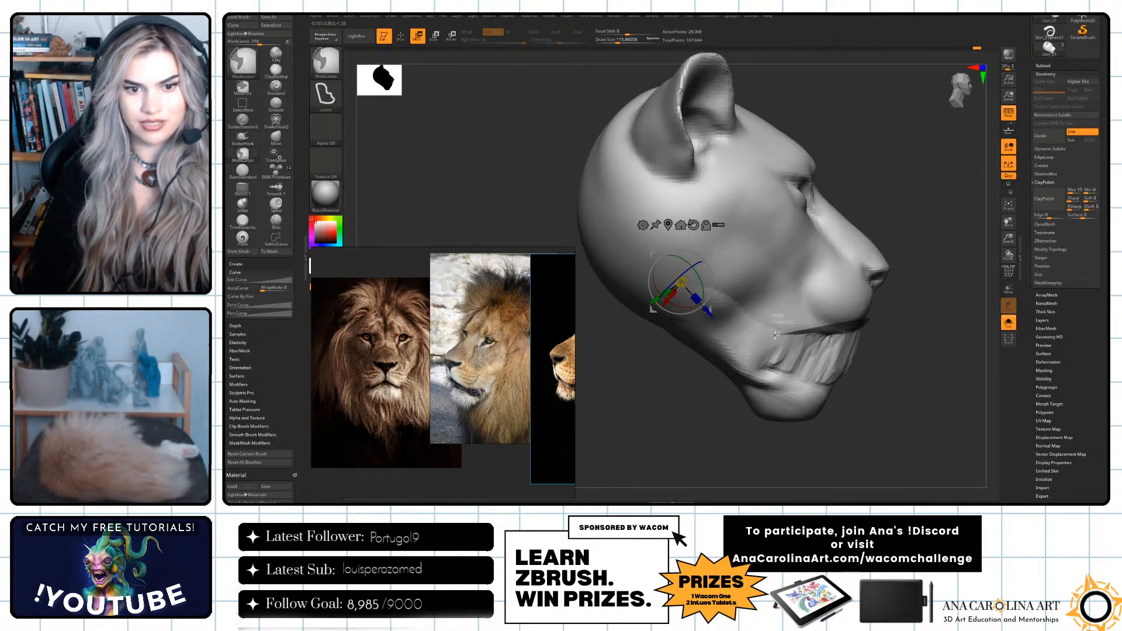
pyautogui.moveTo(827, 385); pyautogui.dragTo(909, 367)
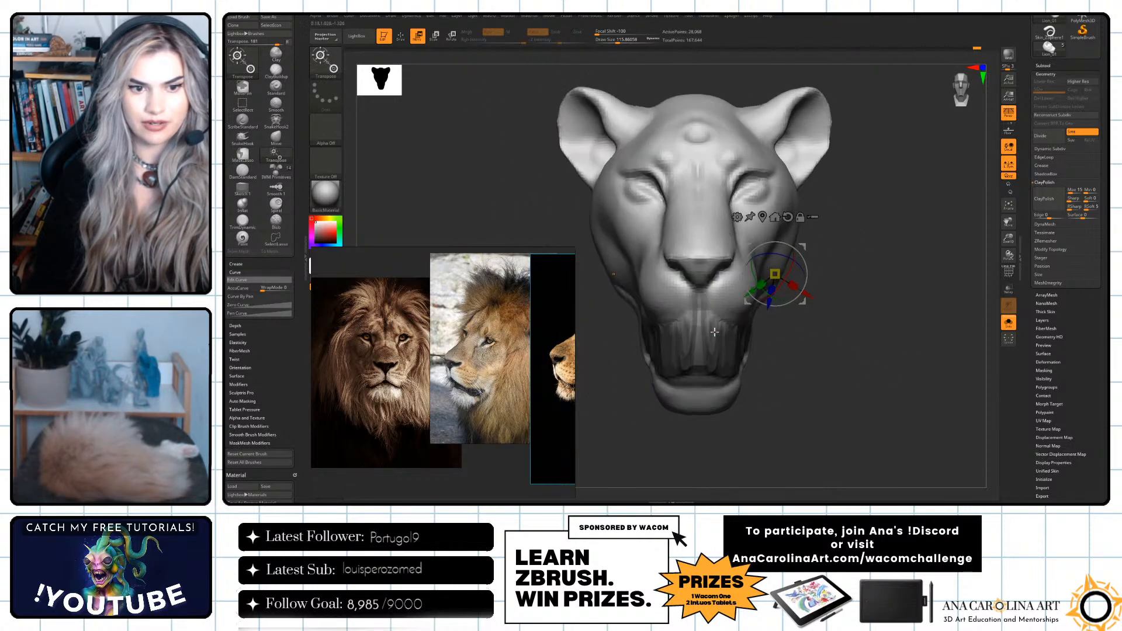
pyautogui.keyDown('alt'); pyautogui.click(736, 334); pyautogui.keyUp('alt')
pyautogui.hotkey('ctrl', 'z')
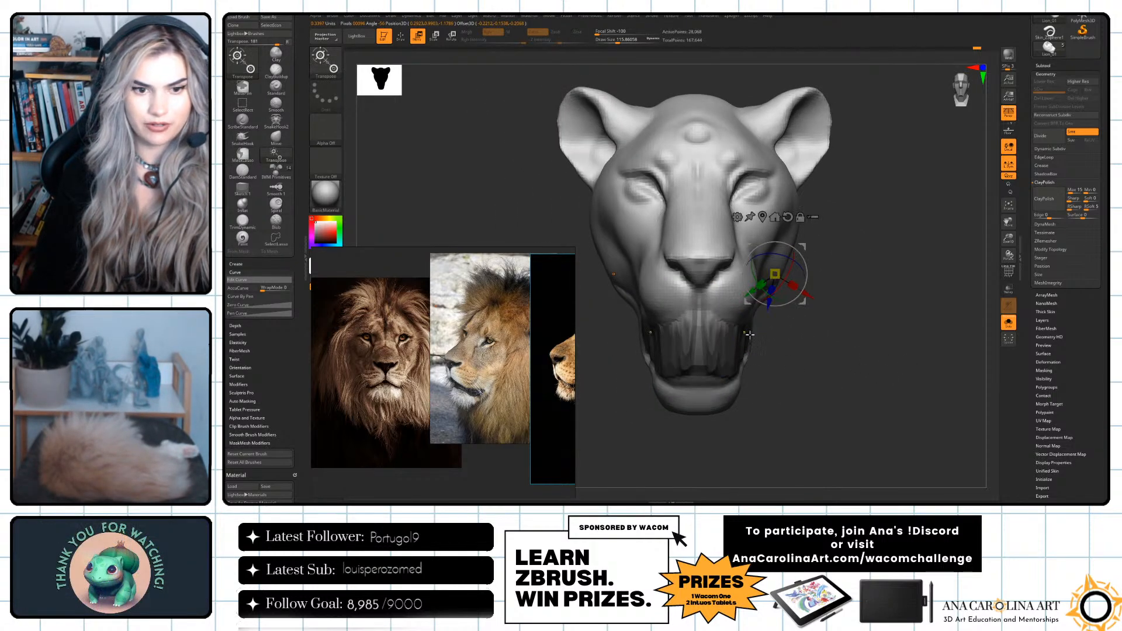
# Refine the mask over the stretched mouth area in side view and invert it so only that area is editable.
pyautogui.press('ctrl')
pyautogui.moveTo(668, 324)
pyautogui.keyDown('ctrl'); pyautogui.mouseDown()
pyautogui.moveTo(756, 347)
pyautogui.moveTo(747, 397)
pyautogui.mouseUp(); pyautogui.keyUp('ctrl')
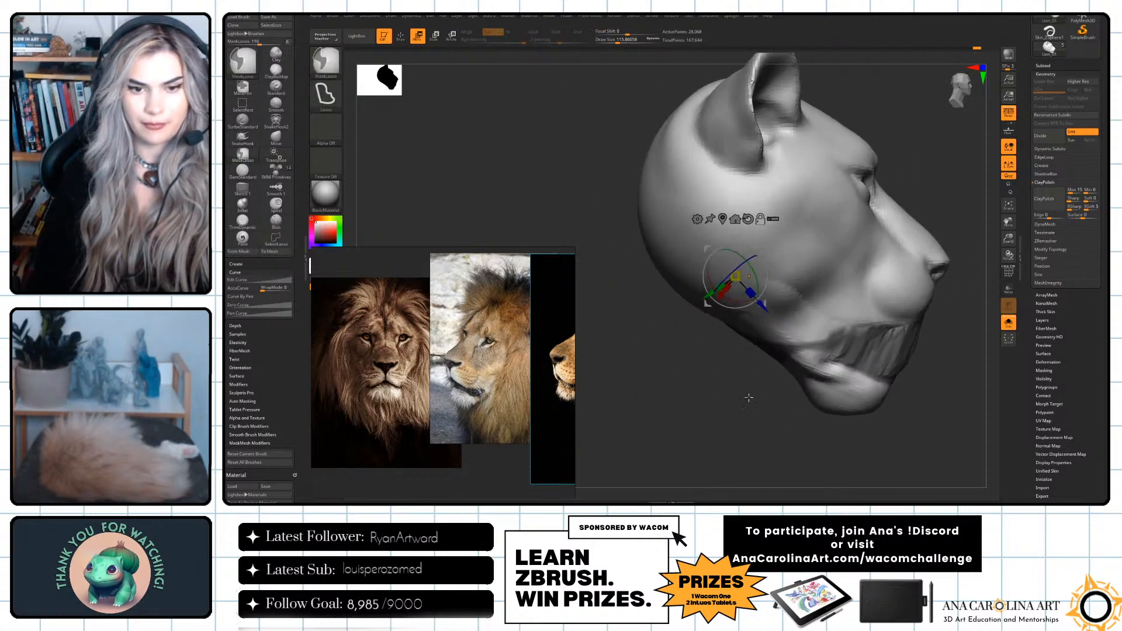
pyautogui.keyDown('ctrl'); pyautogui.click(771, 409); pyautogui.keyUp('ctrl')
pyautogui.moveTo(829, 354)
pyautogui.keyDown('ctrl'); pyautogui.mouseDown()
pyautogui.moveTo(694, 395)
pyautogui.moveTo(715, 404)
pyautogui.mouseUp(); pyautogui.keyUp('ctrl')
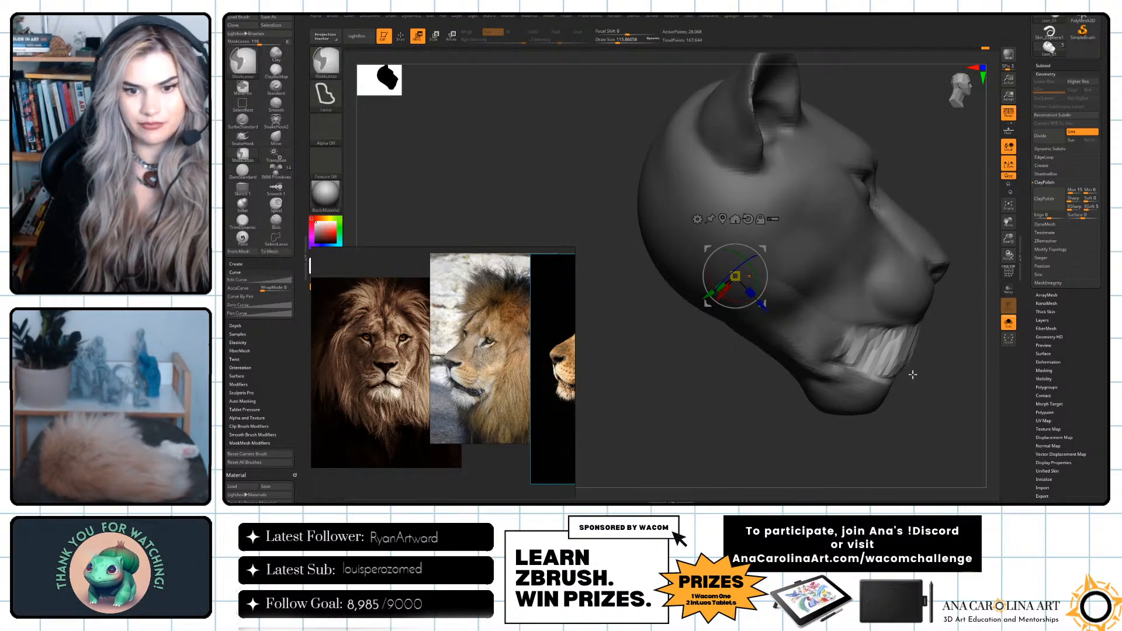
pyautogui.moveTo(825, 376)
pyautogui.keyDown('ctrl'); pyautogui.mouseDown()
pyautogui.moveTo(900, 383)
pyautogui.moveTo(860, 387)
pyautogui.moveTo(889, 376)
pyautogui.mouseUp(); pyautogui.keyUp('ctrl')
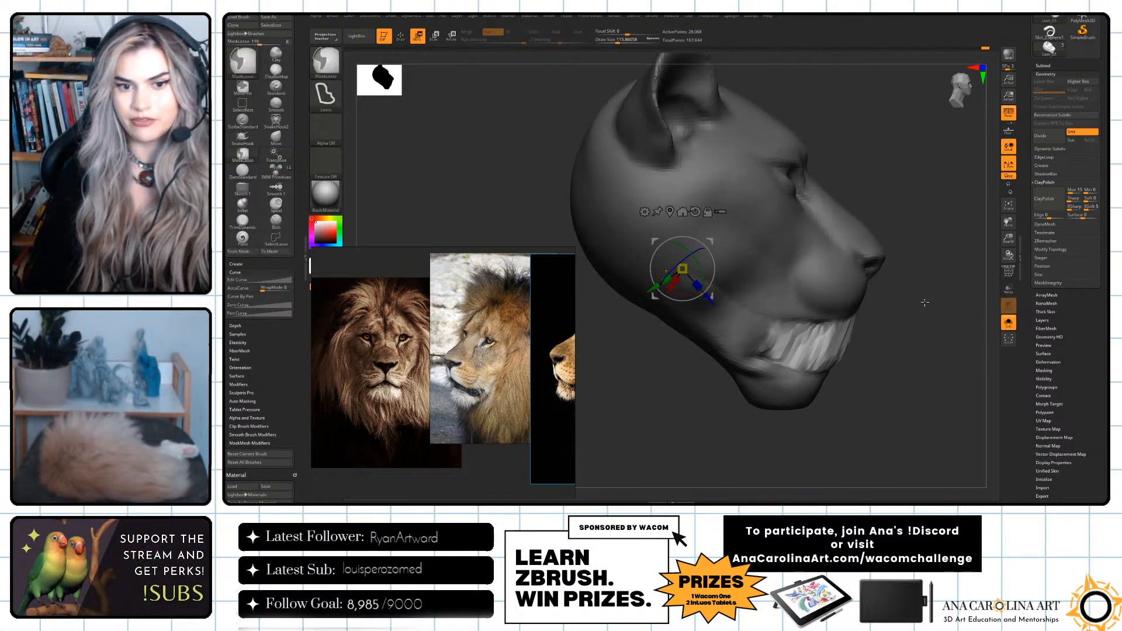
# Clear the mask, remesh the head with DynaMesh and open the DynaMesh settings.
pyautogui.keyDown('ctrl'); pyautogui.click(920, 342); pyautogui.keyUp('ctrl')
pyautogui.moveTo(927, 262)
pyautogui.keyDown('ctrl'); pyautogui.mouseDown()
pyautogui.moveTo(995, 267)
pyautogui.moveTo(930, 357)
pyautogui.moveTo(945, 303)
pyautogui.moveTo(995, 237)
pyautogui.mouseUp(); pyautogui.keyUp('ctrl')
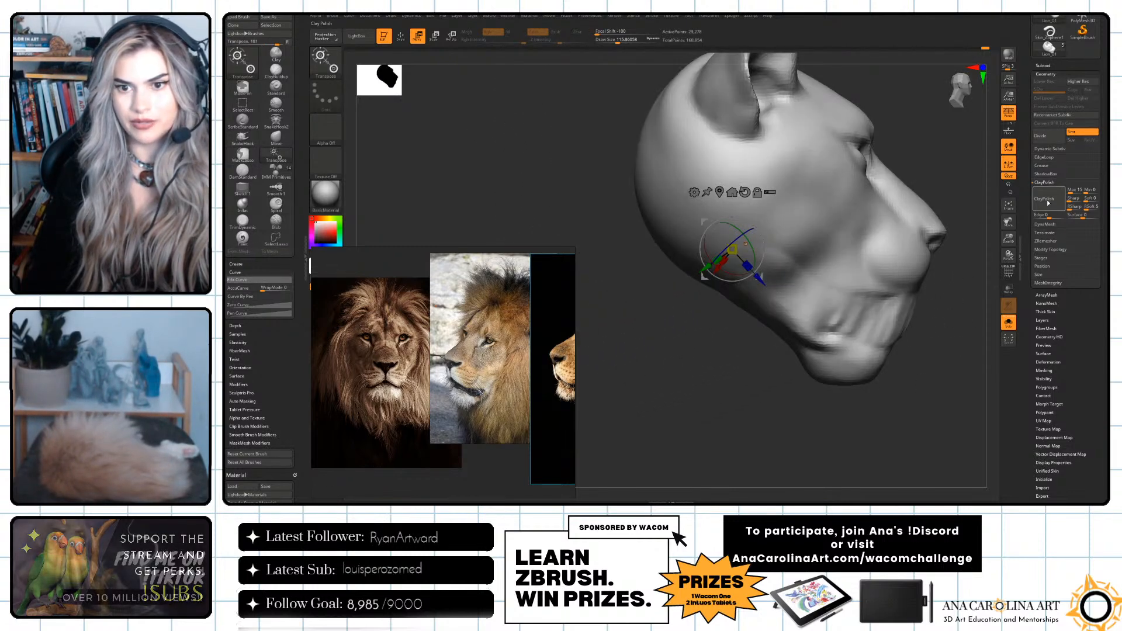
pyautogui.click(1050, 224)
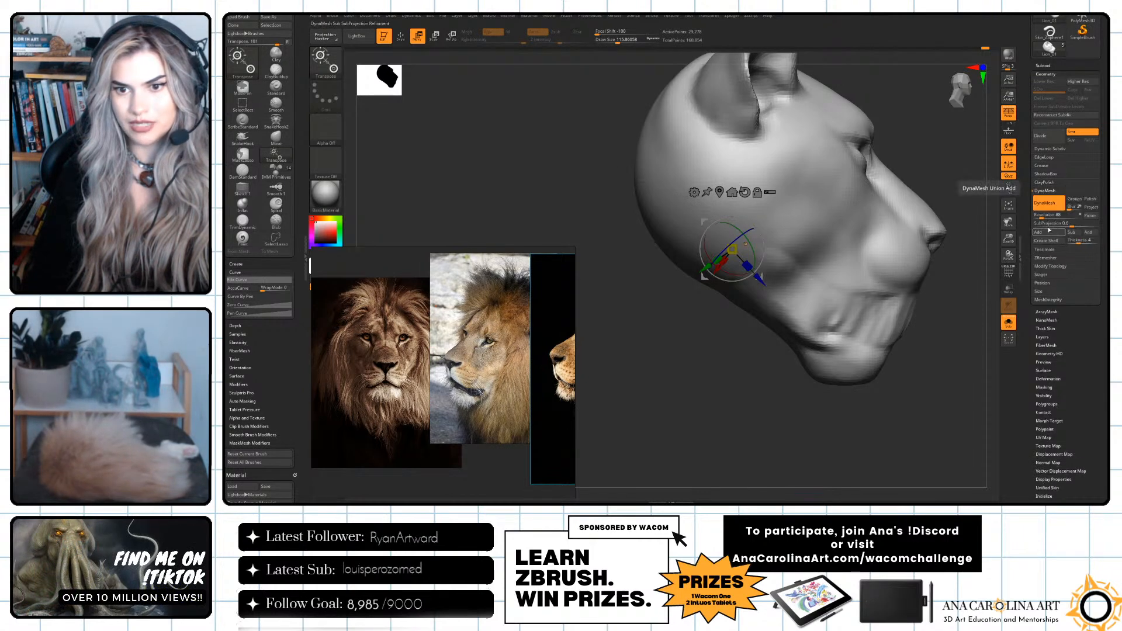
pyautogui.moveTo(962, 294); pyautogui.dragTo(898, 304)
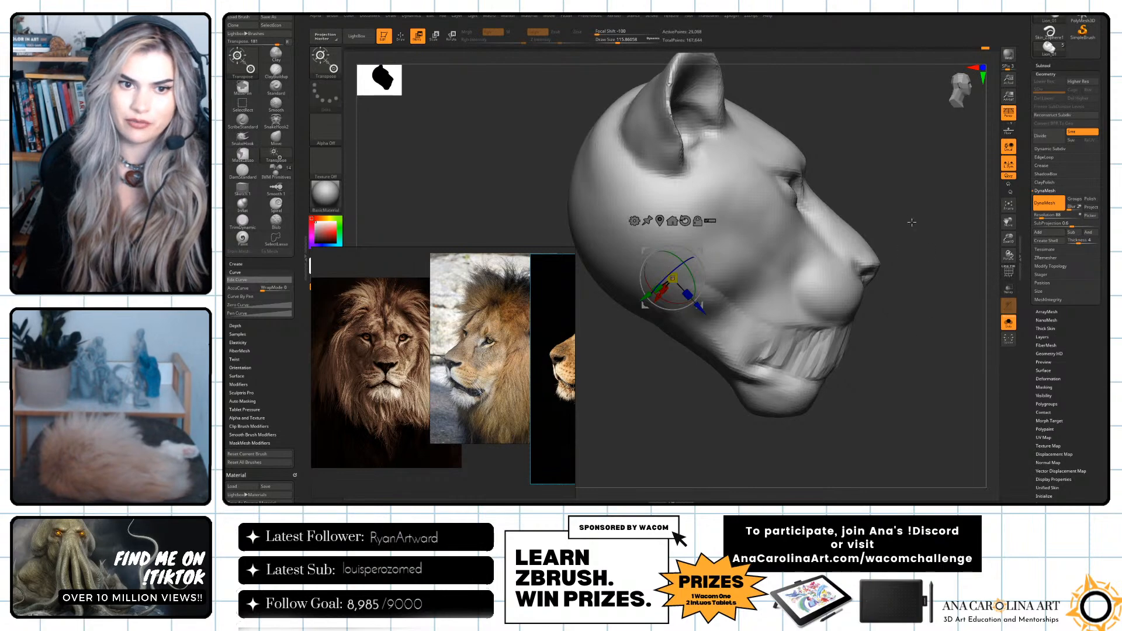
# Examine the remeshed topology around the open jaw with the polygon wireframe display switched on, and switch it off again.
pyautogui.keyDown('alt'); pyautogui.moveTo(846, 347); pyautogui.dragTo(660, 338); pyautogui.keyUp('alt')
pyautogui.click(1007, 273)
pyautogui.moveTo(746, 361); pyautogui.dragTo(997, 388)
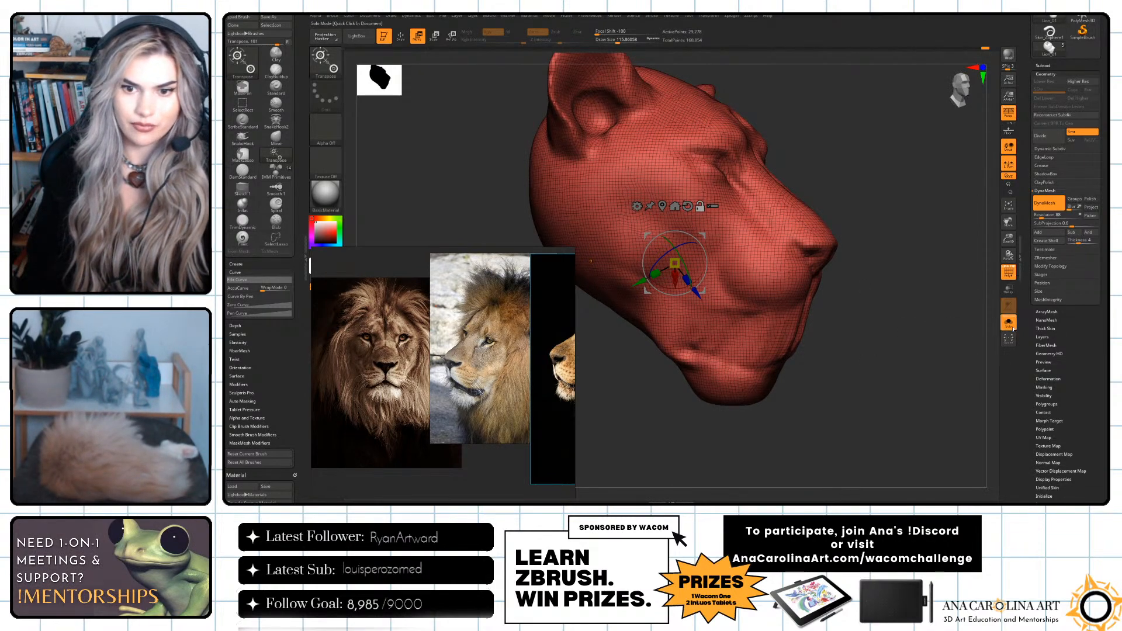
pyautogui.click(1008, 272)
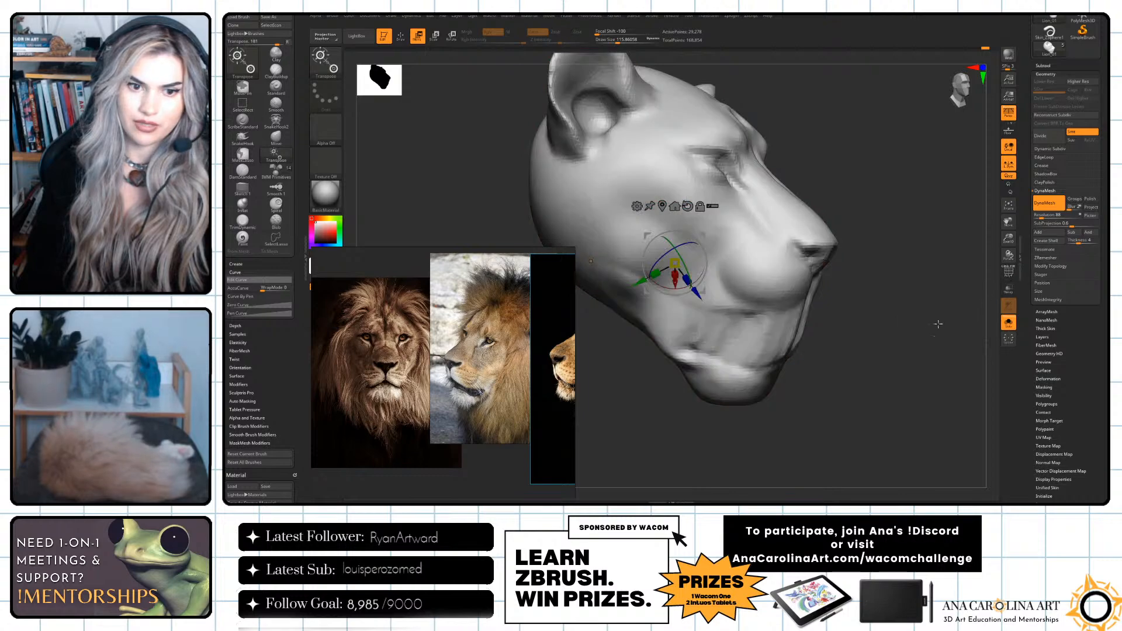
# Lasso-mask the surface between the lips in profile view and invert the mask so only the mouth opening is editable.
pyautogui.moveTo(952, 316); pyautogui.dragTo(923, 326)
pyautogui.keyDown('ctrl'); pyautogui.moveTo(854, 299); pyautogui.dragTo(779, 305); pyautogui.keyUp('ctrl')
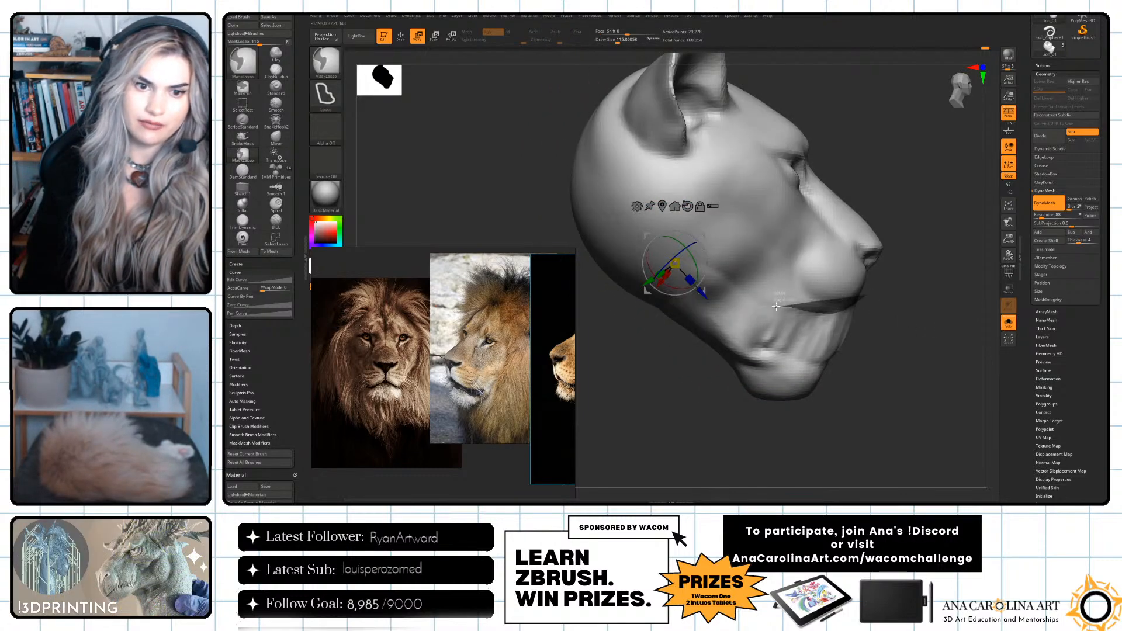
pyautogui.moveTo(878, 345)
pyautogui.mouseDown()
pyautogui.moveTo(847, 343)
pyautogui.moveTo(898, 338)
pyautogui.mouseUp()
pyautogui.moveTo(758, 297); pyautogui.dragTo(772, 323)
pyautogui.keyDown('ctrl'); pyautogui.moveTo(730, 292); pyautogui.dragTo(696, 325); pyautogui.keyUp('ctrl')
pyautogui.moveTo(809, 334); pyautogui.dragTo(930, 345)
pyautogui.keyDown('ctrl'); pyautogui.click(832, 401); pyautogui.keyUp('ctrl')
pyautogui.keyDown('alt'); pyautogui.moveTo(832, 402); pyautogui.dragTo(713, 412); pyautogui.keyUp('alt')
pyautogui.moveTo(781, 365)
pyautogui.keyDown('ctrl'); pyautogui.mouseDown()
pyautogui.moveTo(751, 326)
pyautogui.moveTo(697, 413)
pyautogui.moveTo(711, 410)
pyautogui.mouseUp(); pyautogui.keyUp('ctrl')
pyautogui.moveTo(777, 295); pyautogui.dragTo(793, 412)
pyautogui.moveTo(781, 346)
pyautogui.keyDown('ctrl'); pyautogui.mouseDown()
pyautogui.moveTo(679, 392)
pyautogui.moveTo(690, 401)
pyautogui.mouseUp(); pyautogui.keyUp('ctrl')
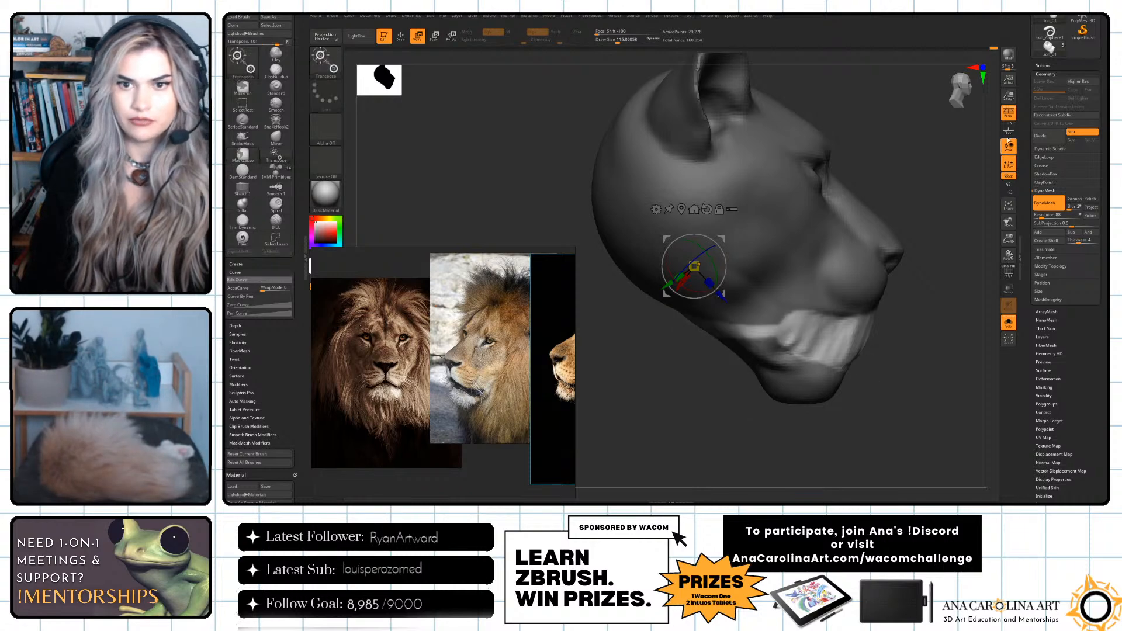
# Turn off perspective and trim the unmasked mouth area to a rounded edge at the mouth corner.
pyautogui.click(1008, 114)
pyautogui.moveTo(774, 318)
pyautogui.keyDown('ctrl'); pyautogui.mouseDown()
pyautogui.moveTo(636, 373)
pyautogui.moveTo(796, 354)
pyautogui.moveTo(818, 370)
pyautogui.moveTo(890, 378)
pyautogui.mouseUp(); pyautogui.keyUp('ctrl')
pyautogui.hotkey('ctrl', 'z')
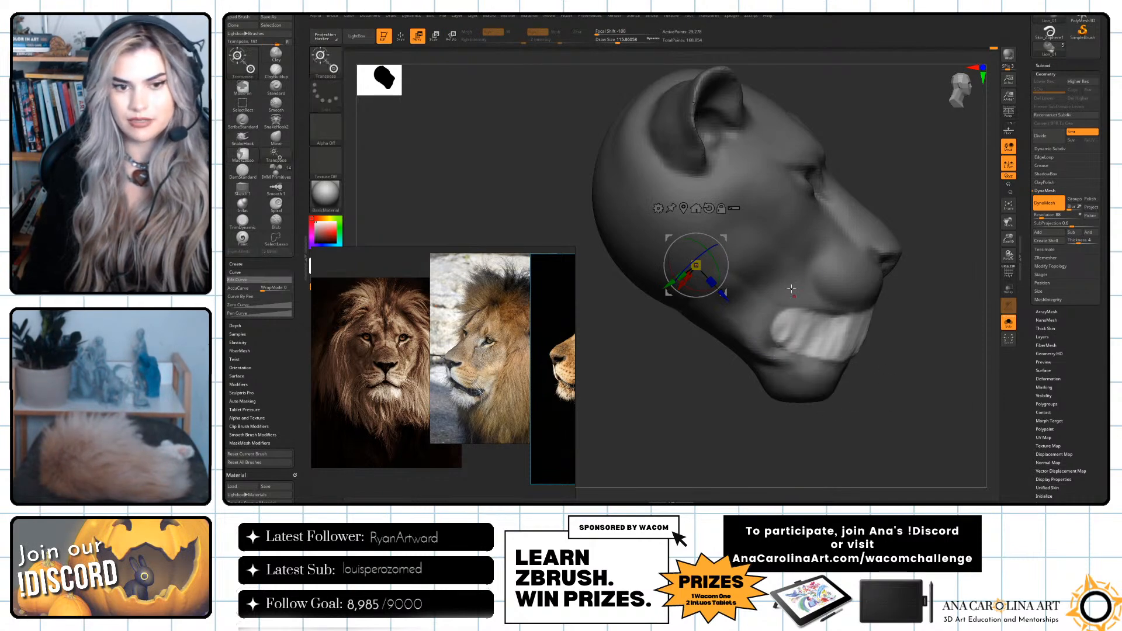
pyautogui.moveTo(812, 261)
pyautogui.keyDown('ctrl'); pyautogui.mouseDown()
pyautogui.moveTo(865, 234)
pyautogui.moveTo(871, 253)
pyautogui.moveTo(788, 268)
pyautogui.mouseUp(); pyautogui.keyUp('ctrl')
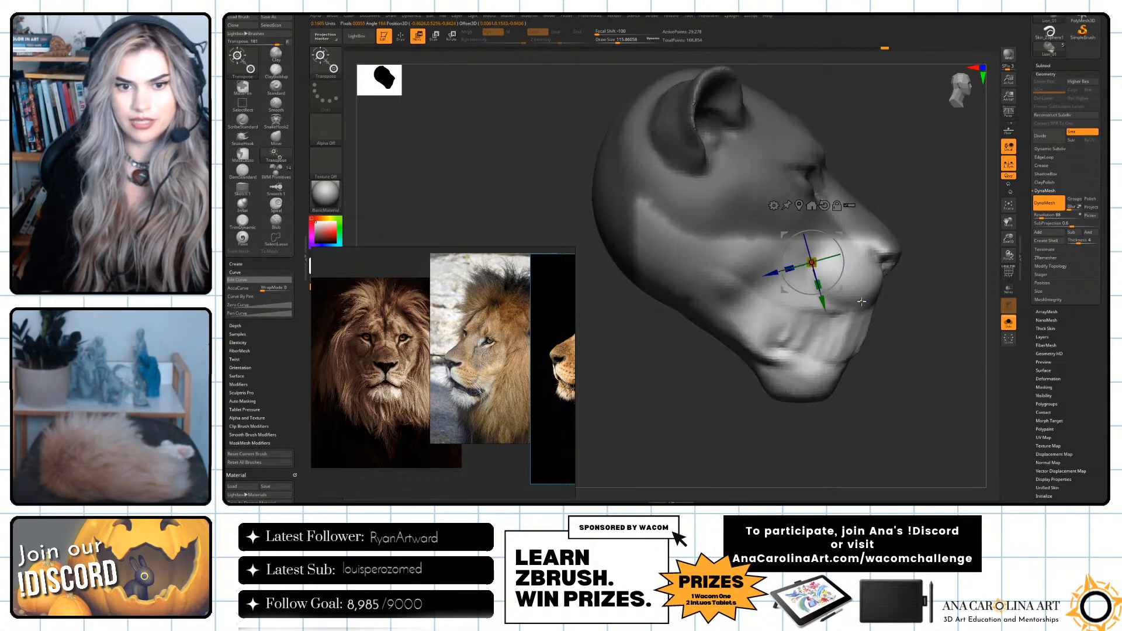
pyautogui.hotkey('ctrl', 'z')
pyautogui.keyDown('alt'); pyautogui.moveTo(924, 375); pyautogui.dragTo(907, 365); pyautogui.keyUp('alt')
pyautogui.keyDown('ctrl'); pyautogui.moveTo(826, 283); pyautogui.dragTo(809, 265); pyautogui.keyUp('ctrl')
pyautogui.hotkey('ctrl', 'z')
# Switch to the Move brush, adjust its size and push the unmasked surface between the jaws inward.
pyautogui.press('b')
pyautogui.press('m')
pyautogui.press('v')
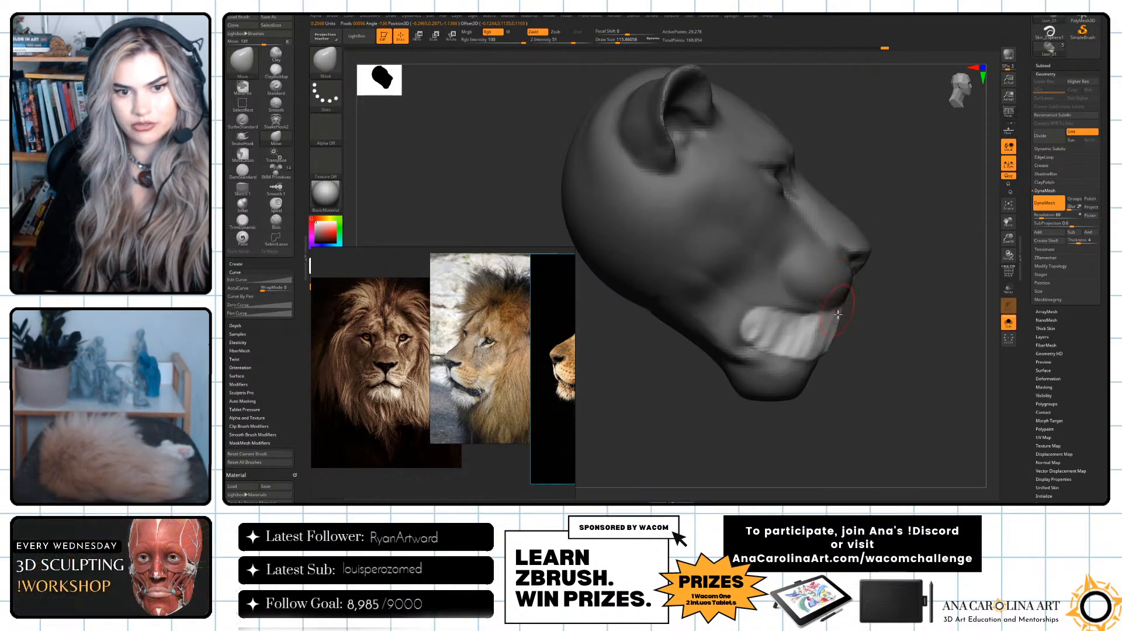
pyautogui.moveTo(868, 317)
pyautogui.mouseDown()
pyautogui.moveTo(854, 347)
pyautogui.moveTo(871, 357)
pyautogui.mouseUp()
pyautogui.press('b')
pyautogui.press('m')
pyautogui.press('v')
pyautogui.press('s')
pyautogui.click(823, 298)
pyautogui.moveTo(783, 308)
pyautogui.mouseDown()
pyautogui.moveTo(773, 308)
pyautogui.moveTo(900, 336)
pyautogui.mouseUp()
# Deepen the mouth cavity with further Move brush strokes from several angles.
pyautogui.press('space')
pyautogui.press('space')
pyautogui.moveTo(829, 317); pyautogui.dragTo(823, 317)
pyautogui.moveTo(735, 286); pyautogui.dragTo(857, 303)
pyautogui.moveTo(903, 407)
pyautogui.mouseDown()
pyautogui.moveTo(940, 431)
pyautogui.moveTo(855, 423)
pyautogui.mouseUp()
pyautogui.moveTo(865, 324)
pyautogui.mouseDown()
pyautogui.moveTo(899, 343)
pyautogui.moveTo(663, 288)
pyautogui.mouseUp()
pyautogui.moveTo(698, 341); pyautogui.dragTo(786, 334)
pyautogui.moveTo(827, 293); pyautogui.dragTo(842, 284)
# Enlarge the brush and smooth the stretched surface inside the open mouth and along the lower jaw.
pyautogui.press('s')
pyautogui.moveTo(716, 330); pyautogui.dragTo(685, 332)
pyautogui.moveTo(645, 337); pyautogui.dragTo(809, 337, button='right')
pyautogui.moveTo(705, 300); pyautogui.dragTo(625, 304, button='right')
pyautogui.moveTo(696, 321); pyautogui.dragTo(742, 332, button='right')
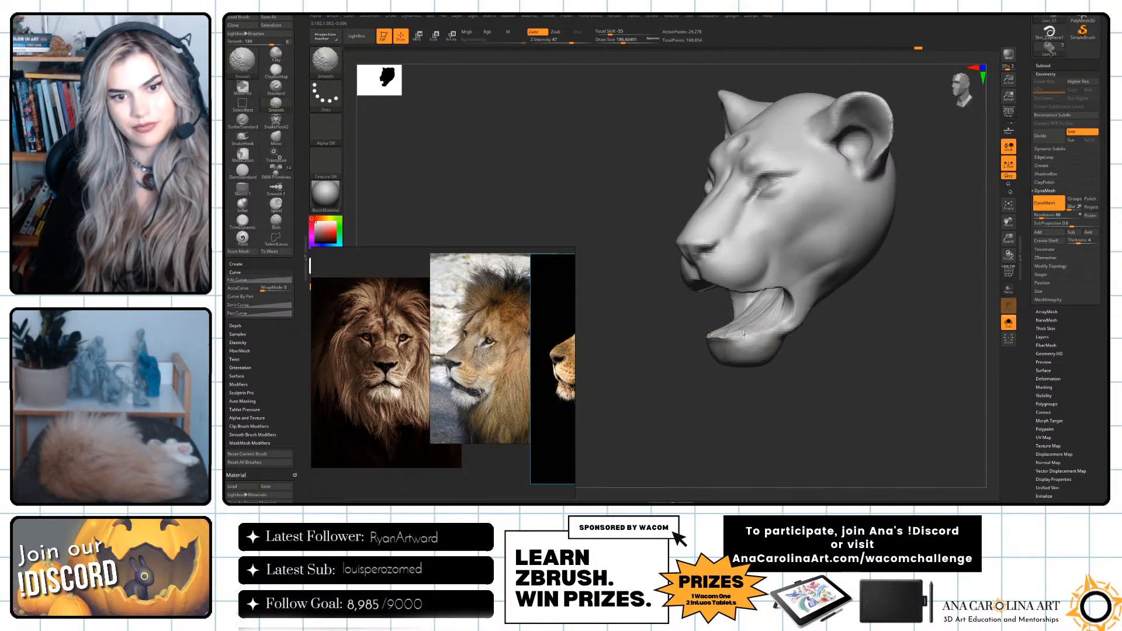
# Remesh the open-mouthed head and turn off solo display to show the mane and horns again.
pyautogui.moveTo(890, 432)
pyautogui.mouseDown()
pyautogui.moveTo(896, 423)
pyautogui.moveTo(871, 388)
pyautogui.mouseUp()
pyautogui.keyDown('shift'); pyautogui.moveTo(779, 311); pyautogui.dragTo(773, 298); pyautogui.keyUp('shift')
pyautogui.moveTo(855, 385); pyautogui.dragTo(829, 390, button='right')
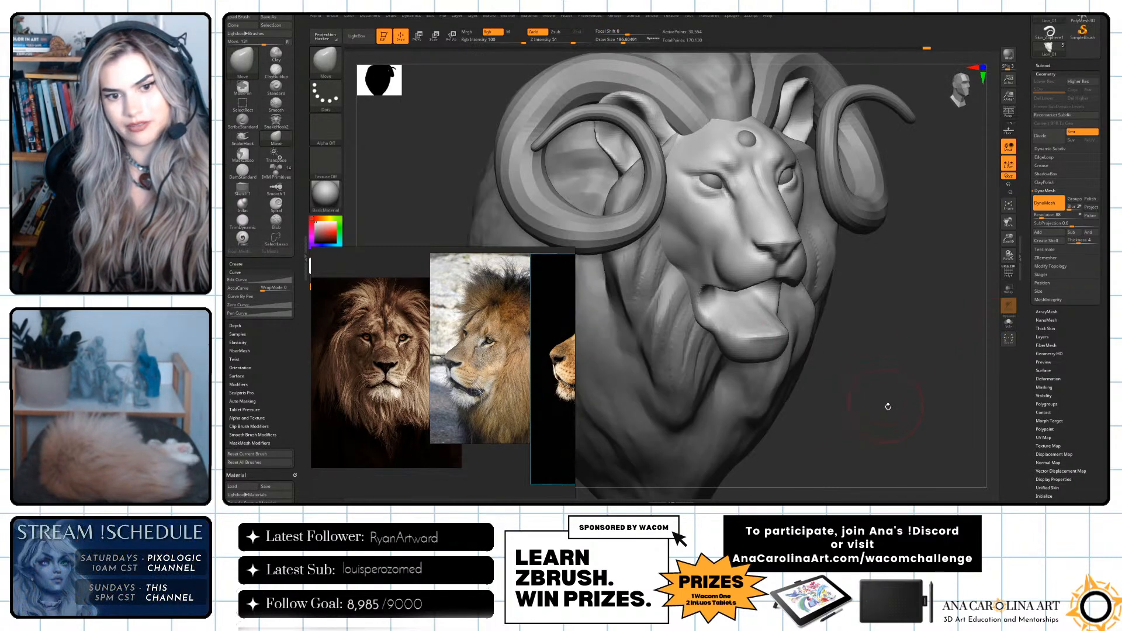
pyautogui.moveTo(887, 401)
pyautogui.mouseDown(button='right')
pyautogui.moveTo(897, 366)
pyautogui.moveTo(912, 377)
pyautogui.moveTo(913, 409)
pyautogui.mouseUp(button='right')
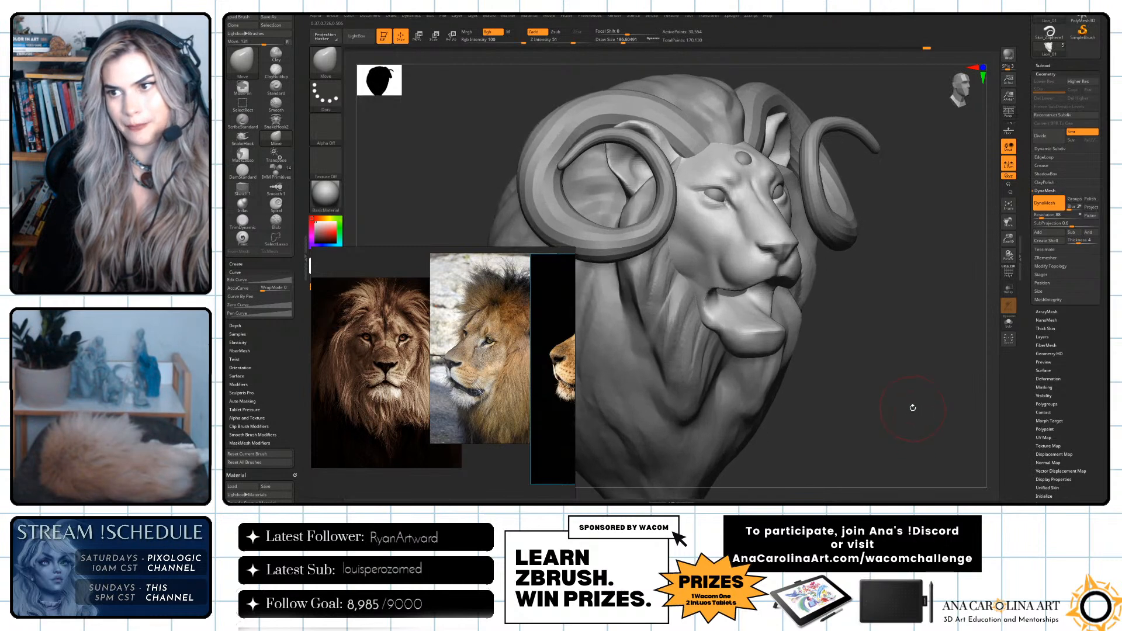
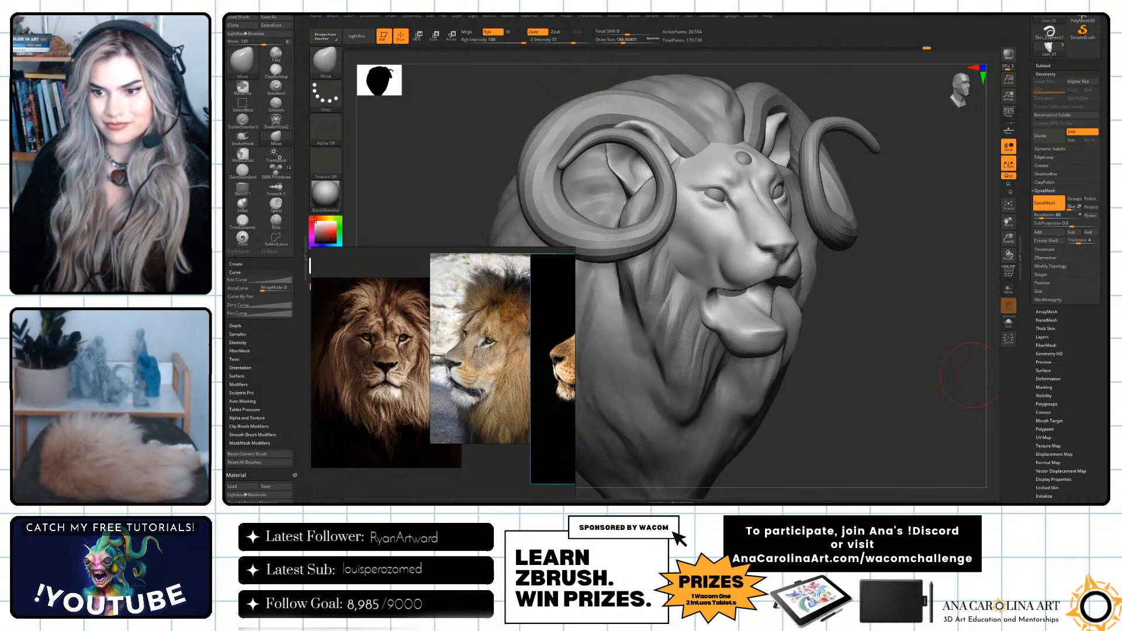
# Step back through the head's undo history to the closed-mouth version and accept discarding the newer history entries.
pyautogui.moveTo(972, 409)
pyautogui.mouseDown()
pyautogui.moveTo(936, 423)
pyautogui.moveTo(906, 376)
pyautogui.moveTo(899, 381)
pyautogui.mouseUp()
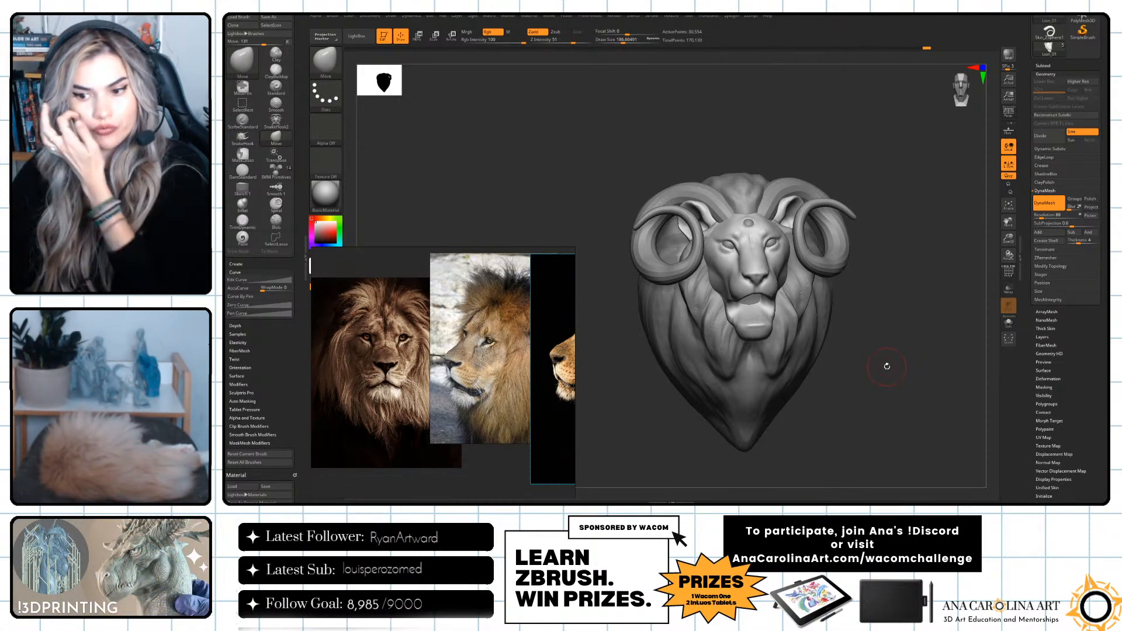
pyautogui.moveTo(871, 355)
pyautogui.mouseDown()
pyautogui.moveTo(883, 333)
pyautogui.moveTo(909, 361)
pyautogui.mouseUp()
pyautogui.moveTo(926, 47); pyautogui.dragTo(861, 54)
pyautogui.keyDown('ctrl'); pyautogui.moveTo(880, 125); pyautogui.dragTo(899, 176); pyautogui.keyUp('ctrl')
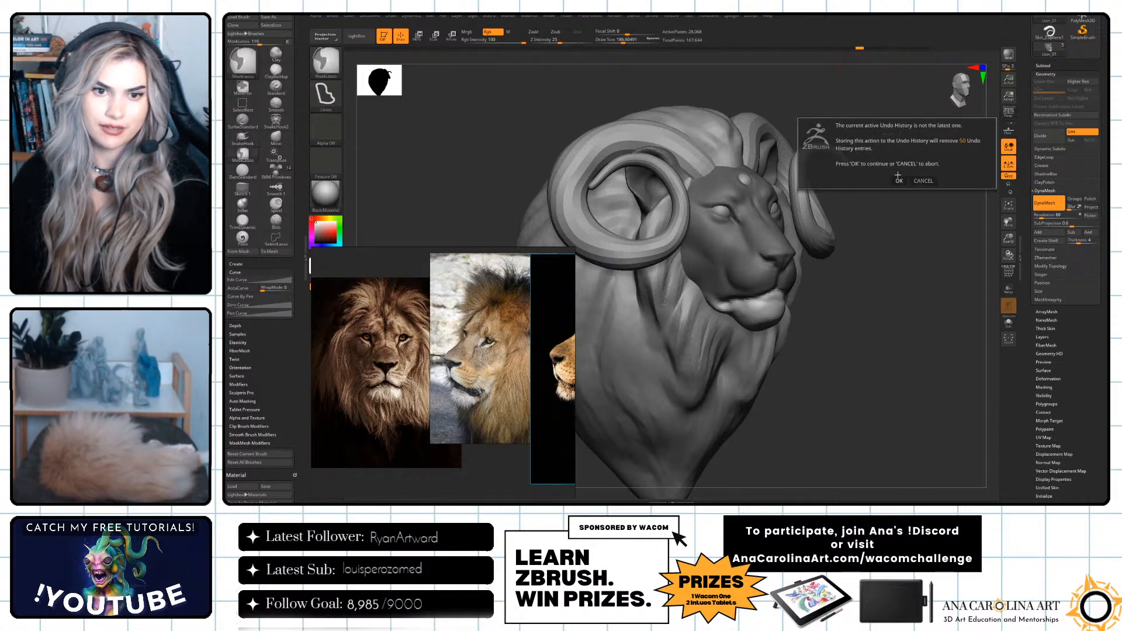
pyautogui.click(900, 181)
# Select the mane, switch to the ClayBuildup brush with a large draw size and build up hair strokes below the face.
pyautogui.moveTo(935, 215)
pyautogui.mouseDown()
pyautogui.moveTo(951, 242)
pyautogui.moveTo(913, 226)
pyautogui.moveTo(891, 245)
pyautogui.mouseUp()
pyautogui.keyDown('alt'); pyautogui.click(820, 299); pyautogui.keyUp('alt')
pyautogui.moveTo(903, 350)
pyautogui.keyDown('alt'); pyautogui.mouseDown()
pyautogui.moveTo(857, 328)
pyautogui.moveTo(891, 325)
pyautogui.moveTo(877, 310)
pyautogui.mouseUp(); pyautogui.keyUp('alt')
pyautogui.press('b')
pyautogui.press('c')
pyautogui.press('b')
pyautogui.press('s')
pyautogui.press('s')
pyautogui.moveTo(790, 291)
pyautogui.mouseDown()
pyautogui.moveTo(767, 302)
pyautogui.moveTo(771, 333)
pyautogui.mouseUp()
pyautogui.moveTo(806, 392); pyautogui.dragTo(825, 380)
pyautogui.moveTo(757, 368); pyautogui.dragTo(764, 342)
pyautogui.moveTo(835, 284)
pyautogui.keyDown('alt'); pyautogui.mouseDown()
pyautogui.moveTo(810, 356)
pyautogui.moveTo(802, 245)
pyautogui.mouseUp(); pyautogui.keyUp('alt')
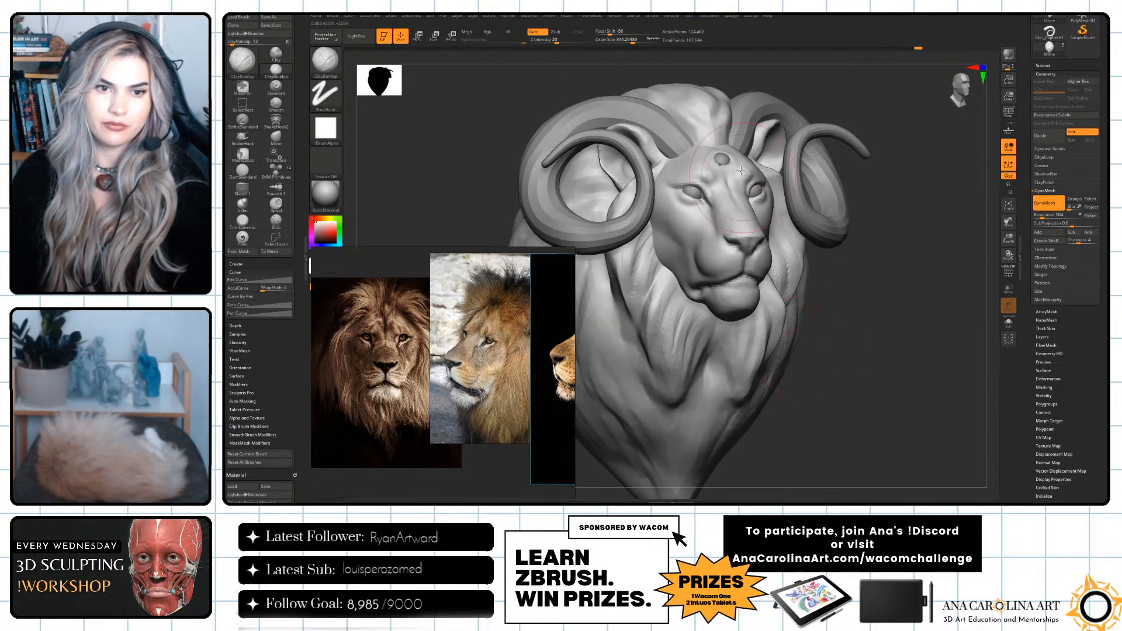
# Adjust the ClayBuildup draw size and sculpt hair strands over the top of the mane between the horns.
pyautogui.moveTo(792, 96)
pyautogui.keyDown('alt'); pyautogui.mouseDown()
pyautogui.moveTo(797, 155)
pyautogui.moveTo(784, 156)
pyautogui.mouseUp(); pyautogui.keyUp('alt')
pyautogui.press('s')
pyautogui.moveTo(792, 155); pyautogui.dragTo(725, 207)
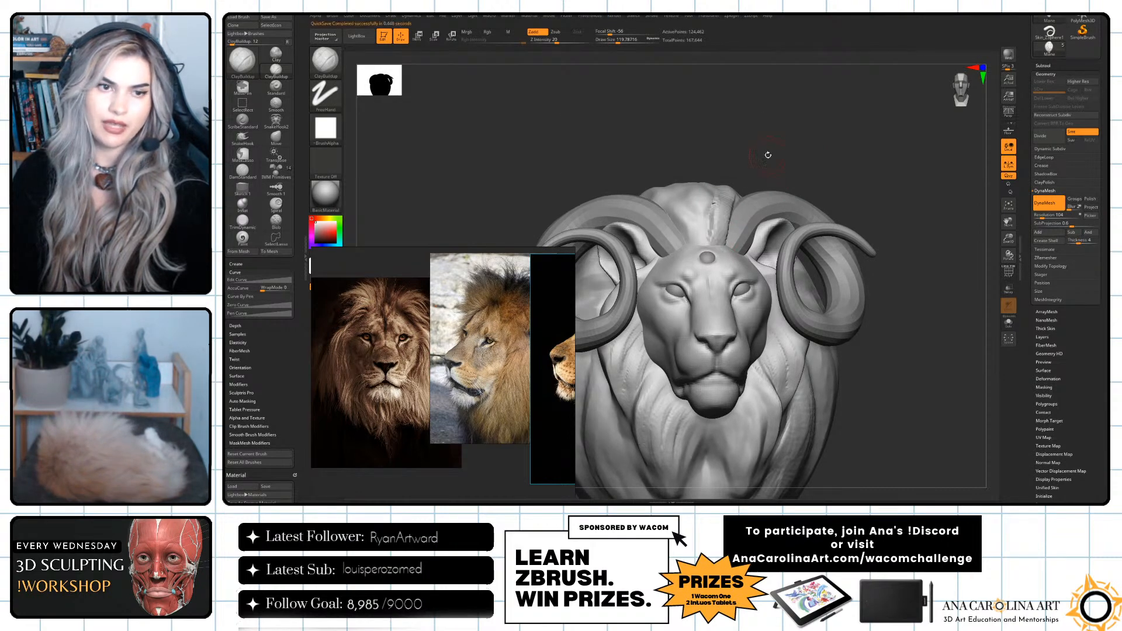
pyautogui.moveTo(770, 155); pyautogui.dragTo(735, 188)
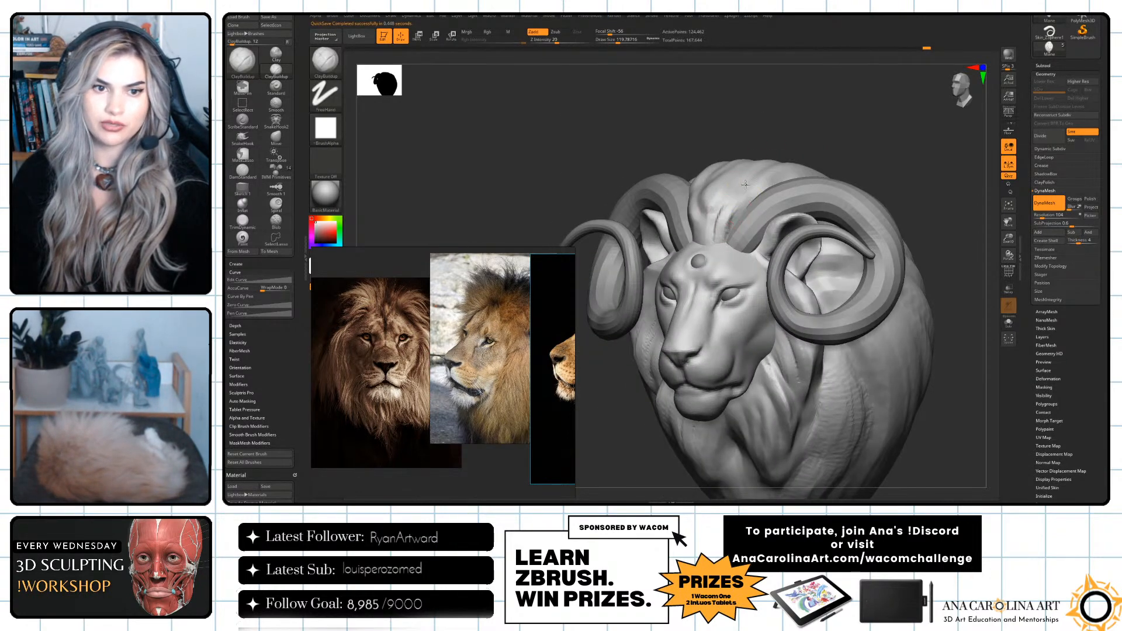
pyautogui.press('space')
pyautogui.moveTo(754, 205)
pyautogui.mouseDown()
pyautogui.moveTo(765, 206)
pyautogui.moveTo(773, 176)
pyautogui.mouseUp()
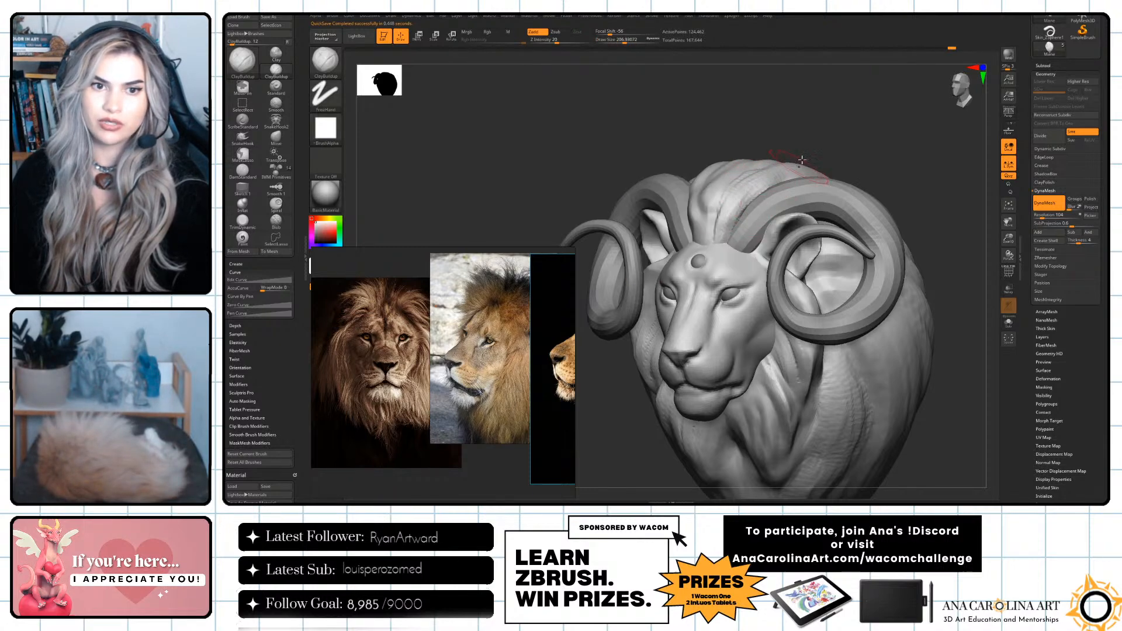
pyautogui.moveTo(798, 168); pyautogui.dragTo(796, 206, button='right')
pyautogui.keyDown('shift'); pyautogui.moveTo(809, 151); pyautogui.dragTo(814, 114, button='right'); pyautogui.keyUp('shift')
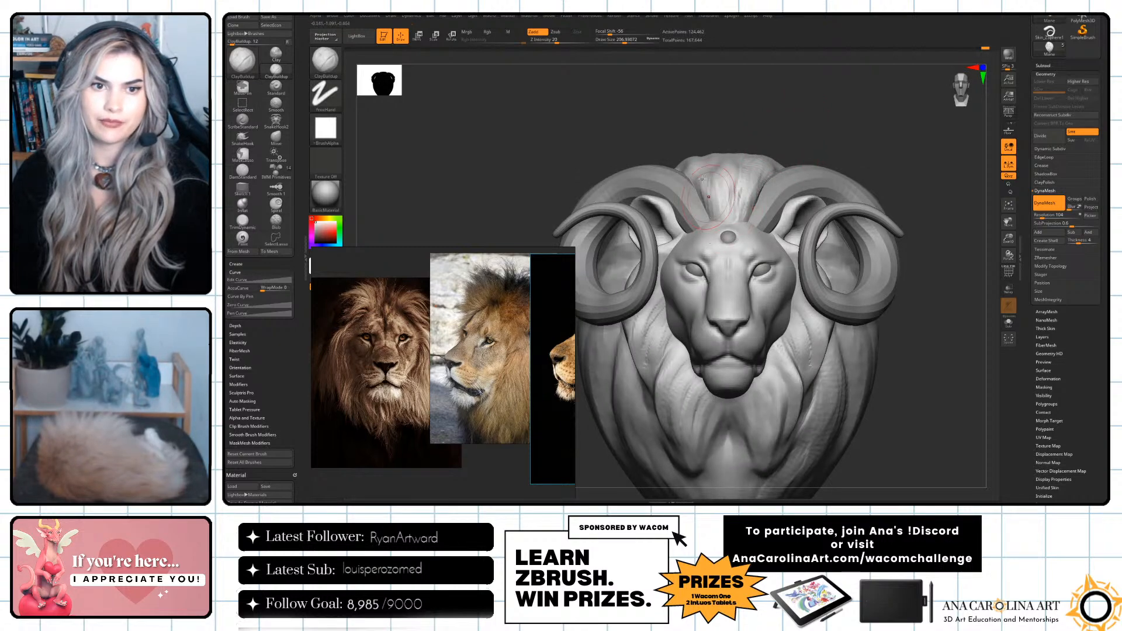
# Extend the hair strands from the forehead back over the crown of the mane.
pyautogui.moveTo(755, 94); pyautogui.dragTo(743, 147, button='right')
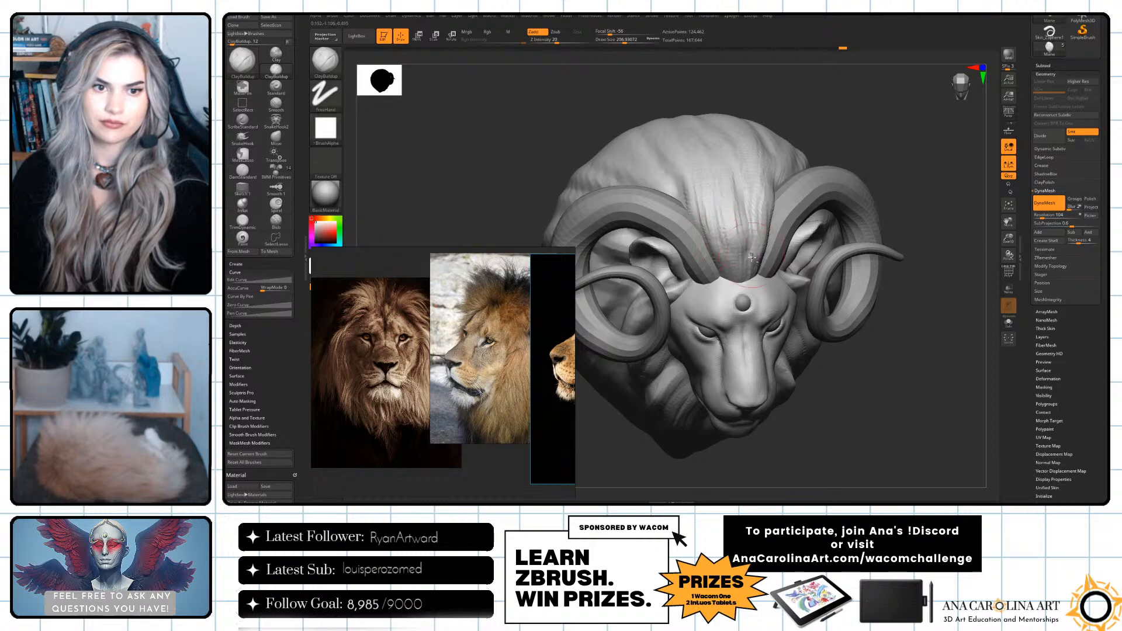
pyautogui.moveTo(727, 260); pyautogui.dragTo(723, 190)
pyautogui.moveTo(731, 163); pyautogui.dragTo(742, 111, button='right')
pyautogui.keyDown('ctrl'); pyautogui.moveTo(741, 111); pyautogui.dragTo(745, 76, button='right'); pyautogui.keyUp('ctrl')
pyautogui.moveTo(744, 88); pyautogui.dragTo(776, 156)
# Sculpt long flowing strands down the sides and the lower part of the mane with ClayBuildup.
pyautogui.moveTo(903, 228); pyautogui.dragTo(800, 266)
pyautogui.moveTo(860, 233); pyautogui.dragTo(895, 247)
pyautogui.keyDown('alt'); pyautogui.moveTo(895, 246); pyautogui.dragTo(906, 200); pyautogui.keyUp('alt')
pyautogui.moveTo(906, 200); pyautogui.dragTo(789, 220)
pyautogui.moveTo(830, 305); pyautogui.dragTo(823, 345)
pyautogui.moveTo(817, 234)
pyautogui.mouseDown()
pyautogui.moveTo(833, 298)
pyautogui.moveTo(846, 299)
pyautogui.moveTo(839, 331)
pyautogui.moveTo(810, 351)
pyautogui.mouseUp()
pyautogui.moveTo(858, 382); pyautogui.dragTo(950, 376)
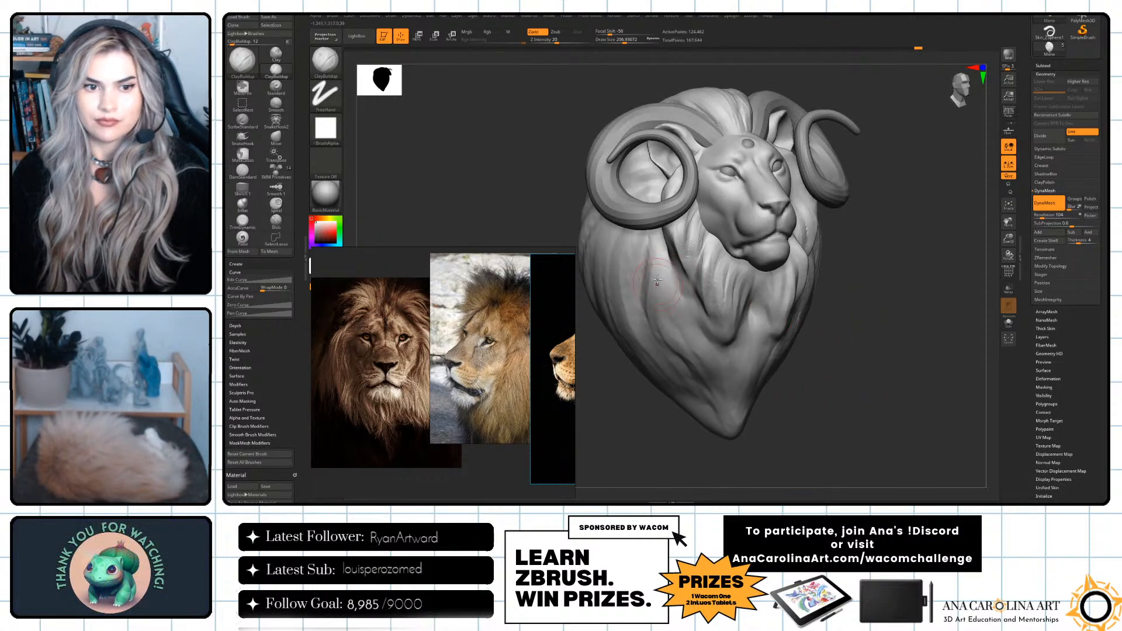
pyautogui.moveTo(672, 270); pyautogui.dragTo(701, 336)
pyautogui.moveTo(829, 373)
pyautogui.keyDown('alt'); pyautogui.mouseDown()
pyautogui.moveTo(843, 399)
pyautogui.moveTo(827, 409)
pyautogui.mouseUp(); pyautogui.keyUp('alt')
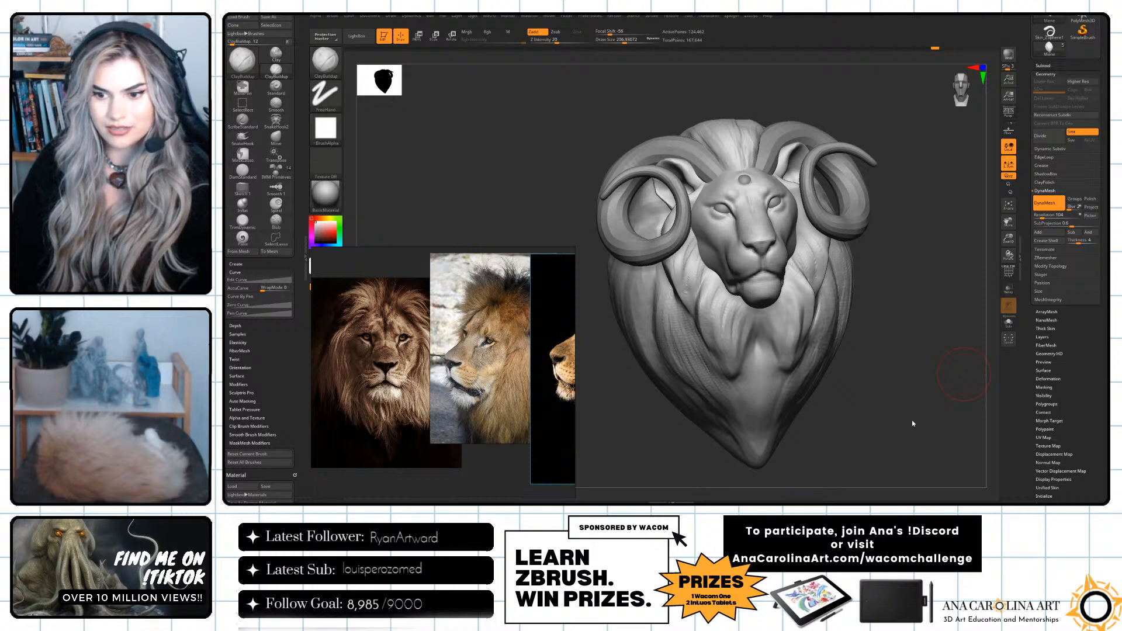
pyautogui.moveTo(915, 423); pyautogui.dragTo(924, 421)
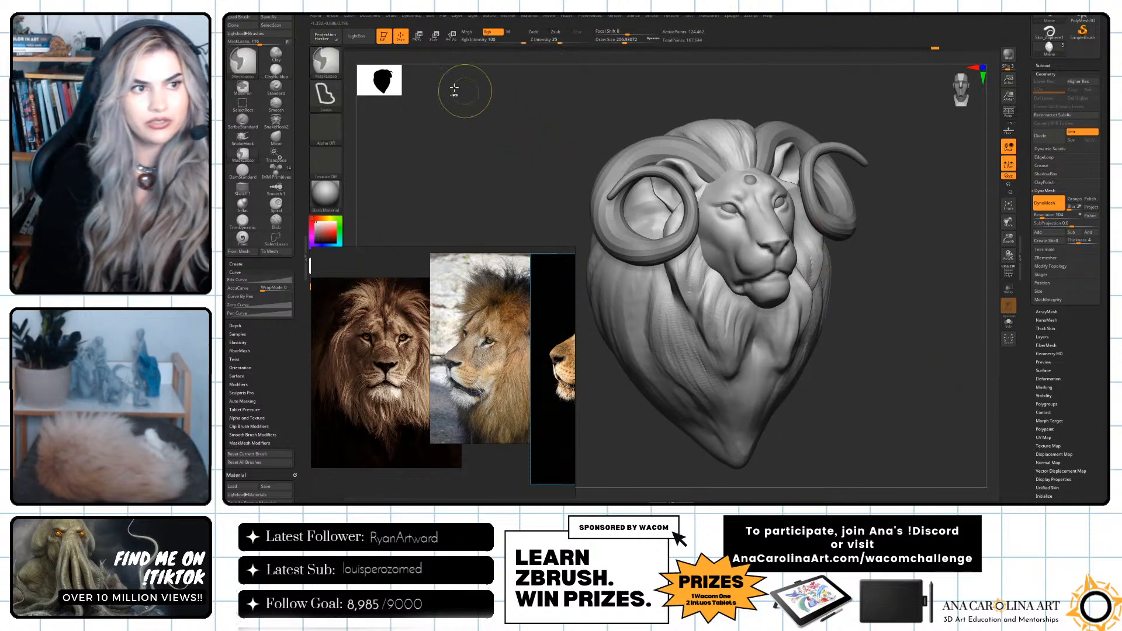
# Switch the masking brush between MaskLasso and MaskPen, ending on MaskPen.
pyautogui.keyDown('ctrl'); pyautogui.click(339, 66); pyautogui.keyUp('ctrl')
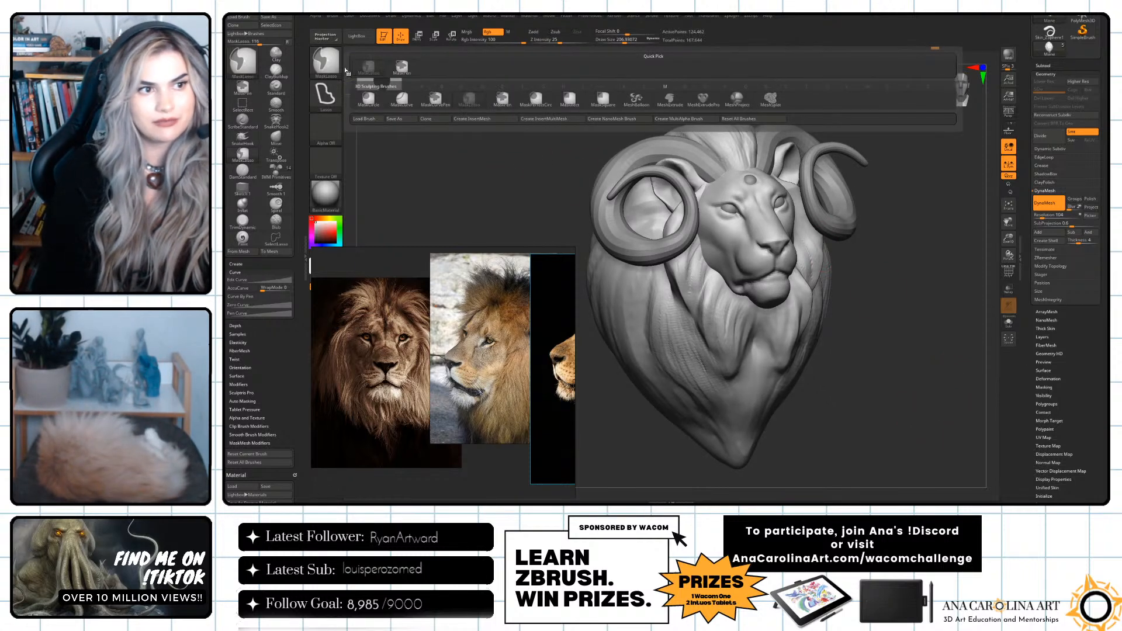
pyautogui.keyDown('ctrl'); pyautogui.click(395, 74); pyautogui.keyUp('ctrl')
pyautogui.keyDown('ctrl'); pyautogui.click(336, 63); pyautogui.keyUp('ctrl')
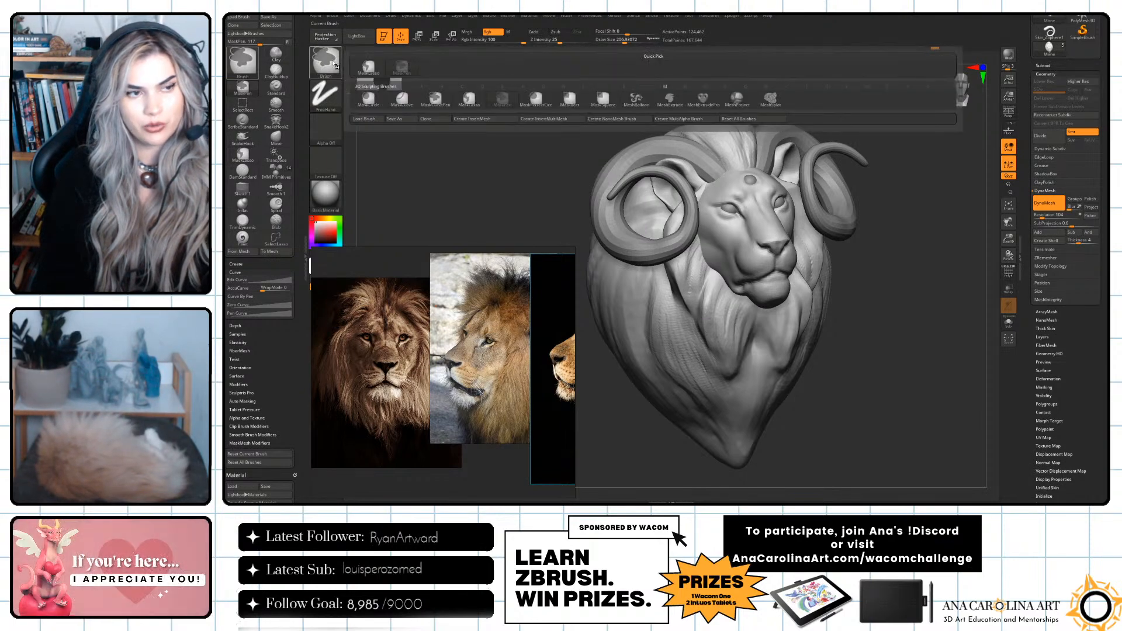
pyautogui.keyDown('ctrl'); pyautogui.click(359, 69); pyautogui.keyUp('ctrl')
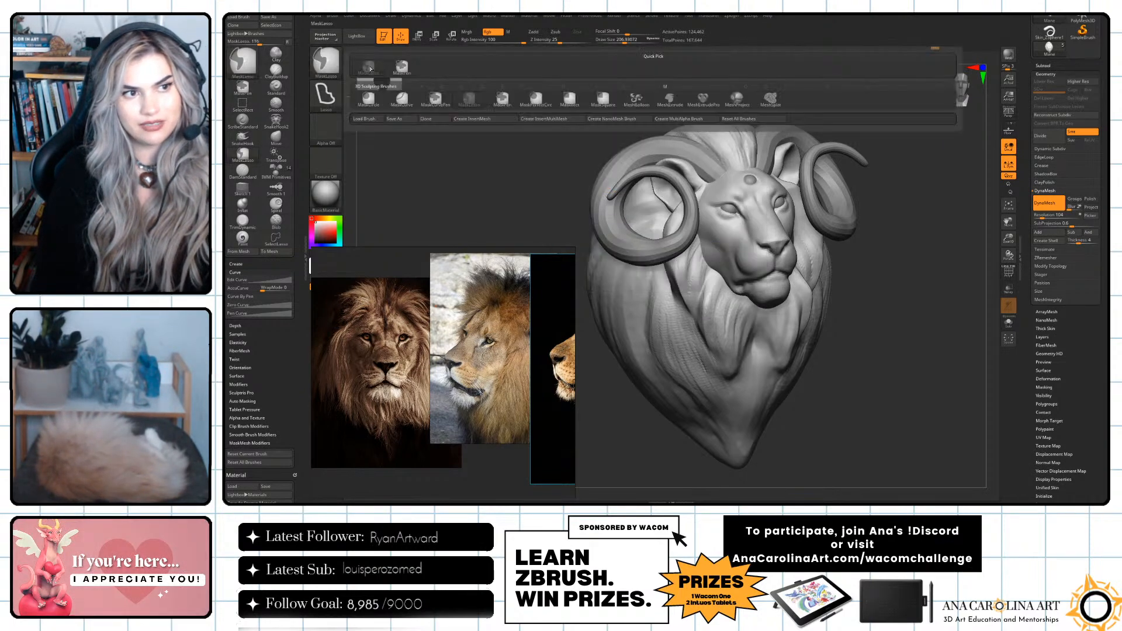
pyautogui.keyDown('ctrl'); pyautogui.click(400, 68); pyautogui.keyUp('ctrl')
# Try MaskPen masking with a rectangular mask over the horn and another mask on the lower mane.
pyautogui.keyDown('ctrl'); pyautogui.moveTo(558, 101); pyautogui.dragTo(714, 202); pyautogui.keyUp('ctrl')
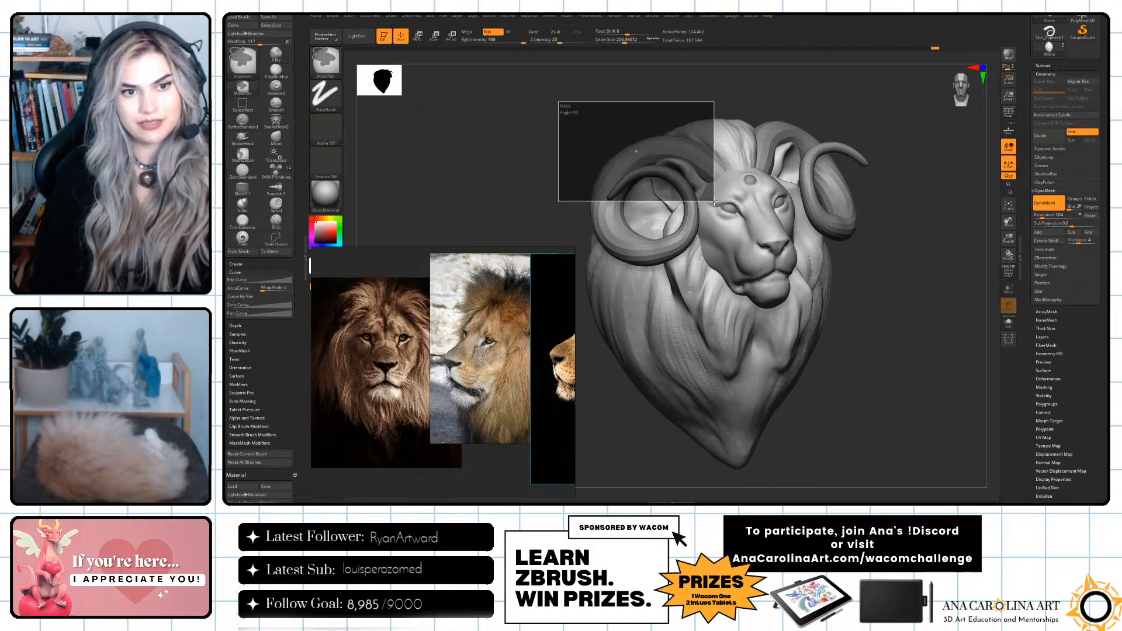
pyautogui.hotkey('ctrl', 'z')
pyautogui.moveTo(685, 280)
pyautogui.keyDown('ctrl'); pyautogui.mouseDown()
pyautogui.moveTo(680, 319)
pyautogui.moveTo(739, 365)
pyautogui.moveTo(750, 330)
pyautogui.moveTo(719, 338)
pyautogui.moveTo(624, 296)
pyautogui.moveTo(786, 327)
pyautogui.moveTo(761, 387)
pyautogui.mouseUp(); pyautogui.keyUp('ctrl')
pyautogui.hotkey('ctrl', 'z')
pyautogui.hotkey('ctrl', 'z')
# Select the horns, subdivide them three times and step down to subdivision level 2.
pyautogui.moveTo(852, 367)
pyautogui.mouseDown()
pyautogui.moveTo(899, 363)
pyautogui.moveTo(895, 375)
pyautogui.mouseUp()
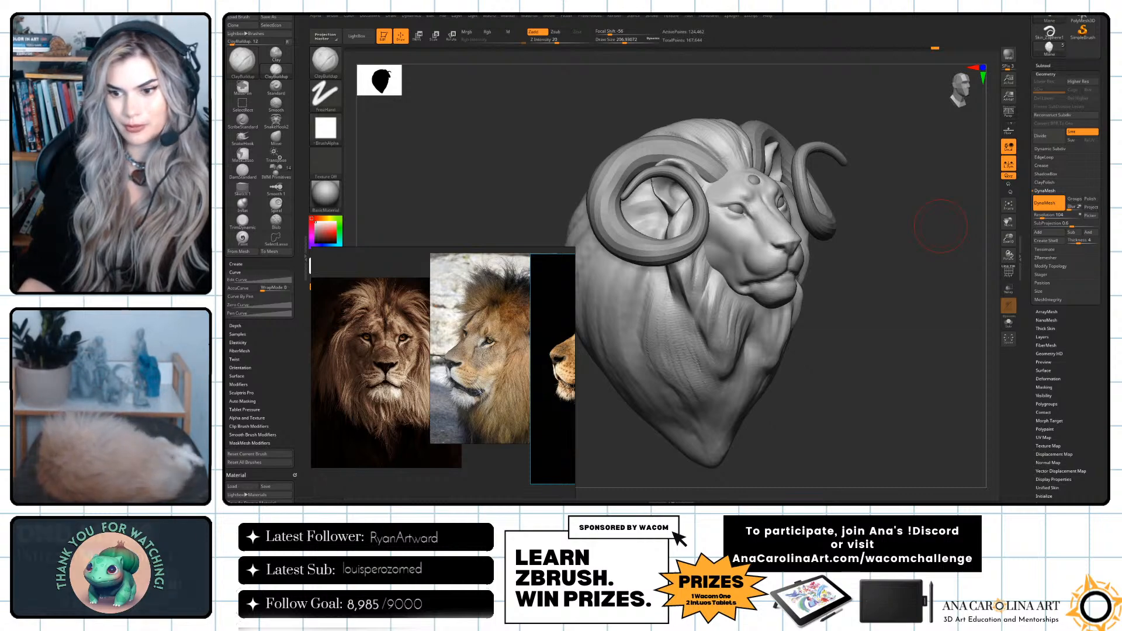
pyautogui.moveTo(941, 227); pyautogui.dragTo(874, 316)
pyautogui.keyDown('alt'); pyautogui.click(849, 246); pyautogui.keyUp('alt')
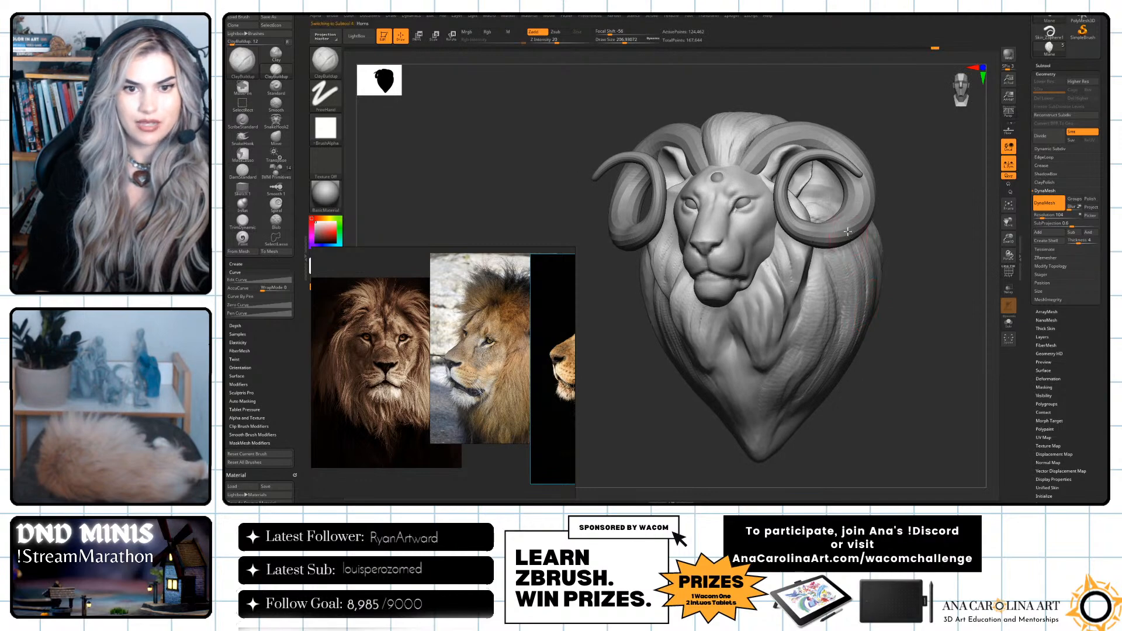
pyautogui.click(1046, 137)
pyautogui.click(1046, 137)
pyautogui.click(1045, 137)
pyautogui.moveTo(932, 220); pyautogui.dragTo(934, 240)
pyautogui.hotkey('shift', 'd')
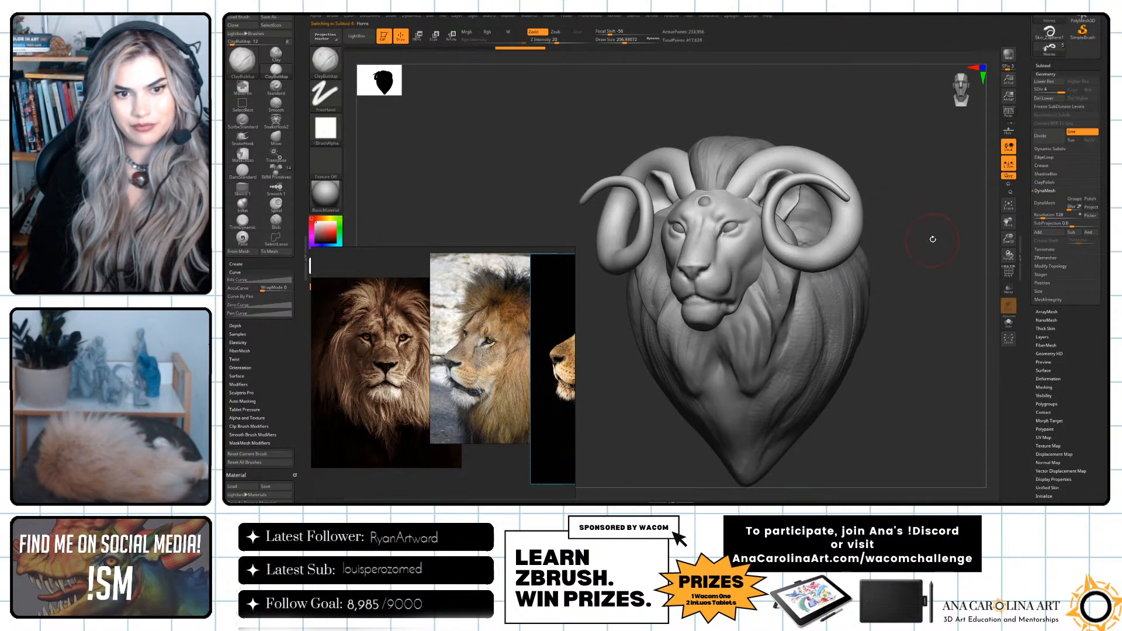
pyautogui.hotkey('shift', 'd')
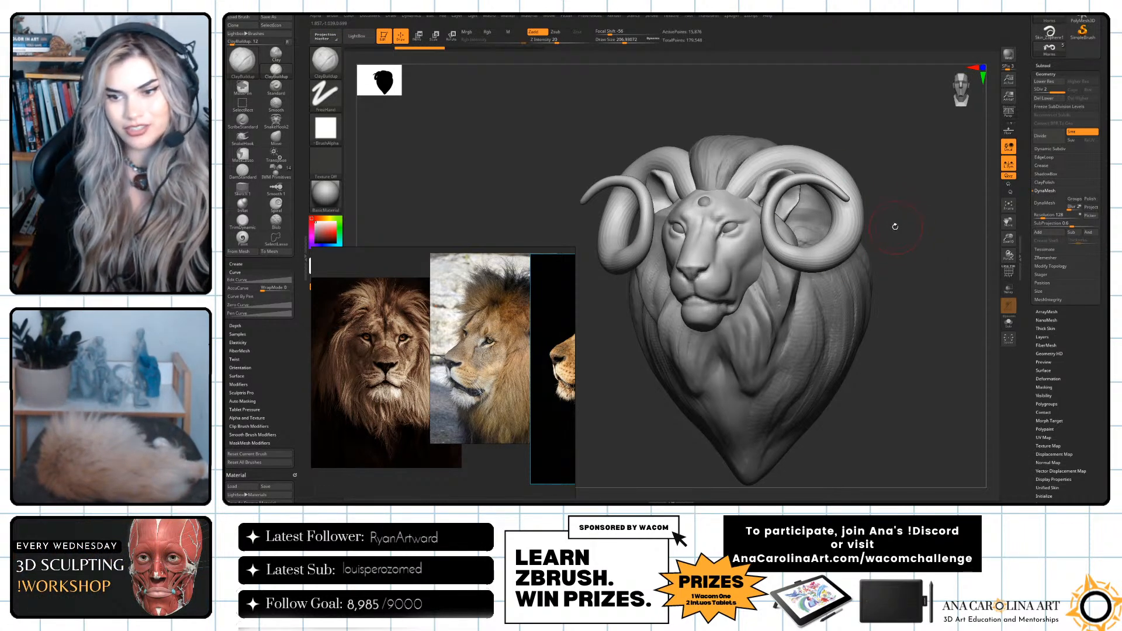
# Switch to the SnakeHook brush and pull three long antler-like tines out of each horn.
pyautogui.press('b')
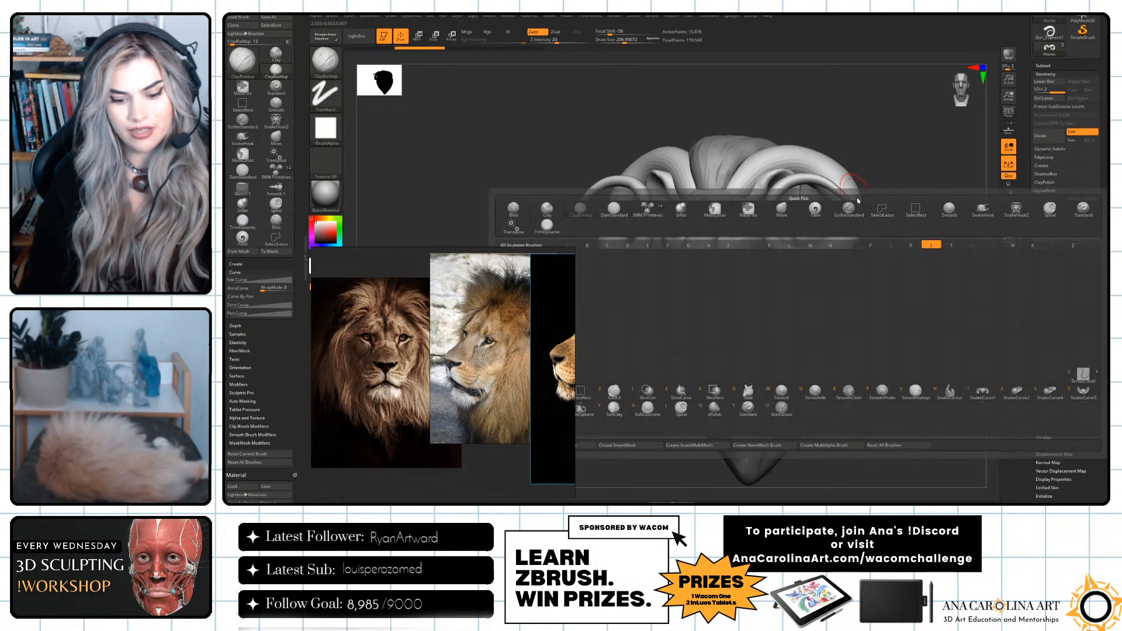
pyautogui.press('k')
pyautogui.moveTo(854, 202)
pyautogui.mouseDown()
pyautogui.moveTo(928, 166)
pyautogui.moveTo(953, 71)
pyautogui.mouseUp()
pyautogui.keyDown('alt'); pyautogui.moveTo(959, 236); pyautogui.dragTo(912, 245); pyautogui.keyUp('alt')
pyautogui.moveTo(798, 244); pyautogui.dragTo(945, 236)
pyautogui.moveTo(865, 318)
pyautogui.mouseDown()
pyautogui.moveTo(881, 319)
pyautogui.moveTo(826, 348)
pyautogui.mouseUp()
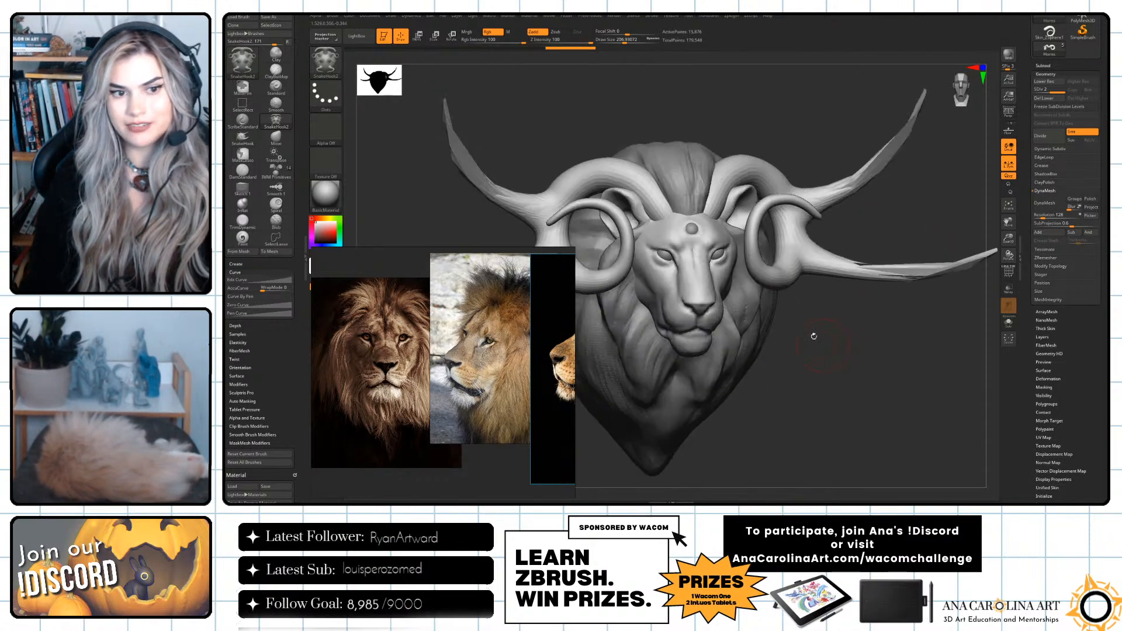
pyautogui.moveTo(775, 286)
pyautogui.mouseDown()
pyautogui.moveTo(855, 336)
pyautogui.moveTo(914, 313)
pyautogui.moveTo(917, 290)
pyautogui.moveTo(907, 300)
pyautogui.moveTo(830, 293)
pyautogui.moveTo(857, 361)
pyautogui.moveTo(814, 373)
pyautogui.moveTo(826, 343)
pyautogui.moveTo(777, 419)
pyautogui.moveTo(779, 380)
pyautogui.moveTo(846, 360)
pyautogui.moveTo(847, 409)
pyautogui.mouseUp()
# Display the PolyFrame on the stretched horns, start DynaMesh and accept freezing the subdivision levels.
pyautogui.click(1007, 272)
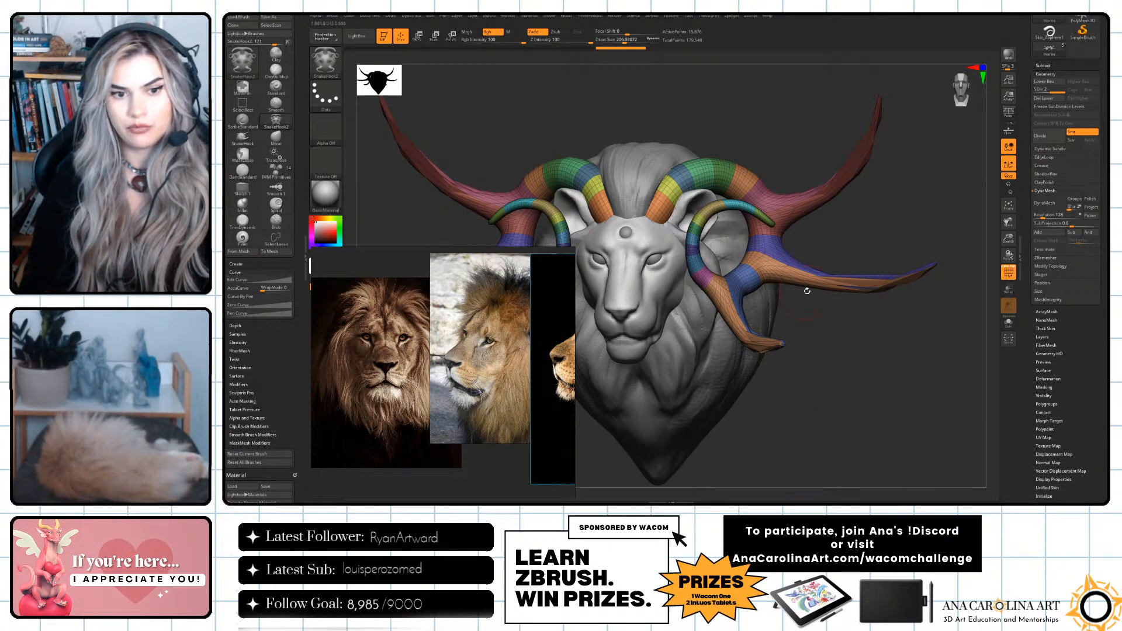
pyautogui.moveTo(825, 329); pyautogui.dragTo(875, 251)
pyautogui.click(1044, 203)
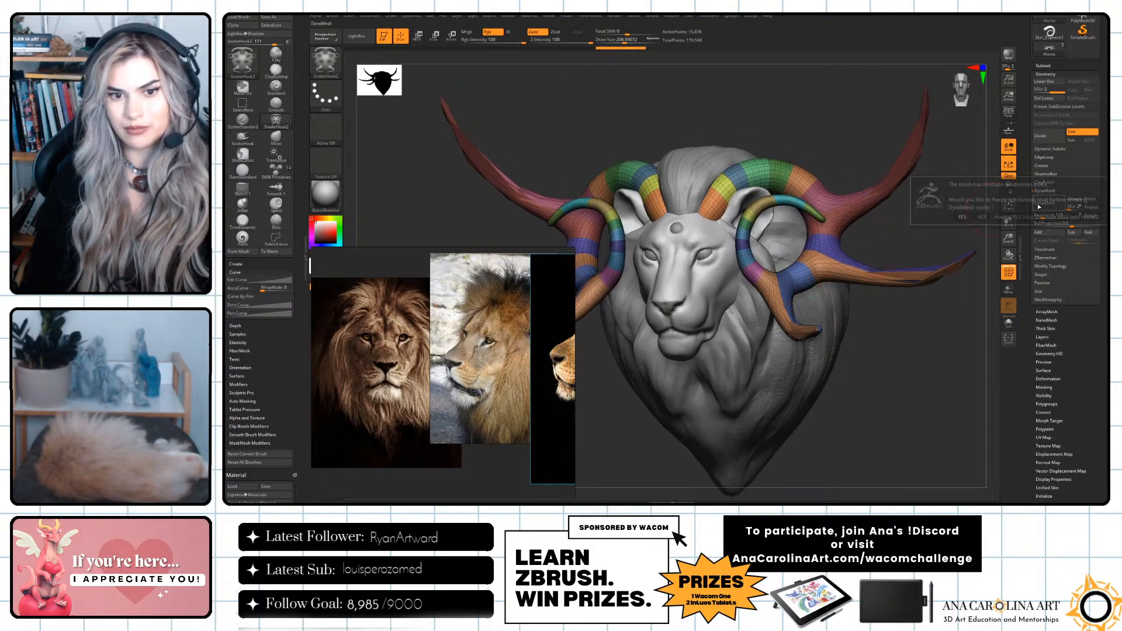
pyautogui.click(962, 217)
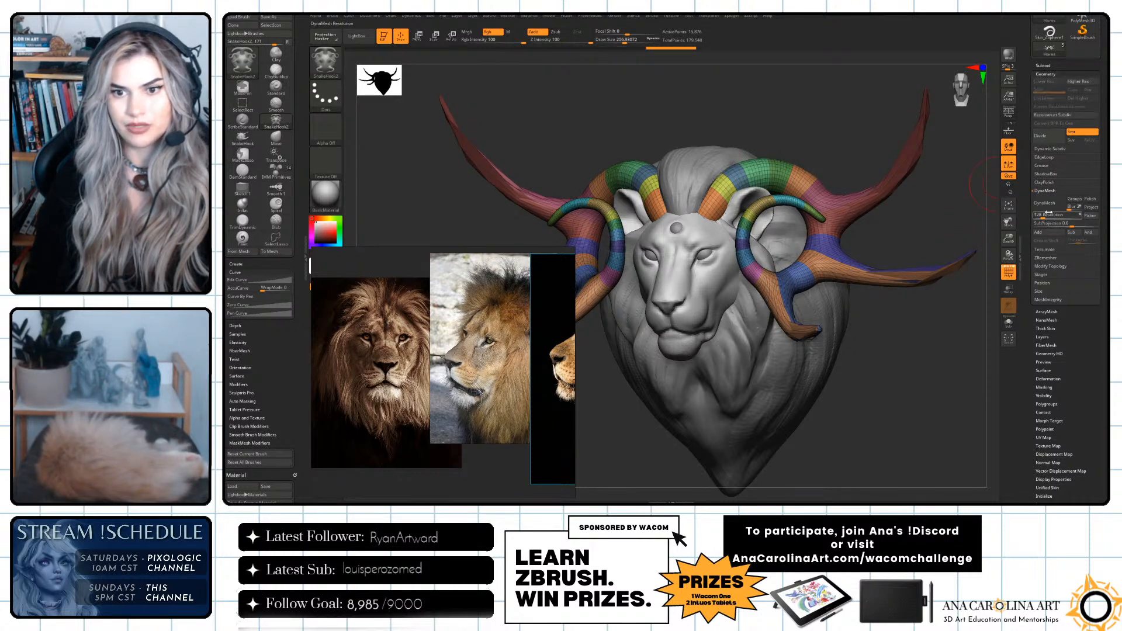
# Try remeshing the stretched horns with DynaMesh.
pyautogui.click(1048, 203)
pyautogui.moveTo(956, 236); pyautogui.dragTo(965, 229)
pyautogui.hotkey('ctrl', 'z')
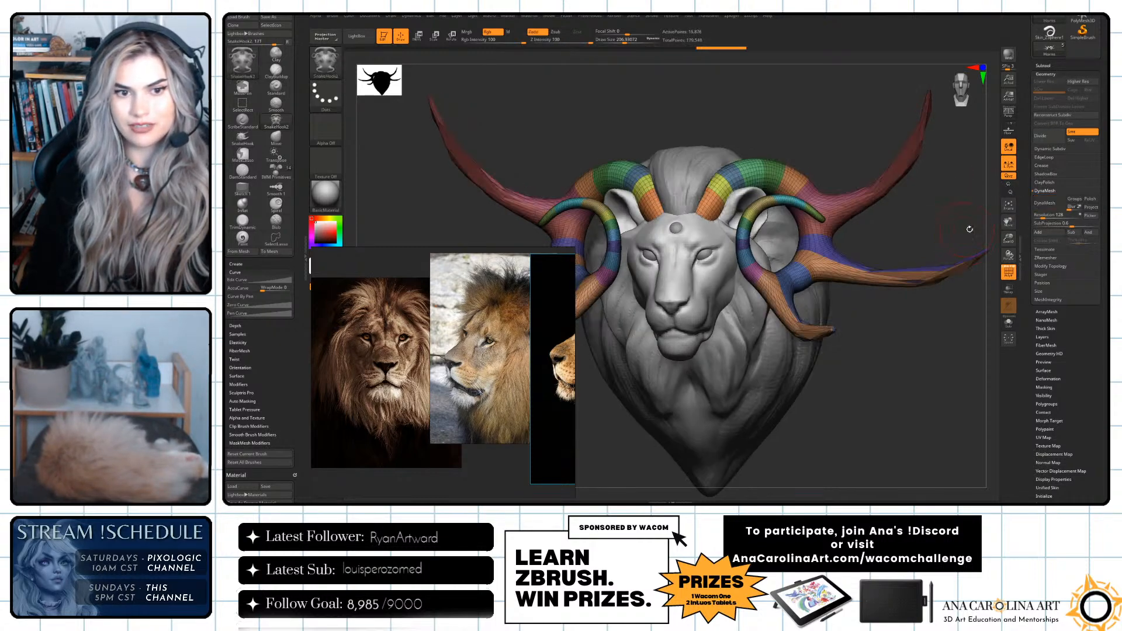
# Lower the DynaMesh resolution, remesh the horns and turn off the PolyFrame display.
pyautogui.moveTo(1040, 209); pyautogui.dragTo(1037, 215)
pyautogui.click(1045, 203)
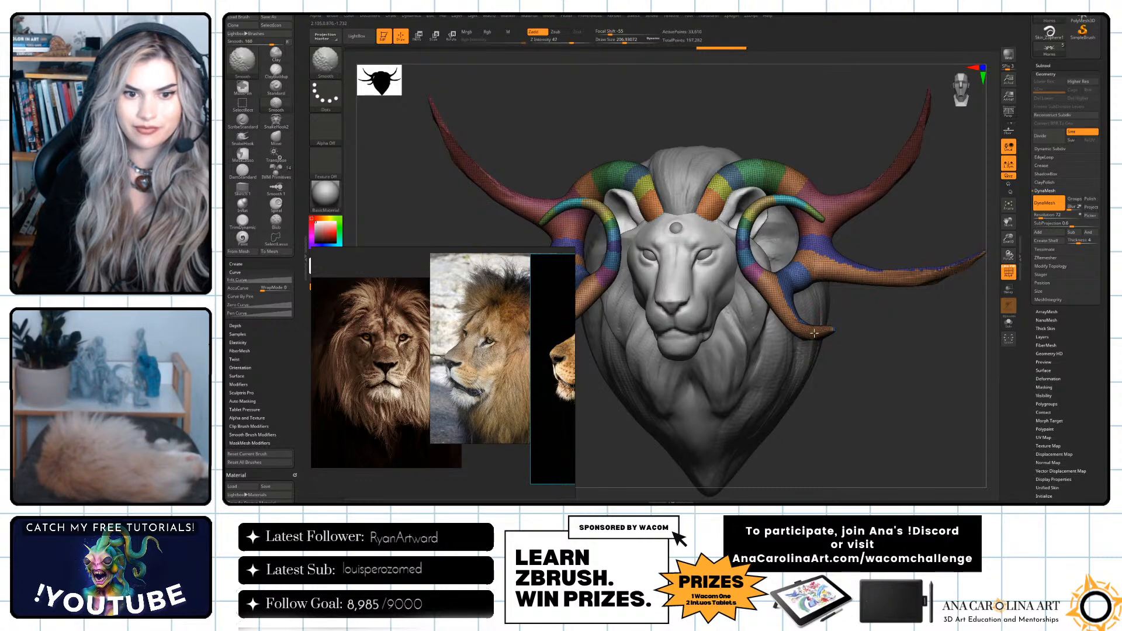
pyautogui.click(1007, 271)
# Smooth the remeshed tines with a large Smooth brush and move the reference images away from the horns.
pyautogui.moveTo(937, 280)
pyautogui.keyDown('alt'); pyautogui.mouseDown()
pyautogui.moveTo(932, 311)
pyautogui.moveTo(929, 296)
pyautogui.moveTo(904, 290)
pyautogui.mouseUp(); pyautogui.keyUp('alt')
pyautogui.moveTo(826, 221)
pyautogui.keyDown('shift'); pyautogui.mouseDown()
pyautogui.moveTo(875, 167)
pyautogui.moveTo(847, 206)
pyautogui.mouseUp(); pyautogui.keyUp('shift')
pyautogui.keyDown('shift'); pyautogui.moveTo(842, 275); pyautogui.dragTo(790, 282); pyautogui.keyUp('shift')
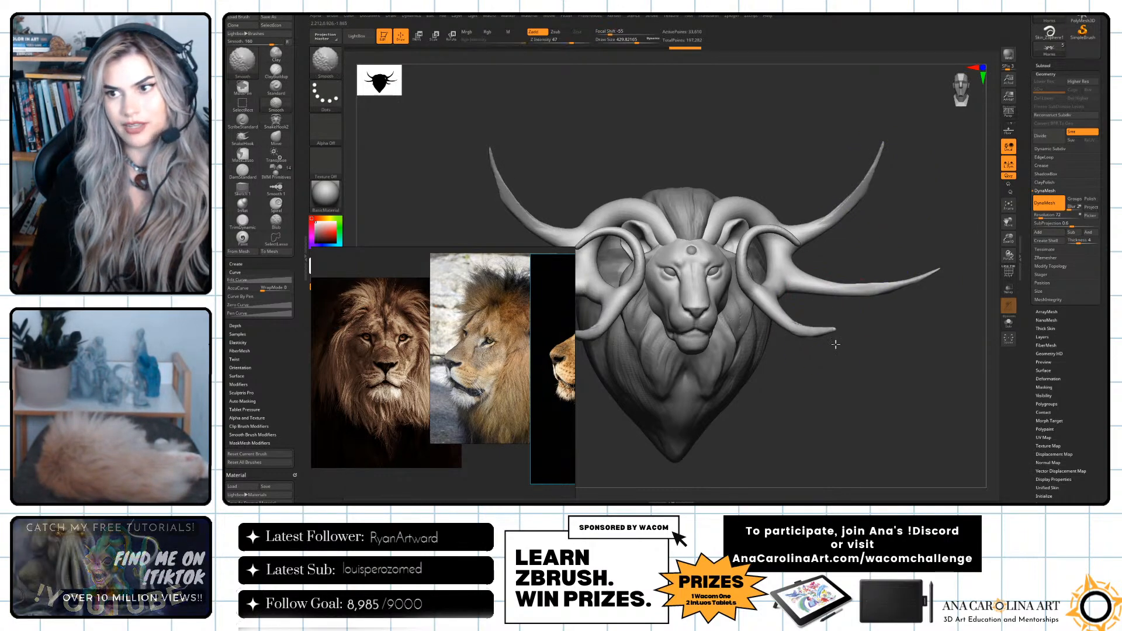
pyautogui.moveTo(489, 332); pyautogui.dragTo(352, 329)
pyautogui.moveTo(810, 391); pyautogui.dragTo(798, 381)
pyautogui.moveTo(897, 398)
pyautogui.mouseDown()
pyautogui.moveTo(941, 417)
pyautogui.moveTo(897, 406)
pyautogui.moveTo(842, 370)
pyautogui.moveTo(861, 370)
pyautogui.mouseUp()
# Adjust the brush size, refine the outer tines with a few strokes and undo the last one.
pyautogui.press('space')
pyautogui.moveTo(852, 328); pyautogui.dragTo(842, 293)
pyautogui.moveTo(846, 186); pyautogui.dragTo(850, 193)
pyautogui.moveTo(864, 259)
pyautogui.mouseDown()
pyautogui.moveTo(869, 243)
pyautogui.moveTo(892, 293)
pyautogui.moveTo(871, 287)
pyautogui.mouseUp()
pyautogui.hotkey('ctrl', 'z')
# Switch to the Inflat brush, adjust its size and thicken the thin horn tines.
pyautogui.press('b')
pyautogui.press('i')
pyautogui.press('n')
pyautogui.press('space')
pyautogui.moveTo(888, 301)
pyautogui.keyDown('alt'); pyautogui.mouseDown()
pyautogui.moveTo(904, 321)
pyautogui.moveTo(905, 309)
pyautogui.moveTo(880, 318)
pyautogui.moveTo(894, 316)
pyautogui.mouseUp(); pyautogui.keyUp('alt')
pyautogui.moveTo(858, 272); pyautogui.dragTo(920, 246)
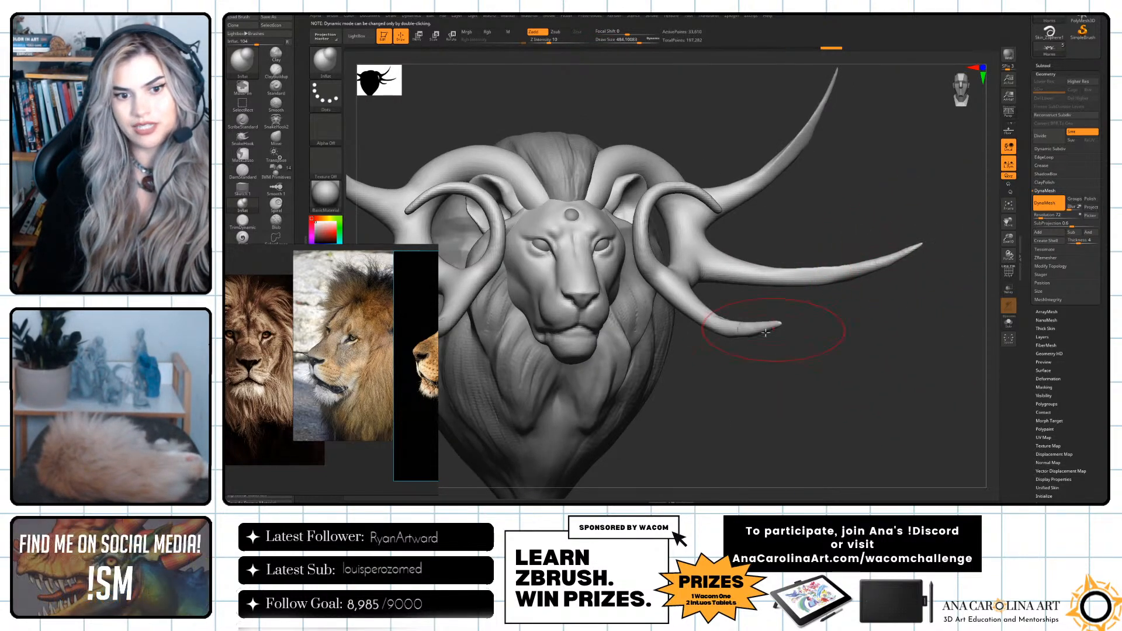
pyautogui.moveTo(740, 321)
pyautogui.keyDown('shift'); pyautogui.mouseDown()
pyautogui.moveTo(719, 325)
pyautogui.moveTo(751, 330)
pyautogui.mouseUp(); pyautogui.keyUp('shift')
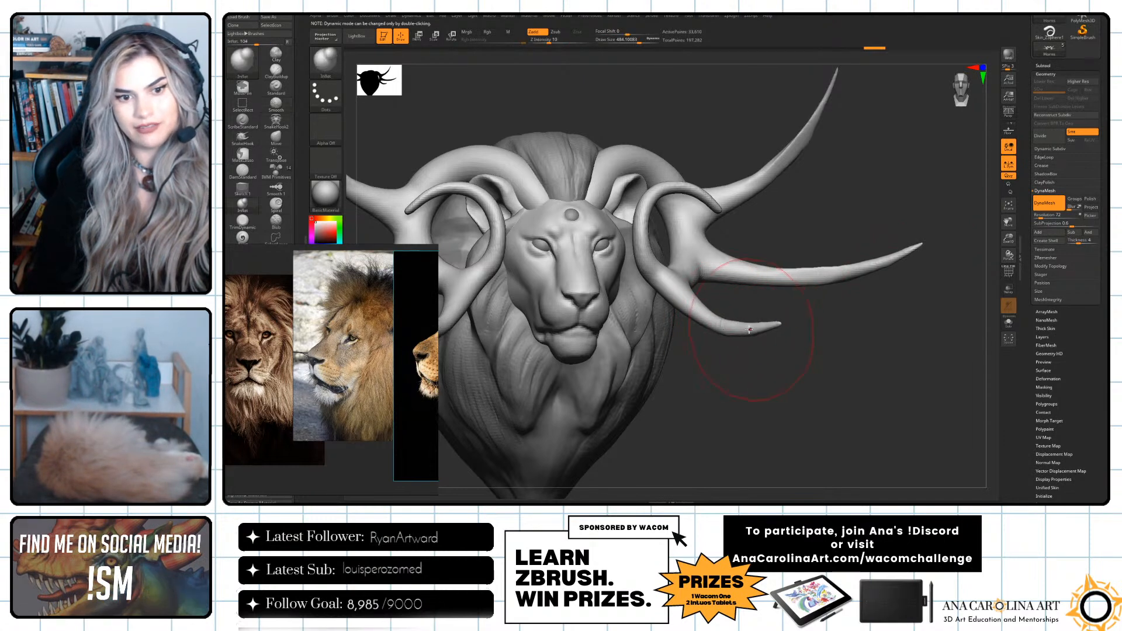
pyautogui.moveTo(836, 330)
pyautogui.mouseDown()
pyautogui.moveTo(775, 196)
pyautogui.moveTo(712, 253)
pyautogui.moveTo(784, 175)
pyautogui.mouseUp()
pyautogui.moveTo(810, 131)
pyautogui.keyDown('alt'); pyautogui.mouseDown()
pyautogui.moveTo(817, 198)
pyautogui.moveTo(850, 211)
pyautogui.moveTo(817, 243)
pyautogui.moveTo(854, 220)
pyautogui.moveTo(830, 182)
pyautogui.moveTo(860, 212)
pyautogui.moveTo(886, 215)
pyautogui.moveTo(873, 230)
pyautogui.mouseUp(); pyautogui.keyUp('alt')
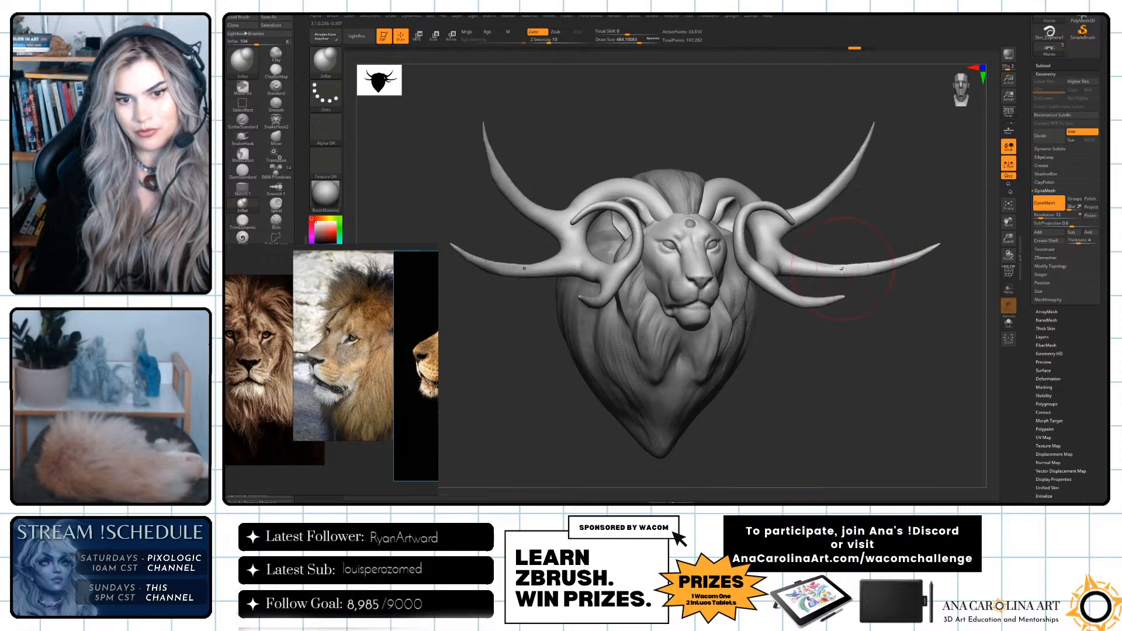
pyautogui.moveTo(851, 286)
pyautogui.mouseDown()
pyautogui.moveTo(894, 300)
pyautogui.moveTo(847, 265)
pyautogui.moveTo(847, 280)
pyautogui.moveTo(755, 332)
pyautogui.moveTo(830, 326)
pyautogui.moveTo(878, 344)
pyautogui.moveTo(866, 346)
pyautogui.moveTo(852, 312)
pyautogui.mouseUp()
pyautogui.press('shift')
# Switch to the DamStandard brush, adjust its size and carve ring grooves across the middle tine.
pyautogui.press('b')
pyautogui.press('d')
pyautogui.press('s')
pyautogui.press('space')
pyautogui.moveTo(806, 257)
pyautogui.mouseDown()
pyautogui.moveTo(824, 260)
pyautogui.moveTo(829, 246)
pyautogui.moveTo(834, 255)
pyautogui.mouseUp()
pyautogui.hotkey('ctrl', 'z')
pyautogui.press('space')
pyautogui.press('space')
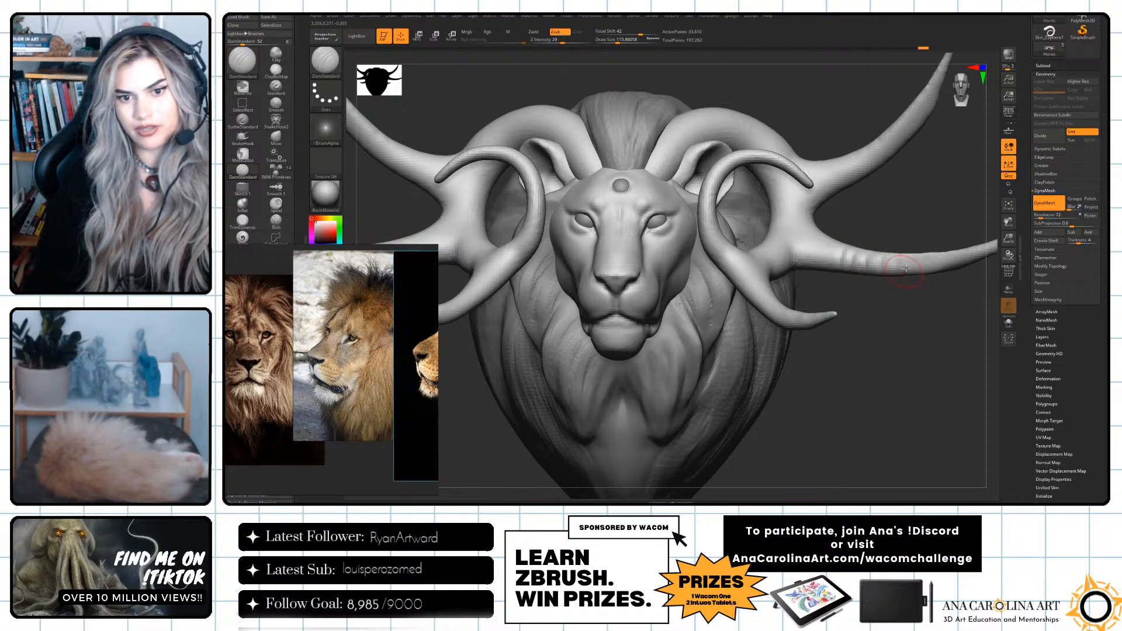
# Undo the ring grooves, subdivide the horns once and carve test grooves across the middle tine again.
pyautogui.moveTo(917, 285); pyautogui.dragTo(890, 311)
pyautogui.press('ctrl')
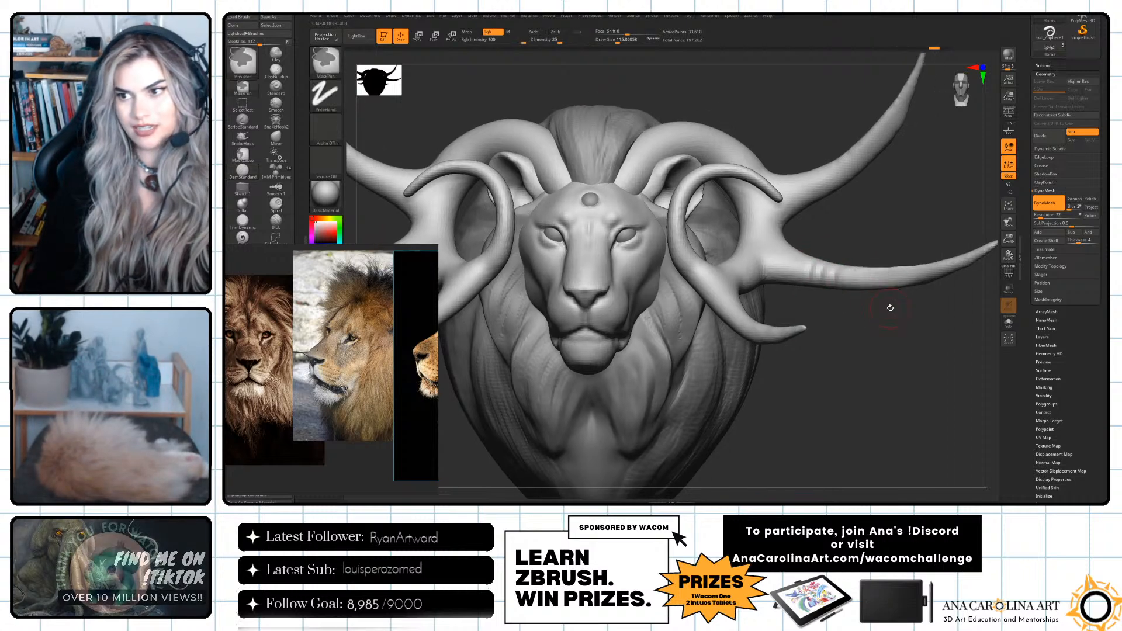
pyautogui.click(1047, 138)
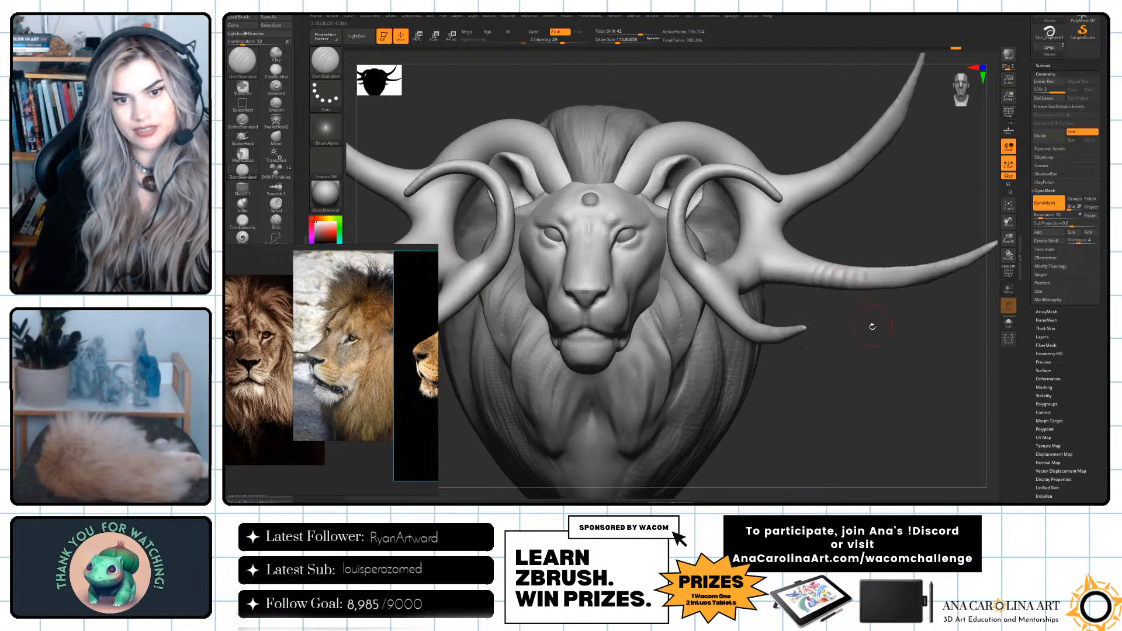
pyautogui.moveTo(872, 325); pyautogui.dragTo(877, 319)
# Load Alpha 61 into the DamStandard brush, adjust the brush size and undo the test grooves on the middle tine.
pyautogui.press('ctrl')
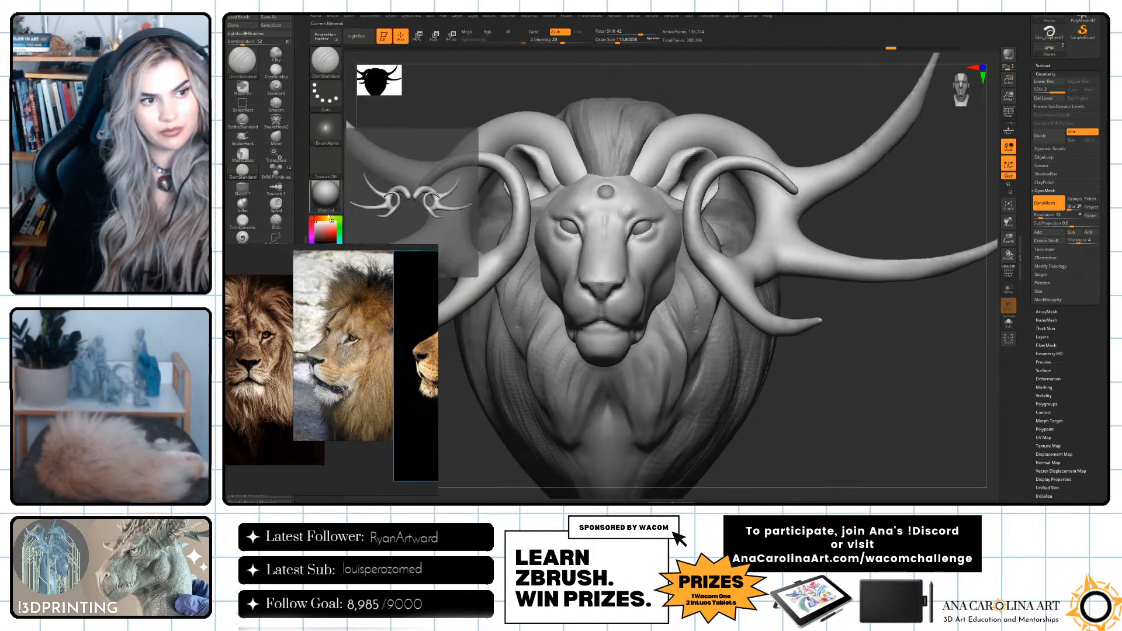
pyautogui.click(326, 130)
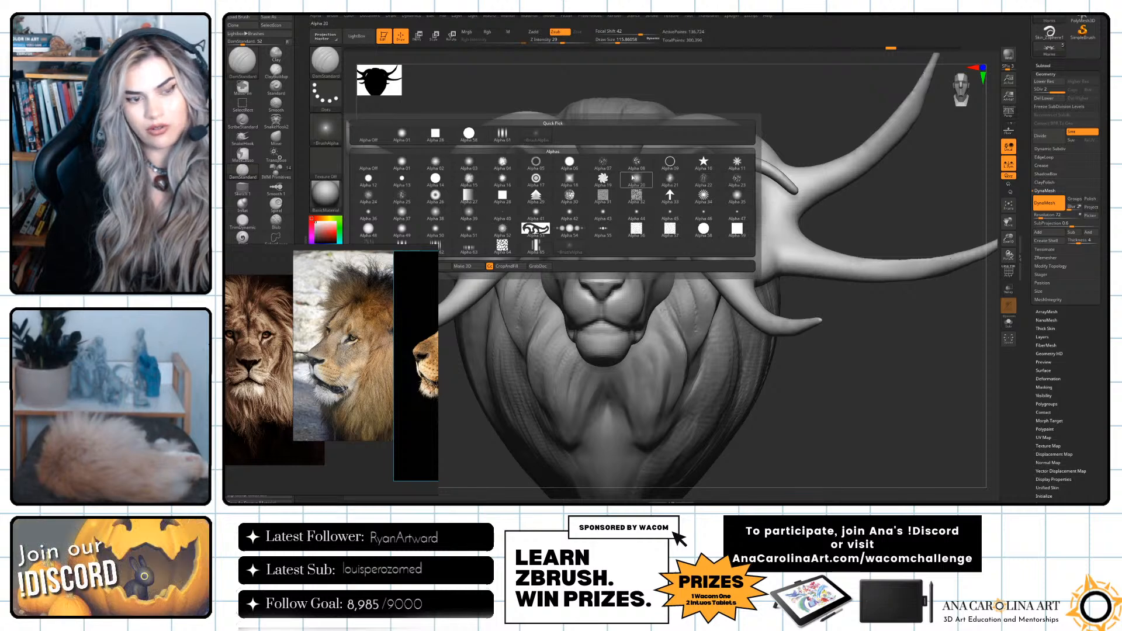
pyautogui.moveTo(504, 139)
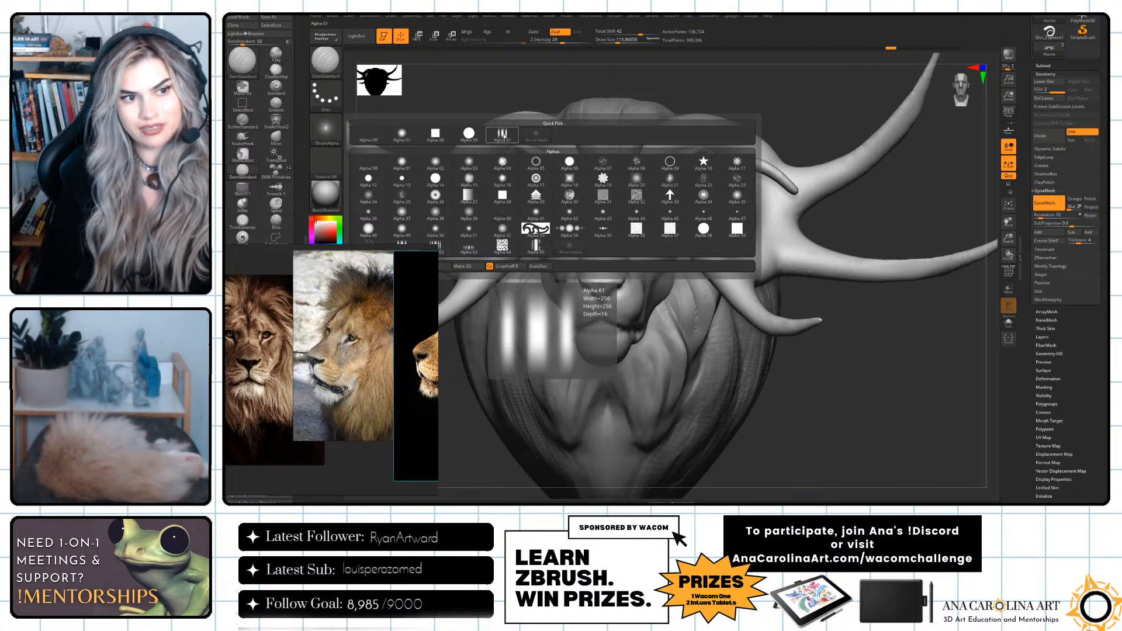
pyautogui.click(503, 135)
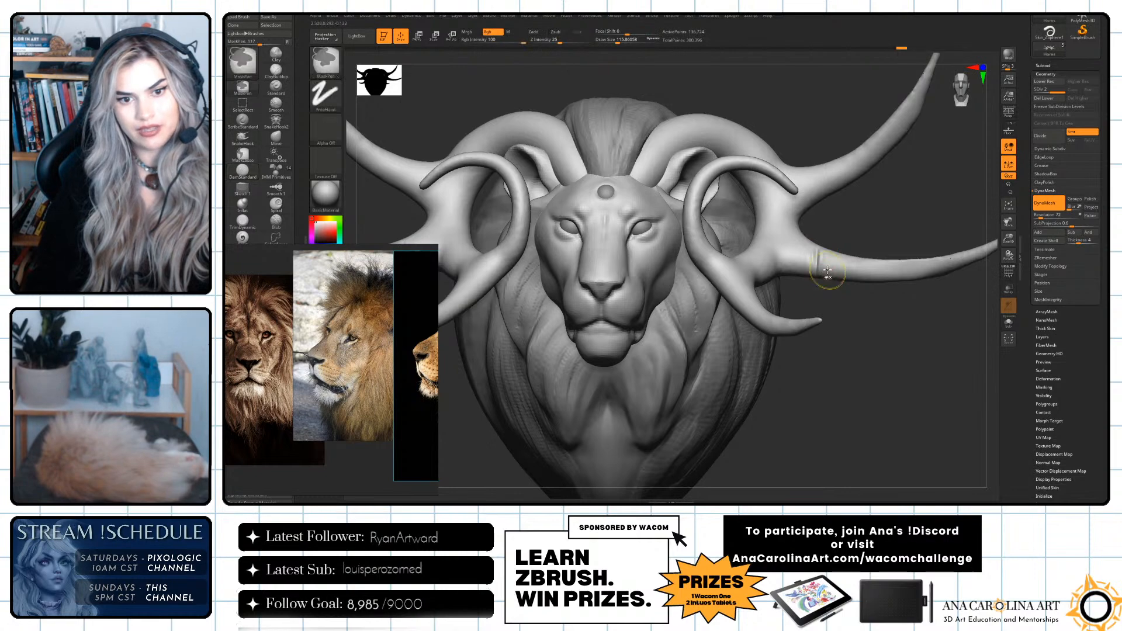
pyautogui.press('space')
pyautogui.moveTo(865, 283)
pyautogui.mouseDown()
pyautogui.moveTo(846, 280)
pyautogui.moveTo(915, 286)
pyautogui.mouseUp()
pyautogui.keyDown('alt'); pyautogui.moveTo(907, 331); pyautogui.dragTo(854, 313); pyautogui.keyUp('alt')
pyautogui.hotkey('ctrl', 'z')
pyautogui.hotkey('ctrl', 'z')
pyautogui.hotkey('ctrl', 'z')
pyautogui.hotkey('ctrl', 'z')
pyautogui.hotkey('ctrl', 'z')
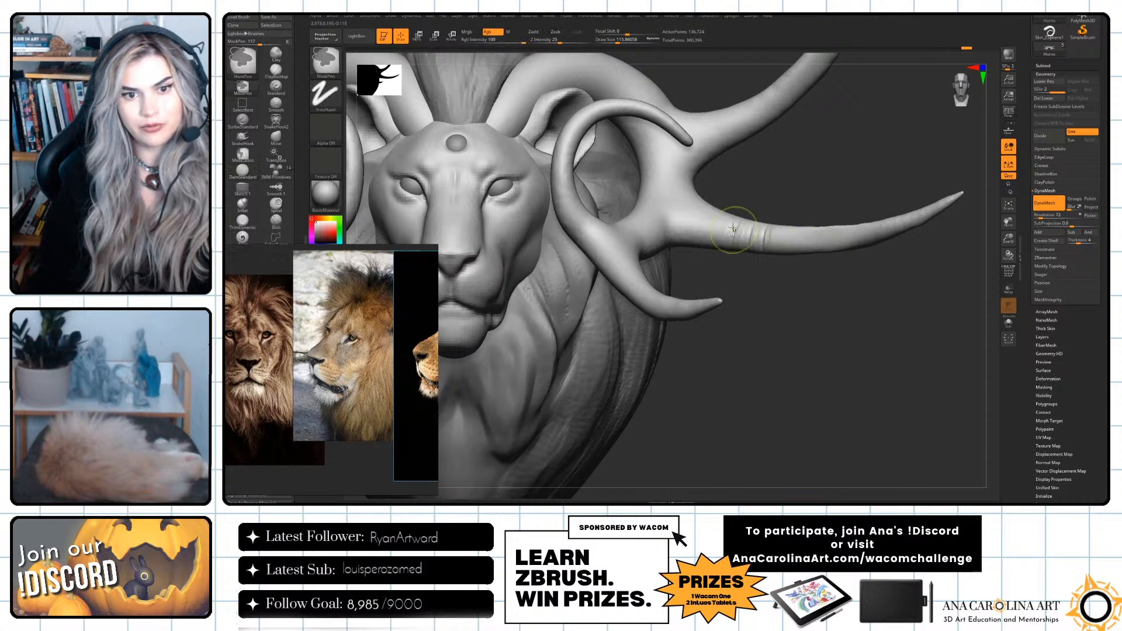
# Carve ring grooves across the front of the middle tine, from its base out to the tip.
pyautogui.moveTo(732, 223)
pyautogui.mouseDown()
pyautogui.moveTo(727, 245)
pyautogui.moveTo(743, 236)
pyautogui.moveTo(742, 251)
pyautogui.mouseUp()
pyautogui.moveTo(755, 224)
pyautogui.mouseDown()
pyautogui.moveTo(757, 256)
pyautogui.moveTo(817, 251)
pyautogui.mouseUp()
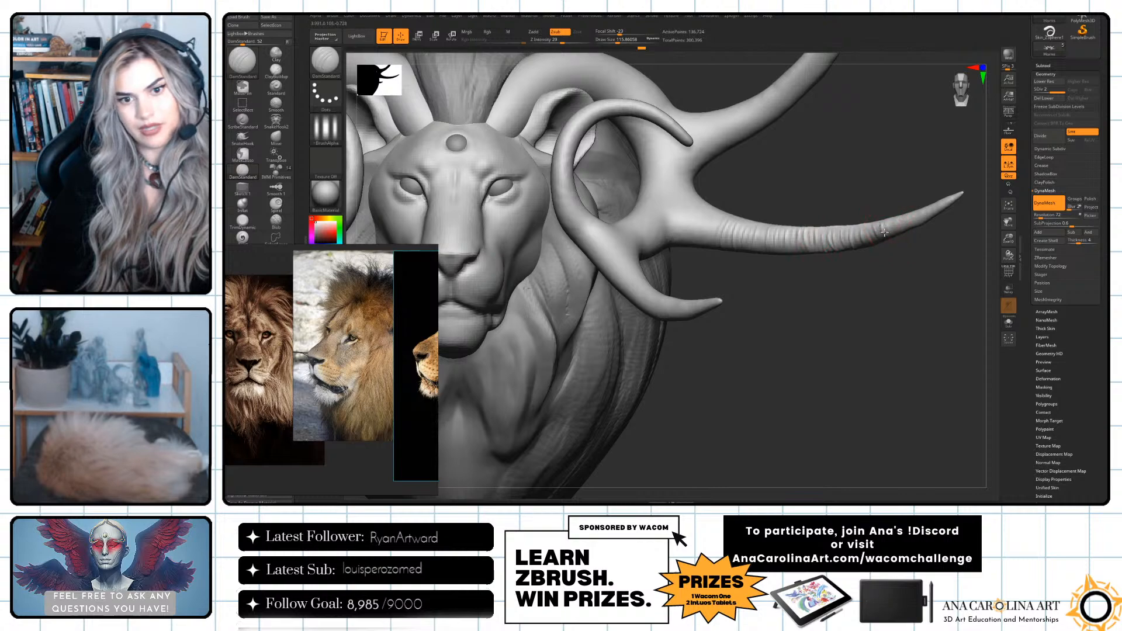
pyautogui.moveTo(917, 213); pyautogui.dragTo(922, 224)
pyautogui.moveTo(925, 209); pyautogui.dragTo(930, 219)
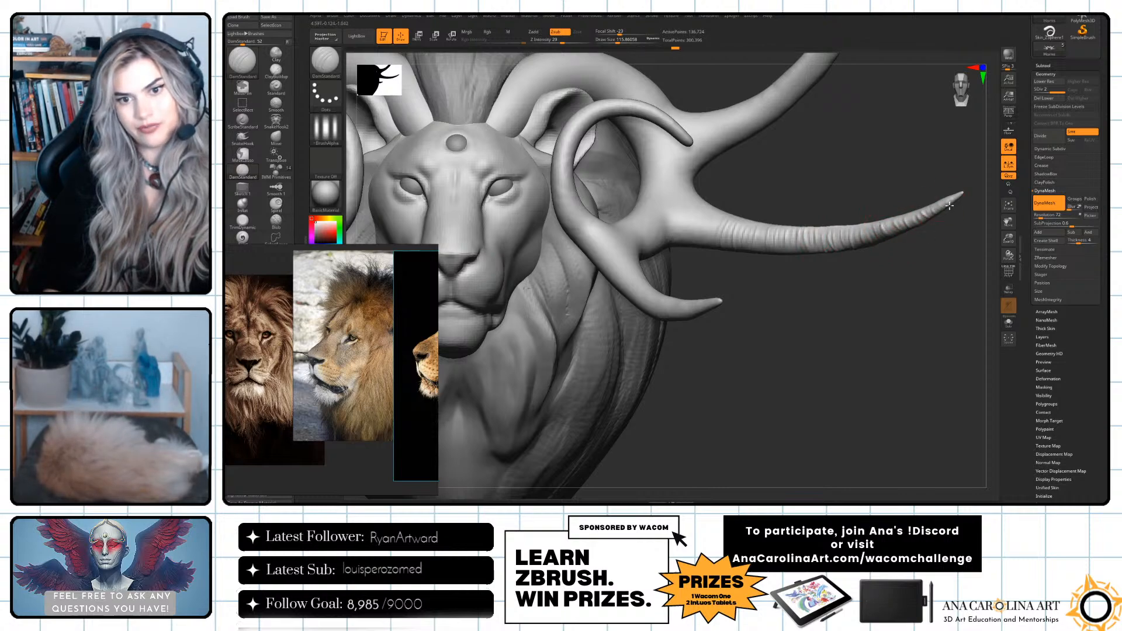
pyautogui.press('f')
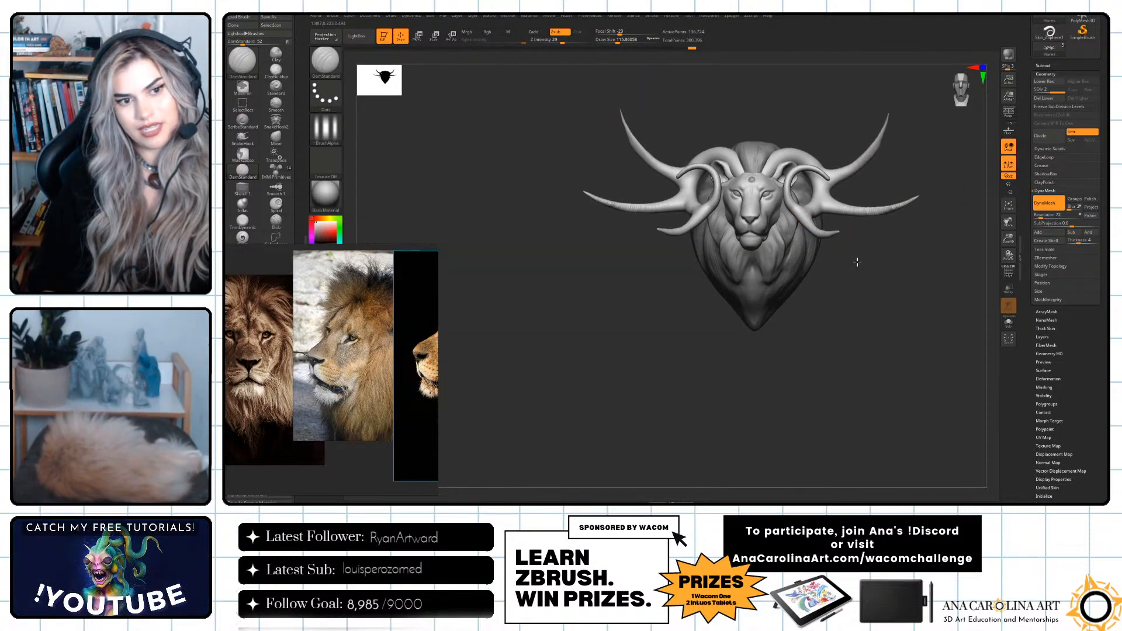
pyautogui.keyDown('alt'); pyautogui.moveTo(857, 260); pyautogui.dragTo(755, 263); pyautogui.keyUp('alt')
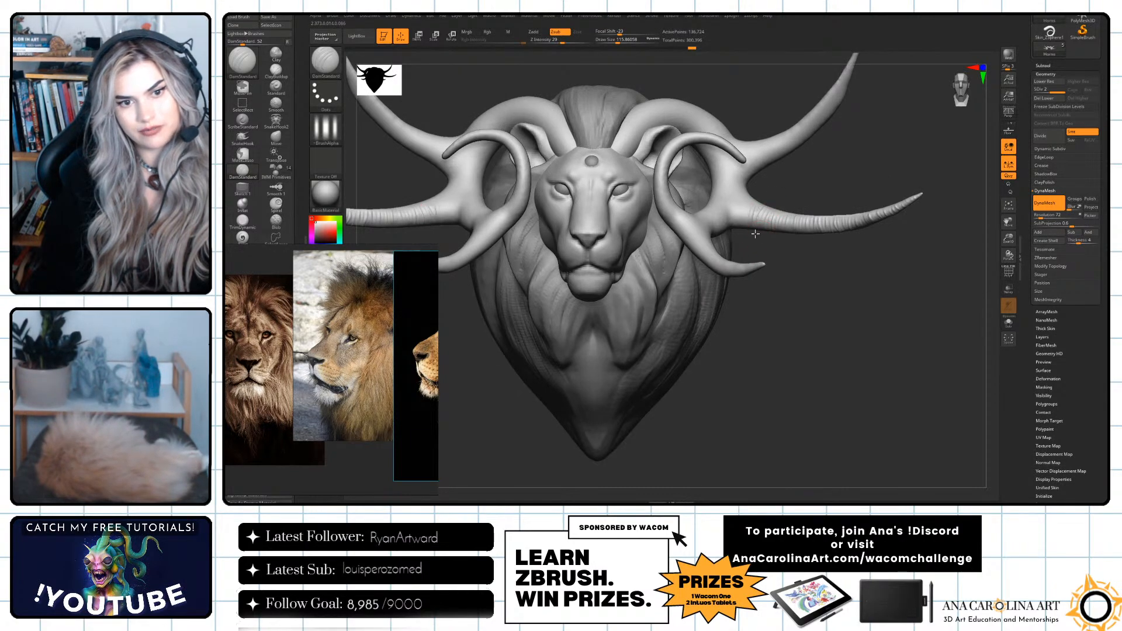
pyautogui.moveTo(745, 207); pyautogui.dragTo(740, 232)
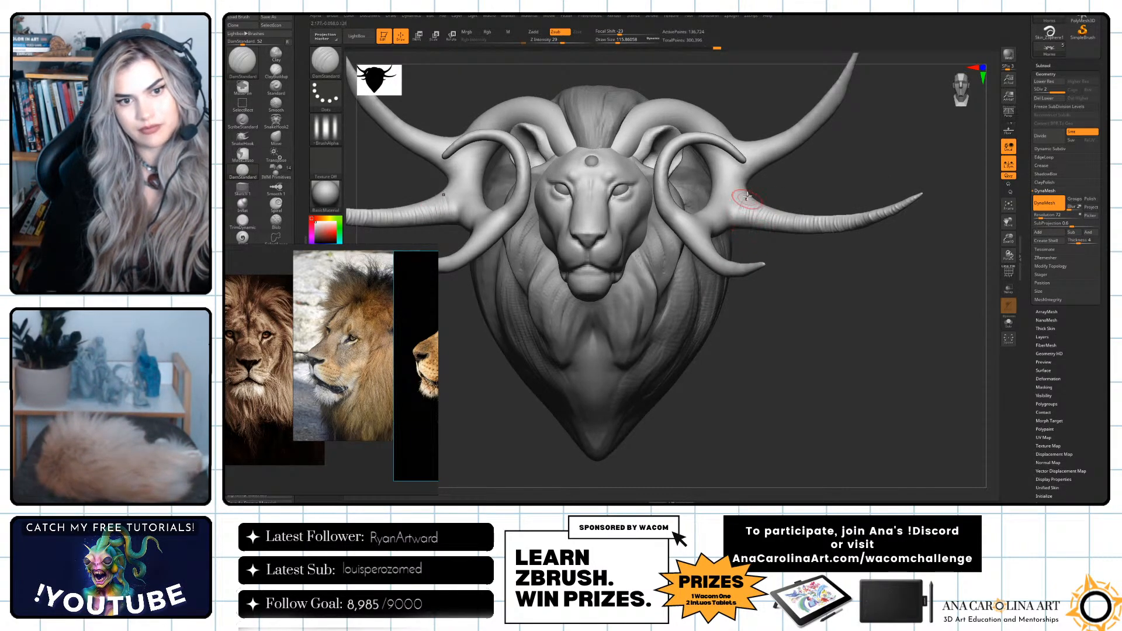
# Continue the ring grooves around the side of the middle tine near its base.
pyautogui.moveTo(863, 196)
pyautogui.mouseDown()
pyautogui.moveTo(793, 202)
pyautogui.moveTo(862, 245)
pyautogui.mouseUp()
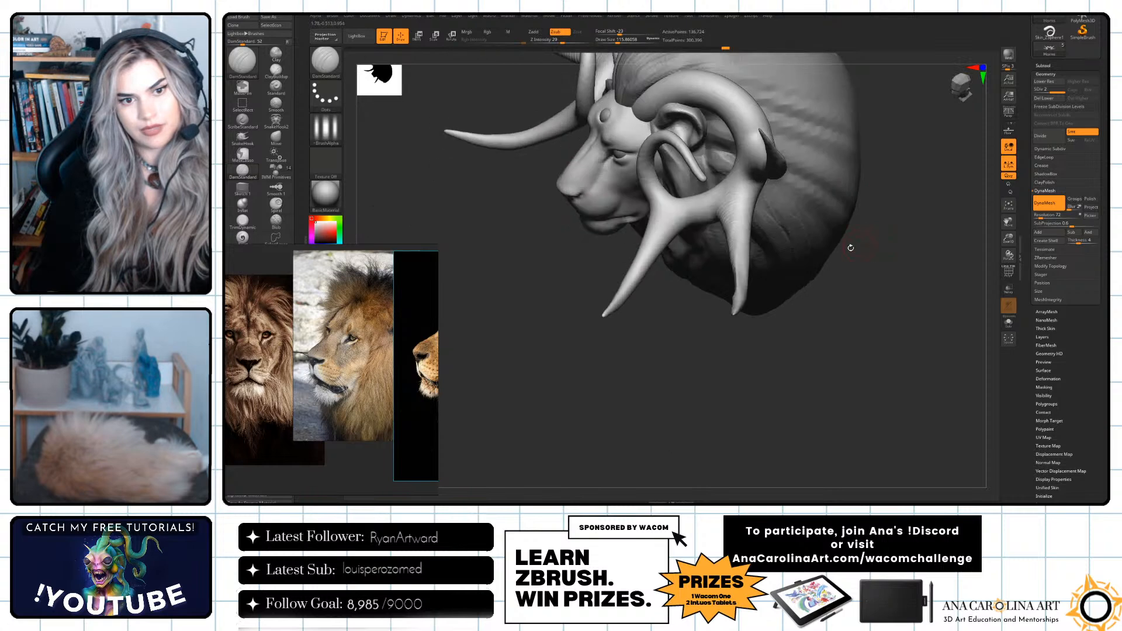
pyautogui.moveTo(775, 339)
pyautogui.mouseDown()
pyautogui.moveTo(734, 282)
pyautogui.moveTo(748, 228)
pyautogui.mouseUp()
pyautogui.moveTo(772, 251)
pyautogui.mouseDown()
pyautogui.moveTo(771, 212)
pyautogui.moveTo(756, 220)
pyautogui.mouseUp()
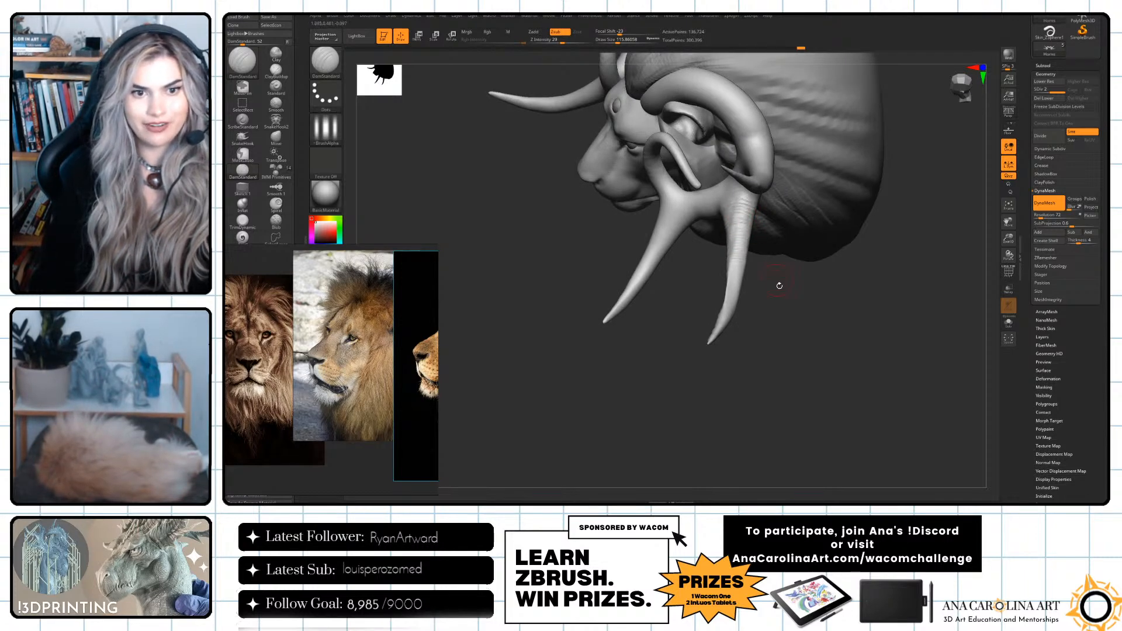
pyautogui.moveTo(776, 277); pyautogui.dragTo(776, 245)
pyautogui.moveTo(734, 205)
pyautogui.mouseDown()
pyautogui.moveTo(762, 207)
pyautogui.moveTo(758, 186)
pyautogui.mouseUp()
pyautogui.moveTo(778, 297)
pyautogui.mouseDown()
pyautogui.moveTo(839, 308)
pyautogui.moveTo(812, 316)
pyautogui.moveTo(796, 241)
pyautogui.moveTo(725, 175)
pyautogui.mouseUp()
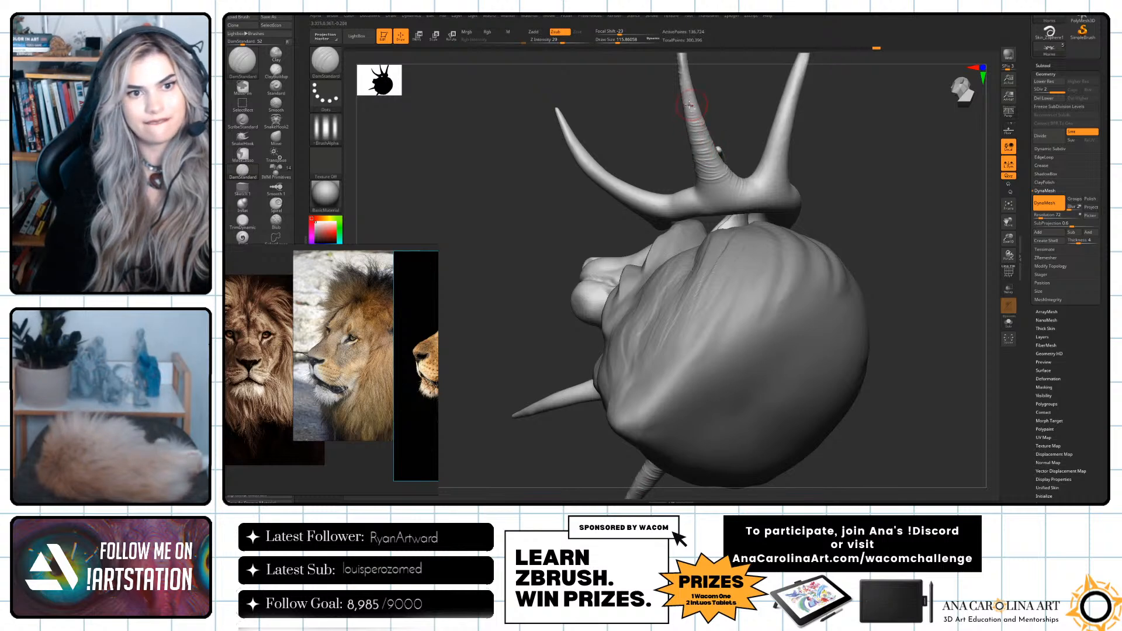
# Extend the grooves across the underside of the middle tine's base and undo the last stroke.
pyautogui.moveTo(717, 89); pyautogui.dragTo(771, 98)
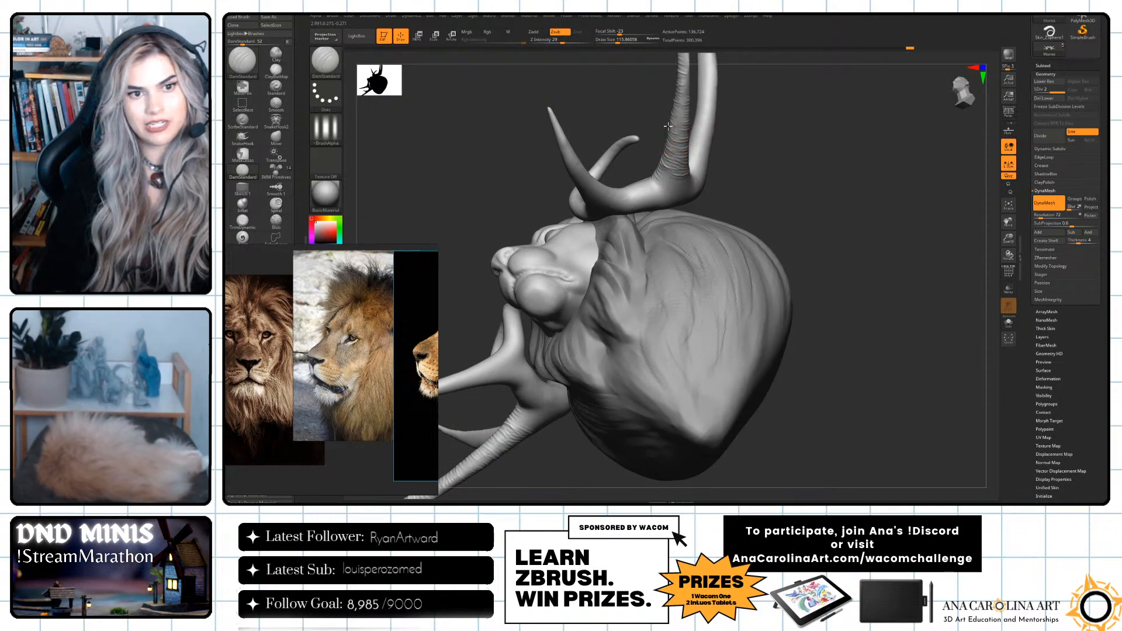
pyautogui.moveTo(686, 175); pyautogui.dragTo(676, 186)
pyautogui.moveTo(754, 129); pyautogui.dragTo(687, 140)
pyautogui.moveTo(666, 183)
pyautogui.mouseDown()
pyautogui.moveTo(689, 165)
pyautogui.moveTo(691, 183)
pyautogui.mouseUp()
pyautogui.keyDown('alt'); pyautogui.moveTo(814, 166); pyautogui.dragTo(807, 232); pyautogui.keyUp('alt')
pyautogui.hotkey('ctrl', 'z')
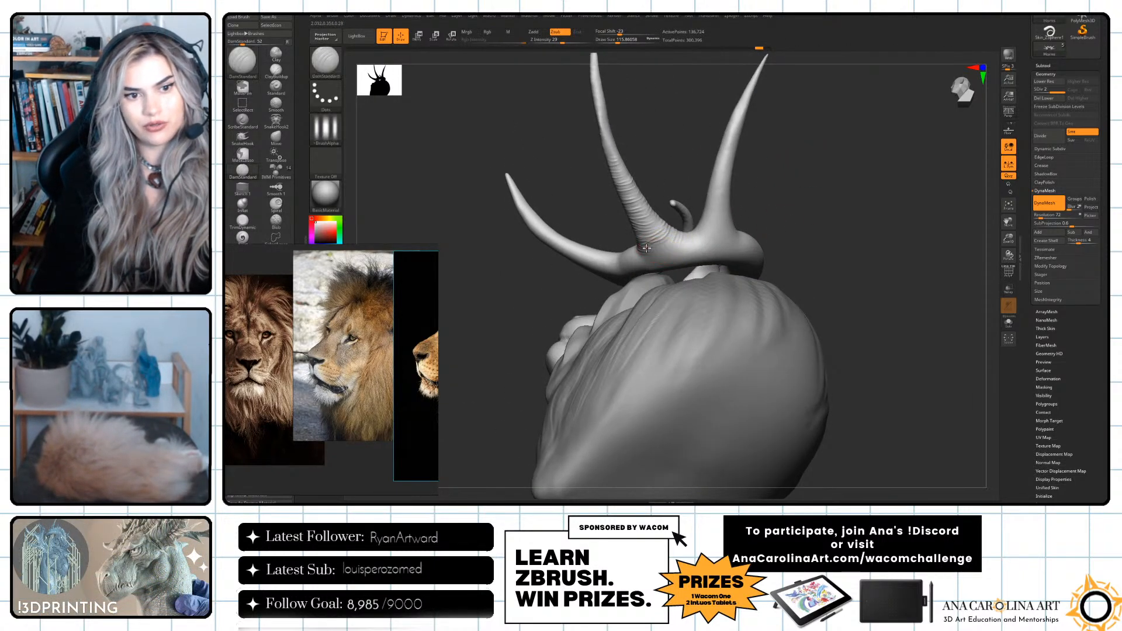
# Wrap the ring grooves around the back of the middle tine, from the base up along its length.
pyautogui.moveTo(649, 254); pyautogui.dragTo(678, 232)
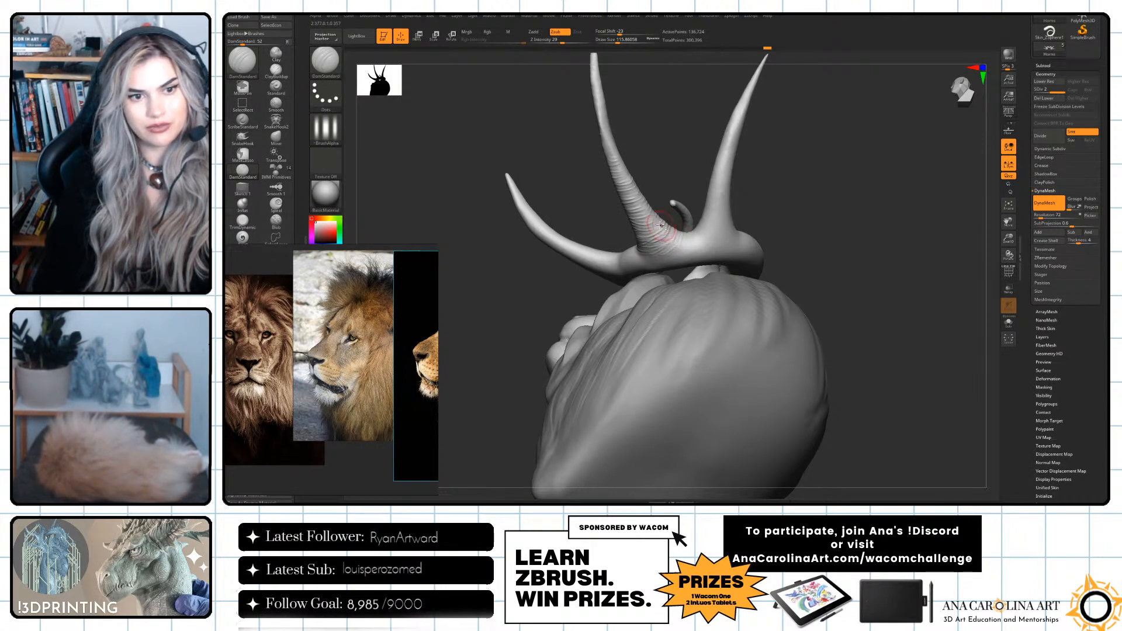
pyautogui.moveTo(646, 220); pyautogui.dragTo(610, 245, button='right')
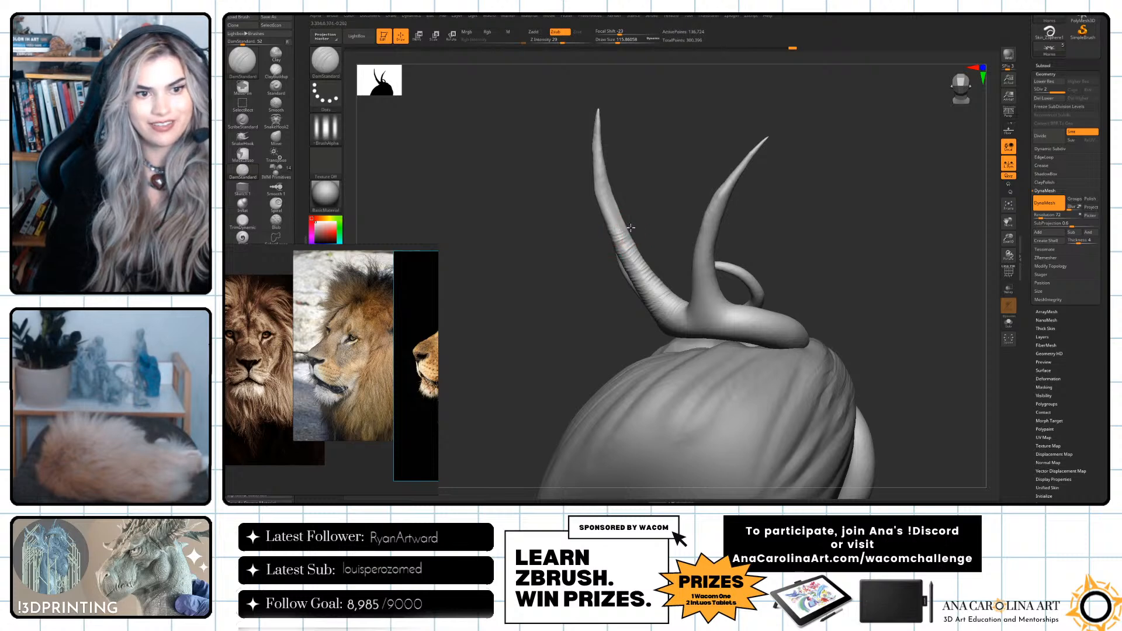
pyautogui.moveTo(634, 195); pyautogui.dragTo(623, 237, button='right')
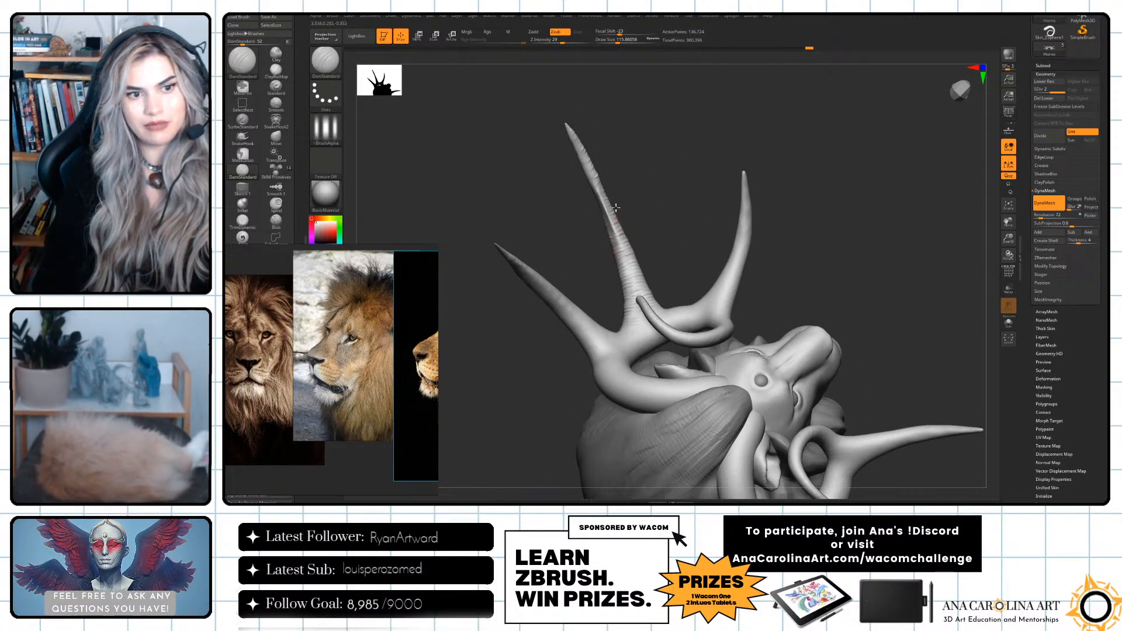
pyautogui.moveTo(622, 193); pyautogui.dragTo(941, 433, button='right')
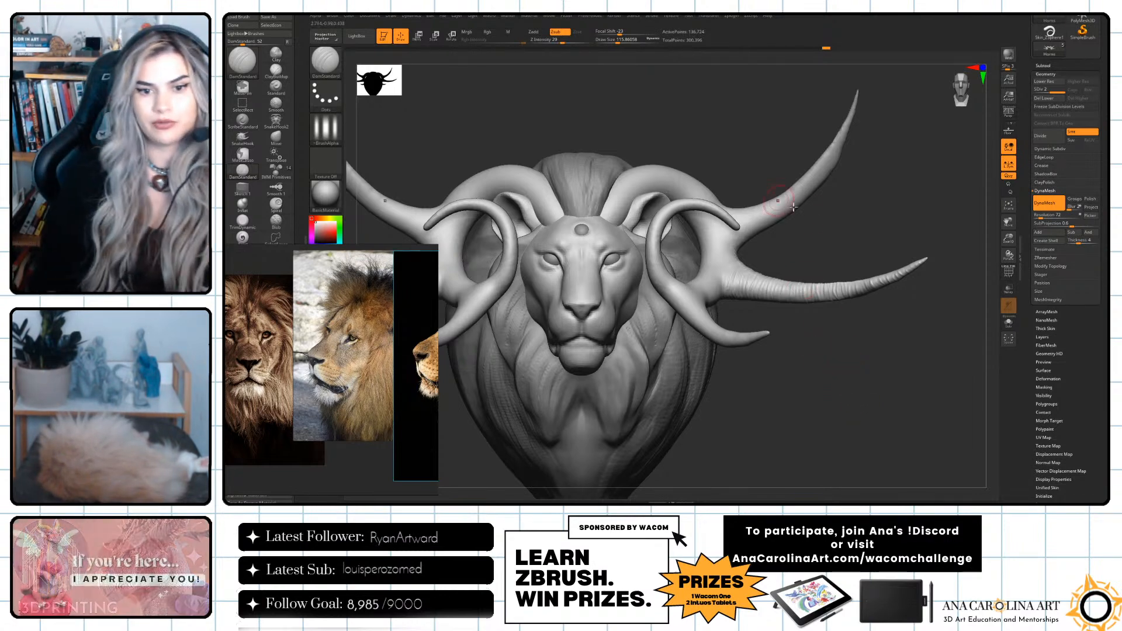
pyautogui.moveTo(864, 240); pyautogui.dragTo(859, 346, button='right')
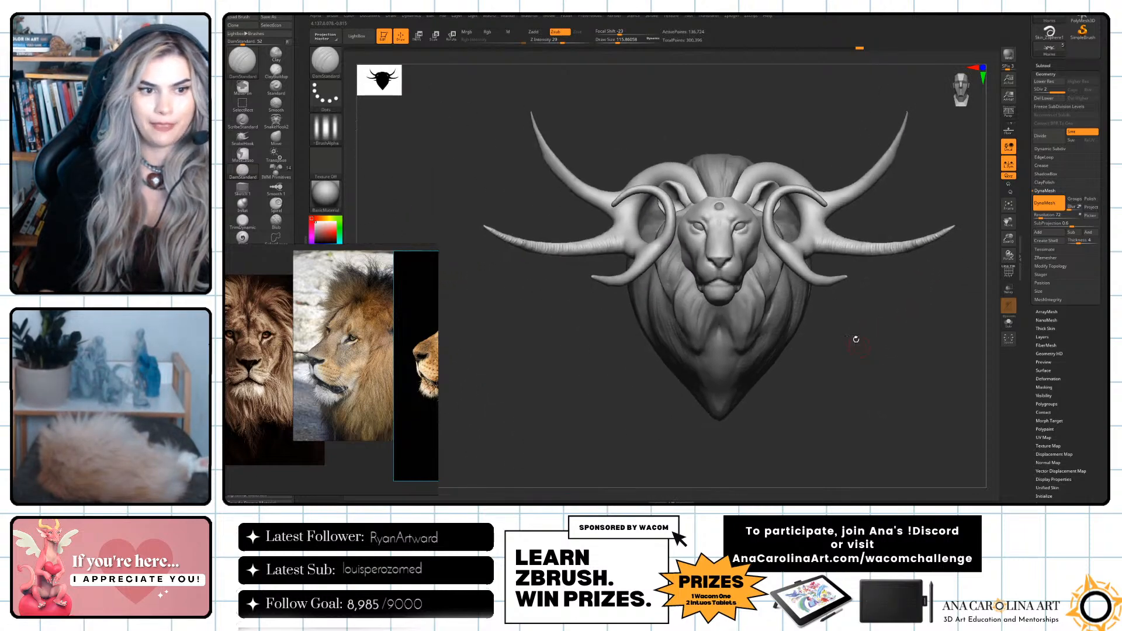
# Select the mane, enlarge the brush, try a broad smoothing stroke and undo it.
pyautogui.keyDown('ctrl'); pyautogui.moveTo(874, 269); pyautogui.dragTo(904, 343, button='right'); pyautogui.keyUp('ctrl')
pyautogui.keyDown('alt'); pyautogui.click(792, 347); pyautogui.keyUp('alt')
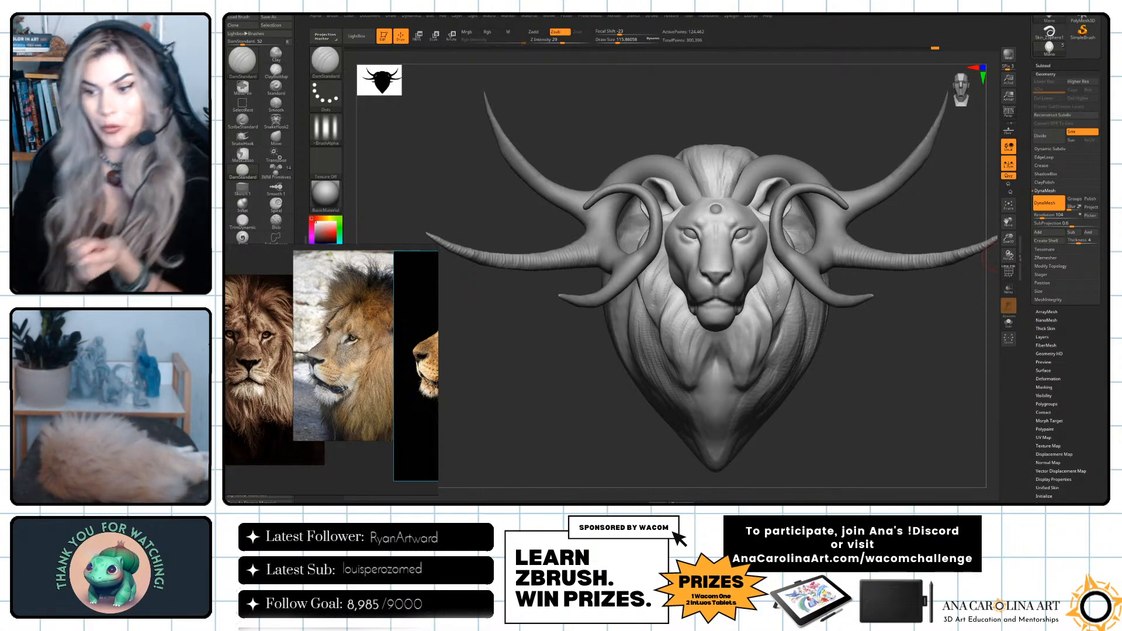
pyautogui.moveTo(822, 405)
pyautogui.mouseDown()
pyautogui.moveTo(917, 426)
pyautogui.moveTo(904, 407)
pyautogui.mouseUp()
pyautogui.press('space')
pyautogui.moveTo(911, 364); pyautogui.dragTo(957, 374)
pyautogui.moveTo(827, 370)
pyautogui.mouseDown()
pyautogui.moveTo(807, 369)
pyautogui.moveTo(822, 293)
pyautogui.moveTo(850, 250)
pyautogui.moveTo(827, 196)
pyautogui.mouseUp()
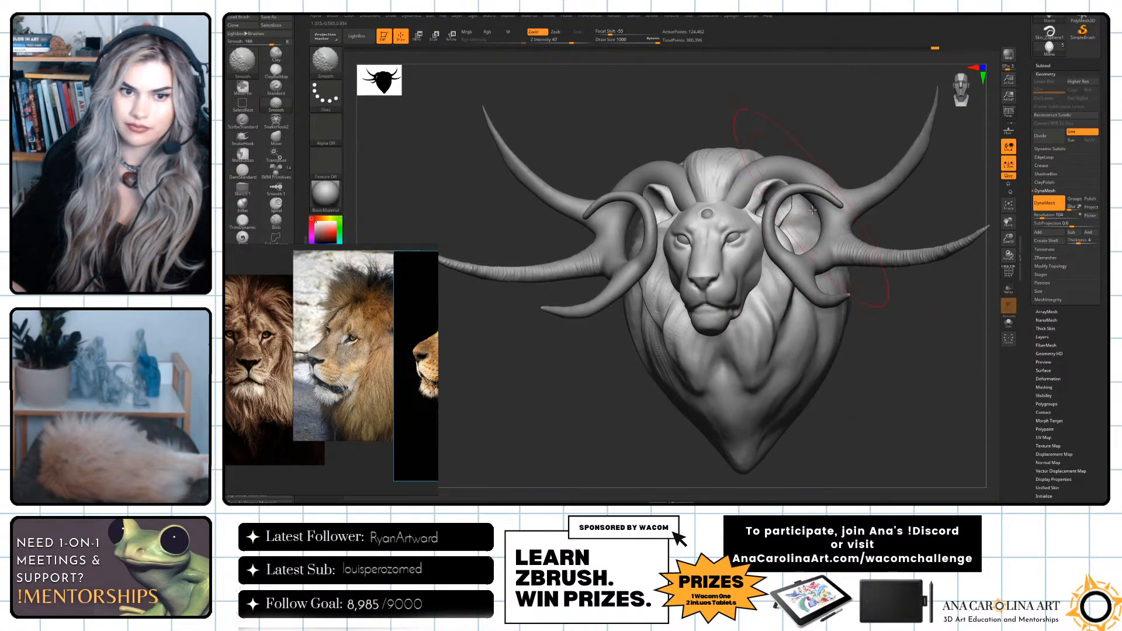
pyautogui.moveTo(909, 353); pyautogui.dragTo(934, 356)
pyautogui.hotkey('ctrl', 'z')
pyautogui.press('space')
pyautogui.moveTo(862, 355); pyautogui.dragTo(856, 356)
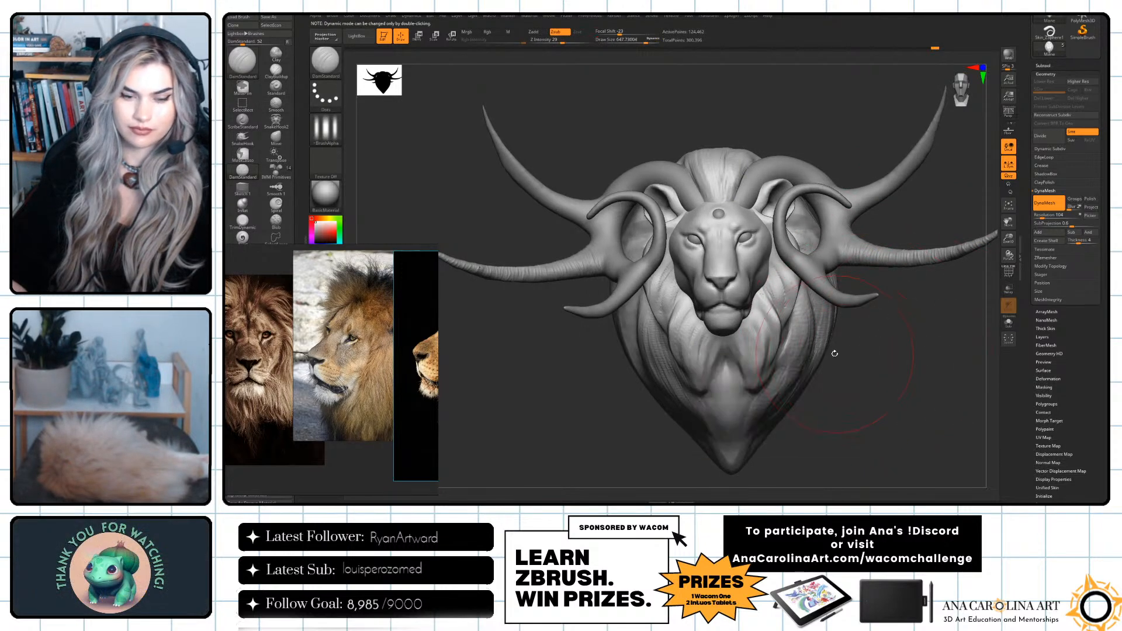
pyautogui.press('shift')
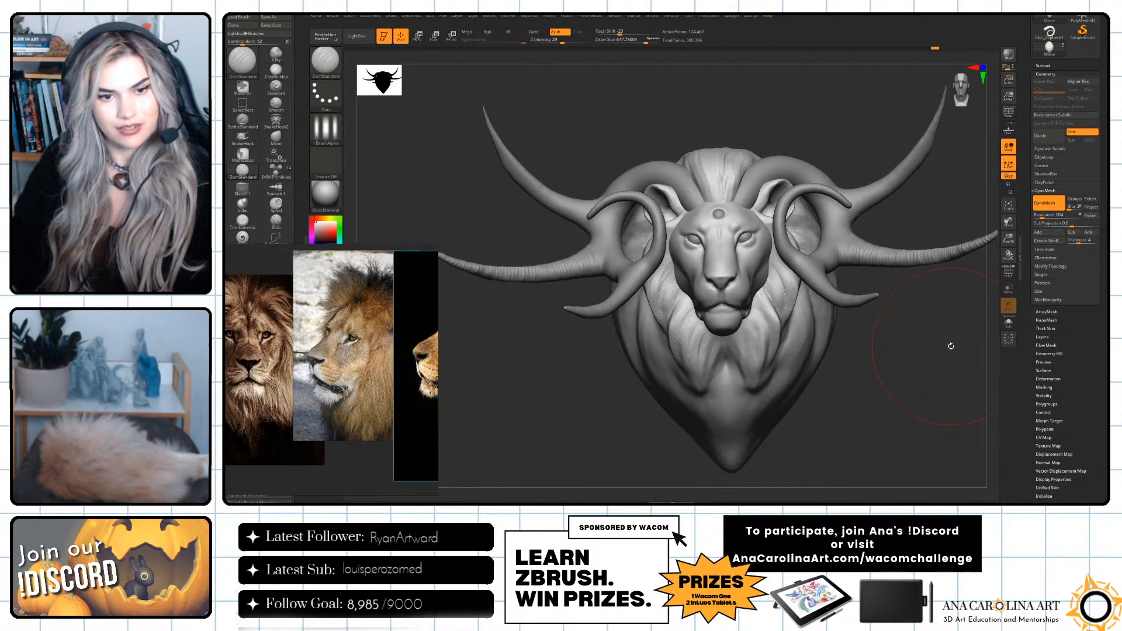
# Select the lion's head, reduce the brush size and remesh the head with DynaMesh at resolution 120.
pyautogui.moveTo(951, 346)
pyautogui.mouseDown()
pyautogui.moveTo(896, 337)
pyautogui.moveTo(889, 349)
pyautogui.moveTo(845, 323)
pyautogui.mouseUp()
pyautogui.press('space')
pyautogui.keyDown('alt'); pyautogui.click(726, 310); pyautogui.keyUp('alt')
pyautogui.moveTo(910, 371)
pyautogui.keyDown('alt'); pyautogui.mouseDown()
pyautogui.moveTo(967, 447)
pyautogui.moveTo(964, 406)
pyautogui.moveTo(947, 406)
pyautogui.moveTo(962, 405)
pyautogui.mouseUp(); pyautogui.keyUp('alt')
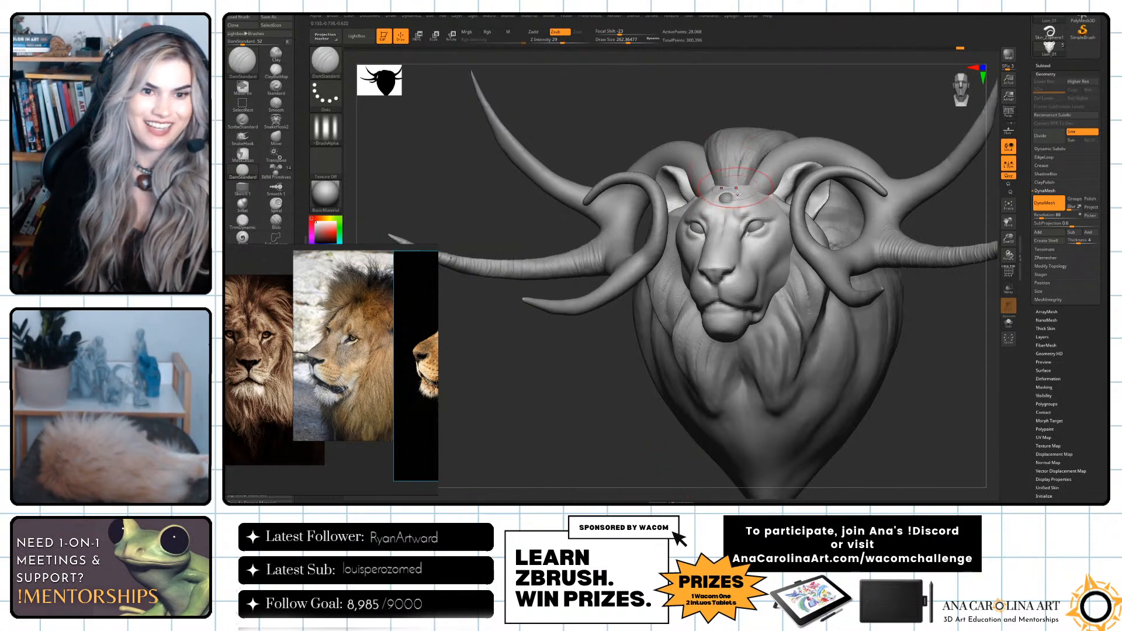
pyautogui.press('space')
pyautogui.moveTo(778, 194); pyautogui.dragTo(770, 194)
pyautogui.moveTo(819, 234)
pyautogui.keyDown('alt'); pyautogui.mouseDown()
pyautogui.moveTo(958, 354)
pyautogui.moveTo(959, 340)
pyautogui.moveTo(915, 313)
pyautogui.mouseUp(); pyautogui.keyUp('alt')
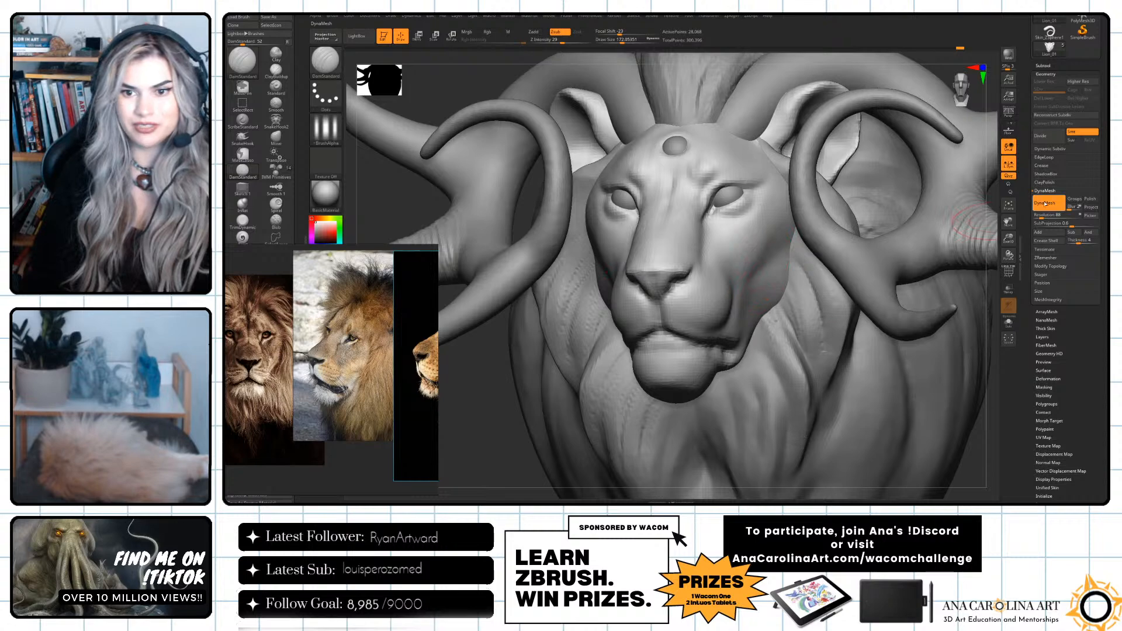
pyautogui.moveTo(1042, 215); pyautogui.dragTo(1046, 215)
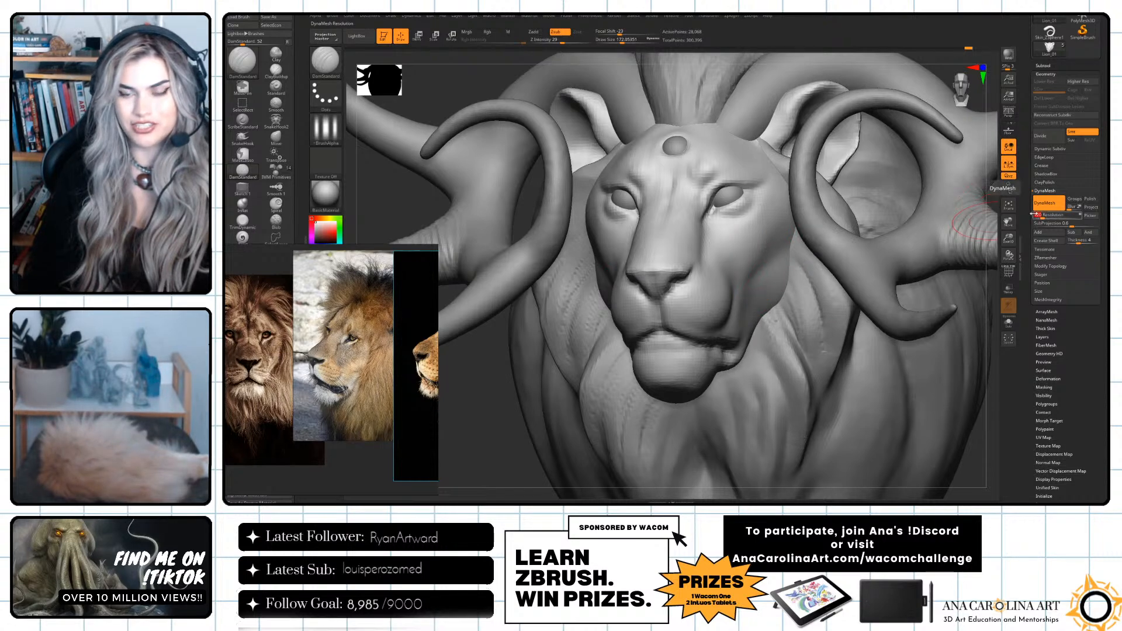
pyautogui.press('f')
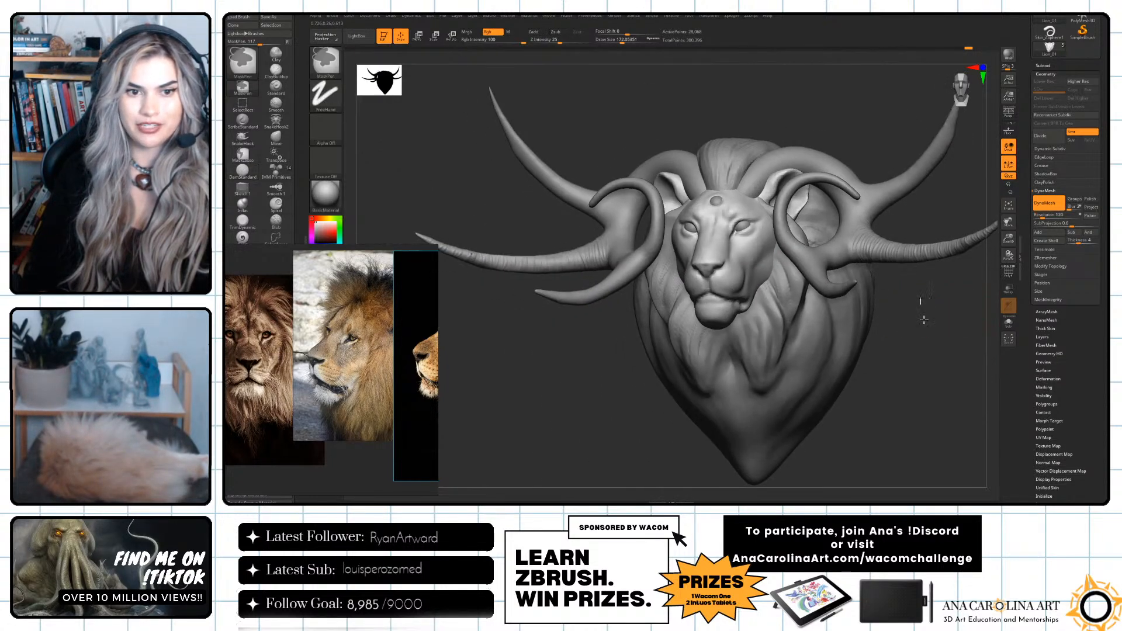
pyautogui.keyDown('ctrl'); pyautogui.moveTo(921, 302); pyautogui.dragTo(938, 403); pyautogui.keyUp('ctrl')
pyautogui.press('f')
# Choose the DamStandard brush and reduce its draw size to about 76 for detailing the face.
pyautogui.press('b')
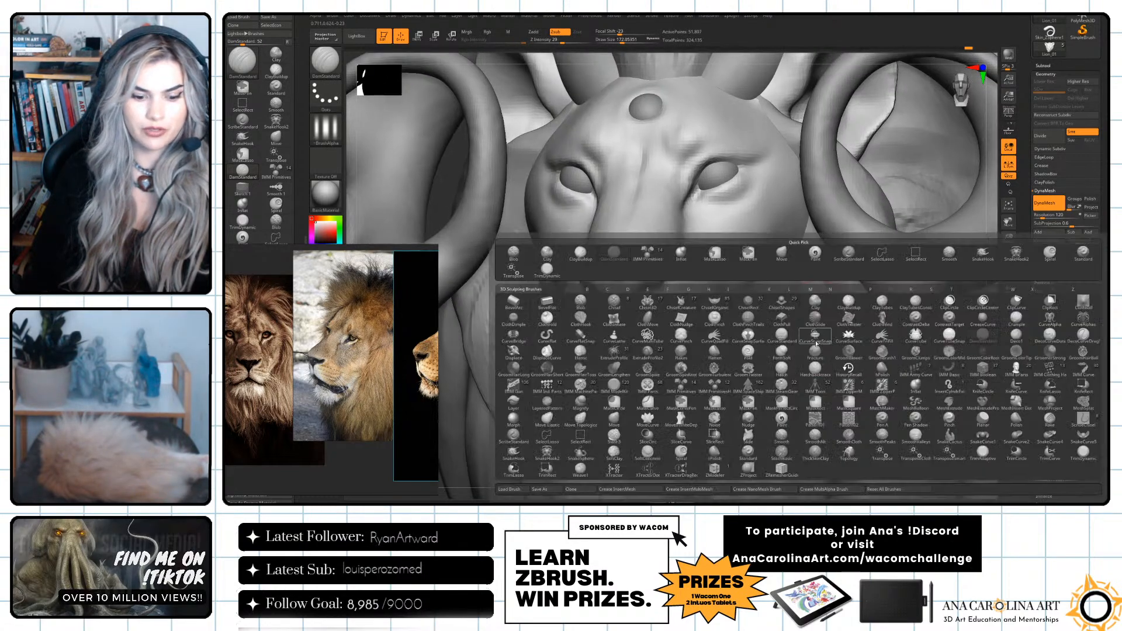
pyautogui.press('d')
pyautogui.press('s')
pyautogui.press('space')
pyautogui.moveTo(702, 304); pyautogui.dragTo(692, 304)
pyautogui.press('space')
pyautogui.moveTo(720, 227); pyautogui.dragTo(712, 226)
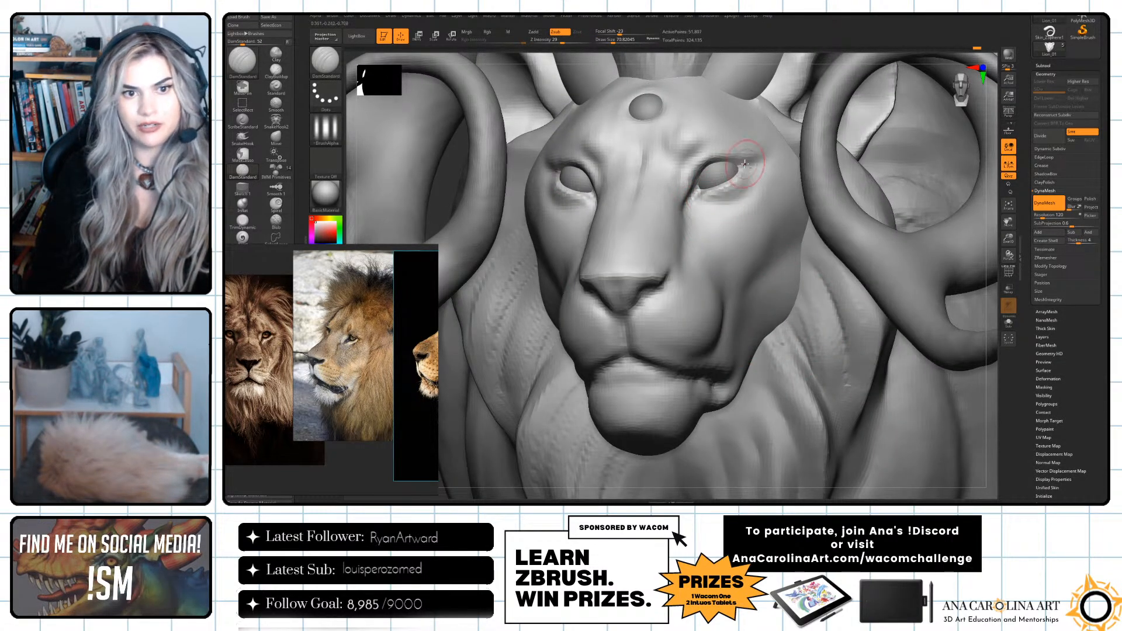
pyautogui.moveTo(992, 305)
pyautogui.keyDown('alt'); pyautogui.mouseDown()
pyautogui.moveTo(967, 244)
pyautogui.moveTo(939, 323)
pyautogui.moveTo(916, 261)
pyautogui.mouseUp(); pyautogui.keyUp('alt')
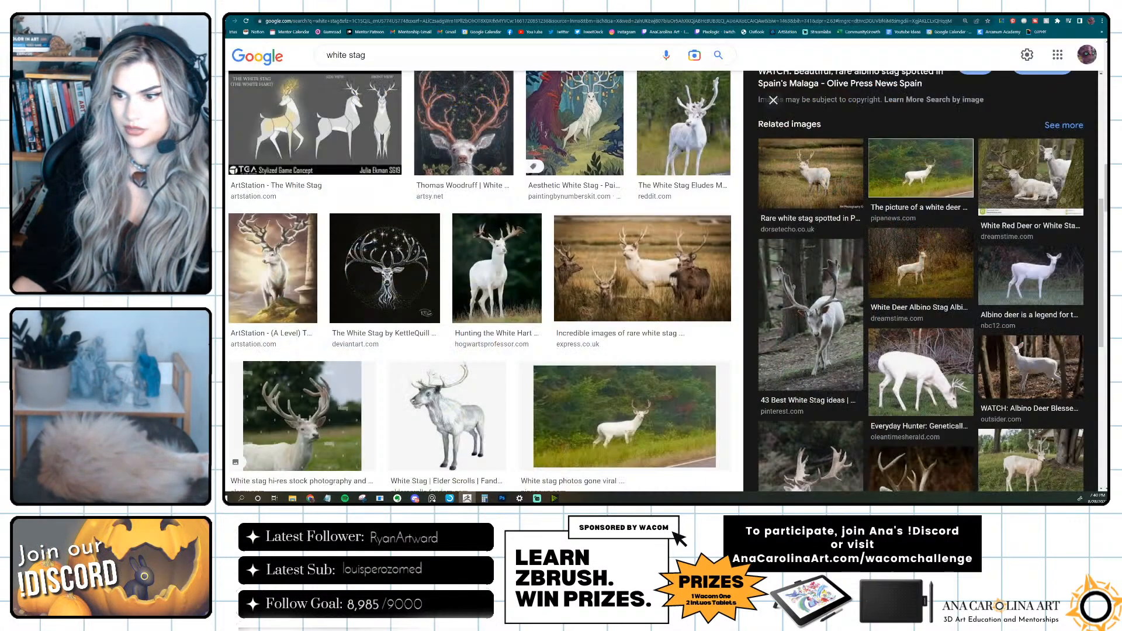
# Switch to the browser, view the white stag reference images and the challenge participation page, and return to ZBrush.
pyautogui.press('super+d')
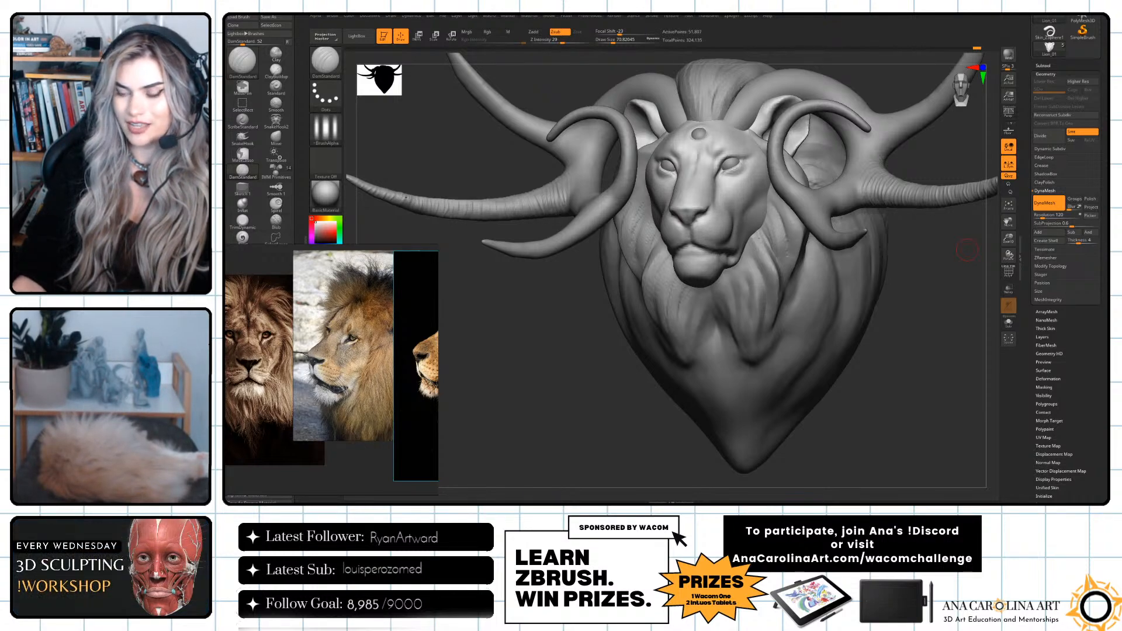
pyautogui.press('super+d')
pyautogui.press('super+d')
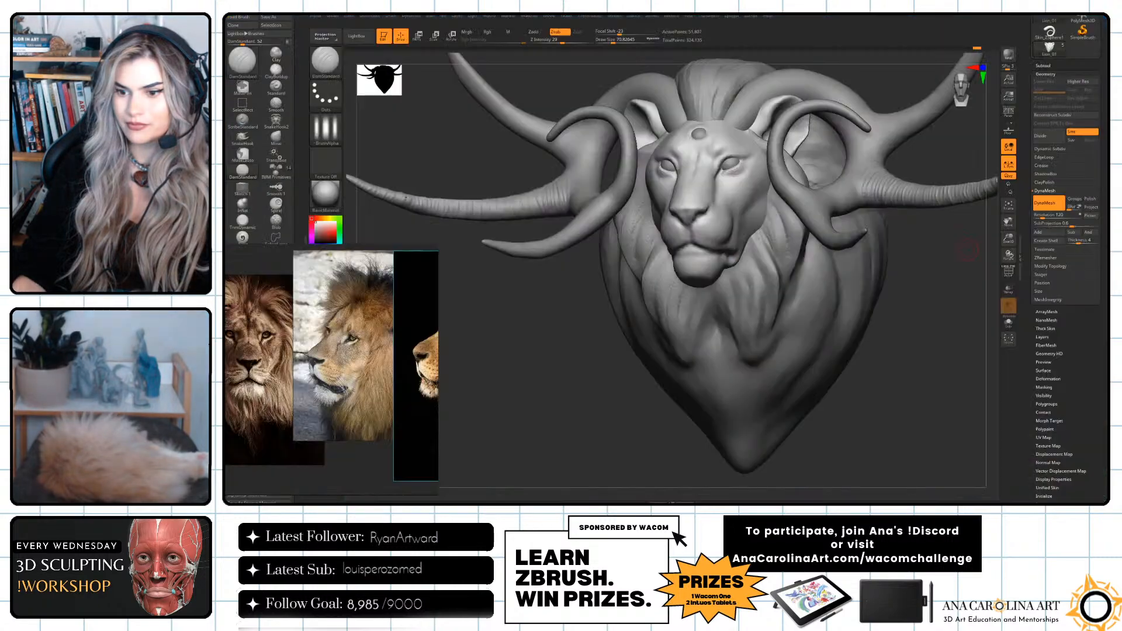
pyautogui.press('super+d')
pyautogui.hotkey('alt', 'Tab')
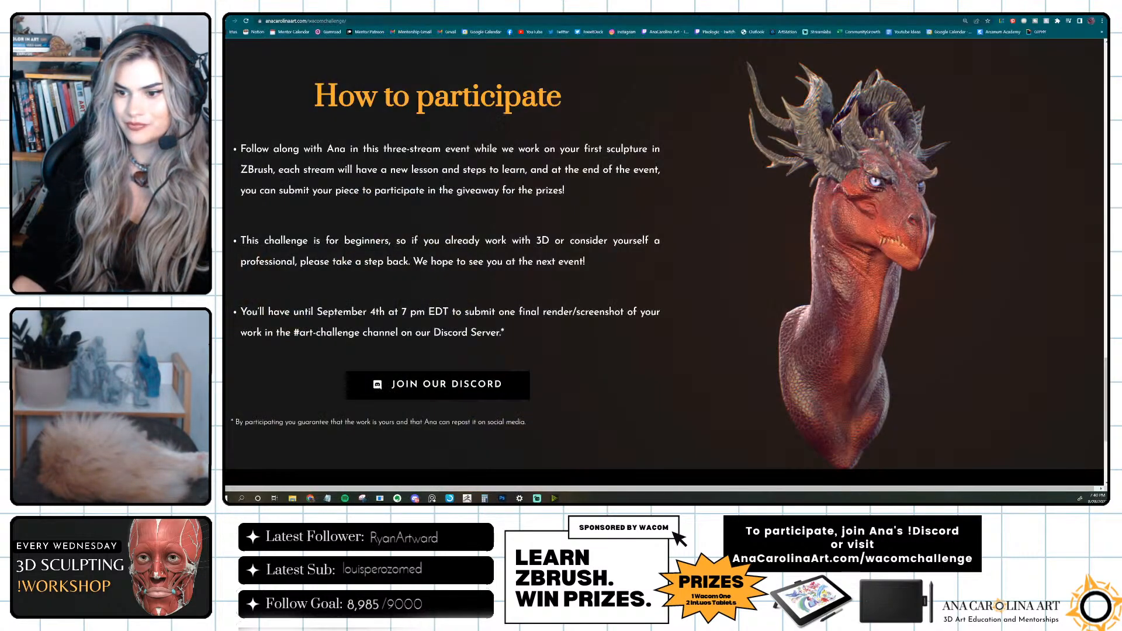
pyautogui.click(936, 23)
pyautogui.hotkey('alt', 'Tab')
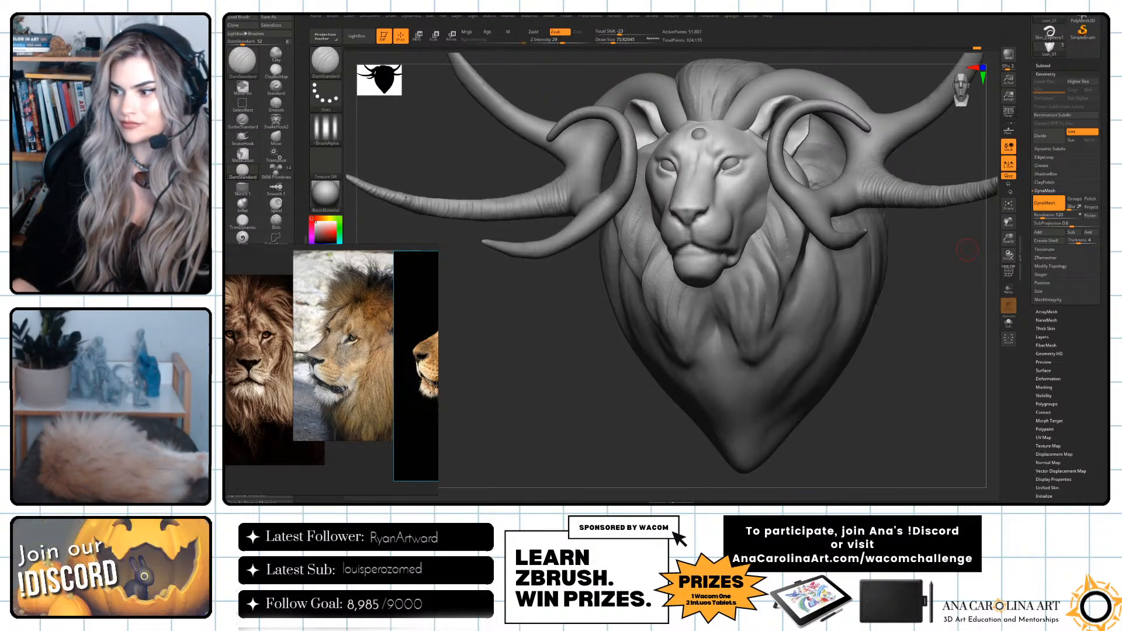
pyautogui.moveTo(879, 468)
pyautogui.mouseDown()
pyautogui.moveTo(862, 449)
pyautogui.moveTo(877, 454)
pyautogui.mouseUp()
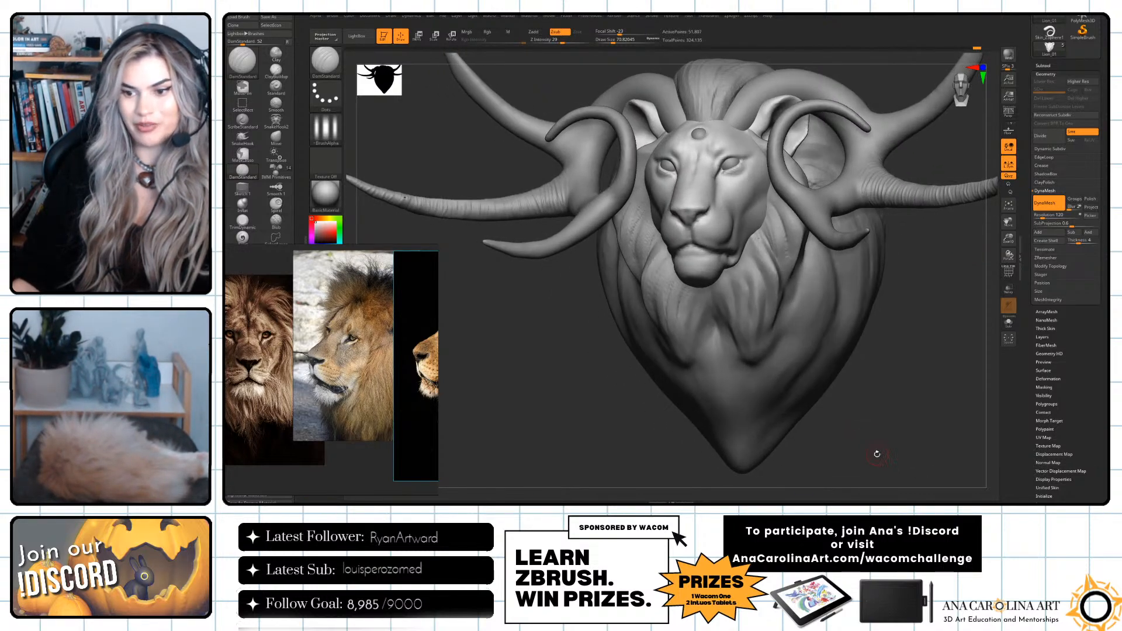
pyautogui.moveTo(916, 386)
pyautogui.mouseDown()
pyautogui.moveTo(865, 373)
pyautogui.moveTo(898, 404)
pyautogui.moveTo(885, 384)
pyautogui.moveTo(882, 402)
pyautogui.mouseUp()
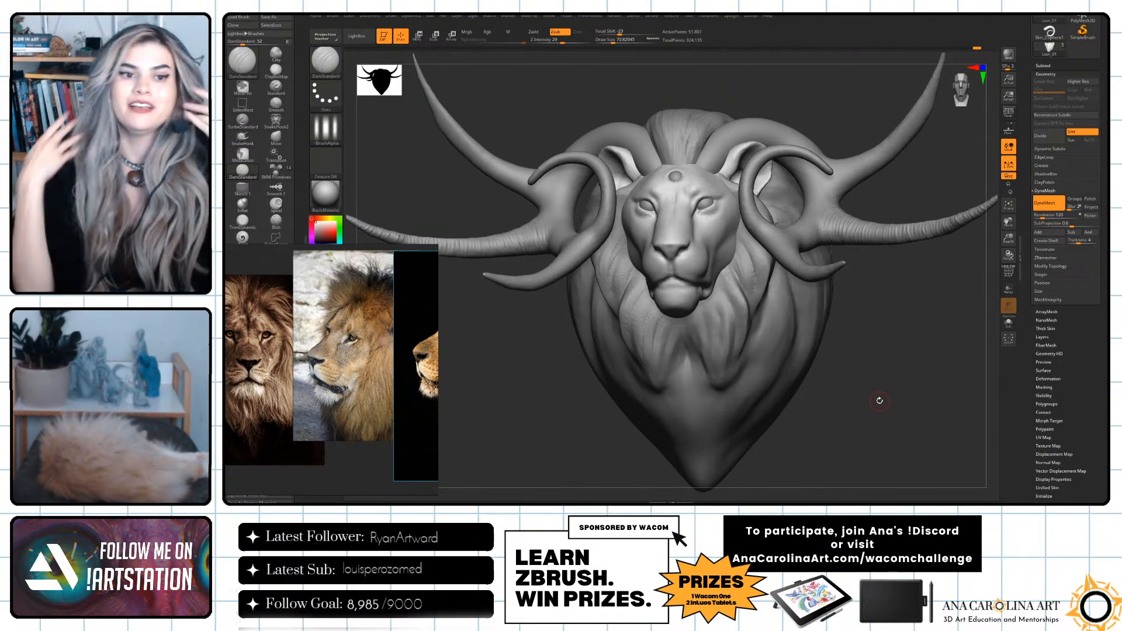
pyautogui.moveTo(897, 327)
pyautogui.keyDown('alt'); pyautogui.mouseDown()
pyautogui.moveTo(916, 358)
pyautogui.moveTo(906, 344)
pyautogui.mouseUp(); pyautogui.keyUp('alt')
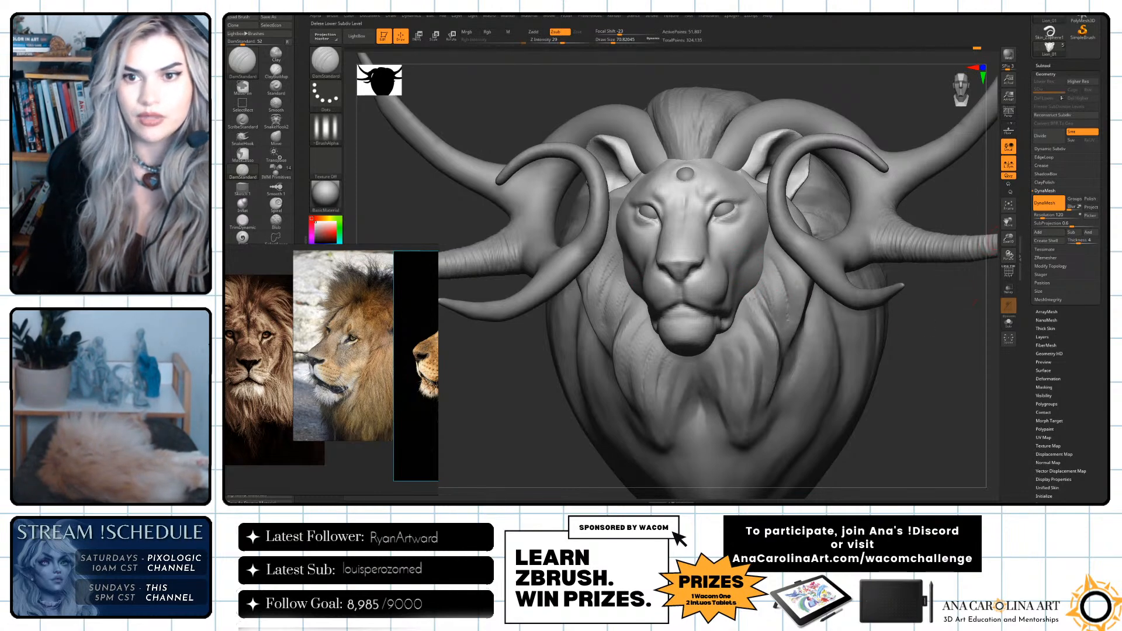
# Hide the eyes, mane and horns, and duplicate the lion's head subtool.
pyautogui.click(1044, 66)
pyautogui.click(1095, 107)
pyautogui.click(1096, 124)
pyautogui.click(1098, 141)
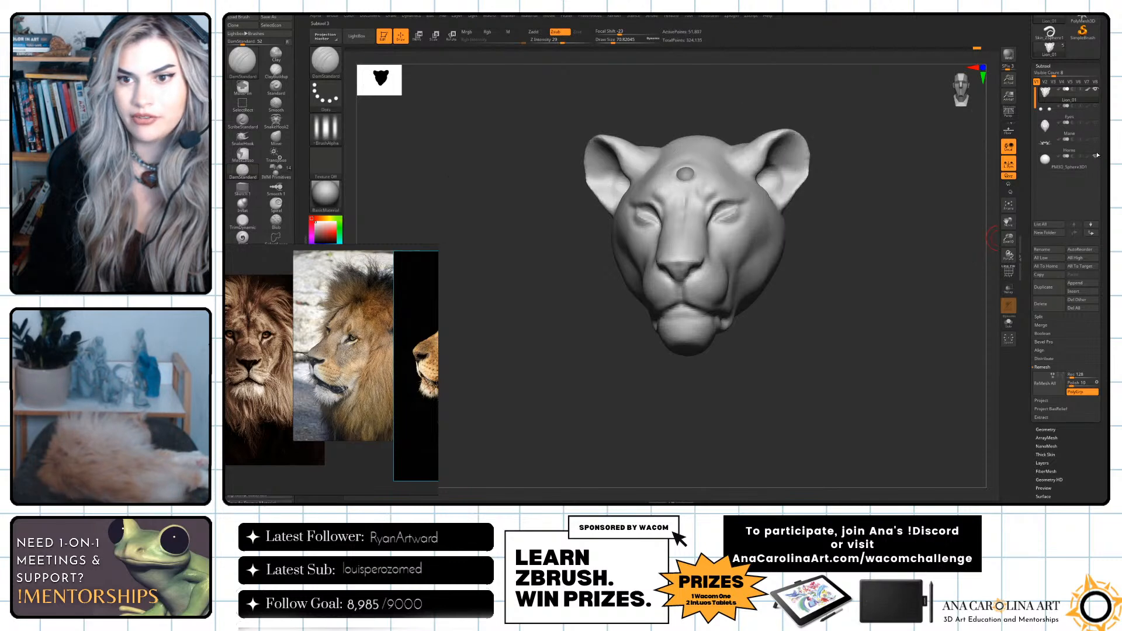
pyautogui.moveTo(978, 295)
pyautogui.mouseDown()
pyautogui.moveTo(965, 333)
pyautogui.moveTo(900, 342)
pyautogui.moveTo(919, 334)
pyautogui.moveTo(953, 260)
pyautogui.mouseUp()
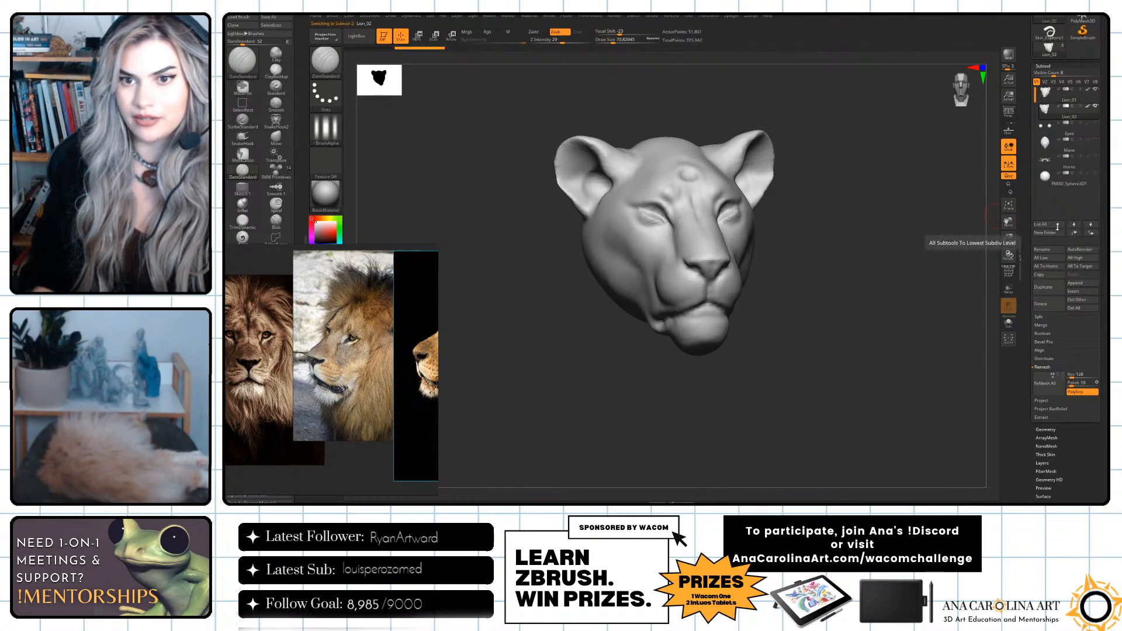
# Rename the duplicated head subtool as Lion_Zremeshed.
pyautogui.click(1055, 250)
pyautogui.write('L')
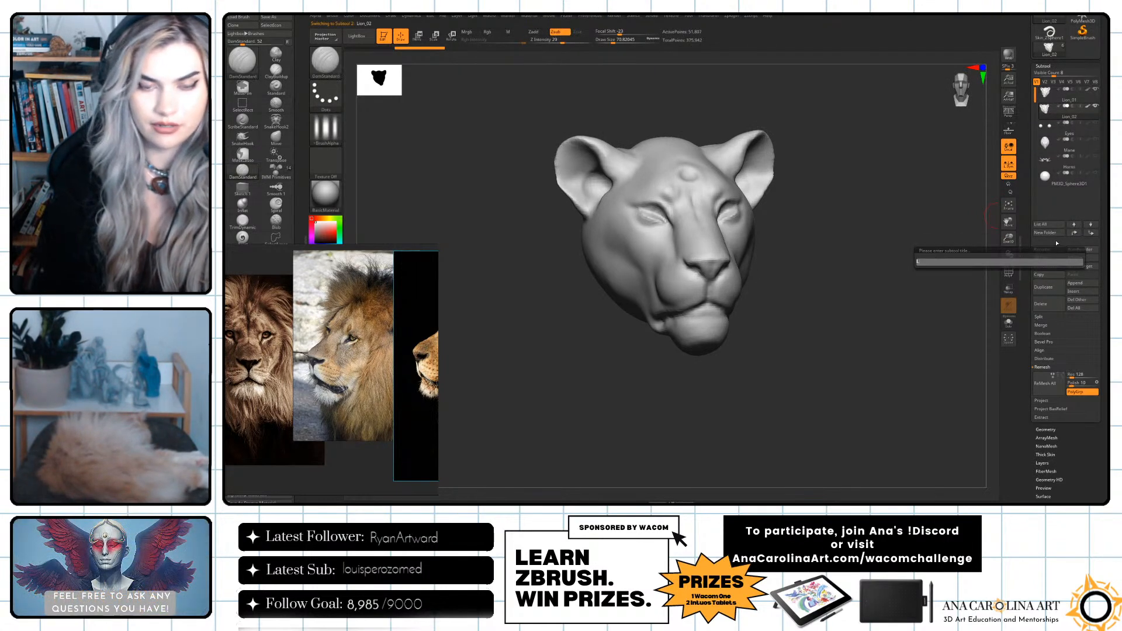
pyautogui.write('ion_Zremeshed')
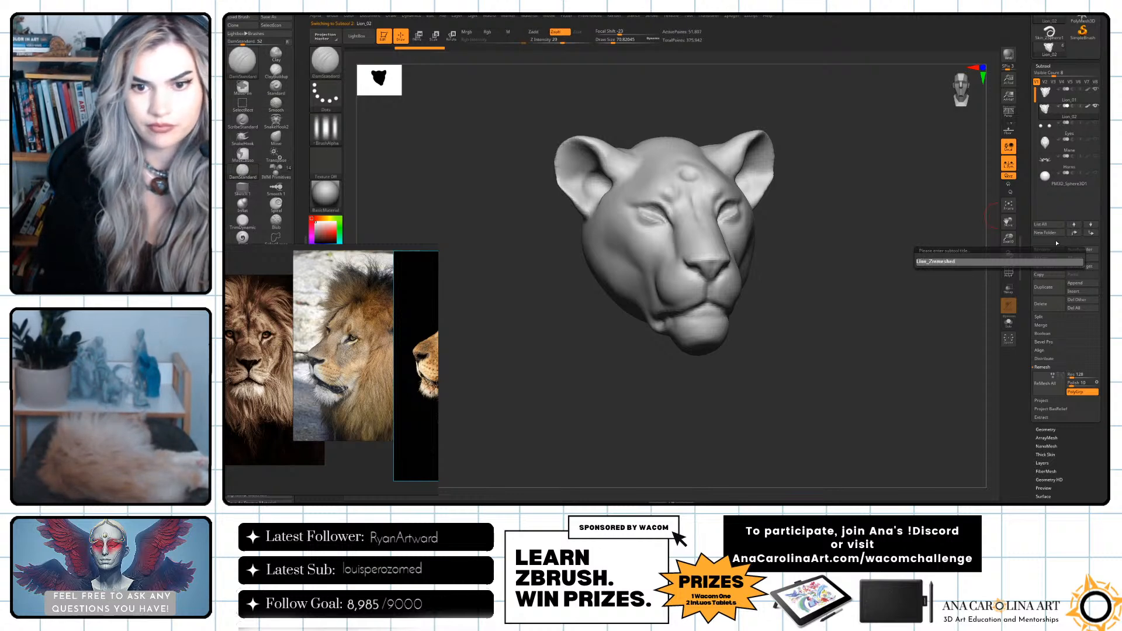
pyautogui.press('Return')
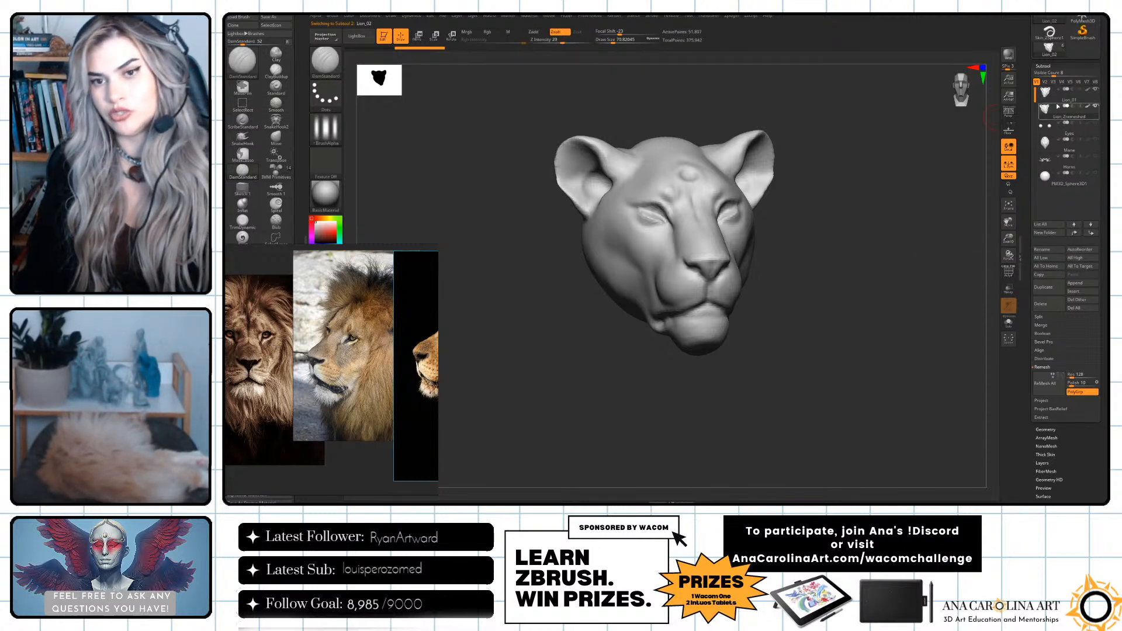
pyautogui.moveTo(1056, 110)
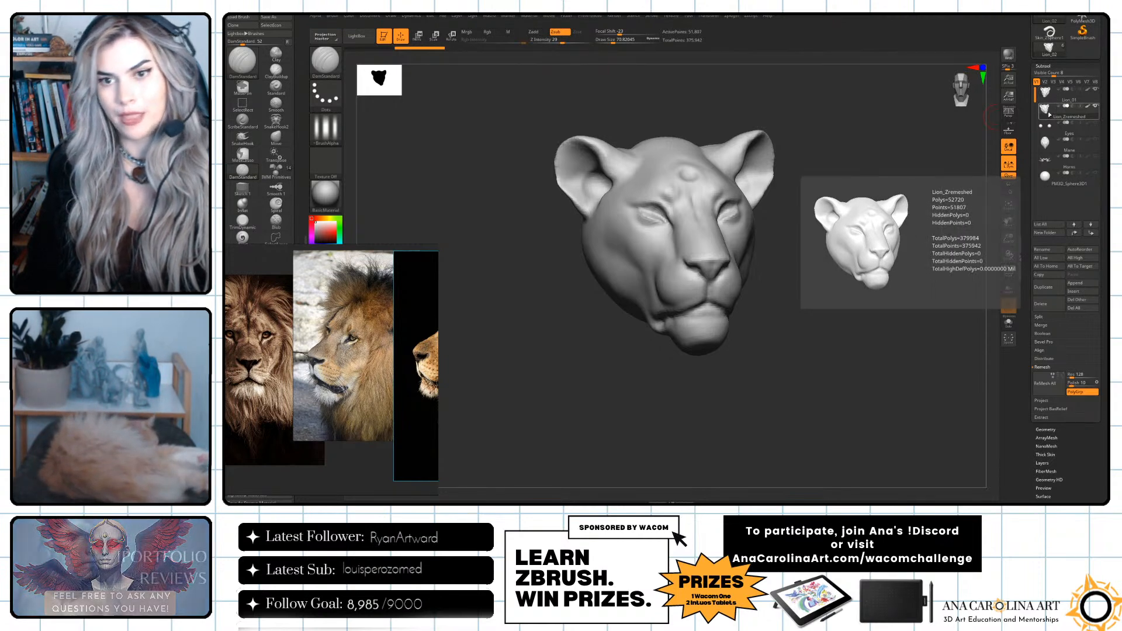
# Remesh the duplicated head with ZRemesher at a target polygon count of about 4.14.
pyautogui.moveTo(974, 213); pyautogui.dragTo(939, 262)
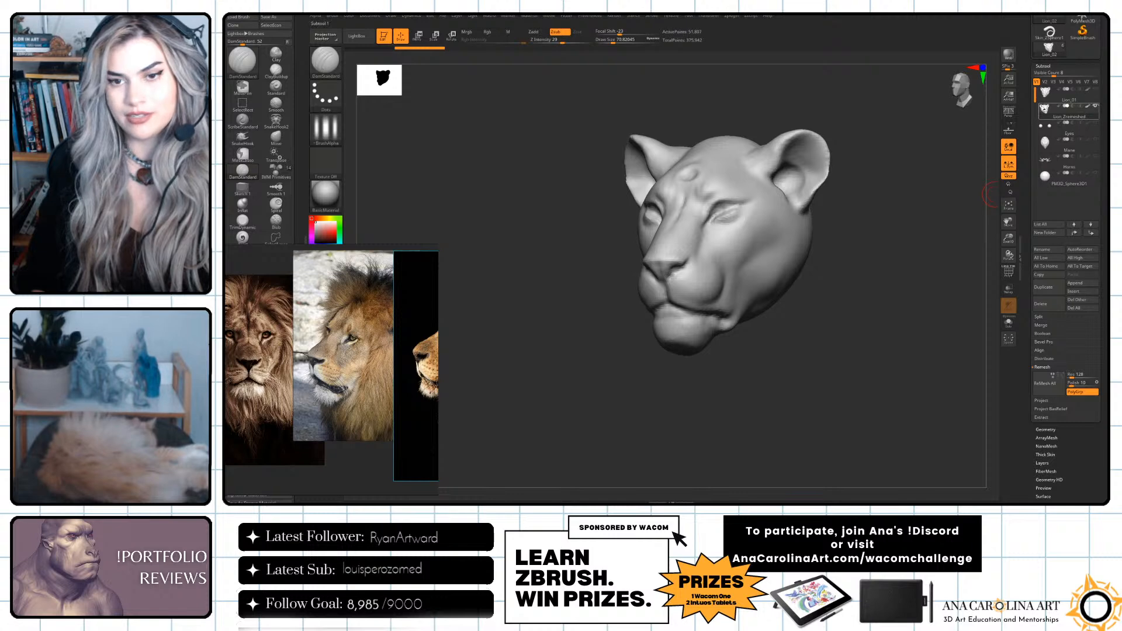
pyautogui.moveTo(948, 213); pyautogui.dragTo(978, 225)
pyautogui.scroll(-4, 1030, 343)
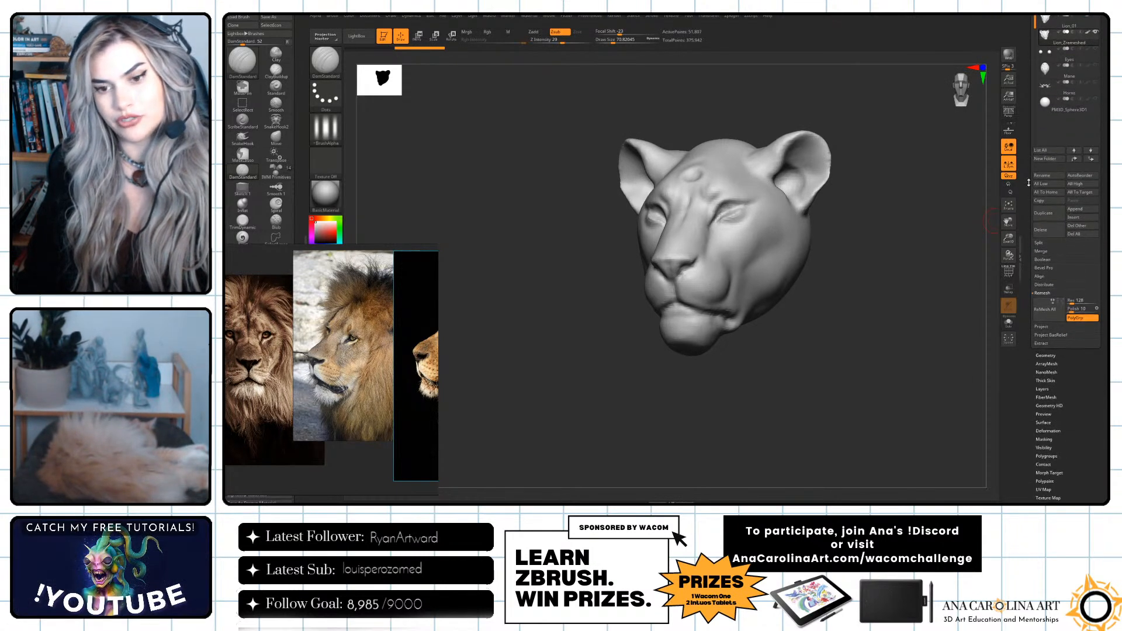
pyautogui.click(1047, 354)
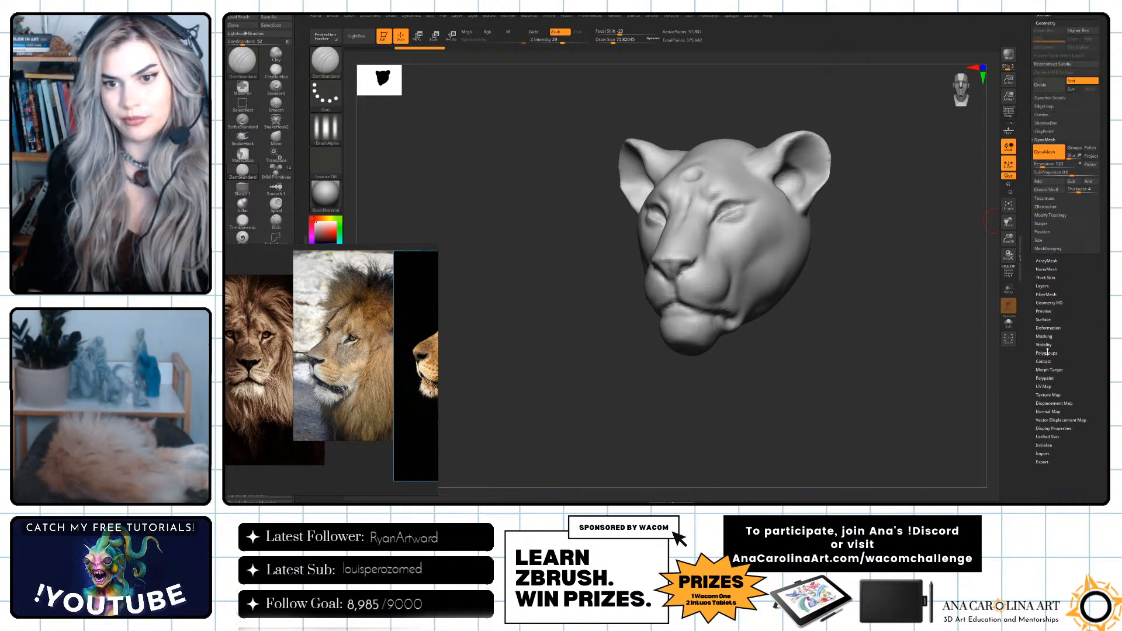
pyautogui.click(1052, 140)
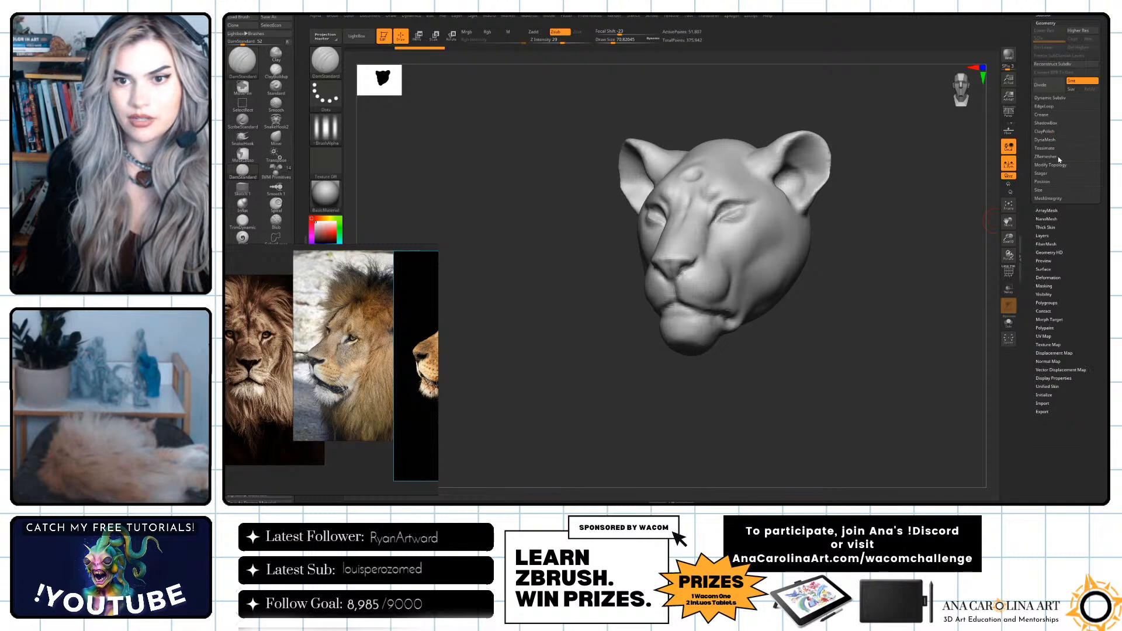
pyautogui.click(1057, 158)
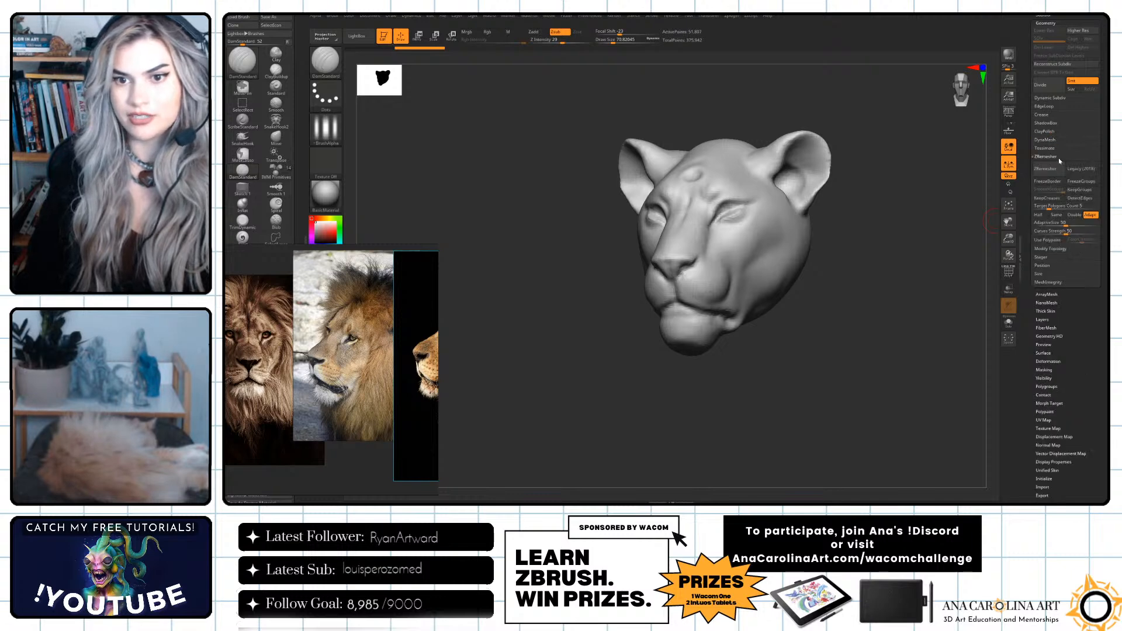
pyautogui.click(1045, 206)
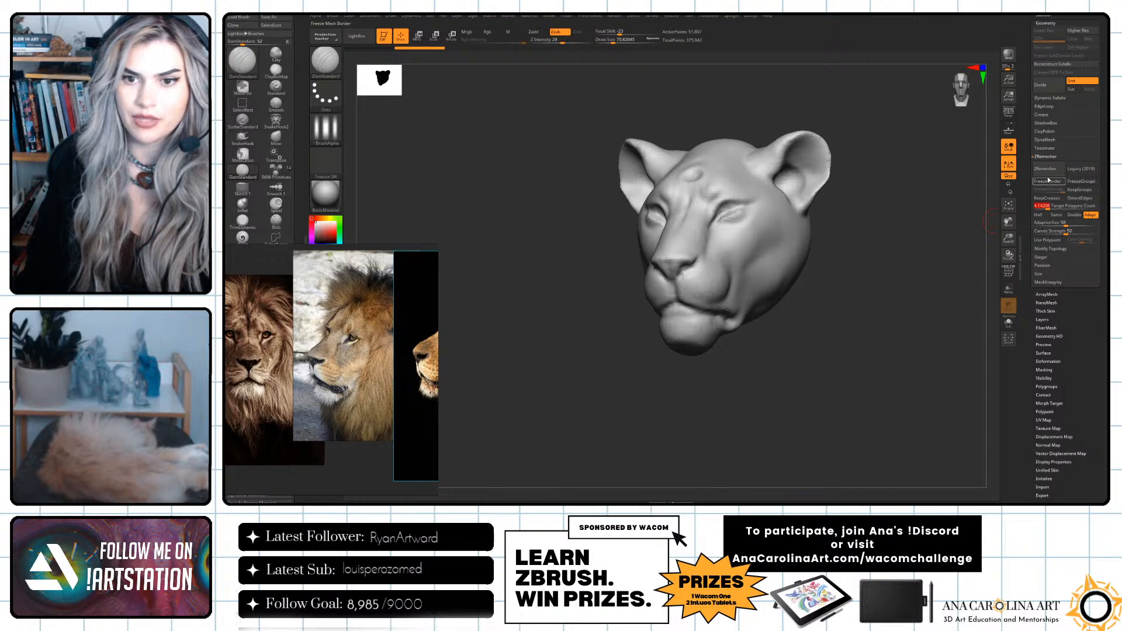
pyautogui.click(1052, 171)
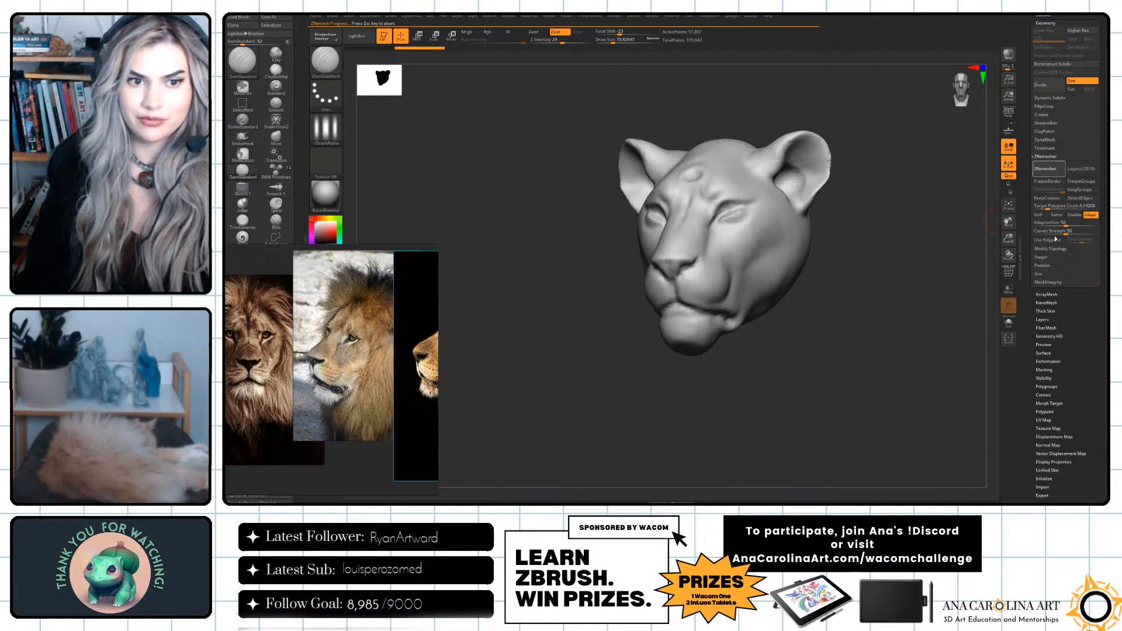
pyautogui.moveTo(985, 236); pyautogui.dragTo(940, 324)
pyautogui.moveTo(919, 240); pyautogui.dragTo(949, 159)
pyautogui.moveTo(952, 211); pyautogui.dragTo(950, 241)
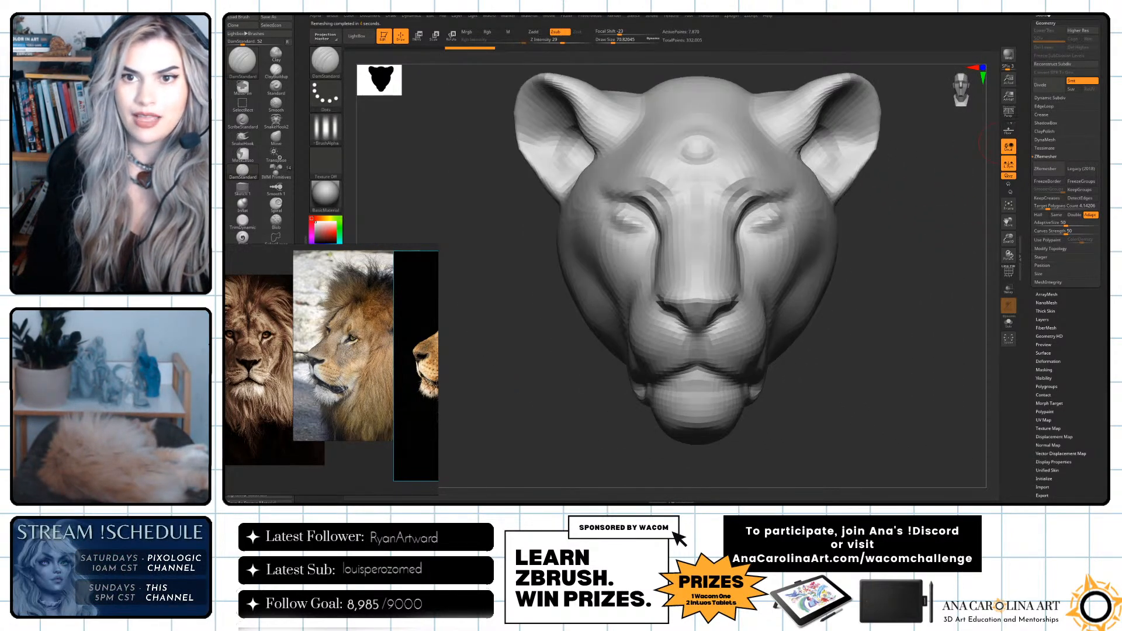
# Divide the remeshed head twice to reach subdivision level 3.
pyautogui.scroll(1, 1046, 35)
pyautogui.click(1053, 118)
pyautogui.click(1053, 118)
pyautogui.moveTo(943, 249); pyautogui.dragTo(936, 272)
pyautogui.moveTo(953, 334)
pyautogui.mouseDown()
pyautogui.moveTo(972, 331)
pyautogui.moveTo(967, 319)
pyautogui.mouseUp()
# Switch up and down through the head's subdivision levels to compare them, and leave it at level 1.
pyautogui.hotkey('shift', 'd')
pyautogui.press('d')
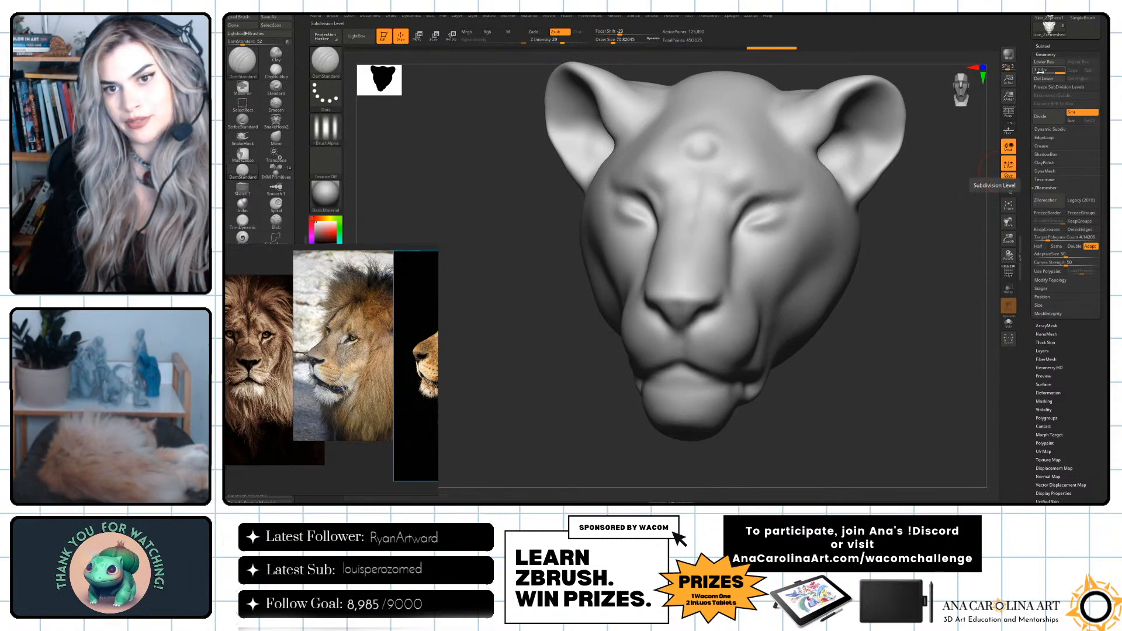
pyautogui.moveTo(1053, 69)
pyautogui.mouseDown()
pyautogui.moveTo(1038, 70)
pyautogui.moveTo(1061, 71)
pyautogui.mouseUp()
pyautogui.moveTo(991, 175)
pyautogui.mouseDown()
pyautogui.moveTo(972, 186)
pyautogui.moveTo(982, 197)
pyautogui.mouseUp()
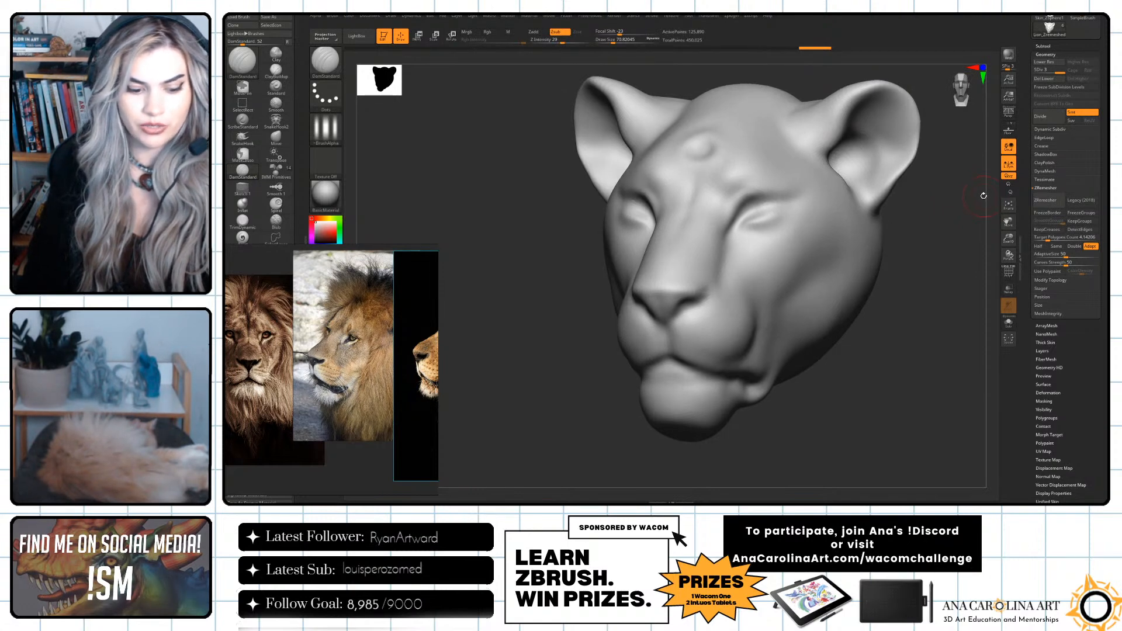
pyautogui.press('shift')
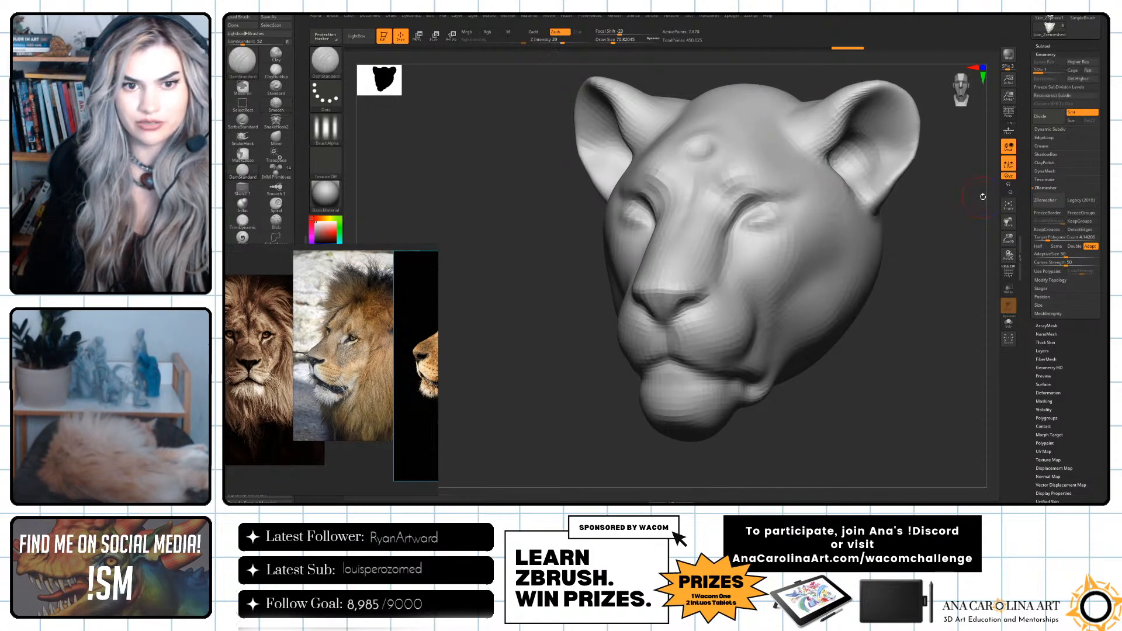
pyautogui.press('d')
pyautogui.hotkey('shift', 'd')
pyautogui.hotkey('shift', 'd')
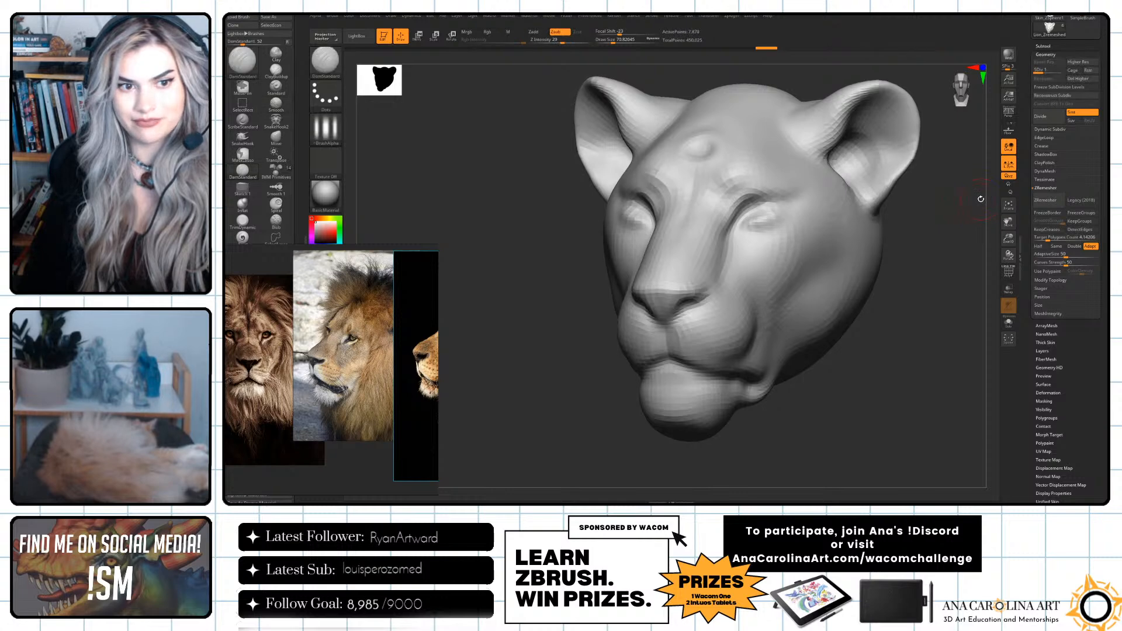
pyautogui.press('d')
pyautogui.press('d')
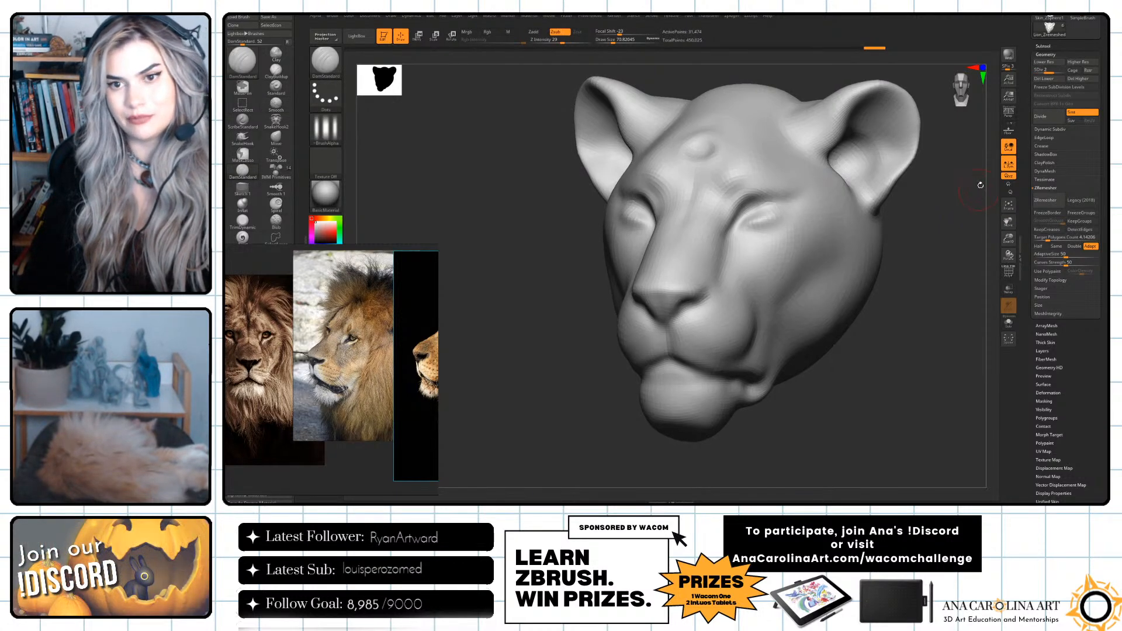
pyautogui.hotkey('shift', 'd')
pyautogui.hotkey('shift', 'd')
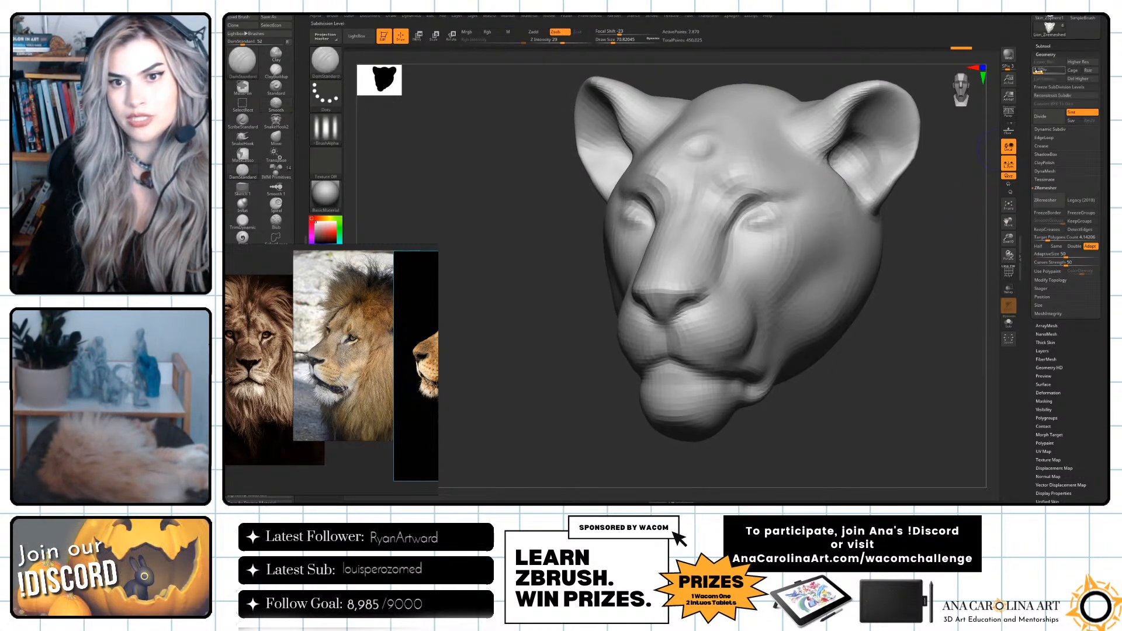
# Show the original head Lion_01 and project its details onto the remeshed head with ProjectAll at each subdivision level up to 3.
pyautogui.click(1045, 45)
pyautogui.click(1096, 70)
pyautogui.moveTo(939, 250)
pyautogui.mouseDown()
pyautogui.moveTo(977, 245)
pyautogui.moveTo(946, 254)
pyautogui.moveTo(988, 221)
pyautogui.moveTo(915, 188)
pyautogui.moveTo(904, 263)
pyautogui.mouseUp()
pyautogui.hotkey('shift', 'd')
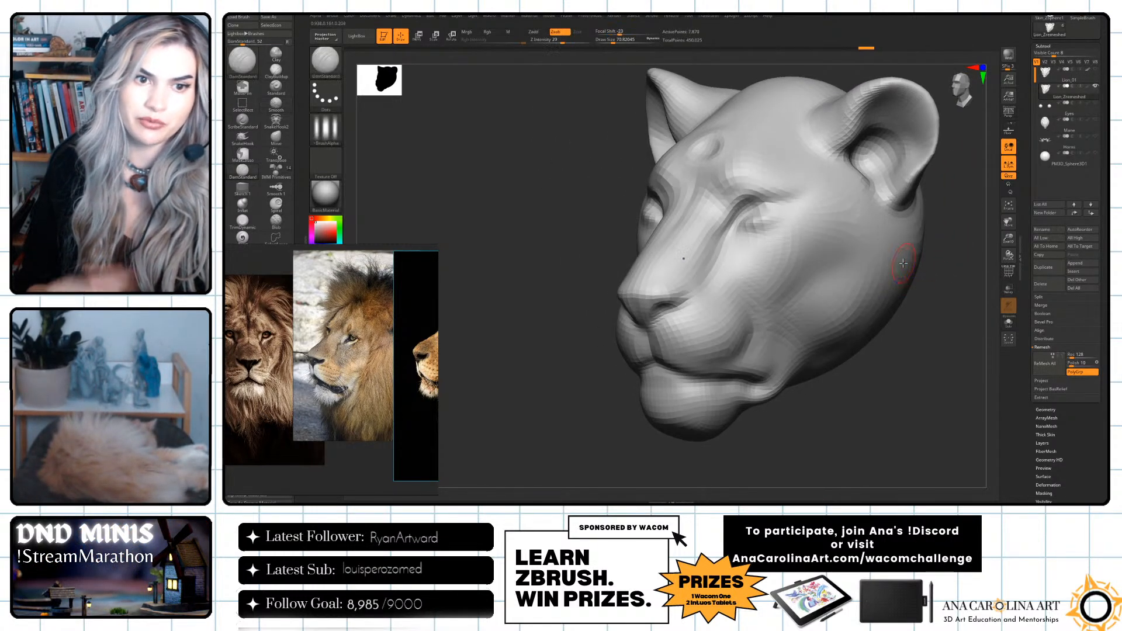
pyautogui.moveTo(971, 284); pyautogui.dragTo(993, 337)
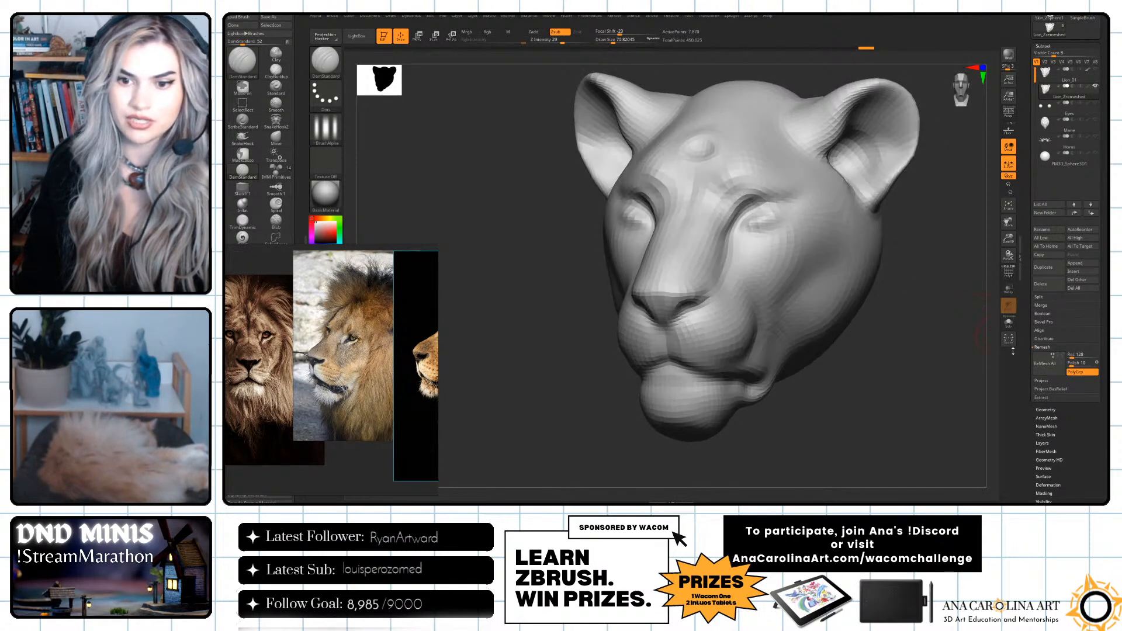
pyautogui.click(1051, 348)
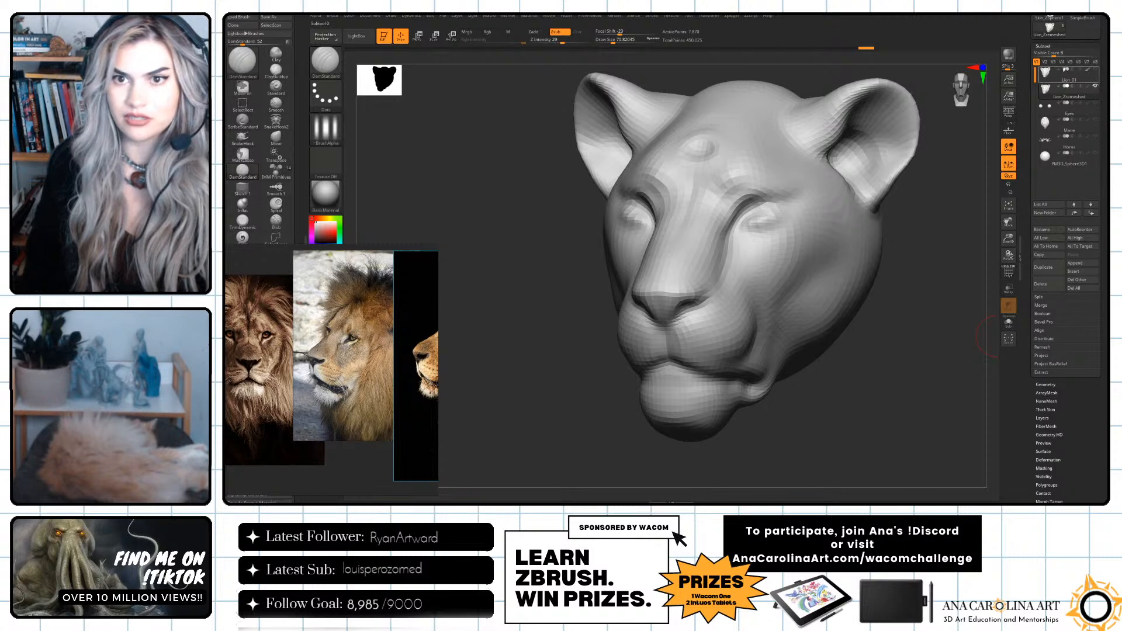
pyautogui.click(1044, 356)
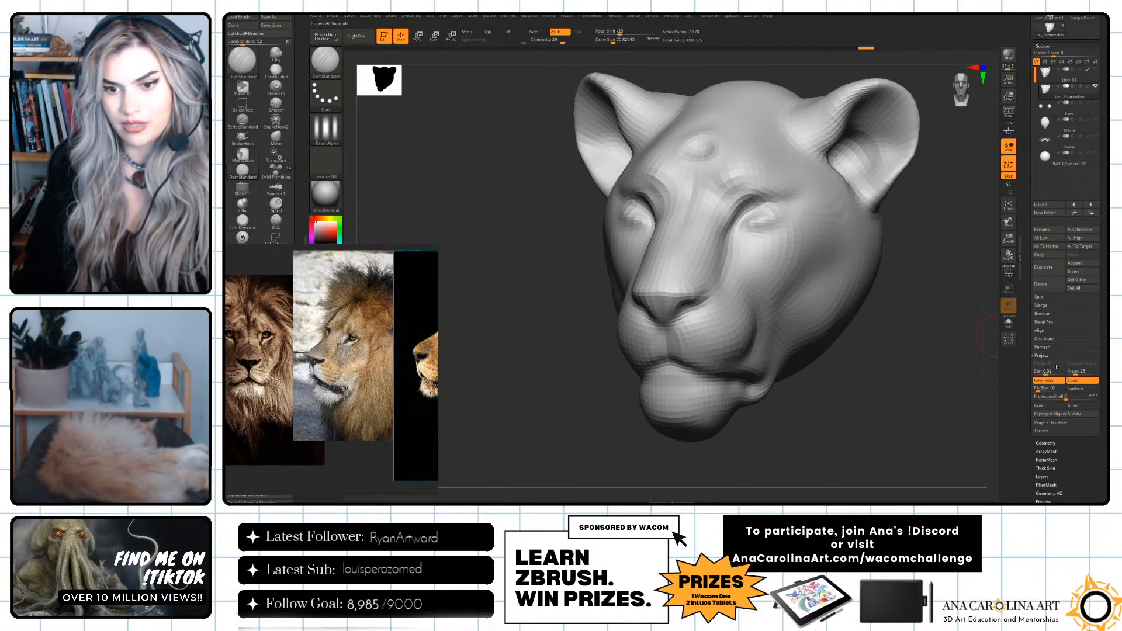
pyautogui.moveTo(1056, 74)
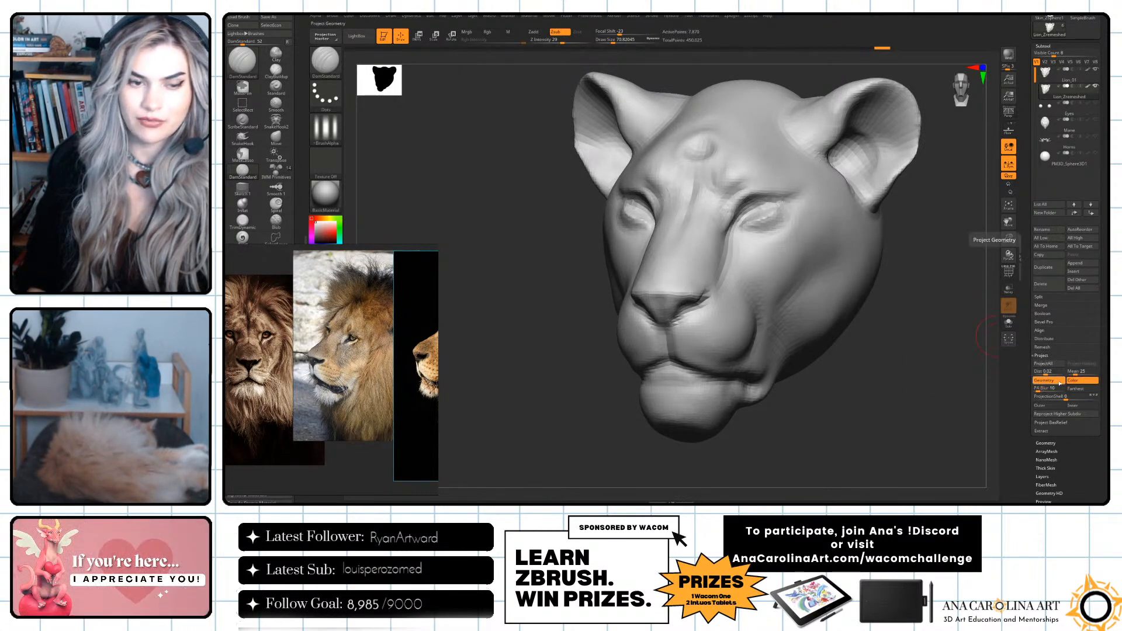
pyautogui.click(1035, 365)
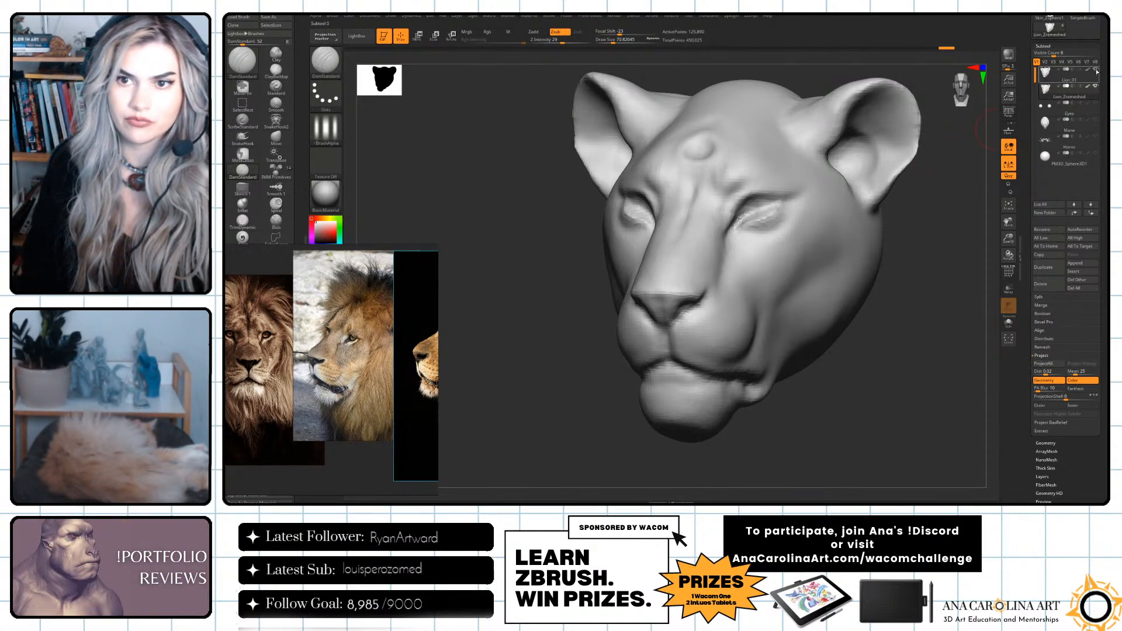
# Smooth the muzzle, jaw and cheek of the projected head with the Smooth brush at a draw size of about 182.
pyautogui.moveTo(968, 218)
pyautogui.mouseDown(button='right')
pyautogui.moveTo(900, 293)
pyautogui.moveTo(819, 264)
pyautogui.mouseUp(button='right')
pyautogui.rightClick(900, 292)
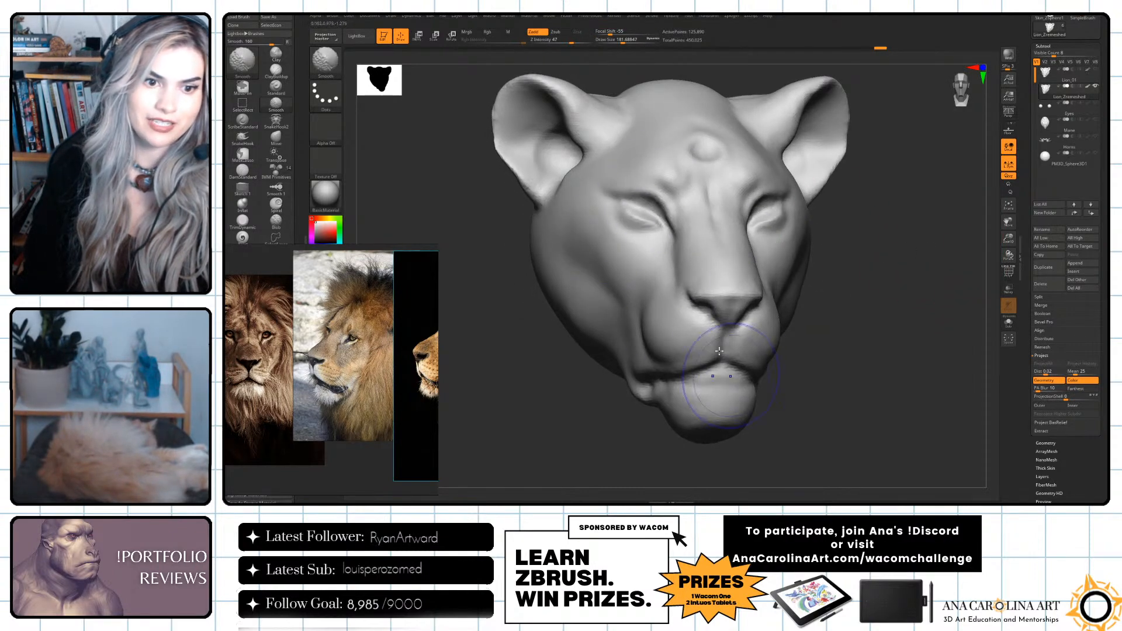
pyautogui.moveTo(657, 370); pyautogui.dragTo(842, 120, button='right')
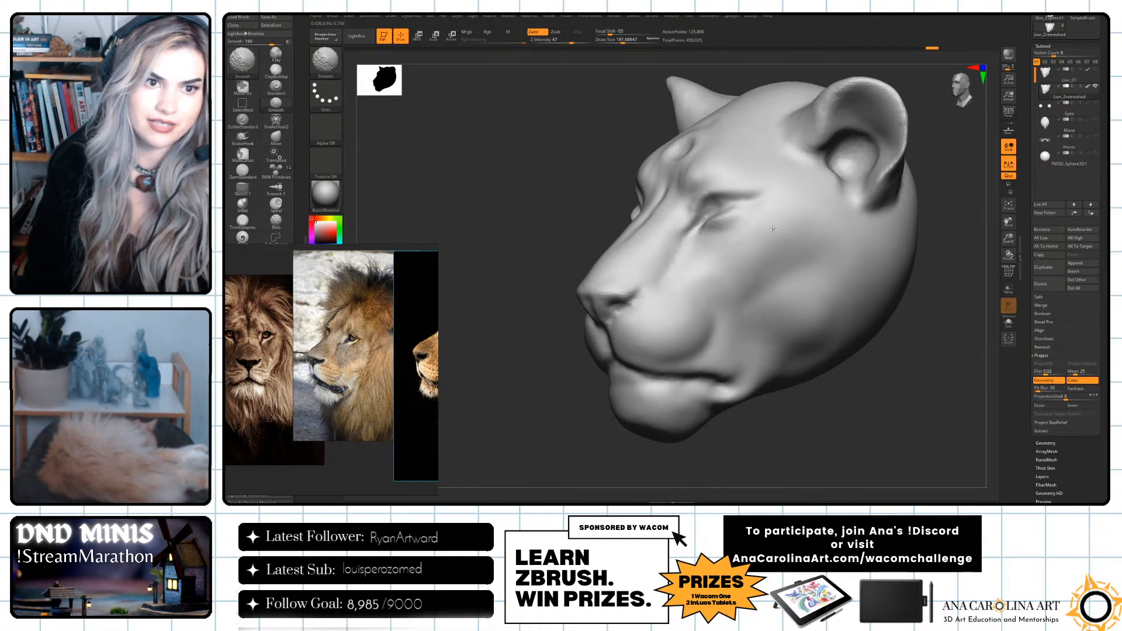
pyautogui.moveTo(778, 310); pyautogui.dragTo(833, 313, button='right')
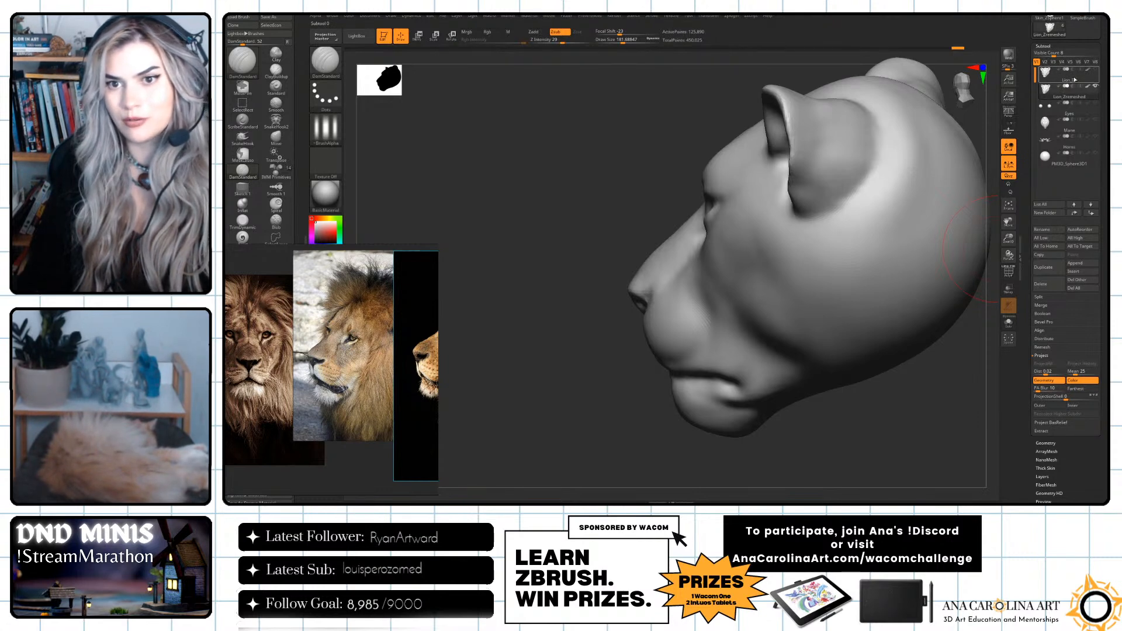
# Show the eyes, mane and horns around the remeshed head again.
pyautogui.click(1096, 103)
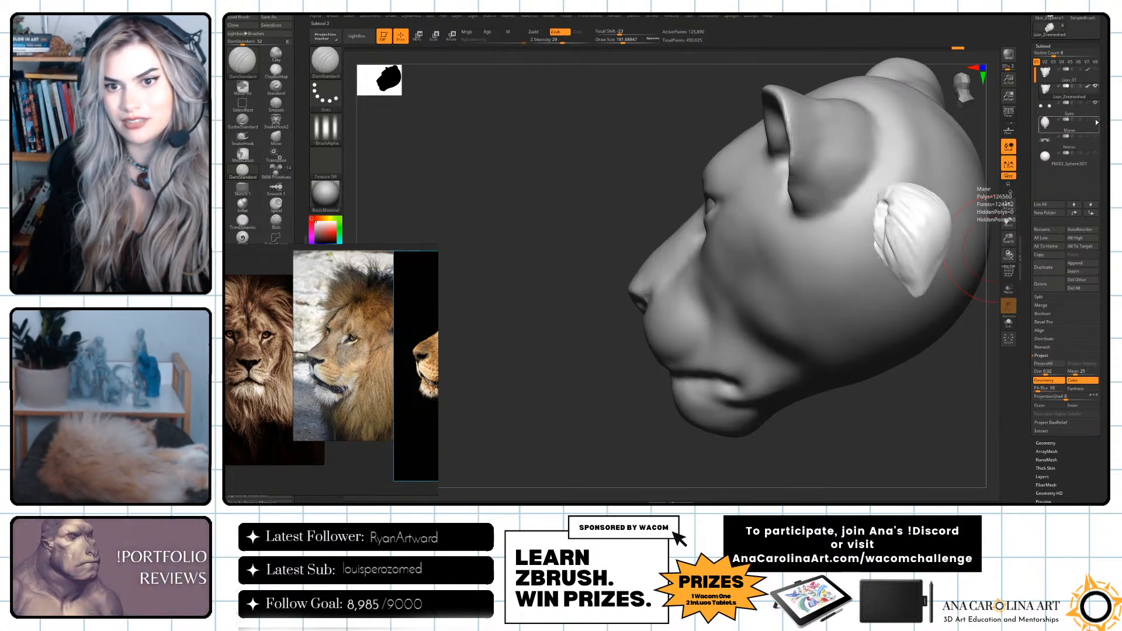
pyautogui.click(1097, 121)
pyautogui.click(1096, 138)
pyautogui.moveTo(812, 371); pyautogui.dragTo(877, 354, button='right')
pyautogui.hotkey('shift', 'd')
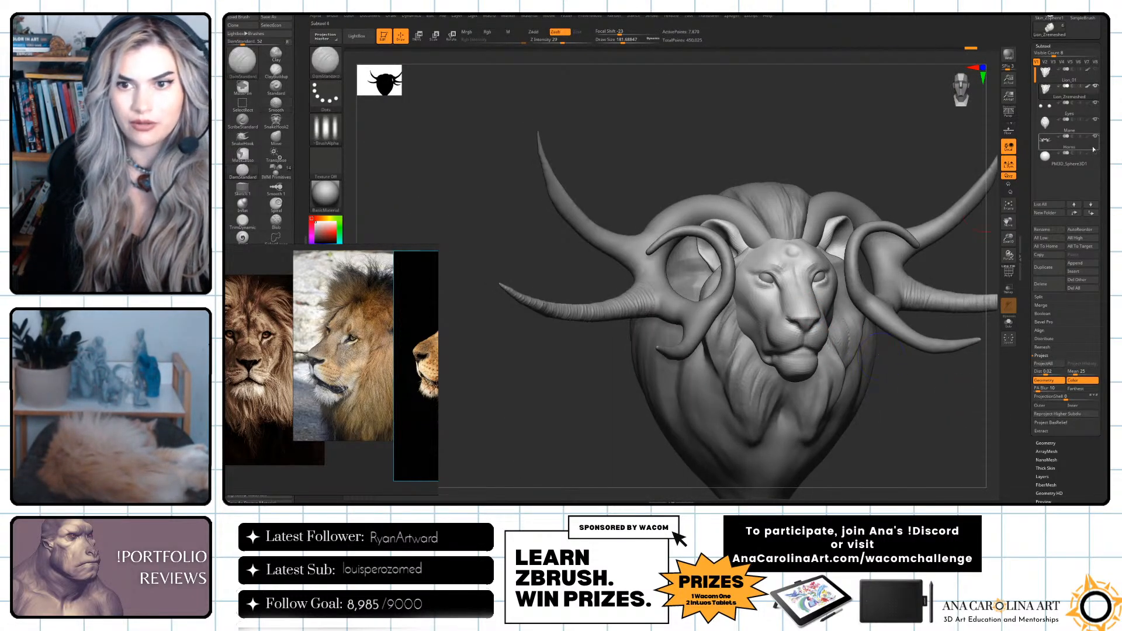
pyautogui.click(1064, 158)
# Raise the remeshed head to its highest subdivision level and set the DamStandard brush to a draw size of about 65 for face detailing.
pyautogui.moveTo(984, 208)
pyautogui.mouseDown(button='right')
pyautogui.moveTo(900, 386)
pyautogui.moveTo(922, 404)
pyautogui.moveTo(879, 389)
pyautogui.moveTo(916, 436)
pyautogui.moveTo(872, 381)
pyautogui.moveTo(895, 398)
pyautogui.moveTo(755, 333)
pyautogui.moveTo(807, 342)
pyautogui.moveTo(868, 377)
pyautogui.moveTo(837, 396)
pyautogui.moveTo(840, 447)
pyautogui.mouseUp(button='right')
pyautogui.press('d')
pyautogui.click(640, 159)
pyautogui.keyDown('alt'); pyautogui.click(818, 335); pyautogui.keyUp('alt')
pyautogui.click(1096, 153)
pyautogui.press('shift')
pyautogui.press('b')
pyautogui.press('d')
pyautogui.press('s')
pyautogui.press('s')
pyautogui.moveTo(675, 217); pyautogui.dragTo(658, 215)
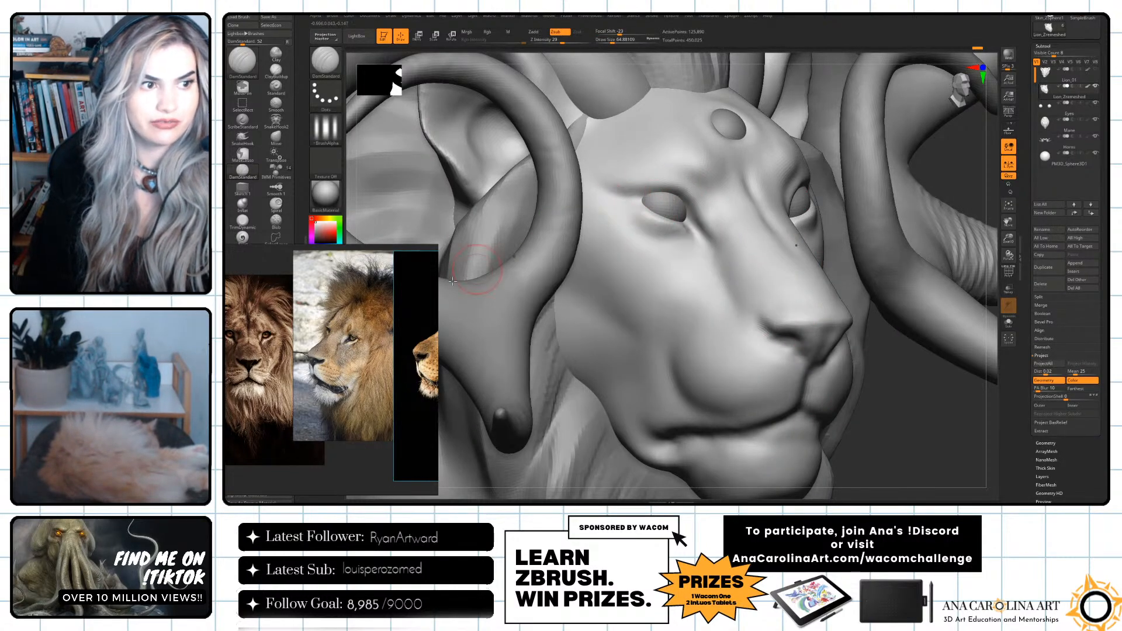
# Reposition the group of lion reference photos beside the sculpted head so both stay visible.
pyautogui.click(243, 237)
pyautogui.moveTo(262, 280)
pyautogui.mouseDown(button='right')
pyautogui.moveTo(431, 291)
pyautogui.moveTo(447, 274)
pyautogui.mouseUp(button='right')
pyautogui.scroll(-3, 259, 387)
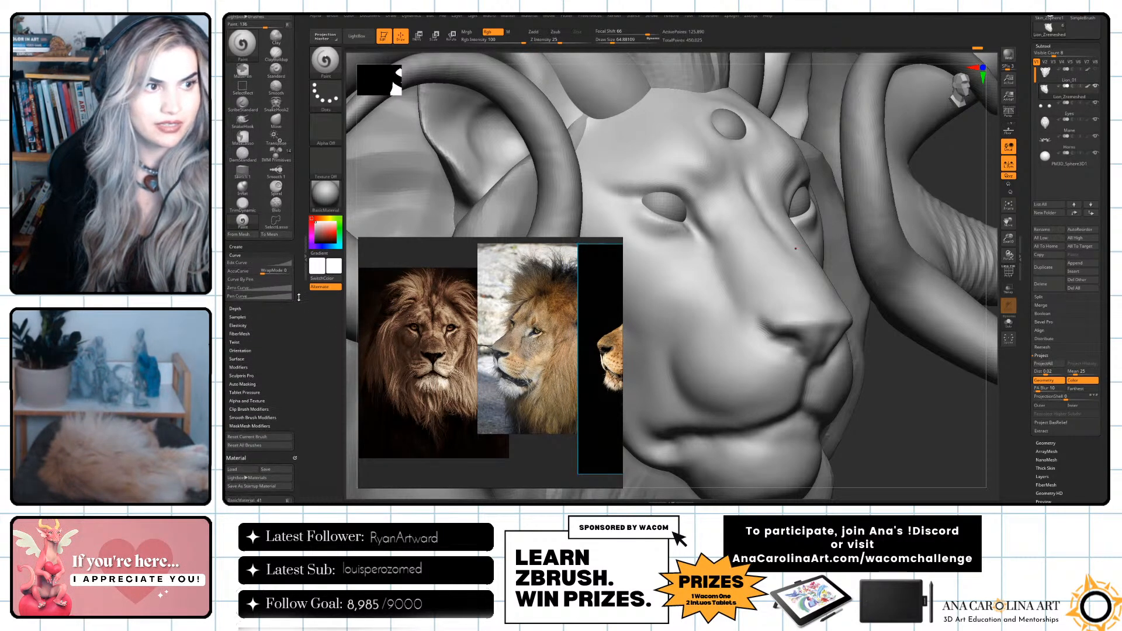
pyautogui.moveTo(490, 375); pyautogui.dragTo(403, 376, button='right')
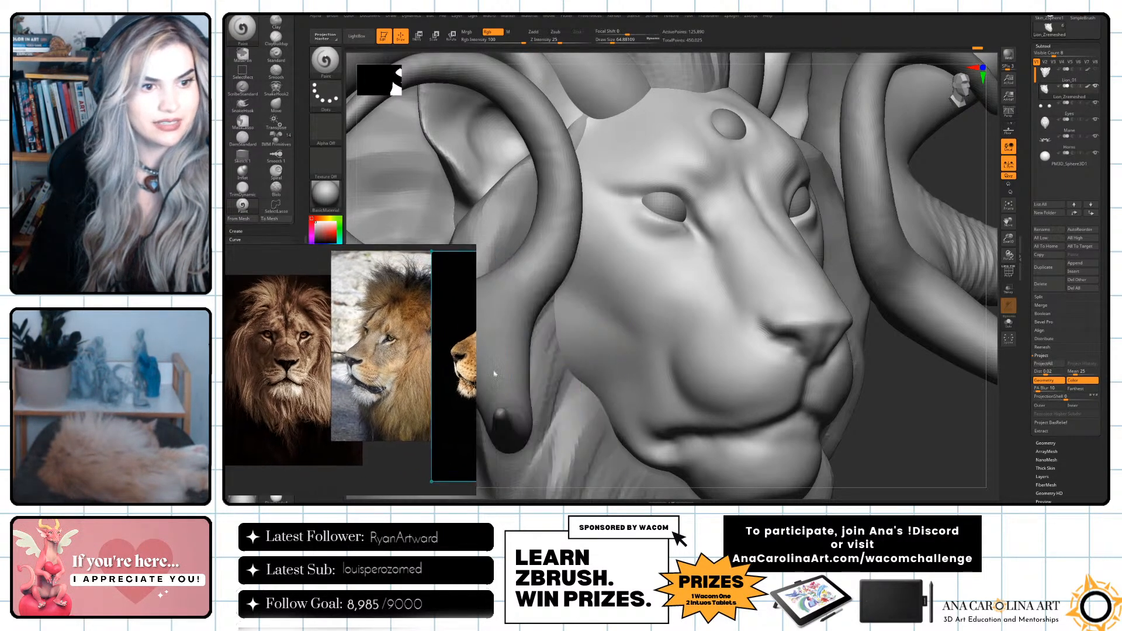
# Set the DamStandard brush to a draw size of about 54 and try a stroke along the muzzle toward the nostril.
pyautogui.moveTo(879, 402); pyautogui.dragTo(854, 401)
pyautogui.press('space')
pyautogui.moveTo(760, 320); pyautogui.dragTo(755, 318)
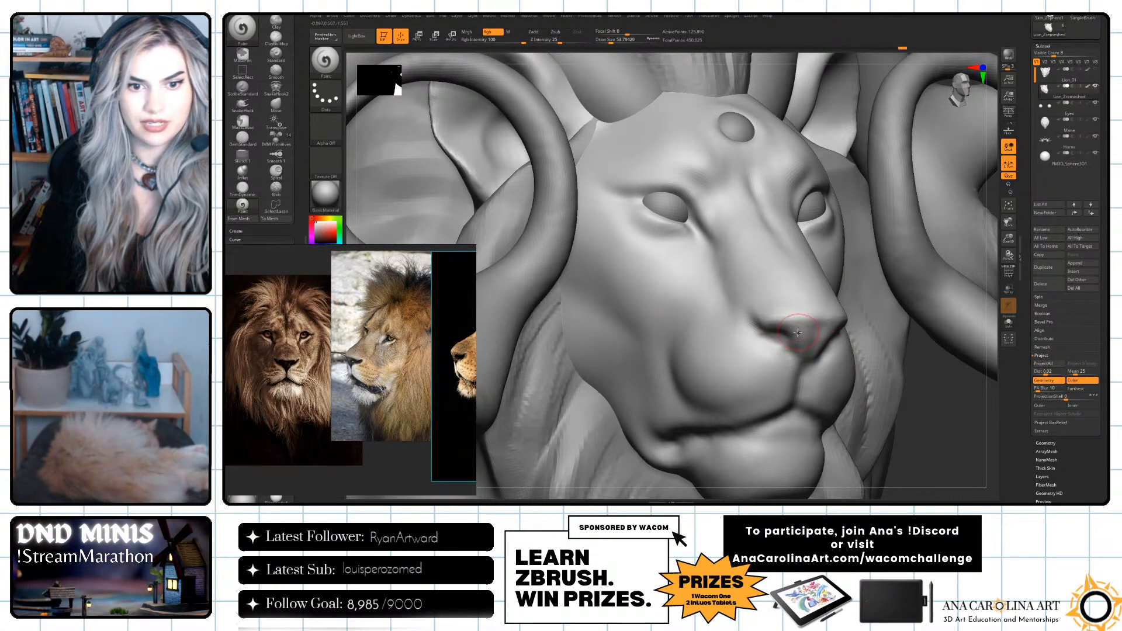
pyautogui.press('b')
pyautogui.press('d')
pyautogui.press('s')
pyautogui.moveTo(748, 318); pyautogui.dragTo(763, 329)
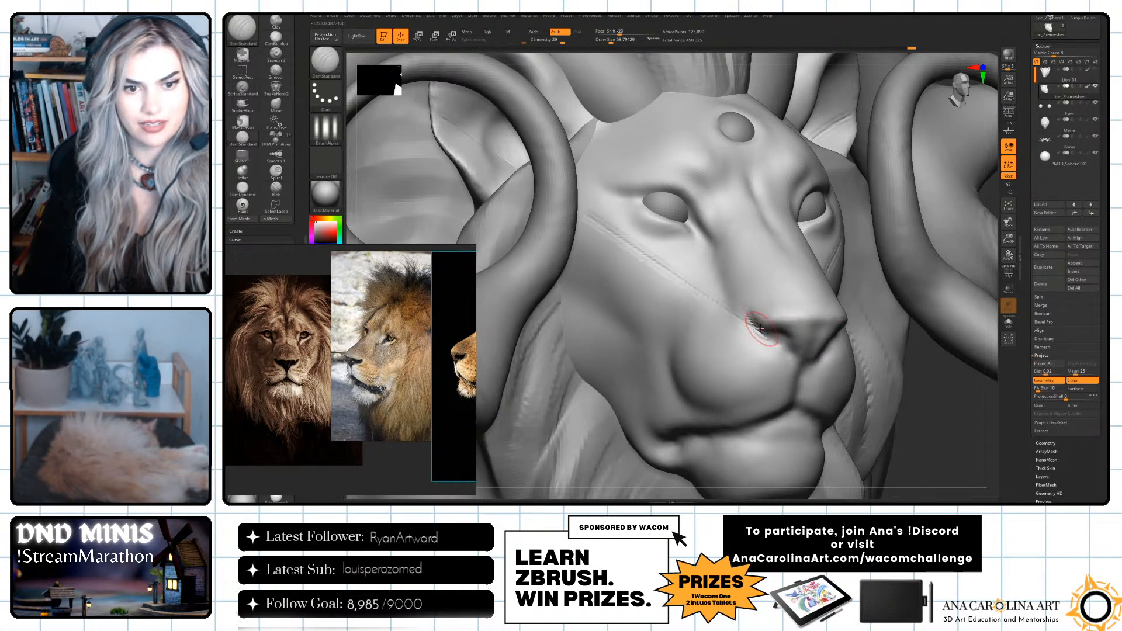
# Carve the nostril crease and the vertical groove down the middle of the nose with DamStandard.
pyautogui.moveTo(280, 424); pyautogui.dragTo(405, 404)
pyautogui.moveTo(405, 404); pyautogui.dragTo(342, 414, button='right')
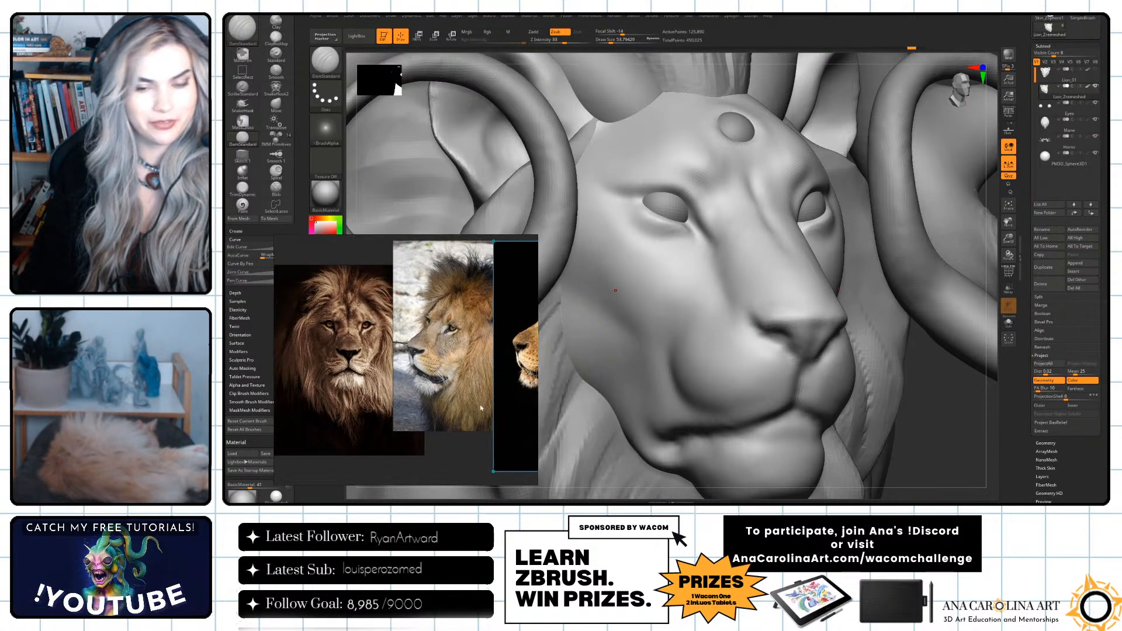
pyautogui.moveTo(911, 423); pyautogui.dragTo(915, 421)
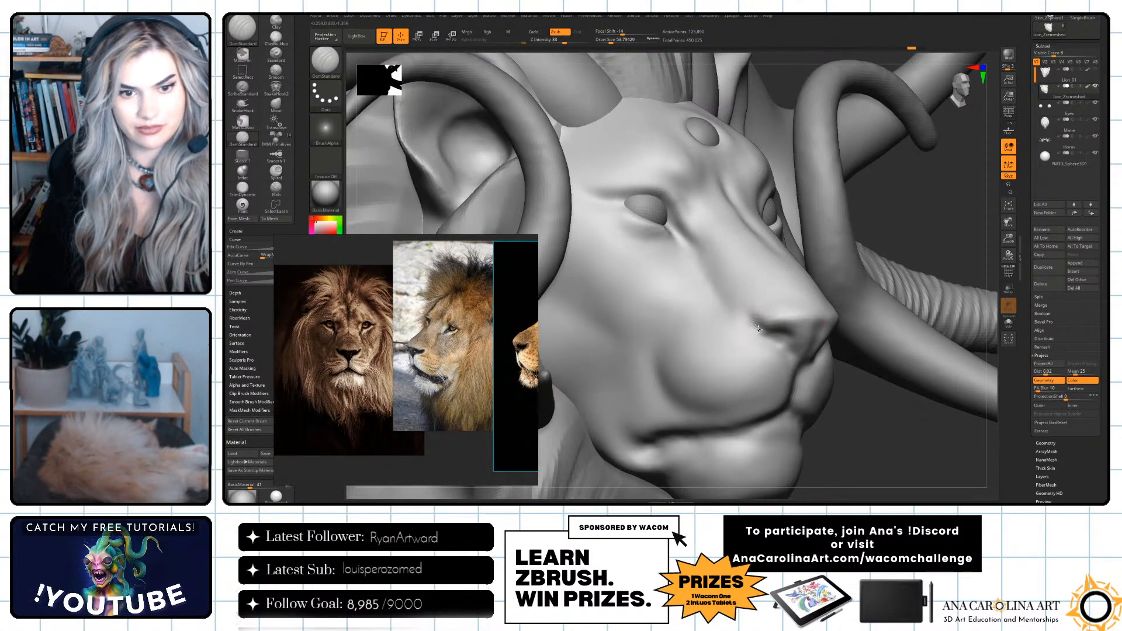
pyautogui.moveTo(749, 315); pyautogui.dragTo(768, 333)
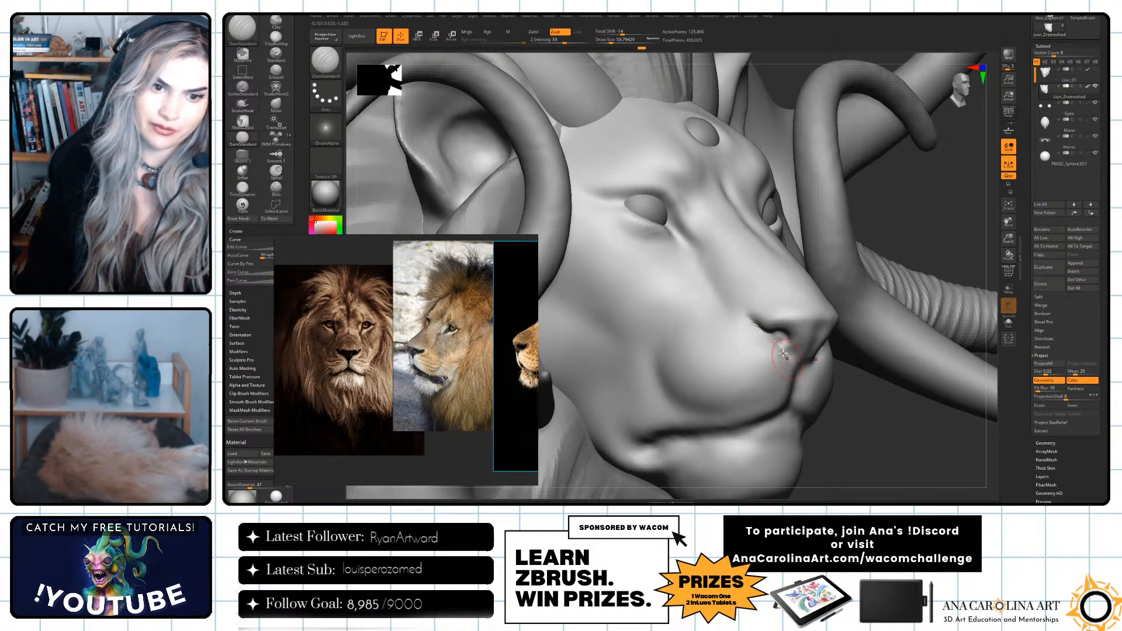
pyautogui.moveTo(875, 419); pyautogui.dragTo(825, 377)
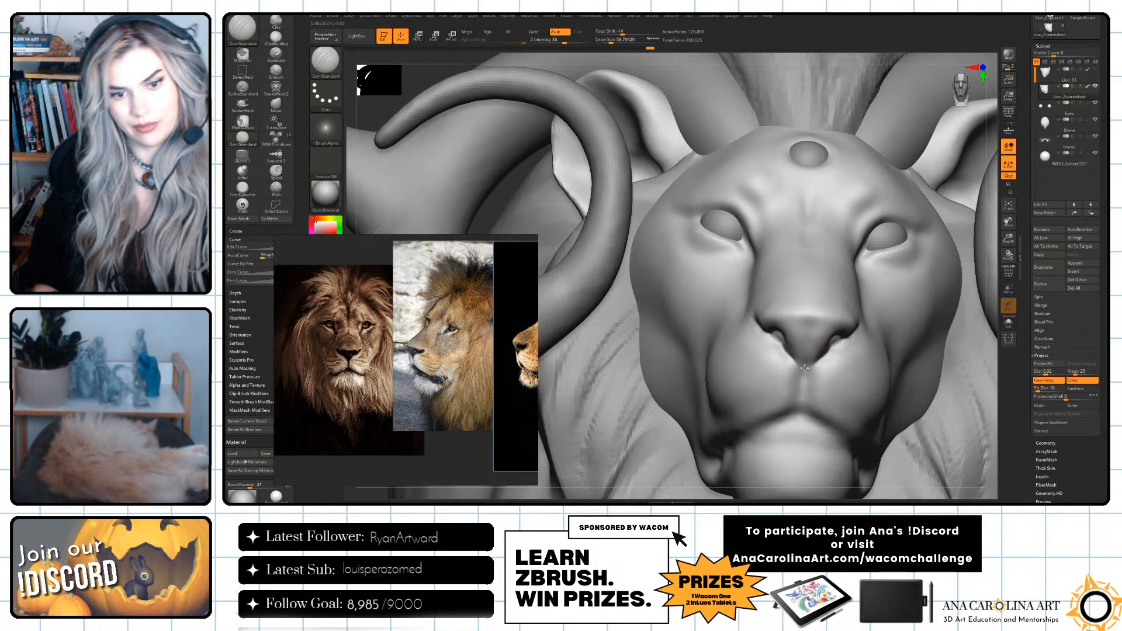
pyautogui.press('shift')
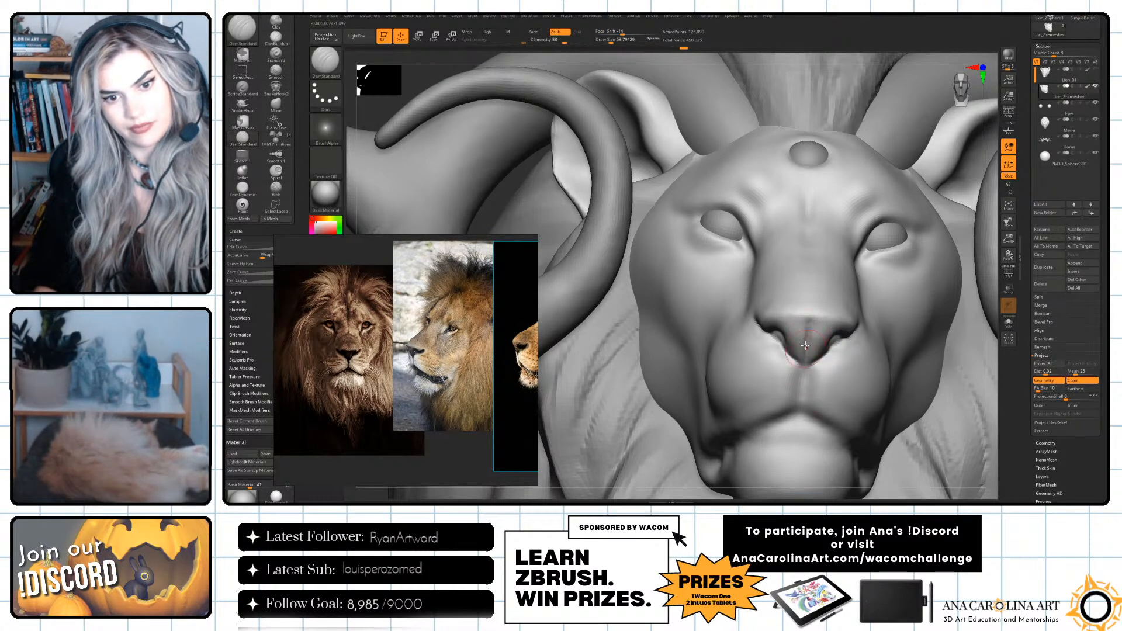
pyautogui.keyDown('shift'); pyautogui.moveTo(806, 321); pyautogui.dragTo(806, 353); pyautogui.keyUp('shift')
# Sharpen the upper edge of the nose pad with DamStandard, undoing the misplaced strokes.
pyautogui.moveTo(989, 352); pyautogui.dragTo(709, 310)
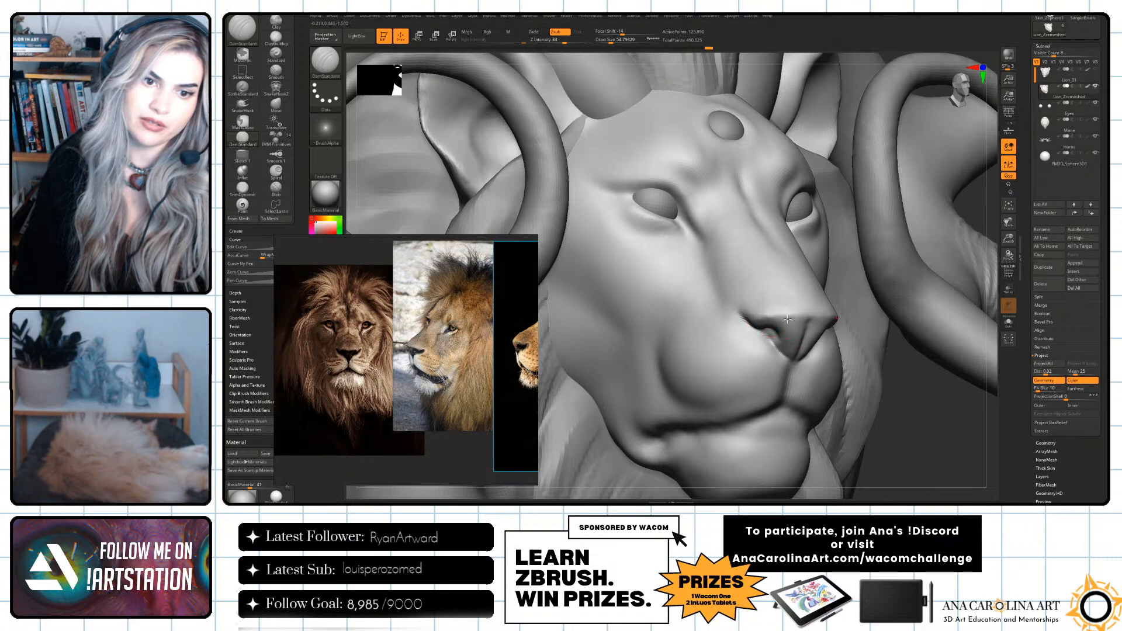
pyautogui.hotkey('ctrl', 'z')
pyautogui.moveTo(773, 318); pyautogui.dragTo(739, 316)
pyautogui.hotkey('ctrl', 'z')
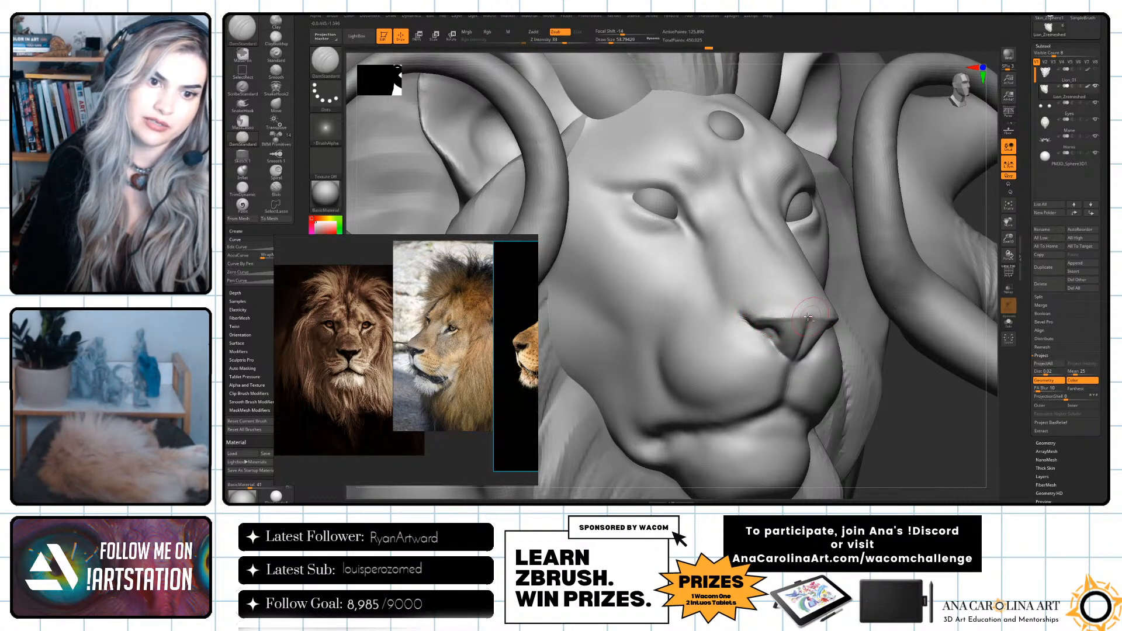
pyautogui.moveTo(924, 429)
pyautogui.keyDown('alt'); pyautogui.mouseDown()
pyautogui.moveTo(907, 388)
pyautogui.moveTo(801, 380)
pyautogui.mouseUp(); pyautogui.keyUp('alt')
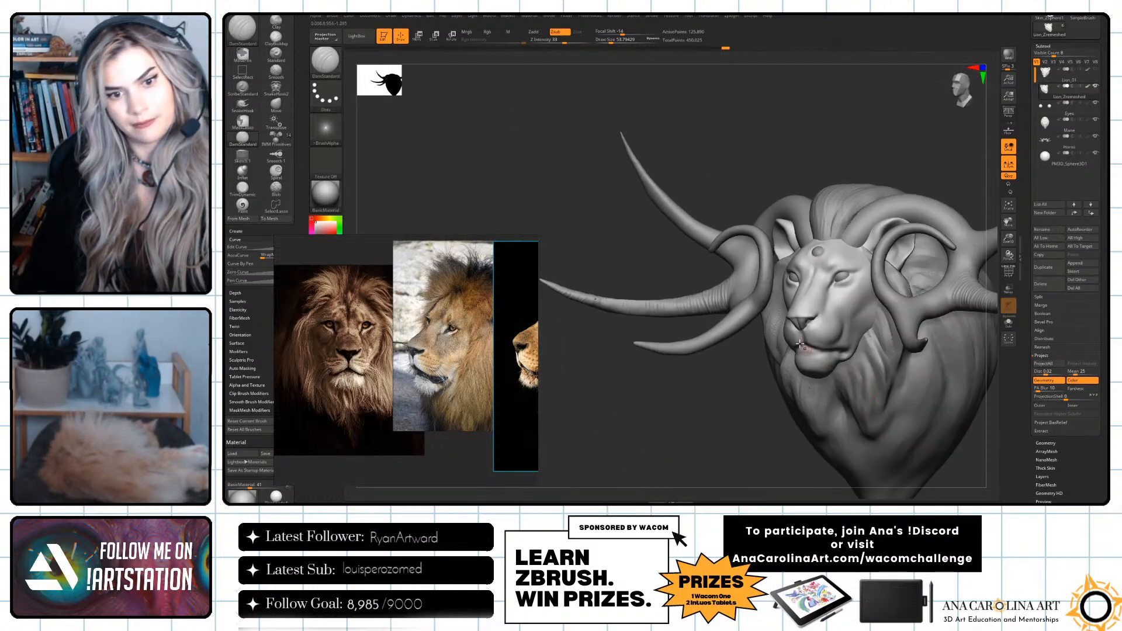
# Sculpt the inside and rim of the nostril with the ClayBuildup brush at a draw size of about 20.
pyautogui.keyDown('alt'); pyautogui.moveTo(751, 428); pyautogui.dragTo(758, 476); pyautogui.keyUp('alt')
pyautogui.moveTo(716, 431)
pyautogui.mouseDown()
pyautogui.moveTo(843, 421)
pyautogui.moveTo(863, 384)
pyautogui.moveTo(841, 406)
pyautogui.mouseUp()
pyautogui.press('b')
pyautogui.press('c')
pyautogui.press('b')
pyautogui.press('s')
pyautogui.moveTo(762, 319); pyautogui.dragTo(758, 320)
pyautogui.moveTo(860, 383); pyautogui.dragTo(872, 327)
pyautogui.press('s')
pyautogui.moveTo(686, 341); pyautogui.dragTo(680, 342)
pyautogui.moveTo(842, 319); pyautogui.dragTo(877, 339)
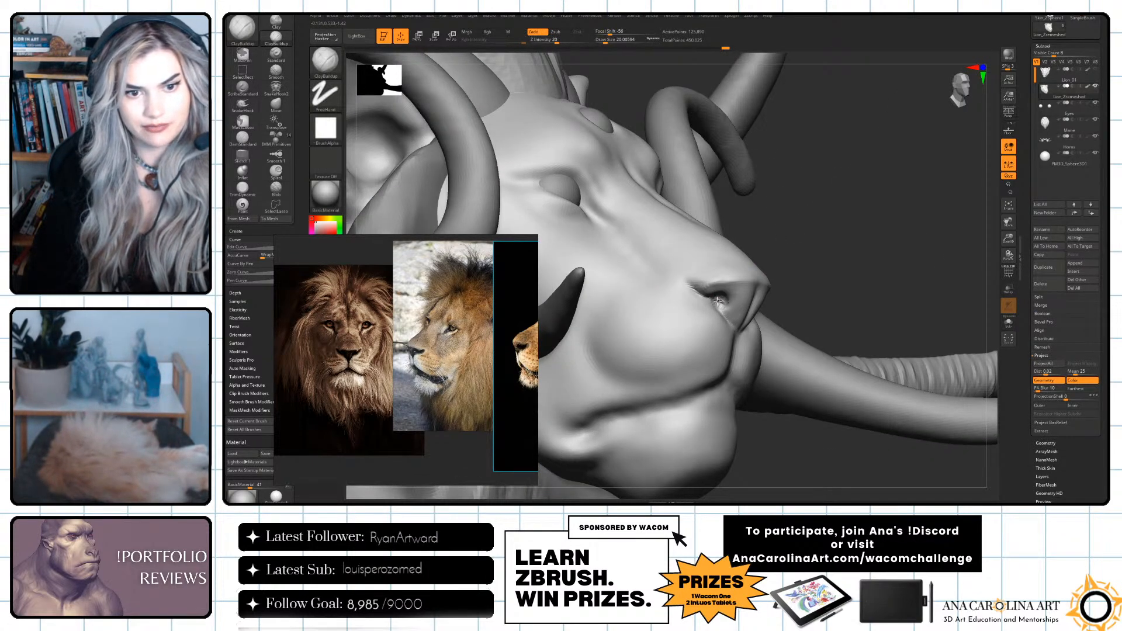
pyautogui.moveTo(724, 307); pyautogui.dragTo(725, 302)
pyautogui.moveTo(804, 258)
pyautogui.mouseDown()
pyautogui.moveTo(755, 326)
pyautogui.moveTo(762, 314)
pyautogui.mouseUp()
# Build up and smooth the nostril wings using ClayBuildup at a draw size of about 35.
pyautogui.press('space')
pyautogui.press('space')
pyautogui.moveTo(549, 404)
pyautogui.mouseDown()
pyautogui.moveTo(830, 315)
pyautogui.moveTo(766, 304)
pyautogui.moveTo(752, 329)
pyautogui.mouseUp()
pyautogui.moveTo(895, 357)
pyautogui.mouseDown()
pyautogui.moveTo(801, 330)
pyautogui.moveTo(820, 319)
pyautogui.moveTo(829, 275)
pyautogui.mouseUp()
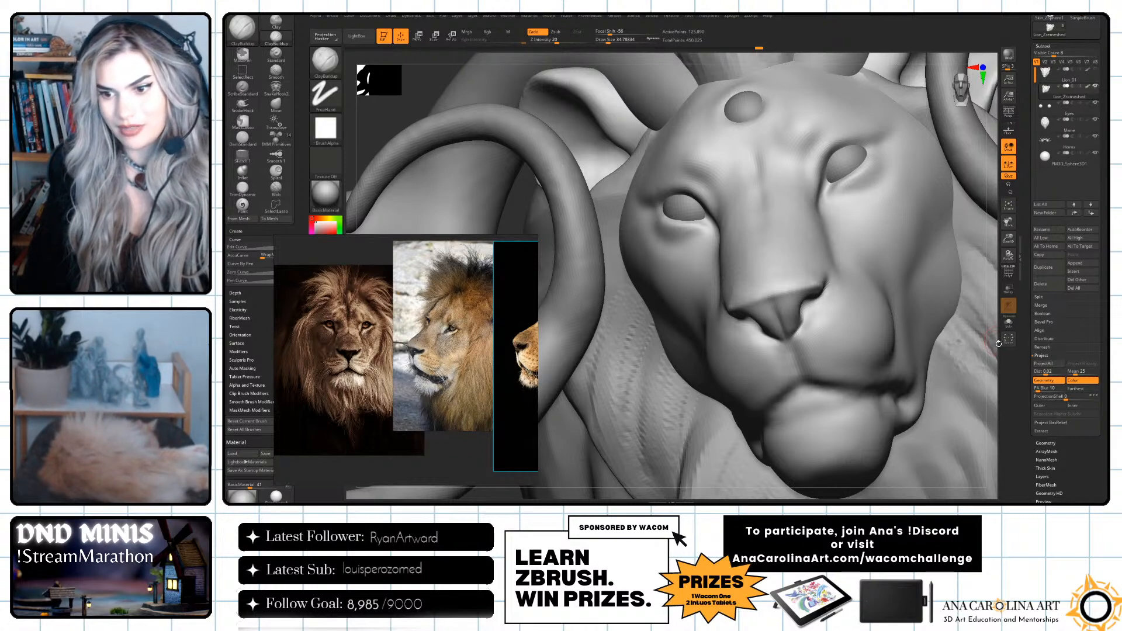
pyautogui.moveTo(993, 360)
pyautogui.keyDown('ctrl'); pyautogui.mouseDown(button='right')
pyautogui.moveTo(996, 319)
pyautogui.moveTo(1000, 329)
pyautogui.mouseUp(button='right'); pyautogui.keyUp('ctrl')
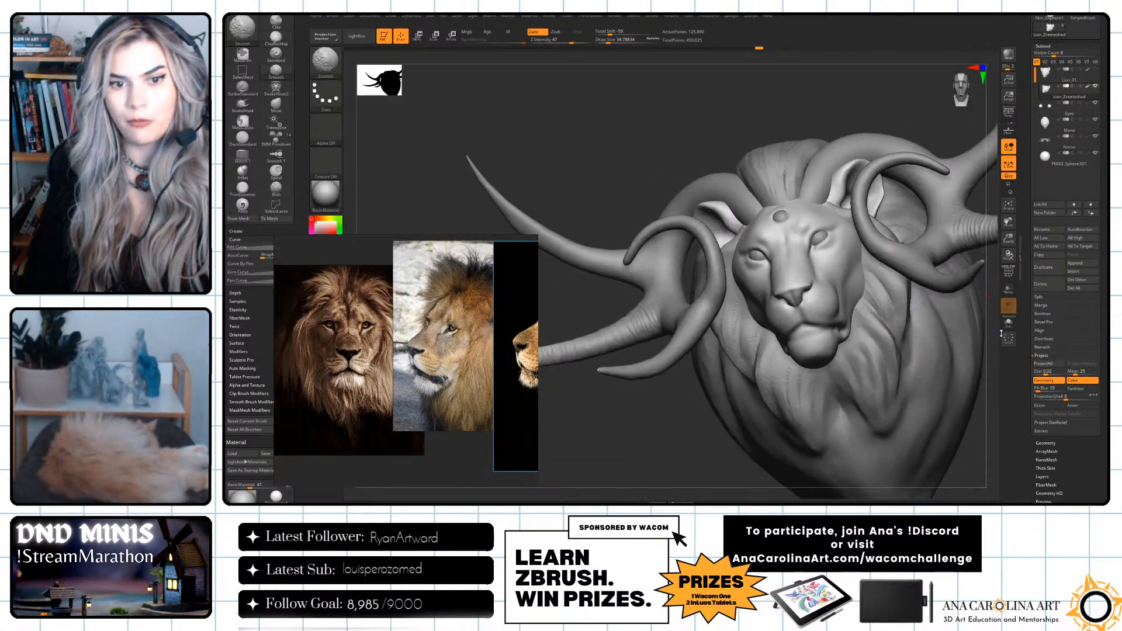
pyautogui.keyDown('shift'); pyautogui.moveTo(999, 345); pyautogui.dragTo(997, 353); pyautogui.keyUp('shift')
pyautogui.moveTo(980, 360); pyautogui.dragTo(995, 369, button='right')
pyautogui.keyDown('ctrl'); pyautogui.moveTo(995, 369); pyautogui.dragTo(957, 423, button='right'); pyautogui.keyUp('ctrl')
# Carve the outer corner and lower lid of the eye with an enlarged DamStandard brush.
pyautogui.press('b')
pyautogui.press('d')
pyautogui.press('s')
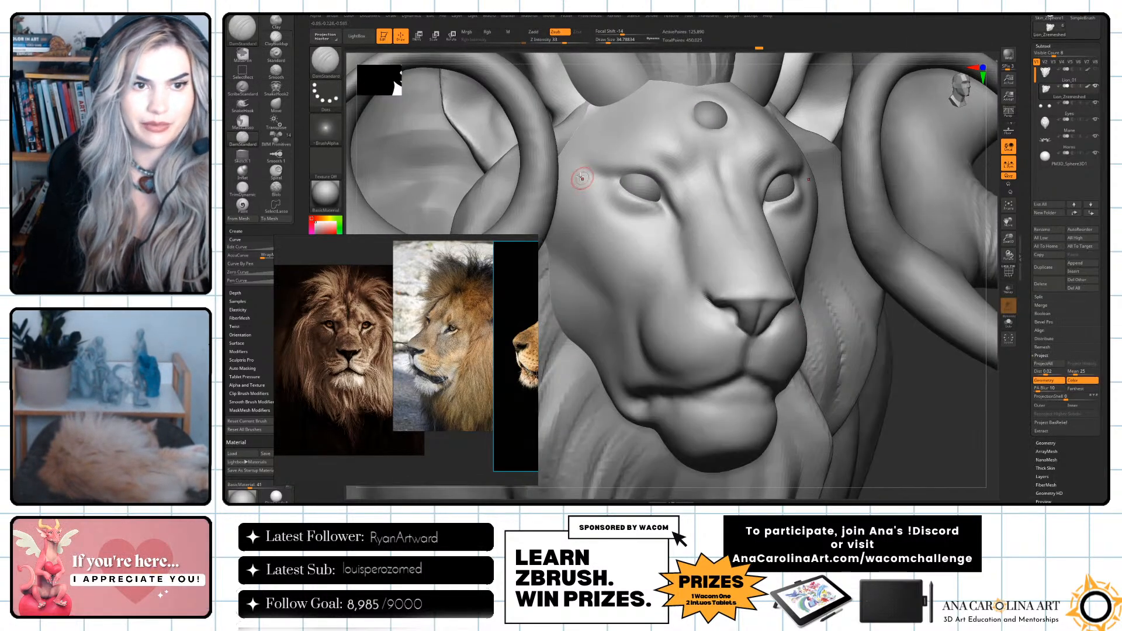
pyautogui.press('space')
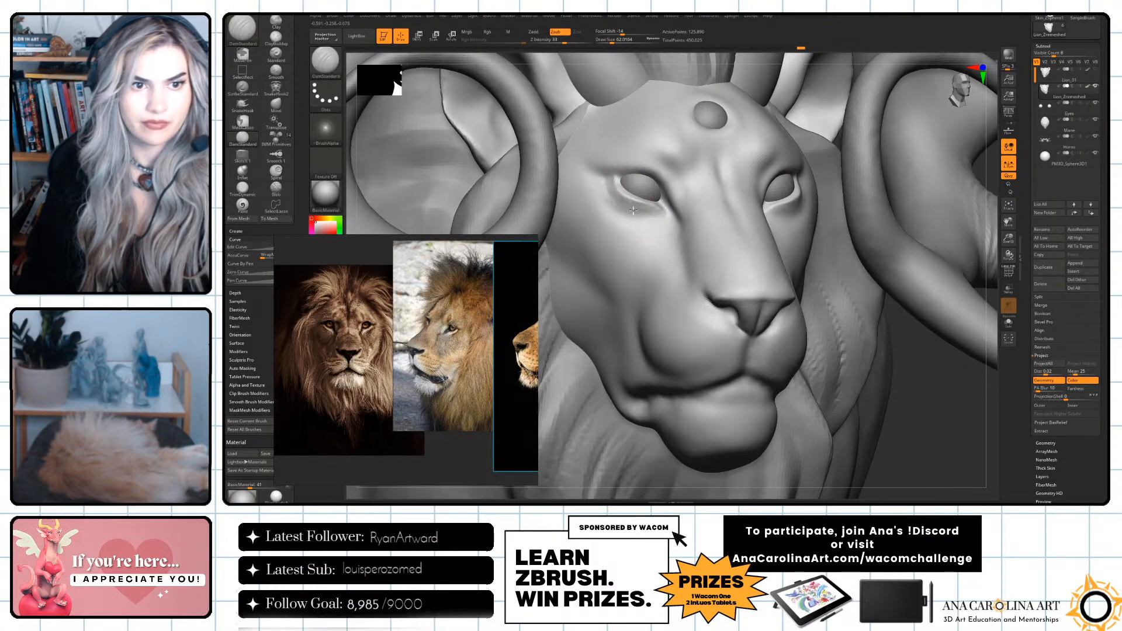
pyautogui.press('space')
pyautogui.press('space')
pyautogui.moveTo(618, 205); pyautogui.dragTo(622, 206)
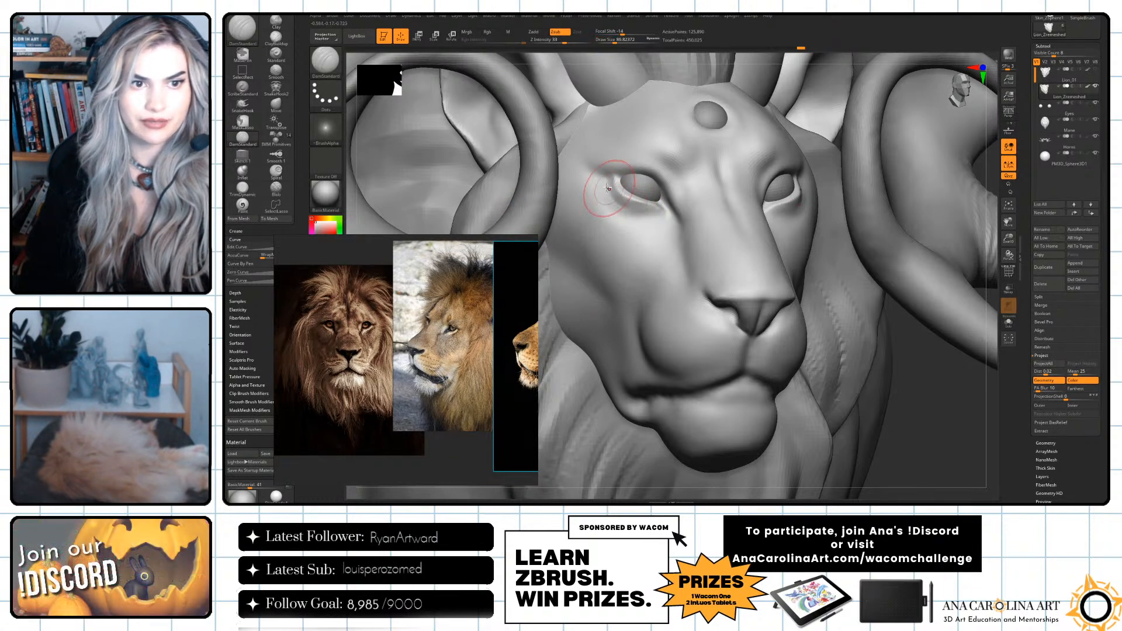
# Smooth the area around the eyes and cheeks with the Smooth brush, enlarging it to a draw size of about 167.
pyautogui.press('f')
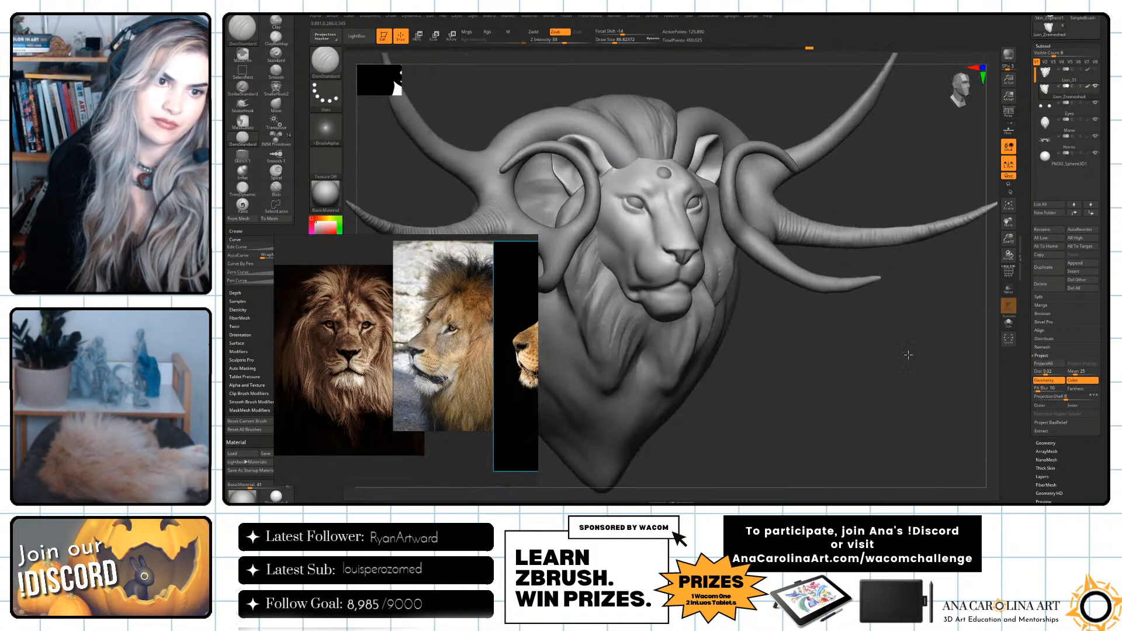
pyautogui.moveTo(910, 351); pyautogui.dragTo(886, 378)
pyautogui.press('f')
pyautogui.press('space')
pyautogui.press('shift')
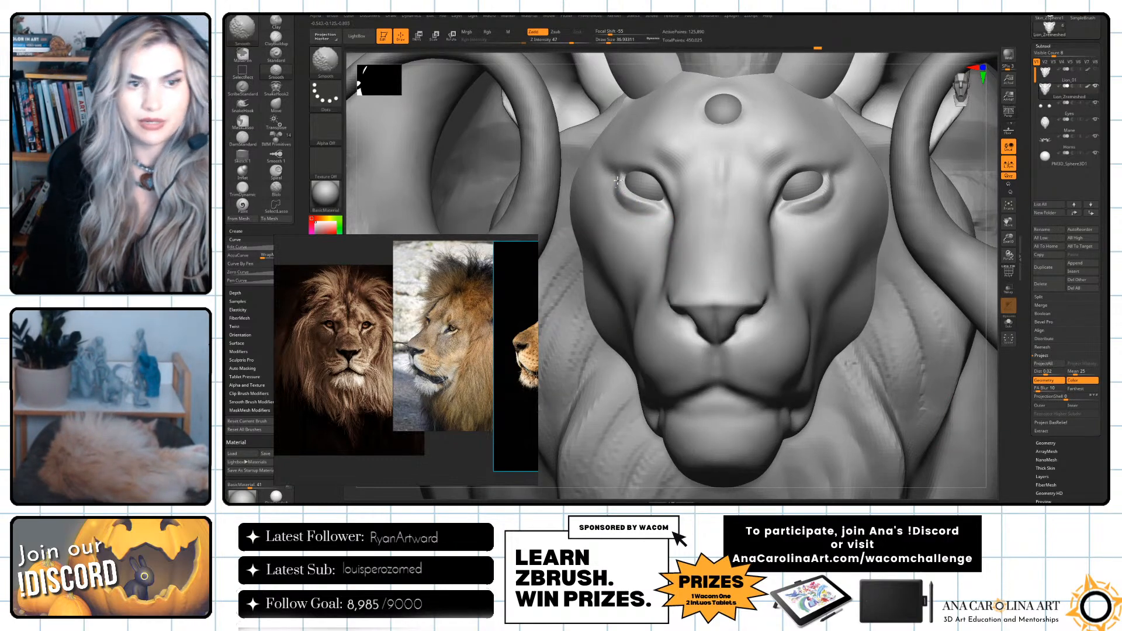
pyautogui.press('space')
pyautogui.moveTo(739, 244); pyautogui.dragTo(749, 243)
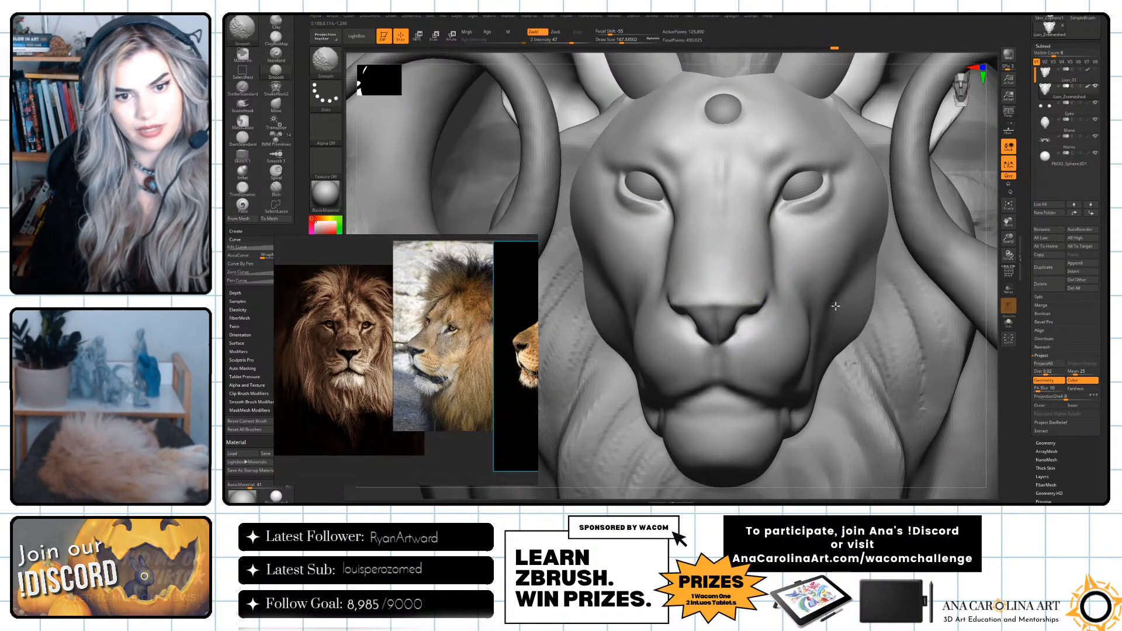
pyautogui.moveTo(910, 390); pyautogui.dragTo(881, 350)
pyautogui.press('b')
pyautogui.press('c')
pyautogui.press('b')
pyautogui.press('space')
pyautogui.moveTo(718, 218); pyautogui.dragTo(706, 217)
# Deepen the upper eyelid crease with DamStandard at a draw size of about 116, focal shift 42 and Z intensity 17.
pyautogui.press('b')
pyautogui.press('d')
pyautogui.press('s')
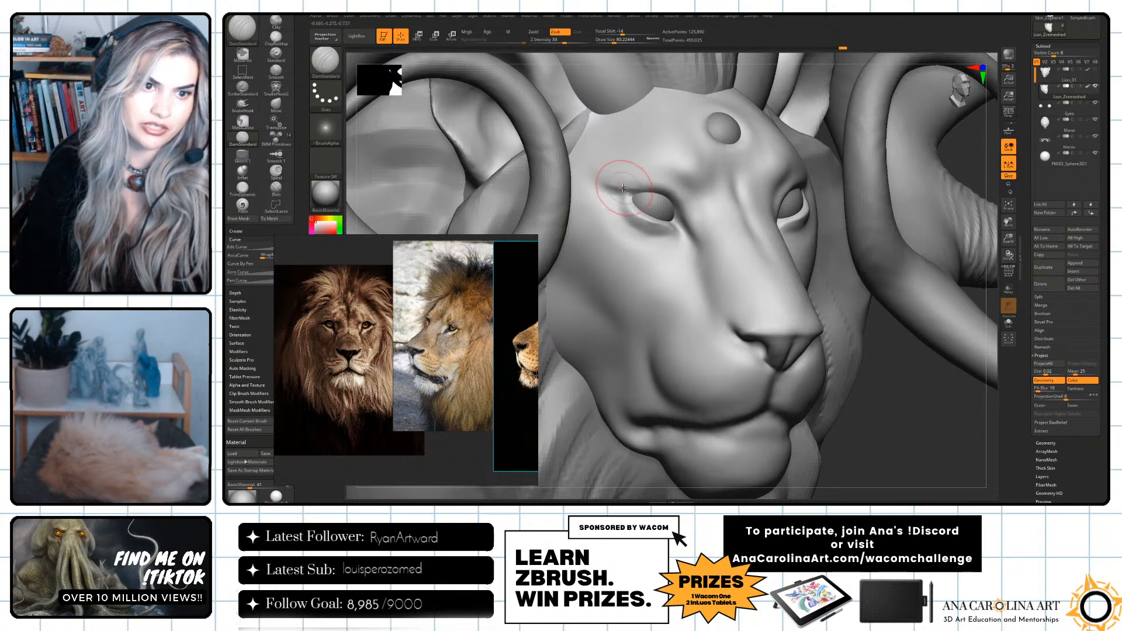
pyautogui.press('space')
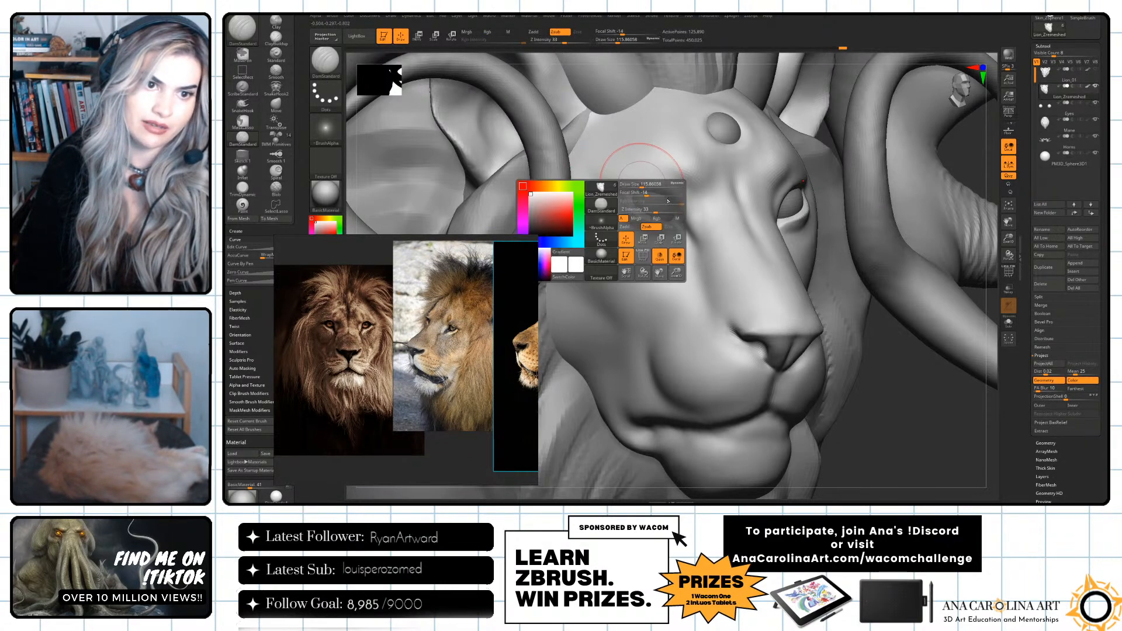
pyautogui.moveTo(663, 194); pyautogui.dragTo(646, 219)
pyautogui.press('space')
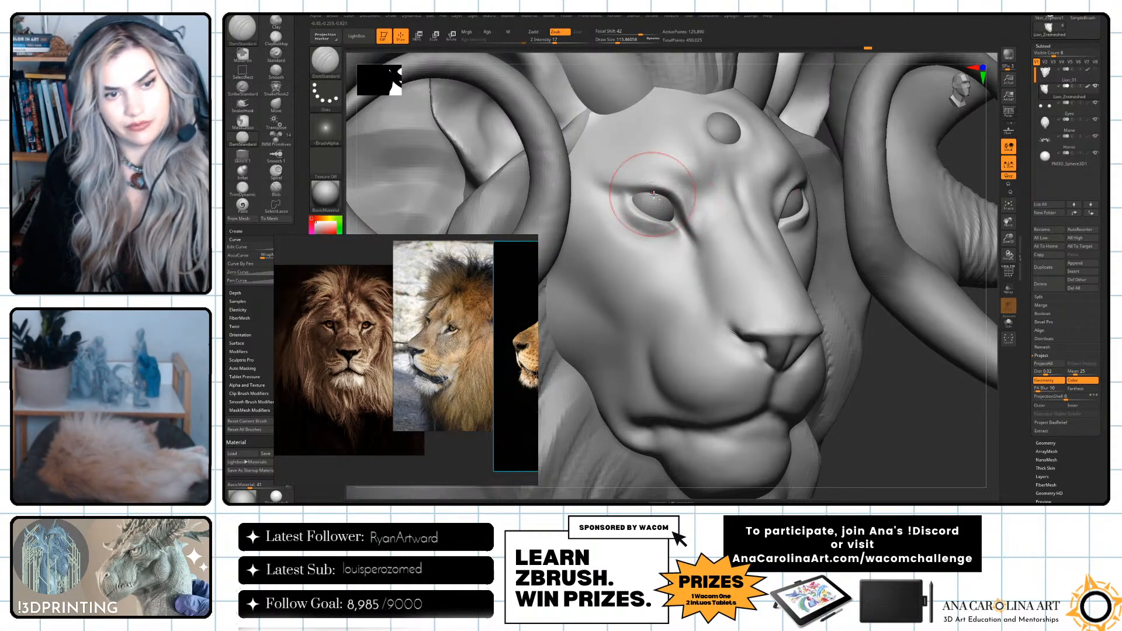
pyautogui.moveTo(627, 192)
pyautogui.mouseDown()
pyautogui.moveTo(635, 202)
pyautogui.moveTo(604, 185)
pyautogui.moveTo(640, 197)
pyautogui.mouseUp()
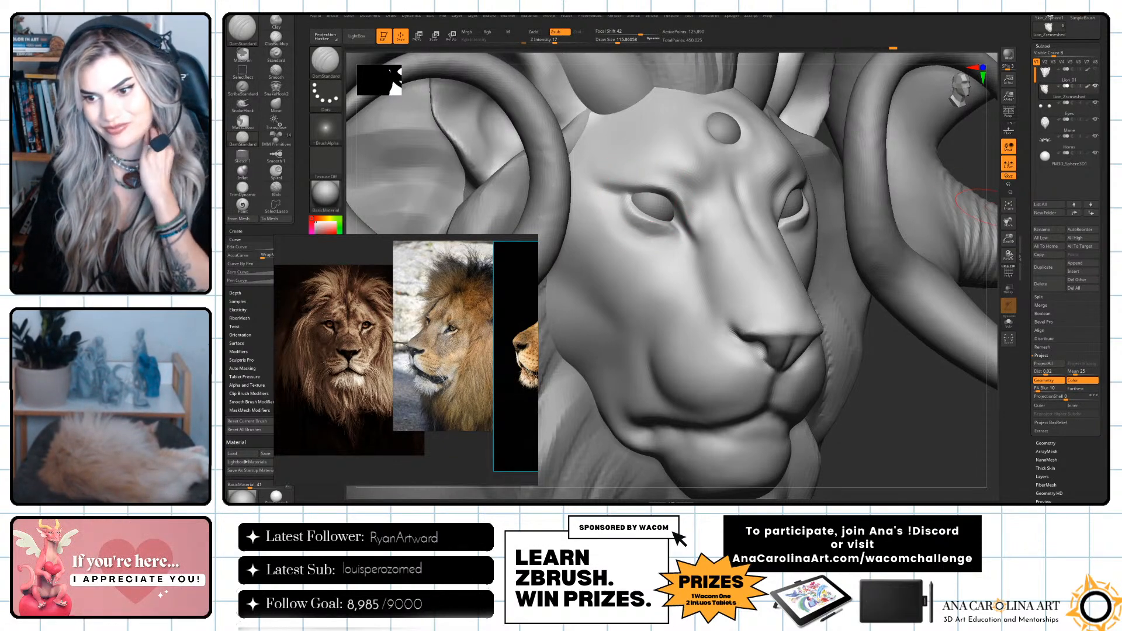
# Reduce the DamStandard draw size and carve the lip line at the front of the mouth.
pyautogui.moveTo(929, 376); pyautogui.dragTo(897, 403)
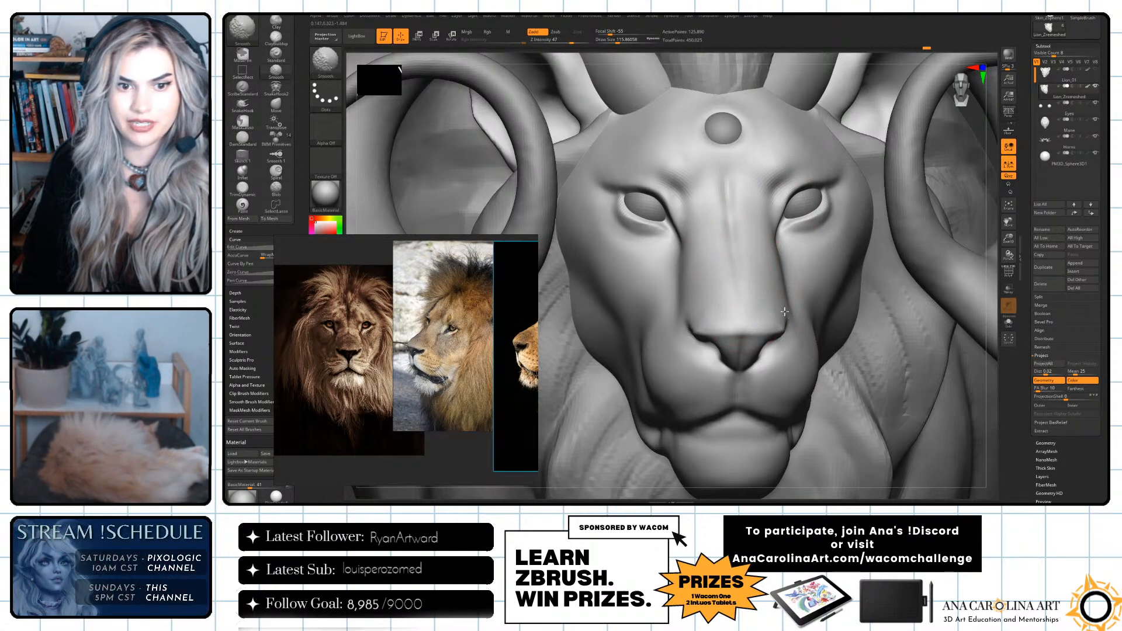
pyautogui.moveTo(997, 385)
pyautogui.keyDown('alt'); pyautogui.mouseDown()
pyautogui.moveTo(948, 325)
pyautogui.moveTo(989, 307)
pyautogui.mouseUp(); pyautogui.keyUp('alt')
pyautogui.press('s')
pyautogui.moveTo(673, 251)
pyautogui.mouseDown()
pyautogui.moveTo(658, 251)
pyautogui.moveTo(682, 229)
pyautogui.moveTo(718, 267)
pyautogui.mouseUp()
pyautogui.press('space')
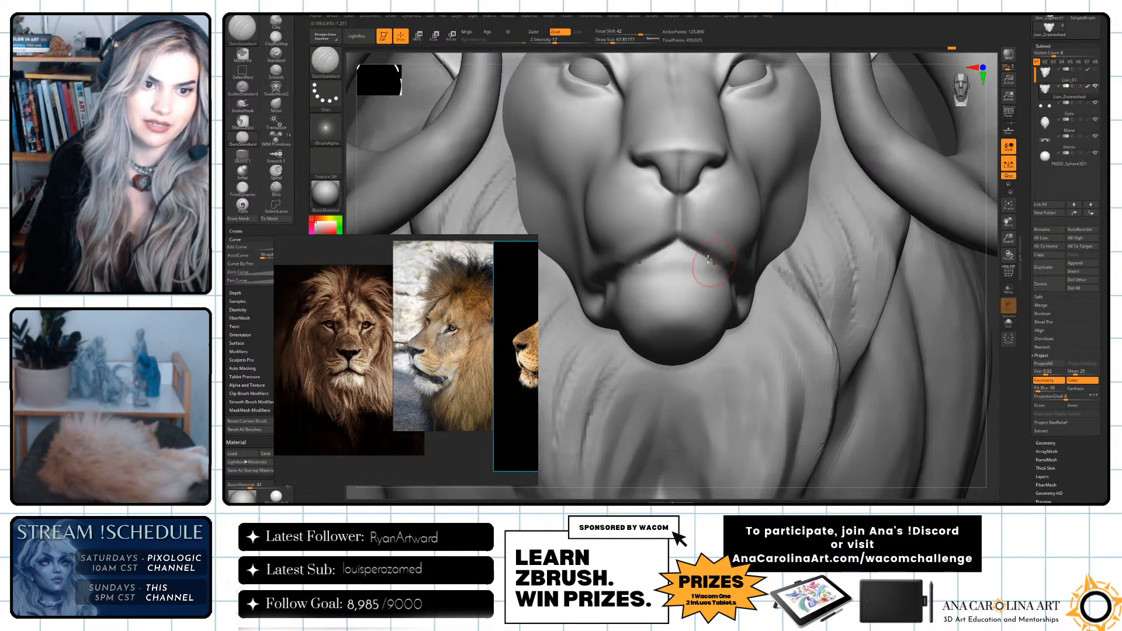
# Deepen the mouth line back to its corner with DamStandard at a draw size of about 90.
pyautogui.moveTo(992, 322); pyautogui.dragTo(1046, 272)
pyautogui.keyDown('alt'); pyautogui.moveTo(851, 423); pyautogui.dragTo(916, 419); pyautogui.keyUp('alt')
pyautogui.press('space')
pyautogui.moveTo(649, 271); pyautogui.dragTo(675, 264)
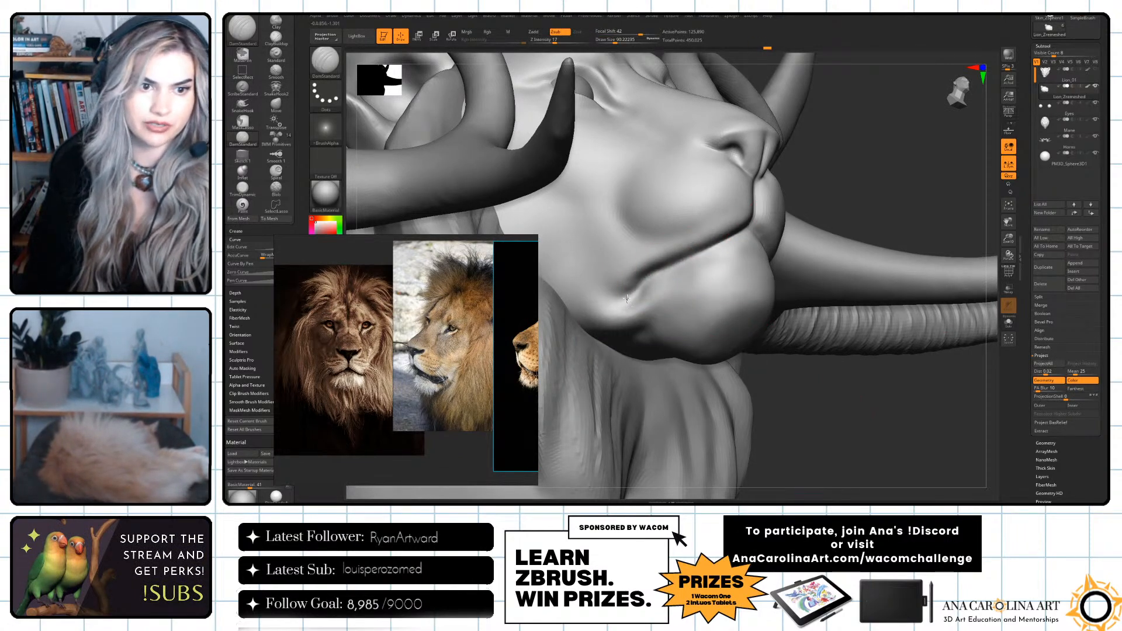
pyautogui.moveTo(614, 298); pyautogui.dragTo(673, 263)
pyautogui.keyDown('shift'); pyautogui.moveTo(819, 198); pyautogui.dragTo(792, 228); pyautogui.keyUp('shift')
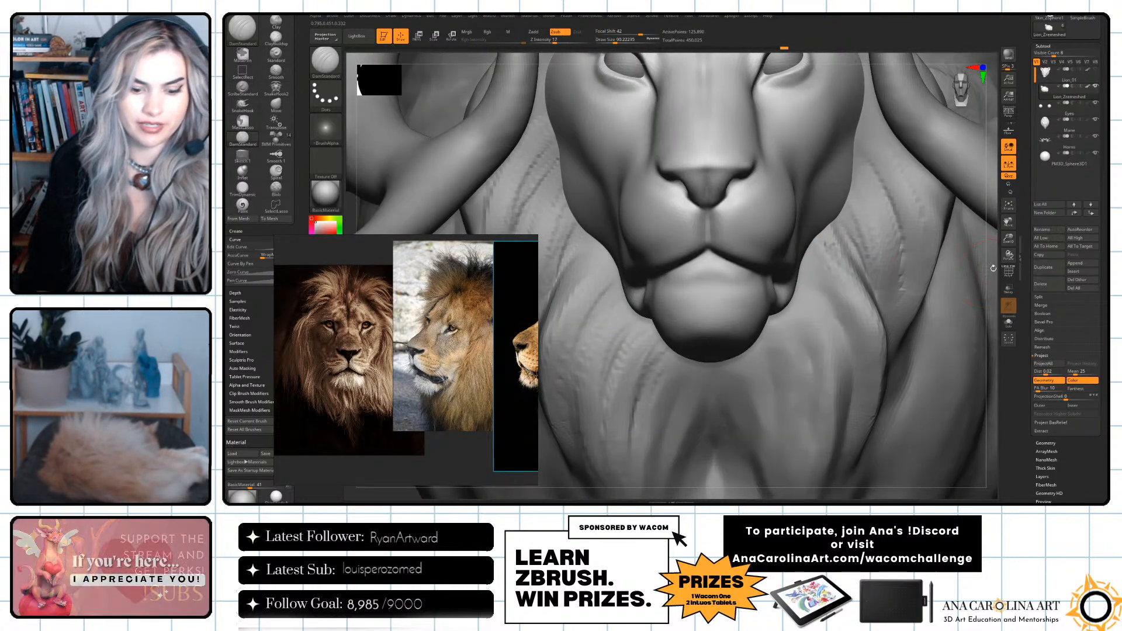
# Switch to the Pinch brush and tighten the crease between the nose and the upper lip.
pyautogui.moveTo(988, 271); pyautogui.dragTo(993, 265)
pyautogui.press('f')
pyautogui.keyDown('alt'); pyautogui.moveTo(900, 266); pyautogui.dragTo(1004, 373); pyautogui.keyUp('alt')
pyautogui.keyDown('alt'); pyautogui.moveTo(996, 295); pyautogui.dragTo(1038, 354); pyautogui.keyUp('alt')
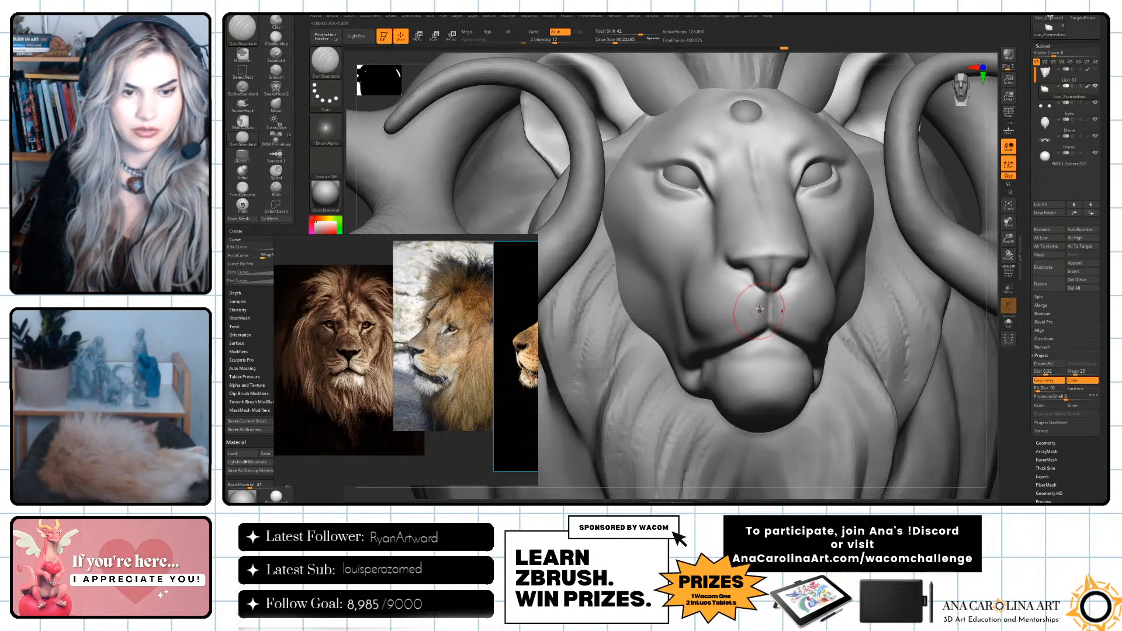
pyautogui.press('b')
pyautogui.press('p')
pyautogui.press('i')
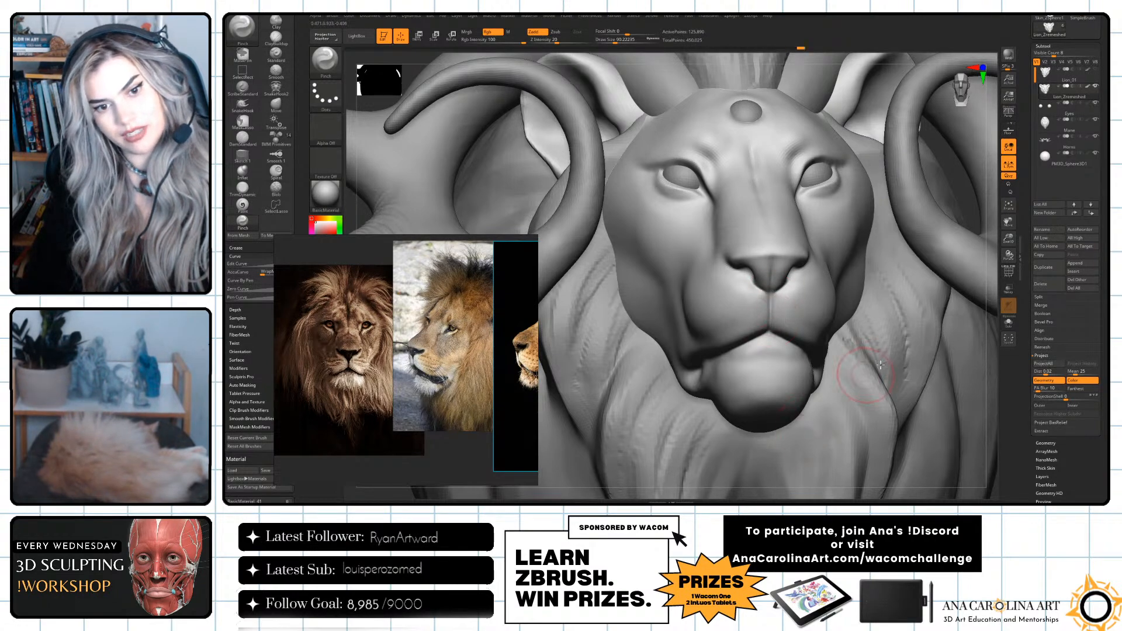
pyautogui.moveTo(992, 298)
pyautogui.keyDown('alt'); pyautogui.mouseDown()
pyautogui.moveTo(964, 229)
pyautogui.moveTo(941, 380)
pyautogui.mouseUp(); pyautogui.keyUp('alt')
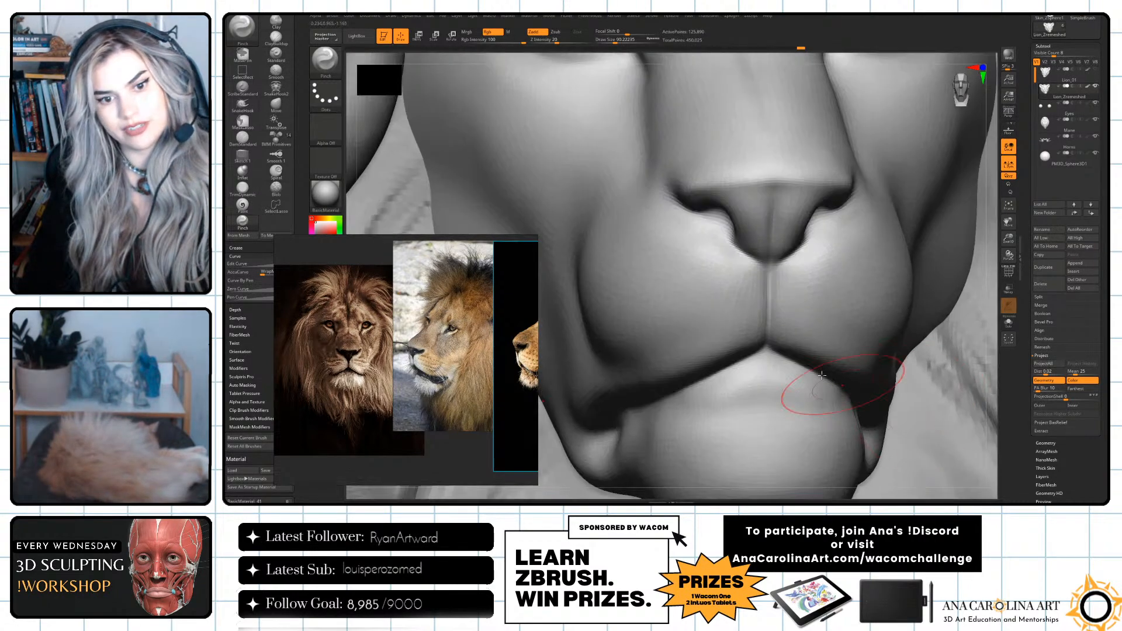
# Undo the last pinch strokes and pinch the central lip groove again with a larger draw size.
pyautogui.press('ctrl')
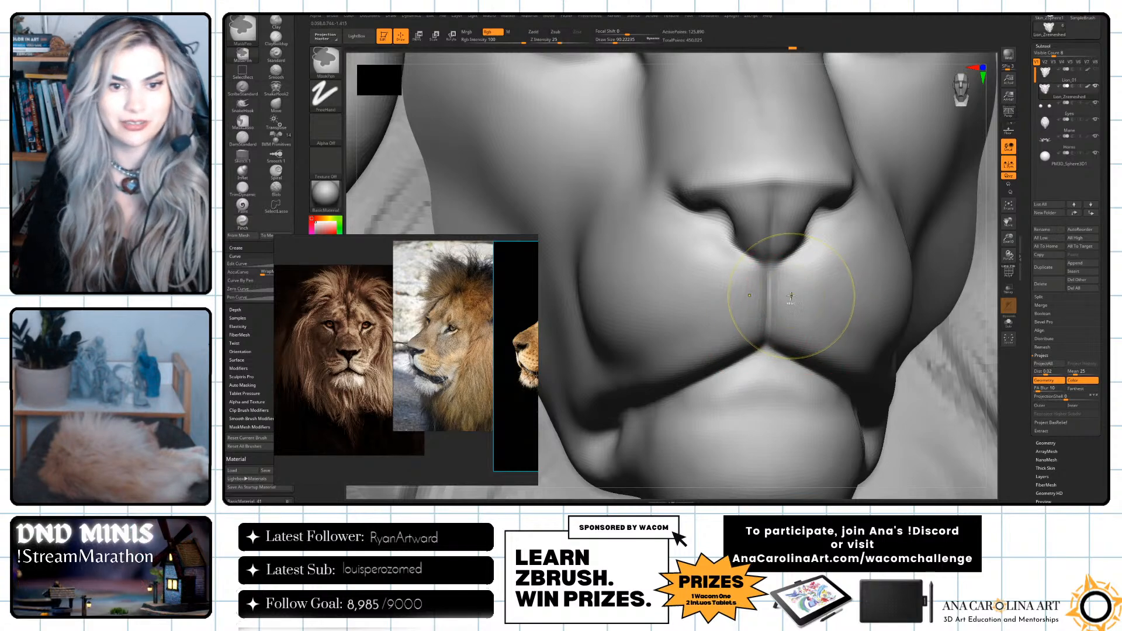
pyautogui.hotkey('ctrl', 'z')
pyautogui.press('space')
pyautogui.moveTo(760, 321)
pyautogui.mouseDown()
pyautogui.moveTo(770, 288)
pyautogui.moveTo(771, 321)
pyautogui.mouseUp()
pyautogui.hotkey('ctrl', 'z')
pyautogui.press('space')
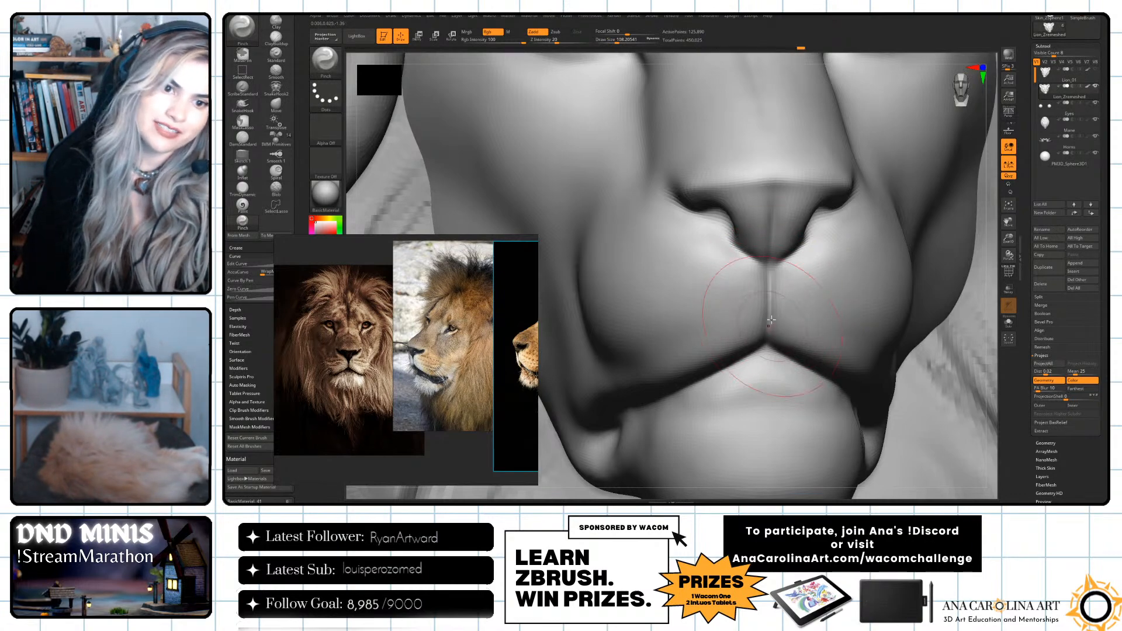
pyautogui.press('f')
pyautogui.moveTo(954, 371); pyautogui.dragTo(798, 386)
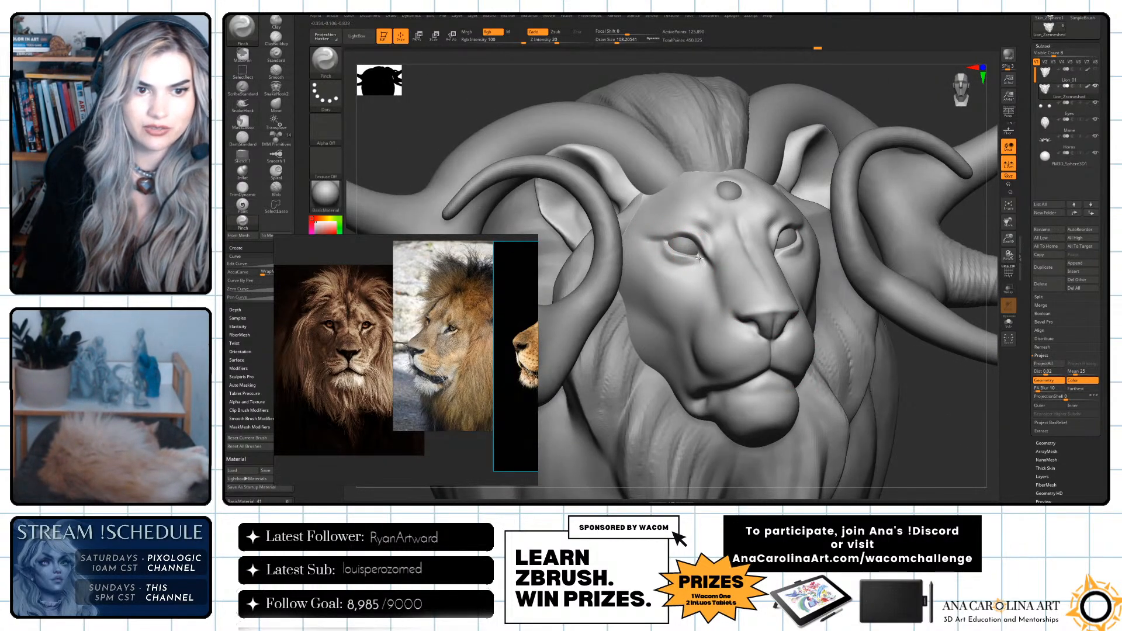
# Switch to DamStandard, raise the draw size to about 149 and carve the underside of the mouth corner.
pyautogui.press('f')
pyautogui.moveTo(935, 374); pyautogui.dragTo(971, 393)
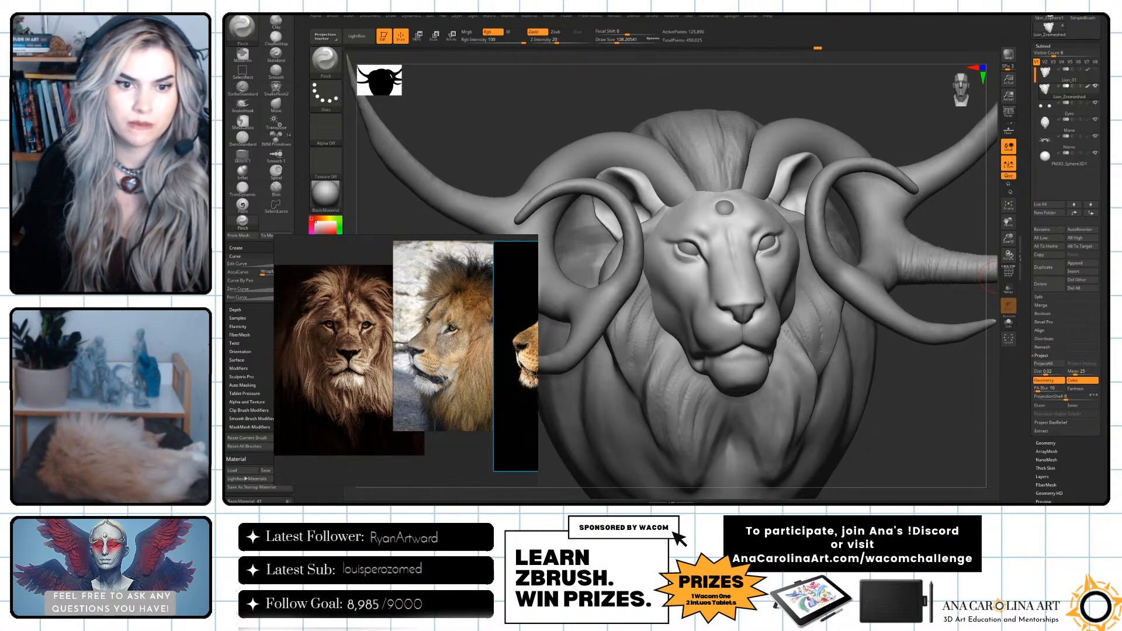
pyautogui.moveTo(959, 443)
pyautogui.mouseDown()
pyautogui.moveTo(728, 447)
pyautogui.moveTo(692, 366)
pyautogui.mouseUp()
pyautogui.press('b')
pyautogui.press('d')
pyautogui.press('s')
pyautogui.press('s')
pyautogui.moveTo(740, 320); pyautogui.dragTo(742, 321)
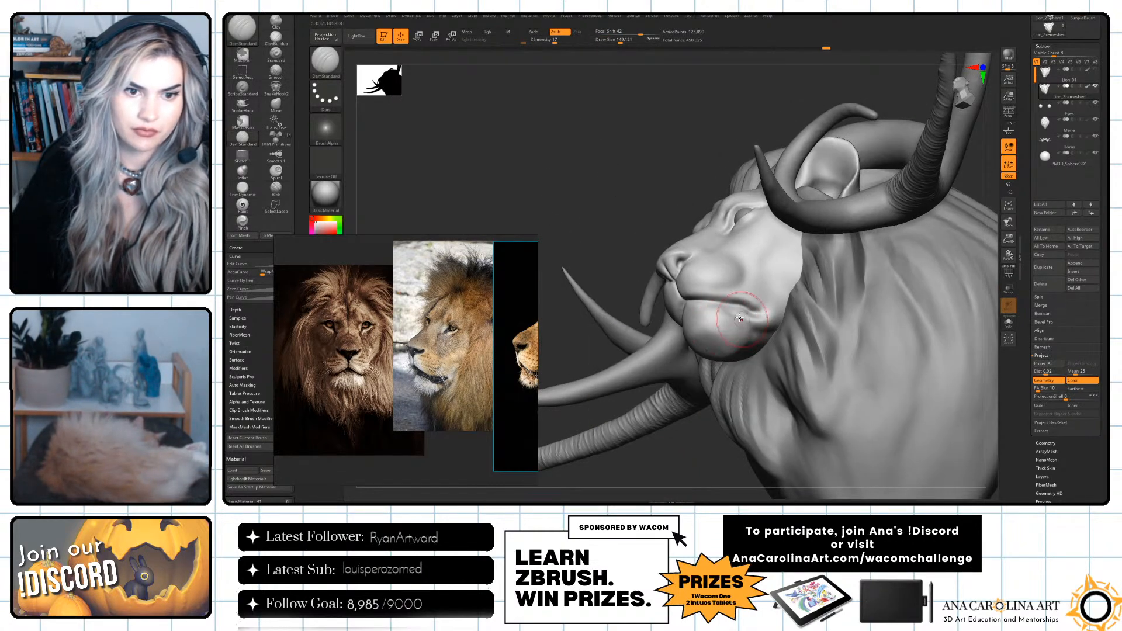
# Switch to ClayBuildup at a draw size of about 76 and build up volume beside the mouth corner.
pyautogui.moveTo(710, 455)
pyautogui.mouseDown()
pyautogui.moveTo(720, 363)
pyautogui.moveTo(737, 459)
pyautogui.mouseUp()
pyautogui.press('b')
pyautogui.press('c')
pyautogui.press('b')
pyautogui.press('s')
pyautogui.moveTo(810, 374); pyautogui.dragTo(798, 373)
pyautogui.moveTo(670, 469)
pyautogui.mouseDown()
pyautogui.moveTo(654, 483)
pyautogui.moveTo(701, 425)
pyautogui.mouseUp()
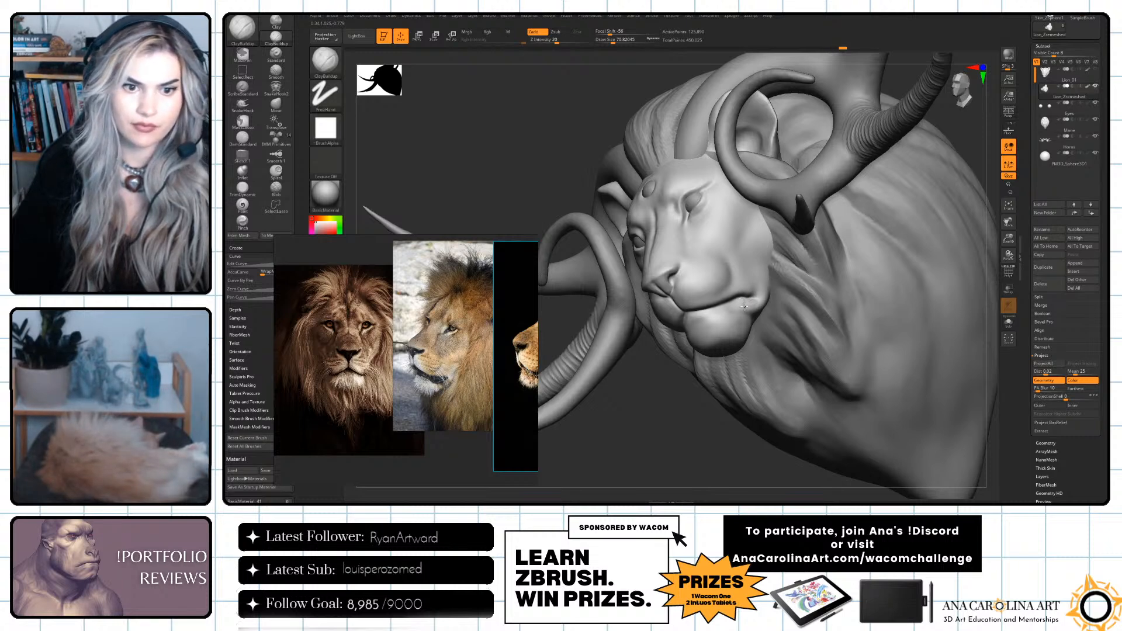
# Smooth the added clay and redefine the mouth corner and lower lip edge with DamStandard.
pyautogui.press('shift')
pyautogui.moveTo(722, 433)
pyautogui.keyDown('shift'); pyautogui.mouseDown()
pyautogui.moveTo(865, 340)
pyautogui.moveTo(924, 368)
pyautogui.mouseUp(); pyautogui.keyUp('shift')
pyautogui.press('b')
pyautogui.press('d')
pyautogui.press('s')
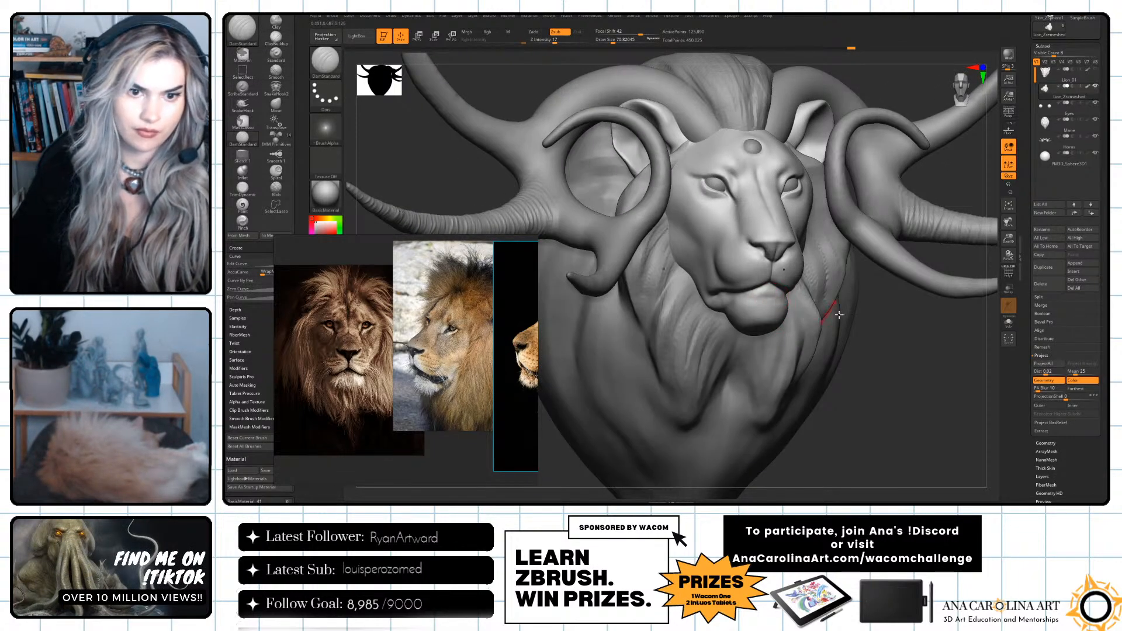
pyautogui.moveTo(890, 325); pyautogui.dragTo(847, 320)
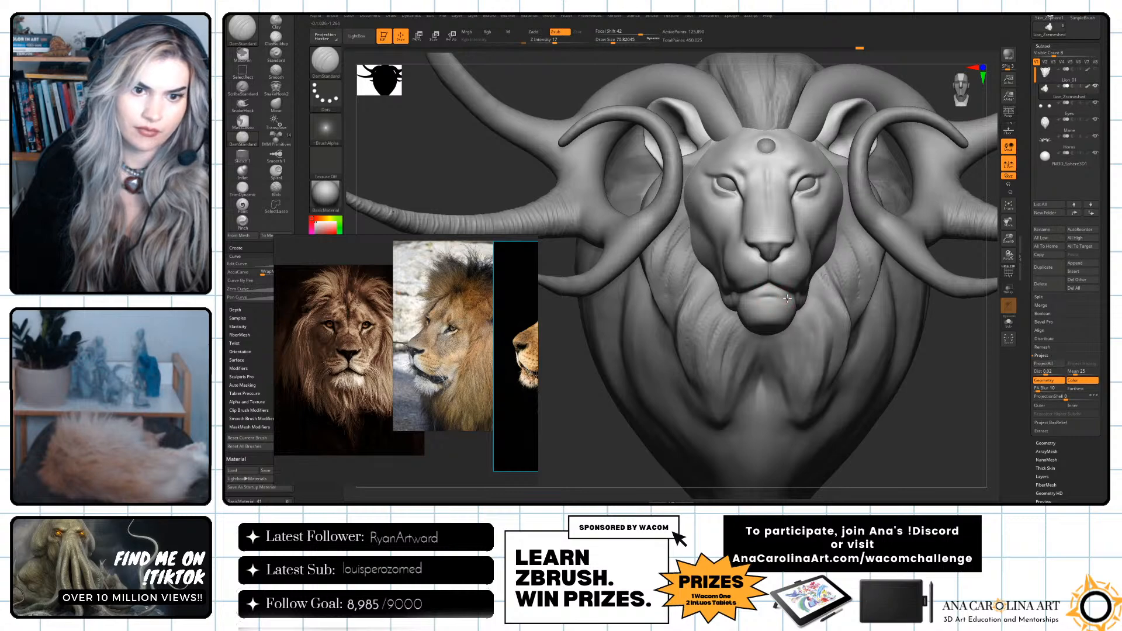
pyautogui.moveTo(944, 337); pyautogui.dragTo(799, 299)
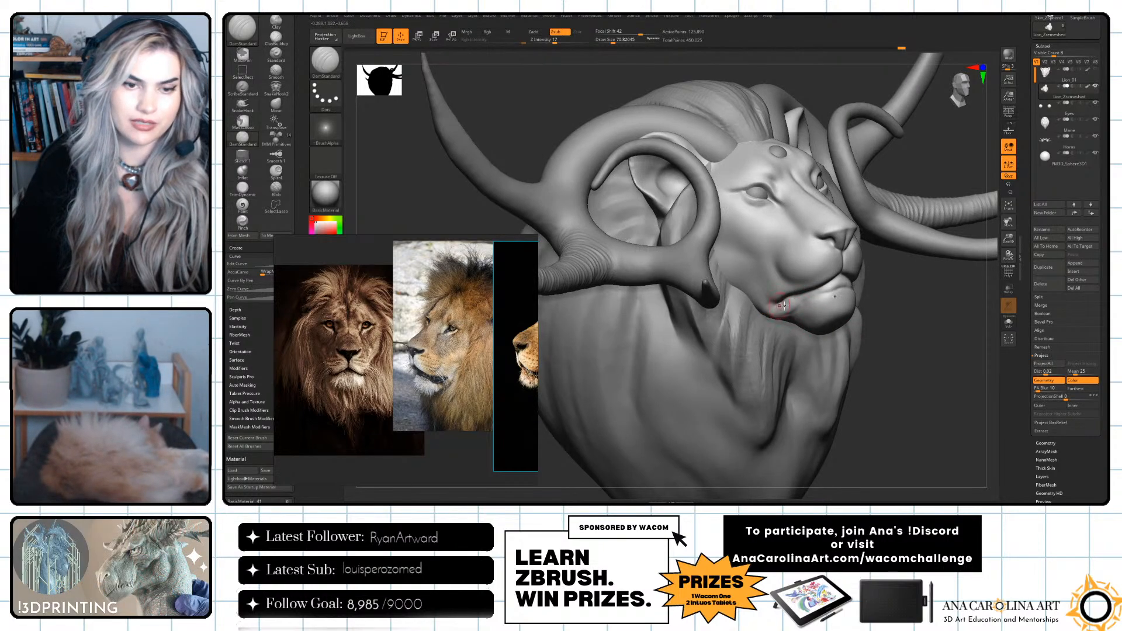
# Switch to the Move brush, drop two subdivision levels and adjust the form around the eyes and nose bridge.
pyautogui.moveTo(908, 342); pyautogui.dragTo(794, 333)
pyautogui.press('space')
pyautogui.press('b')
pyautogui.press('m')
pyautogui.press('v')
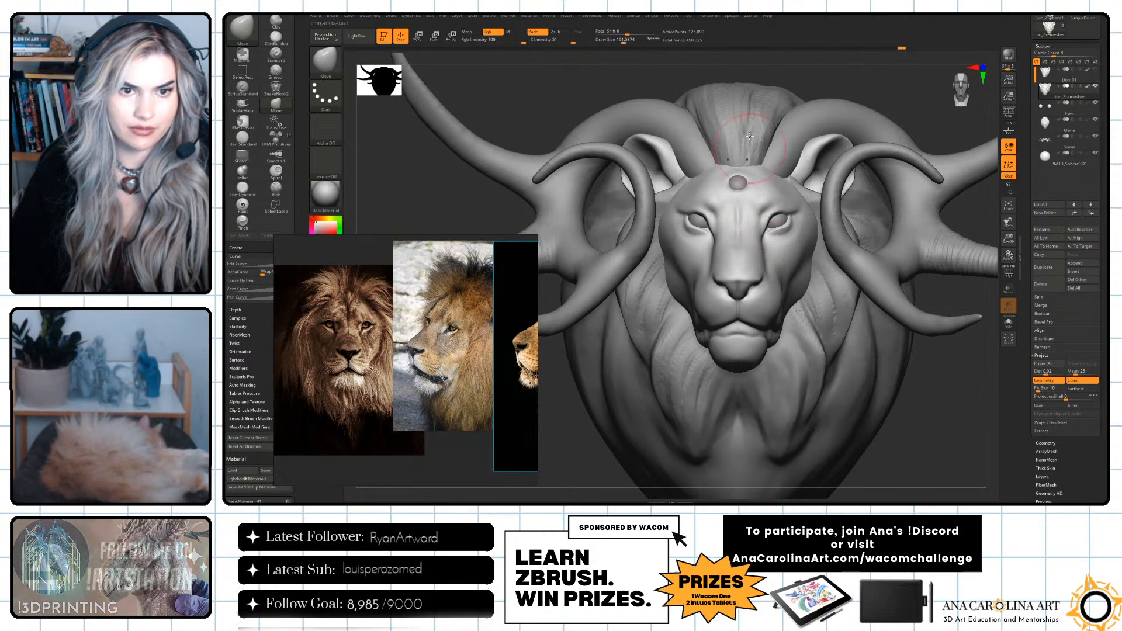
pyautogui.moveTo(710, 74); pyautogui.dragTo(787, 88)
pyautogui.press('ctrl')
pyautogui.press('space')
pyautogui.hotkey('shift', 'd')
pyautogui.hotkey('shift', 'd')
pyautogui.press('space')
# Refine the muzzle and under-eye shape with the Move brush at a draw size of about 119.
pyautogui.press('space')
pyautogui.moveTo(742, 228); pyautogui.dragTo(736, 227)
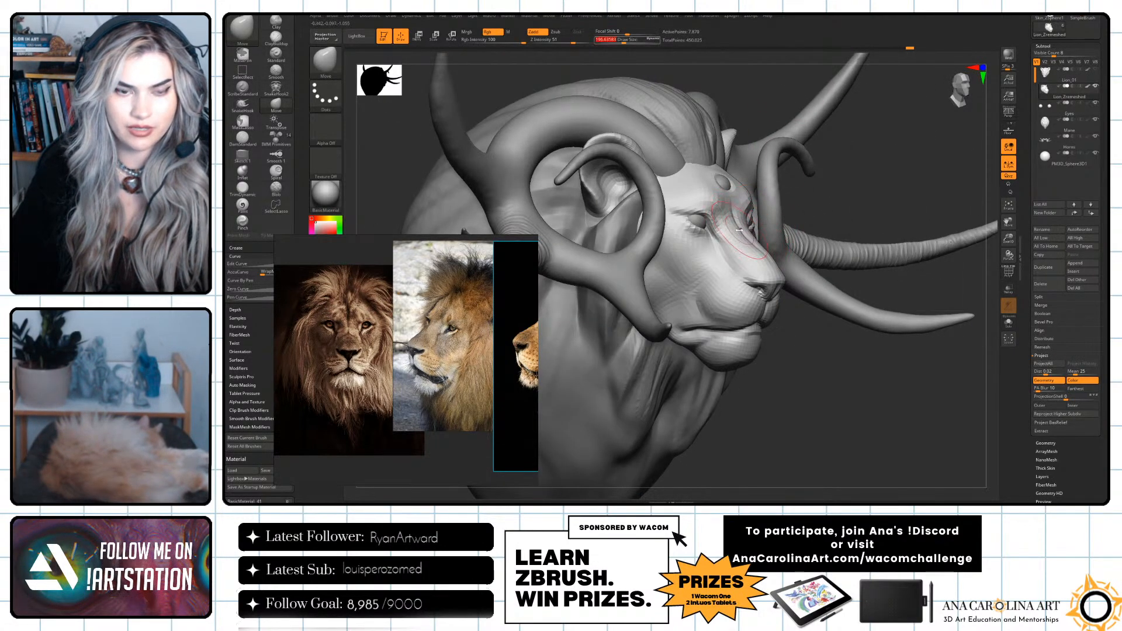
pyautogui.moveTo(877, 368); pyautogui.dragTo(682, 368)
pyautogui.press('space')
pyautogui.moveTo(738, 276); pyautogui.dragTo(733, 276)
pyautogui.press('space')
pyautogui.moveTo(758, 232); pyautogui.dragTo(754, 230)
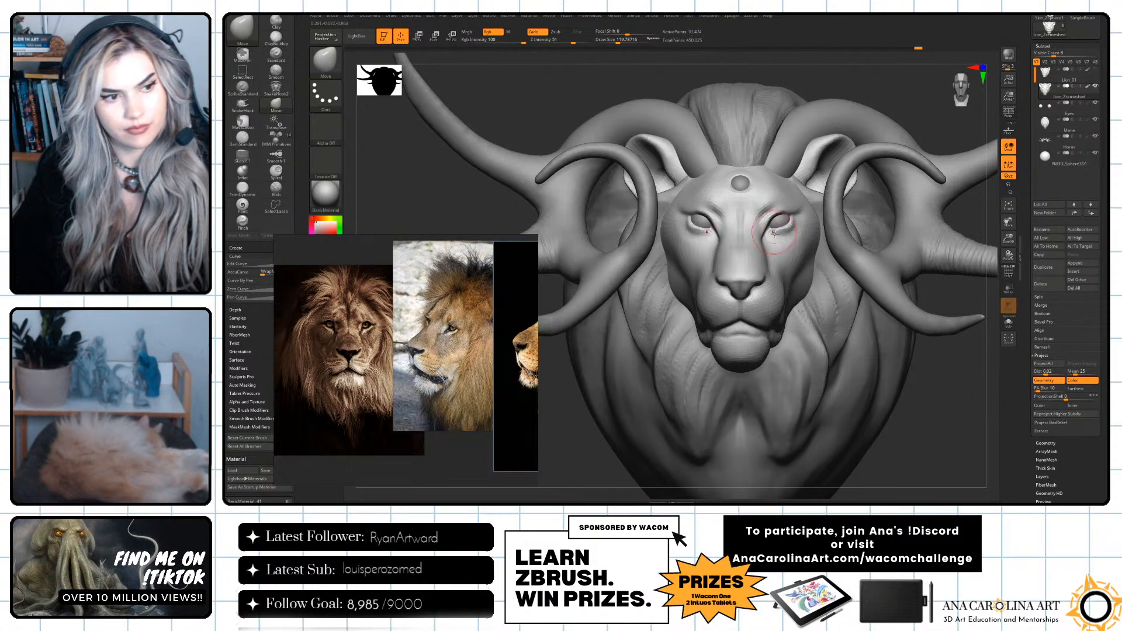
# Switch to DamStandard, reduce the draw size to about 77 and carve the upper lip beside the mouth line.
pyautogui.keyDown('alt'); pyautogui.moveTo(590, 447); pyautogui.dragTo(567, 412); pyautogui.keyUp('alt')
pyautogui.moveTo(568, 412); pyautogui.dragTo(602, 413)
pyautogui.moveTo(702, 427); pyautogui.dragTo(818, 386)
pyautogui.moveTo(842, 389); pyautogui.dragTo(712, 442)
pyautogui.press('b')
pyautogui.press('d')
pyautogui.press('s')
pyautogui.keyDown('alt'); pyautogui.moveTo(684, 437); pyautogui.dragTo(688, 449); pyautogui.keyUp('alt')
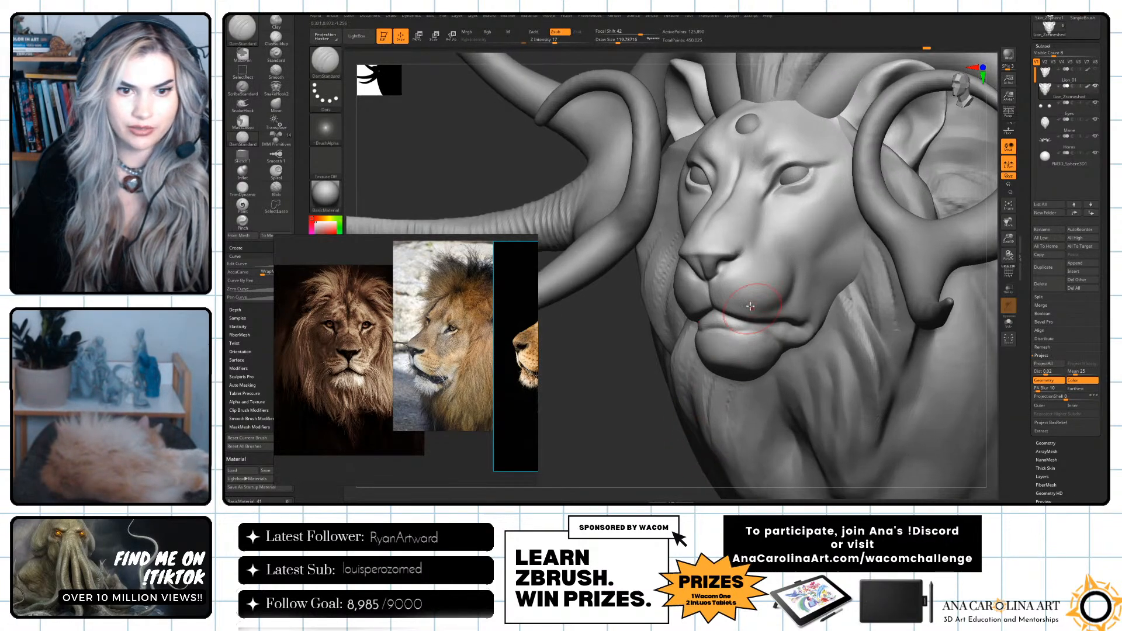
pyautogui.press('space')
pyautogui.press('space')
pyautogui.moveTo(733, 298); pyautogui.dragTo(727, 298)
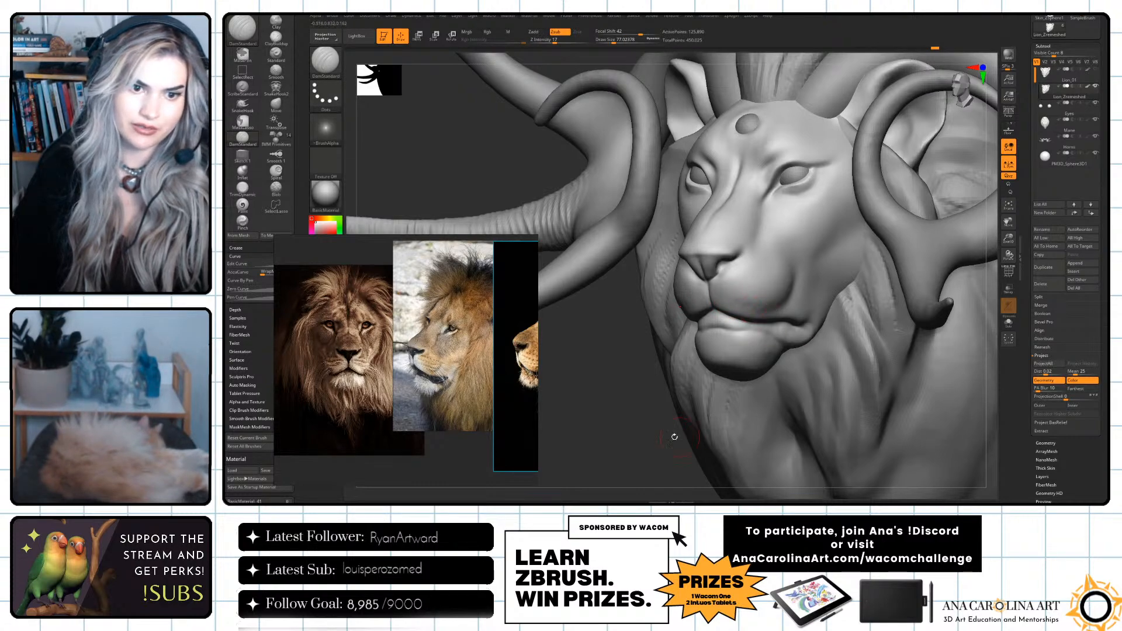
# Carve the transition between muzzle and cheek above the mouth line from the side.
pyautogui.moveTo(681, 437); pyautogui.dragTo(787, 323, button='right')
pyautogui.moveTo(754, 405); pyautogui.dragTo(774, 294, button='right')
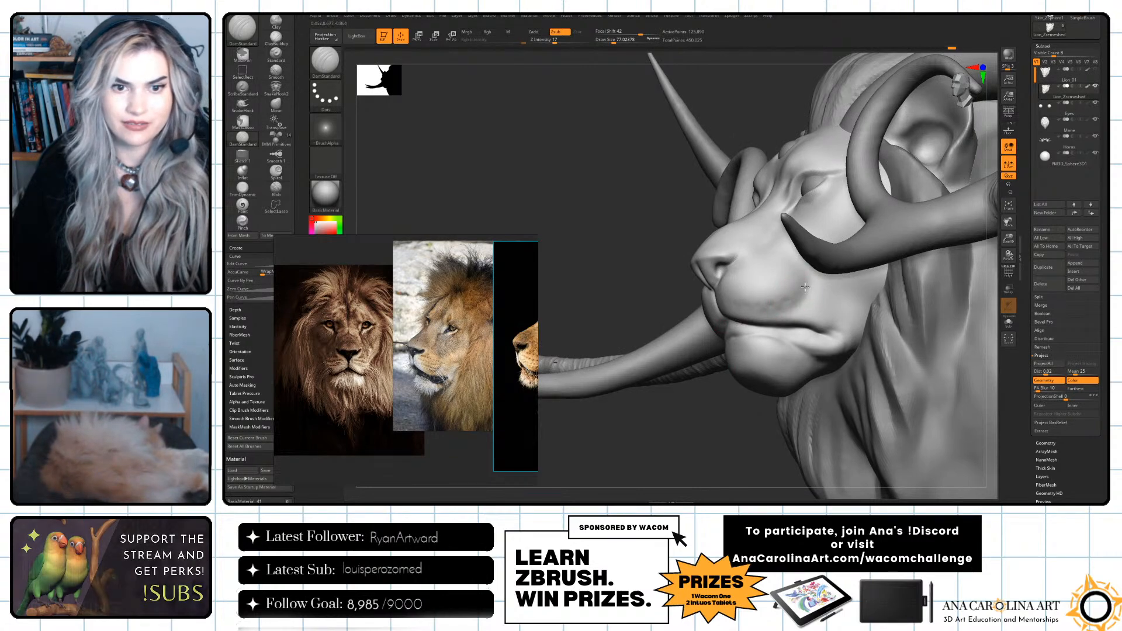
pyautogui.moveTo(777, 329); pyautogui.dragTo(748, 349, button='right')
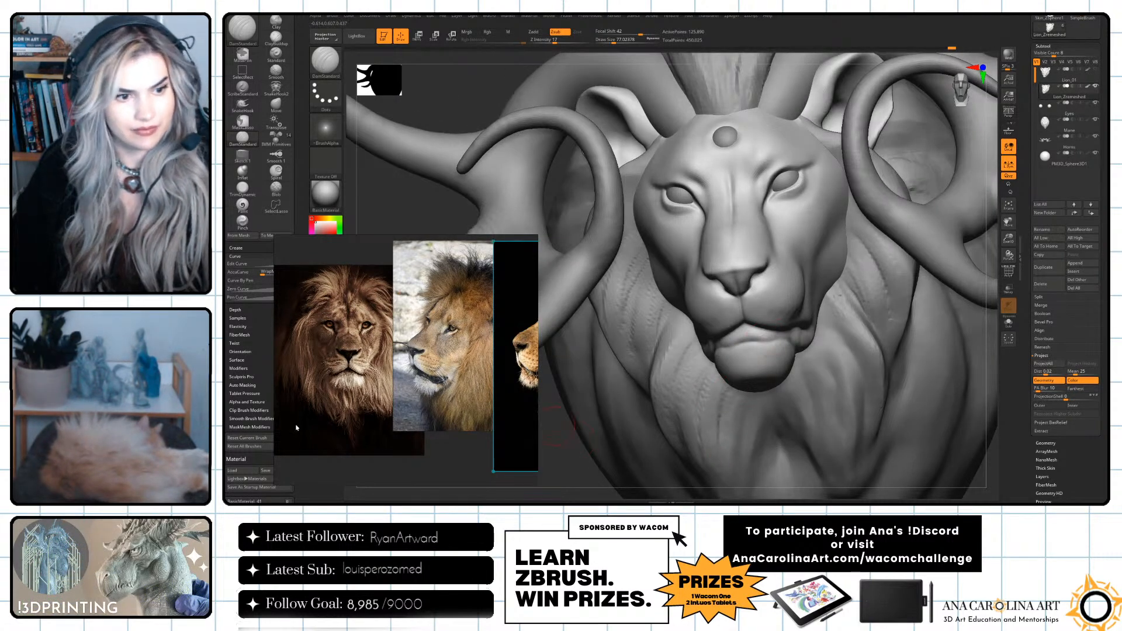
# Enlarge the side-view lion reference photo on its muzzle and compare it with the sculpt from a similar angle.
pyautogui.scroll(5, 430, 351)
pyautogui.moveTo(452, 377); pyautogui.dragTo(415, 375, button='middle')
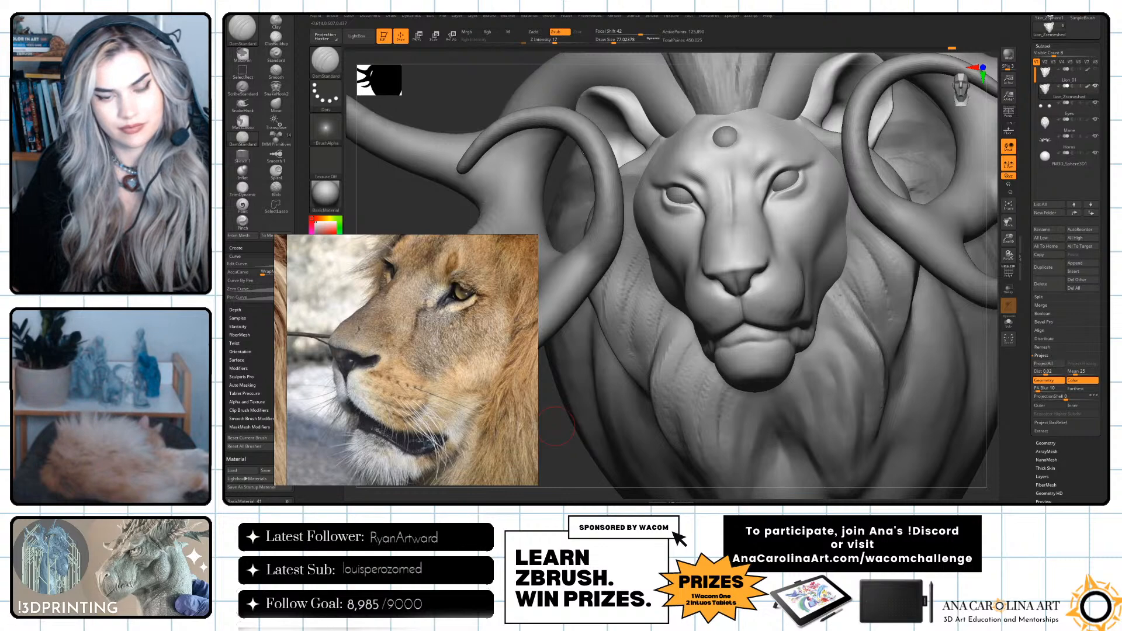
pyautogui.moveTo(1001, 318); pyautogui.dragTo(1030, 307, button='right')
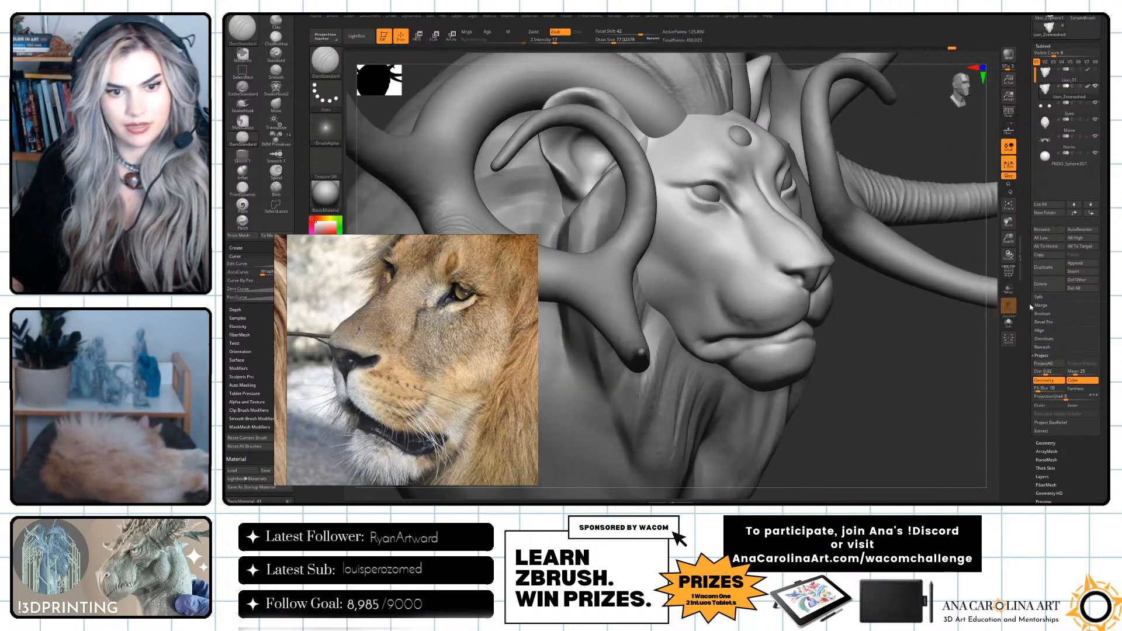
pyautogui.moveTo(860, 372); pyautogui.dragTo(733, 307, button='right')
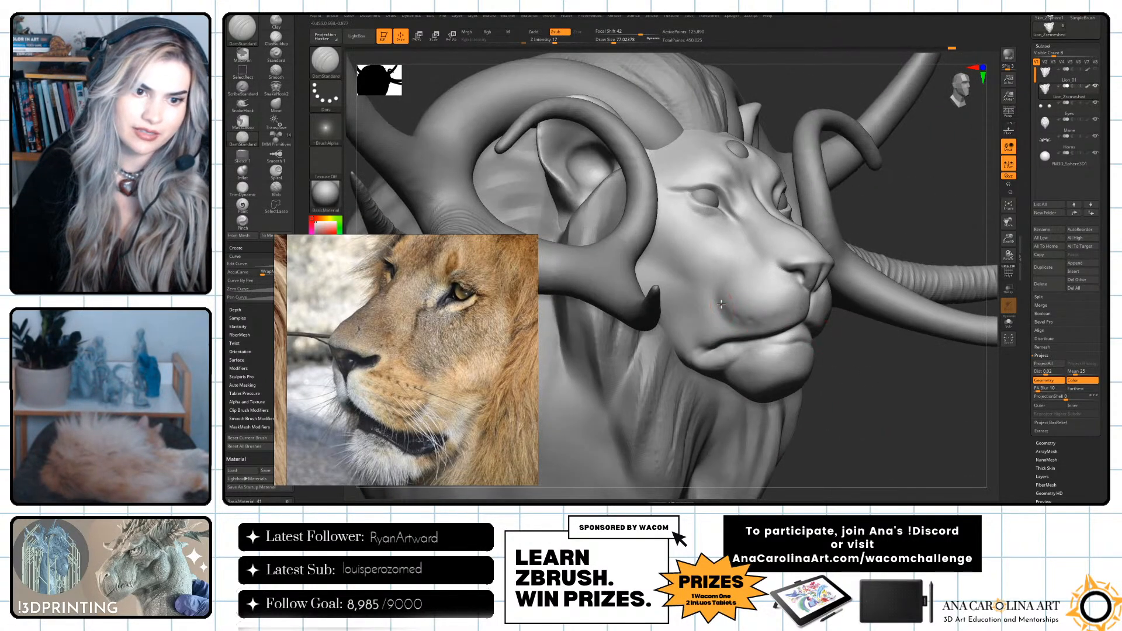
# Undo the last stroke and lightly carve the muzzle's side contour with a larger DamStandard brush at Z Intensity 8.
pyautogui.hotkey('ctrl', 'z')
pyautogui.moveTo(752, 320)
pyautogui.mouseDown()
pyautogui.moveTo(730, 310)
pyautogui.moveTo(740, 341)
pyautogui.moveTo(719, 296)
pyautogui.moveTo(731, 304)
pyautogui.mouseUp()
pyautogui.press('space')
pyautogui.moveTo(926, 374); pyautogui.dragTo(813, 366)
pyautogui.press('space')
pyautogui.moveTo(839, 336); pyautogui.dragTo(877, 299)
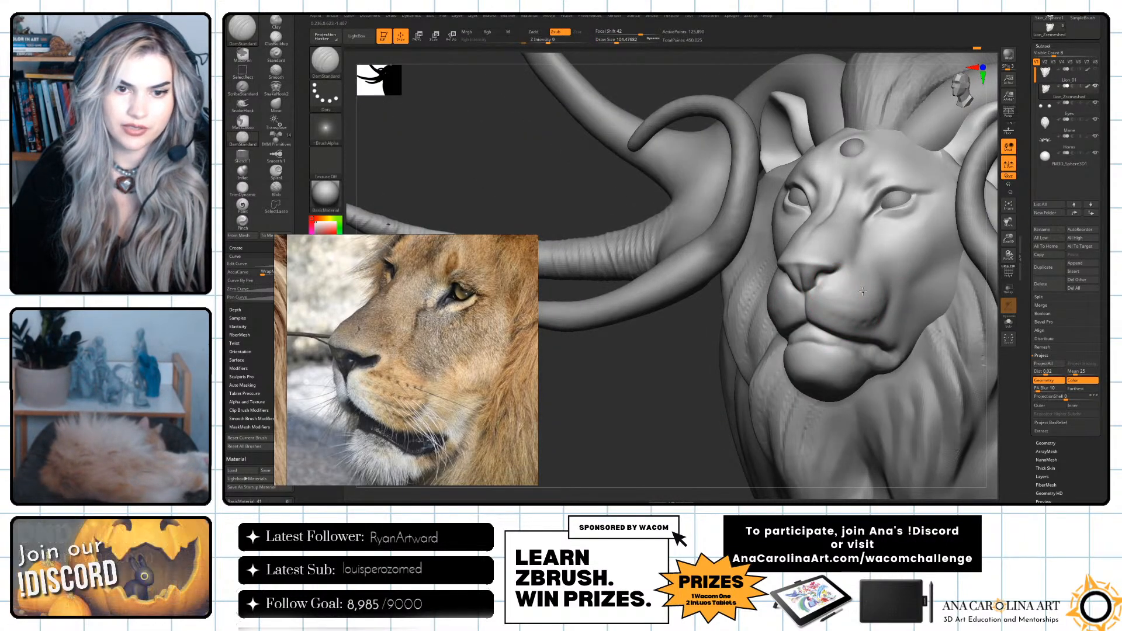
pyautogui.moveTo(715, 416); pyautogui.dragTo(661, 421)
pyautogui.keyDown('shift'); pyautogui.moveTo(872, 297); pyautogui.dragTo(877, 301); pyautogui.keyUp('shift')
pyautogui.moveTo(741, 391); pyautogui.dragTo(871, 380)
# Set DamStandard to a draw size of about 31 and Z Intensity 14, and carve rows of whisker dimples on the muzzle.
pyautogui.press('space')
pyautogui.moveTo(820, 338); pyautogui.dragTo(856, 306)
pyautogui.press('space')
pyautogui.moveTo(947, 330); pyautogui.dragTo(927, 299)
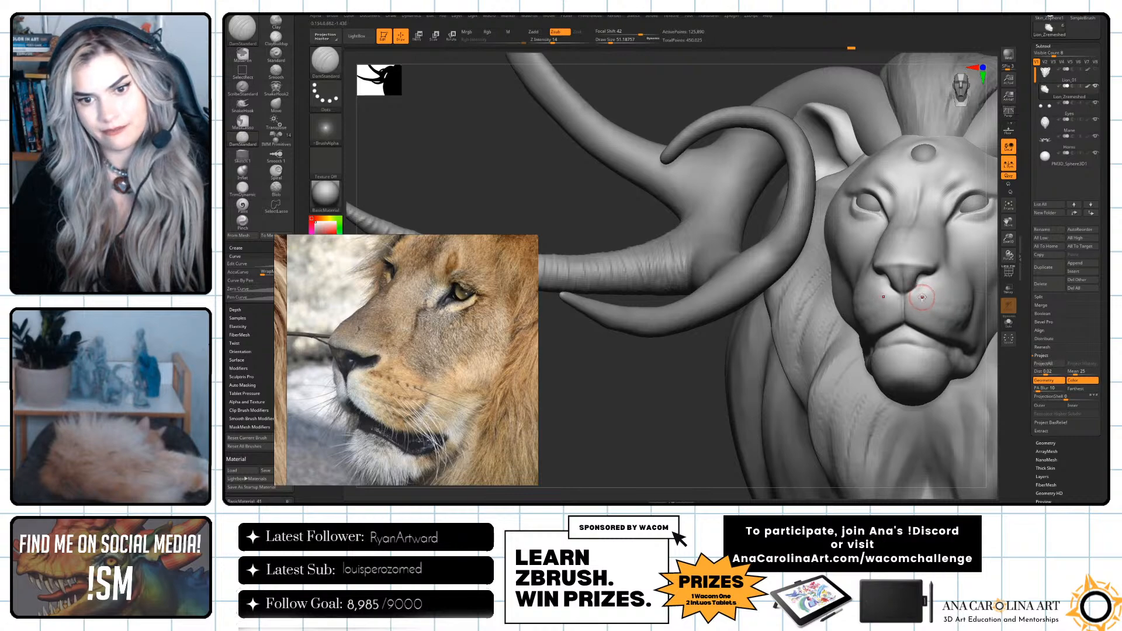
pyautogui.moveTo(921, 299); pyautogui.dragTo(875, 296)
pyautogui.press('ctrl')
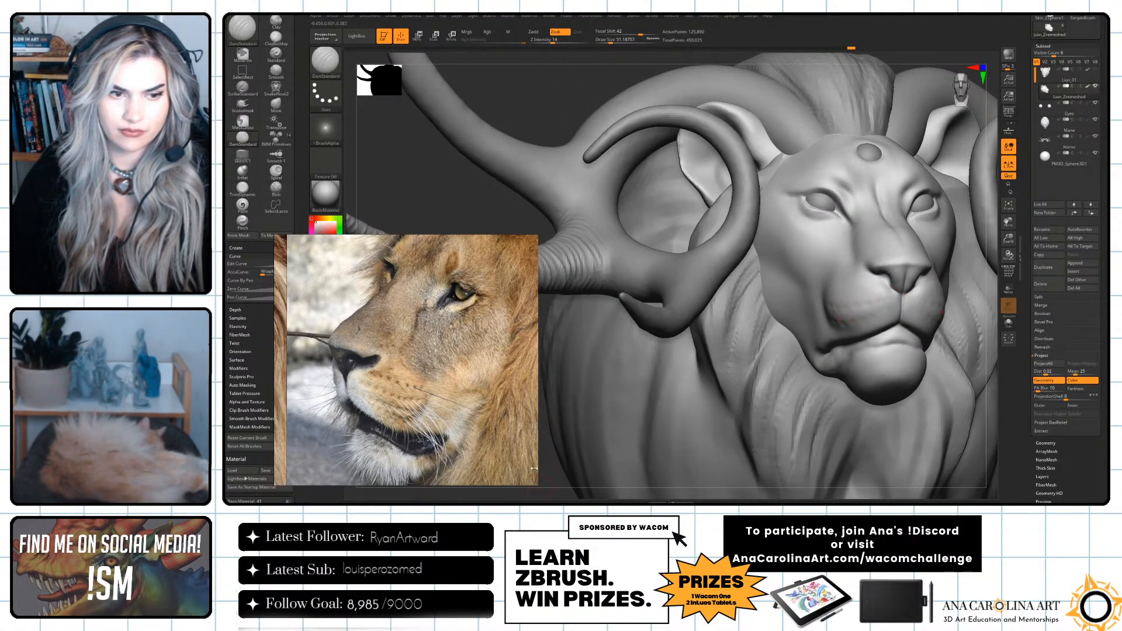
pyautogui.moveTo(557, 482); pyautogui.dragTo(817, 287)
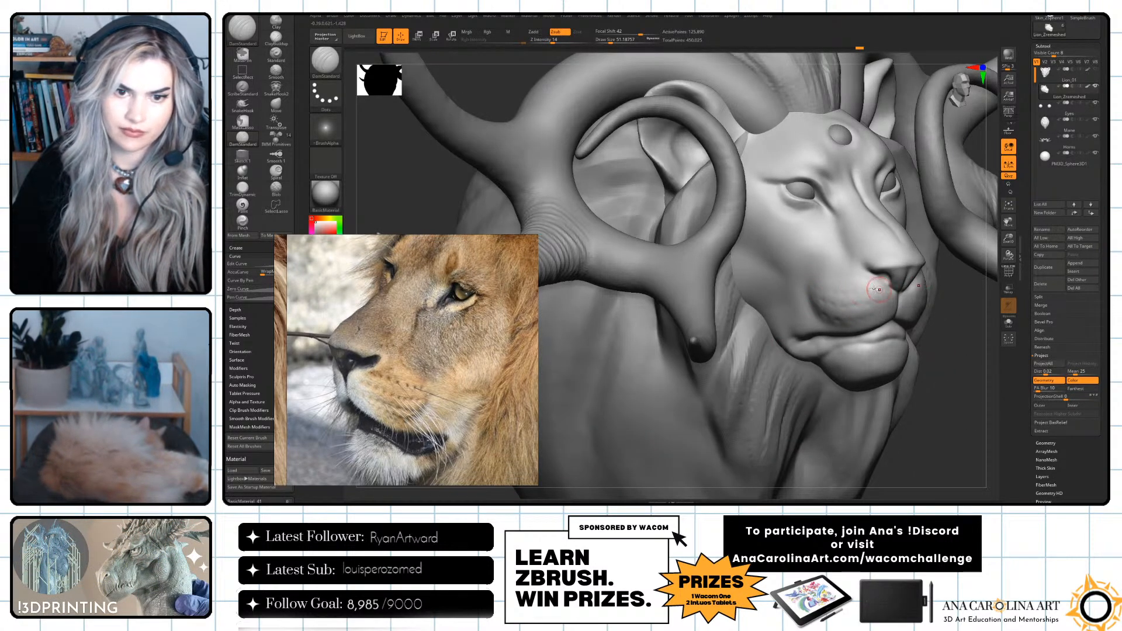
pyautogui.keyDown('alt'); pyautogui.moveTo(947, 355); pyautogui.dragTo(917, 234); pyautogui.keyUp('alt')
# Soften the whisker dimples on the muzzle with a larger Smooth brush.
pyautogui.moveTo(701, 403)
pyautogui.mouseDown()
pyautogui.moveTo(614, 403)
pyautogui.moveTo(754, 457)
pyautogui.moveTo(760, 472)
pyautogui.mouseUp()
pyautogui.press('s')
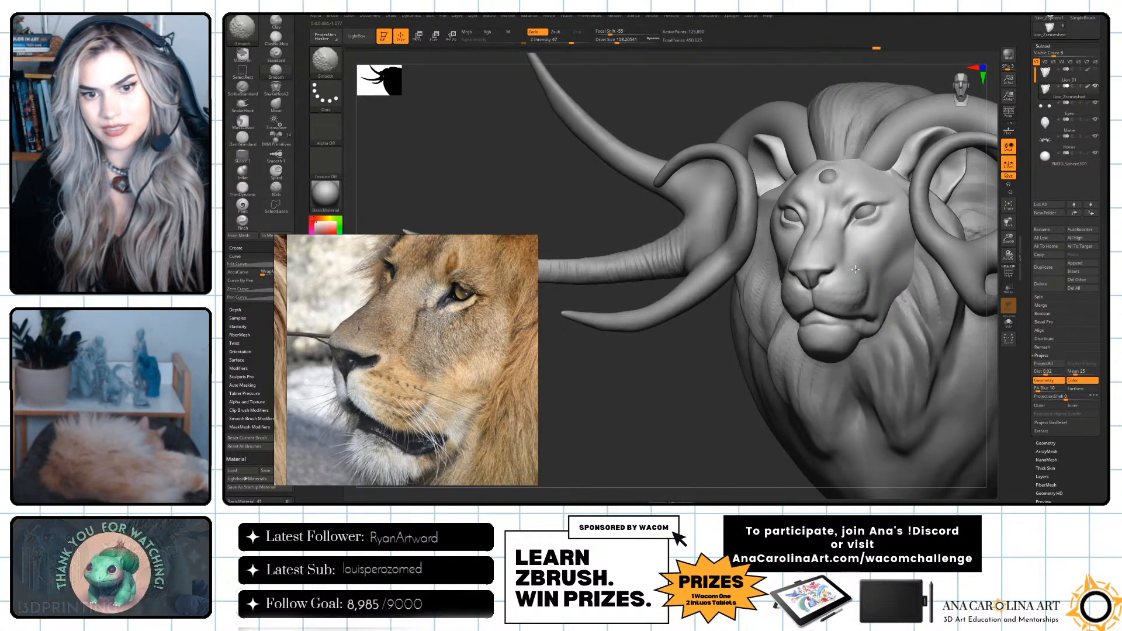
pyautogui.moveTo(698, 407); pyautogui.dragTo(751, 433)
# Switch to ClayBuildup at a draw size of about 45 and build up the lower lip toward the mouth corner.
pyautogui.press('b')
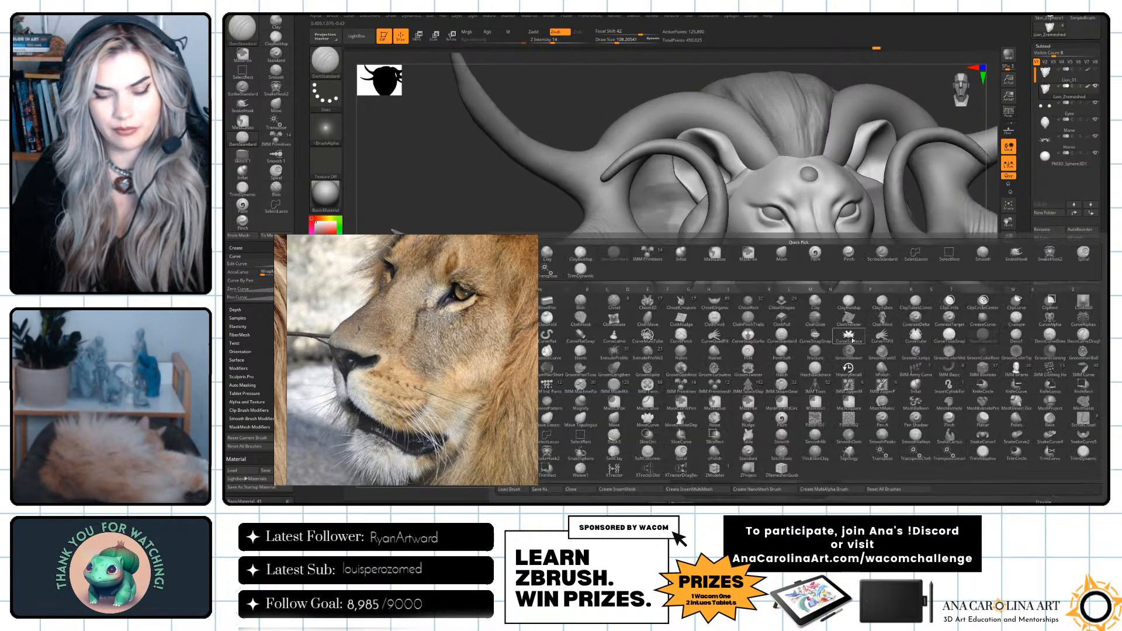
pyautogui.press('c')
pyautogui.press('b')
pyautogui.press('space')
pyautogui.moveTo(851, 338); pyautogui.dragTo(840, 338)
pyautogui.moveTo(921, 377); pyautogui.dragTo(929, 401)
pyautogui.moveTo(929, 400); pyautogui.dragTo(905, 394)
pyautogui.moveTo(791, 347); pyautogui.dragTo(818, 338)
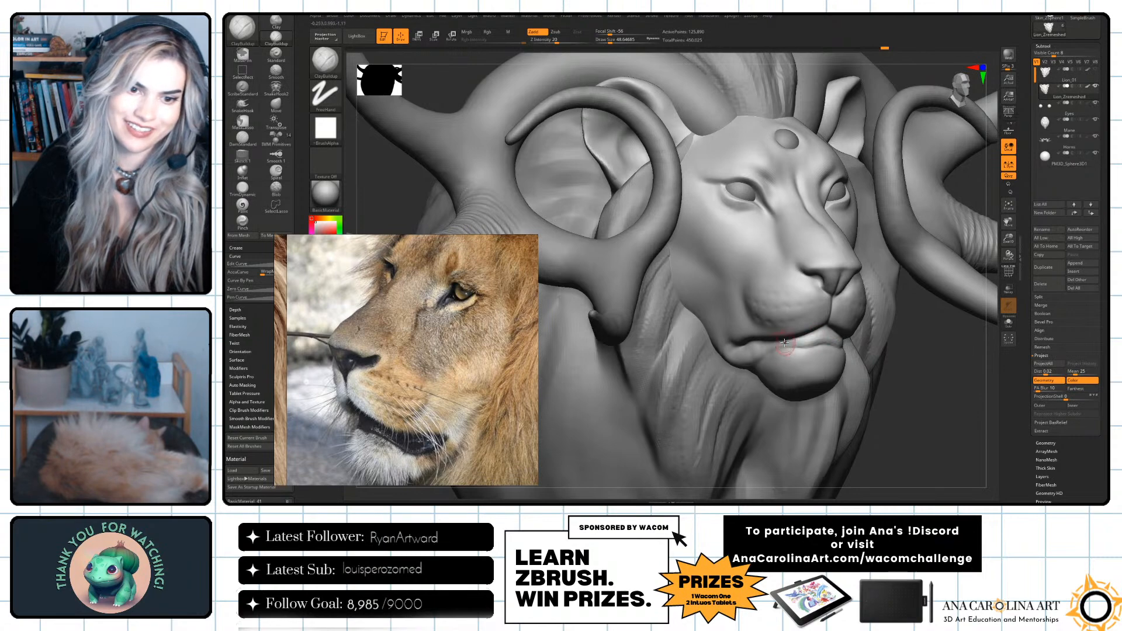
pyautogui.keyDown('shift'); pyautogui.moveTo(758, 351); pyautogui.dragTo(770, 350); pyautogui.keyUp('shift')
pyautogui.keyDown('alt'); pyautogui.moveTo(918, 394); pyautogui.dragTo(897, 382); pyautogui.keyUp('alt')
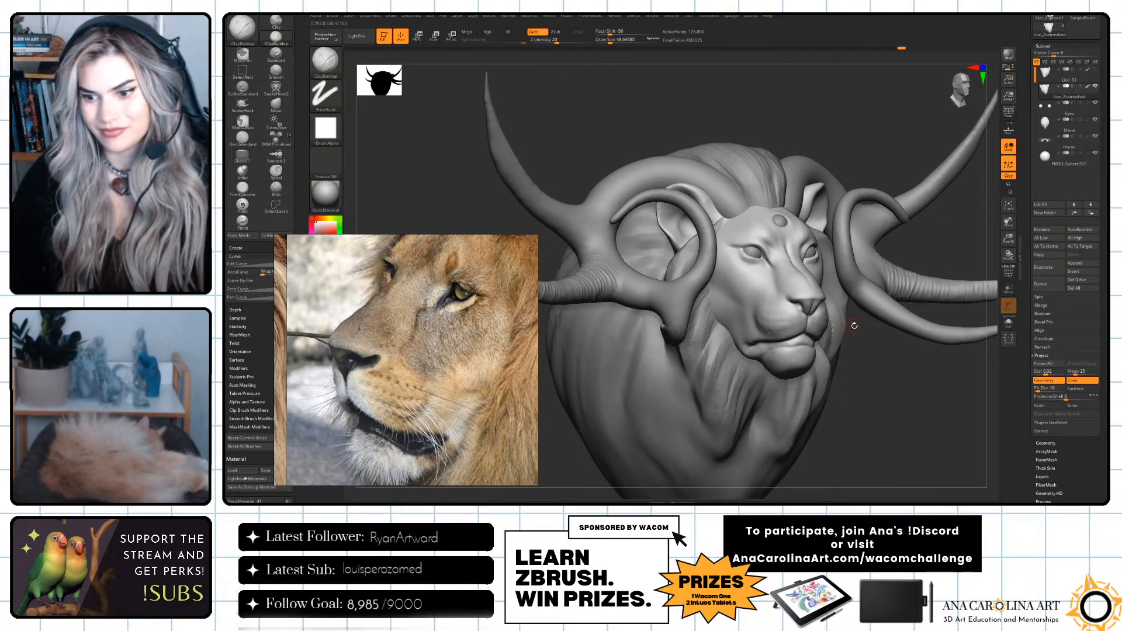
# Switch to DamStandard and carve the eyelid rim around the eyeball.
pyautogui.moveTo(902, 373)
pyautogui.keyDown('shift'); pyautogui.mouseDown()
pyautogui.moveTo(889, 369)
pyautogui.moveTo(969, 395)
pyautogui.moveTo(993, 444)
pyautogui.moveTo(946, 410)
pyautogui.moveTo(994, 451)
pyautogui.moveTo(919, 408)
pyautogui.mouseUp(); pyautogui.keyUp('shift')
pyautogui.moveTo(573, 335)
pyautogui.keyDown('alt'); pyautogui.mouseDown()
pyautogui.moveTo(604, 379)
pyautogui.moveTo(614, 424)
pyautogui.mouseUp(); pyautogui.keyUp('alt')
pyautogui.keyDown('alt'); pyautogui.moveTo(925, 50); pyautogui.dragTo(916, 100); pyautogui.keyUp('alt')
pyautogui.press('b')
pyautogui.press('d')
pyautogui.press('s')
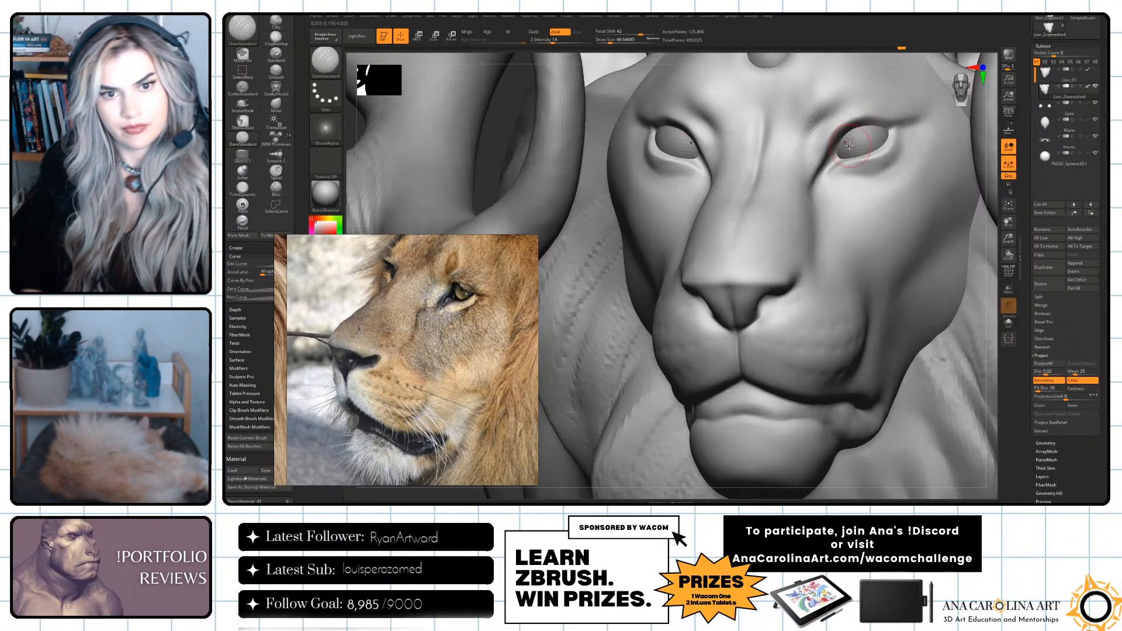
pyautogui.moveTo(841, 150)
pyautogui.mouseDown()
pyautogui.moveTo(854, 131)
pyautogui.moveTo(844, 130)
pyautogui.moveTo(836, 148)
pyautogui.moveTo(903, 124)
pyautogui.mouseUp()
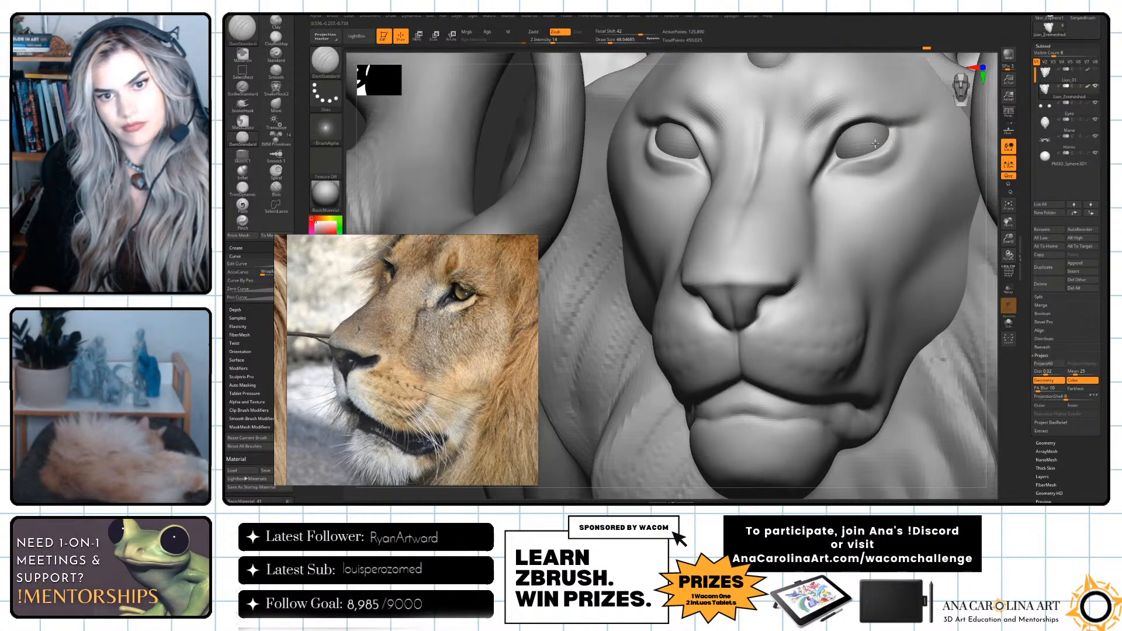
# Reduce the draw size to about 33 and sharpen the inner eye corner, eyelid creases and tear line.
pyautogui.moveTo(843, 145)
pyautogui.mouseDown()
pyautogui.moveTo(865, 163)
pyautogui.moveTo(825, 138)
pyautogui.mouseUp()
pyautogui.press('space')
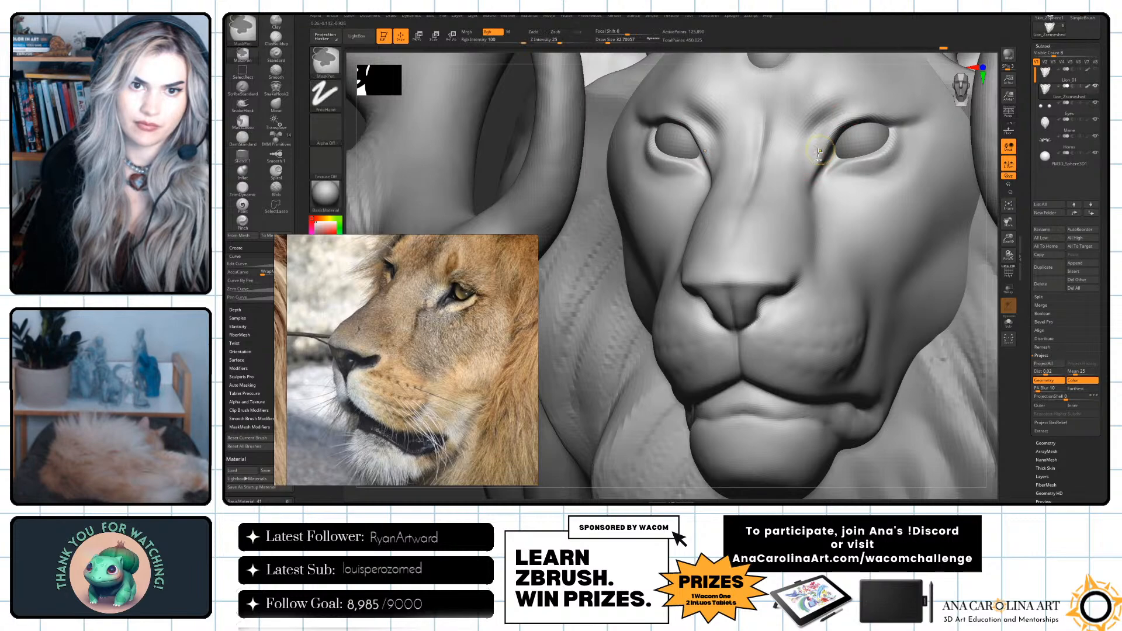
pyautogui.moveTo(820, 145); pyautogui.dragTo(828, 134)
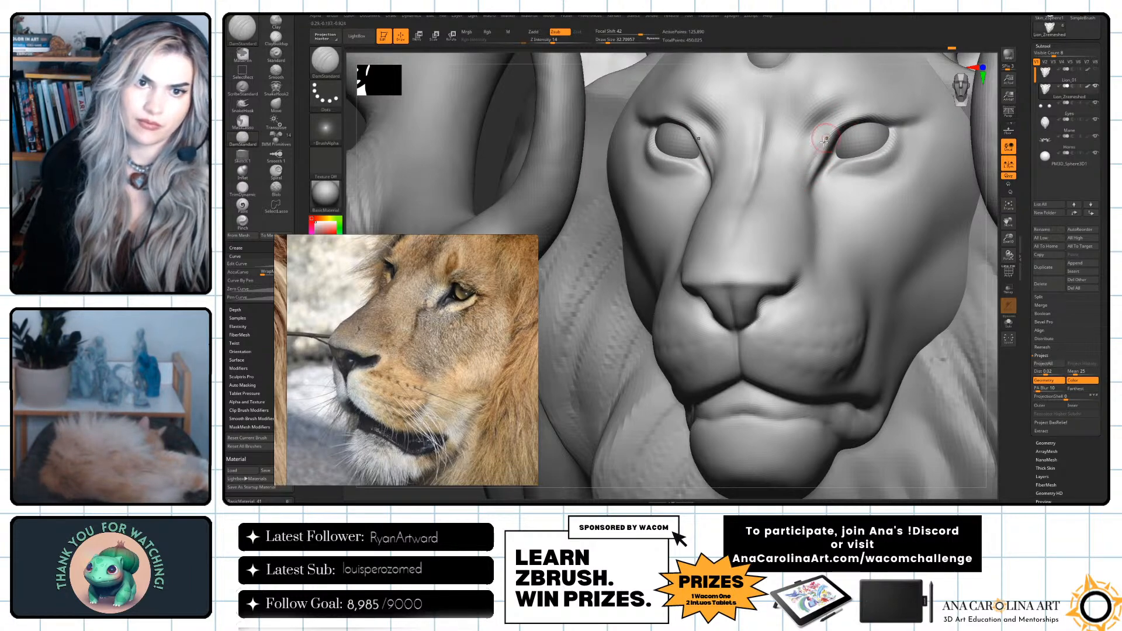
pyautogui.moveTo(885, 110)
pyautogui.mouseDown()
pyautogui.moveTo(920, 113)
pyautogui.moveTo(898, 139)
pyautogui.moveTo(909, 105)
pyautogui.mouseUp()
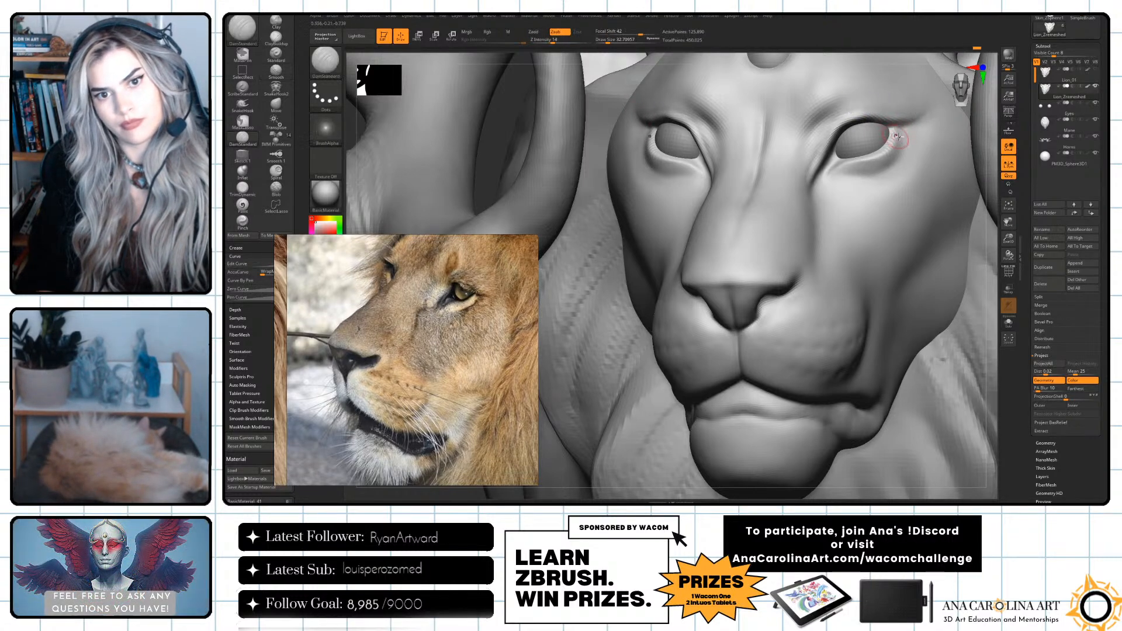
pyautogui.moveTo(886, 152); pyautogui.dragTo(815, 186)
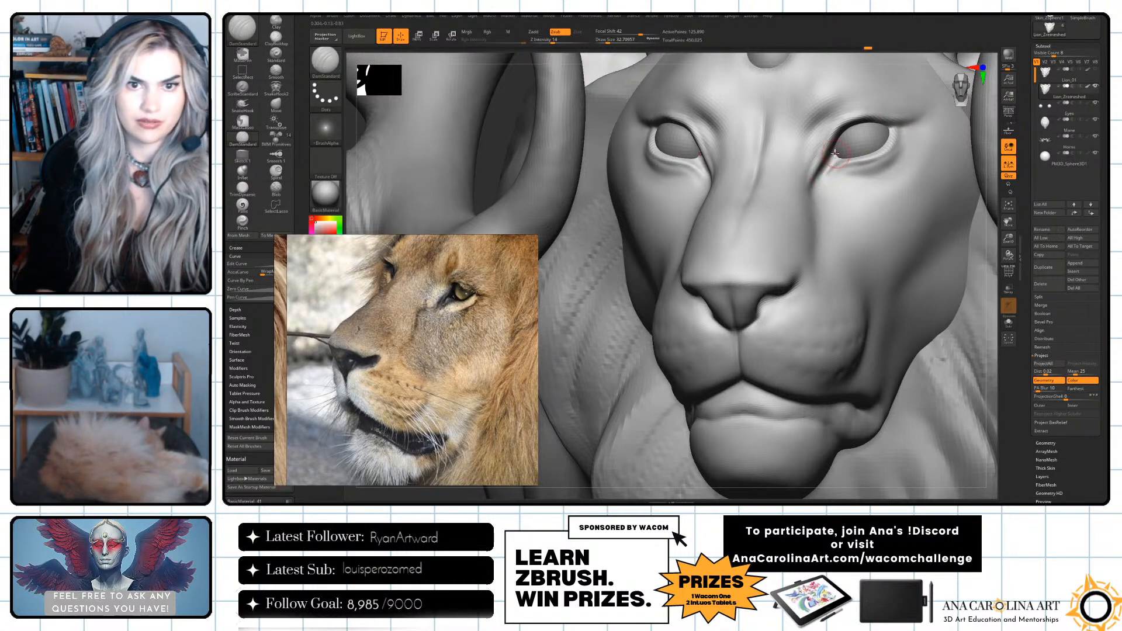
pyautogui.moveTo(831, 155); pyautogui.dragTo(819, 219)
# Undo the last strokes at the outer eye corner and carve the crease below it again.
pyautogui.moveTo(992, 327)
pyautogui.keyDown('alt'); pyautogui.mouseDown()
pyautogui.moveTo(990, 270)
pyautogui.moveTo(1000, 276)
pyautogui.moveTo(922, 288)
pyautogui.moveTo(923, 353)
pyautogui.mouseUp(); pyautogui.keyUp('alt')
pyautogui.moveTo(687, 198)
pyautogui.keyDown('shift'); pyautogui.mouseDown()
pyautogui.moveTo(697, 206)
pyautogui.moveTo(650, 175)
pyautogui.mouseUp(); pyautogui.keyUp('shift')
pyautogui.hotkey('ctrl', 'z')
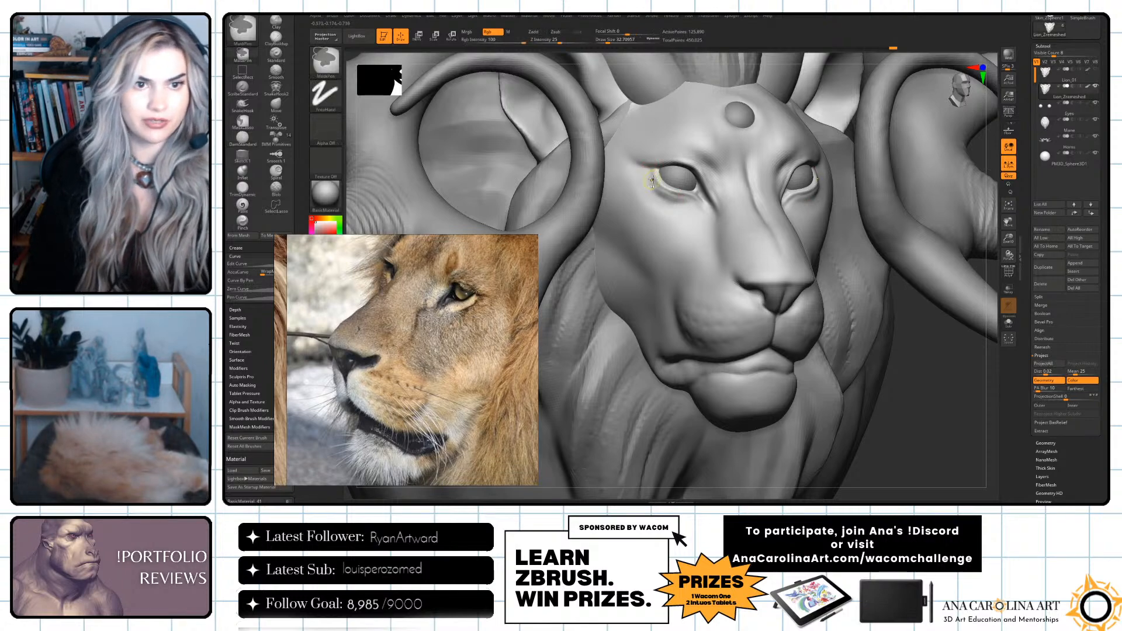
pyautogui.hotkey('ctrl', 'z')
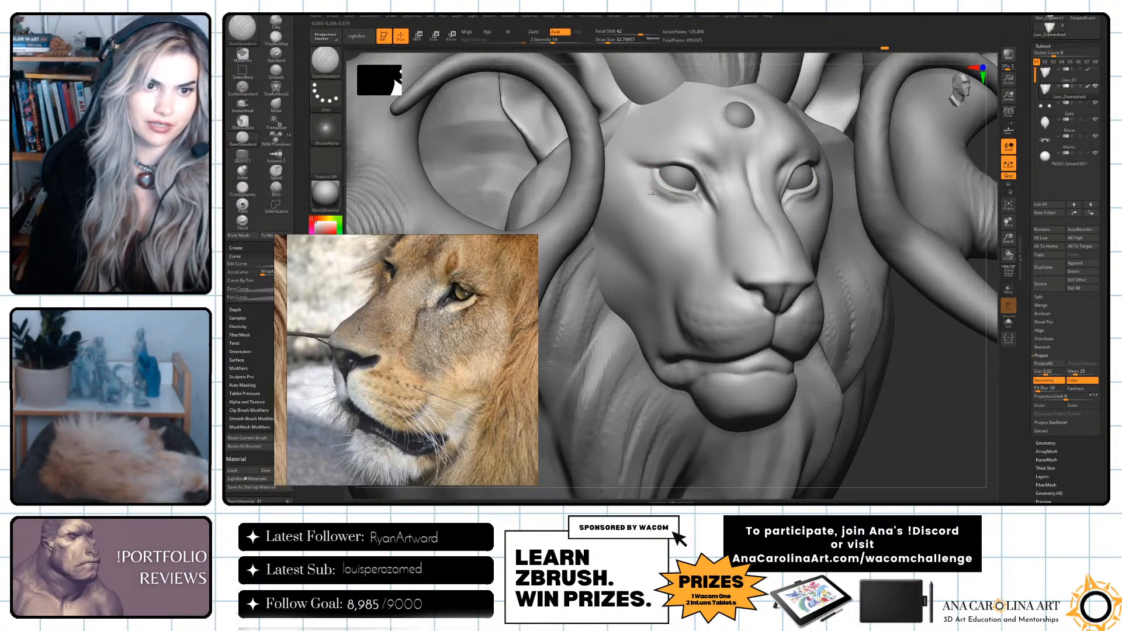
pyautogui.moveTo(654, 203); pyautogui.dragTo(663, 203)
# Increase the DamStandard draw size to about 39 and carve furrows in the brow above the inner eye corners.
pyautogui.moveTo(894, 327)
pyautogui.mouseDown()
pyautogui.moveTo(912, 336)
pyautogui.moveTo(897, 363)
pyautogui.moveTo(907, 417)
pyautogui.mouseUp()
pyautogui.keyDown('alt'); pyautogui.moveTo(954, 387); pyautogui.dragTo(961, 449); pyautogui.keyUp('alt')
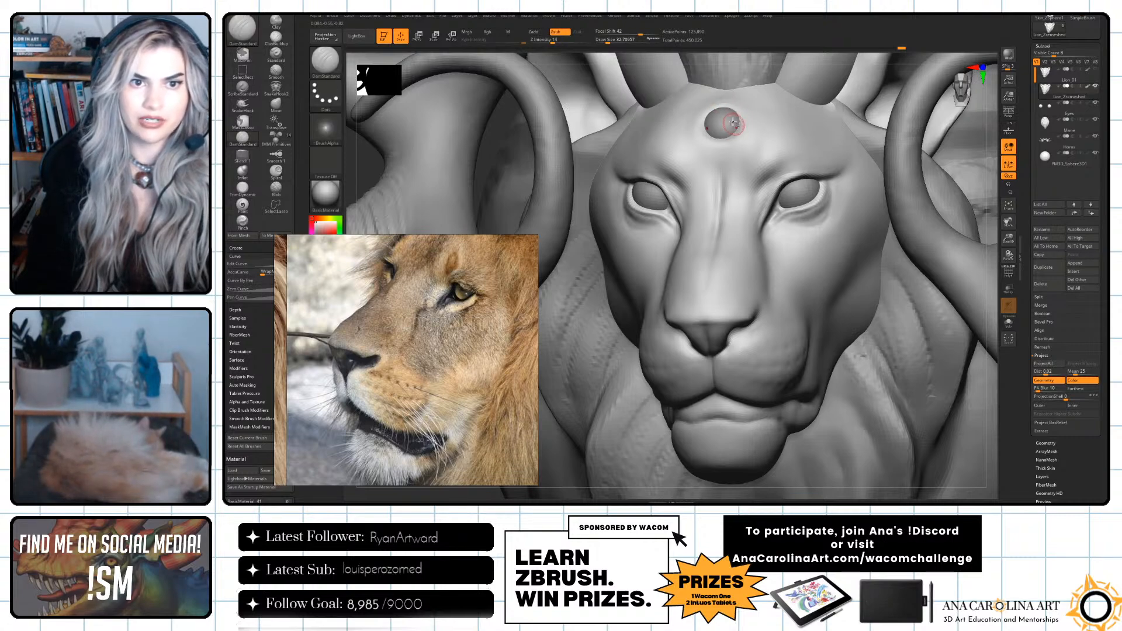
pyautogui.press('space')
pyautogui.moveTo(724, 148); pyautogui.dragTo(727, 148)
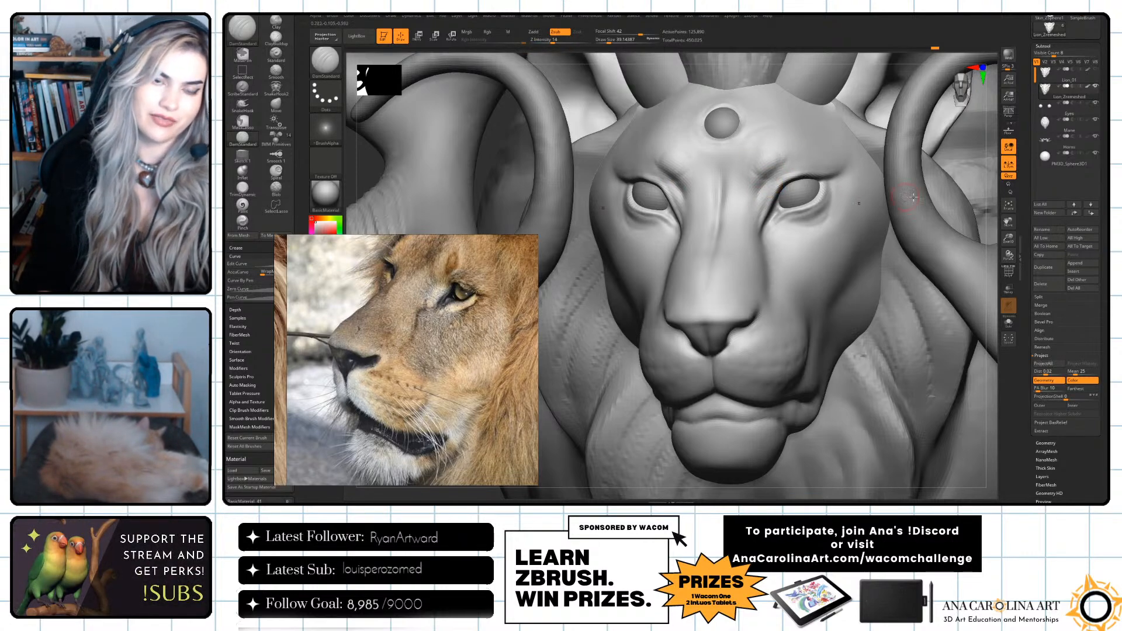
pyautogui.keyDown('alt'); pyautogui.moveTo(996, 191); pyautogui.dragTo(919, 220); pyautogui.keyUp('alt')
pyautogui.keyDown('alt'); pyautogui.moveTo(930, 274); pyautogui.dragTo(915, 319); pyautogui.keyUp('alt')
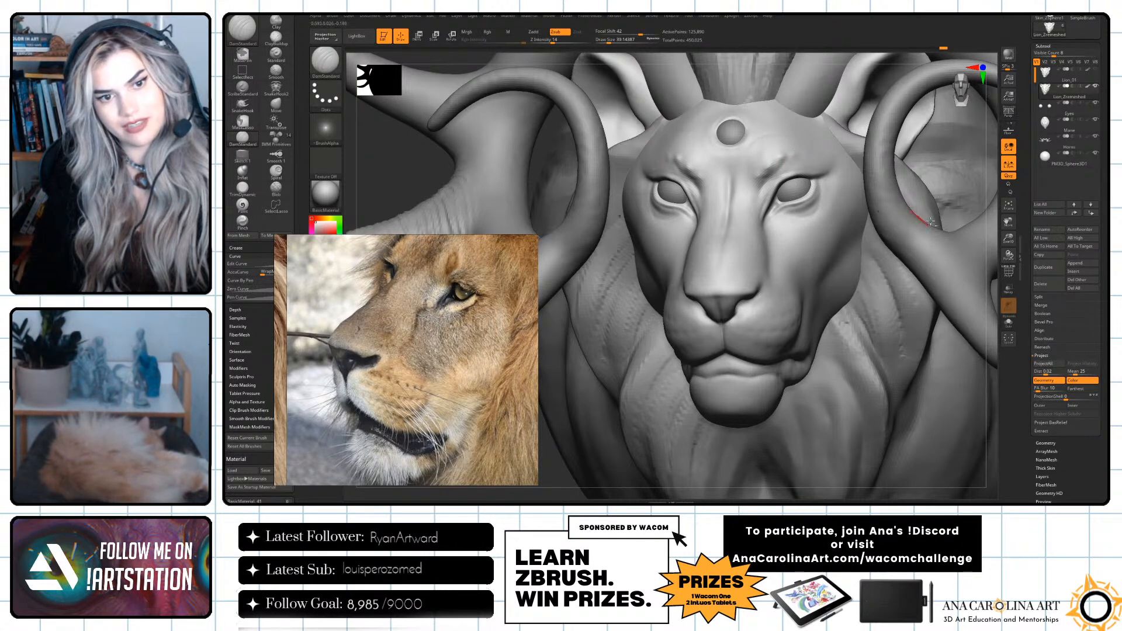
# Make the Eyes subtool active by picking the lion's eyeball.
pyautogui.keyDown('alt'); pyautogui.moveTo(986, 234); pyautogui.dragTo(945, 243); pyautogui.keyUp('alt')
pyautogui.moveTo(949, 290)
pyautogui.mouseDown()
pyautogui.moveTo(957, 288)
pyautogui.moveTo(955, 341)
pyautogui.mouseUp()
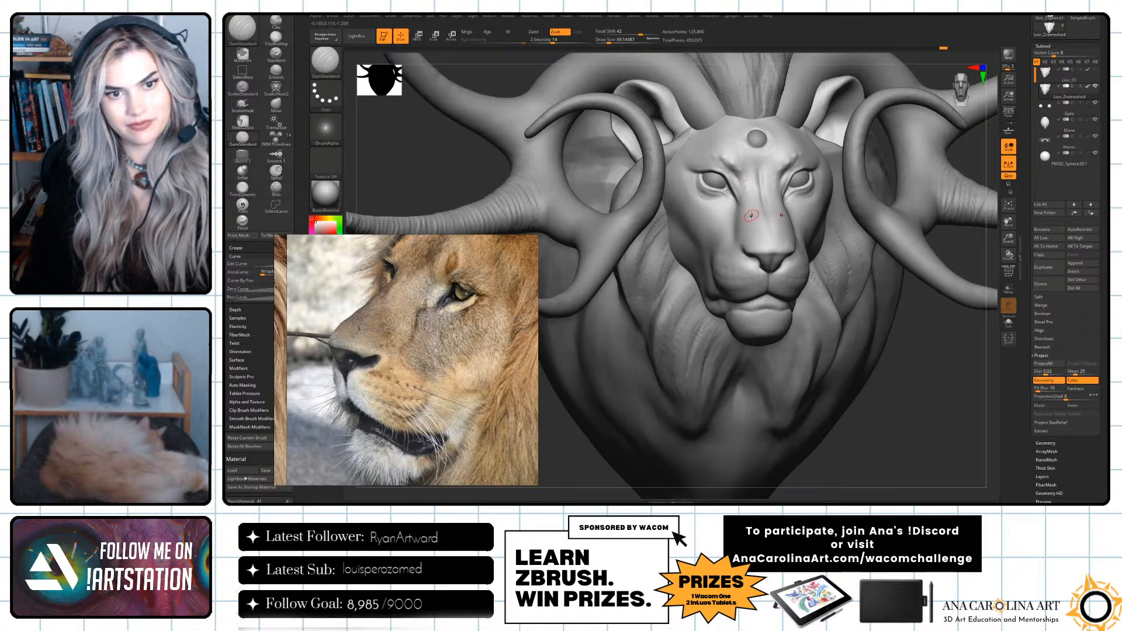
pyautogui.moveTo(917, 404); pyautogui.dragTo(914, 393)
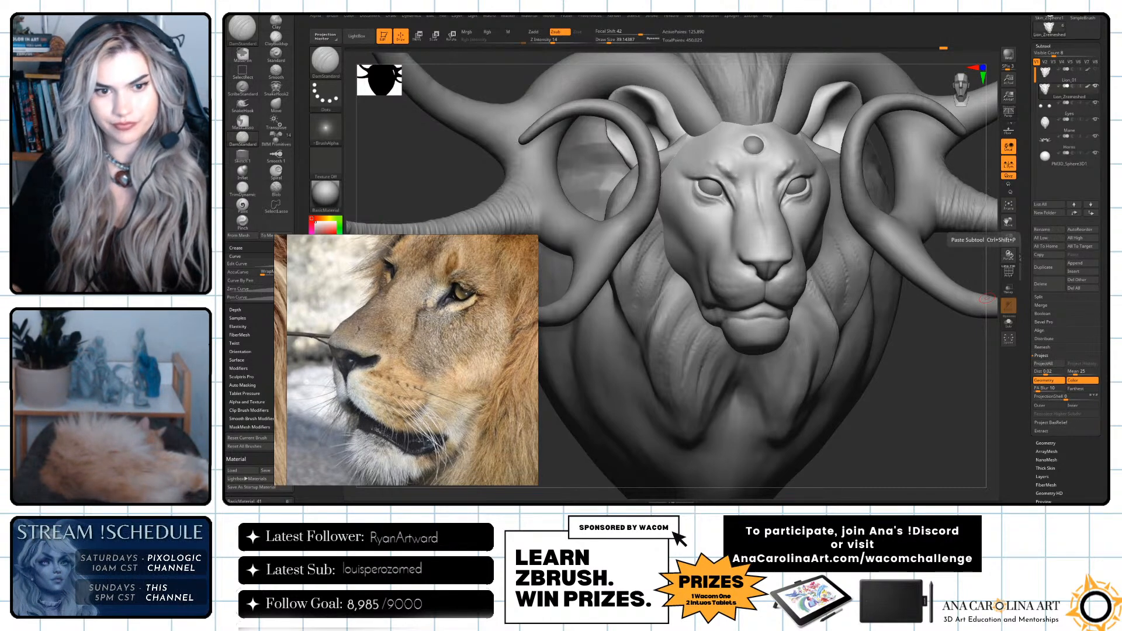
pyautogui.moveTo(810, 399); pyautogui.dragTo(875, 302, button='right')
pyautogui.moveTo(654, 356); pyautogui.dragTo(944, 384, button='right')
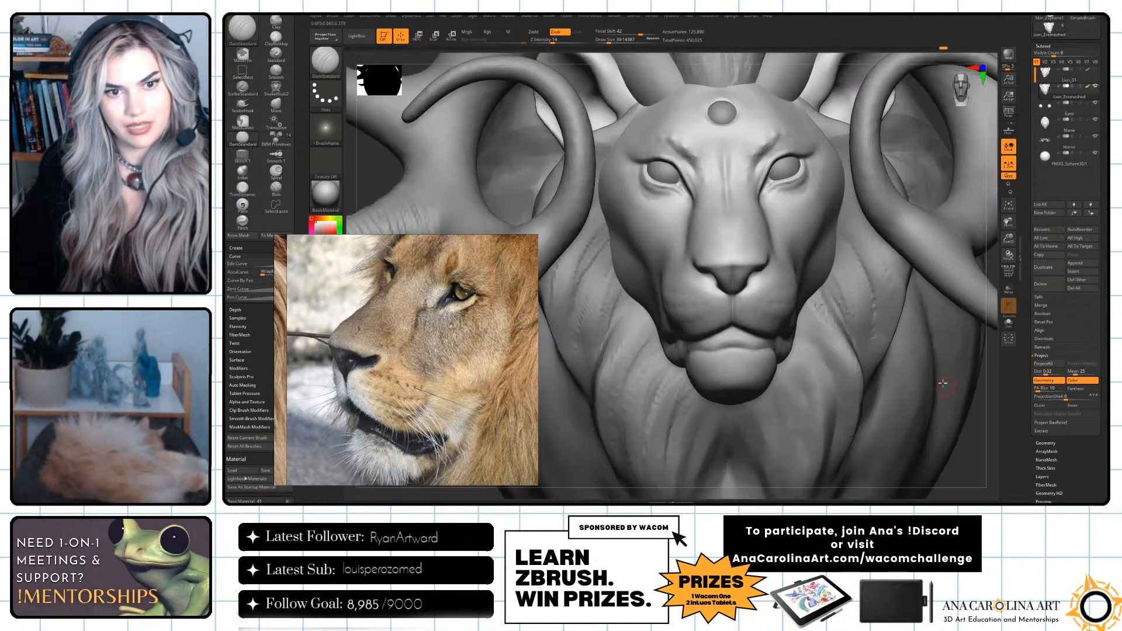
pyautogui.keyDown('alt'); pyautogui.click(786, 169); pyautogui.keyUp('alt')
pyautogui.keyDown('alt'); pyautogui.moveTo(996, 125); pyautogui.dragTo(971, 193, button='right'); pyautogui.keyUp('alt')
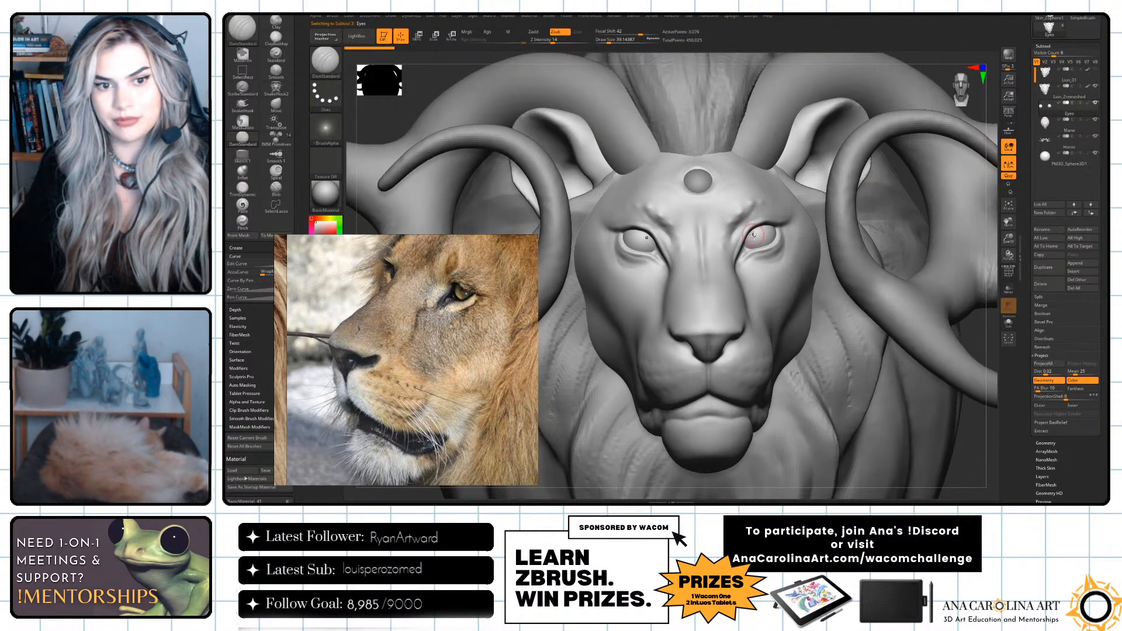
pyautogui.keyDown('alt'); pyautogui.click(786, 258); pyautogui.keyUp('alt')
pyautogui.keyDown('alt'); pyautogui.click(783, 264); pyautogui.keyUp('alt')
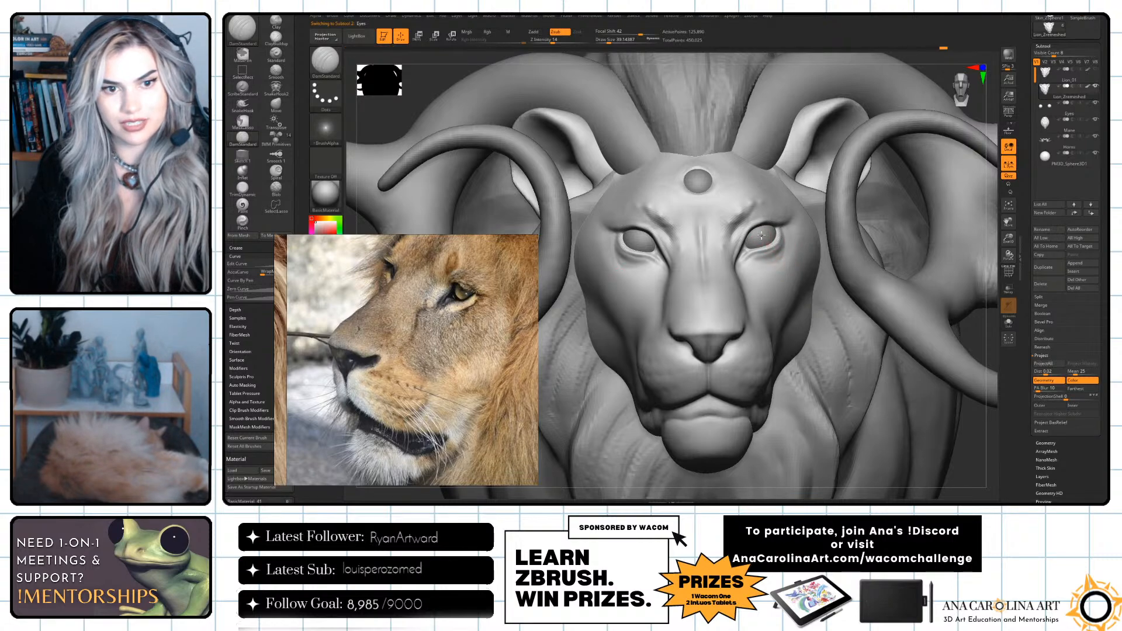
pyautogui.moveTo(987, 247); pyautogui.dragTo(1003, 257, button='right')
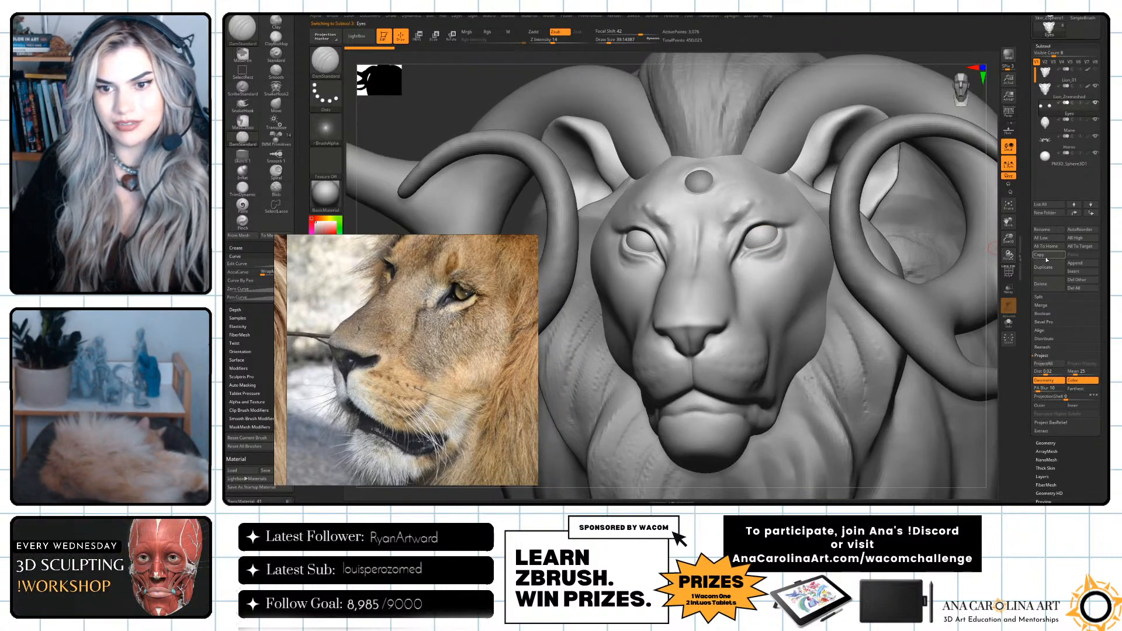
# Divide the Eyes subtool's geometry twice to reach subdivision level 3.
pyautogui.click(1056, 443)
pyautogui.click(1054, 122)
pyautogui.click(1054, 121)
pyautogui.moveTo(987, 248); pyautogui.dragTo(950, 400, button='right')
pyautogui.moveTo(930, 383)
pyautogui.mouseDown()
pyautogui.moveTo(925, 360)
pyautogui.moveTo(943, 385)
pyautogui.moveTo(956, 369)
pyautogui.moveTo(981, 421)
pyautogui.moveTo(962, 419)
pyautogui.moveTo(996, 442)
pyautogui.mouseUp()
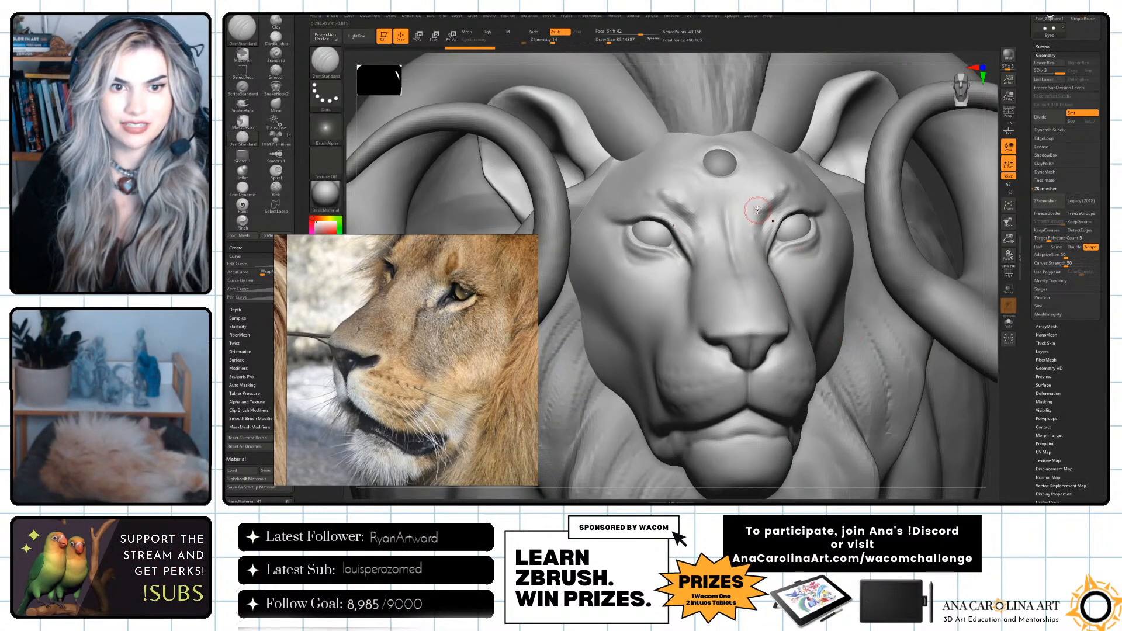
# Switch to the Move brush, set its focal shift to -51 and push the iris areas into the eyeballs.
pyautogui.press('b')
pyautogui.press('m')
pyautogui.press('v')
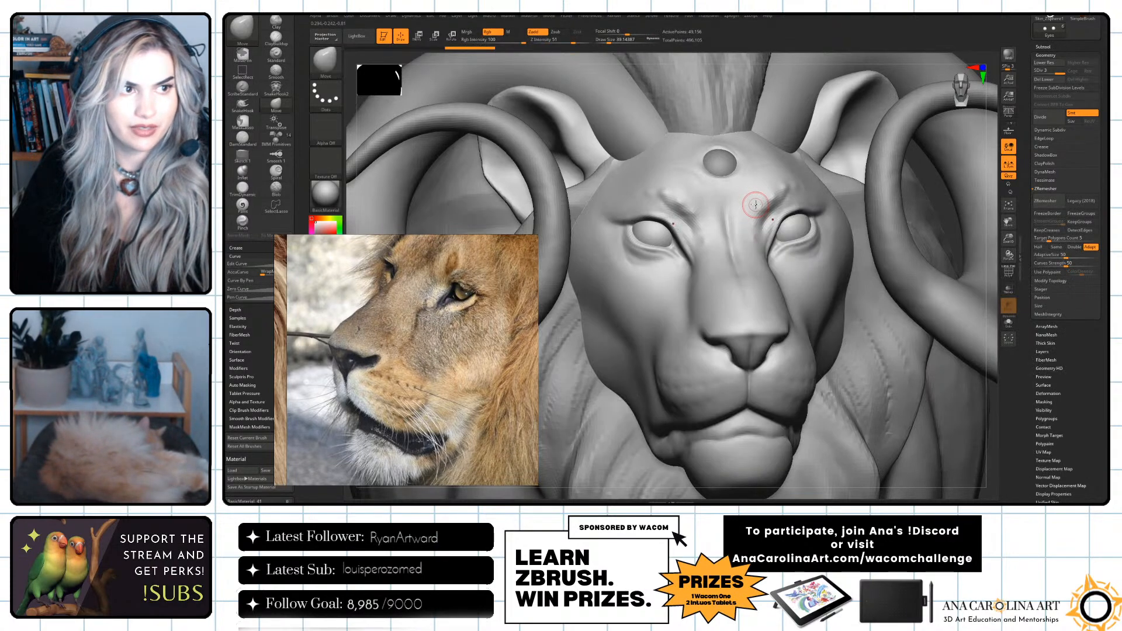
pyautogui.press('space')
pyautogui.moveTo(755, 209)
pyautogui.mouseDown()
pyautogui.moveTo(792, 225)
pyautogui.moveTo(783, 219)
pyautogui.mouseUp()
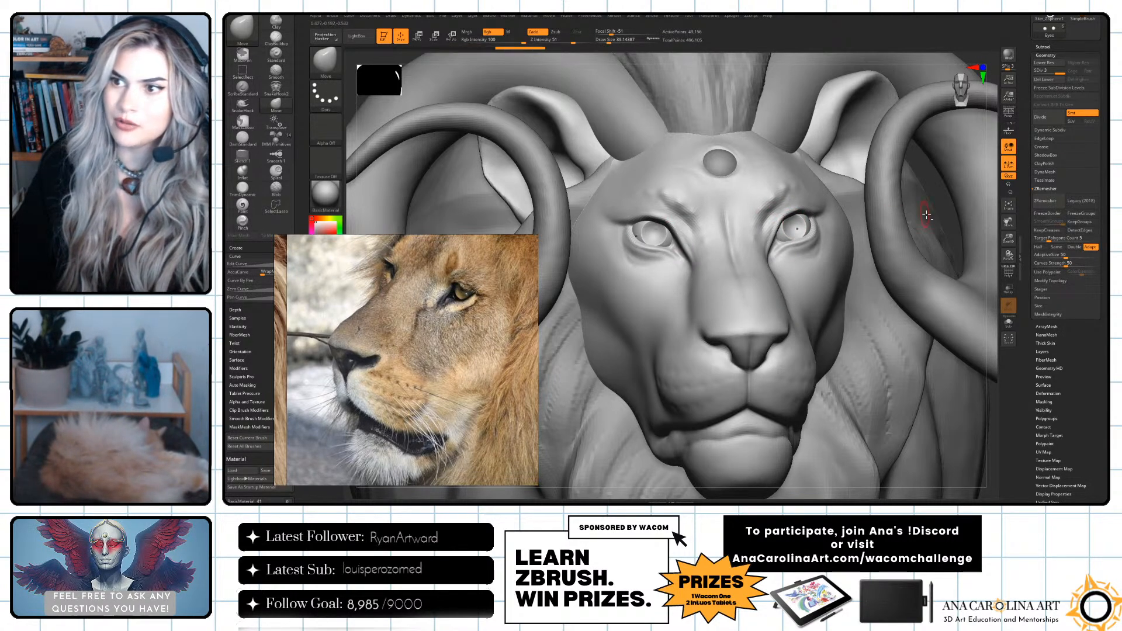
# Try pushing in the irises from a more distant front view with the Move draw size at about 51, and undo the strokes.
pyautogui.keyDown('alt'); pyautogui.moveTo(998, 239); pyautogui.dragTo(955, 170); pyautogui.keyUp('alt')
pyautogui.moveTo(952, 260)
pyautogui.mouseDown()
pyautogui.moveTo(967, 271)
pyautogui.moveTo(914, 318)
pyautogui.moveTo(929, 365)
pyautogui.mouseUp()
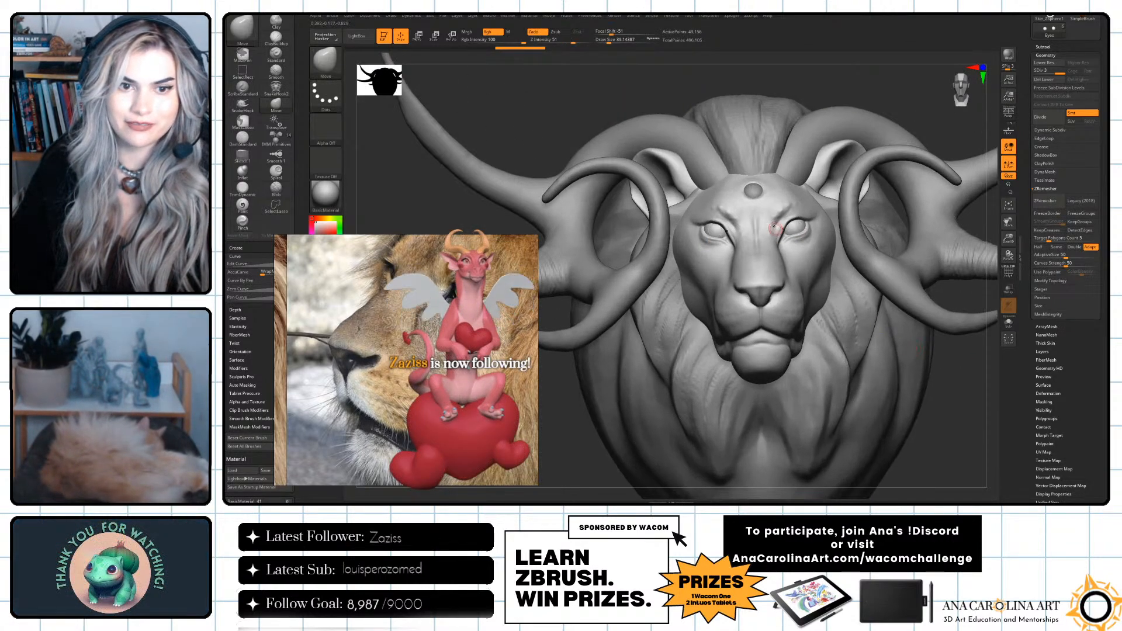
pyautogui.press('space')
pyautogui.moveTo(795, 220); pyautogui.dragTo(792, 226)
pyautogui.press('space')
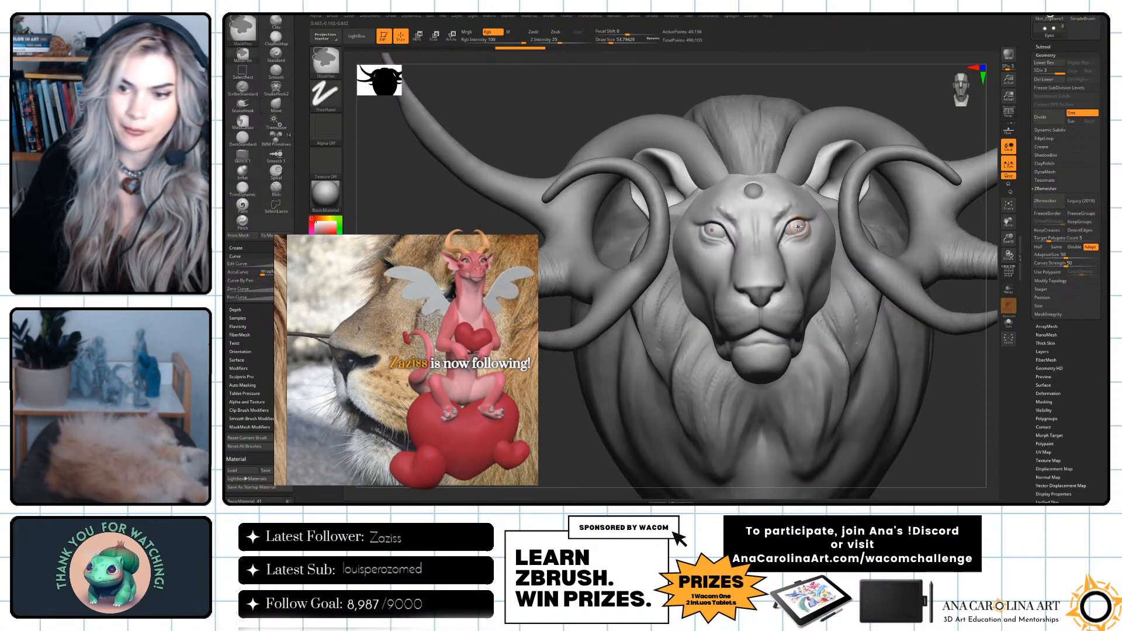
pyautogui.hotkey('ctrl', 'z')
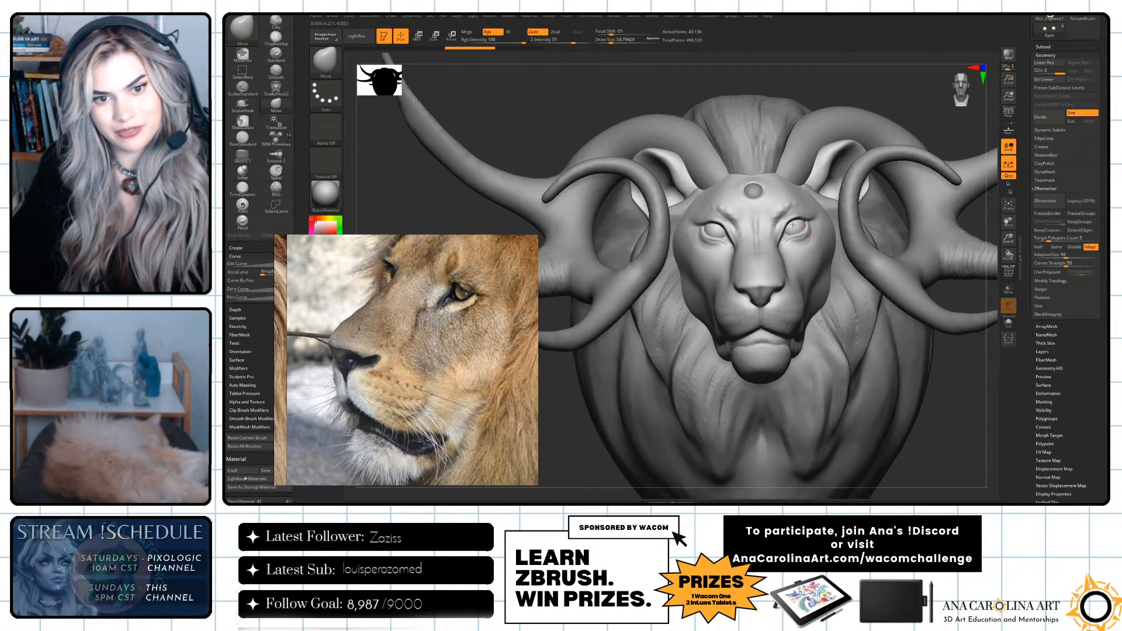
pyautogui.moveTo(798, 221); pyautogui.dragTo(792, 222)
pyautogui.hotkey('ctrl', 'z')
pyautogui.moveTo(902, 330)
pyautogui.keyDown('ctrl'); pyautogui.mouseDown(button='right')
pyautogui.moveTo(943, 336)
pyautogui.moveTo(963, 388)
pyautogui.moveTo(929, 348)
pyautogui.moveTo(942, 373)
pyautogui.moveTo(934, 362)
pyautogui.mouseUp(button='right'); pyautogui.keyUp('ctrl')
pyautogui.hotkey('ctrl', 'z')
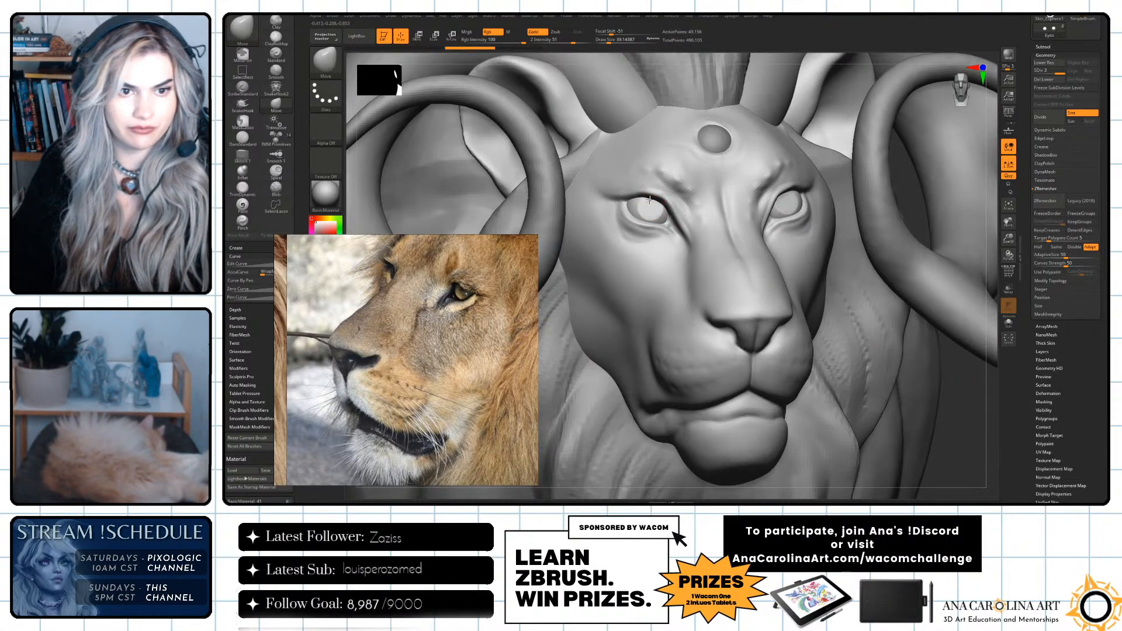
# Indent the irises and pupils in both eyes with the Move brush, reducing the draw size to about 19.
pyautogui.moveTo(658, 204); pyautogui.dragTo(660, 205)
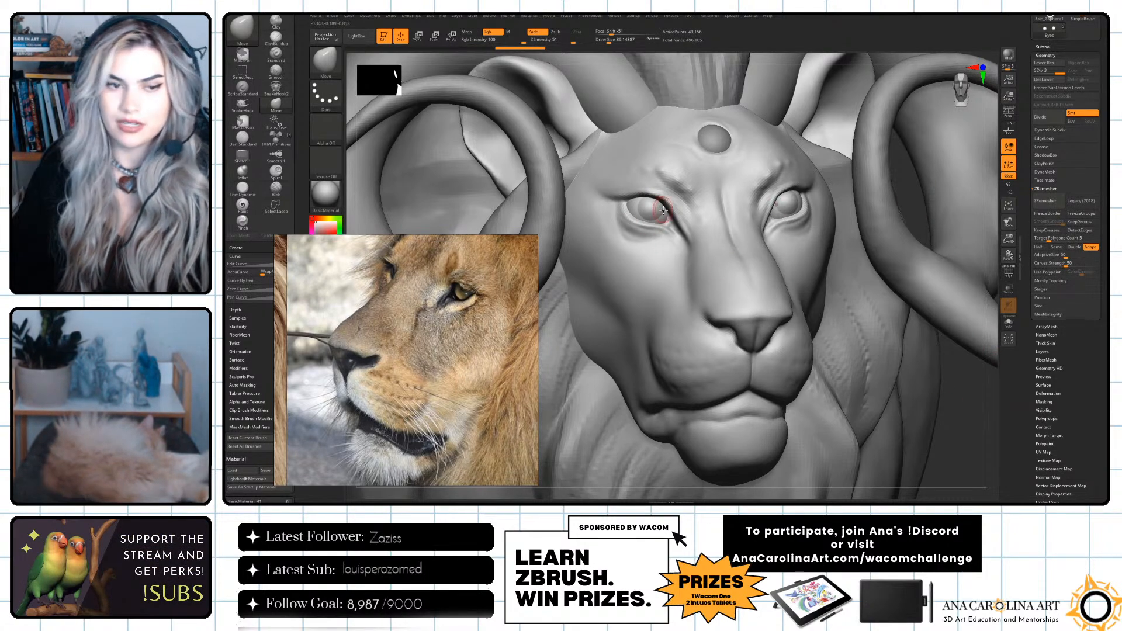
pyautogui.press('space')
pyautogui.hotkey('ctrl', 'z')
pyautogui.moveTo(644, 206); pyautogui.dragTo(638, 209)
pyautogui.press('space')
pyautogui.press('space')
pyautogui.press('space')
pyautogui.press('space')
pyautogui.keyDown('alt'); pyautogui.moveTo(982, 393); pyautogui.dragTo(902, 263); pyautogui.keyUp('alt')
pyautogui.moveTo(865, 296); pyautogui.dragTo(900, 360)
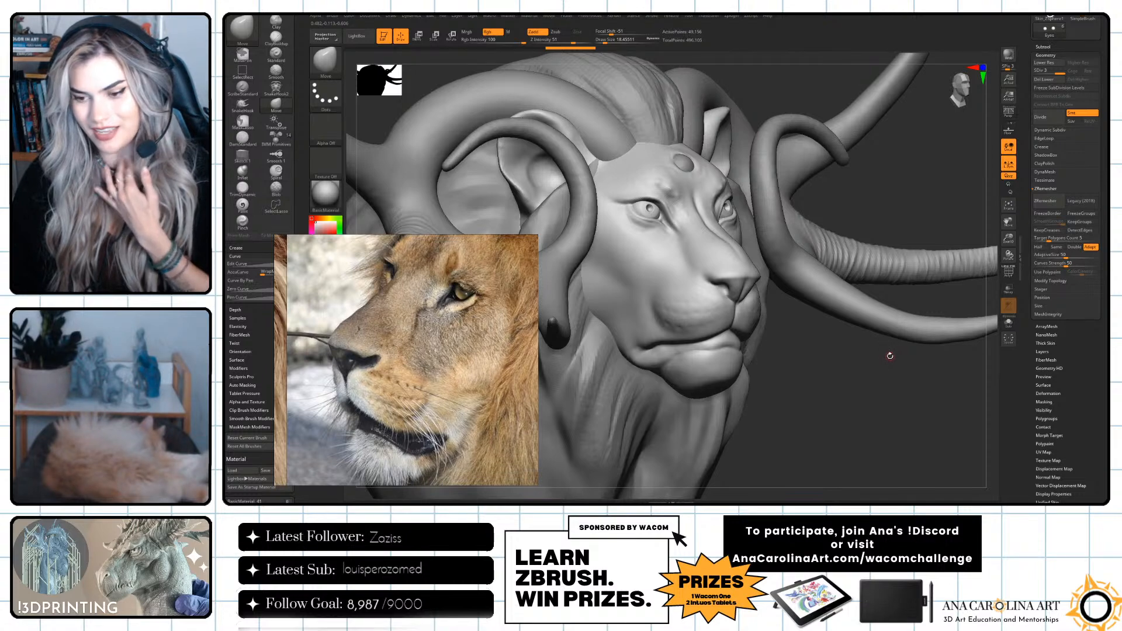
pyautogui.moveTo(864, 383); pyautogui.dragTo(840, 357)
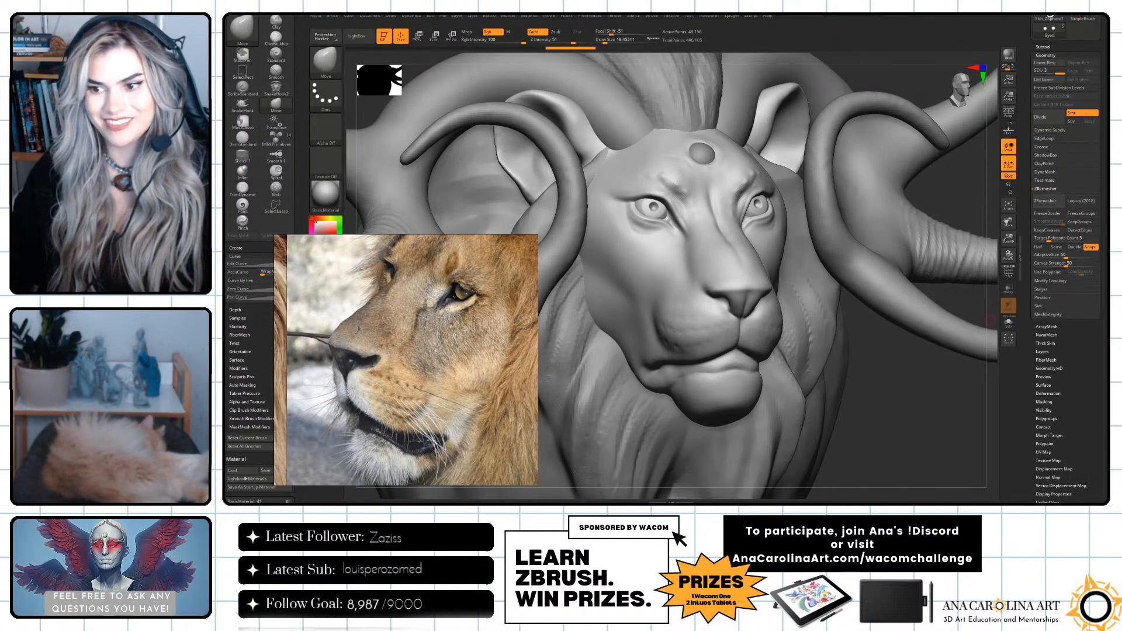
pyautogui.moveTo(911, 411); pyautogui.dragTo(894, 400)
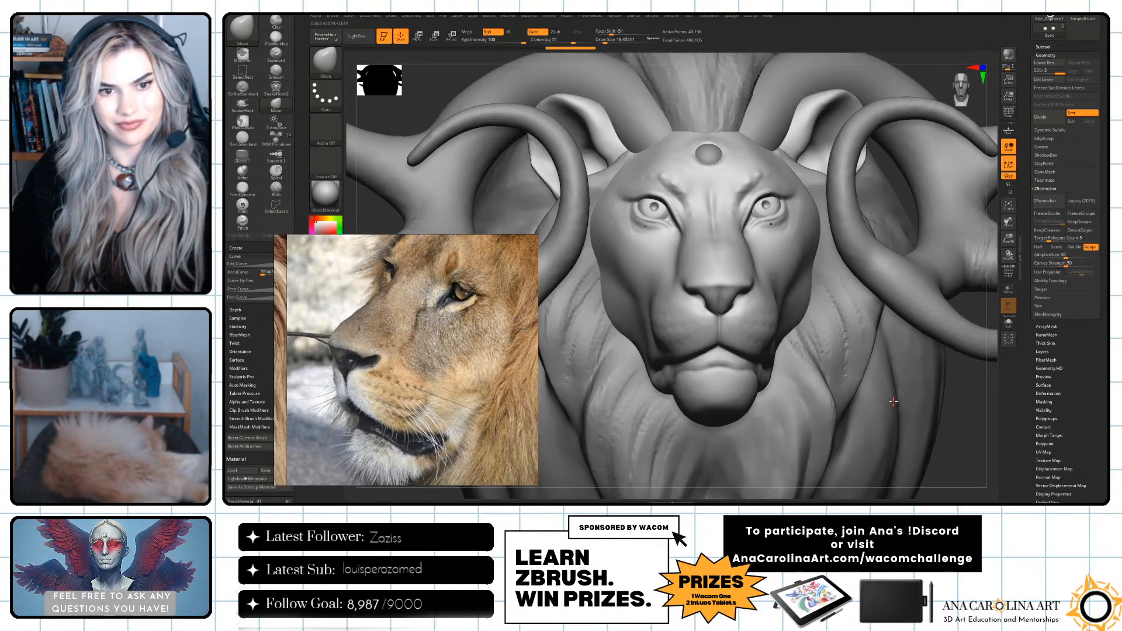
# Adjust the pupils with the Move brush from front and three-quarter views, raising the draw size to about 128.
pyautogui.press('space')
pyautogui.click(770, 209)
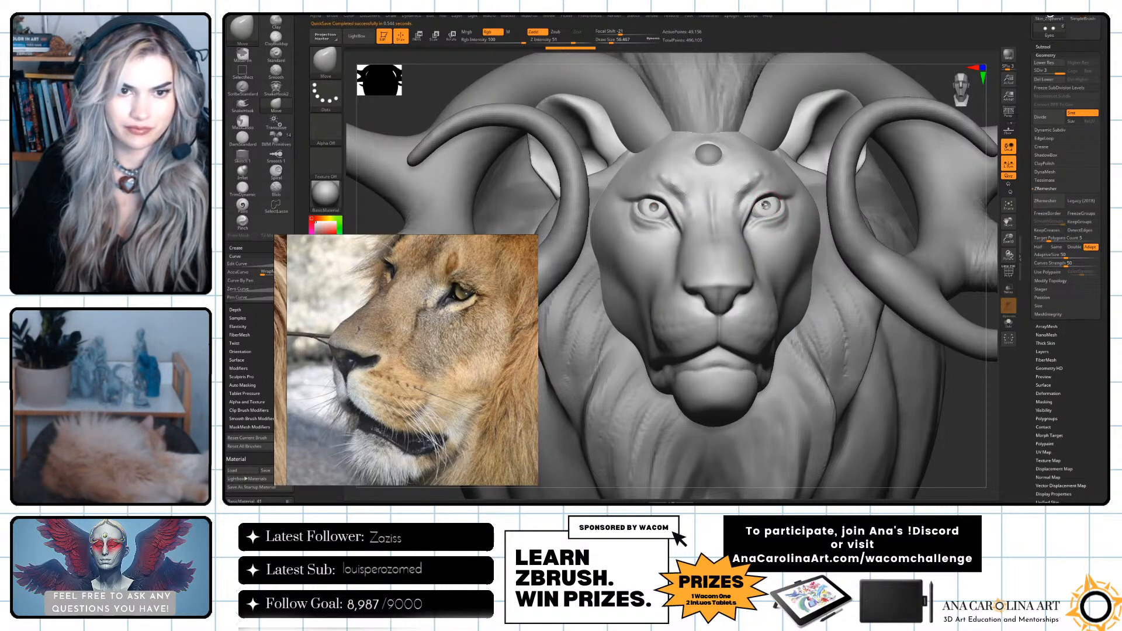
pyautogui.press('space')
pyautogui.click(769, 208)
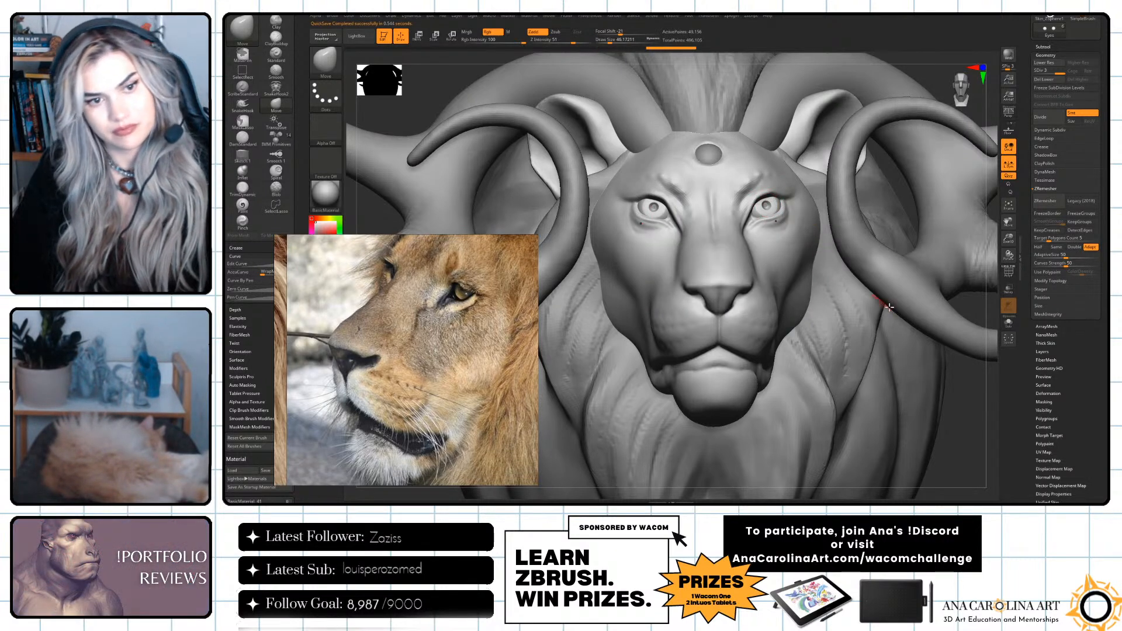
pyautogui.moveTo(972, 378)
pyautogui.keyDown('alt'); pyautogui.mouseDown()
pyautogui.moveTo(935, 343)
pyautogui.moveTo(878, 353)
pyautogui.mouseUp(); pyautogui.keyUp('alt')
pyautogui.press('space')
pyautogui.click(718, 211)
pyautogui.press('space')
pyautogui.click(695, 204)
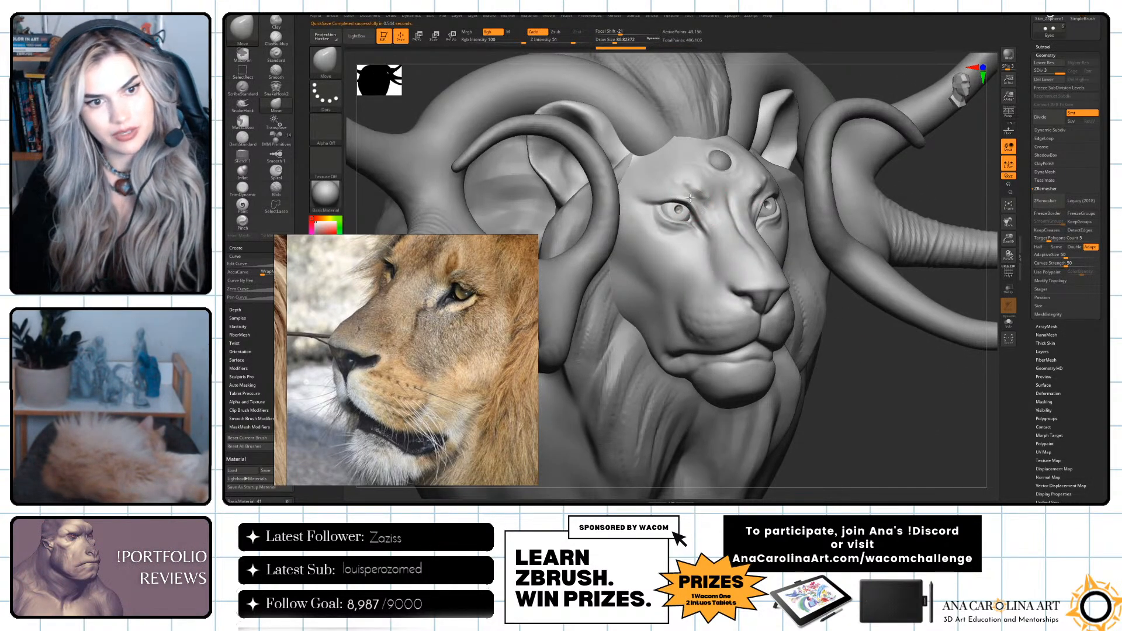
pyautogui.press('space')
pyautogui.click(681, 207)
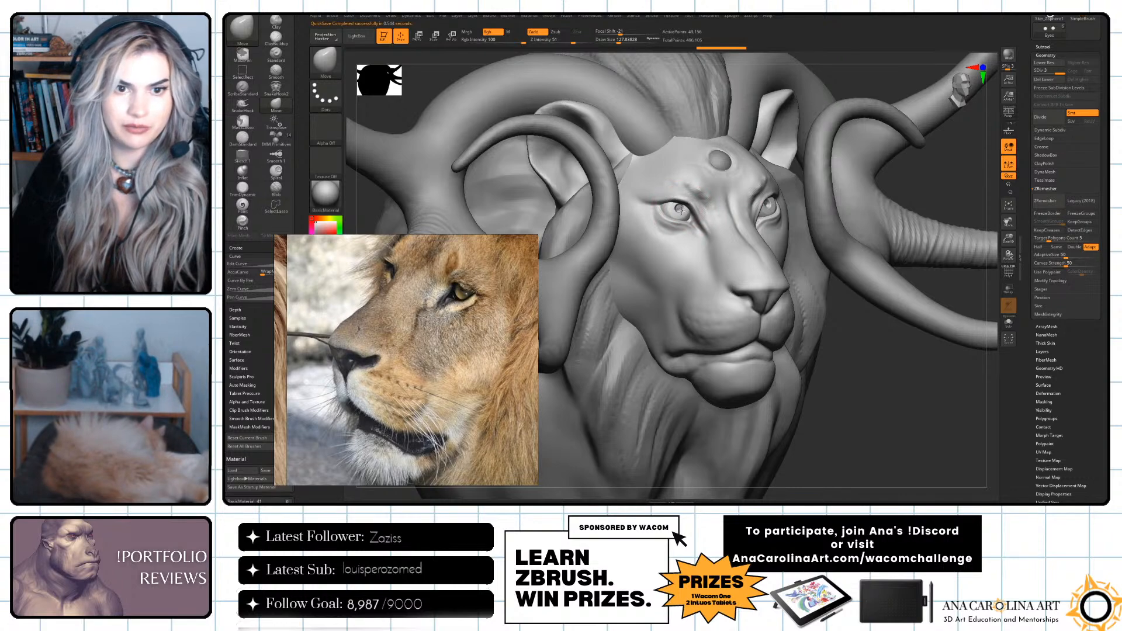
# Select the Lion_Zremeshed subtool and build up the lower eyelid near the inner corner with ClayBuildup at draw size about 44.
pyautogui.press('f')
pyautogui.moveTo(847, 331)
pyautogui.mouseDown()
pyautogui.moveTo(834, 329)
pyautogui.moveTo(855, 332)
pyautogui.mouseUp()
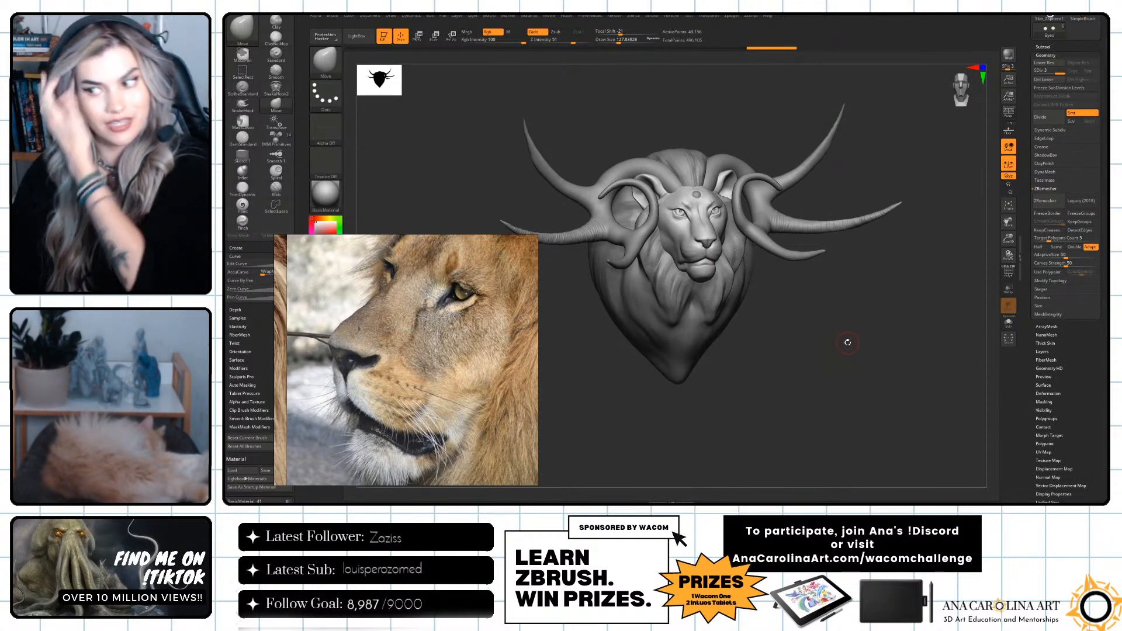
pyautogui.moveTo(847, 342); pyautogui.dragTo(964, 403)
pyautogui.keyDown('alt'); pyautogui.click(693, 234); pyautogui.keyUp('alt')
pyautogui.press('space')
pyautogui.press('b')
pyautogui.press('c')
pyautogui.press('b')
pyautogui.press('space')
pyautogui.click(677, 208)
pyautogui.keyDown('ctrl'); pyautogui.moveTo(685, 222); pyautogui.dragTo(751, 246, button='right'); pyautogui.keyUp('ctrl')
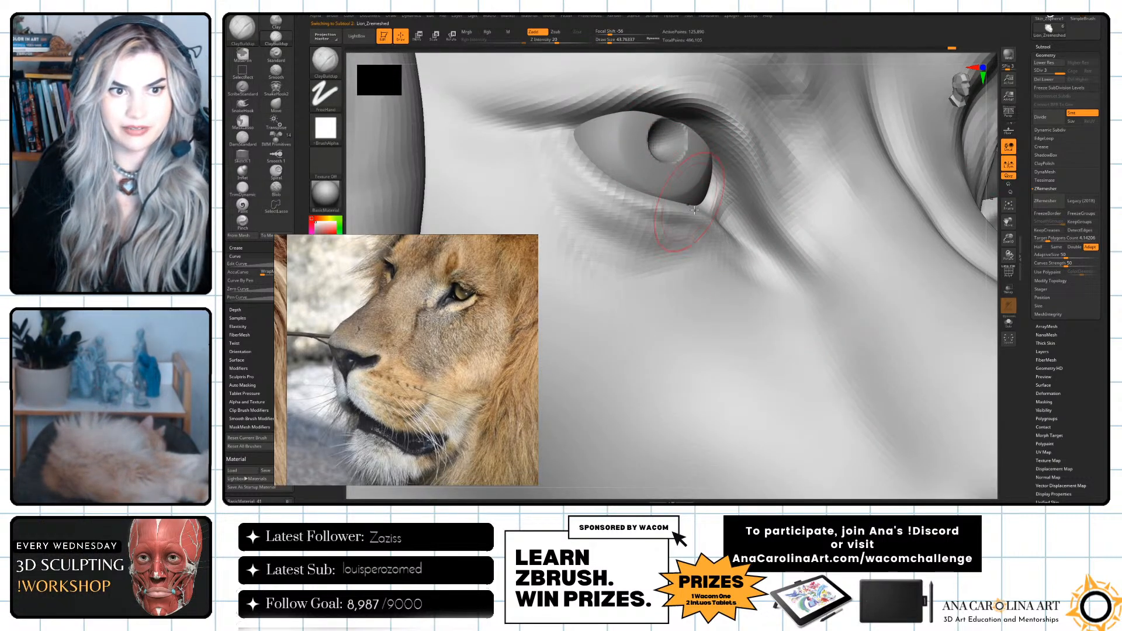
# Reselect the Eyes subtool and reshape the irises with the Move brush at draw size about 76.
pyautogui.press('f')
pyautogui.moveTo(920, 220); pyautogui.dragTo(895, 222)
pyautogui.keyDown('alt'); pyautogui.click(848, 244); pyautogui.keyUp('alt')
pyautogui.moveTo(989, 212); pyautogui.dragTo(966, 167)
pyautogui.press('f')
pyautogui.moveTo(942, 333)
pyautogui.mouseDown()
pyautogui.moveTo(956, 371)
pyautogui.moveTo(922, 350)
pyautogui.moveTo(919, 360)
pyautogui.mouseUp()
pyautogui.press('b')
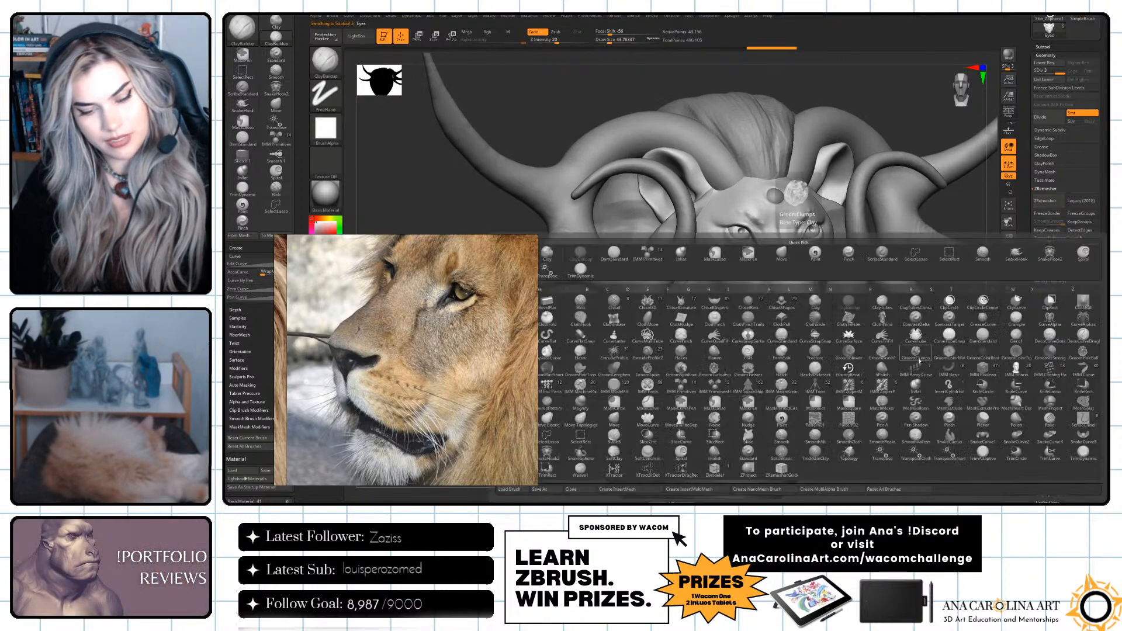
pyautogui.press('m')
pyautogui.press('v')
pyautogui.press('space')
pyautogui.moveTo(750, 224)
pyautogui.mouseDown()
pyautogui.moveTo(763, 224)
pyautogui.moveTo(744, 236)
pyautogui.mouseUp()
pyautogui.press('space')
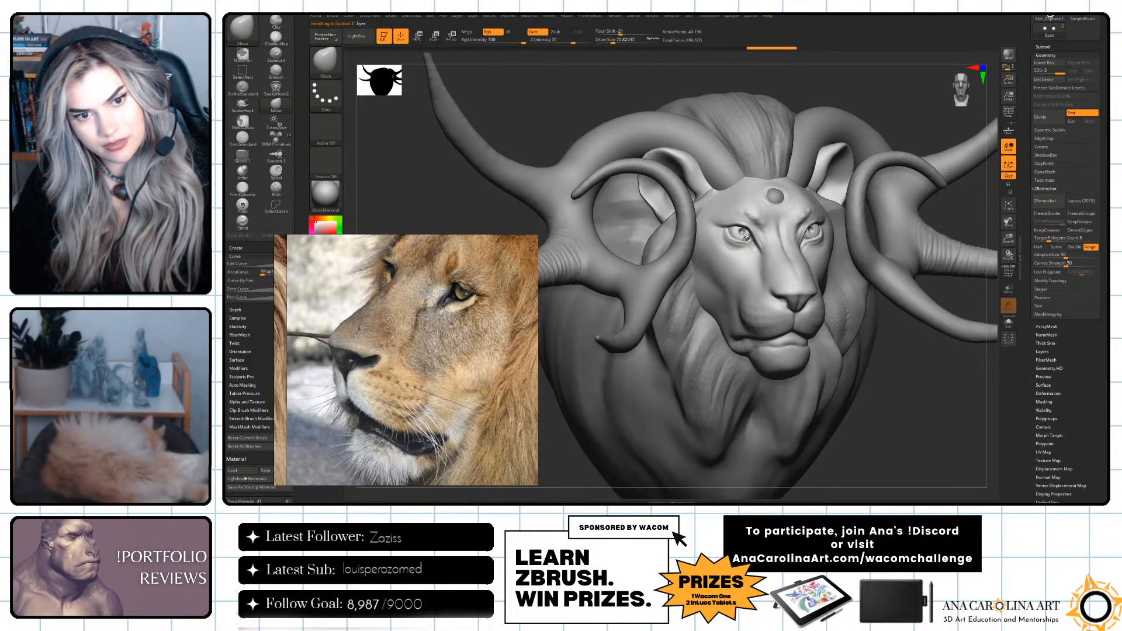
# Try stretching the pupils upward toward the upper eyelids with the Move brush, reducing the draw size to about 22.
pyautogui.press('f')
pyautogui.moveTo(893, 337)
pyautogui.keyDown('shift'); pyautogui.mouseDown()
pyautogui.moveTo(877, 336)
pyautogui.moveTo(893, 341)
pyautogui.moveTo(893, 374)
pyautogui.mouseUp(); pyautogui.keyUp('shift')
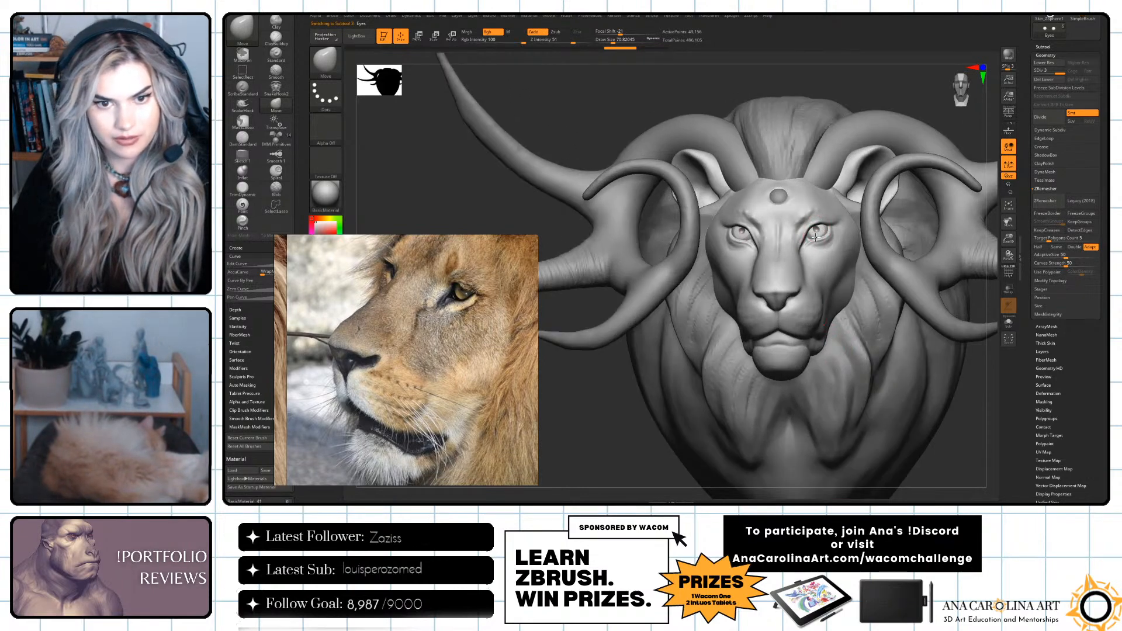
pyautogui.moveTo(983, 424)
pyautogui.keyDown('alt'); pyautogui.mouseDown()
pyautogui.moveTo(949, 371)
pyautogui.moveTo(872, 398)
pyautogui.moveTo(871, 435)
pyautogui.mouseUp(); pyautogui.keyUp('alt')
pyautogui.press('s')
pyautogui.moveTo(770, 235); pyautogui.dragTo(750, 242)
pyautogui.press('space')
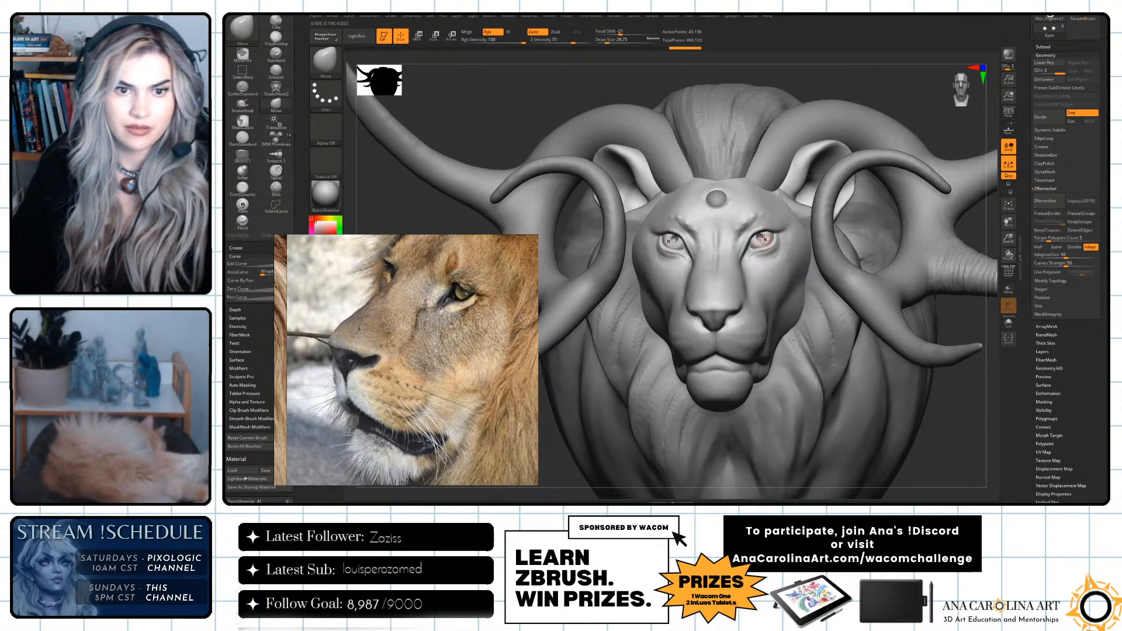
pyautogui.keyDown('alt'); pyautogui.moveTo(787, 76); pyautogui.dragTo(790, 187); pyautogui.keyUp('alt')
pyautogui.press('space')
pyautogui.moveTo(785, 252); pyautogui.dragTo(776, 200)
pyautogui.press('space')
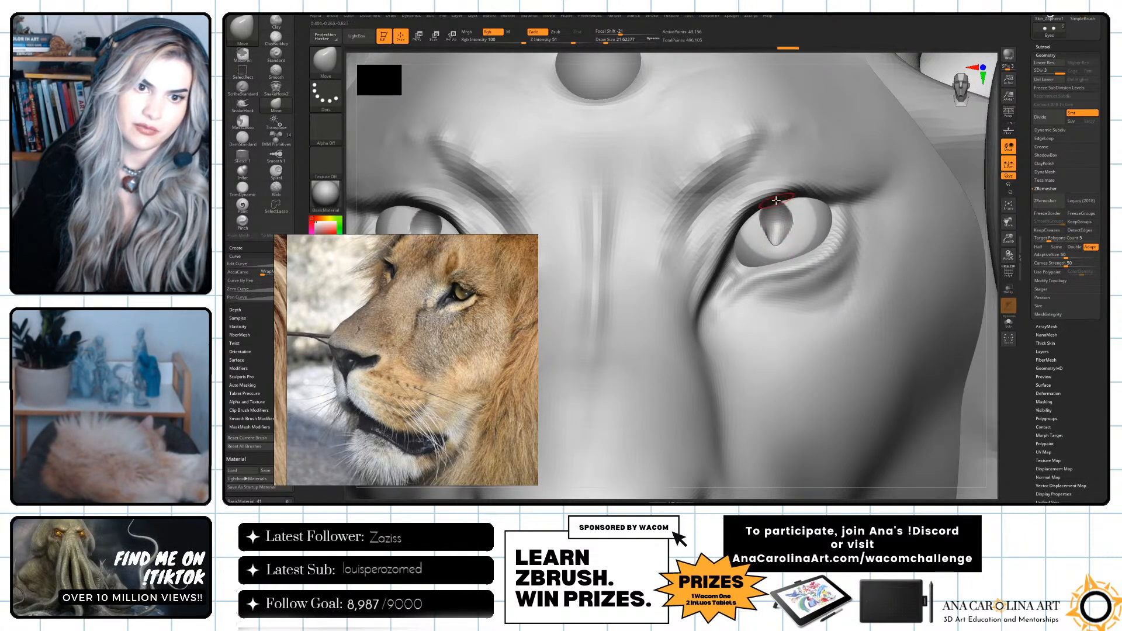
pyautogui.keyDown('alt'); pyautogui.moveTo(1004, 202); pyautogui.dragTo(894, 229); pyautogui.keyUp('alt')
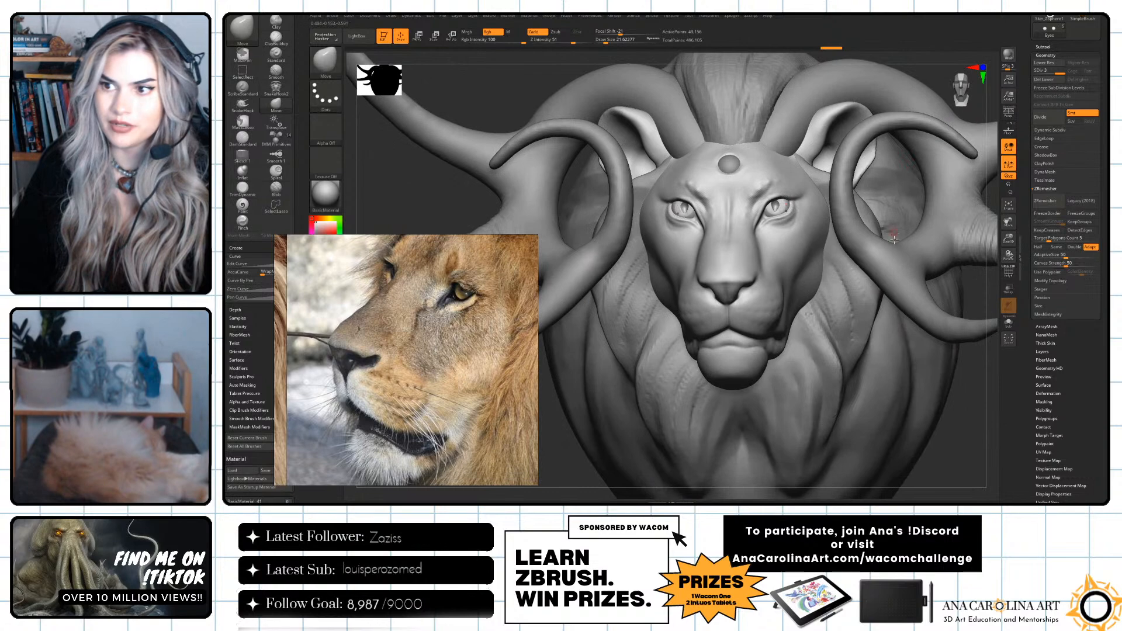
pyautogui.press('shift')
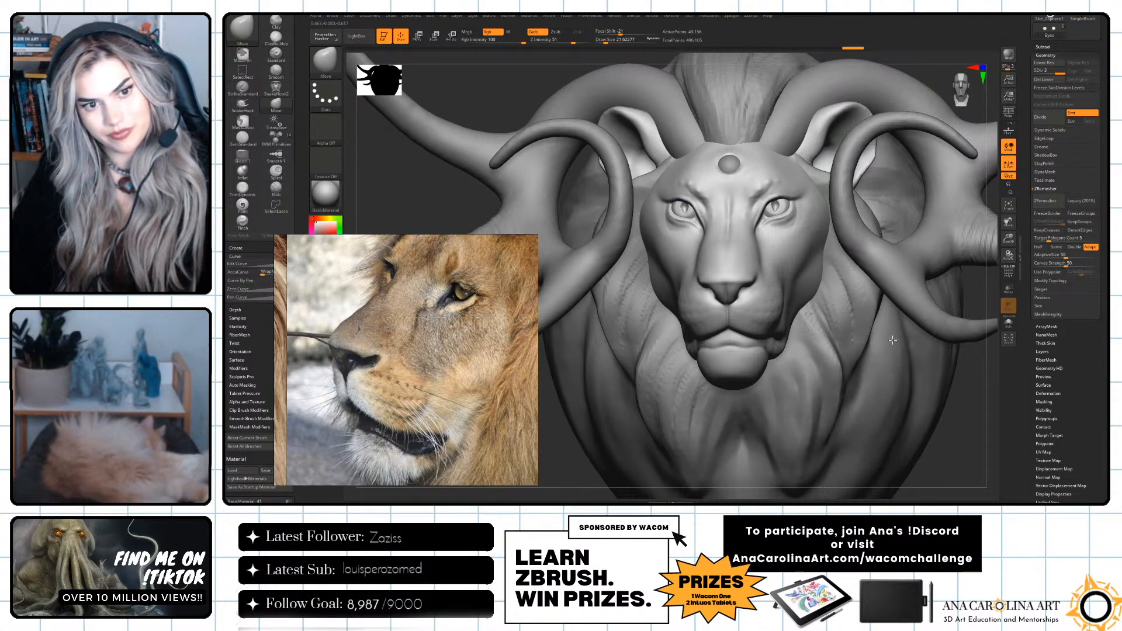
# Undo the last five changes to the pupils.
pyautogui.moveTo(950, 385); pyautogui.dragTo(959, 391)
pyautogui.press('ctrl')
pyautogui.hotkey('ctrl', 'z')
pyautogui.hotkey('ctrl', 'z')
pyautogui.hotkey('ctrl', 'z')
pyautogui.hotkey('ctrl', 'z')
pyautogui.hotkey('ctrl', 'z')
# Refine the irises with the Move brush at focal shift -60 and draw size about 41, undoing the last stroke.
pyautogui.press('space')
pyautogui.click(753, 214)
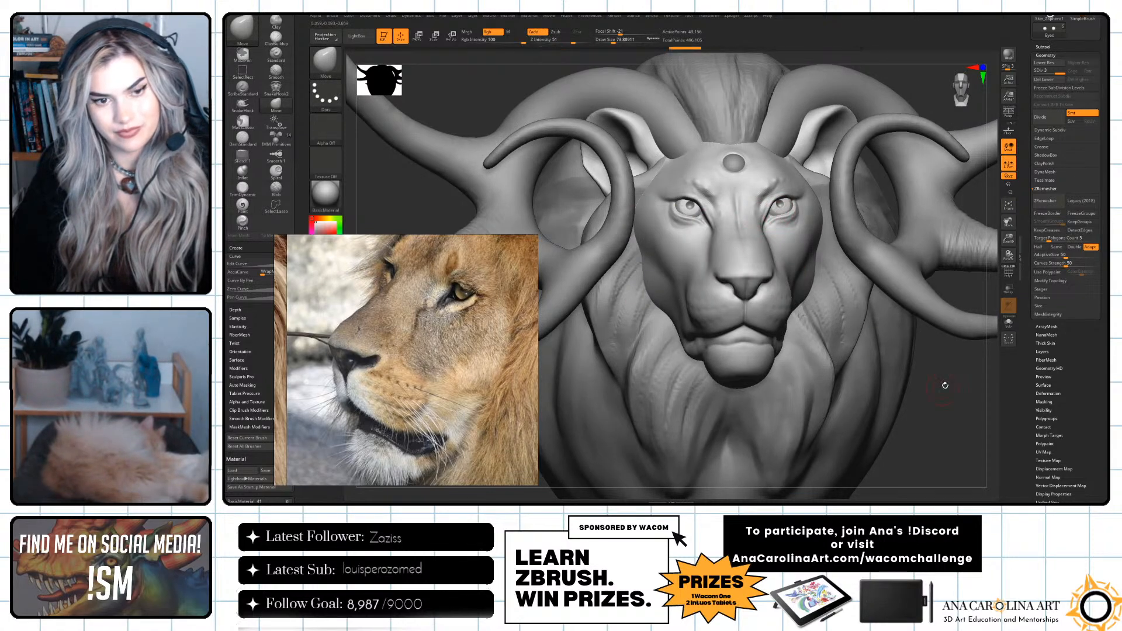
pyautogui.press('f')
pyautogui.moveTo(918, 324)
pyautogui.mouseDown()
pyautogui.moveTo(925, 330)
pyautogui.moveTo(915, 311)
pyautogui.moveTo(935, 351)
pyautogui.moveTo(909, 358)
pyautogui.mouseUp()
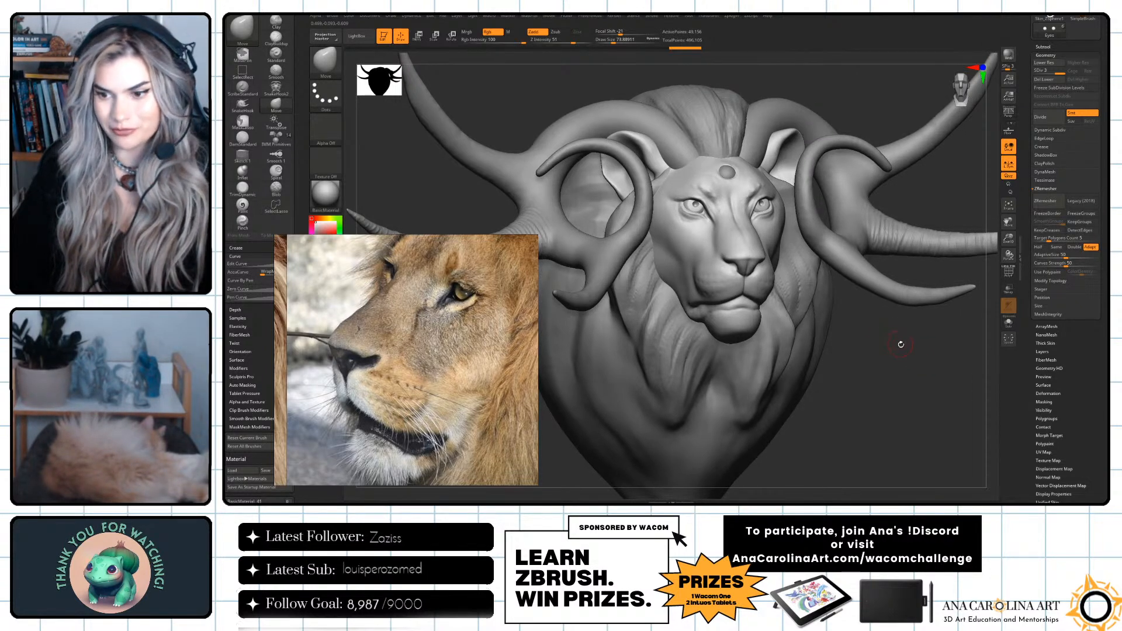
pyautogui.press('space')
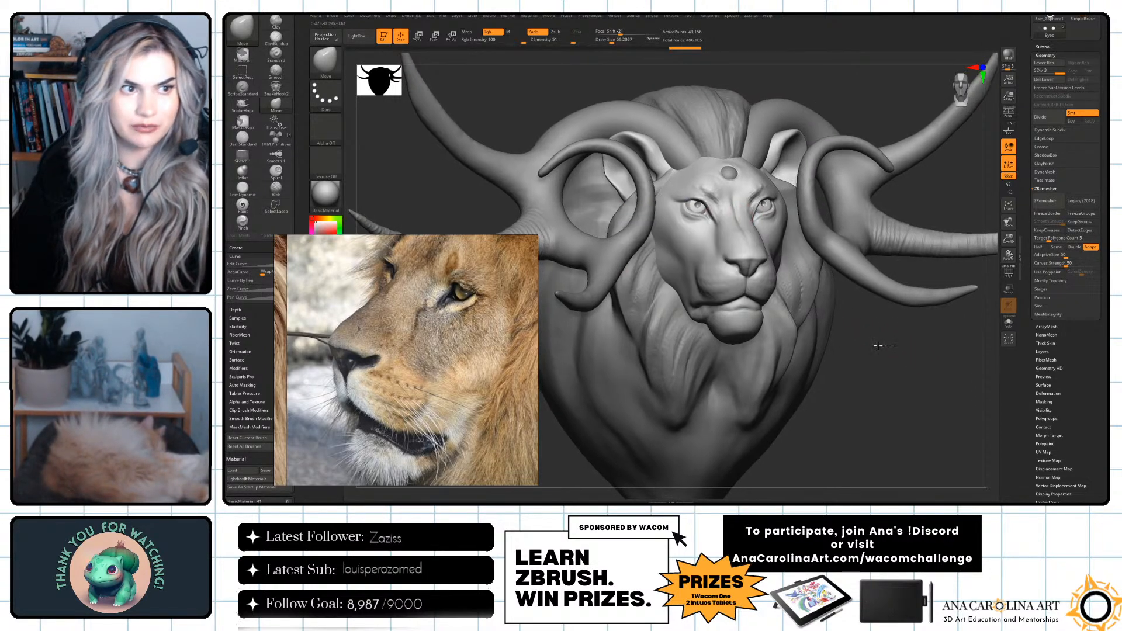
pyautogui.keyDown('alt'); pyautogui.moveTo(878, 343); pyautogui.dragTo(871, 363); pyautogui.keyUp('alt')
pyautogui.press('space')
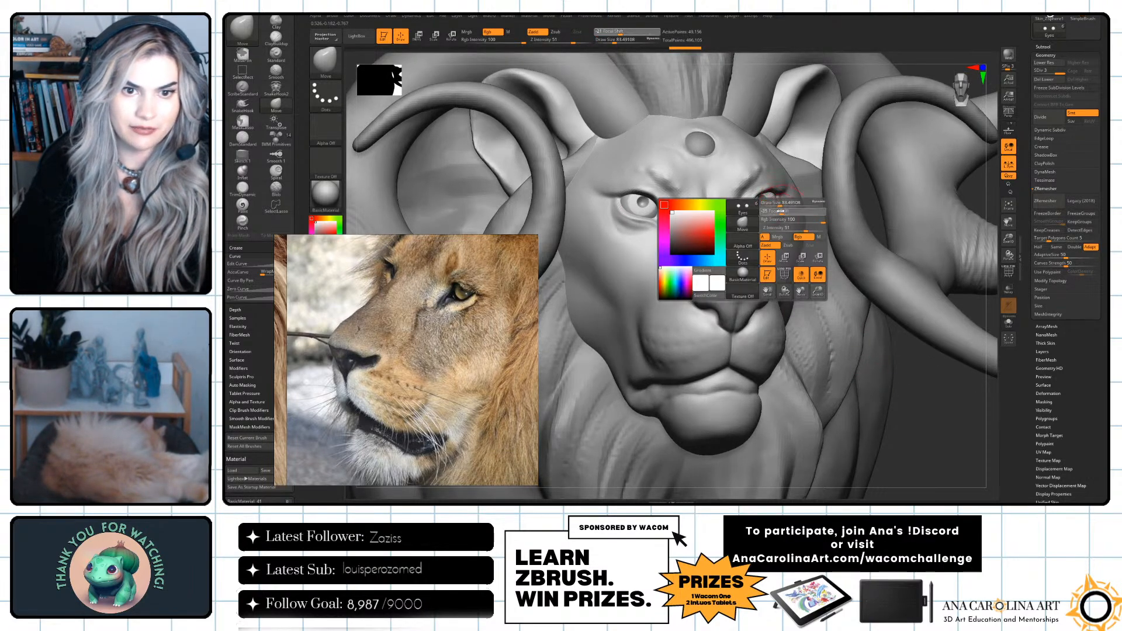
pyautogui.moveTo(777, 211); pyautogui.dragTo(775, 211)
pyautogui.press('space')
pyautogui.moveTo(650, 203); pyautogui.dragTo(625, 206)
pyautogui.press('space')
pyautogui.hotkey('ctrl', 'z')
pyautogui.press('space')
pyautogui.moveTo(937, 414)
pyautogui.keyDown('alt'); pyautogui.mouseDown()
pyautogui.moveTo(909, 348)
pyautogui.moveTo(948, 388)
pyautogui.moveTo(952, 425)
pyautogui.mouseUp(); pyautogui.keyUp('alt')
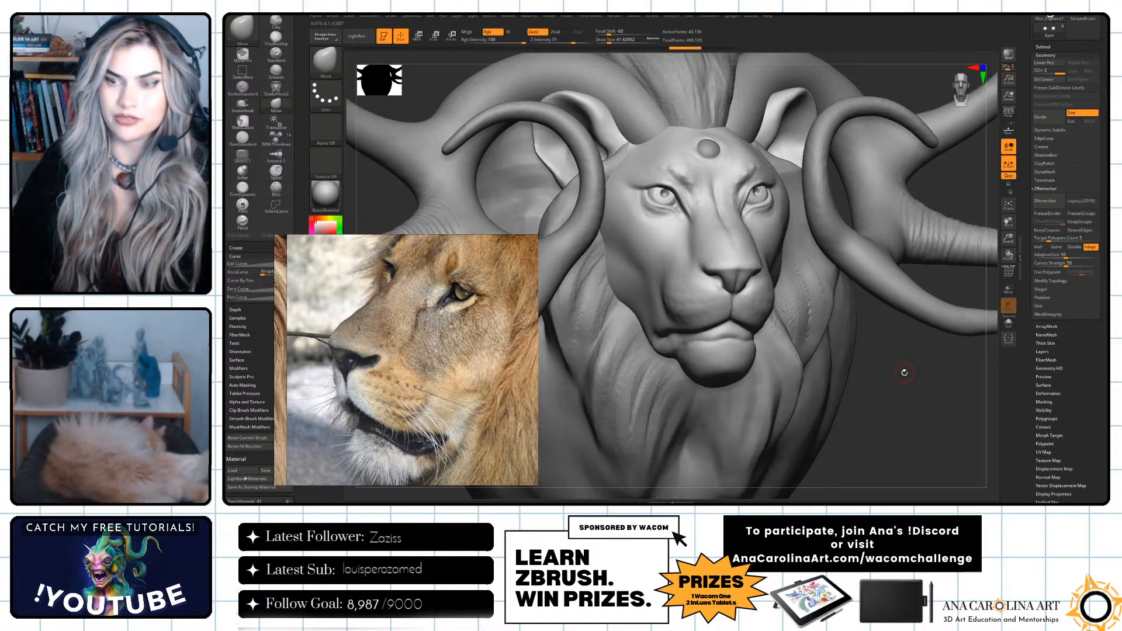
# Carve fine streaks into the irises using the DamStandard brush with a vertically streaked alpha and draw size about 17.
pyautogui.moveTo(907, 400); pyautogui.dragTo(965, 441)
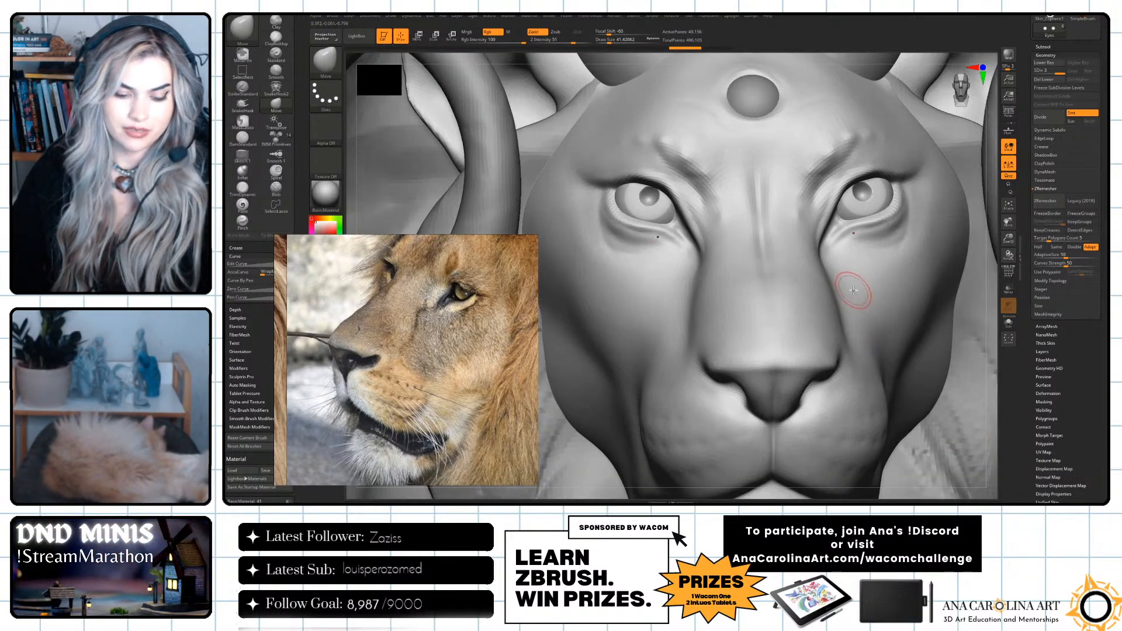
pyautogui.press('b')
pyautogui.press('d')
pyautogui.press('s')
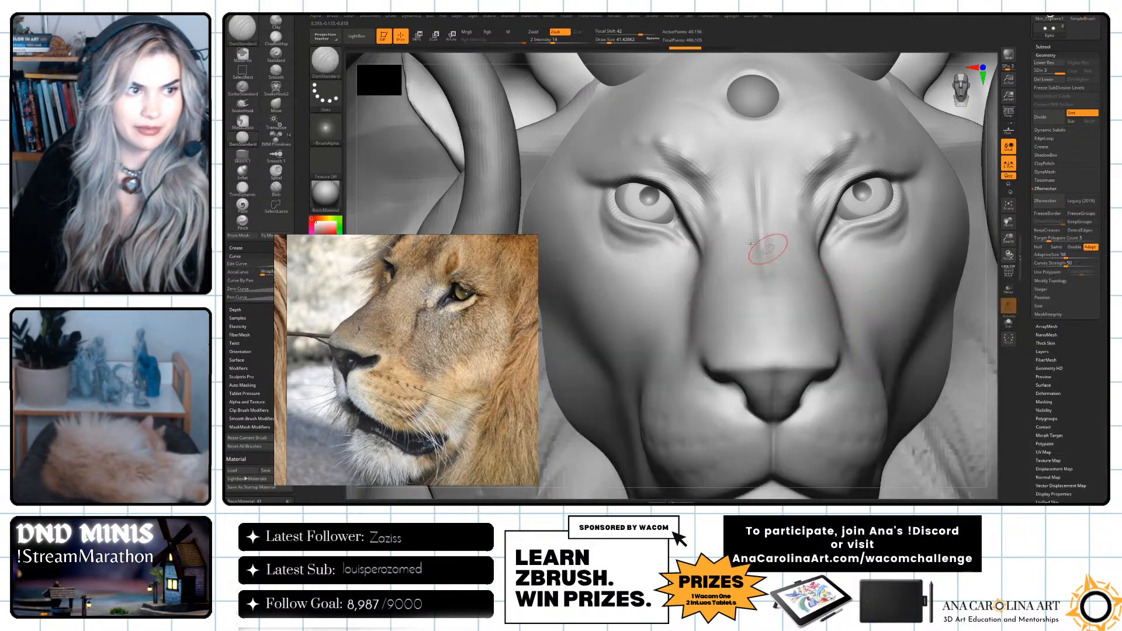
pyautogui.click(326, 127)
pyautogui.click(504, 133)
pyautogui.press('space')
pyautogui.click(870, 202)
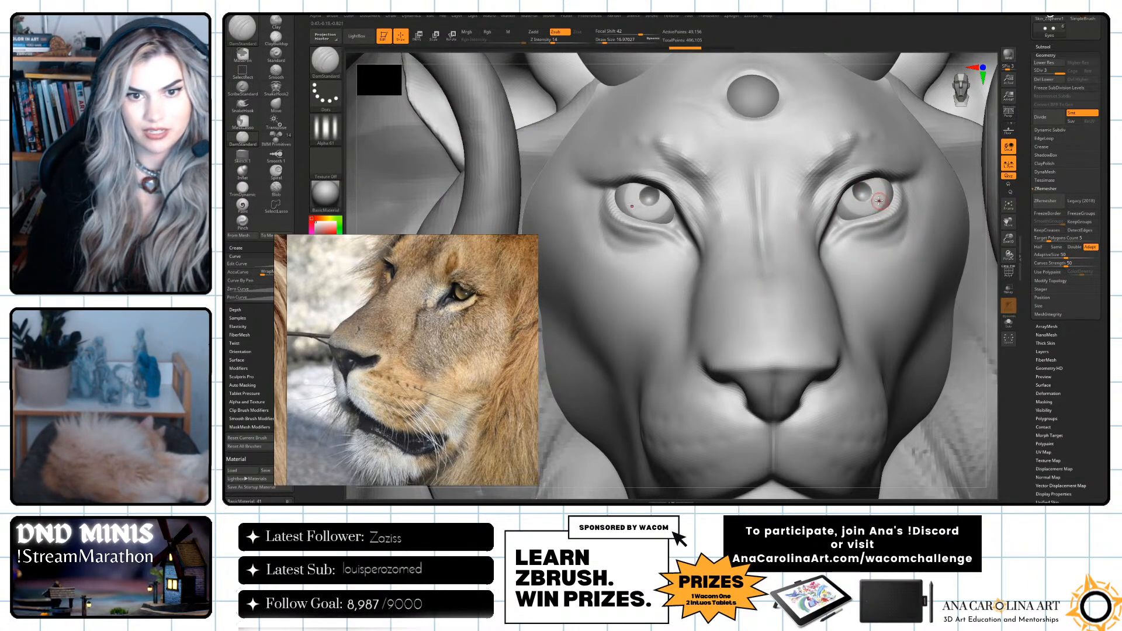
# Set the DamStandard focal shift to -11, subdivide the Eyes subtool once and raise the draw size to about 25 for iris detail.
pyautogui.press('space')
pyautogui.click(895, 209)
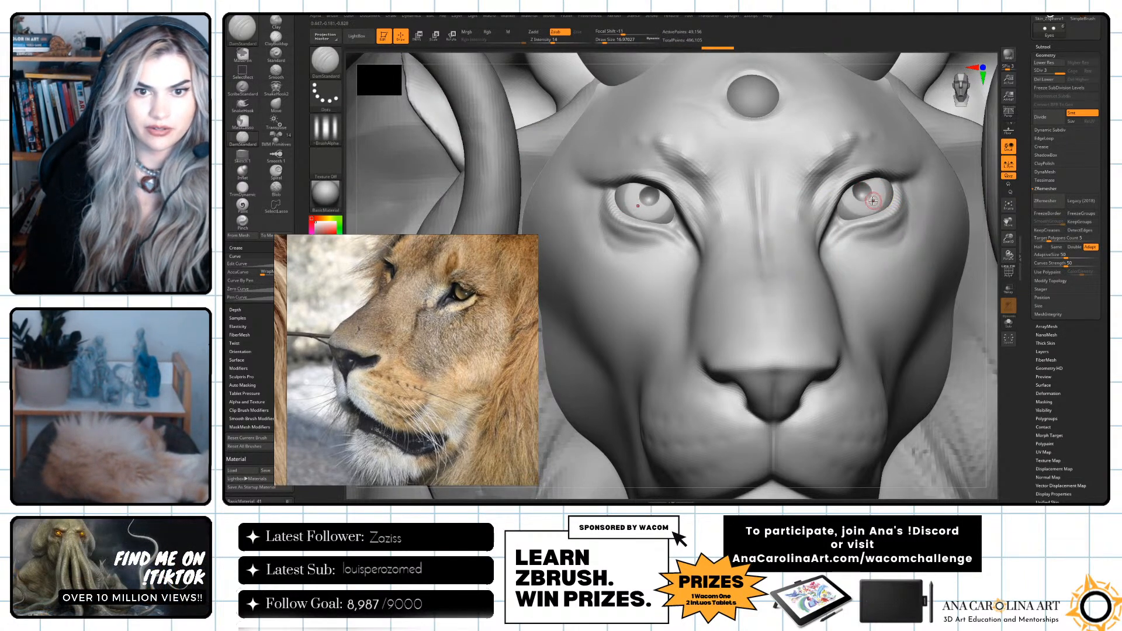
pyautogui.click(1041, 117)
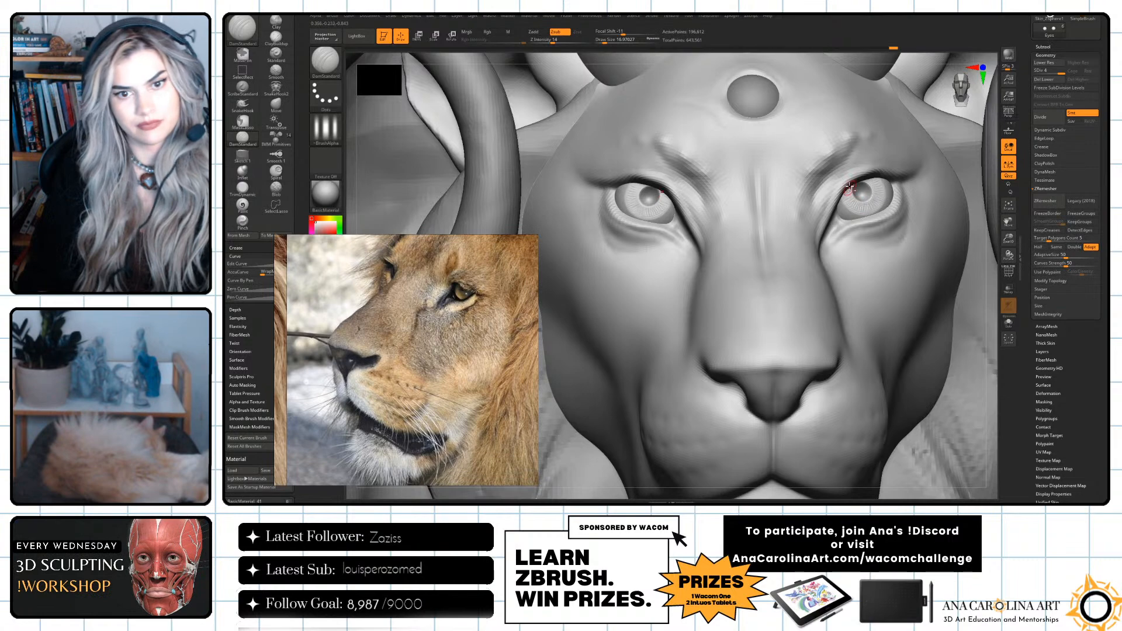
pyautogui.press(']')
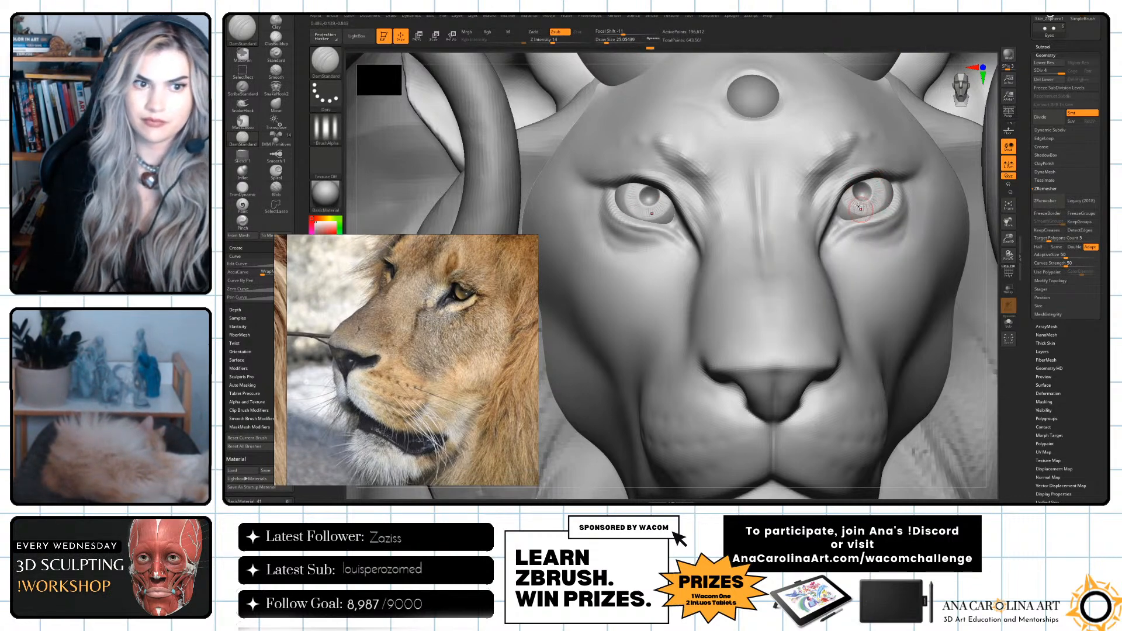
# Select the lion head subtool and set the DamStandard brush to a draw size of about 68.
pyautogui.moveTo(995, 237); pyautogui.dragTo(983, 303)
pyautogui.moveTo(989, 391)
pyautogui.keyDown('alt'); pyautogui.mouseDown()
pyautogui.moveTo(956, 366)
pyautogui.moveTo(978, 394)
pyautogui.mouseUp(); pyautogui.keyUp('alt')
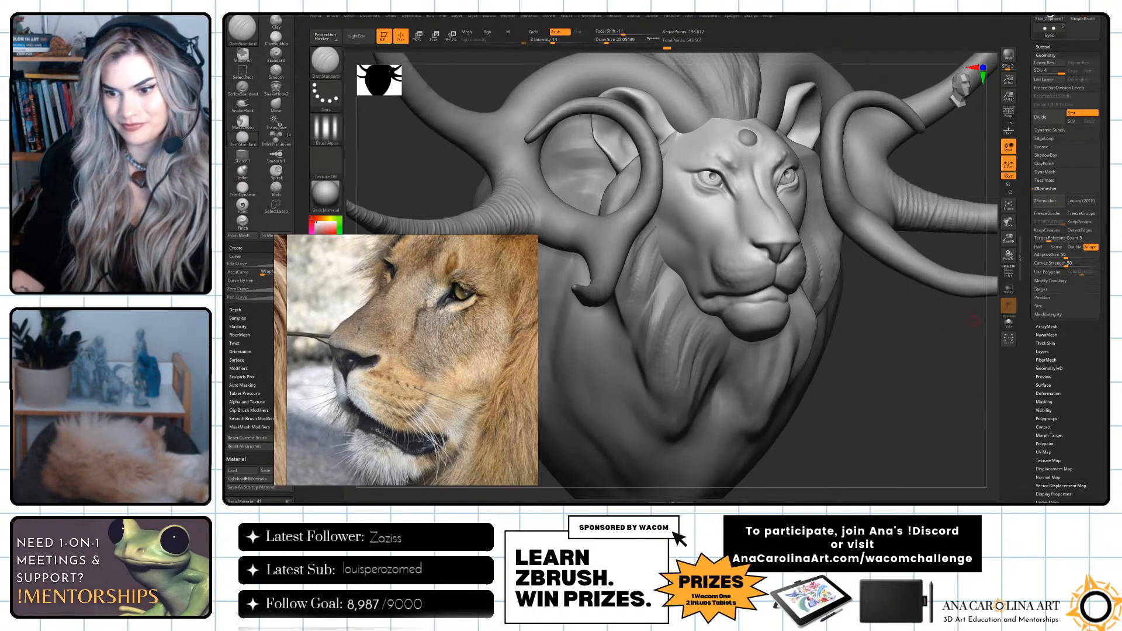
pyautogui.moveTo(865, 338); pyautogui.dragTo(852, 343)
pyautogui.moveTo(570, 384); pyautogui.dragTo(631, 456)
pyautogui.keyDown('alt'); pyautogui.click(811, 240); pyautogui.keyUp('alt')
pyautogui.press('b')
pyautogui.press('d')
pyautogui.press('s')
pyautogui.press('s')
pyautogui.moveTo(788, 187); pyautogui.dragTo(805, 185)
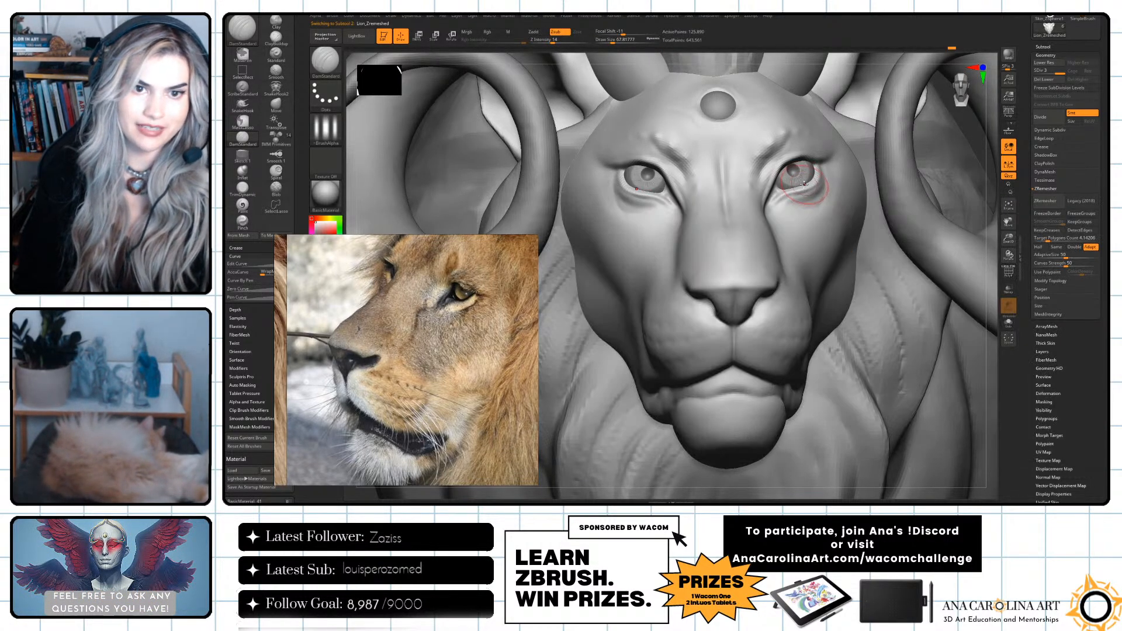
# Reshape the lower eyelids with the Move brush, raising the draw size to about 93, and undo the last stroke.
pyautogui.press('b')
pyautogui.press('m')
pyautogui.press('v')
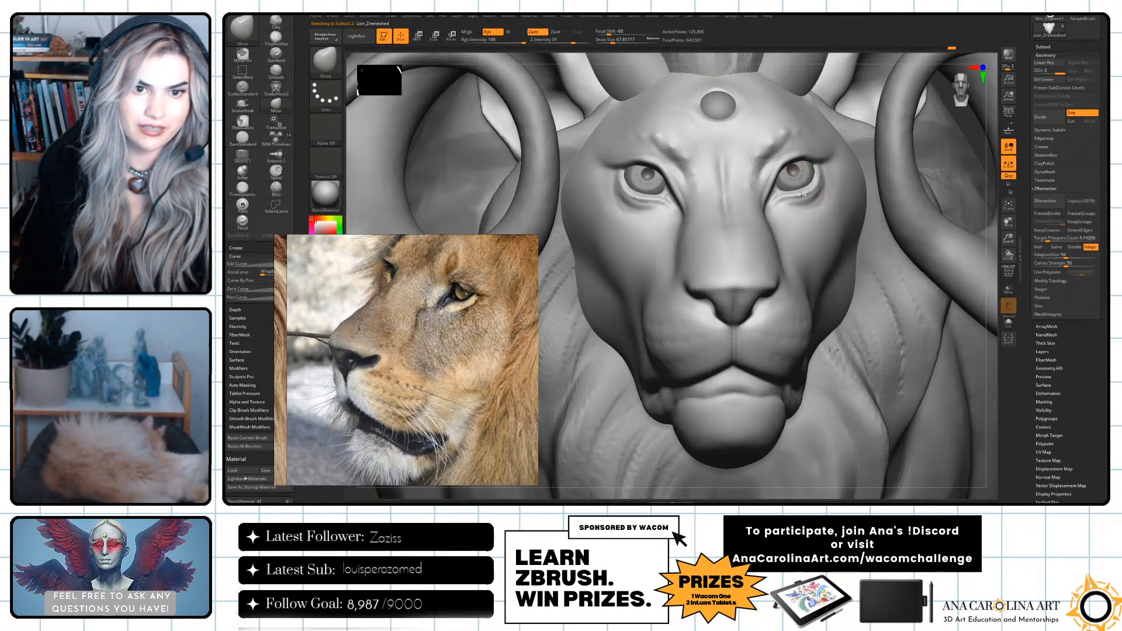
pyautogui.press('space')
pyautogui.moveTo(802, 185); pyautogui.dragTo(814, 183)
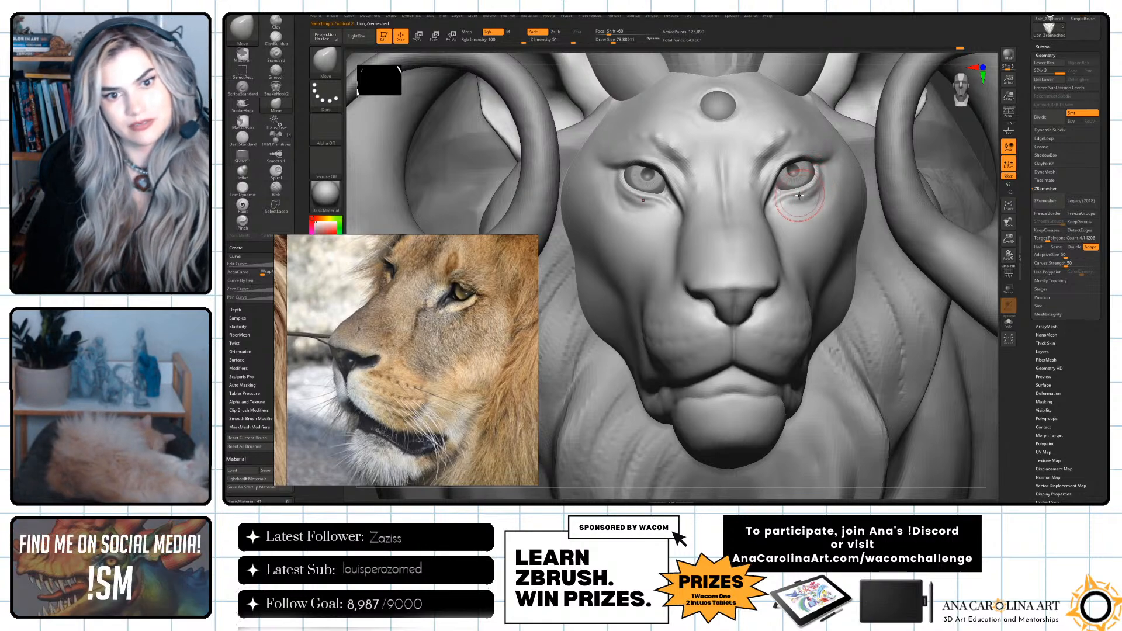
pyautogui.moveTo(959, 346); pyautogui.dragTo(1028, 362)
pyautogui.press('space')
pyautogui.moveTo(836, 250); pyautogui.dragTo(842, 250)
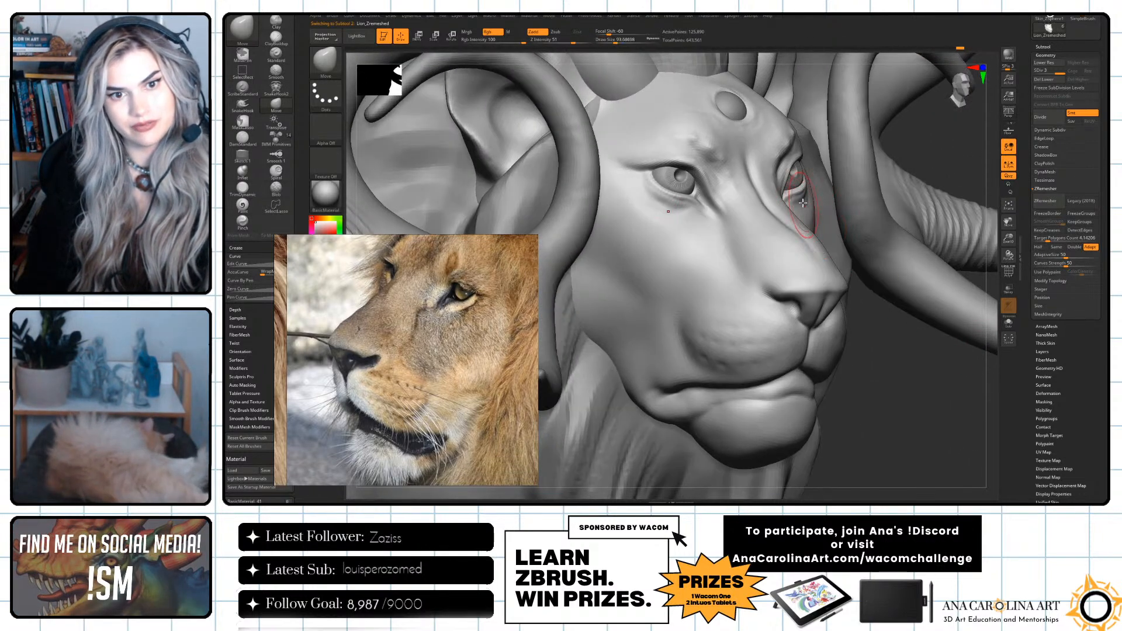
pyautogui.moveTo(797, 189); pyautogui.dragTo(799, 188)
pyautogui.hotkey('ctrl', 'z')
# Set the Move brush's focal shift to 0 and adjust the eyelids and outer eye area from several angles.
pyautogui.press('space')
pyautogui.moveTo(877, 193); pyautogui.dragTo(893, 193)
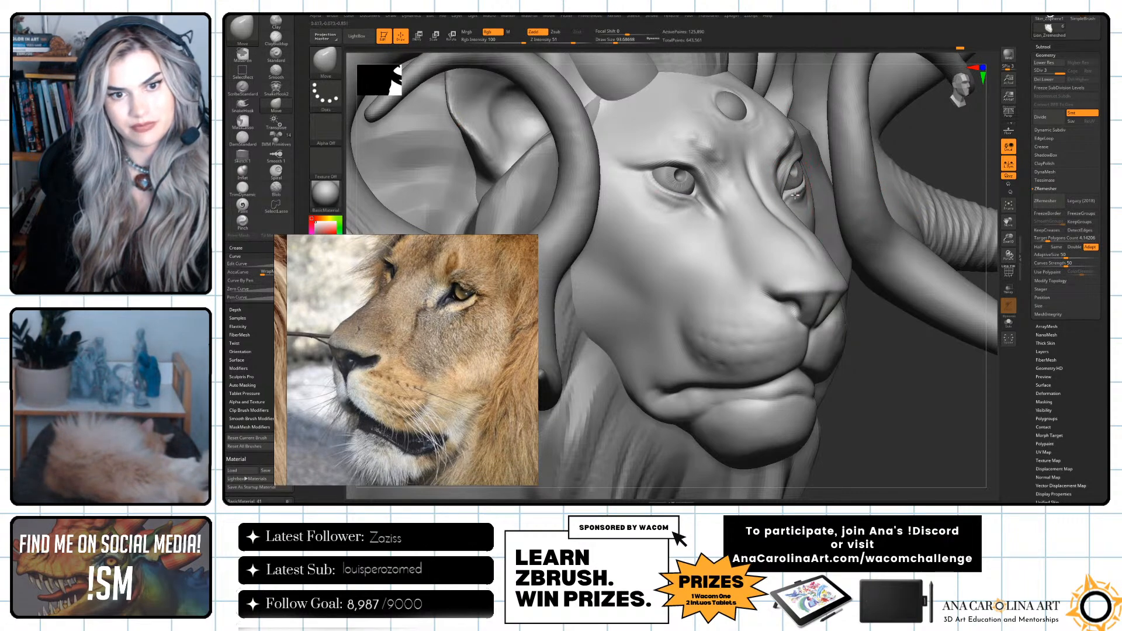
pyautogui.moveTo(919, 152); pyautogui.dragTo(929, 214)
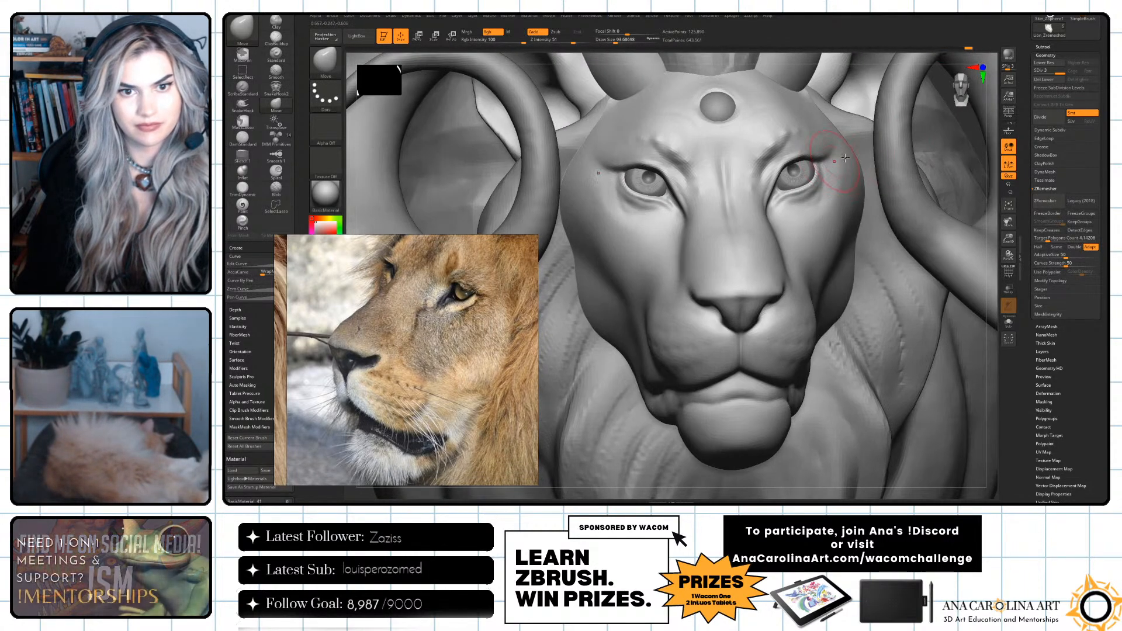
pyautogui.moveTo(993, 165); pyautogui.dragTo(826, 112)
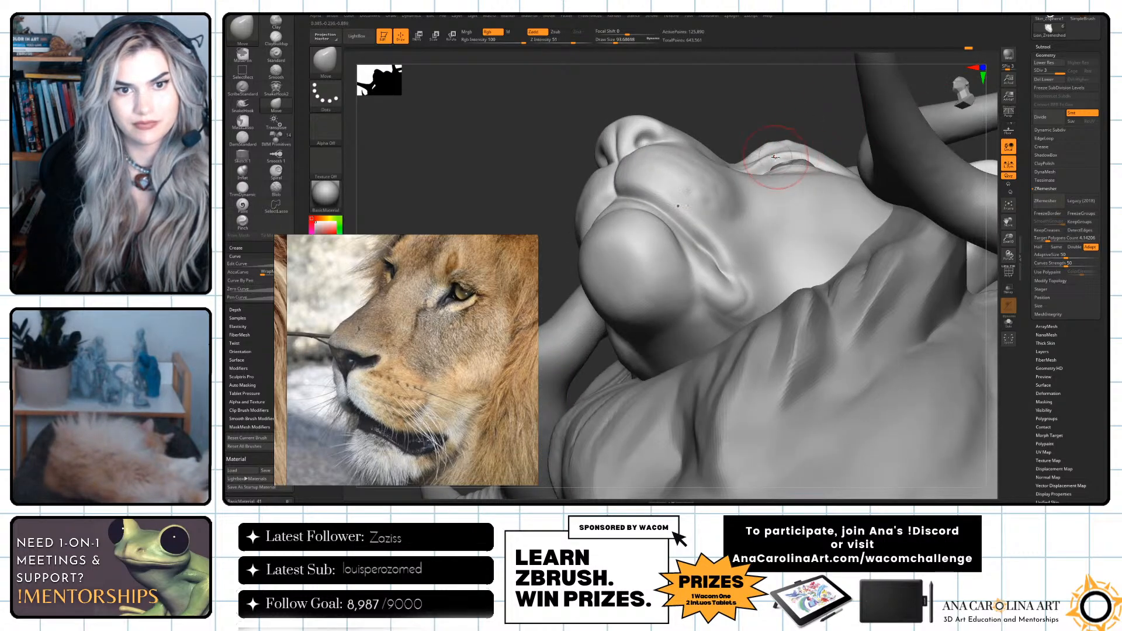
pyautogui.moveTo(758, 168); pyautogui.dragTo(885, 158)
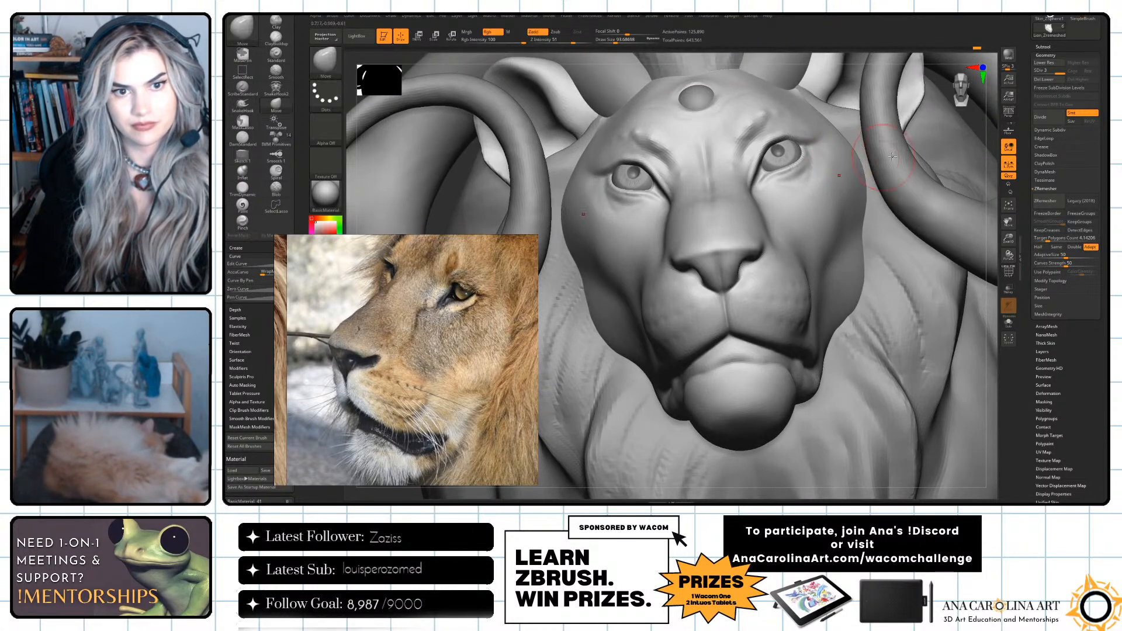
# Refine the eyelids and brow with the Move brush at draw sizes of about 46 and 77, and smooth the area.
pyautogui.press('space')
pyautogui.moveTo(755, 193); pyautogui.dragTo(749, 193)
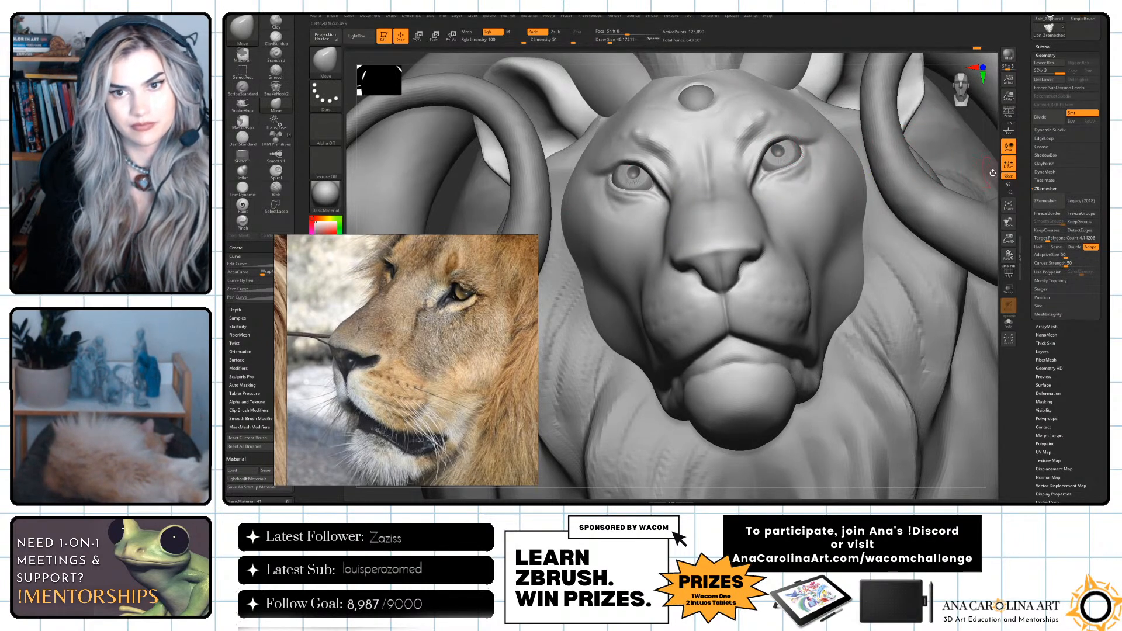
pyautogui.moveTo(989, 172); pyautogui.dragTo(993, 201)
pyautogui.press('space')
pyautogui.moveTo(750, 193); pyautogui.dragTo(755, 193)
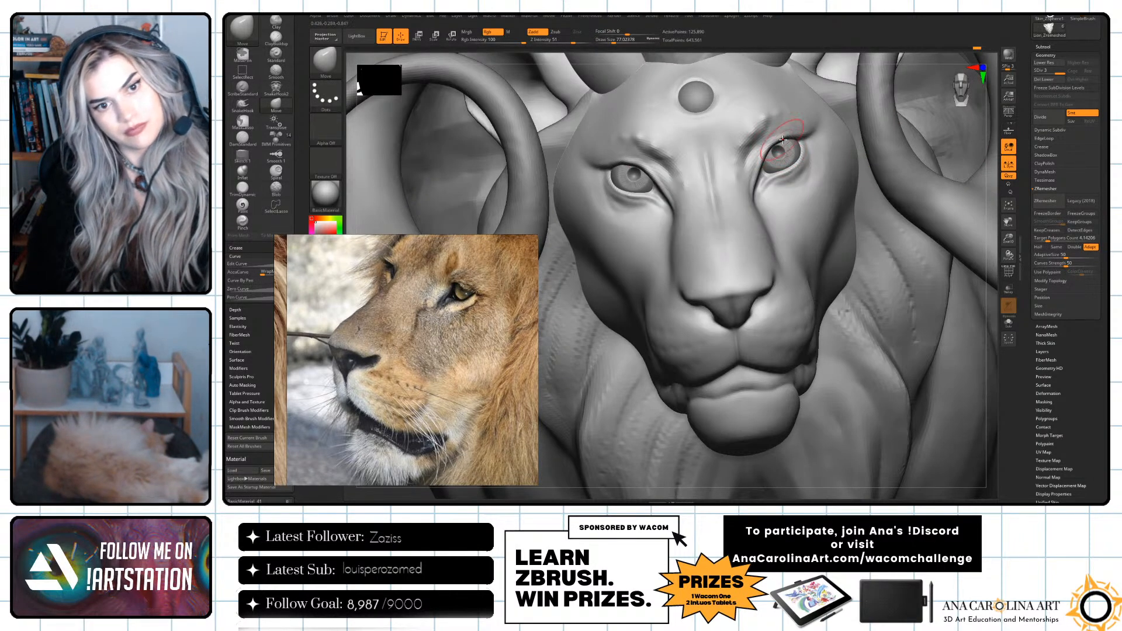
pyautogui.keyDown('alt'); pyautogui.moveTo(988, 196); pyautogui.dragTo(880, 264); pyautogui.keyUp('alt')
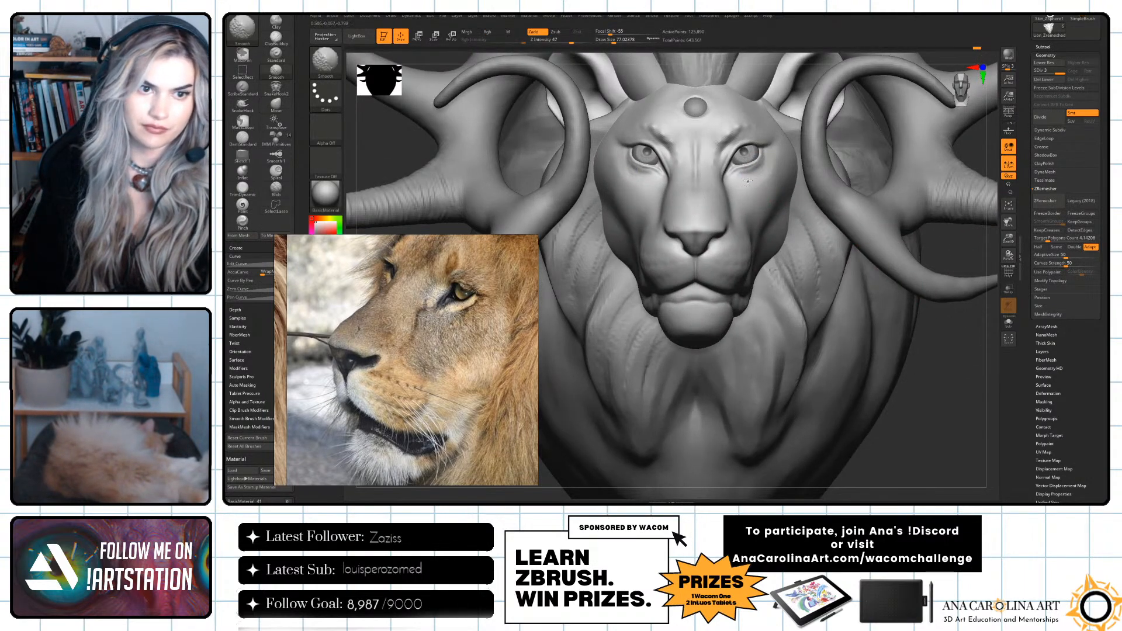
pyautogui.moveTo(932, 355); pyautogui.dragTo(956, 373)
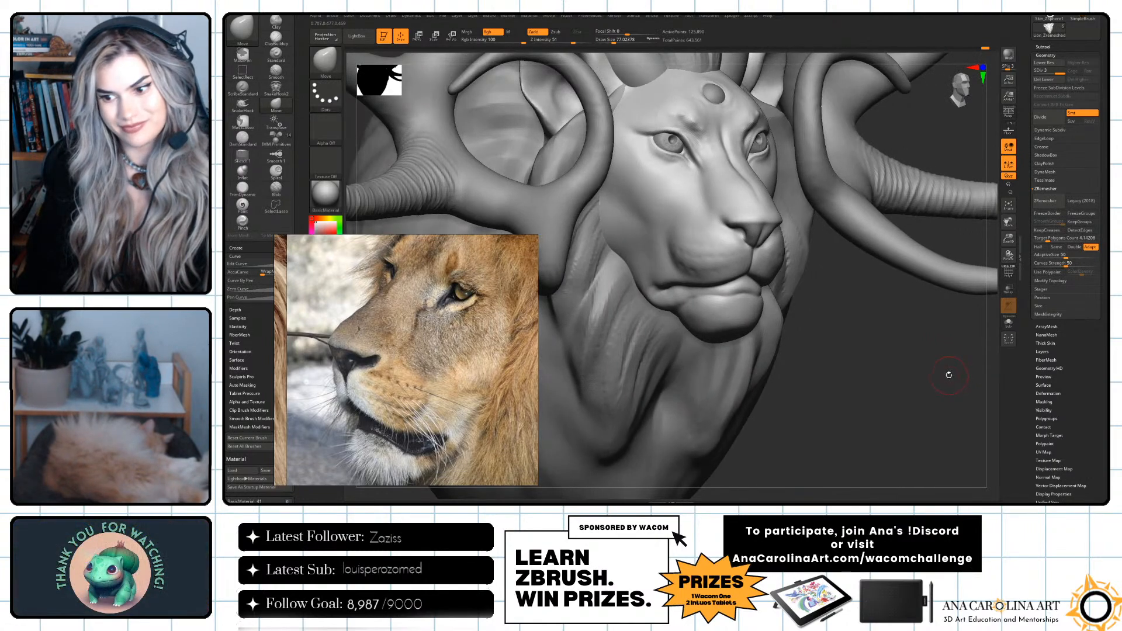
# Work on the face with the DamStandard brush, setting the draw size to about 97.
pyautogui.moveTo(946, 375); pyautogui.dragTo(824, 236)
pyautogui.press('b')
pyautogui.press('d')
pyautogui.press('s')
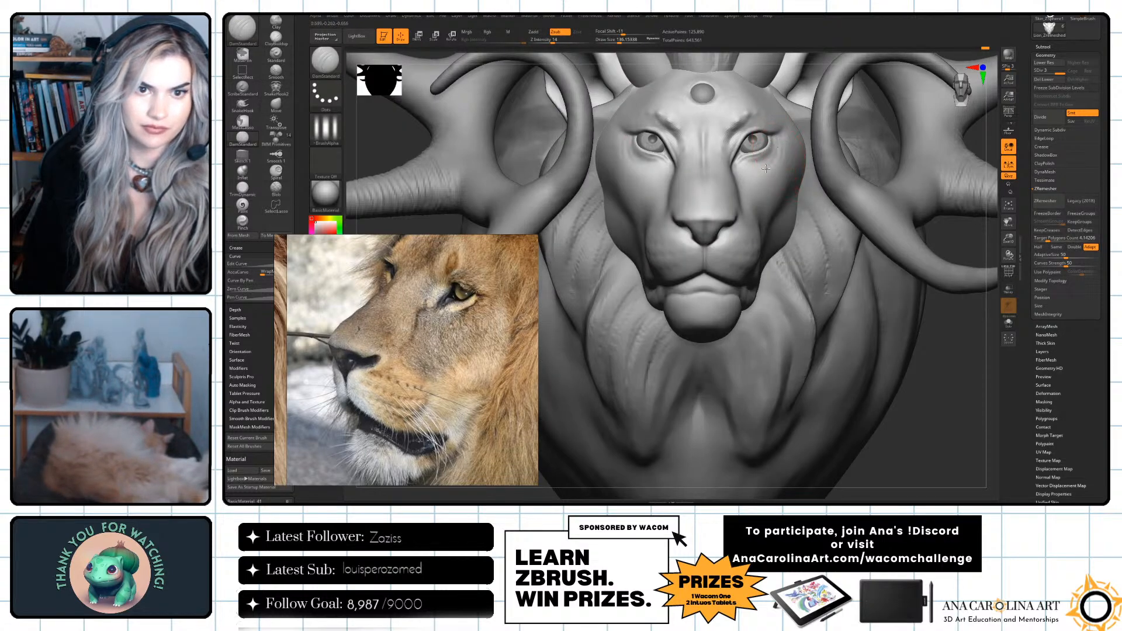
pyautogui.moveTo(947, 366)
pyautogui.keyDown('alt'); pyautogui.mouseDown()
pyautogui.moveTo(932, 346)
pyautogui.moveTo(920, 354)
pyautogui.moveTo(927, 323)
pyautogui.moveTo(928, 374)
pyautogui.mouseUp(); pyautogui.keyUp('alt')
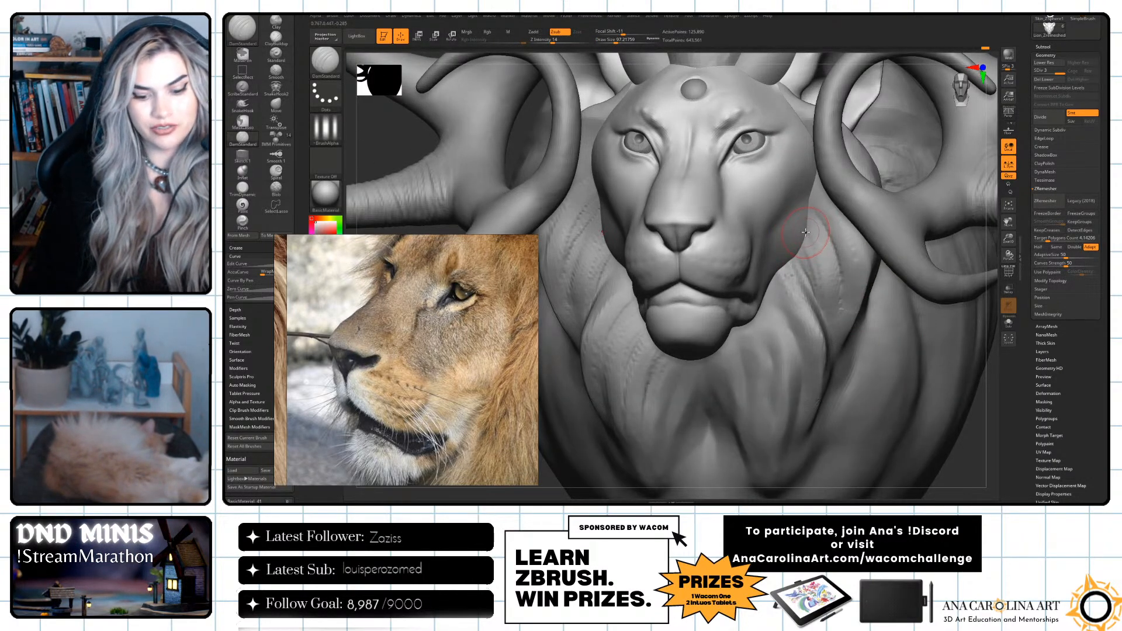
# Switch to the Paint brush and move the lion reference photo away from the sculpt.
pyautogui.press('b')
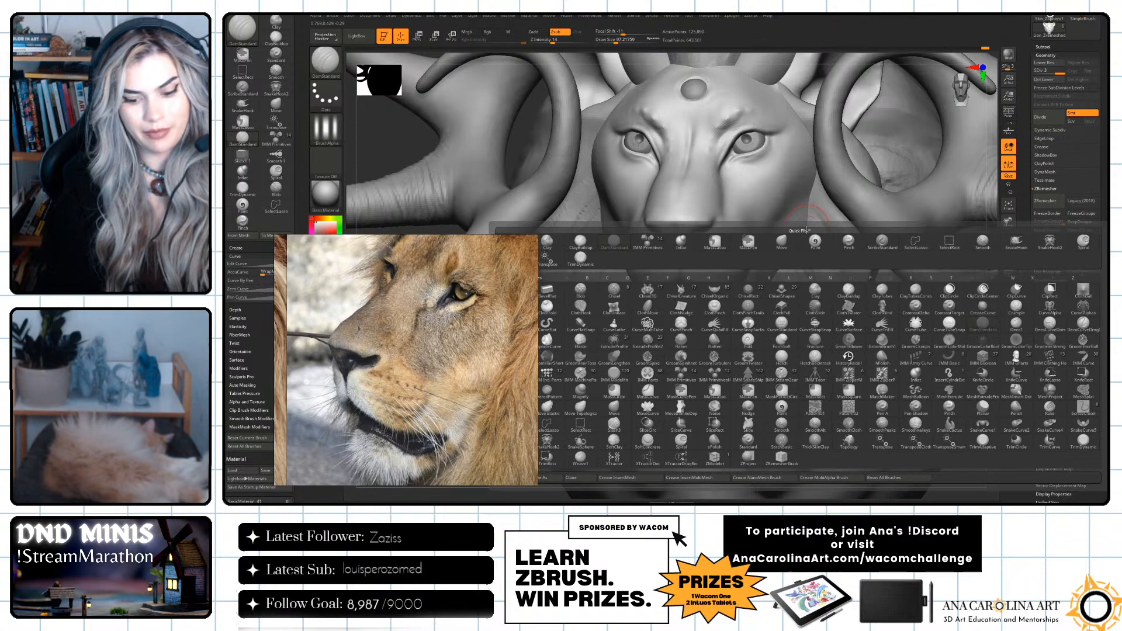
pyautogui.press('p')
pyautogui.press('a')
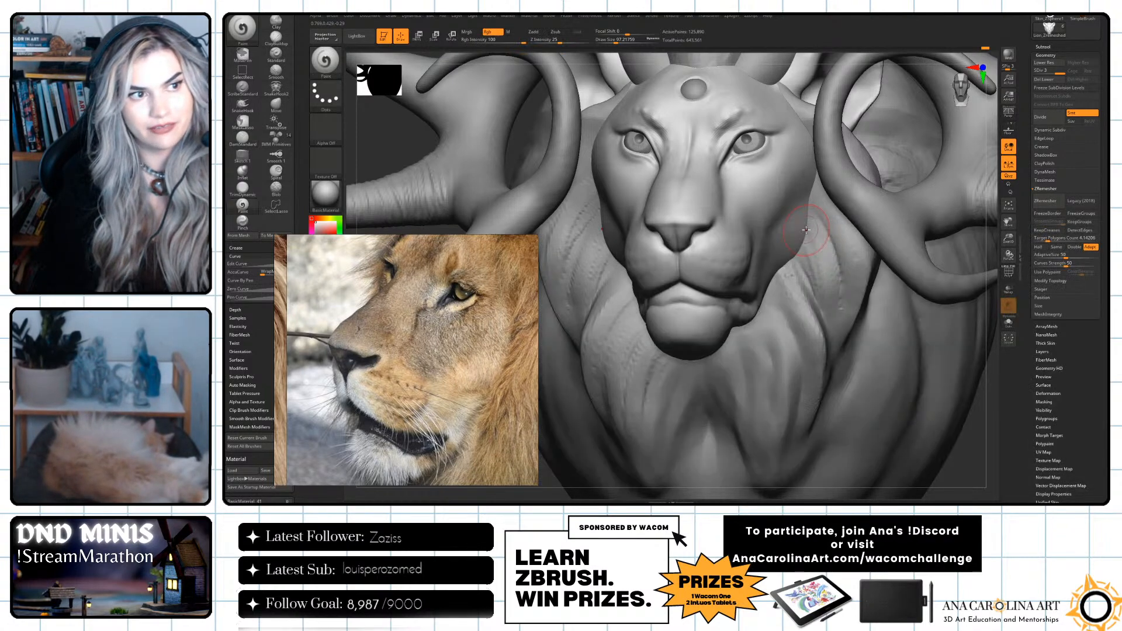
pyautogui.keyDown('alt'); pyautogui.moveTo(987, 400); pyautogui.dragTo(988, 374); pyautogui.keyUp('alt')
pyautogui.press('space')
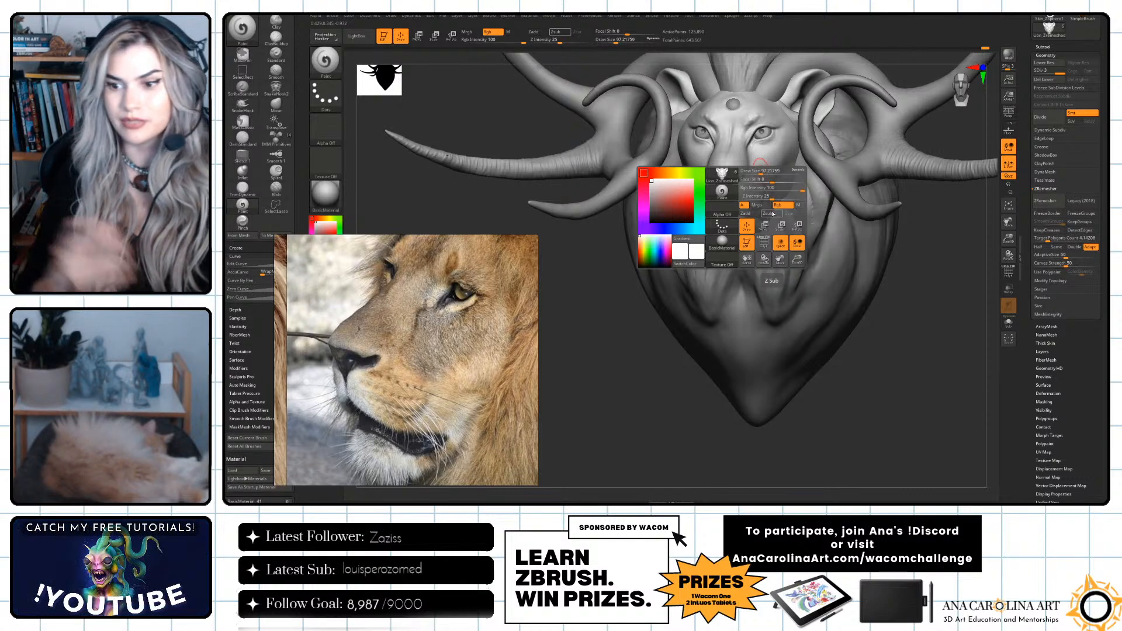
pyautogui.keyDown('alt'); pyautogui.moveTo(926, 307); pyautogui.dragTo(925, 349); pyautogui.keyUp('alt')
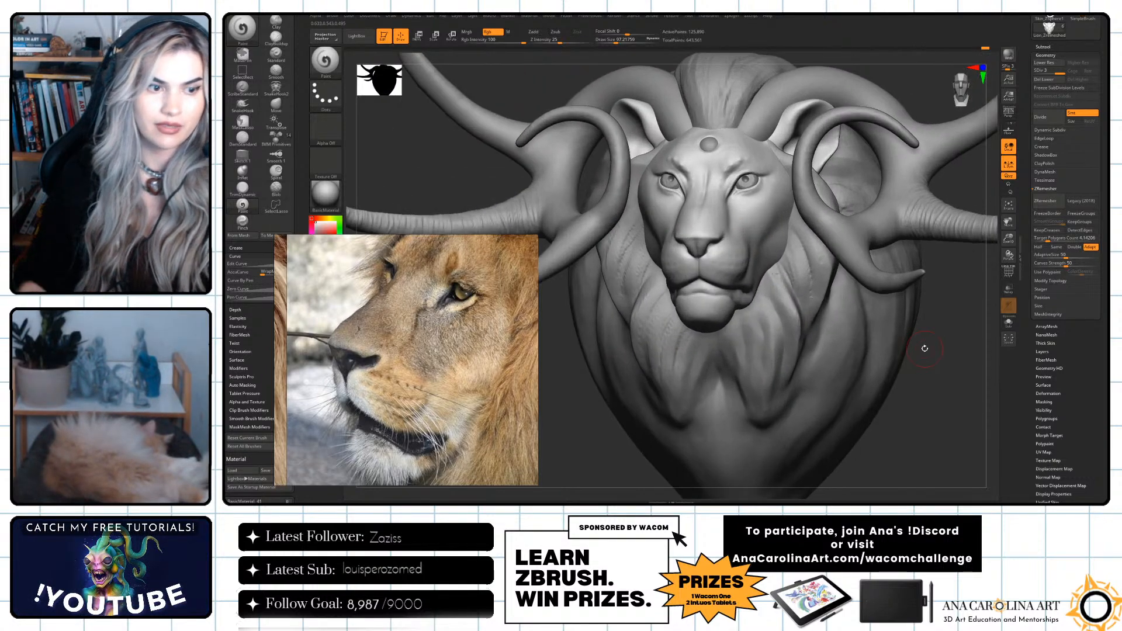
pyautogui.moveTo(507, 330); pyautogui.dragTo(1121, 330, button='right')
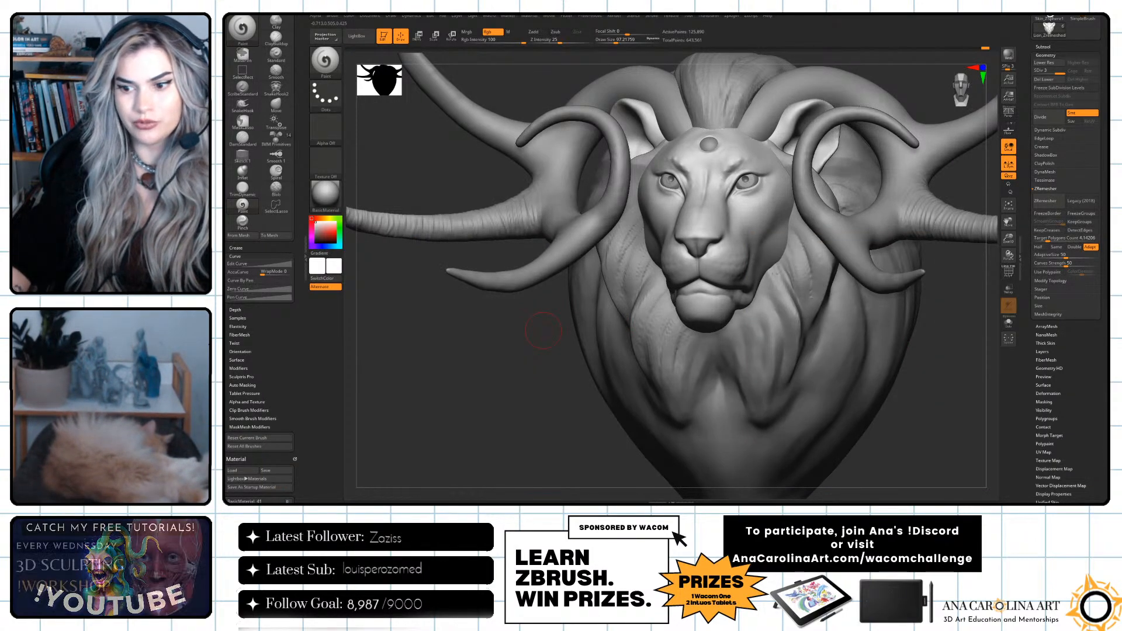
# Try a paint stroke across the lion's eye area with a newly picked color, and undo it.
pyautogui.moveTo(902, 458); pyautogui.dragTo(904, 453)
pyautogui.moveTo(390, 261); pyautogui.dragTo(381, 260)
pyautogui.moveTo(328, 235)
pyautogui.mouseDown()
pyautogui.moveTo(318, 229)
pyautogui.moveTo(333, 229)
pyautogui.mouseUp()
pyautogui.moveTo(743, 200)
pyautogui.mouseDown()
pyautogui.moveTo(736, 228)
pyautogui.moveTo(761, 215)
pyautogui.moveTo(768, 195)
pyautogui.mouseUp()
pyautogui.hotkey('ctrl', 'z')
# Preview dark blue as the main color on the model and set the color back to white.
pyautogui.moveTo(324, 233)
pyautogui.mouseDown()
pyautogui.moveTo(363, 228)
pyautogui.moveTo(330, 232)
pyautogui.mouseUp()
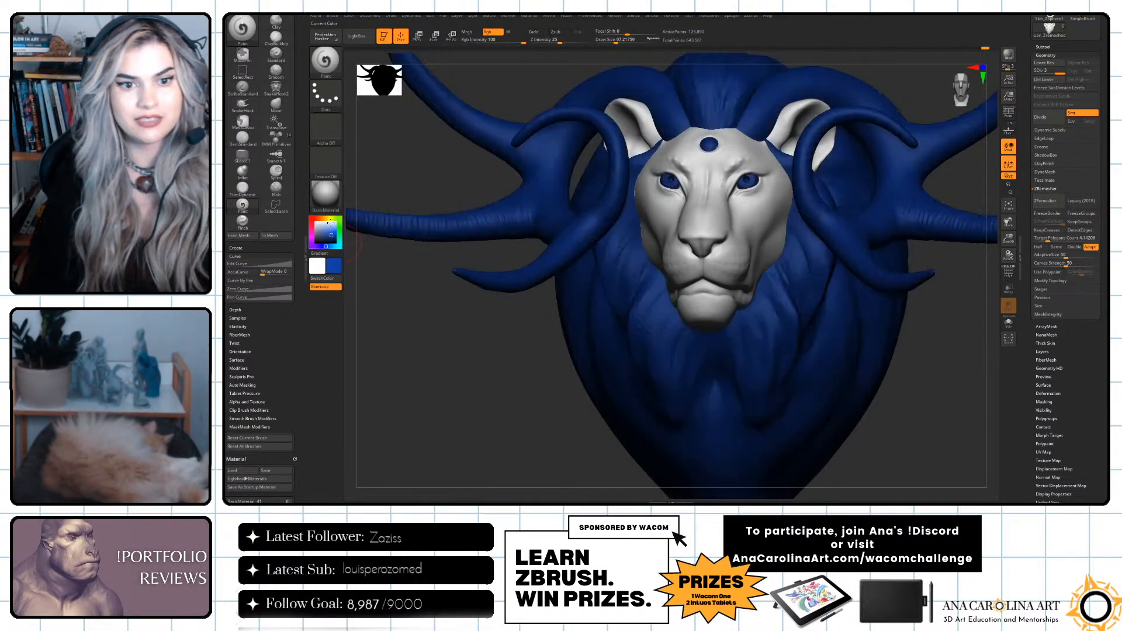
pyautogui.moveTo(335, 208)
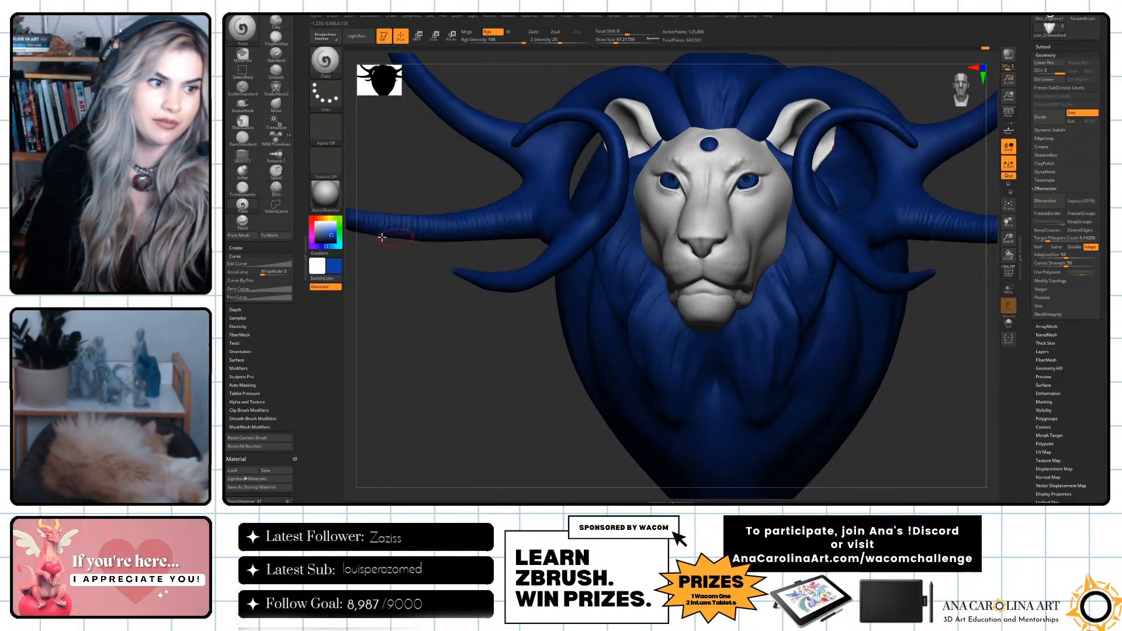
pyautogui.moveTo(323, 232); pyautogui.dragTo(315, 223)
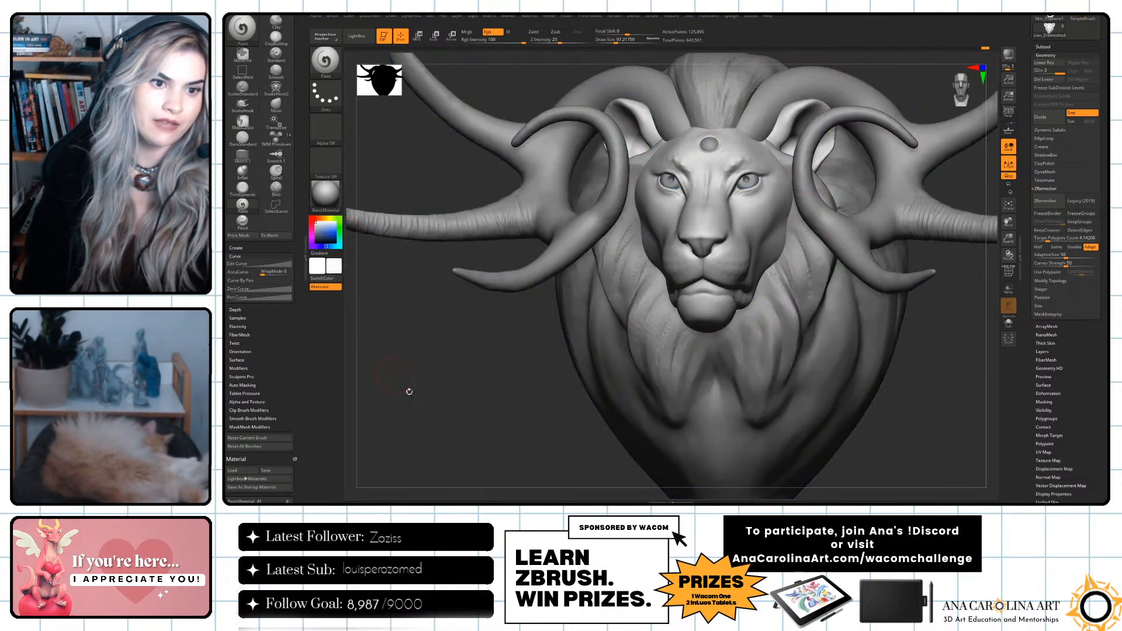
# Fill the mane and the horns with white as their base color.
pyautogui.keyDown('alt'); pyautogui.click(634, 288); pyautogui.keyUp('alt')
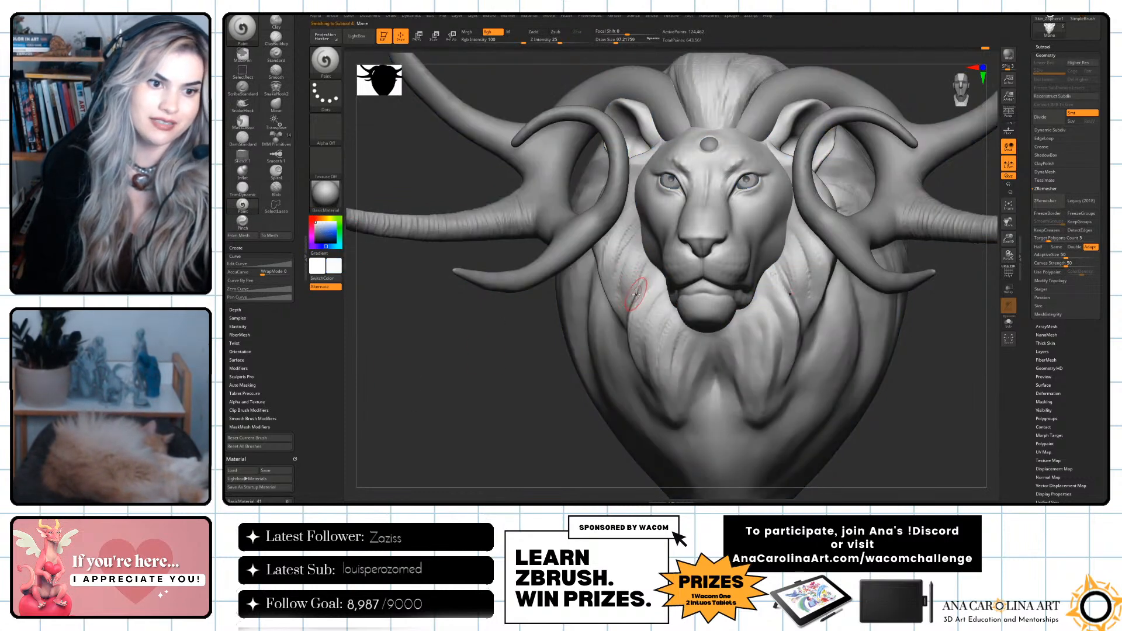
pyautogui.click(350, 16)
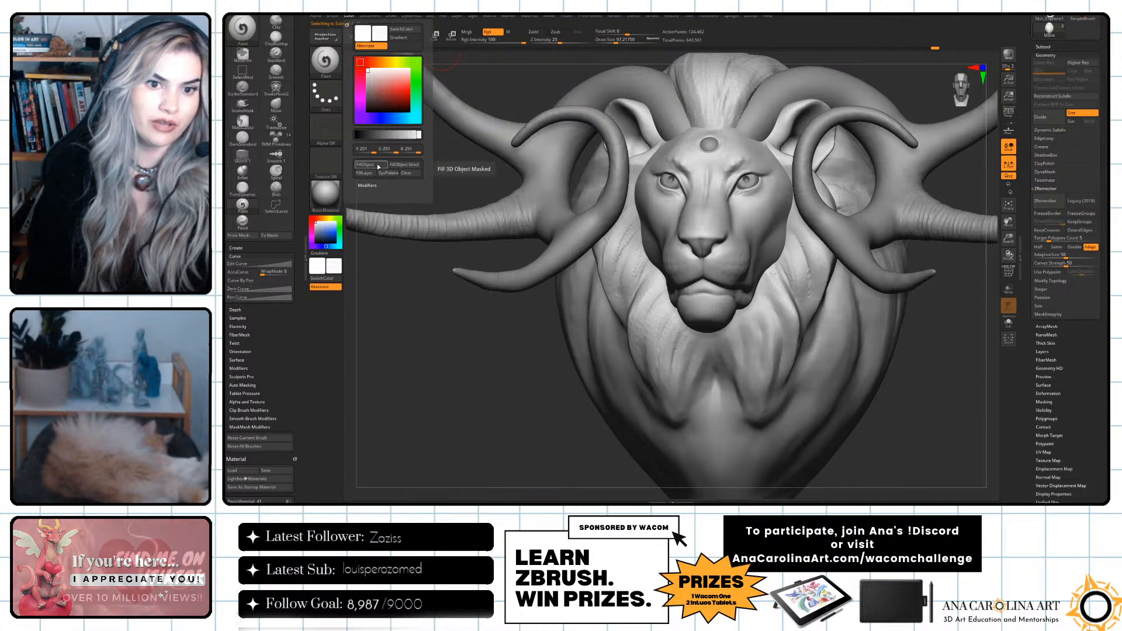
pyautogui.keyDown('alt'); pyautogui.click(544, 174); pyautogui.keyUp('alt')
pyautogui.click(353, 16)
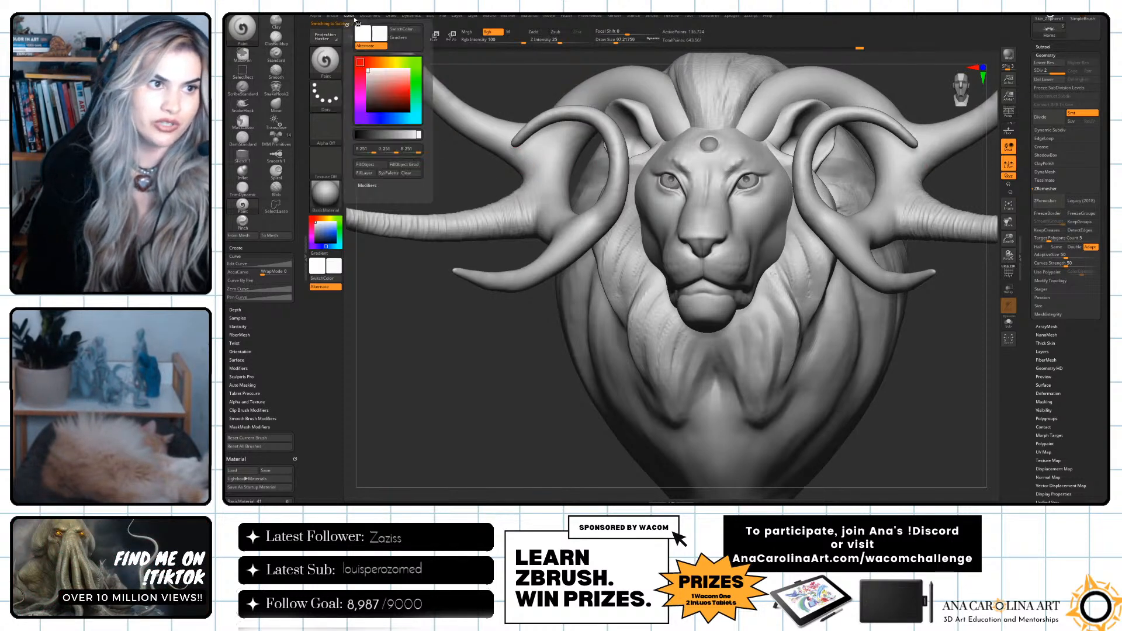
# Fill the eyes and the forehead sphere with white, and make the lion's head the active subtool.
pyautogui.keyDown('alt'); pyautogui.click(744, 181); pyautogui.keyUp('alt')
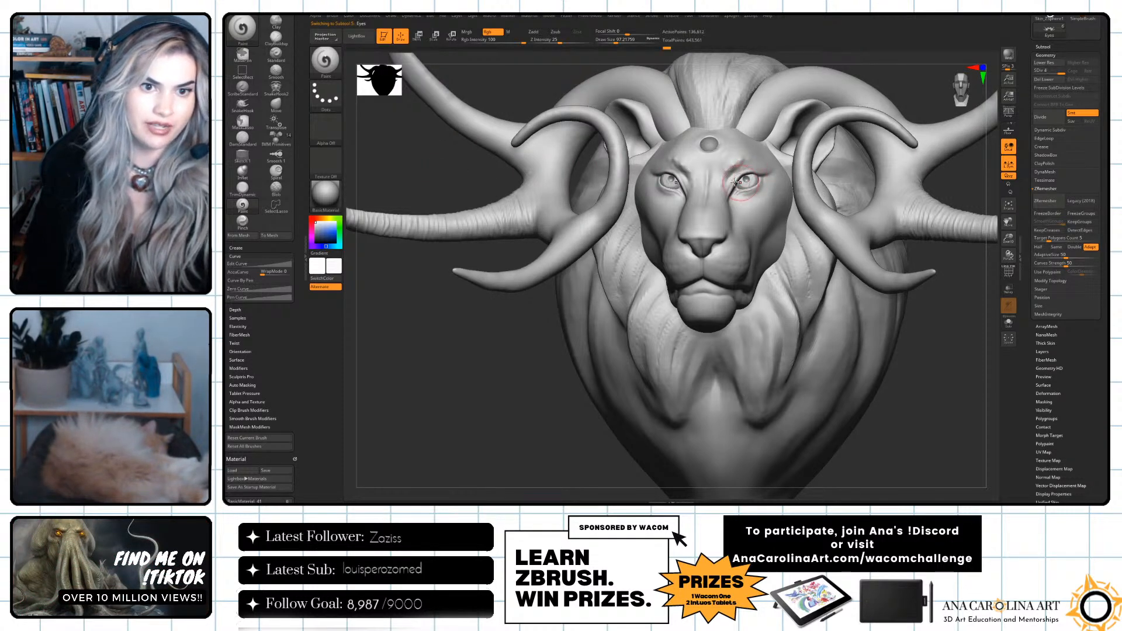
pyautogui.click(353, 17)
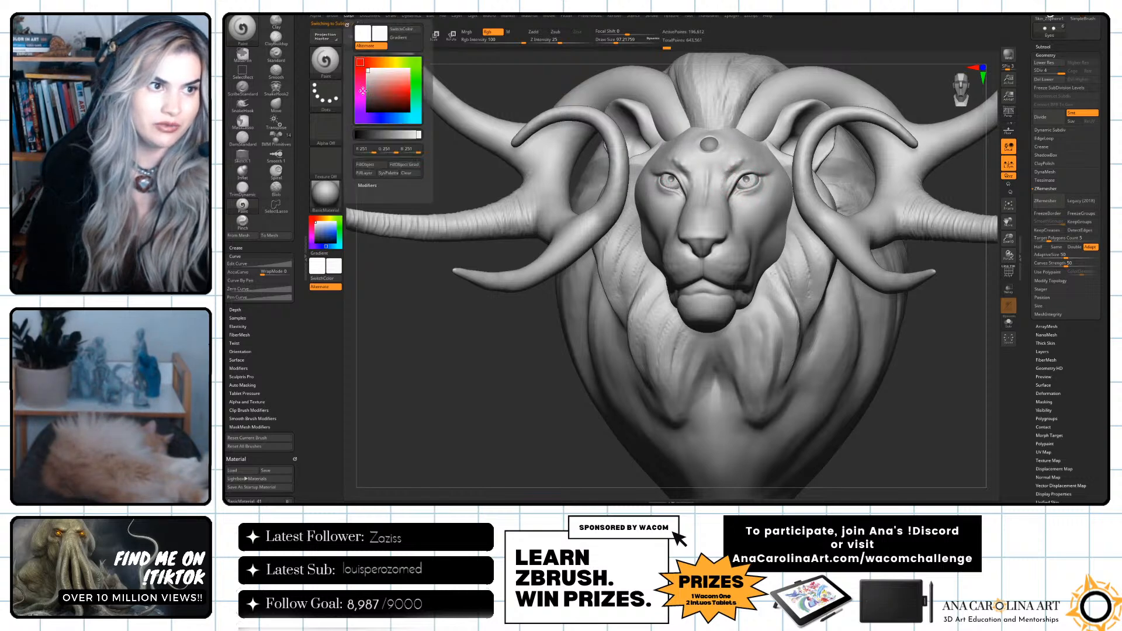
pyautogui.click(372, 166)
pyautogui.keyDown('alt'); pyautogui.click(709, 146); pyautogui.keyUp('alt')
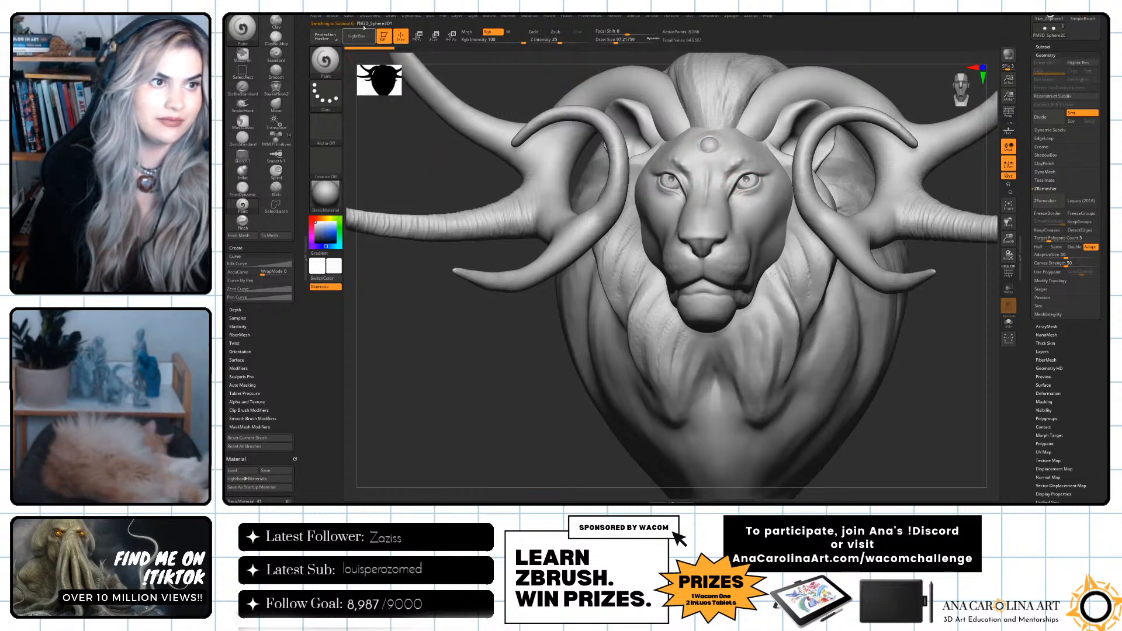
pyautogui.click(349, 17)
pyautogui.keyDown('alt'); pyautogui.click(709, 212); pyautogui.keyUp('alt')
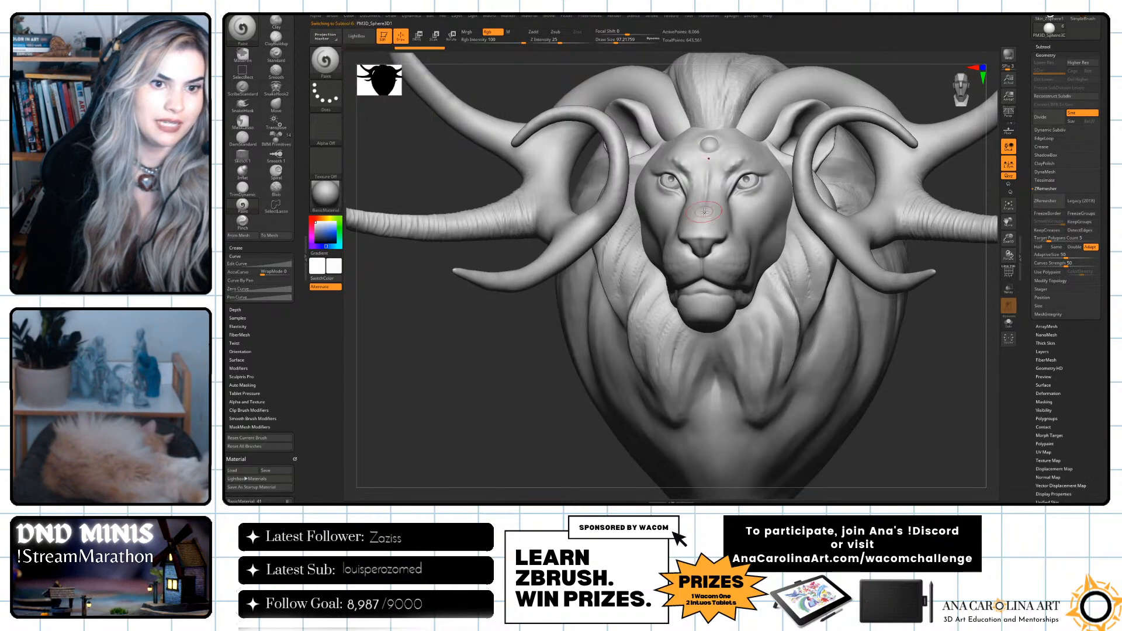
# Pick a dark muted teal and paint the lion's whole face and ears with a draw size of about 468.
pyautogui.click(325, 240)
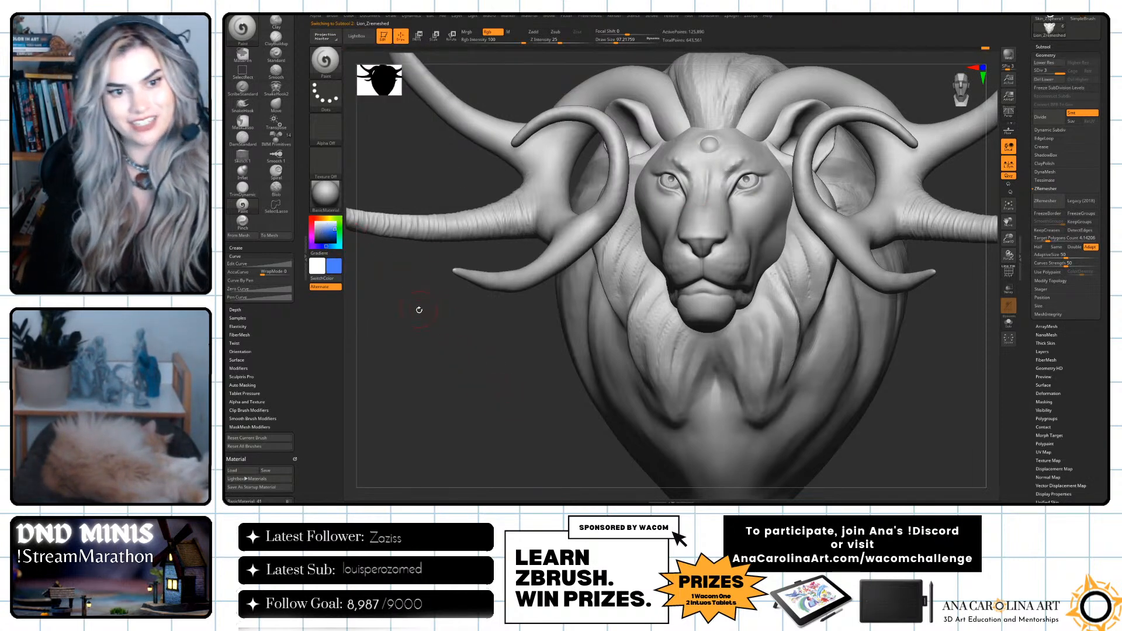
pyautogui.moveTo(428, 353)
pyautogui.keyDown('alt'); pyautogui.mouseDown()
pyautogui.moveTo(447, 348)
pyautogui.moveTo(433, 348)
pyautogui.moveTo(433, 333)
pyautogui.moveTo(446, 356)
pyautogui.mouseUp(); pyautogui.keyUp('alt')
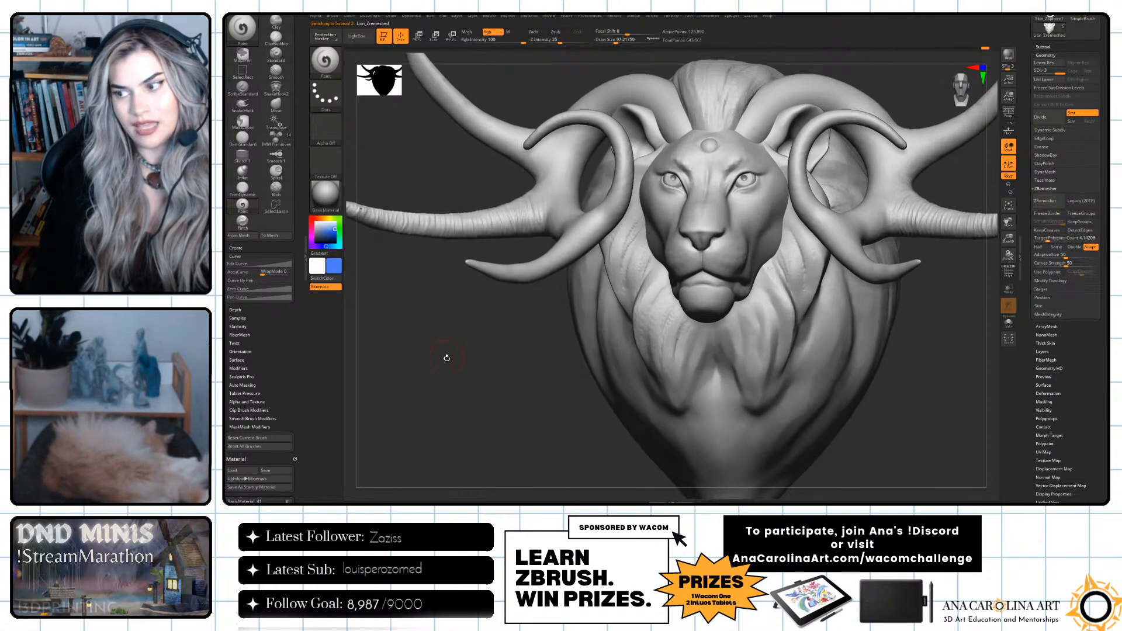
pyautogui.click(337, 248)
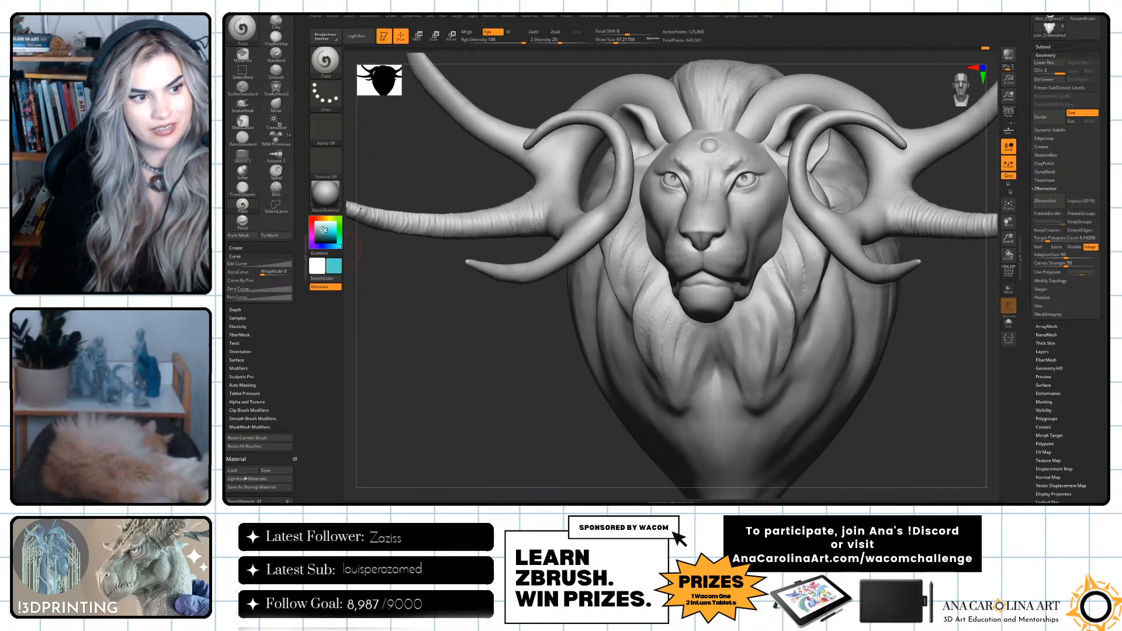
pyautogui.press('space')
pyautogui.moveTo(711, 192)
pyautogui.mouseDown()
pyautogui.moveTo(740, 191)
pyautogui.moveTo(716, 266)
pyautogui.moveTo(734, 188)
pyautogui.moveTo(771, 239)
pyautogui.moveTo(780, 130)
pyautogui.moveTo(814, 161)
pyautogui.moveTo(736, 192)
pyautogui.mouseUp()
pyautogui.moveTo(709, 419); pyautogui.dragTo(847, 358, button='right')
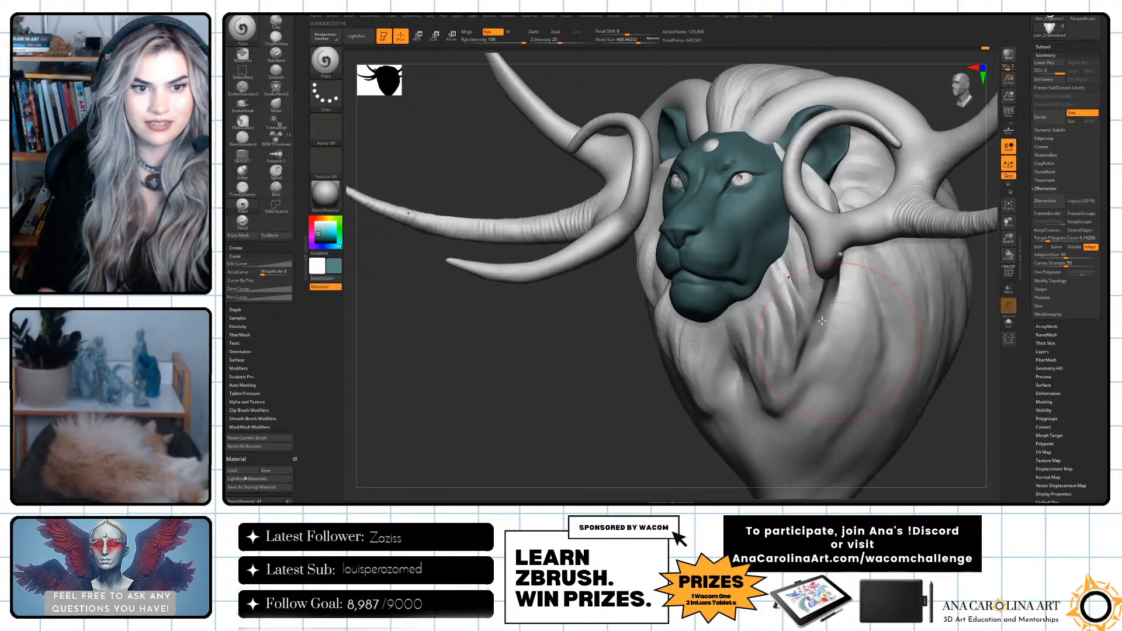
pyautogui.moveTo(732, 362); pyautogui.dragTo(670, 235, button='right')
pyautogui.moveTo(873, 423); pyautogui.dragTo(673, 182, button='right')
# Pick a lighter teal and brush it over the face and ears with a draw size of about 286.
pyautogui.moveTo(460, 332); pyautogui.dragTo(515, 369, button='right')
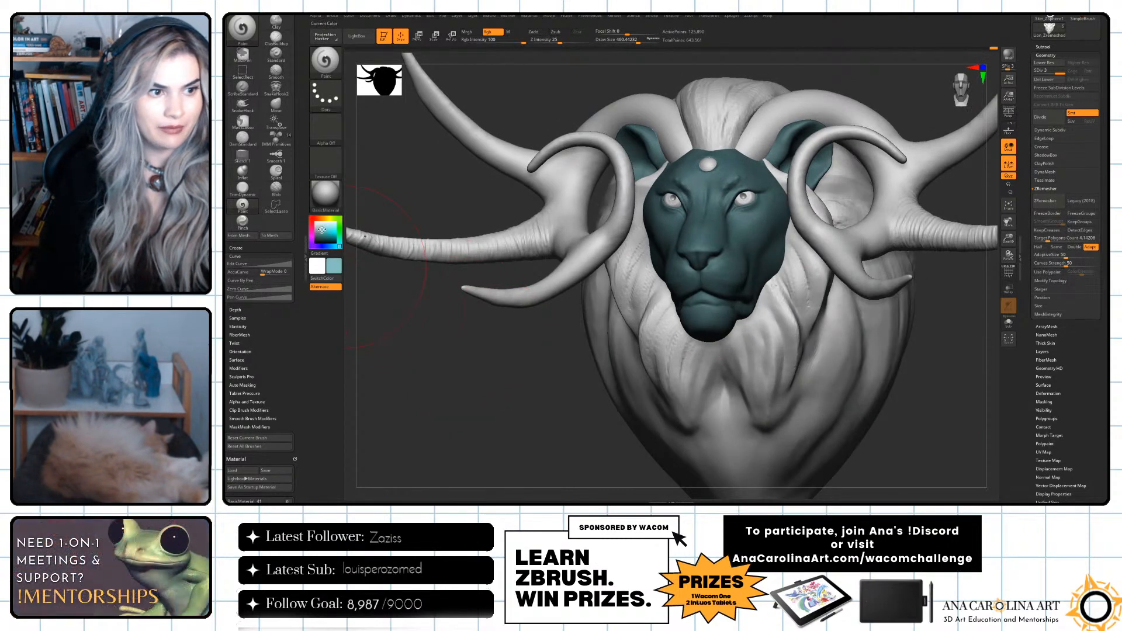
pyautogui.press('s')
pyautogui.click(716, 205)
pyautogui.moveTo(717, 201); pyautogui.dragTo(736, 271)
pyautogui.press('space')
pyautogui.click(709, 206)
pyautogui.moveTo(813, 122); pyautogui.dragTo(793, 142)
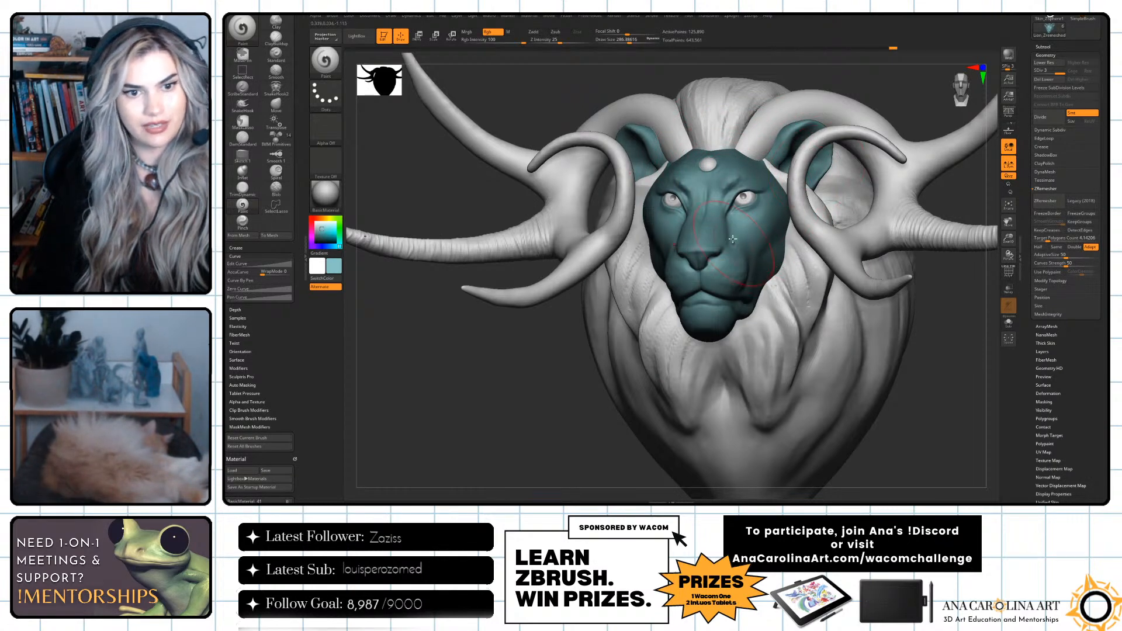
# Build up lighter teal on the muzzle, cheeks and around the eyes with a progressively smaller Paint brush.
pyautogui.press('space')
pyautogui.click(706, 264)
pyautogui.moveTo(773, 205); pyautogui.dragTo(762, 222)
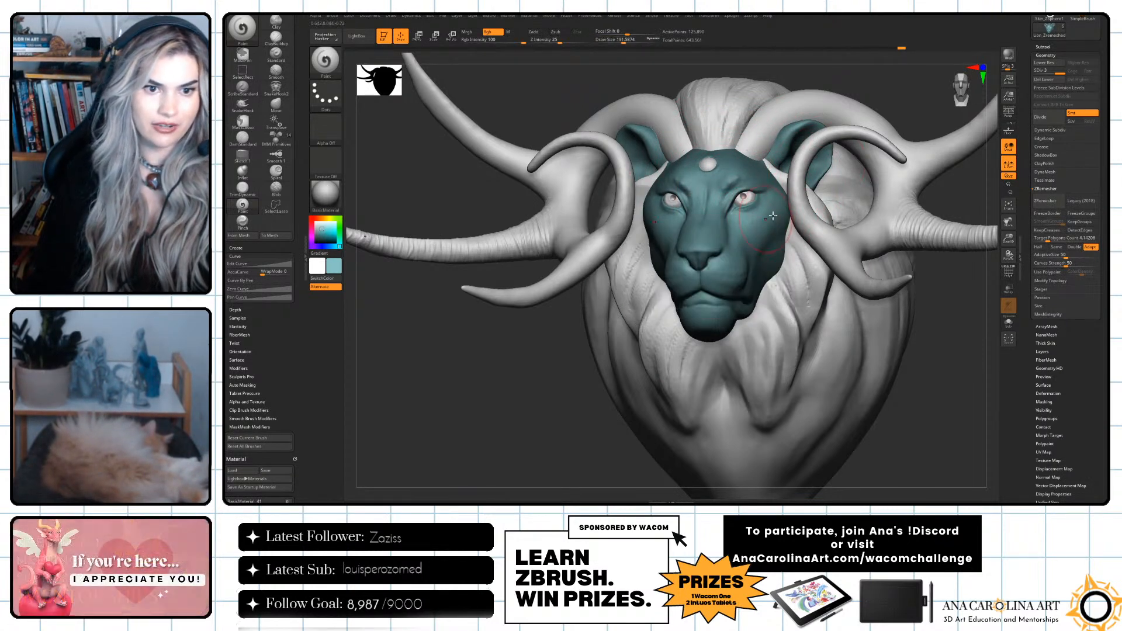
pyautogui.moveTo(910, 383); pyautogui.dragTo(965, 389)
pyautogui.press('space')
pyautogui.click(648, 203)
pyautogui.moveTo(668, 178); pyautogui.dragTo(676, 187)
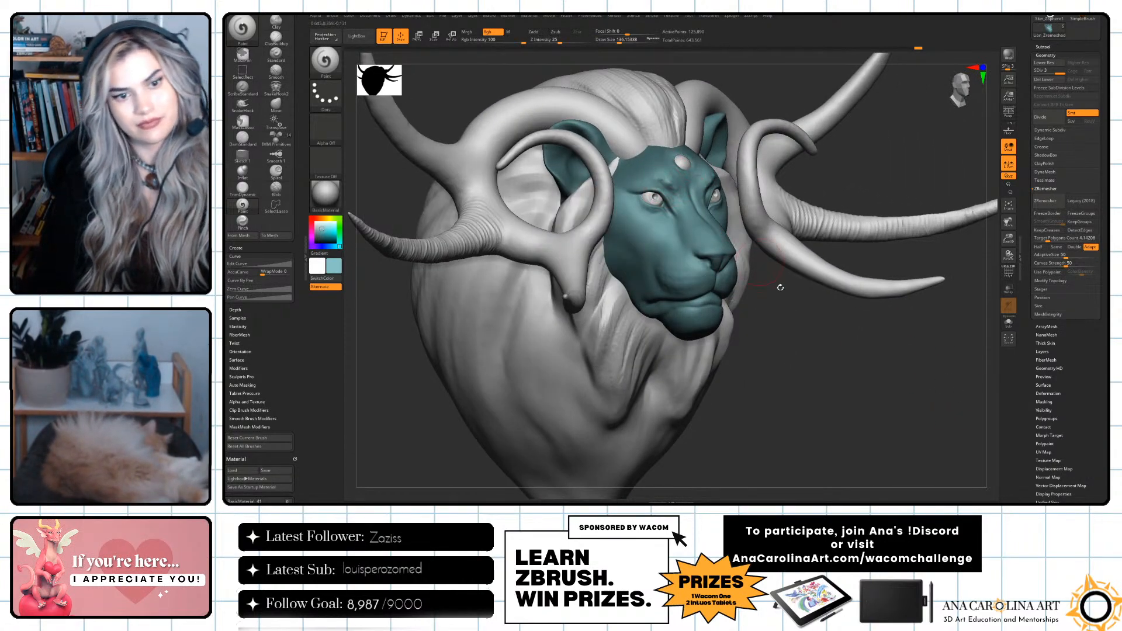
pyautogui.moveTo(759, 262); pyautogui.dragTo(737, 264)
# Paint the lion's nose in darker blue-grey tones from the front and side, reducing the draw size to about 52.
pyautogui.moveTo(832, 356); pyautogui.dragTo(798, 354)
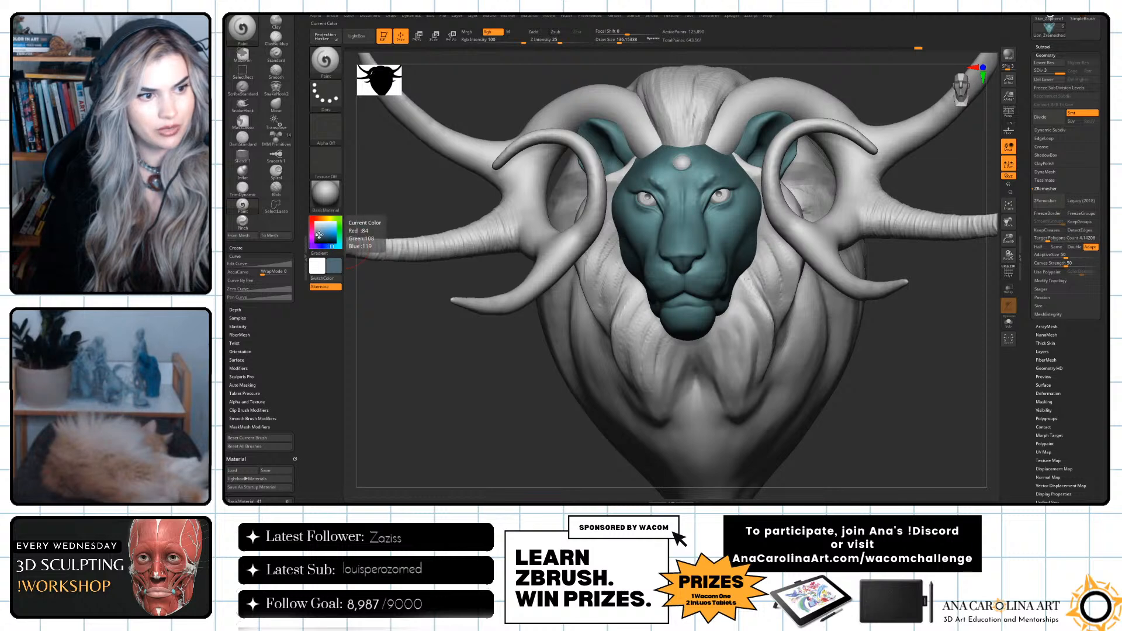
pyautogui.moveTo(360, 245); pyautogui.dragTo(345, 239)
pyautogui.click(340, 238)
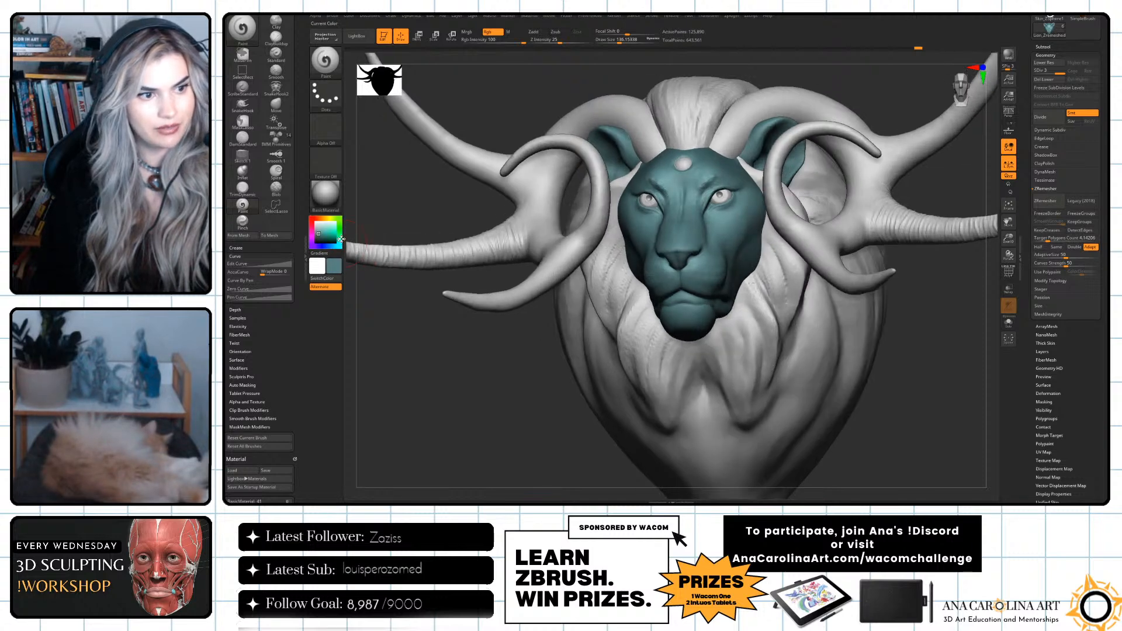
pyautogui.press('space')
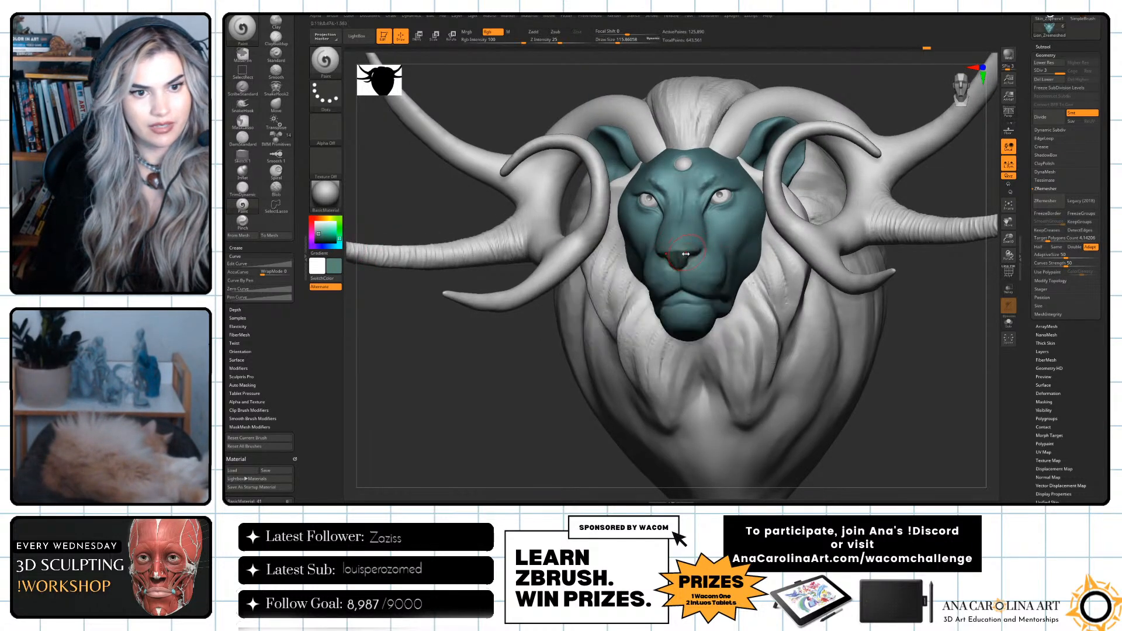
pyautogui.moveTo(332, 242); pyautogui.dragTo(330, 246)
pyautogui.moveTo(698, 254); pyautogui.dragTo(690, 252)
pyautogui.press('space')
pyautogui.moveTo(690, 251); pyautogui.dragTo(684, 257)
pyautogui.press('[')
pyautogui.moveTo(520, 417); pyautogui.dragTo(585, 434)
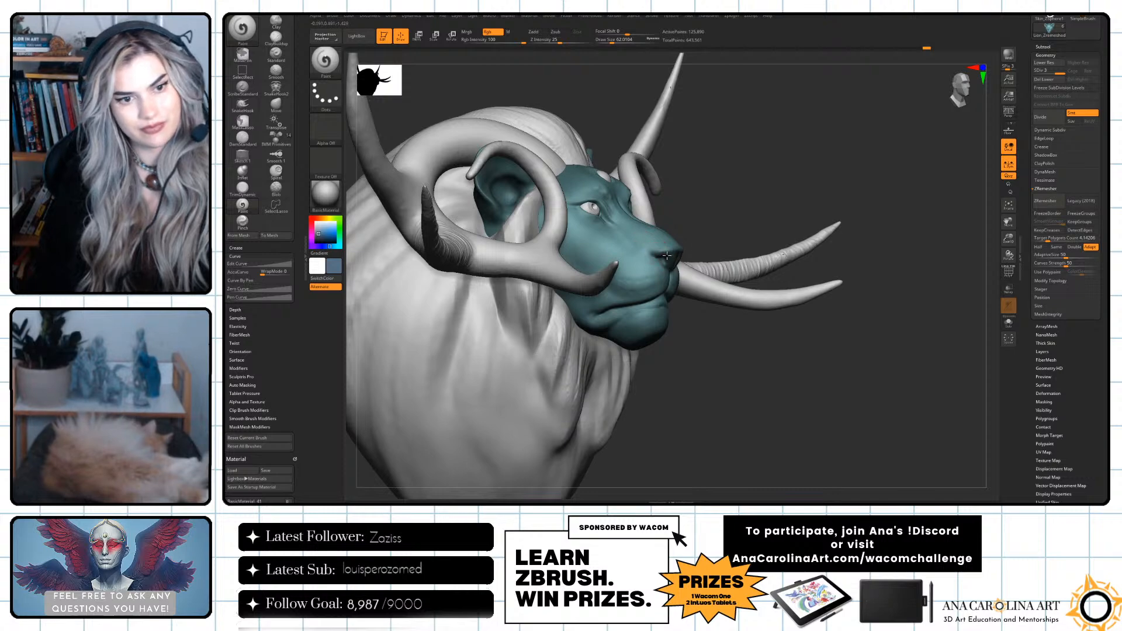
pyautogui.moveTo(751, 313)
pyautogui.mouseDown()
pyautogui.moveTo(693, 302)
pyautogui.moveTo(681, 246)
pyautogui.mouseUp()
# Shade the bridge of the nose with dark blue, enlarging the draw size to about 274.
pyautogui.press(']')
pyautogui.press(']')
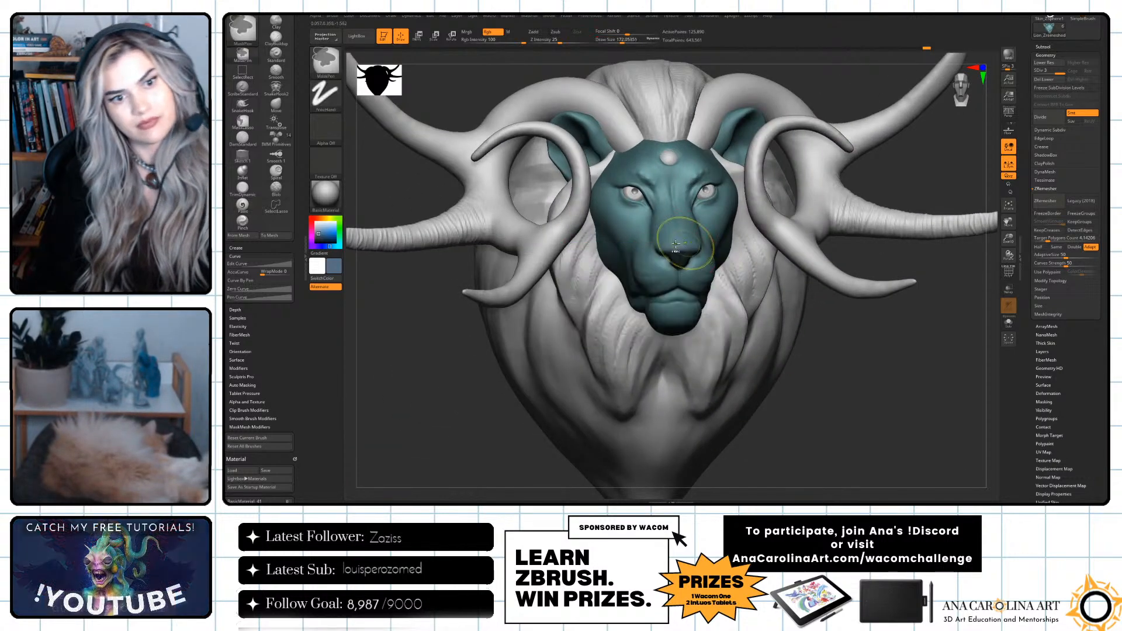
pyautogui.press(']')
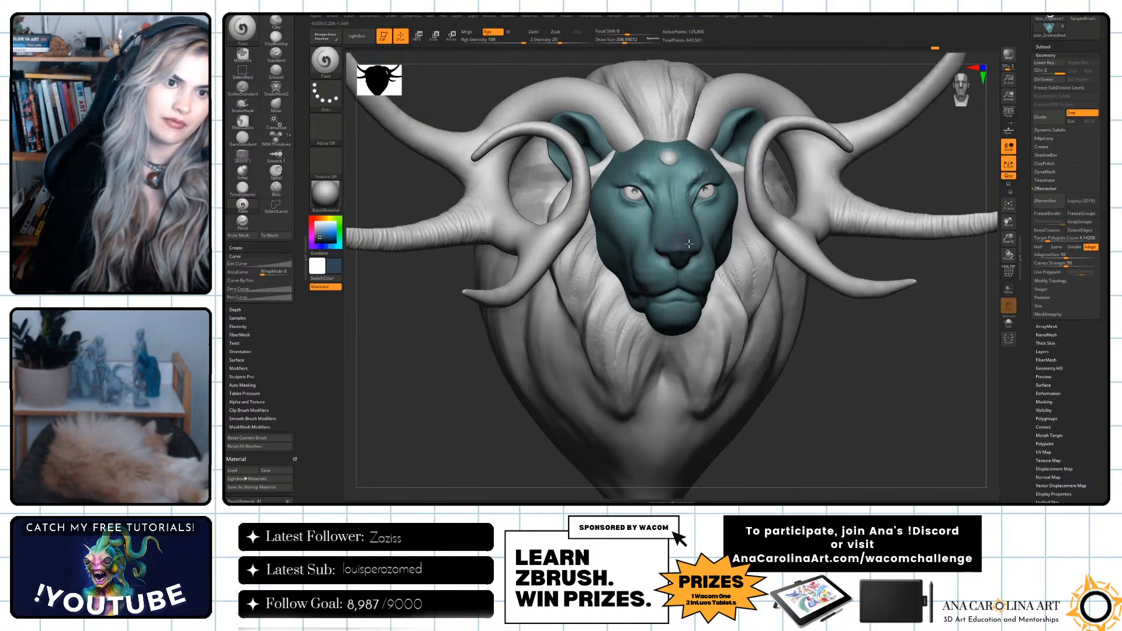
pyautogui.press(']')
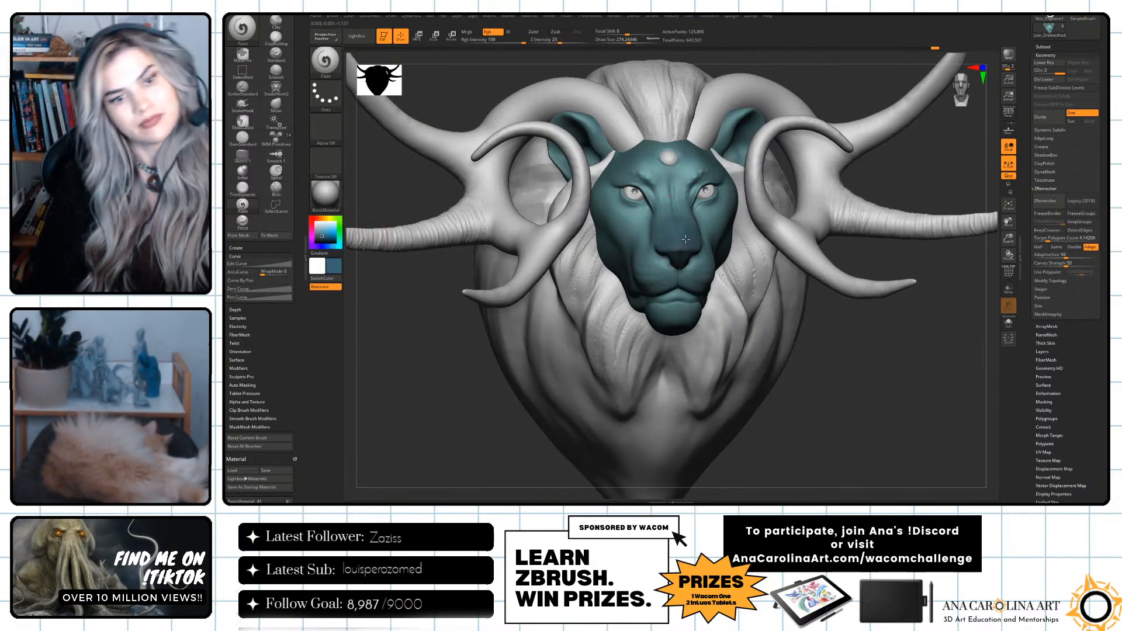
# Pick a very dark navy and darken the mouth line and lips with a draw size of about 59.
pyautogui.moveTo(767, 309); pyautogui.dragTo(695, 297, button='right')
pyautogui.press('s')
pyautogui.moveTo(640, 281)
pyautogui.mouseDown()
pyautogui.moveTo(690, 290)
pyautogui.moveTo(663, 307)
pyautogui.moveTo(683, 296)
pyautogui.mouseUp()
pyautogui.press('s')
pyautogui.press('space')
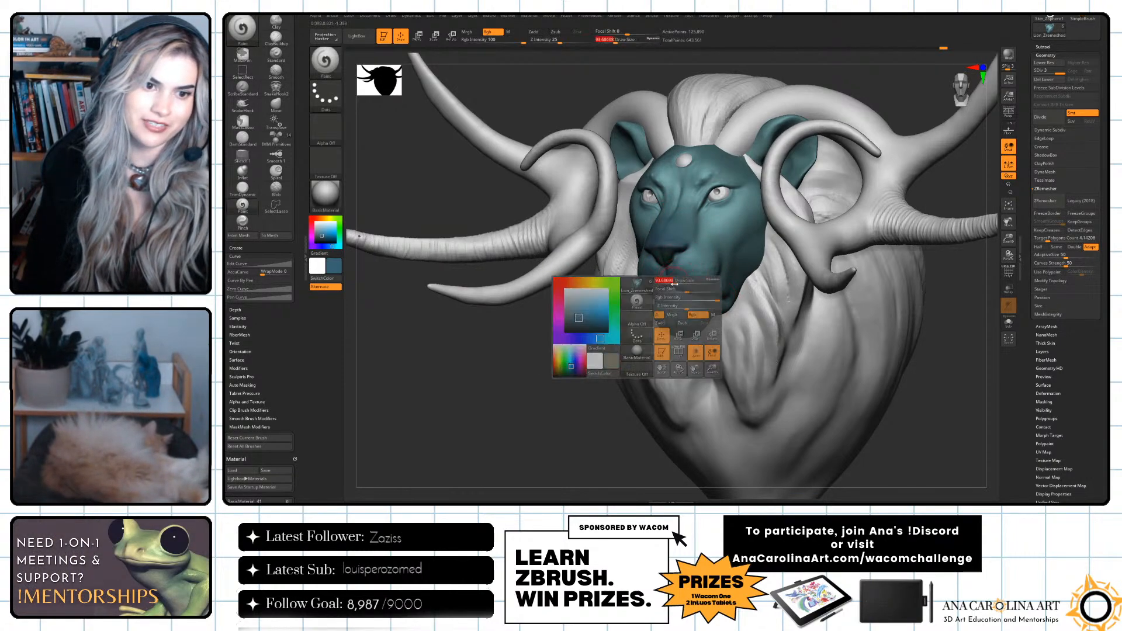
pyautogui.moveTo(310, 244); pyautogui.dragTo(525, 385)
pyautogui.moveTo(658, 292); pyautogui.dragTo(632, 294)
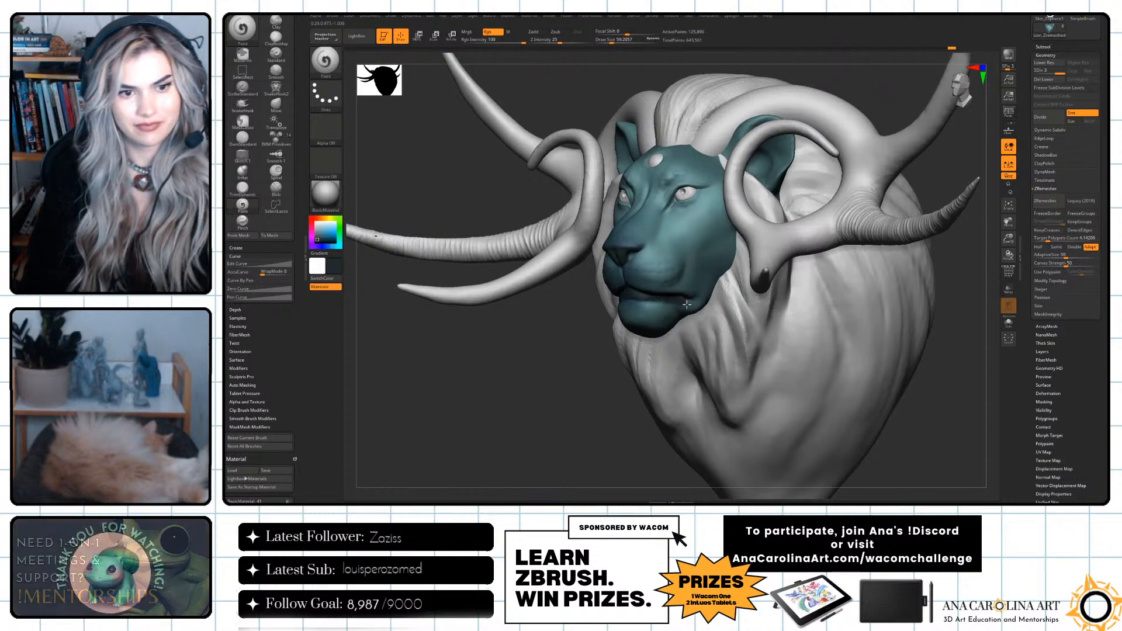
# Pick a dark blue-teal and paint it along the mouth and nose, reducing the draw size to about 46.
pyautogui.moveTo(667, 393); pyautogui.dragTo(621, 387)
pyautogui.click(323, 239)
pyautogui.moveTo(328, 238); pyautogui.dragTo(328, 241)
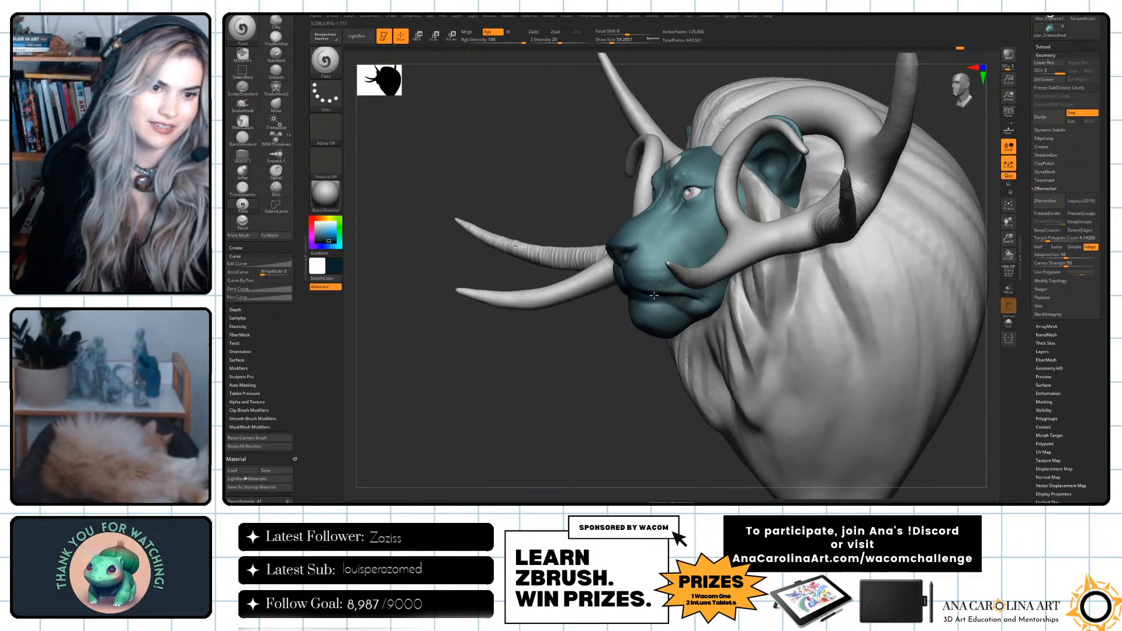
pyautogui.moveTo(608, 380); pyautogui.dragTo(756, 356)
pyautogui.press('space')
pyautogui.moveTo(636, 248); pyautogui.dragTo(631, 244)
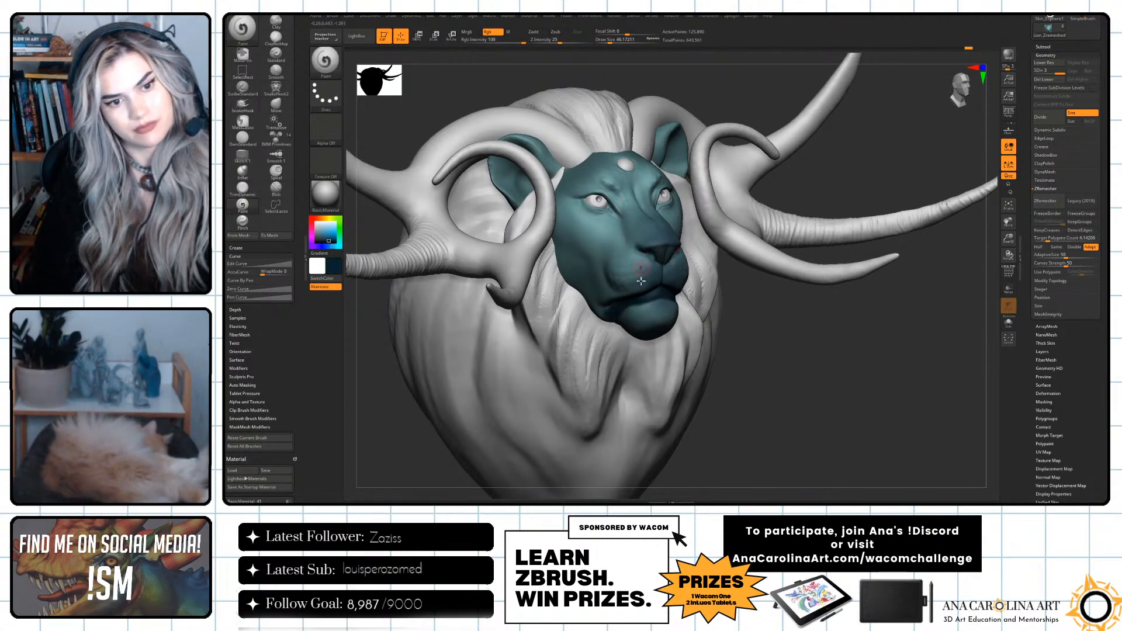
# Darken the corner of the mouth from the side and blend its edge with teal sampled from the face.
pyautogui.moveTo(736, 357); pyautogui.dragTo(801, 355)
pyautogui.press('space')
pyautogui.moveTo(551, 350); pyautogui.dragTo(558, 350)
pyautogui.moveTo(701, 350); pyautogui.dragTo(716, 346)
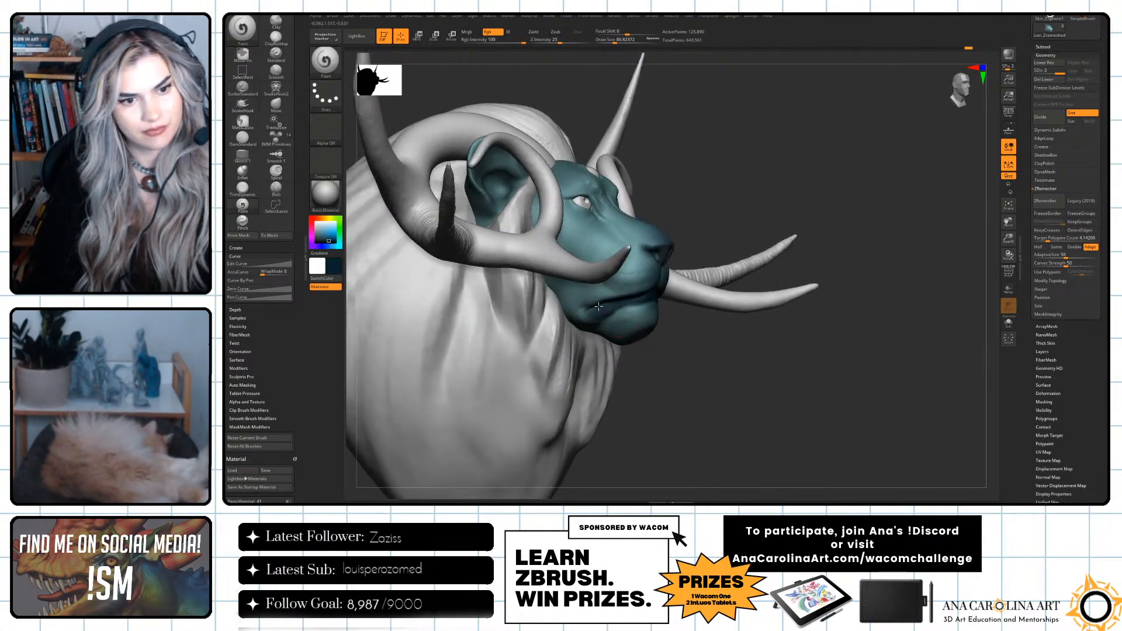
pyautogui.press('c')
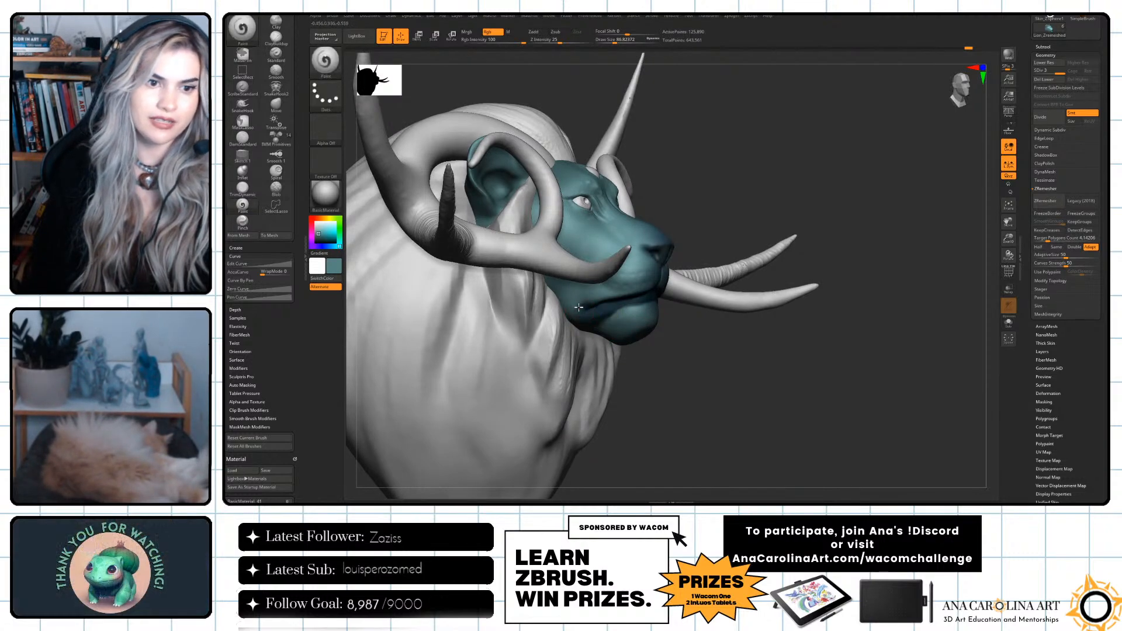
pyautogui.moveTo(719, 336)
pyautogui.mouseDown()
pyautogui.moveTo(657, 331)
pyautogui.moveTo(657, 308)
pyautogui.mouseUp()
# Shade the muzzle between nose and mouth with blue tones sampled from the model, starting with a larger brush.
pyautogui.press('space')
pyautogui.moveTo(664, 344); pyautogui.dragTo(624, 327, button='right')
pyautogui.moveTo(664, 292); pyautogui.dragTo(664, 313, button='right')
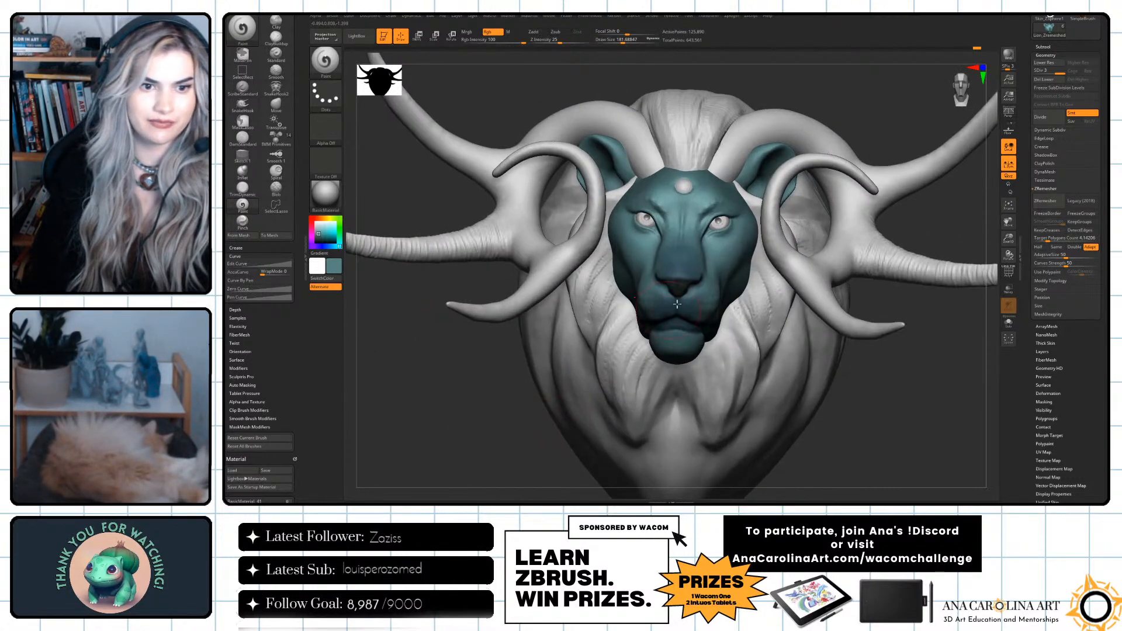
pyautogui.press('c')
pyautogui.press('space')
pyautogui.moveTo(689, 302); pyautogui.dragTo(680, 302)
# Pick a darker blue and paint the nostrils and the rims of both eyes with a draw size of about 65.
pyautogui.keyDown('alt'); pyautogui.moveTo(949, 363); pyautogui.dragTo(941, 432); pyautogui.keyUp('alt')
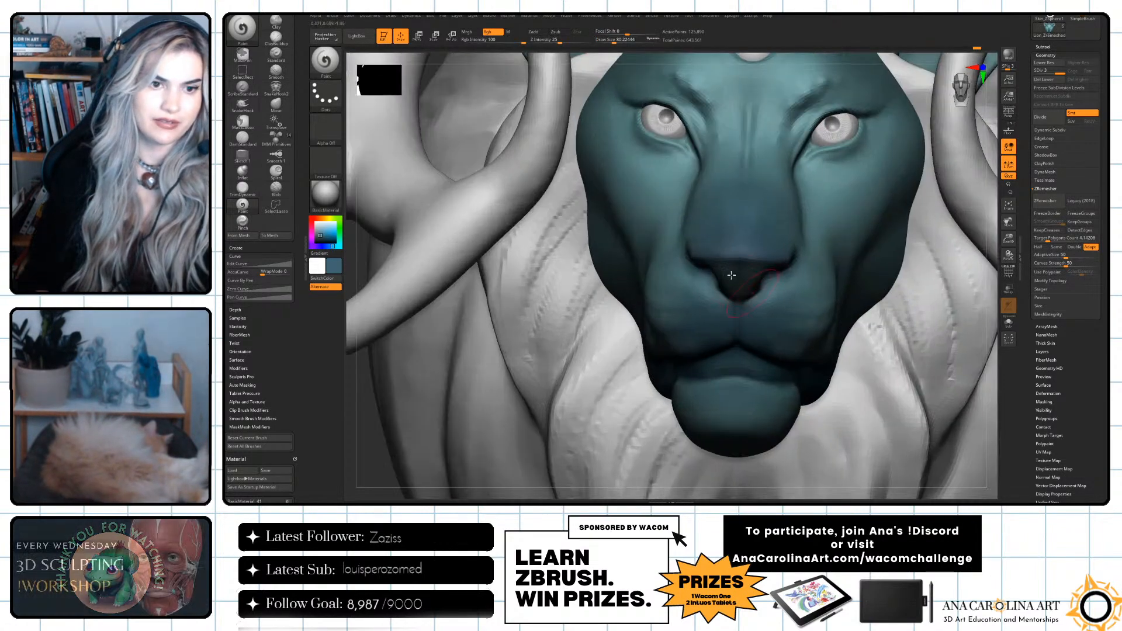
pyautogui.moveTo(321, 237); pyautogui.dragTo(321, 238)
pyautogui.press('space')
pyautogui.click(608, 188)
pyautogui.moveTo(646, 130)
pyautogui.mouseDown()
pyautogui.moveTo(677, 142)
pyautogui.moveTo(684, 133)
pyautogui.mouseUp()
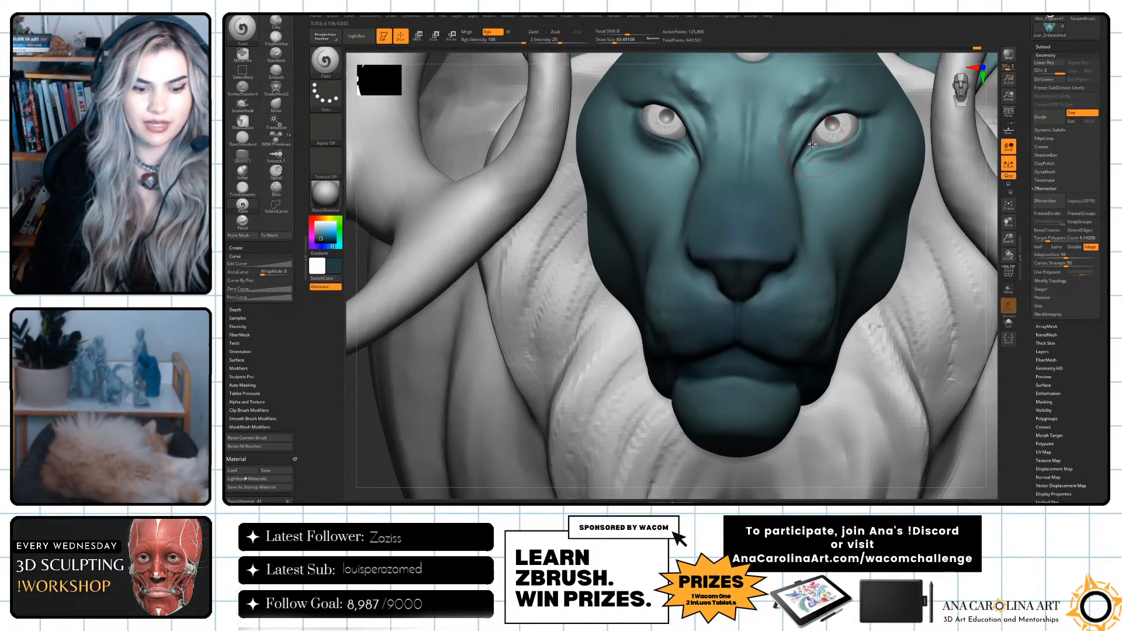
pyautogui.moveTo(858, 140)
pyautogui.mouseDown()
pyautogui.moveTo(813, 155)
pyautogui.moveTo(800, 174)
pyautogui.mouseUp()
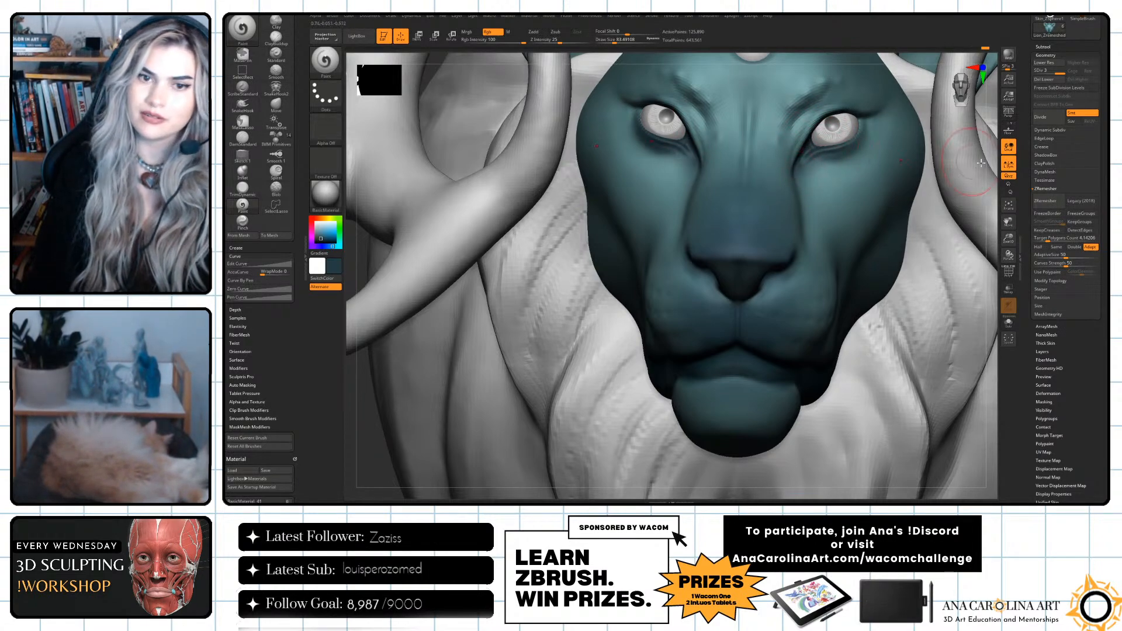
pyautogui.keyDown('alt'); pyautogui.moveTo(993, 193); pyautogui.dragTo(959, 152); pyautogui.keyUp('alt')
# Enlarge the Paint brush and spread the dark blue shading around the outer corners of the eyes.
pyautogui.moveTo(956, 278)
pyautogui.mouseDown()
pyautogui.moveTo(778, 361)
pyautogui.moveTo(579, 384)
pyautogui.moveTo(584, 351)
pyautogui.mouseUp()
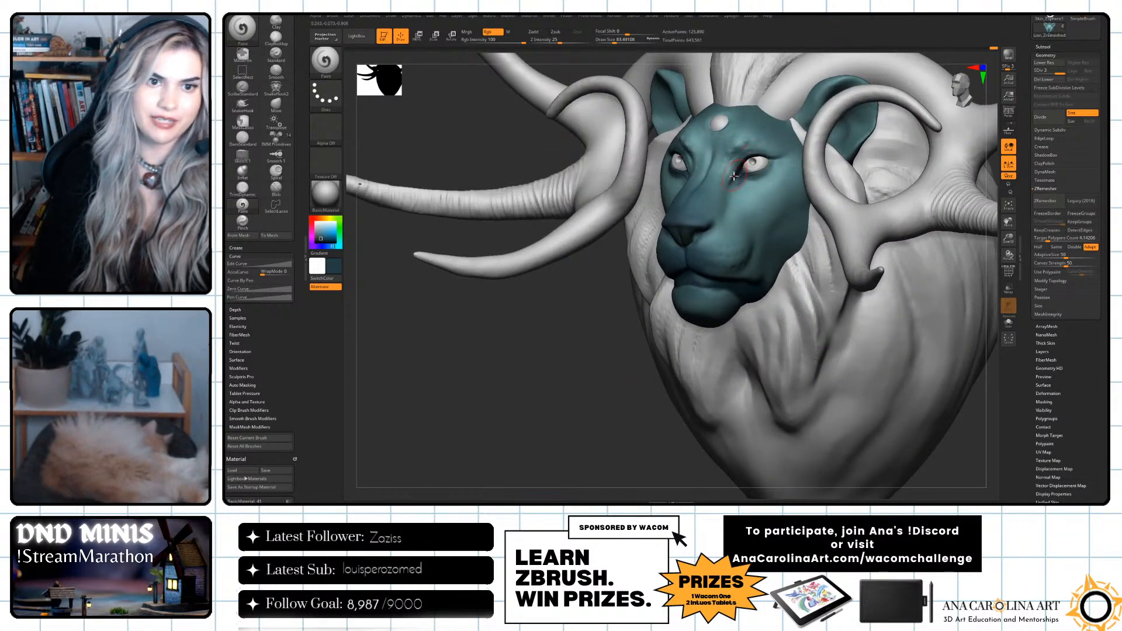
pyautogui.press(']')
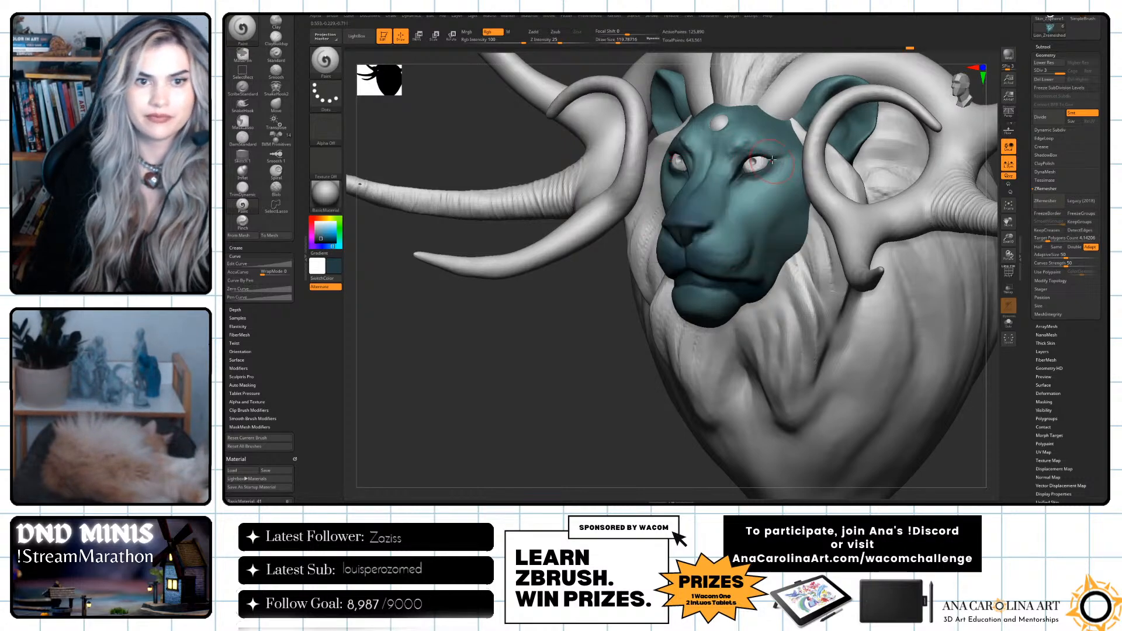
pyautogui.keyDown('alt'); pyautogui.moveTo(547, 348); pyautogui.dragTo(751, 377); pyautogui.keyUp('alt')
pyautogui.moveTo(848, 364); pyautogui.dragTo(811, 346)
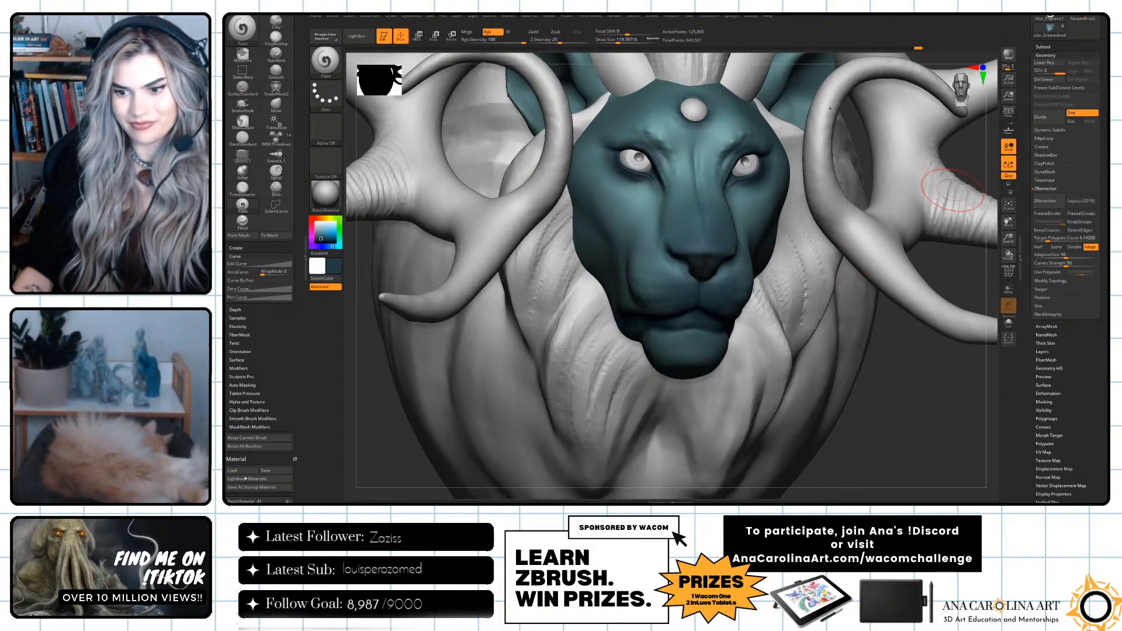
# Shade the forehead between the eyes and the side of the muzzle with dark blue, undoing the last stroke.
pyautogui.moveTo(852, 388); pyautogui.dragTo(809, 351)
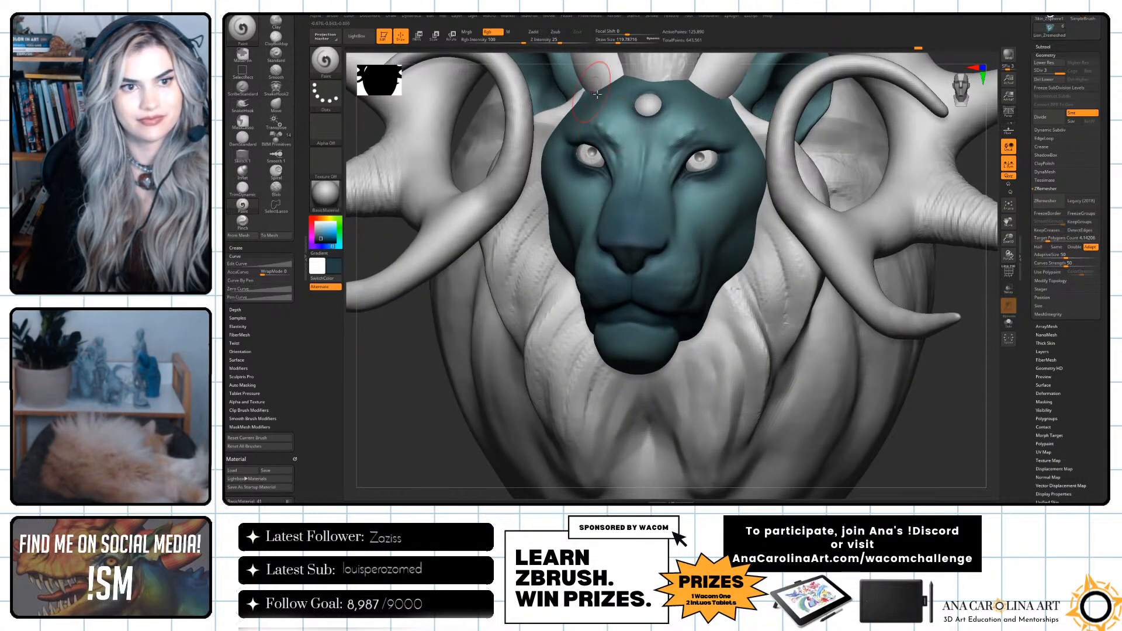
pyautogui.moveTo(957, 178); pyautogui.dragTo(935, 160)
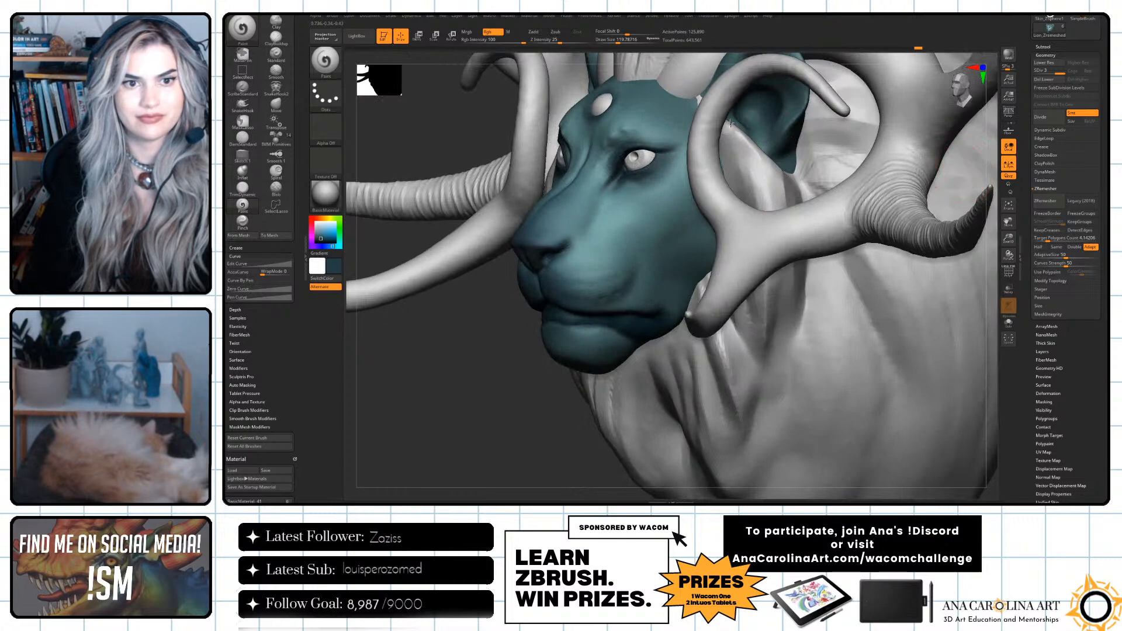
pyautogui.keyDown('alt'); pyautogui.moveTo(515, 453); pyautogui.dragTo(642, 375); pyautogui.keyUp('alt')
pyautogui.keyDown('alt'); pyautogui.moveTo(811, 329); pyautogui.dragTo(831, 381); pyautogui.keyUp('alt')
pyautogui.moveTo(622, 195); pyautogui.dragTo(622, 214)
pyautogui.press('s')
pyautogui.moveTo(586, 263)
pyautogui.mouseDown()
pyautogui.moveTo(596, 263)
pyautogui.moveTo(587, 251)
pyautogui.mouseUp()
pyautogui.press('s')
pyautogui.moveTo(623, 181)
pyautogui.mouseDown()
pyautogui.moveTo(625, 208)
pyautogui.moveTo(622, 178)
pyautogui.mouseUp()
pyautogui.hotkey('ctrl', 'z')
# Darken the outer side of the face and the cheek beside the mouth with dark blue.
pyautogui.moveTo(688, 151)
pyautogui.mouseDown()
pyautogui.moveTo(713, 211)
pyautogui.moveTo(669, 249)
pyautogui.mouseUp()
pyautogui.press('space')
pyautogui.moveTo(880, 361)
pyautogui.mouseDown()
pyautogui.moveTo(920, 348)
pyautogui.moveTo(888, 338)
pyautogui.mouseUp()
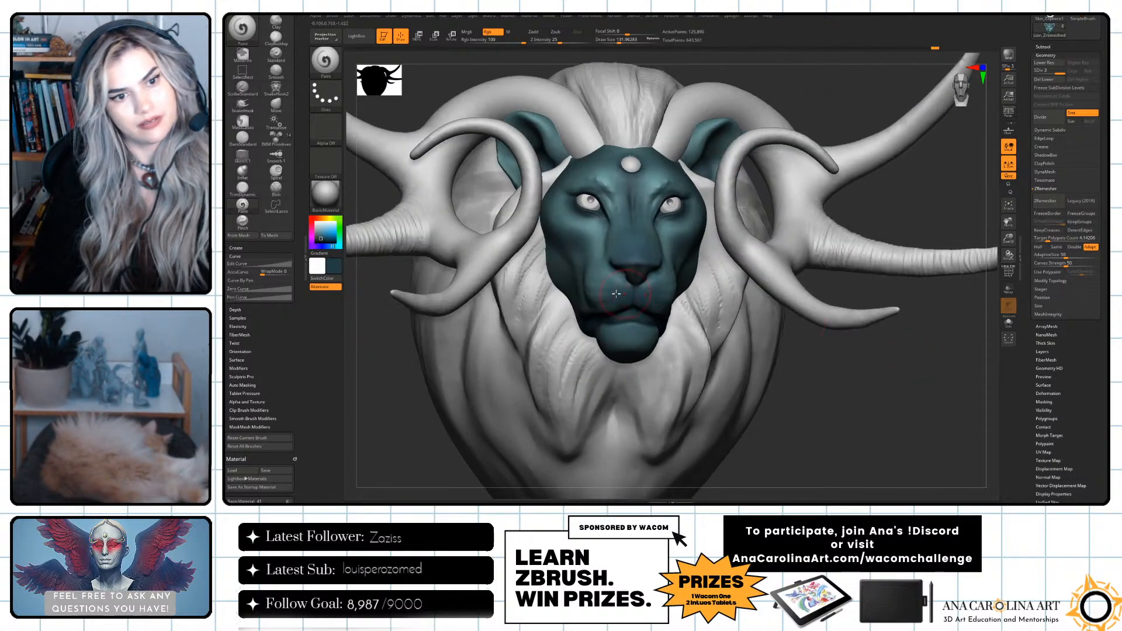
pyautogui.moveTo(831, 369); pyautogui.dragTo(860, 365)
pyautogui.press('space')
pyautogui.press('space')
pyautogui.moveTo(571, 282); pyautogui.dragTo(586, 291)
# Enlarge the Paint brush, sample a lighter teal from the face and brush it over the muzzle, chin and cheek.
pyautogui.press(']')
pyautogui.moveTo(864, 351); pyautogui.dragTo(775, 347)
pyautogui.press('c')
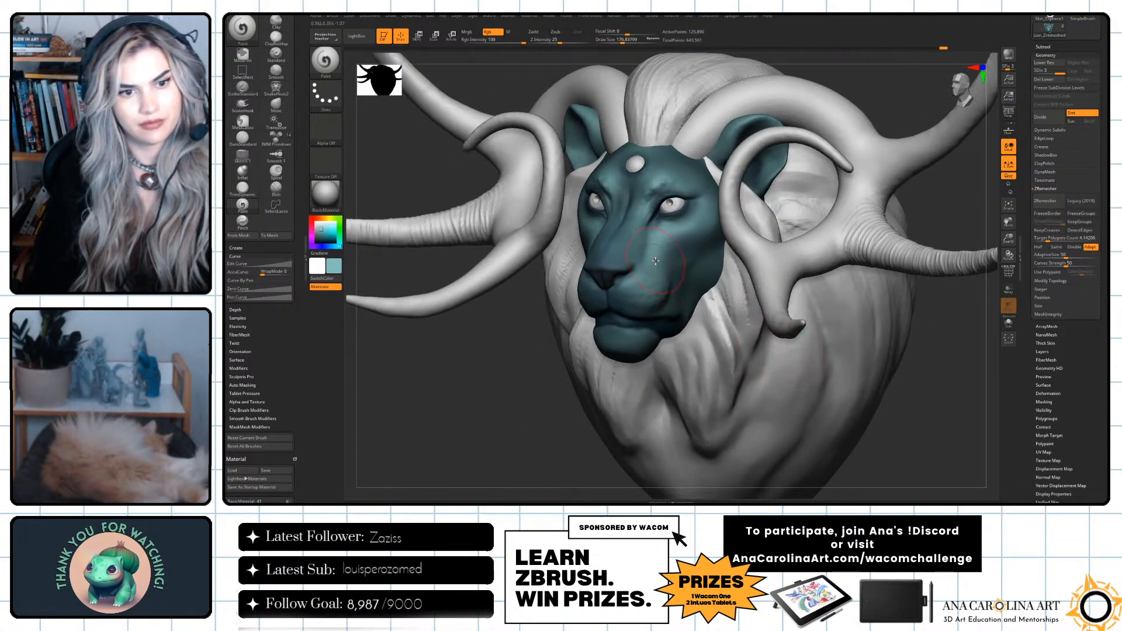
pyautogui.moveTo(633, 288); pyautogui.dragTo(622, 294)
pyautogui.press('space')
pyautogui.moveTo(635, 293); pyautogui.dragTo(631, 293)
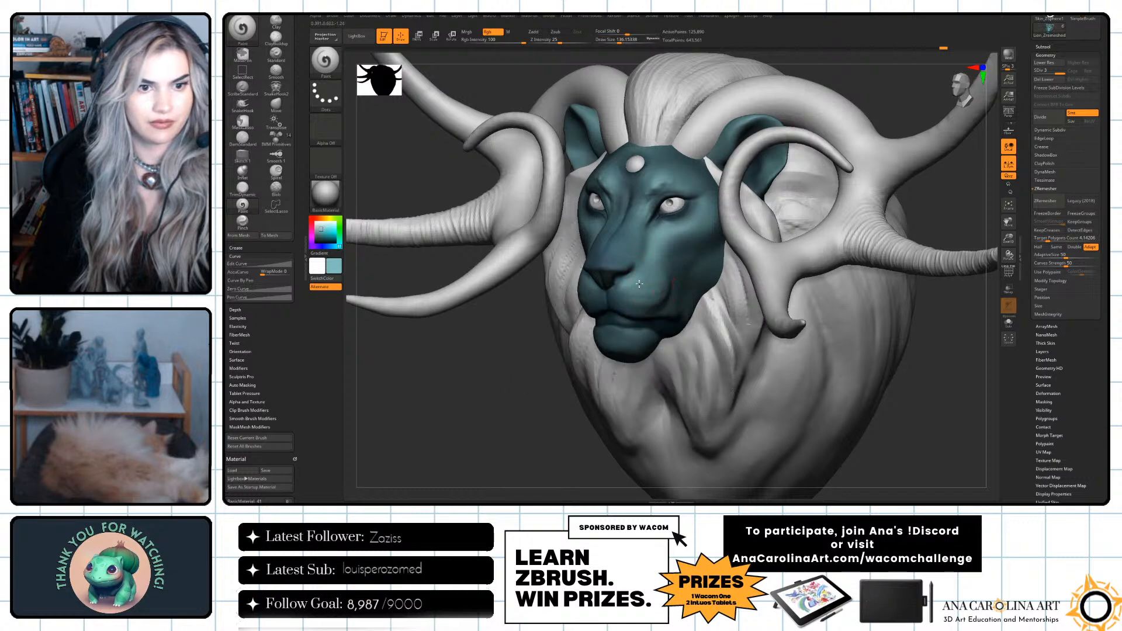
pyautogui.moveTo(616, 350); pyautogui.dragTo(618, 335)
pyautogui.moveTo(570, 386); pyautogui.dragTo(646, 380)
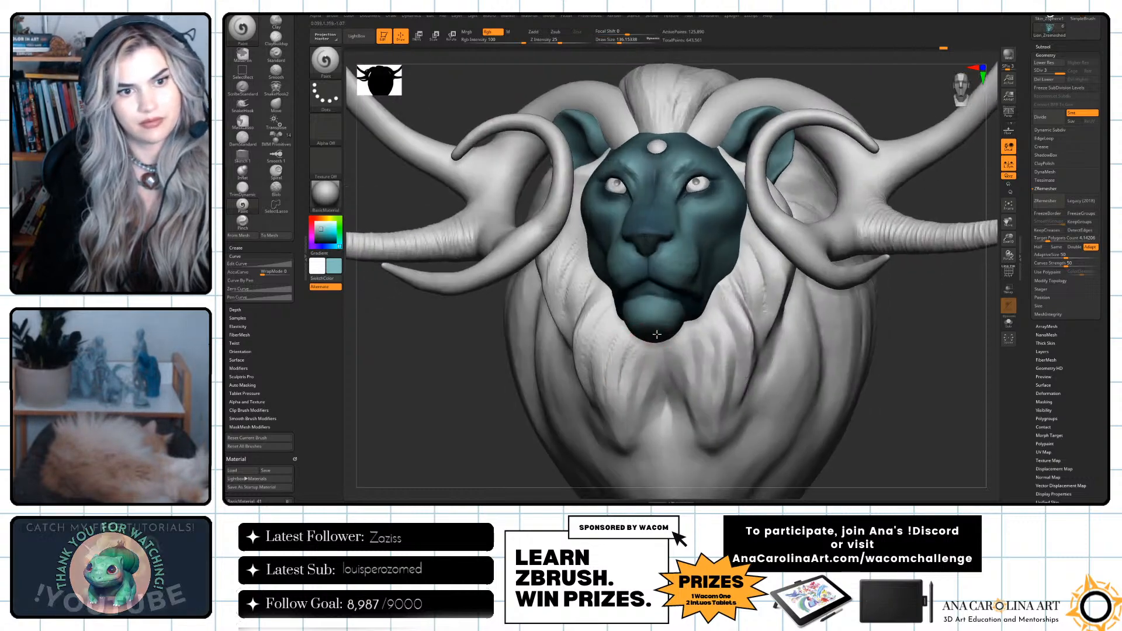
pyautogui.moveTo(856, 415); pyautogui.dragTo(879, 423)
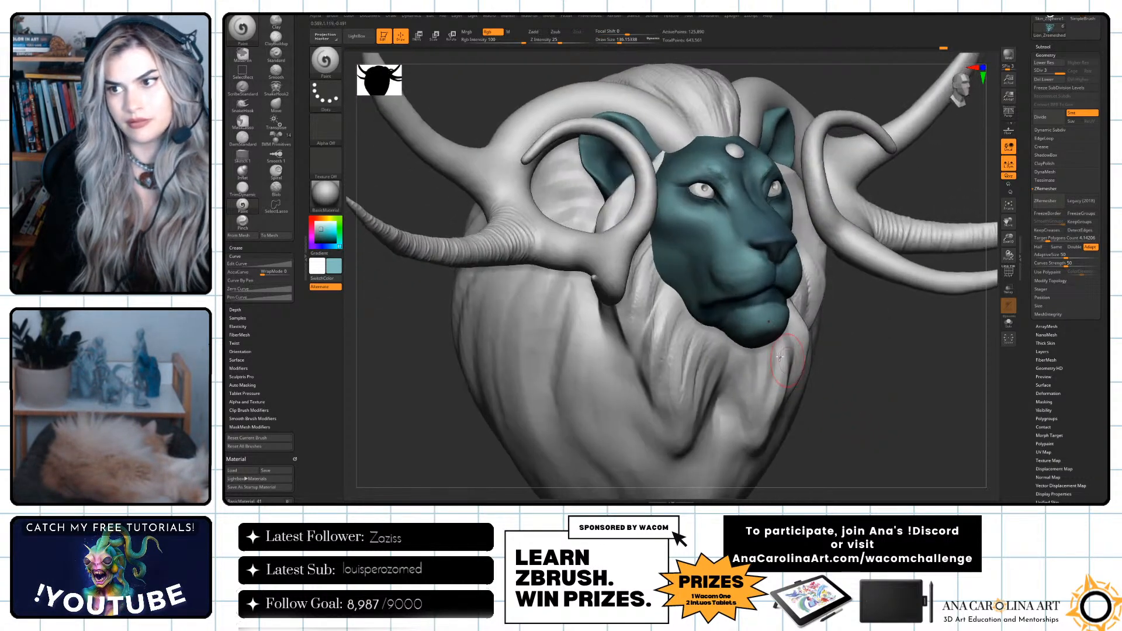
pyautogui.moveTo(662, 262); pyautogui.dragTo(681, 281)
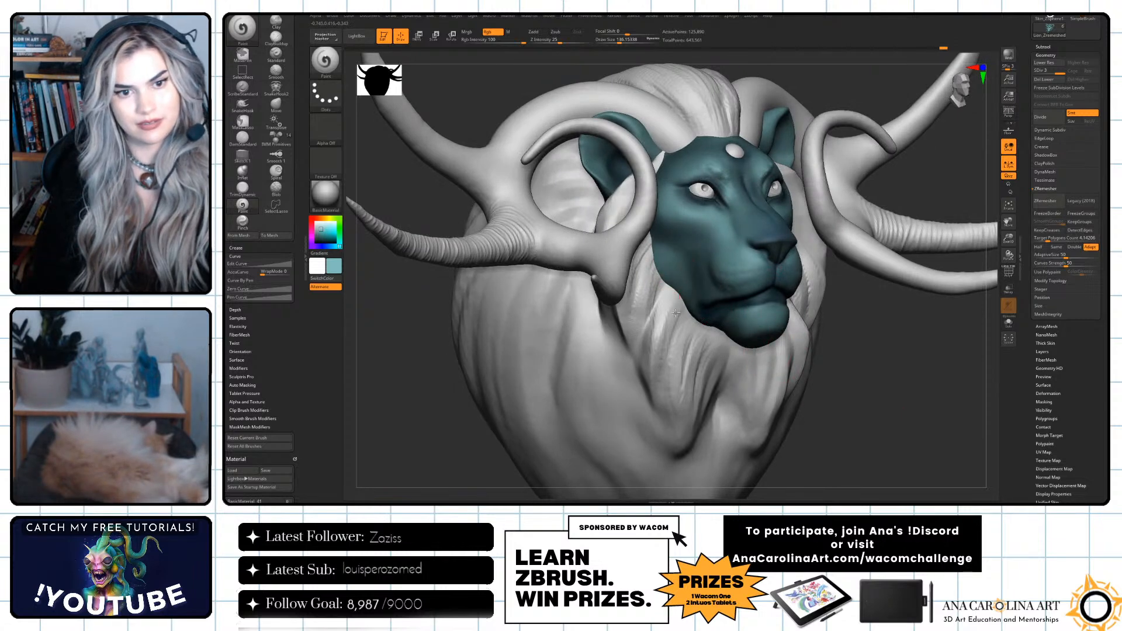
# Increase the draw size to about 305 and soften the cheek with broad light teal strokes.
pyautogui.press(']')
pyautogui.press(']')
pyautogui.press(']')
pyautogui.press(']')
pyautogui.press(']')
pyautogui.press(']')
pyautogui.press(']')
pyautogui.press(']')
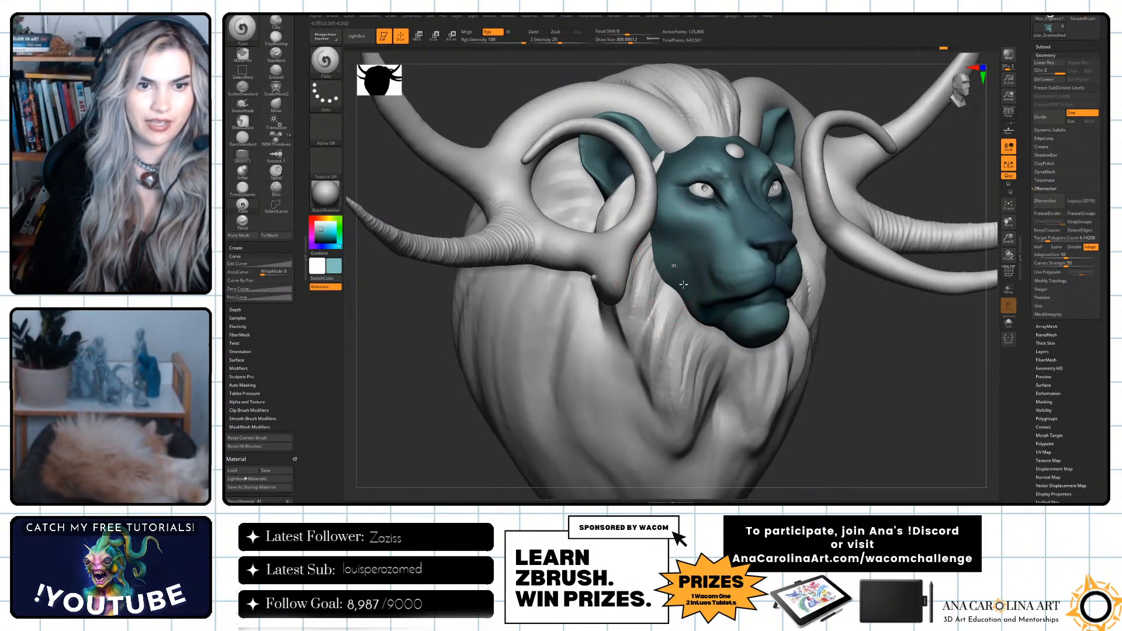
pyautogui.moveTo(715, 259); pyautogui.dragTo(737, 270)
pyautogui.keyDown('alt'); pyautogui.moveTo(839, 402); pyautogui.dragTo(828, 399); pyautogui.keyUp('alt')
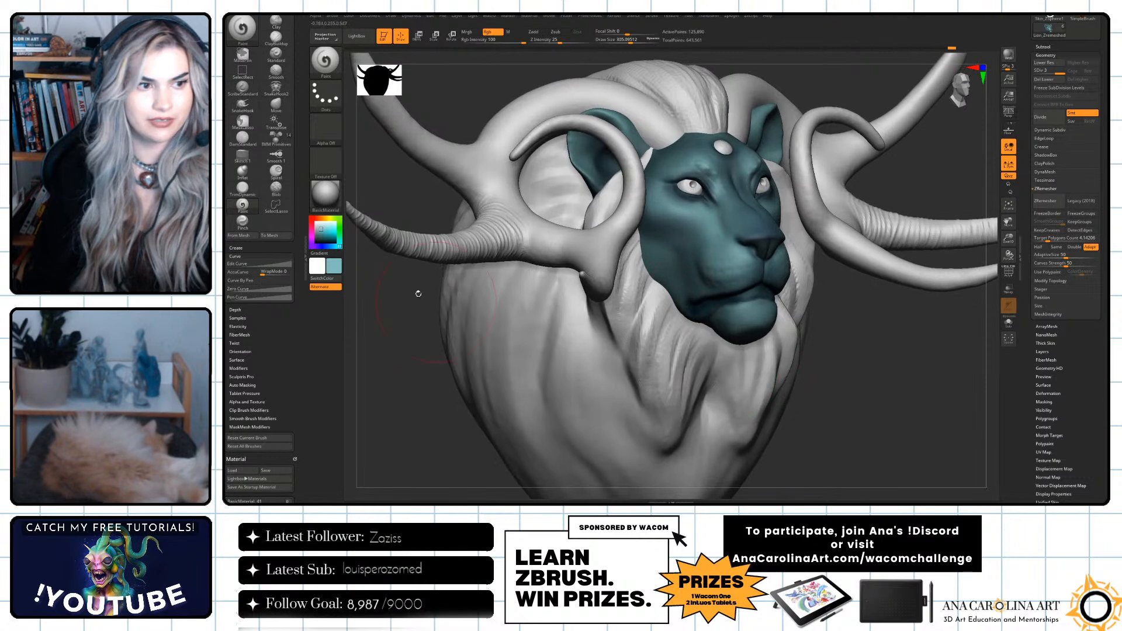
# Pick a brighter cyan and paint highlights on the nose bridge, chin and muzzle with a smaller brush.
pyautogui.moveTo(324, 228); pyautogui.dragTo(330, 226)
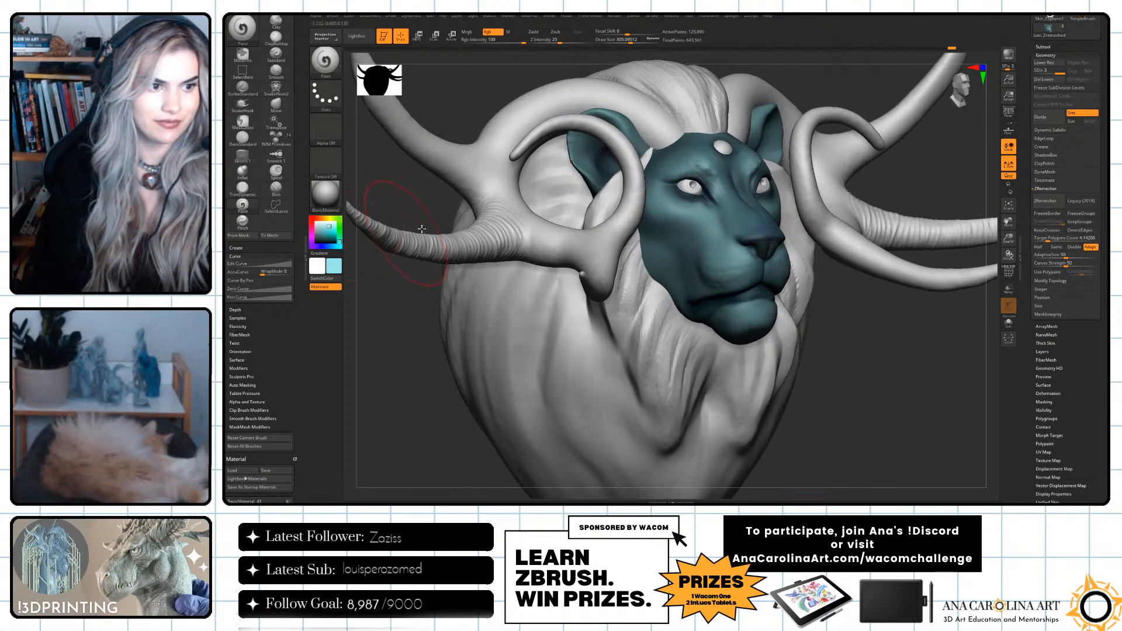
pyautogui.press('space')
pyautogui.moveTo(732, 197); pyautogui.dragTo(723, 197)
pyautogui.press('space')
pyautogui.moveTo(750, 316)
pyautogui.mouseDown()
pyautogui.moveTo(760, 328)
pyautogui.moveTo(756, 311)
pyautogui.mouseUp()
pyautogui.moveTo(845, 374); pyautogui.dragTo(788, 357)
pyautogui.press('space')
pyautogui.click(739, 271)
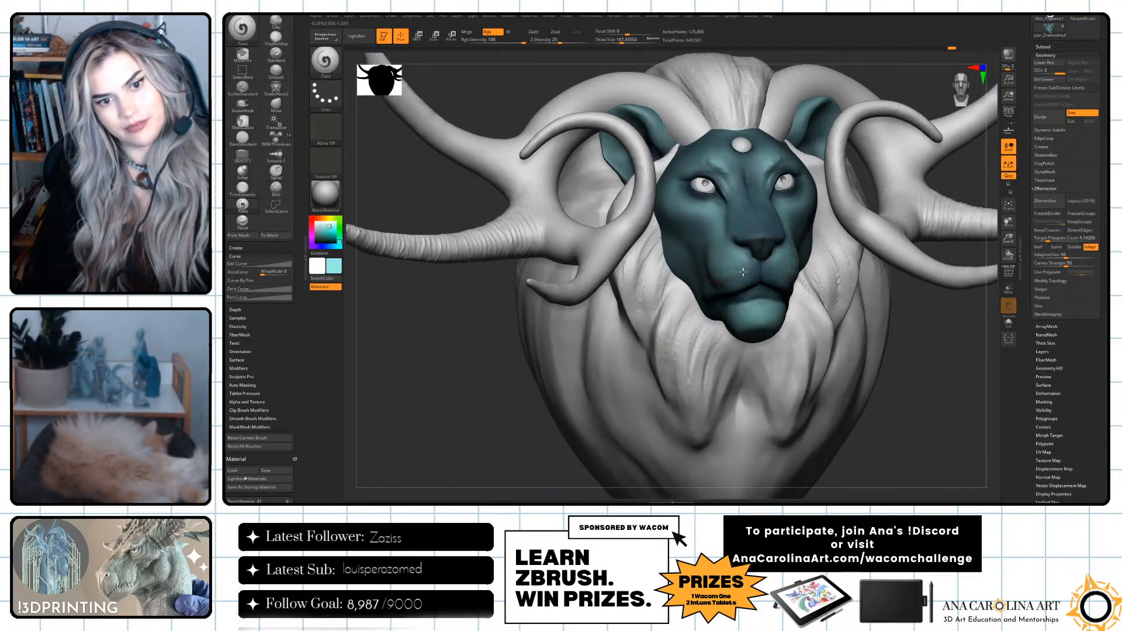
# Shift the colour to a mint green and highlight the areas around the eyes with a draw size of about 48.
pyautogui.press('space')
pyautogui.click(700, 209)
pyautogui.press('space')
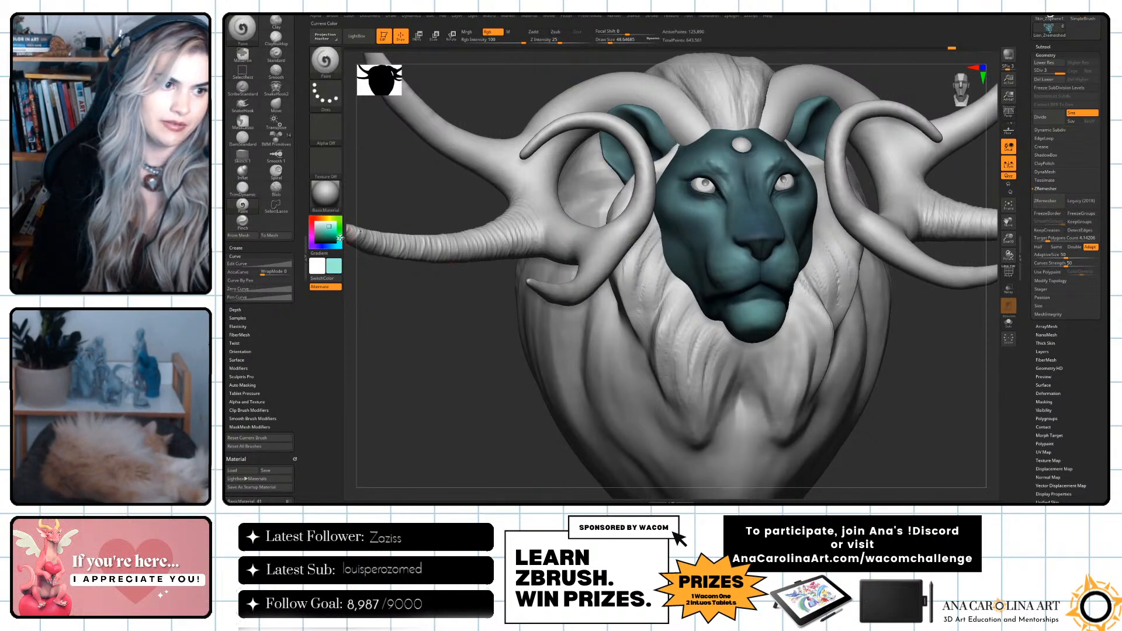
pyautogui.press('space')
pyautogui.moveTo(681, 190)
pyautogui.mouseDown()
pyautogui.moveTo(696, 207)
pyautogui.moveTo(677, 181)
pyautogui.mouseUp()
pyautogui.keyDown('alt'); pyautogui.moveTo(897, 353); pyautogui.dragTo(889, 377); pyautogui.keyUp('alt')
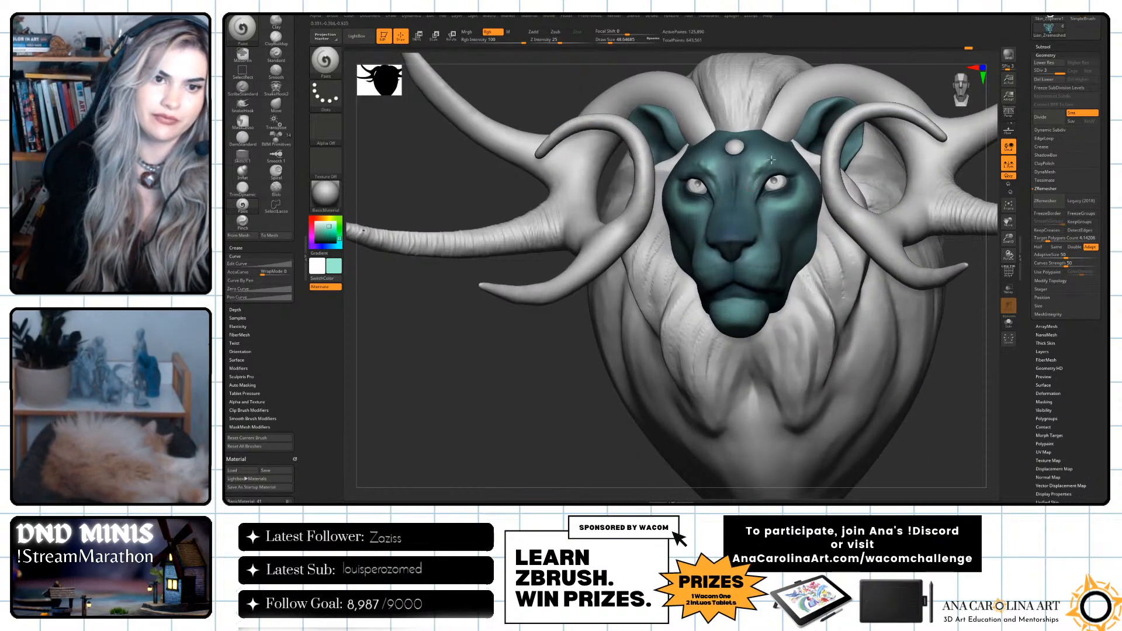
# Check the face from both sides and add mint highlights to the muzzle with a draw size of about 63.
pyautogui.press('ctrl')
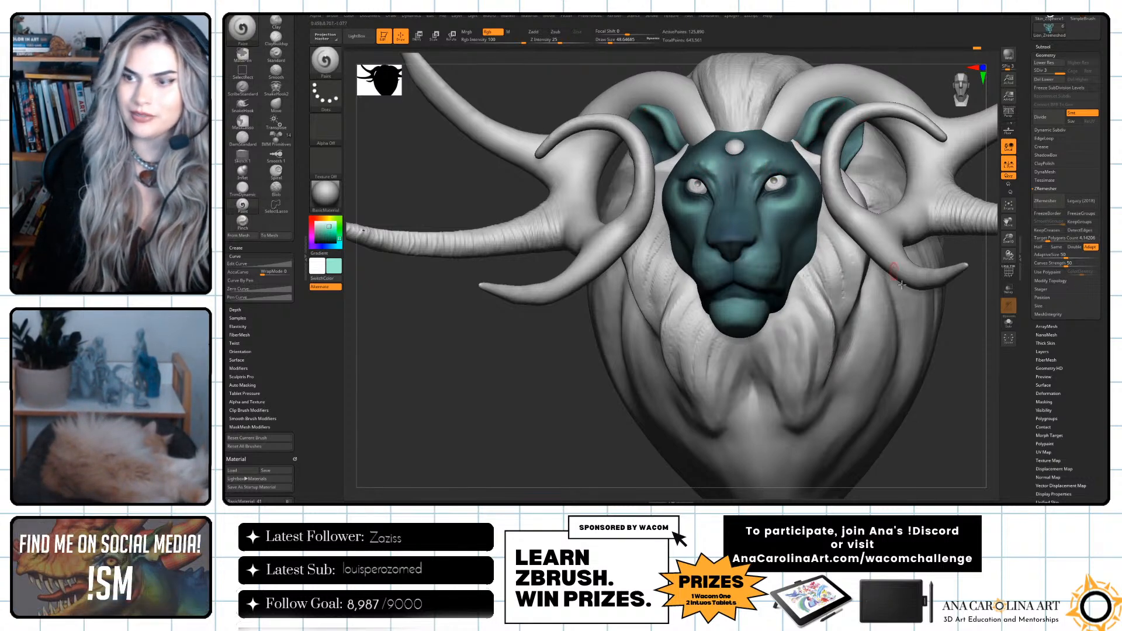
pyautogui.moveTo(949, 350); pyautogui.dragTo(770, 291)
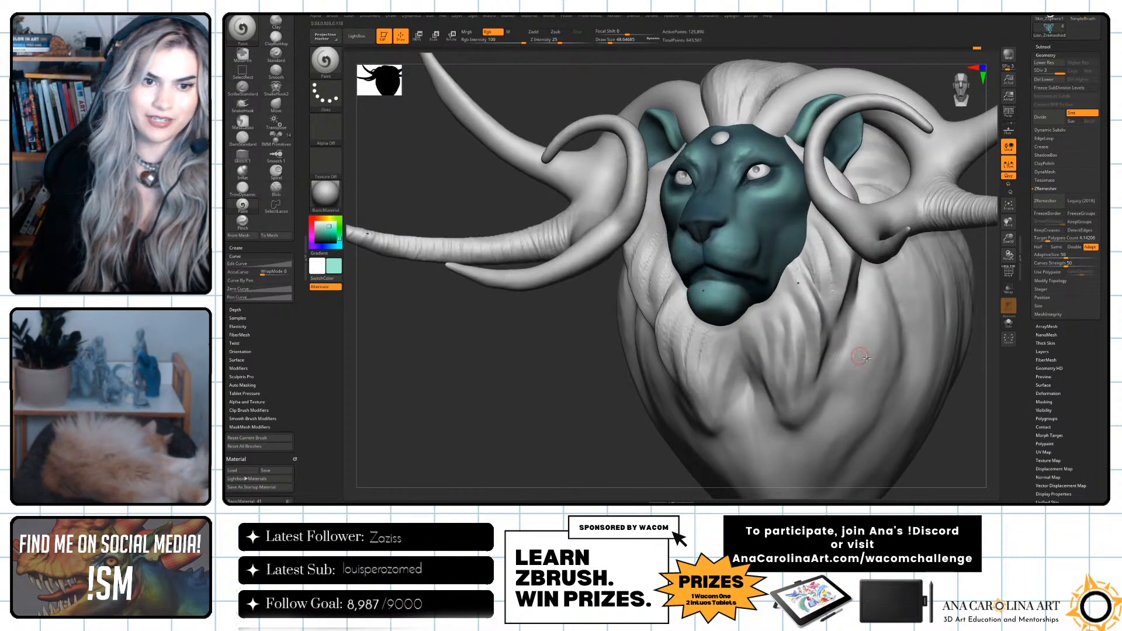
pyautogui.moveTo(888, 343); pyautogui.dragTo(725, 261, button='right')
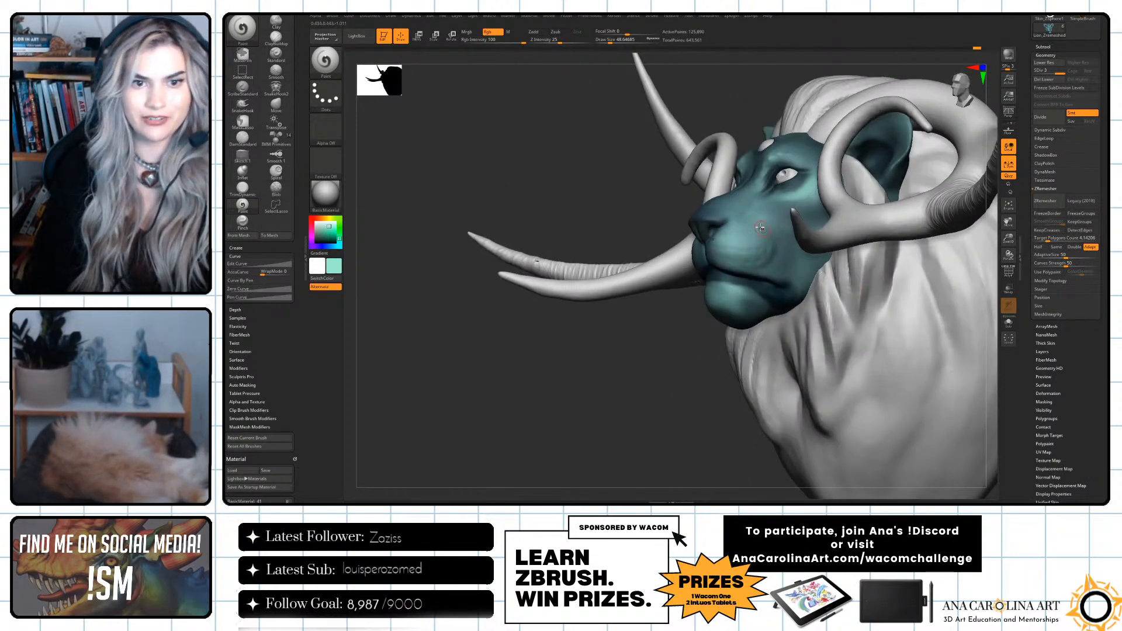
pyautogui.moveTo(705, 329); pyautogui.dragTo(724, 312)
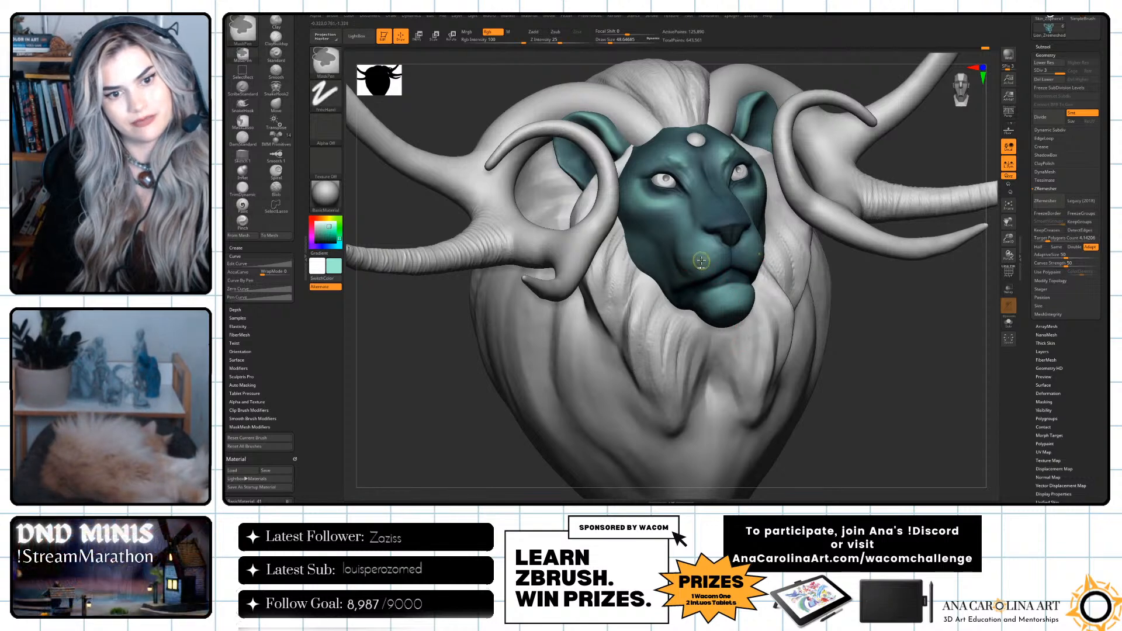
pyautogui.press('space')
pyautogui.press('space')
pyautogui.moveTo(699, 244); pyautogui.dragTo(701, 244)
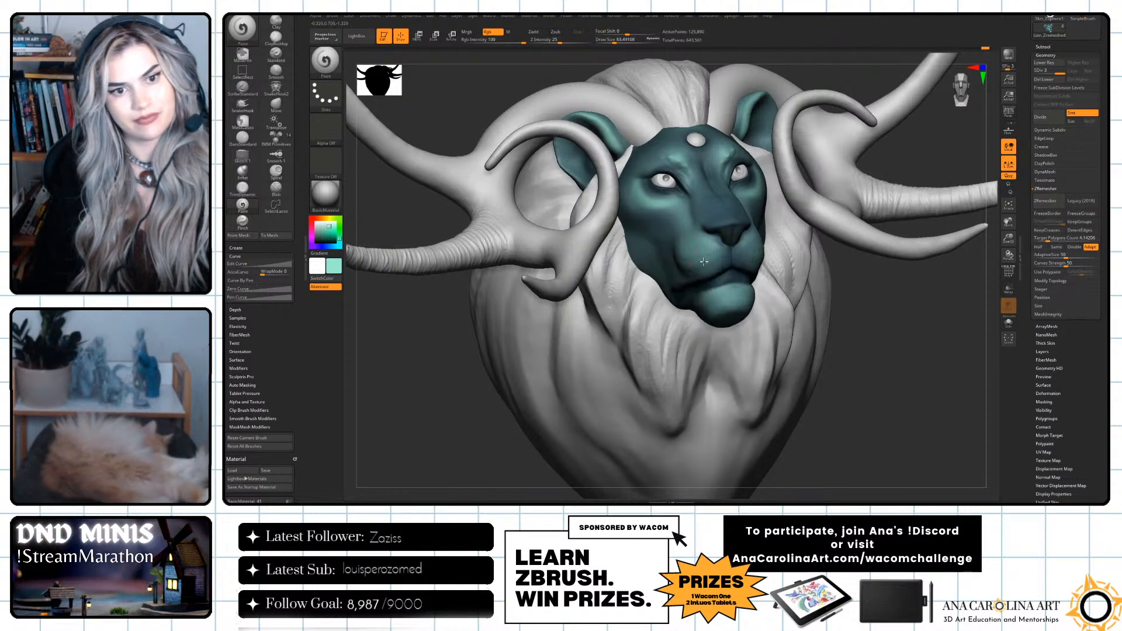
pyautogui.moveTo(909, 364); pyautogui.dragTo(883, 369)
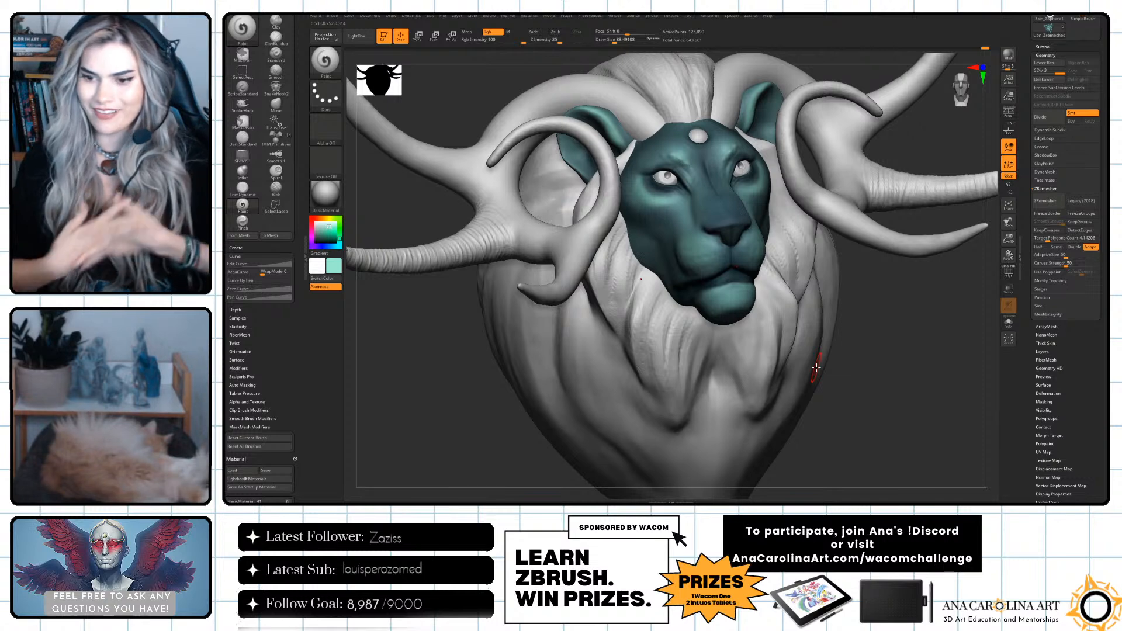
pyautogui.moveTo(1082, 310); pyautogui.dragTo(1082, 328)
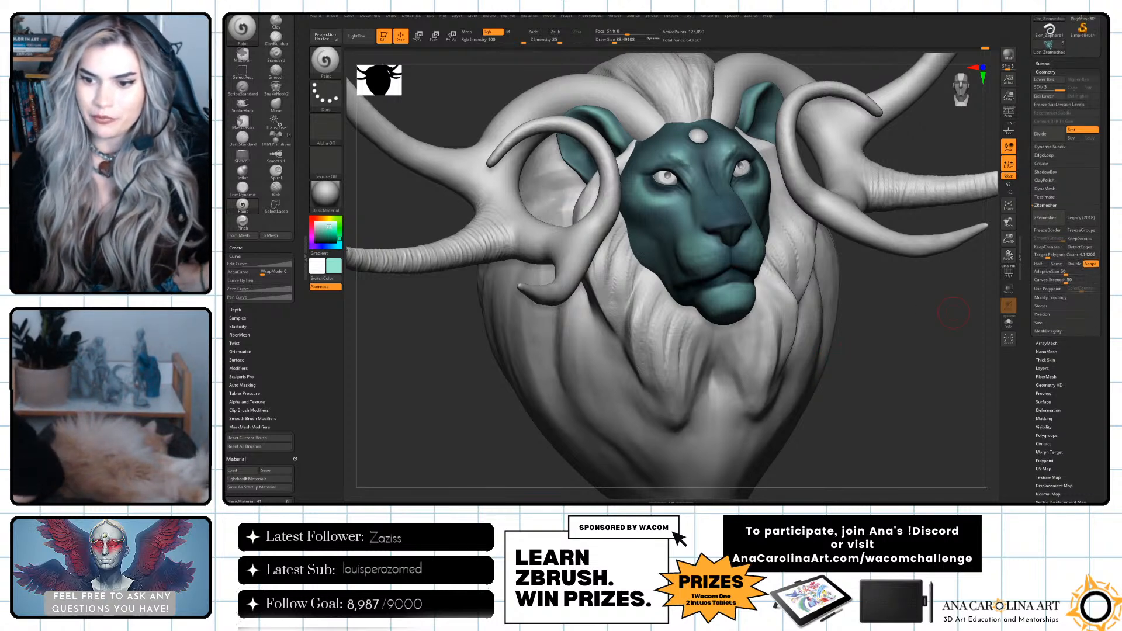
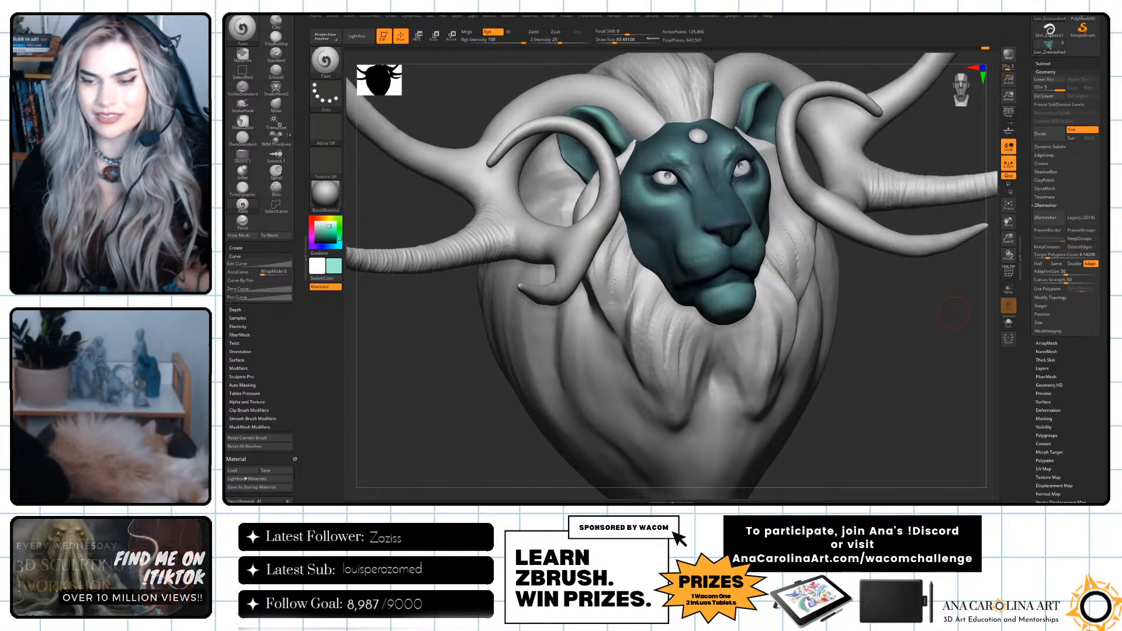
# Brush soft mint highlights over the sides of the face and beside the eyes with a draw size of about 109.
pyautogui.moveTo(932, 361)
pyautogui.mouseDown()
pyautogui.moveTo(918, 355)
pyautogui.moveTo(970, 352)
pyautogui.mouseUp()
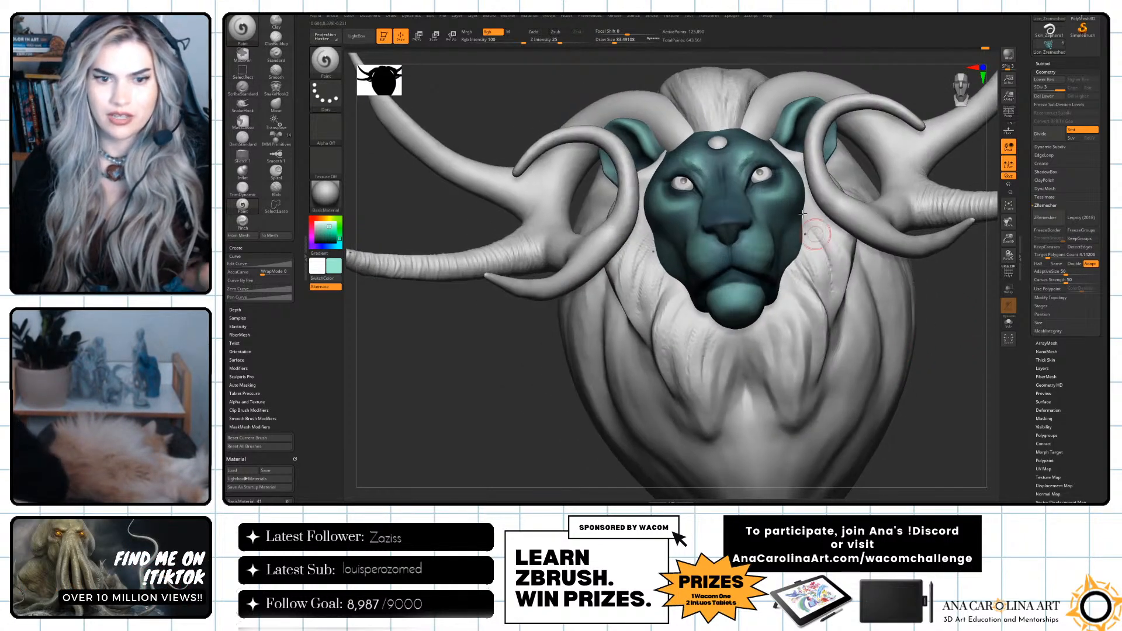
pyautogui.press('space')
pyautogui.moveTo(785, 216)
pyautogui.mouseDown()
pyautogui.moveTo(770, 217)
pyautogui.moveTo(792, 207)
pyautogui.mouseUp()
pyautogui.moveTo(912, 320); pyautogui.dragTo(718, 220)
pyautogui.press('space')
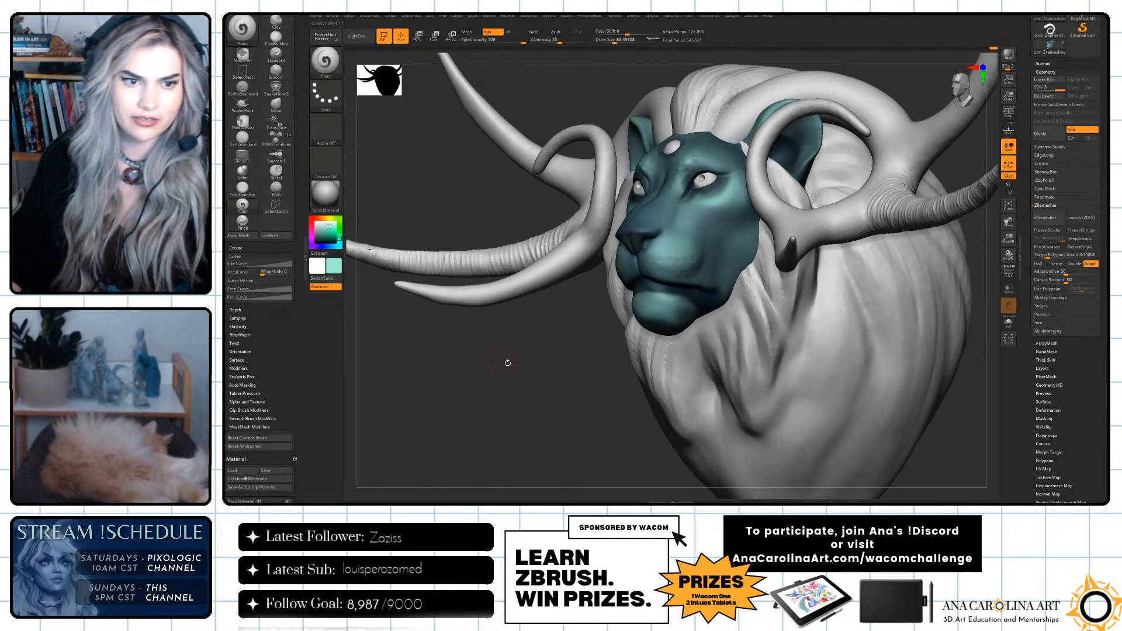
pyautogui.moveTo(501, 358); pyautogui.dragTo(673, 357)
pyautogui.moveTo(863, 404)
pyautogui.keyDown('alt'); pyautogui.mouseDown()
pyautogui.moveTo(854, 368)
pyautogui.moveTo(844, 388)
pyautogui.moveTo(847, 379)
pyautogui.moveTo(586, 195)
pyautogui.moveTo(579, 162)
pyautogui.moveTo(589, 181)
pyautogui.mouseUp(); pyautogui.keyUp('alt')
pyautogui.press('space')
pyautogui.click(590, 195)
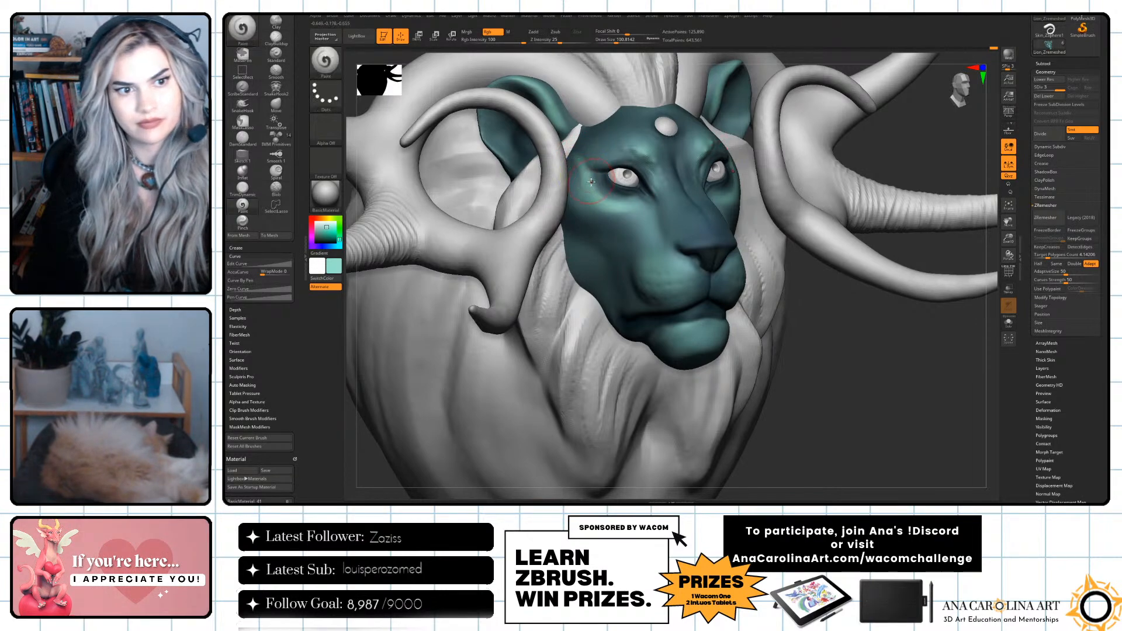
pyautogui.keyDown('alt'); pyautogui.moveTo(894, 358); pyautogui.dragTo(855, 358); pyautogui.keyUp('alt')
pyautogui.press('space')
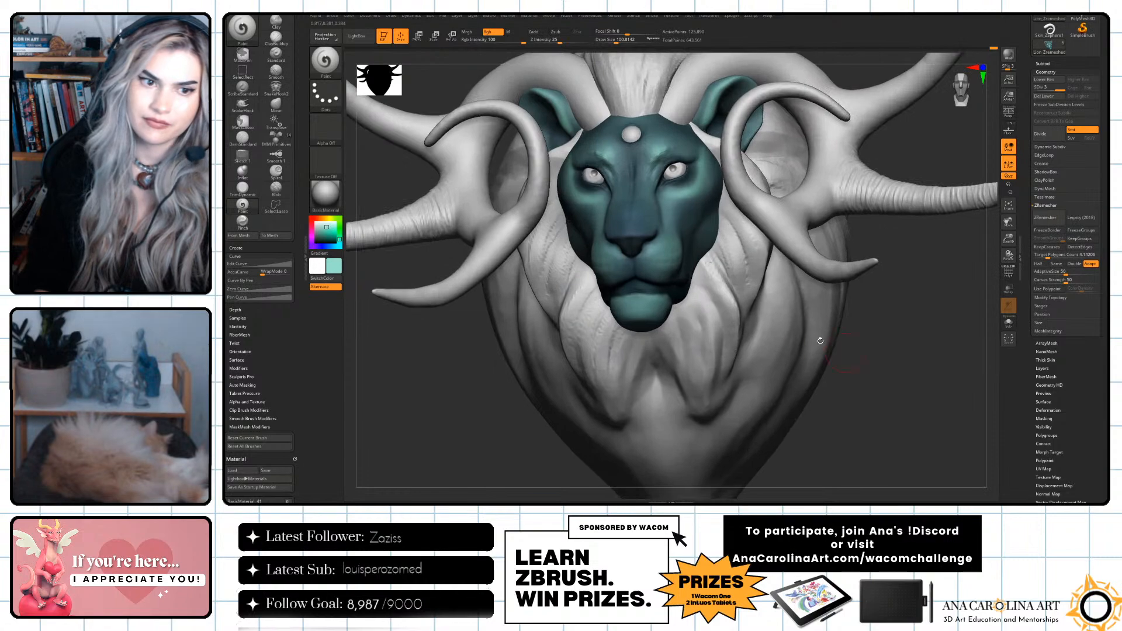
# Try broad mint strokes on the nose bridge with draw sizes of up to about 197 and undo them.
pyautogui.click(685, 252)
pyautogui.press('space')
pyautogui.click(643, 221)
pyautogui.keyDown('alt'); pyautogui.moveTo(642, 221); pyautogui.dragTo(646, 219, button='right'); pyautogui.keyUp('alt')
pyautogui.press('space')
pyautogui.click(636, 227)
pyautogui.press('space')
pyautogui.click(642, 229)
pyautogui.hotkey('ctrl', 'z')
pyautogui.moveTo(646, 225); pyautogui.dragTo(637, 221)
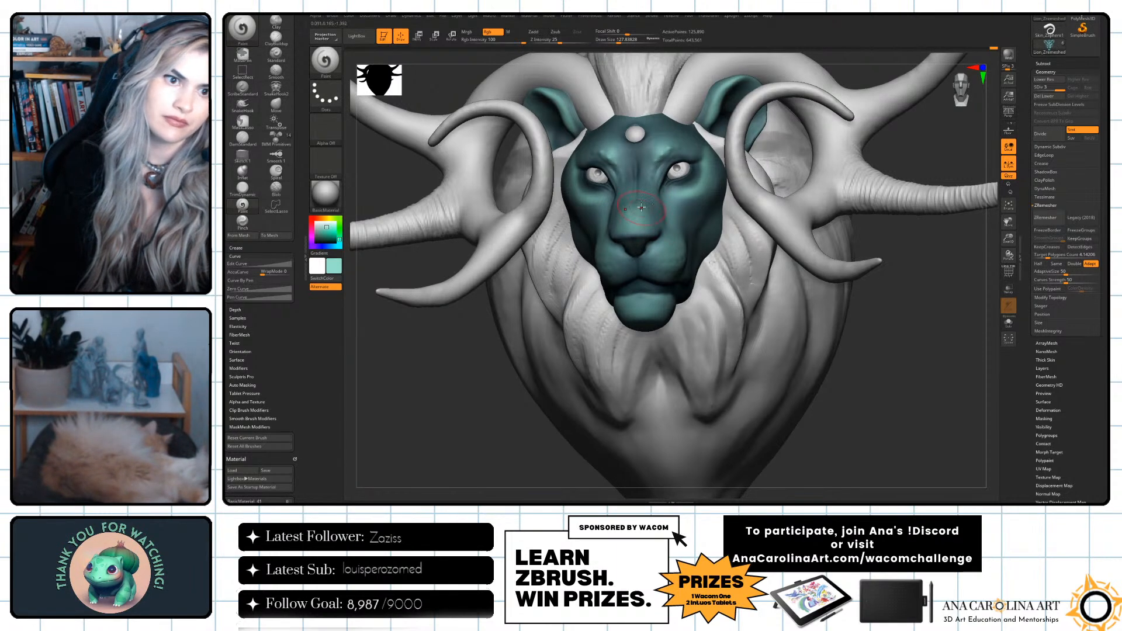
pyautogui.press('space')
pyautogui.click(643, 219)
pyautogui.hotkey('ctrl', 'z')
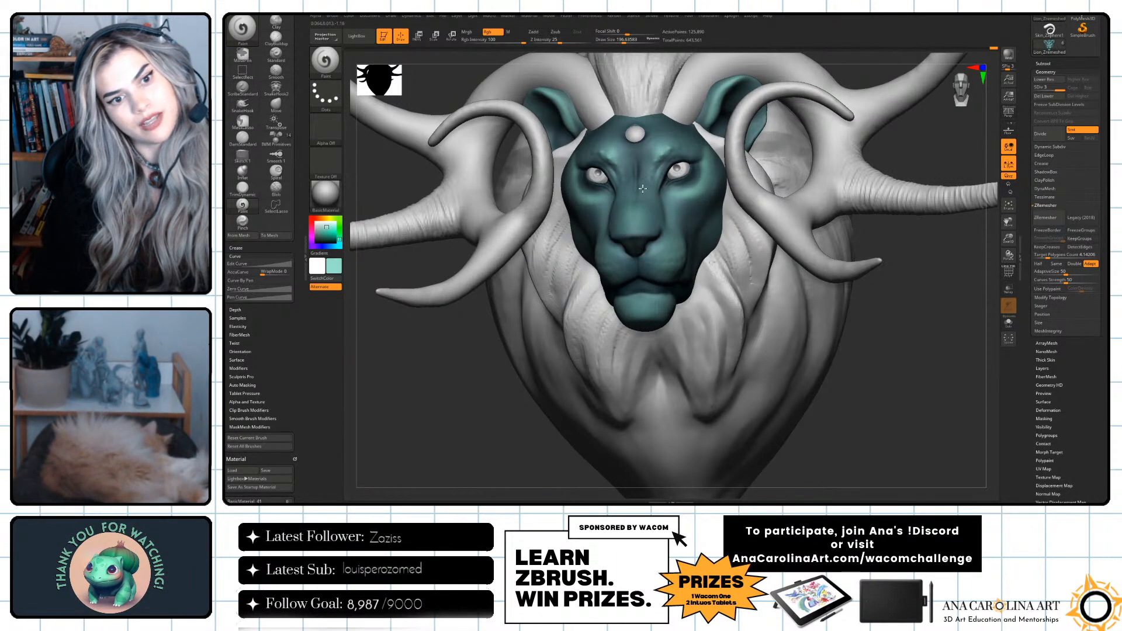
# Sample a muted blue from the face and paint it on the nose bridge with a draw size of about 65.
pyautogui.press('c')
pyautogui.press('space')
pyautogui.click(637, 177)
pyautogui.press('space')
pyautogui.click(633, 220)
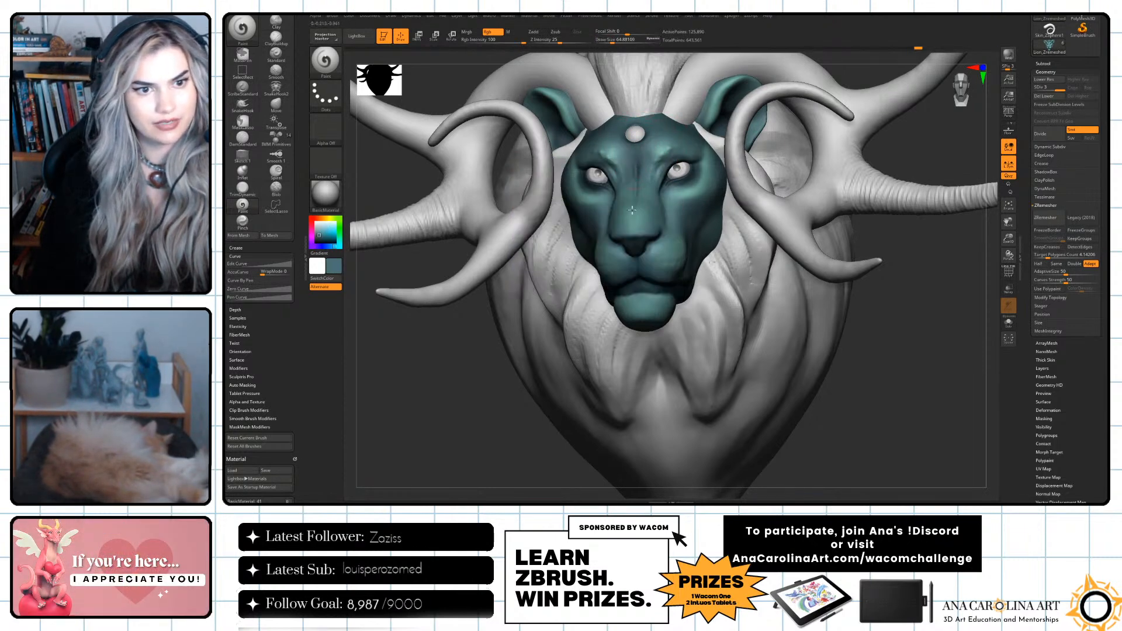
# Examine the painted face from several angles, make the lion face the active subtool and set the draw size to about 97.
pyautogui.moveTo(898, 342)
pyautogui.mouseDown()
pyautogui.moveTo(934, 351)
pyautogui.moveTo(918, 336)
pyautogui.mouseUp()
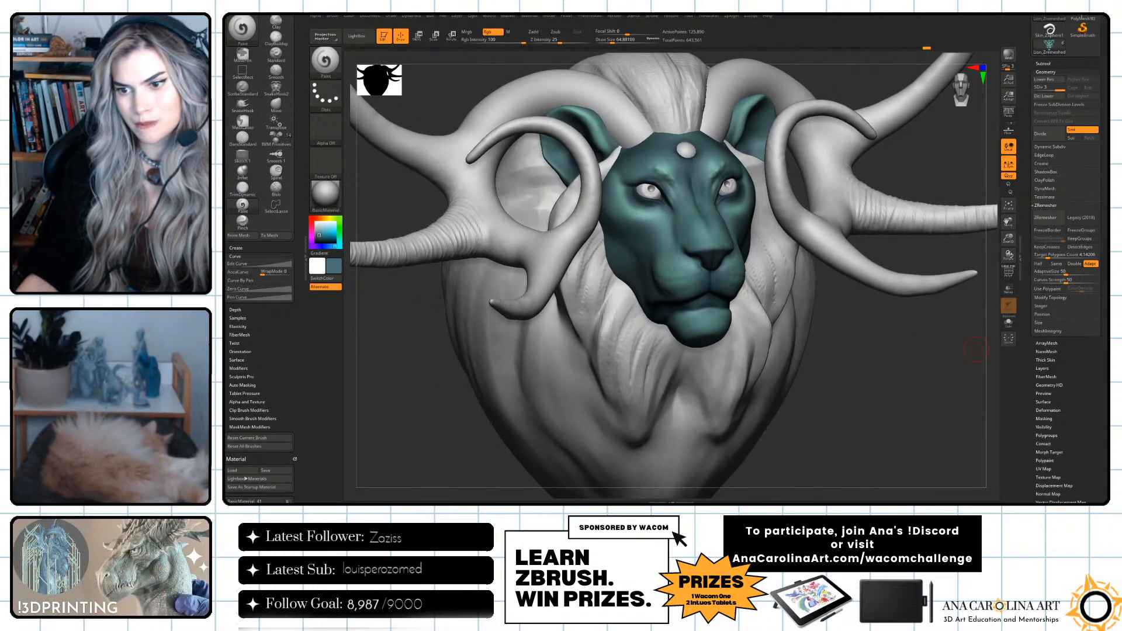
pyautogui.moveTo(933, 394); pyautogui.dragTo(945, 392)
pyautogui.keyDown('alt'); pyautogui.moveTo(845, 390); pyautogui.dragTo(840, 358); pyautogui.keyUp('alt')
pyautogui.moveTo(840, 358); pyautogui.dragTo(869, 387)
pyautogui.keyDown('alt'); pyautogui.moveTo(881, 396); pyautogui.dragTo(878, 430); pyautogui.keyUp('alt')
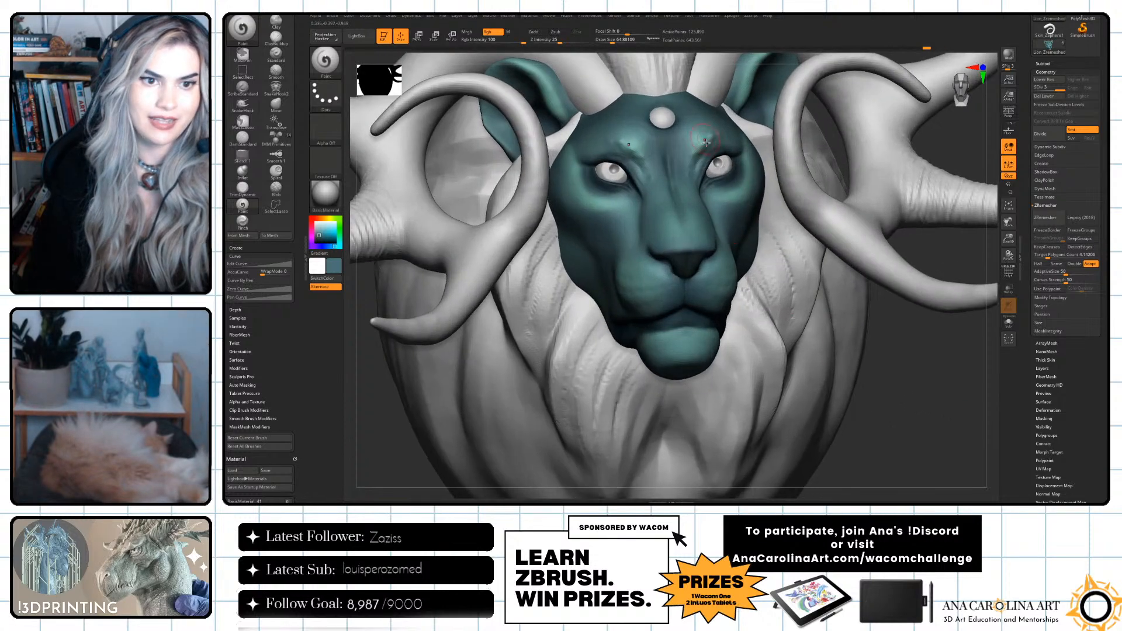
pyautogui.keyDown('alt'); pyautogui.click(721, 168); pyautogui.keyUp('alt')
pyautogui.keyDown('alt'); pyautogui.moveTo(948, 363); pyautogui.dragTo(923, 408); pyautogui.keyUp('alt')
pyautogui.keyDown('alt'); pyautogui.click(715, 318); pyautogui.keyUp('alt')
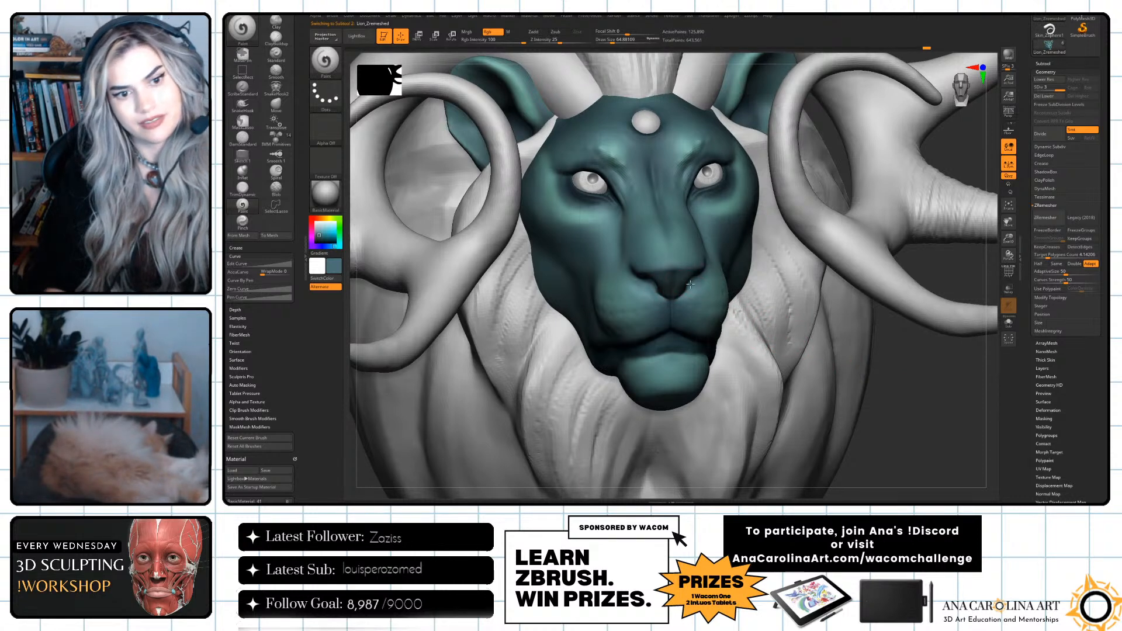
pyautogui.moveTo(935, 409); pyautogui.dragTo(941, 425)
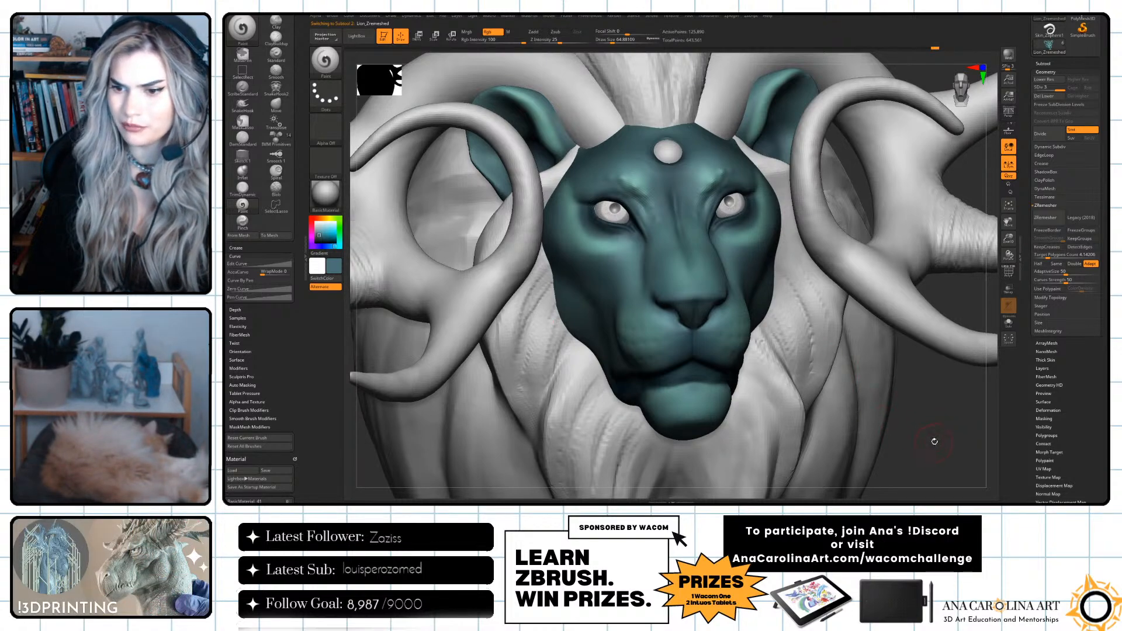
pyautogui.keyDown('alt'); pyautogui.moveTo(940, 444); pyautogui.dragTo(926, 421); pyautogui.keyUp('alt')
pyautogui.press('space')
pyautogui.moveTo(734, 288); pyautogui.dragTo(741, 287)
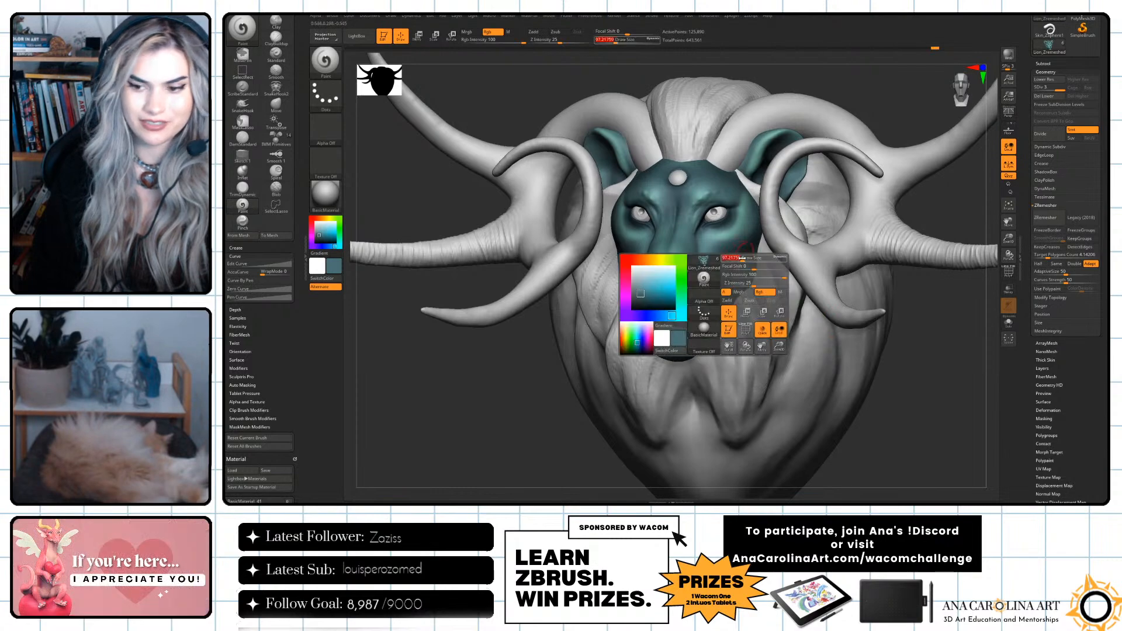
pyautogui.moveTo(934, 391)
pyautogui.keyDown('alt'); pyautogui.mouseDown()
pyautogui.moveTo(927, 399)
pyautogui.moveTo(940, 396)
pyautogui.mouseUp(); pyautogui.keyUp('alt')
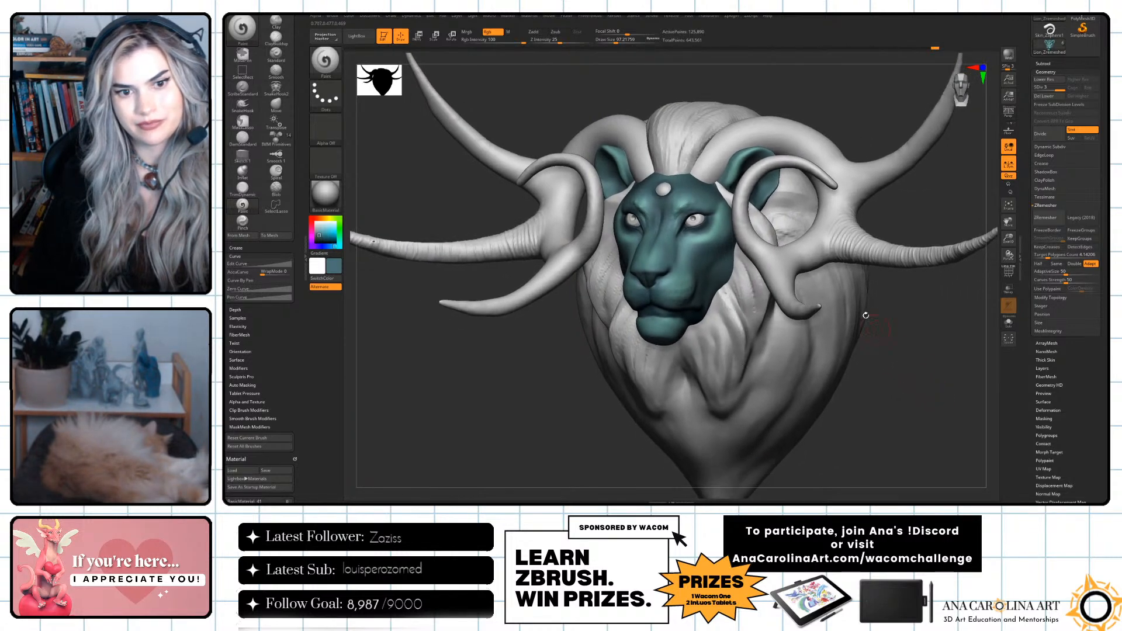
# Sample a mint teal from the face, select the horns subtool and paint all the horns with a draw size of about 447.
pyautogui.press('c')
pyautogui.press('space')
pyautogui.moveTo(708, 240); pyautogui.dragTo(718, 240)
pyautogui.keyDown('alt'); pyautogui.click(743, 132); pyautogui.keyUp('alt')
pyautogui.press('space')
pyautogui.moveTo(745, 130); pyautogui.dragTo(753, 130)
pyautogui.moveTo(732, 135)
pyautogui.mouseDown()
pyautogui.moveTo(710, 195)
pyautogui.moveTo(775, 135)
pyautogui.moveTo(836, 170)
pyautogui.moveTo(813, 189)
pyautogui.mouseUp()
pyautogui.press('space')
pyautogui.moveTo(811, 189)
pyautogui.mouseDown()
pyautogui.moveTo(808, 168)
pyautogui.moveTo(918, 259)
pyautogui.moveTo(905, 131)
pyautogui.moveTo(952, 275)
pyautogui.moveTo(959, 257)
pyautogui.mouseUp()
pyautogui.moveTo(801, 310); pyautogui.dragTo(804, 301)
pyautogui.moveTo(953, 351); pyautogui.dragTo(832, 308)
pyautogui.moveTo(692, 363); pyautogui.dragTo(864, 364)
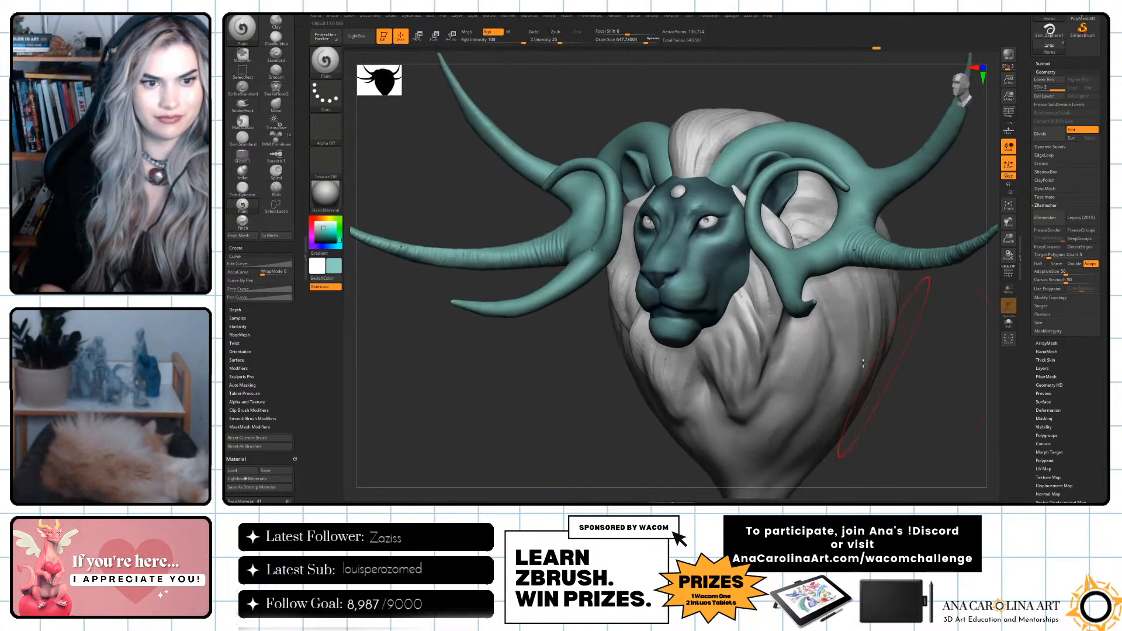
# Pick a golden yellow and paint it over the horns' curls and branches, undoing and redoing strokes to compare.
pyautogui.click(328, 217)
pyautogui.moveTo(327, 234); pyautogui.dragTo(325, 232)
pyautogui.click(327, 218)
pyautogui.moveTo(764, 241); pyautogui.dragTo(790, 248)
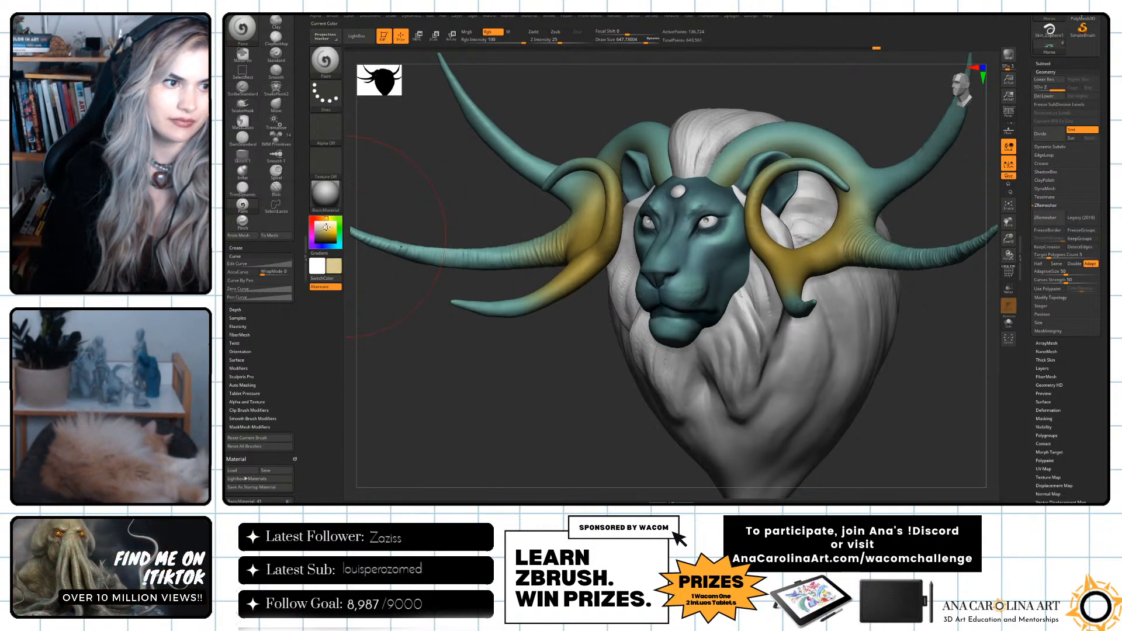
pyautogui.moveTo(780, 157)
pyautogui.mouseDown()
pyautogui.moveTo(825, 175)
pyautogui.moveTo(871, 248)
pyautogui.moveTo(901, 254)
pyautogui.mouseUp()
pyautogui.keyDown('alt'); pyautogui.moveTo(910, 338); pyautogui.dragTo(942, 352); pyautogui.keyUp('alt')
pyautogui.hotkey('ctrl', 'z')
pyautogui.hotkey('ctrl', 'z')
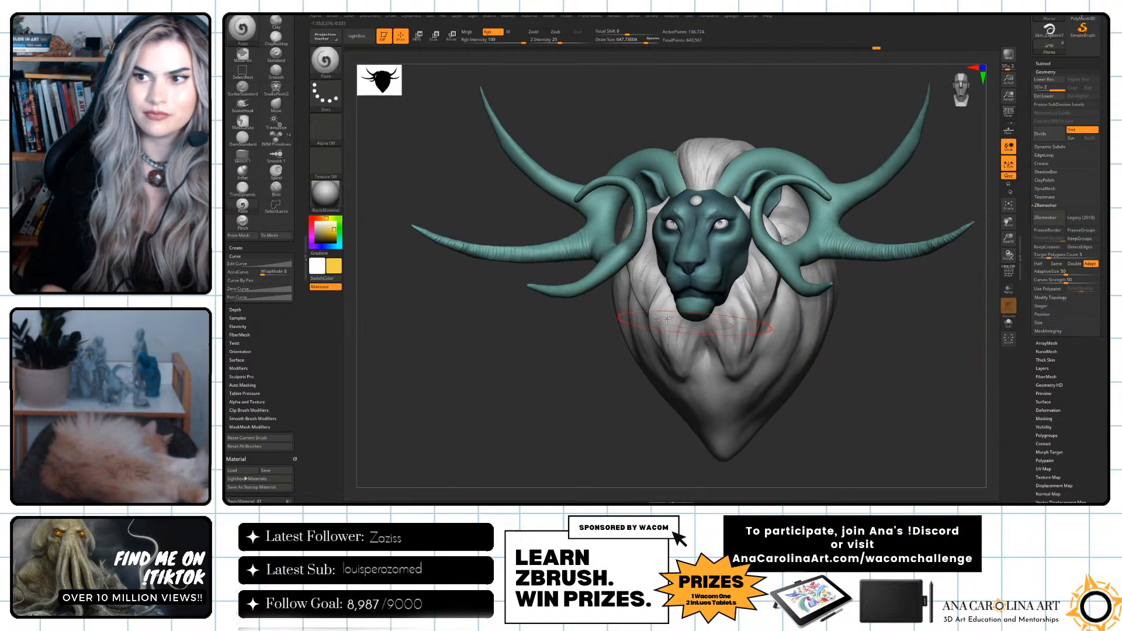
pyautogui.hotkey('ctrl', 'shift', 'z')
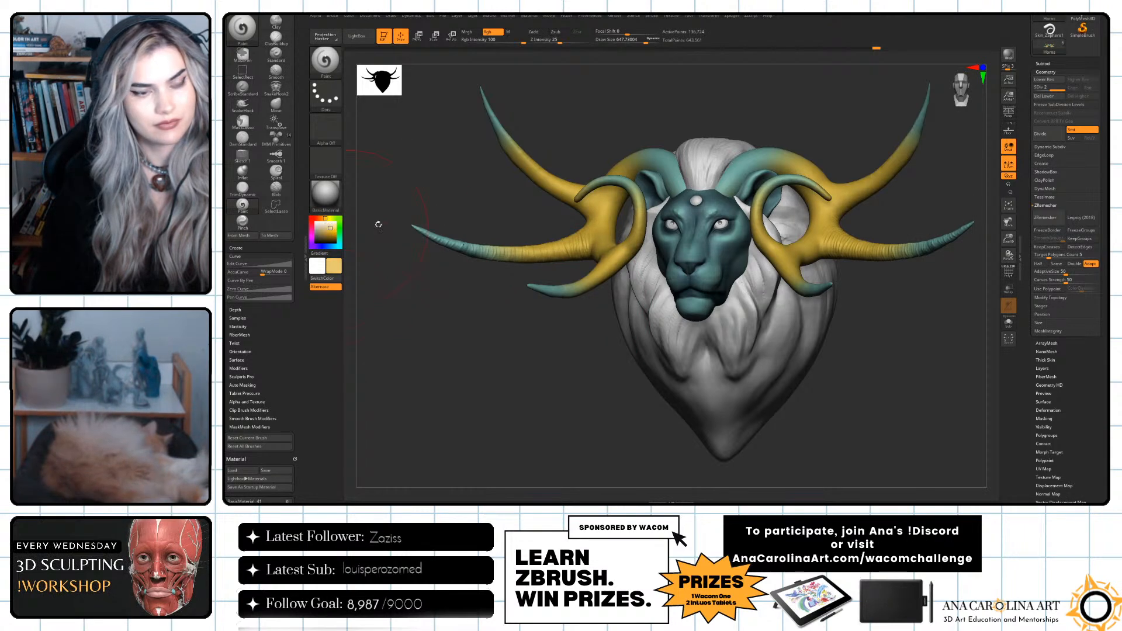
# Cover the remaining teal tips and the backs of the horns with muted gold, enlarging the draw size to 1000.
pyautogui.moveTo(555, 207); pyautogui.dragTo(477, 181)
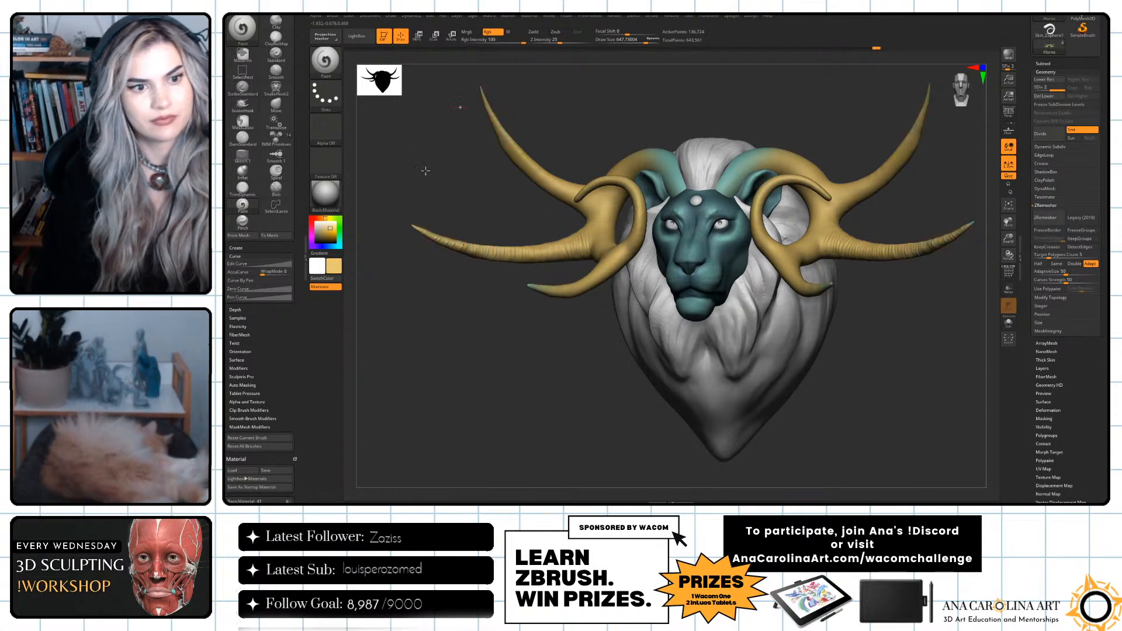
pyautogui.moveTo(890, 322)
pyautogui.mouseDown()
pyautogui.moveTo(854, 316)
pyautogui.moveTo(923, 354)
pyautogui.mouseUp()
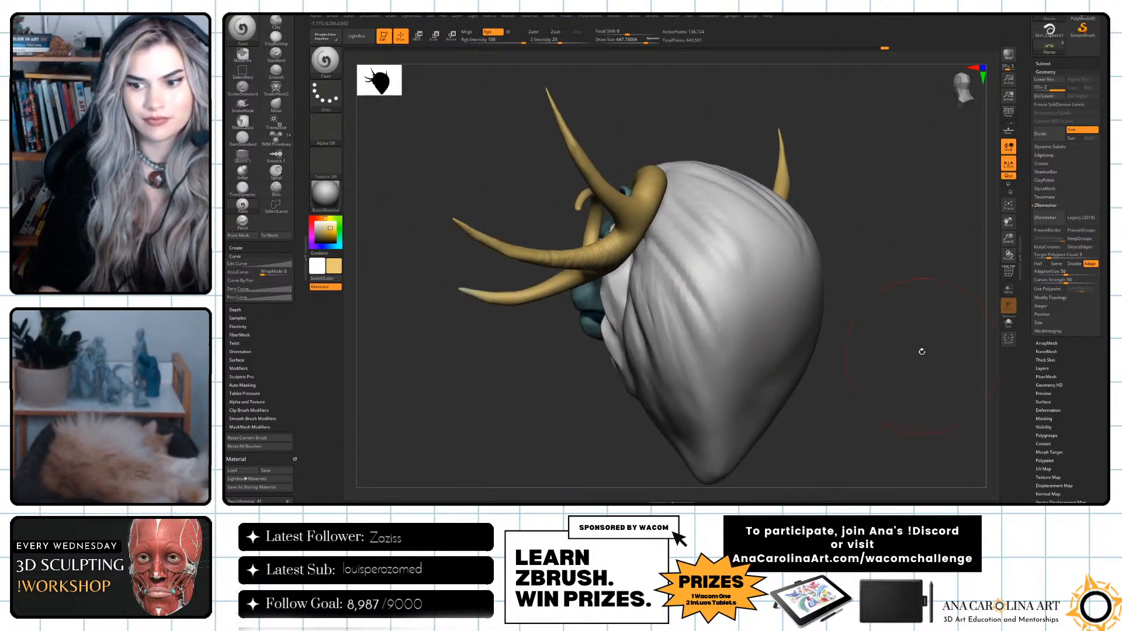
pyautogui.moveTo(563, 177)
pyautogui.mouseDown()
pyautogui.moveTo(790, 271)
pyautogui.moveTo(754, 280)
pyautogui.moveTo(789, 249)
pyautogui.mouseUp()
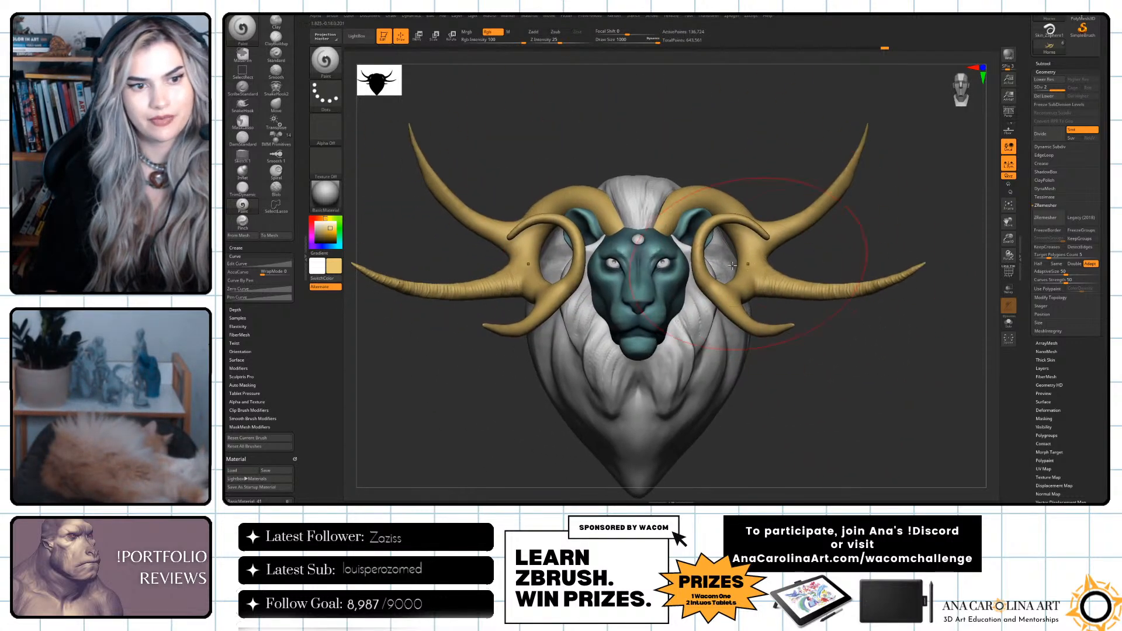
# Pick a deeper, more saturated gold and repaint the horns with a draw size of about 576.
pyautogui.moveTo(331, 230); pyautogui.dragTo(332, 233)
pyautogui.moveTo(504, 274)
pyautogui.mouseDown()
pyautogui.moveTo(497, 315)
pyautogui.moveTo(527, 319)
pyautogui.mouseUp()
pyautogui.hotkey('ctrl', 'z')
pyautogui.press('space')
pyautogui.click(821, 257)
pyautogui.moveTo(883, 237)
pyautogui.mouseDown()
pyautogui.moveTo(794, 261)
pyautogui.moveTo(767, 255)
pyautogui.moveTo(814, 170)
pyautogui.moveTo(711, 218)
pyautogui.moveTo(786, 297)
pyautogui.moveTo(899, 280)
pyautogui.mouseUp()
pyautogui.moveTo(877, 350)
pyautogui.keyDown('alt'); pyautogui.mouseDown()
pyautogui.moveTo(928, 338)
pyautogui.moveTo(955, 377)
pyautogui.mouseUp(); pyautogui.keyUp('alt')
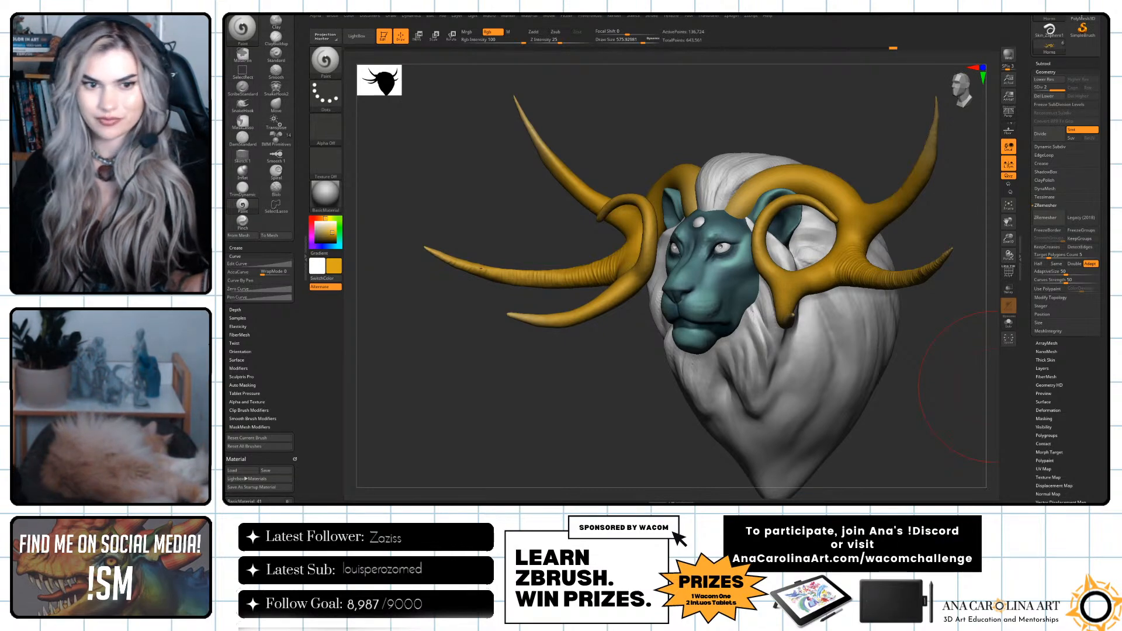
pyautogui.moveTo(958, 386); pyautogui.dragTo(945, 416)
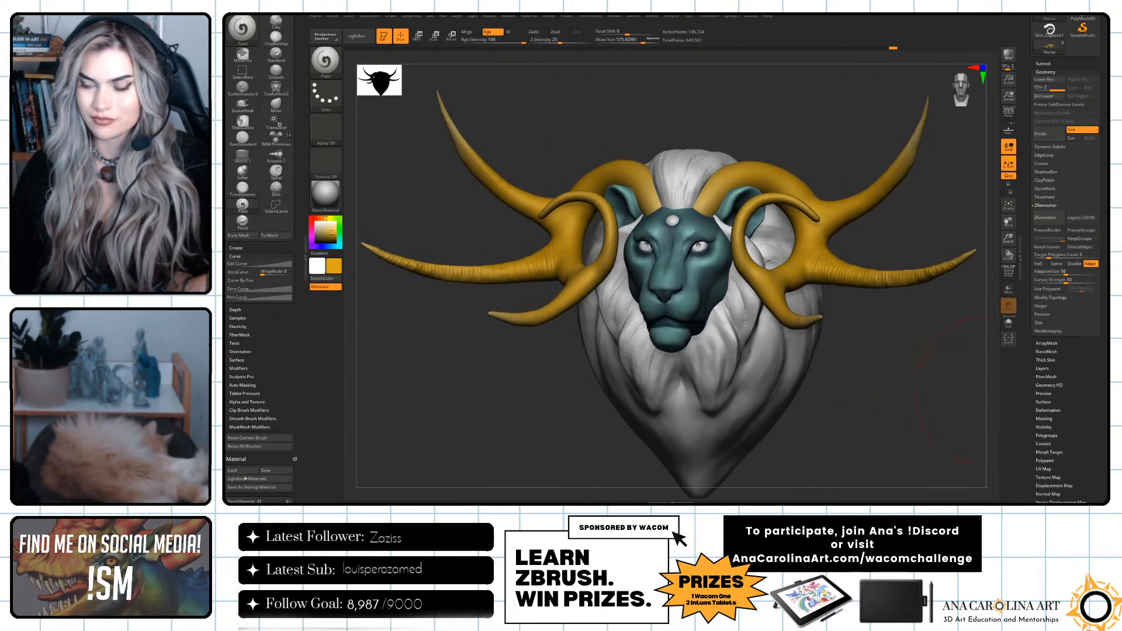
# Select the eyes subtool, choose black and darken both eyeballs with a draw size of about 109.
pyautogui.moveTo(878, 439); pyautogui.dragTo(901, 441)
pyautogui.keyDown('alt'); pyautogui.click(651, 251); pyautogui.keyUp('alt')
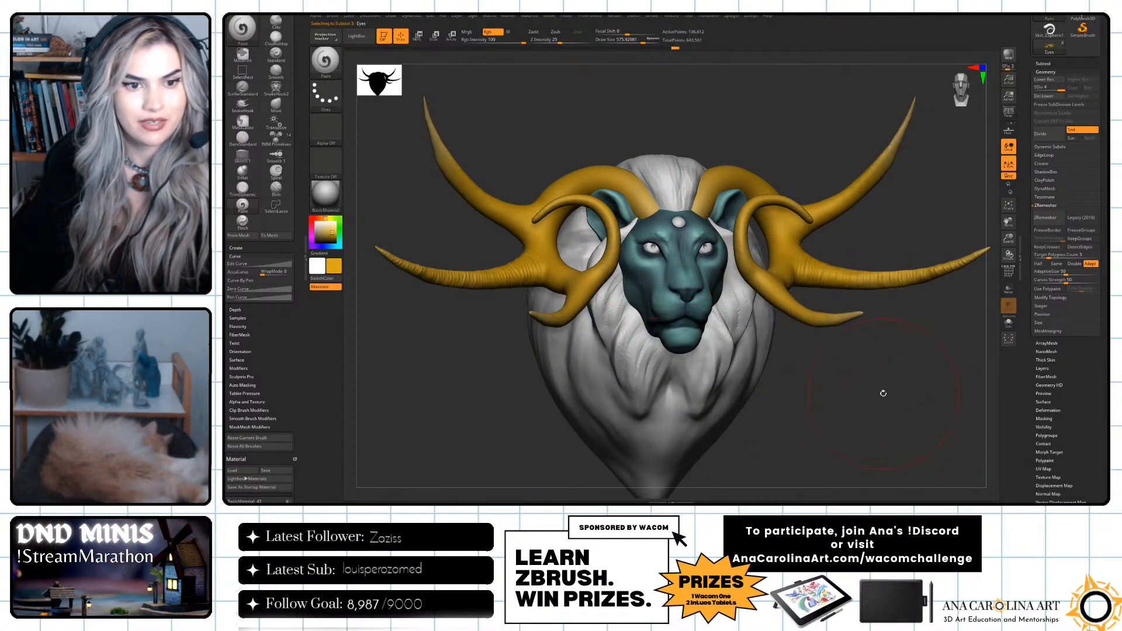
pyautogui.keyDown('alt'); pyautogui.moveTo(871, 388); pyautogui.dragTo(899, 433); pyautogui.keyUp('alt')
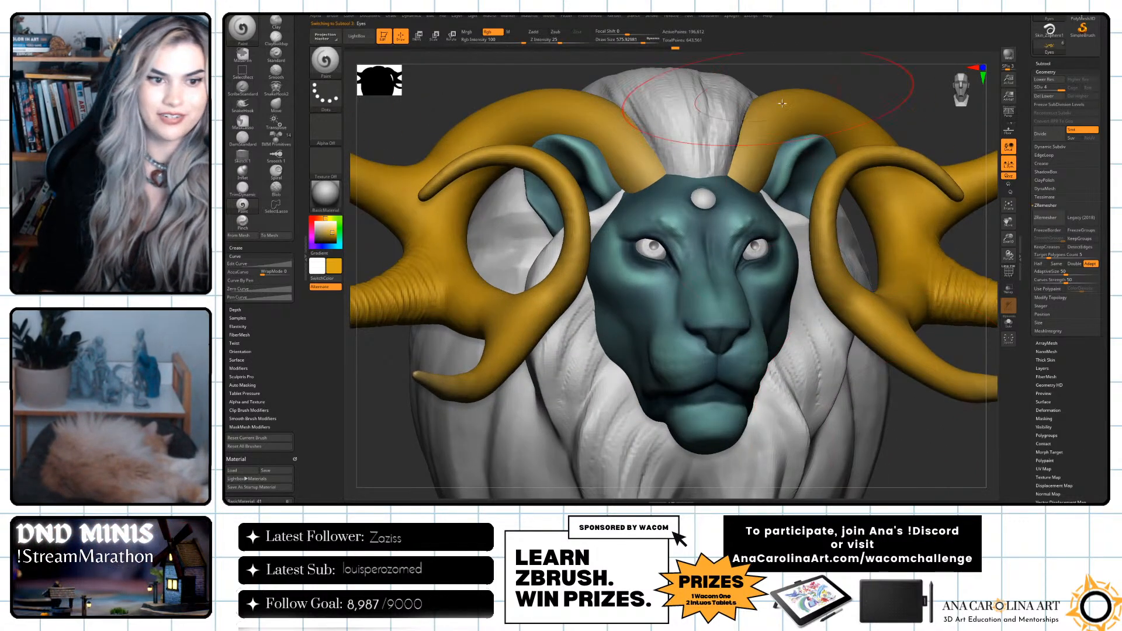
pyautogui.moveTo(913, 83)
pyautogui.keyDown('alt'); pyautogui.mouseDown()
pyautogui.moveTo(890, 113)
pyautogui.moveTo(875, 106)
pyautogui.moveTo(897, 102)
pyautogui.moveTo(901, 44)
pyautogui.mouseUp(); pyautogui.keyUp('alt')
pyautogui.press('space')
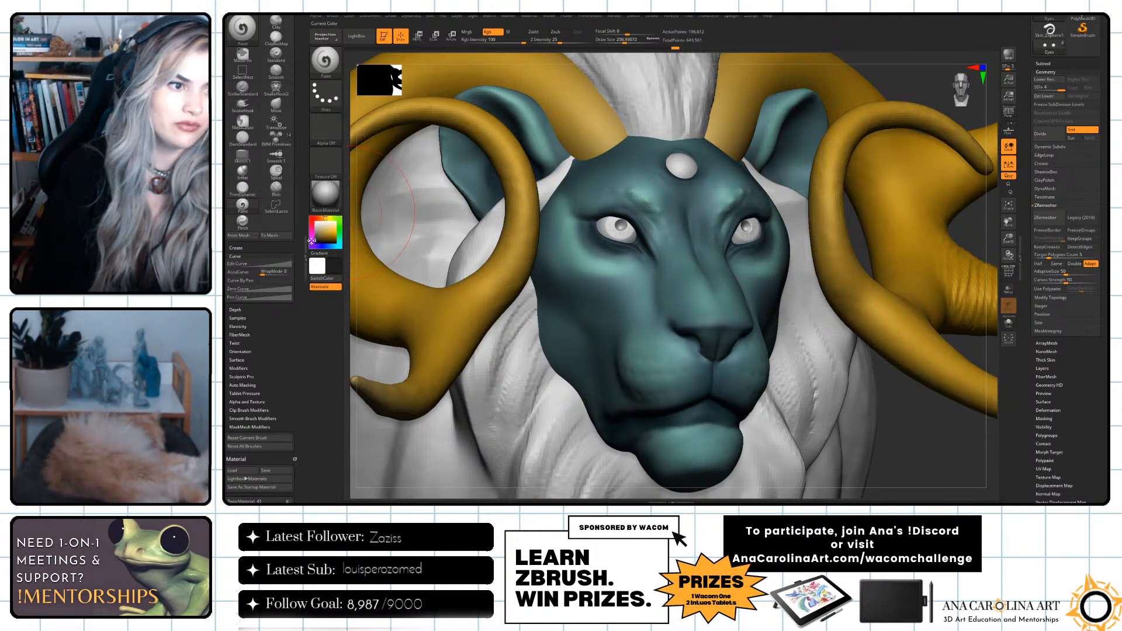
pyautogui.press('space')
pyautogui.moveTo(609, 251)
pyautogui.mouseDown()
pyautogui.moveTo(600, 252)
pyautogui.moveTo(641, 222)
pyautogui.mouseUp()
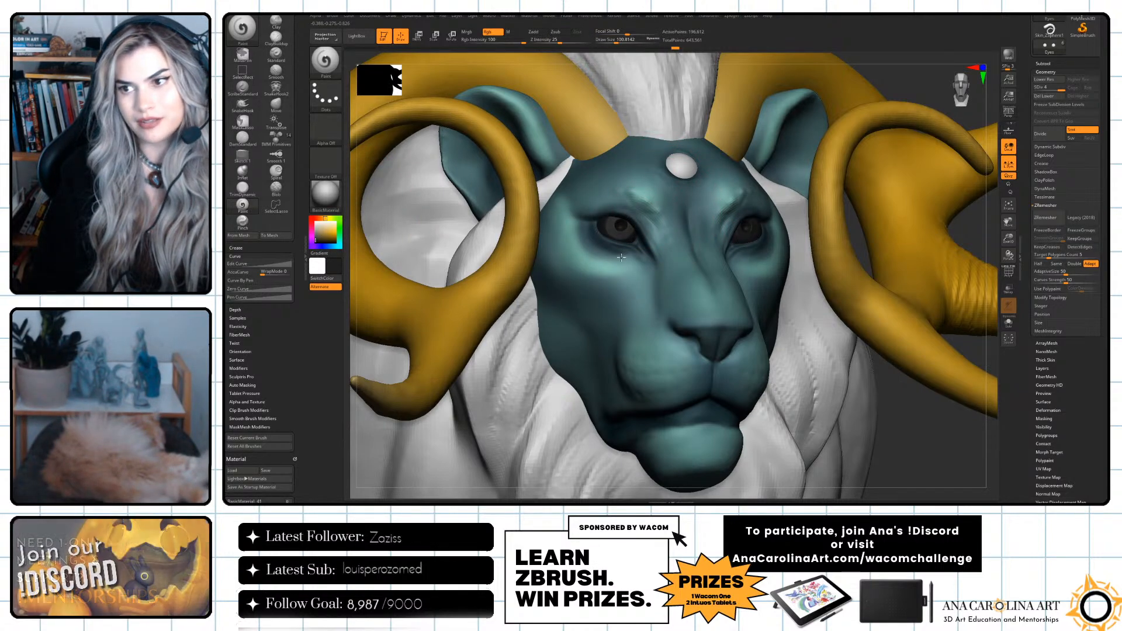
# Reduce the draw size to about 41 and paint a medium grey over the dark eyes.
pyautogui.press('f')
pyautogui.keyDown('alt'); pyautogui.moveTo(823, 316); pyautogui.dragTo(802, 452); pyautogui.keyUp('alt')
pyautogui.moveTo(919, 420); pyautogui.dragTo(889, 407)
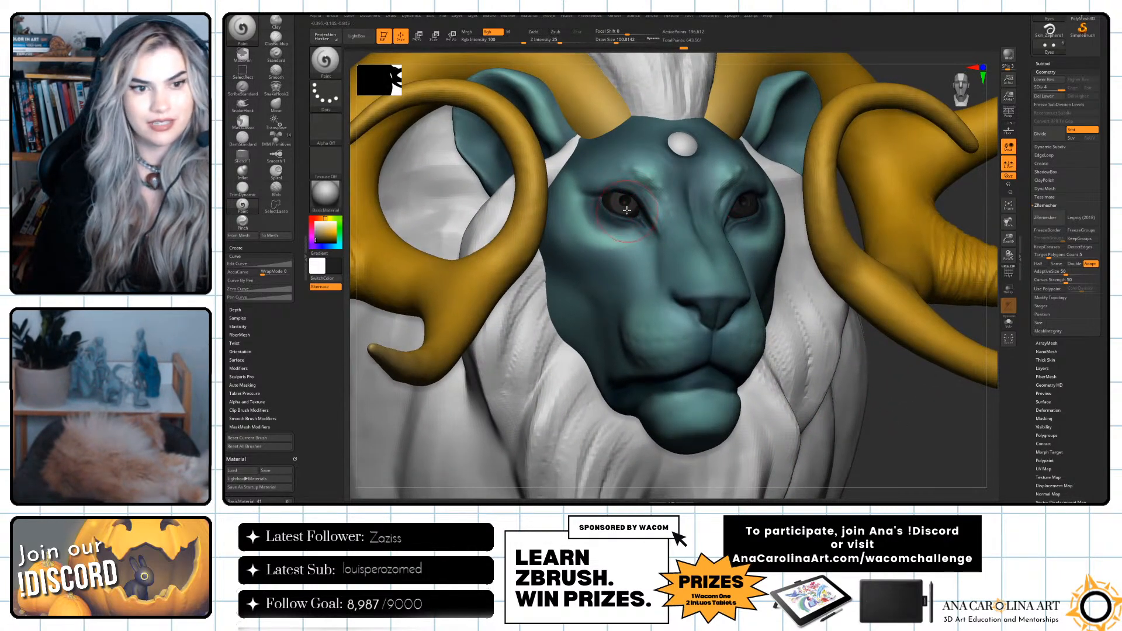
pyautogui.press('s')
pyautogui.moveTo(627, 211); pyautogui.dragTo(611, 214)
pyautogui.keyDown('alt'); pyautogui.moveTo(849, 213); pyautogui.dragTo(863, 269); pyautogui.keyUp('alt')
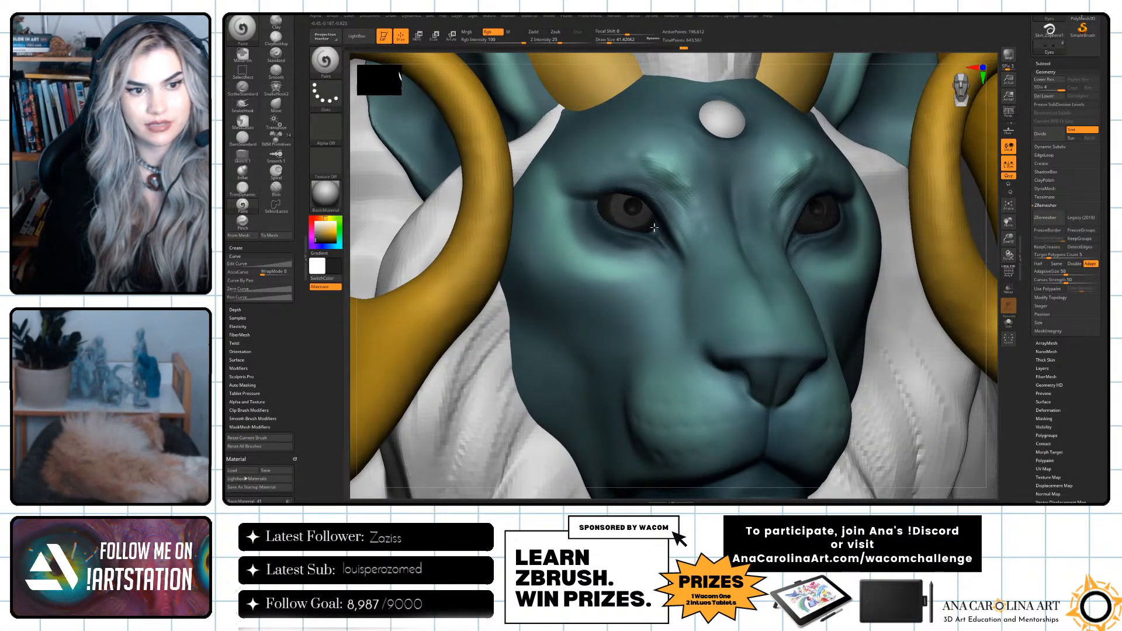
pyautogui.click(316, 235)
pyautogui.moveTo(659, 201); pyautogui.dragTo(641, 228)
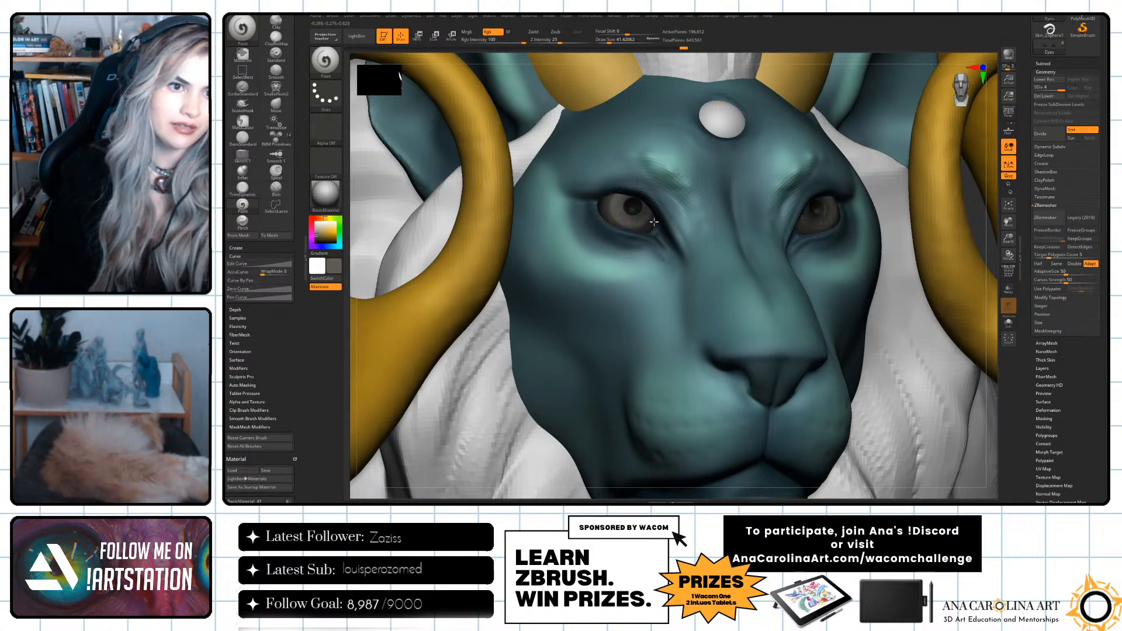
# Choose beige and pale cream tones and brighten the eyeballs from the front and side.
pyautogui.click(320, 228)
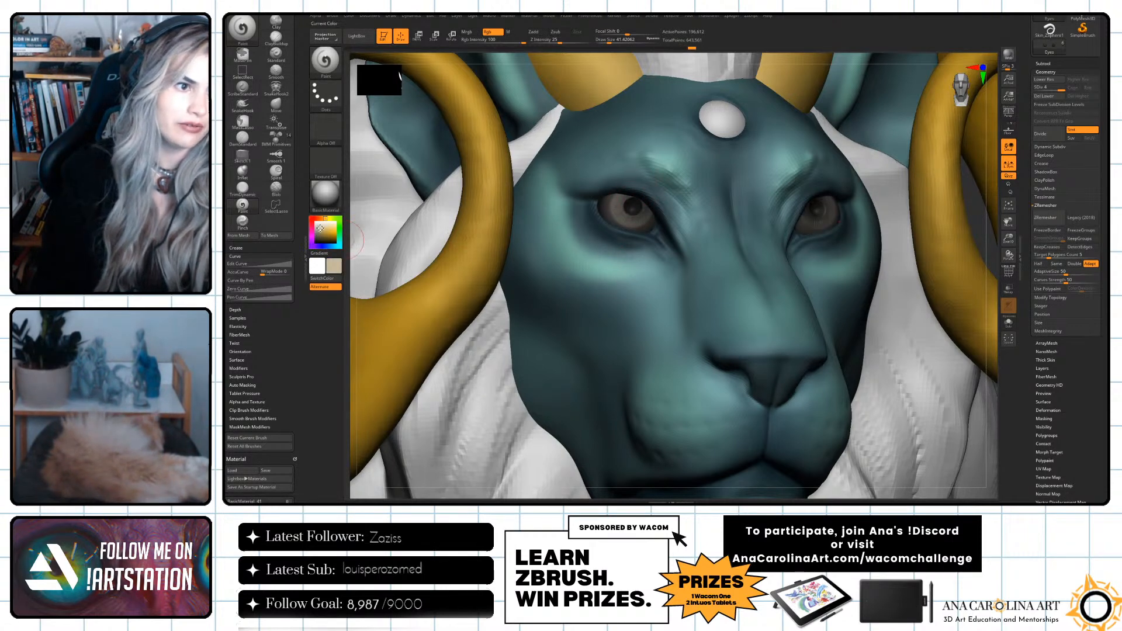
pyautogui.moveTo(613, 201)
pyautogui.mouseDown()
pyautogui.moveTo(623, 222)
pyautogui.moveTo(647, 212)
pyautogui.moveTo(636, 223)
pyautogui.mouseUp()
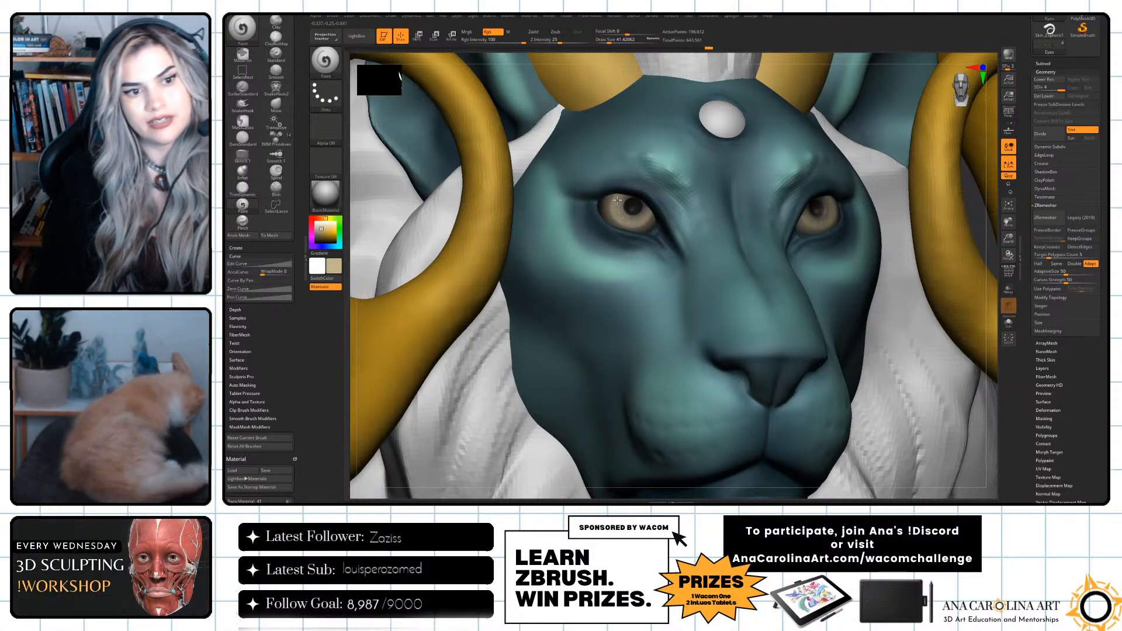
pyautogui.moveTo(738, 74); pyautogui.dragTo(617, 209)
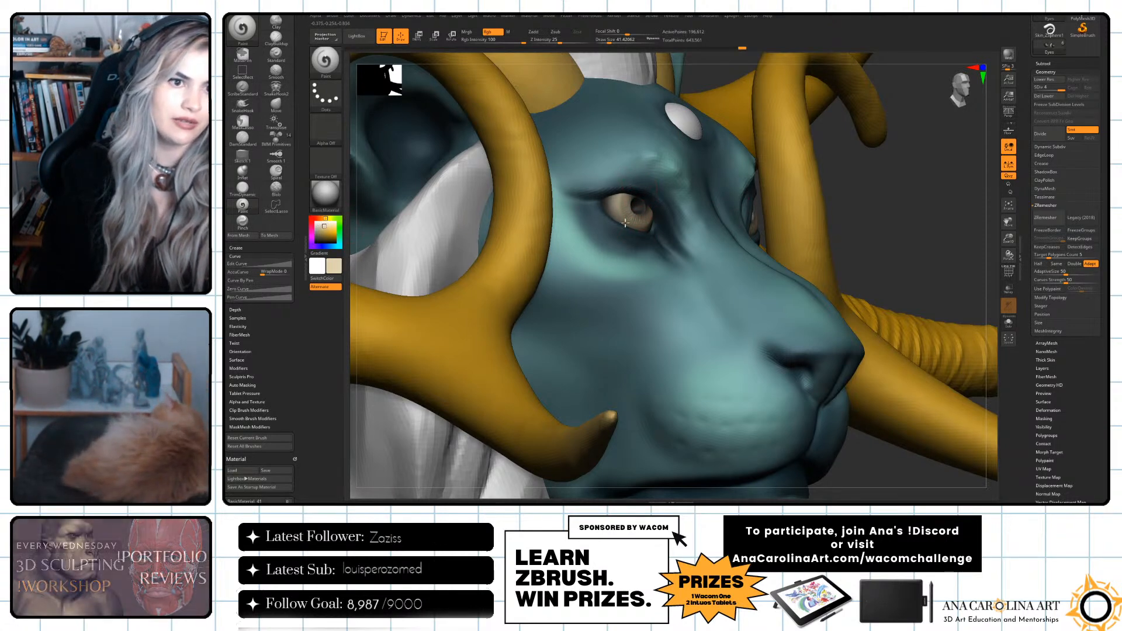
pyautogui.moveTo(770, 217); pyautogui.dragTo(744, 239, button='right')
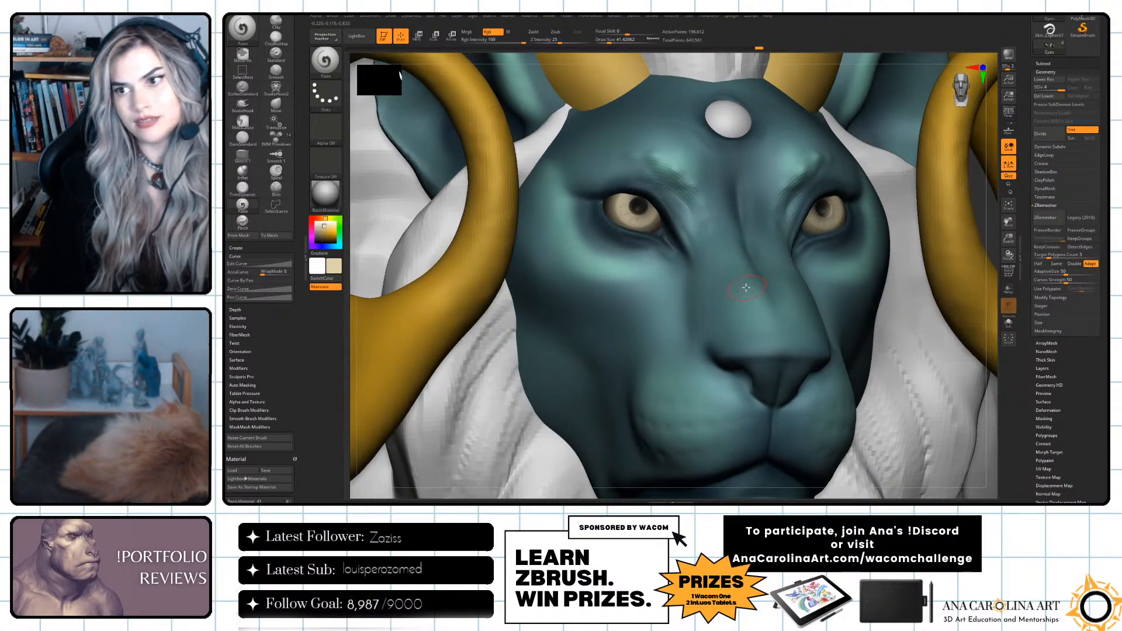
# Choose a dark grey, reduce the draw size to about 14 and paint dark irises on both eyes.
pyautogui.moveTo(320, 234); pyautogui.dragTo(315, 238)
pyautogui.press('space')
pyautogui.click(615, 216)
pyautogui.moveTo(631, 204)
pyautogui.mouseDown()
pyautogui.moveTo(636, 194)
pyautogui.moveTo(627, 198)
pyautogui.mouseUp()
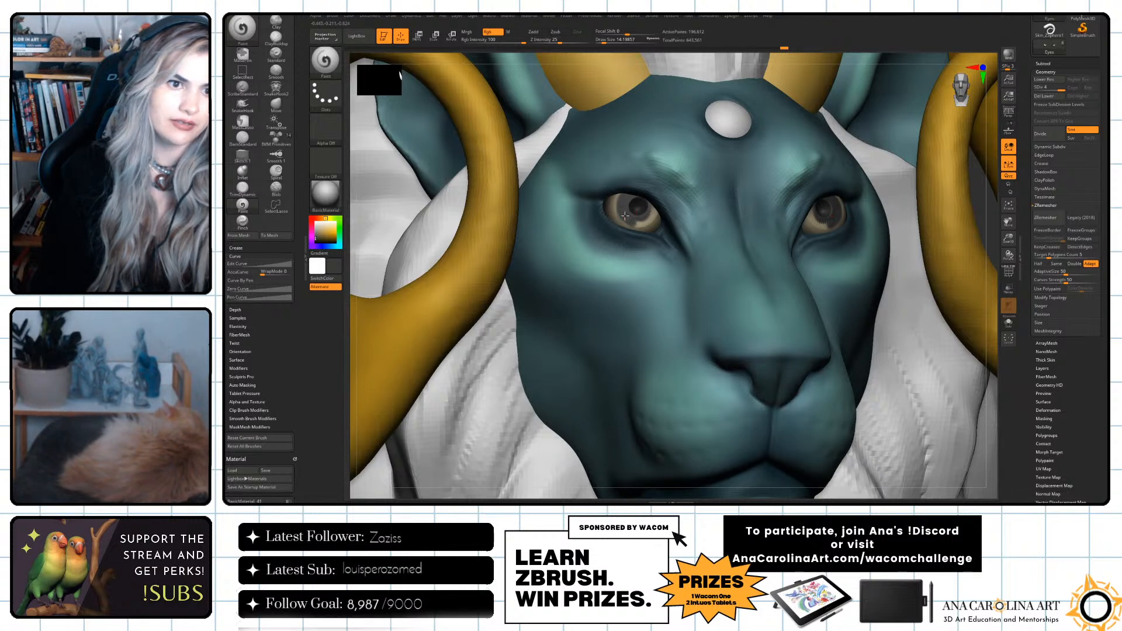
pyautogui.moveTo(637, 217); pyautogui.dragTo(647, 216)
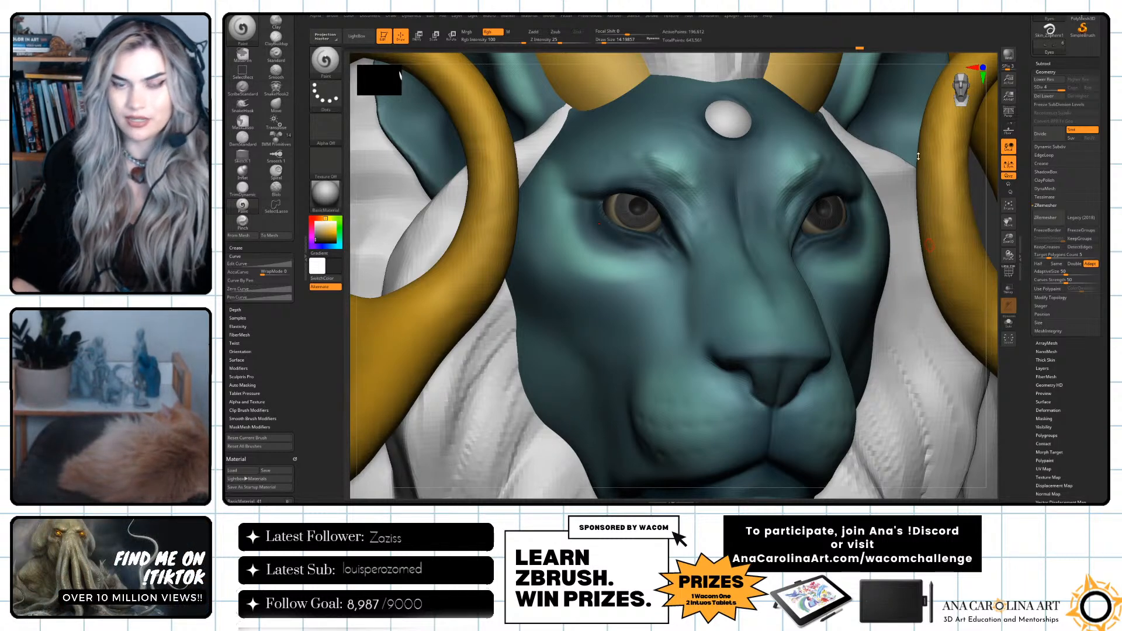
pyautogui.moveTo(991, 166); pyautogui.dragTo(998, 166)
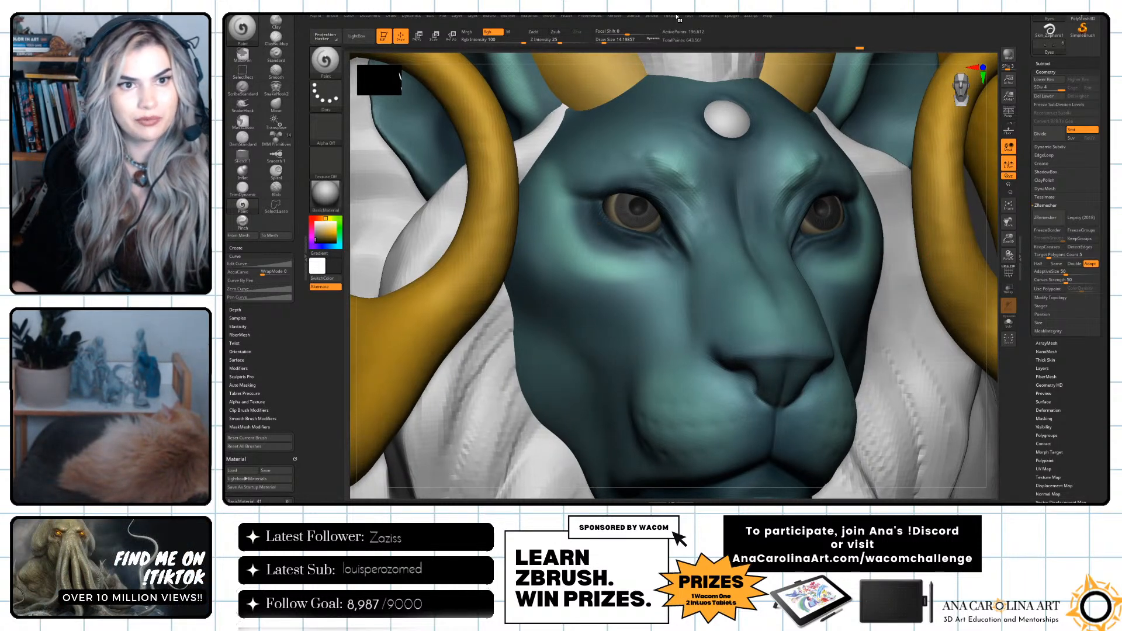
pyautogui.click(652, 16)
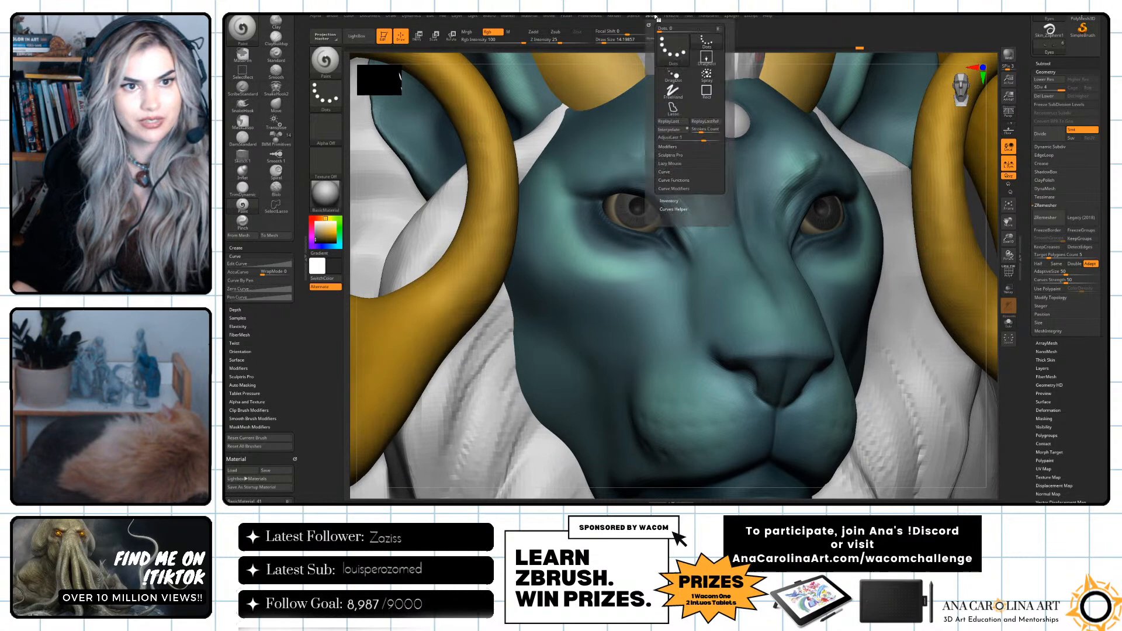
pyautogui.click(678, 165)
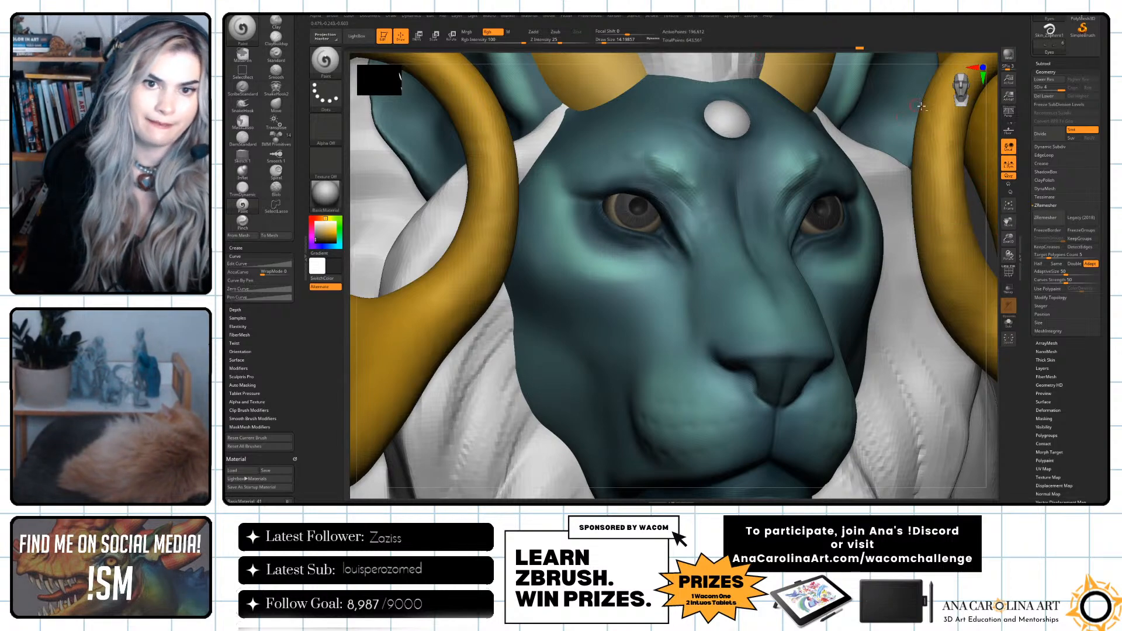
pyautogui.keyDown('alt'); pyautogui.moveTo(996, 132); pyautogui.dragTo(928, 70); pyautogui.keyUp('alt')
pyautogui.keyDown('alt'); pyautogui.moveTo(944, 161); pyautogui.dragTo(946, 192); pyautogui.keyUp('alt')
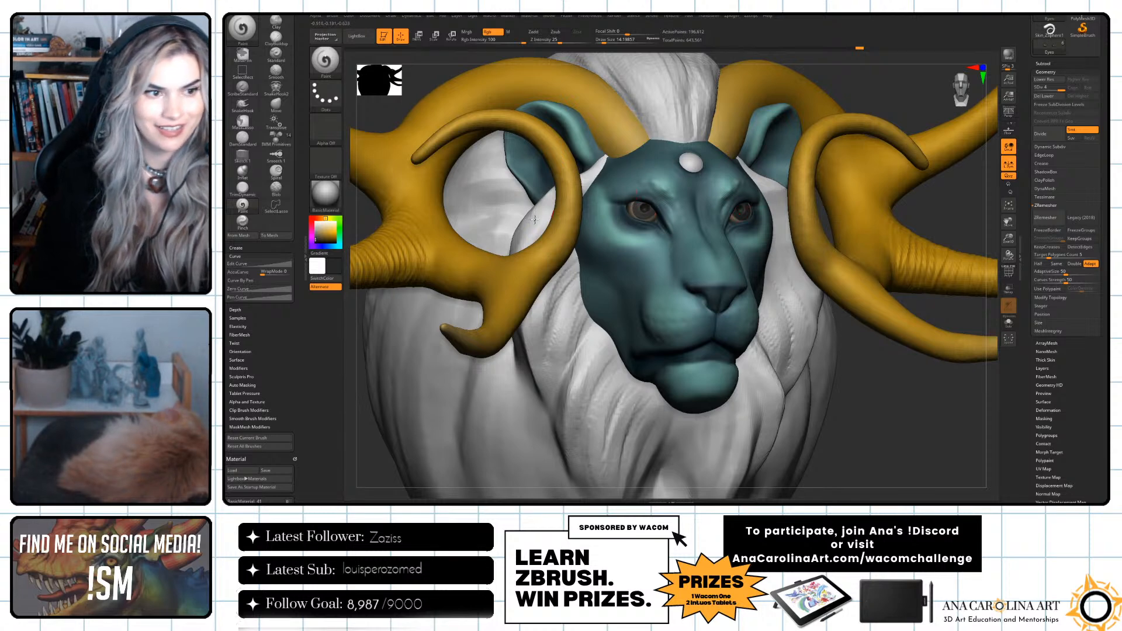
# Choose a light greyish beige and brighten the outer corner of the eyeballs.
pyautogui.moveTo(316, 236); pyautogui.dragTo(316, 226)
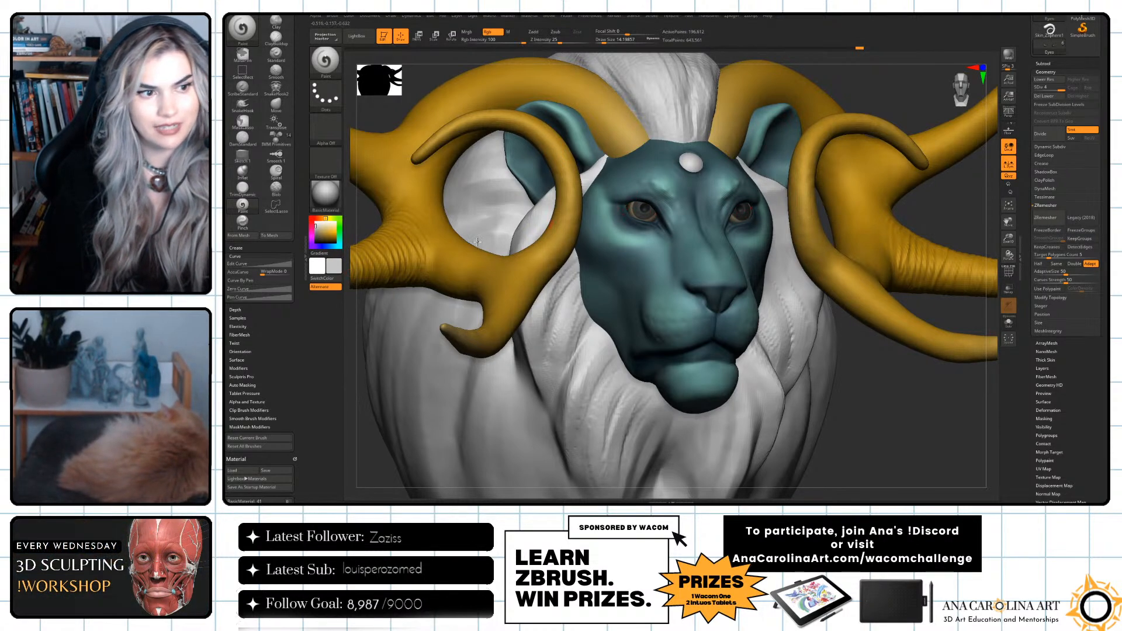
pyautogui.click(311, 234)
pyautogui.click(319, 231)
pyautogui.moveTo(316, 218); pyautogui.dragTo(328, 218)
pyautogui.click(318, 228)
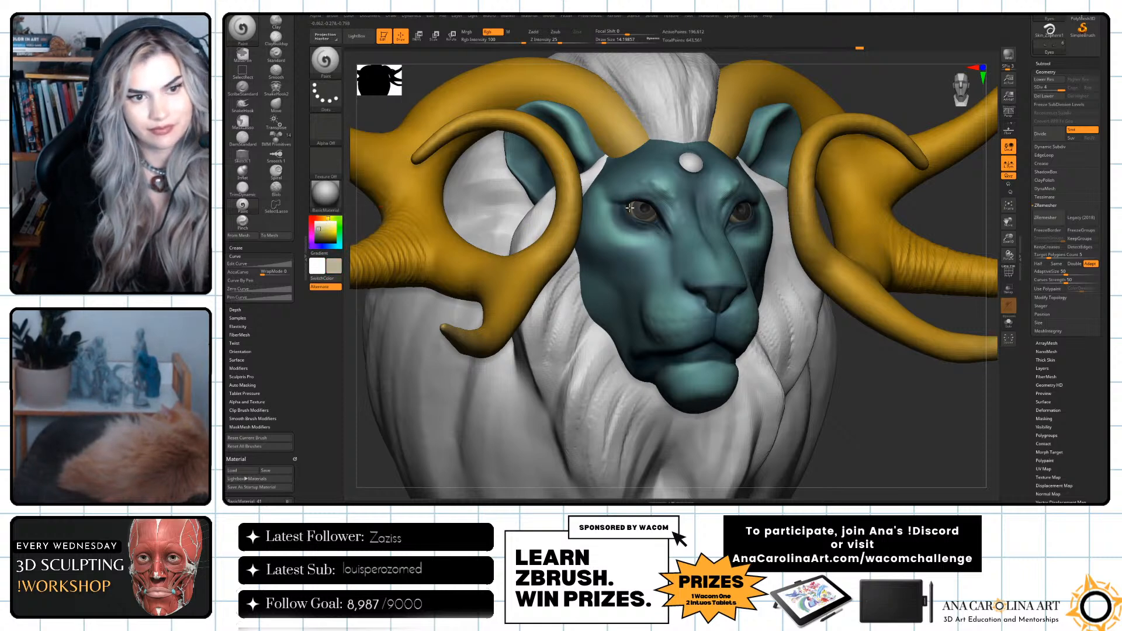
pyautogui.moveTo(631, 208)
pyautogui.mouseDown()
pyautogui.moveTo(640, 219)
pyautogui.moveTo(636, 207)
pyautogui.mouseUp()
# Choose a pale pinkish grey and tint the lower outer whites of the eyes with a draw size of about 17.
pyautogui.moveTo(325, 217); pyautogui.dragTo(316, 218)
pyautogui.click(319, 225)
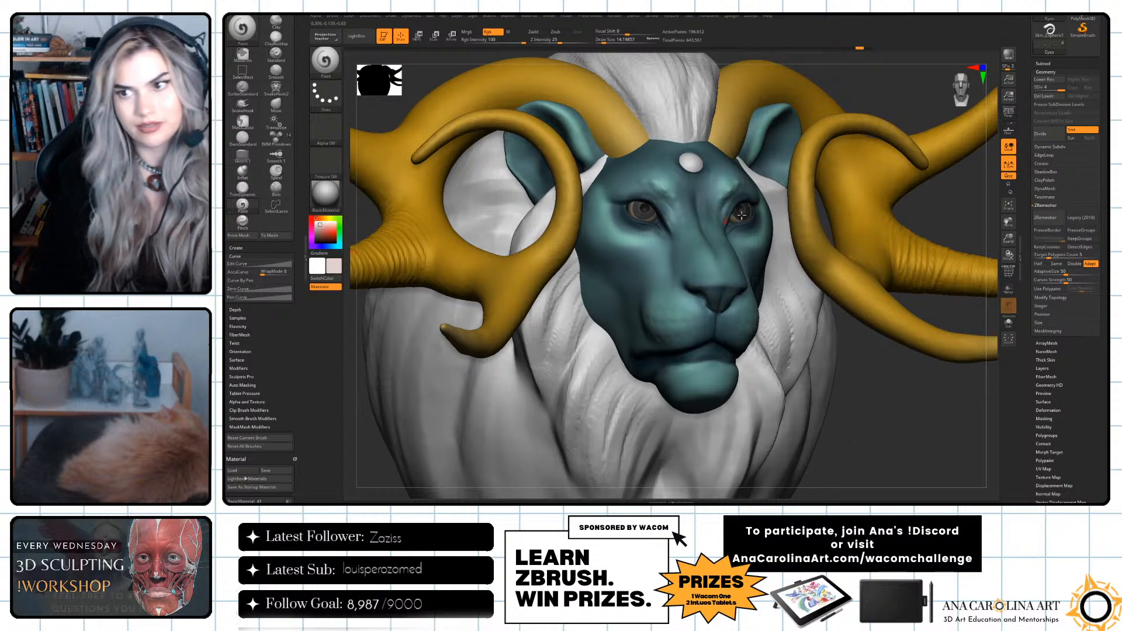
pyautogui.keyDown('alt'); pyautogui.moveTo(880, 123); pyautogui.dragTo(883, 193); pyautogui.keyUp('alt')
pyautogui.press('space')
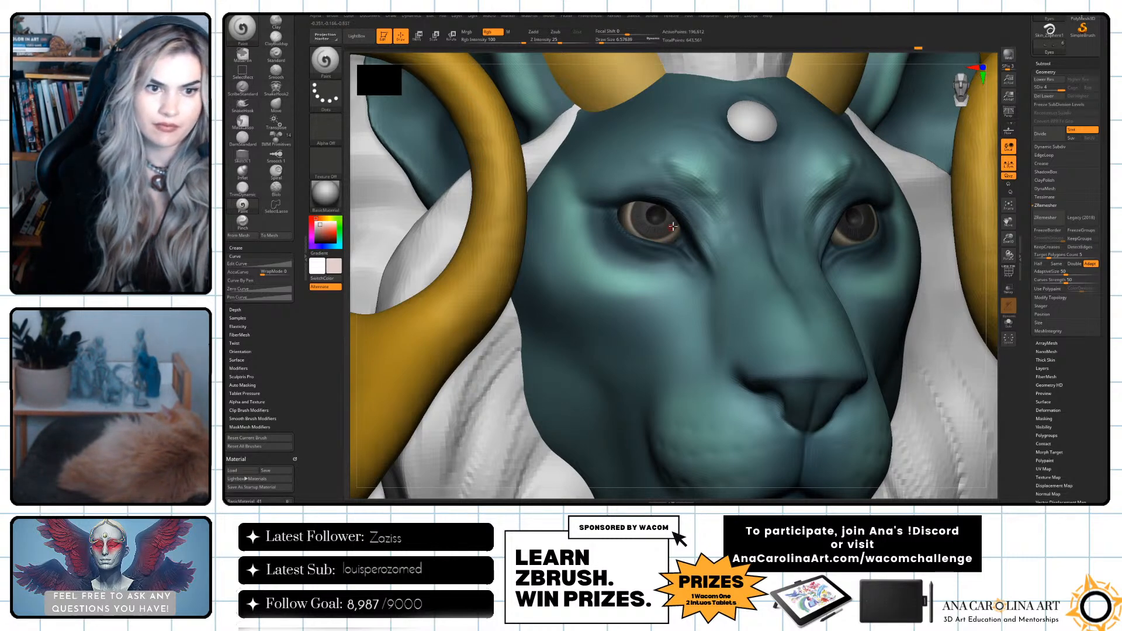
pyautogui.moveTo(631, 235); pyautogui.dragTo(625, 224)
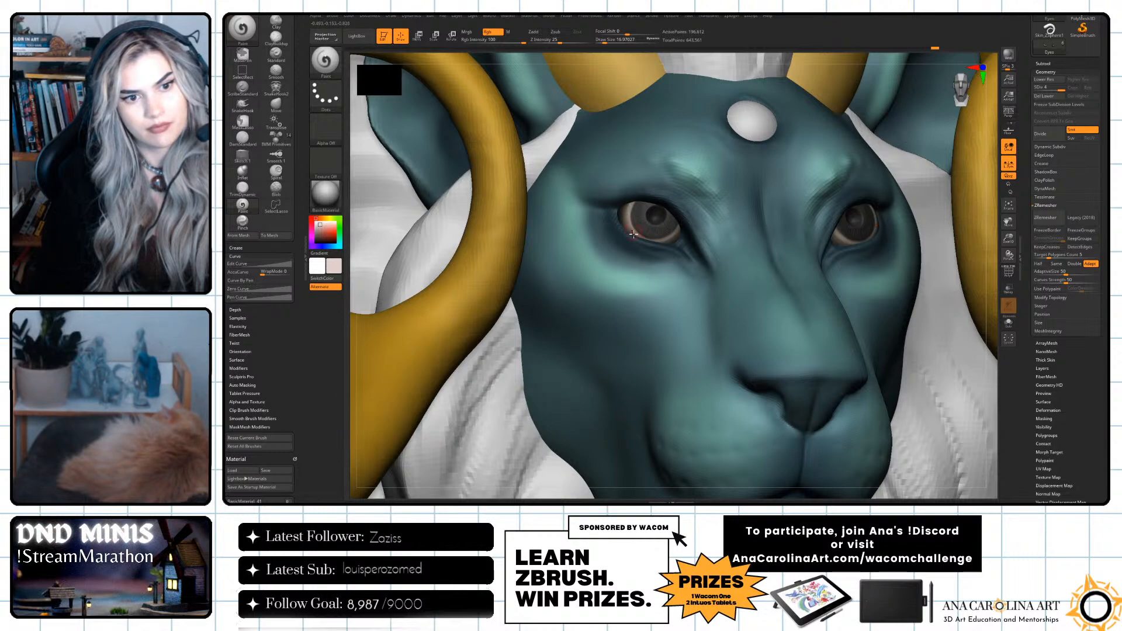
# Choose a brownish orange, enlarge the draw size to about 30 and fill the irises of both eyes.
pyautogui.keyDown('alt'); pyautogui.moveTo(997, 222); pyautogui.dragTo(960, 149); pyautogui.keyUp('alt')
pyautogui.moveTo(903, 278)
pyautogui.mouseDown()
pyautogui.moveTo(886, 328)
pyautogui.moveTo(922, 395)
pyautogui.mouseUp()
pyautogui.press('c')
pyautogui.click(322, 218)
pyautogui.moveTo(331, 234); pyautogui.dragTo(333, 237)
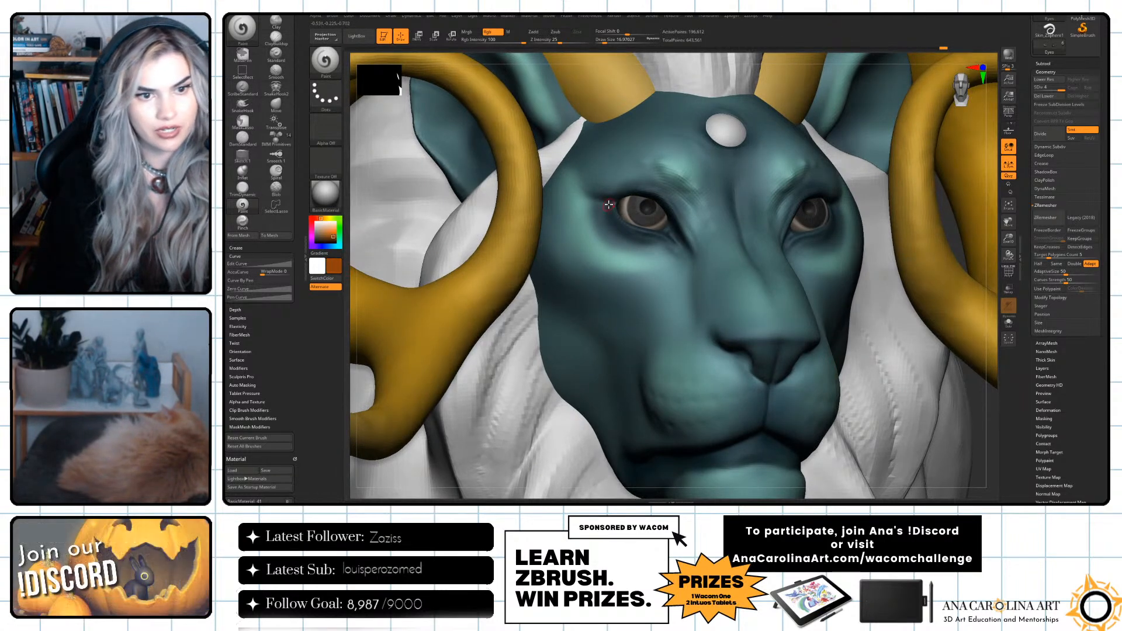
pyautogui.press('space')
pyautogui.click(647, 216)
pyautogui.moveTo(641, 205)
pyautogui.mouseDown()
pyautogui.moveTo(643, 218)
pyautogui.moveTo(655, 209)
pyautogui.moveTo(646, 215)
pyautogui.mouseUp()
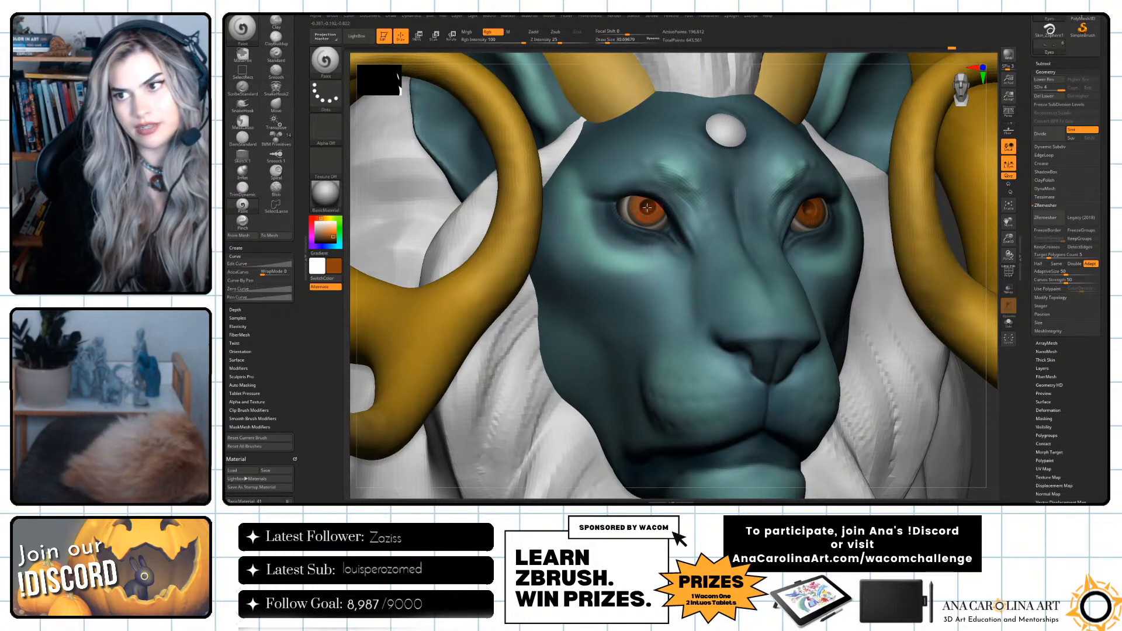
# Choose a brighter yellowish orange, reduce the draw size and lighten the inner area of both irises.
pyautogui.click(331, 231)
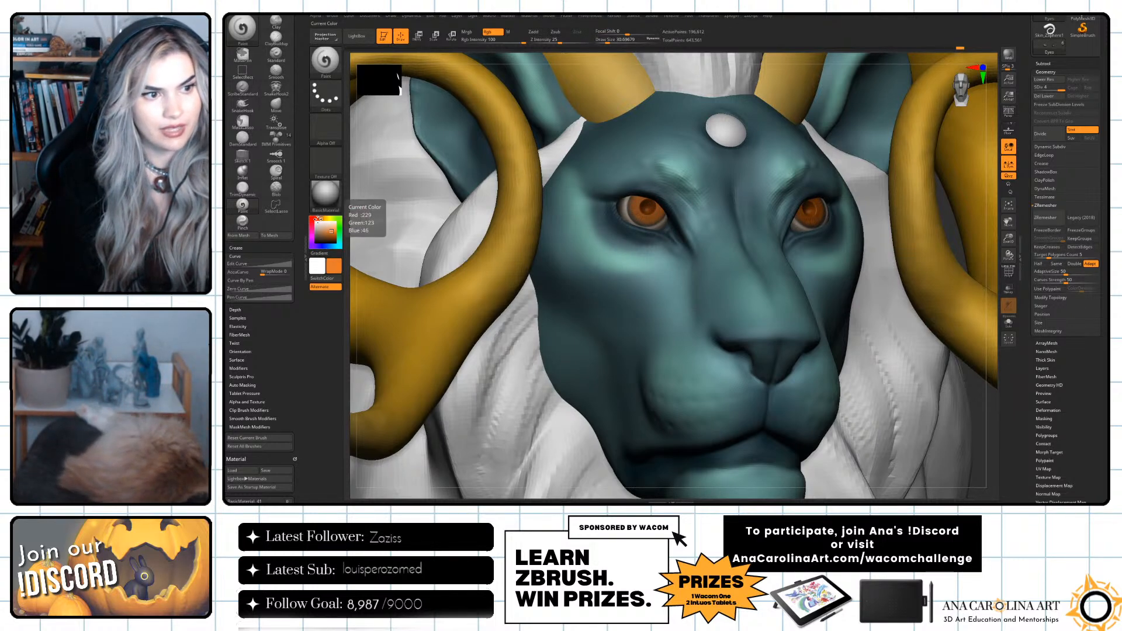
pyautogui.click(322, 219)
pyautogui.press('space')
pyautogui.click(642, 215)
pyautogui.moveTo(636, 212); pyautogui.dragTo(659, 214)
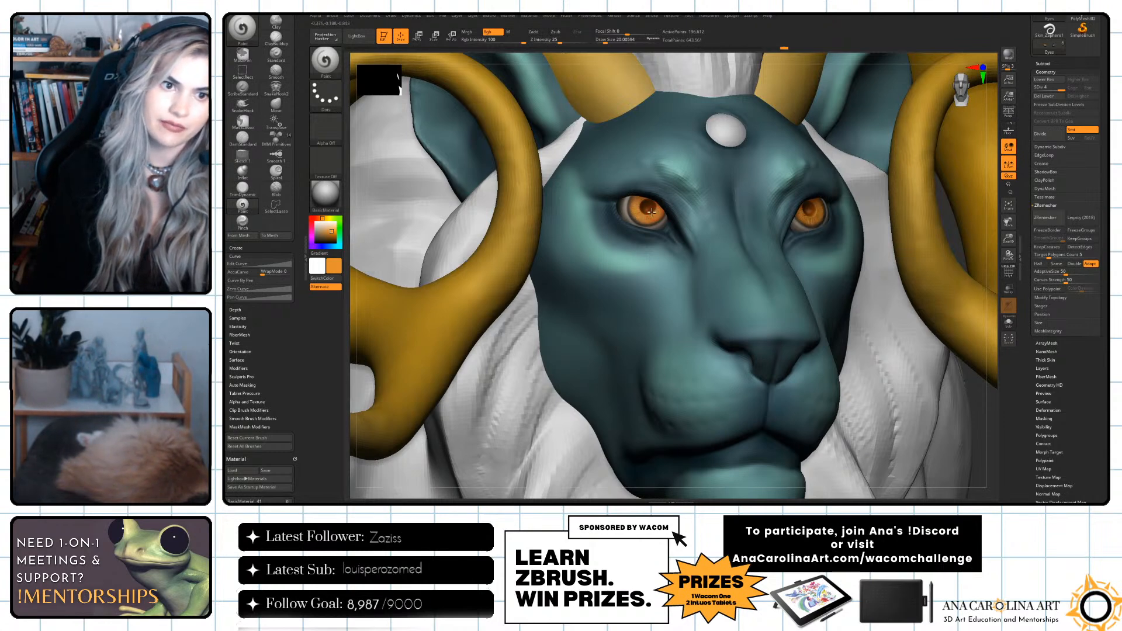
# Choose golden and bright yellow tones and add highlights to the lower part of the irises.
pyautogui.click(334, 225)
pyautogui.click(336, 231)
pyautogui.moveTo(646, 221); pyautogui.dragTo(659, 214)
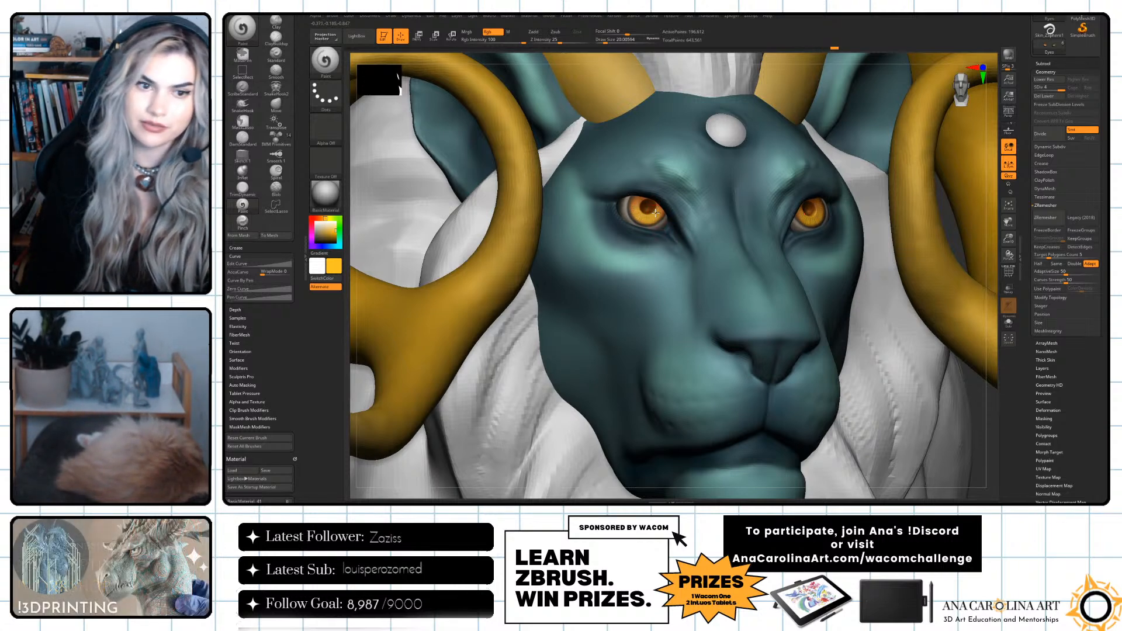
pyautogui.click(329, 218)
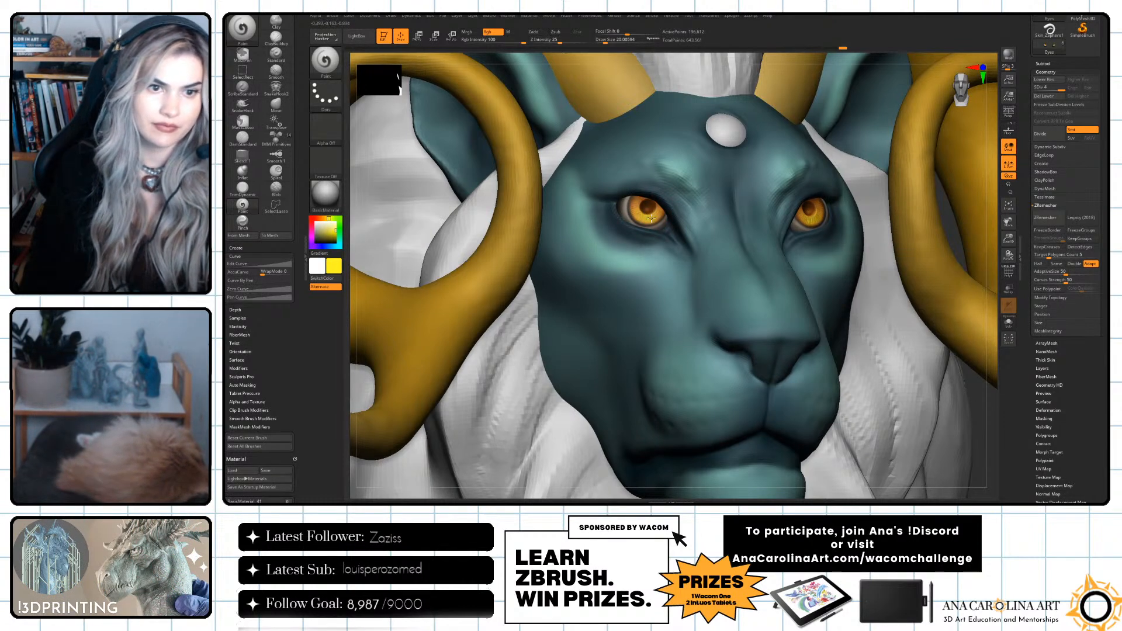
# Choose a dark reddish brown and shade the upper edge of both irises beneath the eyelids.
pyautogui.click(335, 240)
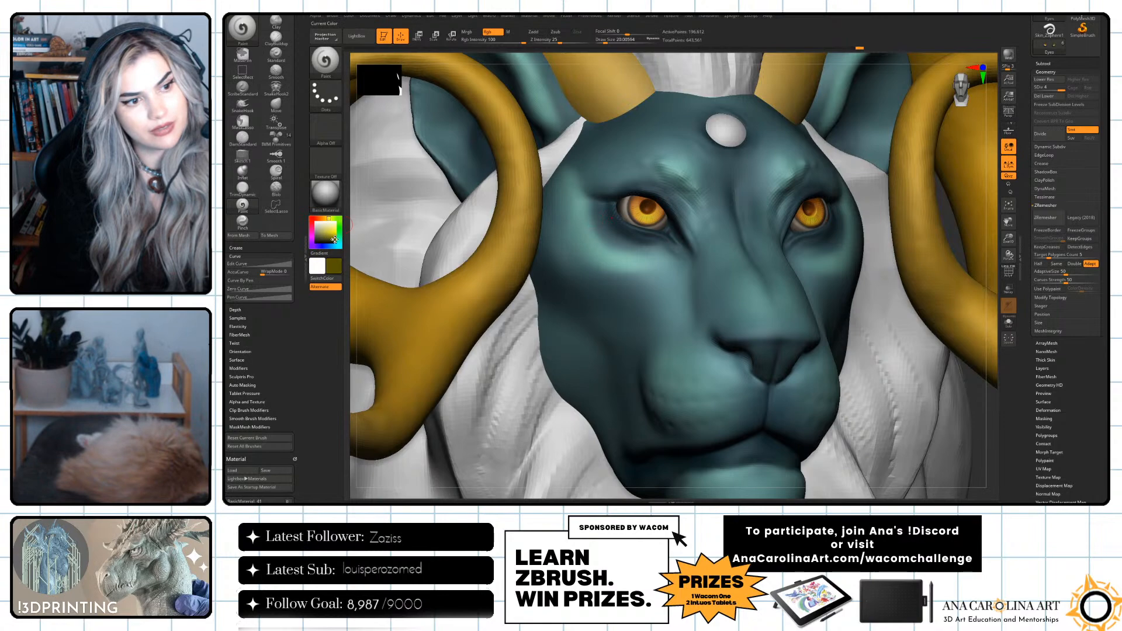
pyautogui.click(319, 219)
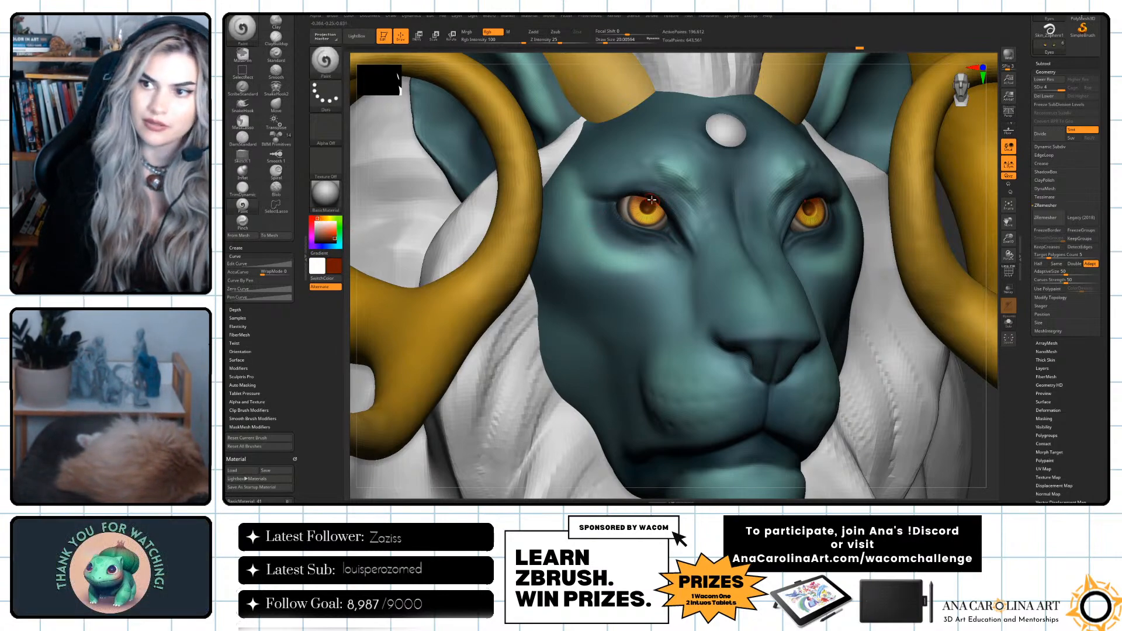
pyautogui.click(331, 239)
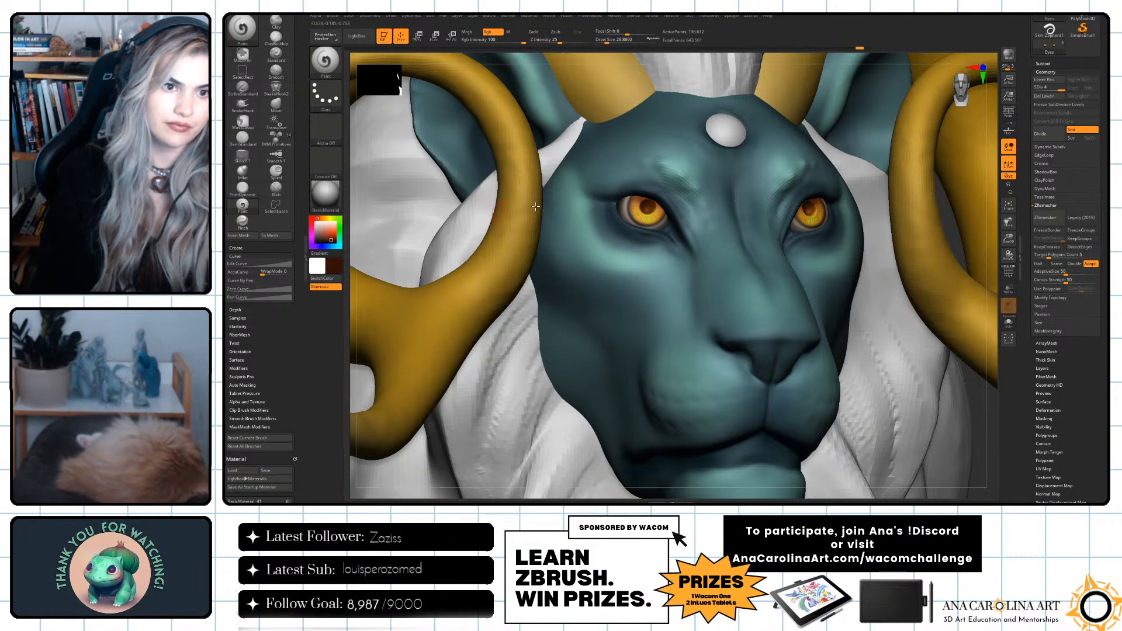
pyautogui.moveTo(648, 196); pyautogui.dragTo(672, 217)
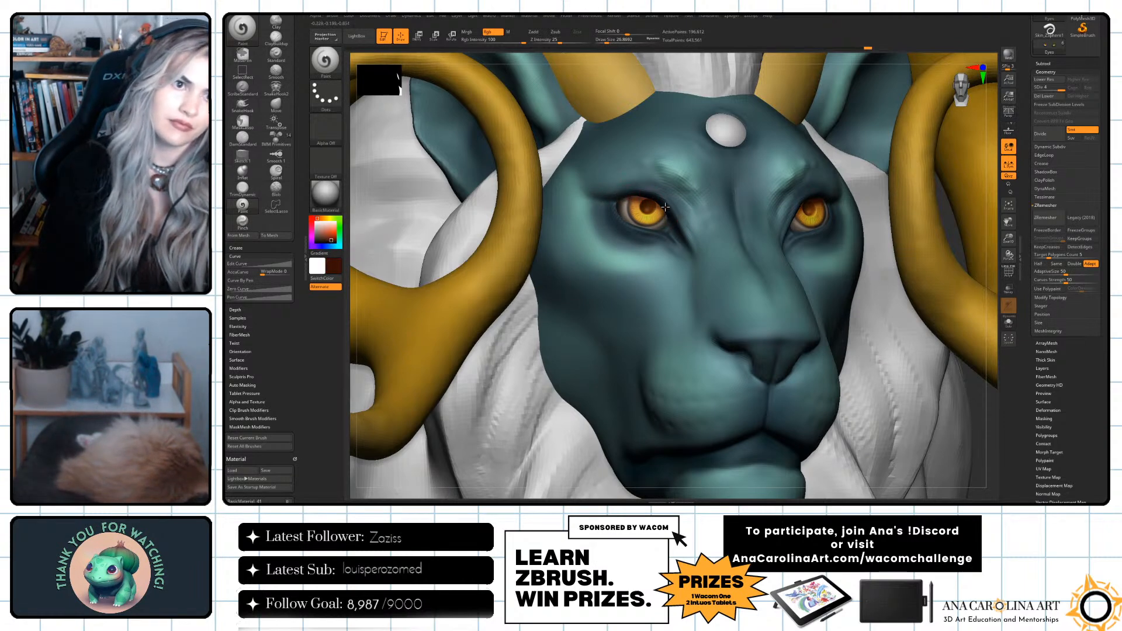
# Reduce the draw size to about 11 and paint black pupils in the centre of both irises.
pyautogui.keyDown('alt'); pyautogui.moveTo(991, 200); pyautogui.dragTo(952, 138); pyautogui.keyUp('alt')
pyautogui.moveTo(882, 160); pyautogui.dragTo(868, 252)
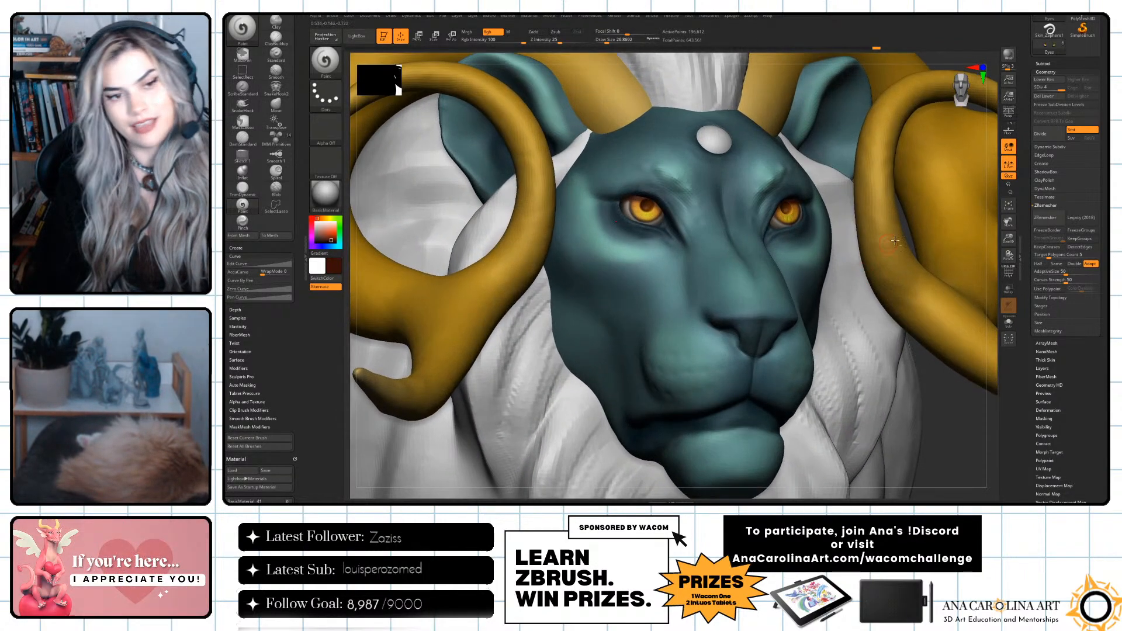
pyautogui.press('space')
pyautogui.moveTo(653, 213); pyautogui.dragTo(647, 204)
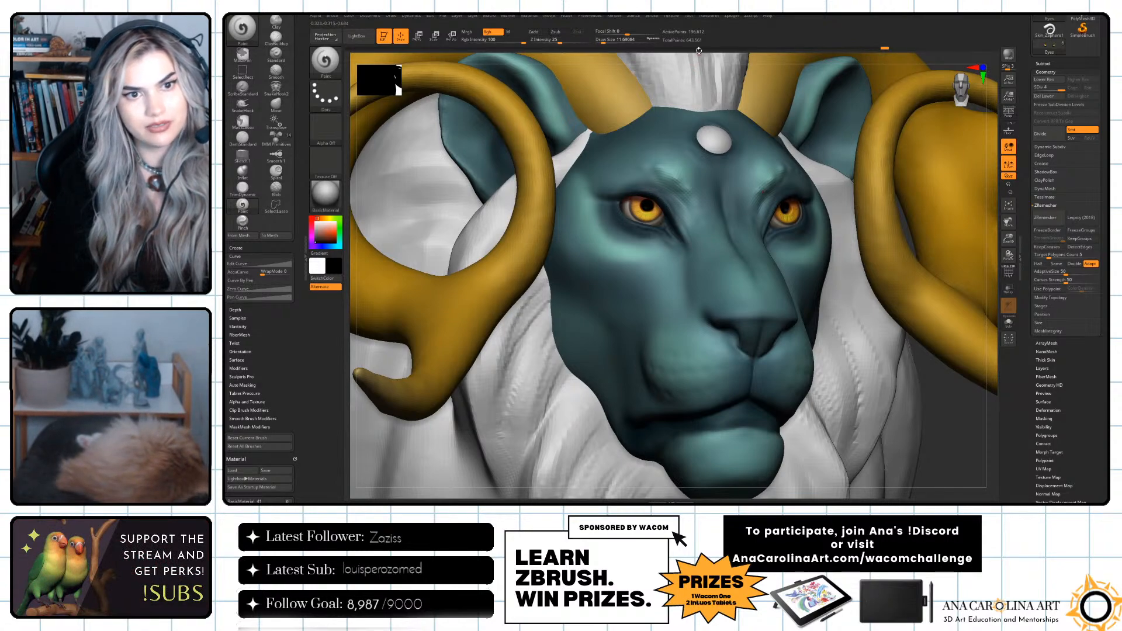
# Undo the last pupil stroke and repaint larger black pupils with a draw size of about 23.
pyautogui.keyDown('alt'); pyautogui.moveTo(702, 75); pyautogui.dragTo(696, 146); pyautogui.keyUp('alt')
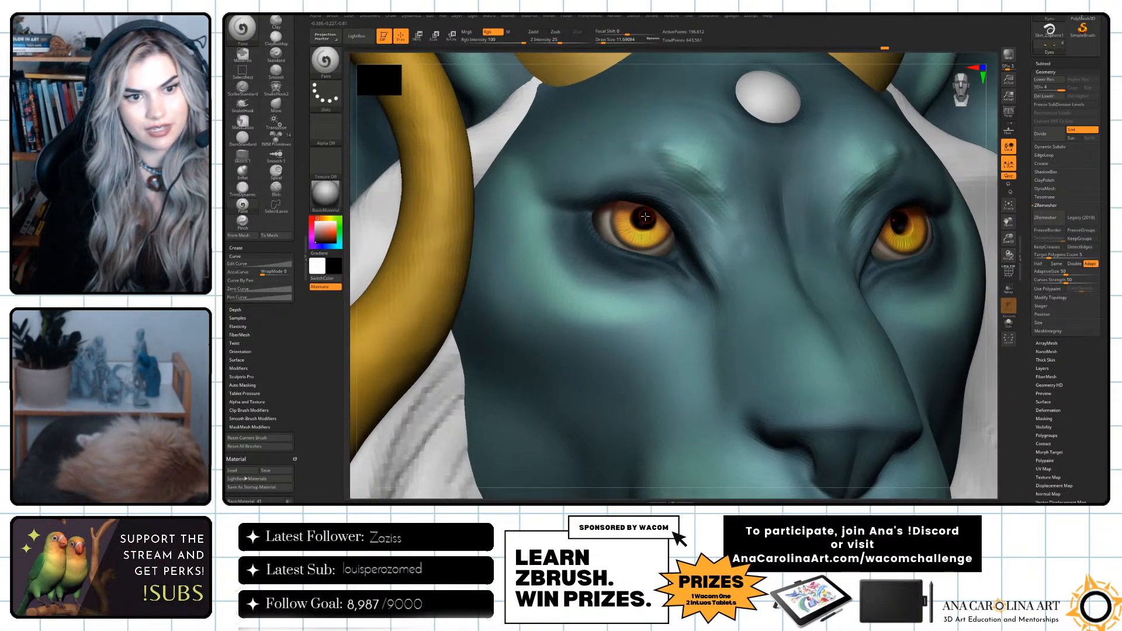
pyautogui.hotkey('ctrl', 'z')
pyautogui.press('space')
pyautogui.moveTo(646, 218); pyautogui.dragTo(643, 224)
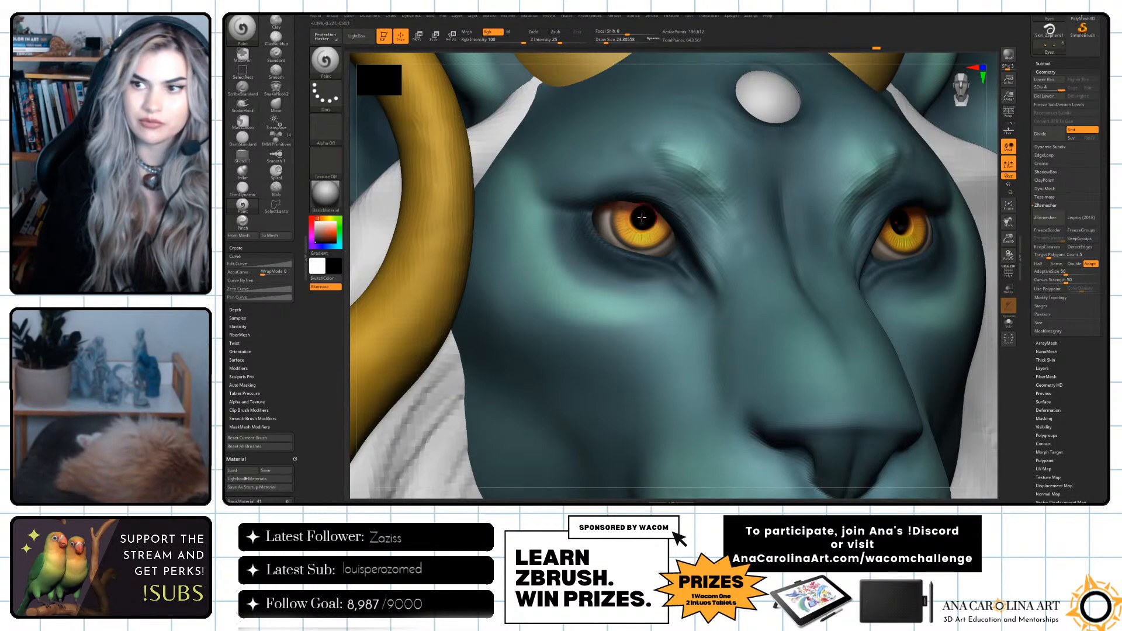
pyautogui.moveTo(901, 222)
pyautogui.mouseDown()
pyautogui.moveTo(908, 229)
pyautogui.moveTo(896, 222)
pyautogui.mouseUp()
pyautogui.hotkey('ctrl', 'z')
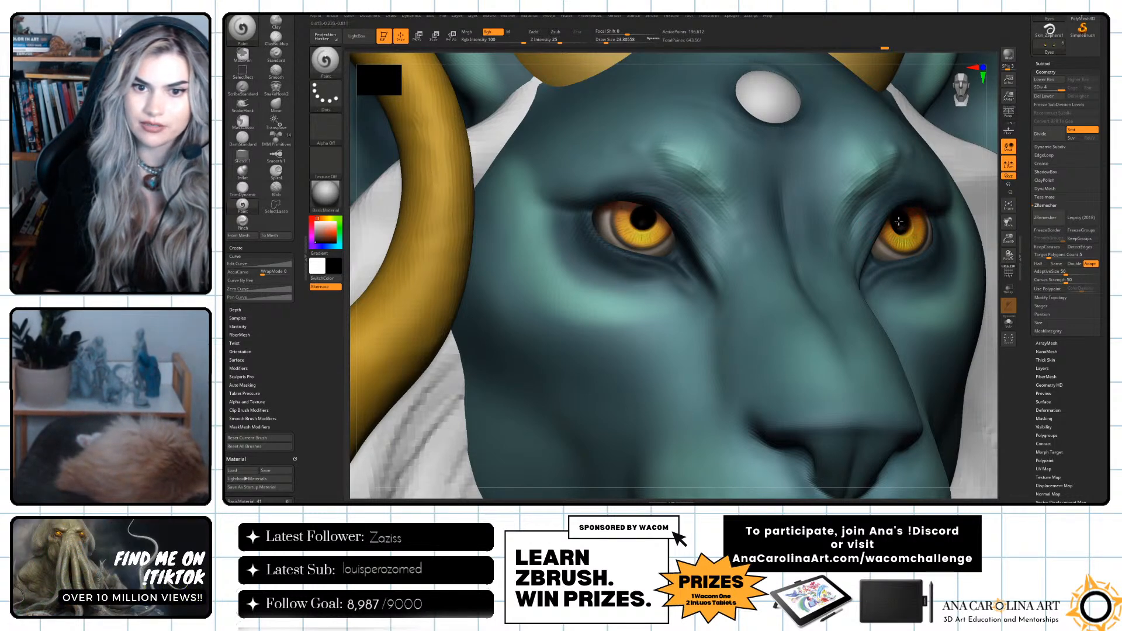
# Use the polypaint Adjust Colors on the eyes, raising the saturation and red intensity to make them redder, and apply it.
pyautogui.keyDown('alt'); pyautogui.moveTo(996, 205); pyautogui.dragTo(797, 160); pyautogui.keyUp('alt')
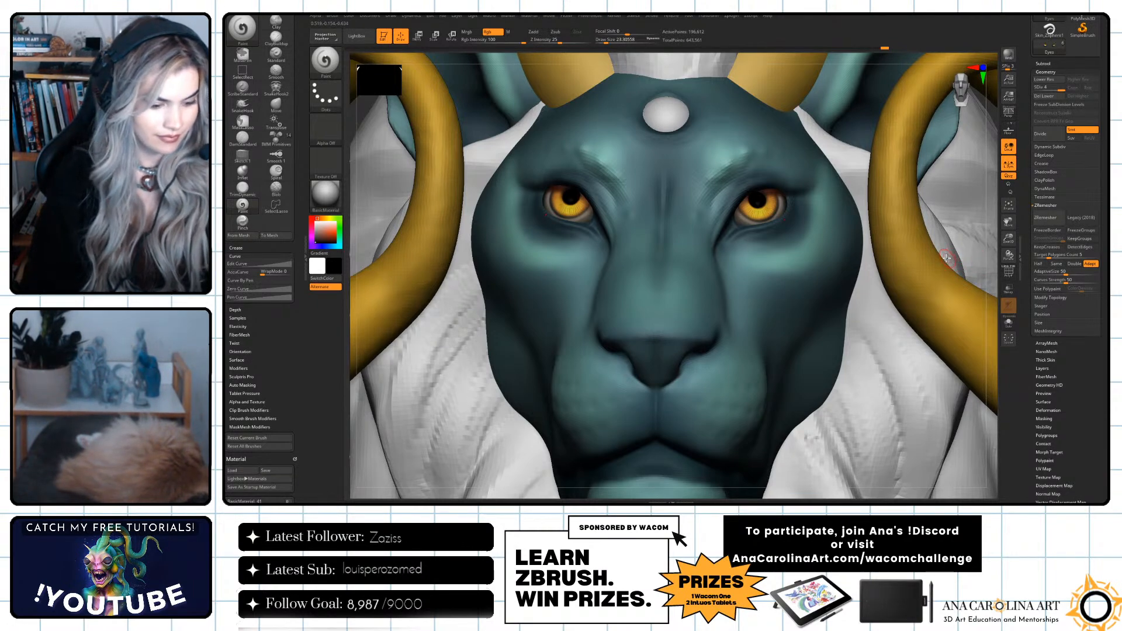
pyautogui.keyDown('alt'); pyautogui.moveTo(992, 239); pyautogui.dragTo(895, 383); pyautogui.keyUp('alt')
pyautogui.moveTo(1026, 351); pyautogui.dragTo(1051, 335)
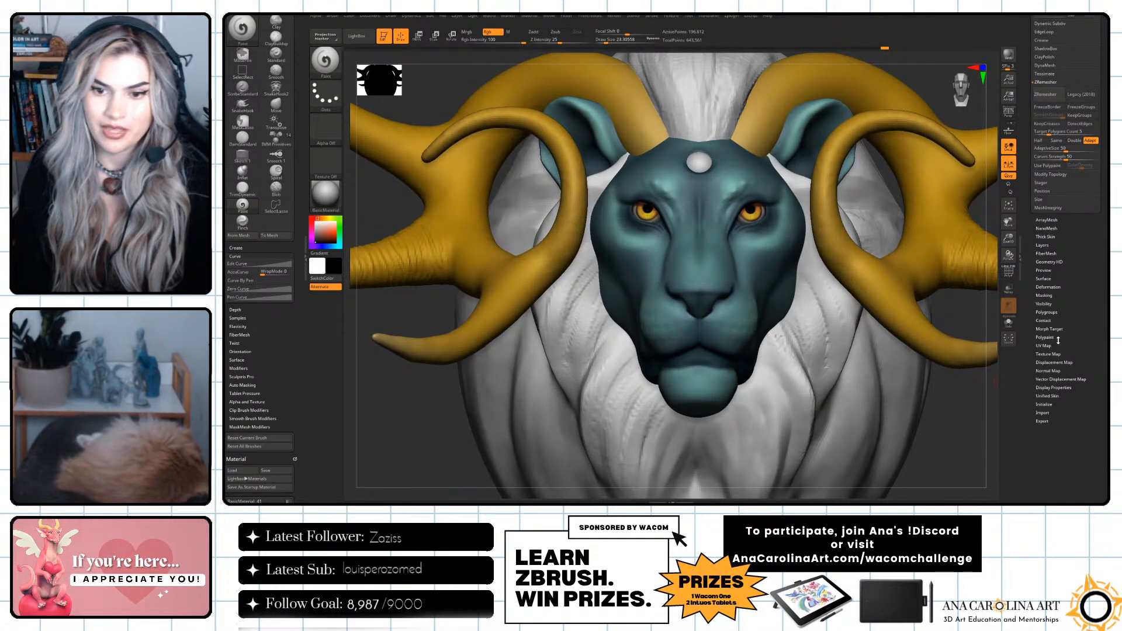
pyautogui.click(1046, 338)
pyautogui.moveTo(988, 369)
pyautogui.mouseDown()
pyautogui.moveTo(1043, 383)
pyautogui.moveTo(954, 402)
pyautogui.moveTo(988, 374)
pyautogui.moveTo(947, 386)
pyautogui.moveTo(983, 197)
pyautogui.mouseUp()
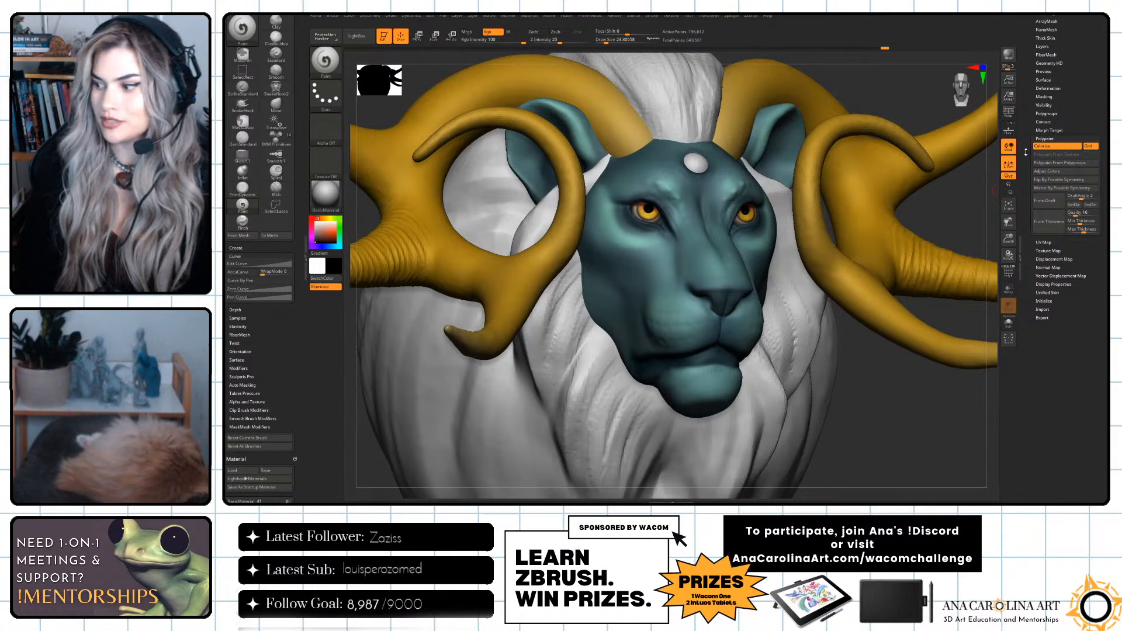
pyautogui.click(1064, 171)
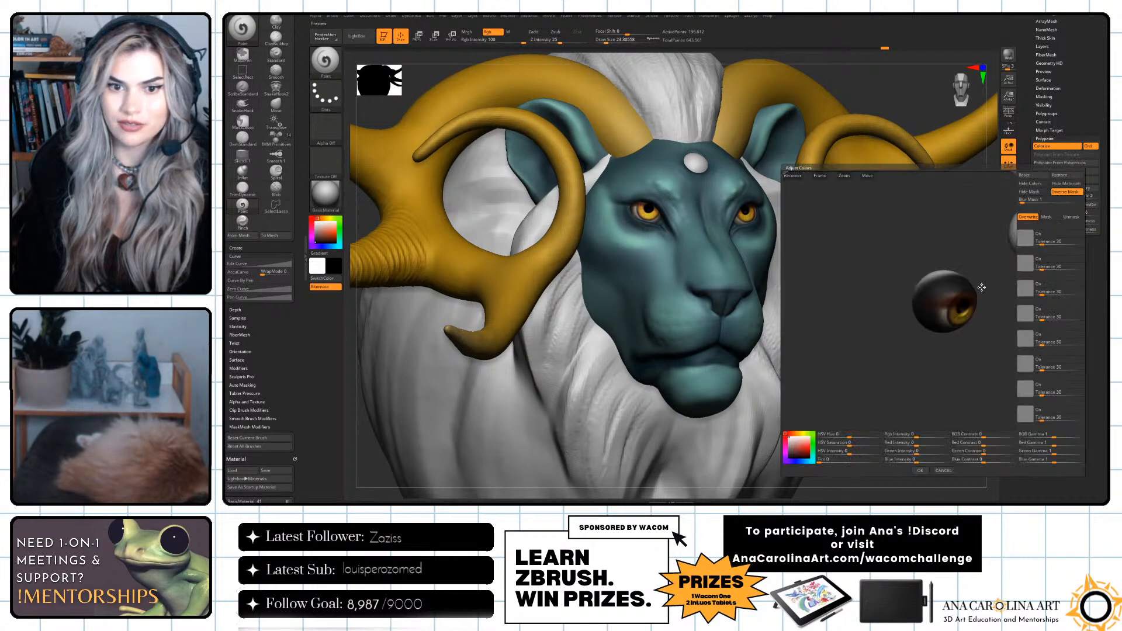
pyautogui.moveTo(977, 282); pyautogui.dragTo(895, 373)
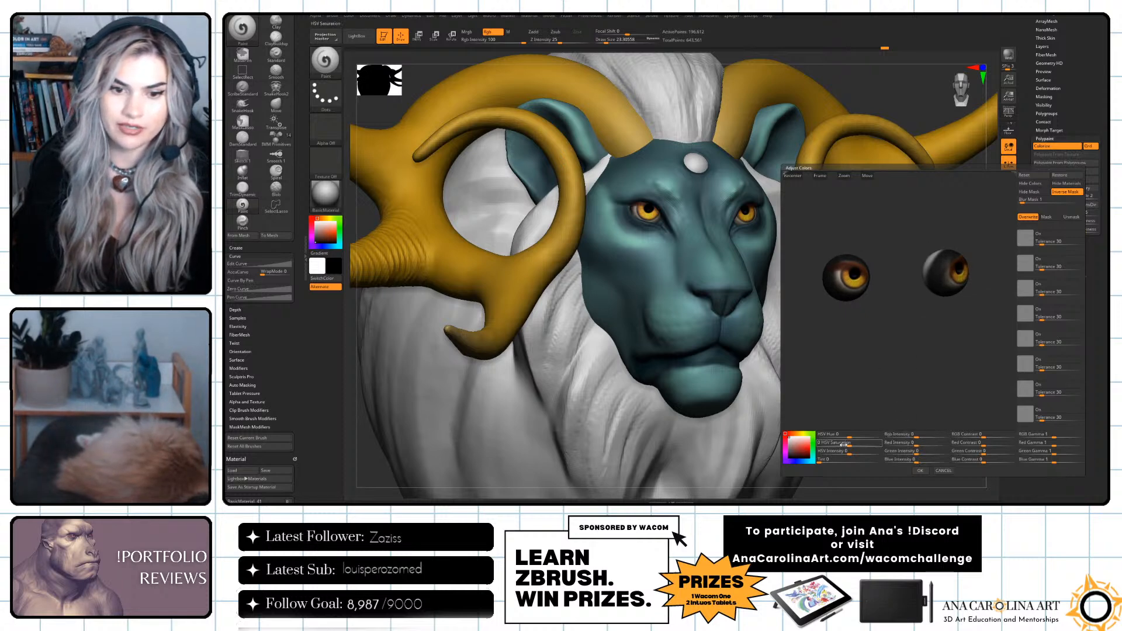
pyautogui.moveTo(850, 435); pyautogui.dragTo(931, 445)
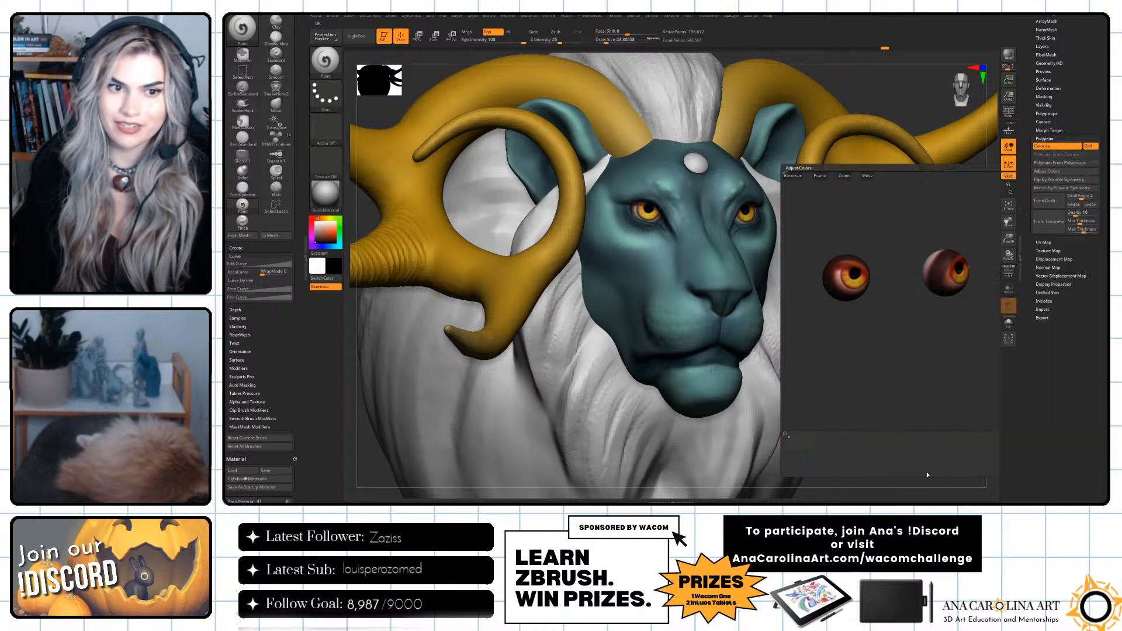
pyautogui.click(920, 470)
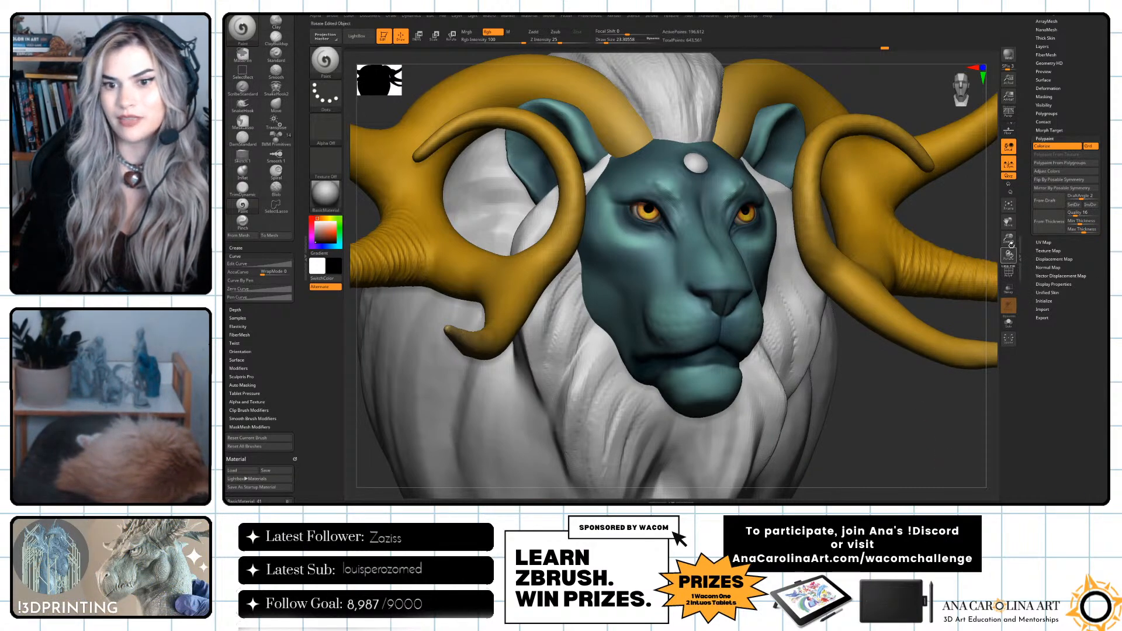
# Adjust the eyes' polypaint colors again, reducing the red intensity and altering the RGB contrast and gamma.
pyautogui.click(1047, 171)
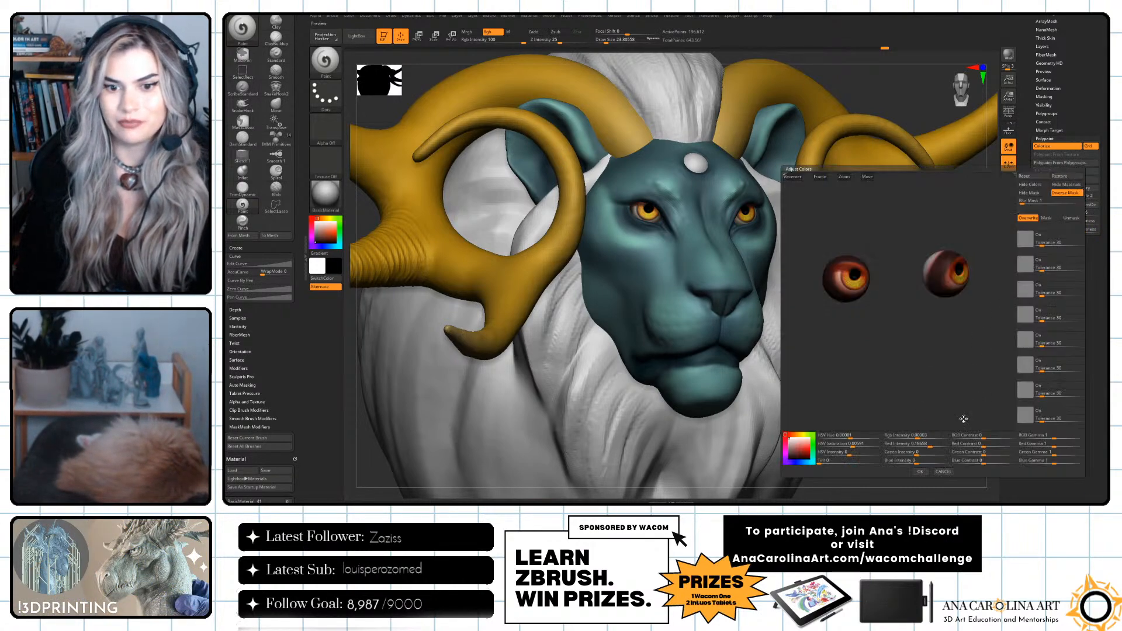
pyautogui.moveTo(930, 443); pyautogui.dragTo(1042, 439)
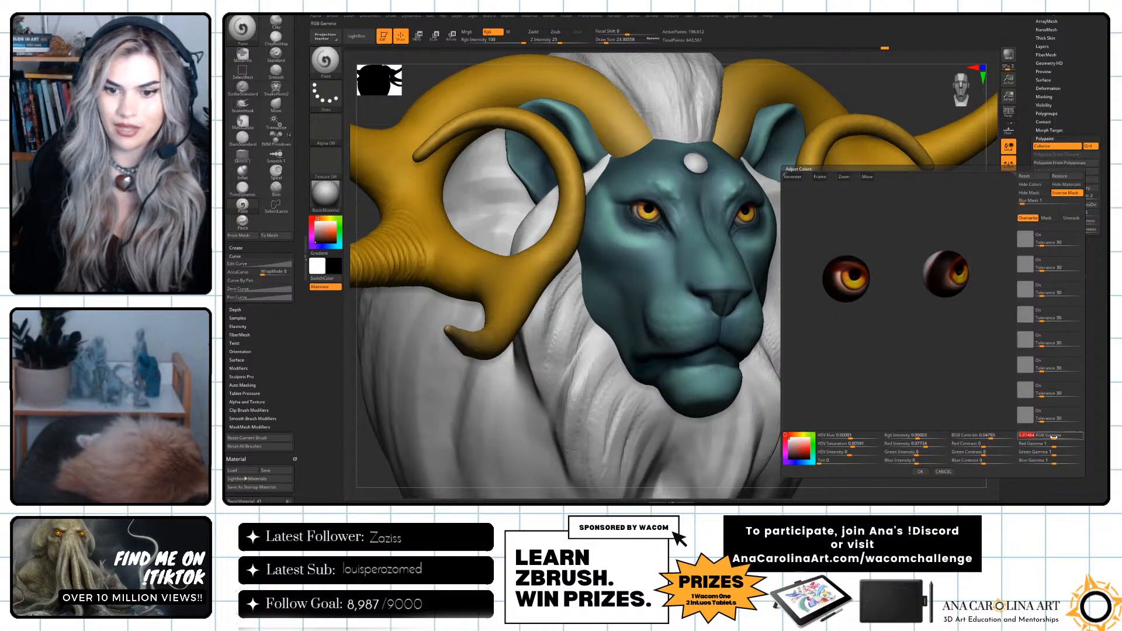
pyautogui.click(920, 472)
# Select the white gem on the lion's forehead and resize the brush for painting it.
pyautogui.press('f')
pyautogui.keyDown('alt'); pyautogui.moveTo(874, 398); pyautogui.dragTo(869, 440); pyautogui.keyUp('alt')
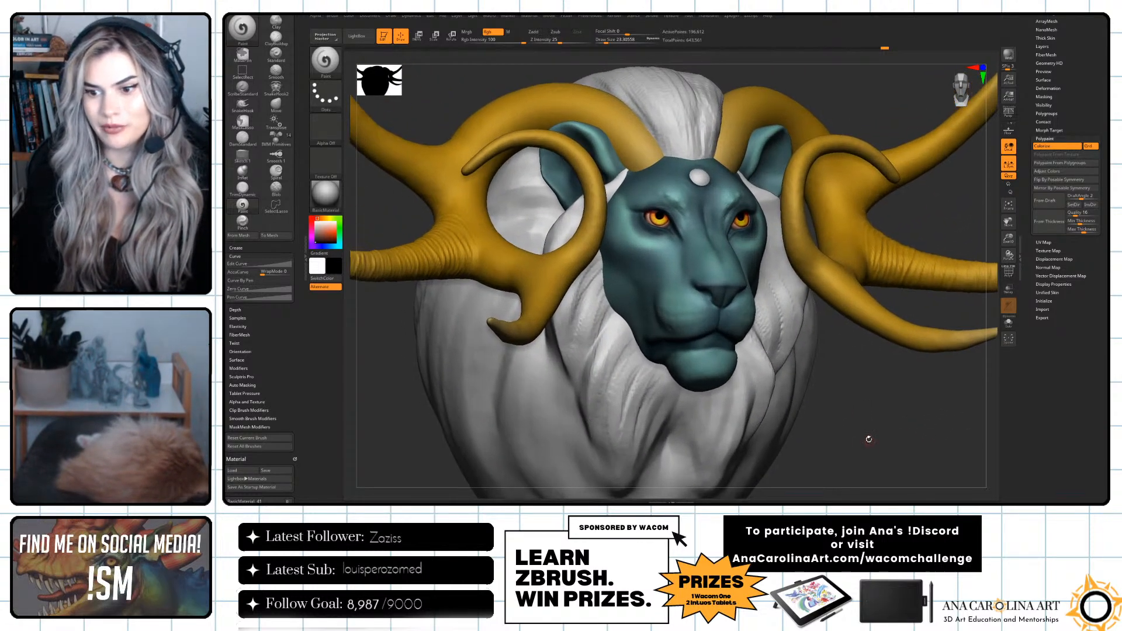
pyautogui.keyDown('alt'); pyautogui.click(703, 180); pyautogui.keyUp('alt')
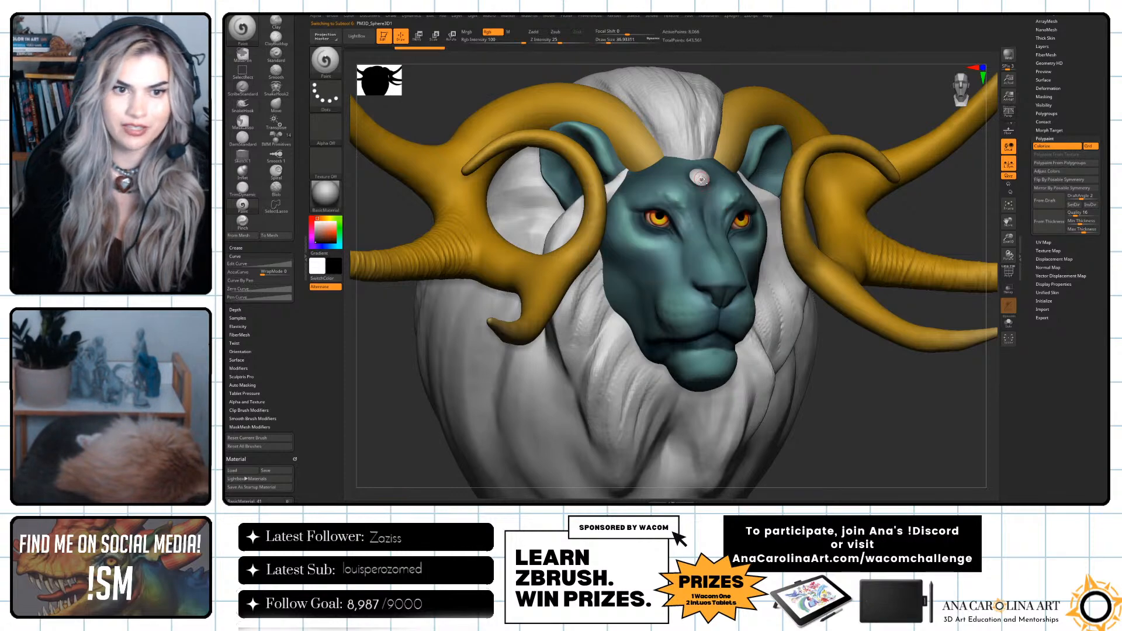
pyautogui.keyDown('alt'); pyautogui.moveTo(854, 102); pyautogui.dragTo(968, 203); pyautogui.keyUp('alt')
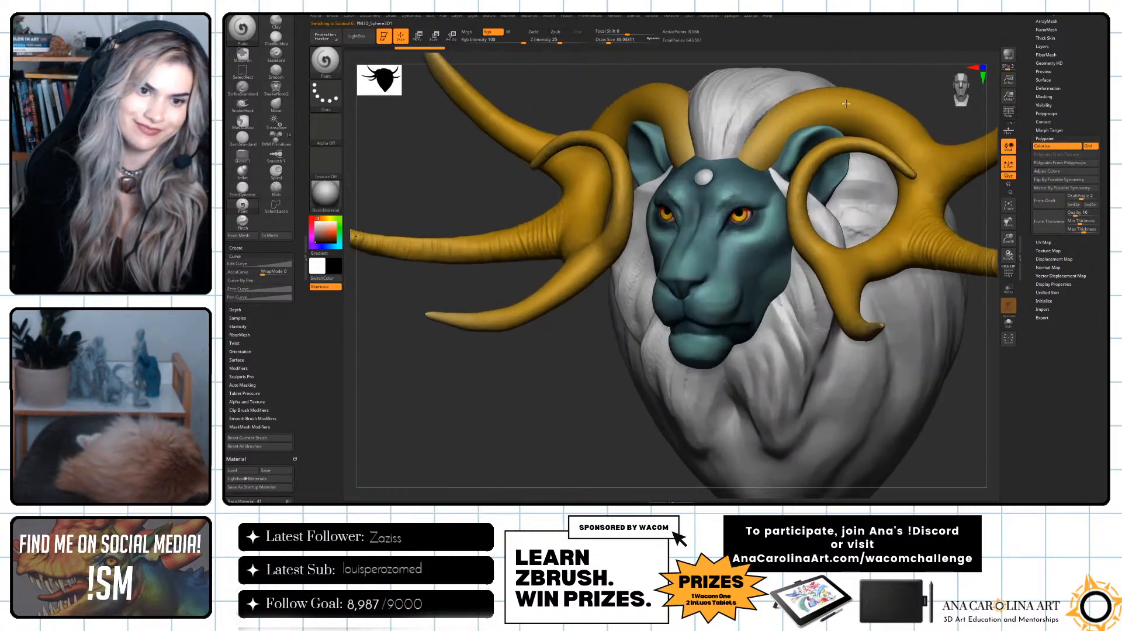
pyautogui.moveTo(975, 405); pyautogui.dragTo(1010, 405)
pyautogui.press('space')
pyautogui.moveTo(691, 186); pyautogui.dragTo(694, 186)
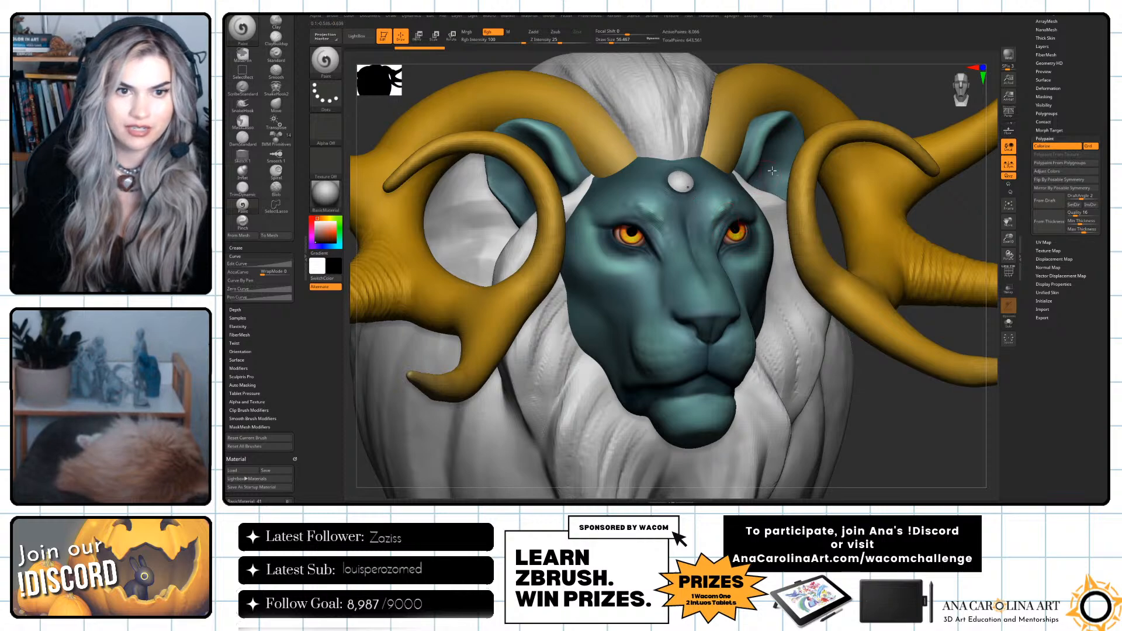
# Sample reddish tones from the eyes and paint a red base over the forehead gem.
pyautogui.moveTo(883, 125); pyautogui.dragTo(823, 111)
pyautogui.press('c')
pyautogui.press('c')
pyautogui.moveTo(668, 199); pyautogui.dragTo(674, 202)
pyautogui.press('s')
pyautogui.moveTo(661, 209); pyautogui.dragTo(675, 213)
pyautogui.press('c')
pyautogui.press('c')
pyautogui.press('space')
pyautogui.moveTo(650, 263); pyautogui.dragTo(648, 263)
pyautogui.moveTo(681, 214); pyautogui.dragTo(676, 215)
pyautogui.press('space')
pyautogui.moveTo(650, 262); pyautogui.dragTo(646, 262)
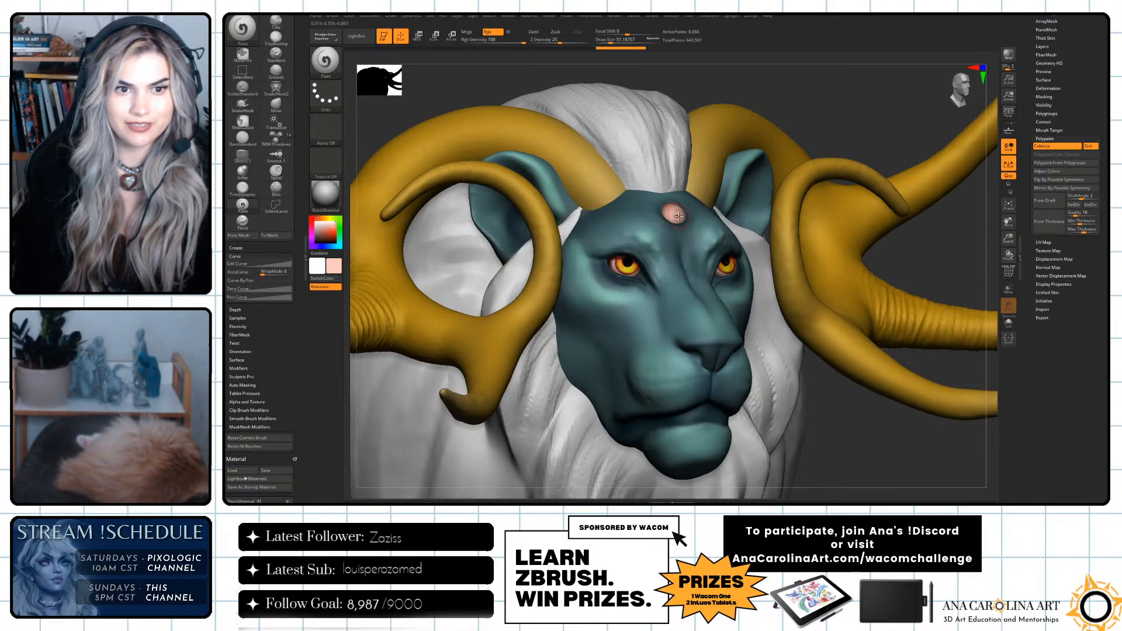
pyautogui.moveTo(678, 215); pyautogui.dragTo(680, 218)
# Reduce the draw size to about 41 and paint an orange highlight inside the gem's red base.
pyautogui.press('space')
pyautogui.press('c')
pyautogui.press('space')
pyautogui.press('c')
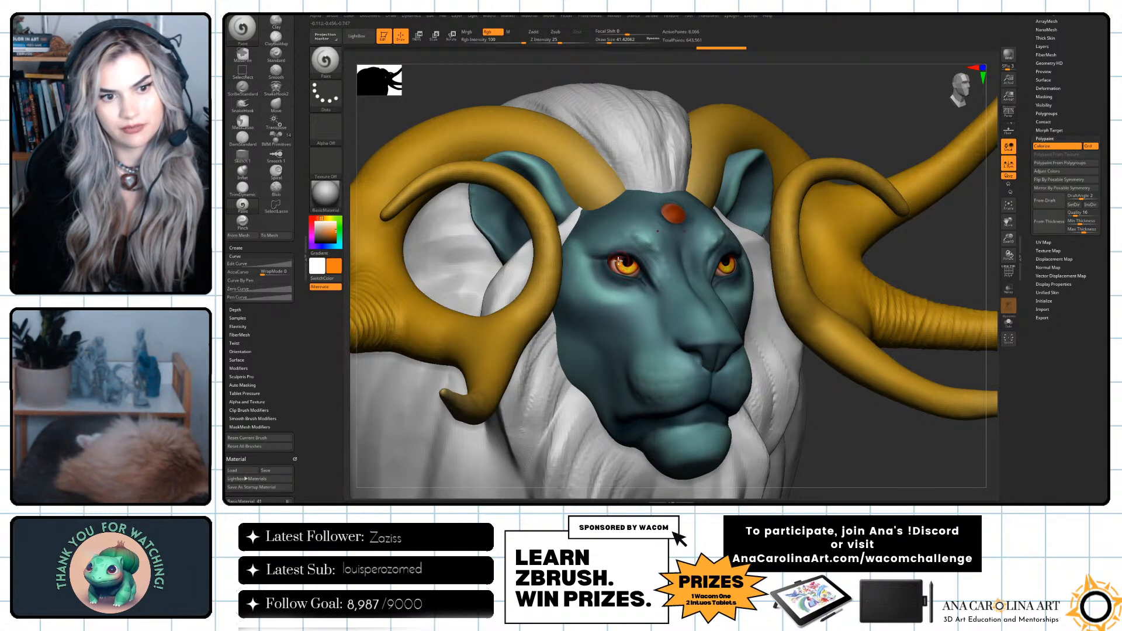
pyautogui.click(679, 215)
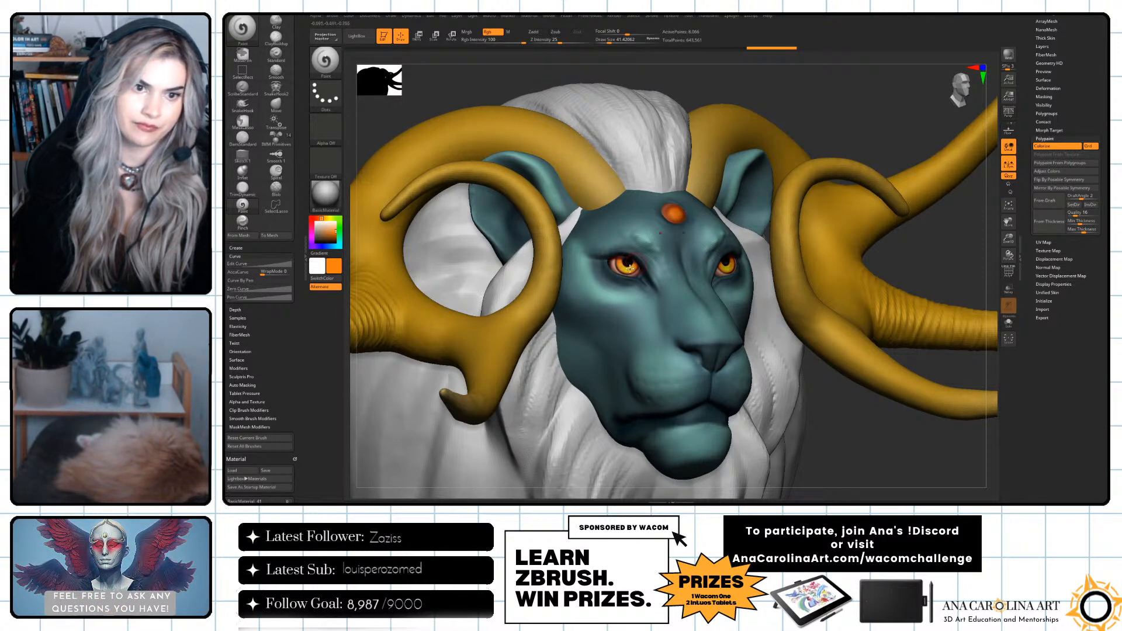
pyautogui.press('c')
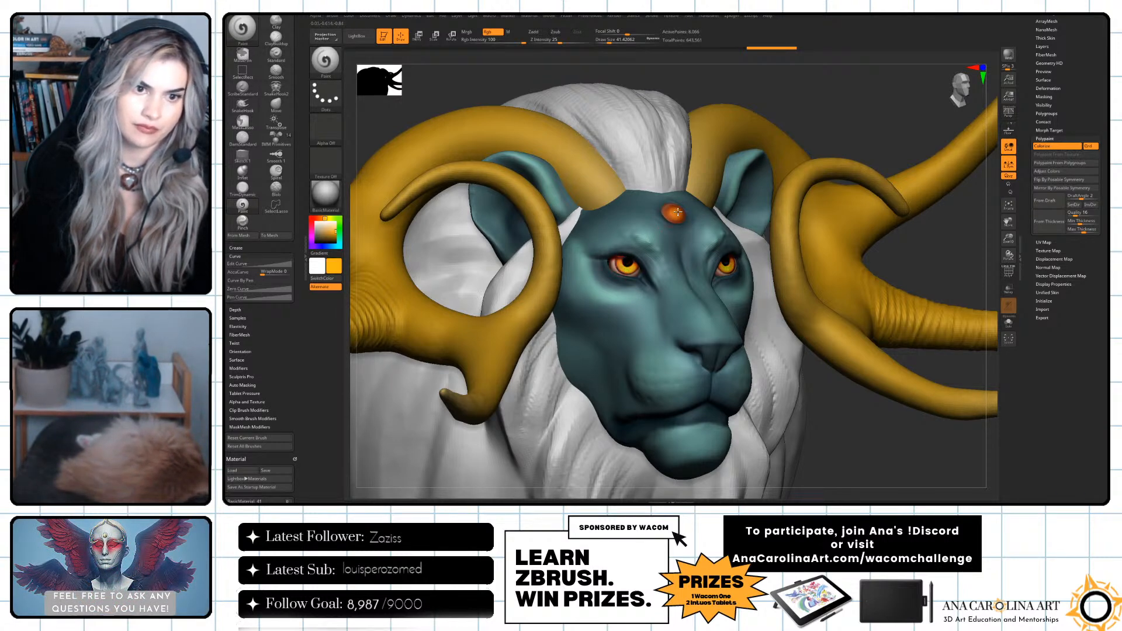
pyautogui.moveTo(676, 217); pyautogui.dragTo(674, 214)
# Sample a bright yellow and paint a smaller highlight in the centre of the forehead gem.
pyautogui.press('c')
pyautogui.press('space')
pyautogui.moveTo(802, 108)
pyautogui.mouseDown()
pyautogui.moveTo(744, 97)
pyautogui.moveTo(744, 153)
pyautogui.mouseUp()
pyautogui.press('f')
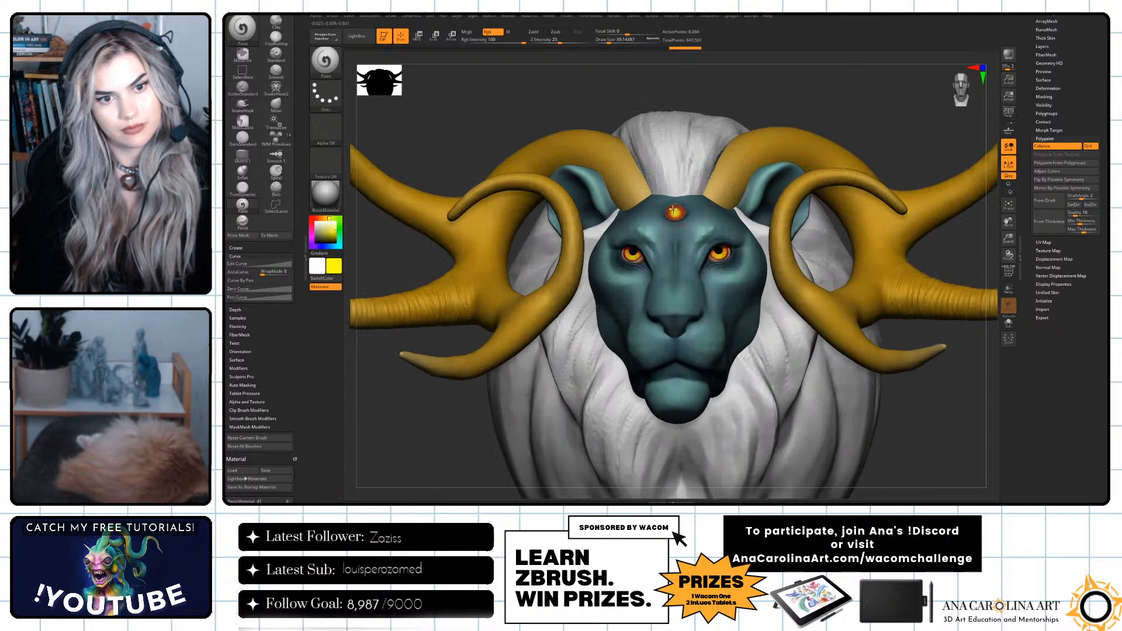
pyautogui.moveTo(674, 215); pyautogui.dragTo(676, 213)
pyautogui.moveTo(718, 101)
pyautogui.mouseDown()
pyautogui.moveTo(767, 110)
pyautogui.moveTo(735, 146)
pyautogui.moveTo(738, 217)
pyautogui.mouseUp()
pyautogui.press('f')
# Resample orange and yellow tones and blend them over the gem, using a draw size of about 54 for the yellow.
pyautogui.press('c')
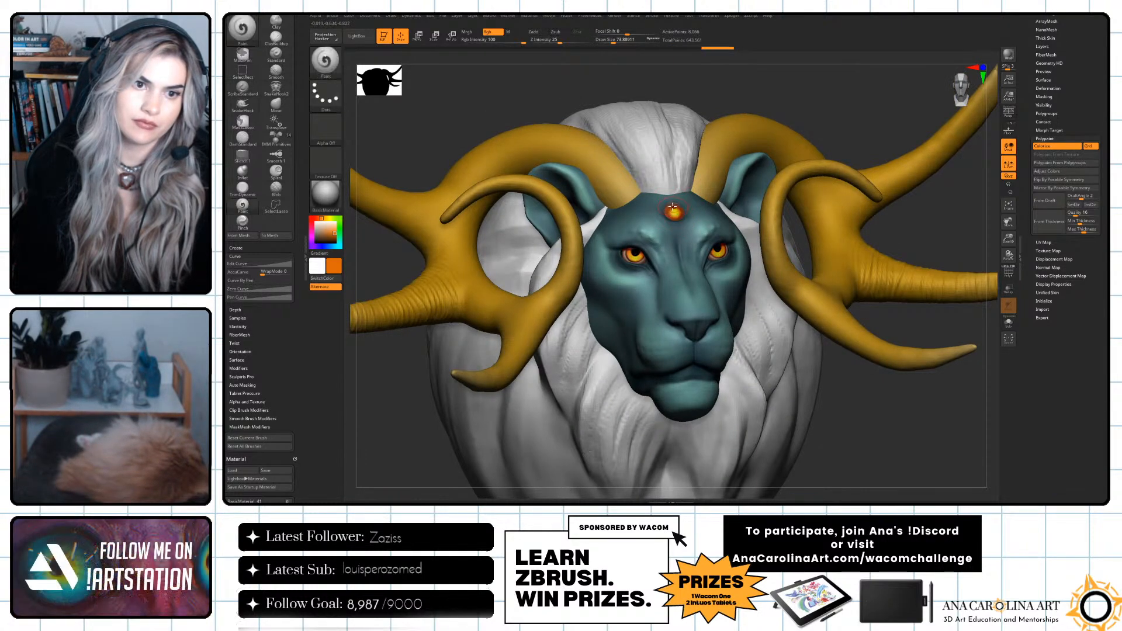
pyautogui.press('f')
pyautogui.moveTo(757, 115); pyautogui.dragTo(751, 175)
pyautogui.press('c')
pyautogui.press('c')
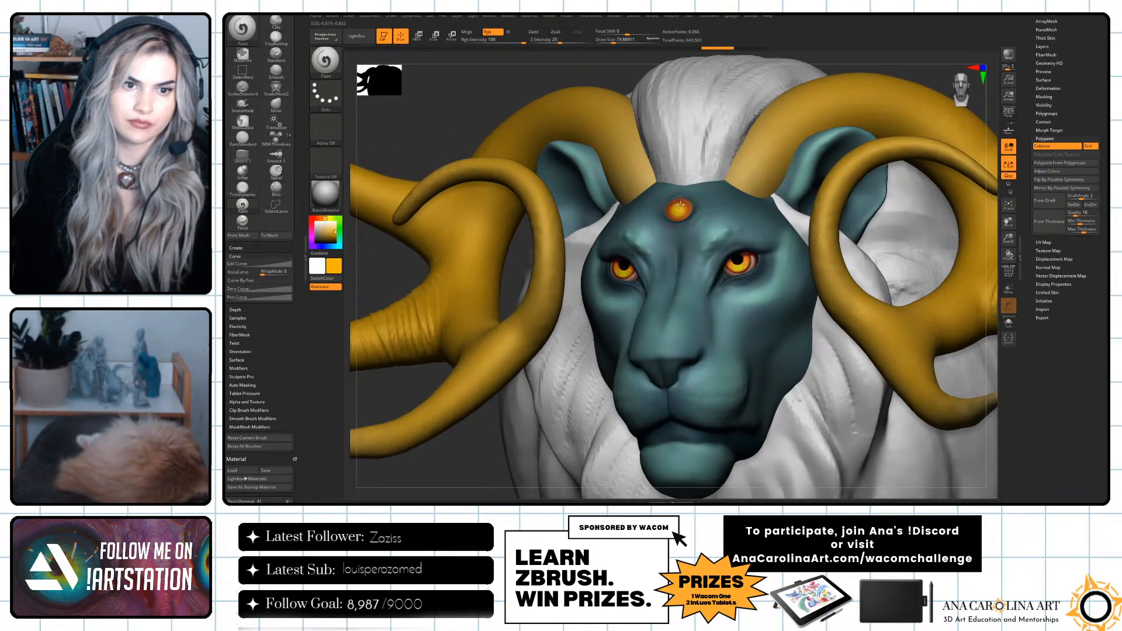
pyautogui.moveTo(677, 207)
pyautogui.mouseDown()
pyautogui.moveTo(678, 236)
pyautogui.moveTo(680, 206)
pyautogui.mouseUp()
pyautogui.press('c')
pyautogui.press('space')
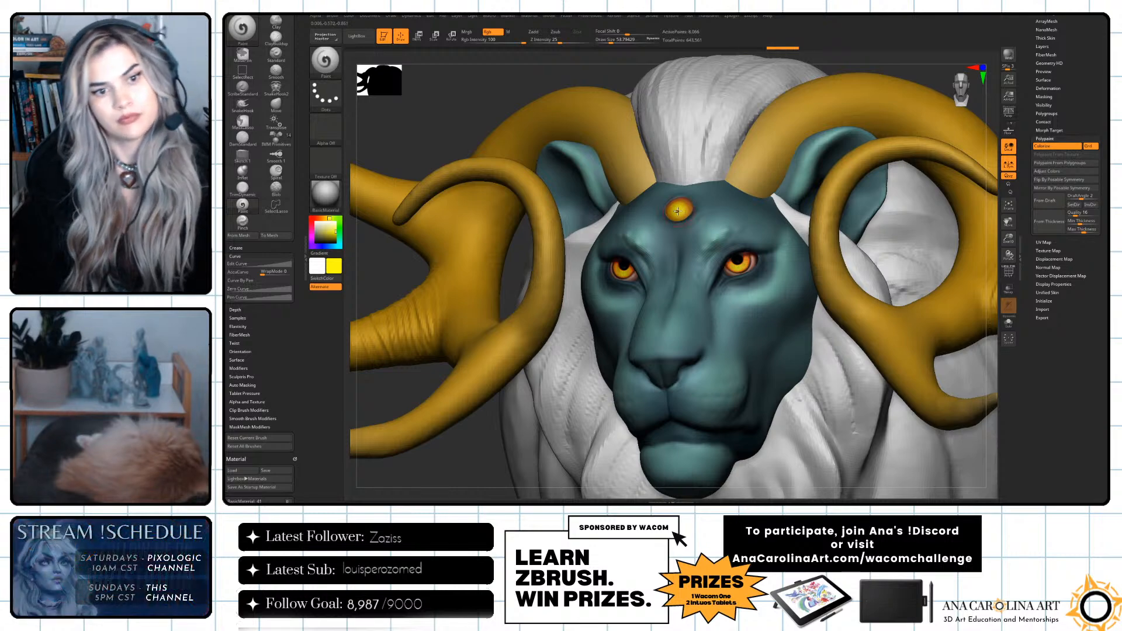
pyautogui.press('f')
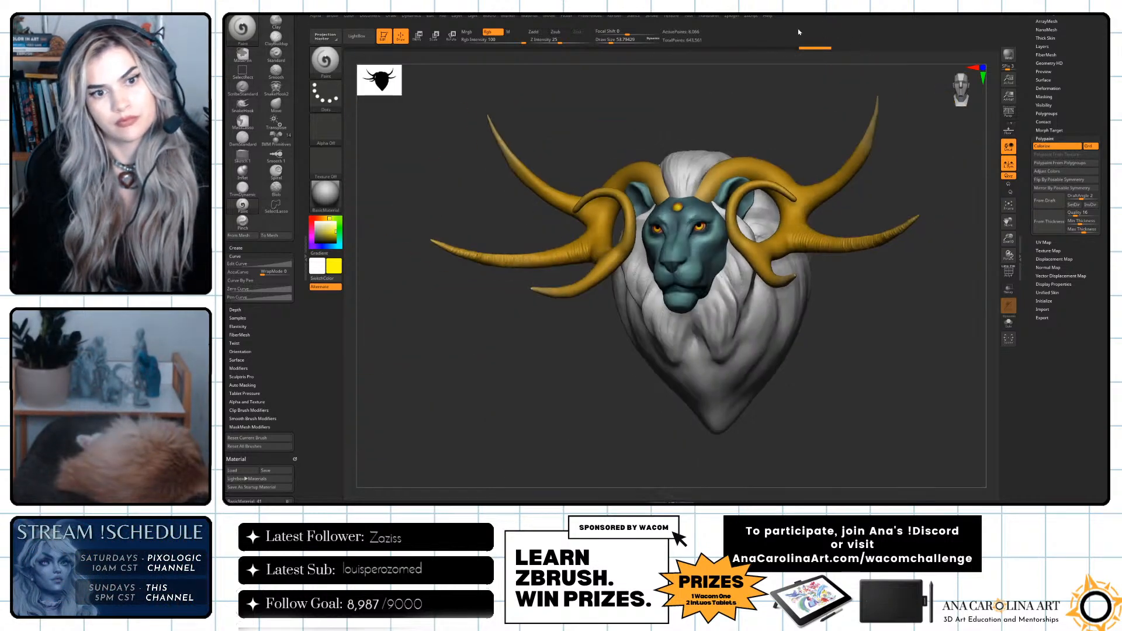
pyautogui.keyDown('ctrl'); pyautogui.moveTo(754, 90); pyautogui.dragTo(752, 204, button='right'); pyautogui.keyUp('ctrl')
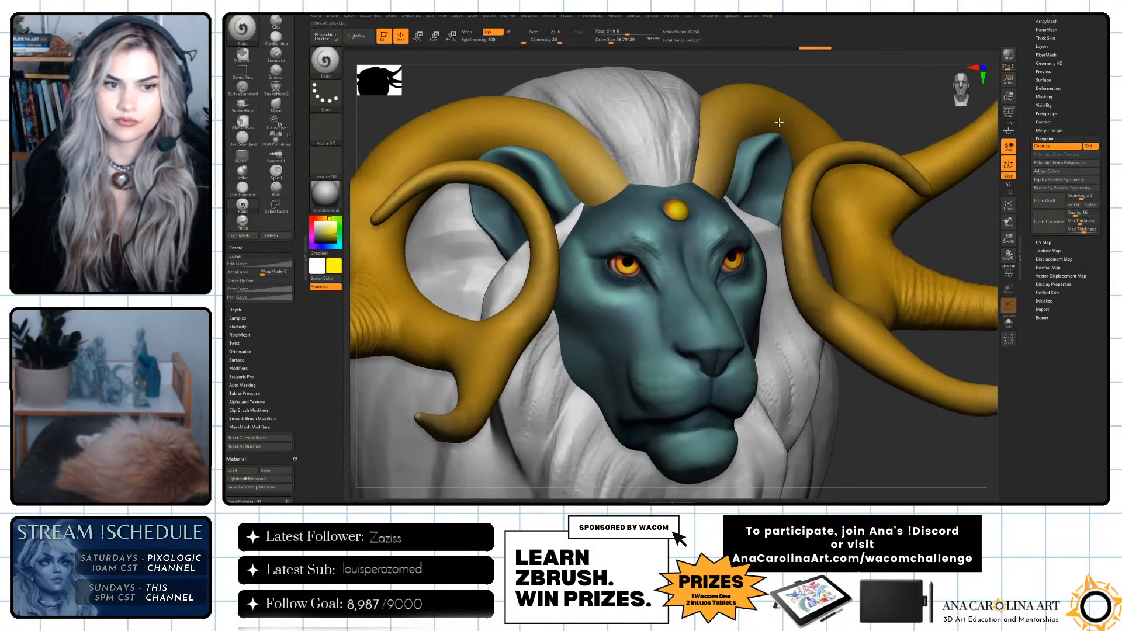
# Switch to the lion's head, sample its dark teal, and reduce the draw size to about 31.
pyautogui.keyDown('alt'); pyautogui.click(686, 246); pyautogui.keyUp('alt')
pyautogui.press('c')
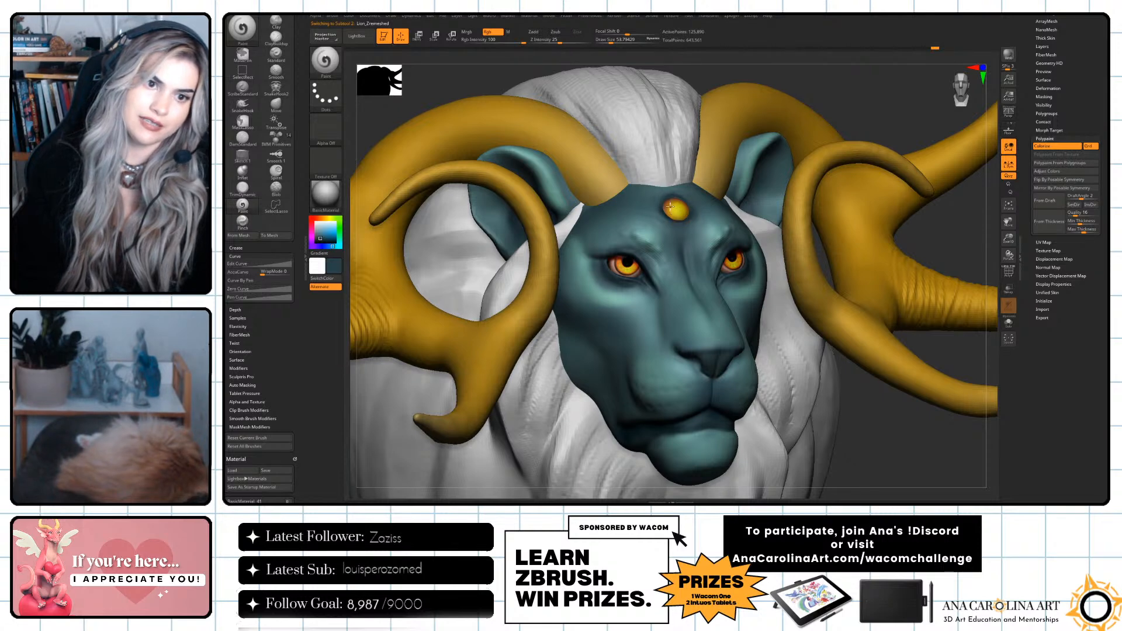
pyautogui.press('s')
pyautogui.click(634, 269)
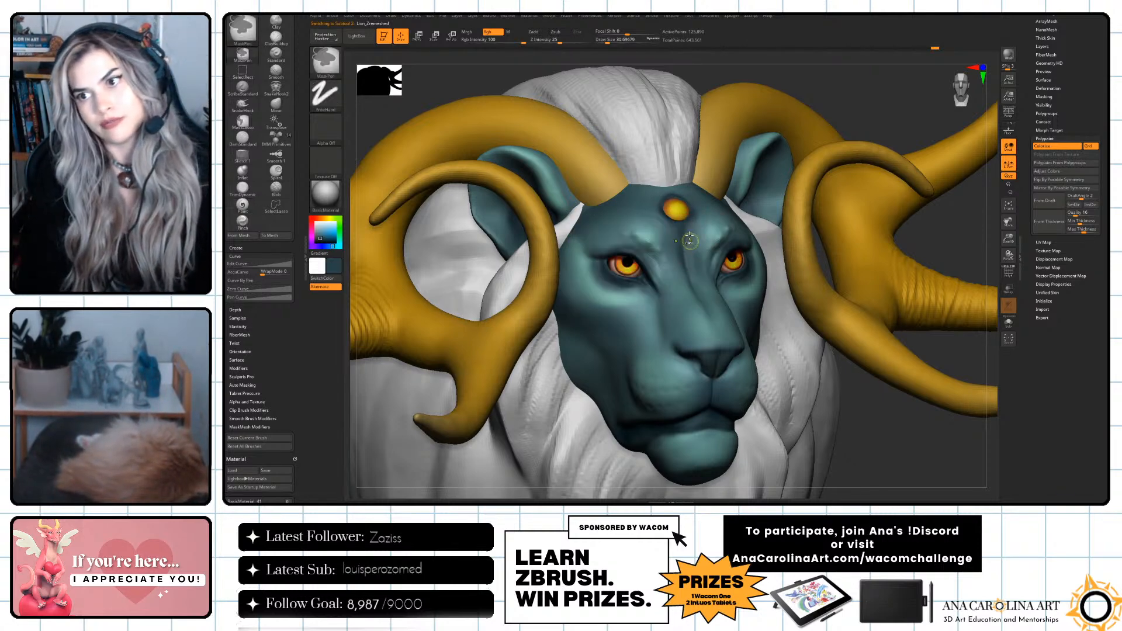
pyautogui.keyDown('alt'); pyautogui.moveTo(850, 416); pyautogui.dragTo(878, 457); pyautogui.keyUp('alt')
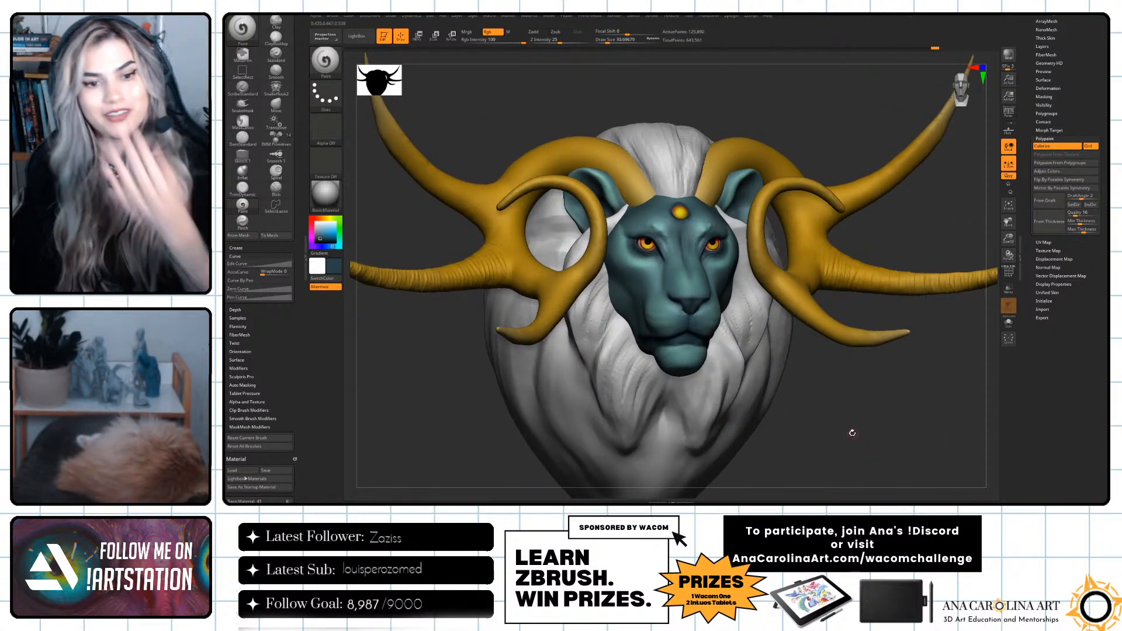
pyautogui.moveTo(847, 439)
pyautogui.mouseDown()
pyautogui.moveTo(859, 444)
pyautogui.moveTo(838, 432)
pyautogui.mouseUp()
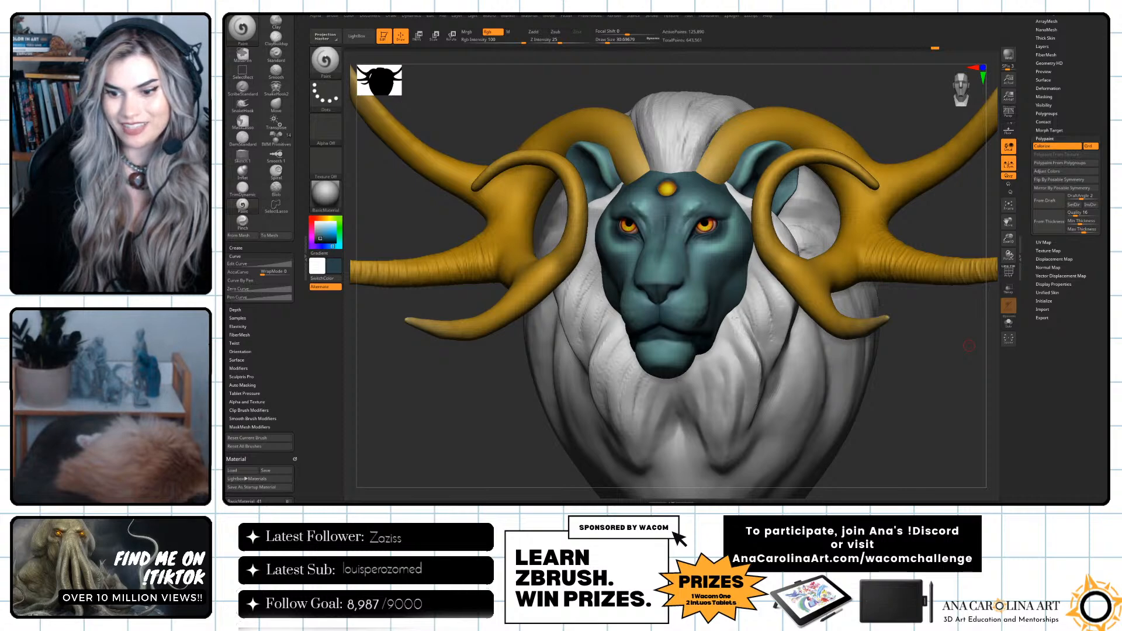
pyautogui.moveTo(904, 436); pyautogui.dragTo(955, 382)
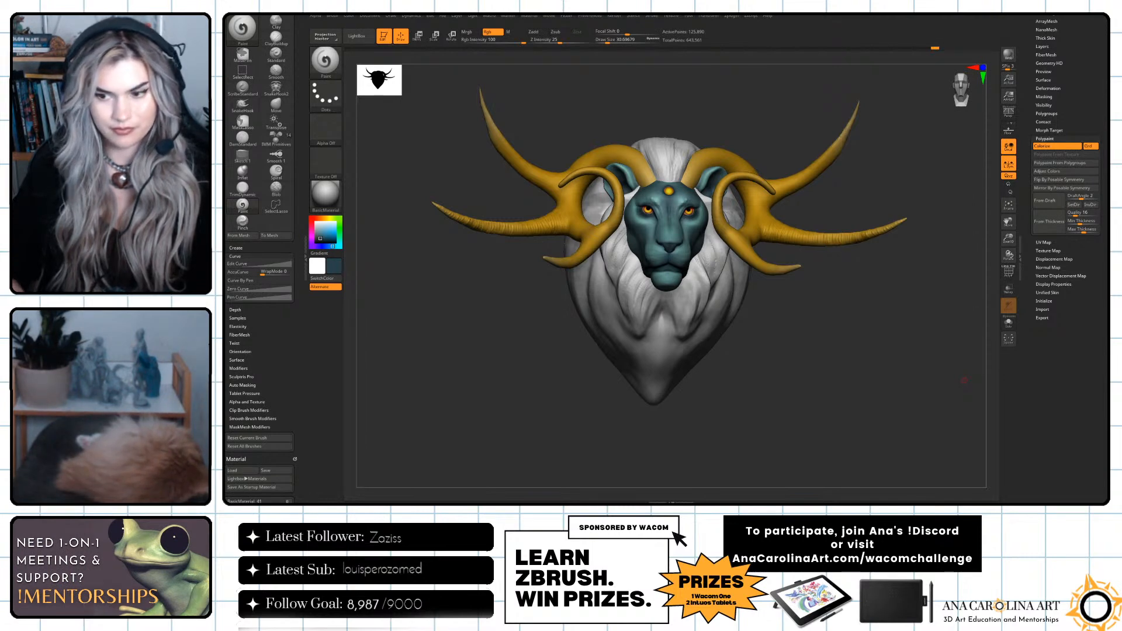
pyautogui.moveTo(787, 336); pyautogui.dragTo(760, 332)
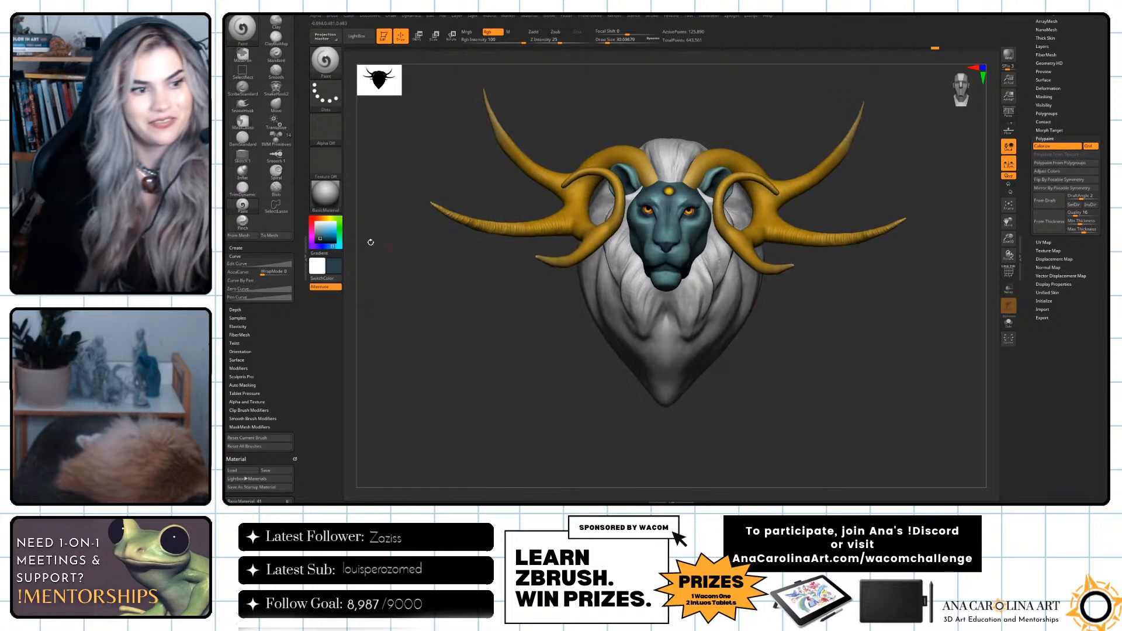
# Choose a dark red, enlarge the brush, undo the stray stroke, and paint the whole mane dark red.
pyautogui.click(311, 219)
pyautogui.click(322, 227)
pyautogui.moveTo(321, 227); pyautogui.dragTo(323, 234)
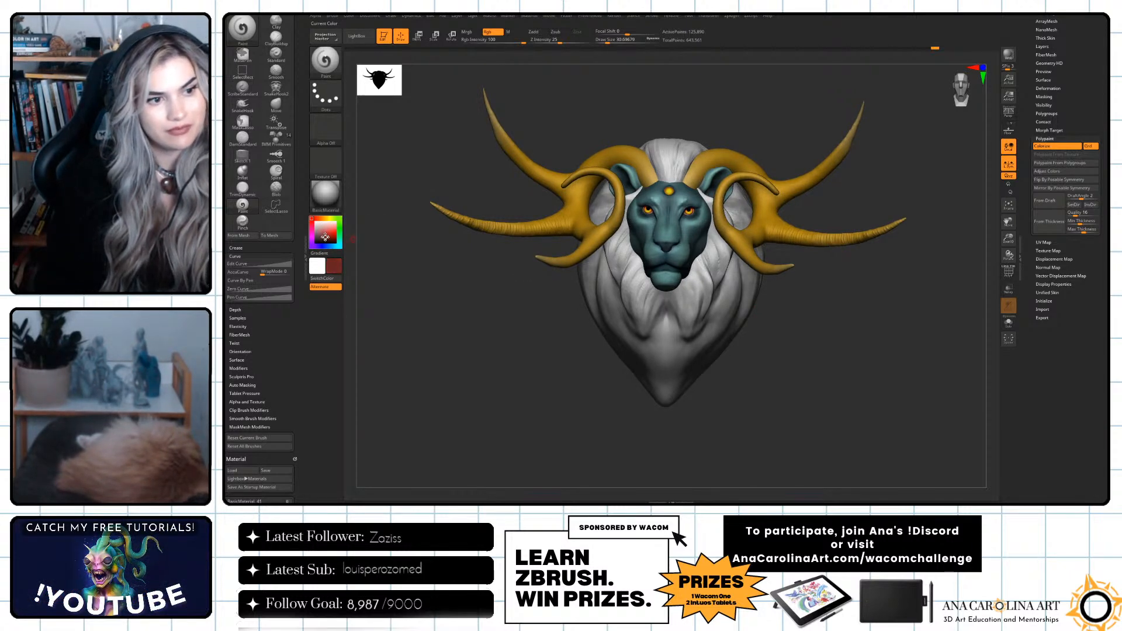
pyautogui.press('space')
pyautogui.click(716, 215)
pyautogui.click(697, 244)
pyautogui.hotkey('ctrl', 'z')
pyautogui.keyDown('alt'); pyautogui.click(705, 317); pyautogui.keyUp('alt')
pyautogui.moveTo(704, 310)
pyautogui.mouseDown()
pyautogui.moveTo(673, 345)
pyautogui.moveTo(639, 239)
pyautogui.moveTo(681, 258)
pyautogui.mouseUp()
pyautogui.moveTo(672, 419); pyautogui.dragTo(696, 329)
# Pick progressively lighter muted reds and paint them over the mane around the lion's face.
pyautogui.click(320, 234)
pyautogui.moveTo(659, 256); pyautogui.dragTo(718, 301)
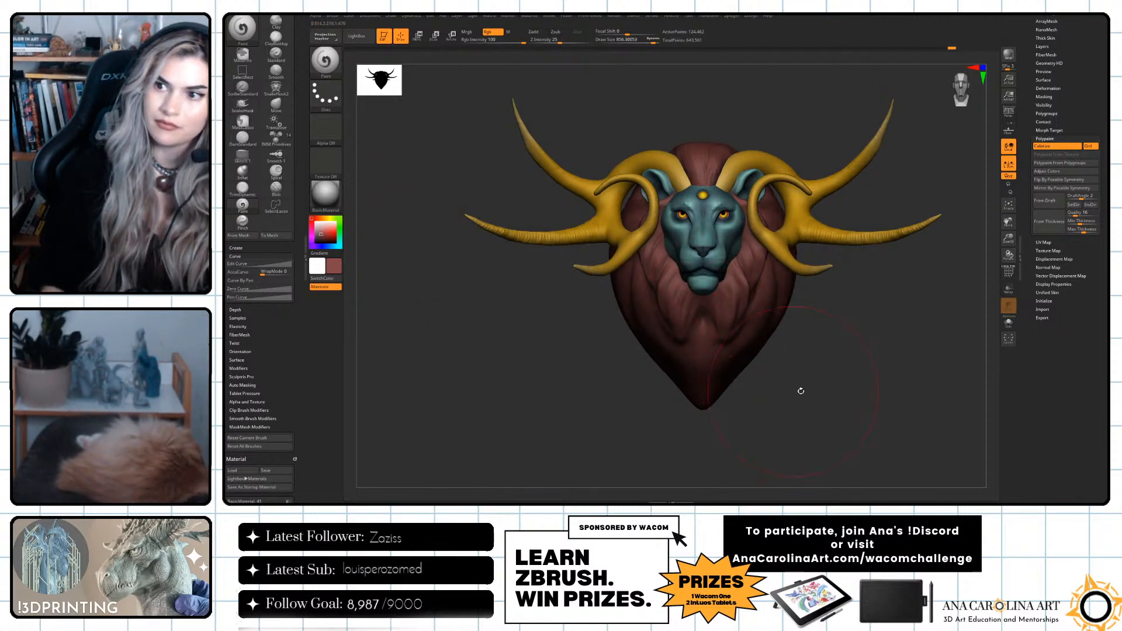
pyautogui.moveTo(790, 390); pyautogui.dragTo(763, 274)
pyautogui.keyDown('shift'); pyautogui.moveTo(779, 370); pyautogui.dragTo(812, 371); pyautogui.keyUp('shift')
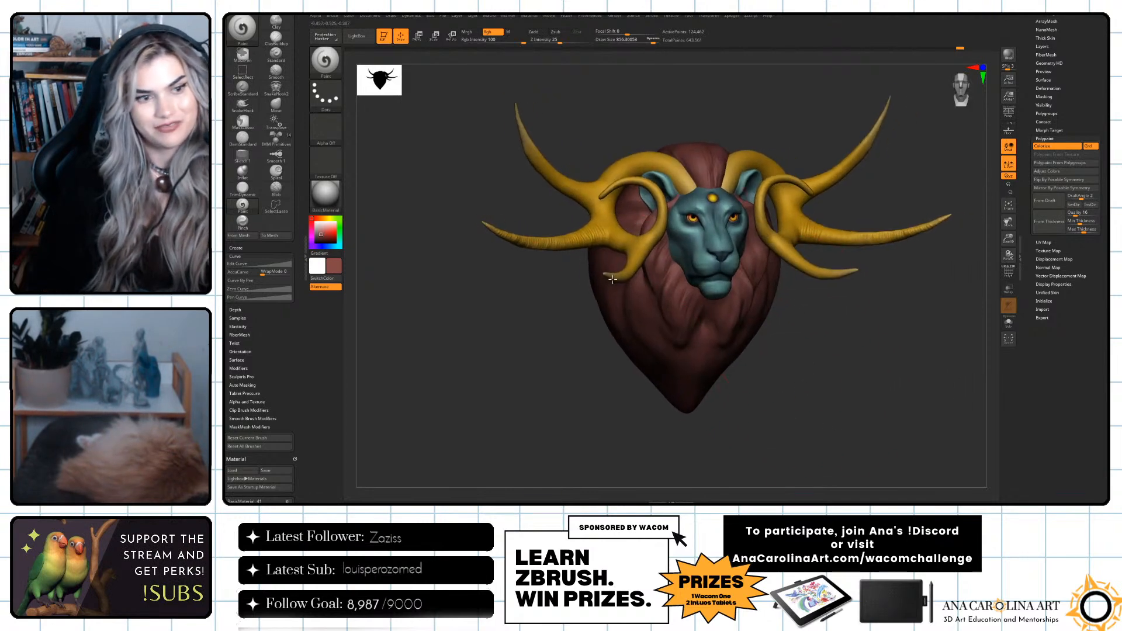
pyautogui.moveTo(321, 235); pyautogui.dragTo(321, 232)
pyautogui.moveTo(670, 260); pyautogui.dragTo(720, 290)
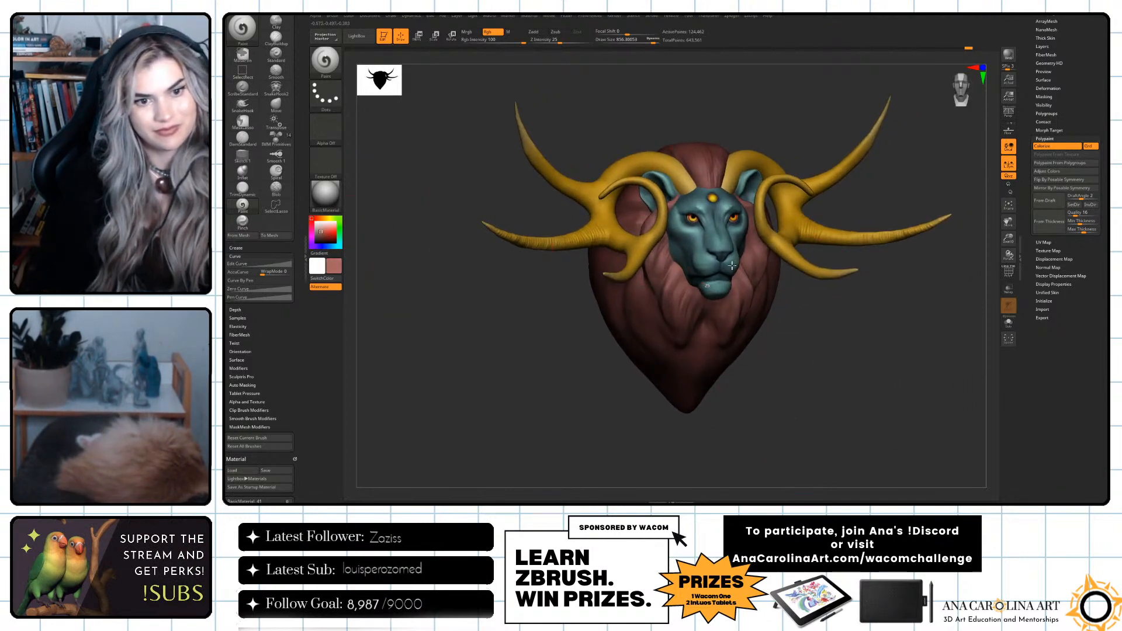
pyautogui.moveTo(805, 362); pyautogui.dragTo(745, 233)
pyautogui.moveTo(882, 318); pyautogui.dragTo(884, 323)
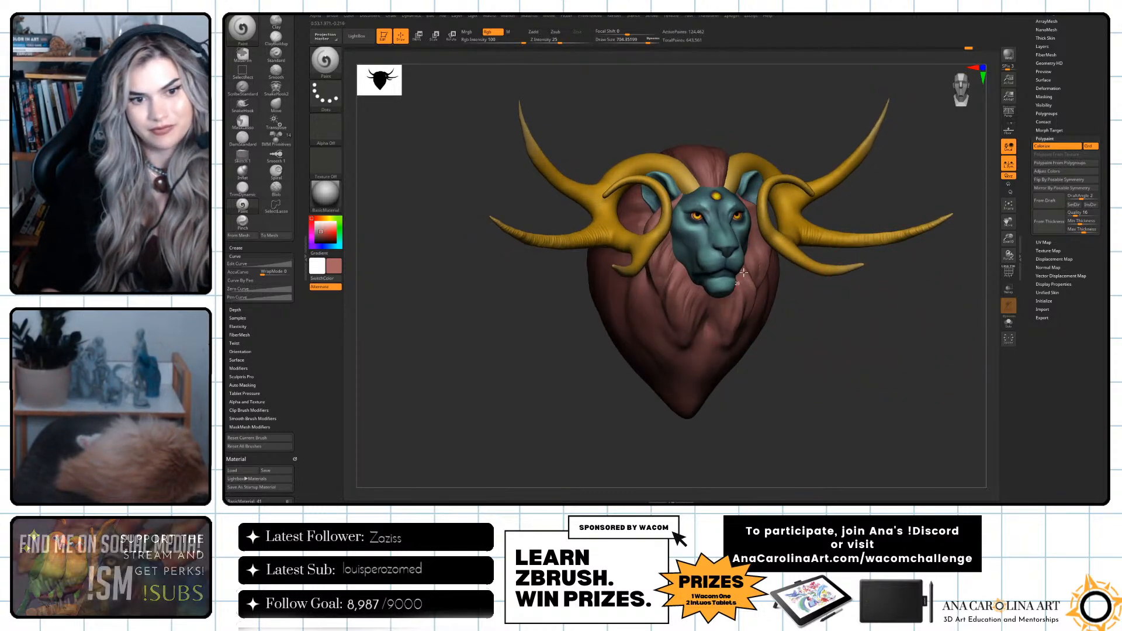
# Try shifting the mane's hue to olive green with the polypaint Adjust Colors, and undo it.
pyautogui.moveTo(806, 319); pyautogui.dragTo(959, 292)
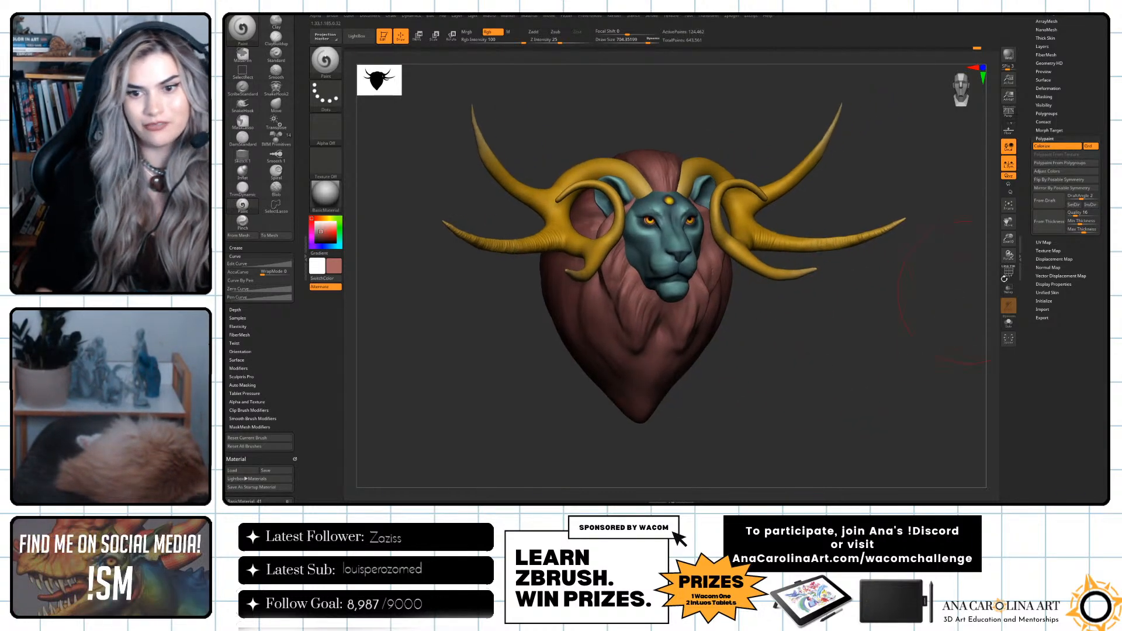
pyautogui.click(1047, 171)
pyautogui.moveTo(849, 434); pyautogui.dragTo(869, 435)
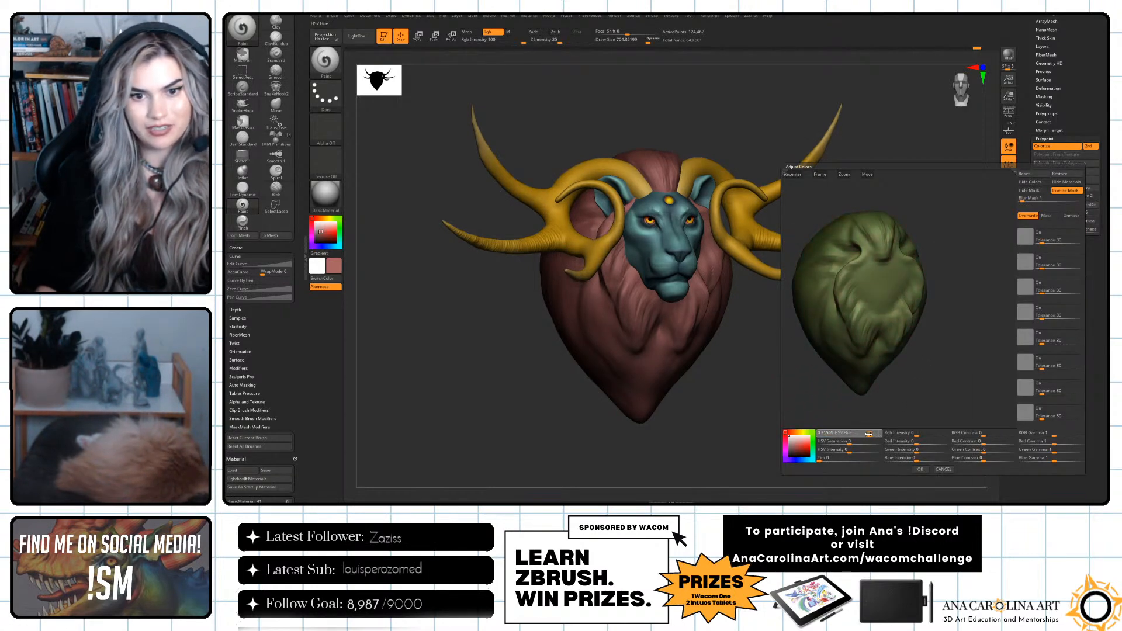
pyautogui.click(921, 469)
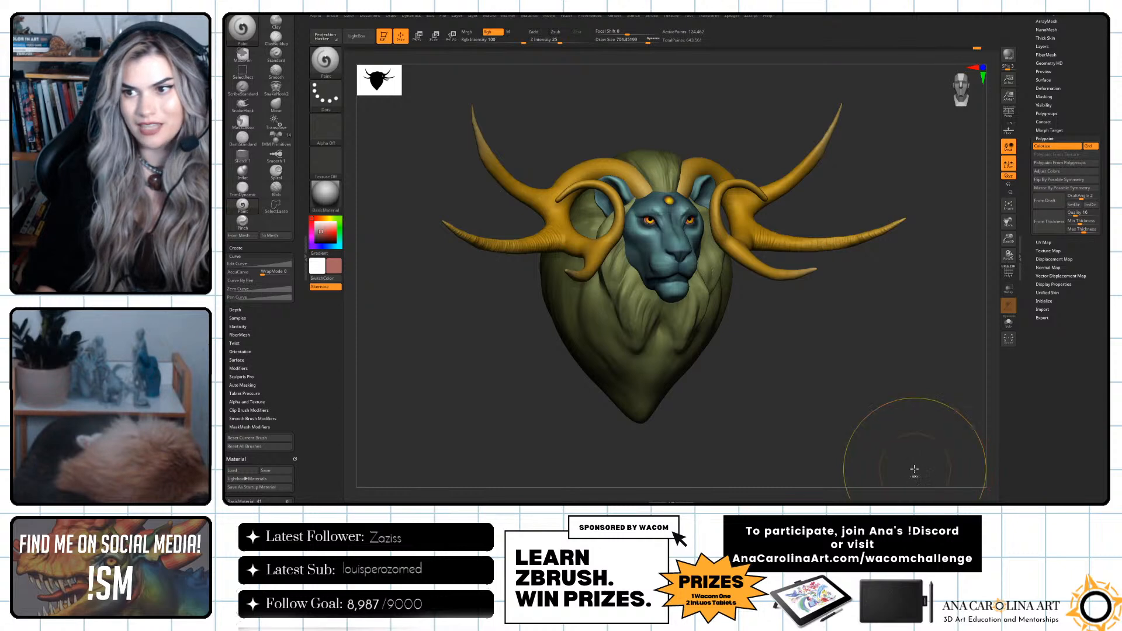
pyautogui.hotkey('ctrl', 'z')
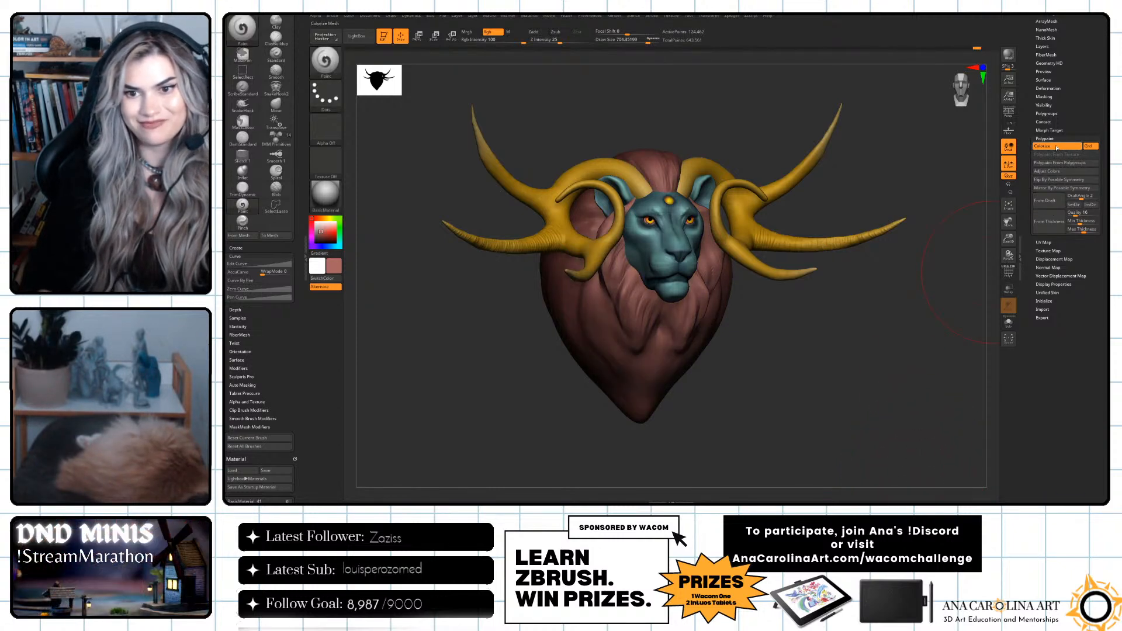
# Shift the mane's hue to purple with the polypaint Adjust Colors and apply it.
pyautogui.click(1046, 171)
pyautogui.moveTo(845, 442)
pyautogui.mouseDown()
pyautogui.moveTo(854, 434)
pyautogui.moveTo(843, 434)
pyautogui.mouseUp()
pyautogui.click(920, 471)
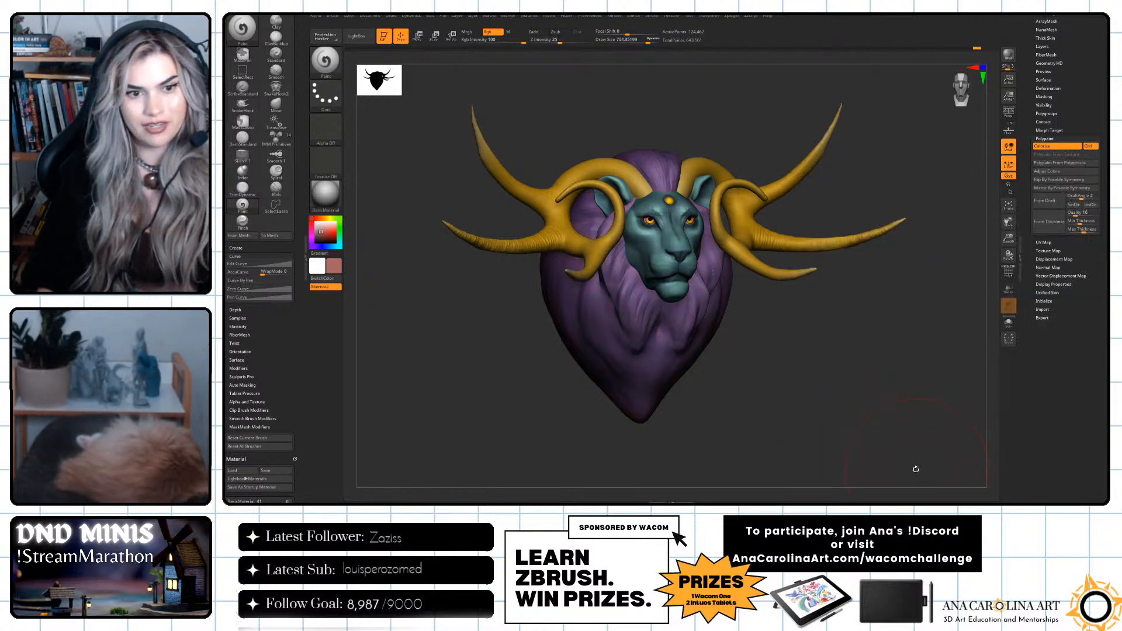
pyautogui.moveTo(890, 468)
pyautogui.mouseDown()
pyautogui.moveTo(824, 441)
pyautogui.moveTo(846, 453)
pyautogui.moveTo(932, 213)
pyautogui.mouseUp()
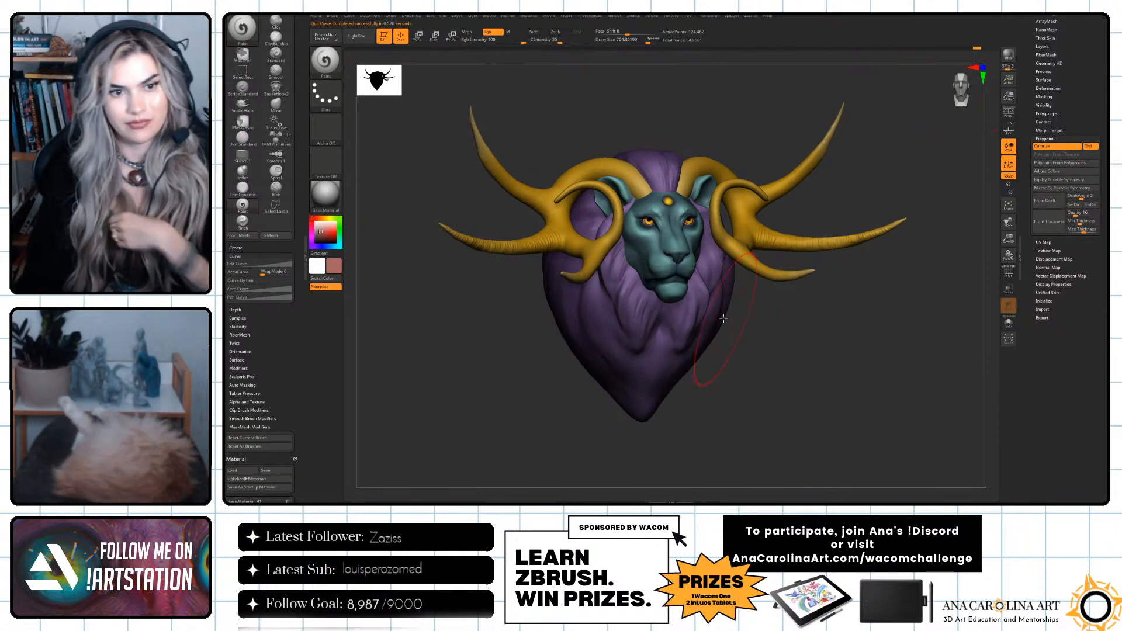
# Sample the mane's purple with the Paint brush, choose a deeper magenta, and paint it along the mane's outer sides.
pyautogui.moveTo(784, 351); pyautogui.dragTo(844, 358)
pyautogui.press('b')
pyautogui.press('p')
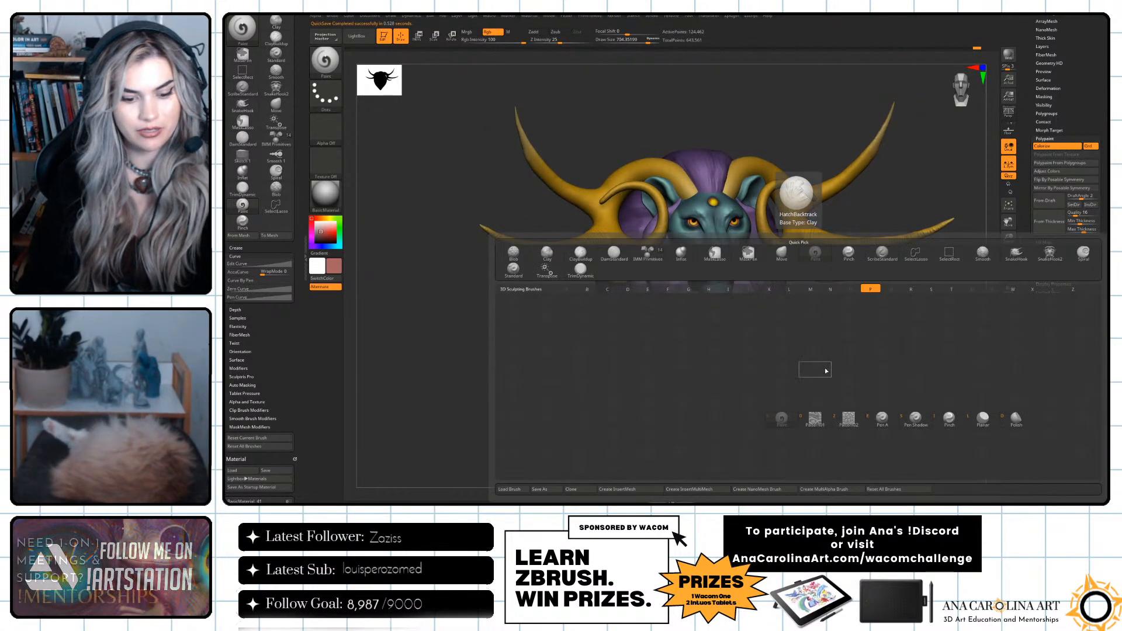
pyautogui.press('a')
pyautogui.press('c')
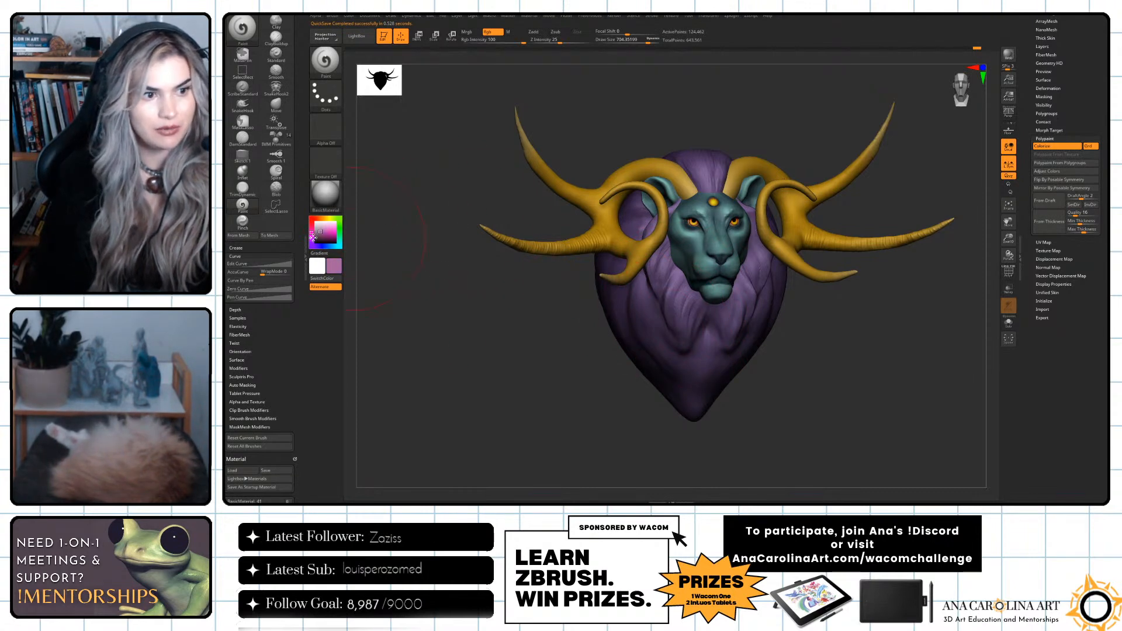
pyautogui.click(325, 234)
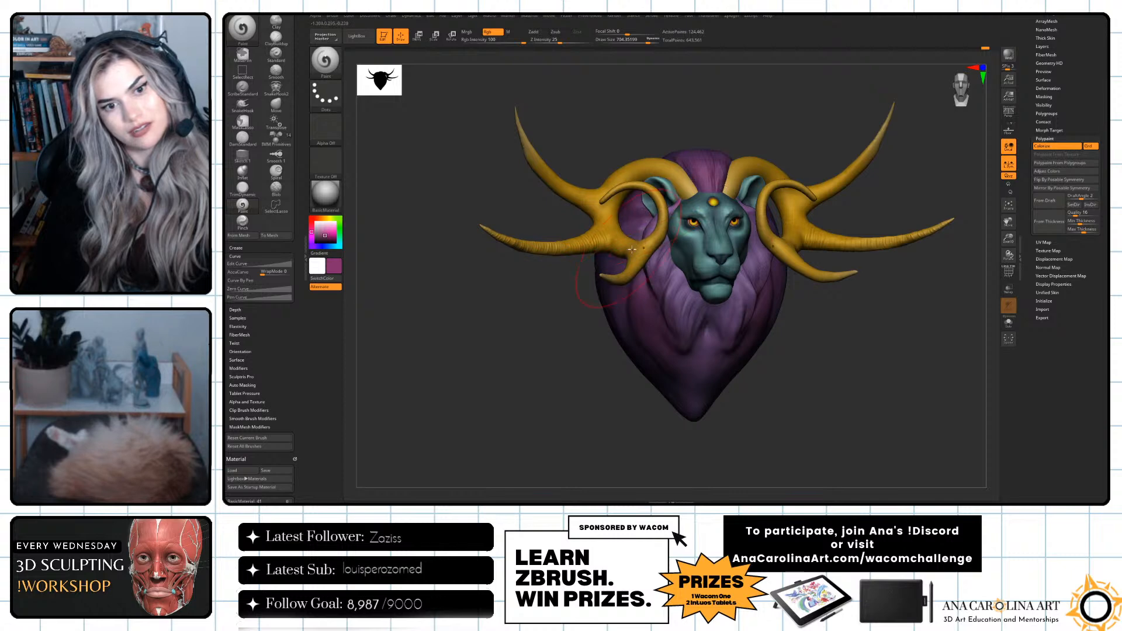
pyautogui.moveTo(725, 403); pyautogui.dragTo(809, 368)
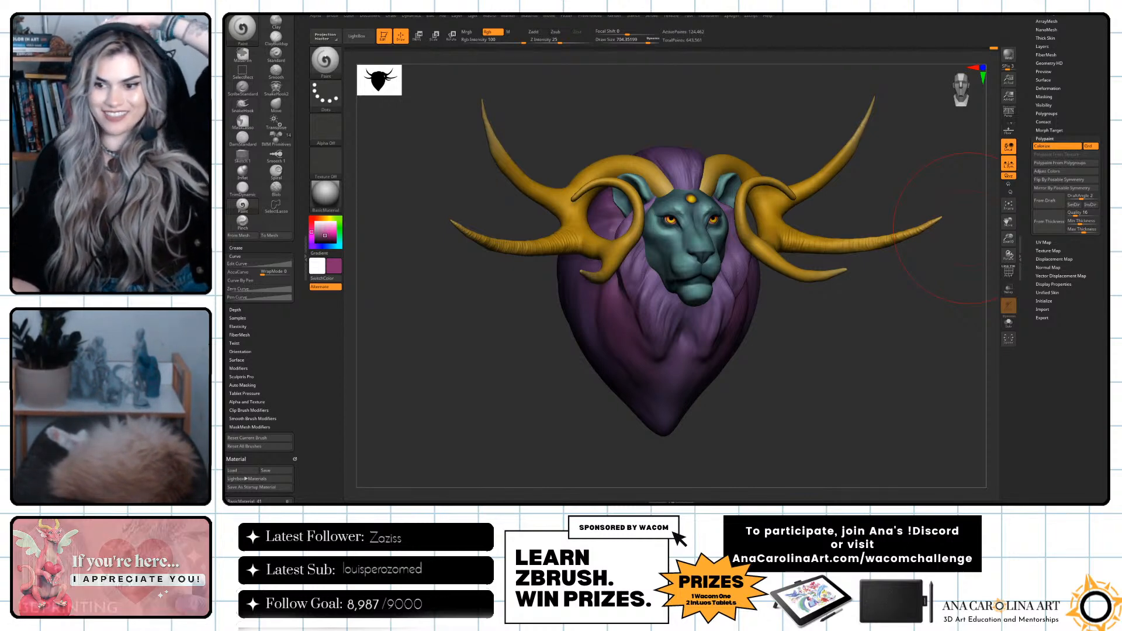
# Examine the polypainted lion bust, its horns and its purple mane from several angles.
pyautogui.keyDown('shift'); pyautogui.moveTo(909, 441); pyautogui.dragTo(909, 343); pyautogui.keyUp('shift')
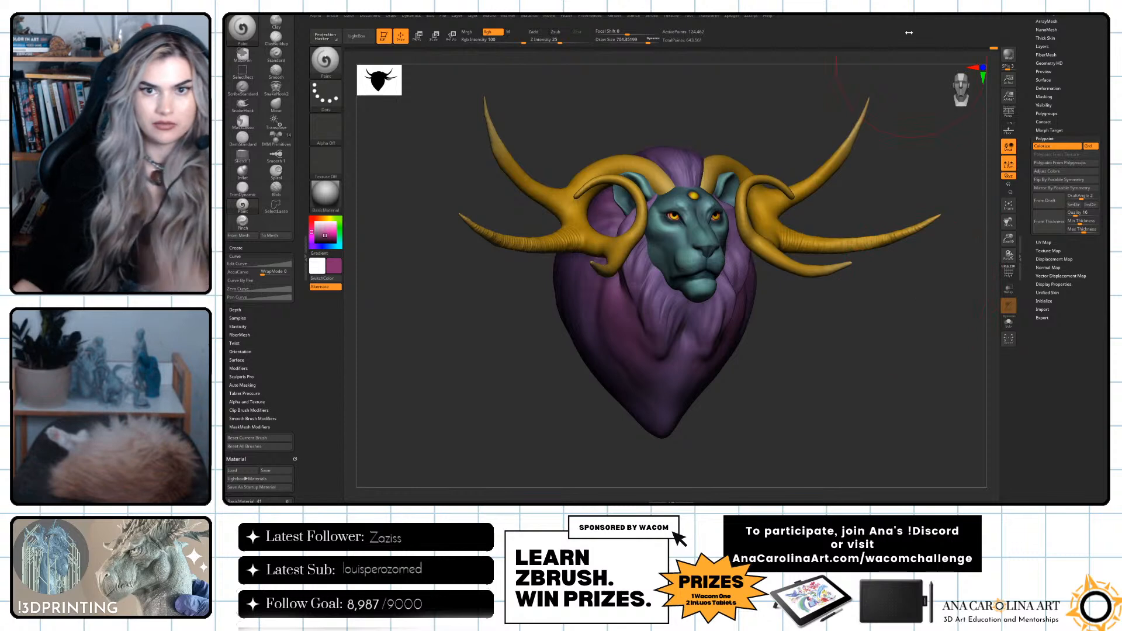
pyautogui.moveTo(913, 184)
pyautogui.keyDown('shift'); pyautogui.mouseDown()
pyautogui.moveTo(896, 194)
pyautogui.moveTo(906, 210)
pyautogui.moveTo(889, 213)
pyautogui.moveTo(890, 226)
pyautogui.mouseUp(); pyautogui.keyUp('shift')
pyautogui.press('space')
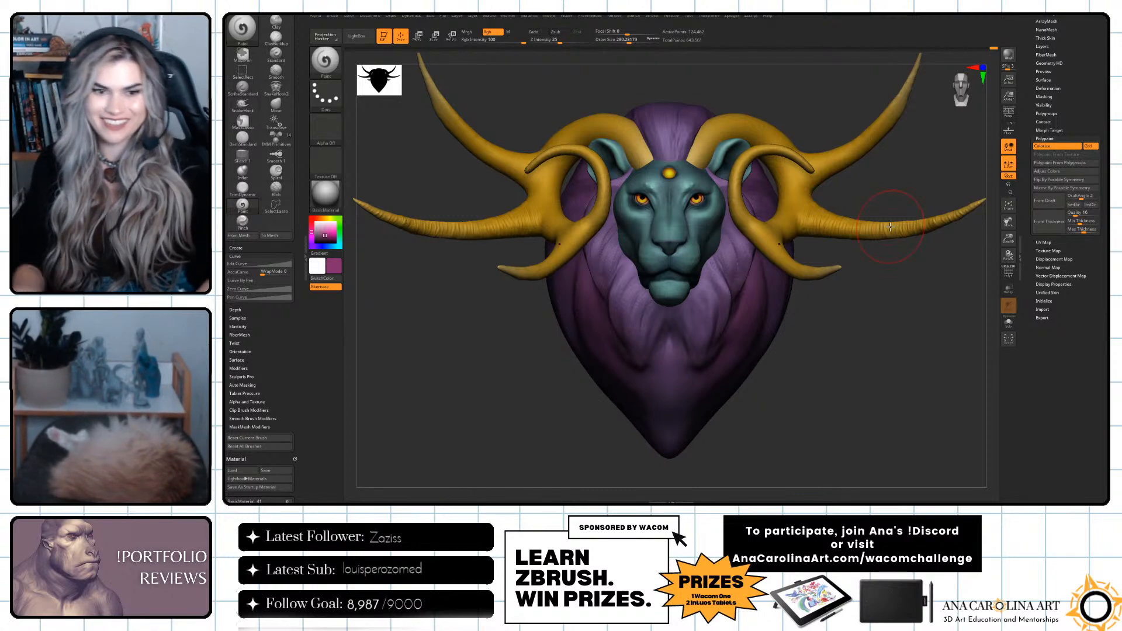
pyautogui.moveTo(832, 441)
pyautogui.mouseDown()
pyautogui.moveTo(805, 458)
pyautogui.moveTo(828, 407)
pyautogui.moveTo(819, 422)
pyautogui.moveTo(836, 445)
pyautogui.moveTo(806, 443)
pyautogui.moveTo(851, 438)
pyautogui.mouseUp()
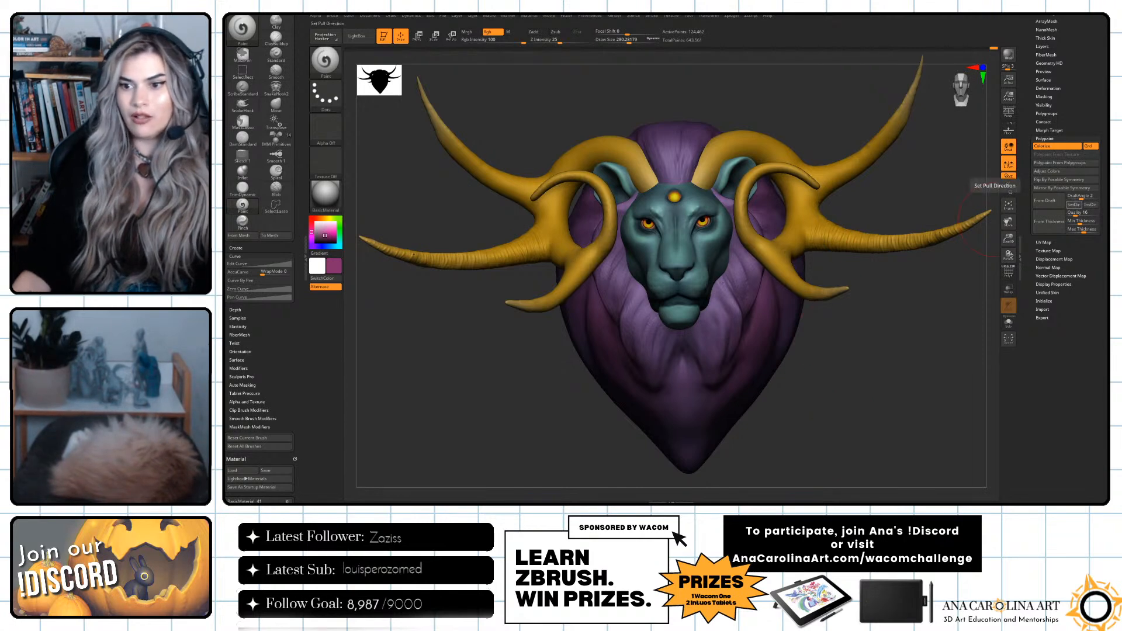
pyautogui.moveTo(971, 358); pyautogui.dragTo(958, 375)
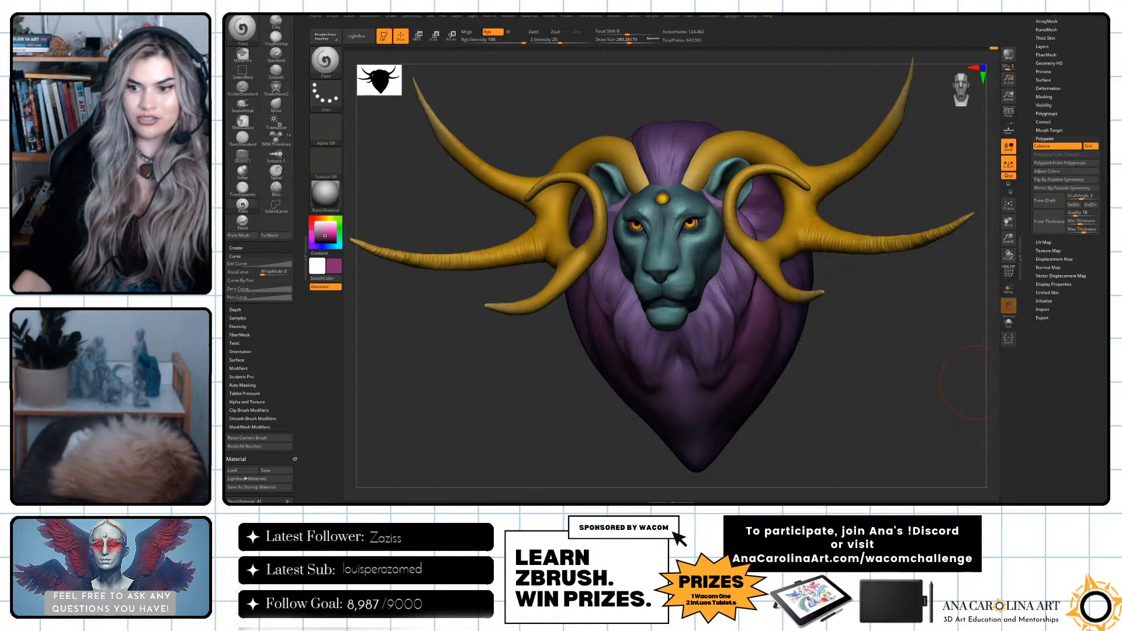
pyautogui.moveTo(912, 320)
pyautogui.mouseDown()
pyautogui.moveTo(900, 328)
pyautogui.moveTo(947, 312)
pyautogui.moveTo(924, 311)
pyautogui.moveTo(910, 353)
pyautogui.mouseUp()
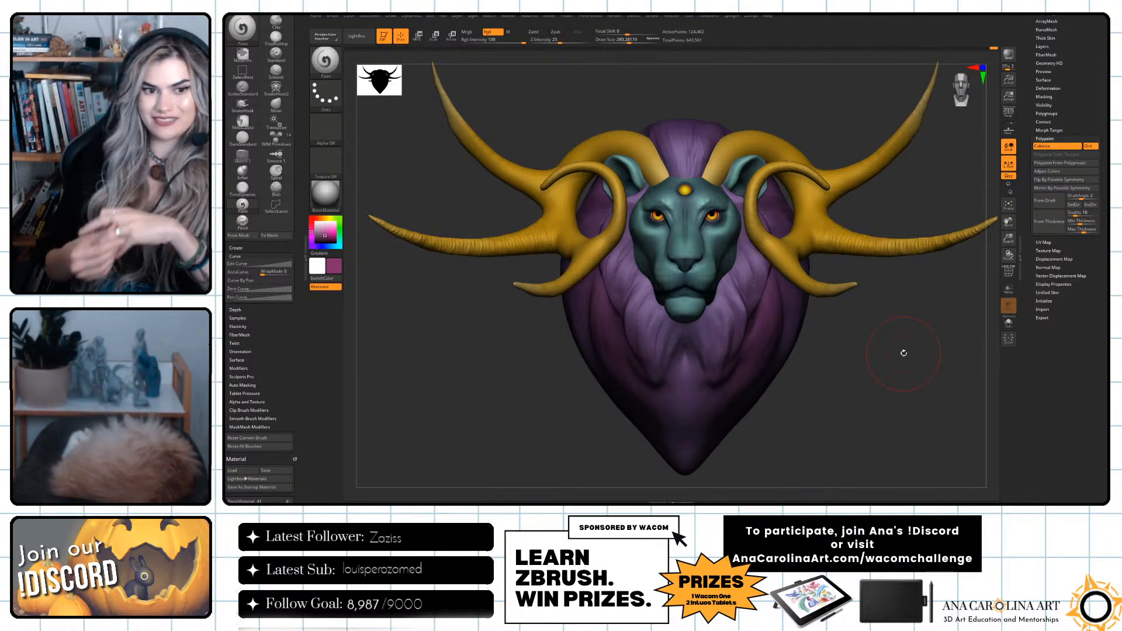
pyautogui.moveTo(877, 328)
pyautogui.mouseDown()
pyautogui.moveTo(860, 394)
pyautogui.moveTo(743, 394)
pyautogui.mouseUp()
pyautogui.moveTo(854, 390)
pyautogui.keyDown('alt'); pyautogui.mouseDown()
pyautogui.moveTo(864, 401)
pyautogui.moveTo(855, 402)
pyautogui.mouseUp(); pyautogui.keyUp('alt')
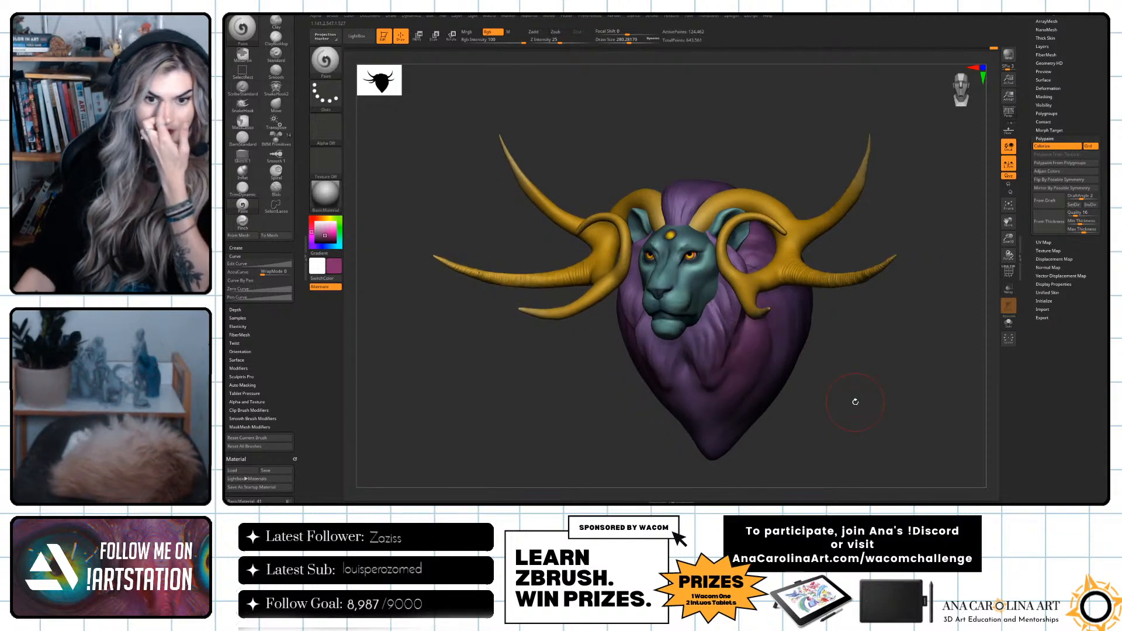
pyautogui.moveTo(860, 401); pyautogui.dragTo(970, 431)
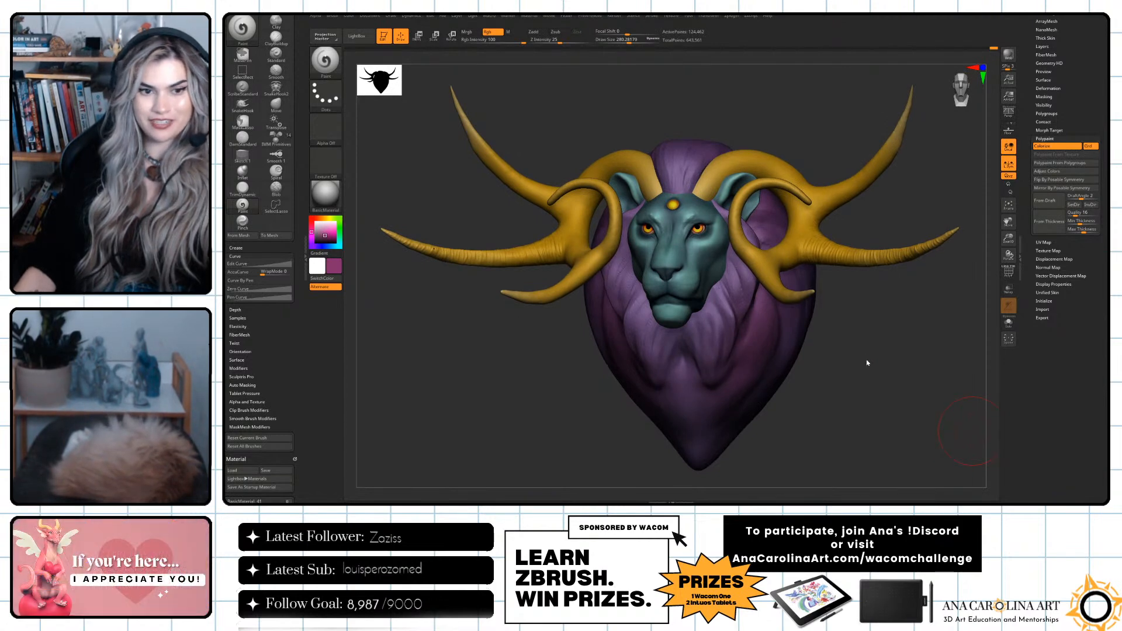
pyautogui.moveTo(869, 364); pyautogui.dragTo(901, 358)
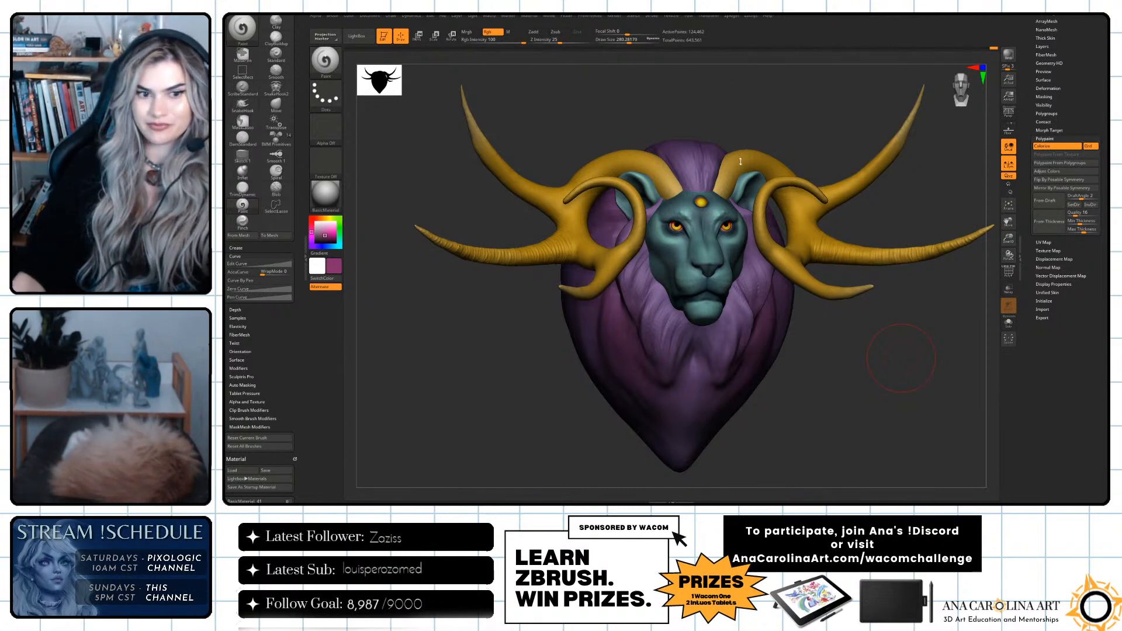
pyautogui.moveTo(848, 339)
pyautogui.mouseDown()
pyautogui.moveTo(770, 372)
pyautogui.moveTo(941, 329)
pyautogui.mouseUp()
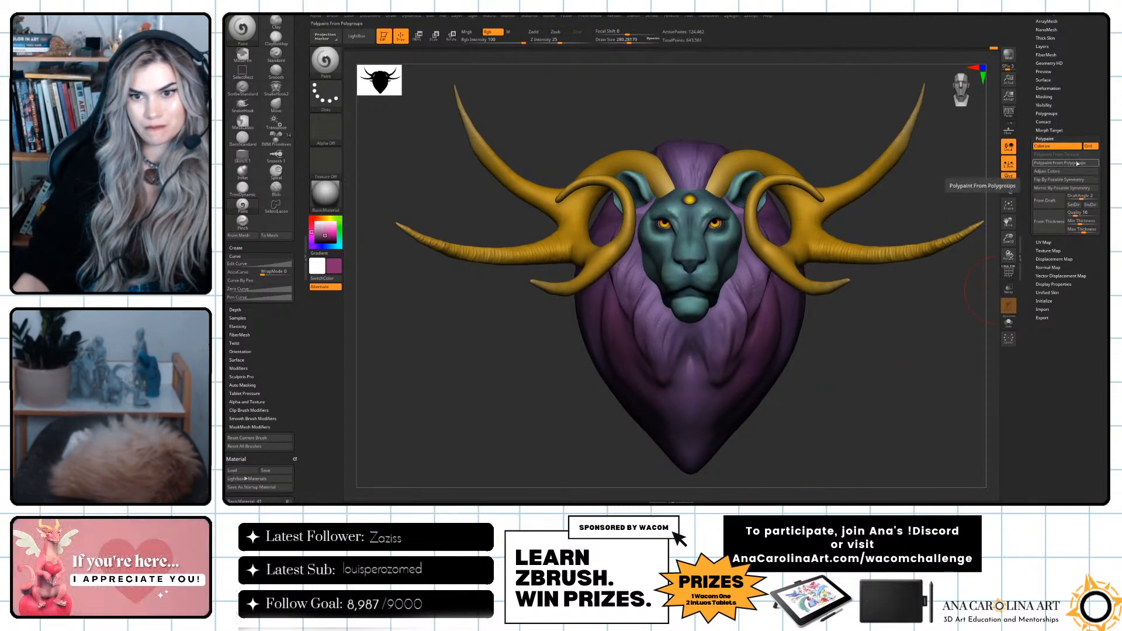
# Desaturate the mane to grey with the polypaint Adjust Colors, lowering its RGB gamma, and compare the mane before and after.
pyautogui.click(1047, 171)
pyautogui.moveTo(842, 444)
pyautogui.mouseDown()
pyautogui.moveTo(807, 445)
pyautogui.moveTo(852, 445)
pyautogui.moveTo(826, 444)
pyautogui.mouseUp()
pyautogui.moveTo(1035, 435); pyautogui.dragTo(1023, 437)
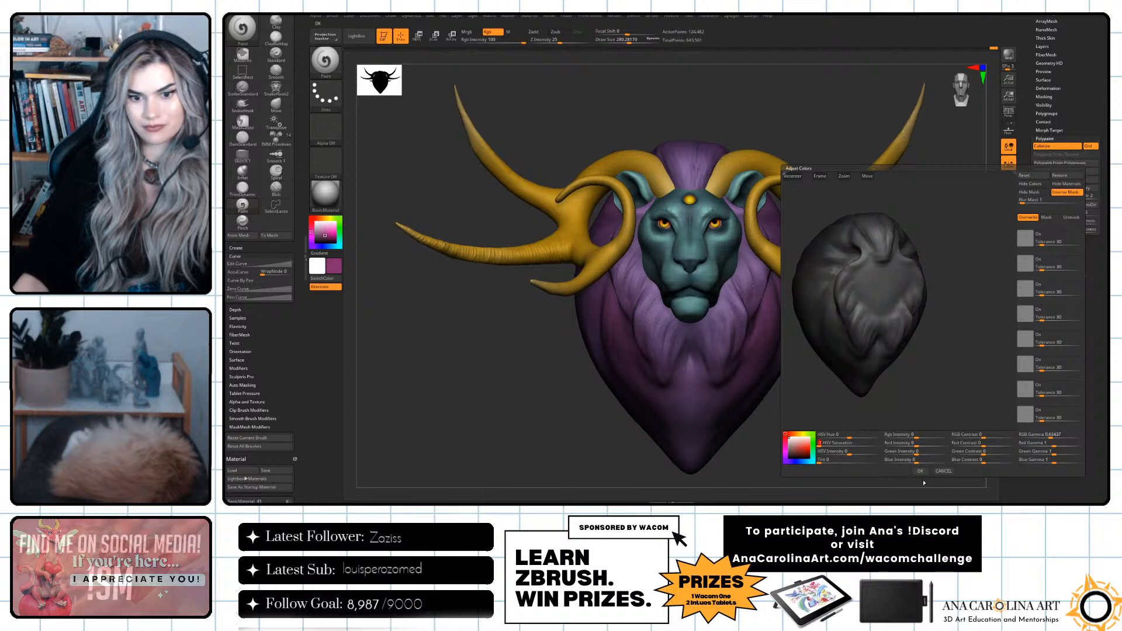
pyautogui.click(921, 470)
pyautogui.moveTo(918, 469); pyautogui.dragTo(915, 467)
pyautogui.hotkey('ctrl', 'z')
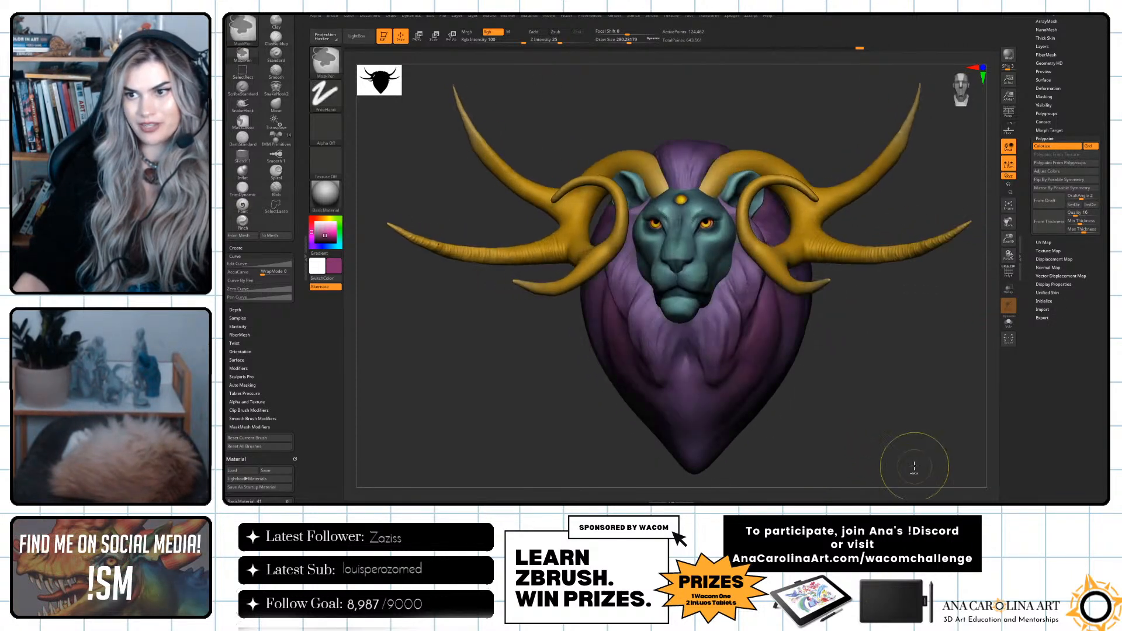
pyautogui.hotkey('ctrl', 'shift', 'z')
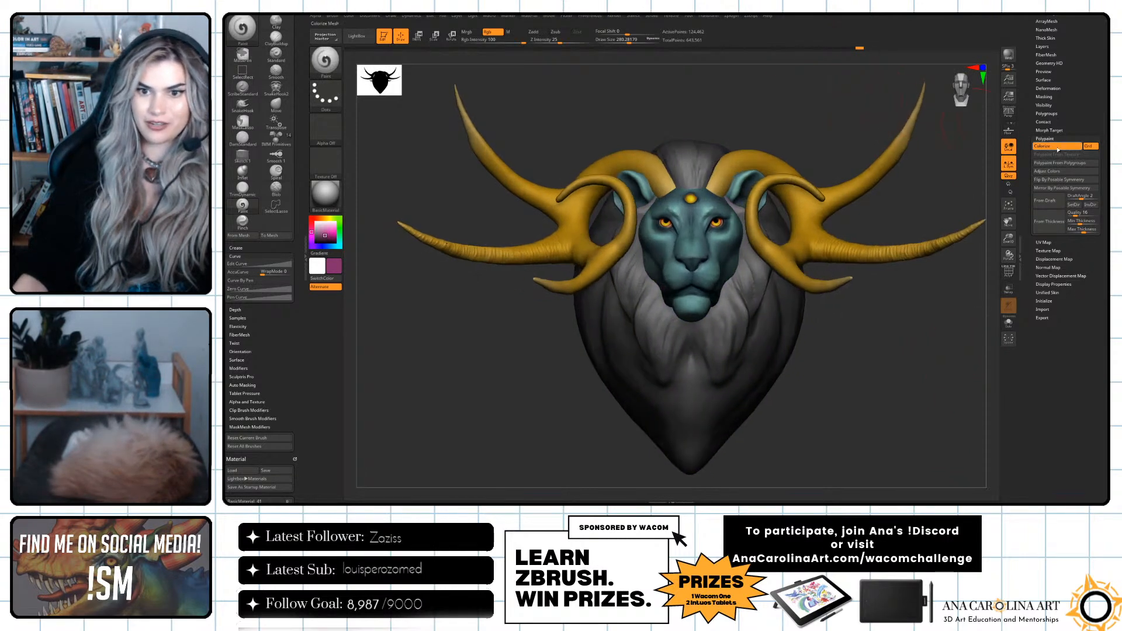
# Darken the grey mane to near black with the polypaint Adjust Colors and apply it.
pyautogui.click(1046, 171)
pyautogui.moveTo(850, 445); pyautogui.dragTo(857, 444)
pyautogui.moveTo(1050, 436); pyautogui.dragTo(1038, 436)
pyautogui.moveTo(859, 445); pyautogui.dragTo(830, 462)
pyautogui.click(919, 473)
pyautogui.moveTo(920, 470); pyautogui.dragTo(913, 453)
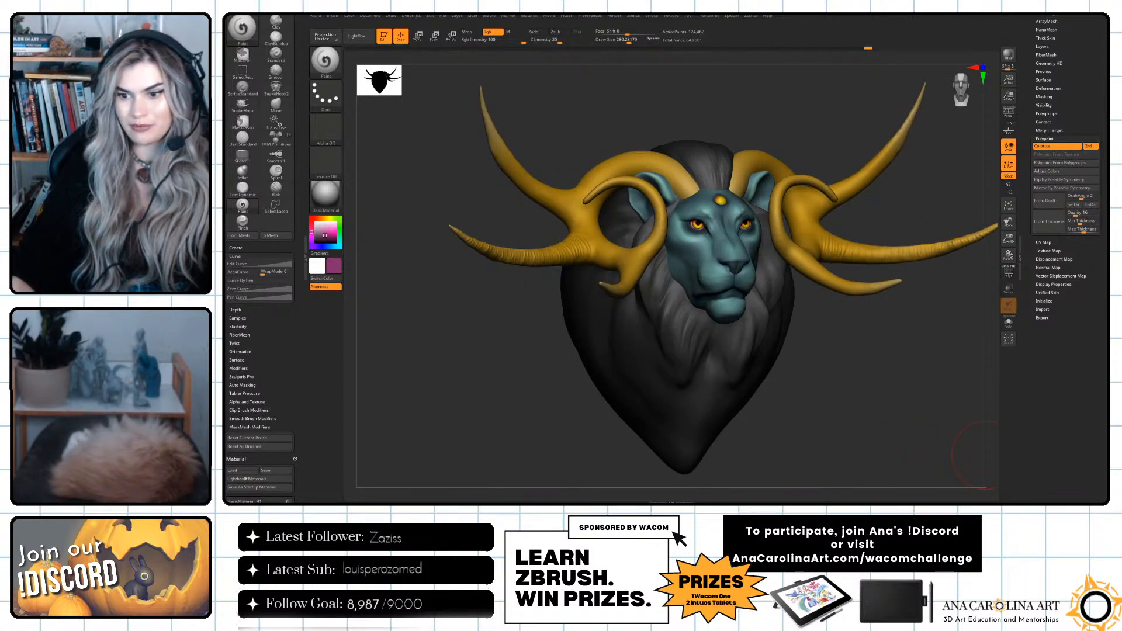
pyautogui.moveTo(915, 454)
pyautogui.mouseDown()
pyautogui.moveTo(877, 389)
pyautogui.moveTo(776, 368)
pyautogui.moveTo(855, 419)
pyautogui.moveTo(904, 428)
pyautogui.moveTo(872, 401)
pyautogui.moveTo(885, 400)
pyautogui.moveTo(877, 412)
pyautogui.moveTo(910, 416)
pyautogui.moveTo(890, 413)
pyautogui.moveTo(920, 437)
pyautogui.moveTo(901, 438)
pyautogui.mouseUp()
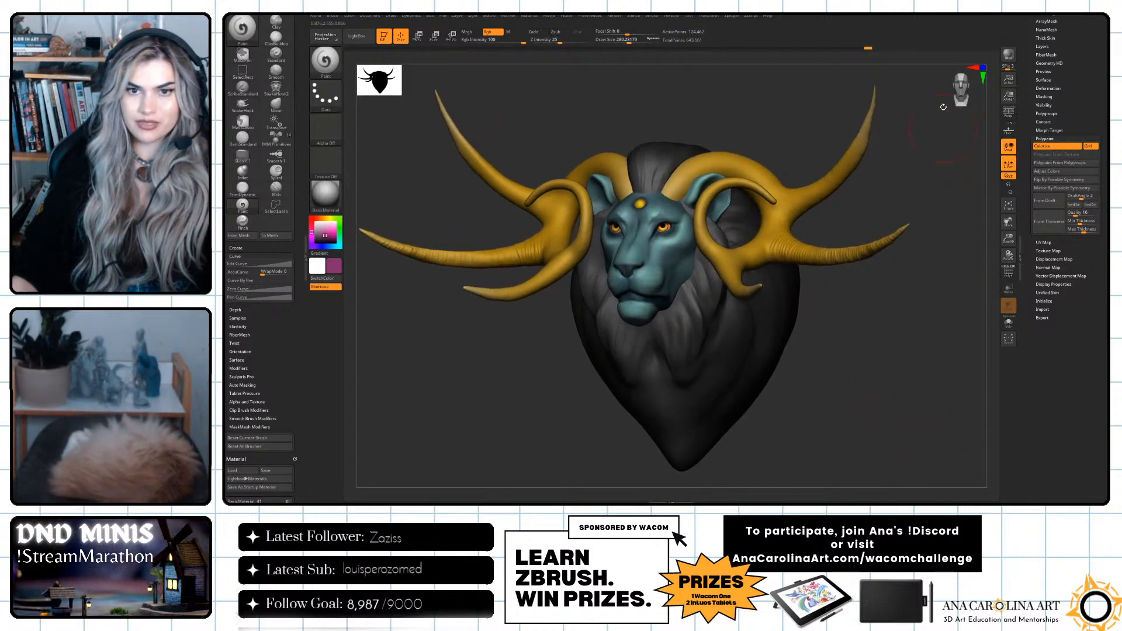
pyautogui.moveTo(944, 169); pyautogui.dragTo(947, 172)
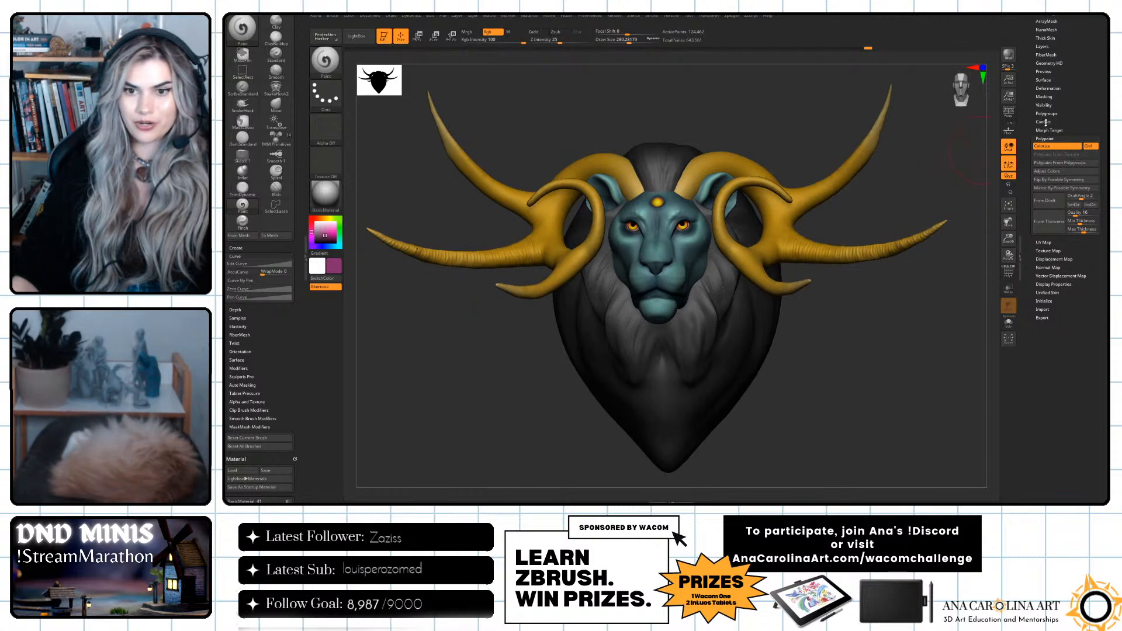
# Save the lion tool as a new version named Lion_02 in the Wacom_BackToSchool folder.
pyautogui.moveTo(1046, 122); pyautogui.dragTo(1052, 287)
pyautogui.click(1053, 297)
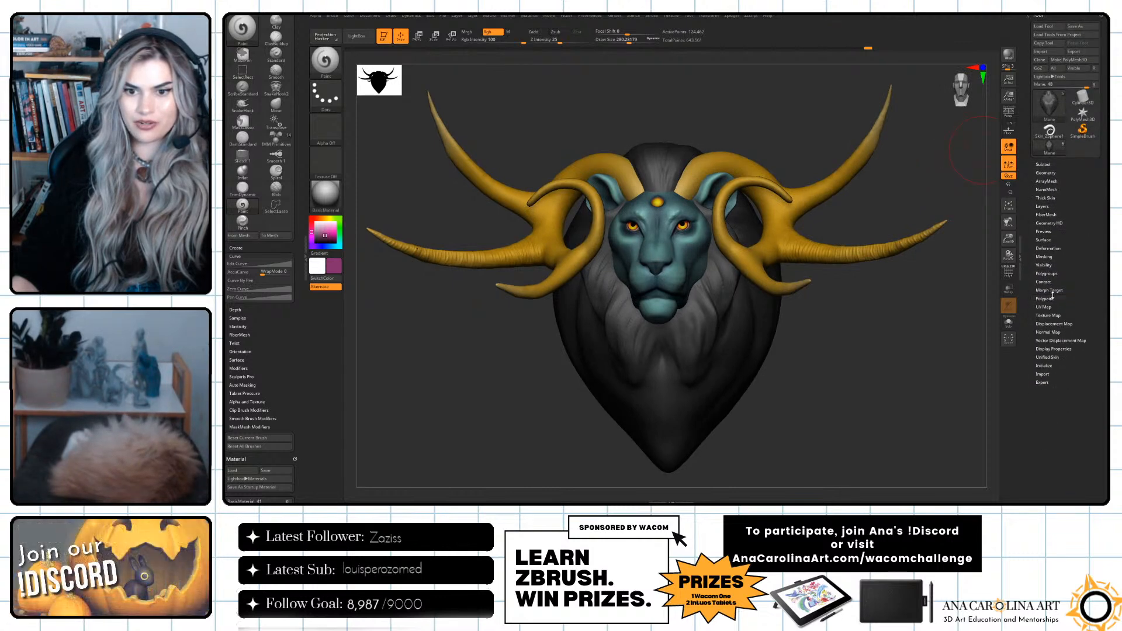
pyautogui.moveTo(952, 306); pyautogui.dragTo(943, 338)
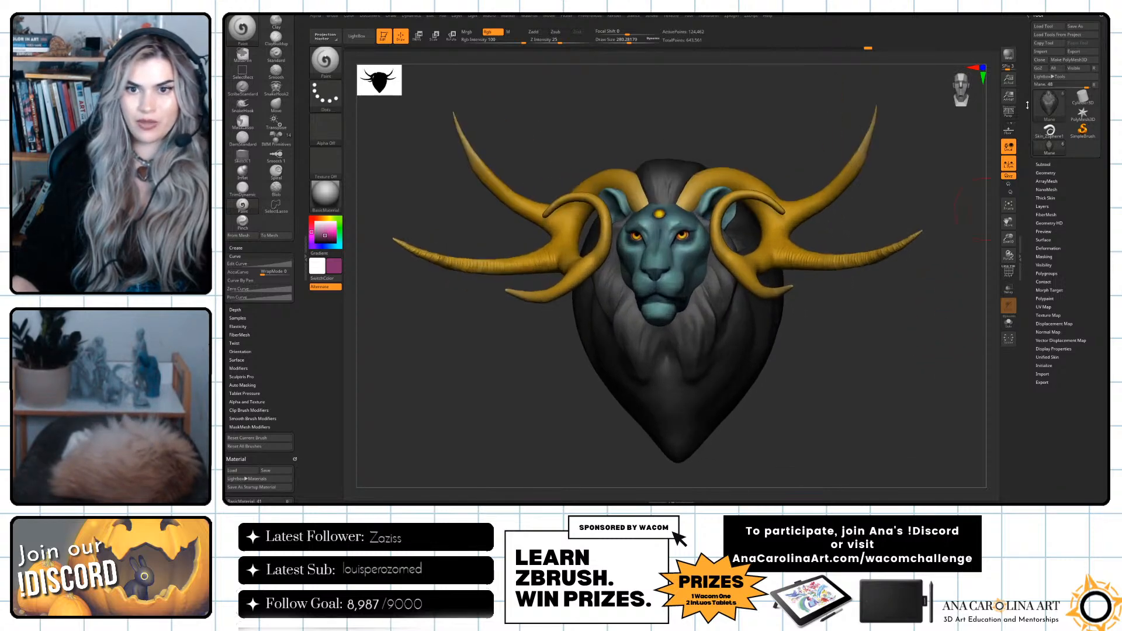
pyautogui.click(1077, 27)
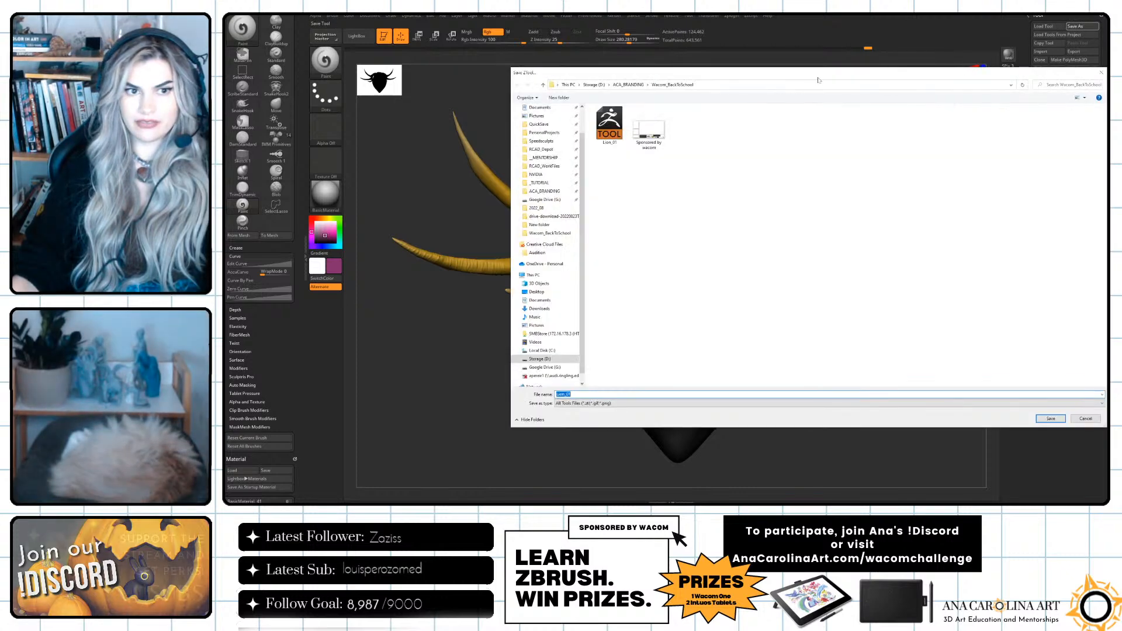
pyautogui.click(609, 127)
pyautogui.click(575, 394)
pyautogui.moveTo(574, 394); pyautogui.dragTo(570, 393)
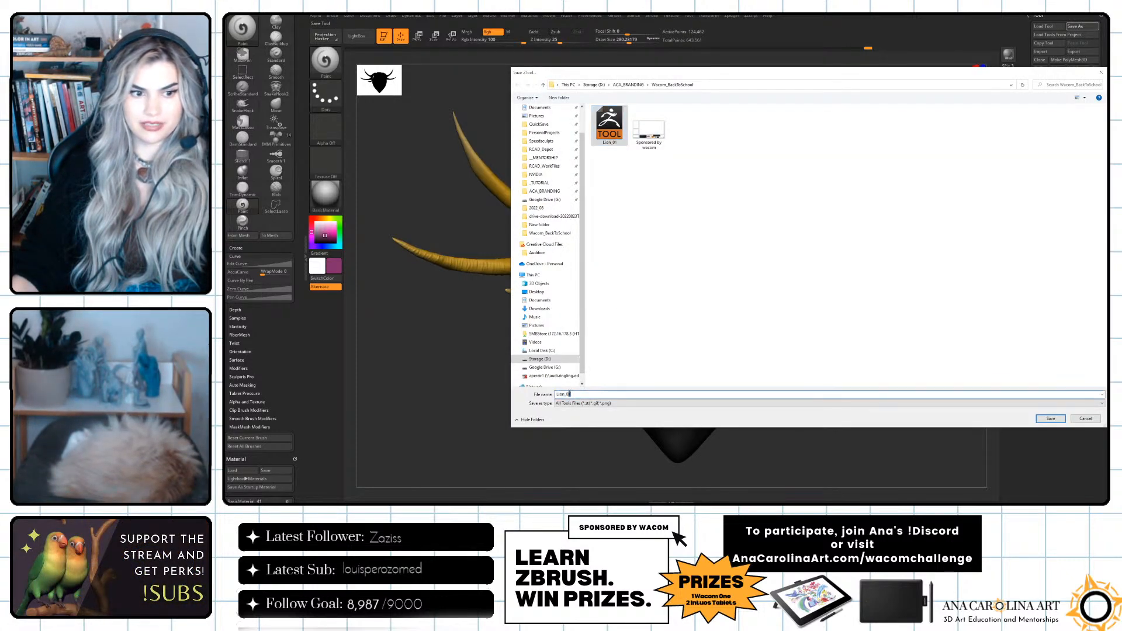
pyautogui.write('2')
pyautogui.click(1044, 419)
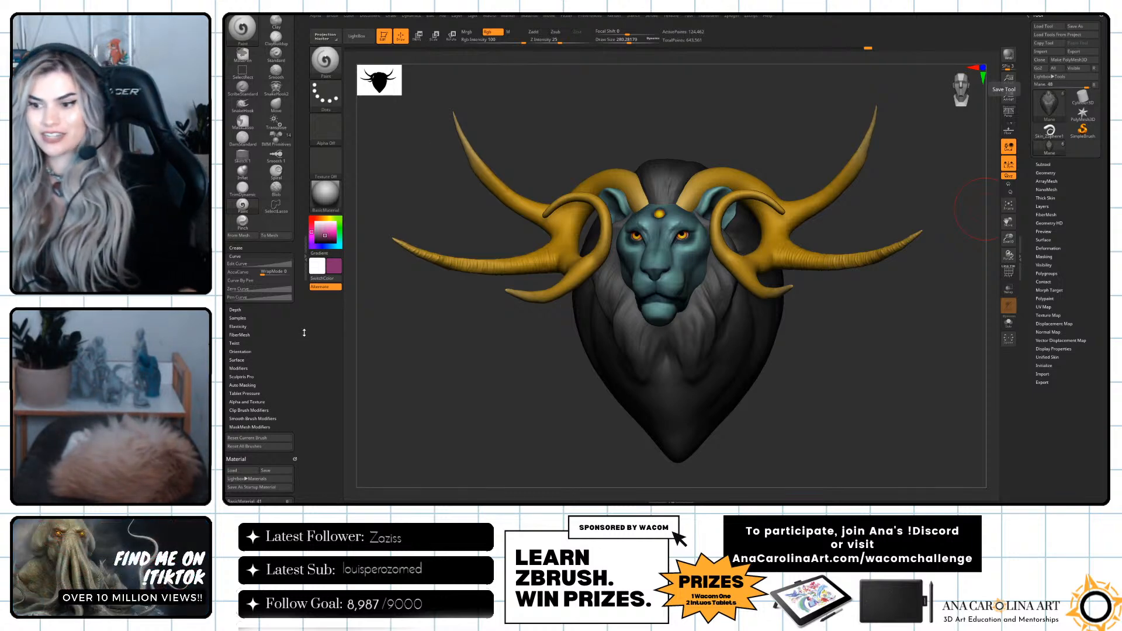
pyautogui.moveTo(861, 344); pyautogui.dragTo(884, 358)
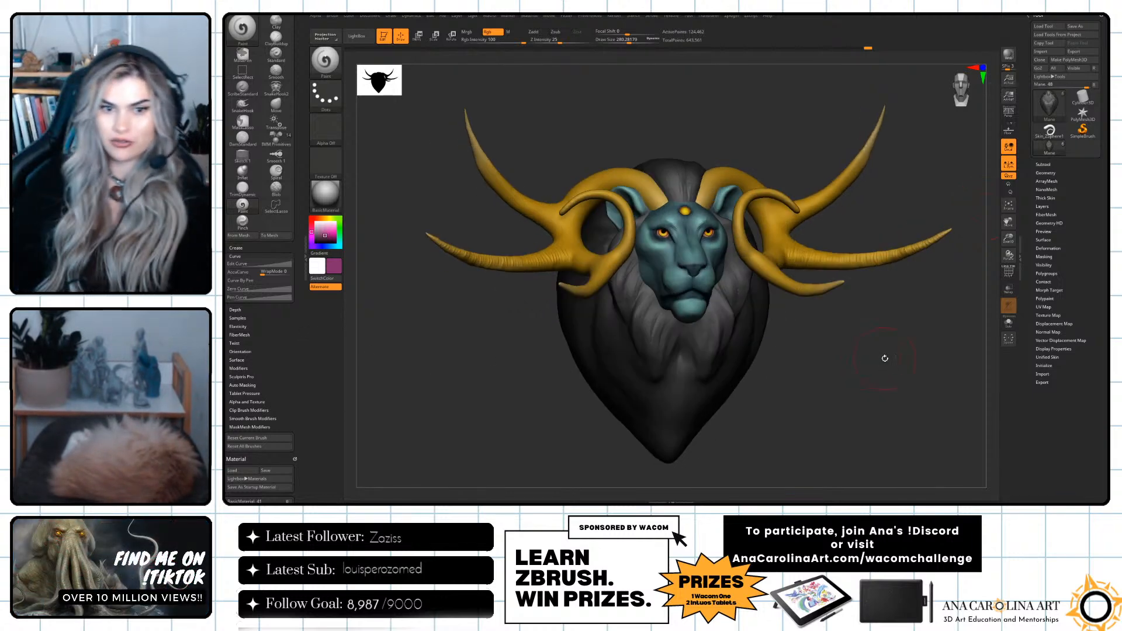
pyautogui.moveTo(938, 411); pyautogui.dragTo(940, 421)
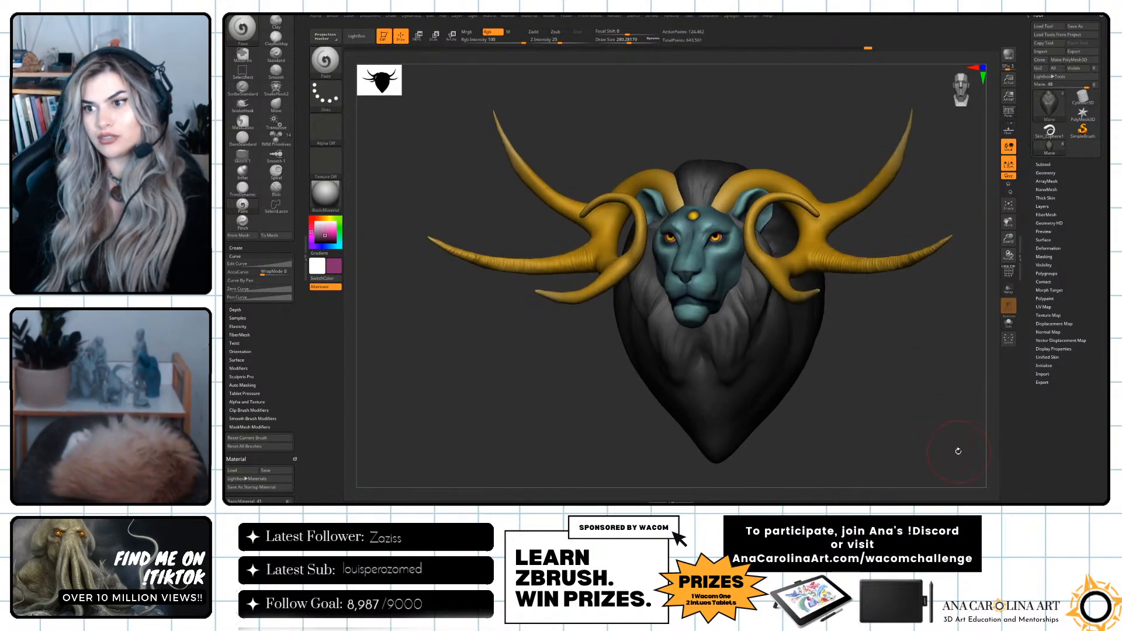
pyautogui.moveTo(930, 449); pyautogui.dragTo(945, 437)
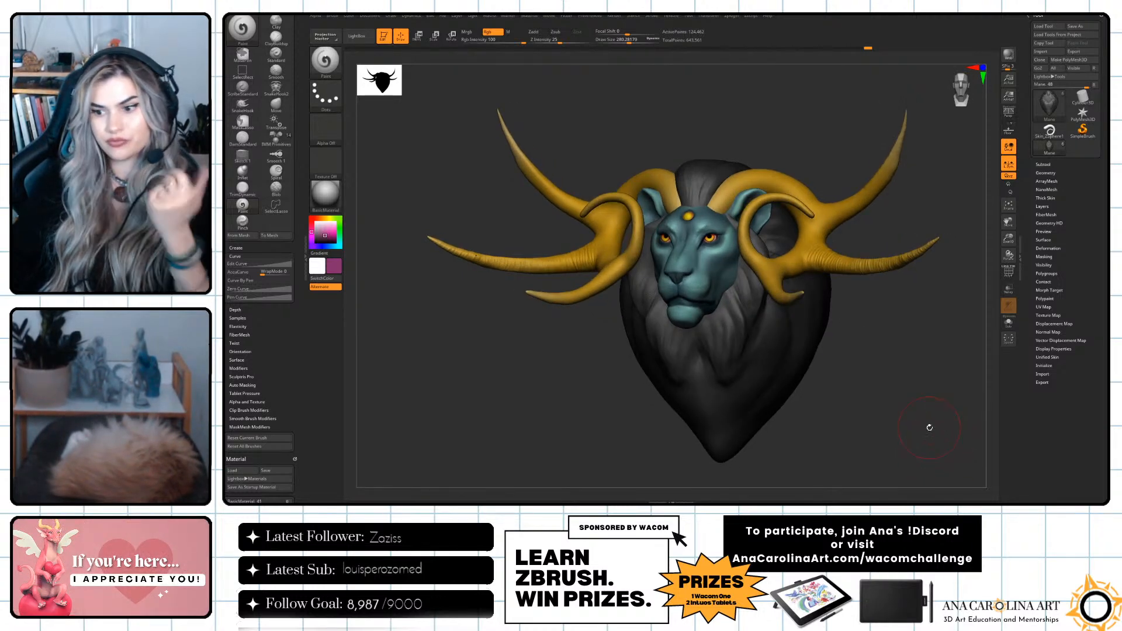
pyautogui.moveTo(926, 376)
pyautogui.mouseDown()
pyautogui.moveTo(921, 362)
pyautogui.moveTo(917, 376)
pyautogui.moveTo(934, 383)
pyautogui.mouseUp()
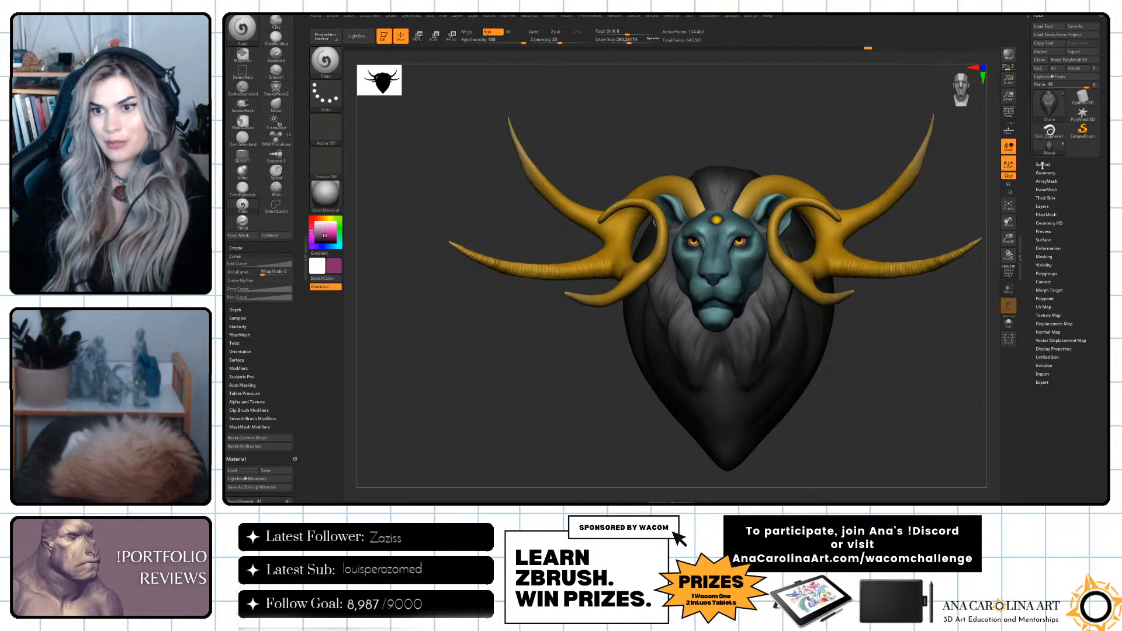
pyautogui.moveTo(981, 203)
pyautogui.mouseDown()
pyautogui.moveTo(928, 223)
pyautogui.moveTo(939, 220)
pyautogui.mouseUp()
pyautogui.rightClick(934, 229)
pyautogui.click(934, 229)
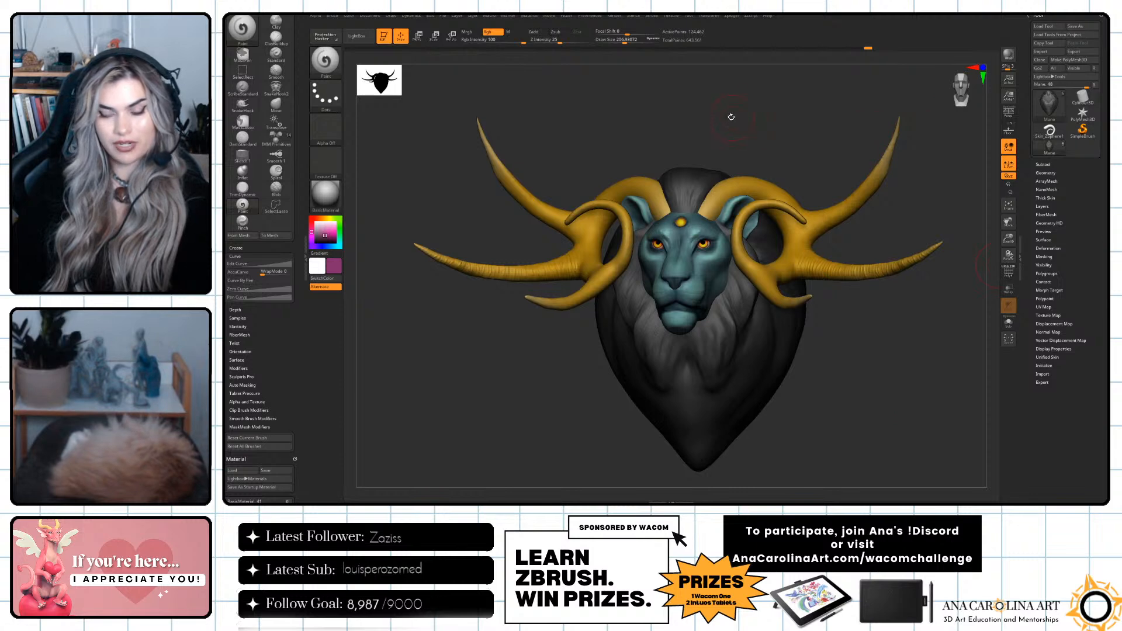
# Open the Brush3DTemplate512 project from LightBox's Misc project folder, discarding unsaved changes to the current project.
pyautogui.press(',')
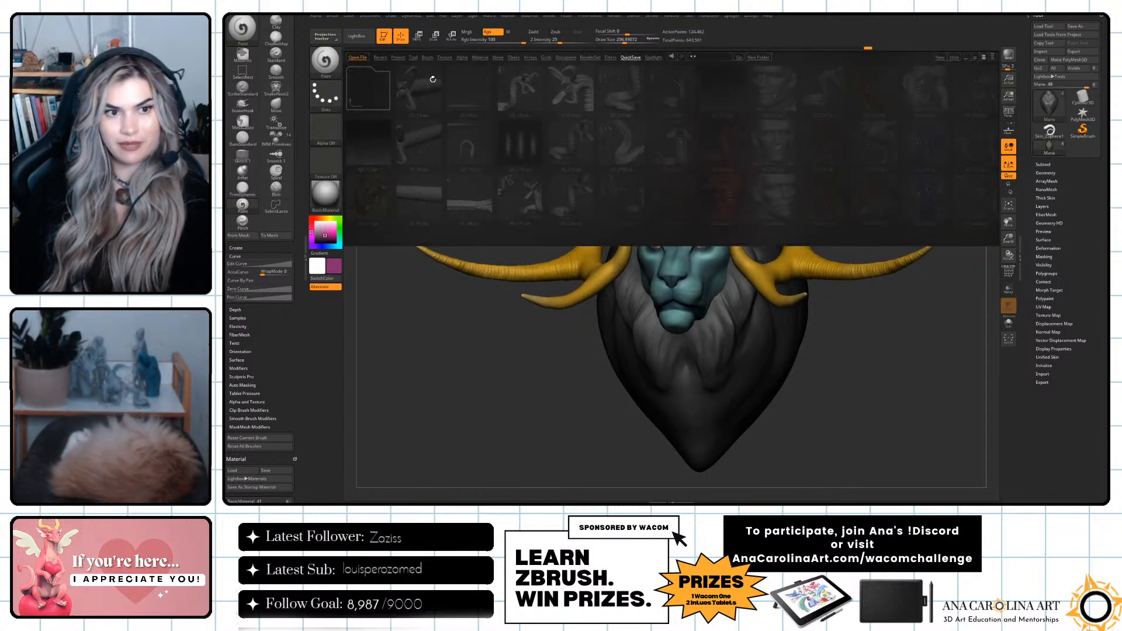
pyautogui.click(399, 57)
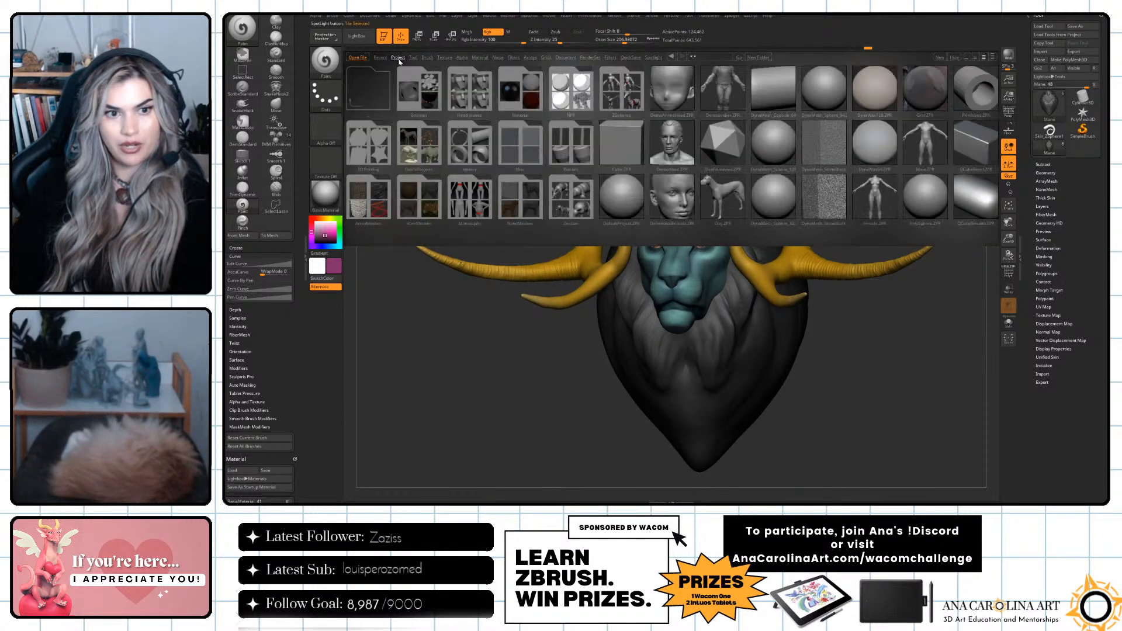
pyautogui.click(517, 156)
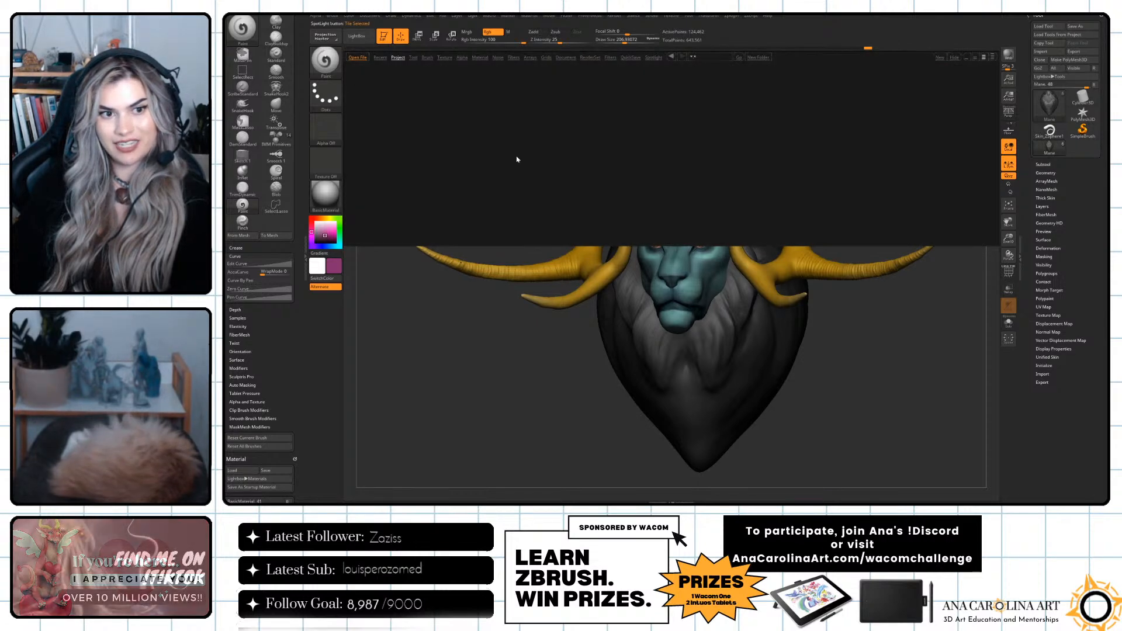
pyautogui.click(420, 151)
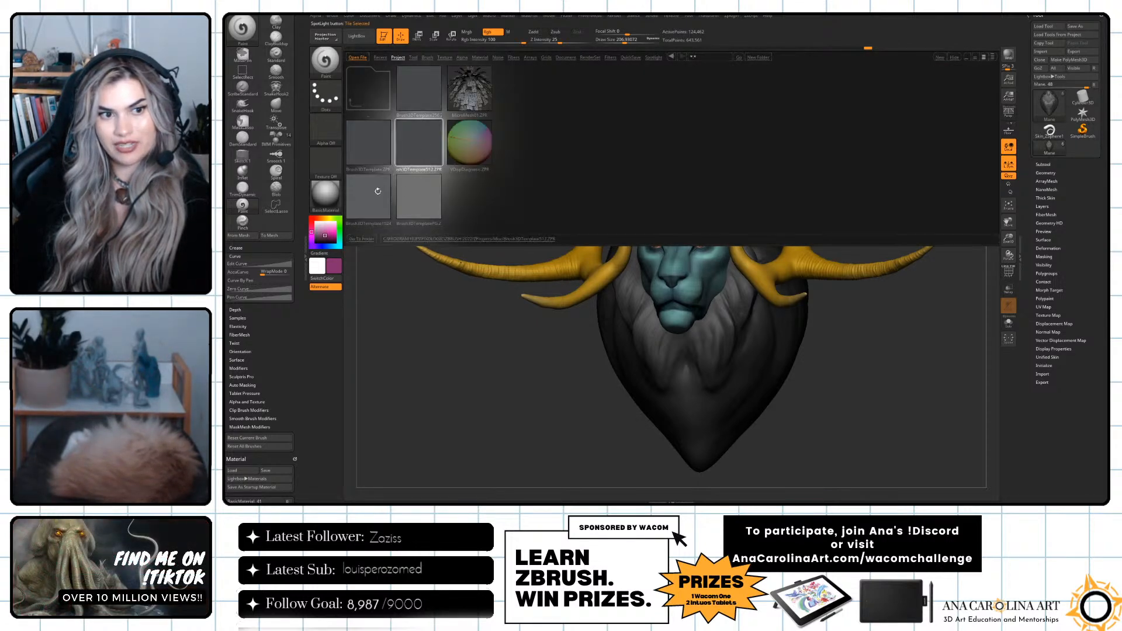
pyautogui.doubleClick(427, 150)
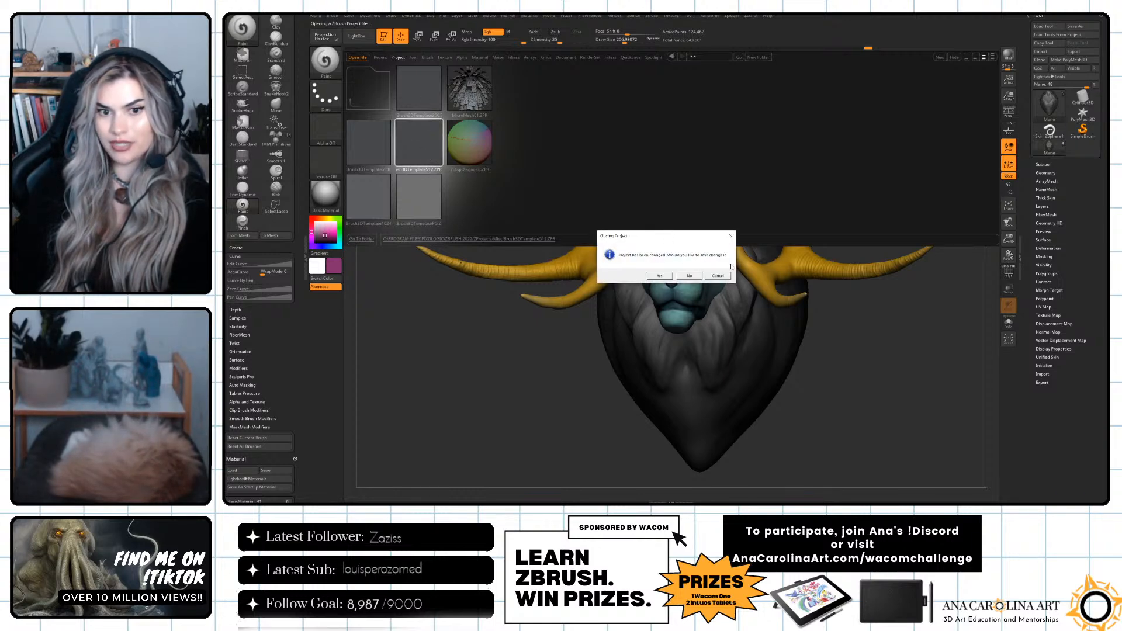
pyautogui.click(690, 276)
pyautogui.moveTo(844, 287)
pyautogui.mouseDown()
pyautogui.moveTo(679, 296)
pyautogui.moveTo(838, 289)
pyautogui.mouseUp()
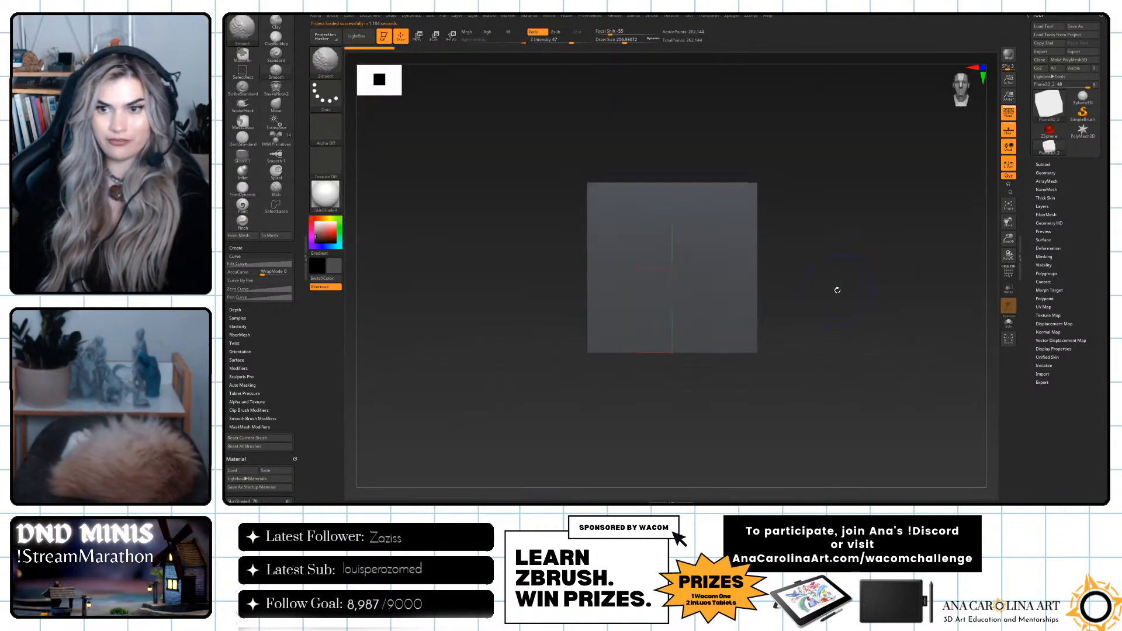
pyautogui.moveTo(719, 266)
pyautogui.mouseDown()
pyautogui.moveTo(860, 261)
pyautogui.moveTo(818, 261)
pyautogui.mouseUp()
pyautogui.hotkey('ctrl', 'z')
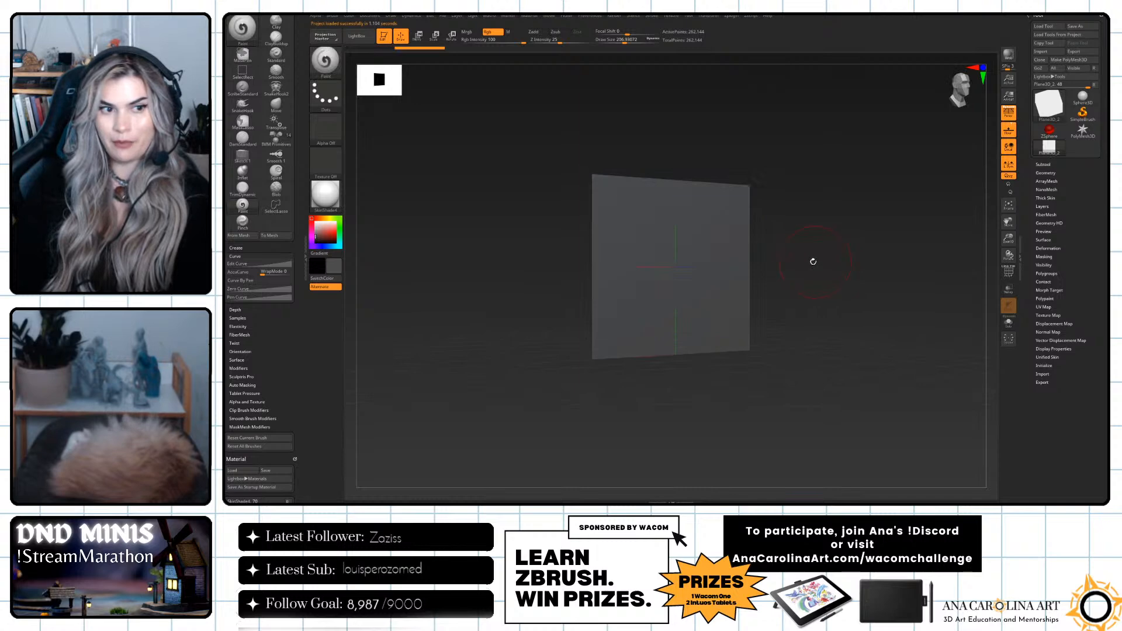
pyautogui.moveTo(782, 209); pyautogui.dragTo(810, 271)
pyautogui.keyDown('alt'); pyautogui.moveTo(895, 284); pyautogui.dragTo(837, 301); pyautogui.keyUp('alt')
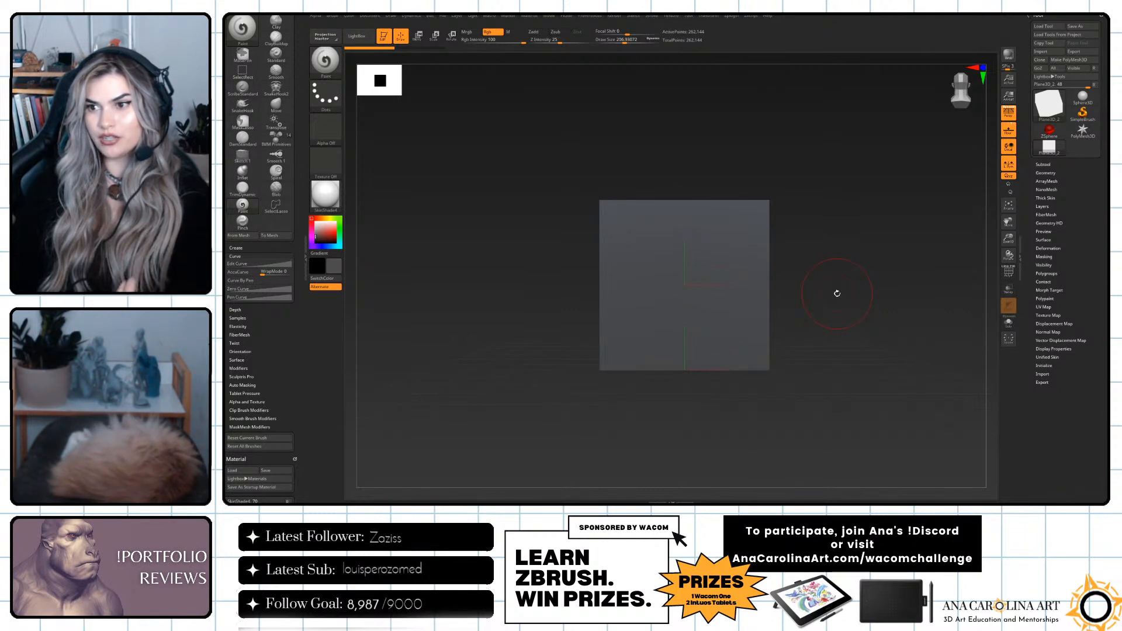
pyautogui.moveTo(842, 293); pyautogui.dragTo(865, 302)
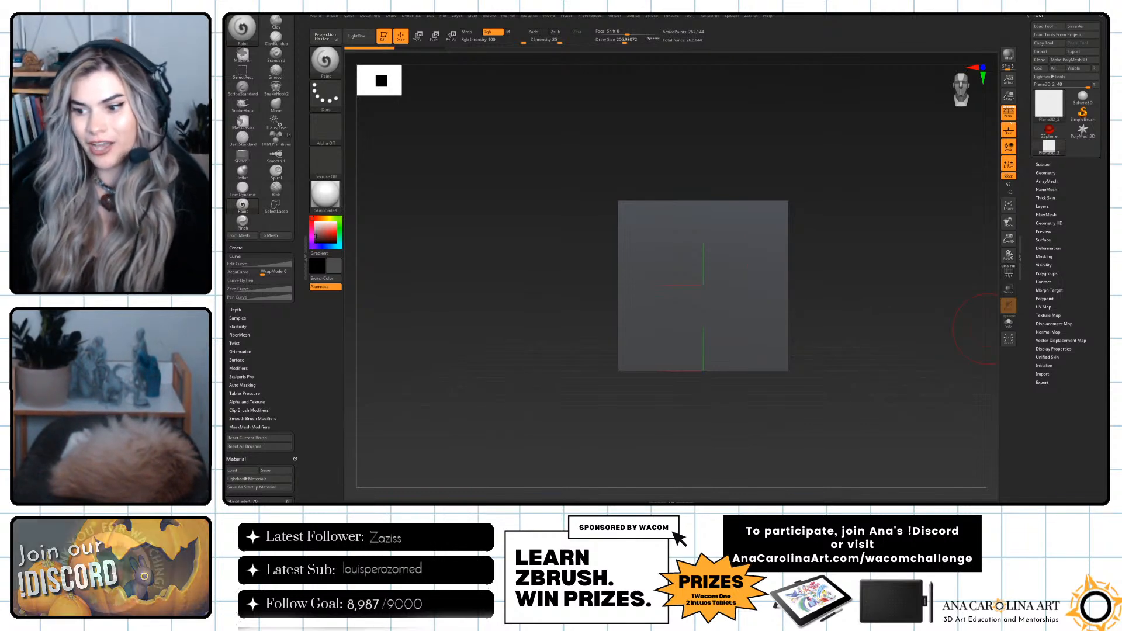
pyautogui.press('shift')
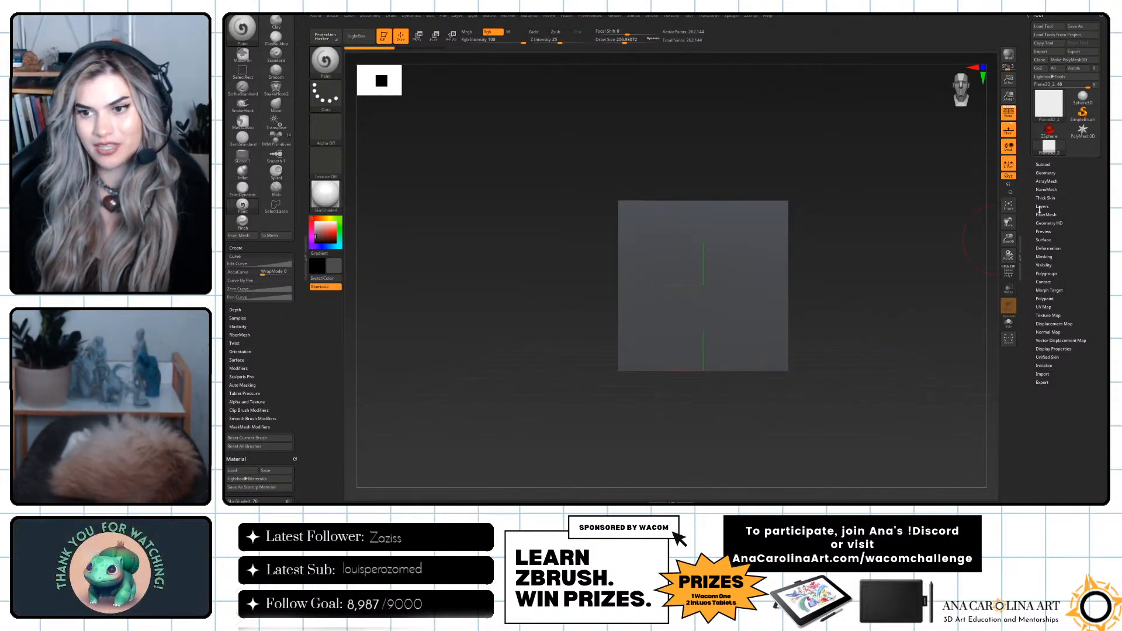
# Load the Lion_02 tool from the Wacom_BackToSchool folder into the project and fit the whole lion in view.
pyautogui.click(1047, 26)
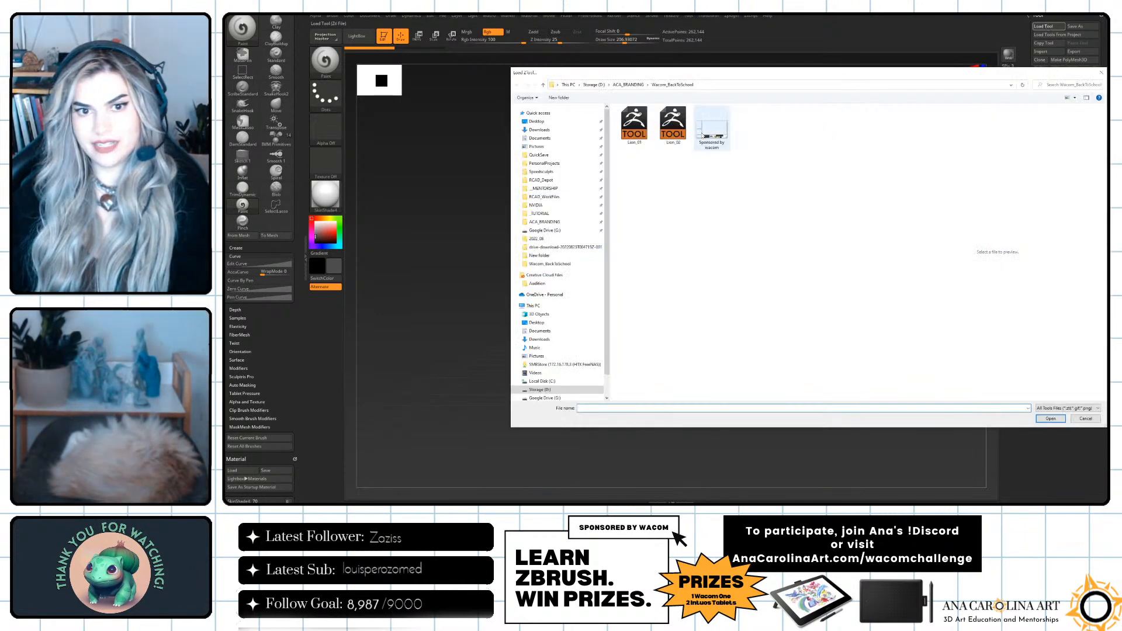
pyautogui.click(672, 125)
pyautogui.click(1050, 419)
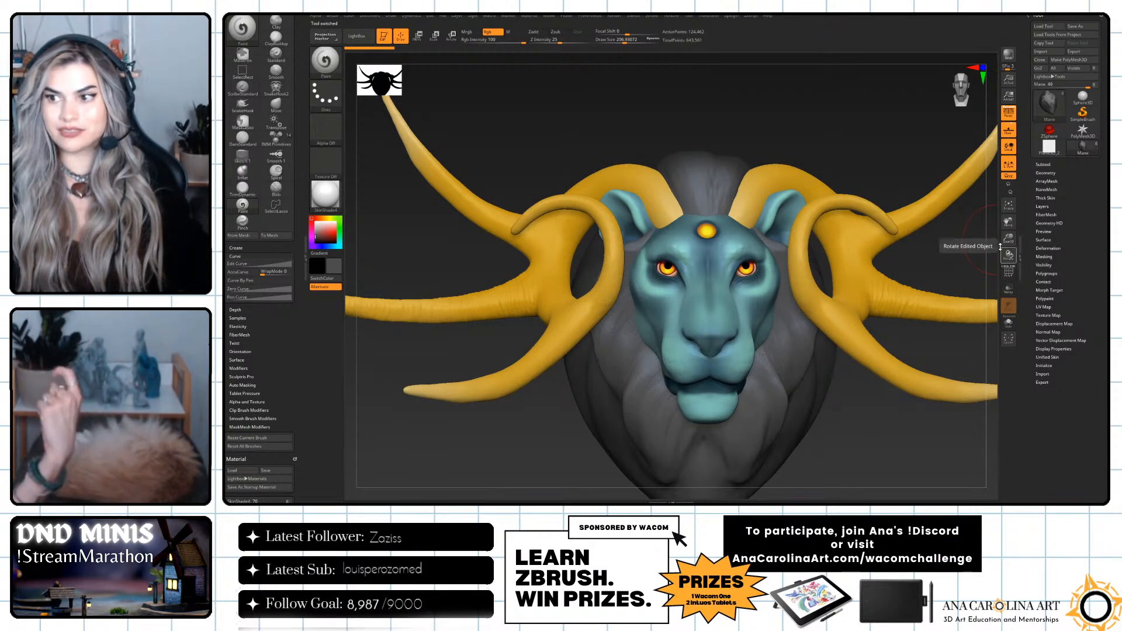
pyautogui.moveTo(896, 464); pyautogui.dragTo(877, 394)
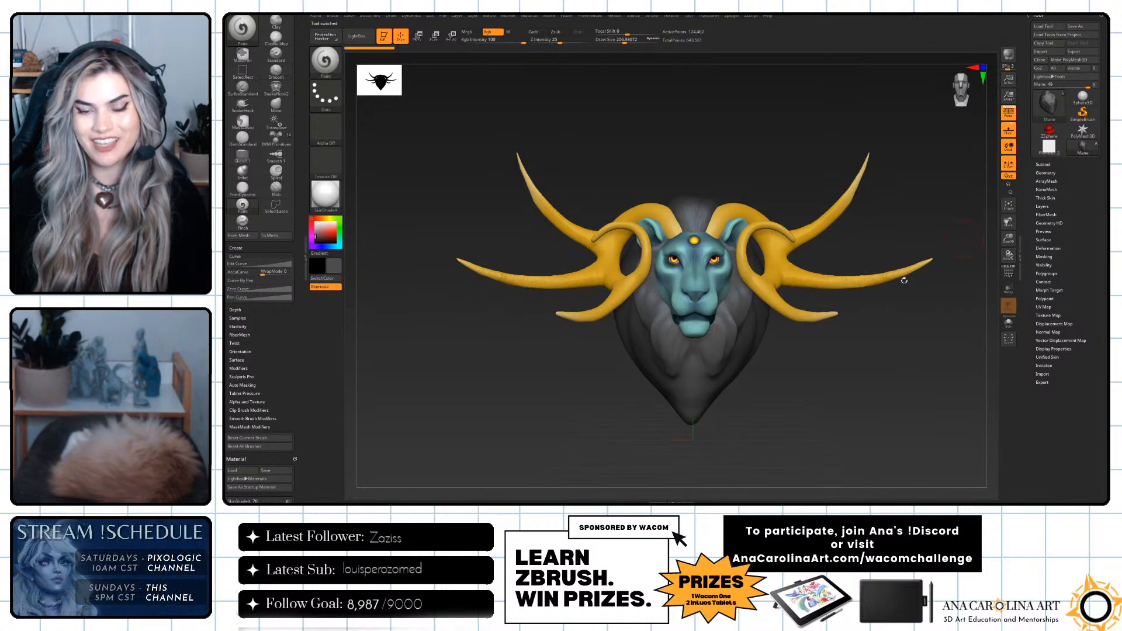
# Make the brush template plane the active tool and set its material to BasicMaterial.
pyautogui.click(1050, 148)
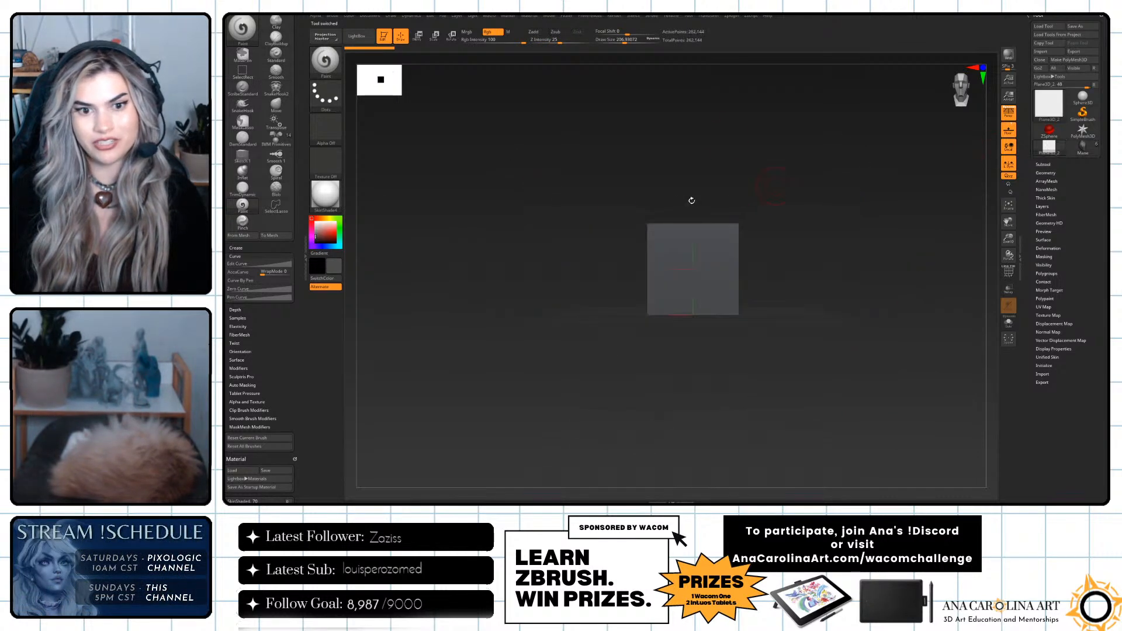
pyautogui.click(326, 196)
pyautogui.click(409, 324)
# Switch between the lion and the template plane to inspect both in the new material, ending on the plane.
pyautogui.click(1091, 146)
pyautogui.click(1051, 148)
pyautogui.click(1084, 148)
pyautogui.moveTo(895, 221); pyautogui.dragTo(997, 204)
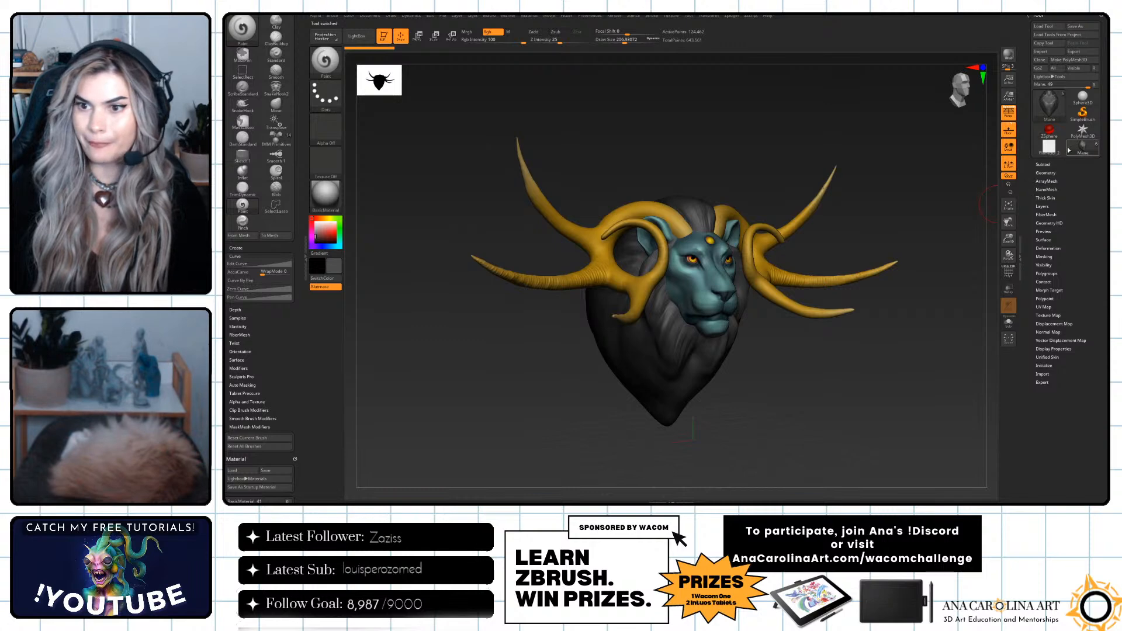
pyautogui.click(1051, 147)
pyautogui.keyDown('shift'); pyautogui.moveTo(860, 269); pyautogui.dragTo(759, 266); pyautogui.keyUp('shift')
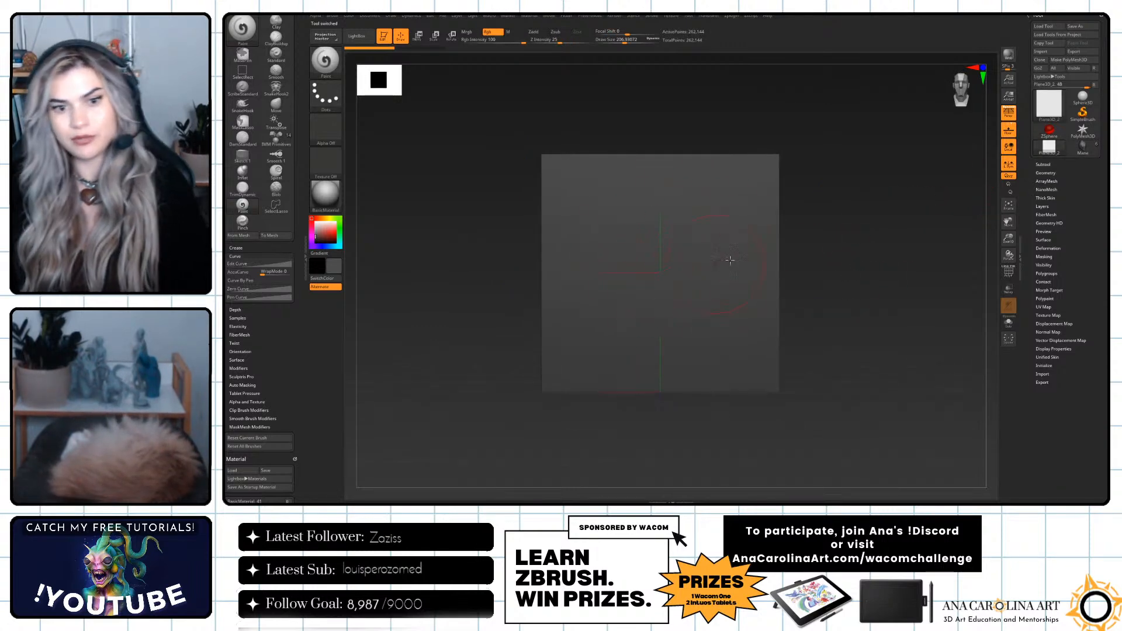
# Turn off perspective for the template plane and reduce the brush draw size to about 108.
pyautogui.click(1009, 113)
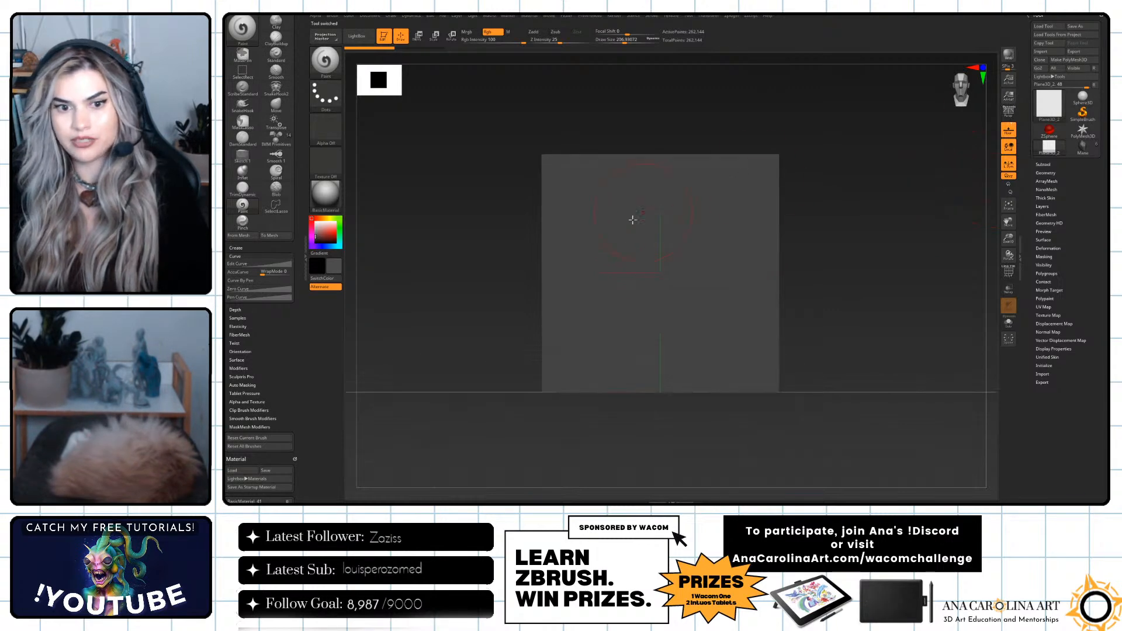
pyautogui.click(1009, 113)
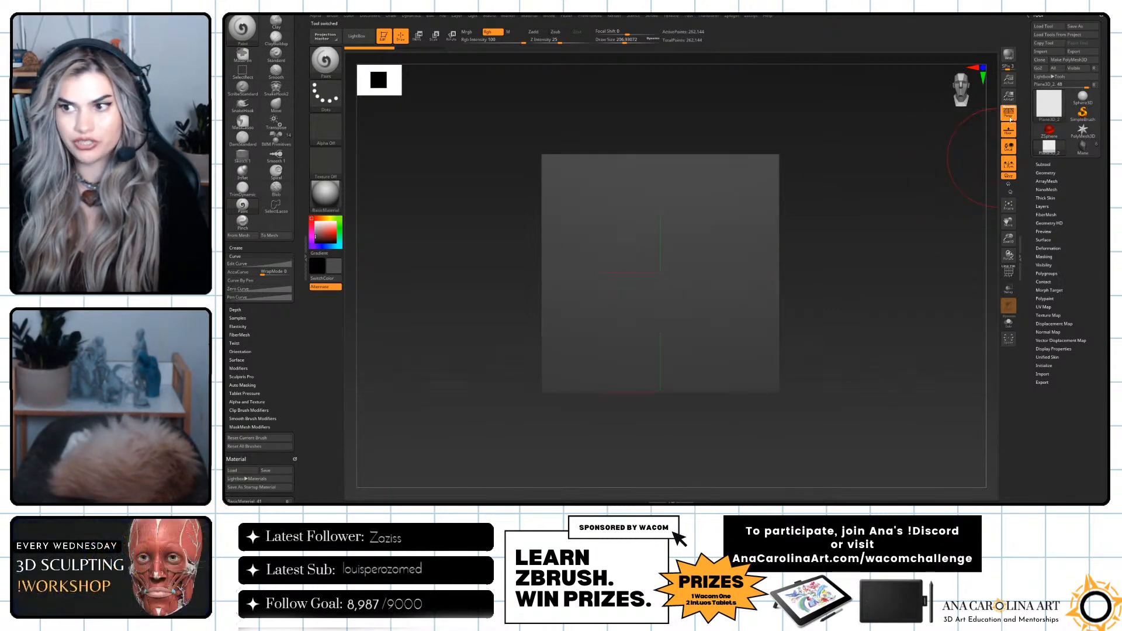
pyautogui.click(1010, 117)
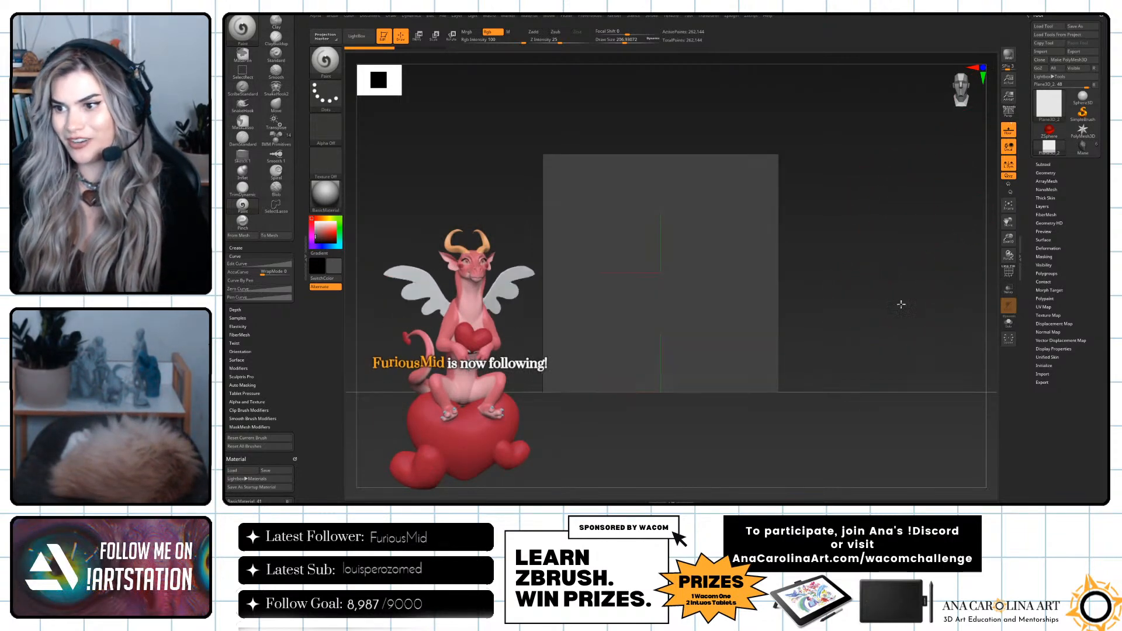
pyautogui.press('space')
pyautogui.moveTo(894, 303); pyautogui.dragTo(880, 300)
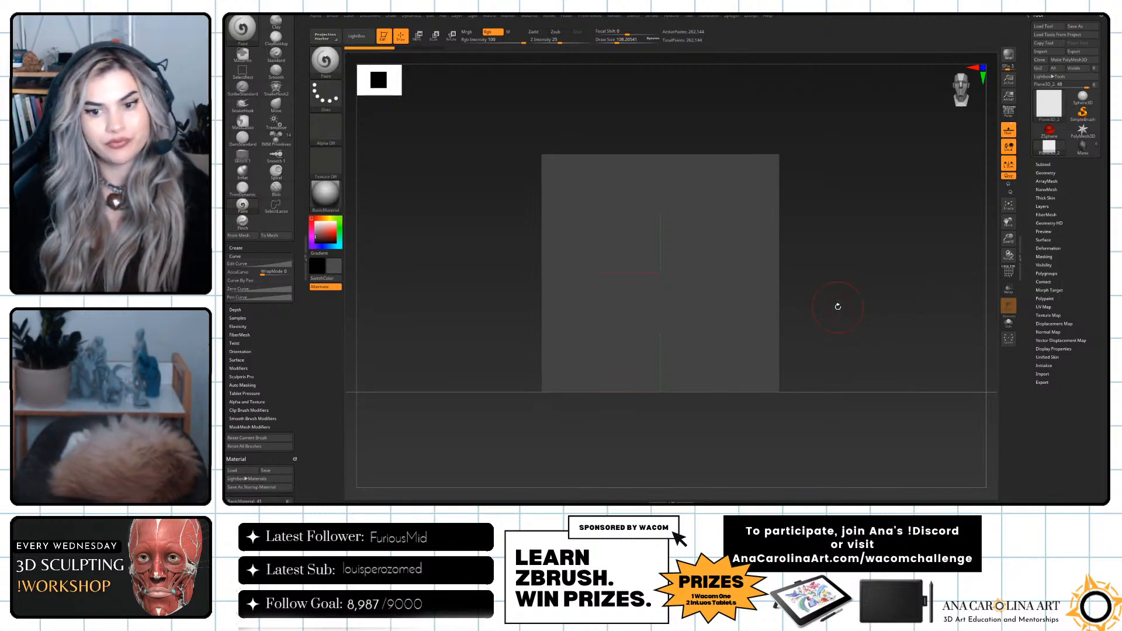
# Try painting a freehand mask strand down the middle of the plane.
pyautogui.moveTo(799, 259)
pyautogui.keyDown('shift'); pyautogui.mouseDown()
pyautogui.moveTo(822, 258)
pyautogui.moveTo(799, 243)
pyautogui.mouseUp(); pyautogui.keyUp('shift')
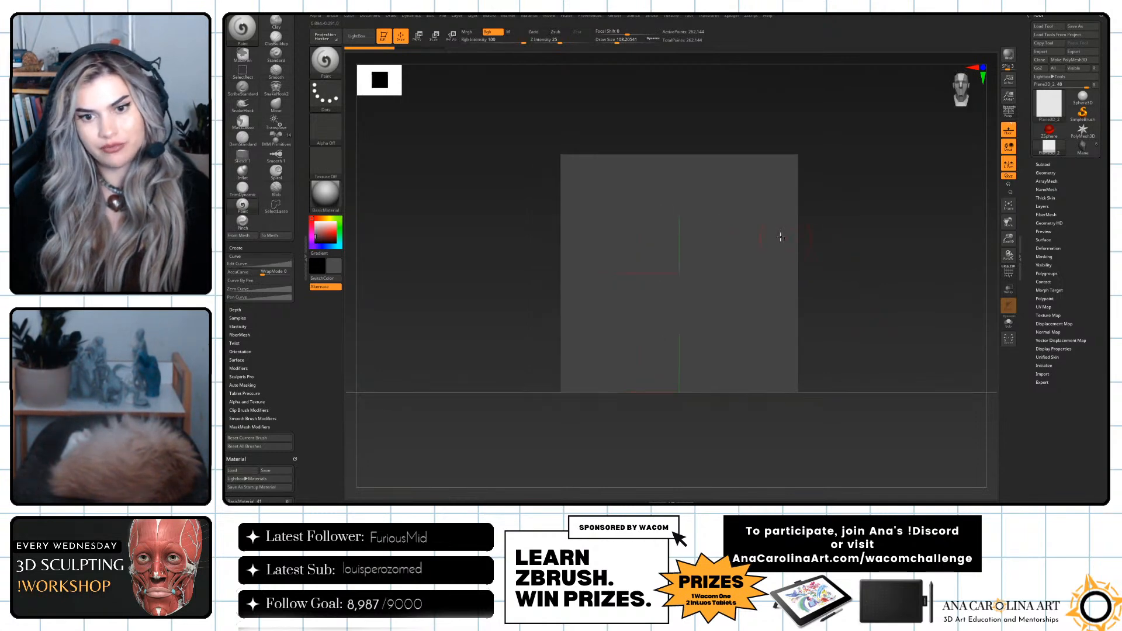
pyautogui.keyDown('ctrl'); pyautogui.moveTo(684, 224); pyautogui.dragTo(691, 237); pyautogui.keyUp('ctrl')
pyautogui.hotkey('ctrl', 'z')
pyautogui.press('space')
pyautogui.click(680, 223)
pyautogui.moveTo(683, 219)
pyautogui.keyDown('ctrl'); pyautogui.mouseDown()
pyautogui.moveTo(673, 331)
pyautogui.moveTo(673, 212)
pyautogui.mouseUp(); pyautogui.keyUp('ctrl')
# Switch the masking brush to MaskLasso and mask several pointed hair strands in the middle of the plane.
pyautogui.keyDown('ctrl'); pyautogui.click(326, 62); pyautogui.keyUp('ctrl')
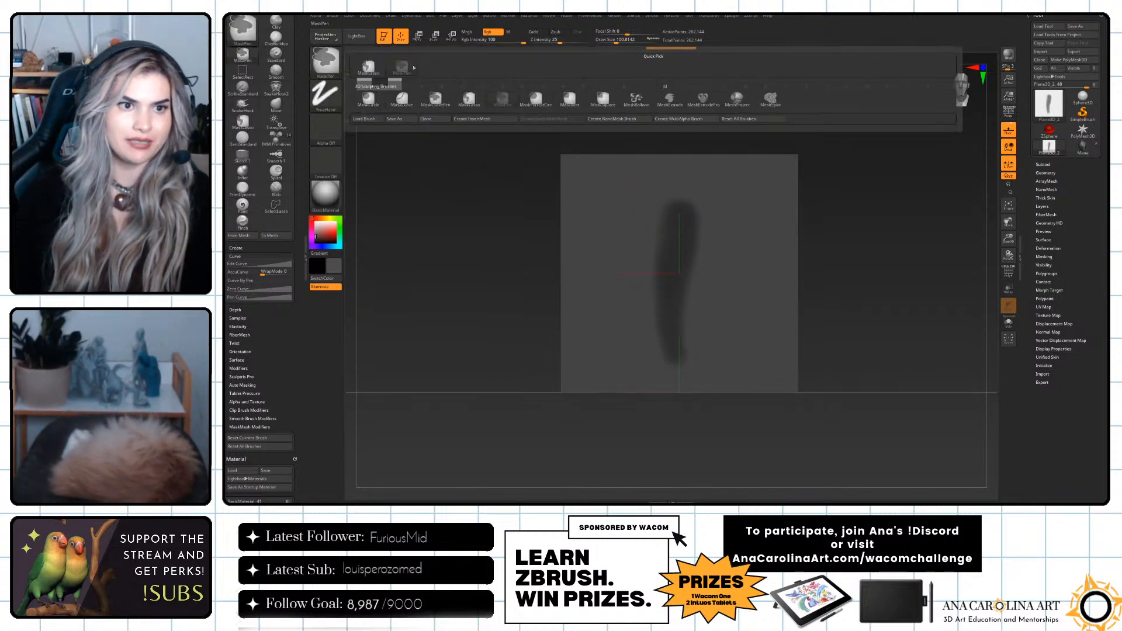
pyautogui.keyDown('ctrl'); pyautogui.moveTo(458, 102); pyautogui.dragTo(503, 137); pyautogui.keyUp('ctrl')
pyautogui.moveTo(658, 225)
pyautogui.keyDown('ctrl'); pyautogui.mouseDown()
pyautogui.moveTo(694, 360)
pyautogui.moveTo(698, 218)
pyautogui.moveTo(685, 263)
pyautogui.moveTo(703, 339)
pyautogui.moveTo(706, 206)
pyautogui.moveTo(661, 320)
pyautogui.moveTo(628, 247)
pyautogui.mouseUp(); pyautogui.keyUp('ctrl')
pyautogui.hotkey('ctrl', 'z')
pyautogui.moveTo(661, 229)
pyautogui.keyDown('ctrl'); pyautogui.mouseDown()
pyautogui.moveTo(679, 335)
pyautogui.moveTo(706, 223)
pyautogui.mouseUp(); pyautogui.keyUp('ctrl')
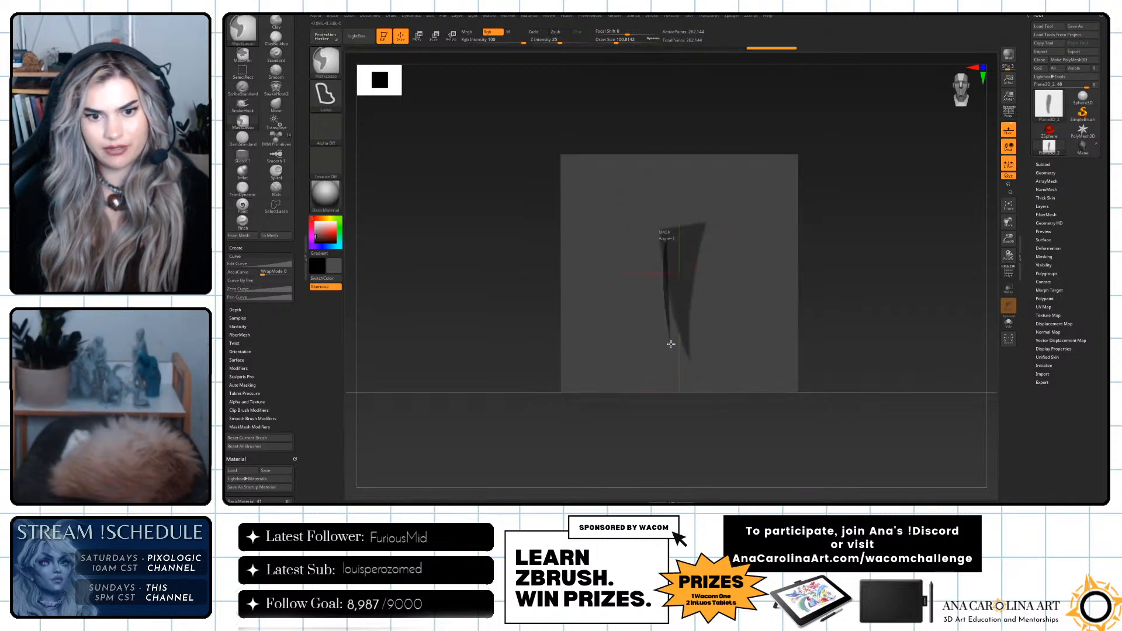
pyautogui.keyDown('ctrl'); pyautogui.moveTo(671, 344); pyautogui.dragTo(647, 205); pyautogui.keyUp('ctrl')
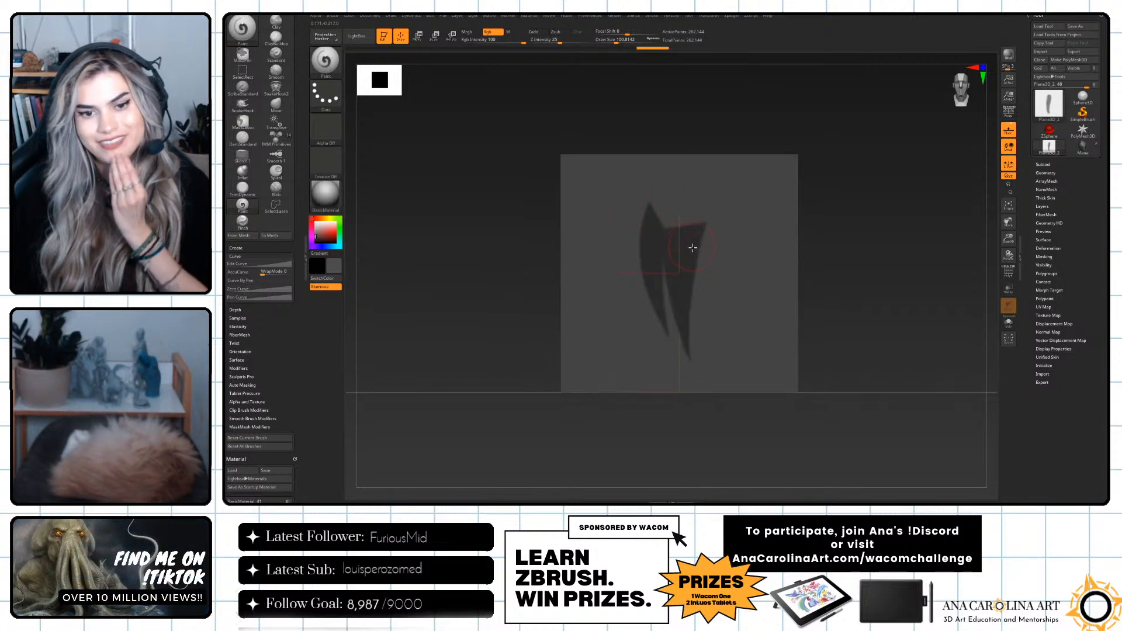
pyautogui.moveTo(694, 265)
pyautogui.keyDown('ctrl'); pyautogui.mouseDown()
pyautogui.moveTo(699, 325)
pyautogui.moveTo(708, 212)
pyautogui.mouseUp(); pyautogui.keyUp('ctrl')
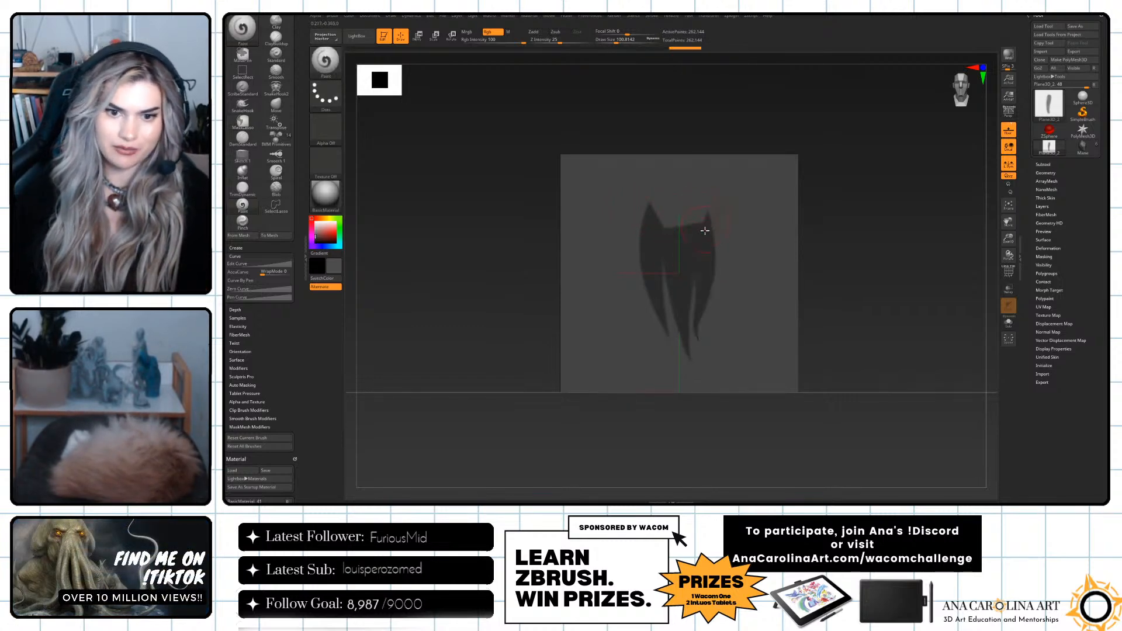
# Extend the lasso mask above the strands to join them into one tuft with a wide, rounded root.
pyautogui.press('ctrl')
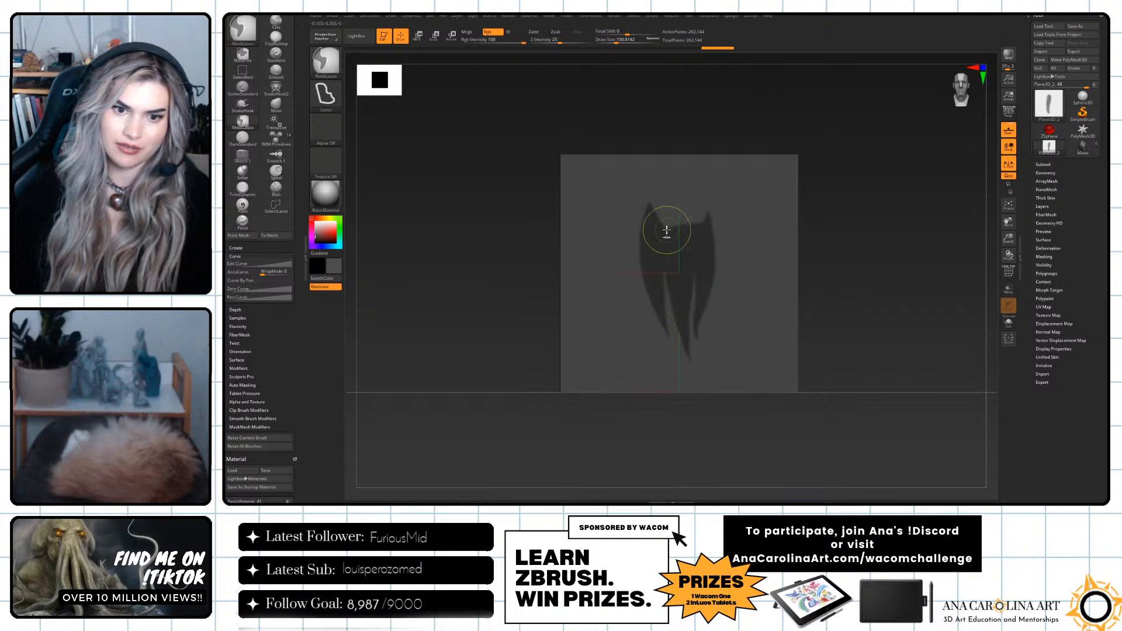
pyautogui.keyDown('ctrl'); pyautogui.moveTo(662, 292); pyautogui.dragTo(667, 255); pyautogui.keyUp('ctrl')
pyautogui.moveTo(664, 300)
pyautogui.keyDown('ctrl'); pyautogui.mouseDown()
pyautogui.moveTo(661, 257)
pyautogui.moveTo(634, 229)
pyautogui.moveTo(642, 205)
pyautogui.moveTo(706, 202)
pyautogui.moveTo(713, 276)
pyautogui.mouseUp(); pyautogui.keyUp('ctrl')
pyautogui.press('ctrl')
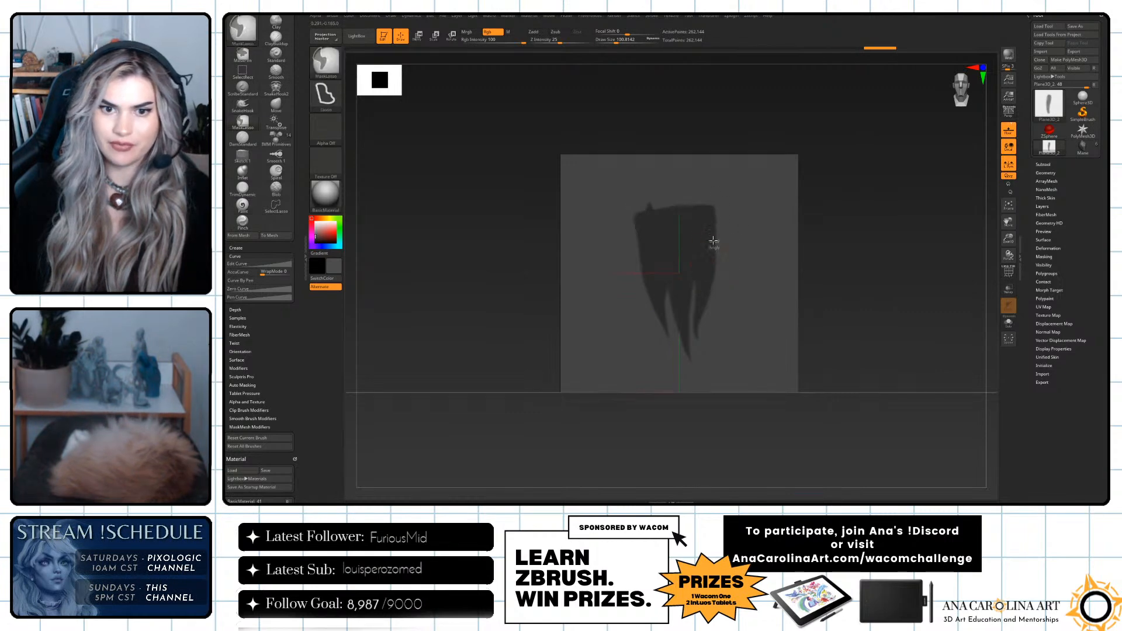
pyautogui.moveTo(710, 203)
pyautogui.keyDown('ctrl'); pyautogui.mouseDown()
pyautogui.moveTo(656, 198)
pyautogui.moveTo(628, 243)
pyautogui.moveTo(652, 289)
pyautogui.mouseUp(); pyautogui.keyUp('ctrl')
pyautogui.moveTo(631, 215)
pyautogui.keyDown('ctrl'); pyautogui.mouseDown()
pyautogui.moveTo(654, 292)
pyautogui.moveTo(708, 230)
pyautogui.moveTo(706, 212)
pyautogui.mouseUp(); pyautogui.keyUp('ctrl')
pyautogui.press('ctrl')
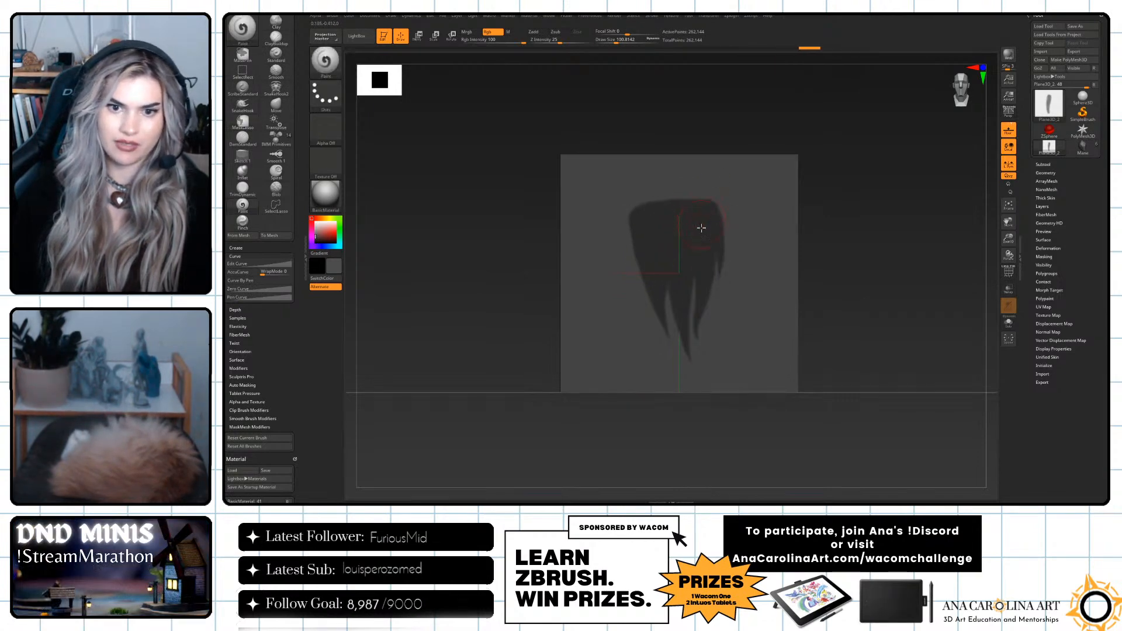
# Invert the mask and pull the unmasked hair tuft out of the plane with an enlarged Move brush.
pyautogui.moveTo(842, 269); pyautogui.dragTo(877, 253)
pyautogui.keyDown('ctrl'); pyautogui.click(862, 303); pyautogui.keyUp('ctrl')
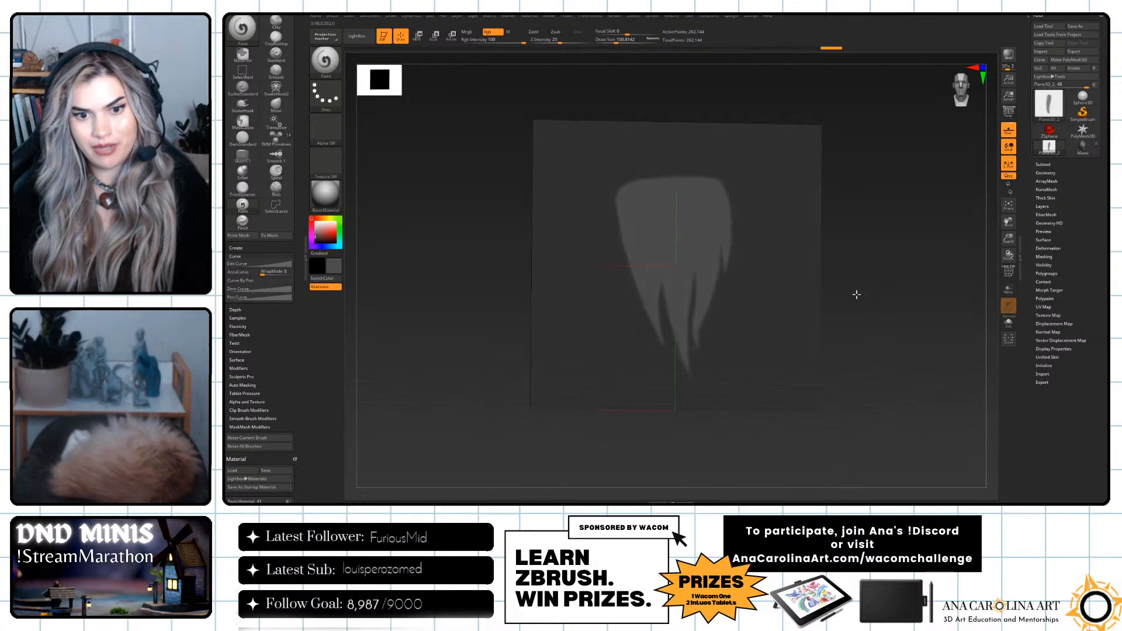
pyautogui.moveTo(860, 296); pyautogui.dragTo(872, 297)
pyautogui.press('b')
pyautogui.press('m')
pyautogui.press('v')
pyautogui.press('space')
pyautogui.moveTo(869, 298); pyautogui.dragTo(879, 301)
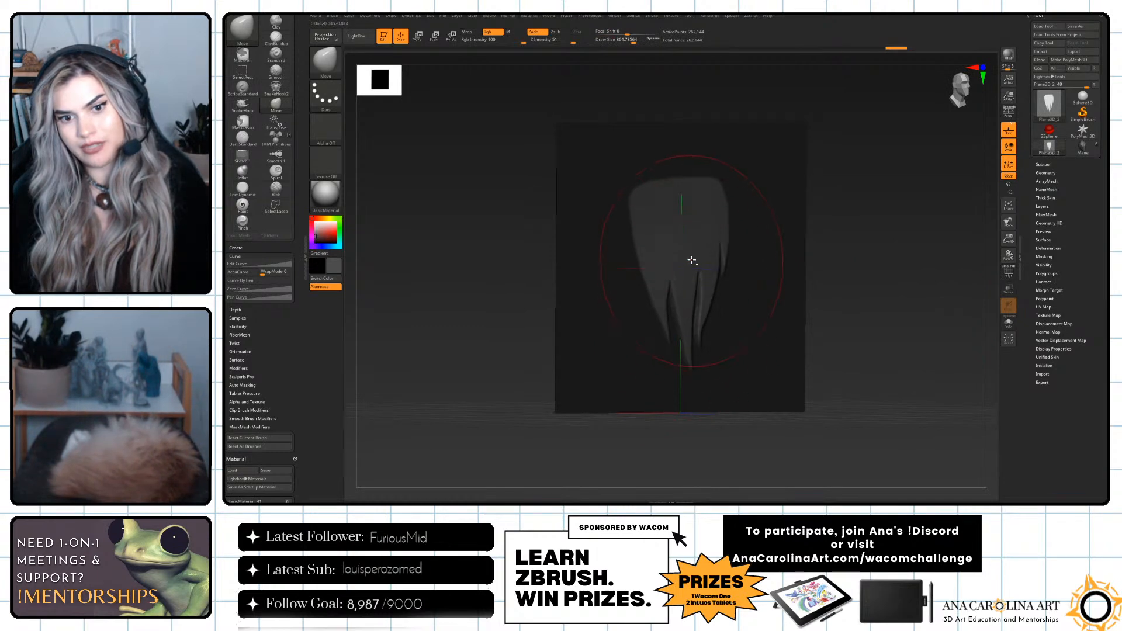
pyautogui.press('shift')
pyautogui.press('shift')
pyautogui.press('shift')
pyautogui.keyDown('shift'); pyautogui.moveTo(821, 308); pyautogui.dragTo(800, 306); pyautogui.keyUp('shift')
pyautogui.press('shift')
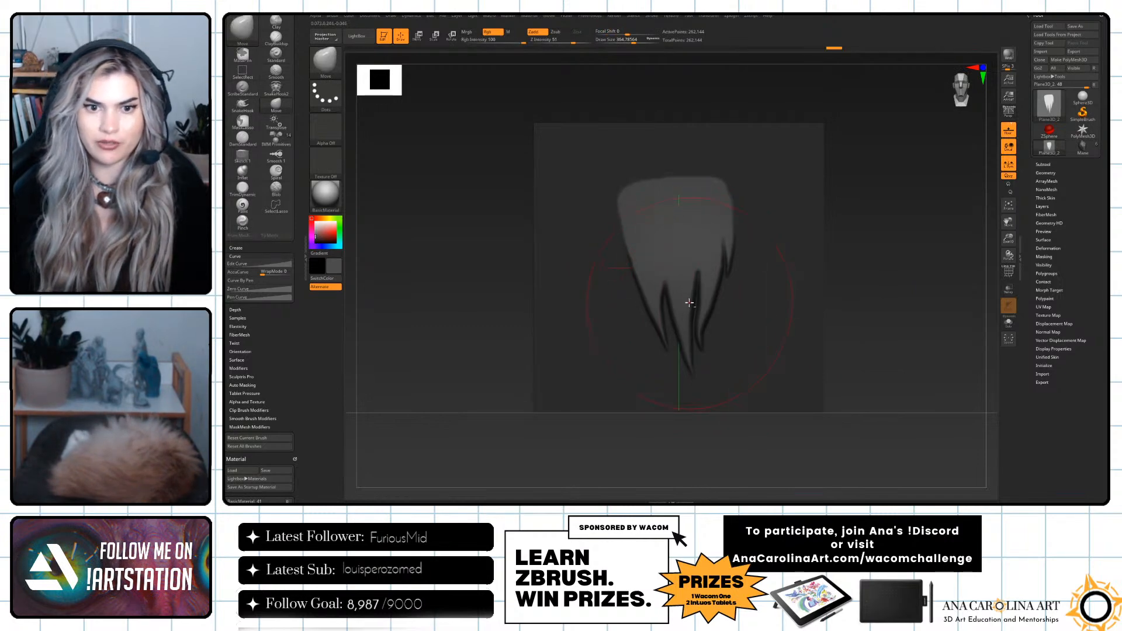
# Try clearing the mask to check the raised tuft against the plane, then restore the masked background.
pyautogui.keyDown('ctrl'); pyautogui.click(910, 210); pyautogui.keyUp('ctrl')
pyautogui.keyDown('ctrl'); pyautogui.moveTo(908, 222); pyautogui.dragTo(835, 216); pyautogui.keyUp('ctrl')
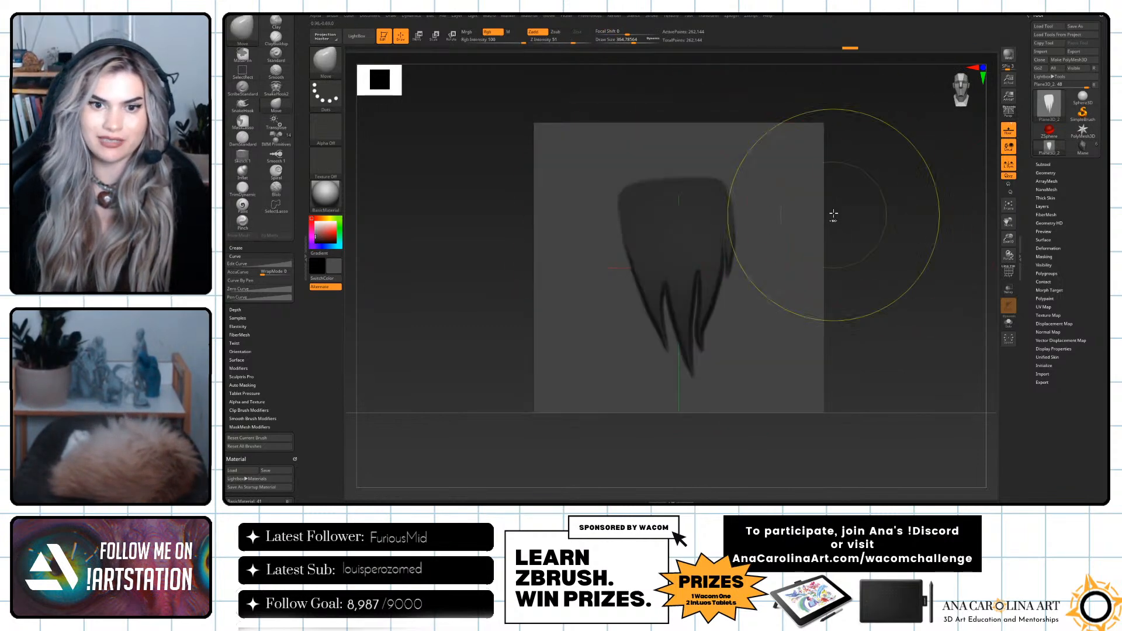
pyautogui.press('space')
pyautogui.click(679, 169)
pyautogui.press('ctrl')
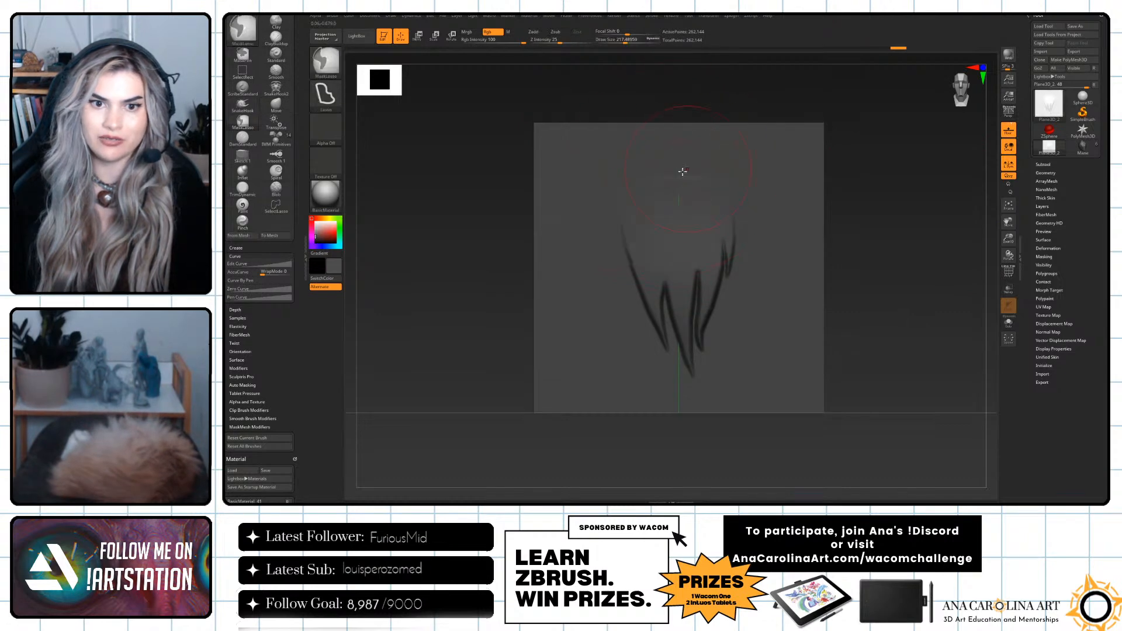
pyautogui.moveTo(896, 192); pyautogui.dragTo(842, 206)
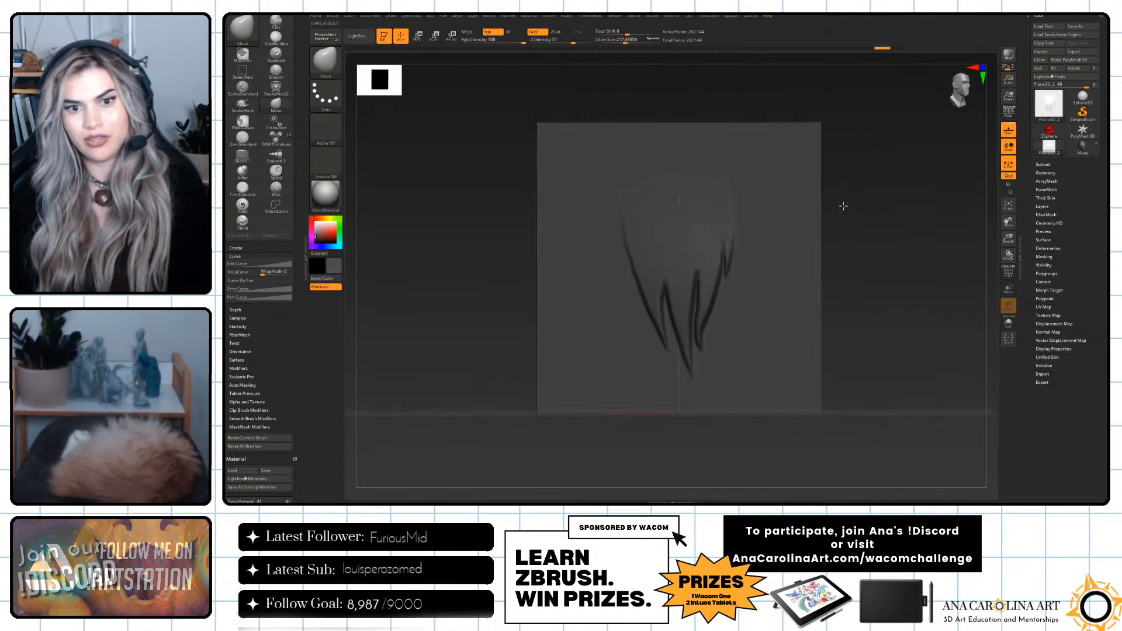
pyautogui.hotkey('ctrl', 'z')
pyautogui.keyDown('ctrl'); pyautogui.click(887, 194); pyautogui.keyUp('ctrl')
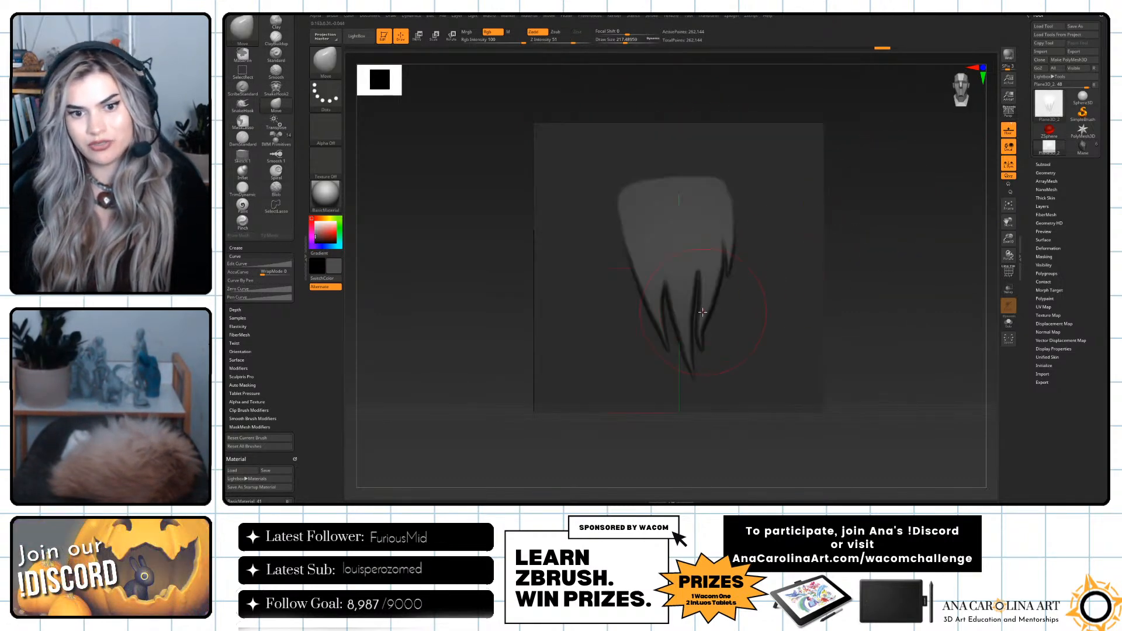
# Reshape the tuft's lower strands and tips with the Move brush at a reduced draw size, and smooth them.
pyautogui.press(']')
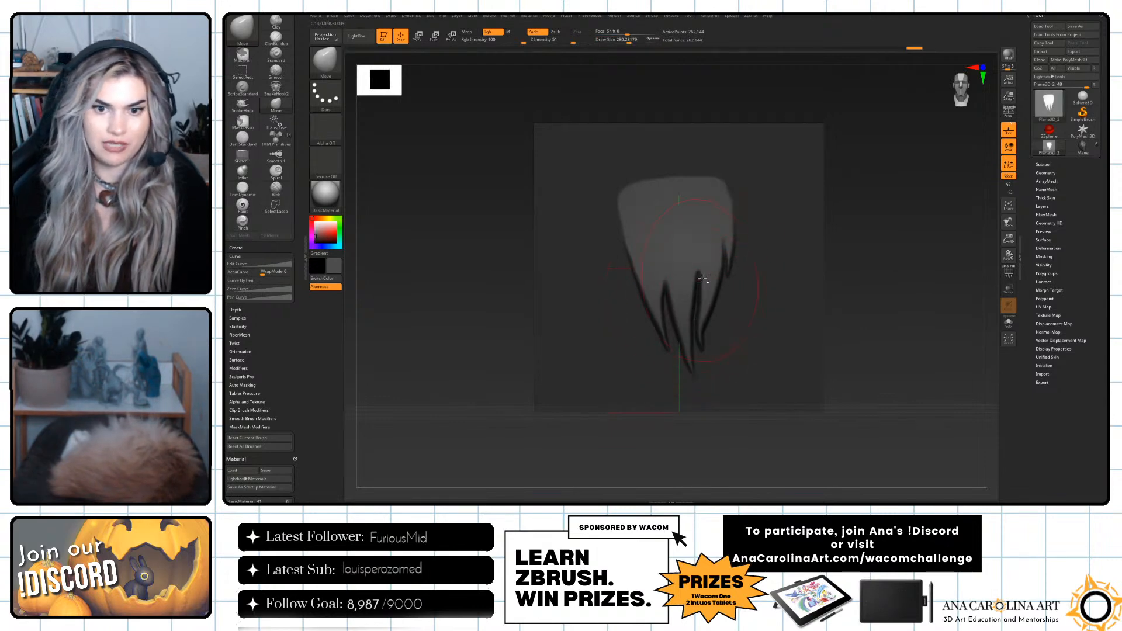
pyautogui.moveTo(843, 266); pyautogui.dragTo(720, 257)
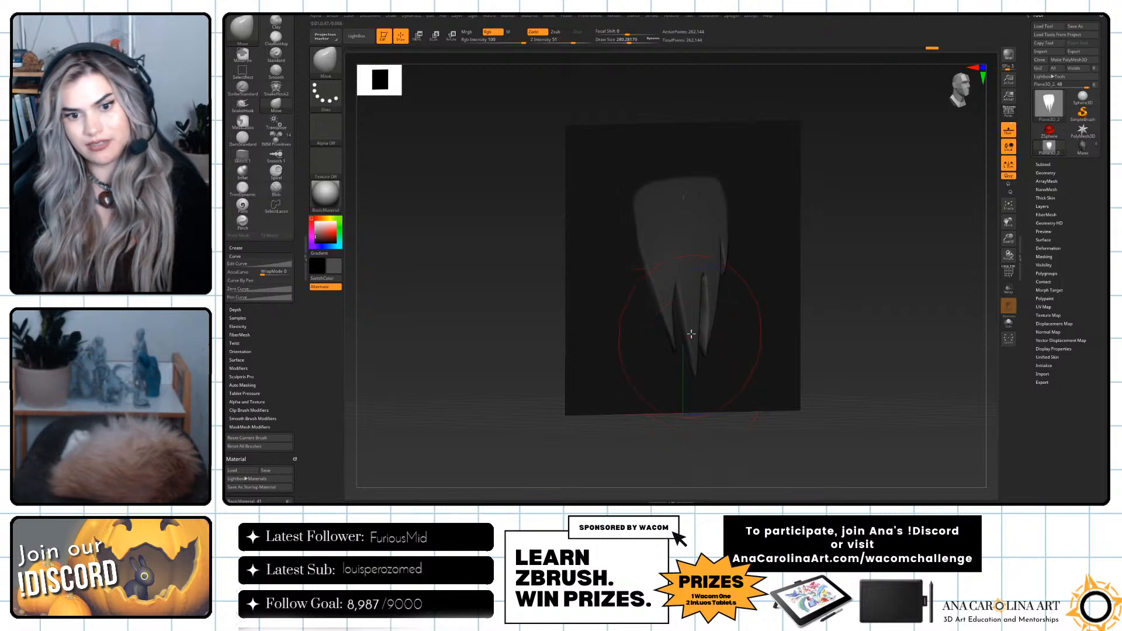
pyautogui.moveTo(810, 265); pyautogui.dragTo(744, 264)
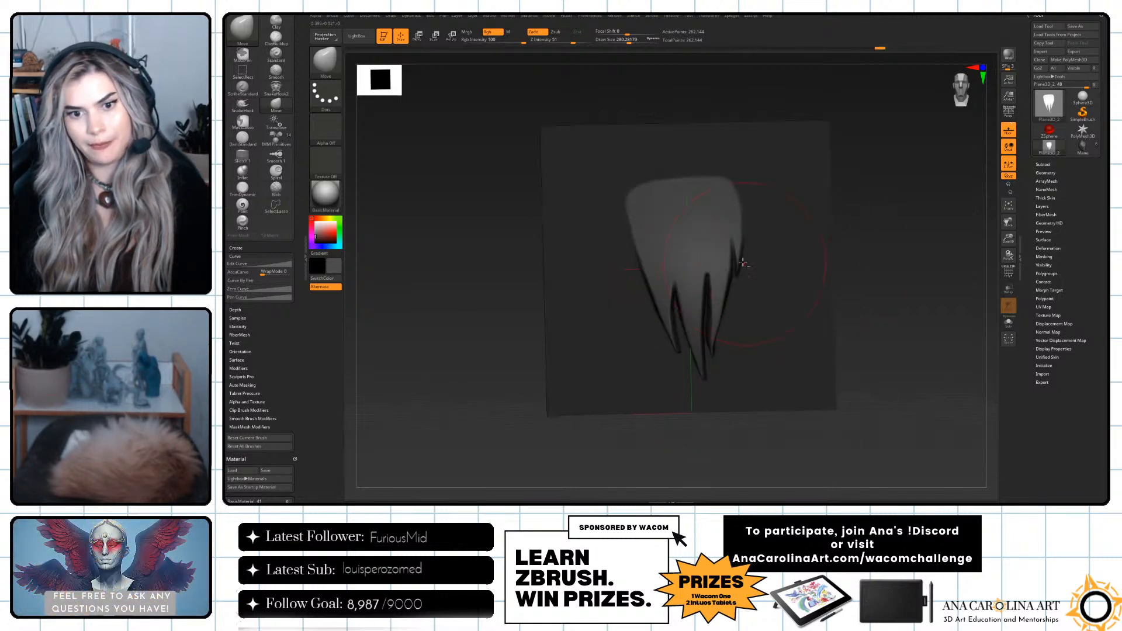
pyautogui.keyDown('shift'); pyautogui.moveTo(770, 261); pyautogui.dragTo(742, 308, button='right'); pyautogui.keyUp('shift')
pyautogui.press('space')
pyautogui.moveTo(734, 315); pyautogui.dragTo(709, 322)
pyautogui.press('space')
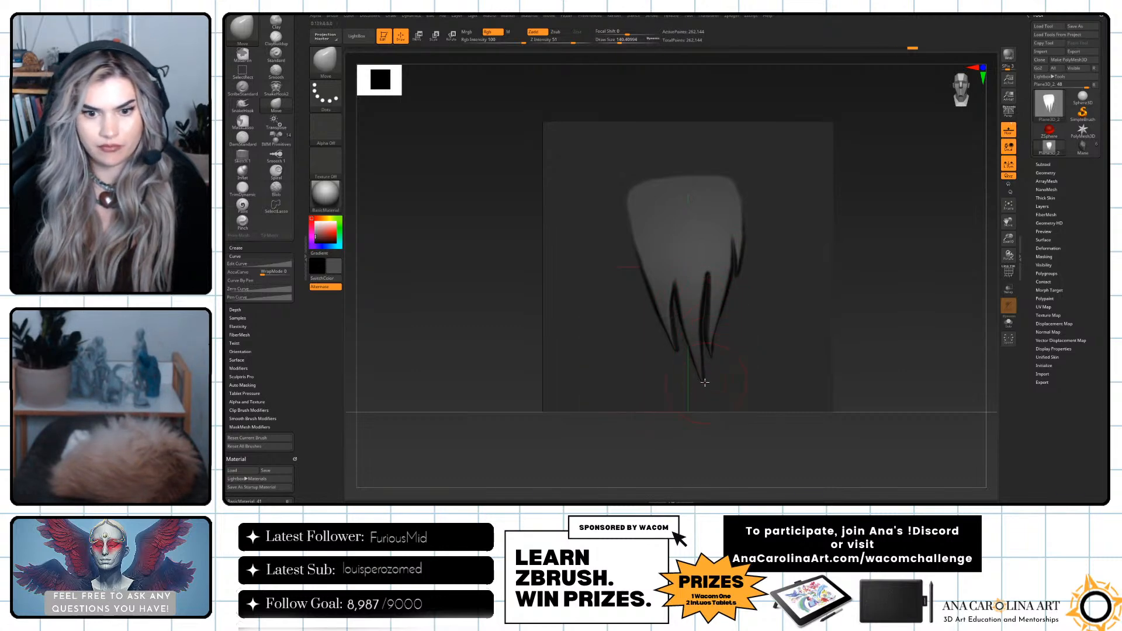
pyautogui.press('shift')
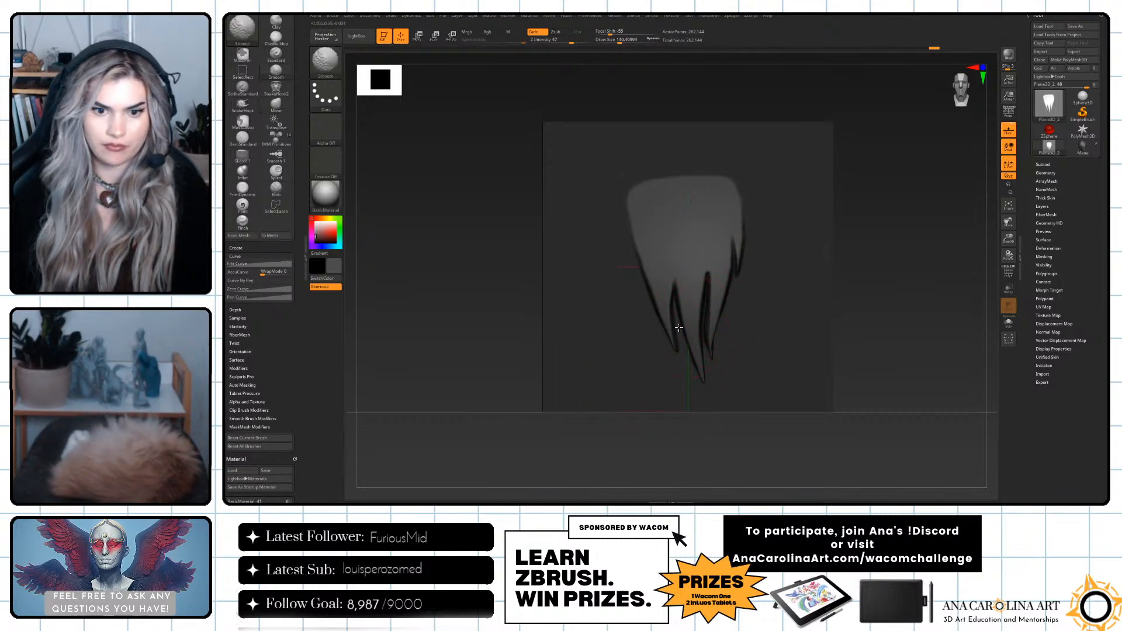
# Thicken the lower hair strands with the Inflate brush, undoing the last change and smoothing the result.
pyautogui.press('b')
pyautogui.press('i')
pyautogui.press('n')
pyautogui.press('s')
pyautogui.moveTo(722, 300)
pyautogui.mouseDown()
pyautogui.moveTo(744, 301)
pyautogui.moveTo(739, 317)
pyautogui.mouseUp()
pyautogui.press('s')
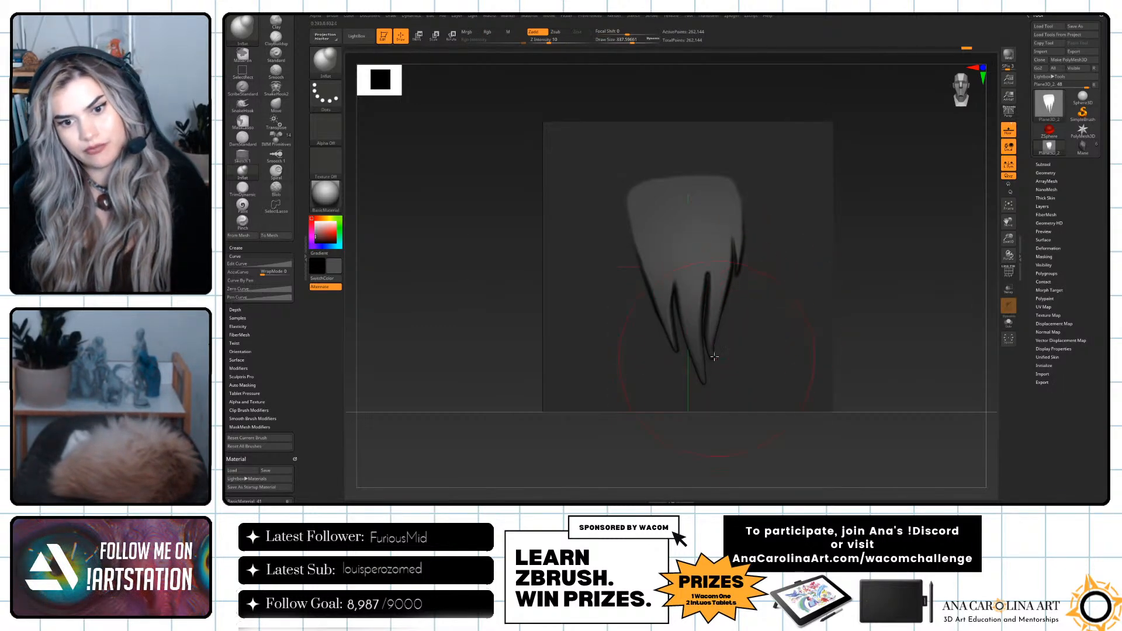
pyautogui.press('shift')
pyautogui.keyDown('shift'); pyautogui.moveTo(677, 300); pyautogui.dragTo(728, 345); pyautogui.keyUp('shift')
pyautogui.keyDown('ctrl'); pyautogui.moveTo(843, 326); pyautogui.dragTo(866, 354); pyautogui.keyUp('ctrl')
pyautogui.moveTo(868, 352)
pyautogui.mouseDown()
pyautogui.moveTo(852, 353)
pyautogui.moveTo(866, 341)
pyautogui.mouseUp()
pyautogui.hotkey('ctrl', 'z')
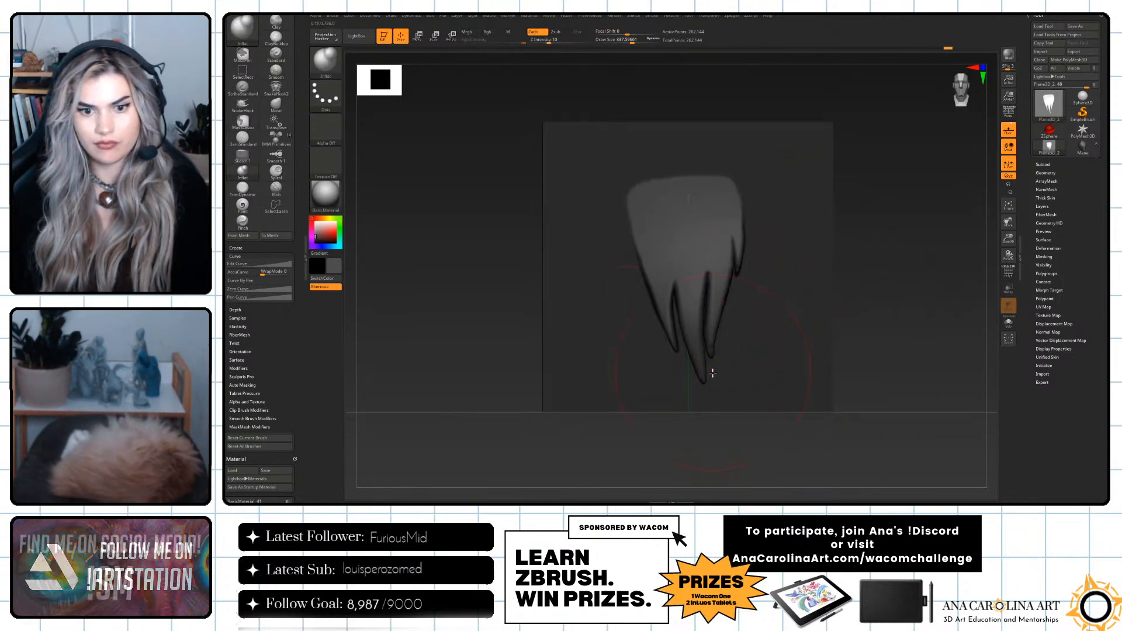
pyautogui.press('shift')
# Adjust the tips of the individual strands with a smaller Move Topological brush.
pyautogui.press('space')
pyautogui.keyDown('shift'); pyautogui.moveTo(724, 370); pyautogui.dragTo(711, 336); pyautogui.keyUp('shift')
pyautogui.press('b')
pyautogui.press('m')
pyautogui.press('t')
pyautogui.press('space')
pyautogui.moveTo(718, 333); pyautogui.dragTo(713, 332)
# Carve vertical hair grooves along the tuft with the DamStandard brush.
pyautogui.press('b')
pyautogui.press('d')
pyautogui.press('s')
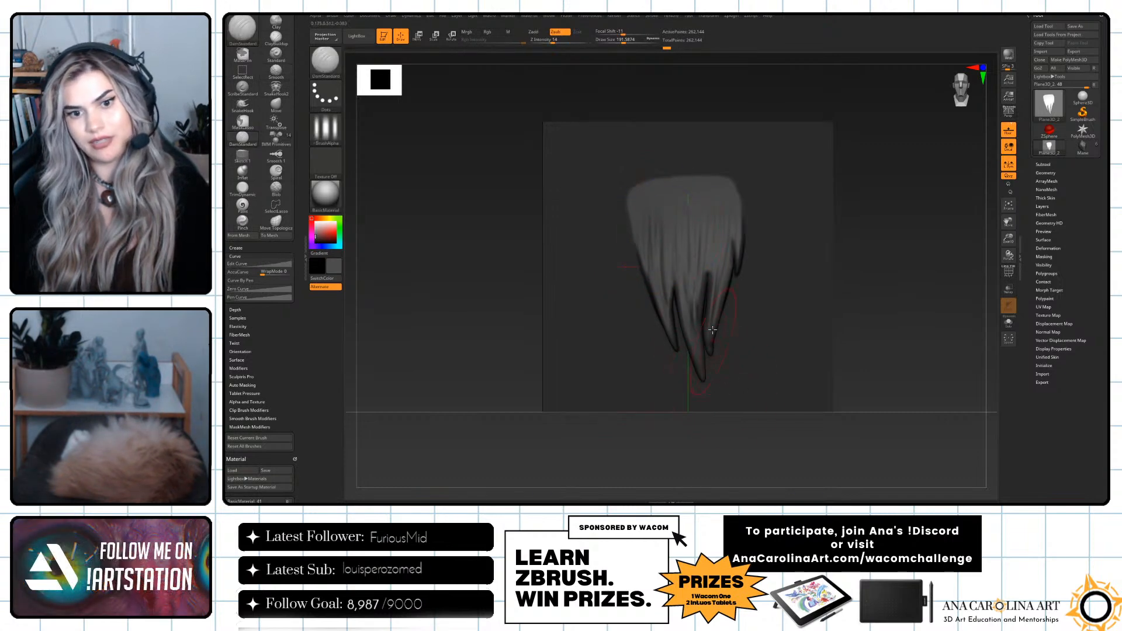
# Clear the mask and smooth the tuft's upper edge so it blends into the plane.
pyautogui.keyDown('ctrl'); pyautogui.moveTo(902, 251); pyautogui.dragTo(921, 285); pyautogui.keyUp('ctrl')
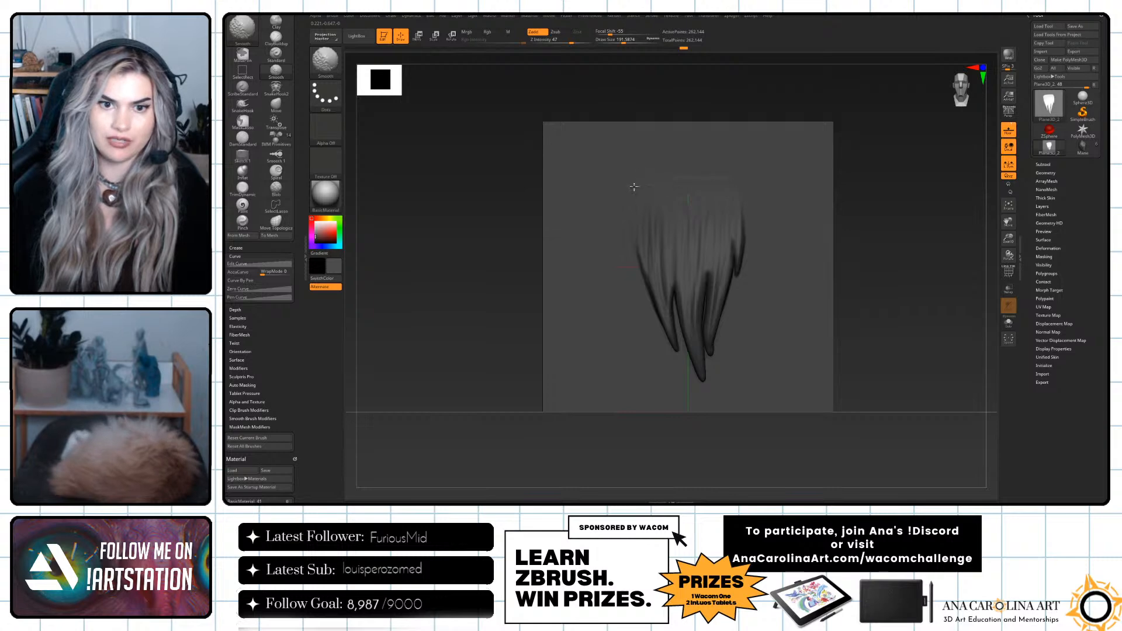
pyautogui.moveTo(852, 193); pyautogui.dragTo(713, 182)
pyautogui.moveTo(936, 196)
pyautogui.mouseDown()
pyautogui.moveTo(917, 187)
pyautogui.moveTo(930, 196)
pyautogui.mouseUp()
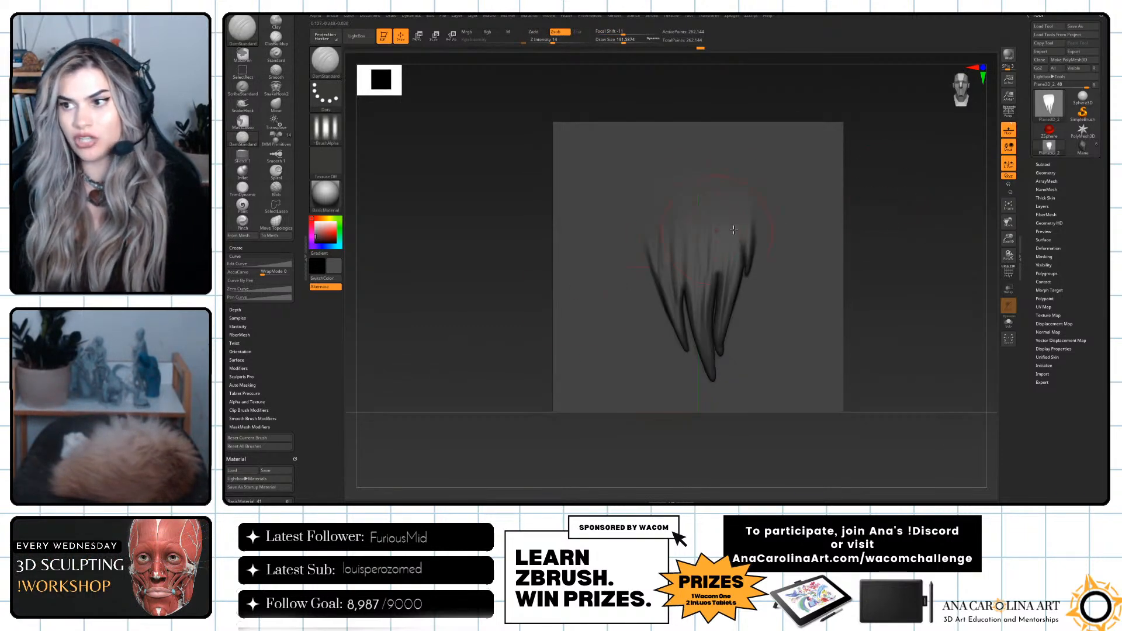
# Undo the last strokes on the plane and switch to the Move brush.
pyautogui.hotkey('ctrl', 'z')
pyautogui.moveTo(781, 259)
pyautogui.mouseDown()
pyautogui.moveTo(832, 283)
pyautogui.moveTo(855, 351)
pyautogui.mouseUp()
pyautogui.hotkey('ctrl', 'z')
pyautogui.moveTo(812, 302); pyautogui.dragTo(870, 375)
pyautogui.hotkey('ctrl', 'z')
pyautogui.press('b')
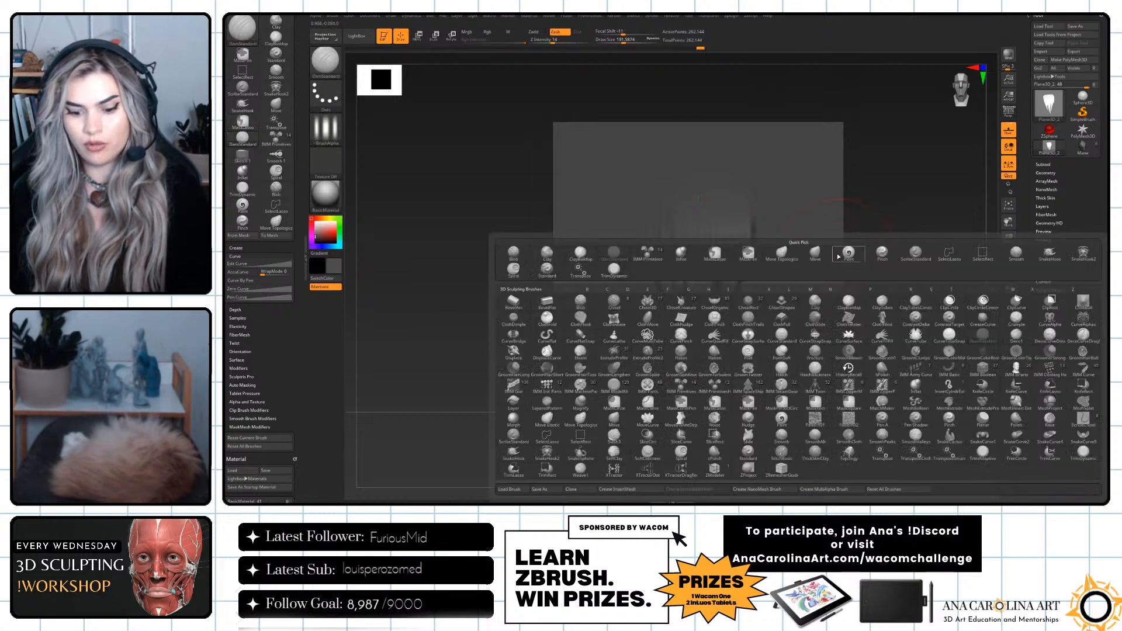
pyautogui.press('b')
pyautogui.press('m')
pyautogui.press('v')
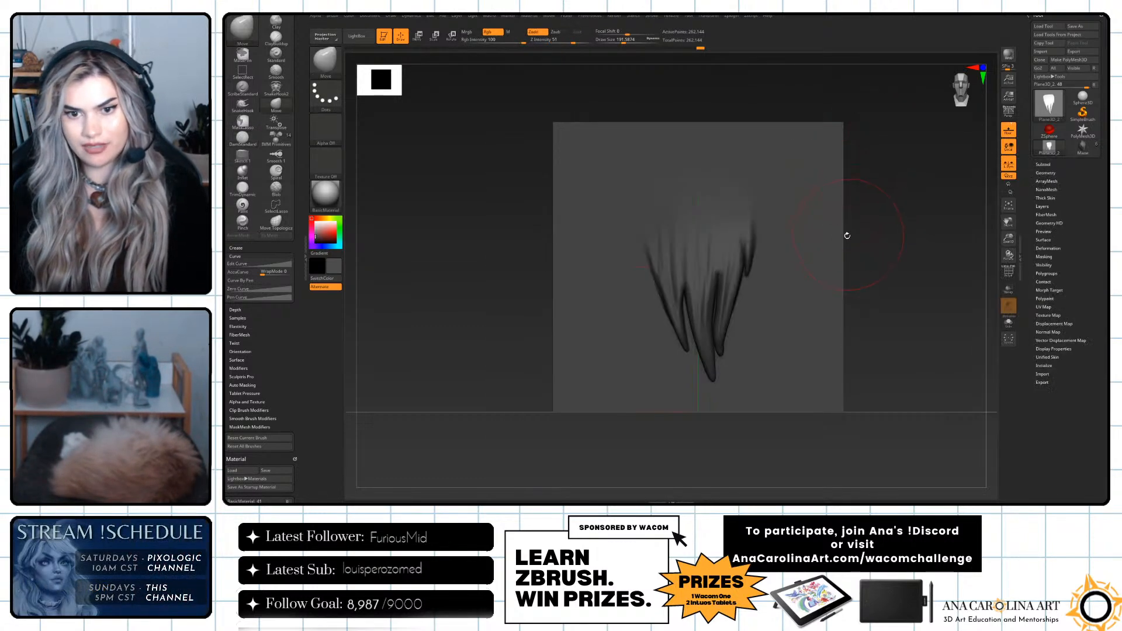
# Mask the hair tuft and flatten the unmasked plane around it with the Morph to Grid deformation.
pyautogui.moveTo(715, 190)
pyautogui.keyDown('ctrl'); pyautogui.mouseDown()
pyautogui.moveTo(640, 195)
pyautogui.moveTo(672, 327)
pyautogui.moveTo(721, 385)
pyautogui.moveTo(766, 230)
pyautogui.moveTo(748, 190)
pyautogui.moveTo(696, 188)
pyautogui.moveTo(646, 281)
pyautogui.moveTo(714, 383)
pyautogui.moveTo(753, 303)
pyautogui.moveTo(741, 192)
pyautogui.mouseUp(); pyautogui.keyUp('ctrl')
pyautogui.moveTo(749, 266)
pyautogui.keyDown('ctrl'); pyautogui.mouseDown()
pyautogui.moveTo(739, 350)
pyautogui.moveTo(663, 341)
pyautogui.moveTo(664, 320)
pyautogui.mouseUp(); pyautogui.keyUp('ctrl')
pyautogui.keyDown('ctrl'); pyautogui.click(692, 261); pyautogui.keyUp('ctrl')
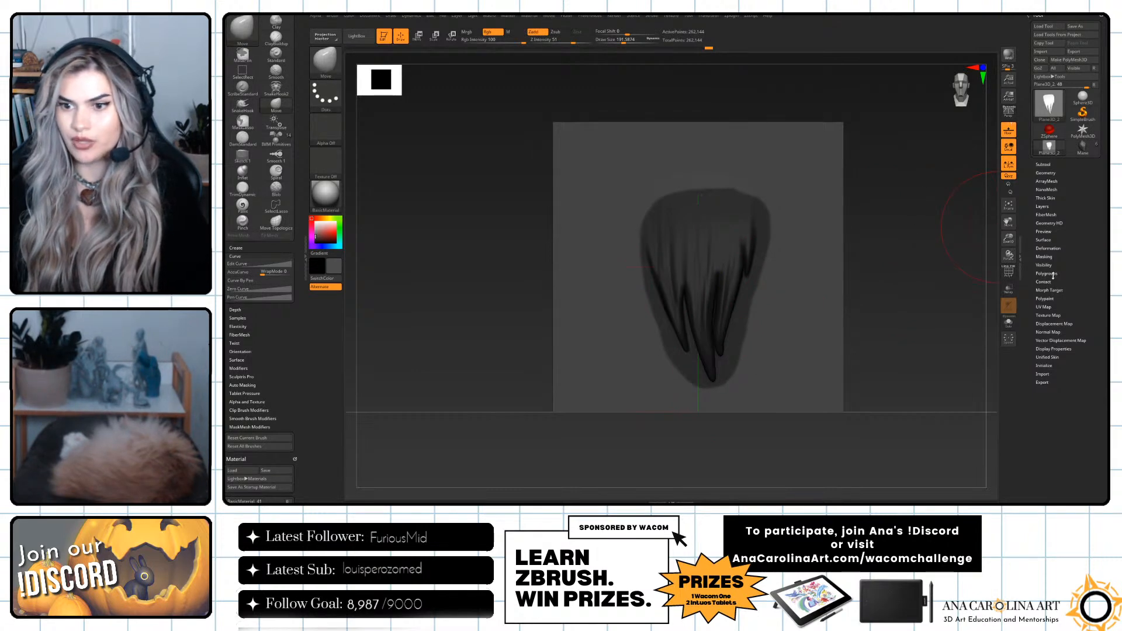
pyautogui.click(1049, 248)
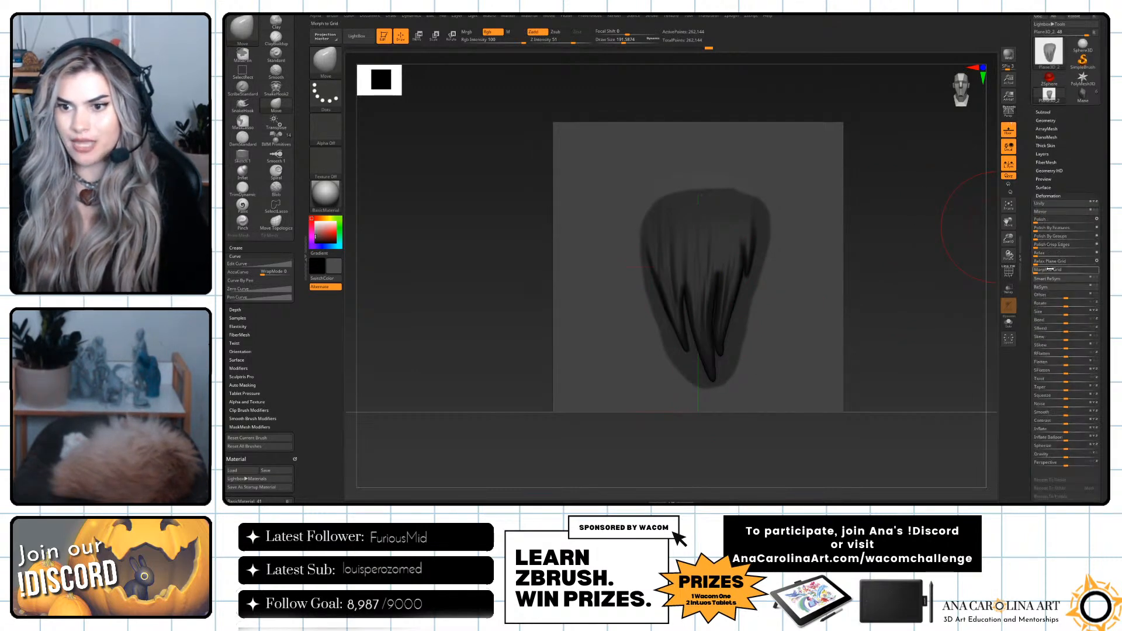
pyautogui.moveTo(1079, 267); pyautogui.dragTo(1073, 272)
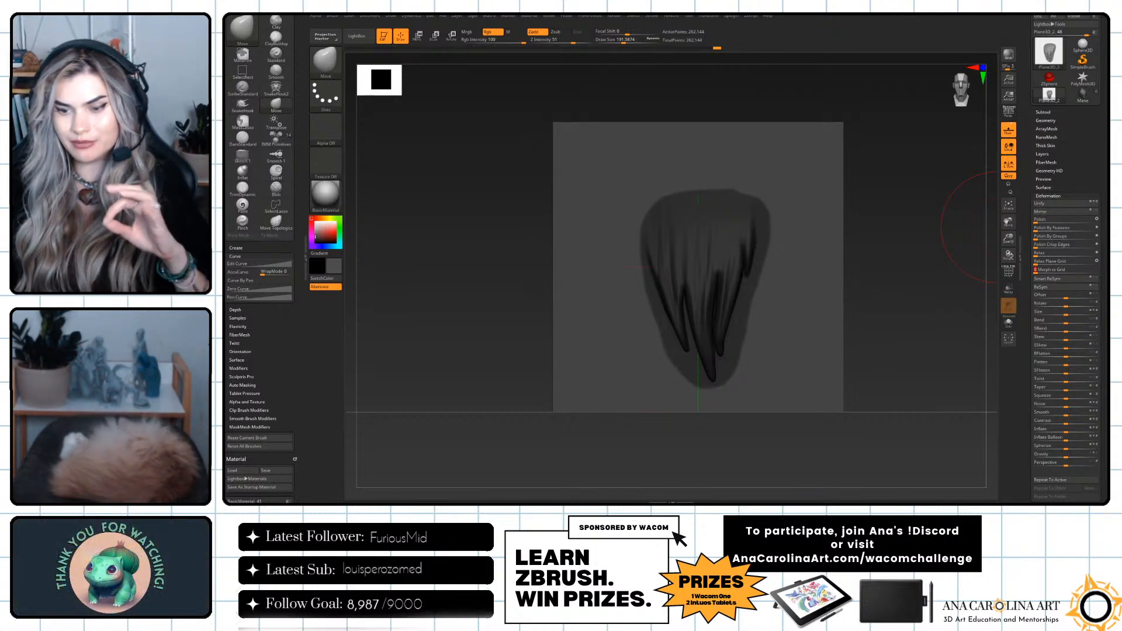
pyautogui.moveTo(825, 334); pyautogui.dragTo(885, 340)
pyautogui.moveTo(851, 204)
pyautogui.keyDown('ctrl'); pyautogui.mouseDown()
pyautogui.moveTo(930, 300)
pyautogui.moveTo(920, 296)
pyautogui.mouseUp(); pyautogui.keyUp('ctrl')
pyautogui.hotkey('ctrl', 'z')
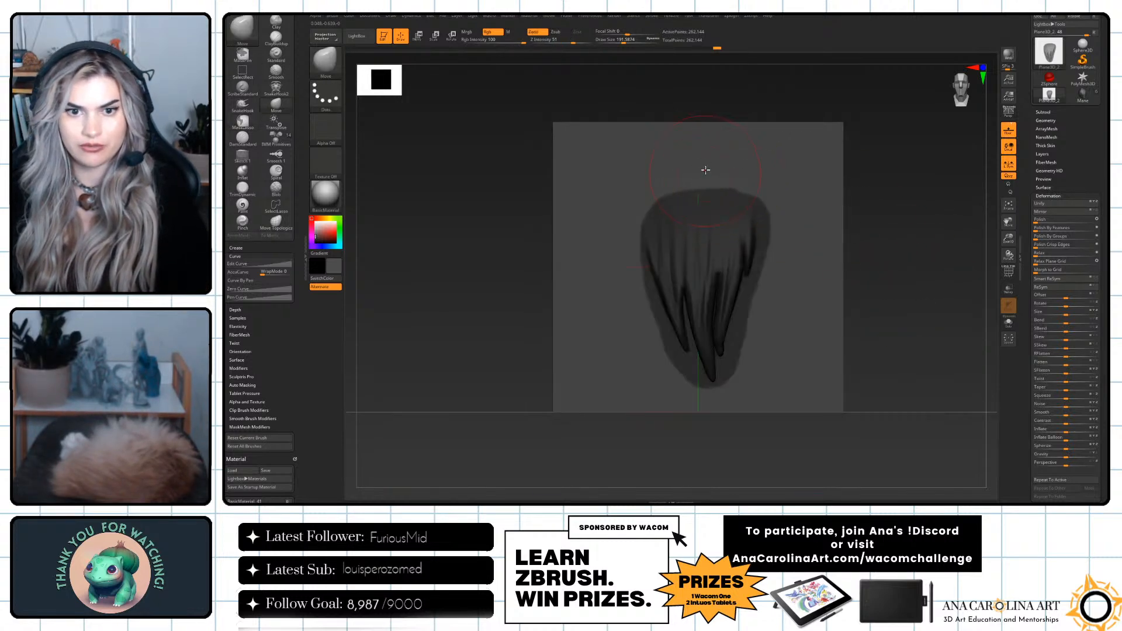
# Extend the mask around the tuft's upper edge and sides, and apply Morph to Grid again to the rest of the plane.
pyautogui.moveTo(711, 169)
pyautogui.mouseDown()
pyautogui.moveTo(764, 232)
pyautogui.moveTo(746, 156)
pyautogui.moveTo(647, 156)
pyautogui.moveTo(651, 276)
pyautogui.moveTo(628, 226)
pyautogui.moveTo(731, 174)
pyautogui.moveTo(726, 188)
pyautogui.mouseUp()
pyautogui.moveTo(631, 223)
pyautogui.keyDown('ctrl'); pyautogui.mouseDown()
pyautogui.moveTo(644, 282)
pyautogui.moveTo(685, 317)
pyautogui.mouseUp(); pyautogui.keyUp('ctrl')
pyautogui.moveTo(749, 186)
pyautogui.keyDown('ctrl'); pyautogui.mouseDown()
pyautogui.moveTo(741, 270)
pyautogui.moveTo(750, 231)
pyautogui.mouseUp(); pyautogui.keyUp('ctrl')
pyautogui.moveTo(764, 190)
pyautogui.keyDown('ctrl'); pyautogui.mouseDown()
pyautogui.moveTo(764, 235)
pyautogui.moveTo(725, 351)
pyautogui.mouseUp(); pyautogui.keyUp('ctrl')
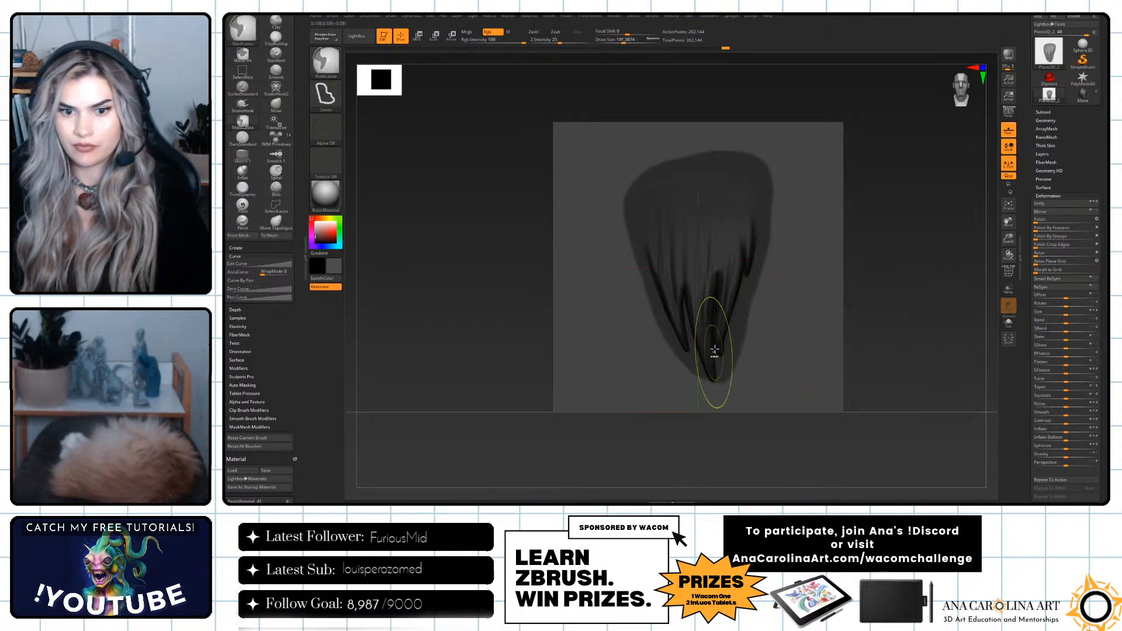
pyautogui.moveTo(753, 281)
pyautogui.keyDown('ctrl'); pyautogui.mouseDown()
pyautogui.moveTo(727, 388)
pyautogui.moveTo(692, 374)
pyautogui.mouseUp(); pyautogui.keyUp('ctrl')
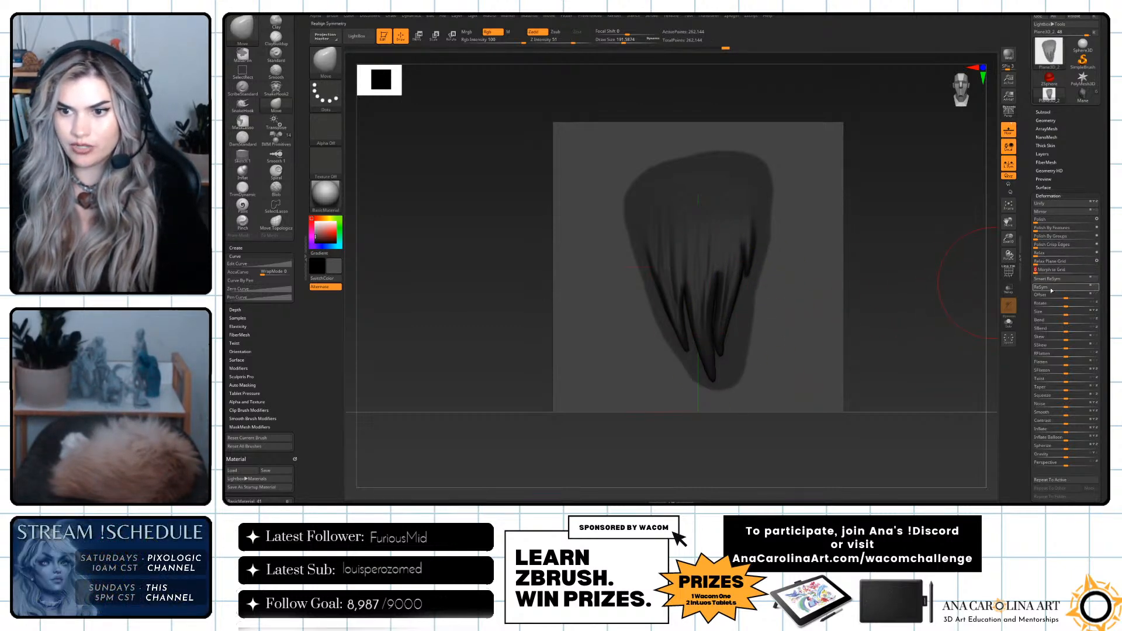
pyautogui.keyDown('ctrl'); pyautogui.moveTo(944, 318); pyautogui.dragTo(935, 326); pyautogui.keyUp('ctrl')
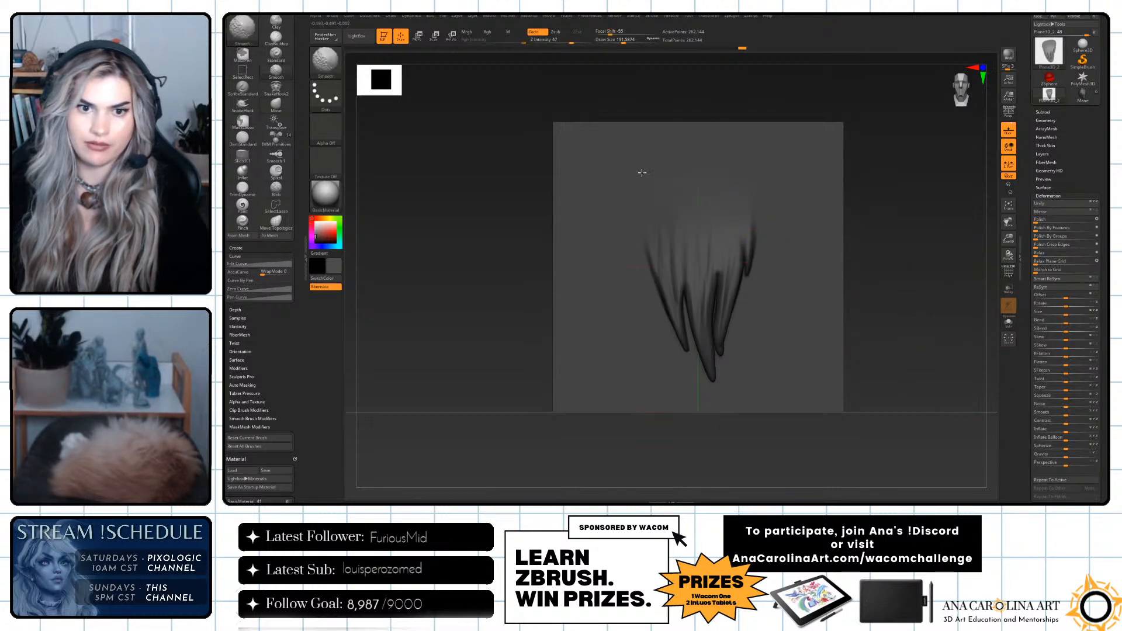
pyautogui.moveTo(897, 275); pyautogui.dragTo(875, 255)
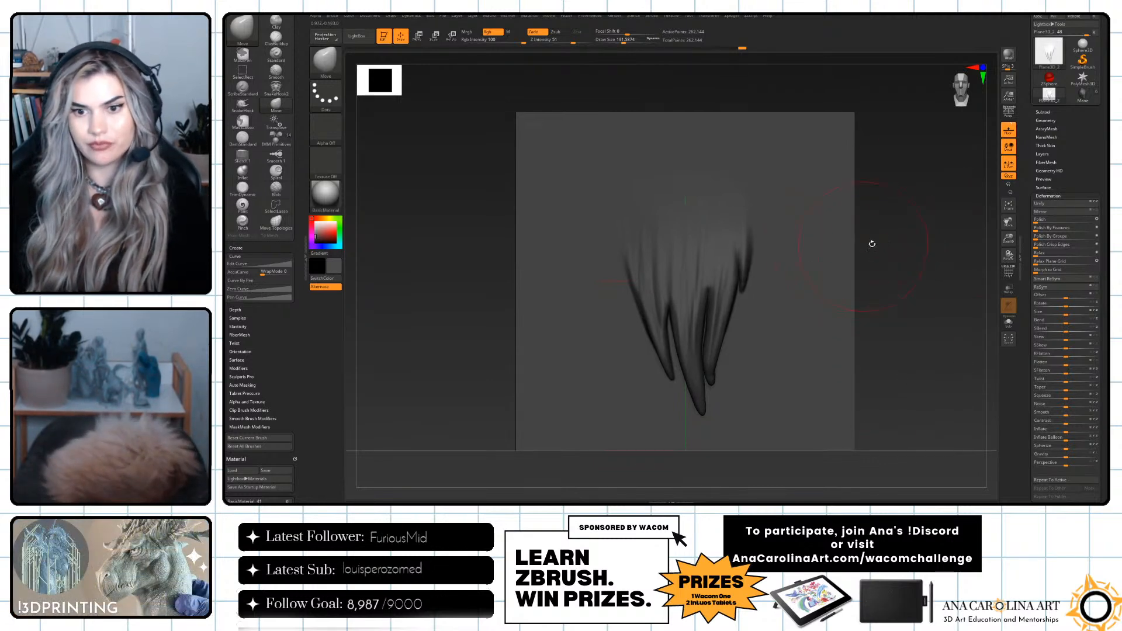
pyautogui.moveTo(907, 245)
pyautogui.keyDown('alt'); pyautogui.mouseDown()
pyautogui.moveTo(876, 243)
pyautogui.moveTo(882, 279)
pyautogui.moveTo(899, 240)
pyautogui.moveTo(887, 250)
pyautogui.moveTo(903, 258)
pyautogui.mouseUp(); pyautogui.keyUp('alt')
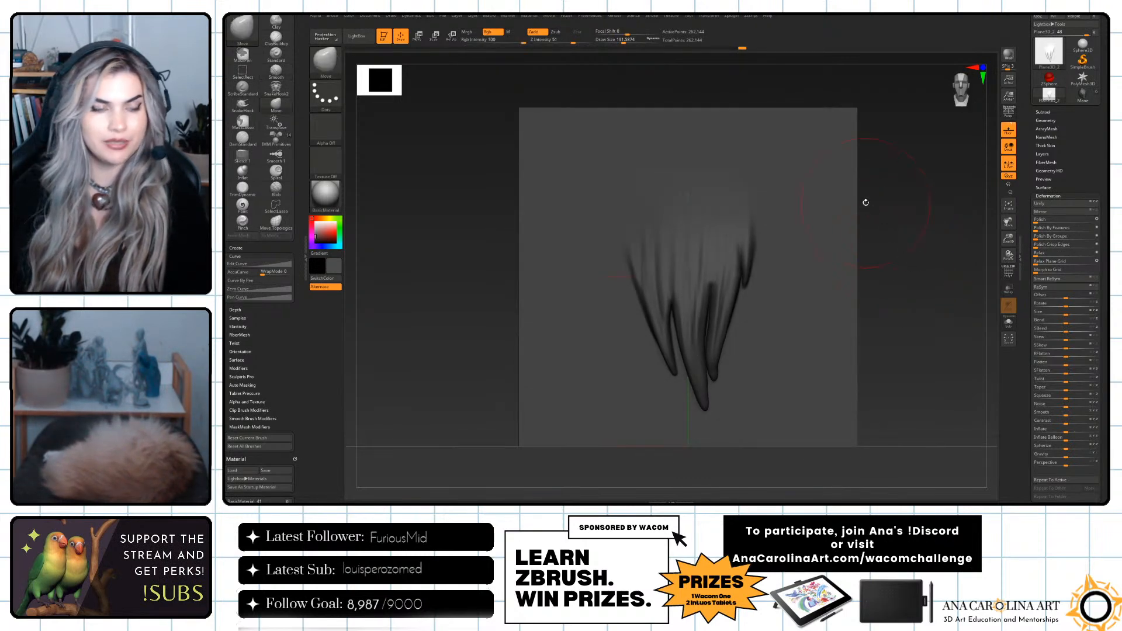
# Switch to the Chisel3D sculpting brush.
pyautogui.press('b')
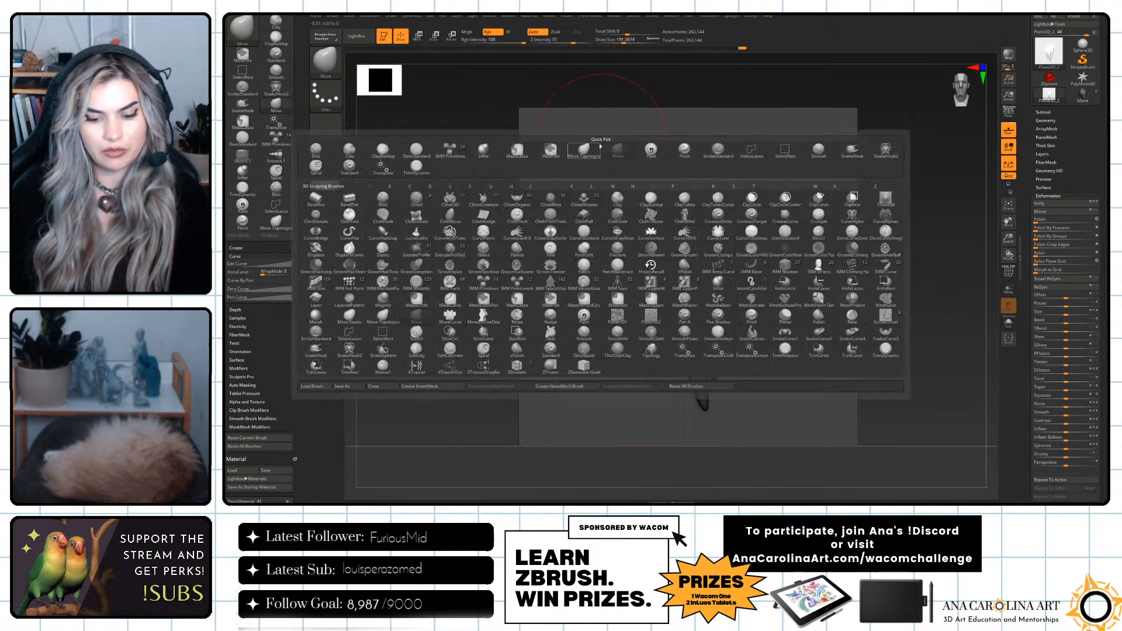
pyautogui.press('c')
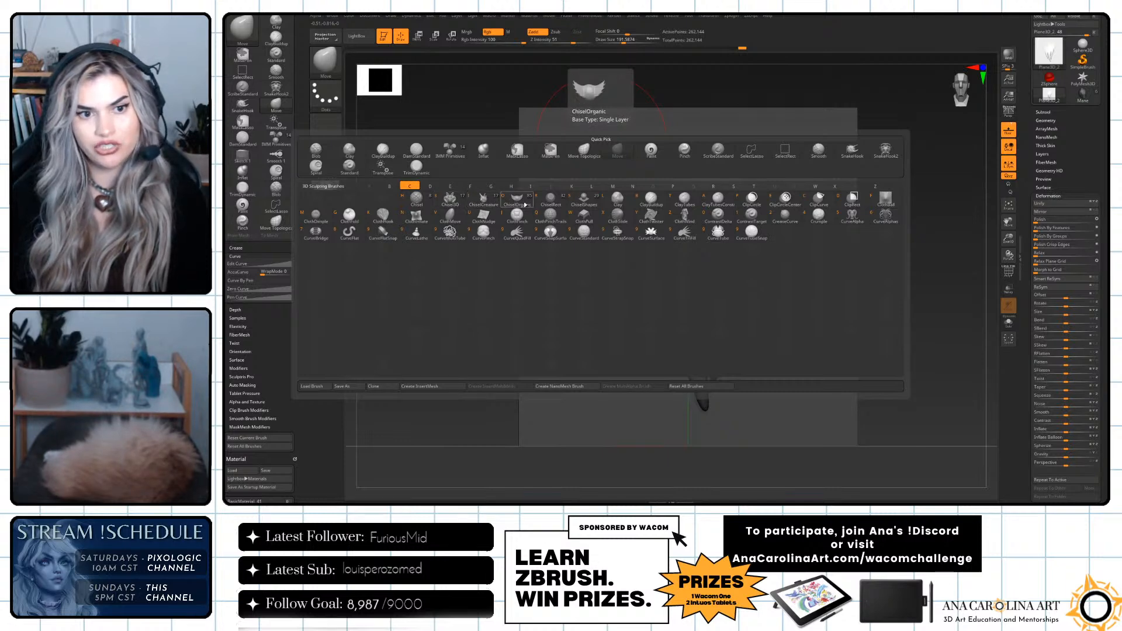
pyautogui.click(451, 204)
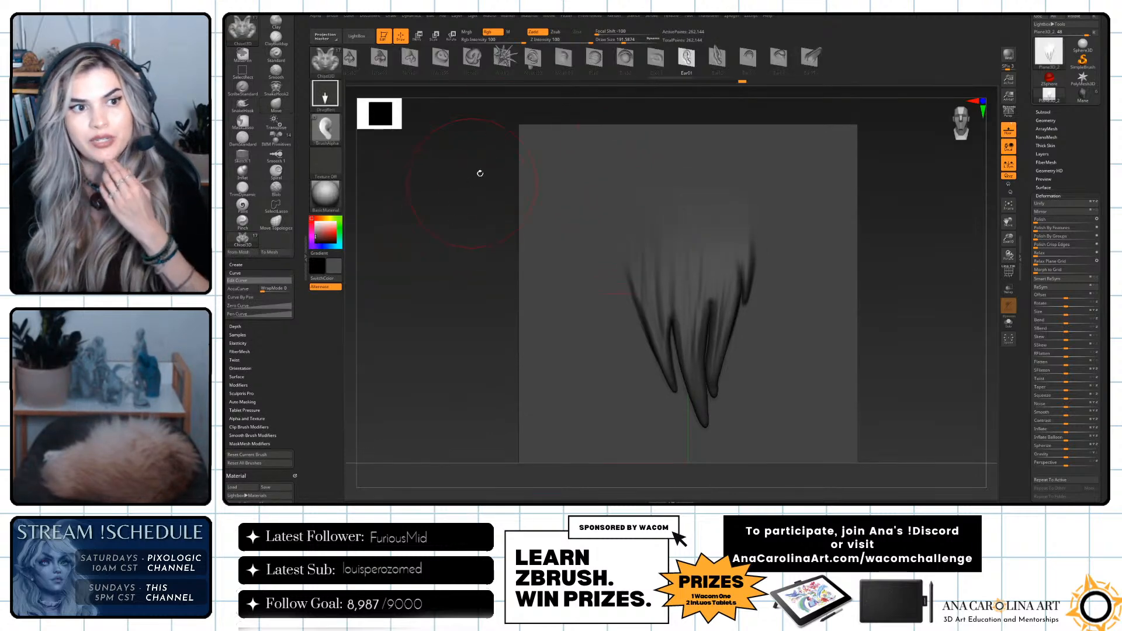
# Try several of the Chisel3D brush's ear shapes on the plane and undo each stamp.
pyautogui.moveTo(580, 205); pyautogui.dragTo(624, 162)
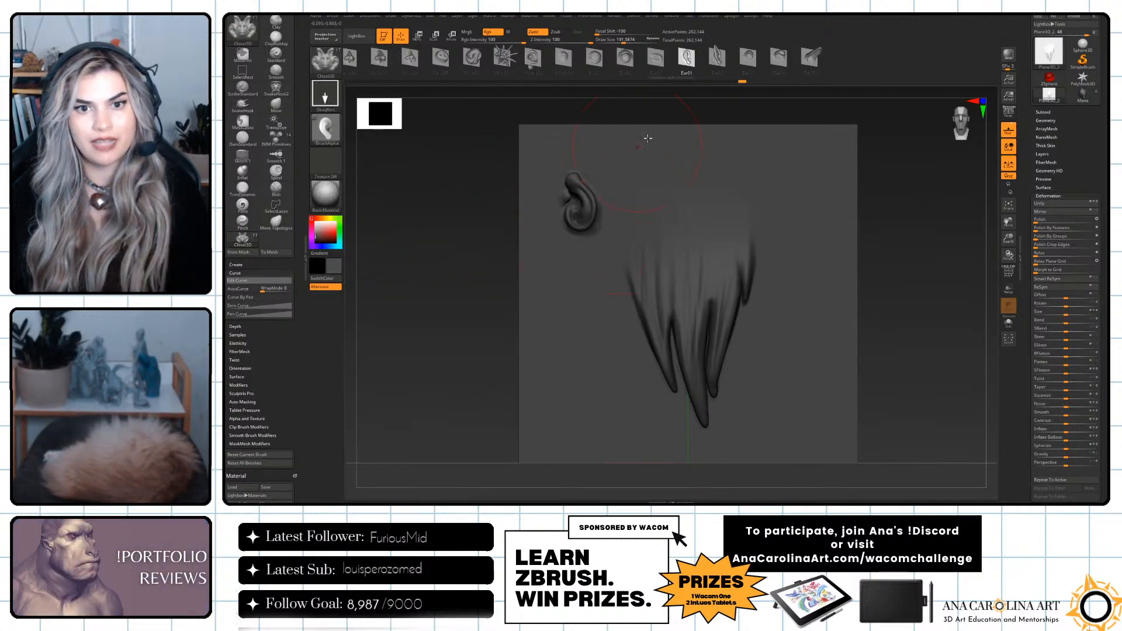
pyautogui.hotkey('ctrl', 'z')
pyautogui.click(718, 59)
pyautogui.moveTo(772, 208); pyautogui.dragTo(775, 272)
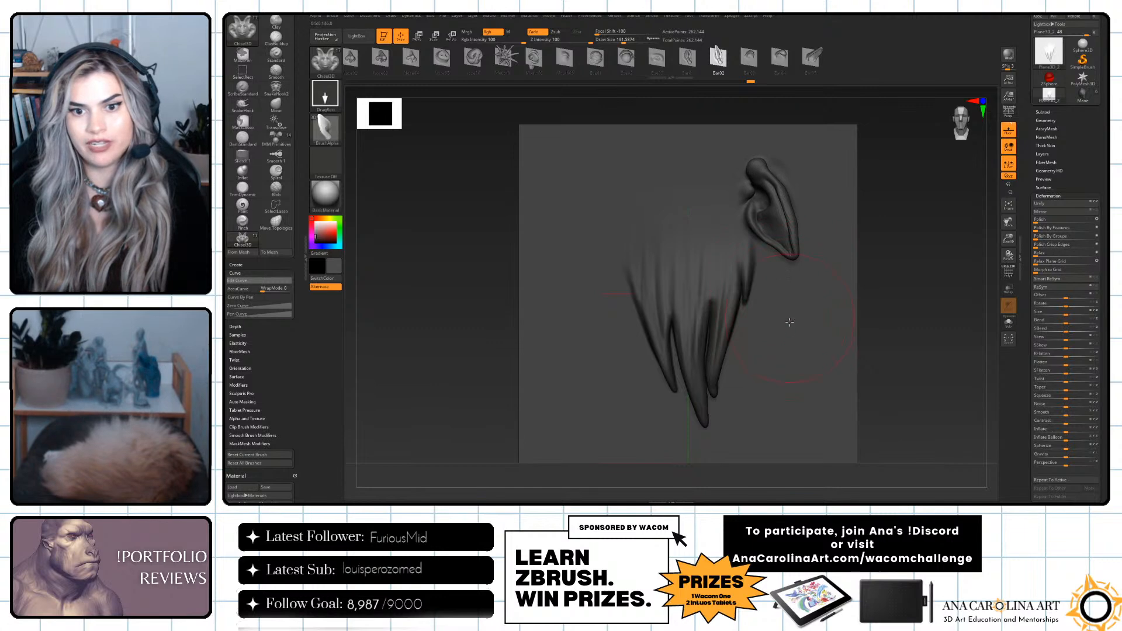
pyautogui.moveTo(792, 326); pyautogui.dragTo(787, 375)
pyautogui.hotkey('ctrl', 'z')
pyautogui.hotkey('ctrl', 'z')
pyautogui.click(813, 59)
pyautogui.moveTo(800, 187); pyautogui.dragTo(792, 261)
pyautogui.moveTo(917, 243)
pyautogui.mouseDown()
pyautogui.moveTo(890, 252)
pyautogui.moveTo(905, 256)
pyautogui.mouseUp()
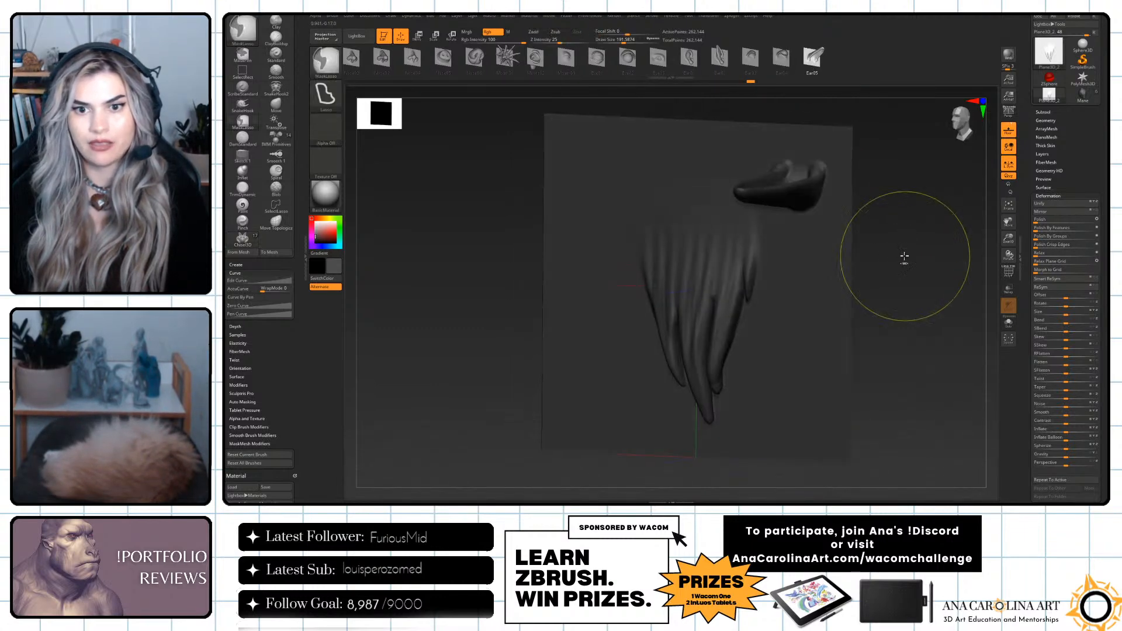
pyautogui.hotkey('ctrl', 'z')
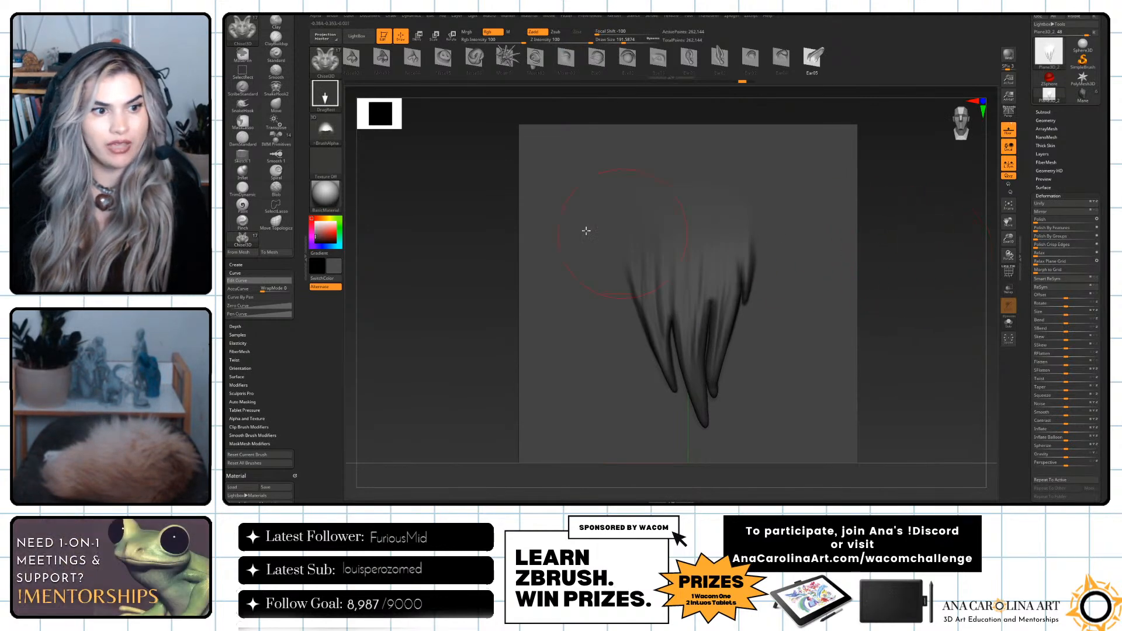
# Add the sculpted tuft plane to the Chisel3D brush as a new shape created from the mesh.
pyautogui.moveTo(298, 59); pyautogui.dragTo(298, 127)
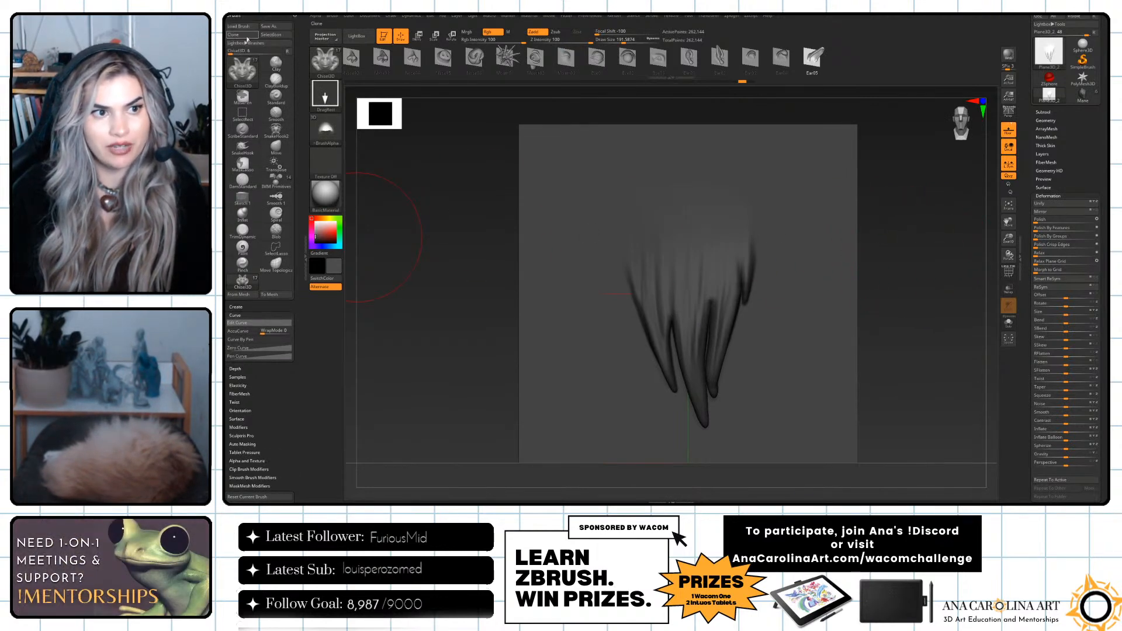
pyautogui.click(252, 296)
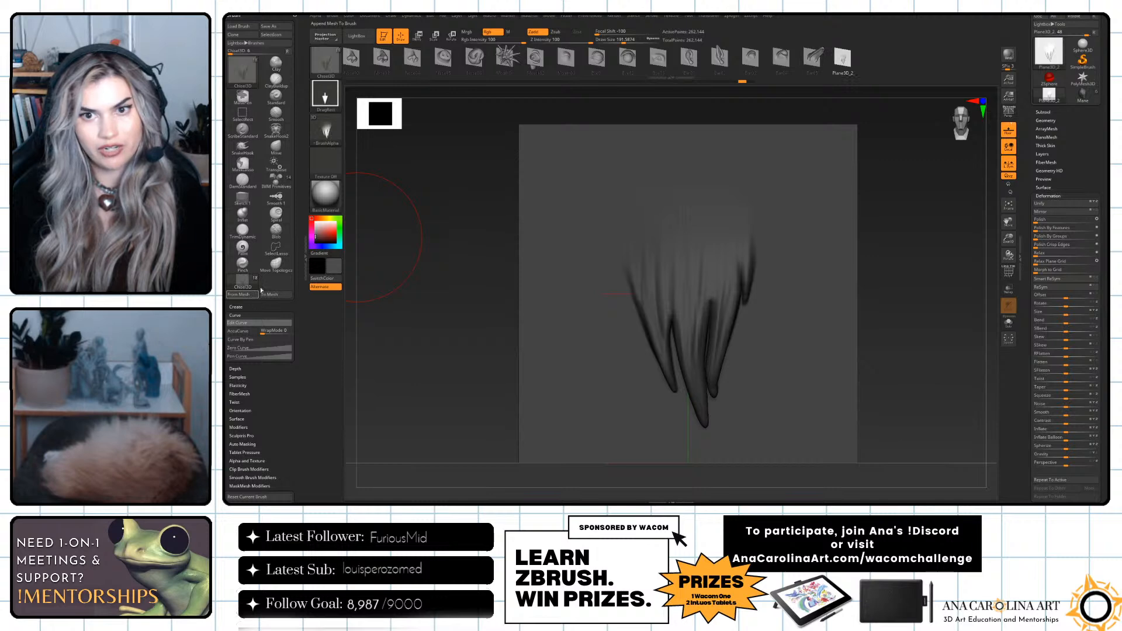
# Test the new hair tuft shape with stamps beside the sculpted tuft and undo them all.
pyautogui.moveTo(799, 237); pyautogui.dragTo(813, 337)
pyautogui.moveTo(778, 278); pyautogui.dragTo(783, 305)
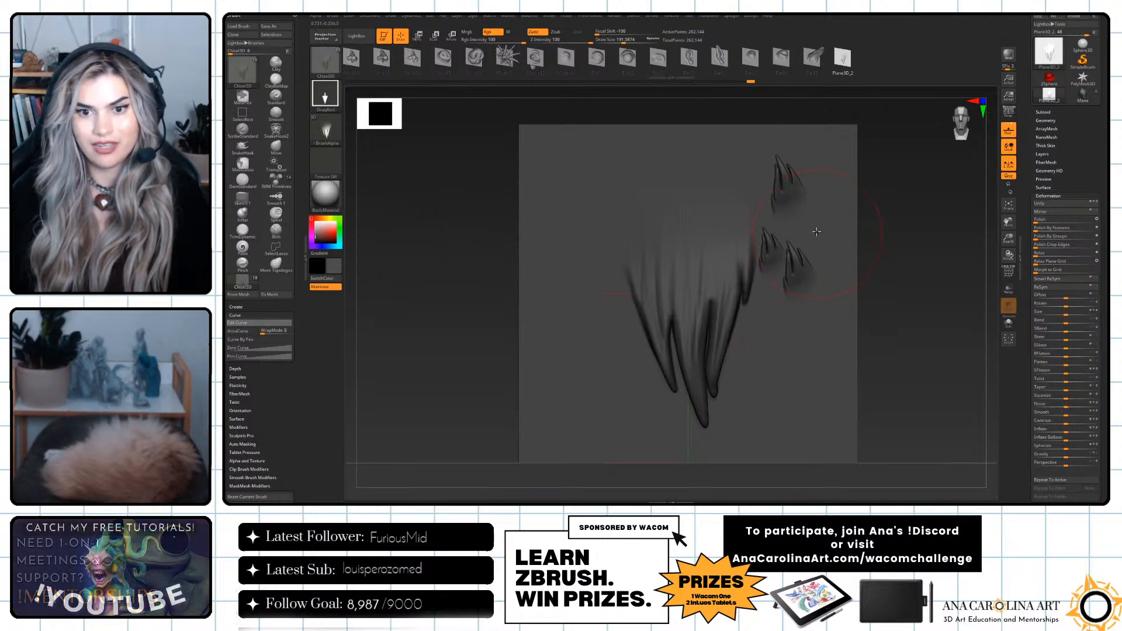
pyautogui.moveTo(817, 232); pyautogui.dragTo(825, 282)
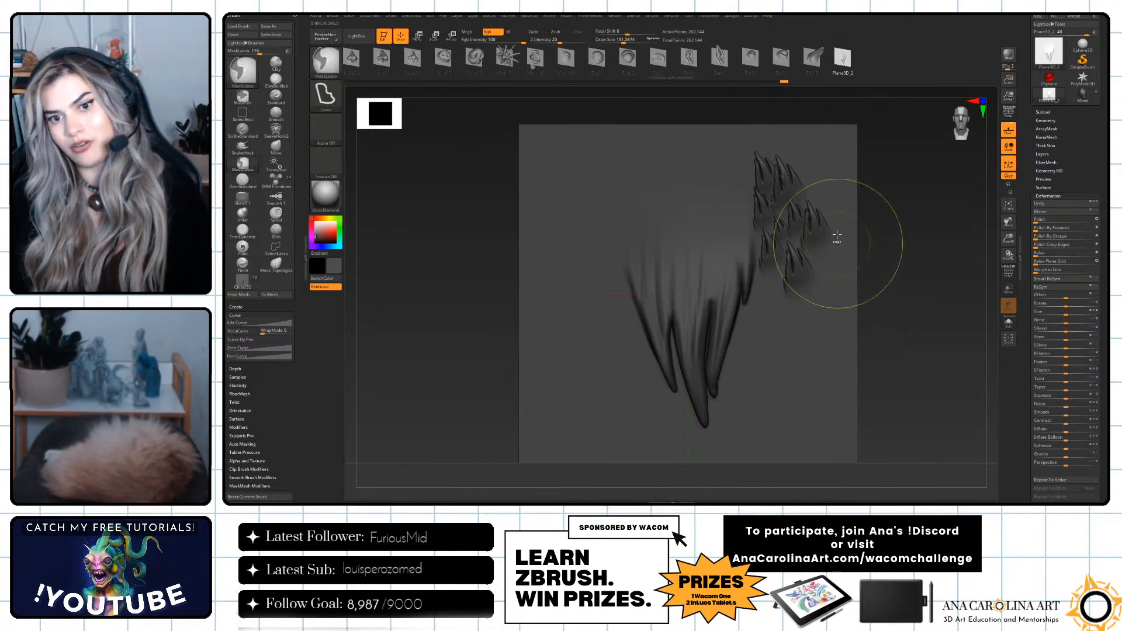
pyautogui.hotkey('ctrl', 'z')
pyautogui.hotkey('ctrl', 'z')
pyautogui.hotkey('ctrl', 'z')
pyautogui.hotkey('ctrl', 'z')
pyautogui.hotkey('ctrl', 'z')
pyautogui.hotkey('ctrl', 'z')
pyautogui.hotkey('ctrl', 'z')
pyautogui.hotkey('ctrl', 'z')
pyautogui.hotkey('ctrl', 'z')
pyautogui.hotkey('ctrl', 'z')
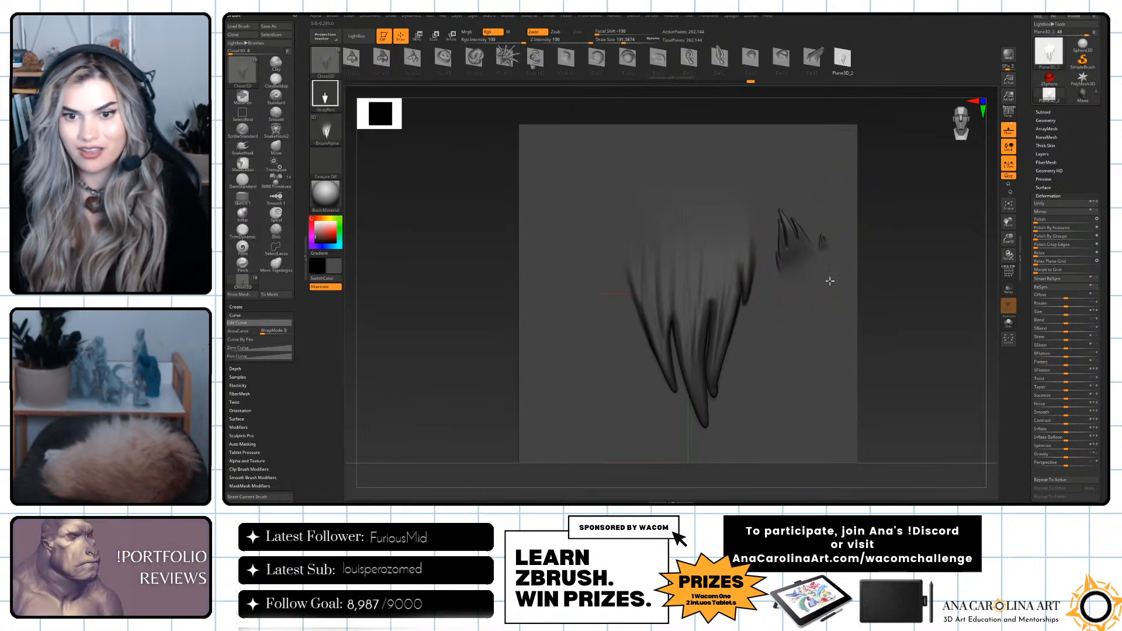
pyautogui.moveTo(828, 269); pyautogui.dragTo(844, 313)
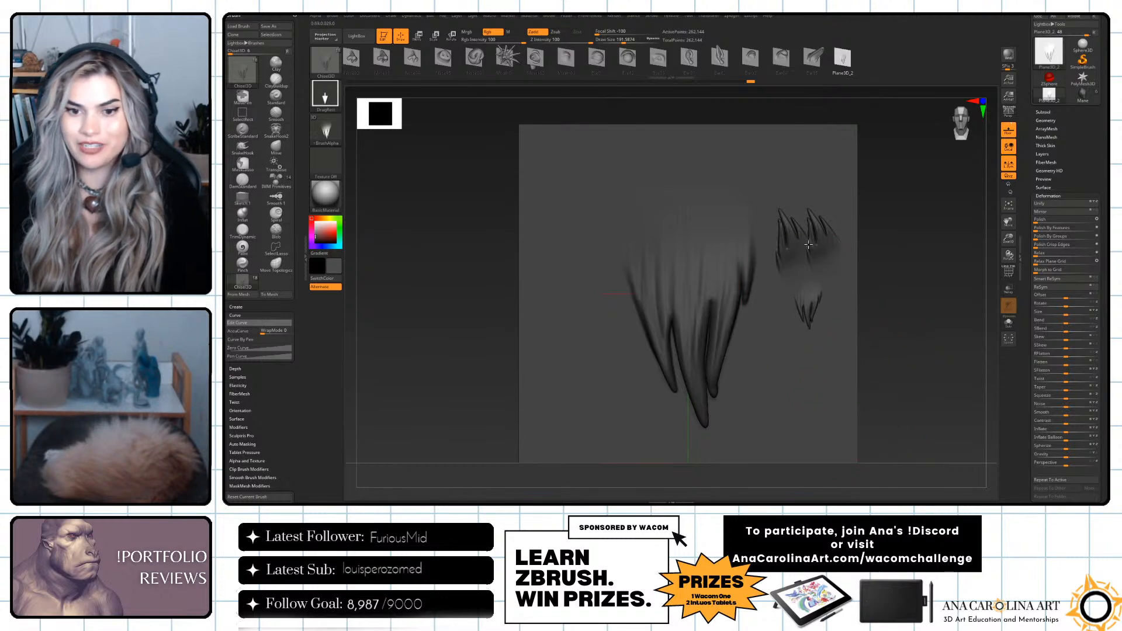
pyautogui.hotkey('ctrl', 'z')
pyautogui.hotkey('ctrl', 'z')
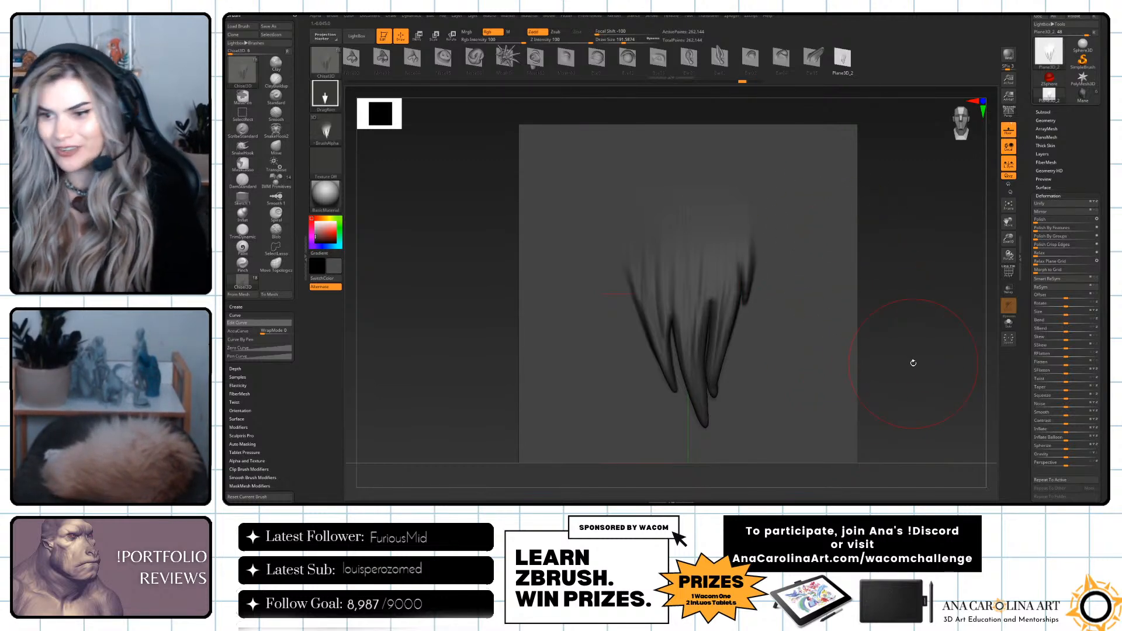
# Switch back to the lion model and subdivide the mane mesh.
pyautogui.click(1084, 94)
pyautogui.keyDown('ctrl'); pyautogui.moveTo(922, 208); pyautogui.dragTo(890, 379, button='right'); pyautogui.keyUp('ctrl')
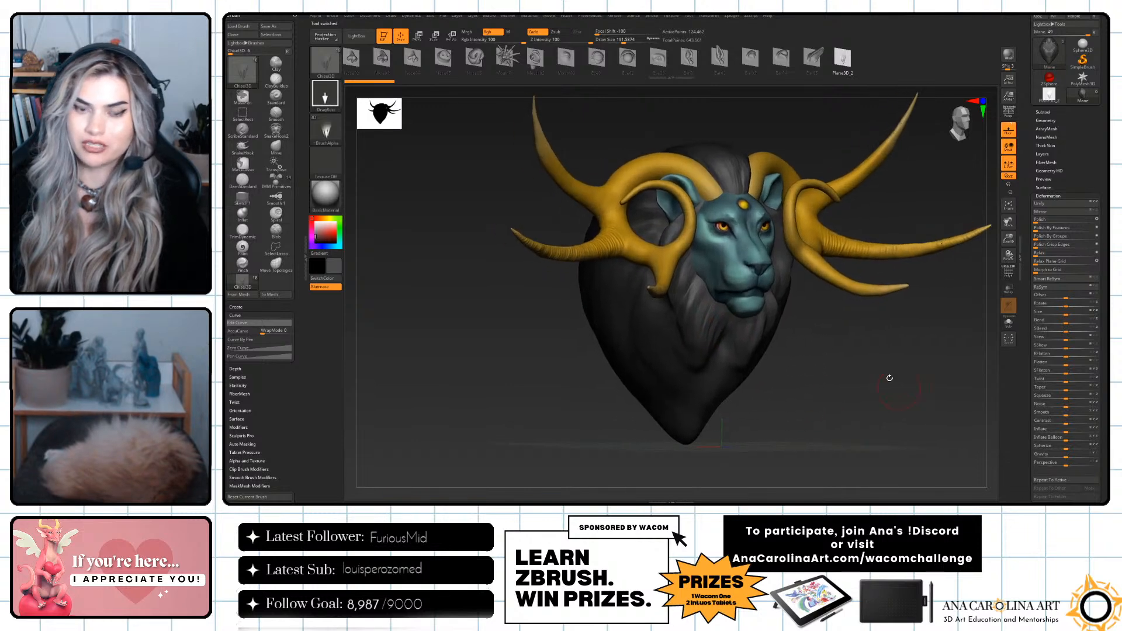
pyautogui.click(1047, 120)
pyautogui.click(1050, 183)
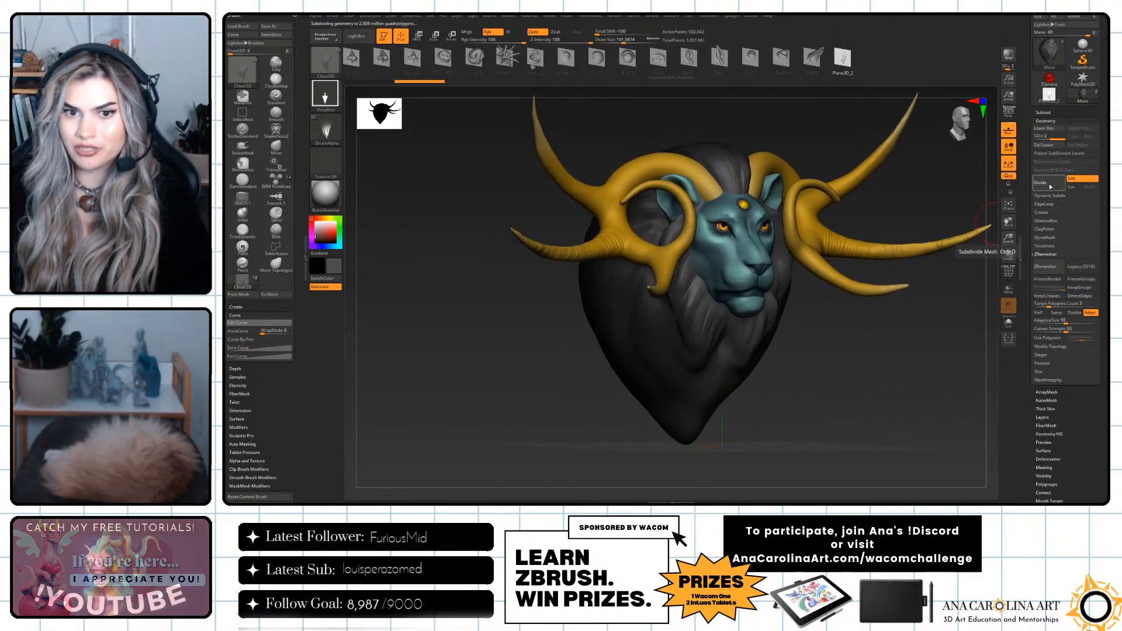
# Stamp hair tufts onto the mane above the forehead between the horns, undoing the first attempt.
pyautogui.keyDown('alt'); pyautogui.moveTo(859, 367); pyautogui.dragTo(853, 425, button='right'); pyautogui.keyUp('alt')
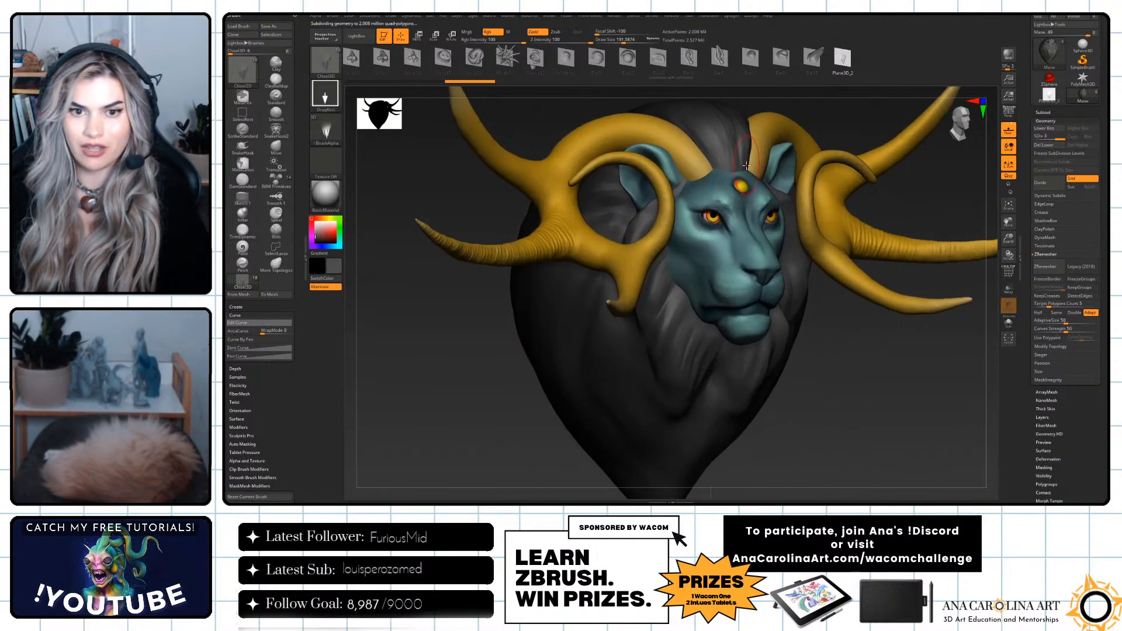
pyautogui.moveTo(718, 158)
pyautogui.mouseDown()
pyautogui.moveTo(721, 195)
pyautogui.moveTo(744, 194)
pyautogui.moveTo(742, 181)
pyautogui.moveTo(718, 183)
pyautogui.moveTo(735, 158)
pyautogui.mouseUp()
pyautogui.hotkey('ctrl', 'z')
pyautogui.moveTo(747, 151); pyautogui.dragTo(743, 141, button='right')
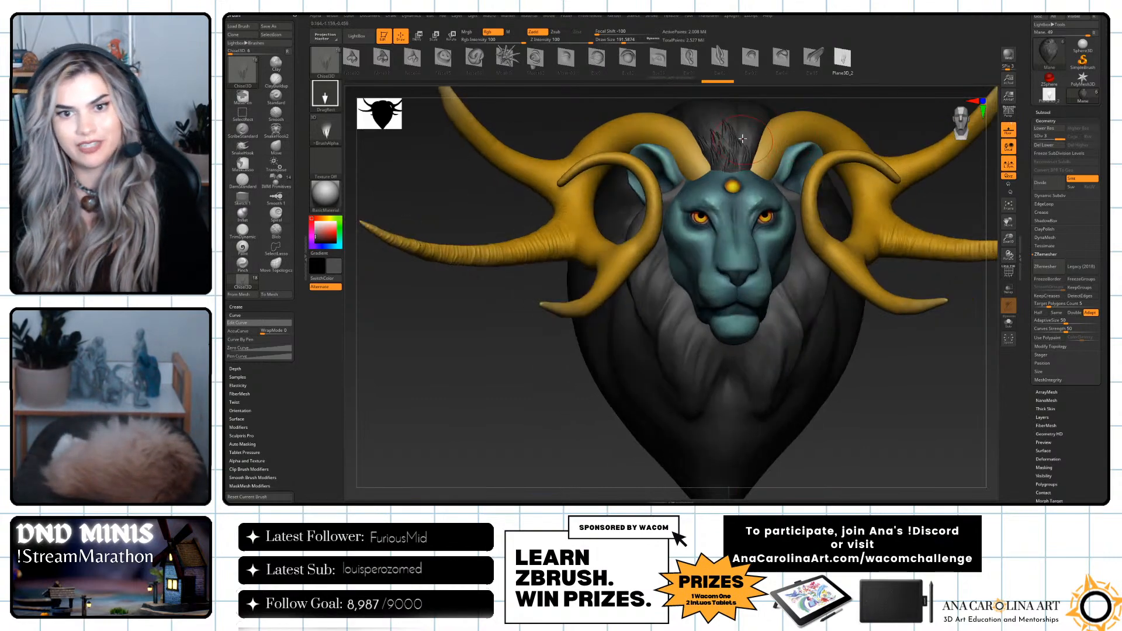
pyautogui.moveTo(736, 167)
pyautogui.mouseDown()
pyautogui.moveTo(757, 149)
pyautogui.moveTo(749, 189)
pyautogui.mouseUp()
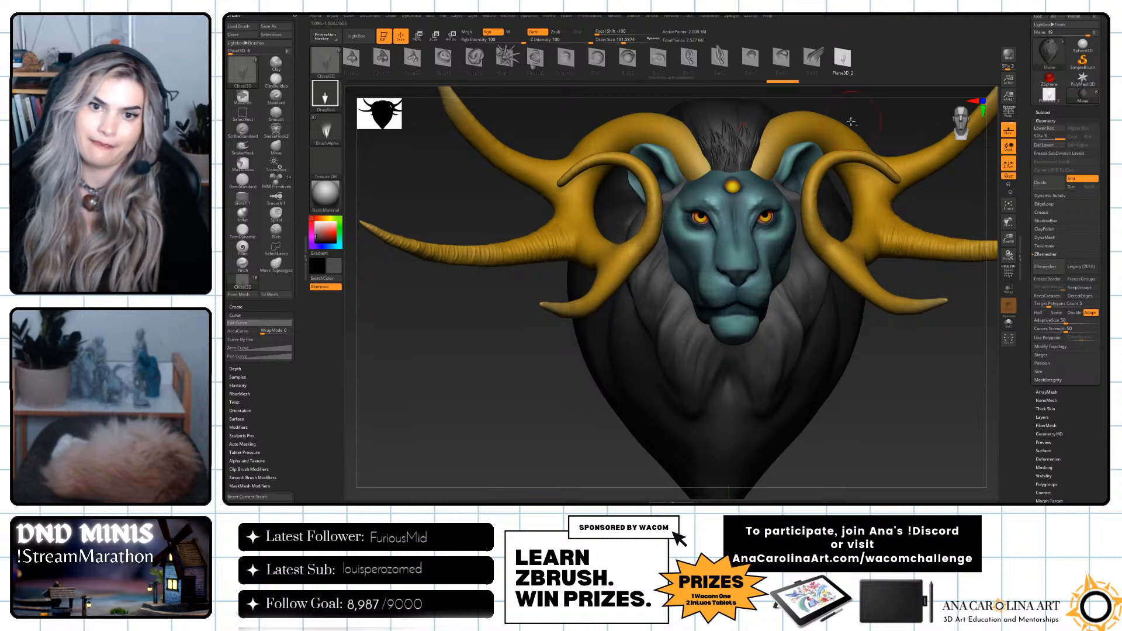
# Layer more hair tufts over the mane between the horns, working up from the hairline toward the crown.
pyautogui.keyDown('ctrl'); pyautogui.moveTo(760, 181); pyautogui.dragTo(854, 88, button='right'); pyautogui.keyUp('ctrl')
pyautogui.moveTo(888, 188); pyautogui.dragTo(875, 250, button='right')
pyautogui.moveTo(875, 250)
pyautogui.keyDown('alt'); pyautogui.mouseDown(button='right')
pyautogui.moveTo(861, 300)
pyautogui.moveTo(777, 374)
pyautogui.mouseUp(button='right'); pyautogui.keyUp('alt')
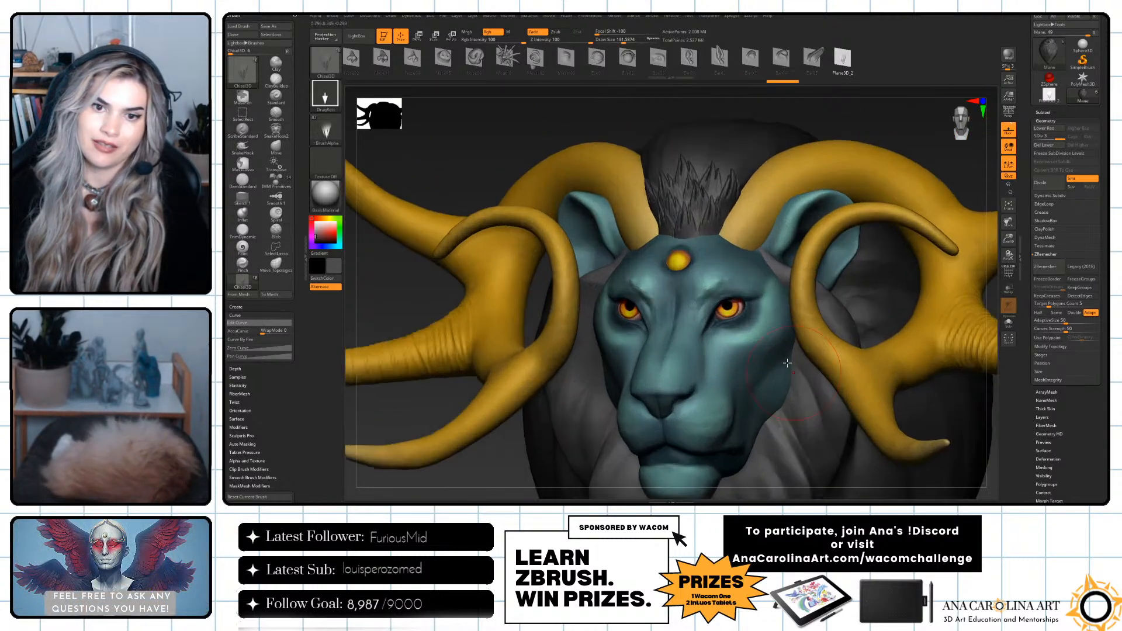
pyautogui.moveTo(714, 257)
pyautogui.mouseDown()
pyautogui.moveTo(680, 242)
pyautogui.moveTo(672, 260)
pyautogui.mouseUp()
pyautogui.moveTo(863, 125)
pyautogui.keyDown('alt'); pyautogui.mouseDown()
pyautogui.moveTo(819, 103)
pyautogui.moveTo(814, 170)
pyautogui.mouseUp(); pyautogui.keyUp('alt')
pyautogui.moveTo(848, 315); pyautogui.dragTo(867, 358)
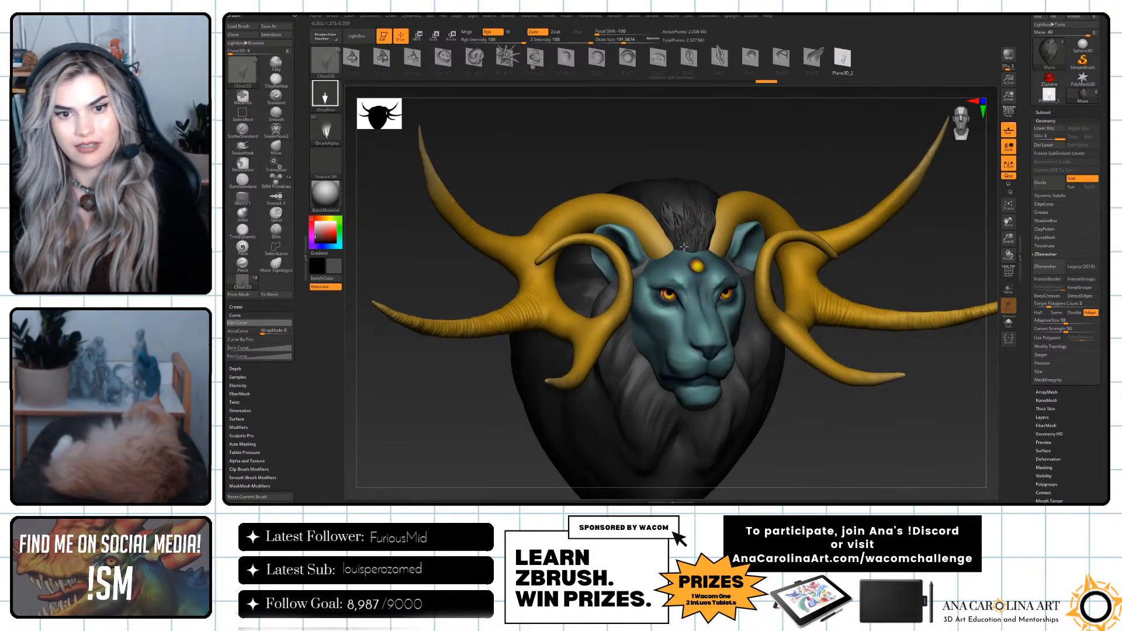
pyautogui.moveTo(677, 228)
pyautogui.mouseDown()
pyautogui.moveTo(687, 241)
pyautogui.moveTo(677, 248)
pyautogui.mouseUp()
pyautogui.moveTo(699, 208); pyautogui.dragTo(691, 241)
pyautogui.moveTo(741, 181); pyautogui.dragTo(722, 184)
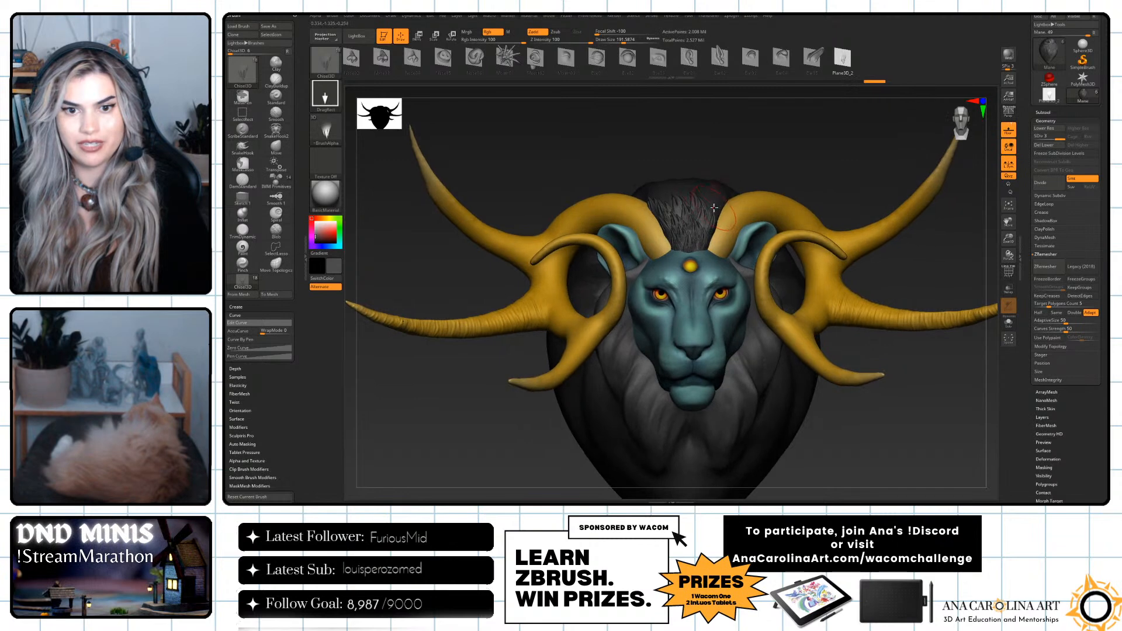
# Stamp more hair tufts onto the mane between the horns, filling the hairline above the forehead and toward the crown.
pyautogui.moveTo(701, 255); pyautogui.dragTo(714, 214)
pyautogui.click(707, 235)
pyautogui.moveTo(769, 165); pyautogui.dragTo(772, 169)
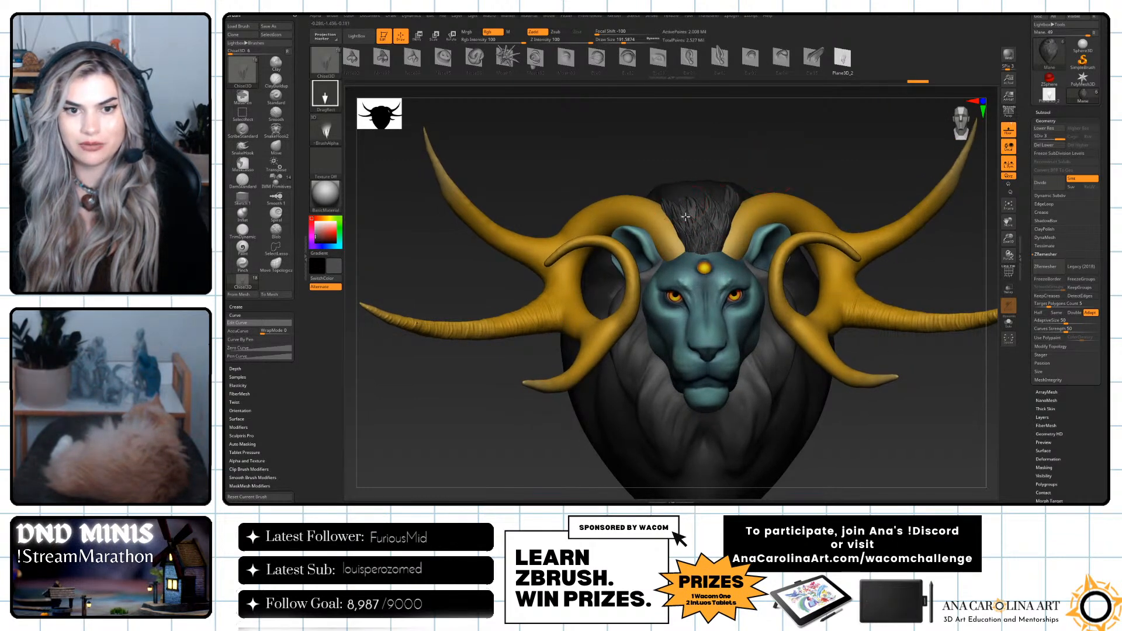
pyautogui.moveTo(692, 239); pyautogui.dragTo(702, 216)
pyautogui.moveTo(729, 181); pyautogui.dragTo(737, 212)
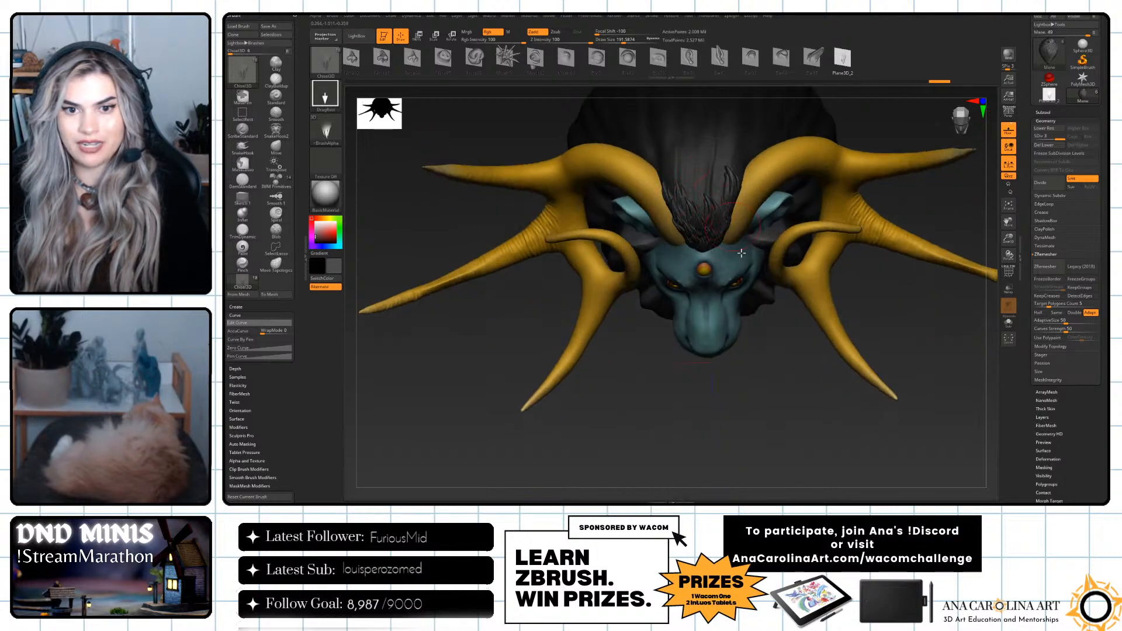
pyautogui.moveTo(764, 374); pyautogui.dragTo(762, 293)
# Switch to the plane with the sculpted hair tuft and mirror it with the Mirror deformation.
pyautogui.click(1049, 95)
pyautogui.keyDown('shift'); pyautogui.moveTo(916, 316); pyautogui.dragTo(915, 371); pyautogui.keyUp('shift')
pyautogui.moveTo(1050, 395); pyautogui.dragTo(1051, 386)
pyautogui.scroll(-5, 1052, 368)
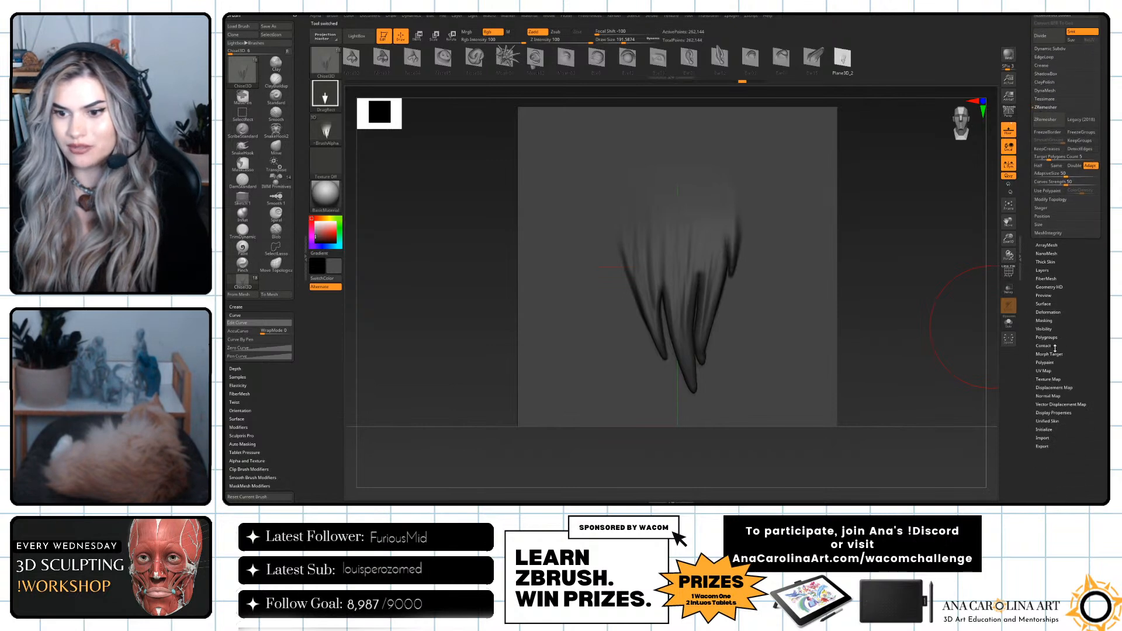
pyautogui.click(1055, 313)
pyautogui.click(1064, 107)
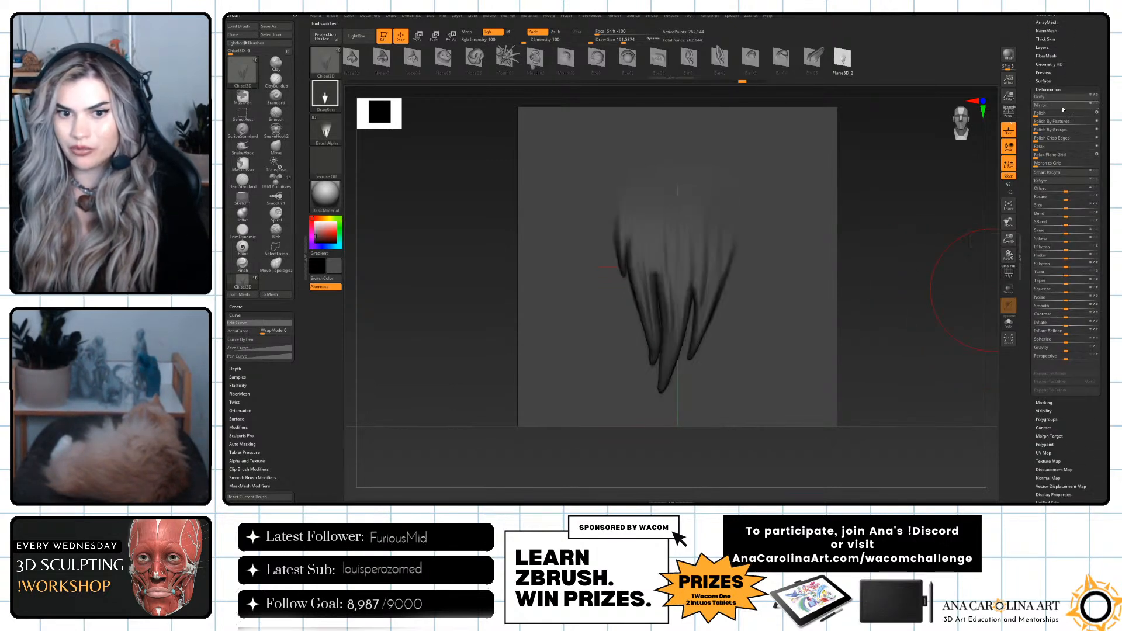
# Append the mirrored tuft to the Chisel3D brush as another shape and make two test stamps above the sculpted tuft.
pyautogui.click(243, 295)
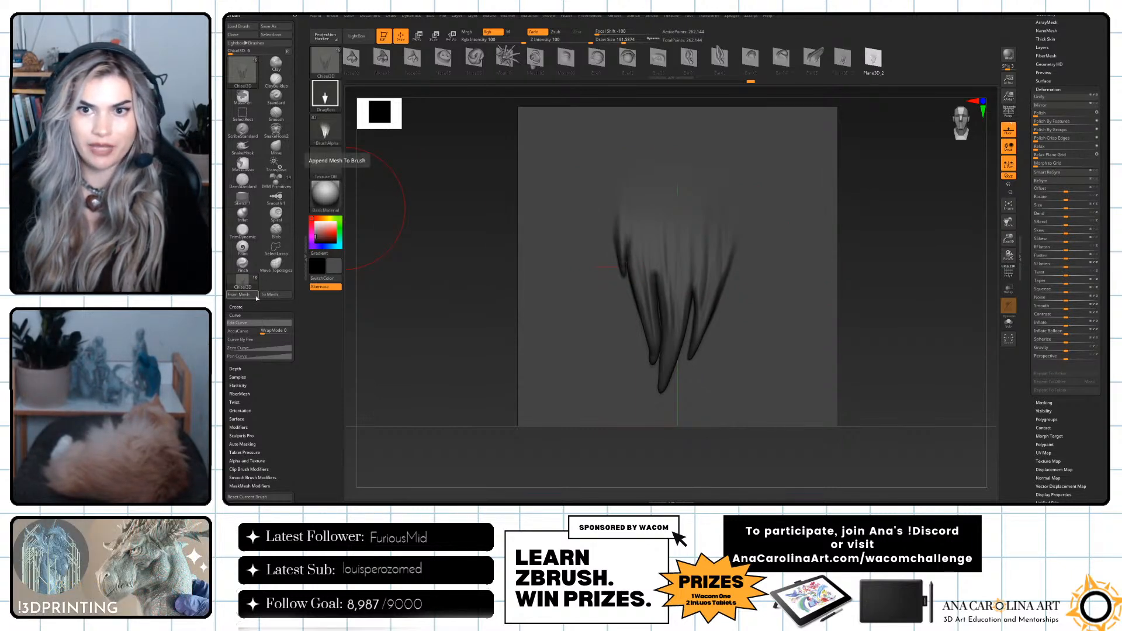
pyautogui.moveTo(773, 172); pyautogui.dragTo(777, 236)
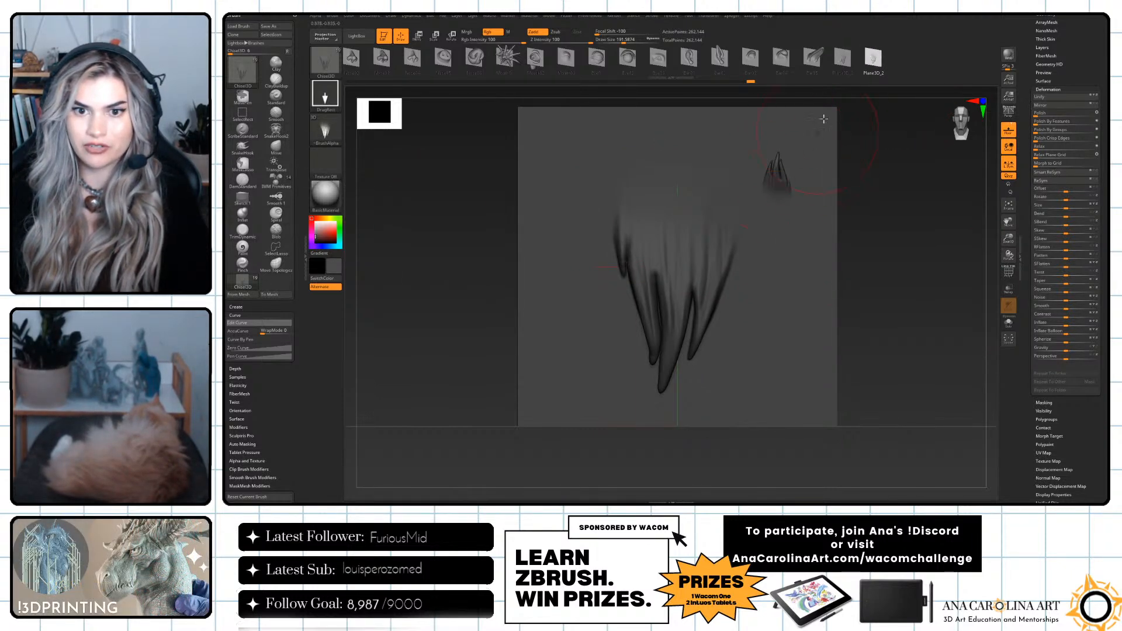
pyautogui.moveTo(751, 181); pyautogui.dragTo(745, 228)
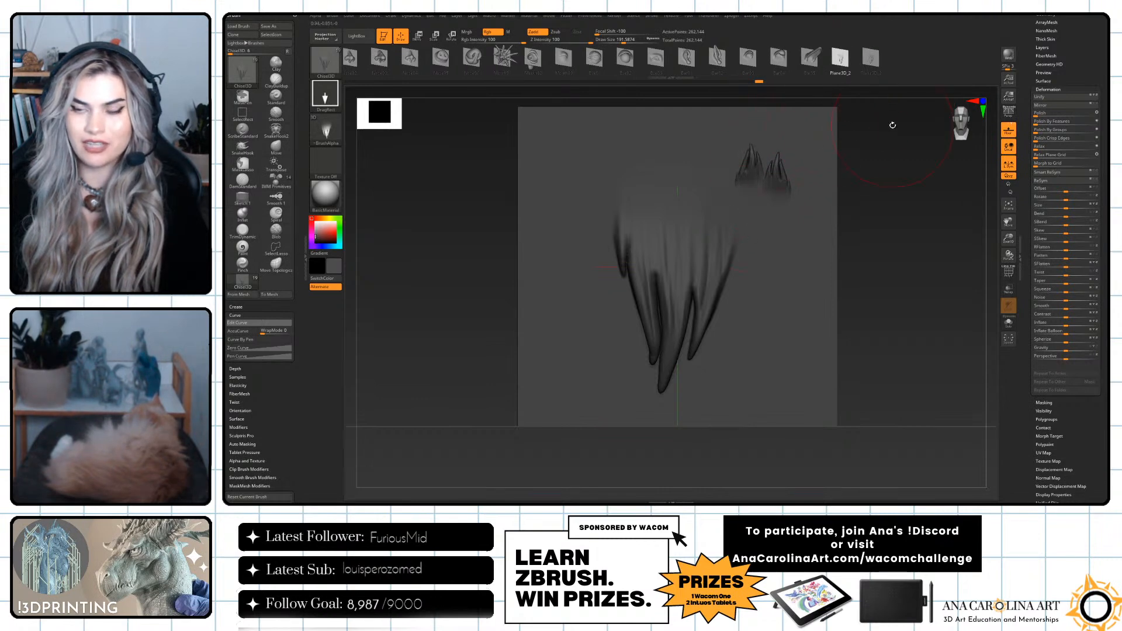
# Return to the lion model and divide the mane mesh by one more subdivision level.
pyautogui.scroll(3, 1051, 94)
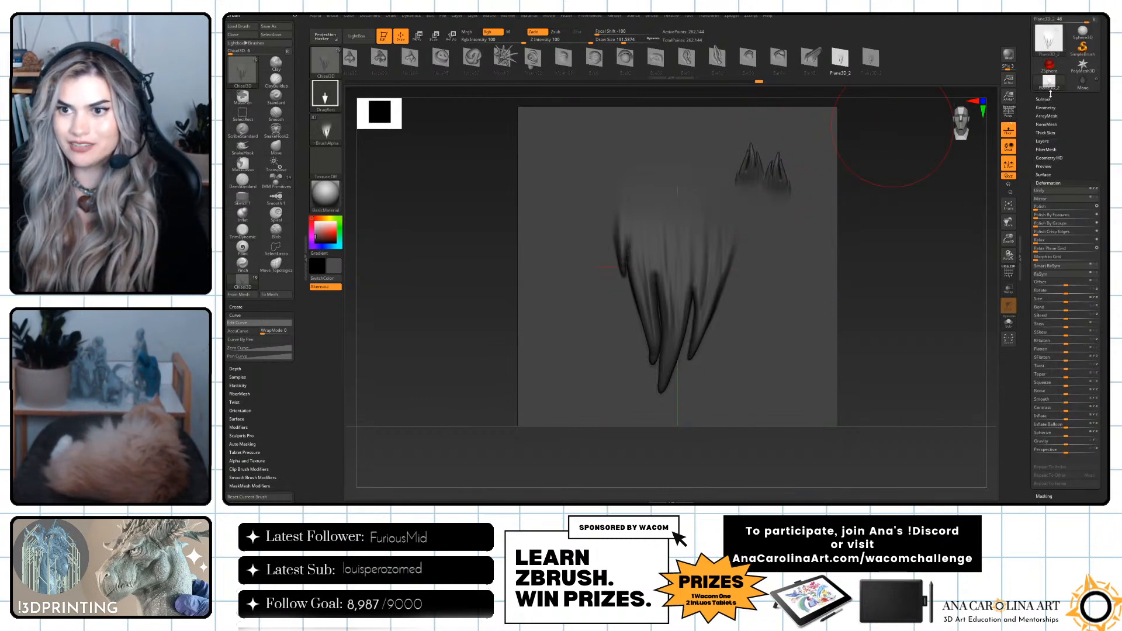
pyautogui.click(1083, 82)
pyautogui.moveTo(935, 386)
pyautogui.mouseDown()
pyautogui.moveTo(944, 421)
pyautogui.moveTo(926, 435)
pyautogui.mouseUp()
pyautogui.press('ctrl')
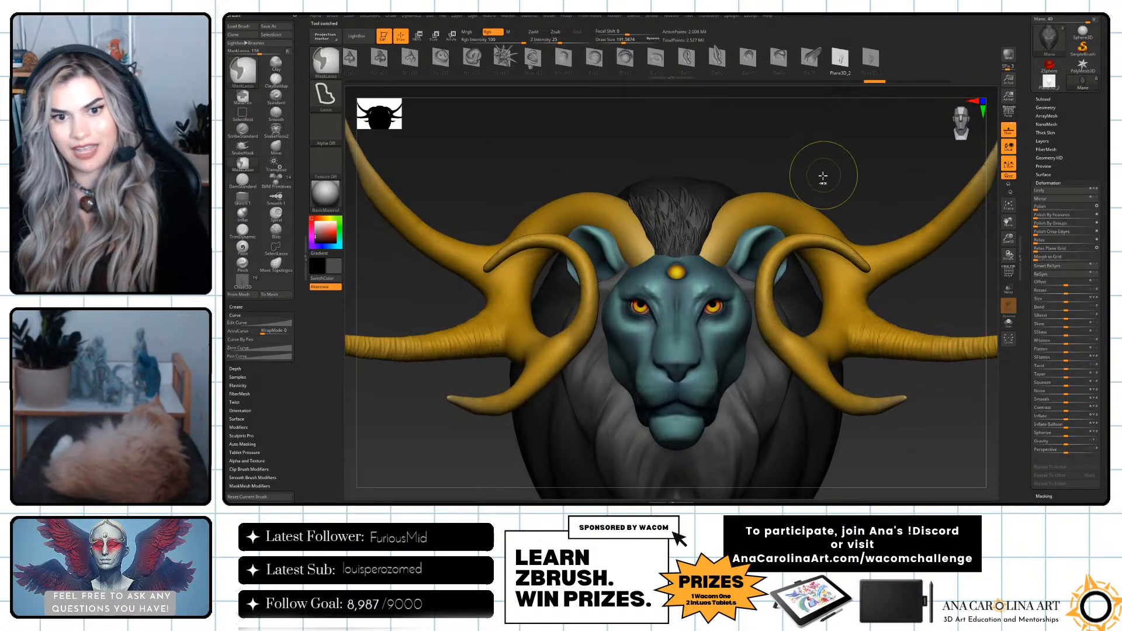
pyautogui.moveTo(821, 179)
pyautogui.mouseDown()
pyautogui.moveTo(857, 171)
pyautogui.moveTo(871, 225)
pyautogui.mouseUp()
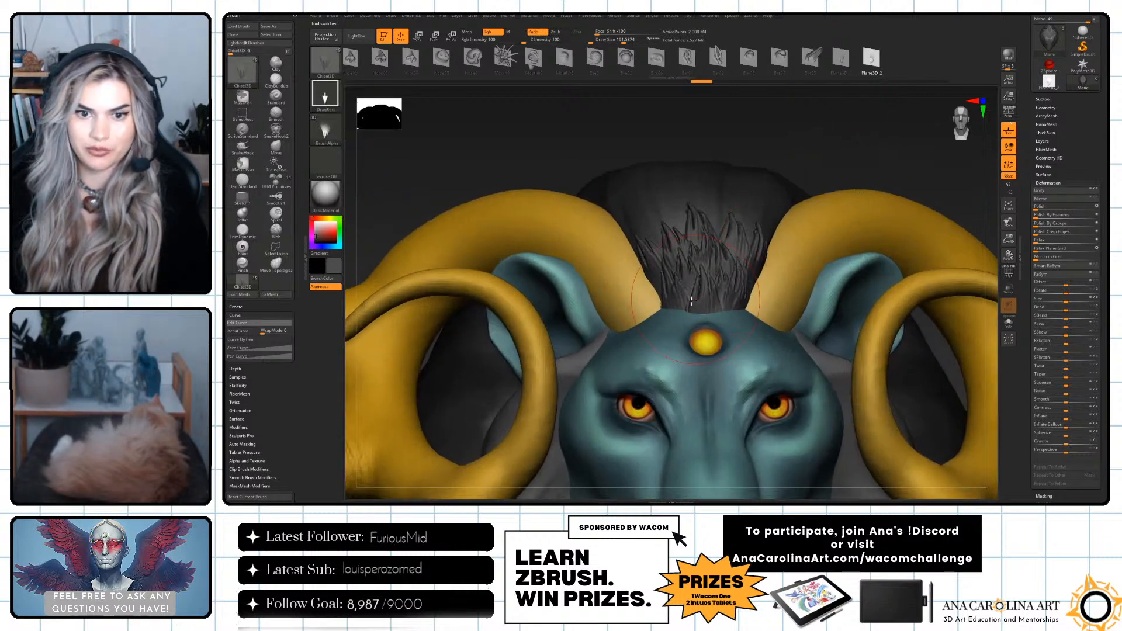
pyautogui.click(1046, 107)
pyautogui.click(1047, 169)
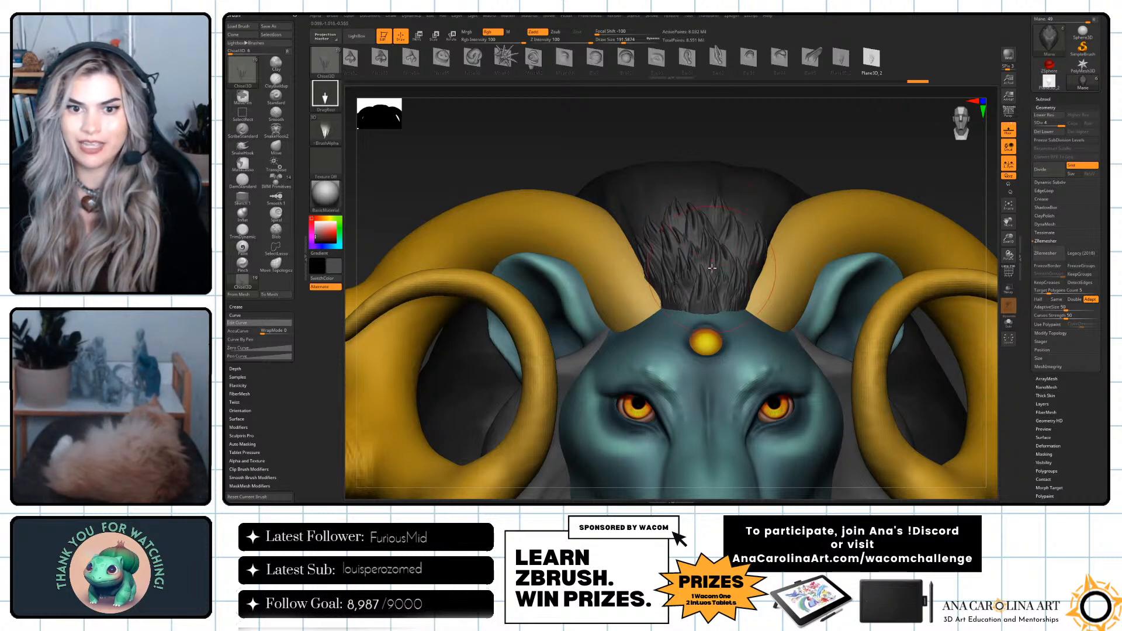
# Stamp finer tufts with the mirrored shape over the mane between the horns, from the hairline upward.
pyautogui.moveTo(747, 241); pyautogui.dragTo(739, 271)
pyautogui.keyDown('alt'); pyautogui.moveTo(891, 128); pyautogui.dragTo(866, 40); pyautogui.keyUp('alt')
pyautogui.keyDown('alt'); pyautogui.moveTo(844, 160); pyautogui.dragTo(780, 239); pyautogui.keyUp('alt')
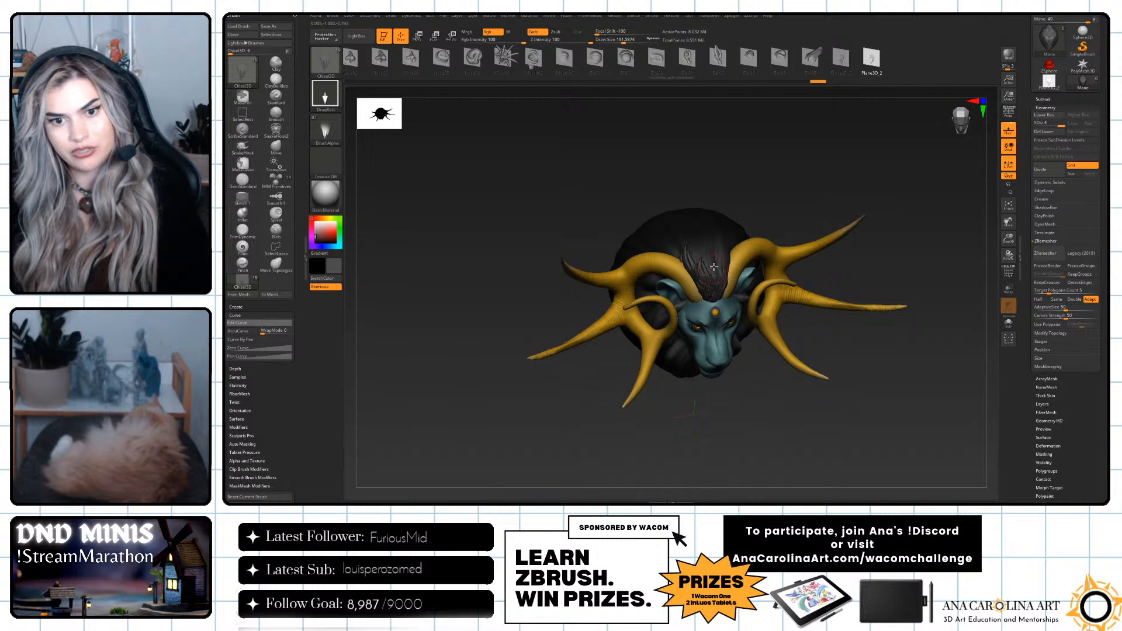
pyautogui.moveTo(774, 408); pyautogui.dragTo(739, 261)
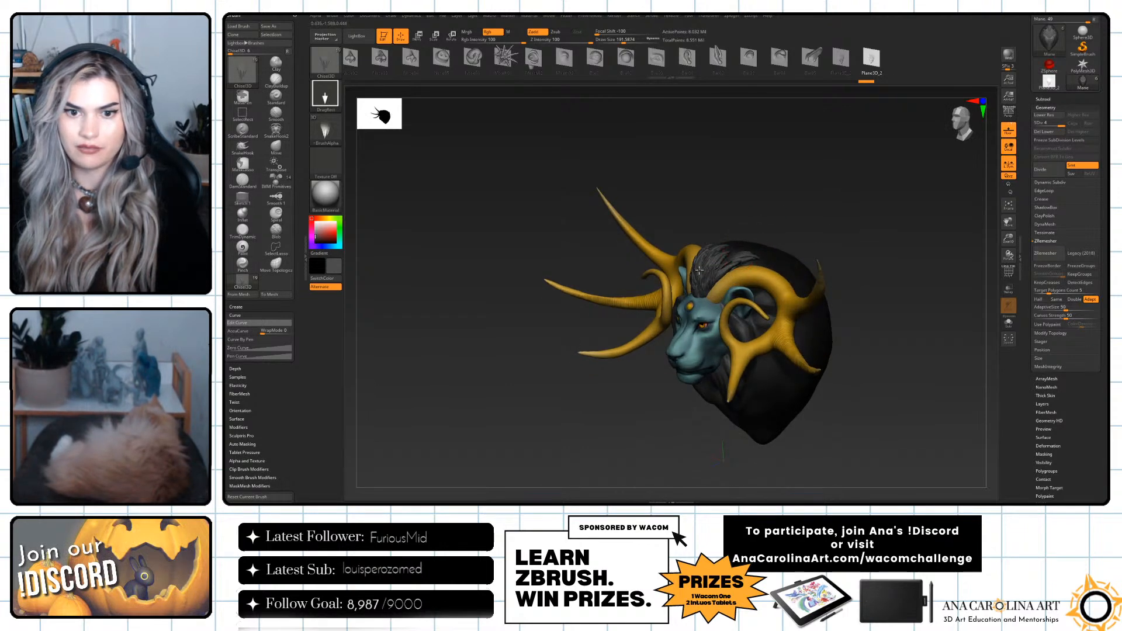
pyautogui.moveTo(769, 205)
pyautogui.mouseDown()
pyautogui.moveTo(727, 248)
pyautogui.moveTo(807, 238)
pyautogui.moveTo(802, 251)
pyautogui.moveTo(824, 281)
pyautogui.mouseUp()
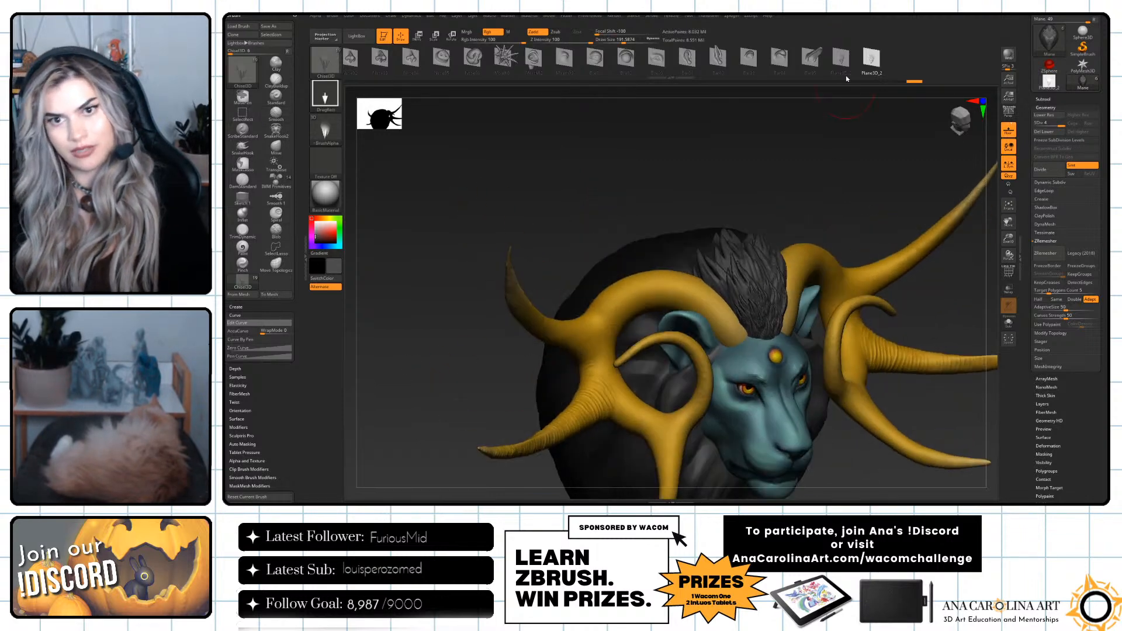
# Alternate between the original and mirrored tuft shapes while stamping overlapping hair over the crown behind the horns.
pyautogui.click(842, 58)
pyautogui.moveTo(822, 135); pyautogui.dragTo(814, 169)
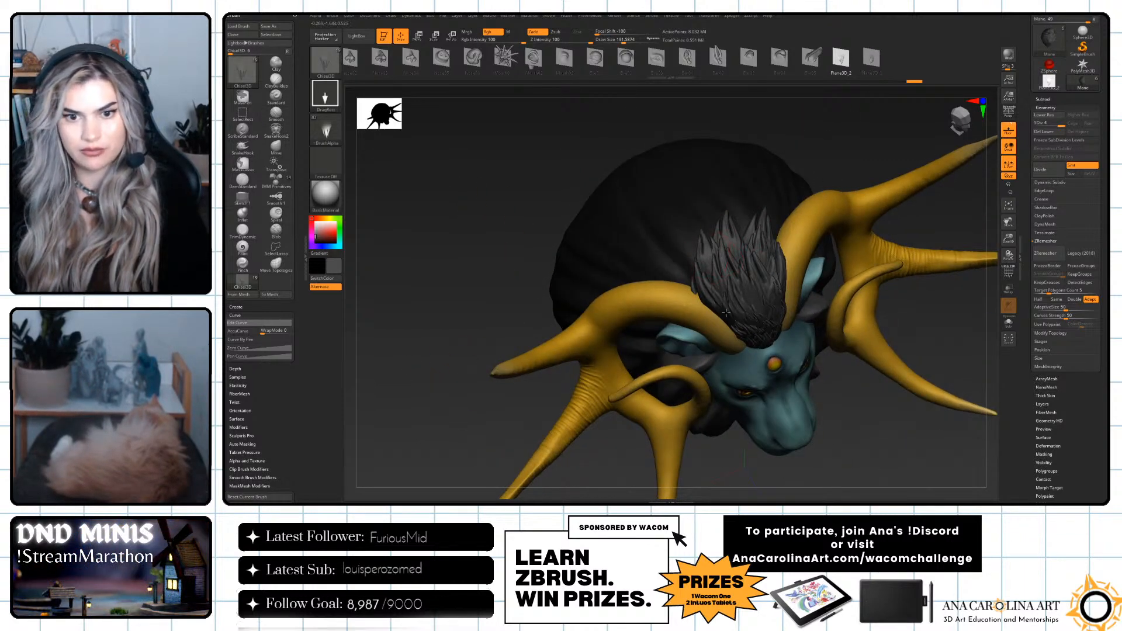
pyautogui.moveTo(702, 242)
pyautogui.mouseDown()
pyautogui.moveTo(702, 272)
pyautogui.moveTo(719, 256)
pyautogui.moveTo(728, 280)
pyautogui.moveTo(752, 284)
pyautogui.mouseUp()
pyautogui.click(871, 58)
pyautogui.click(841, 59)
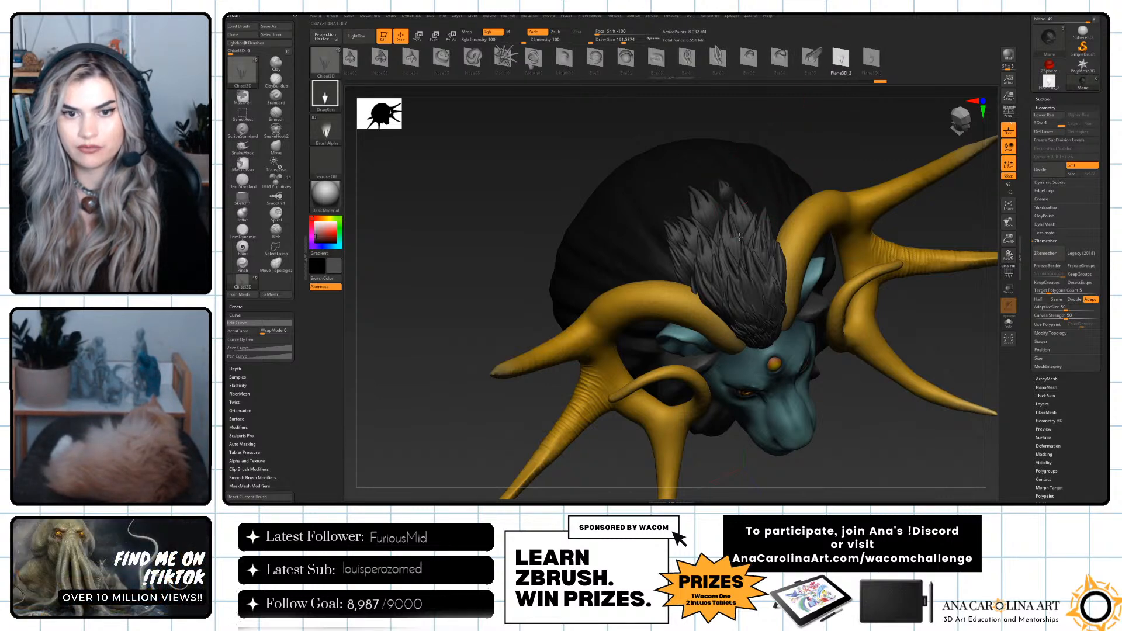
pyautogui.moveTo(734, 226); pyautogui.dragTo(746, 257)
pyautogui.moveTo(860, 437)
pyautogui.keyDown('alt'); pyautogui.mouseDown()
pyautogui.moveTo(857, 383)
pyautogui.moveTo(871, 355)
pyautogui.moveTo(850, 416)
pyautogui.moveTo(872, 370)
pyautogui.moveTo(891, 374)
pyautogui.mouseUp(); pyautogui.keyUp('alt')
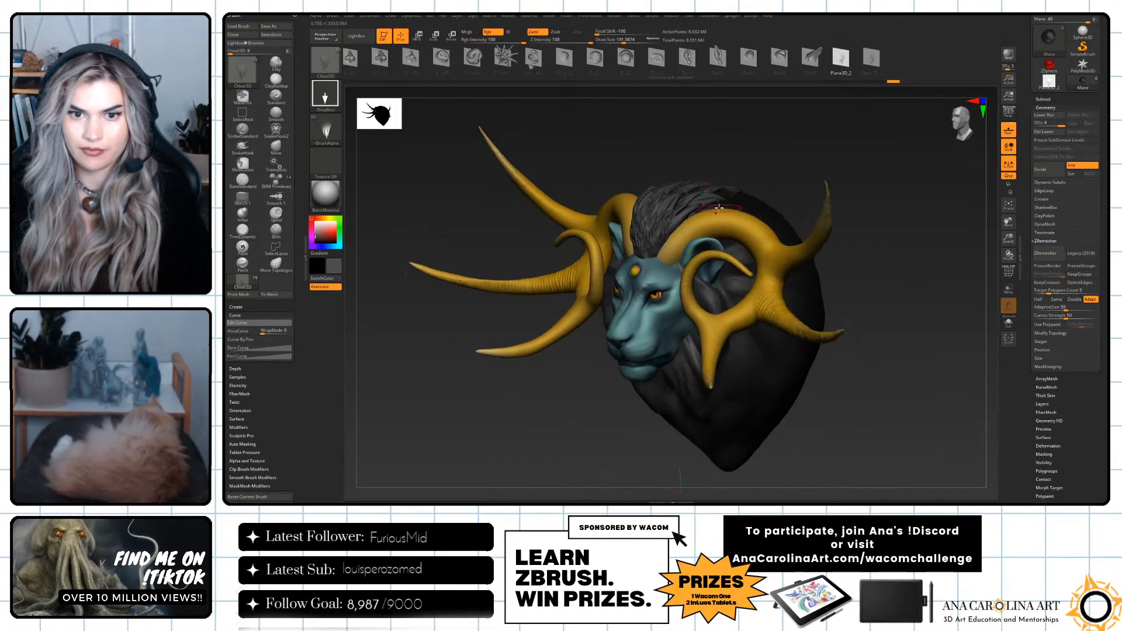
# Extend the overlapping tufts along the side of the crown above the horn base, filling gaps in the mane.
pyautogui.moveTo(669, 222); pyautogui.dragTo(668, 224)
pyautogui.moveTo(771, 147)
pyautogui.mouseDown()
pyautogui.moveTo(777, 213)
pyautogui.moveTo(719, 199)
pyautogui.mouseUp()
pyautogui.moveTo(867, 132); pyautogui.dragTo(865, 190)
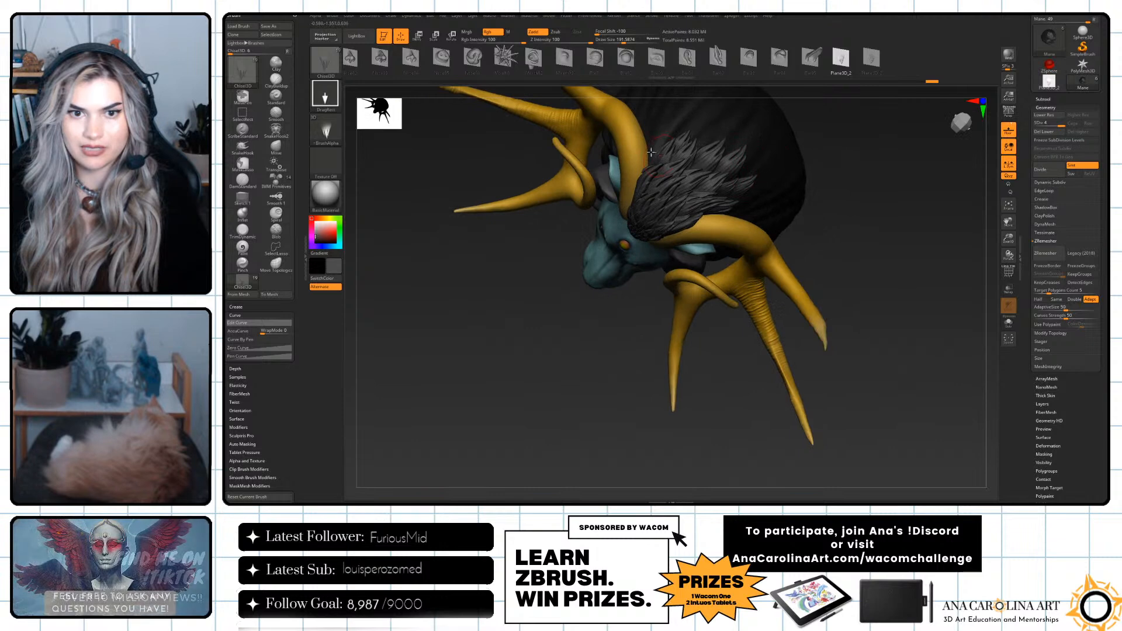
pyautogui.moveTo(659, 141)
pyautogui.mouseDown()
pyautogui.moveTo(665, 121)
pyautogui.moveTo(743, 137)
pyautogui.mouseUp()
pyautogui.moveTo(796, 171); pyautogui.dragTo(734, 145, button='right')
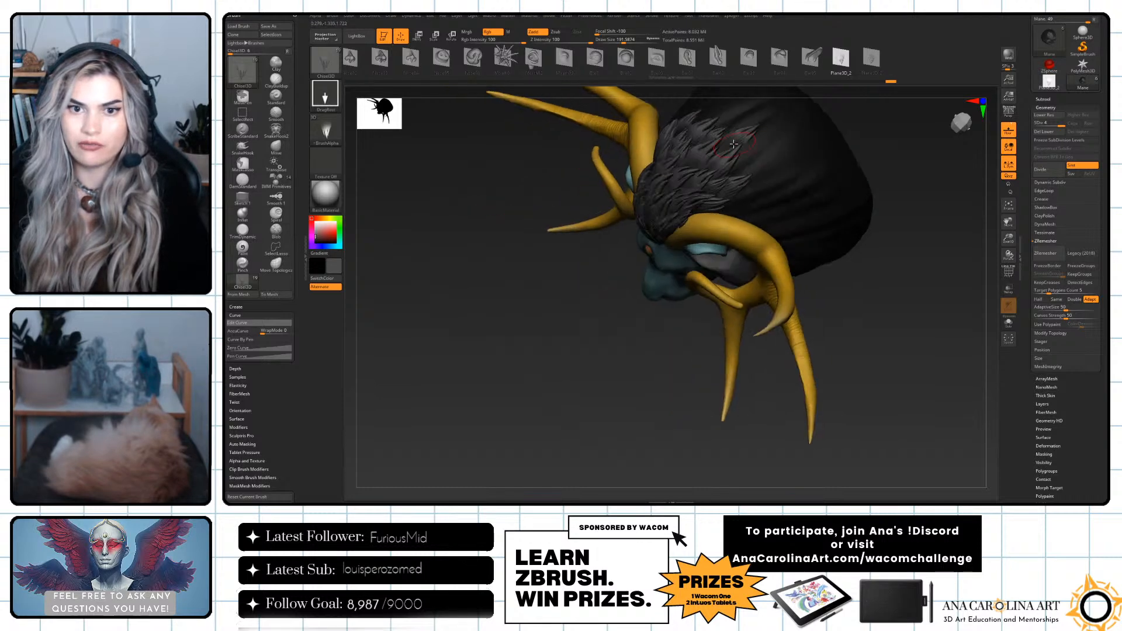
pyautogui.moveTo(699, 162)
pyautogui.mouseDown()
pyautogui.moveTo(708, 152)
pyautogui.moveTo(708, 173)
pyautogui.mouseUp()
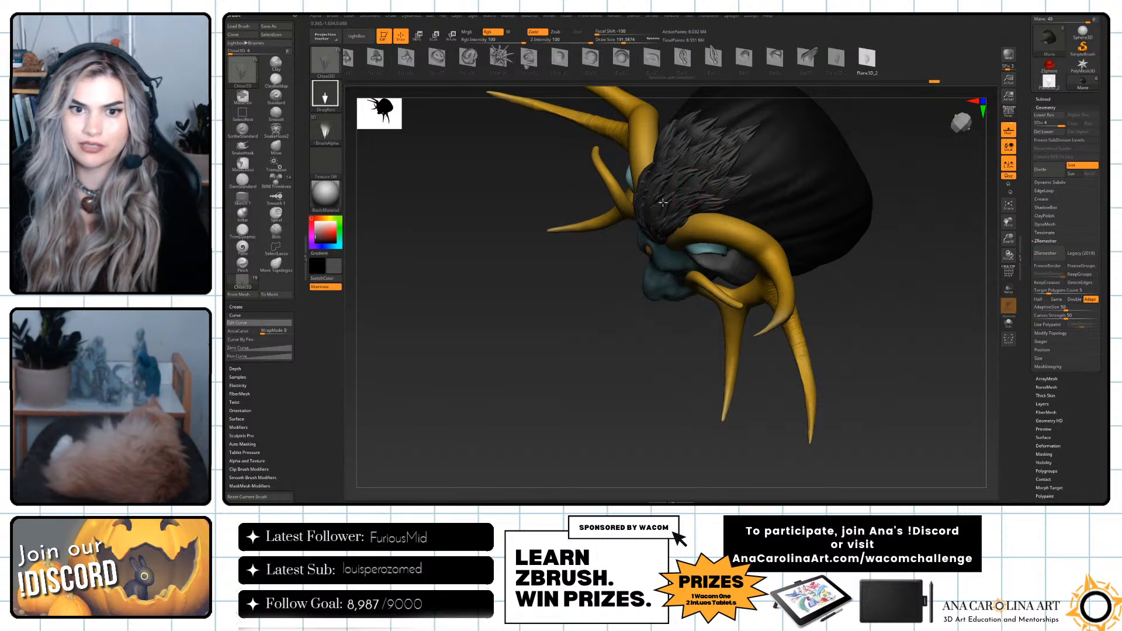
pyautogui.moveTo(658, 355); pyautogui.dragTo(678, 189, button='right')
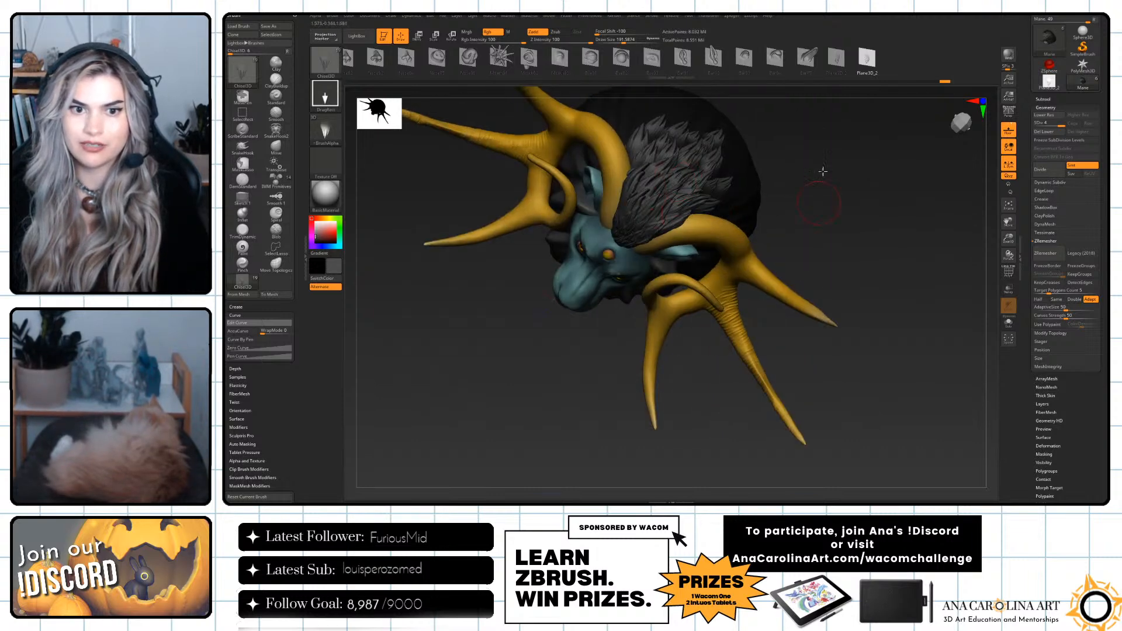
pyautogui.keyDown('shift'); pyautogui.moveTo(821, 185); pyautogui.dragTo(832, 201); pyautogui.keyUp('shift')
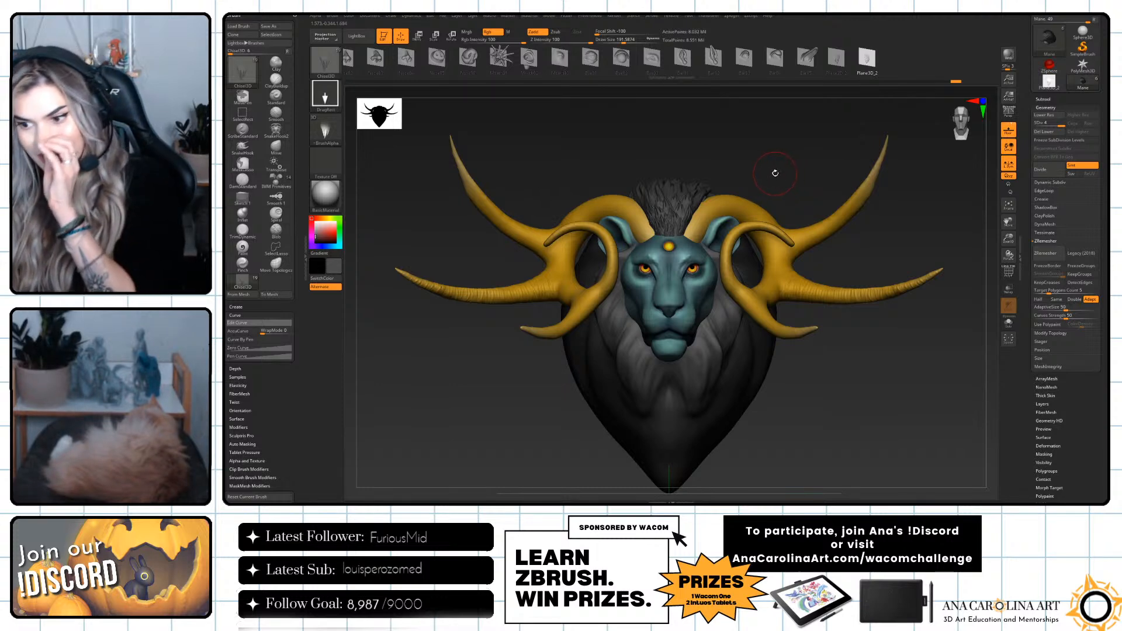
# Save the brush preset as ManeBrush in the Wacom_BackToSchool folder and look it up among the loadable brushes.
pyautogui.moveTo(784, 158); pyautogui.dragTo(844, 141)
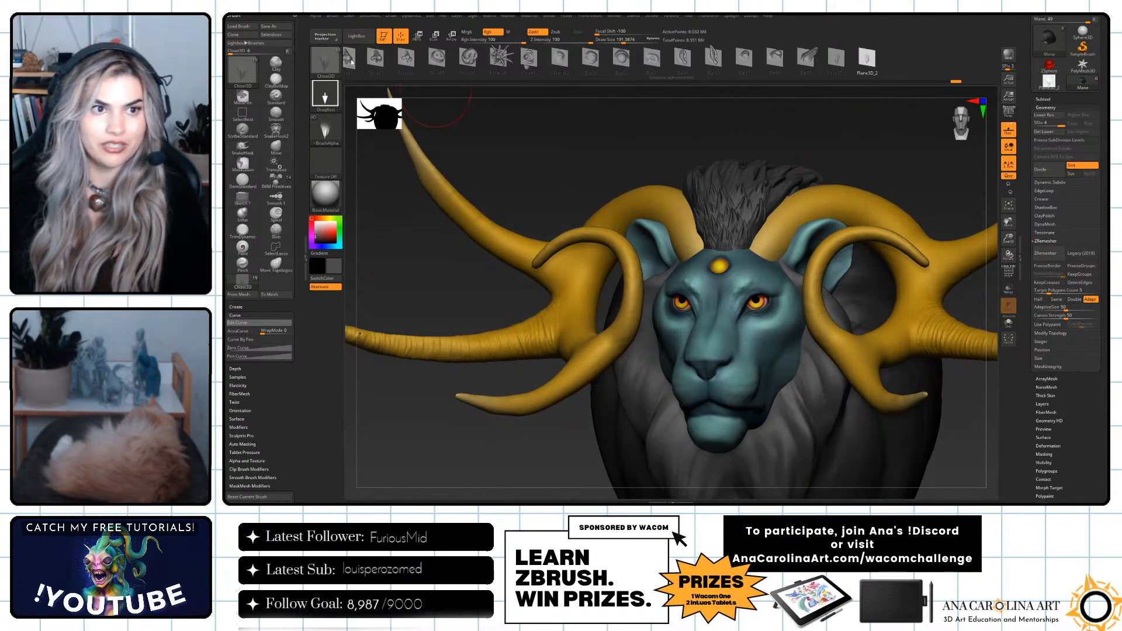
pyautogui.click(337, 70)
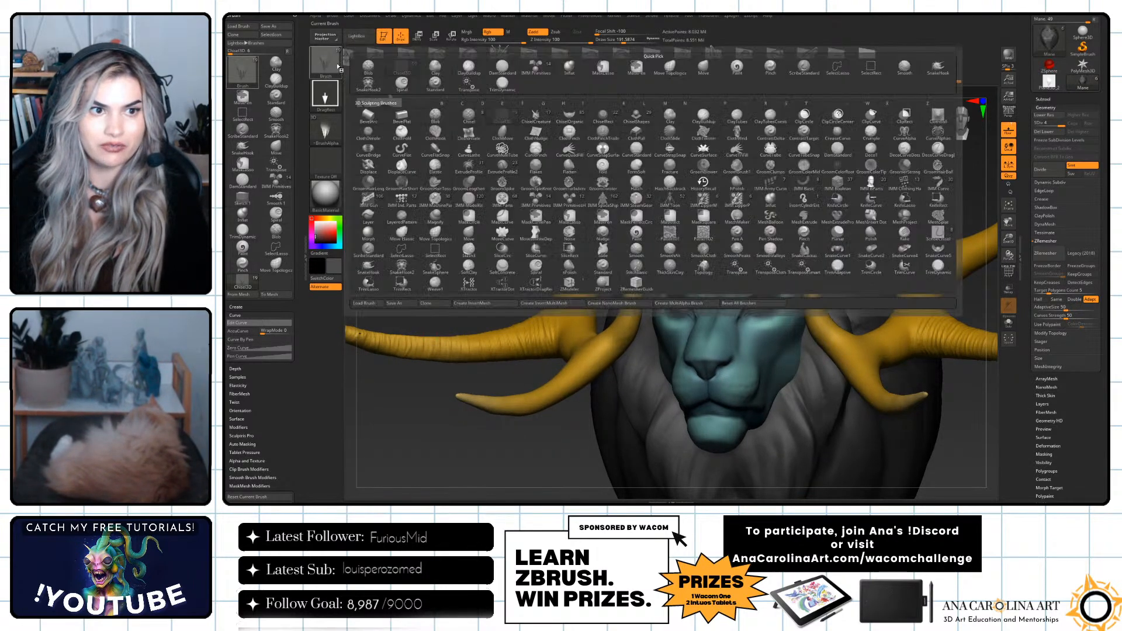
pyautogui.click(286, 27)
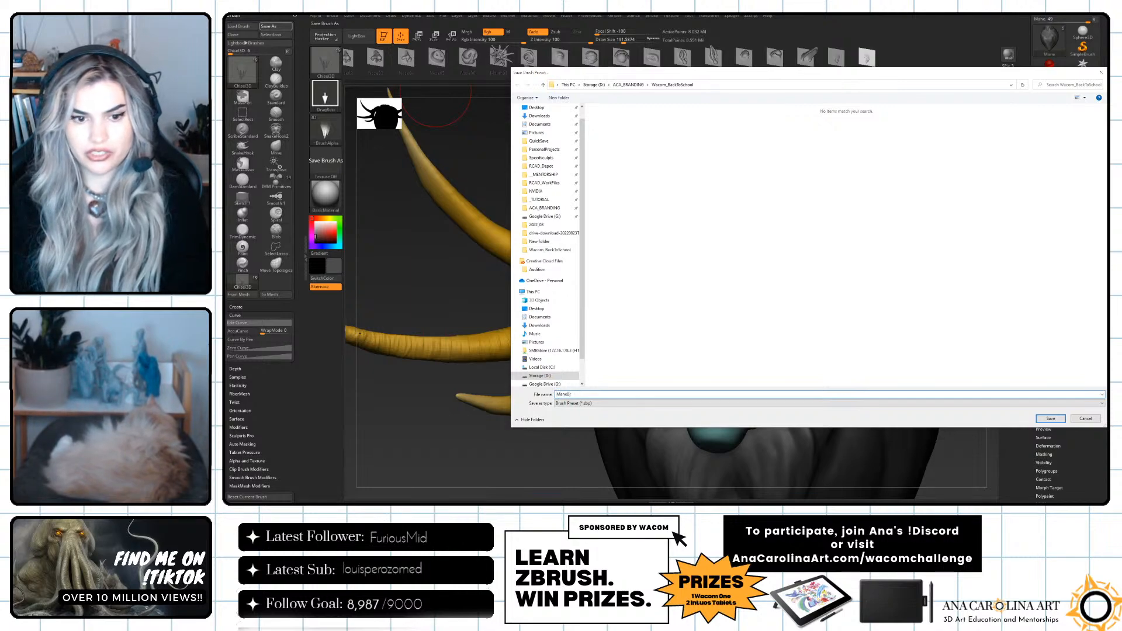
pyautogui.press('Return')
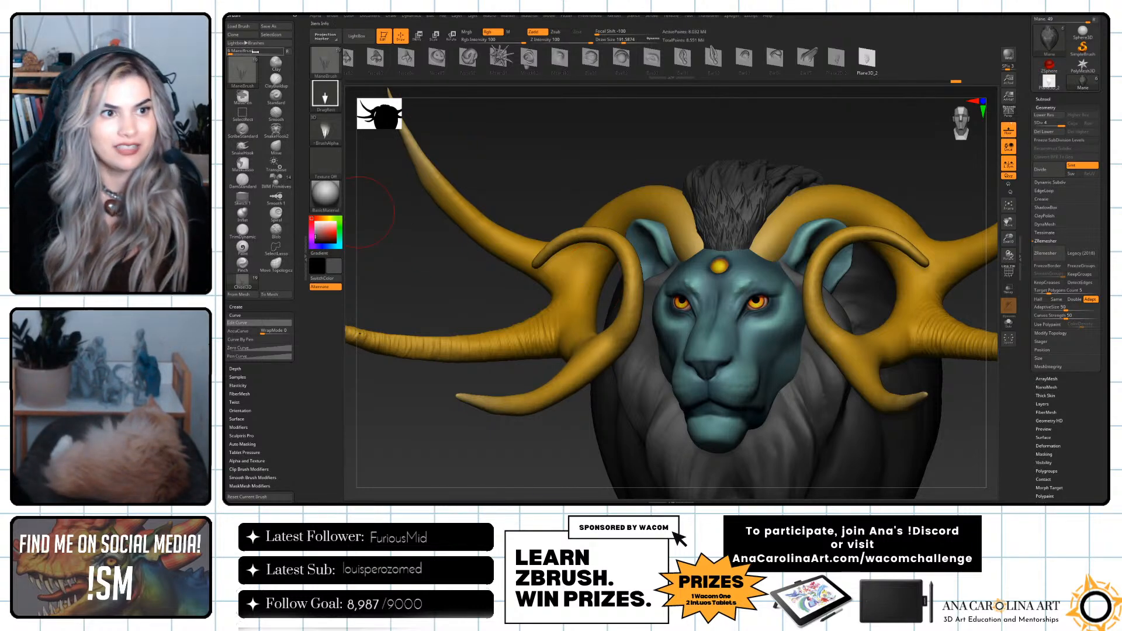
pyautogui.click(248, 27)
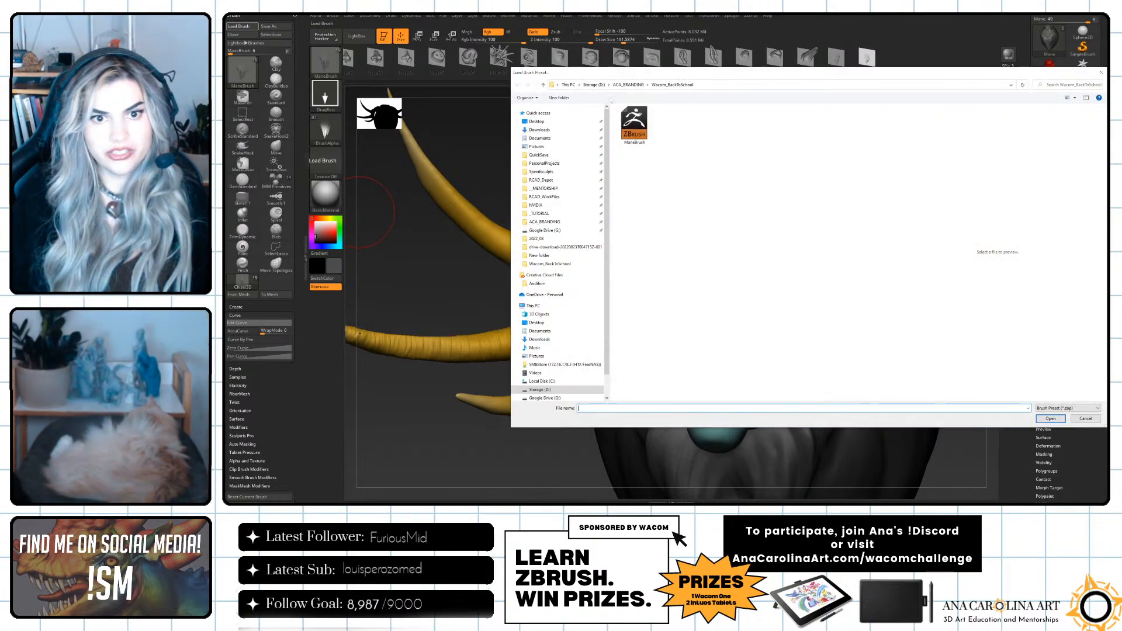
pyautogui.click(1084, 419)
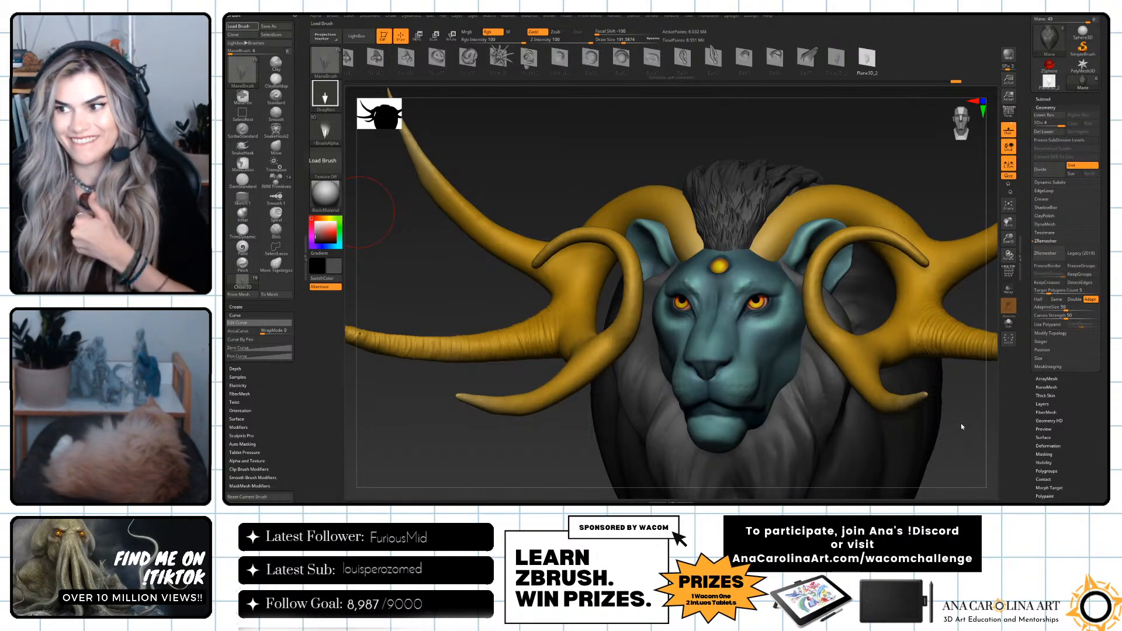
# Stamp additional tufts on the top of the mane and behind the horn bases with ManeBrush.
pyautogui.moveTo(912, 163); pyautogui.dragTo(779, 161)
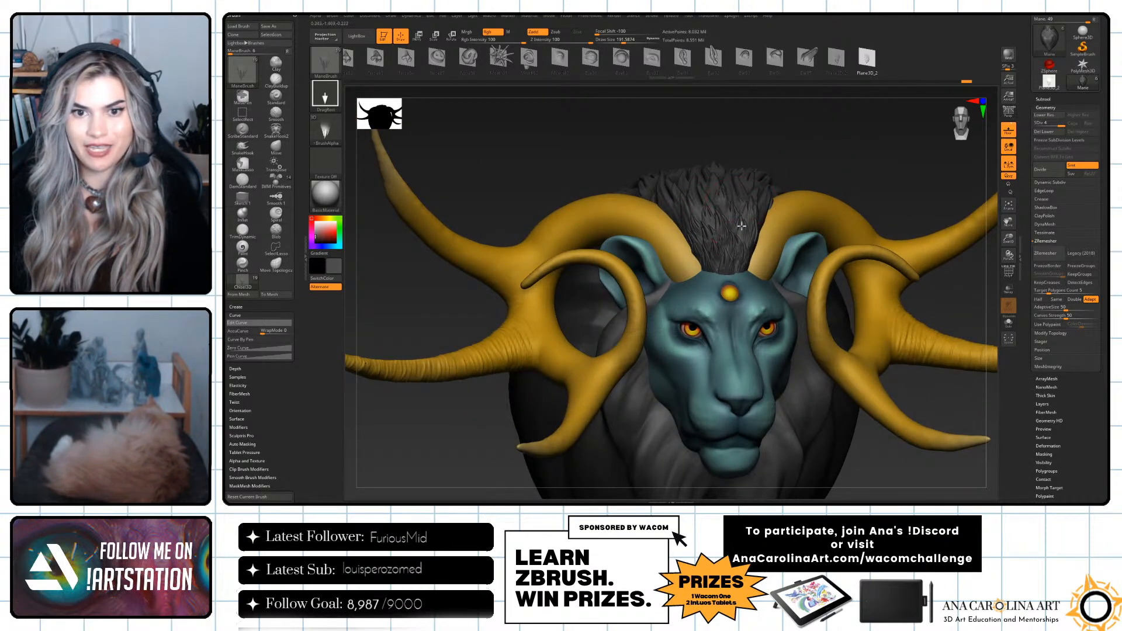
pyautogui.moveTo(802, 154); pyautogui.dragTo(784, 181)
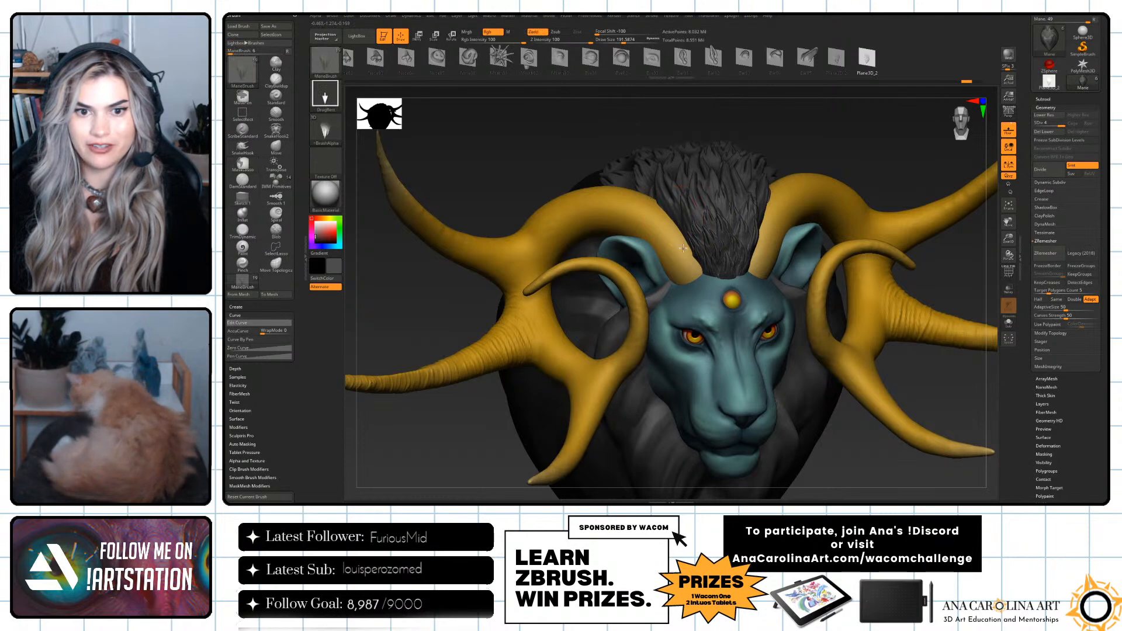
pyautogui.moveTo(749, 134); pyautogui.dragTo(715, 166)
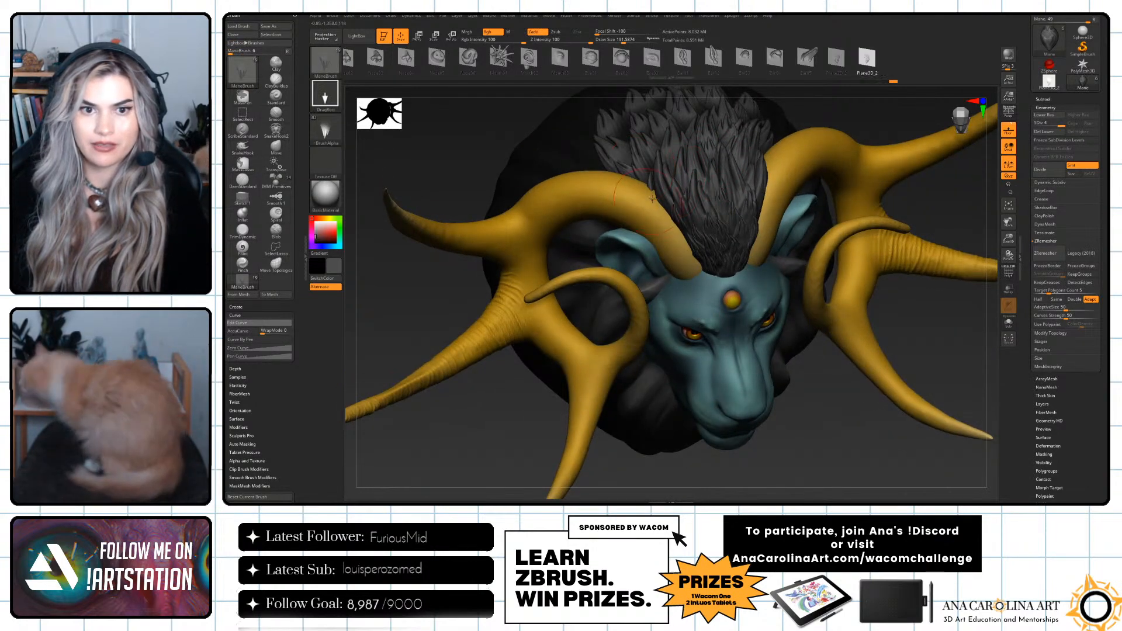
pyautogui.moveTo(841, 113); pyautogui.dragTo(725, 213)
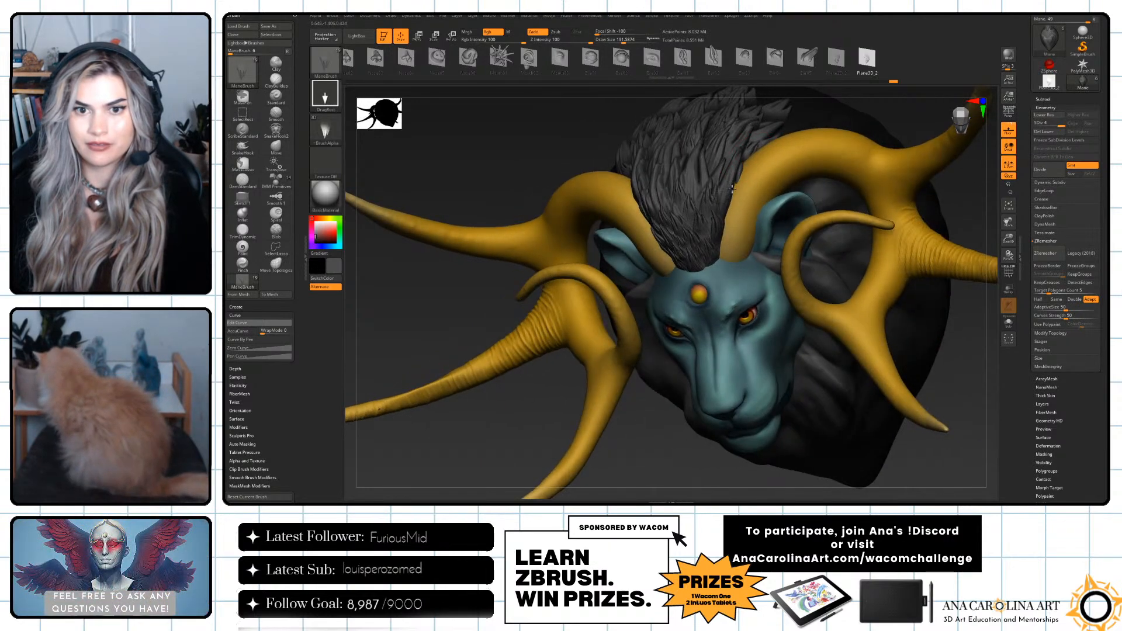
# Stamp hair tufts down the mane beside the lion's cheeks and jaw, below the ears and horns.
pyautogui.moveTo(608, 465); pyautogui.dragTo(638, 380)
pyautogui.keyDown('alt'); pyautogui.moveTo(943, 366); pyautogui.dragTo(742, 265); pyautogui.keyUp('alt')
pyautogui.keyDown('alt'); pyautogui.moveTo(857, 348); pyautogui.dragTo(841, 403); pyautogui.keyUp('alt')
pyautogui.moveTo(752, 305); pyautogui.dragTo(708, 272)
pyautogui.moveTo(776, 305); pyautogui.dragTo(744, 272)
pyautogui.moveTo(783, 344); pyautogui.dragTo(761, 291)
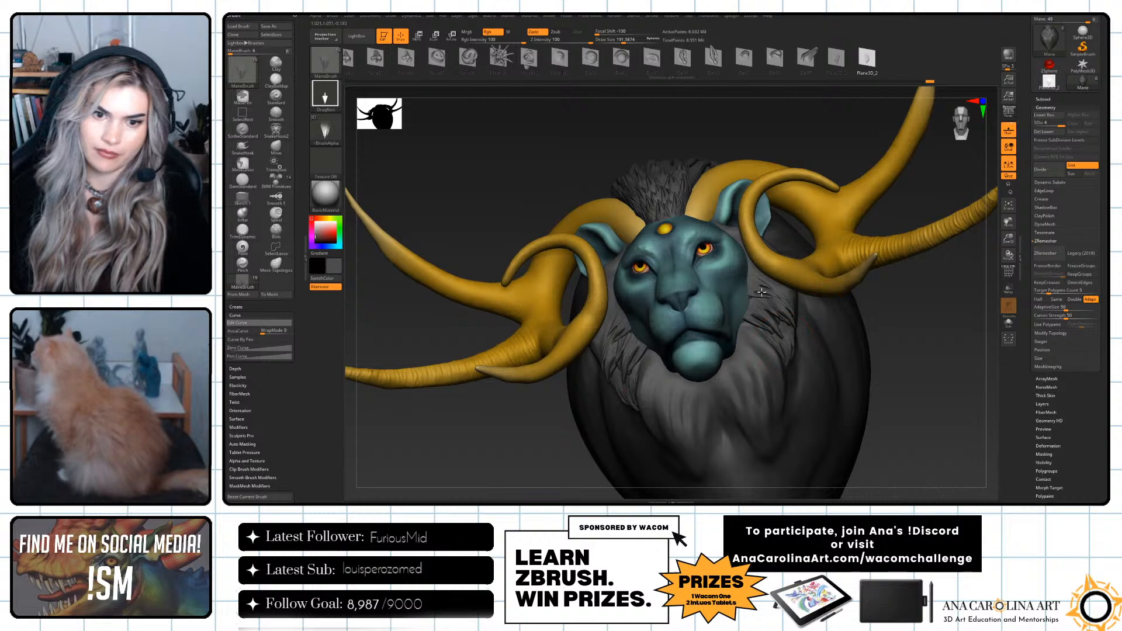
pyautogui.moveTo(928, 333); pyautogui.dragTo(902, 341)
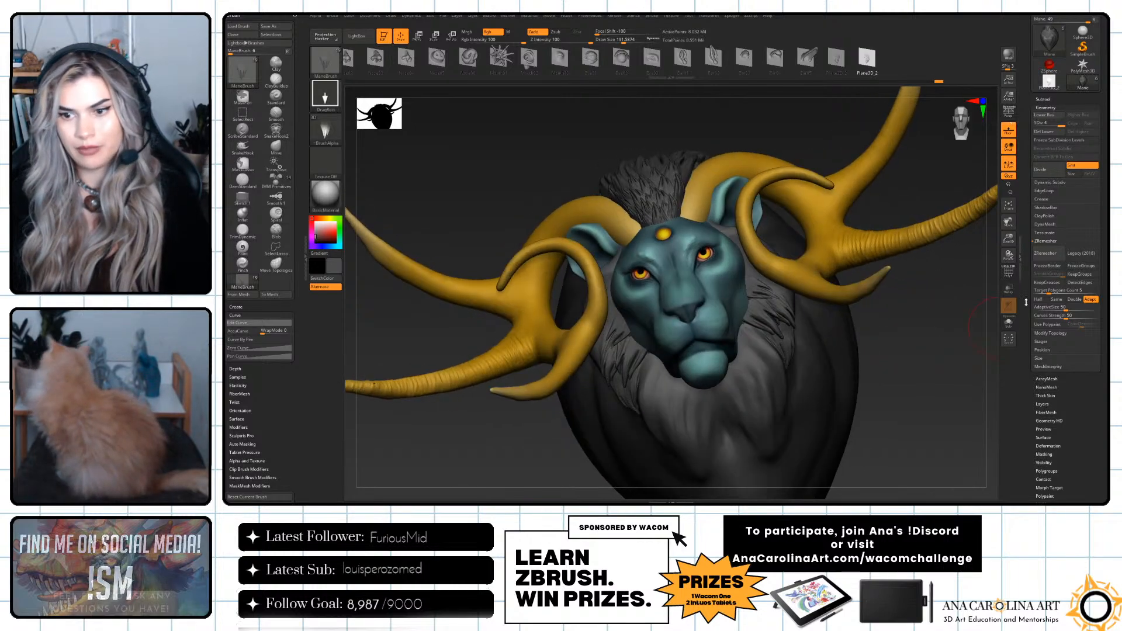
# Hide the Horns subtool to expose the mane and look over the hair around the lion's face.
pyautogui.click(1044, 99)
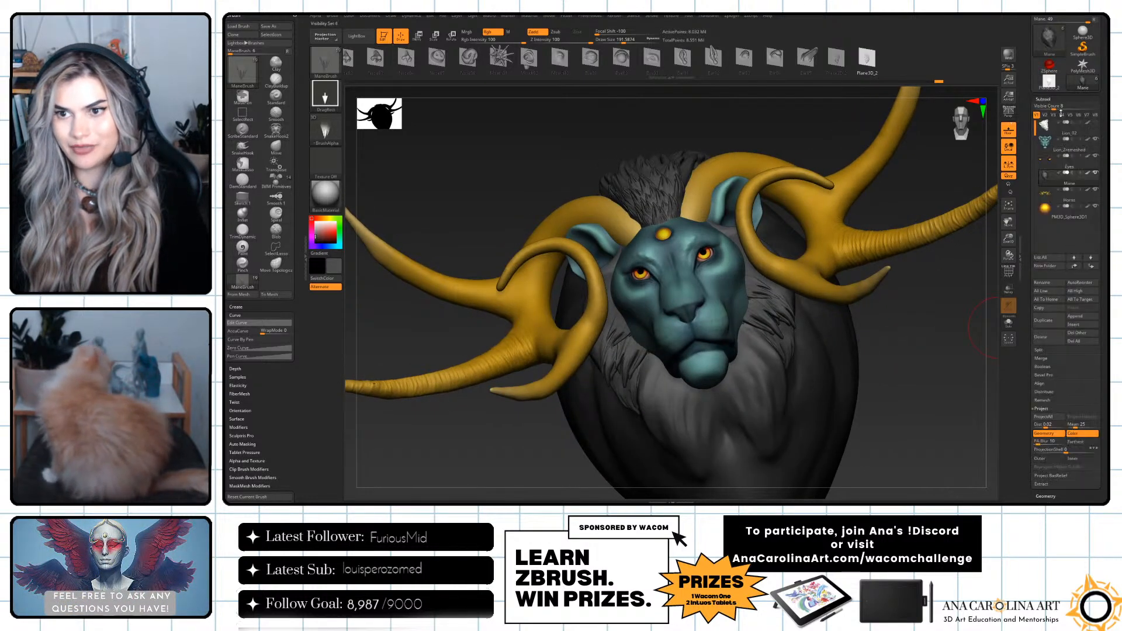
pyautogui.click(1097, 189)
pyautogui.keyDown('shift'); pyautogui.moveTo(941, 328); pyautogui.dragTo(876, 342); pyautogui.keyUp('shift')
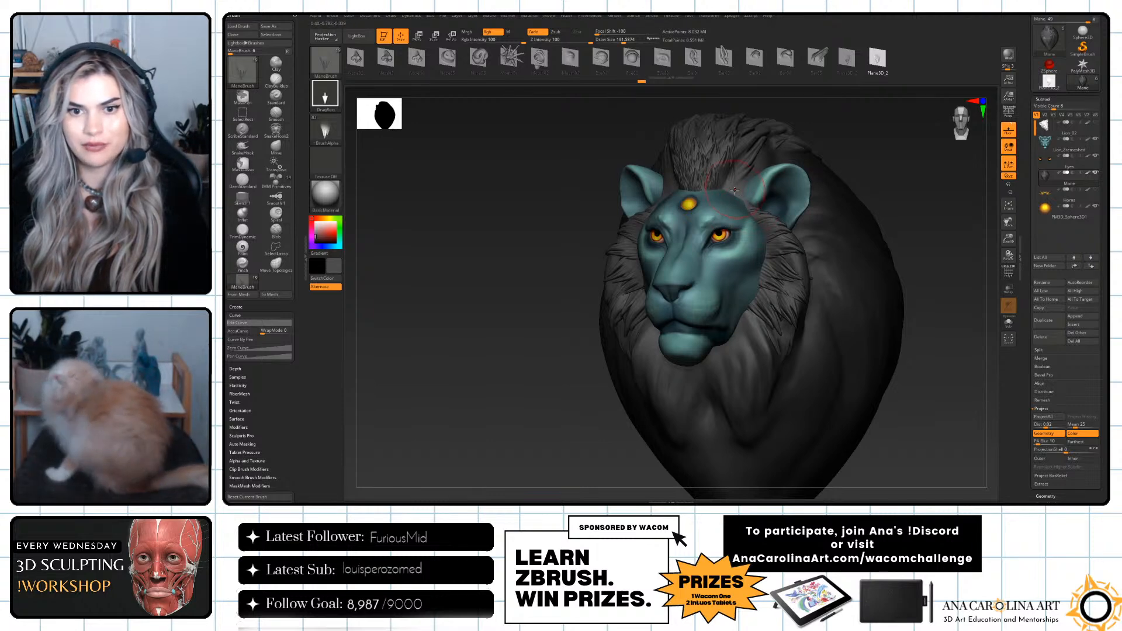
pyautogui.moveTo(871, 221); pyautogui.dragTo(865, 298)
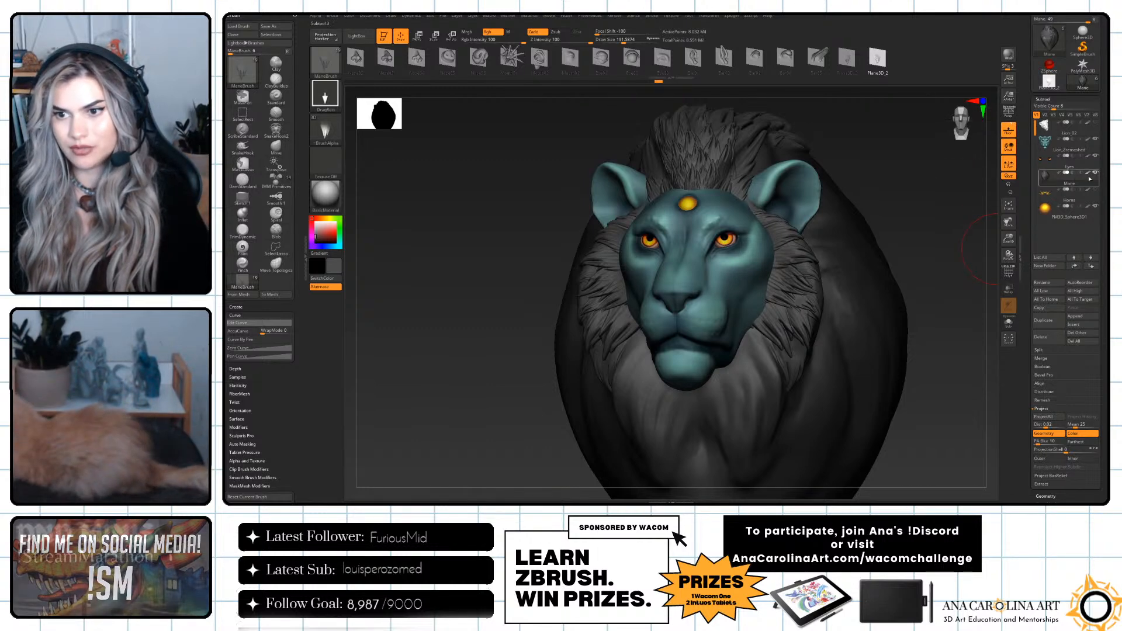
pyautogui.moveTo(966, 290)
pyautogui.keyDown('alt'); pyautogui.mouseDown()
pyautogui.moveTo(950, 280)
pyautogui.moveTo(959, 270)
pyautogui.mouseUp(); pyautogui.keyUp('alt')
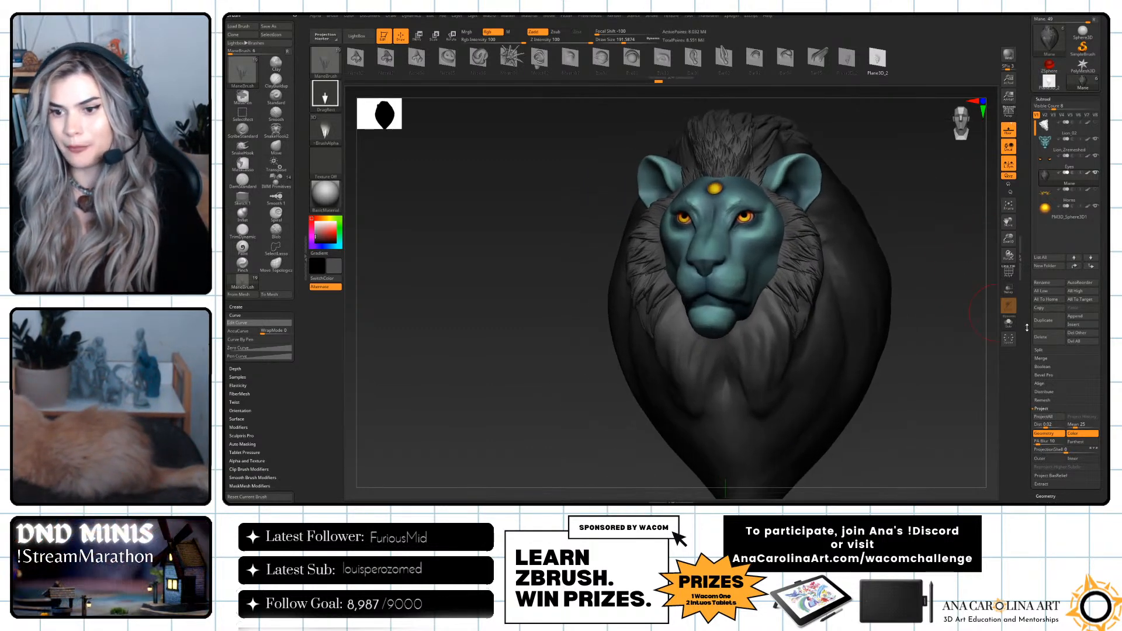
# Create a new sculpting layer on the Mane subtool and name it hair.
pyautogui.moveTo(1027, 327); pyautogui.dragTo(1029, 250)
pyautogui.moveTo(964, 319); pyautogui.dragTo(924, 333)
pyautogui.moveTo(859, 398)
pyautogui.mouseDown()
pyautogui.moveTo(883, 416)
pyautogui.moveTo(877, 395)
pyautogui.moveTo(879, 405)
pyautogui.mouseUp()
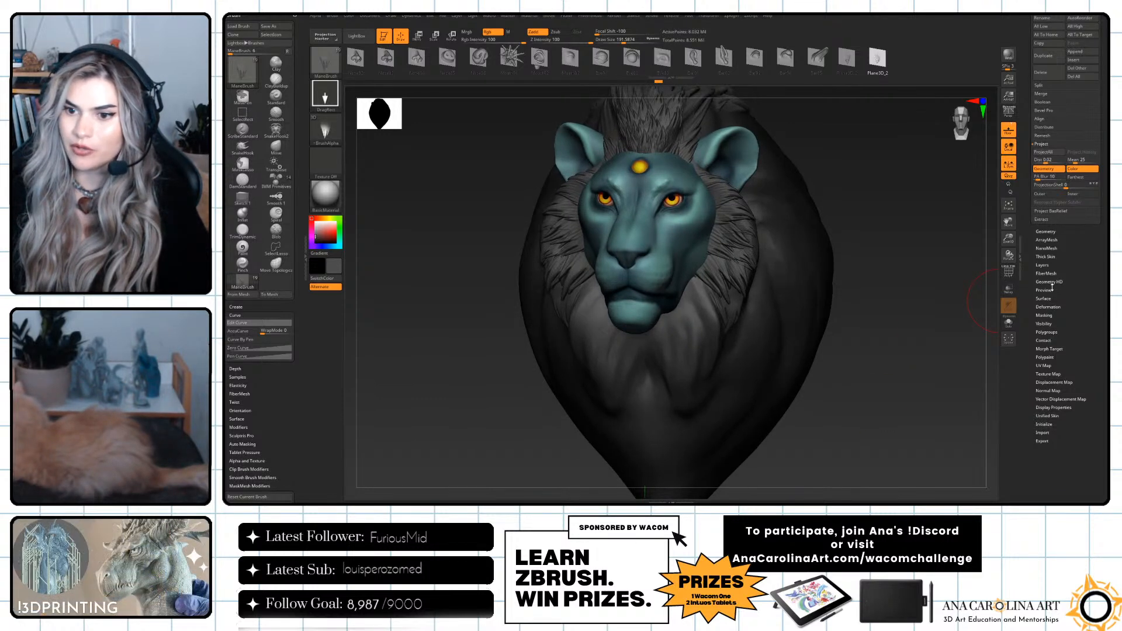
pyautogui.click(1043, 265)
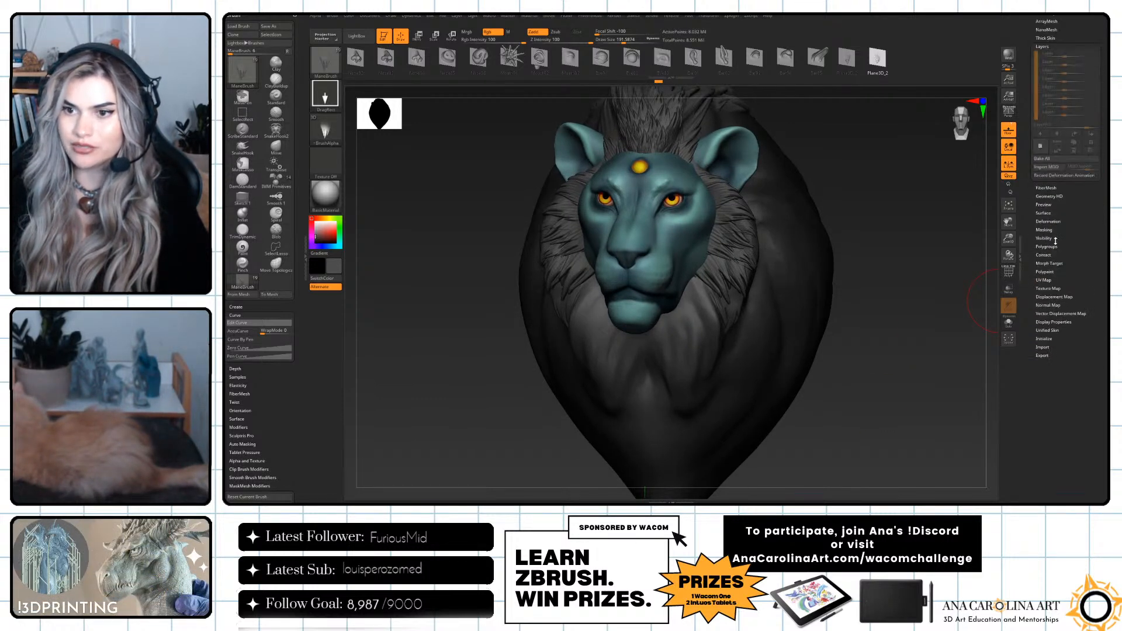
pyautogui.click(1041, 146)
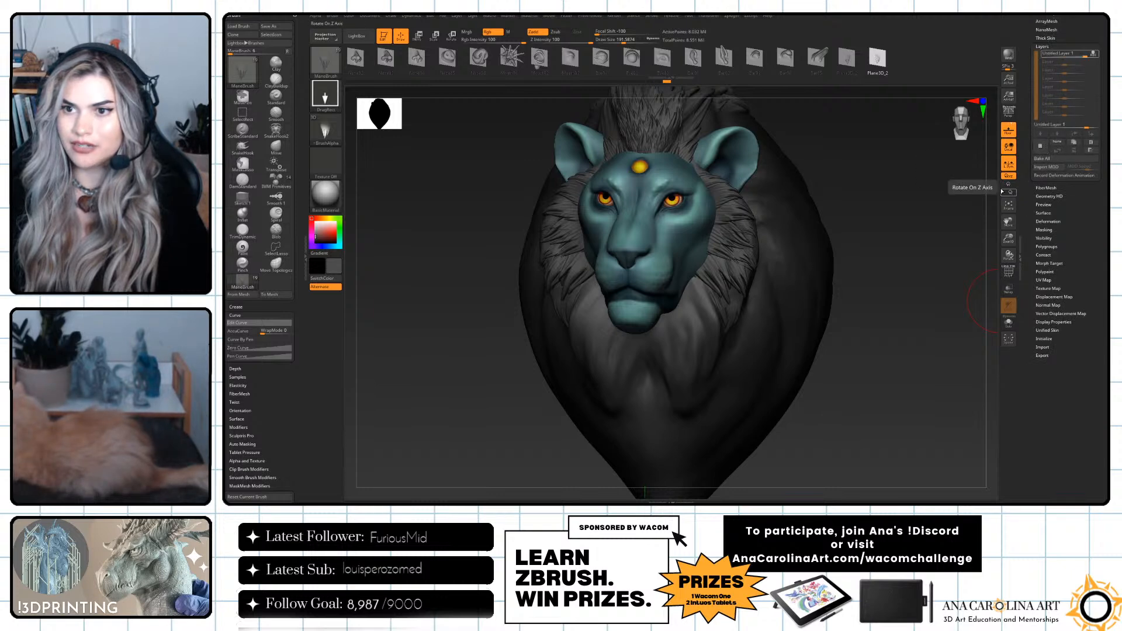
pyautogui.click(1058, 144)
pyautogui.write('hair')
pyautogui.press('Return')
# Stamp scattered hair tufts of varied direction down the side of the mane behind the ear on the hair layer.
pyautogui.keyDown('alt'); pyautogui.moveTo(884, 193); pyautogui.dragTo(864, 353); pyautogui.keyUp('alt')
pyautogui.moveTo(830, 248); pyautogui.dragTo(835, 212)
pyautogui.moveTo(884, 257); pyautogui.dragTo(907, 246)
pyautogui.moveTo(836, 283); pyautogui.dragTo(807, 314)
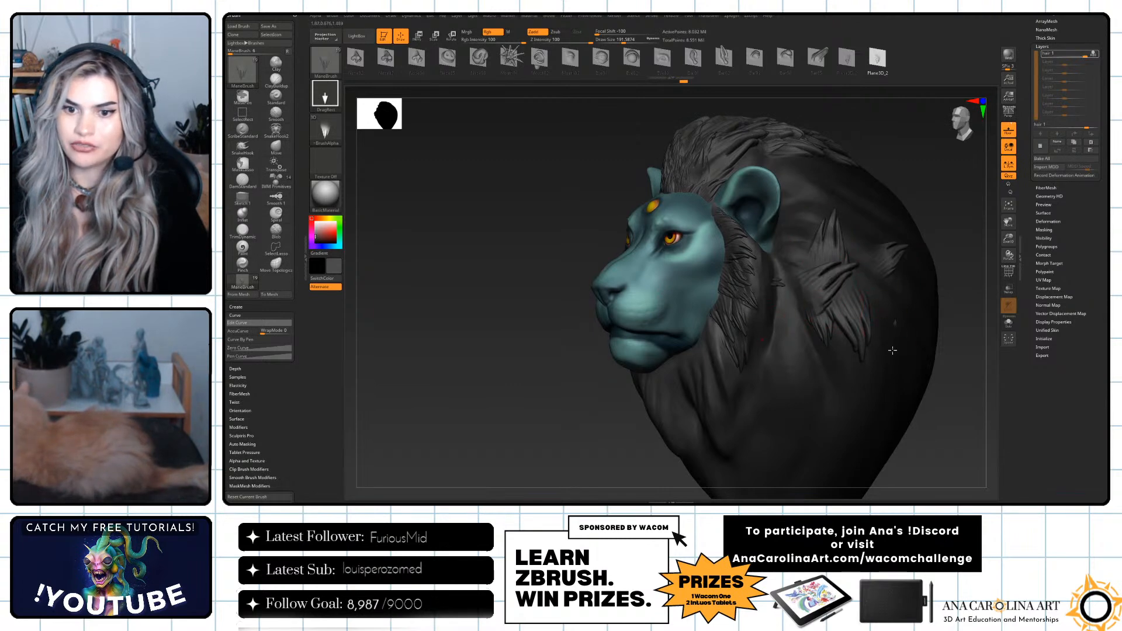
pyautogui.moveTo(895, 333); pyautogui.dragTo(899, 297)
pyautogui.moveTo(869, 393); pyautogui.dragTo(848, 383)
pyautogui.moveTo(961, 451); pyautogui.dragTo(821, 376)
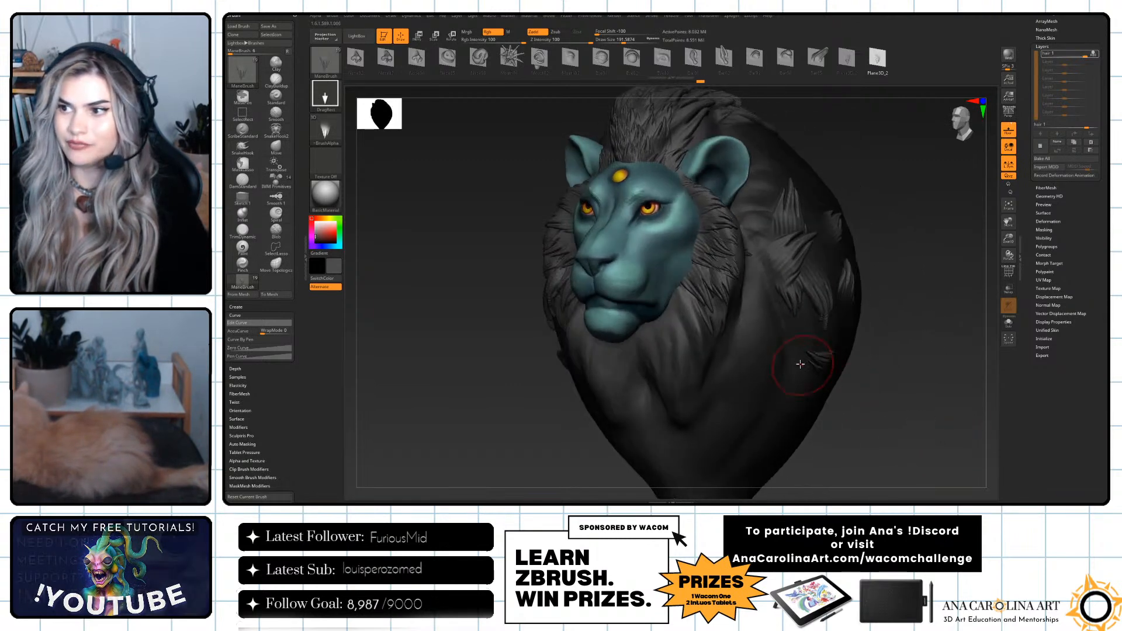
pyautogui.moveTo(885, 426); pyautogui.dragTo(857, 246)
pyautogui.moveTo(859, 350); pyautogui.dragTo(929, 295)
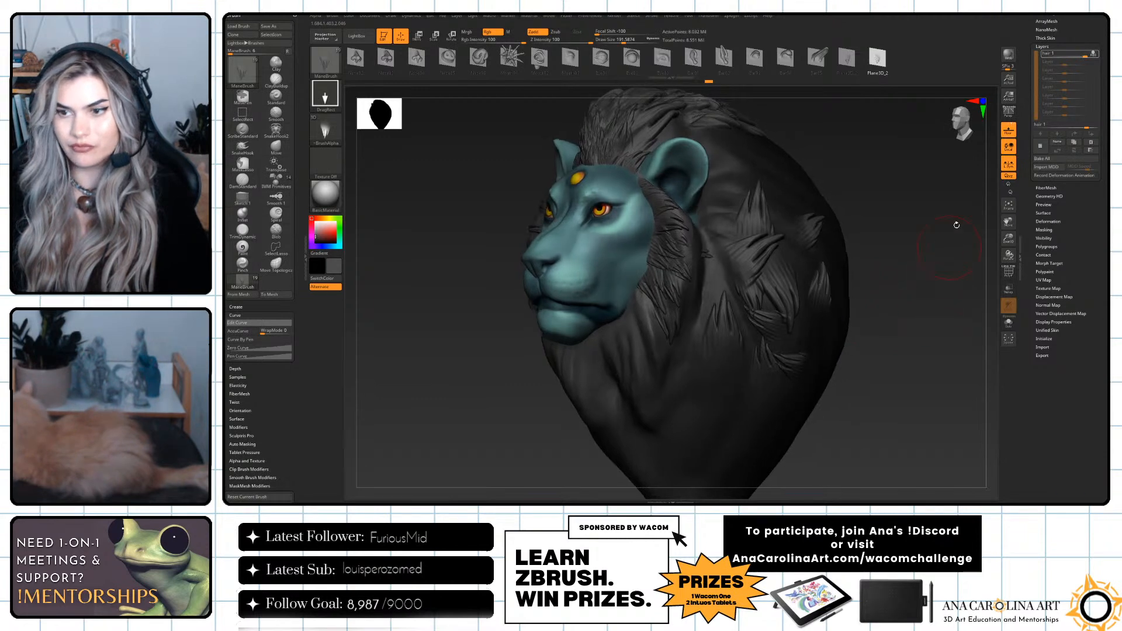
# Stop recording on the hair layer and switch its visibility off and on to compare the mane with and without tufts.
pyautogui.click(1094, 54)
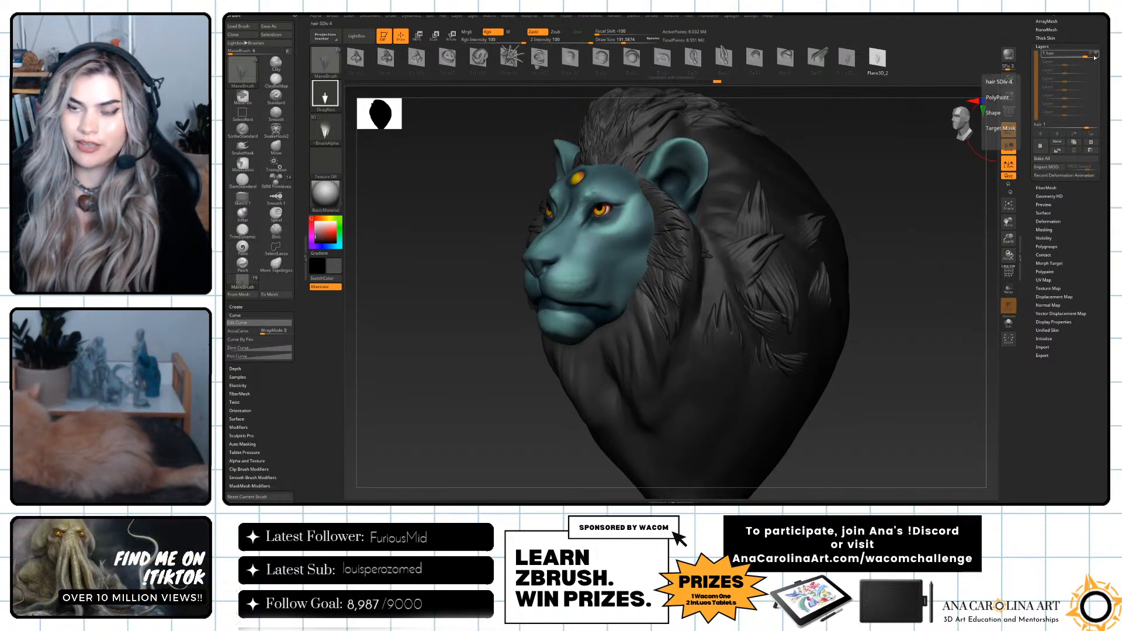
pyautogui.click(1097, 55)
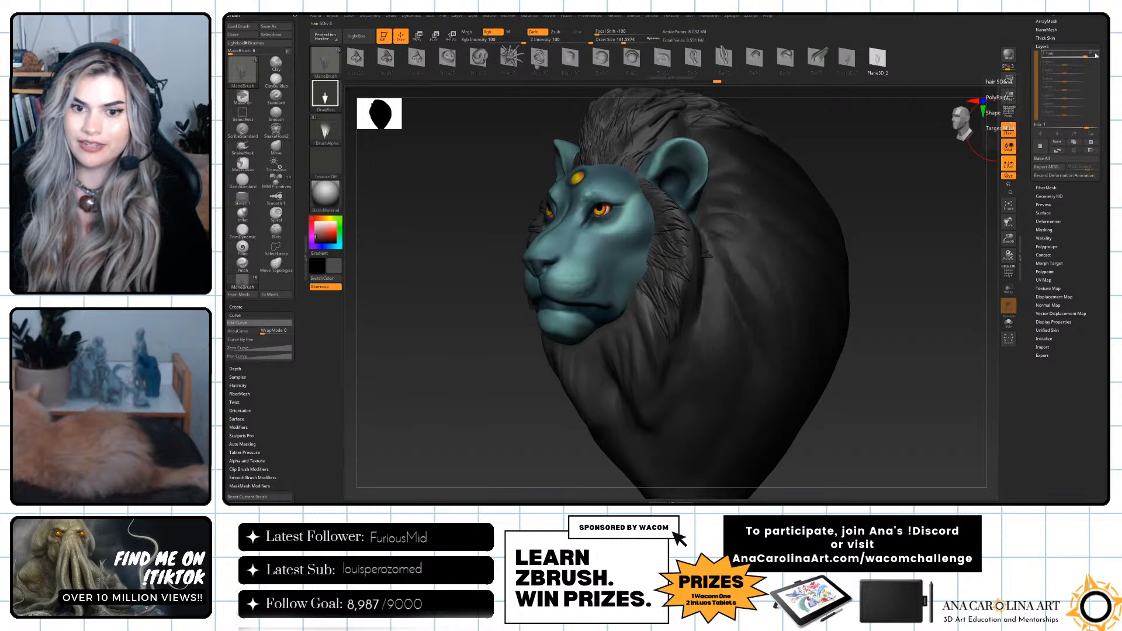
pyautogui.click(1098, 55)
pyautogui.click(1097, 54)
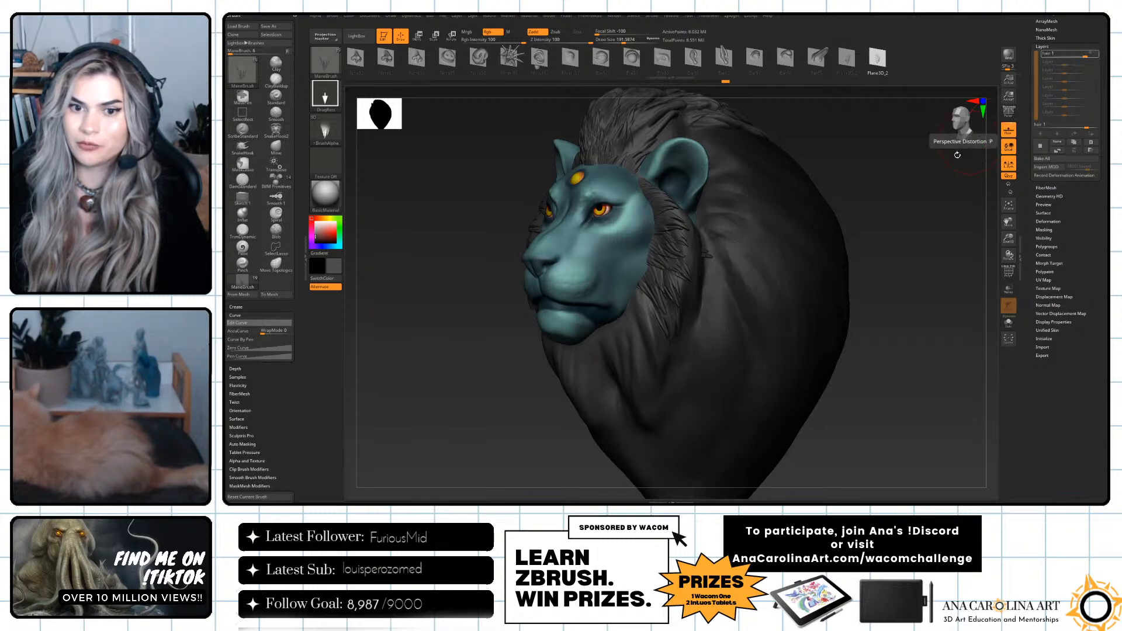
pyautogui.moveTo(959, 125); pyautogui.dragTo(898, 152)
pyautogui.moveTo(908, 400)
pyautogui.mouseDown()
pyautogui.moveTo(957, 403)
pyautogui.moveTo(924, 403)
pyautogui.mouseUp()
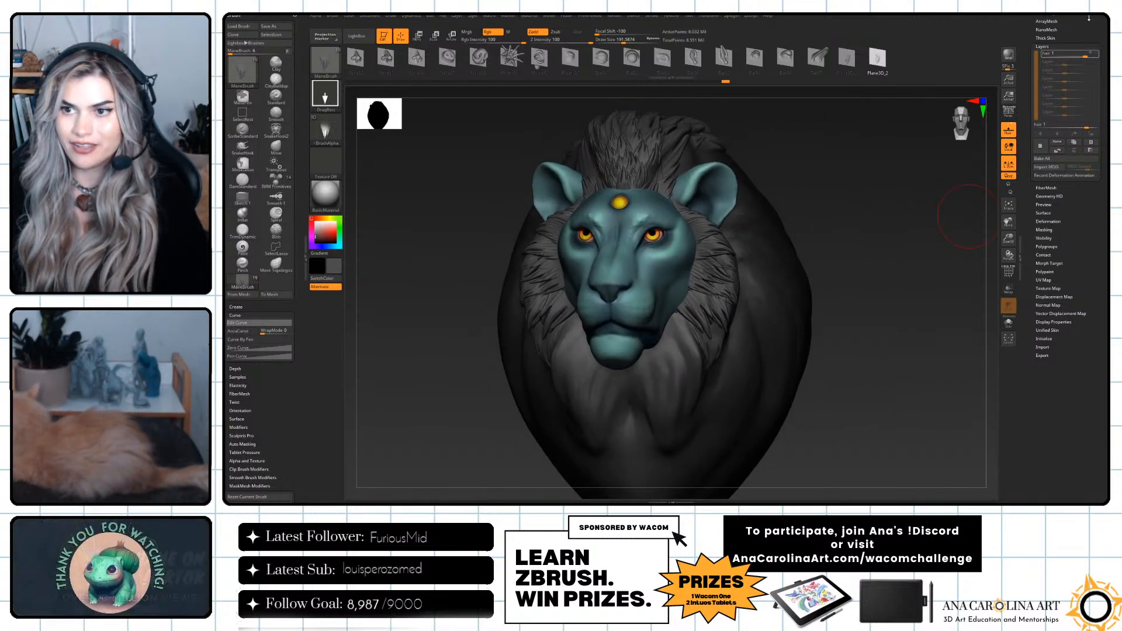
pyautogui.click(1093, 54)
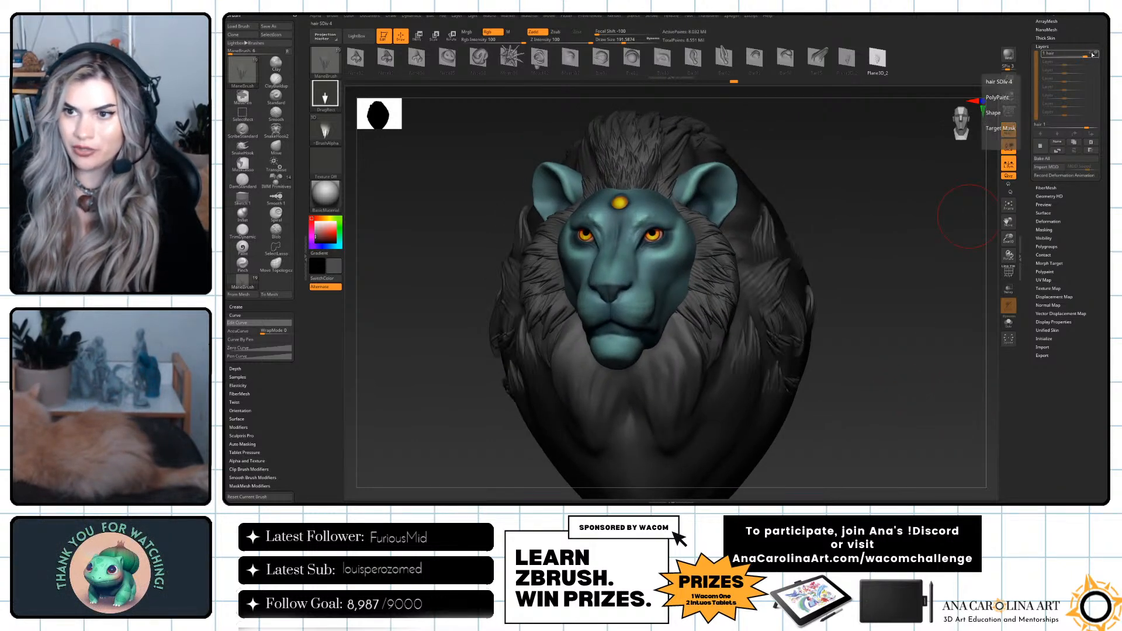
# Compare the side of the mane with the hair layer hidden and shown.
pyautogui.moveTo(872, 271); pyautogui.dragTo(840, 207)
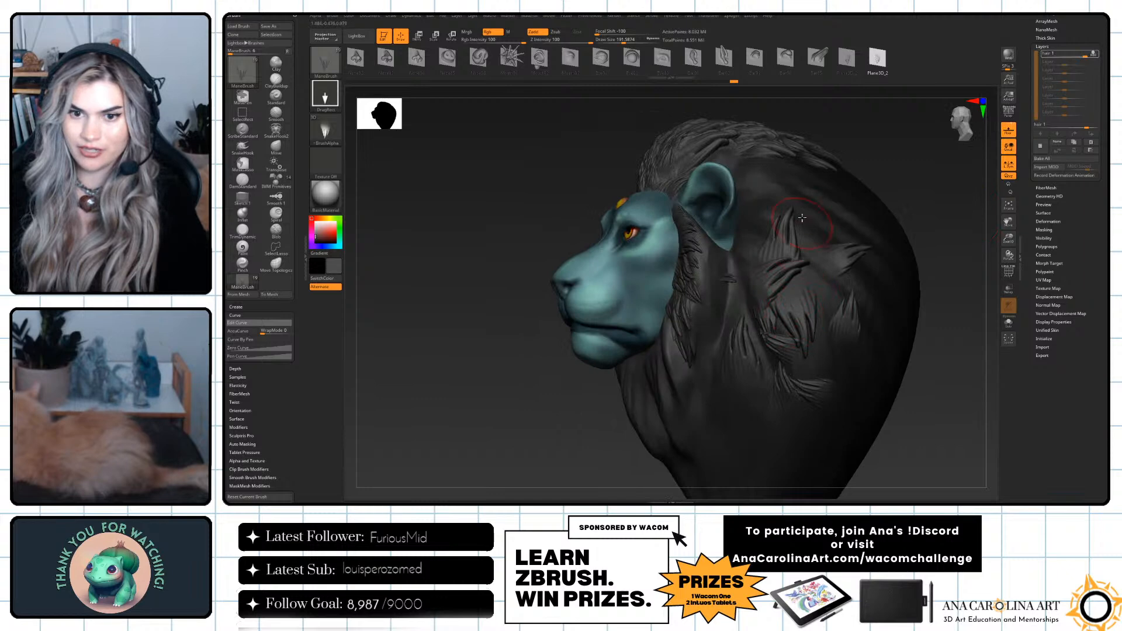
pyautogui.click(1094, 56)
pyautogui.click(1098, 55)
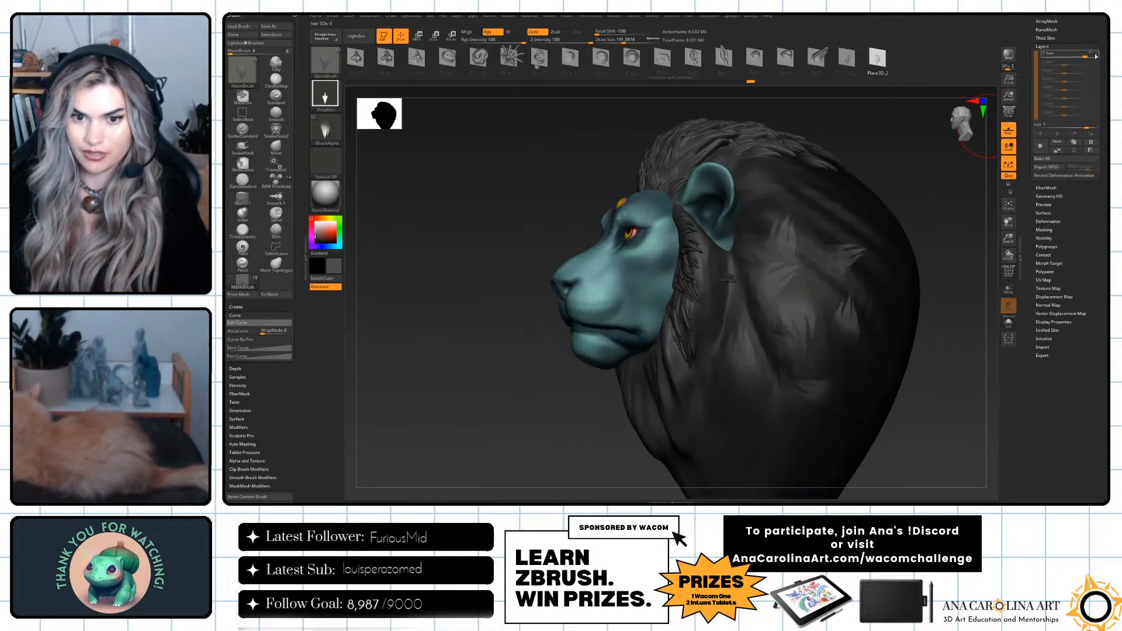
pyautogui.click(1097, 55)
pyautogui.moveTo(964, 193); pyautogui.dragTo(995, 185)
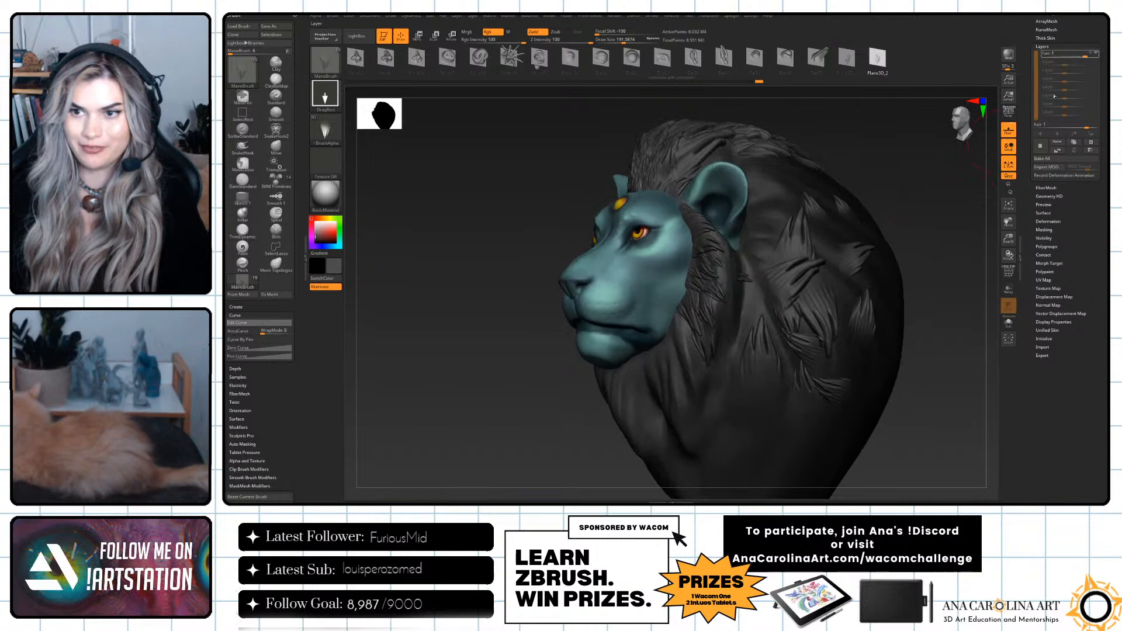
pyautogui.click(1097, 55)
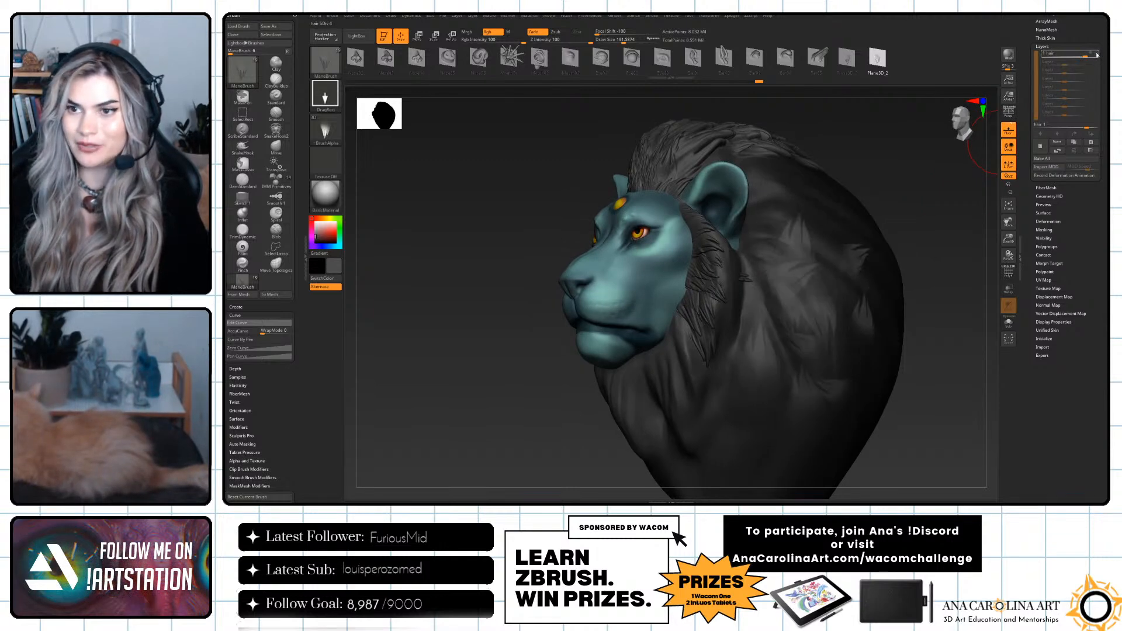
pyautogui.click(1095, 56)
# Adjust the hair layer's intensity to a negative value that inverts the tufts, and hide the layer.
pyautogui.moveTo(1071, 53); pyautogui.dragTo(1091, 52)
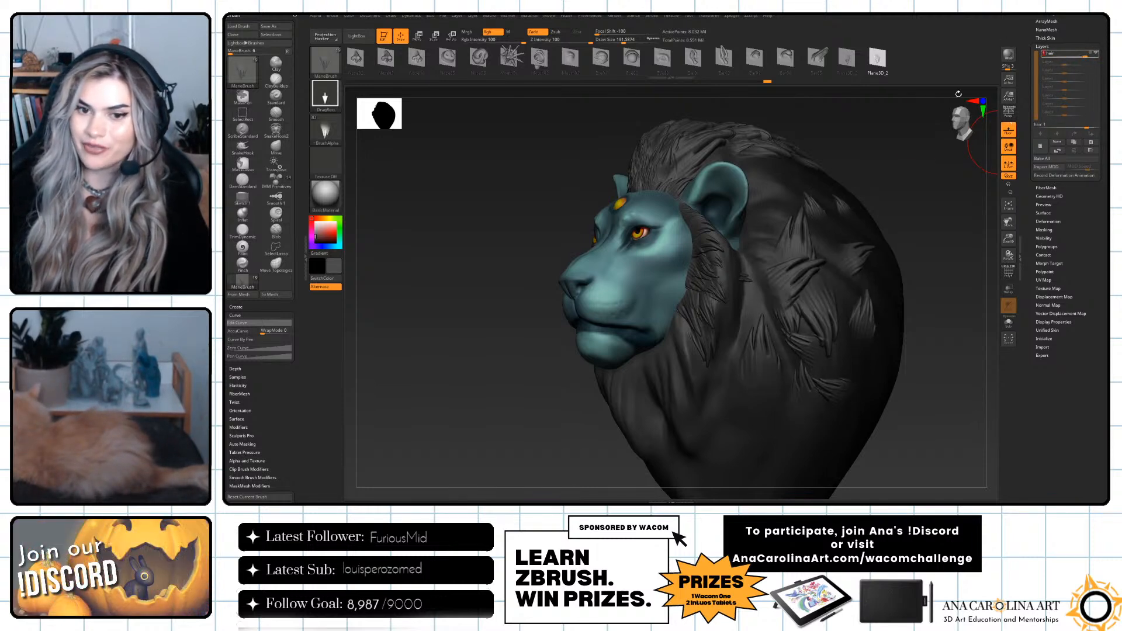
pyautogui.moveTo(898, 137); pyautogui.dragTo(940, 143)
pyautogui.moveTo(1051, 53); pyautogui.dragTo(1047, 53)
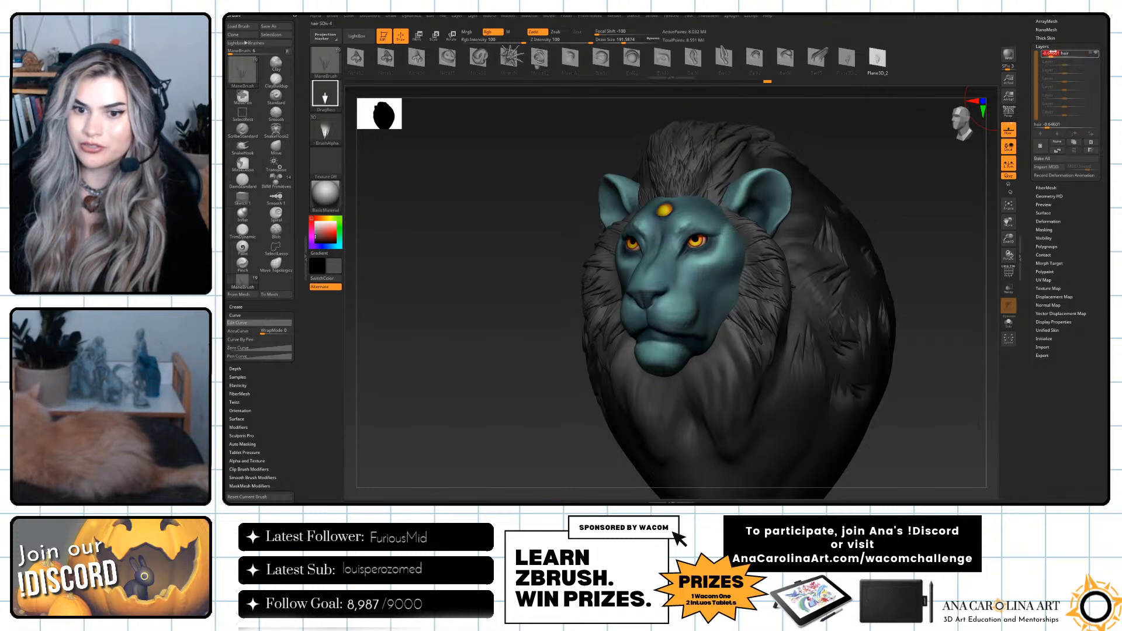
pyautogui.moveTo(961, 136); pyautogui.dragTo(892, 164)
pyautogui.moveTo(988, 343); pyautogui.dragTo(956, 316)
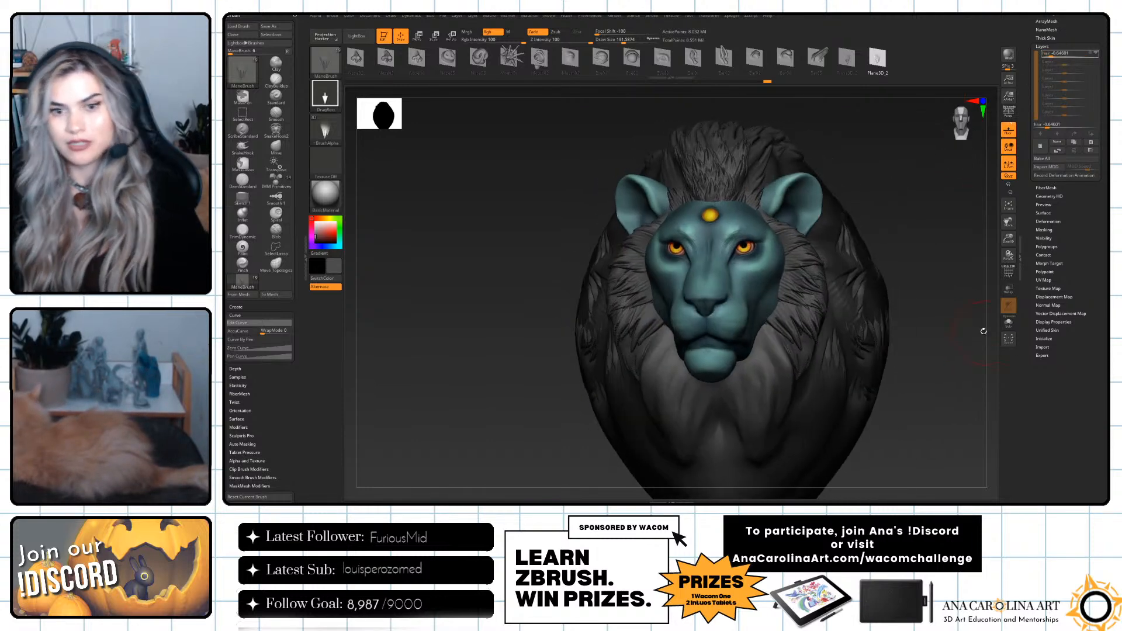
pyautogui.click(1097, 53)
# Add a second sculpting layer to the Mane subtool above the hidden hair layer.
pyautogui.moveTo(959, 204)
pyautogui.mouseDown()
pyautogui.moveTo(958, 221)
pyautogui.moveTo(850, 278)
pyautogui.mouseUp()
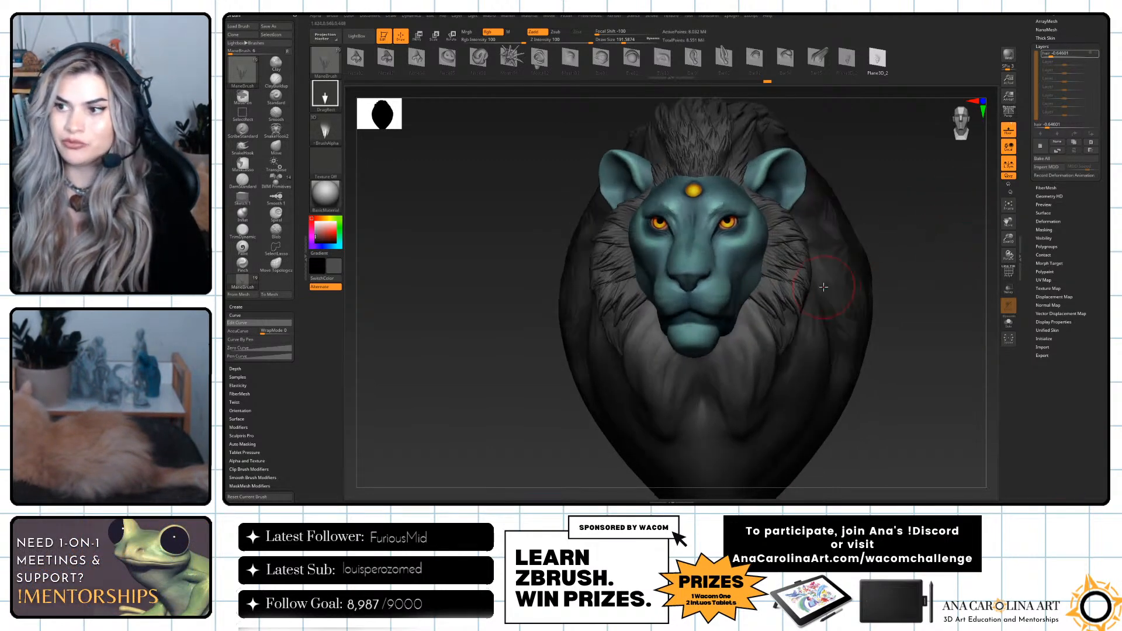
pyautogui.moveTo(904, 218); pyautogui.dragTo(905, 239)
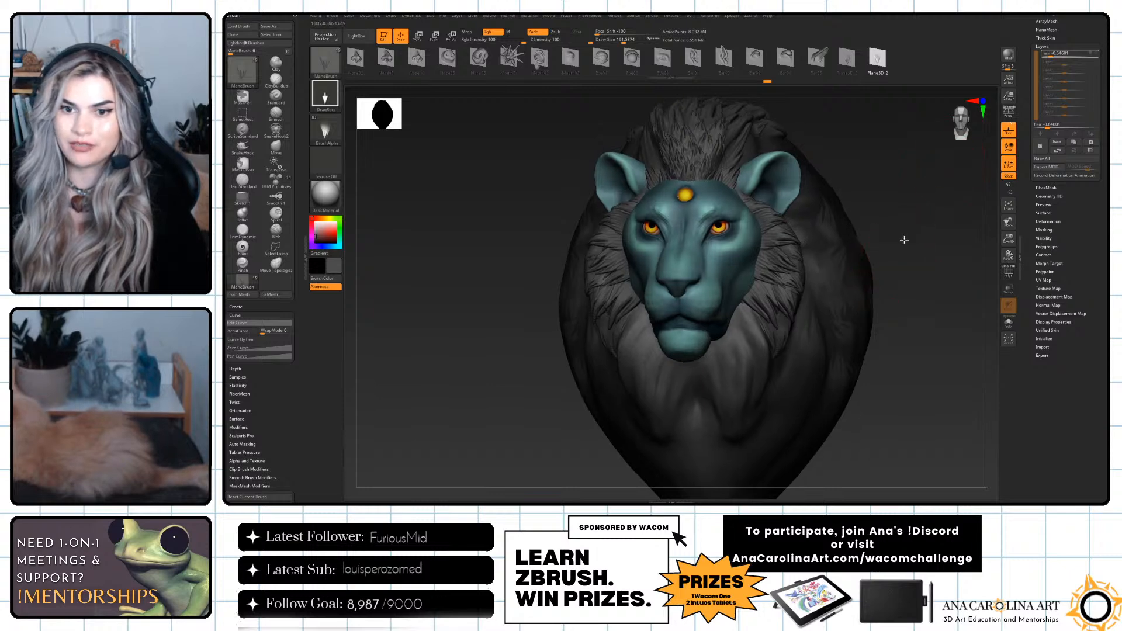
pyautogui.moveTo(968, 288); pyautogui.dragTo(961, 278)
pyautogui.moveTo(739, 325); pyautogui.dragTo(749, 352)
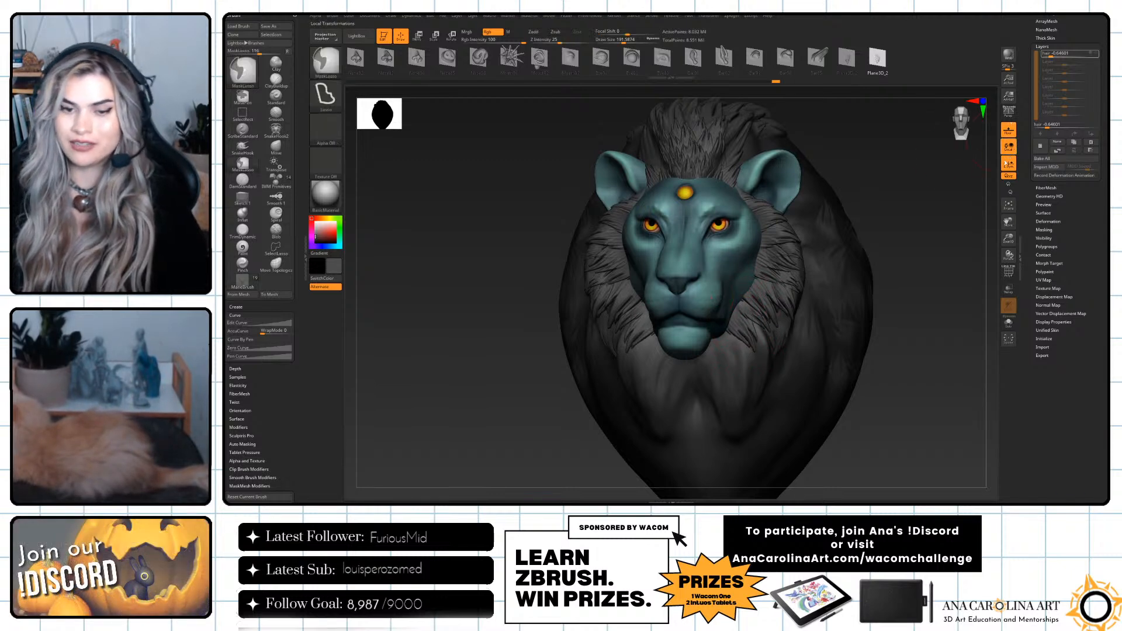
pyautogui.click(1042, 149)
pyautogui.moveTo(741, 321); pyautogui.dragTo(758, 338)
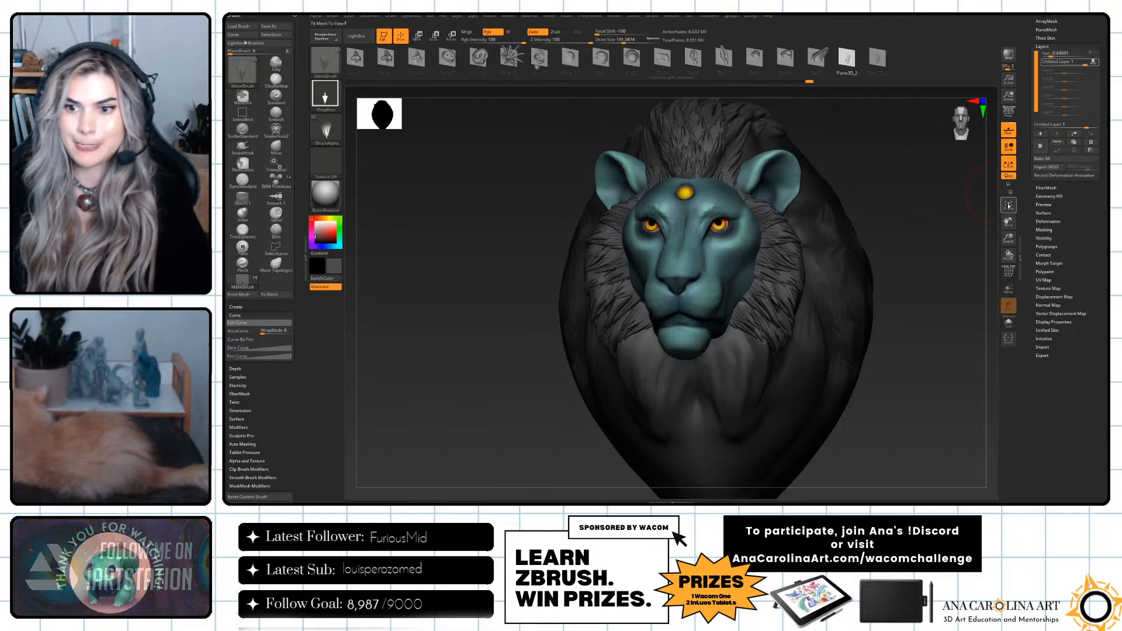
# Show the Horns subtool again and view the whole lion from the front.
pyautogui.moveTo(941, 273); pyautogui.dragTo(964, 271)
pyautogui.moveTo(1046, 28); pyautogui.dragTo(1045, 58)
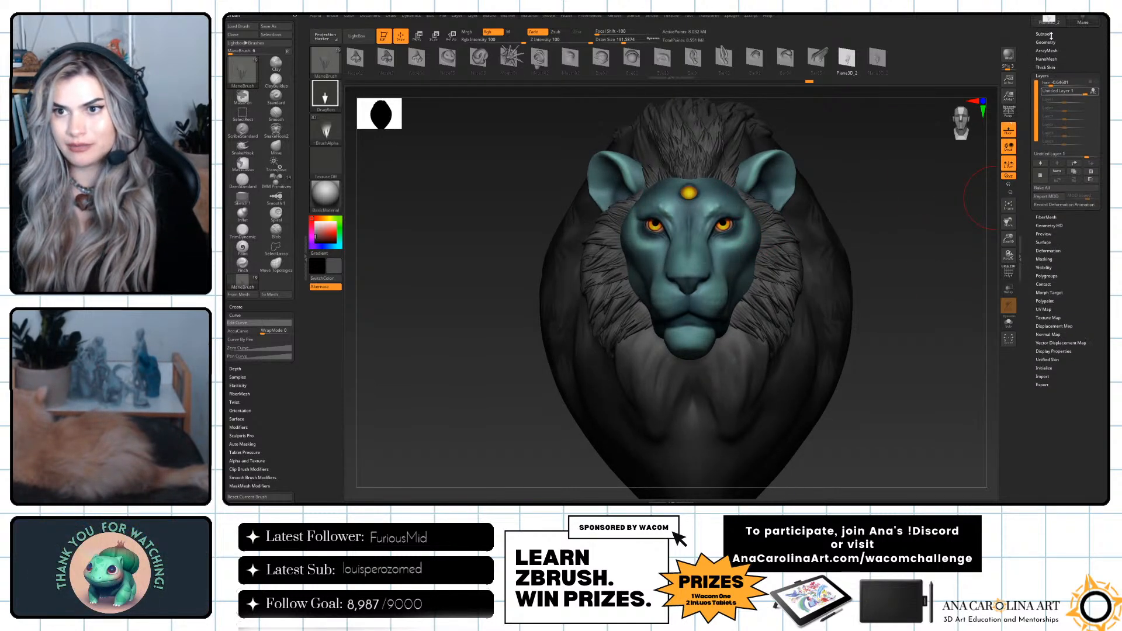
pyautogui.click(1044, 34)
pyautogui.click(1095, 124)
pyautogui.keyDown('alt'); pyautogui.moveTo(929, 287); pyautogui.dragTo(897, 368); pyautogui.keyUp('alt')
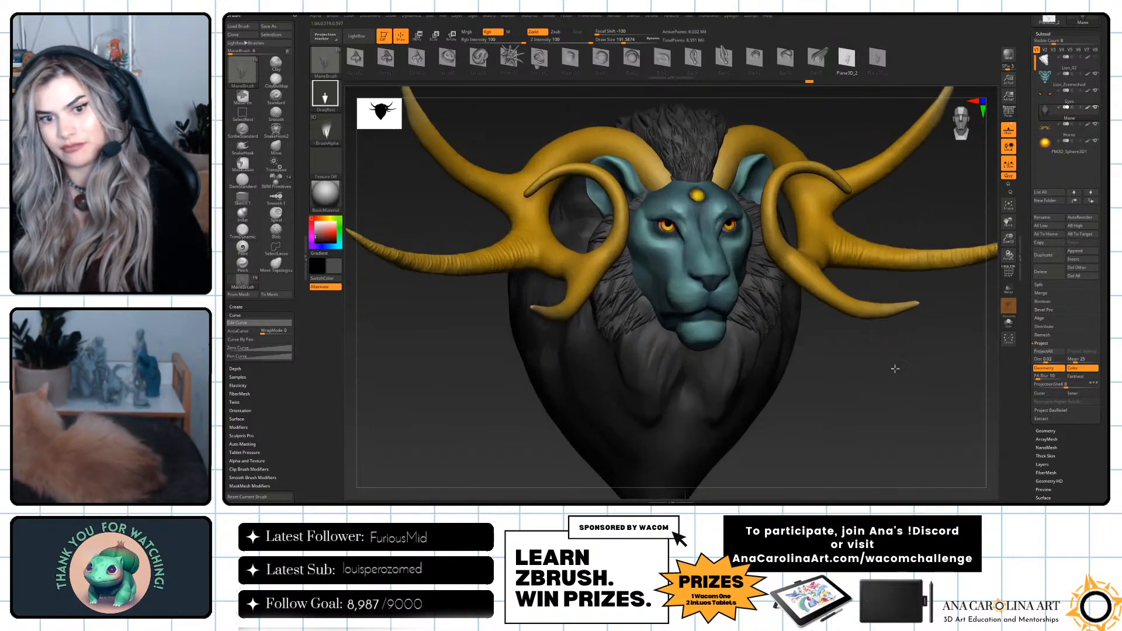
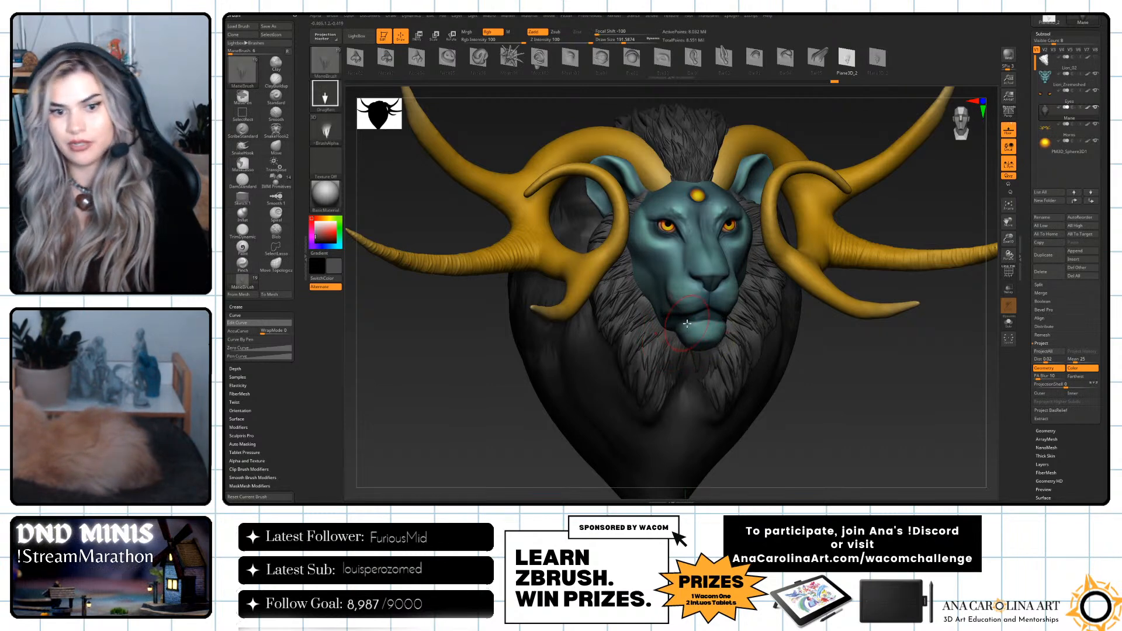
# Compare the mane shown in isolation with the whole lion from the front.
pyautogui.click(1009, 322)
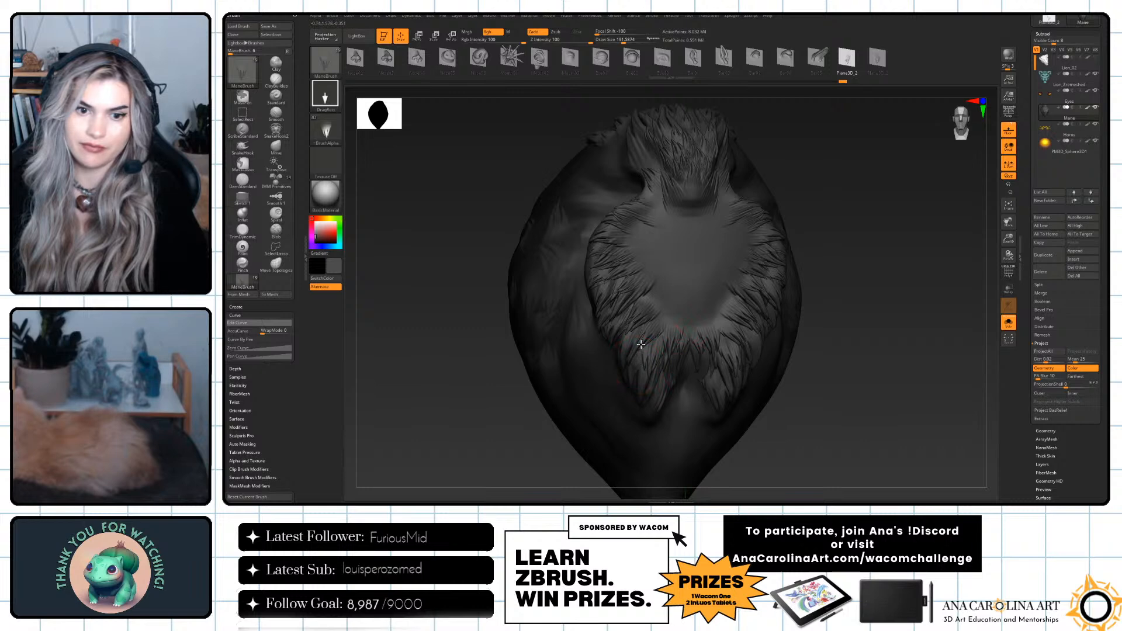
pyautogui.click(1012, 326)
pyautogui.keyDown('alt'); pyautogui.moveTo(865, 399); pyautogui.dragTo(834, 385); pyautogui.keyUp('alt')
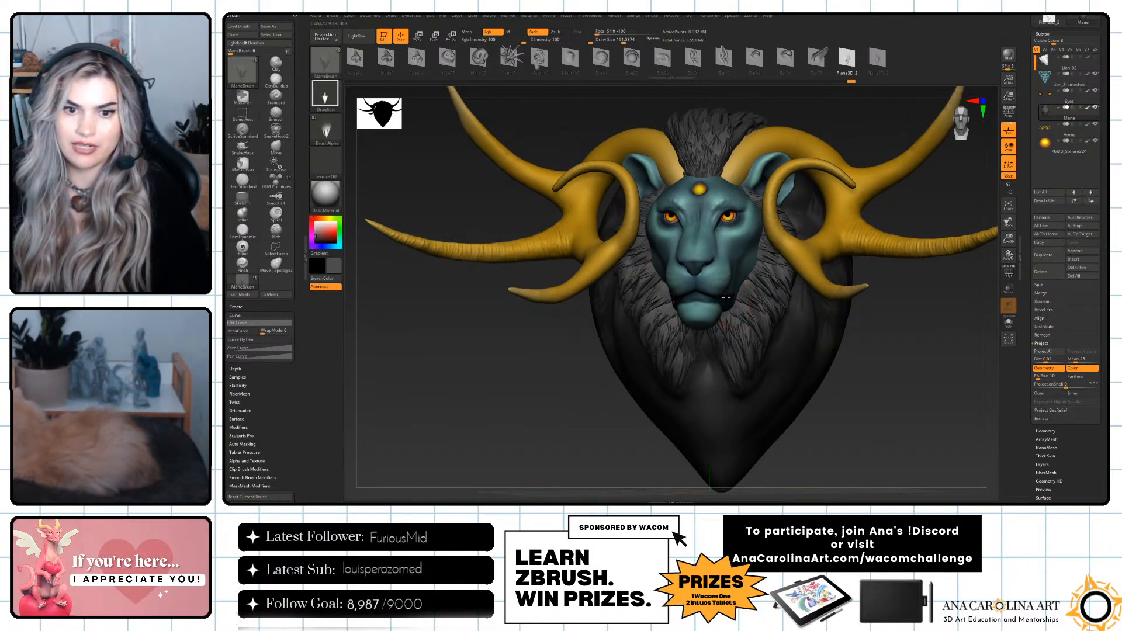
pyautogui.click(1009, 324)
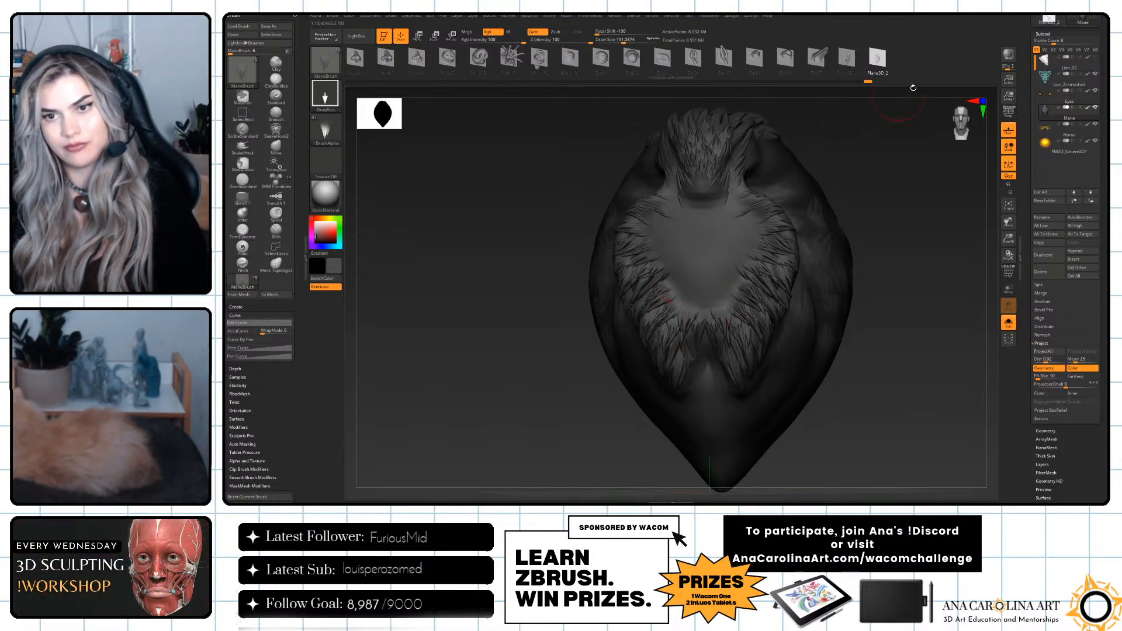
pyautogui.click(1009, 323)
pyautogui.keyDown('alt'); pyautogui.moveTo(904, 421); pyautogui.dragTo(874, 394); pyautogui.keyUp('alt')
pyautogui.press('f')
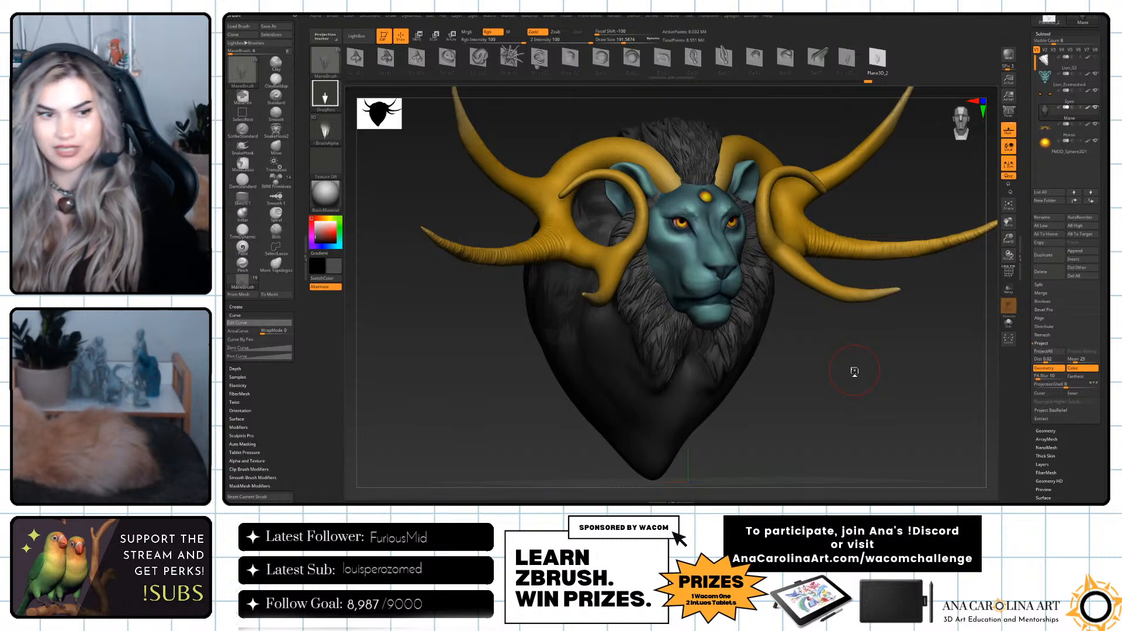
# Delete the unneeded meshes from ManeBrush, starting with Nose01, keeping only the two Plane3D_2 hair tufts.
pyautogui.moveTo(298, 324); pyautogui.dragTo(300, 310)
pyautogui.click(267, 303)
pyautogui.click(249, 345)
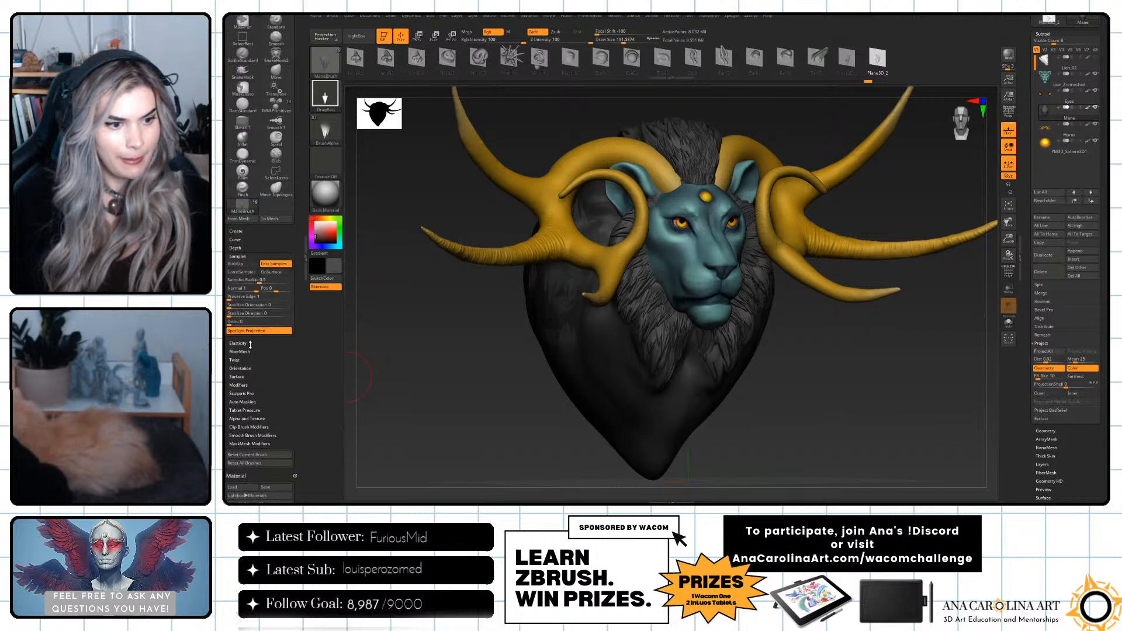
pyautogui.click(252, 386)
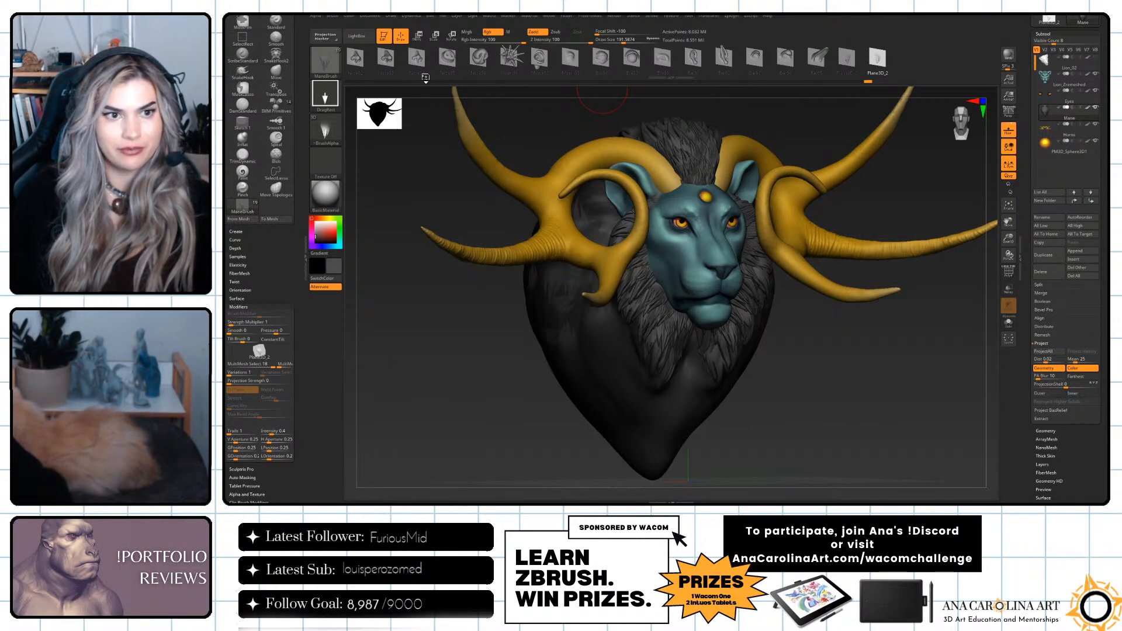
pyautogui.moveTo(354, 63); pyautogui.dragTo(430, 71)
pyautogui.click(400, 61)
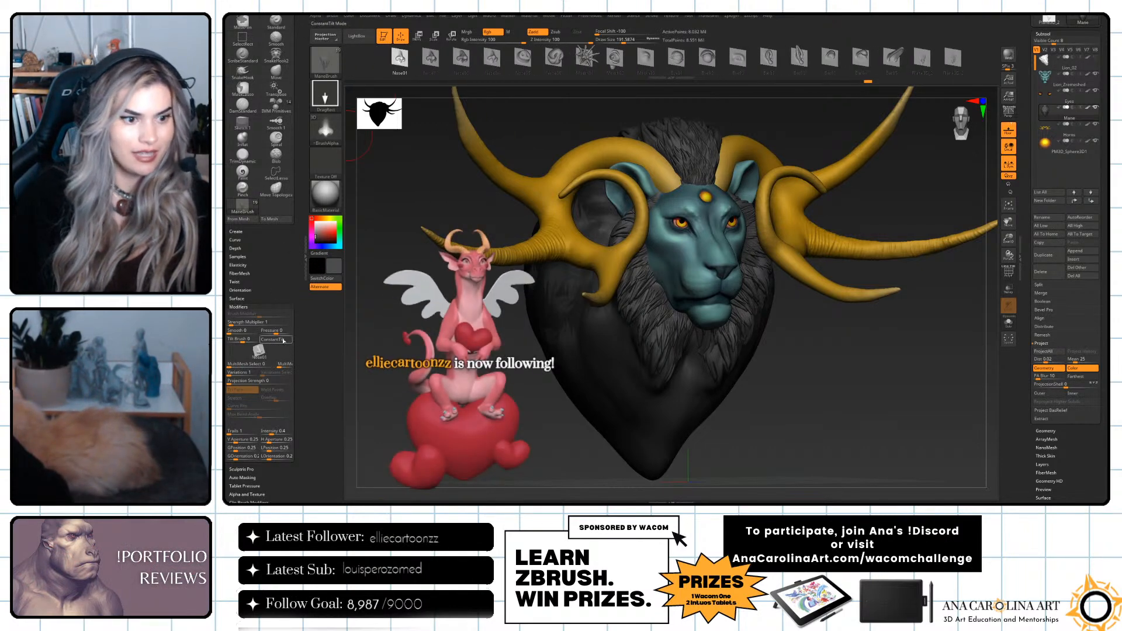
pyautogui.click(255, 232)
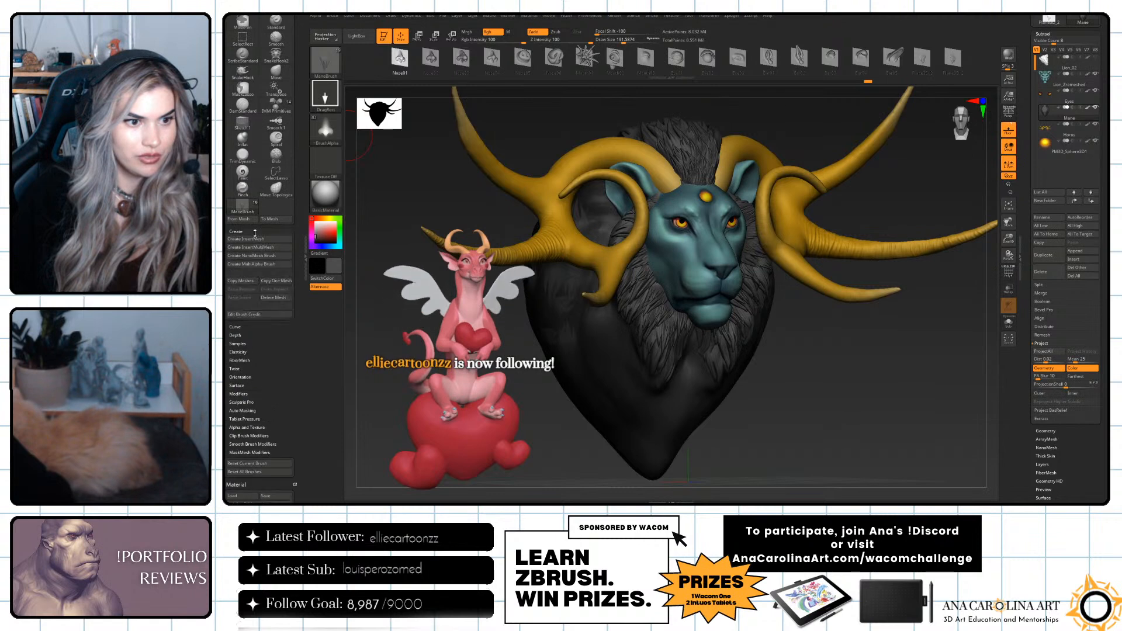
pyautogui.click(280, 298)
pyautogui.click(279, 298)
pyautogui.click(279, 298)
pyautogui.click(280, 297)
pyautogui.click(279, 298)
pyautogui.click(275, 297)
pyautogui.click(275, 298)
pyautogui.click(275, 298)
pyautogui.click(275, 297)
pyautogui.click(275, 298)
pyautogui.click(275, 297)
pyautogui.click(275, 297)
pyautogui.click(283, 298)
pyautogui.click(283, 298)
pyautogui.click(282, 298)
pyautogui.click(283, 298)
pyautogui.click(283, 298)
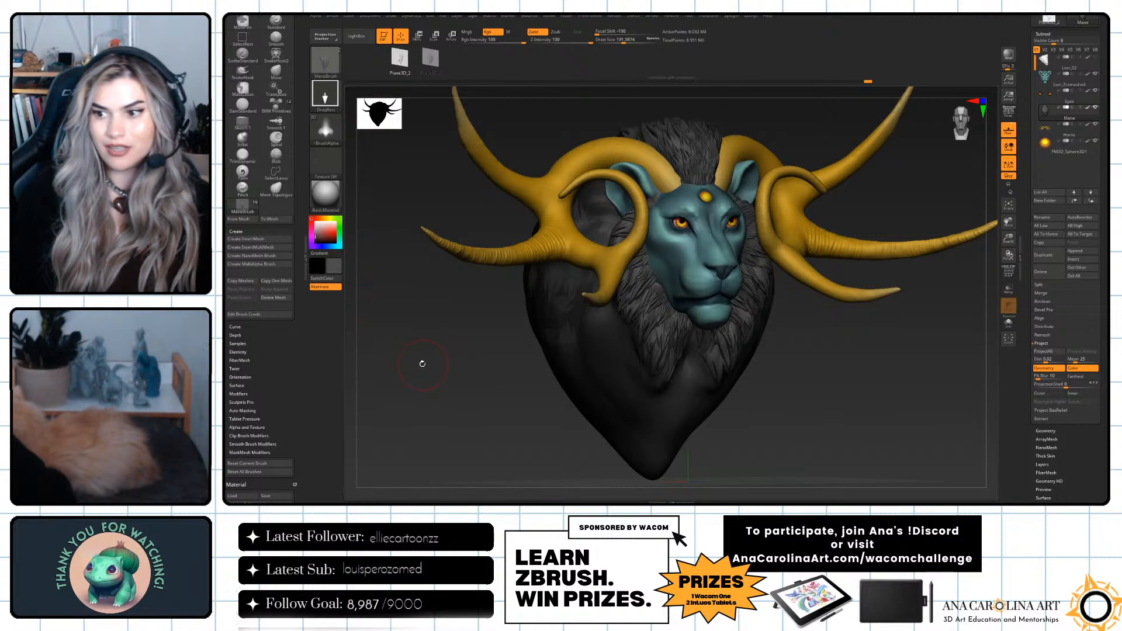
# Set the first hair tuft's MultiMesh variations to 2 and raise its variations selector mode.
pyautogui.moveTo(416, 359); pyautogui.dragTo(390, 303)
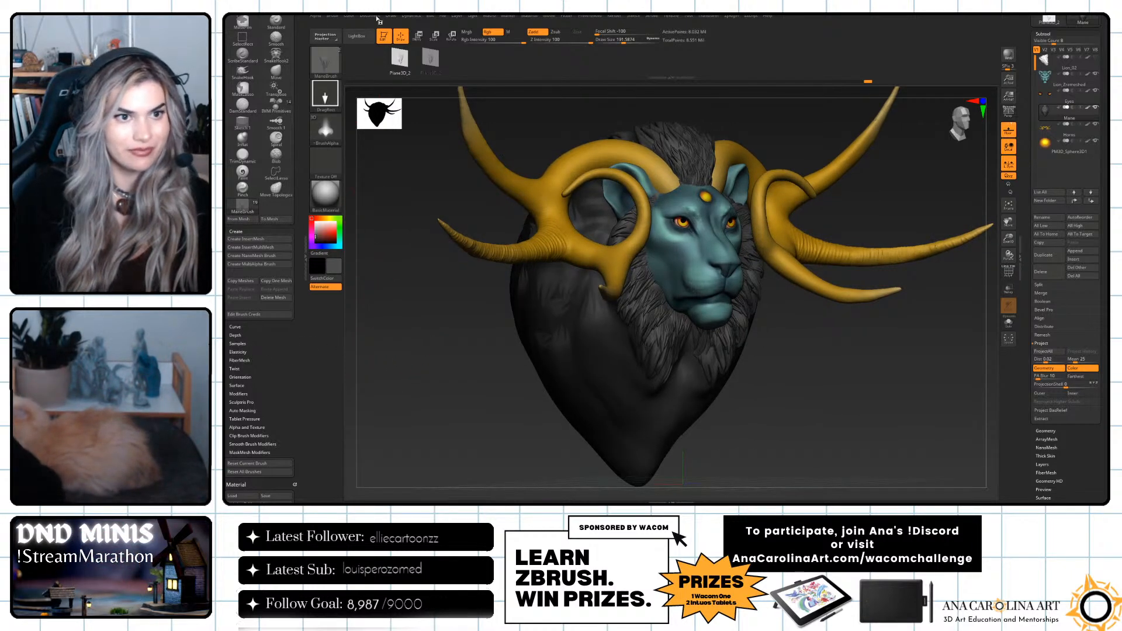
pyautogui.scroll(-3, 251, 310)
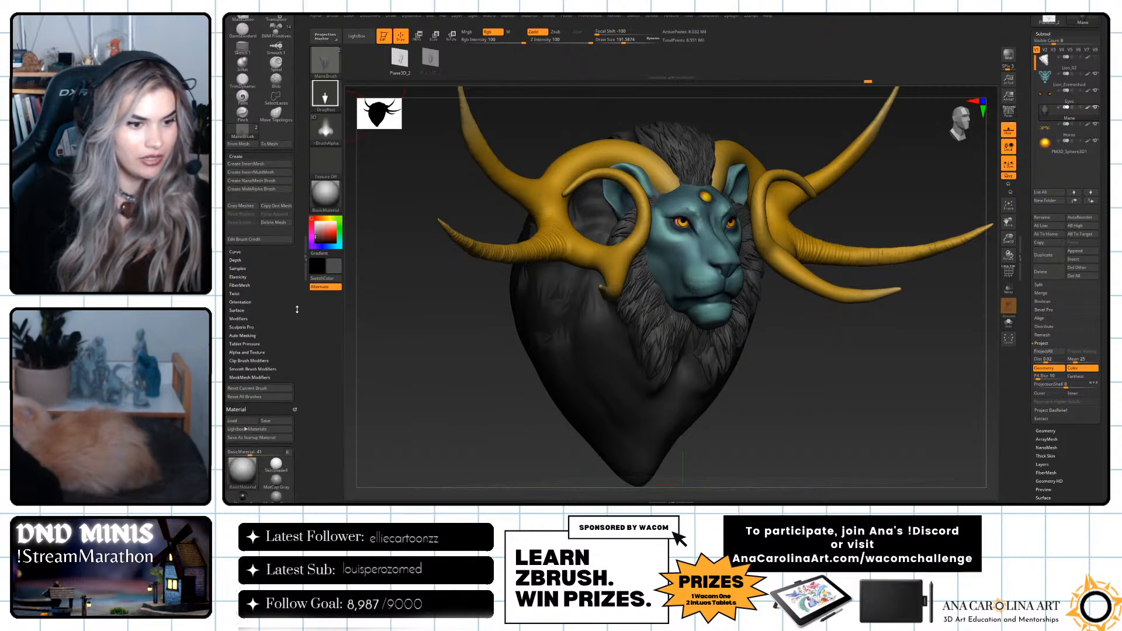
pyautogui.click(239, 319)
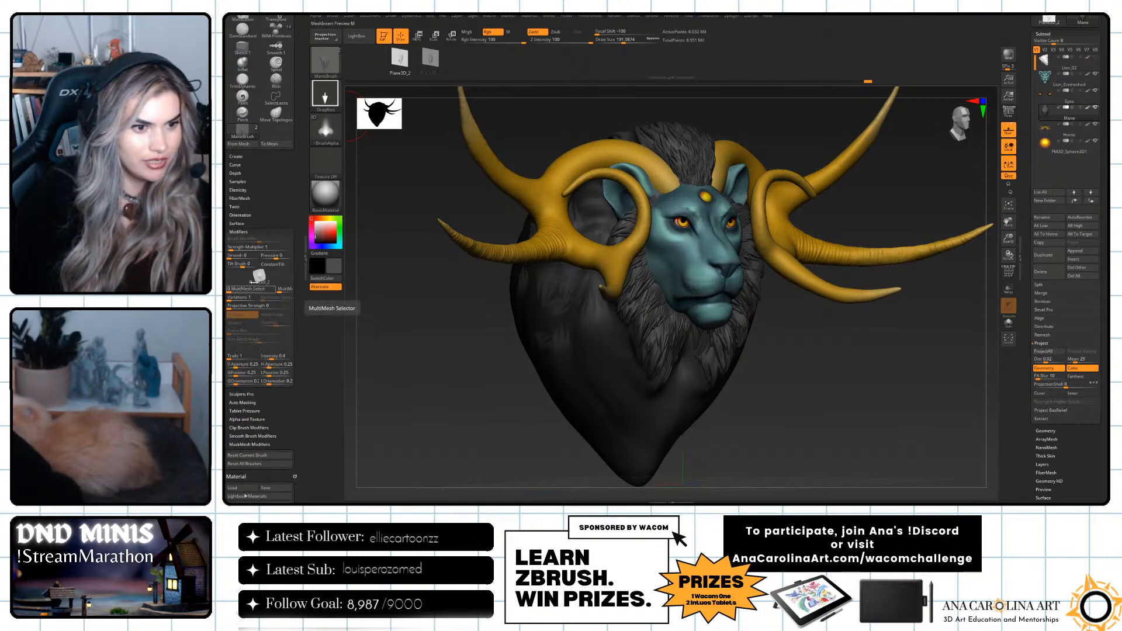
pyautogui.click(231, 297)
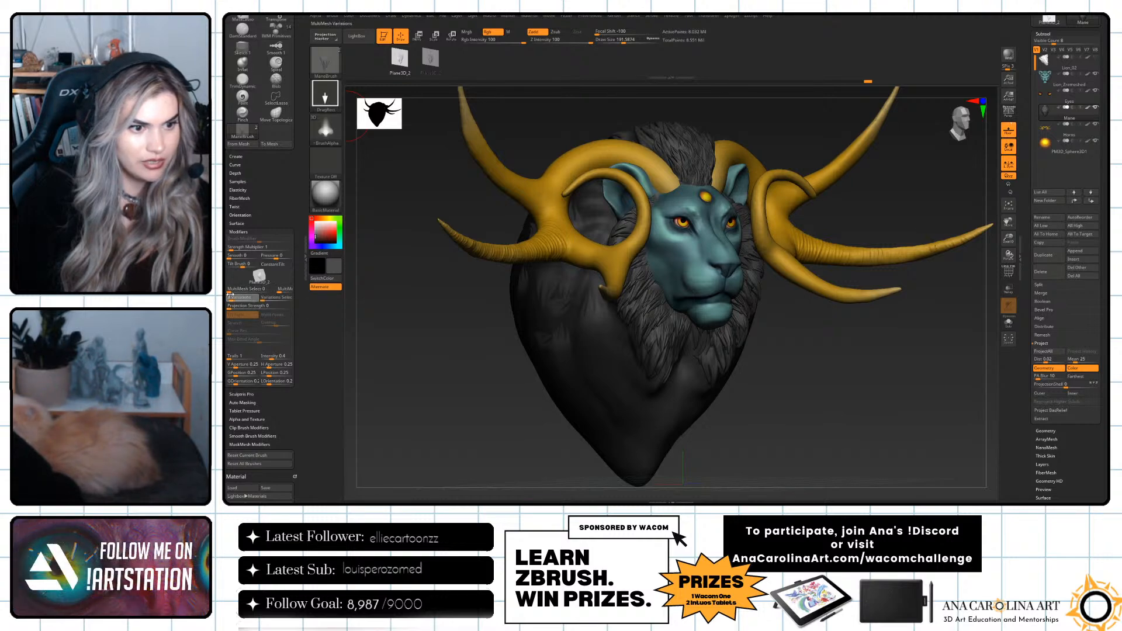
pyautogui.moveTo(260, 277)
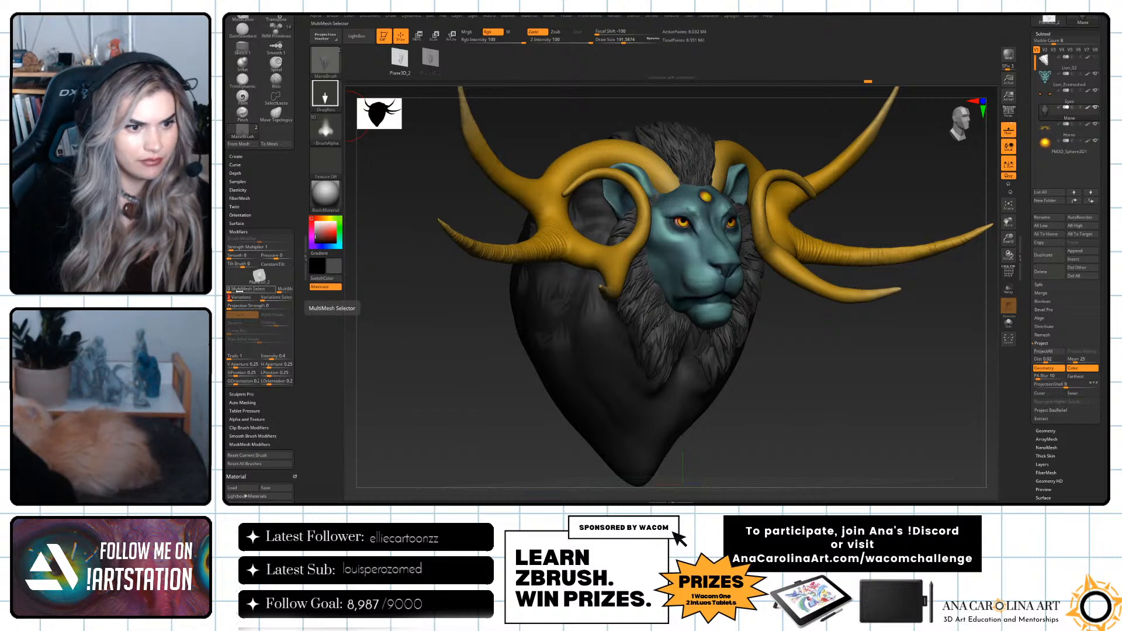
pyautogui.click(281, 290)
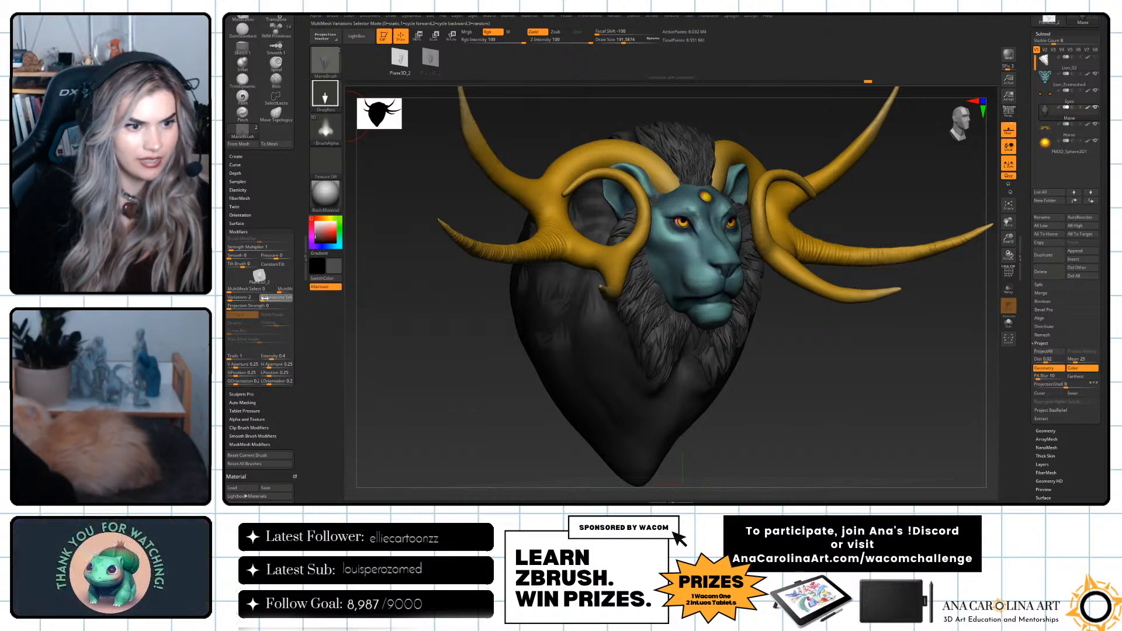
pyautogui.click(266, 297)
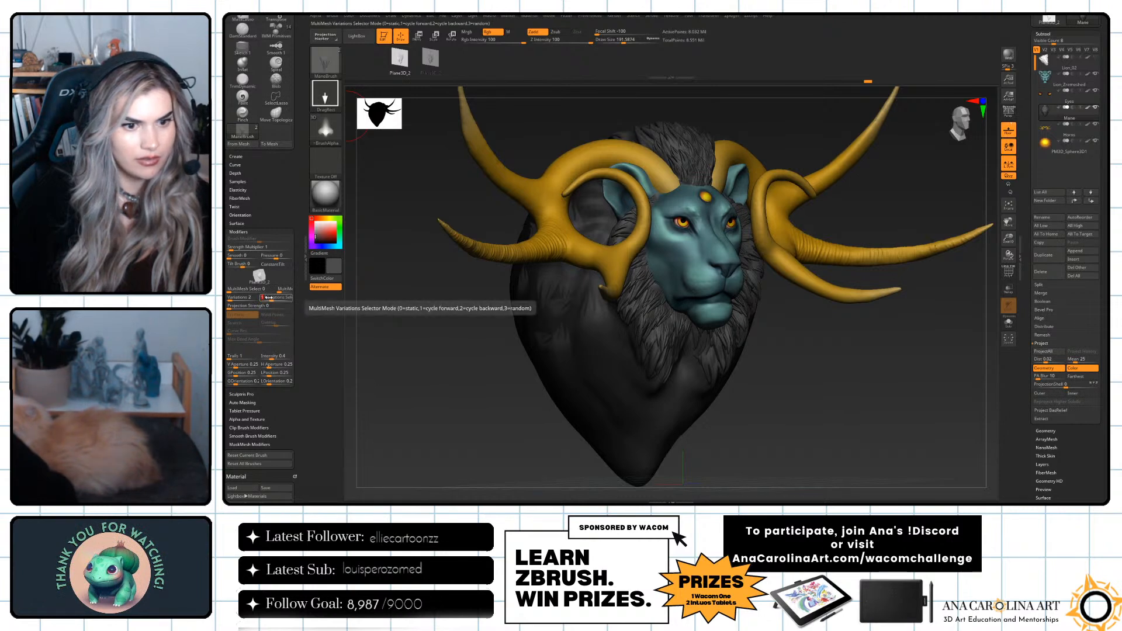
pyautogui.moveTo(269, 298); pyautogui.dragTo(281, 295)
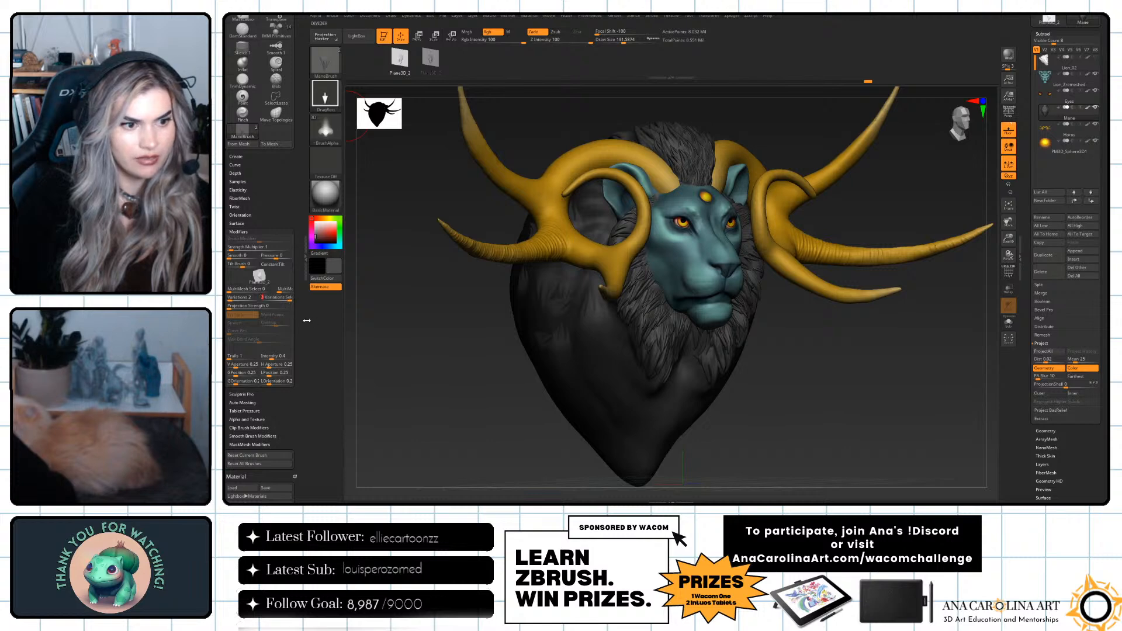
# Try stamping a row of tufts on the side of the mane, and undo them.
pyautogui.moveTo(374, 316); pyautogui.dragTo(468, 299)
pyautogui.moveTo(531, 340); pyautogui.dragTo(552, 313)
pyautogui.moveTo(560, 350); pyautogui.dragTo(570, 320)
pyautogui.moveTo(589, 361); pyautogui.dragTo(595, 332)
pyautogui.moveTo(649, 408); pyautogui.dragTo(671, 431)
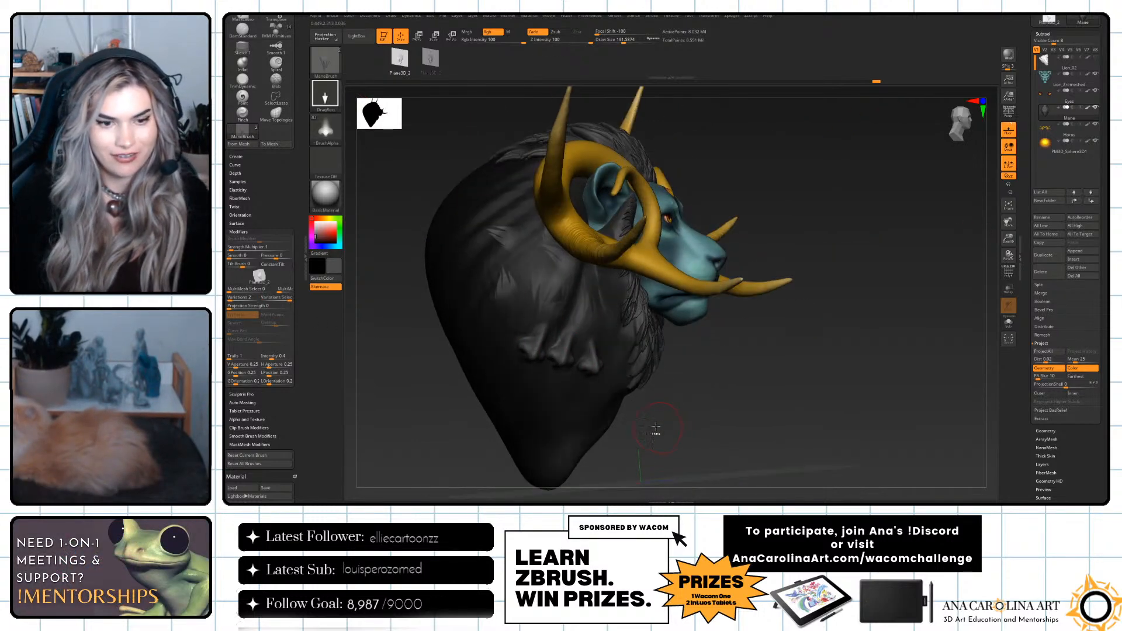
pyautogui.hotkey('ctrl', 'z')
pyautogui.hotkey('ctrl', 'z')
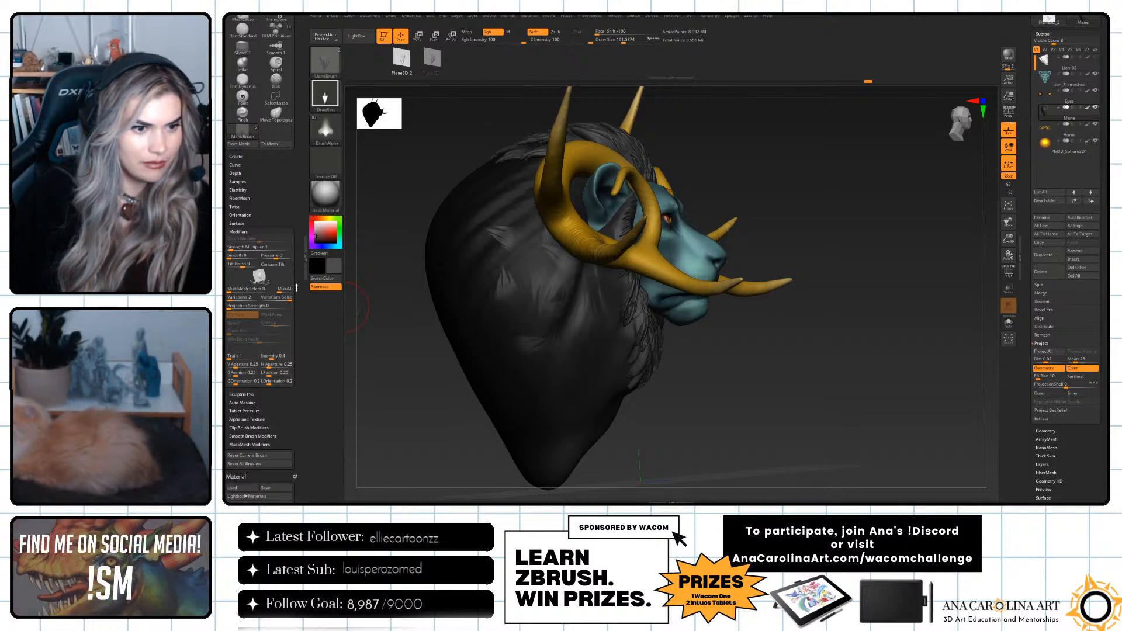
# Switch ManeBrush to the second hair tuft, set its variations to 2 and raise its variations selector mode.
pyautogui.click(266, 290)
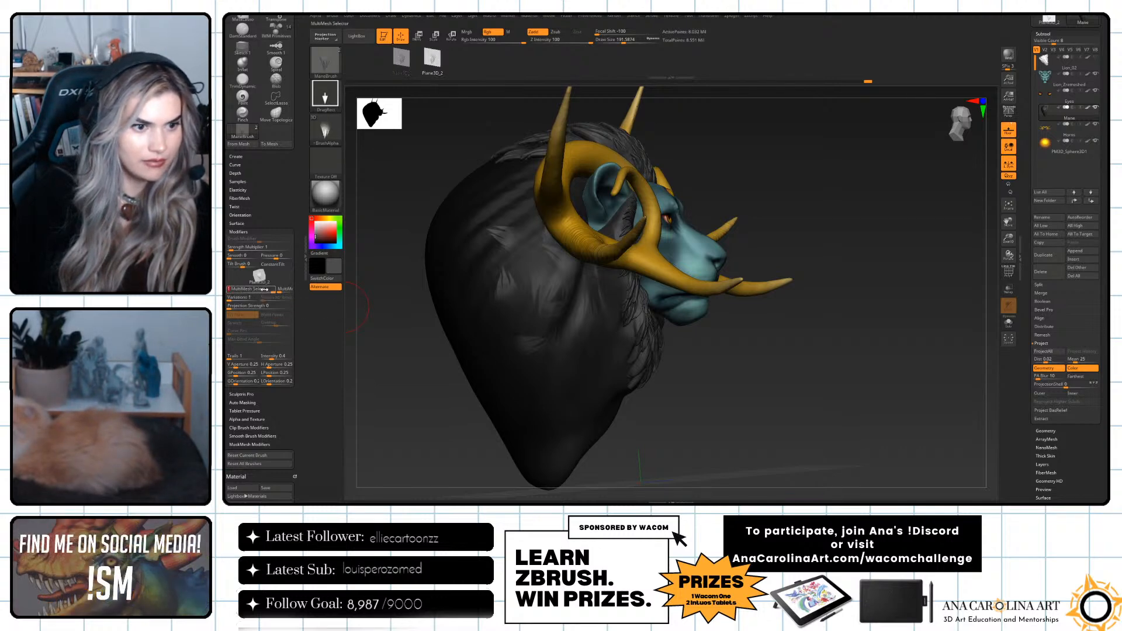
pyautogui.hotkey('ctrl', 'z')
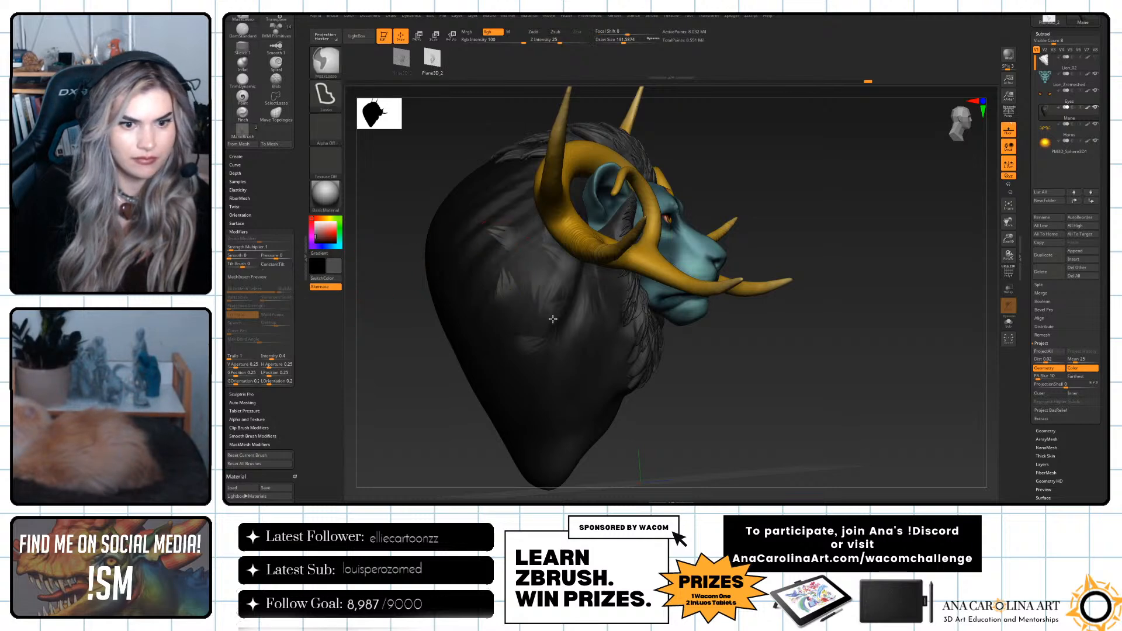
pyautogui.moveTo(557, 304)
pyautogui.mouseDown()
pyautogui.moveTo(535, 353)
pyautogui.moveTo(549, 369)
pyautogui.mouseUp()
pyautogui.moveTo(589, 322); pyautogui.dragTo(567, 381)
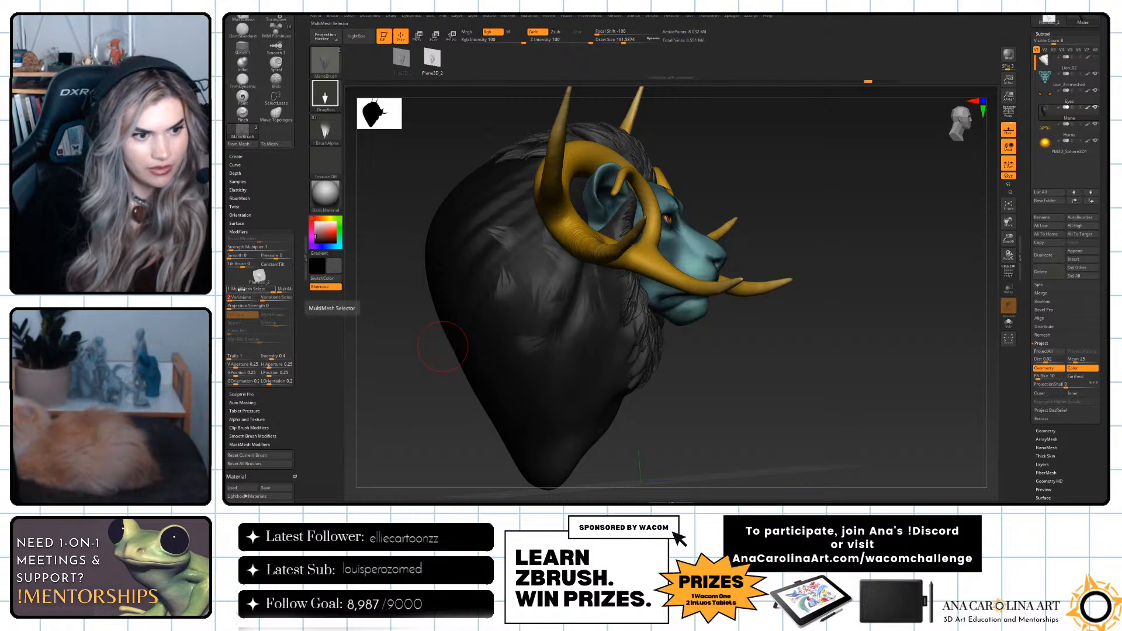
pyautogui.moveTo(269, 298); pyautogui.dragTo(285, 299)
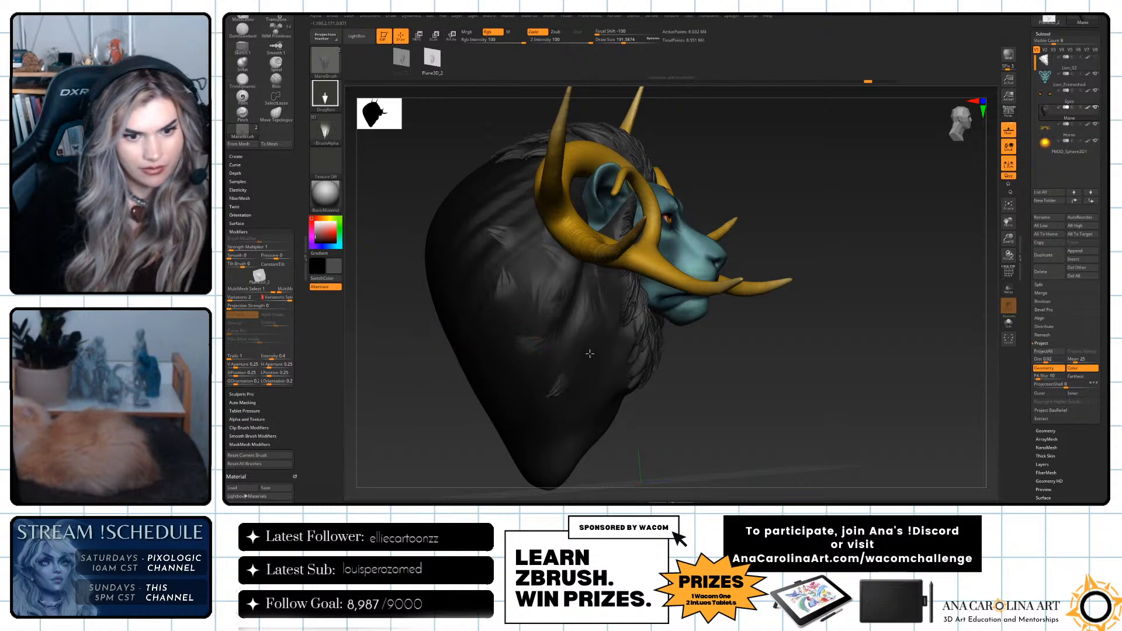
# Try the second hair tuft with a few stamps on the back and side of the mane.
pyautogui.moveTo(512, 357); pyautogui.dragTo(501, 369)
pyautogui.moveTo(666, 406); pyautogui.dragTo(618, 377)
pyautogui.moveTo(499, 321); pyautogui.dragTo(489, 334)
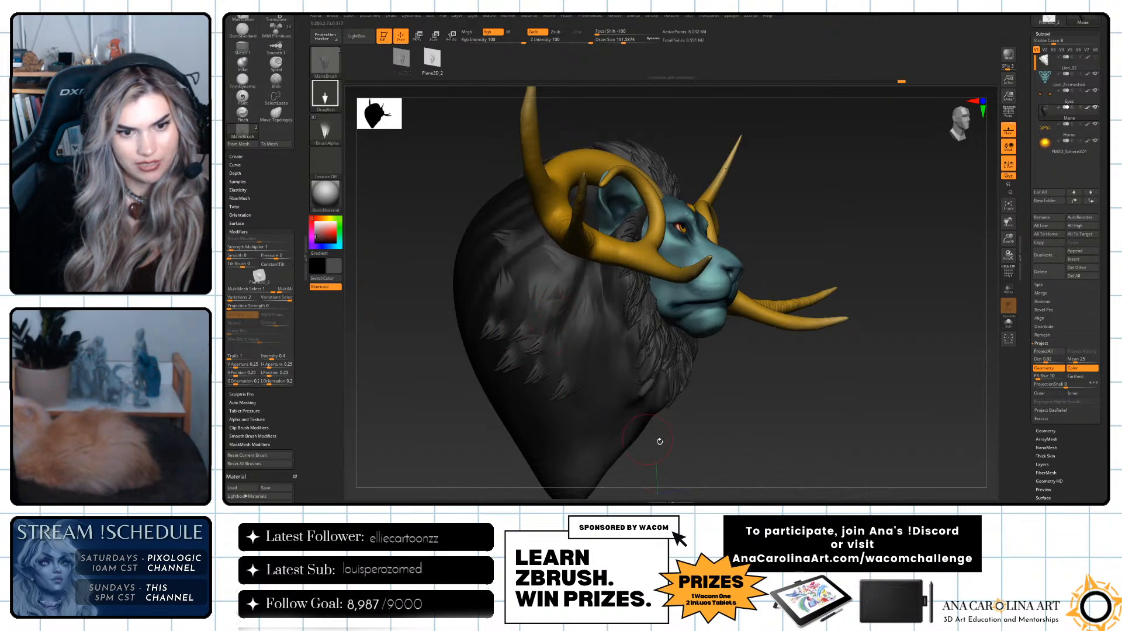
pyautogui.moveTo(638, 436); pyautogui.dragTo(663, 446)
pyautogui.press('ctrl')
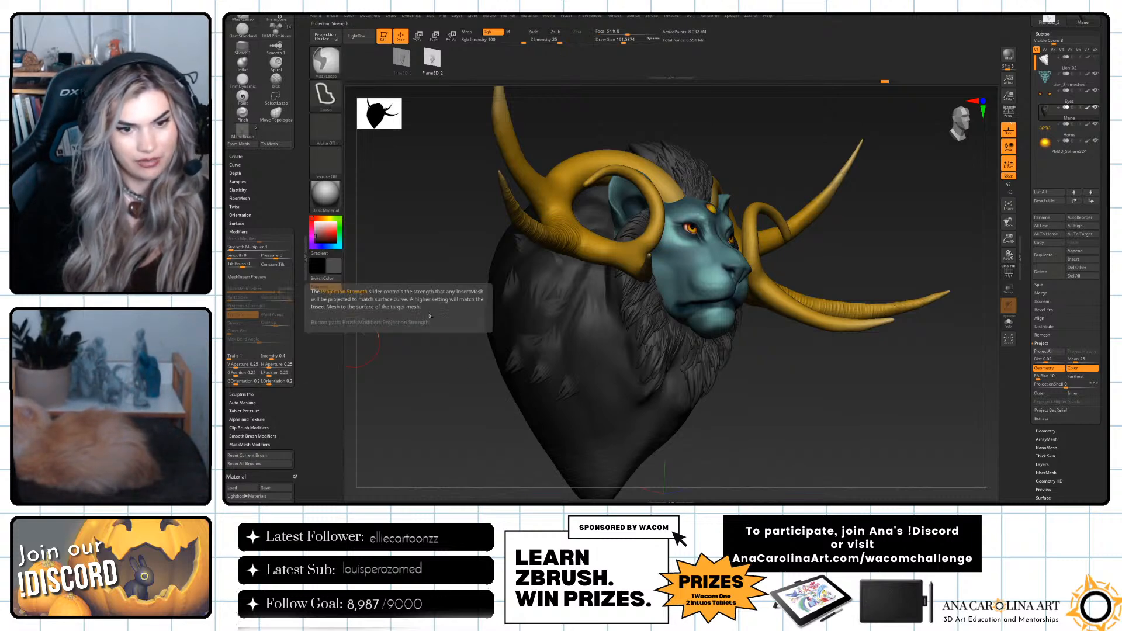
# Stamp overlapping hair tufts across the chest part of the mane below the chin.
pyautogui.keyDown('shift'); pyautogui.moveTo(815, 439); pyautogui.dragTo(795, 452); pyautogui.keyUp('shift')
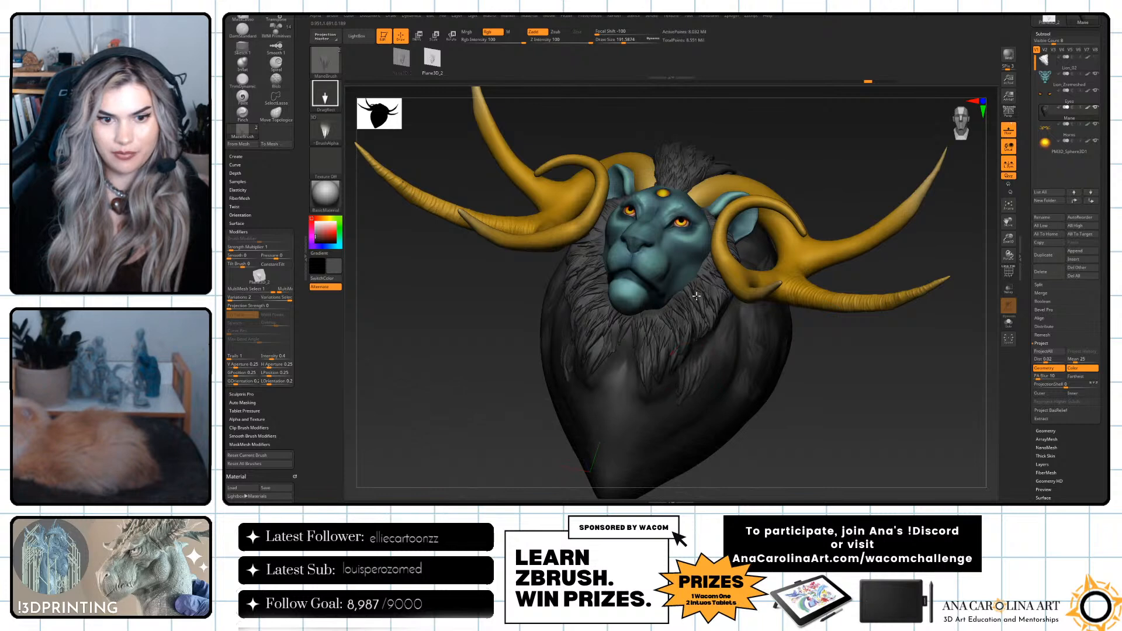
pyautogui.moveTo(702, 368); pyautogui.dragTo(723, 365)
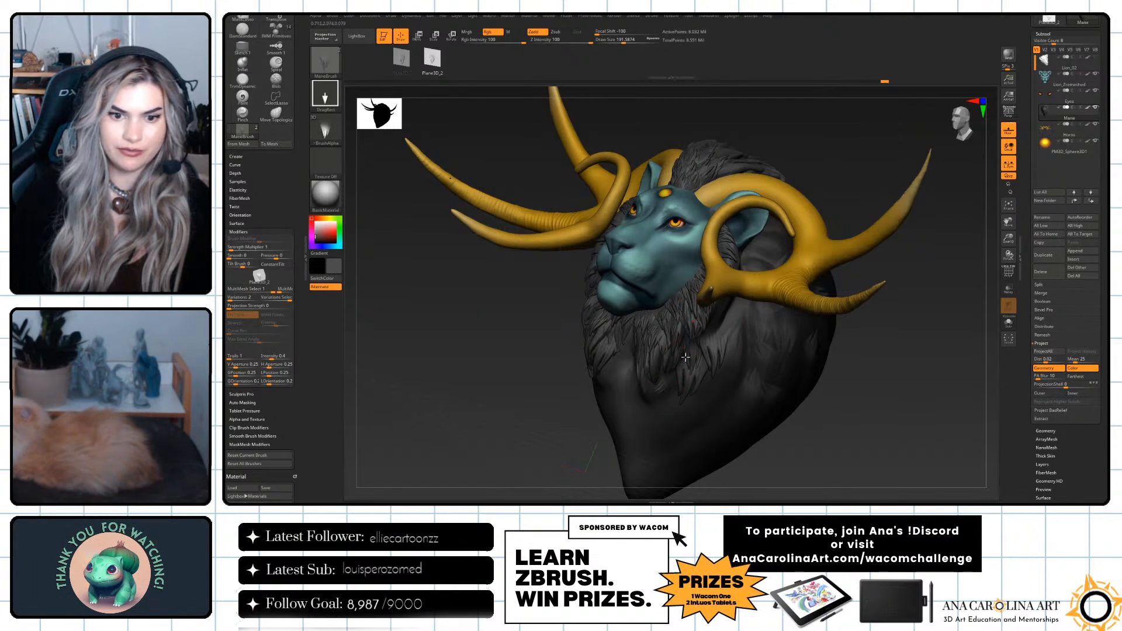
pyautogui.moveTo(678, 329); pyautogui.dragTo(680, 329)
pyautogui.hotkey('ctrl', 'z')
pyautogui.moveTo(670, 381); pyautogui.dragTo(677, 346)
pyautogui.moveTo(690, 371); pyautogui.dragTo(764, 465, button='right')
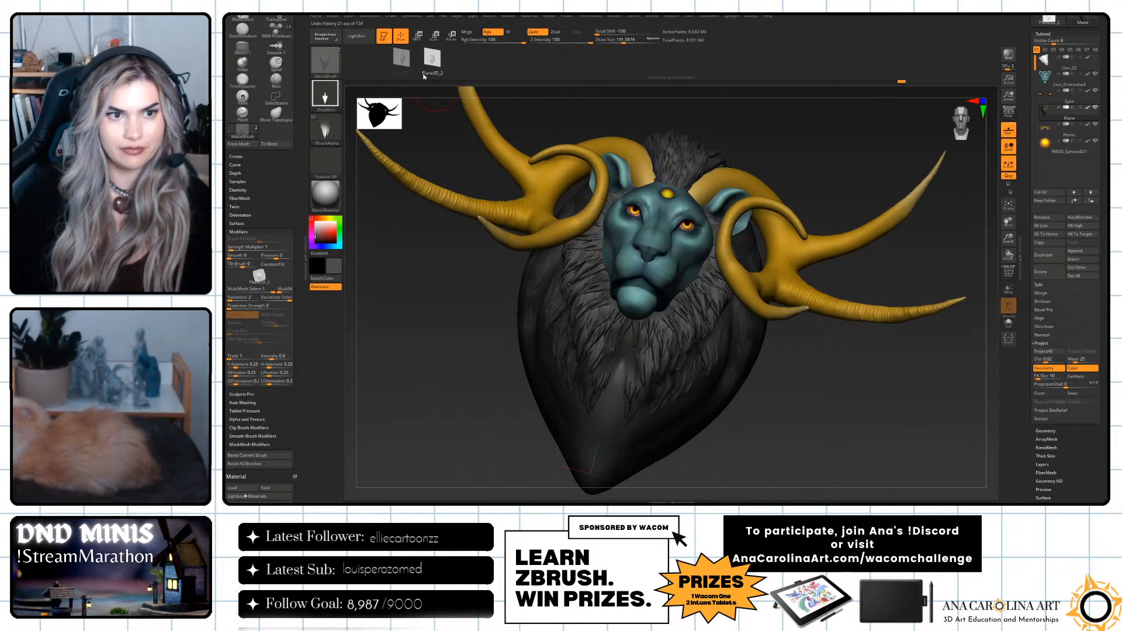
# Extend the chest hair down toward the mane's tip, alternating between the two hair tufts.
pyautogui.click(402, 60)
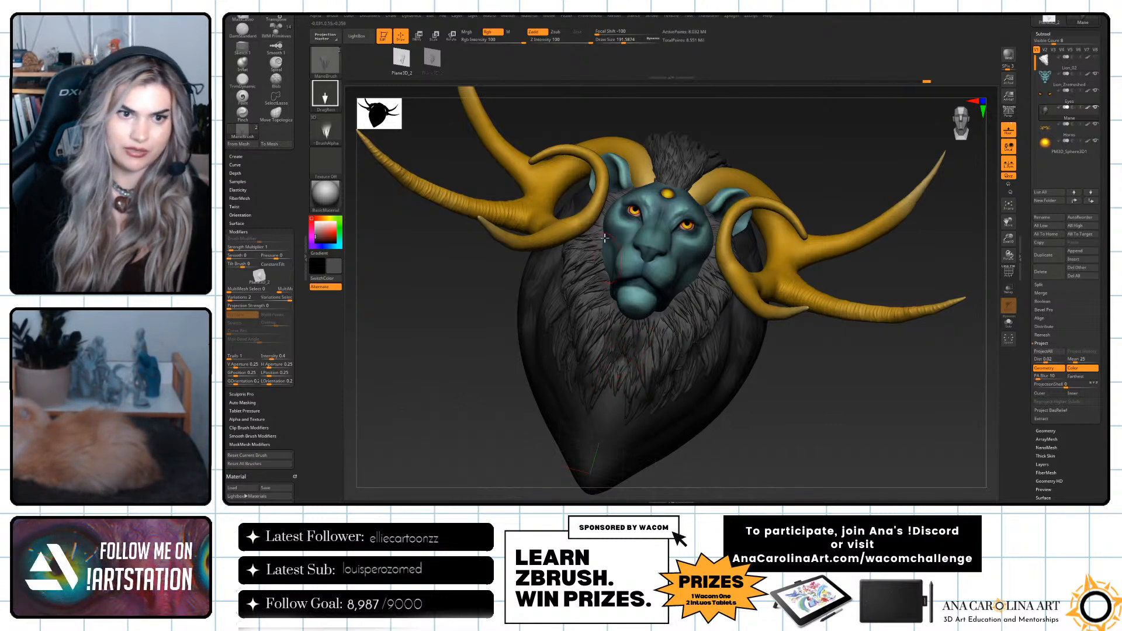
pyautogui.click(432, 58)
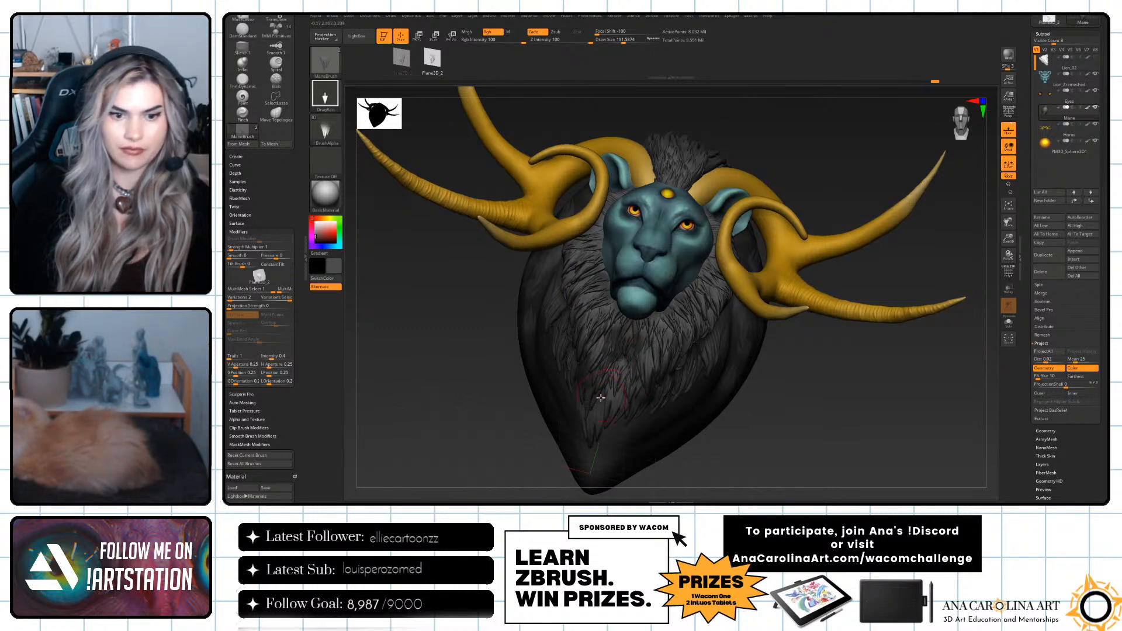
pyautogui.moveTo(744, 440); pyautogui.dragTo(790, 394)
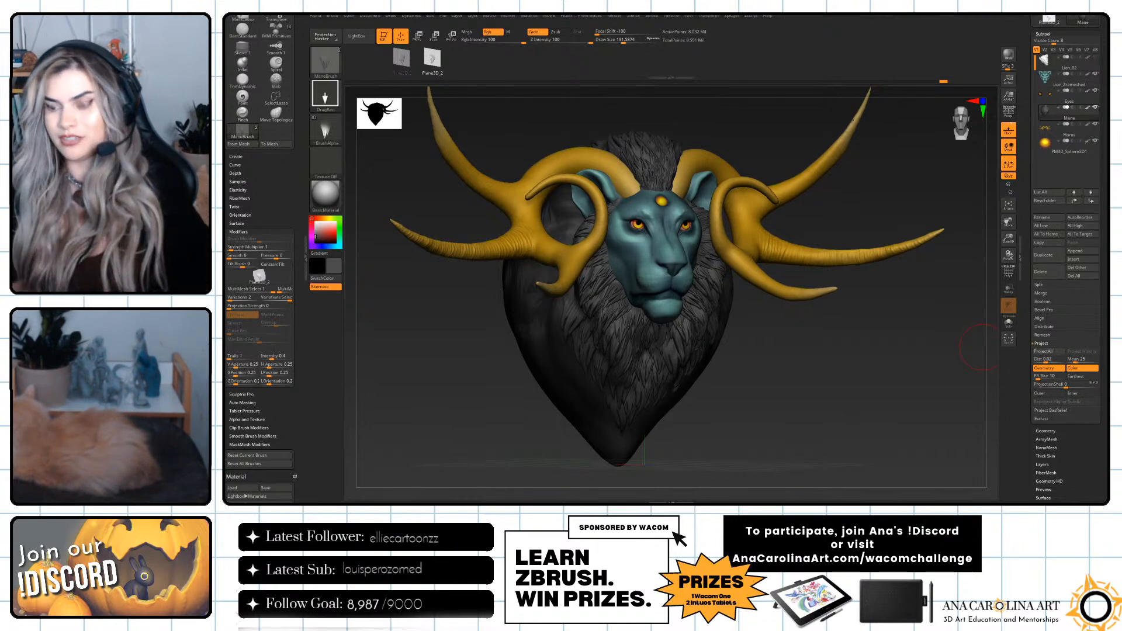
# Isolate the mane, stamp hair tufts along its side while switching between the two tufts, and show the full lion again.
pyautogui.moveTo(700, 351); pyautogui.dragTo(698, 270, button='right')
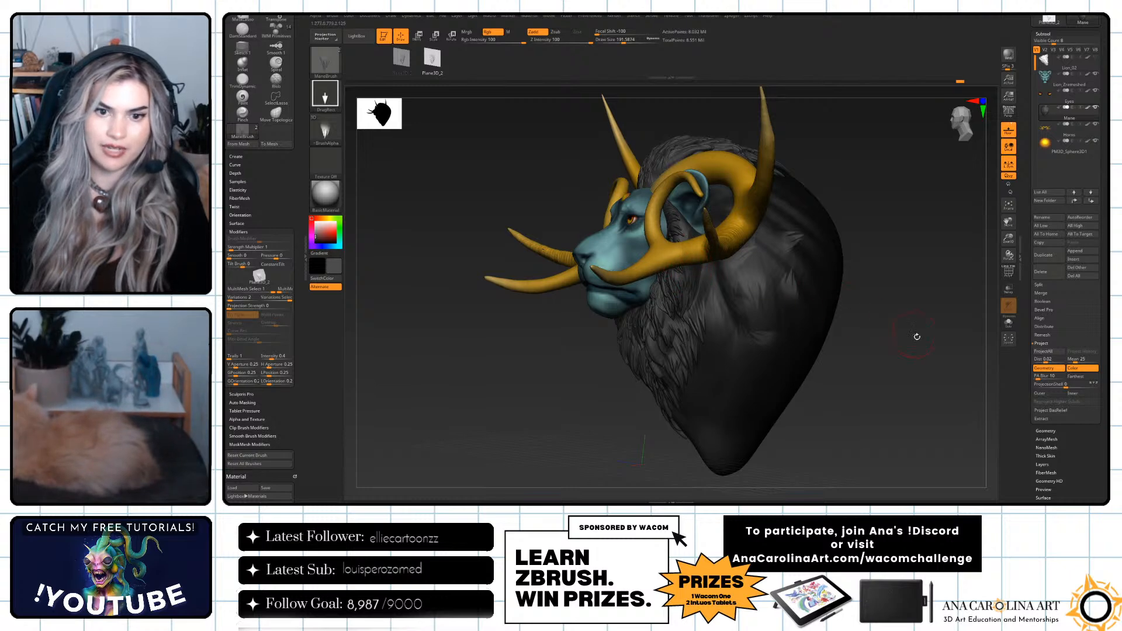
pyautogui.moveTo(915, 334); pyautogui.dragTo(996, 350, button='right')
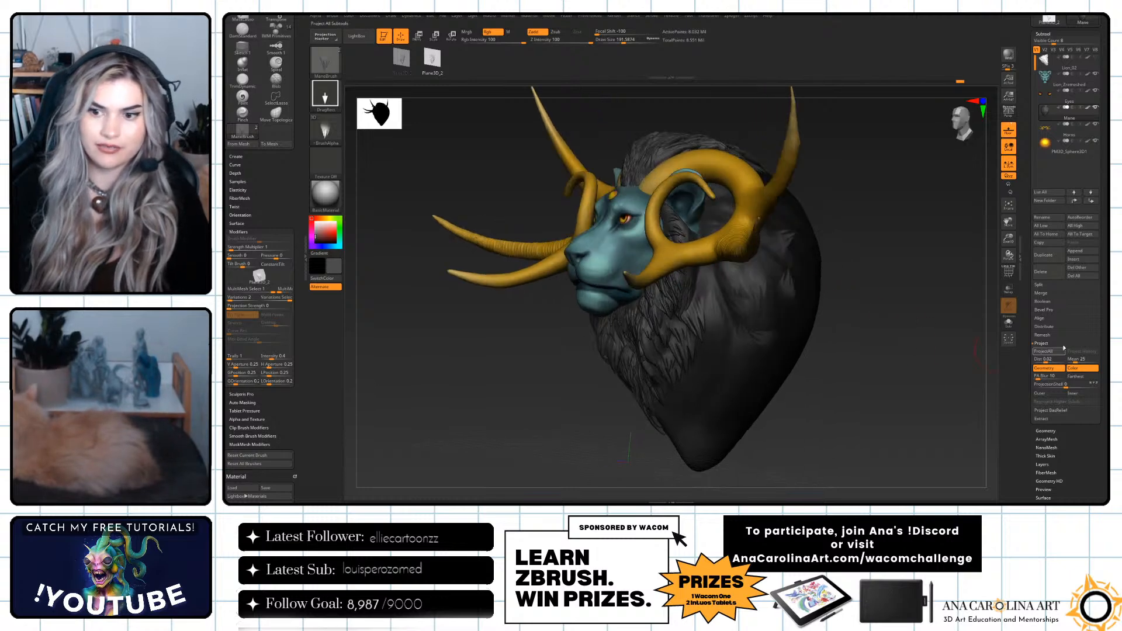
pyautogui.click(1009, 323)
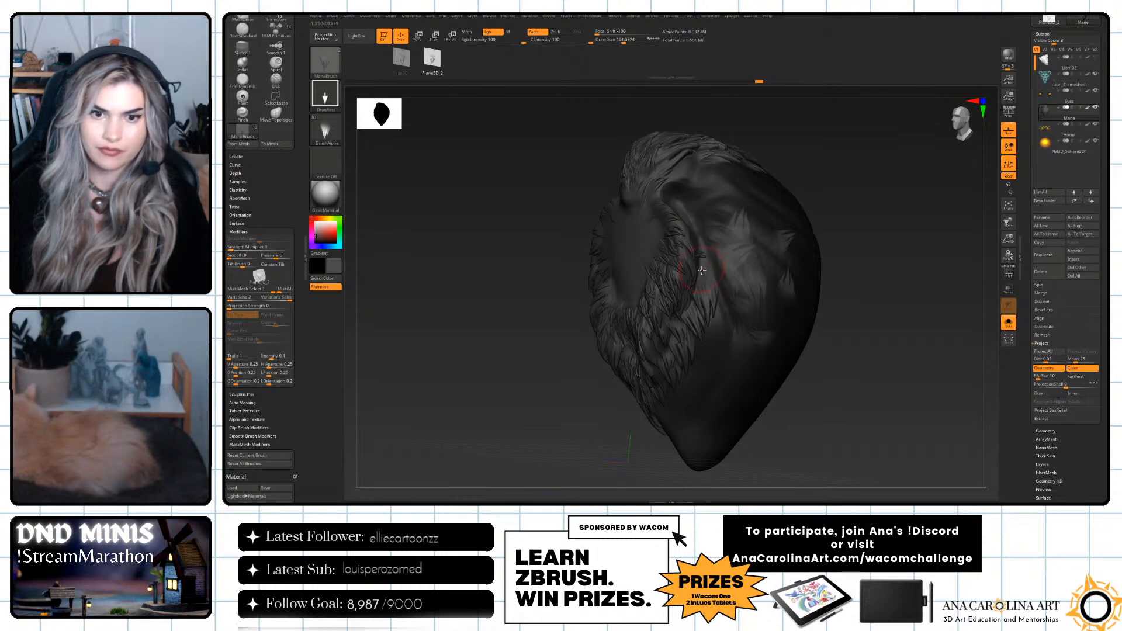
pyautogui.press('Left')
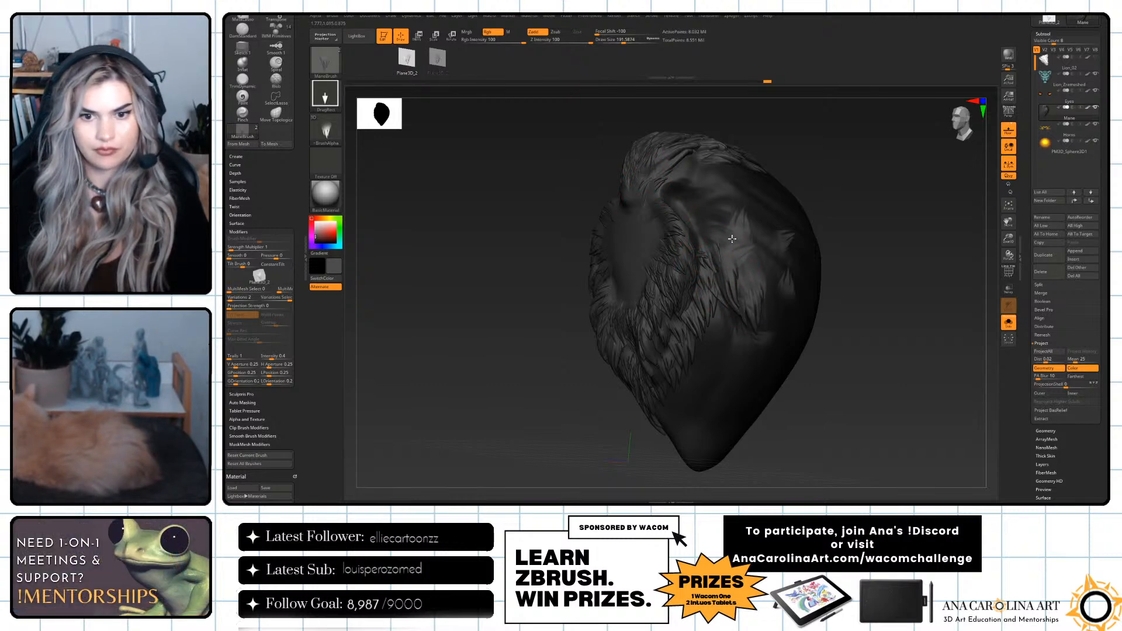
pyautogui.press('Right')
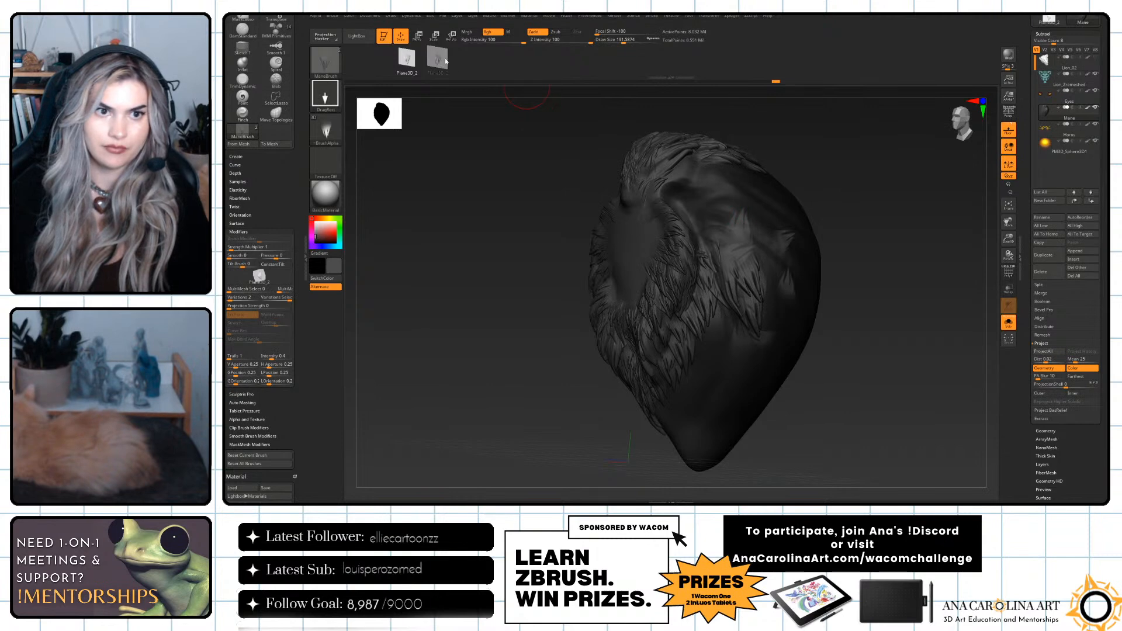
pyautogui.click(1010, 323)
# Stamp overlapping hair tufts over the side of the mane below the horns, working down toward its tip.
pyautogui.moveTo(936, 349); pyautogui.dragTo(882, 357)
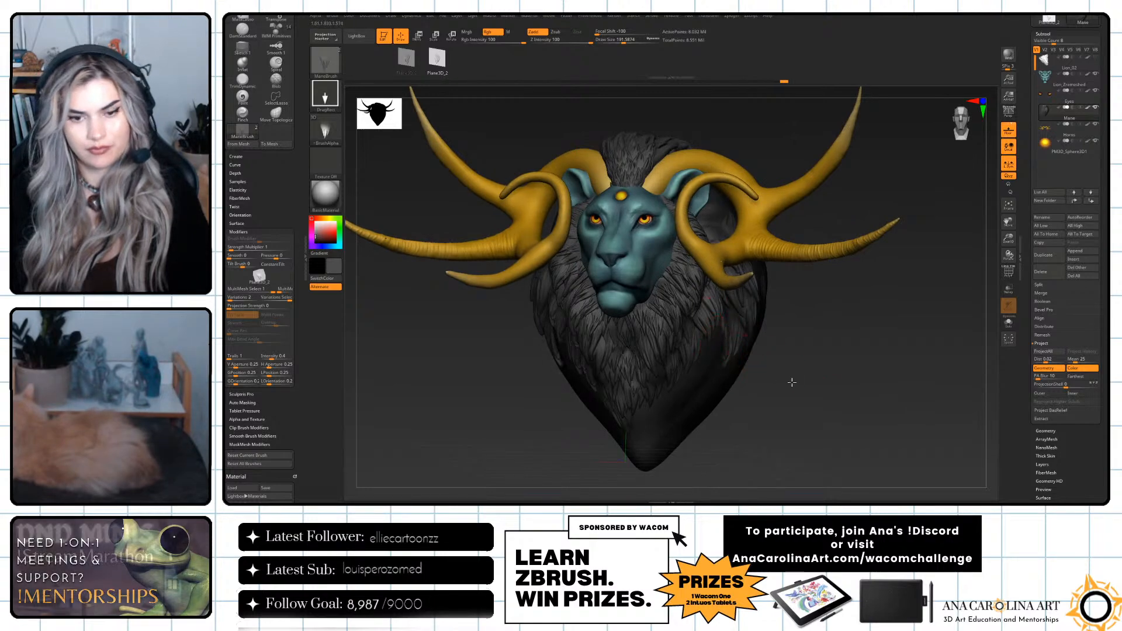
pyautogui.moveTo(787, 379); pyautogui.dragTo(732, 351)
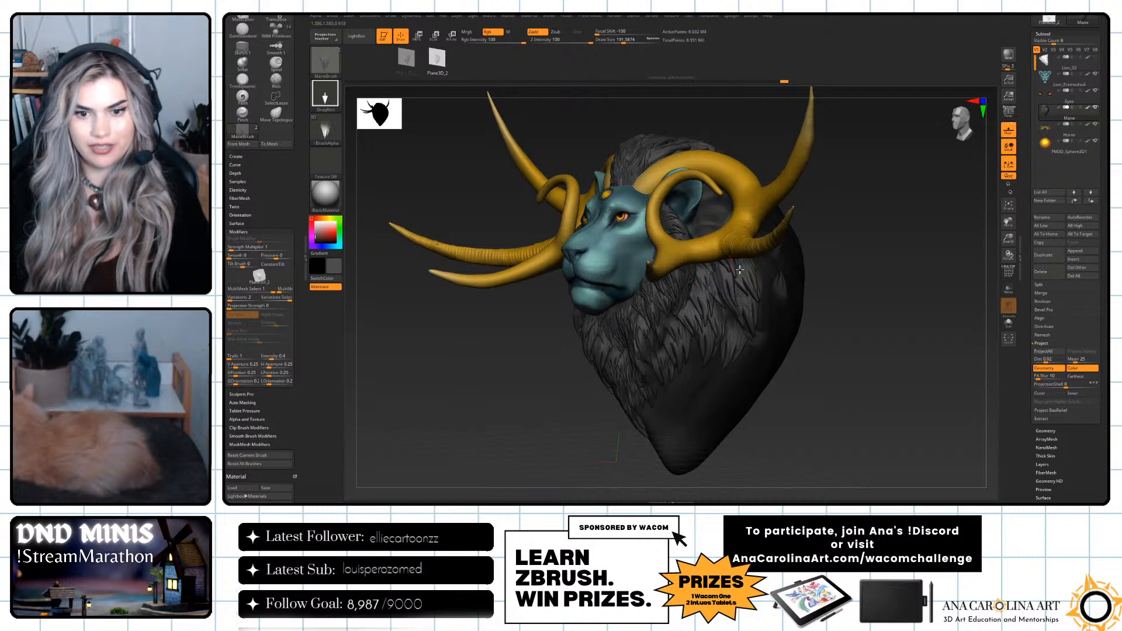
pyautogui.moveTo(790, 391)
pyautogui.mouseDown()
pyautogui.moveTo(742, 415)
pyautogui.moveTo(728, 405)
pyautogui.mouseUp()
pyautogui.moveTo(789, 424); pyautogui.dragTo(715, 356)
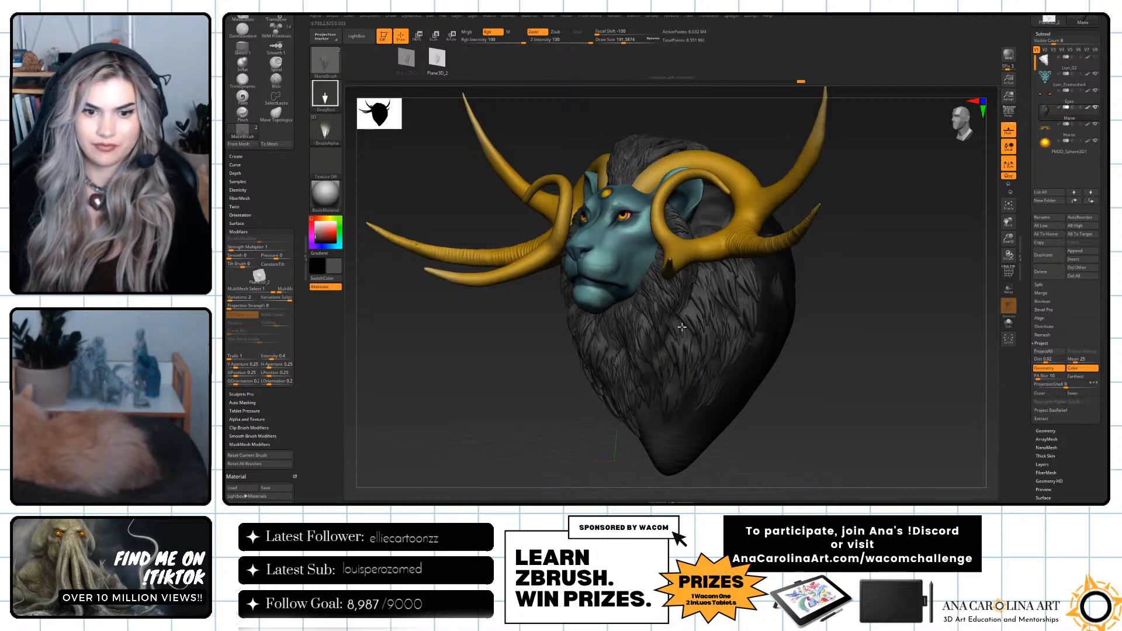
pyautogui.moveTo(759, 430); pyautogui.dragTo(742, 402)
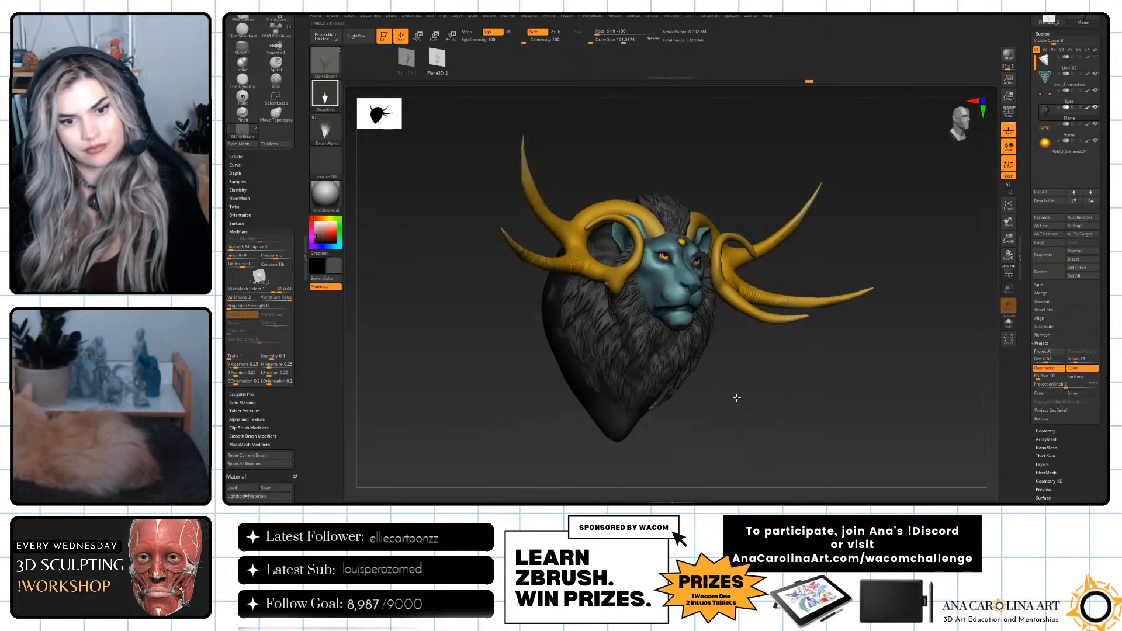
# Extend the hair backward across the mane's side and down its lower edge with the first hair tuft.
pyautogui.moveTo(453, 315); pyautogui.dragTo(515, 321)
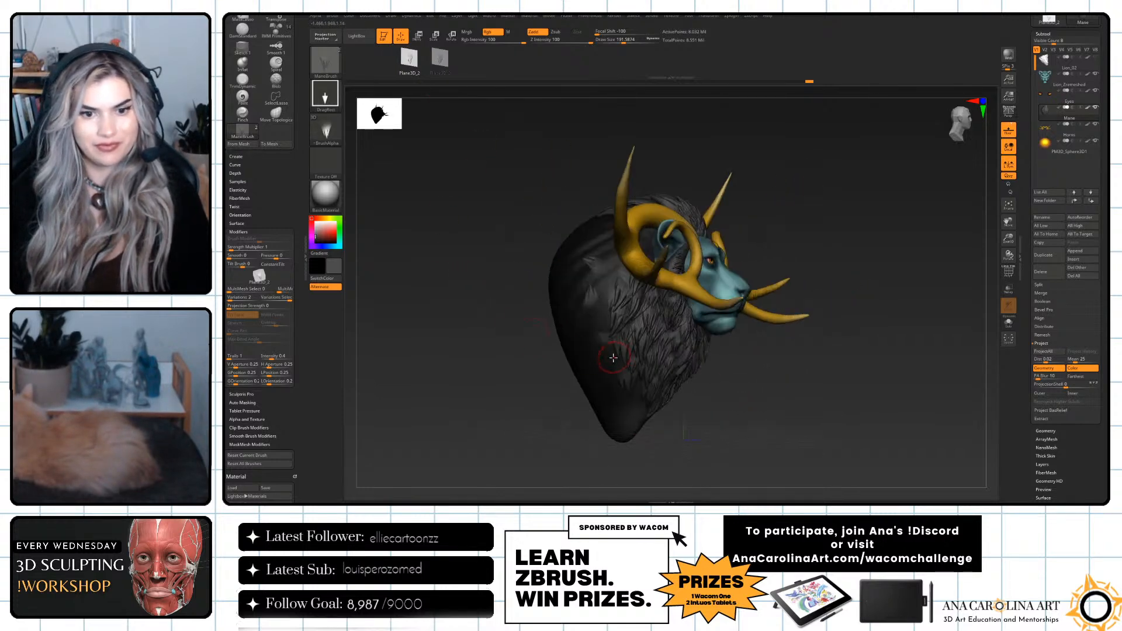
pyautogui.moveTo(609, 300); pyautogui.dragTo(705, 304)
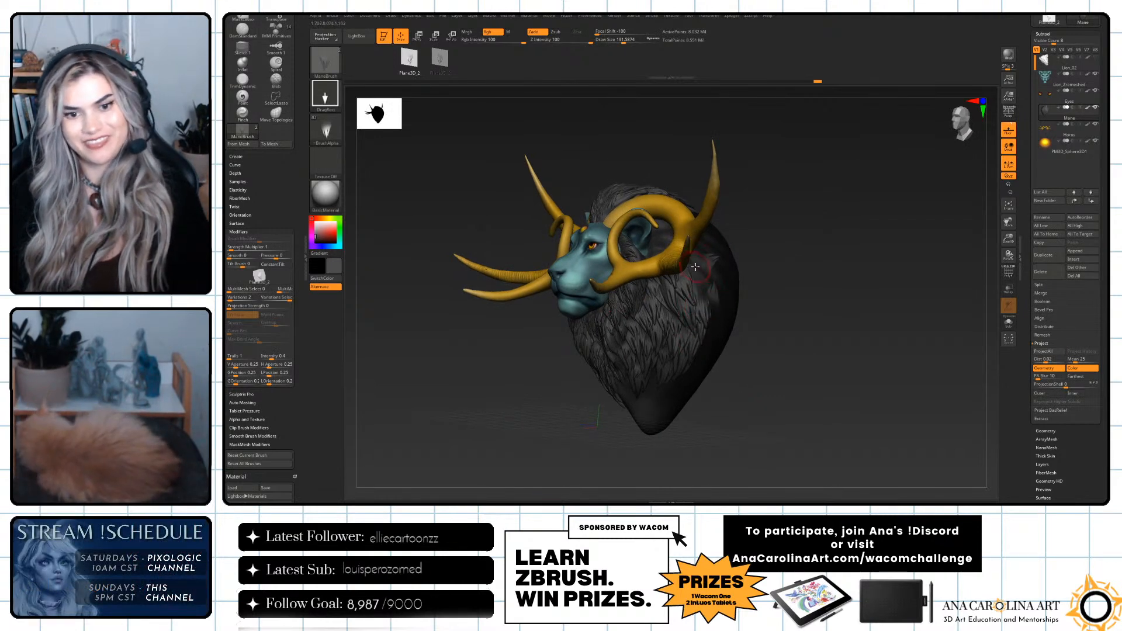
pyautogui.moveTo(691, 258); pyautogui.dragTo(705, 294)
pyautogui.moveTo(688, 388); pyautogui.dragTo(669, 390, button='right')
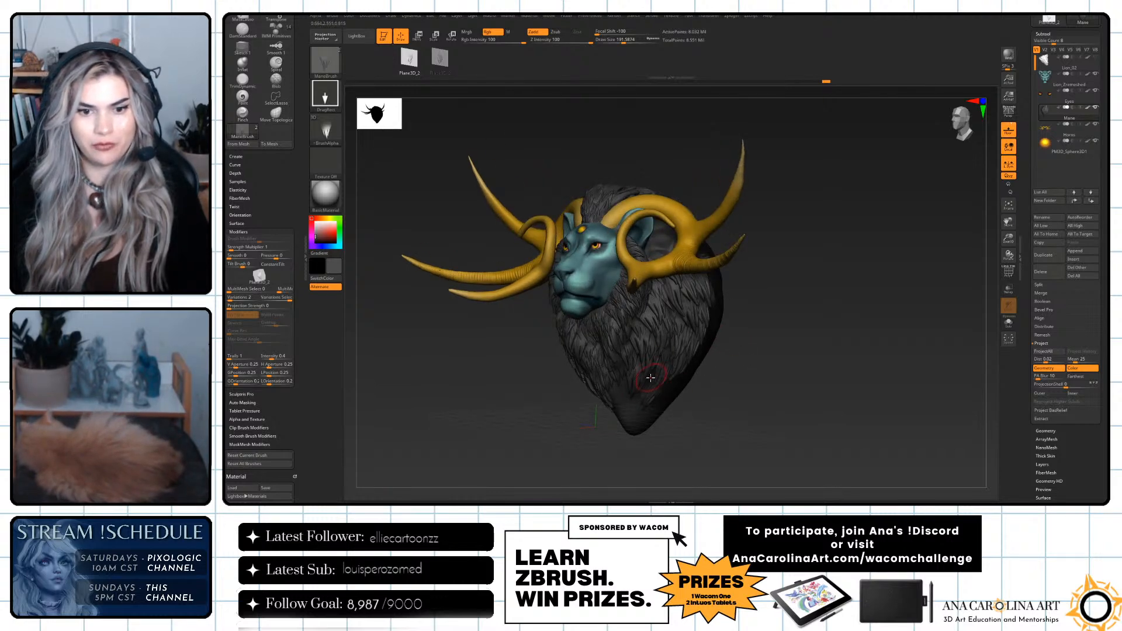
pyautogui.moveTo(669, 400); pyautogui.dragTo(727, 431, button='right')
pyautogui.moveTo(615, 413); pyautogui.dragTo(628, 419, button='right')
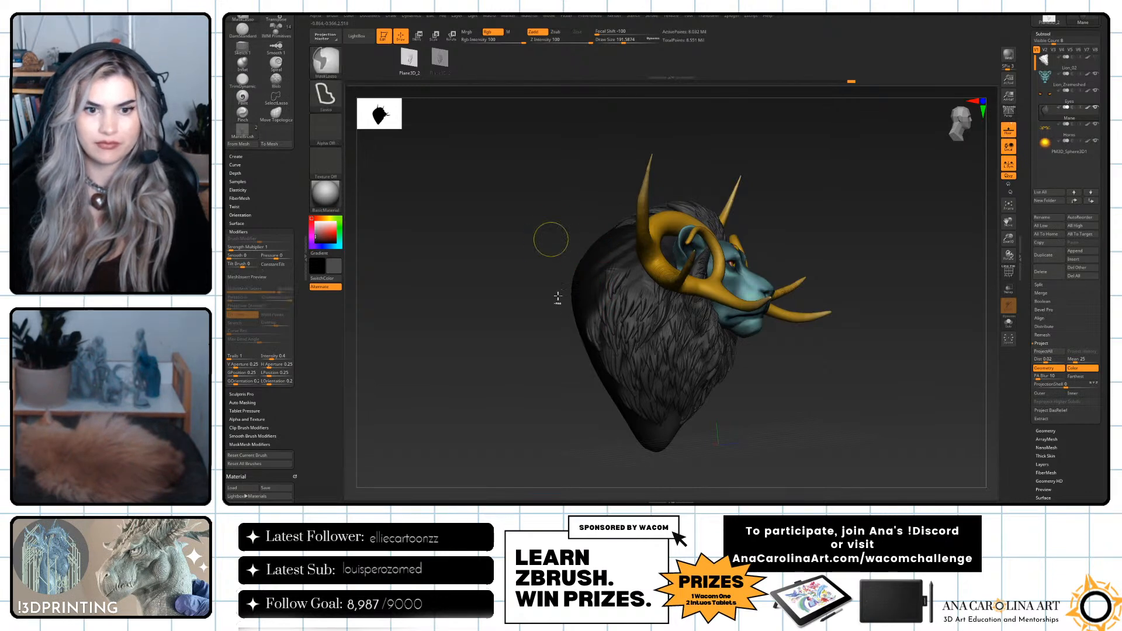
# Carry the hair toward the back edge of the mane's side using the second hair tuft.
pyautogui.moveTo(542, 368); pyautogui.dragTo(579, 285)
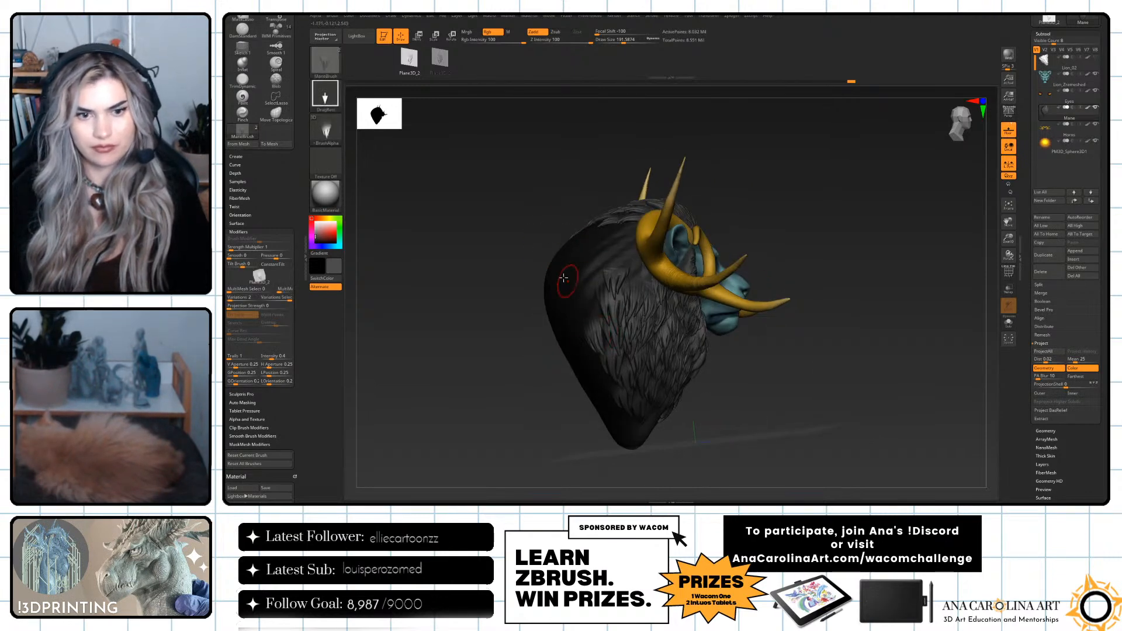
pyautogui.click(439, 59)
pyautogui.moveTo(589, 304); pyautogui.dragTo(566, 213)
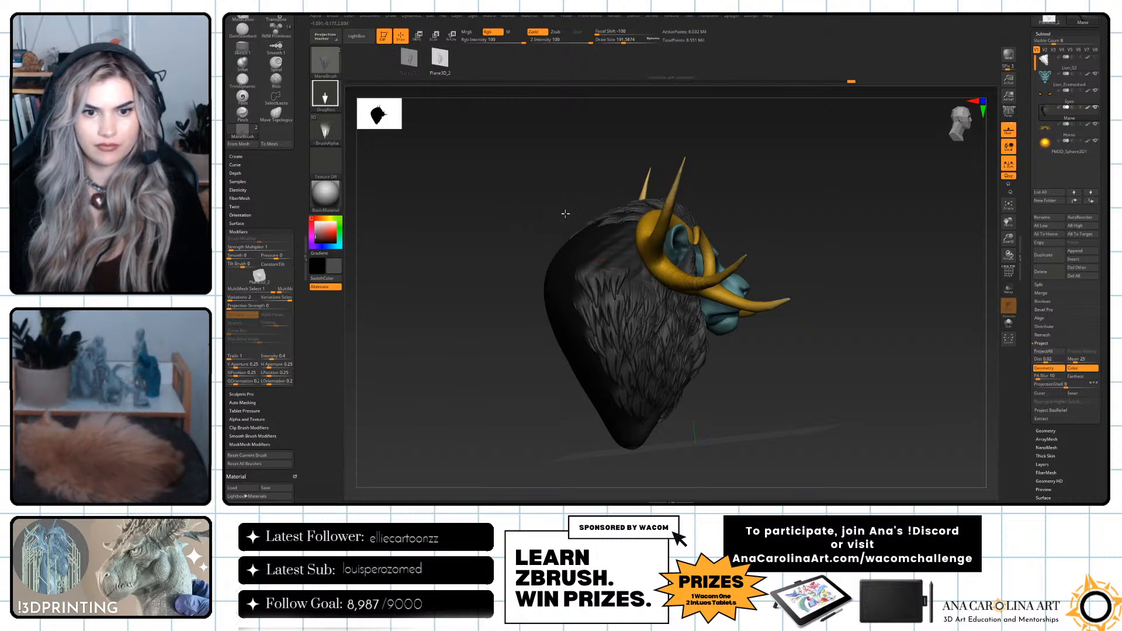
pyautogui.moveTo(734, 388); pyautogui.dragTo(697, 419)
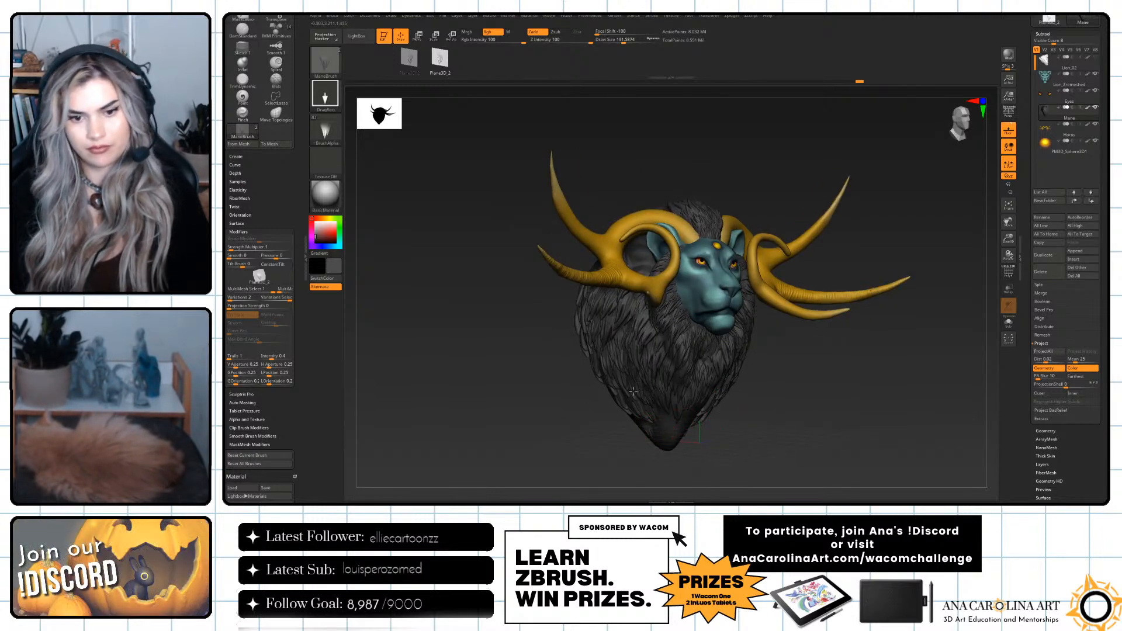
# Cover the remaining bare area at the mane's lower front tip with overlapping hair tufts.
pyautogui.moveTo(801, 437); pyautogui.dragTo(760, 410)
pyautogui.moveTo(786, 409); pyautogui.dragTo(744, 396)
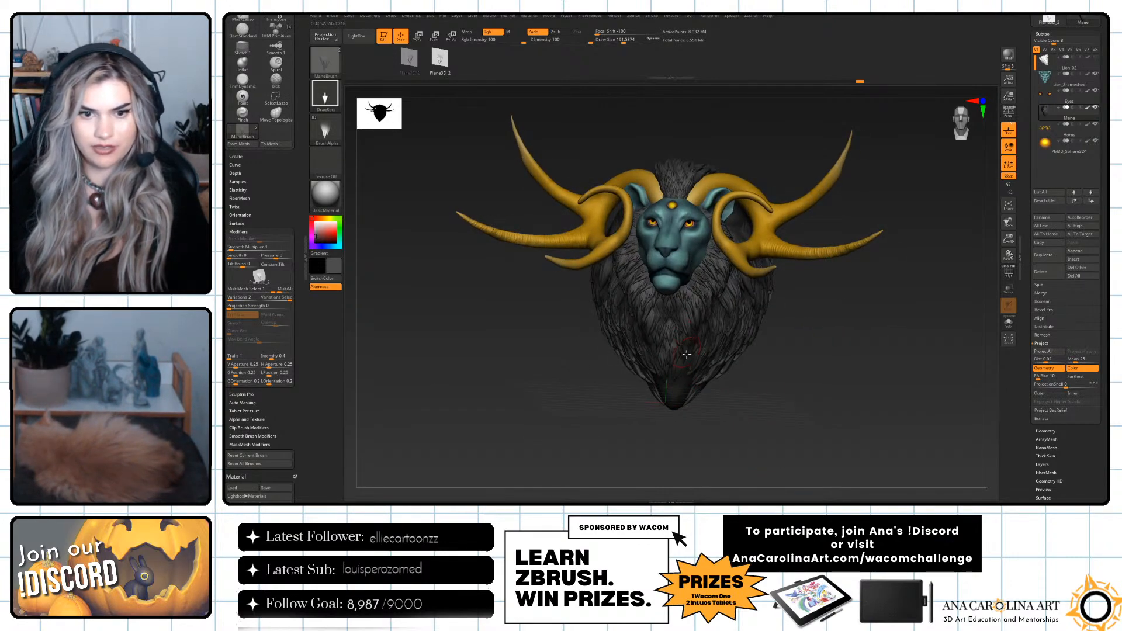
pyautogui.moveTo(722, 427); pyautogui.dragTo(692, 384)
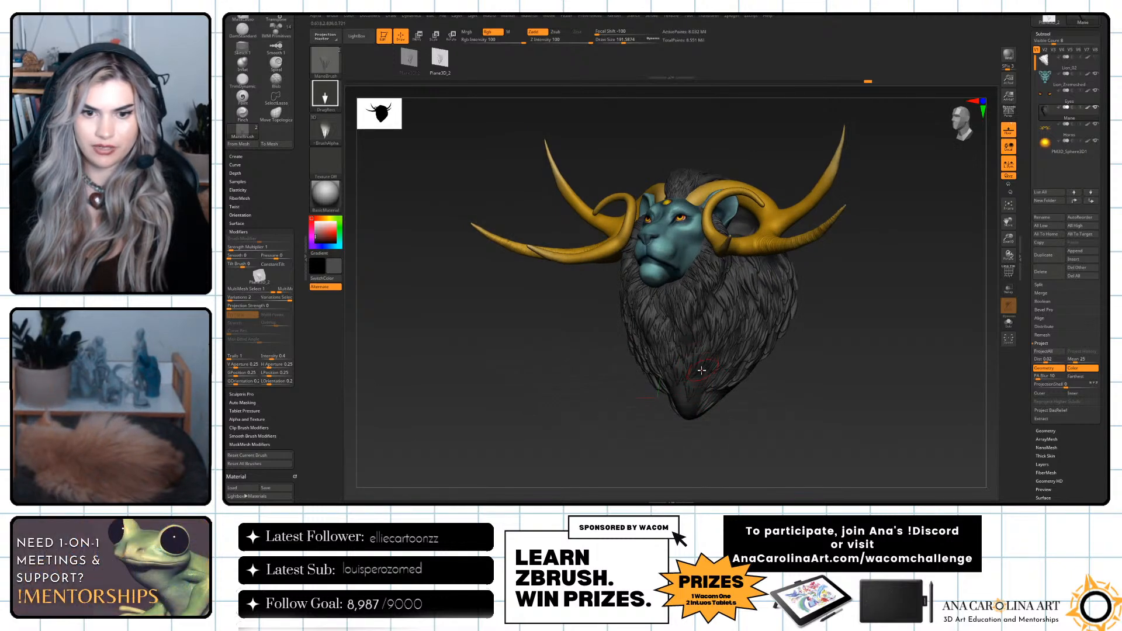
pyautogui.moveTo(745, 429); pyautogui.dragTo(708, 406)
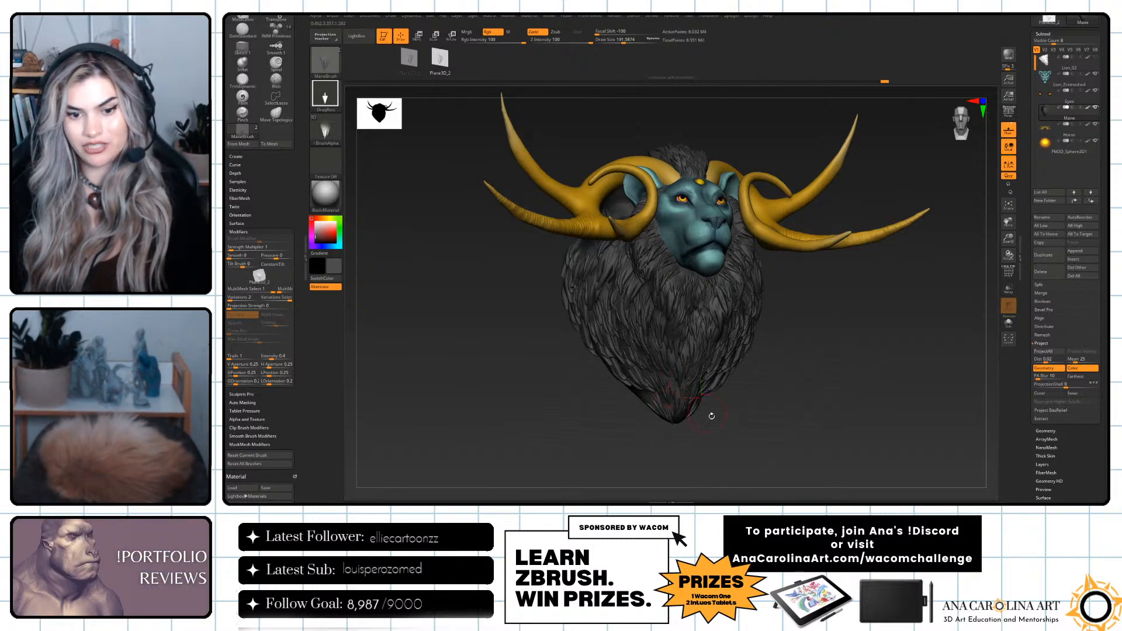
pyautogui.moveTo(716, 412); pyautogui.dragTo(688, 415)
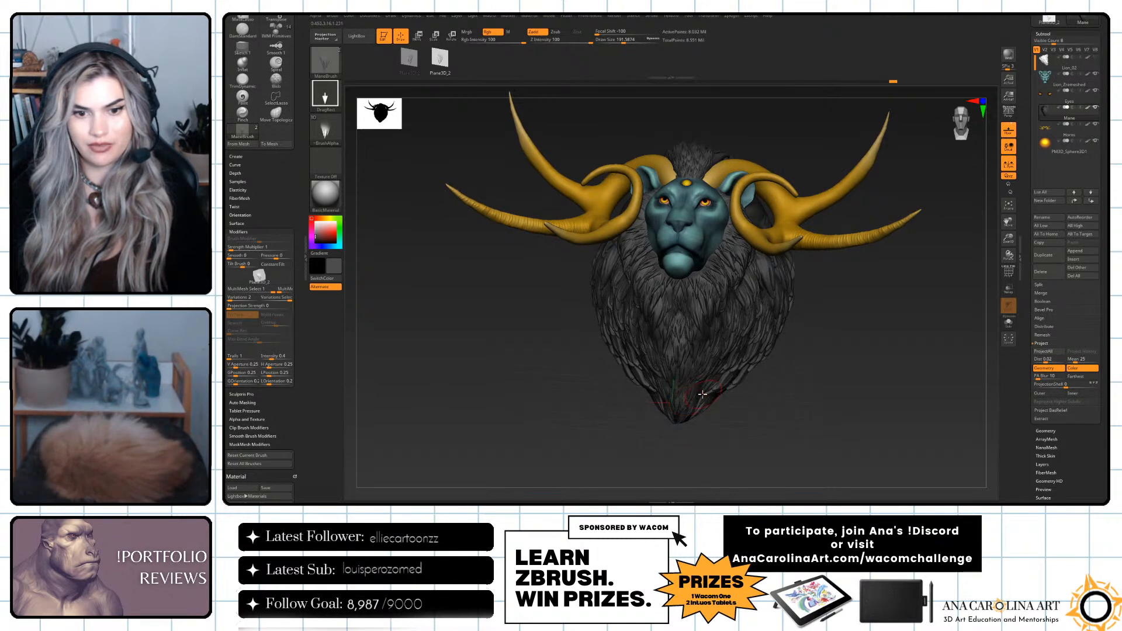
pyautogui.moveTo(712, 364); pyautogui.dragTo(749, 405)
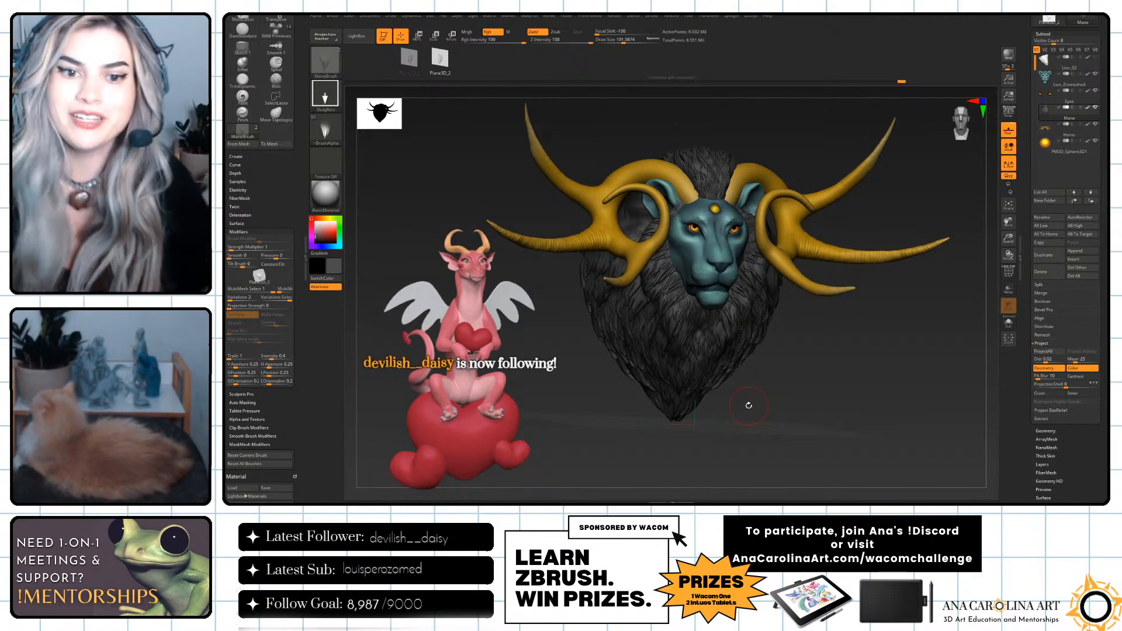
# Isolate the mane and stamp hair tufts on its upper side behind the ear area.
pyautogui.moveTo(749, 405); pyautogui.dragTo(882, 308)
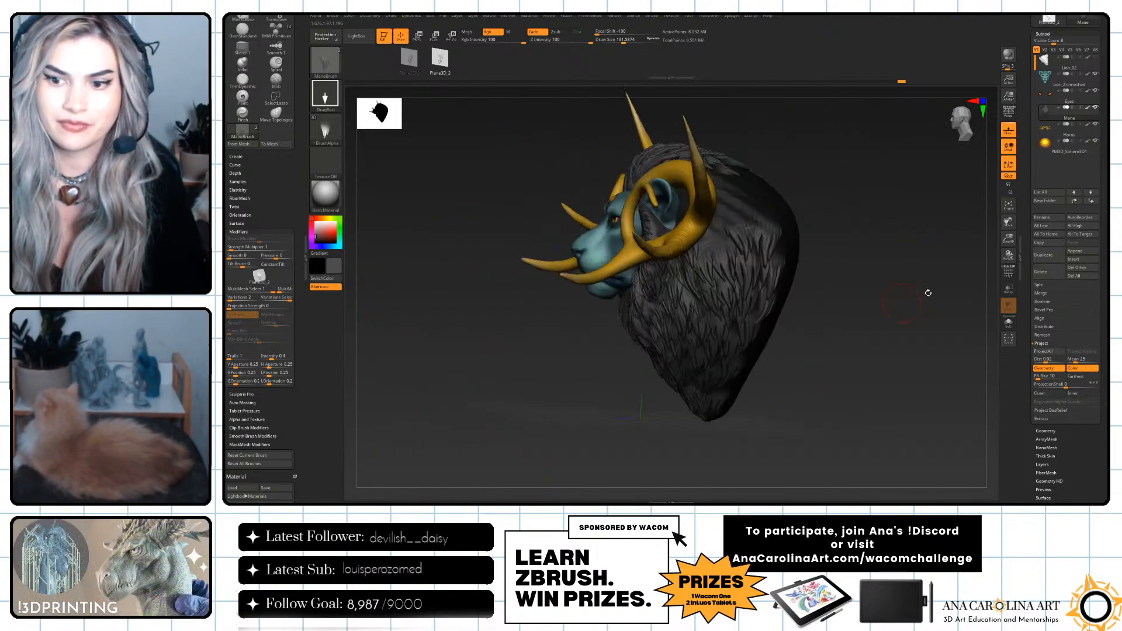
pyautogui.click(1009, 322)
pyautogui.moveTo(662, 195); pyautogui.dragTo(636, 204)
pyautogui.moveTo(717, 236); pyautogui.dragTo(693, 197)
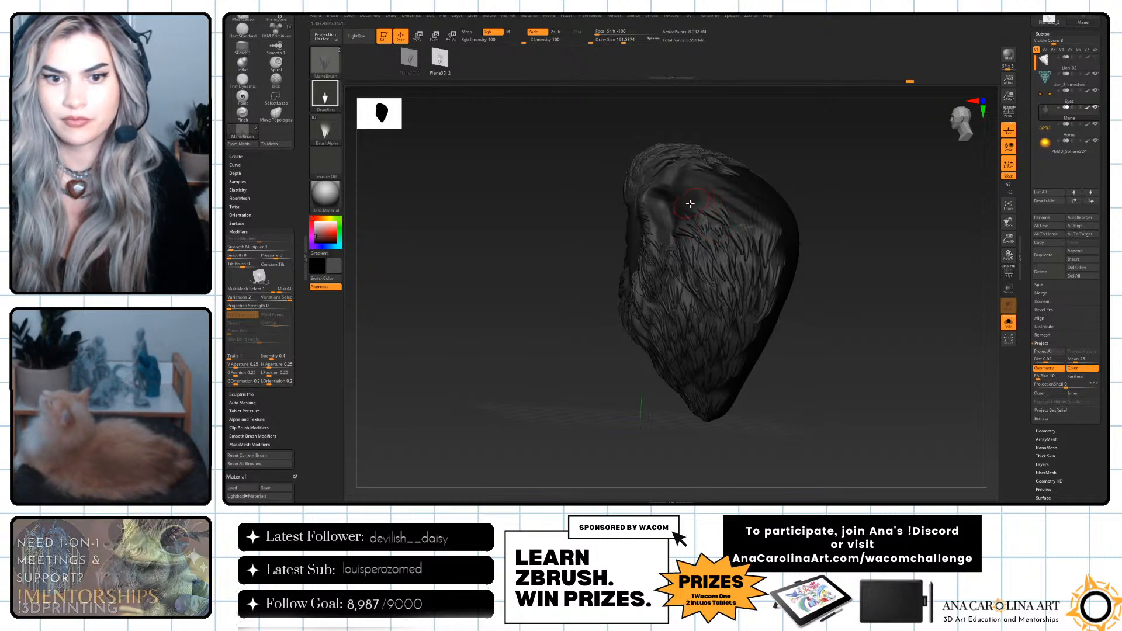
pyautogui.moveTo(827, 183); pyautogui.dragTo(766, 196)
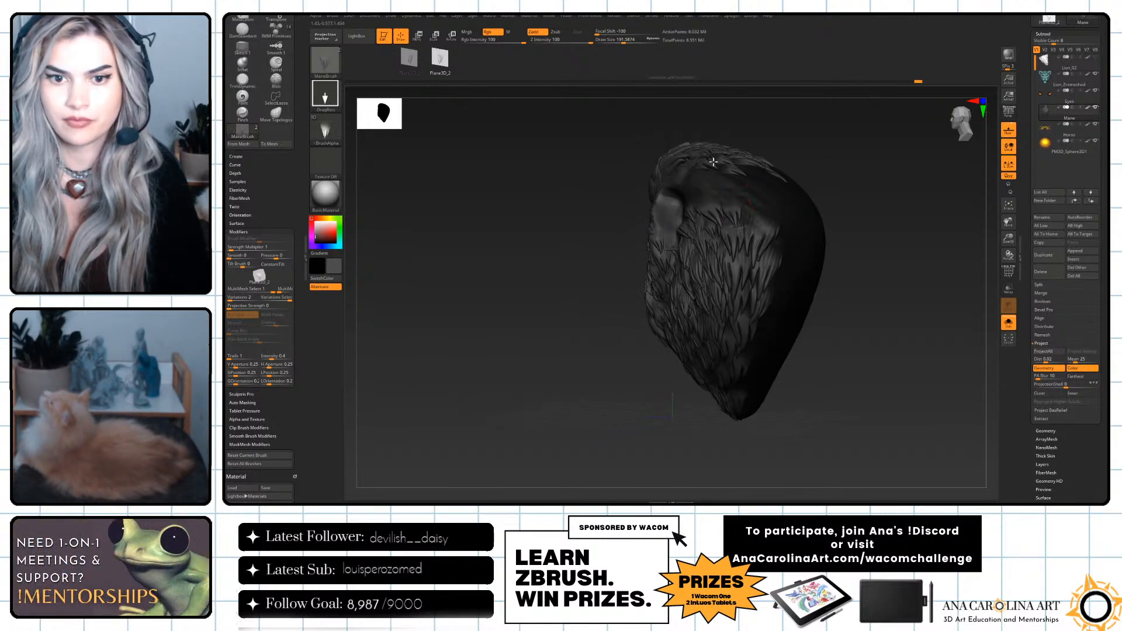
pyautogui.moveTo(818, 153)
pyautogui.mouseDown()
pyautogui.moveTo(708, 146)
pyautogui.moveTo(815, 144)
pyautogui.mouseUp()
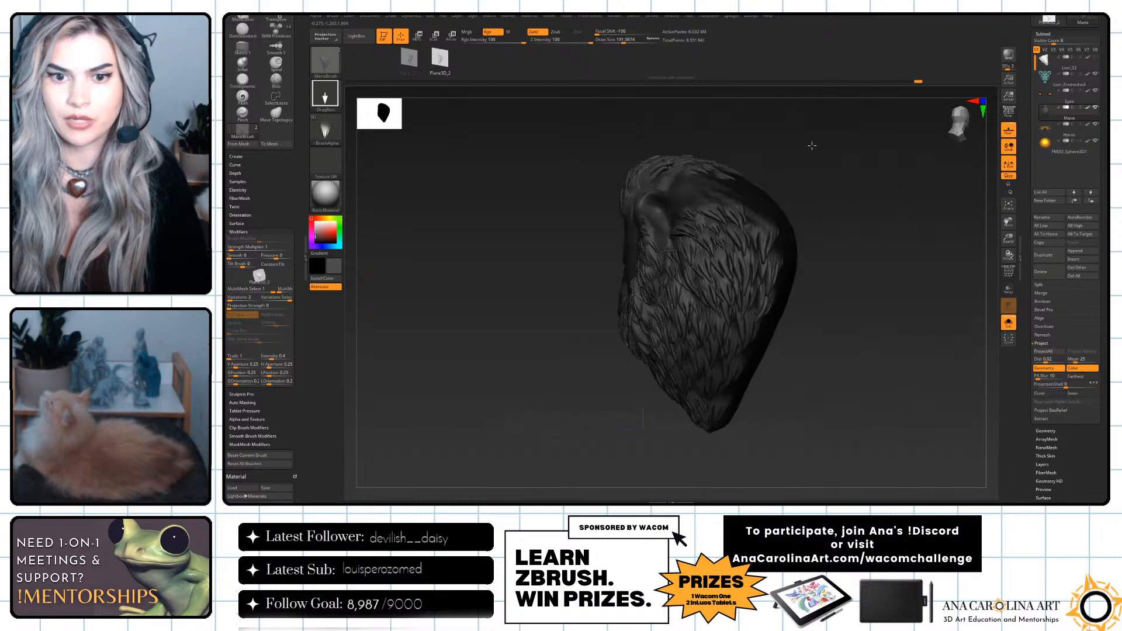
# Fill the bare strip between the mane's side hair and crown hair with more tufts.
pyautogui.moveTo(841, 233)
pyautogui.mouseDown()
pyautogui.moveTo(759, 213)
pyautogui.moveTo(742, 231)
pyautogui.mouseUp()
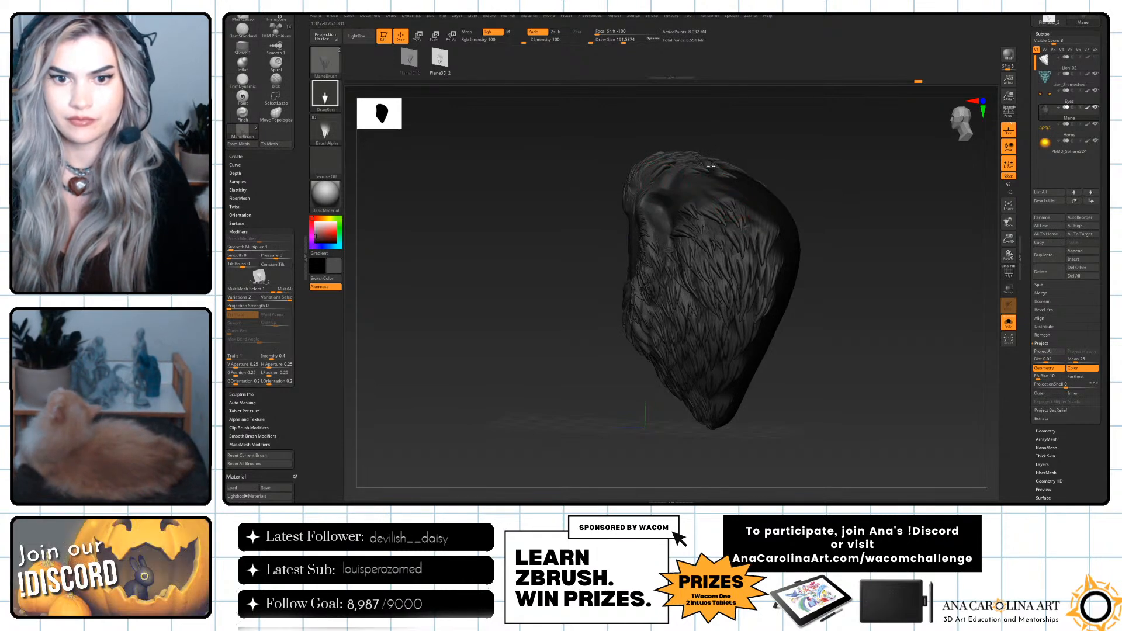
pyautogui.moveTo(793, 176); pyautogui.dragTo(749, 232)
pyautogui.moveTo(790, 149)
pyautogui.mouseDown()
pyautogui.moveTo(839, 135)
pyautogui.moveTo(825, 190)
pyautogui.moveTo(707, 202)
pyautogui.mouseUp()
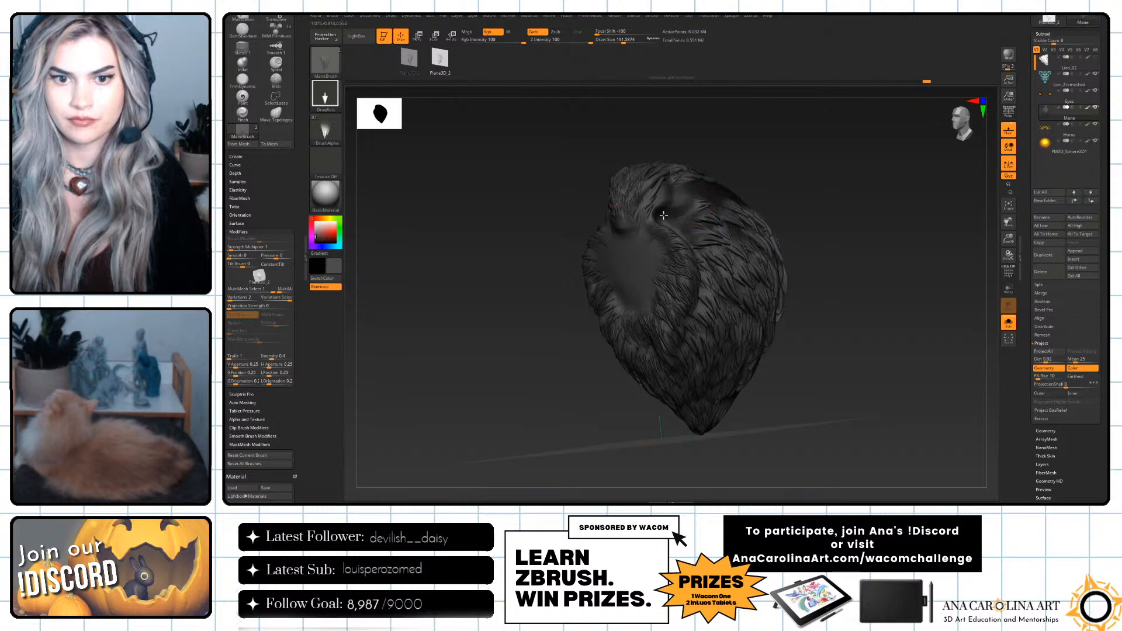
pyautogui.moveTo(759, 150); pyautogui.dragTo(753, 159)
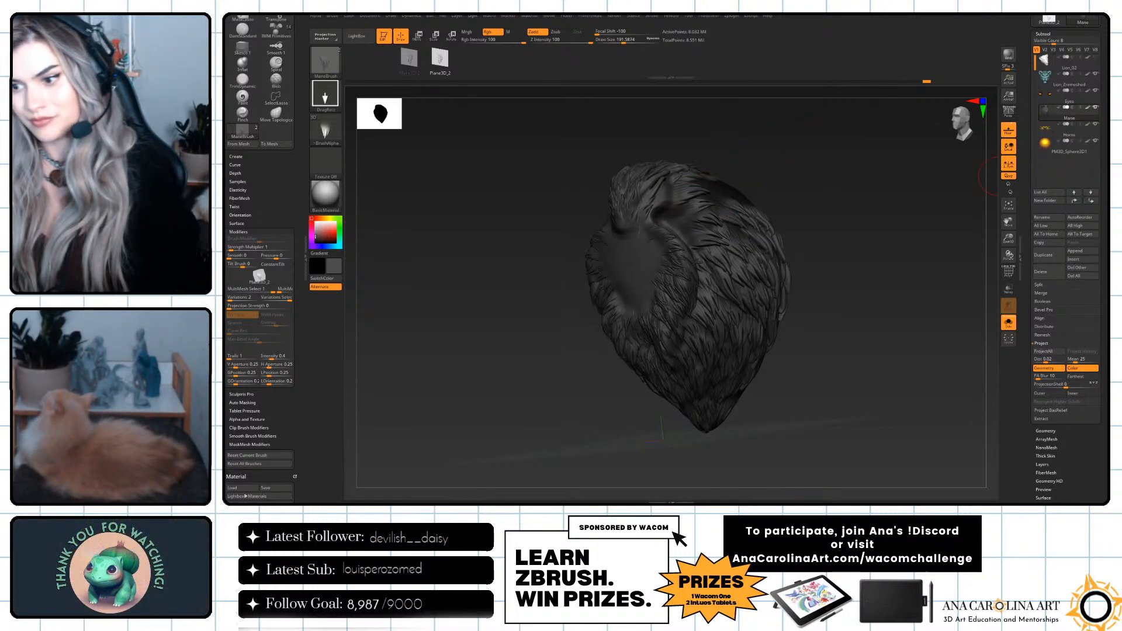
# Blend hair tufts from behind the ear over the top of the mane toward its back.
pyautogui.moveTo(922, 361); pyautogui.dragTo(929, 359)
pyautogui.moveTo(883, 203); pyautogui.dragTo(865, 258)
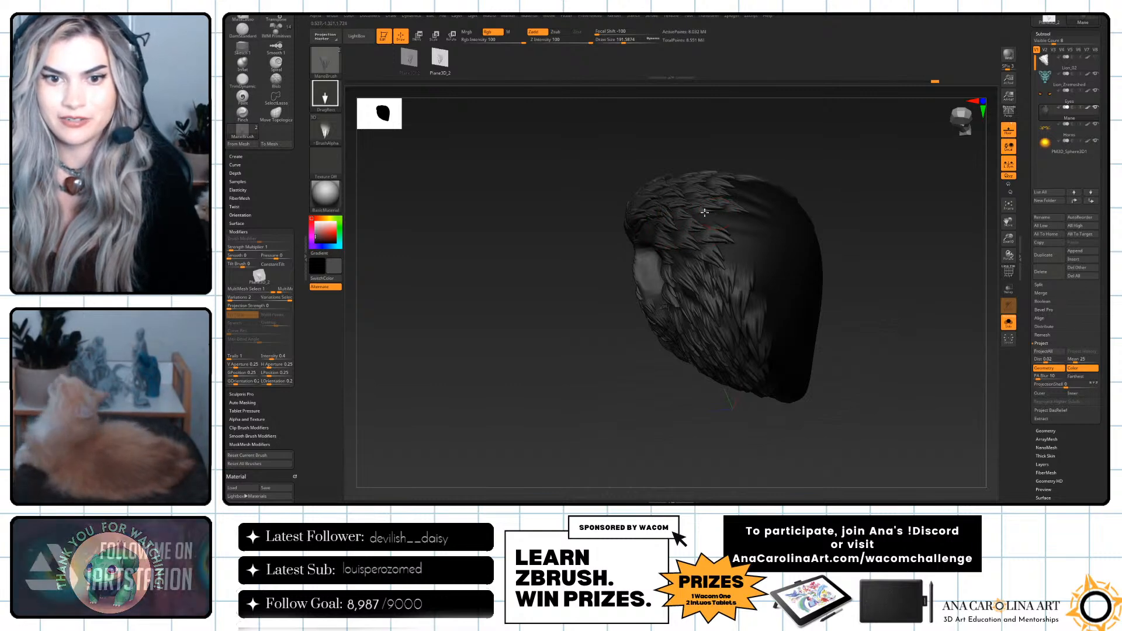
pyautogui.moveTo(742, 221); pyautogui.dragTo(706, 203)
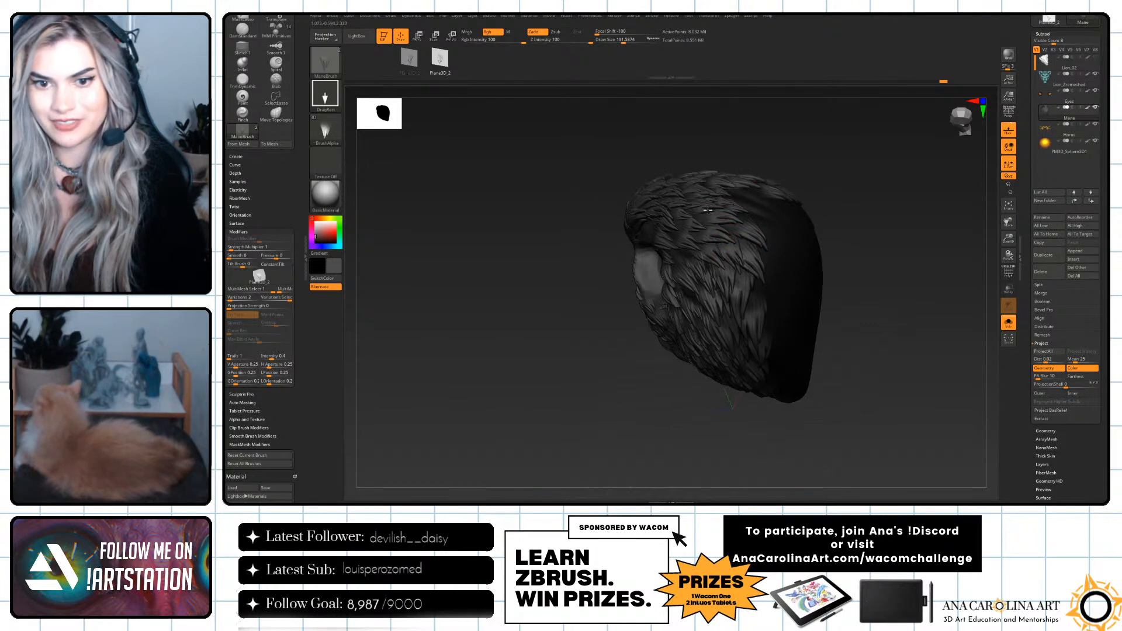
pyautogui.moveTo(753, 227); pyautogui.dragTo(730, 193)
pyautogui.moveTo(782, 121)
pyautogui.mouseDown()
pyautogui.moveTo(753, 179)
pyautogui.moveTo(707, 167)
pyautogui.mouseUp()
pyautogui.moveTo(778, 212); pyautogui.dragTo(741, 184)
pyautogui.moveTo(854, 135); pyautogui.dragTo(903, 126)
pyautogui.keyDown('alt'); pyautogui.moveTo(894, 297); pyautogui.dragTo(870, 294); pyautogui.keyUp('alt')
# Compare the mane with the full lion, then isolate it again and add hair tufts to its upper side.
pyautogui.click(1009, 325)
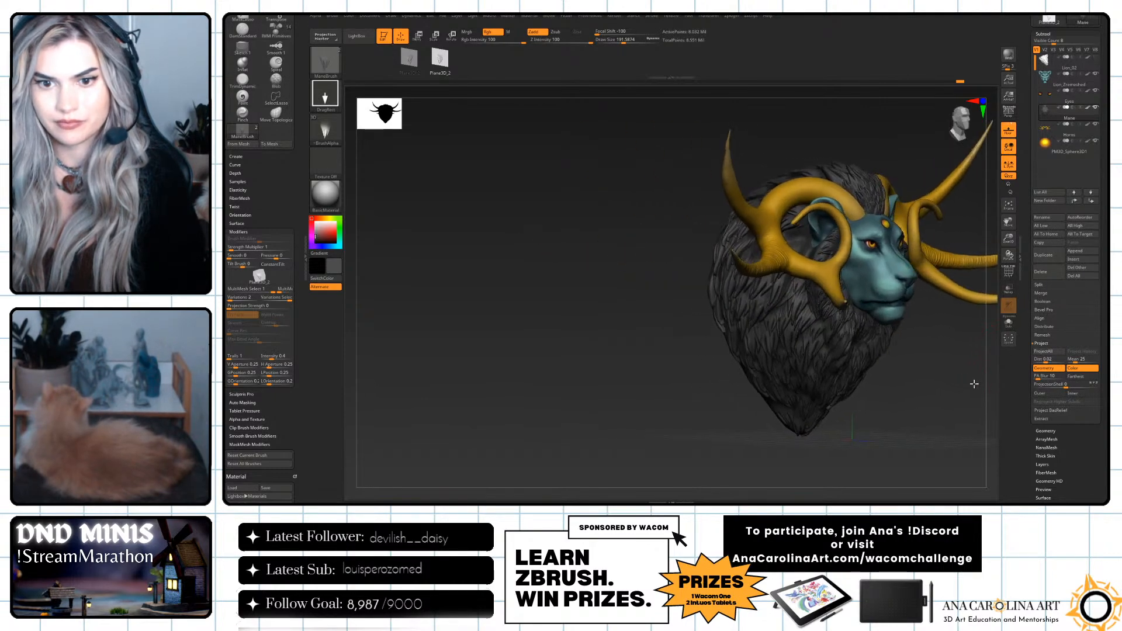
pyautogui.click(1012, 325)
pyautogui.click(1007, 327)
pyautogui.click(1003, 329)
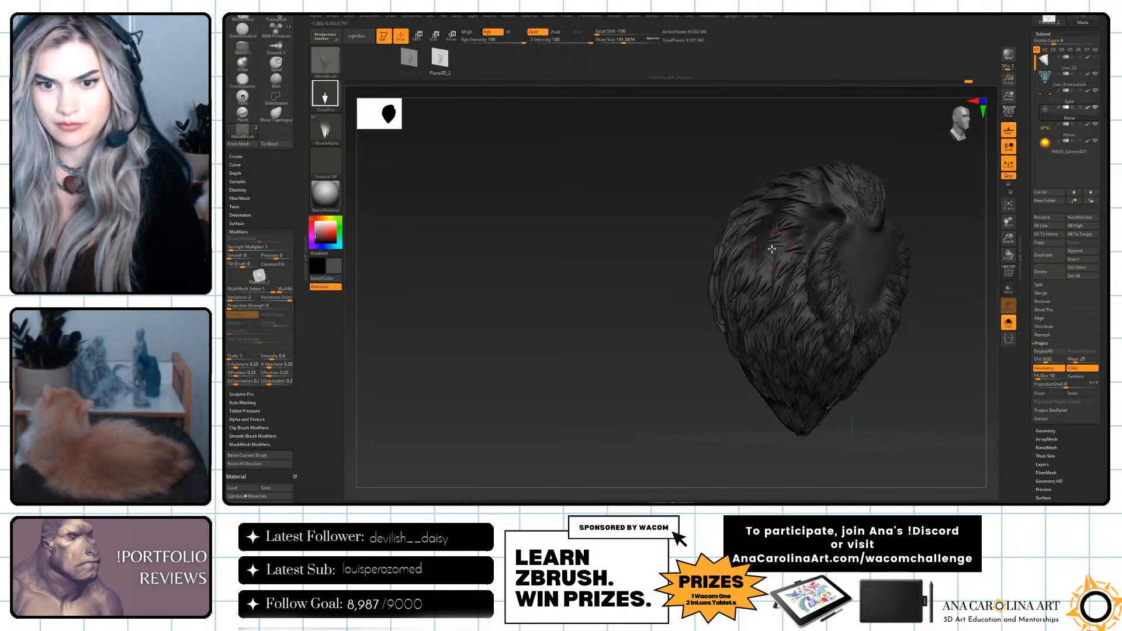
pyautogui.moveTo(803, 150); pyautogui.dragTo(800, 171)
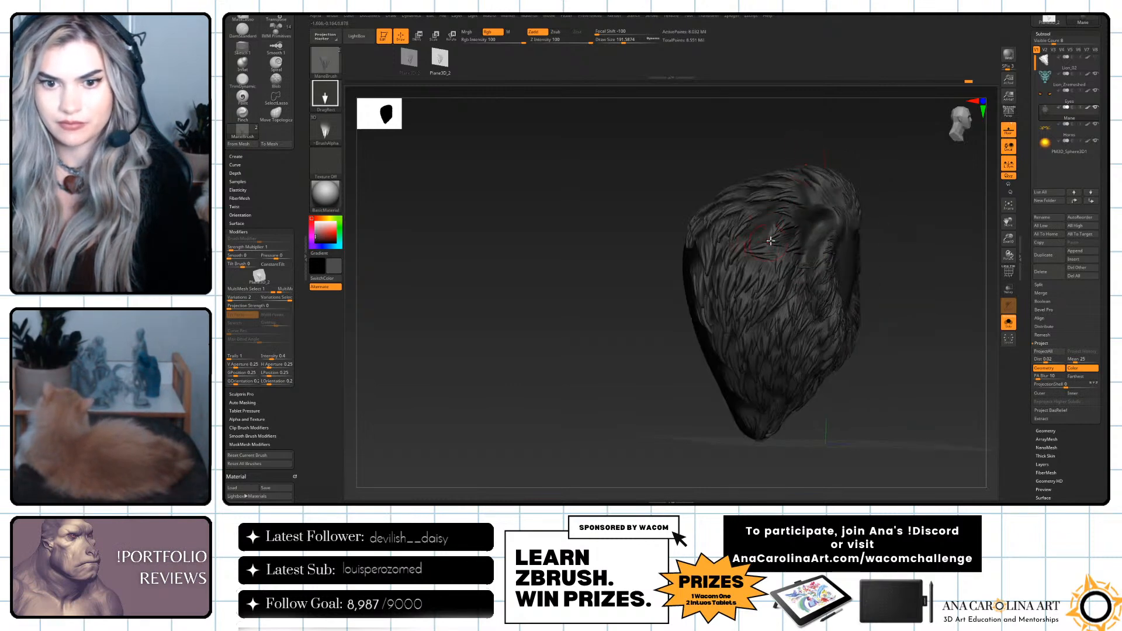
# Switch to the other hair tuft mesh and stamp more tufts over the mane's upper side and around the ear area.
pyautogui.click(413, 59)
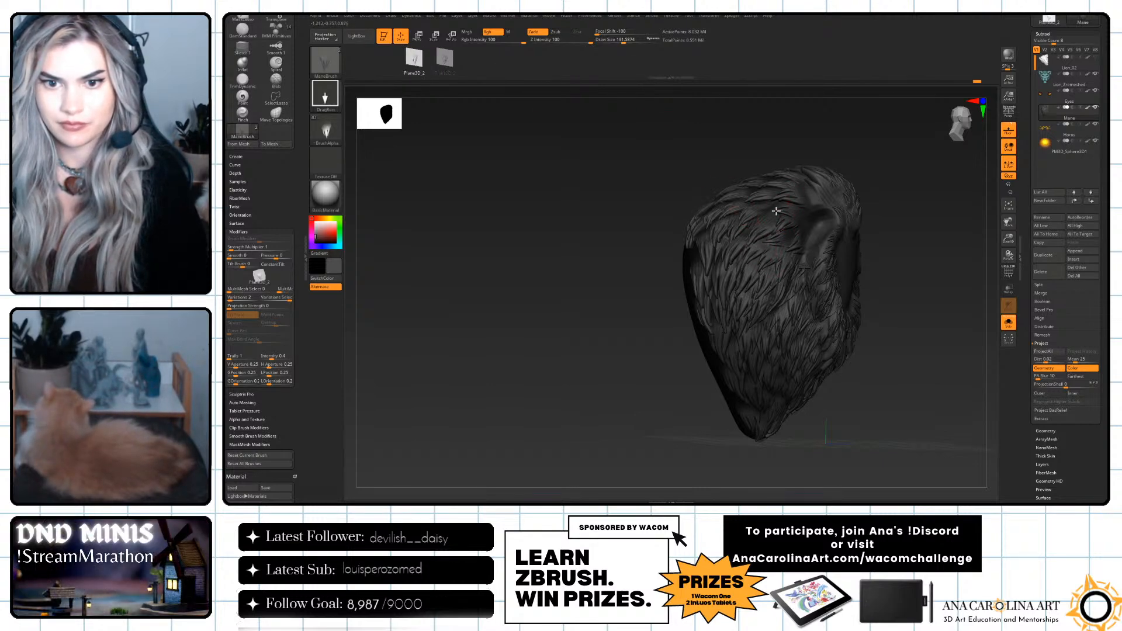
pyautogui.moveTo(788, 199); pyautogui.dragTo(763, 221)
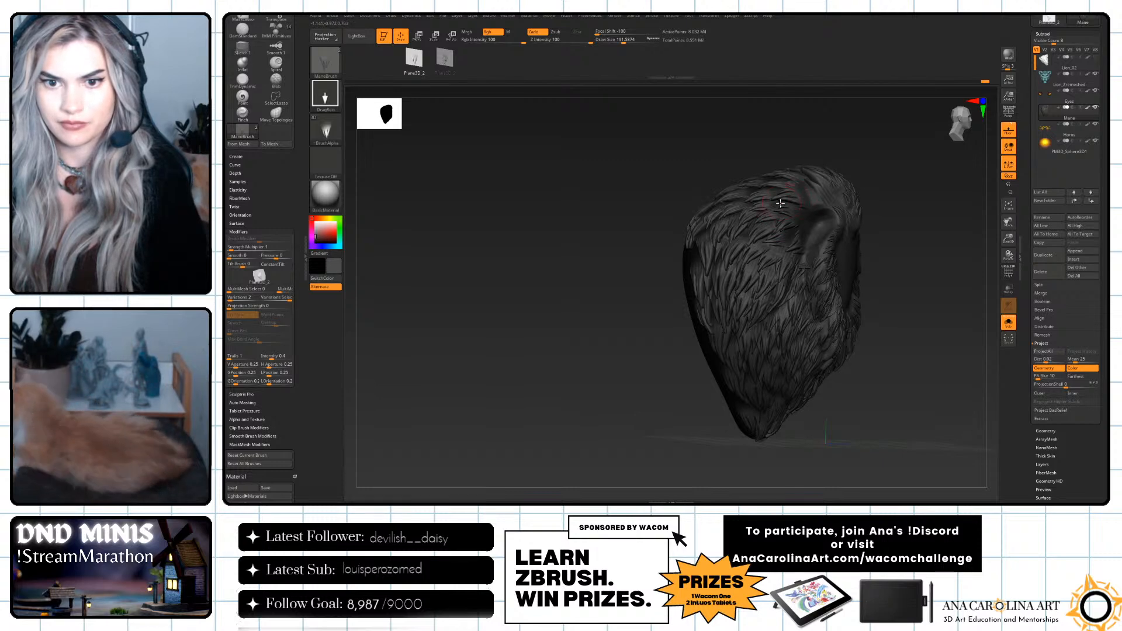
pyautogui.moveTo(740, 235)
pyautogui.mouseDown(button='right')
pyautogui.moveTo(779, 239)
pyautogui.moveTo(859, 219)
pyautogui.mouseUp(button='right')
pyautogui.moveTo(859, 219); pyautogui.dragTo(859, 223)
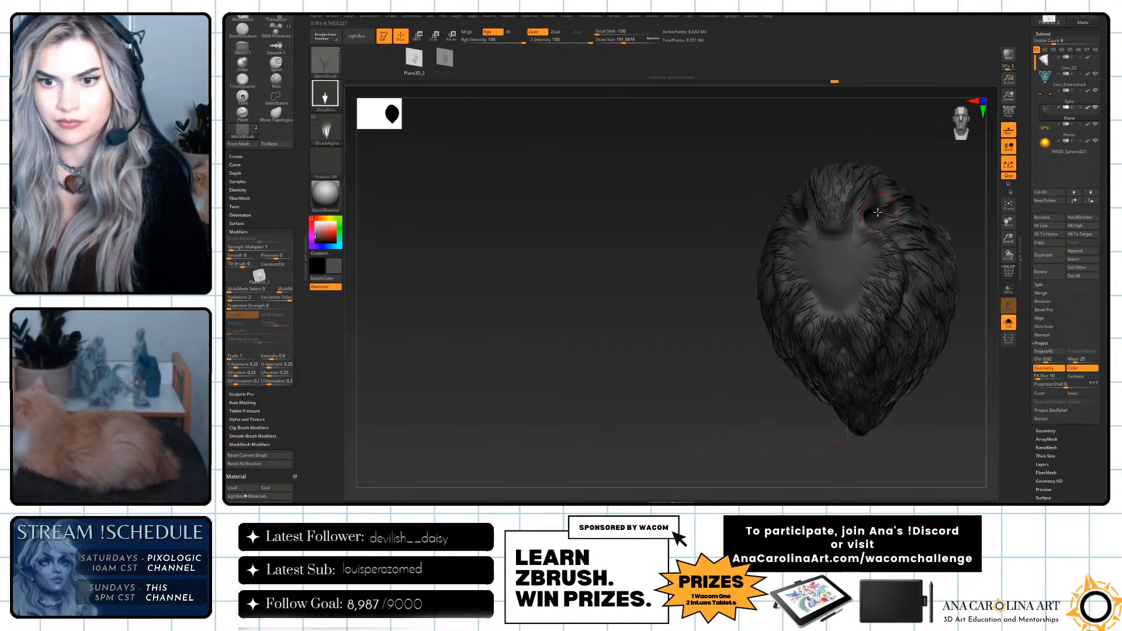
pyautogui.moveTo(877, 212); pyautogui.dragTo(907, 175, button='right')
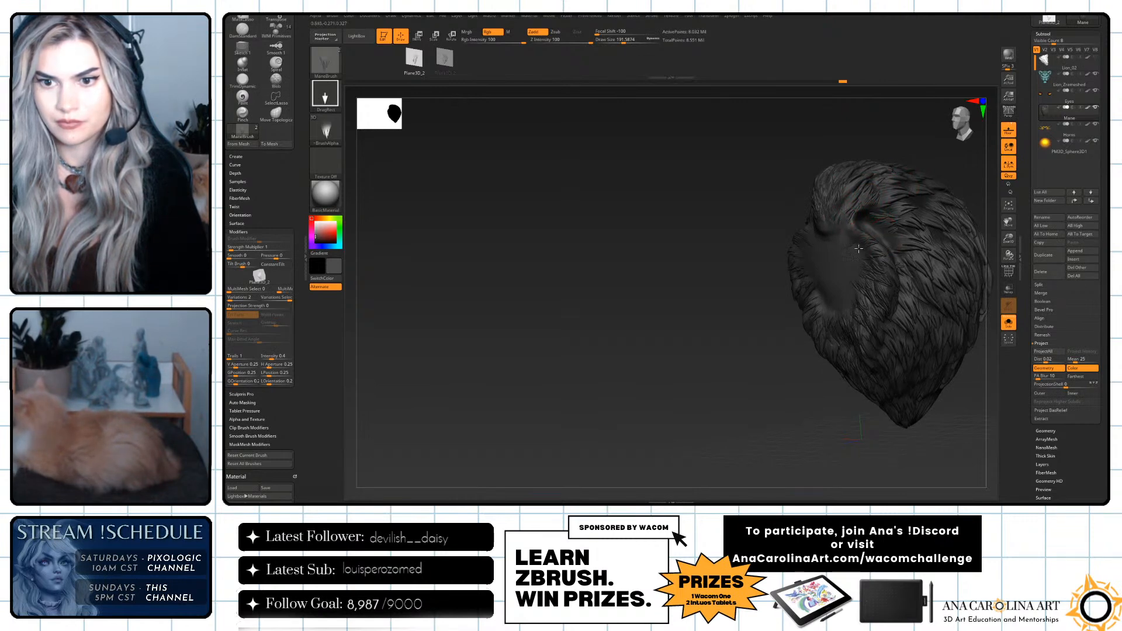
# Show all parts of the lion again and review the mane from the front and at an angle.
pyautogui.click(1009, 322)
pyautogui.moveTo(967, 401)
pyautogui.mouseDown(button='right')
pyautogui.moveTo(994, 400)
pyautogui.moveTo(892, 384)
pyautogui.moveTo(876, 395)
pyautogui.moveTo(900, 383)
pyautogui.mouseUp(button='right')
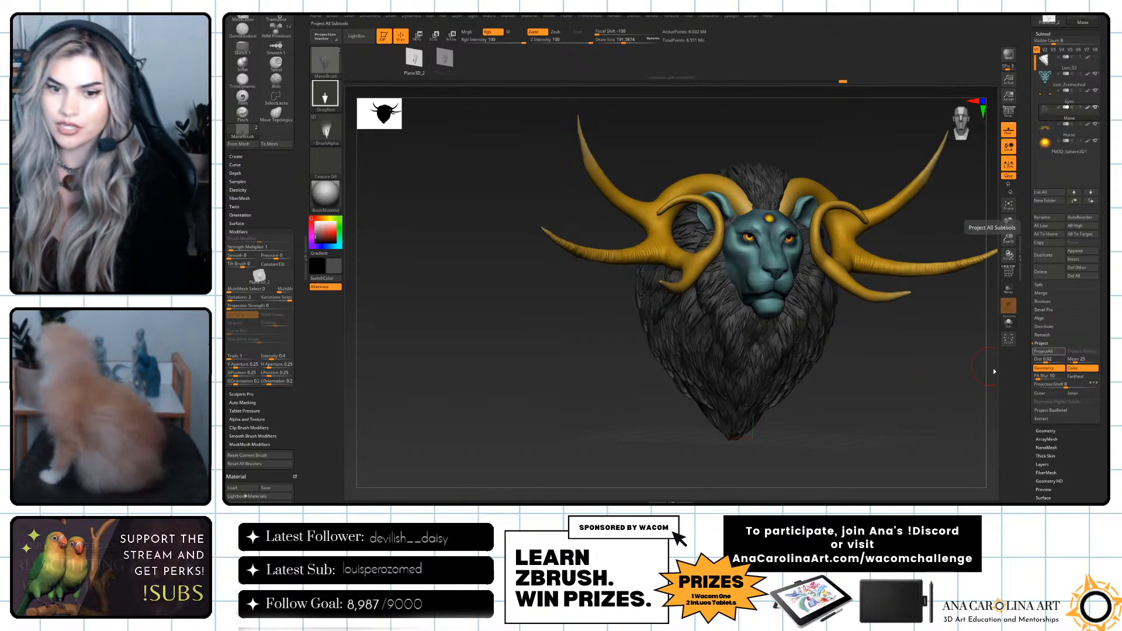
pyautogui.moveTo(839, 417); pyautogui.dragTo(864, 421, button='right')
pyautogui.keyDown('alt'); pyautogui.moveTo(928, 406); pyautogui.dragTo(871, 408, button='right'); pyautogui.keyUp('alt')
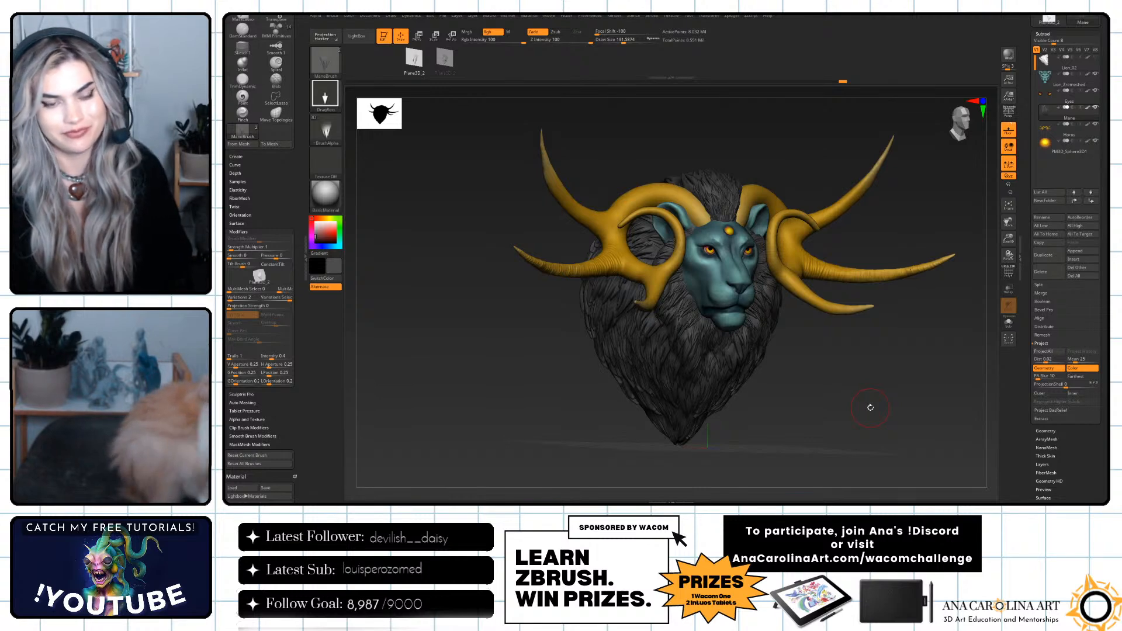
pyautogui.moveTo(871, 408)
pyautogui.mouseDown()
pyautogui.moveTo(829, 352)
pyautogui.moveTo(796, 351)
pyautogui.moveTo(802, 333)
pyautogui.moveTo(809, 351)
pyautogui.moveTo(797, 368)
pyautogui.moveTo(832, 358)
pyautogui.moveTo(842, 383)
pyautogui.moveTo(825, 387)
pyautogui.mouseUp()
# Select the horns and carve ring grooves along their lower forward prongs with the DamStandard brush.
pyautogui.keyDown('alt'); pyautogui.click(813, 269); pyautogui.keyUp('alt')
pyautogui.press('b')
pyautogui.press('d')
pyautogui.press('s')
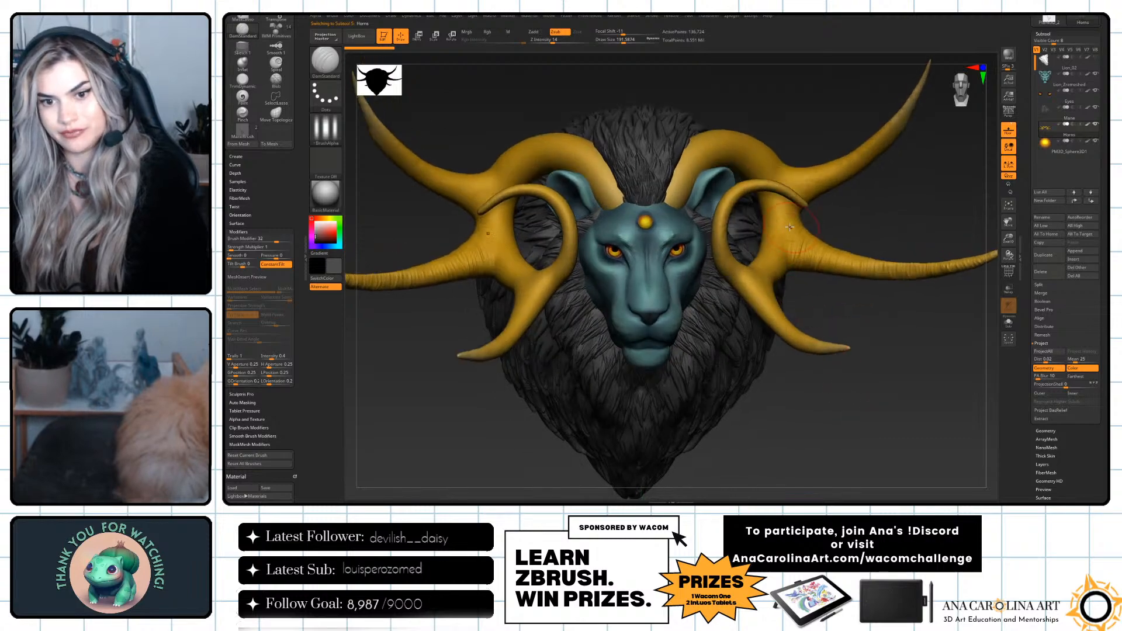
pyautogui.moveTo(793, 230); pyautogui.dragTo(791, 273)
pyautogui.press('space')
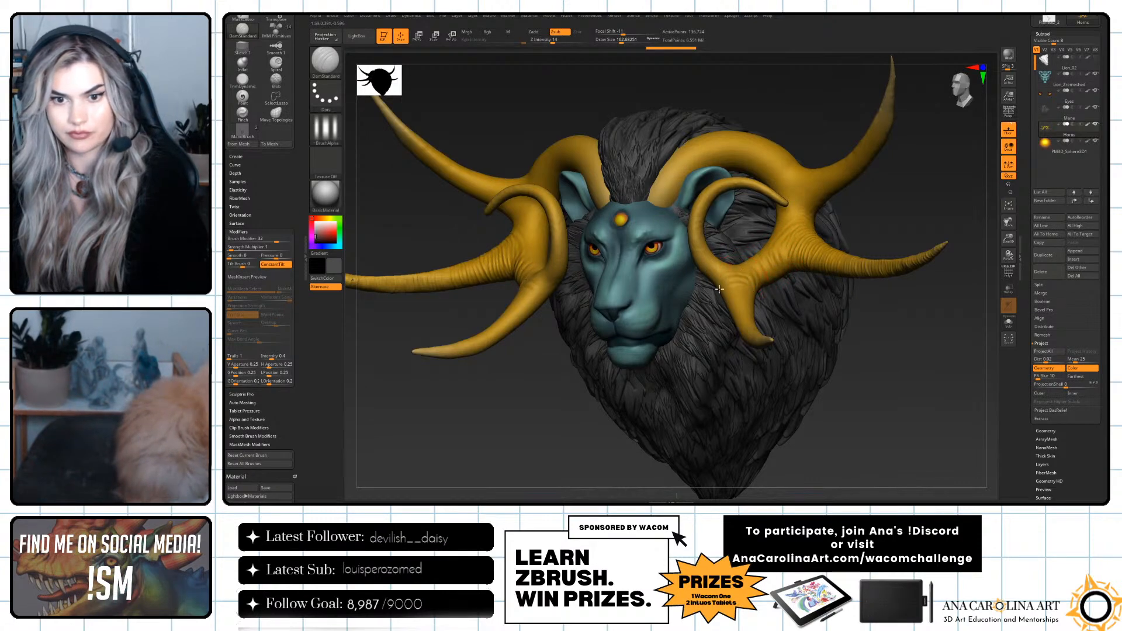
pyautogui.moveTo(858, 343); pyautogui.dragTo(880, 308)
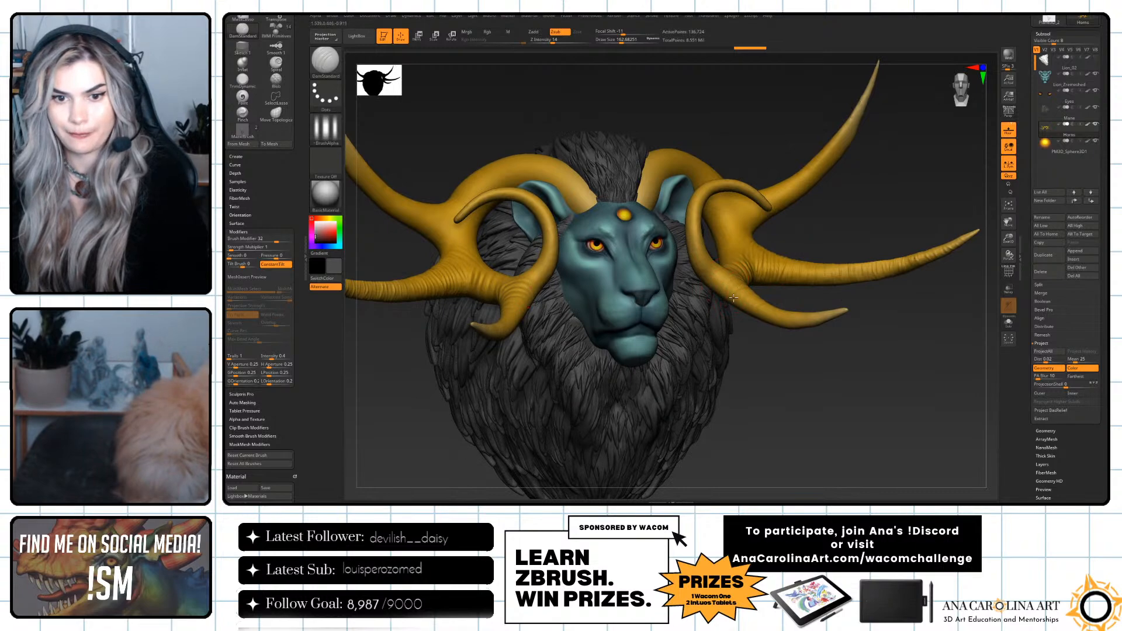
pyautogui.moveTo(780, 324); pyautogui.dragTo(805, 362)
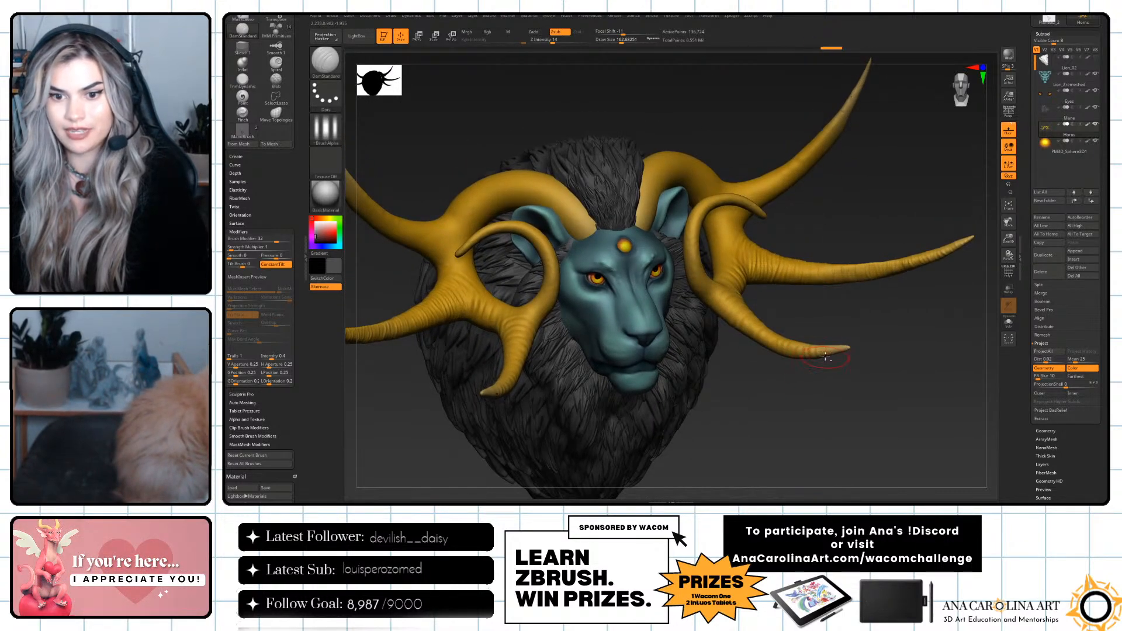
pyautogui.moveTo(854, 318); pyautogui.dragTo(776, 294)
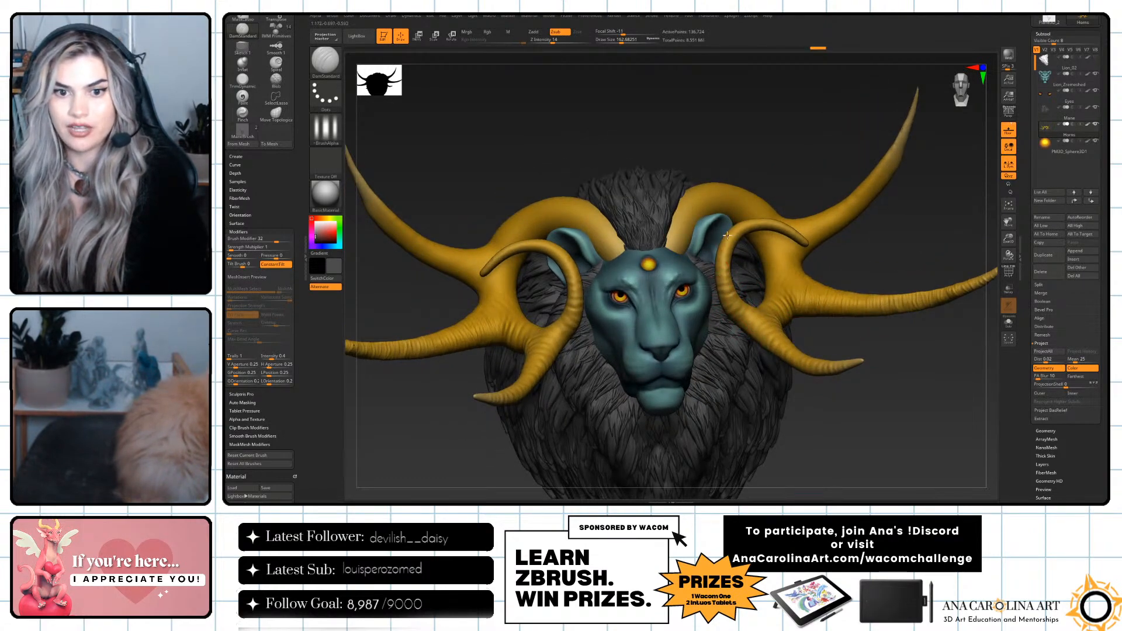
# Carve ring grooves around the inner curled prongs and along the tall upper prongs of the horns.
pyautogui.moveTo(745, 241)
pyautogui.mouseDown(button='right')
pyautogui.moveTo(727, 237)
pyautogui.moveTo(739, 235)
pyautogui.mouseUp(button='right')
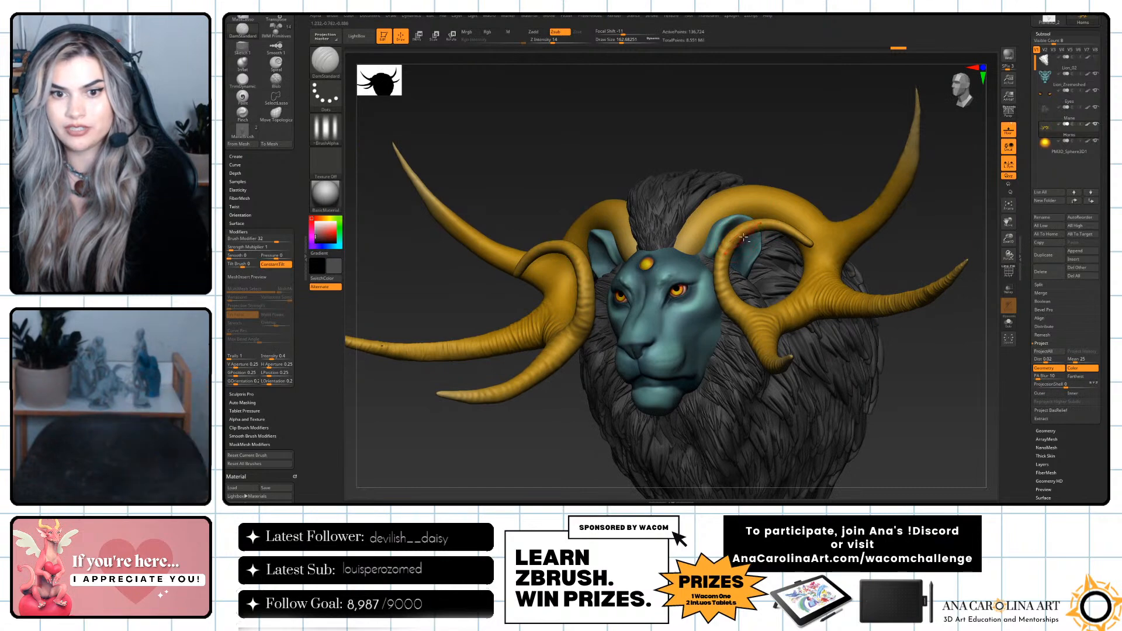
pyautogui.moveTo(819, 157); pyautogui.dragTo(814, 281, button='right')
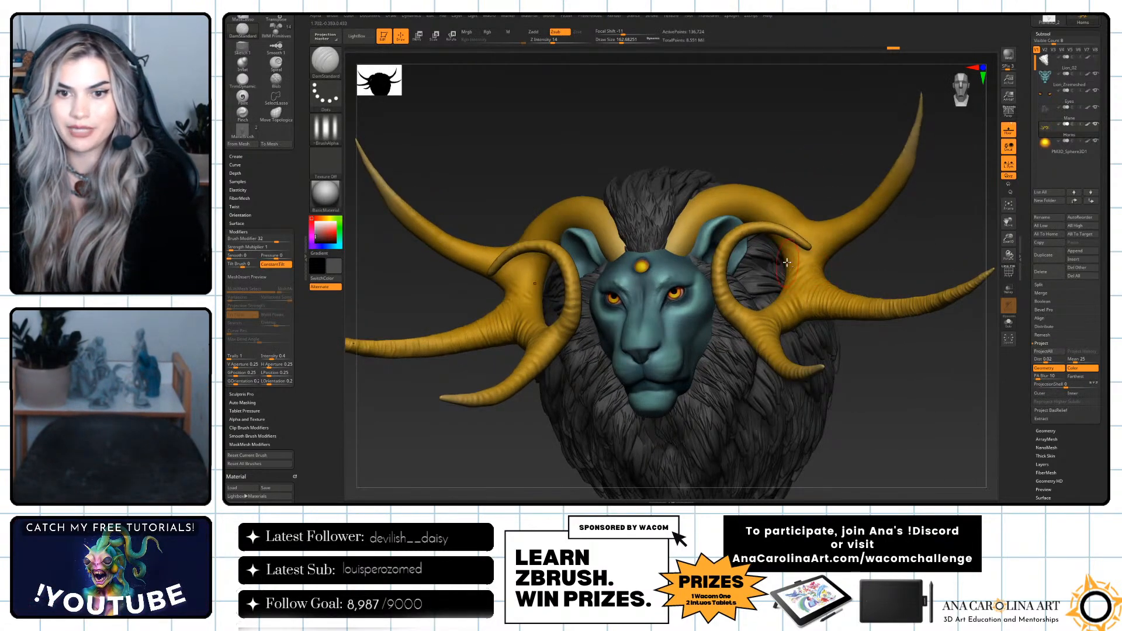
pyautogui.moveTo(869, 247); pyautogui.dragTo(852, 233, button='right')
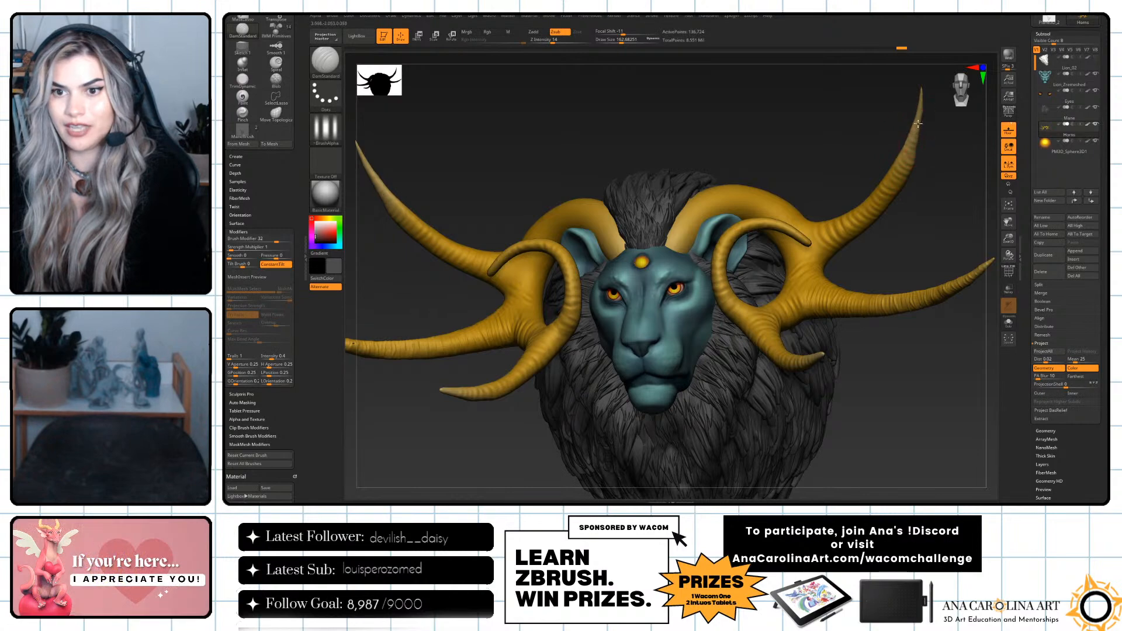
pyautogui.moveTo(928, 198); pyautogui.dragTo(825, 193, button='right')
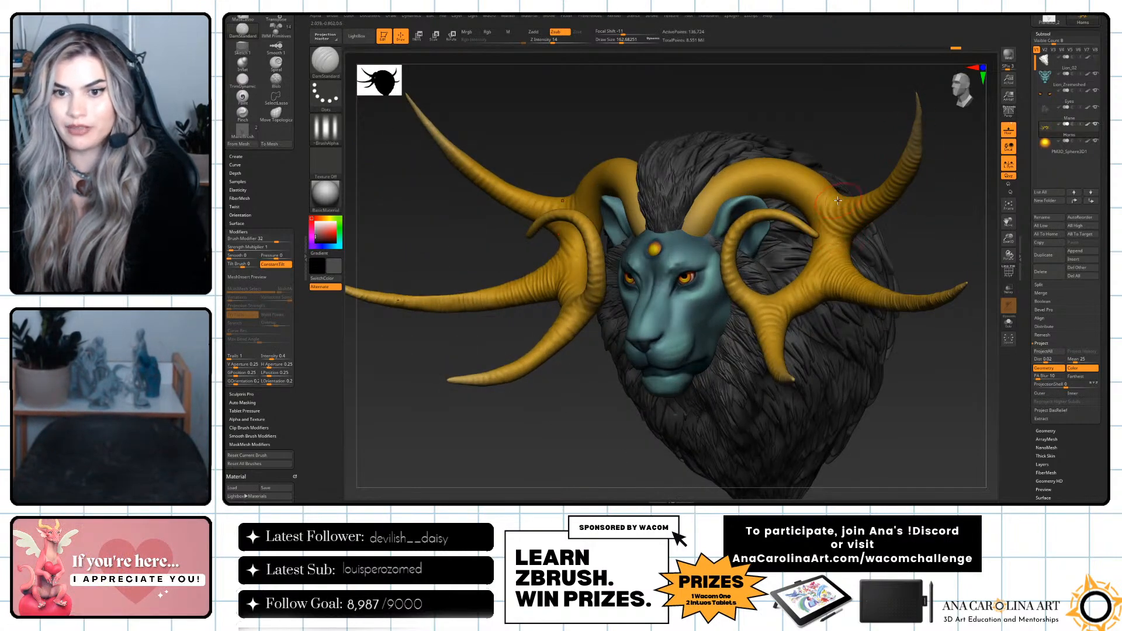
pyautogui.moveTo(903, 235); pyautogui.dragTo(896, 271, button='right')
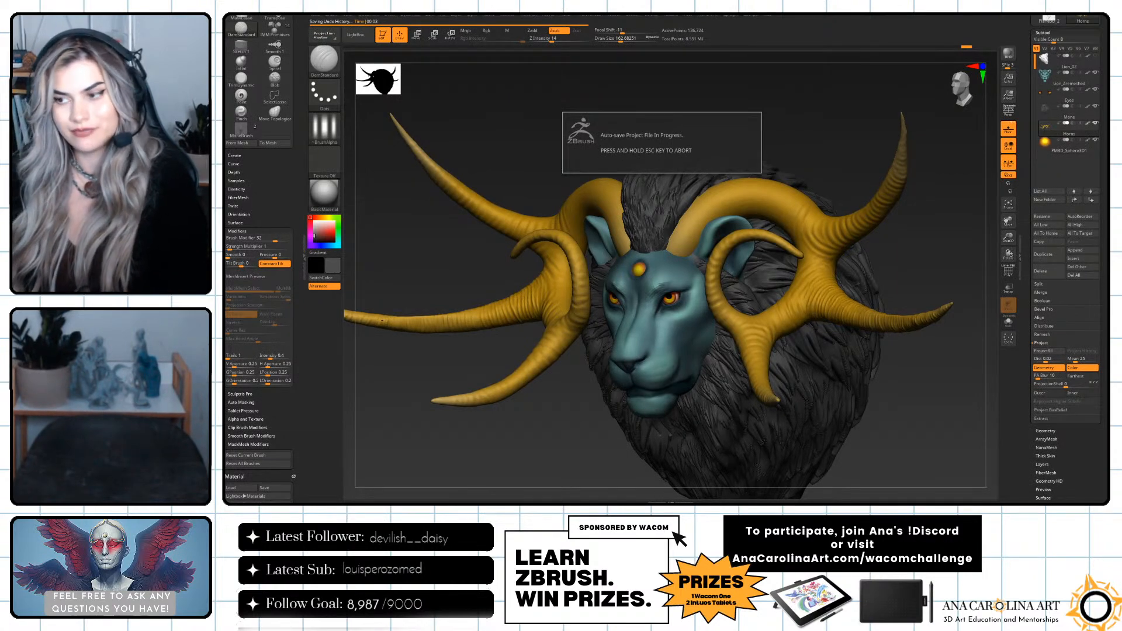
pyautogui.moveTo(862, 251); pyautogui.dragTo(895, 272)
# Carve ring grooves across the thick horn arches above the ears and out toward the prongs.
pyautogui.moveTo(784, 174); pyautogui.dragTo(791, 221)
pyautogui.moveTo(831, 170); pyautogui.dragTo(779, 187)
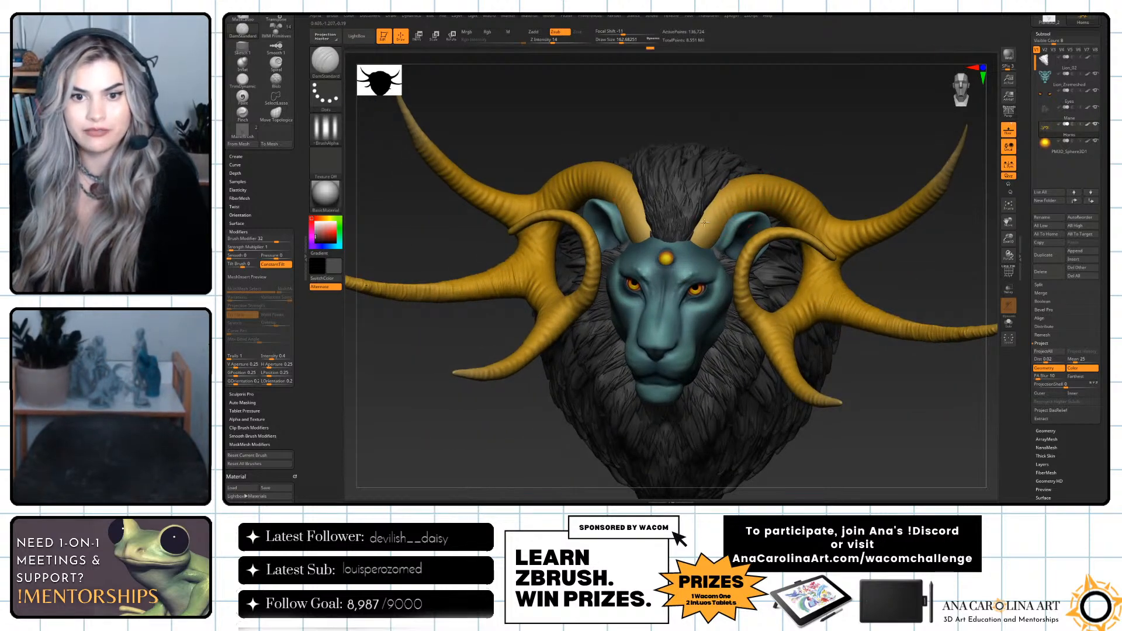
pyautogui.moveTo(728, 183); pyautogui.dragTo(755, 205)
pyautogui.moveTo(755, 111)
pyautogui.mouseDown()
pyautogui.moveTo(733, 173)
pyautogui.moveTo(754, 192)
pyautogui.moveTo(805, 172)
pyautogui.mouseUp()
pyautogui.moveTo(842, 185); pyautogui.dragTo(816, 205, button='right')
pyautogui.moveTo(829, 228); pyautogui.dragTo(930, 227)
pyautogui.moveTo(914, 255)
pyautogui.mouseDown(button='right')
pyautogui.moveTo(917, 211)
pyautogui.moveTo(935, 273)
pyautogui.moveTo(928, 250)
pyautogui.moveTo(900, 240)
pyautogui.moveTo(805, 301)
pyautogui.mouseUp(button='right')
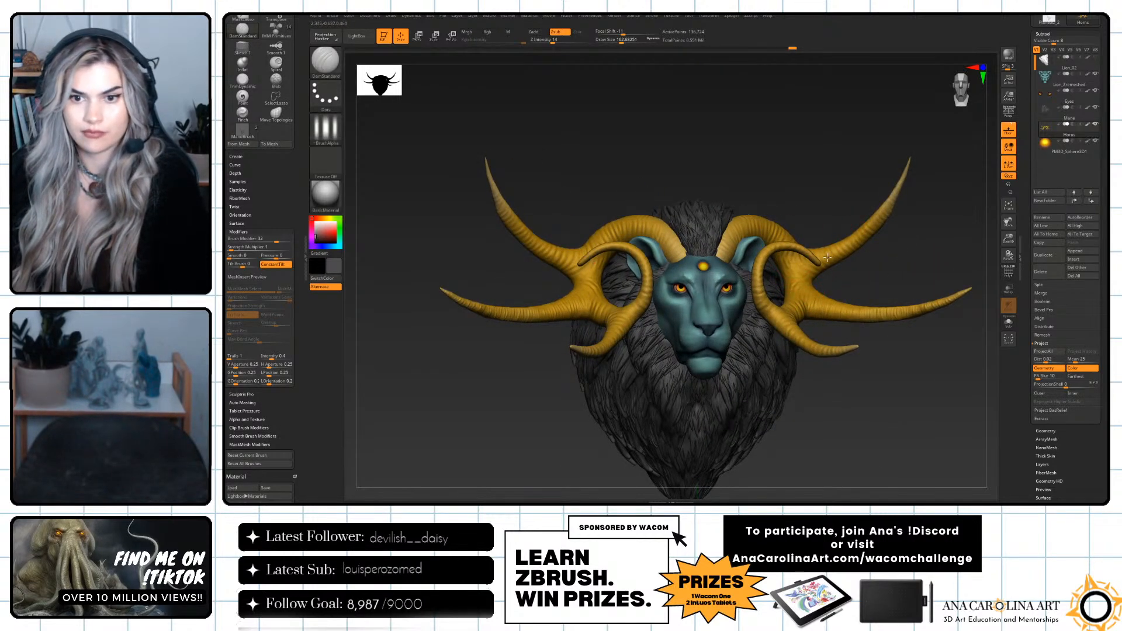
# Carve the remaining grooves where the horn branches meet and check the horns from the front.
pyautogui.moveTo(889, 258); pyautogui.dragTo(866, 254, button='right')
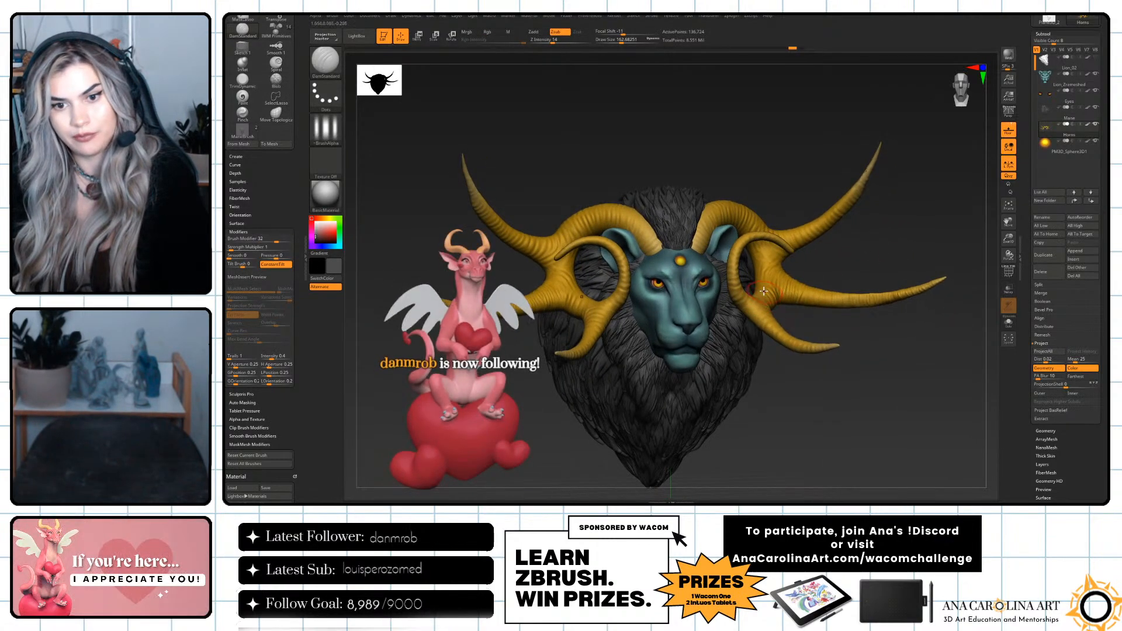
pyautogui.moveTo(814, 321); pyautogui.dragTo(844, 345, button='right')
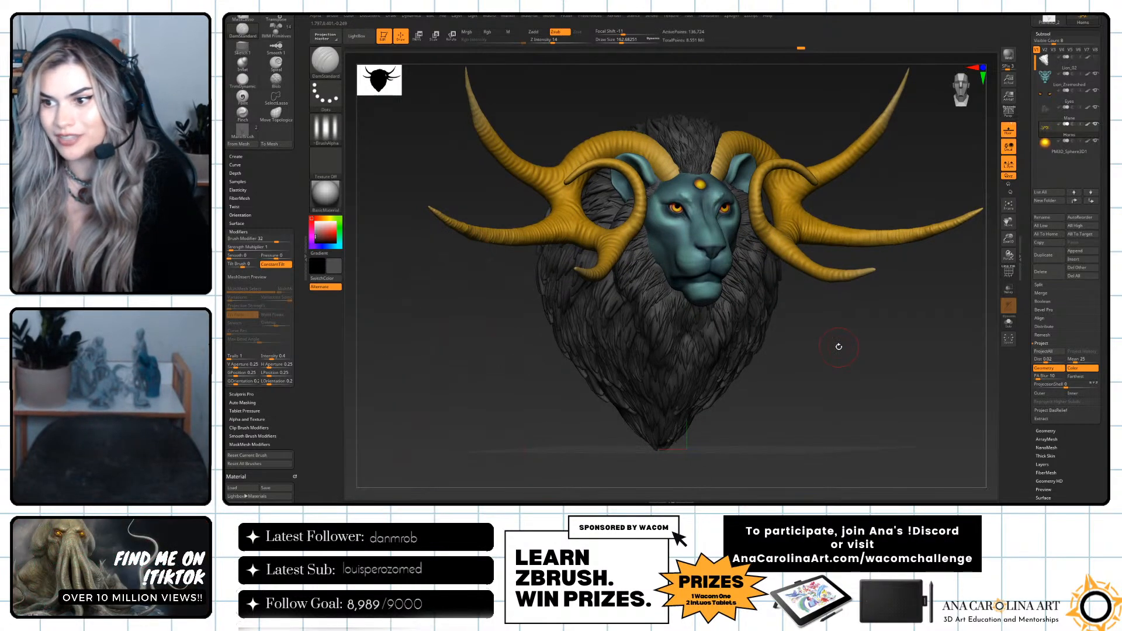
pyautogui.keyDown('ctrl'); pyautogui.moveTo(840, 347); pyautogui.dragTo(840, 359, button='right'); pyautogui.keyUp('ctrl')
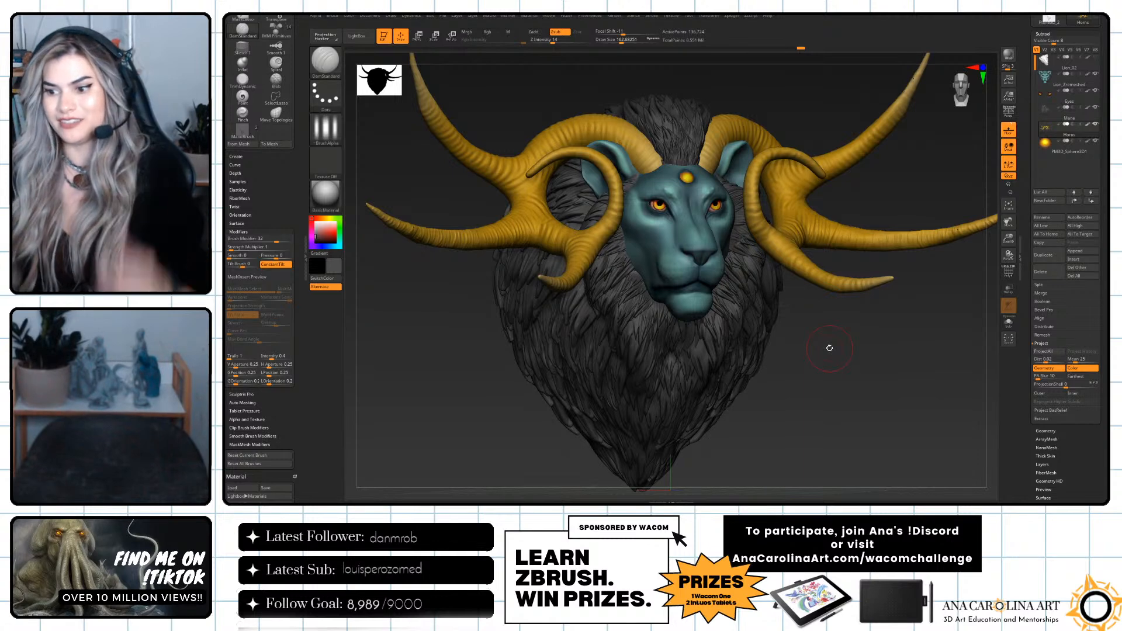
pyautogui.moveTo(813, 385)
pyautogui.mouseDown(button='right')
pyautogui.moveTo(830, 403)
pyautogui.moveTo(842, 395)
pyautogui.moveTo(826, 428)
pyautogui.moveTo(820, 412)
pyautogui.moveTo(845, 409)
pyautogui.moveTo(826, 396)
pyautogui.mouseUp(button='right')
# Switch to the Paint brush, sample the horns' gold and change it to a dark brown.
pyautogui.press('b')
pyautogui.press('p')
pyautogui.press('a')
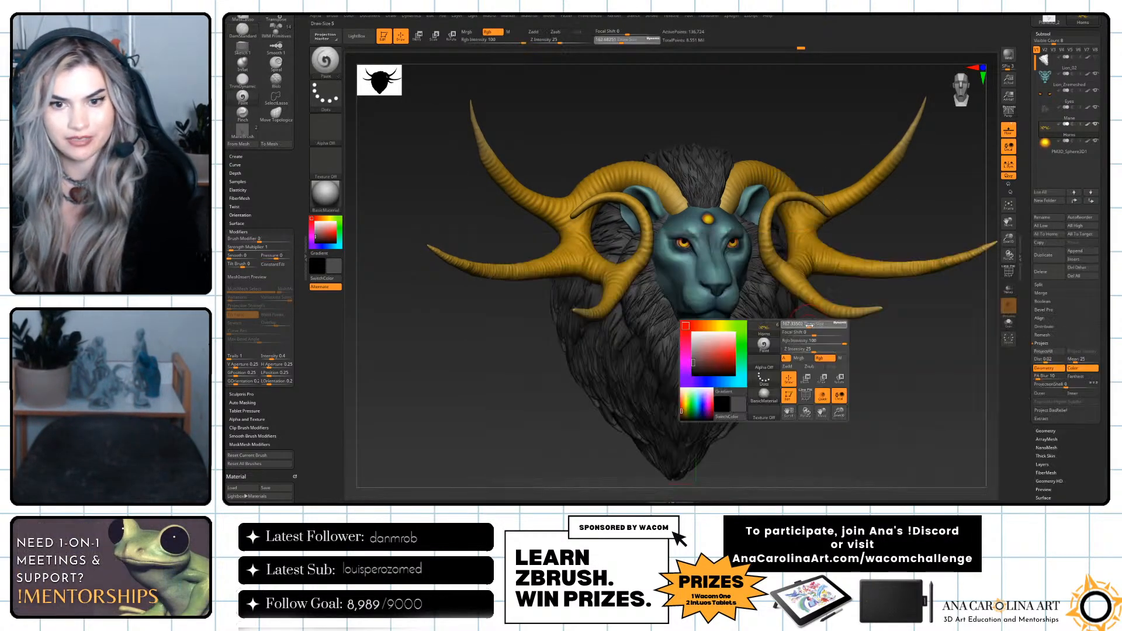
pyautogui.press('c')
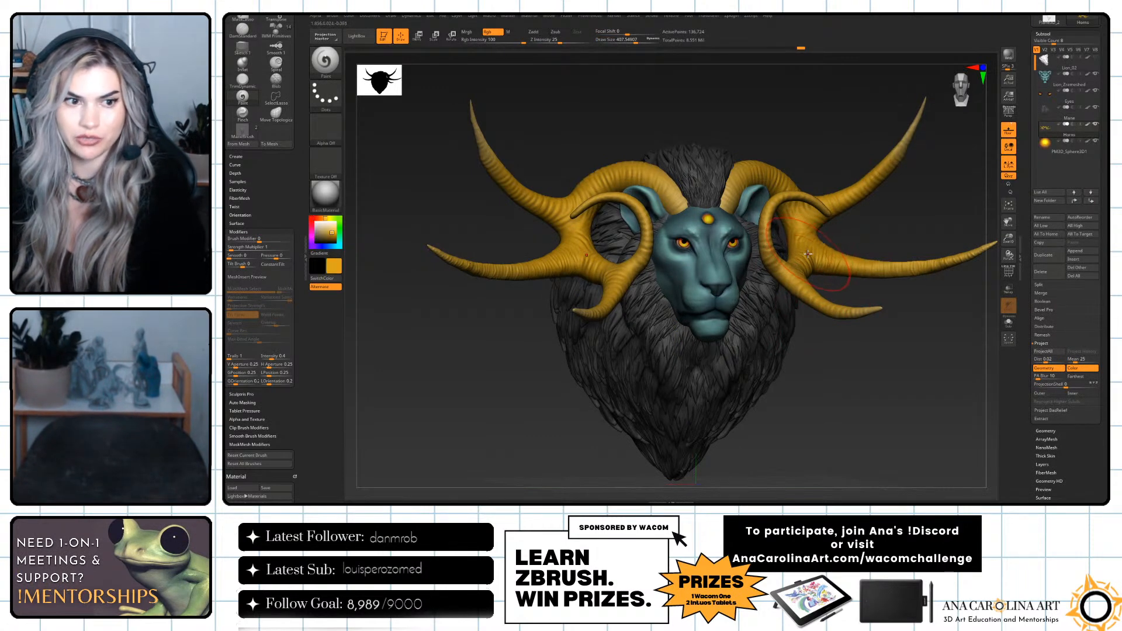
pyautogui.click(321, 235)
pyautogui.moveTo(323, 236); pyautogui.dragTo(323, 238)
# Adjust the brush size and paint the outer ends of the horn prongs dark brown.
pyautogui.moveTo(838, 273)
pyautogui.mouseDown()
pyautogui.moveTo(876, 261)
pyautogui.moveTo(873, 252)
pyautogui.mouseUp()
pyautogui.press('s')
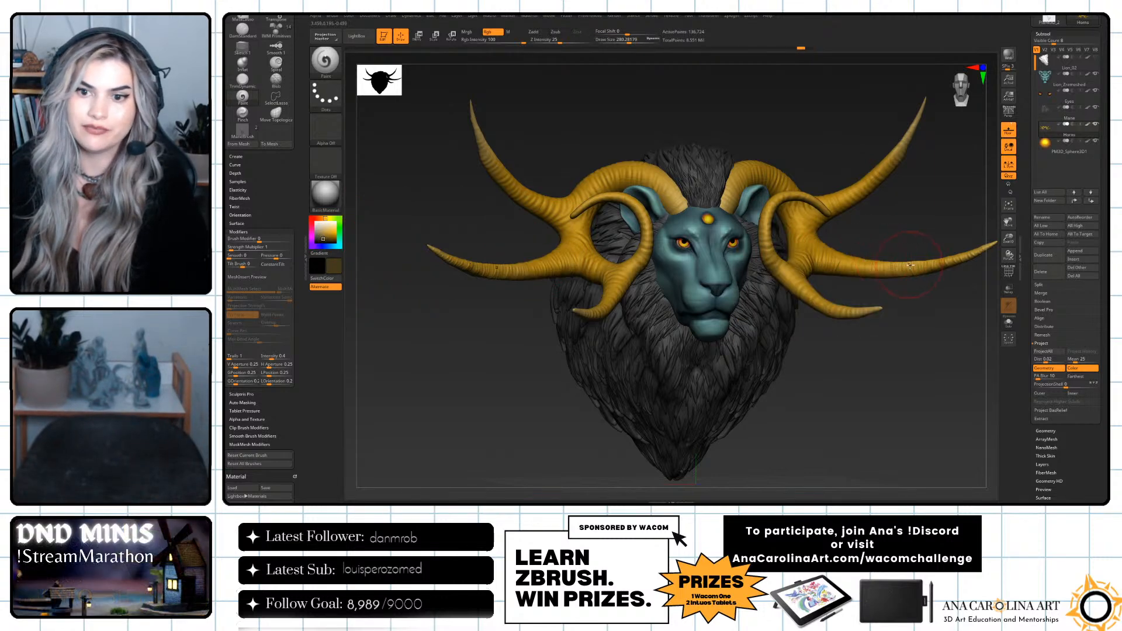
pyautogui.keyDown('alt'); pyautogui.moveTo(926, 313); pyautogui.dragTo(900, 323); pyautogui.keyUp('alt')
pyautogui.moveTo(914, 272)
pyautogui.mouseDown()
pyautogui.moveTo(959, 256)
pyautogui.moveTo(870, 277)
pyautogui.moveTo(883, 276)
pyautogui.mouseUp()
pyautogui.moveTo(890, 131); pyautogui.dragTo(833, 212)
pyautogui.moveTo(849, 321); pyautogui.dragTo(811, 308)
pyautogui.moveTo(829, 352)
pyautogui.mouseDown()
pyautogui.moveTo(875, 339)
pyautogui.moveTo(852, 320)
pyautogui.moveTo(813, 326)
pyautogui.moveTo(860, 303)
pyautogui.moveTo(877, 419)
pyautogui.moveTo(869, 351)
pyautogui.moveTo(882, 286)
pyautogui.moveTo(885, 300)
pyautogui.moveTo(975, 307)
pyautogui.mouseUp()
# Mask the horns by cavity at intensity 100 and toggle the mask display.
pyautogui.click(1055, 34)
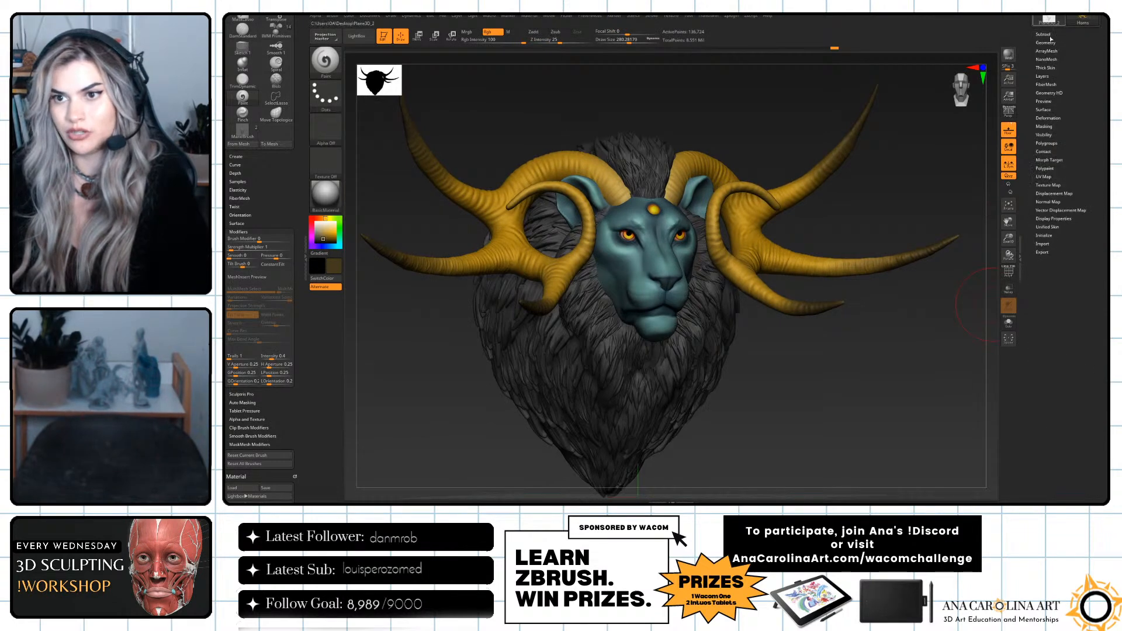
pyautogui.click(1045, 127)
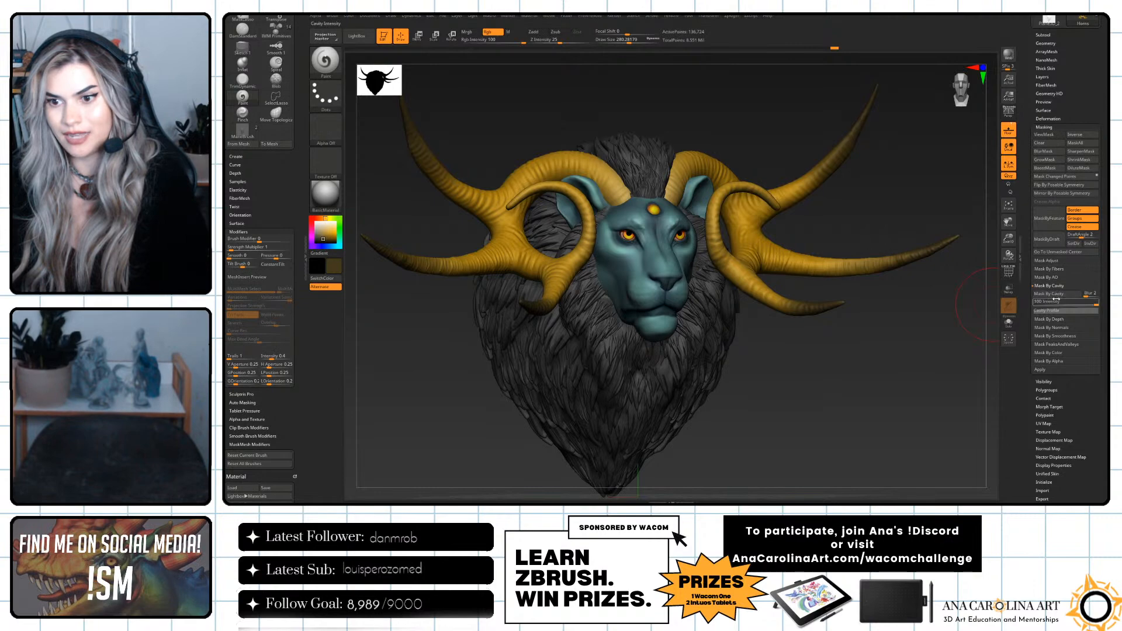
pyautogui.click(1057, 294)
pyautogui.hotkey('ctrl', 'h')
pyautogui.moveTo(887, 348); pyautogui.dragTo(884, 346)
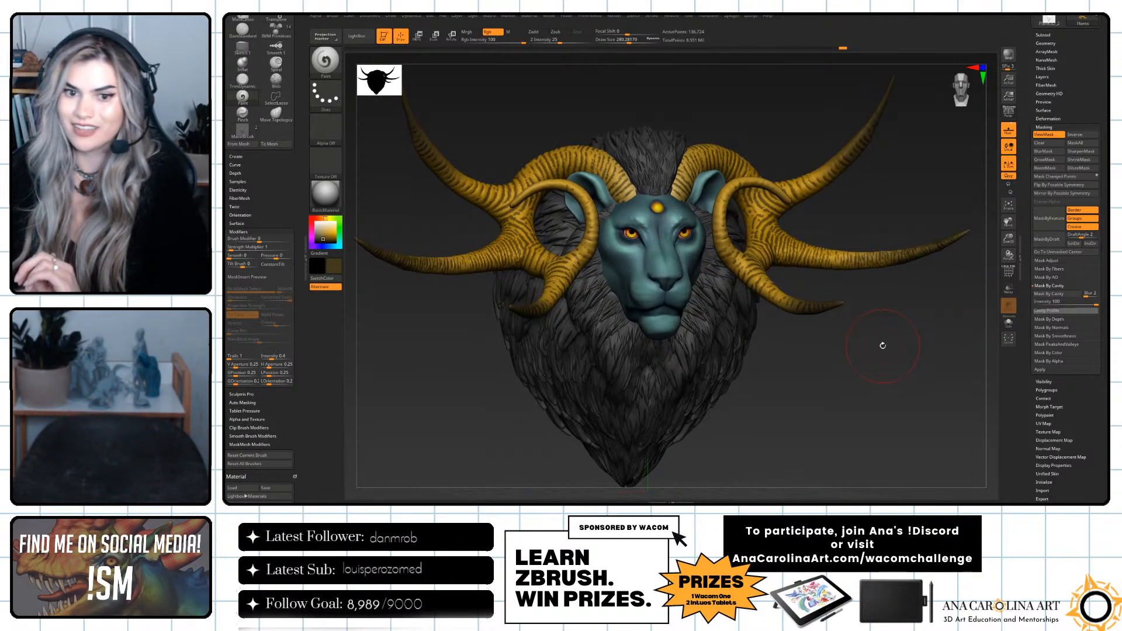
# Try to paint the cavity-masked horns dark brown with a larger brush.
pyautogui.moveTo(814, 316); pyautogui.dragTo(862, 292)
pyautogui.press('space')
pyautogui.press('space')
pyautogui.moveTo(816, 255)
pyautogui.mouseDown()
pyautogui.moveTo(911, 294)
pyautogui.moveTo(799, 237)
pyautogui.moveTo(836, 127)
pyautogui.mouseUp()
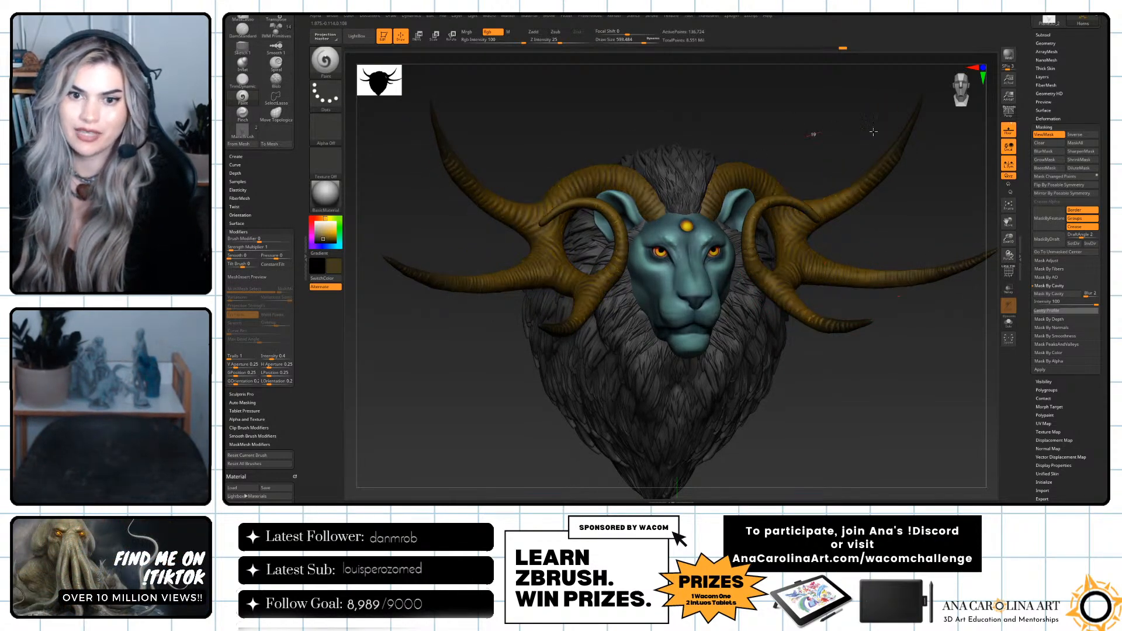
pyautogui.moveTo(881, 422)
pyautogui.keyDown('ctrl'); pyautogui.mouseDown()
pyautogui.moveTo(918, 451)
pyautogui.moveTo(882, 378)
pyautogui.moveTo(890, 370)
pyautogui.moveTo(893, 407)
pyautogui.mouseUp(); pyautogui.keyUp('ctrl')
pyautogui.hotkey('ctrl', 'z')
pyautogui.hotkey('ctrl', 'z')
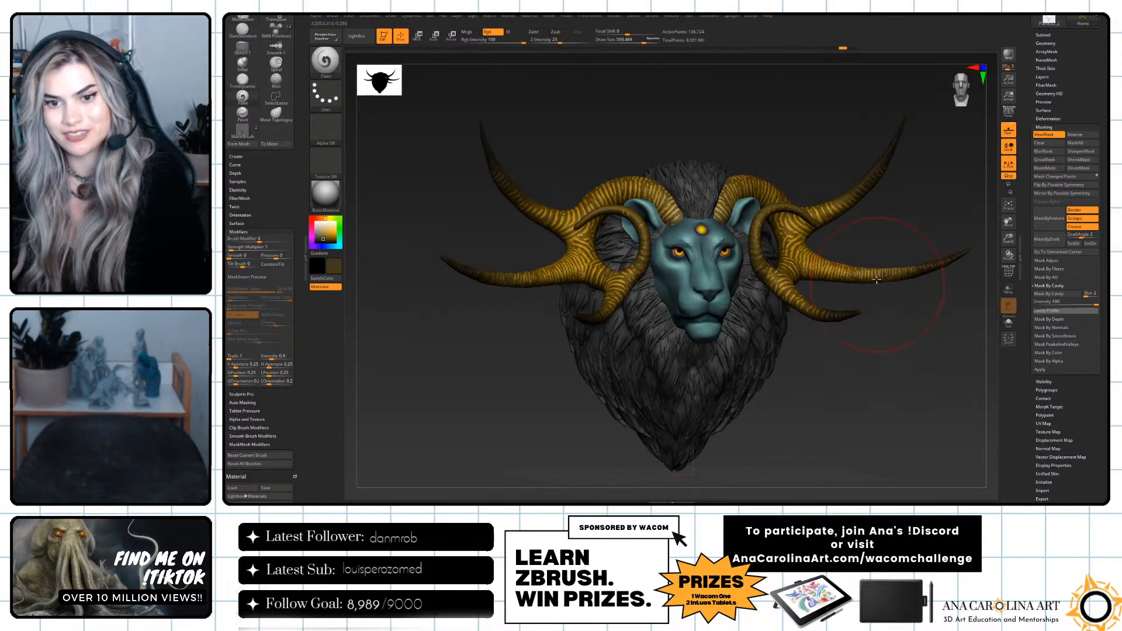
# Paint dark brown across the horns through the cavity mask and clear the mask.
pyautogui.moveTo(915, 270)
pyautogui.mouseDown()
pyautogui.moveTo(821, 263)
pyautogui.moveTo(795, 284)
pyautogui.moveTo(882, 176)
pyautogui.moveTo(763, 239)
pyautogui.moveTo(722, 211)
pyautogui.mouseUp()
pyautogui.moveTo(852, 368)
pyautogui.keyDown('ctrl'); pyautogui.mouseDown()
pyautogui.moveTo(922, 417)
pyautogui.moveTo(901, 384)
pyautogui.mouseUp(); pyautogui.keyUp('ctrl')
pyautogui.keyDown('alt'); pyautogui.moveTo(899, 374); pyautogui.dragTo(874, 355); pyautogui.keyUp('alt')
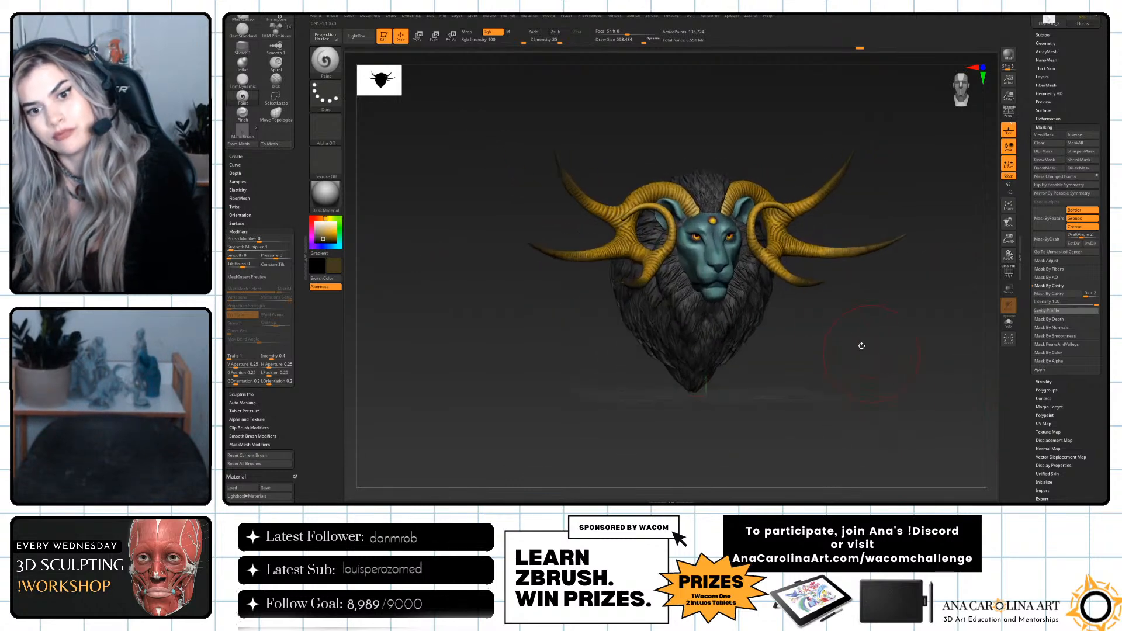
# Examine the painted horns from several angles, resizing the brush along the way.
pyautogui.keyDown('shift'); pyautogui.moveTo(819, 285); pyautogui.dragTo(846, 277); pyautogui.keyUp('shift')
pyautogui.press('space')
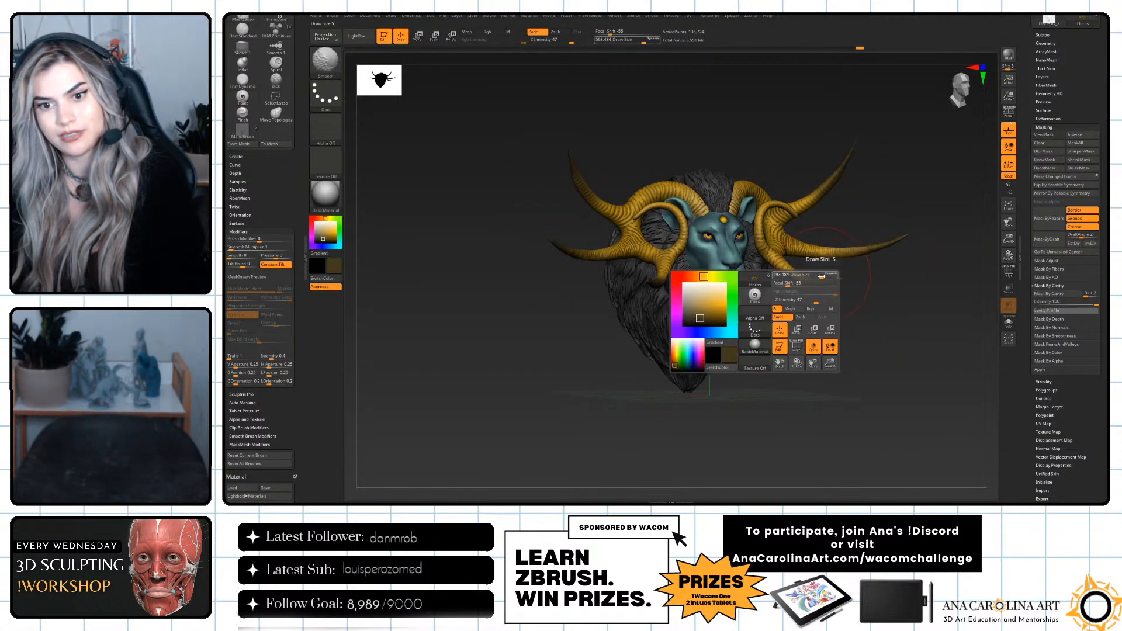
pyautogui.press('shift')
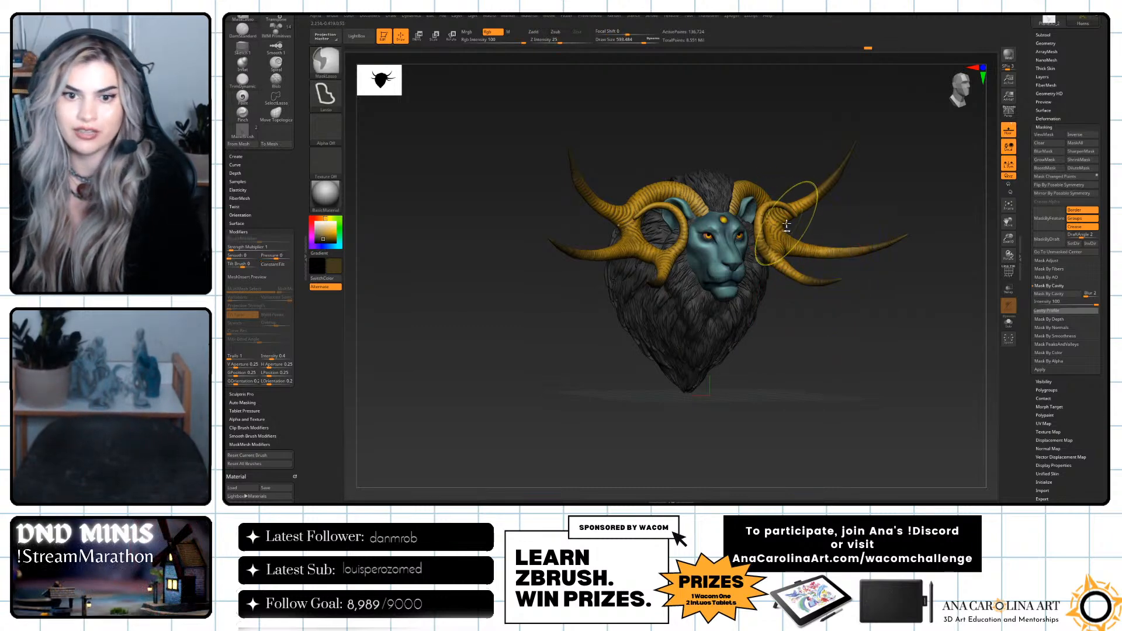
pyautogui.moveTo(635, 202); pyautogui.dragTo(605, 202)
pyautogui.moveTo(834, 295); pyautogui.dragTo(801, 283)
pyautogui.press('shift')
pyautogui.moveTo(868, 298)
pyautogui.mouseDown()
pyautogui.moveTo(854, 300)
pyautogui.moveTo(856, 316)
pyautogui.moveTo(865, 379)
pyautogui.moveTo(877, 371)
pyautogui.moveTo(855, 366)
pyautogui.moveTo(873, 360)
pyautogui.moveTo(844, 361)
pyautogui.mouseUp()
pyautogui.press('space')
pyautogui.click(860, 366)
pyautogui.keyDown('alt'); pyautogui.click(734, 328); pyautogui.keyUp('alt')
pyautogui.keyDown('alt'); pyautogui.moveTo(807, 399); pyautogui.dragTo(770, 353); pyautogui.keyUp('alt')
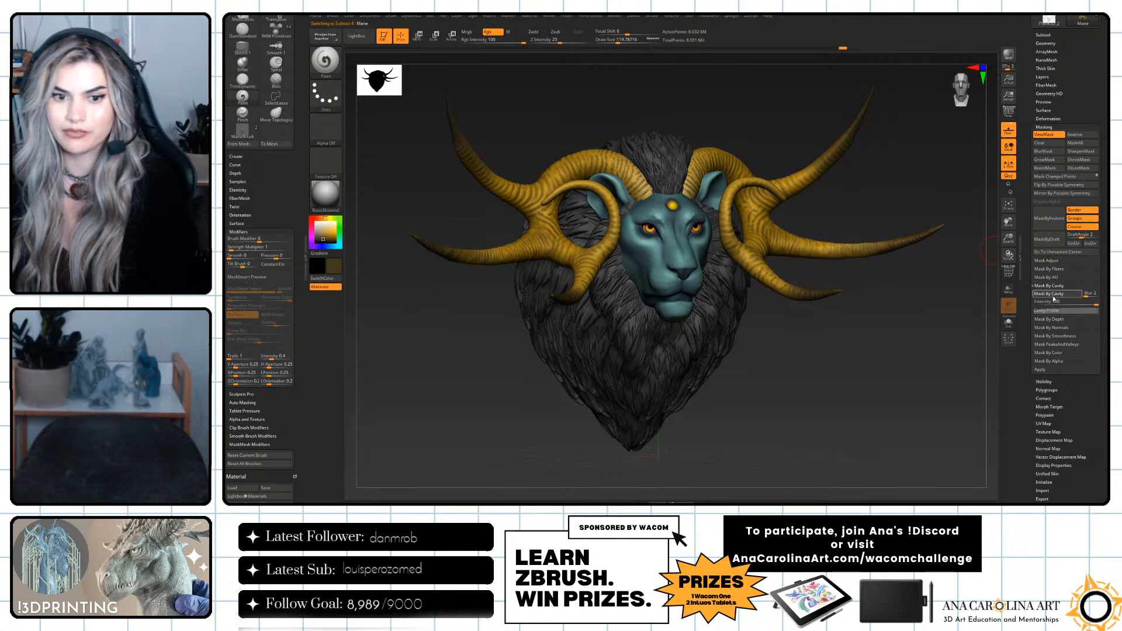
# Mask the mane by cavity, enlarge the brush, choose black as the paint color, and toggle the mask display.
pyautogui.press('space')
pyautogui.keyDown('ctrl'); pyautogui.click(819, 349); pyautogui.keyUp('ctrl')
pyautogui.press('space')
pyautogui.moveTo(793, 340); pyautogui.dragTo(821, 340)
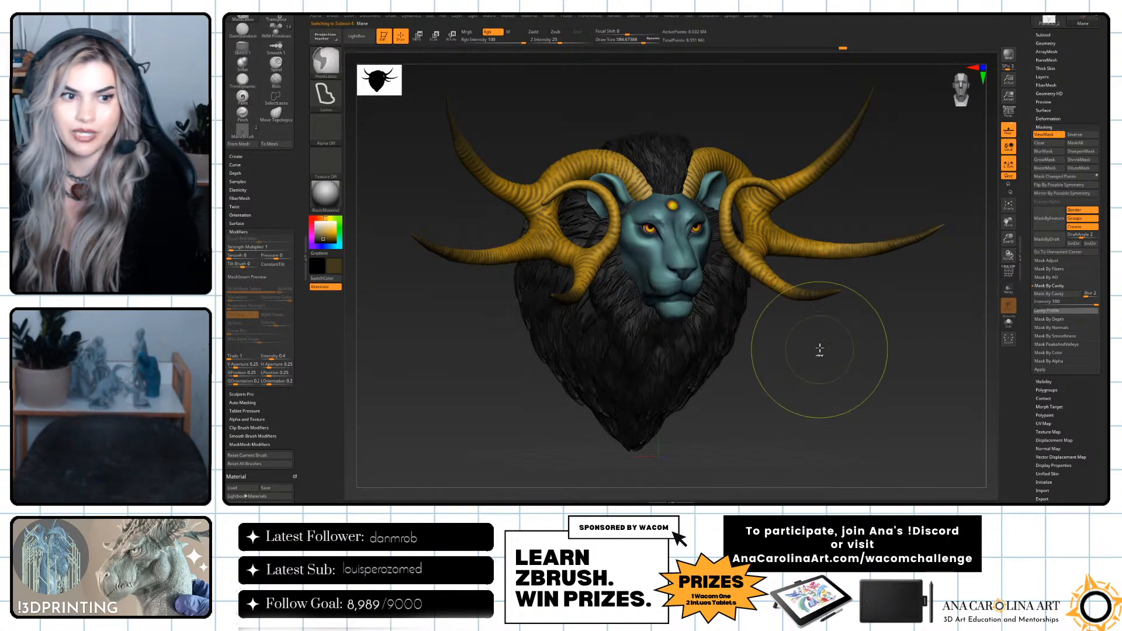
pyautogui.moveTo(326, 231); pyautogui.dragTo(315, 243)
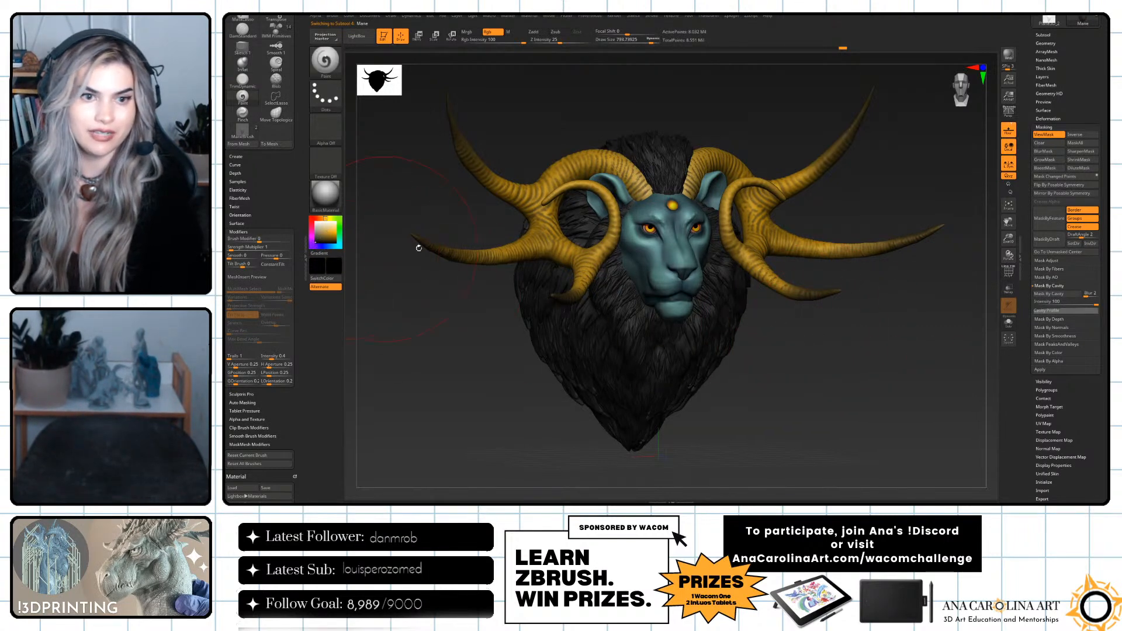
pyautogui.hotkey('ctrl', 'h')
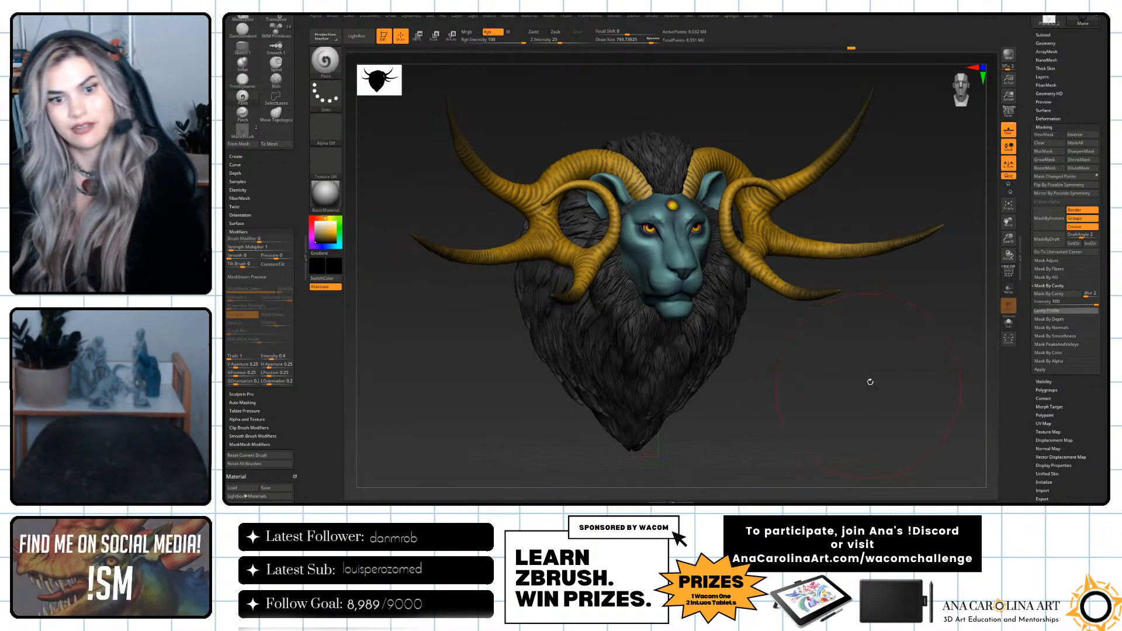
pyautogui.hotkey('ctrl', 'h')
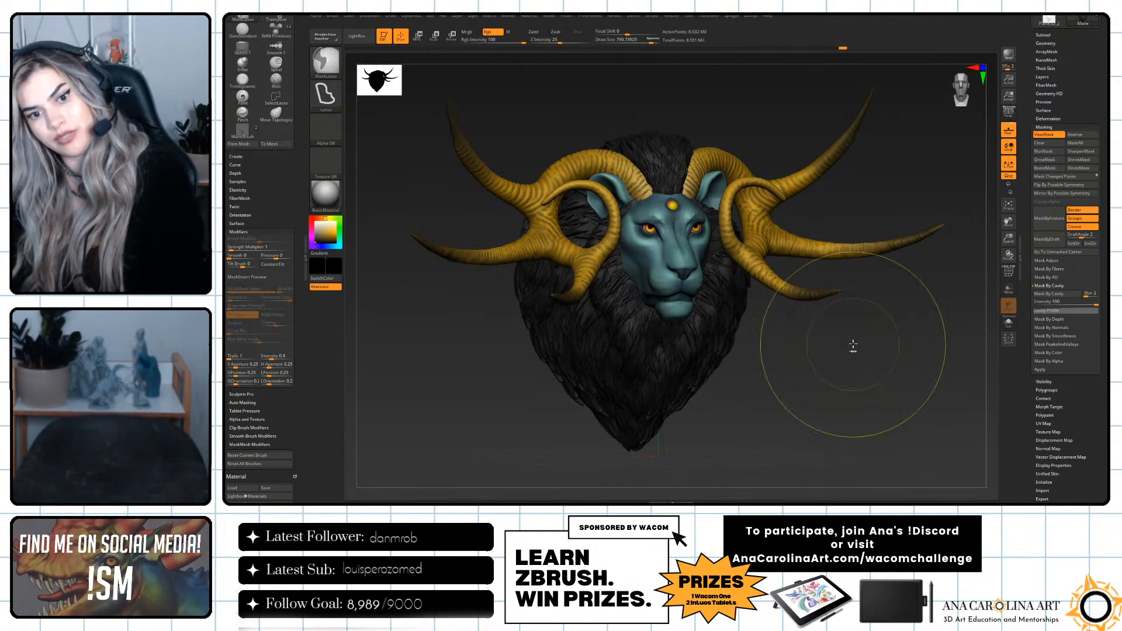
pyautogui.hotkey('ctrl', 'h')
# Set the paint brush to focal shift 33 and draw size about 714, and paint black across the cavity-masked mane.
pyautogui.press('space')
pyautogui.press('space')
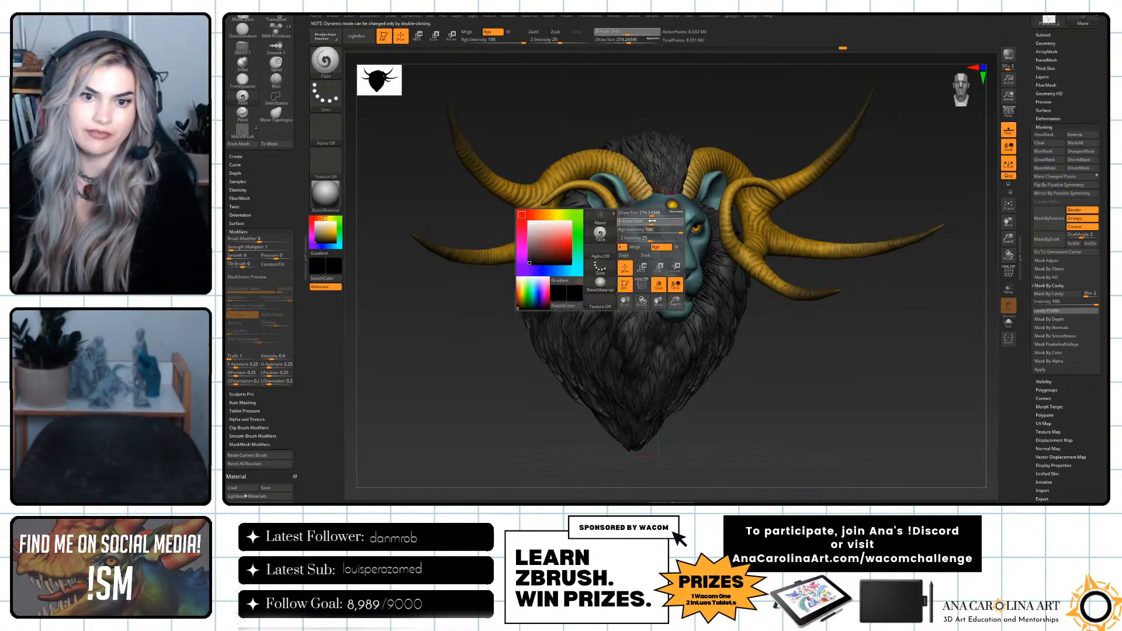
pyautogui.moveTo(651, 221); pyautogui.dragTo(661, 221)
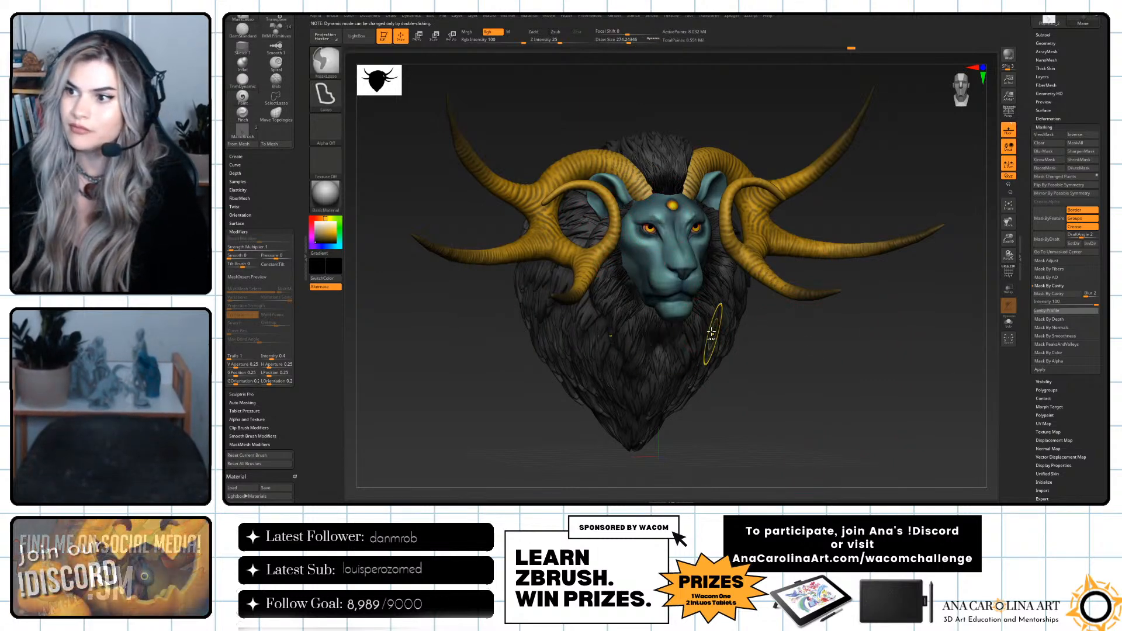
pyautogui.hotkey('ctrl', 'z')
pyautogui.press('space')
pyautogui.moveTo(688, 284); pyautogui.dragTo(712, 284)
pyautogui.moveTo(343, 240); pyautogui.dragTo(305, 240)
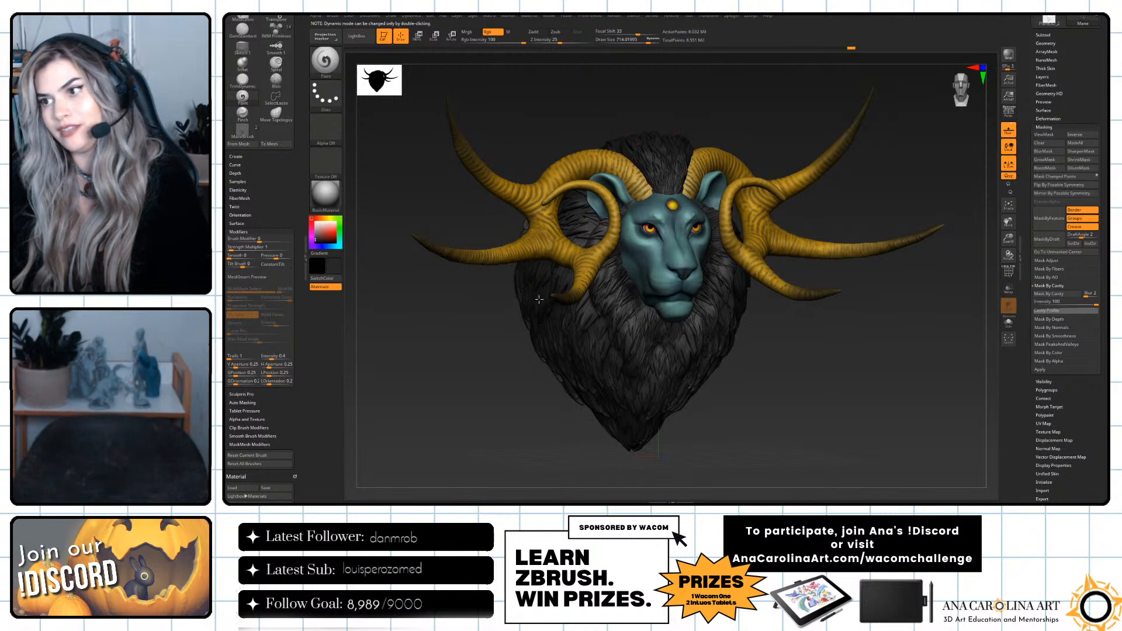
# Select the horns, reduce the draw size to about 415, and open the polypaint settings.
pyautogui.moveTo(775, 363); pyautogui.dragTo(813, 281)
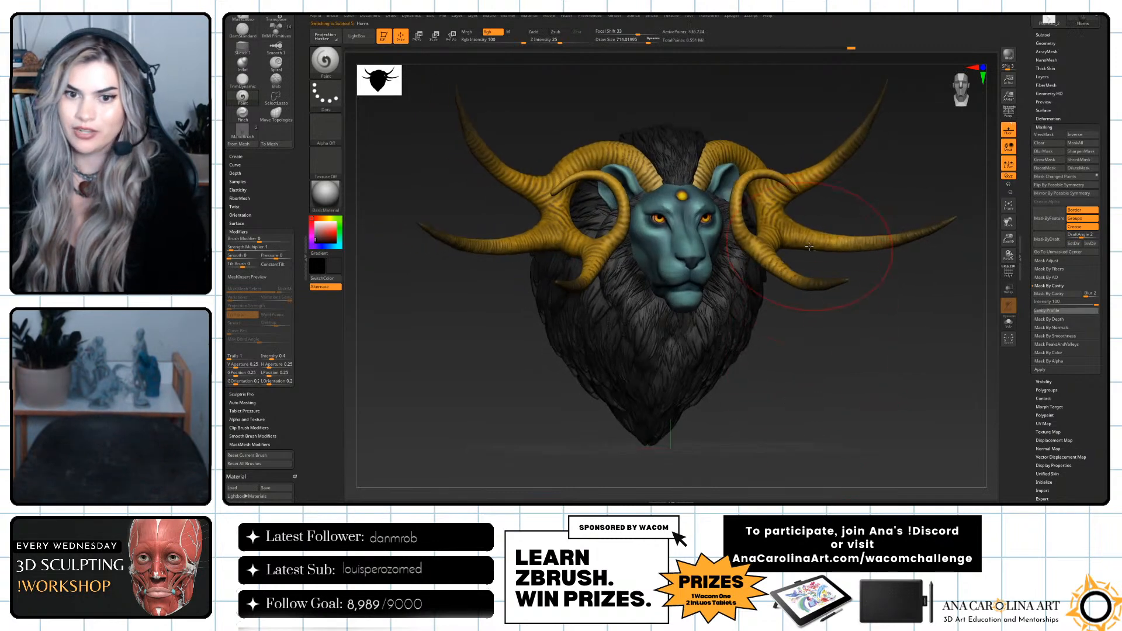
pyautogui.press('space')
pyautogui.moveTo(819, 236); pyautogui.dragTo(812, 235)
pyautogui.keyDown('alt'); pyautogui.moveTo(853, 205); pyautogui.dragTo(854, 217); pyautogui.keyUp('alt')
pyautogui.scroll(-3, 1046, 350)
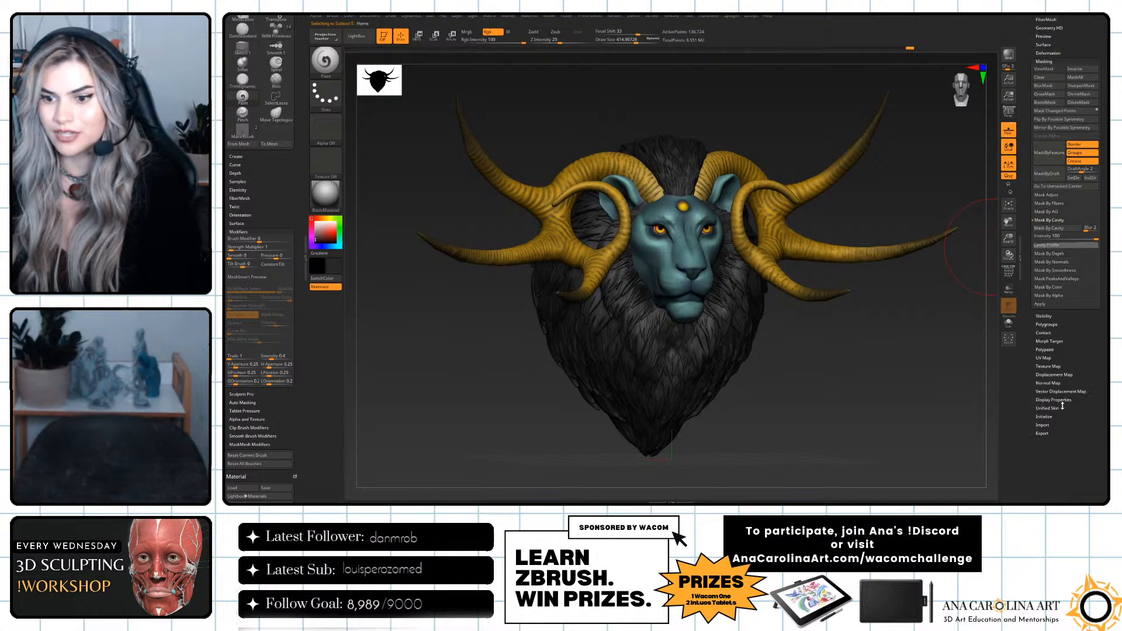
pyautogui.click(1045, 349)
# Try shifting the horns' hue to blue with Adjust Colors, and undo the change.
pyautogui.click(1046, 135)
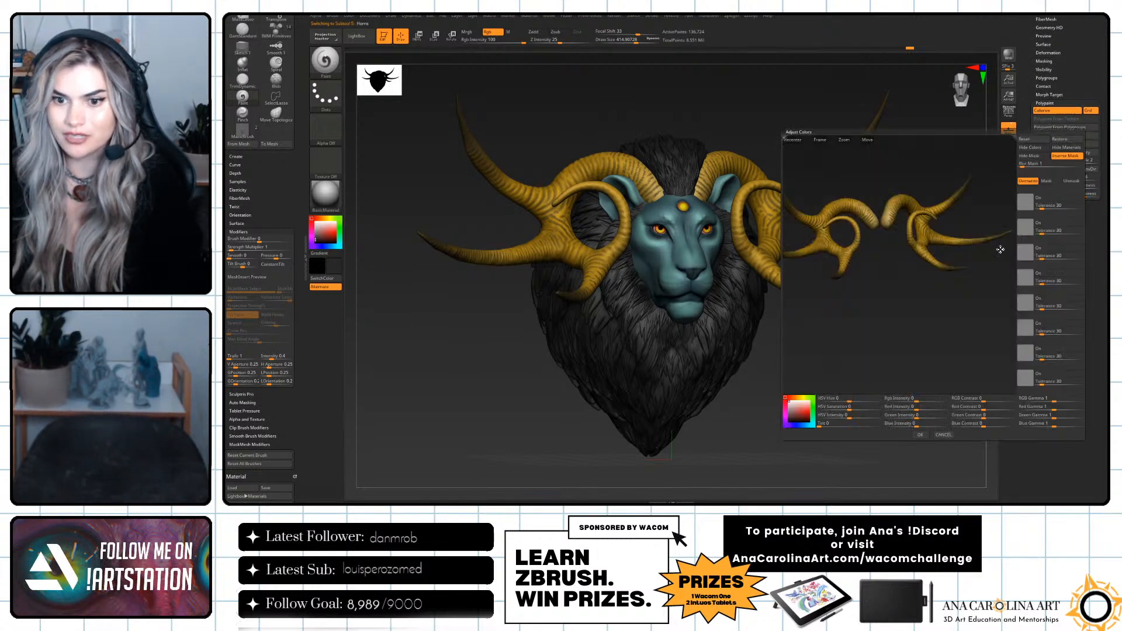
pyautogui.moveTo(953, 334); pyautogui.dragTo(945, 345)
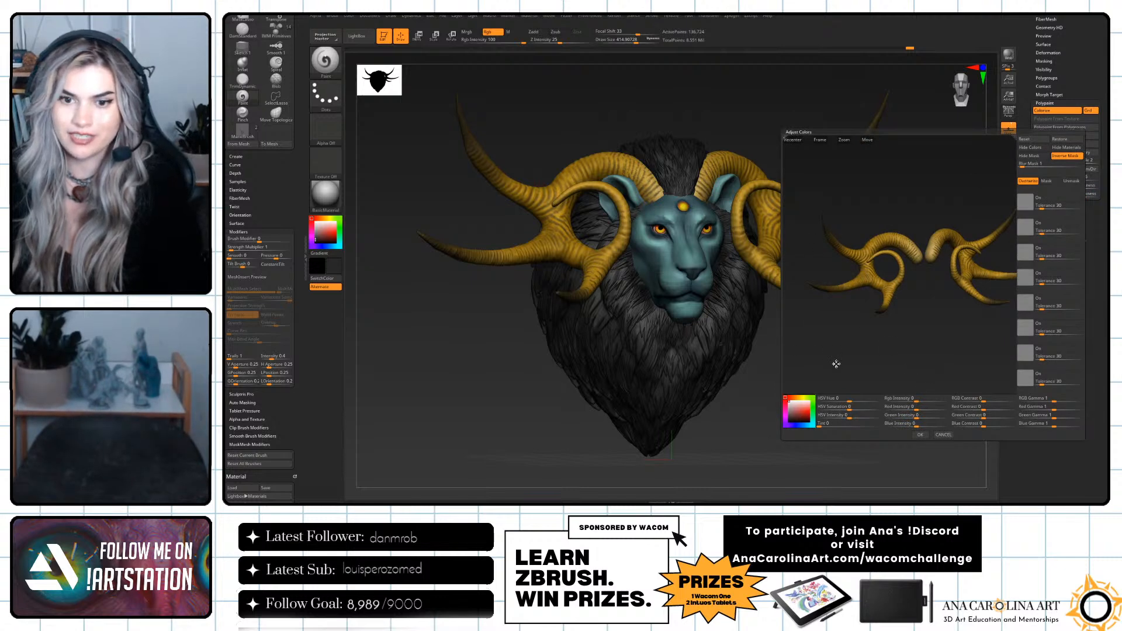
pyautogui.moveTo(853, 400); pyautogui.dragTo(870, 398)
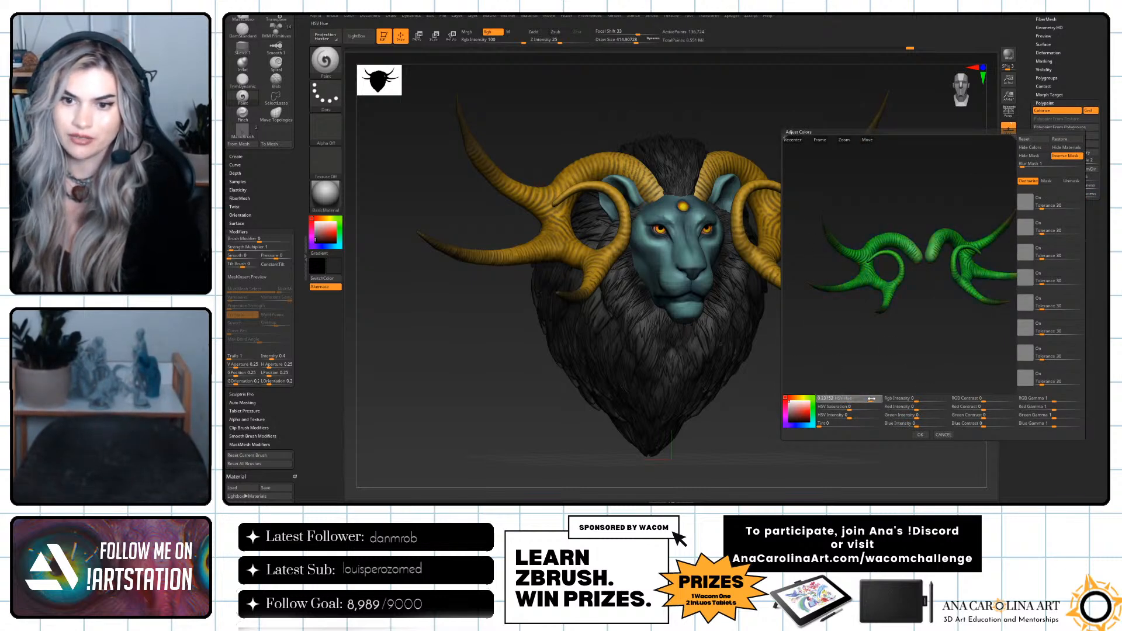
pyautogui.click(920, 435)
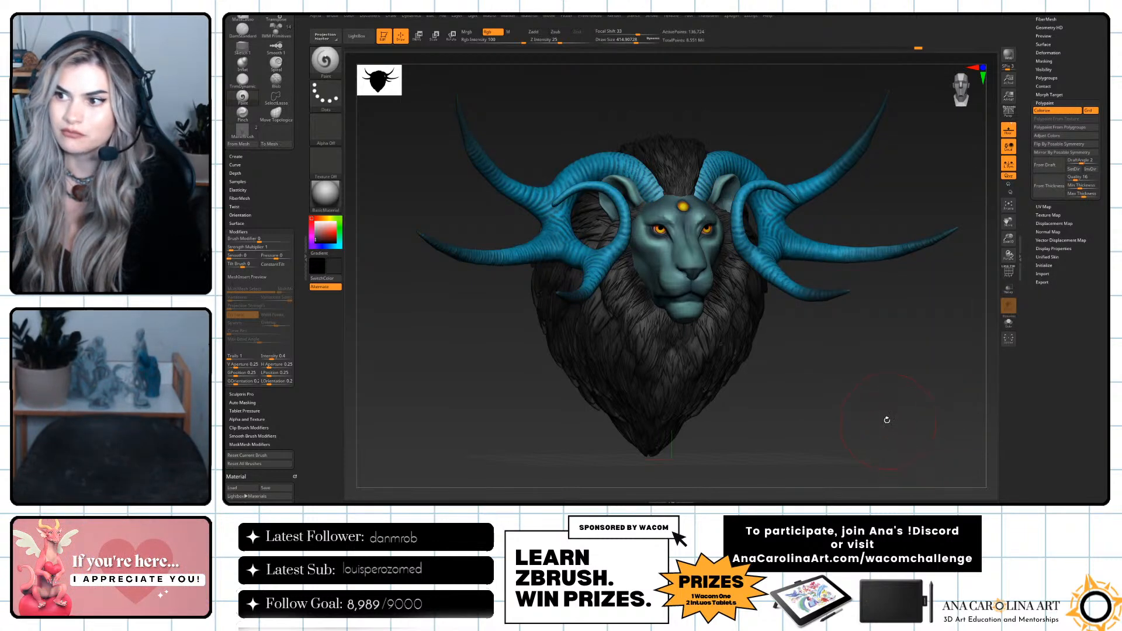
pyautogui.hotkey('ctrl', 'z')
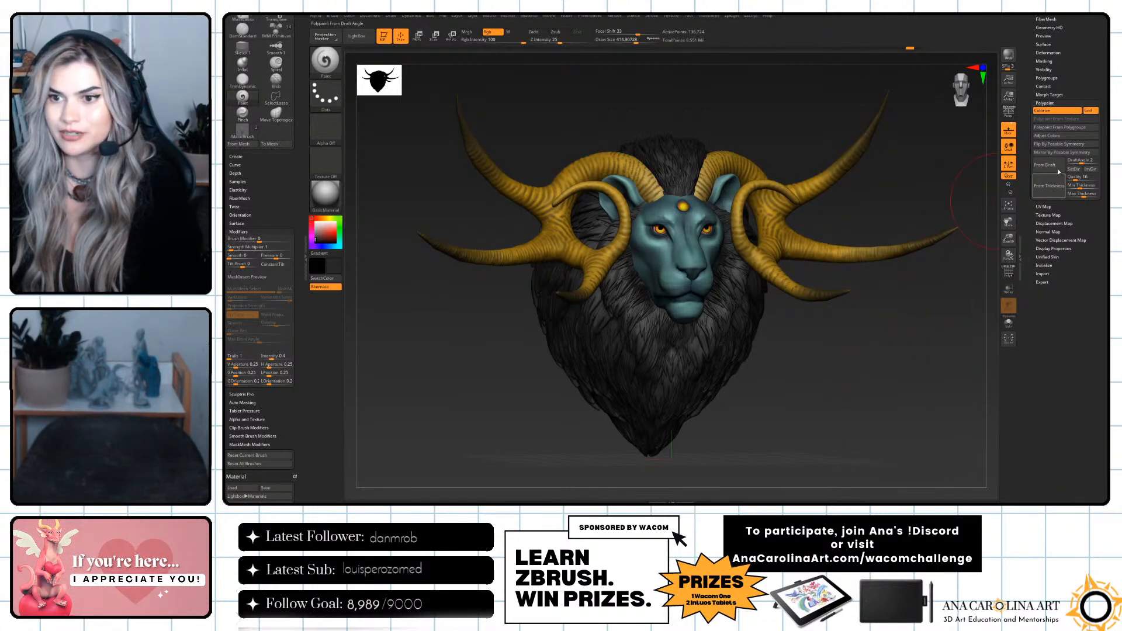
# Try a reddish-orange horn color by adjusting hue and saturation in Adjust Colors, comparing it with the original gold through undo and redo.
pyautogui.click(1047, 135)
pyautogui.moveTo(835, 399); pyautogui.dragTo(837, 410)
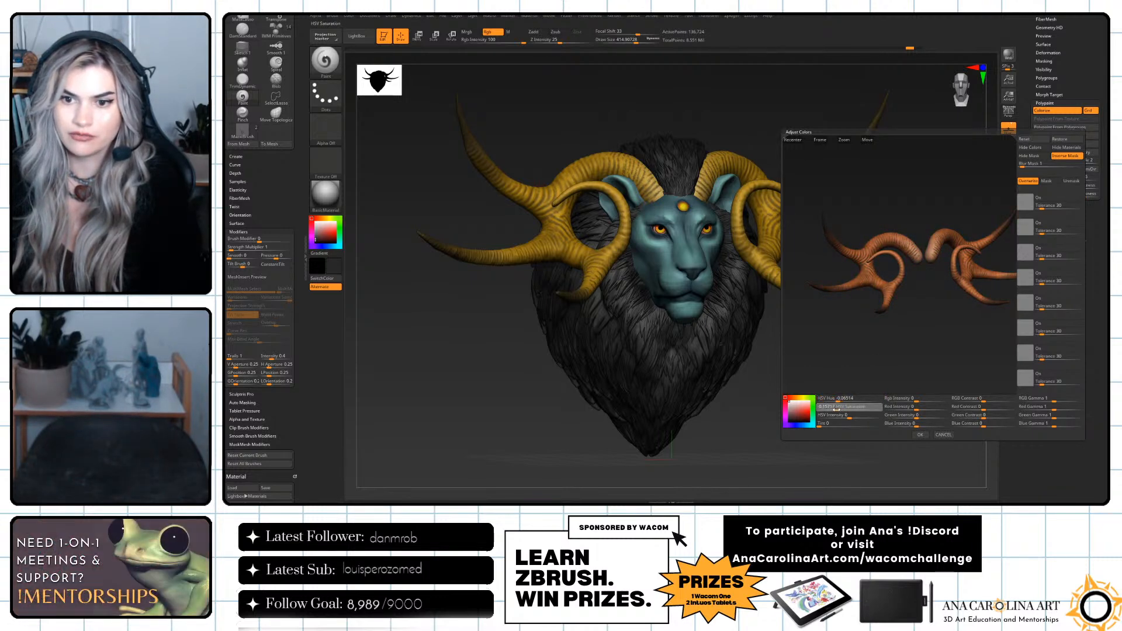
pyautogui.click(922, 435)
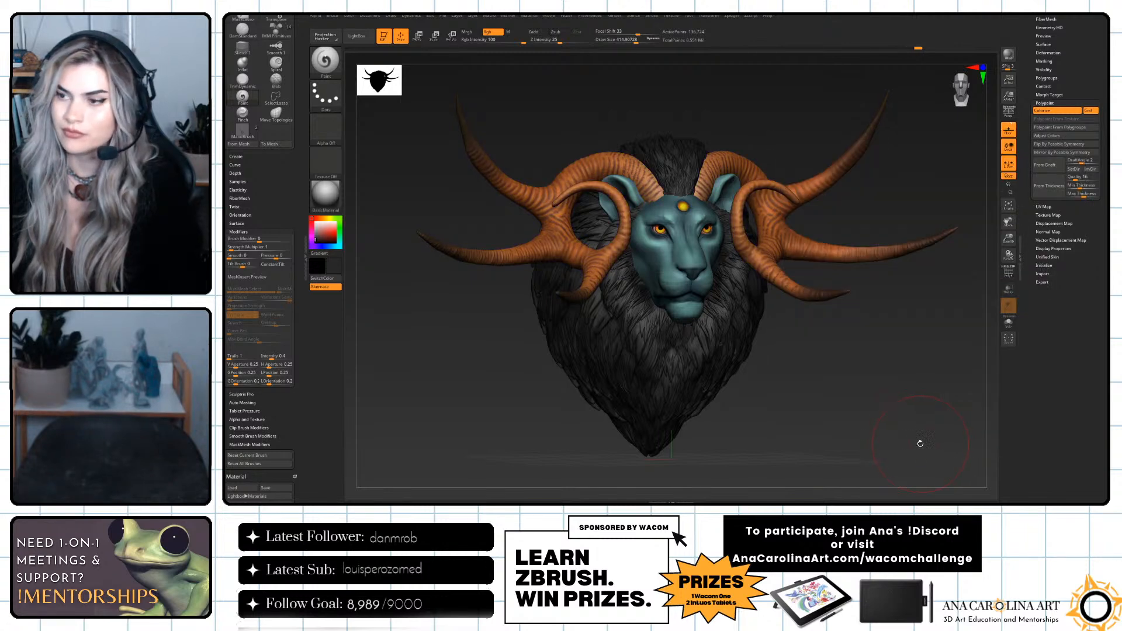
pyautogui.hotkey('ctrl', 'z')
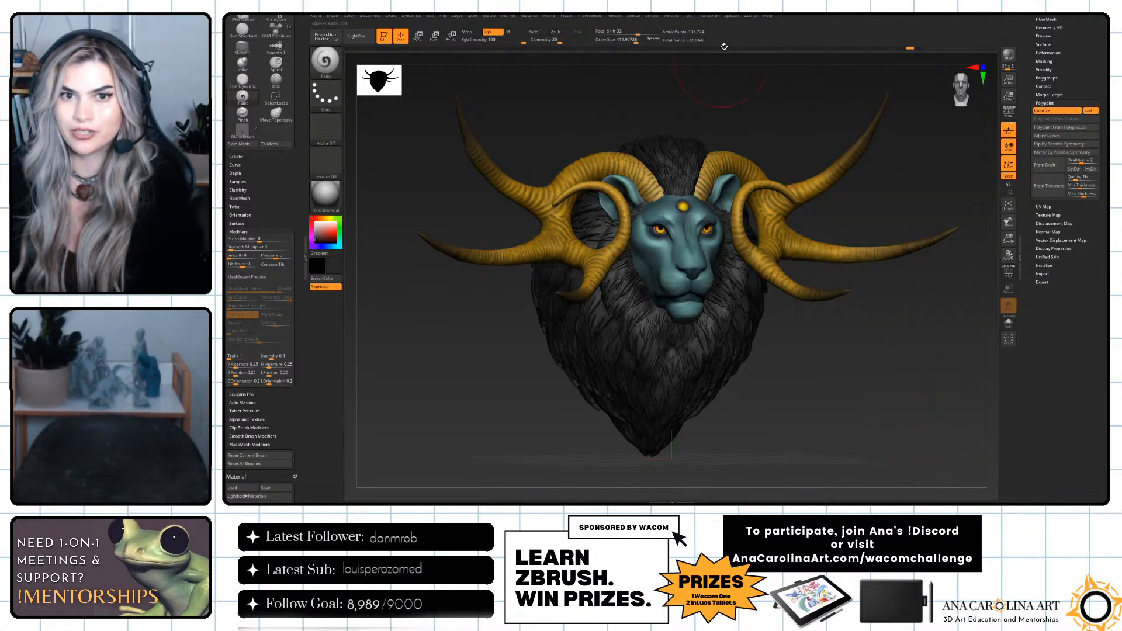
pyautogui.hotkey('ctrl', 'shift', 'z')
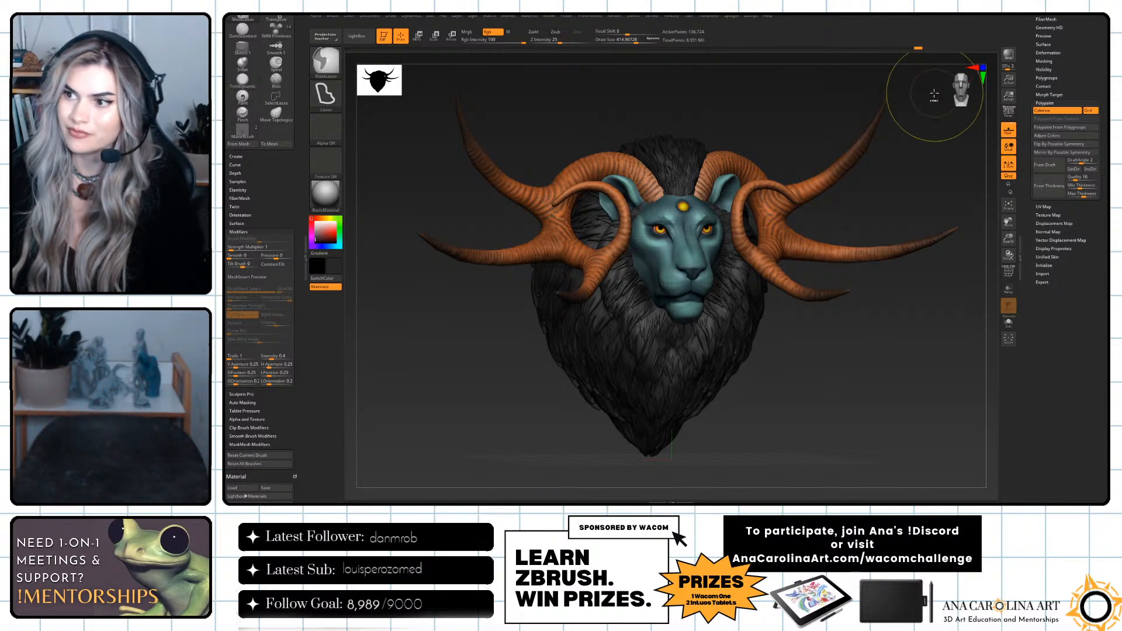
pyautogui.hotkey('ctrl', 'z')
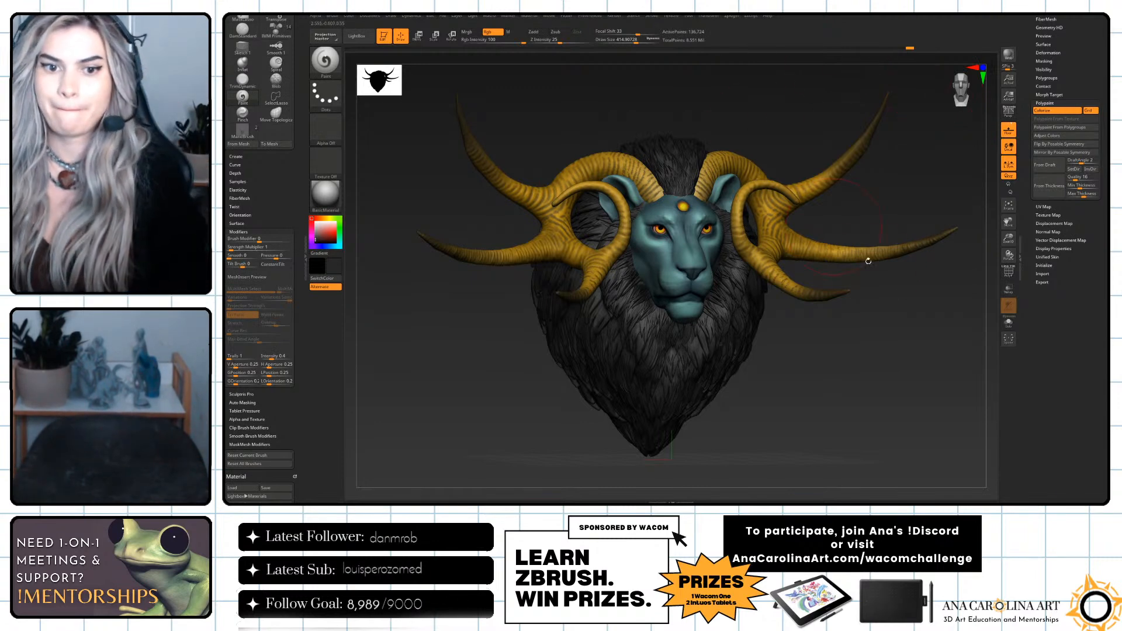
# Recall the reddish-orange horn version from the undo history for another comparison, and undo it.
pyautogui.moveTo(928, 376); pyautogui.dragTo(912, 382)
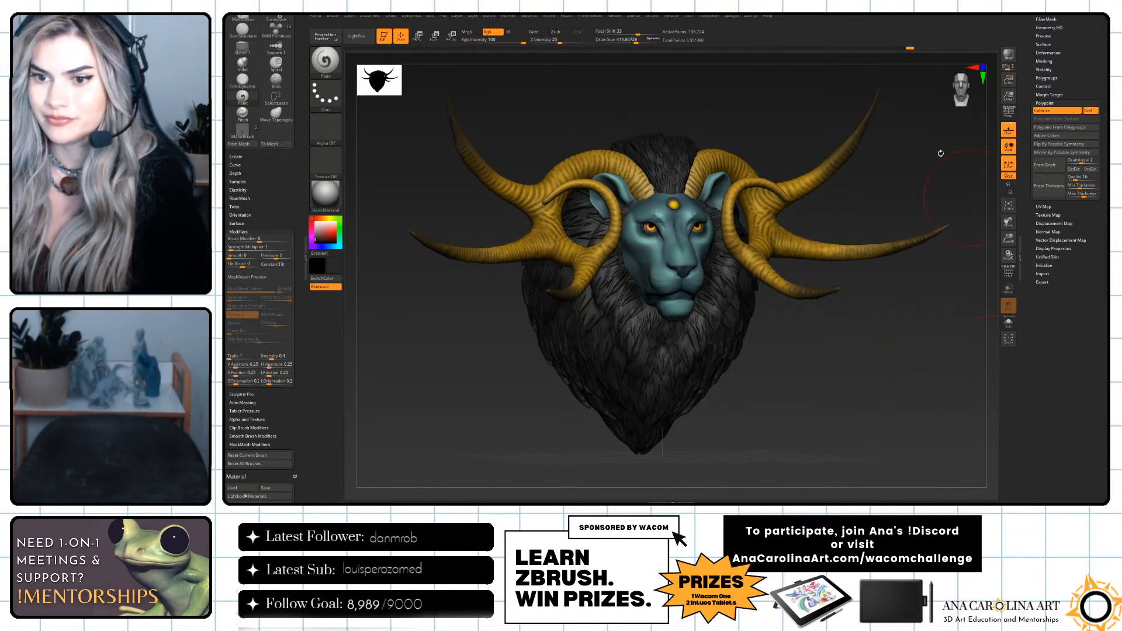
pyautogui.click(918, 48)
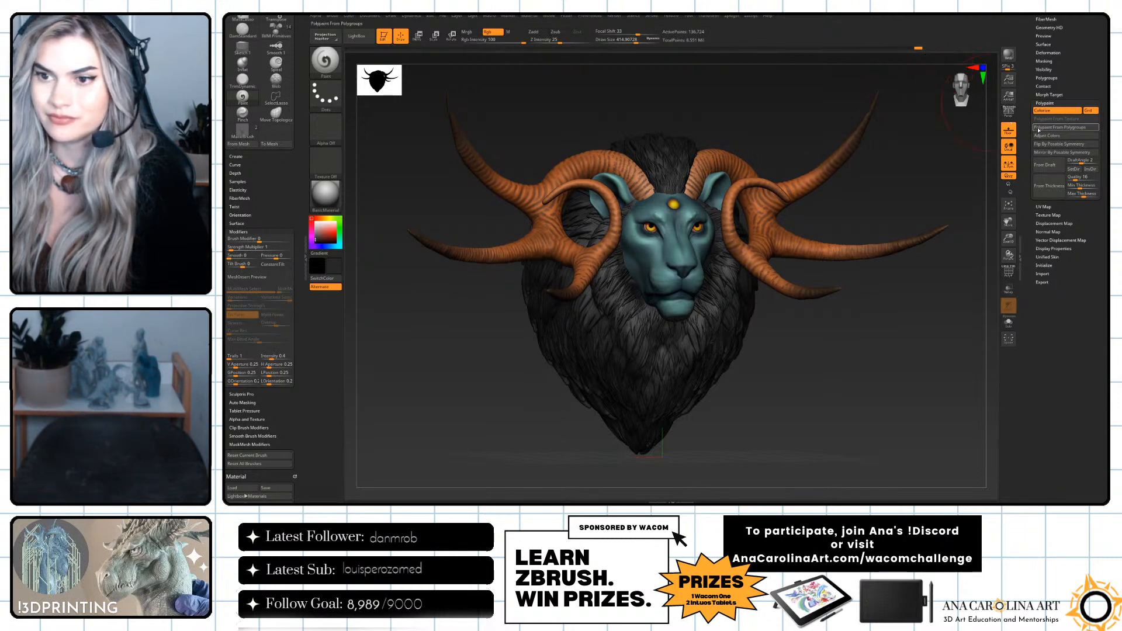
pyautogui.press('ctrl')
pyautogui.hotkey('ctrl', 'z')
# Shift the horns to a brownish gold with the HSV hue and saturation in Adjust Colors.
pyautogui.click(1064, 138)
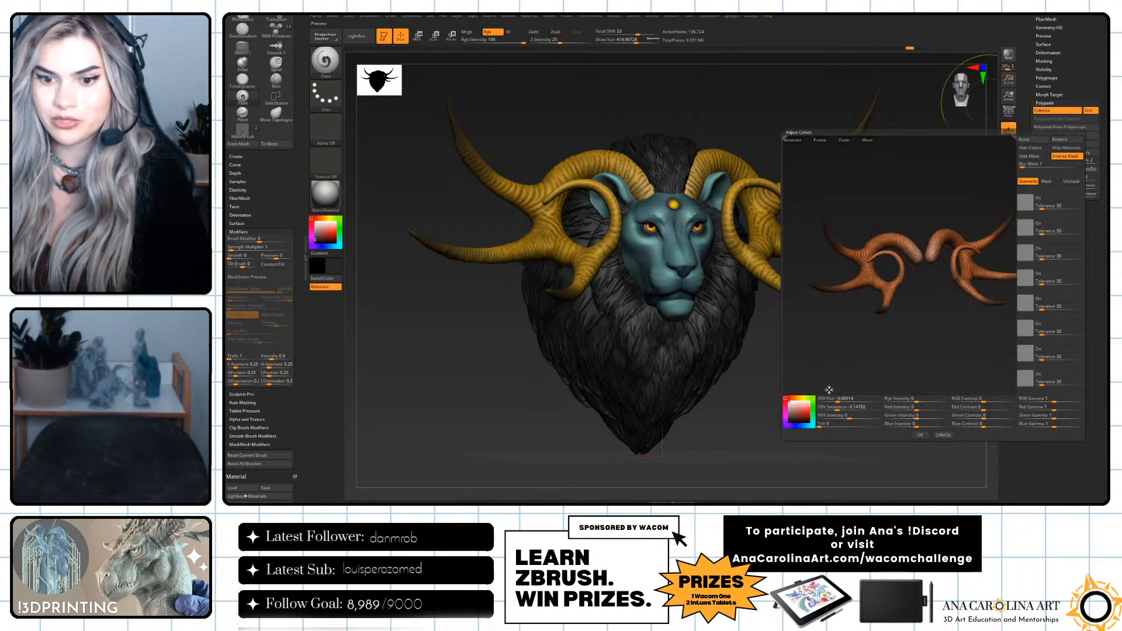
pyautogui.moveTo(843, 402)
pyautogui.mouseDown()
pyautogui.moveTo(854, 410)
pyautogui.moveTo(841, 400)
pyautogui.mouseUp()
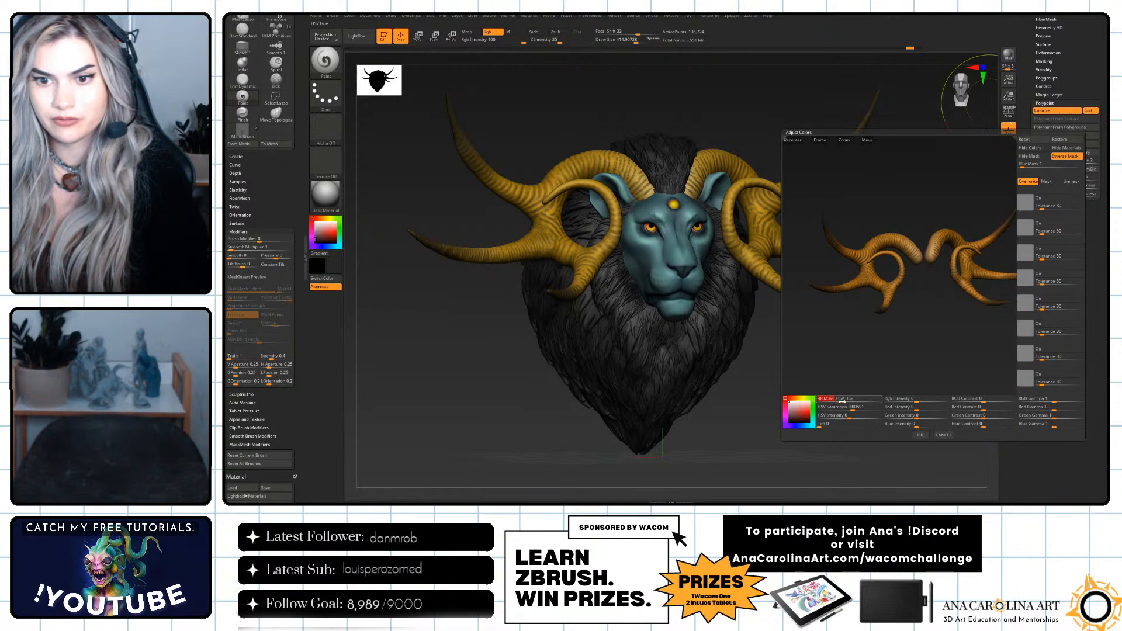
pyautogui.click(920, 435)
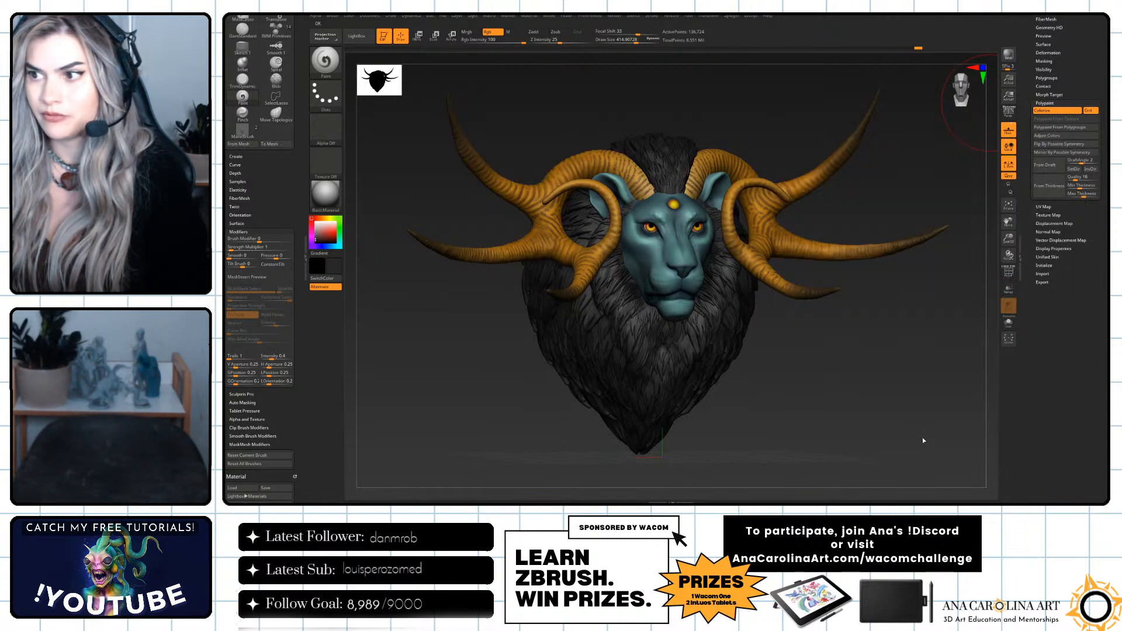
# Brighten the horns to a golden orange in Adjust Colors by adjusting the HSV saturation, RGB contrast and RGB intensity.
pyautogui.click(1052, 135)
pyautogui.moveTo(848, 408); pyautogui.dragTo(866, 410)
pyautogui.moveTo(984, 402); pyautogui.dragTo(985, 402)
pyautogui.moveTo(917, 402); pyautogui.dragTo(926, 402)
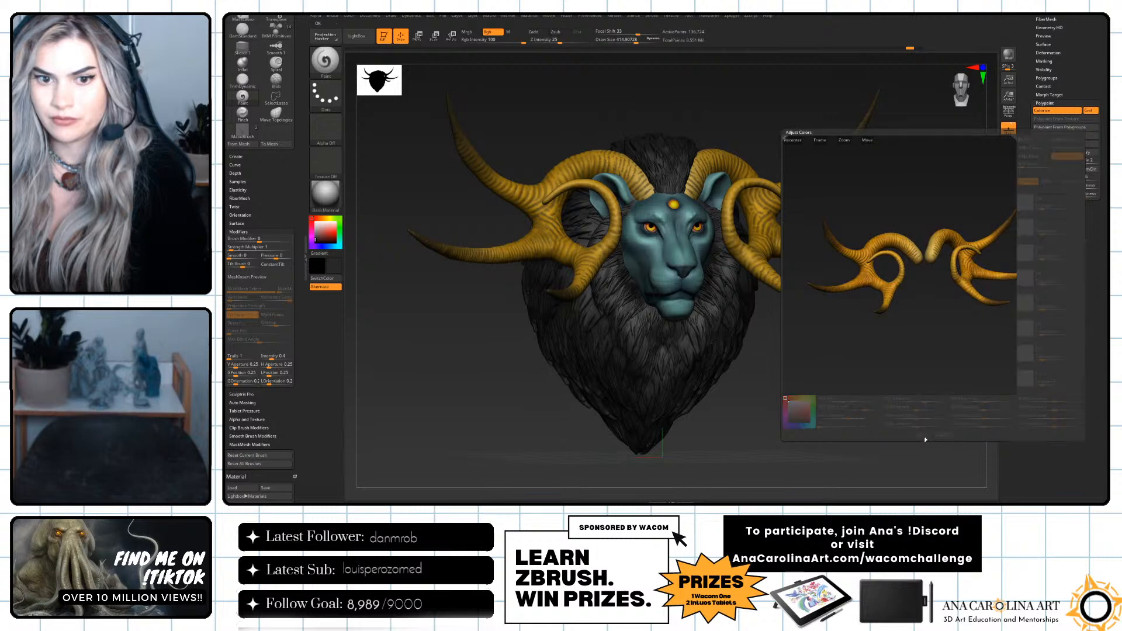
pyautogui.click(922, 435)
pyautogui.moveTo(925, 433); pyautogui.dragTo(869, 388)
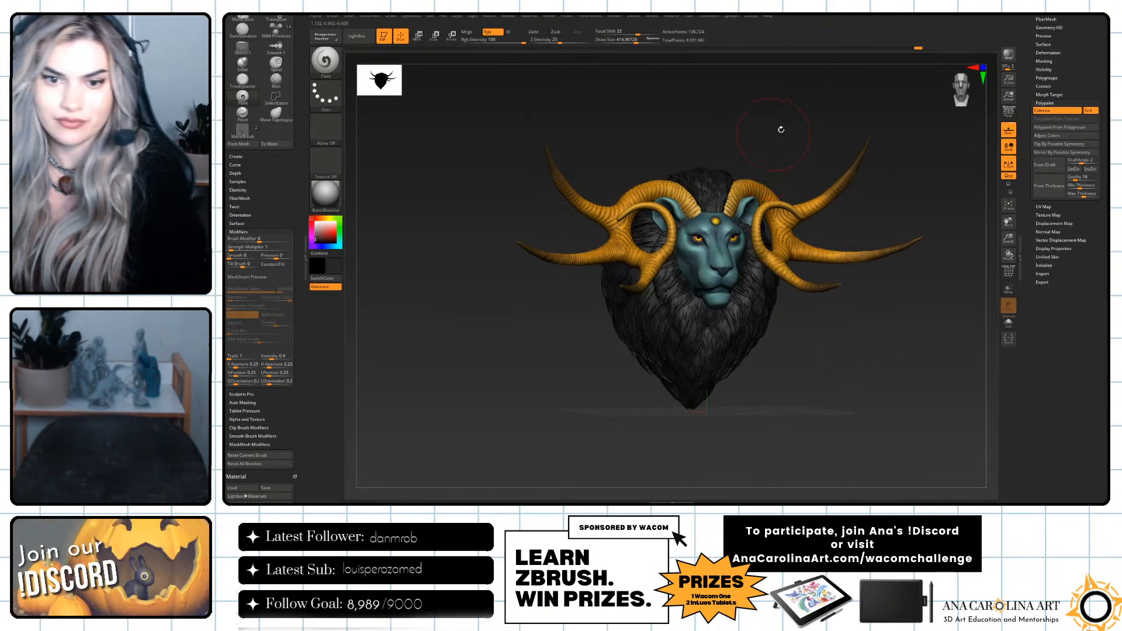
pyautogui.moveTo(839, 110); pyautogui.dragTo(837, 109)
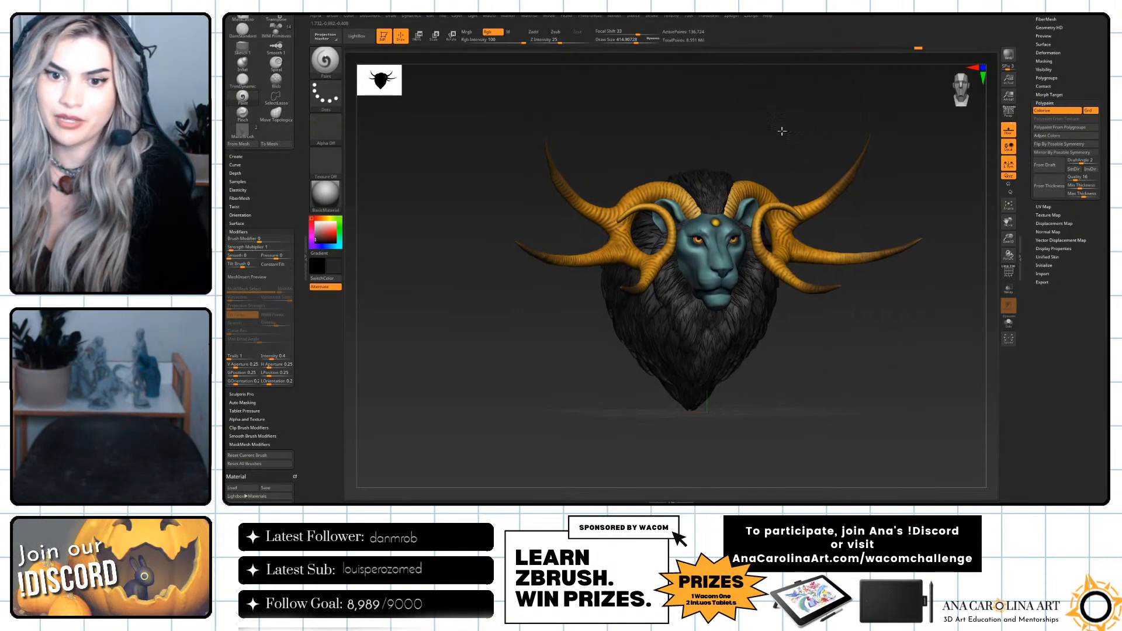
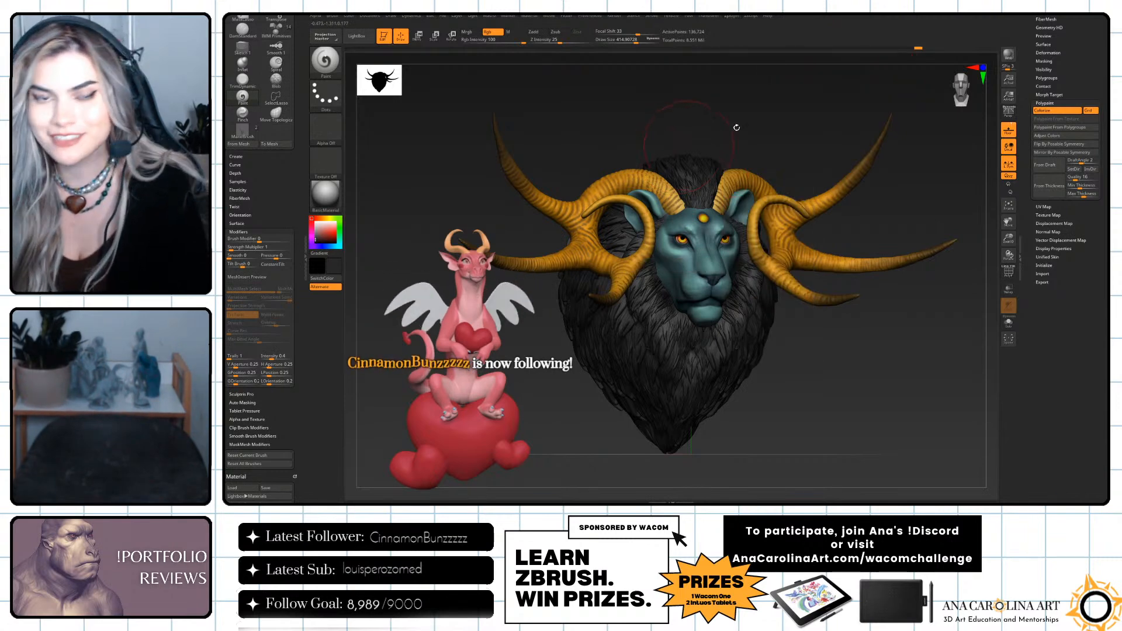
# Enable the Albedo, Base, Lights, Preview, Spec, Structure and SubtoolMasks render passes for the ZBrush To Photoshop export.
pyautogui.click(732, 15)
pyautogui.click(751, 220)
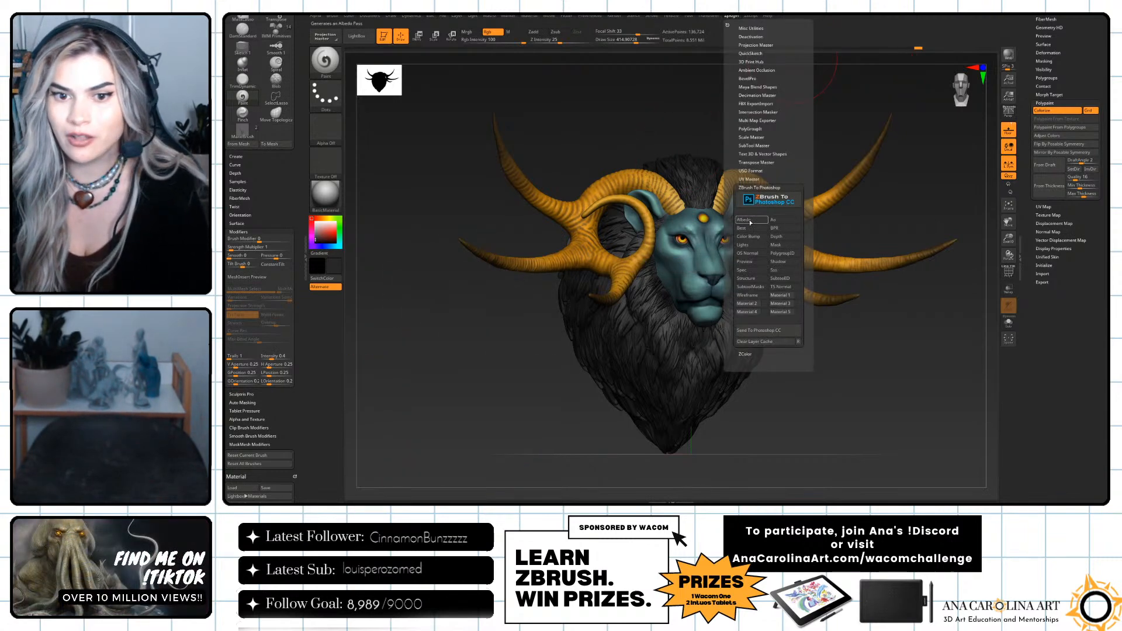
pyautogui.click(752, 229)
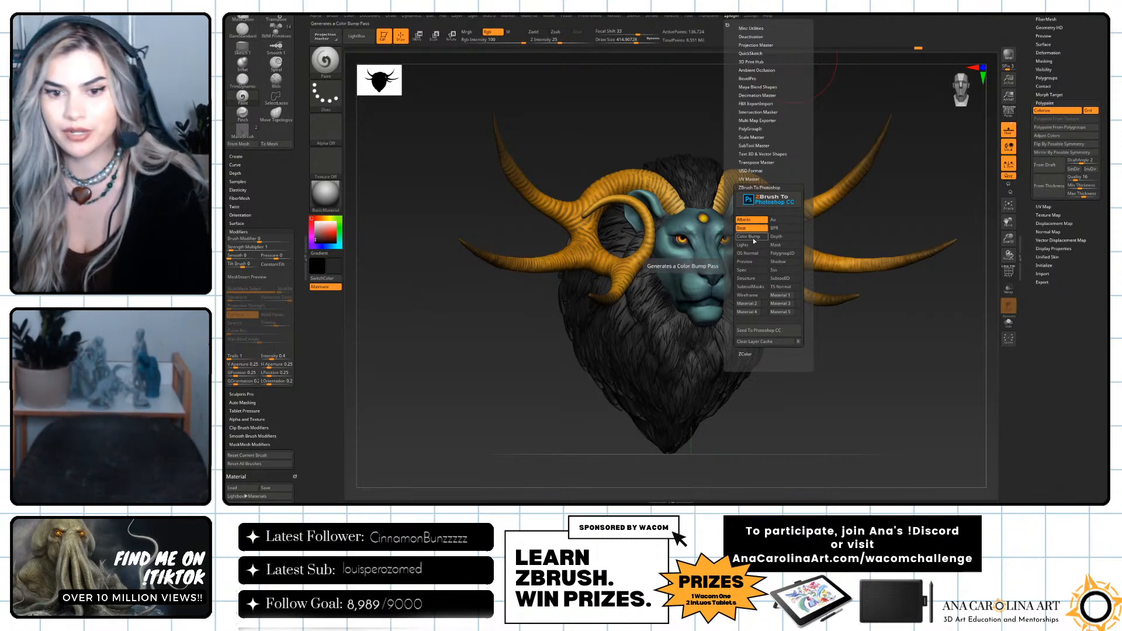
pyautogui.click(756, 246)
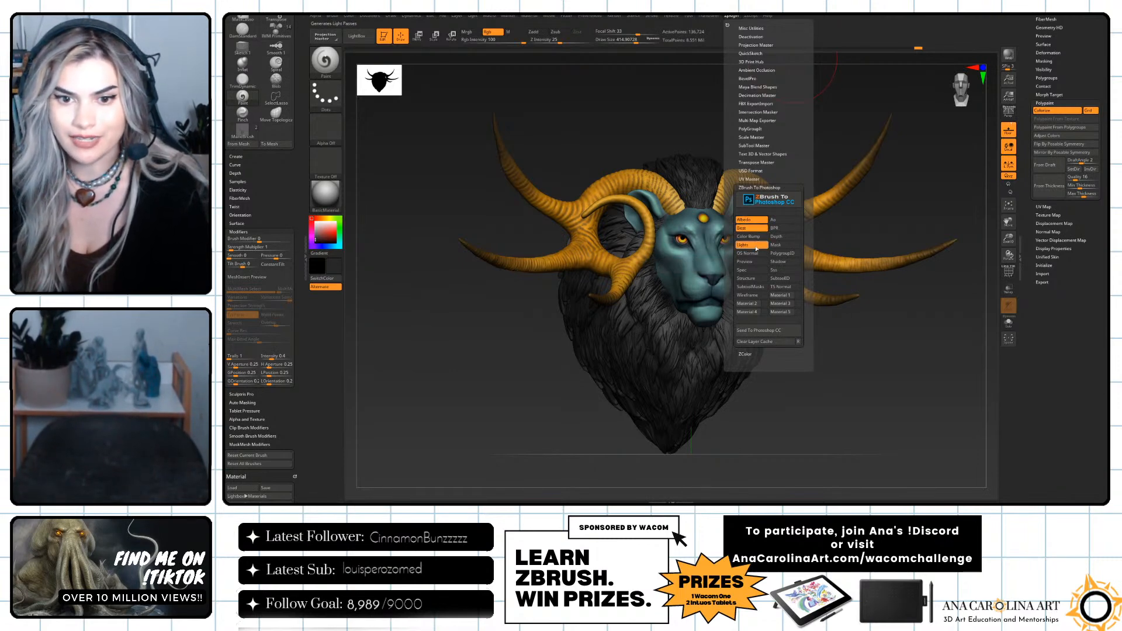
pyautogui.click(753, 262)
pyautogui.click(746, 271)
pyautogui.click(746, 278)
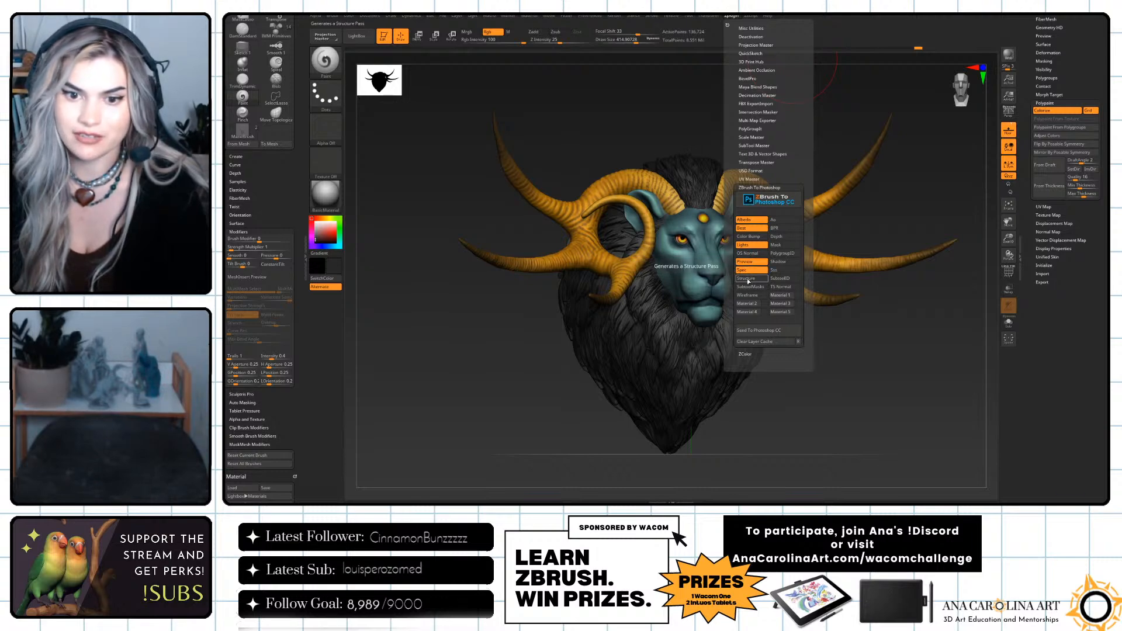
pyautogui.click(750, 287)
# Enable the AO, BPR, Depth, Mask, PolygroupID, Shadow, Sss, SubtoolID and TS Normal passes, and send all chosen passes to Photoshop CC.
pyautogui.click(777, 220)
pyautogui.click(777, 228)
pyautogui.click(778, 236)
pyautogui.click(780, 245)
pyautogui.click(777, 254)
pyautogui.click(777, 262)
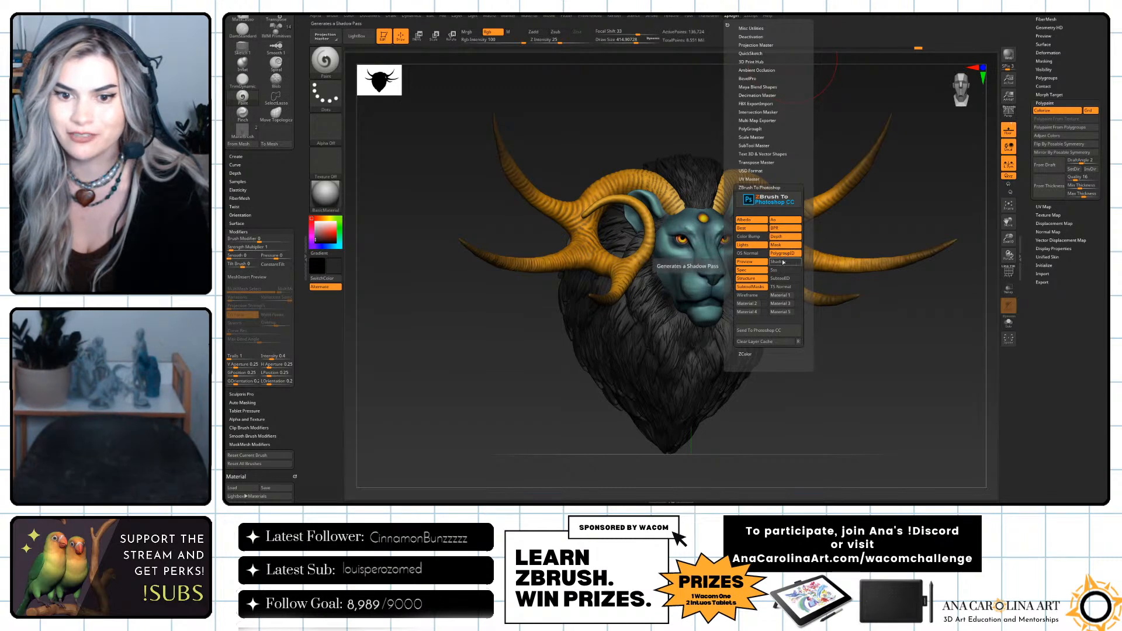
pyautogui.click(778, 270)
pyautogui.click(778, 278)
pyautogui.click(780, 287)
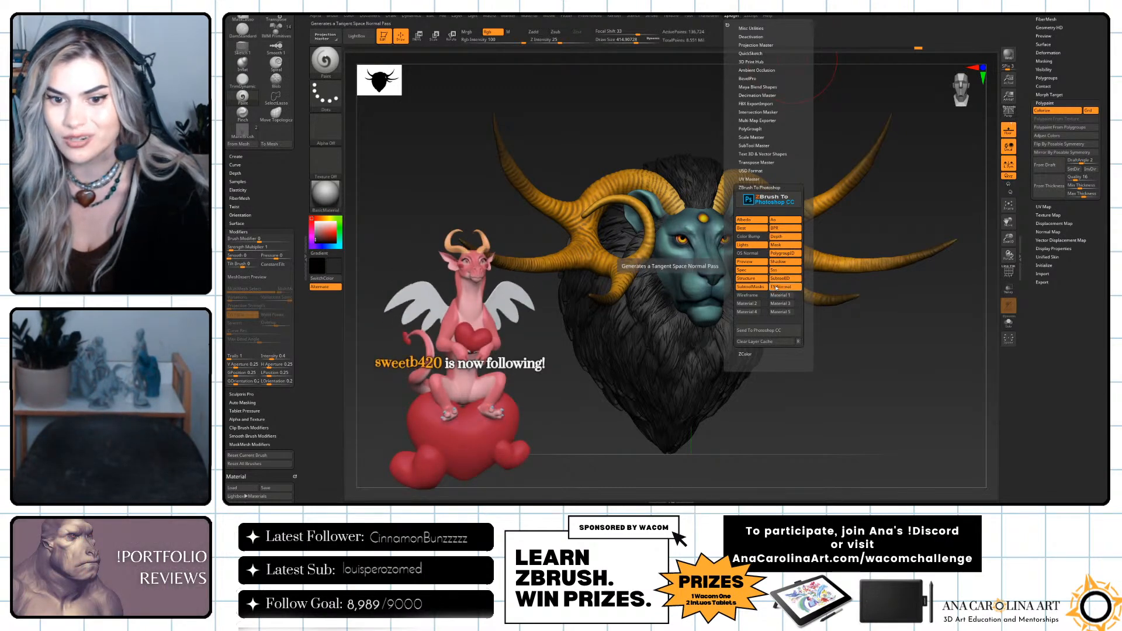
pyautogui.click(786, 339)
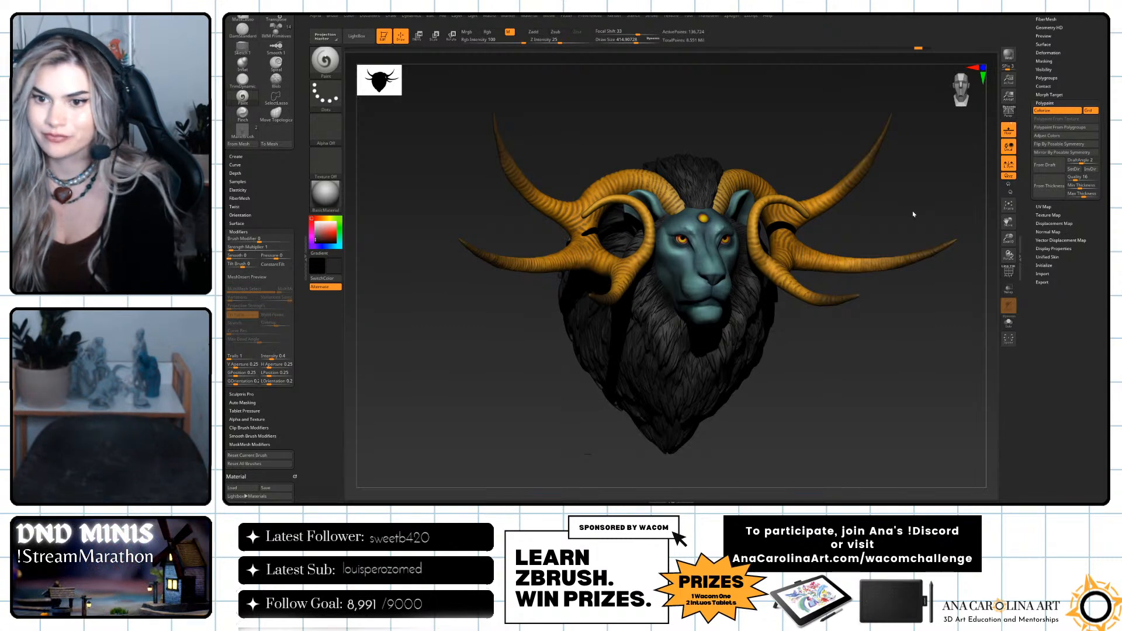
pyautogui.hotkey('shift', 'r')
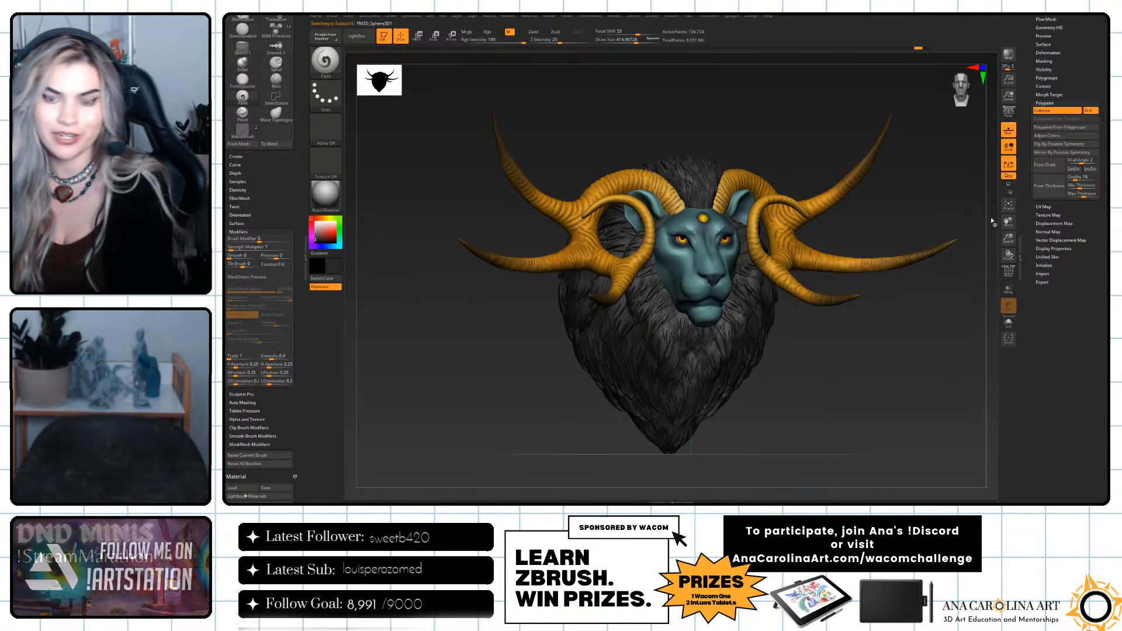
pyautogui.hotkey('shift', 'f')
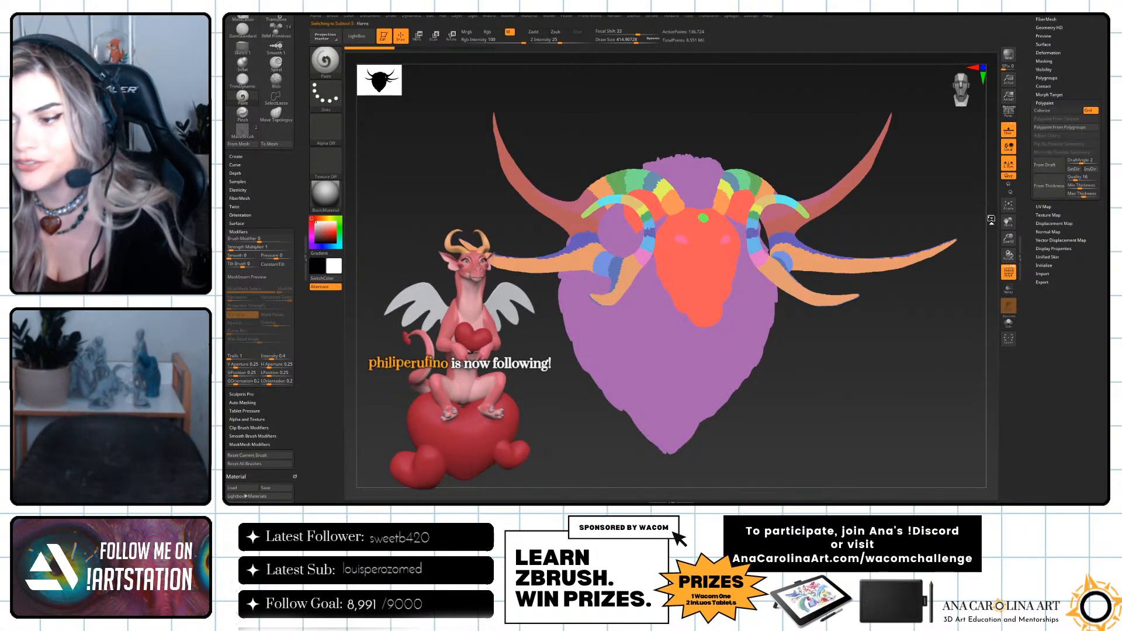
pyautogui.hotkey('shift', 'f')
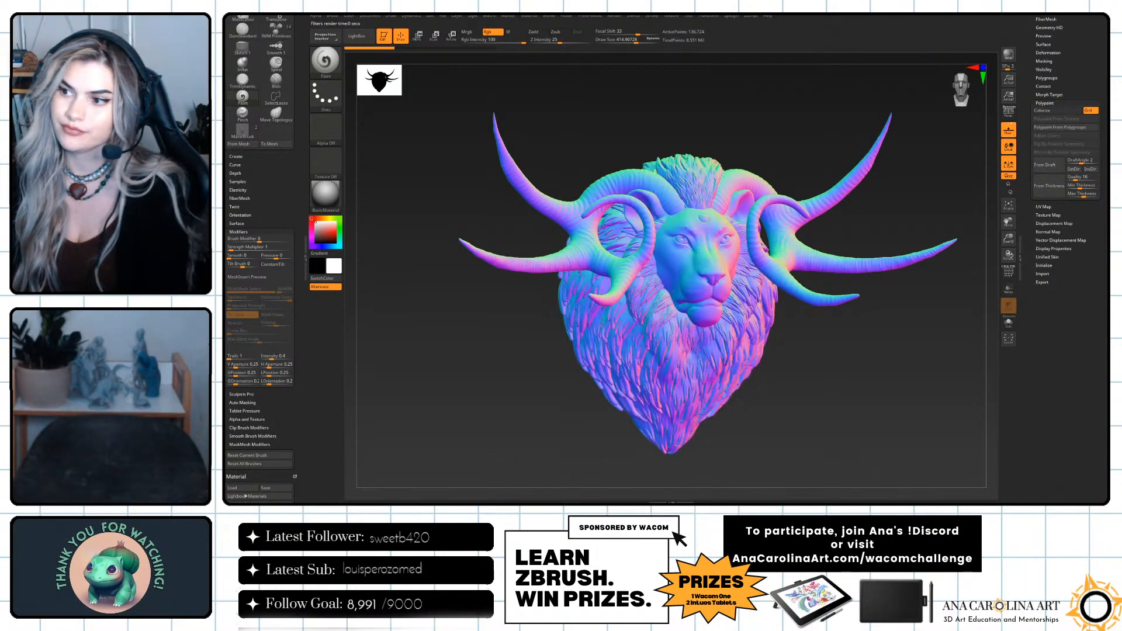
pyautogui.keyDown('alt'); pyautogui.click(784, 234); pyautogui.keyUp('alt')
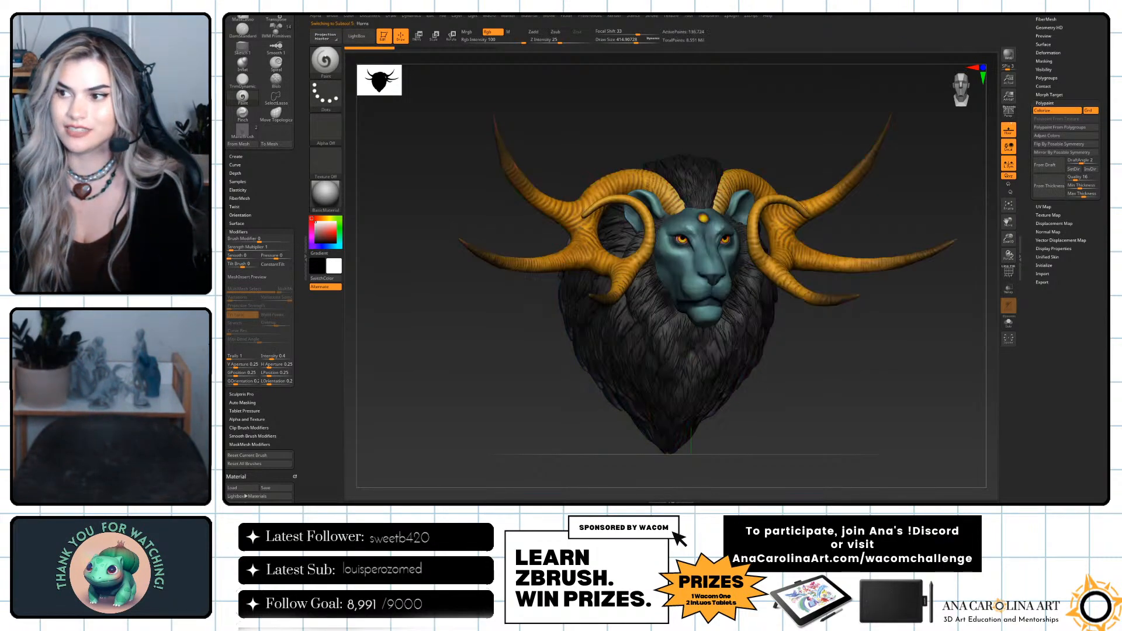
pyautogui.keyDown('alt'); pyautogui.click(672, 363); pyautogui.keyUp('alt')
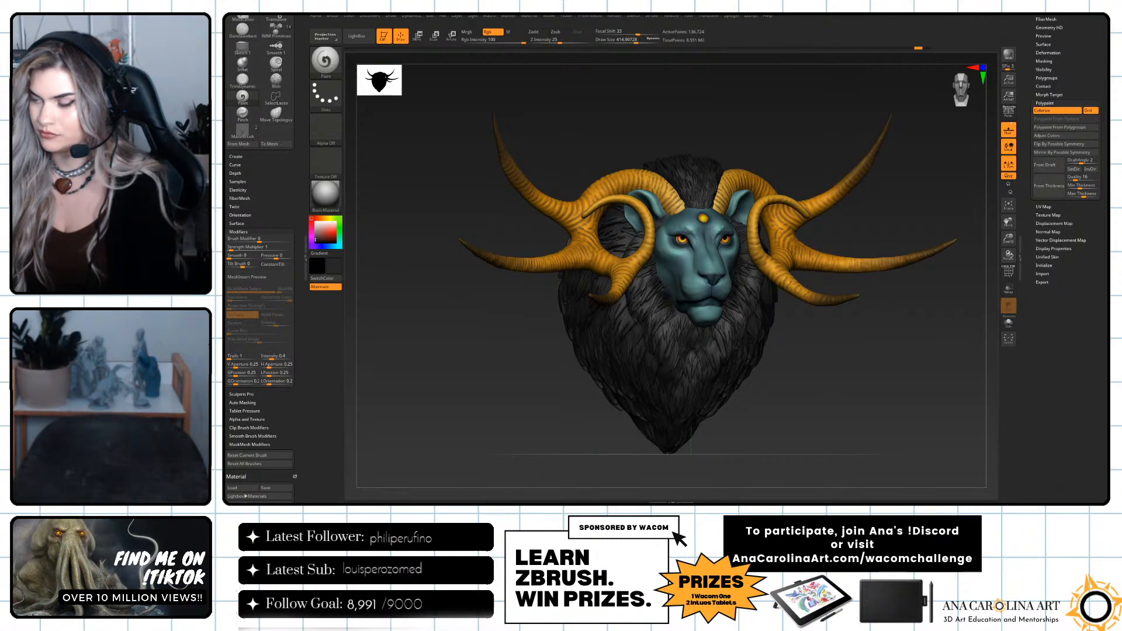
# Switch to Photoshop with its window maximized and enlarge the layer list of the imported lion render.
pyautogui.hotkey('alt', 'Tab')
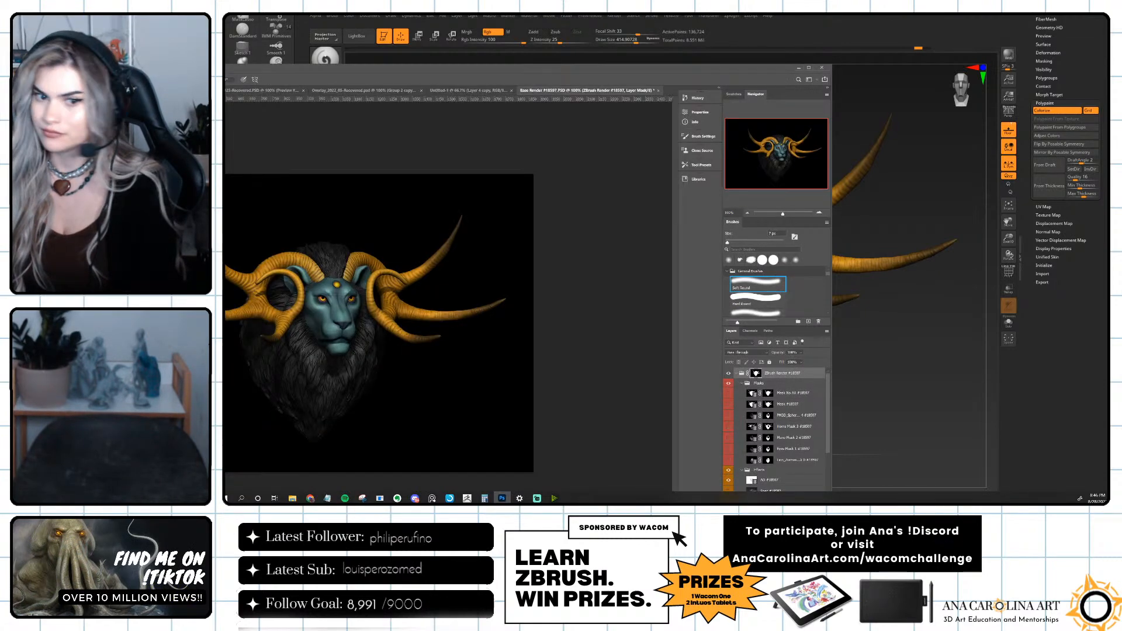
pyautogui.click(808, 68)
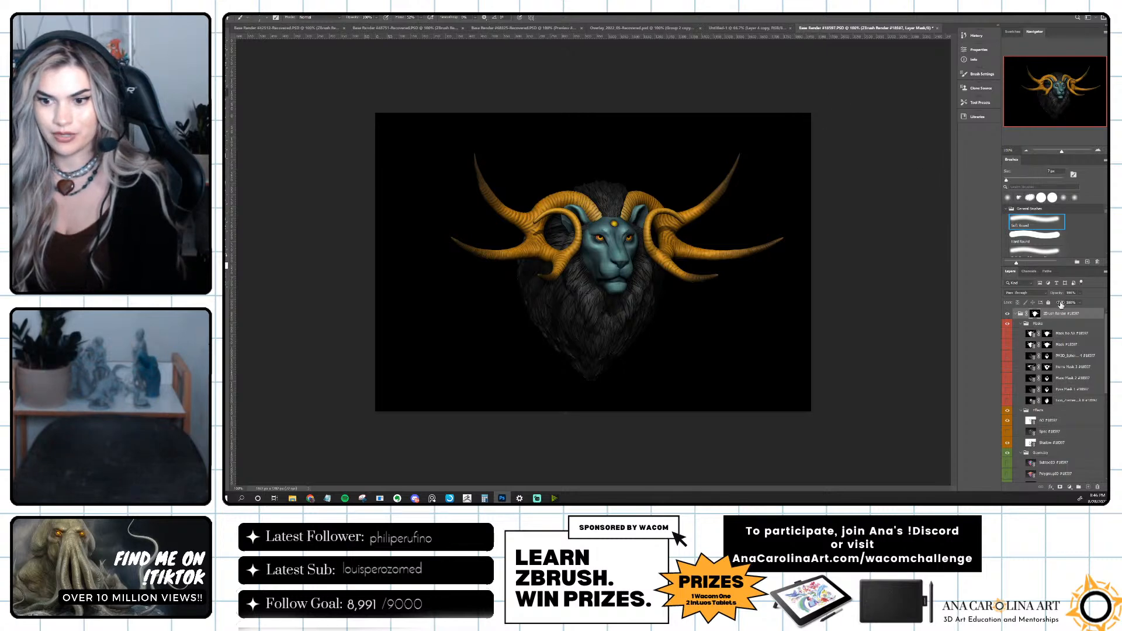
pyautogui.scroll(-5, 1052, 351)
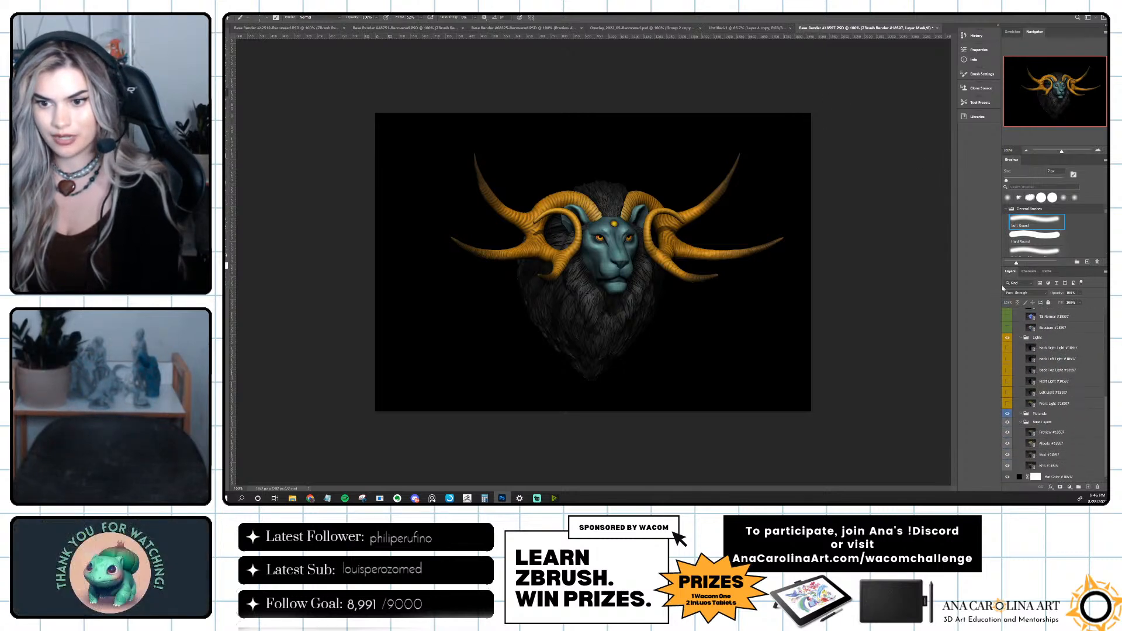
pyautogui.moveTo(1002, 286)
pyautogui.mouseDown()
pyautogui.moveTo(958, 285)
pyautogui.moveTo(1005, 246)
pyautogui.moveTo(1005, 202)
pyautogui.mouseUp()
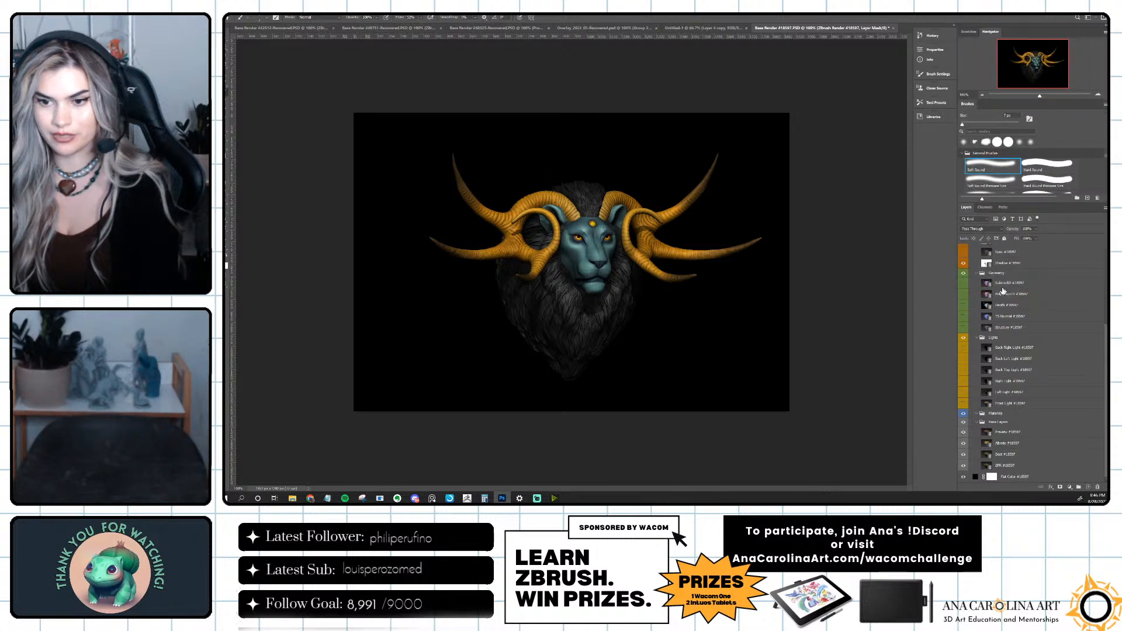
# Collapse the Lights, Base Layers, Effects, Geometry and Masks layer groups, briefly toggling the Preview layer and Base Layers group.
pyautogui.click(964, 432)
pyautogui.click(964, 433)
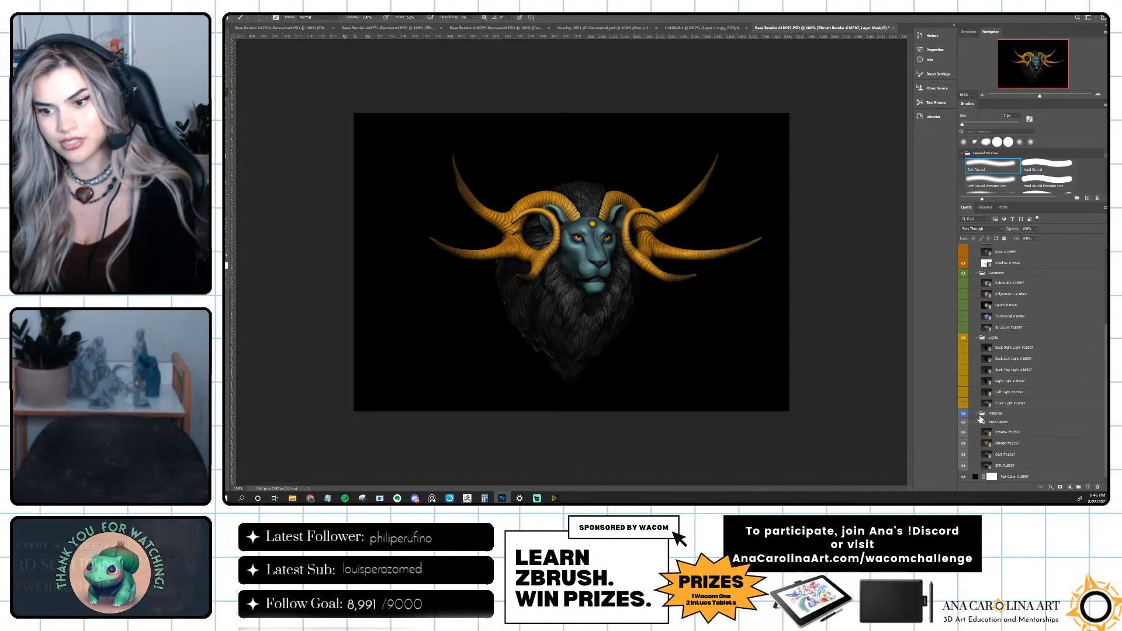
pyautogui.click(978, 339)
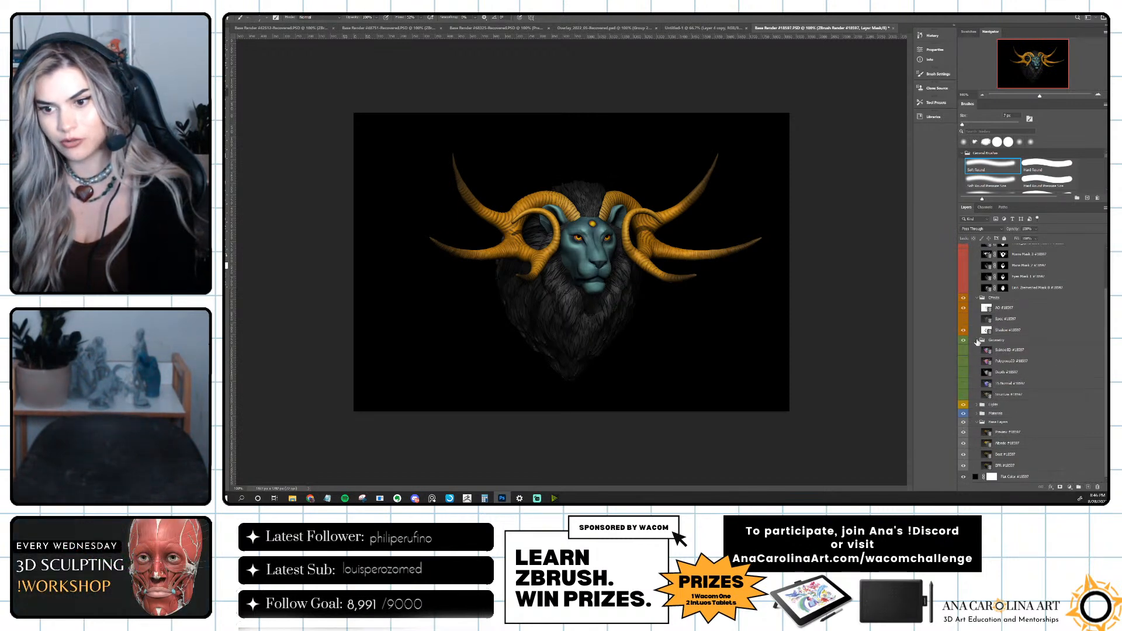
pyautogui.click(977, 422)
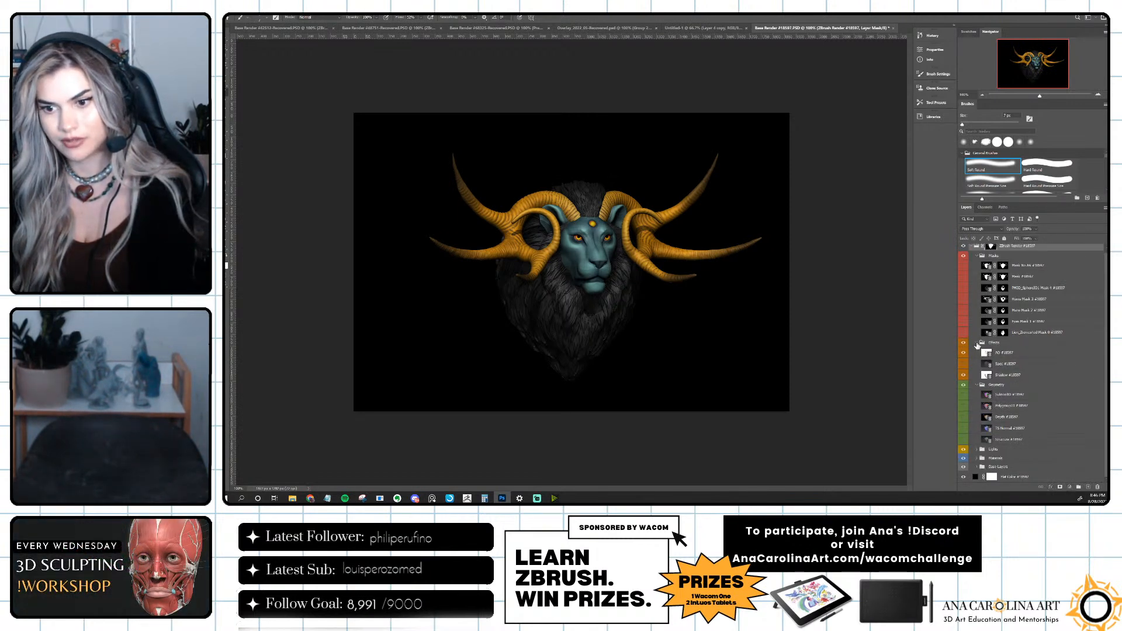
pyautogui.click(976, 346)
pyautogui.click(975, 357)
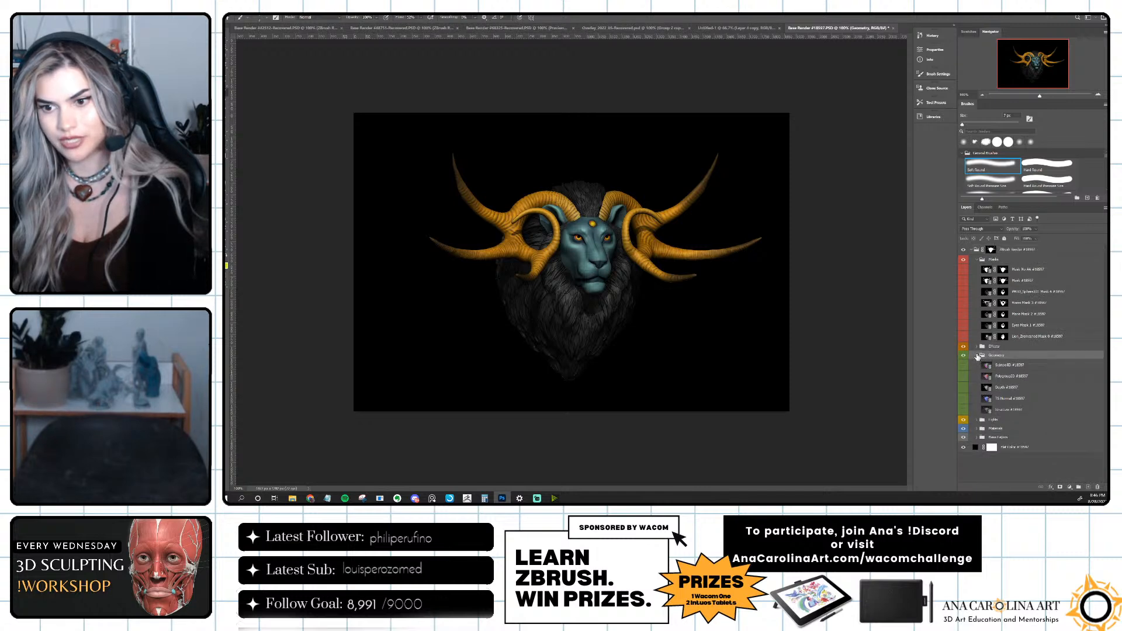
pyautogui.click(977, 356)
pyautogui.click(977, 261)
pyautogui.click(963, 304)
pyautogui.click(964, 304)
# Change the Flat Color background fill behind the lion to the near-black grey 090909.
pyautogui.click(972, 315)
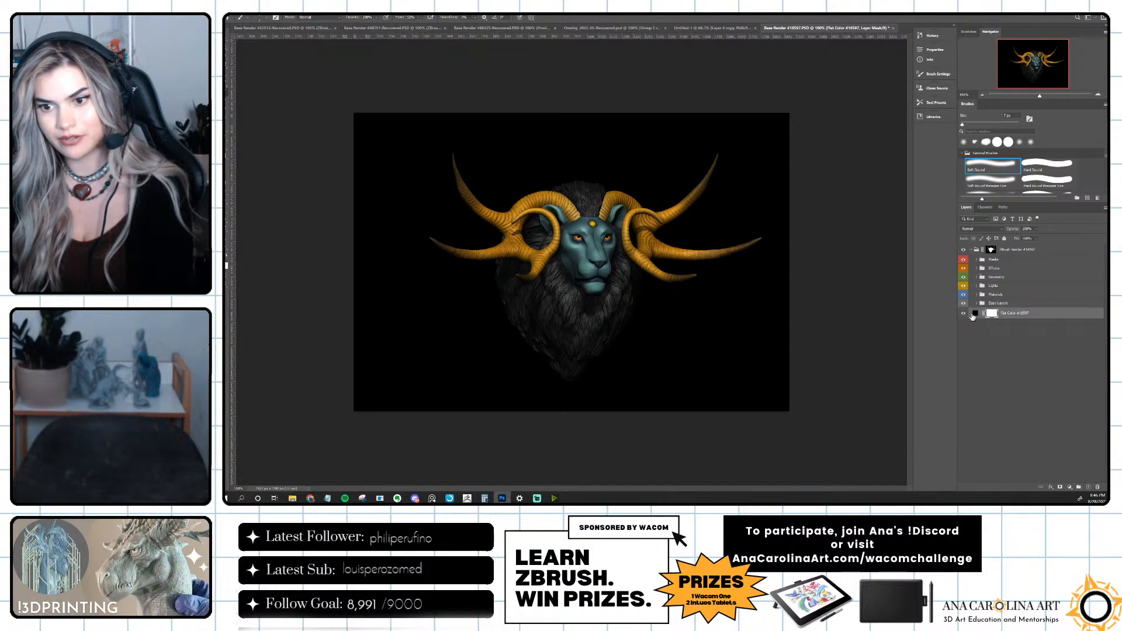
pyautogui.doubleClick(975, 314)
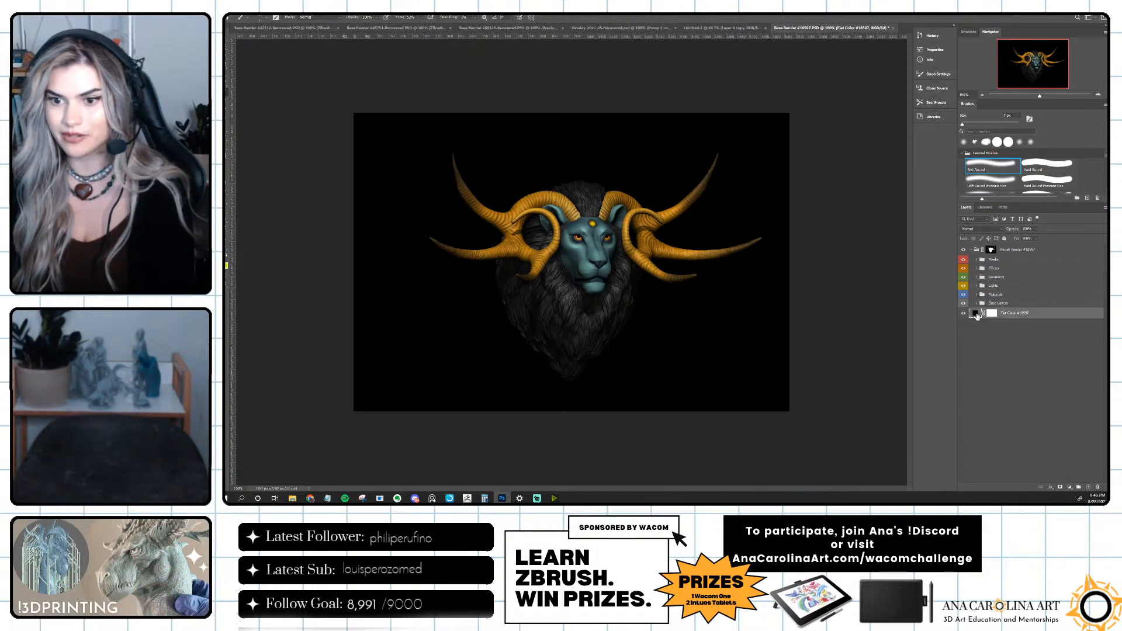
pyautogui.click(888, 147)
pyautogui.moveTo(890, 151); pyautogui.dragTo(882, 156)
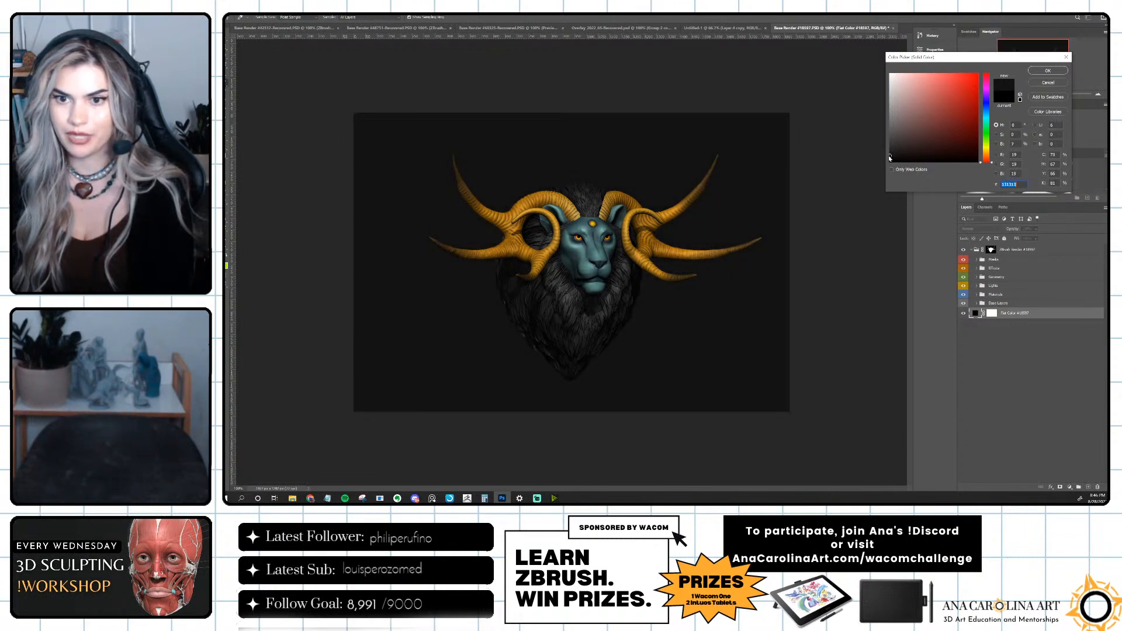
pyautogui.click(890, 158)
pyautogui.moveTo(887, 158); pyautogui.dragTo(890, 153)
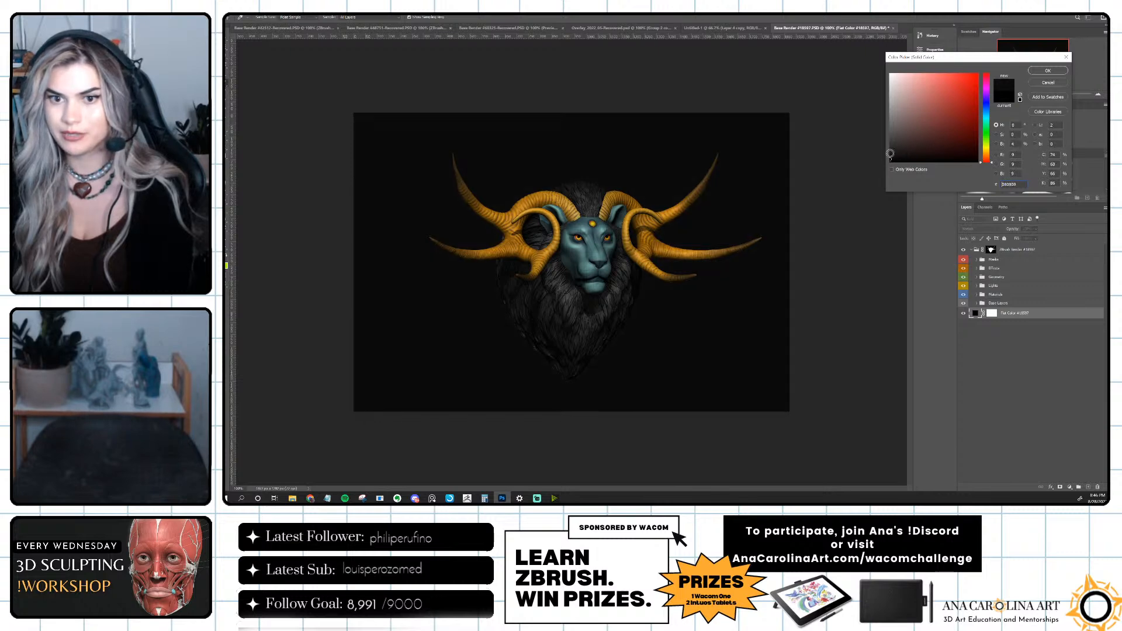
pyautogui.click(1043, 70)
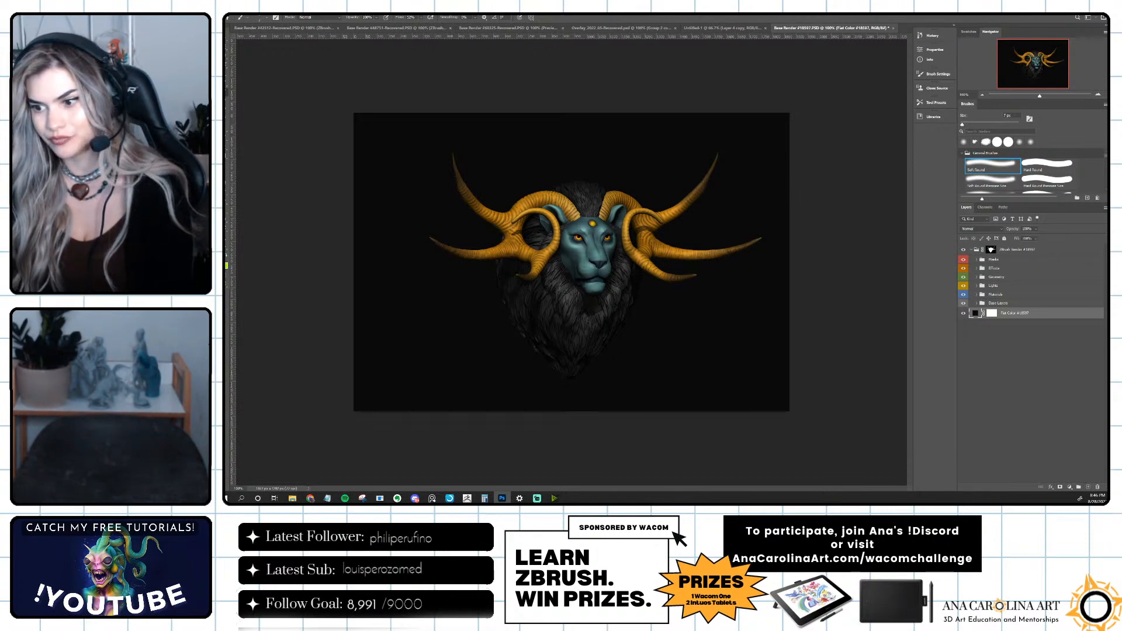
# Hide the Preview and Albedo layers in the Base Layers group, toggling Base and Preview to compare the render.
pyautogui.click(1043, 333)
pyautogui.click(977, 302)
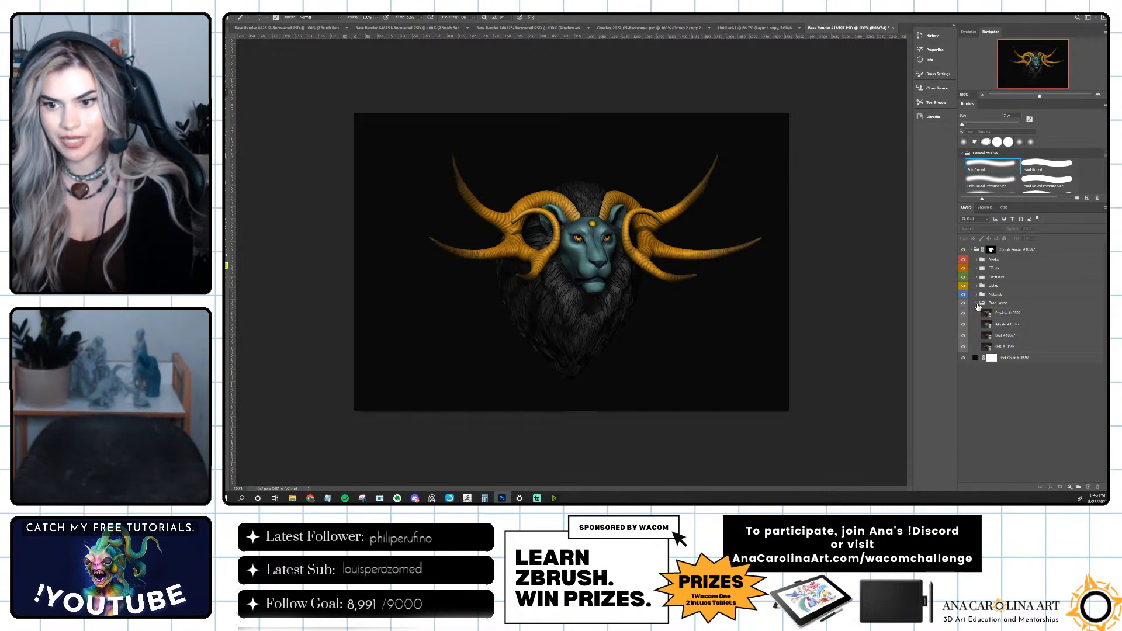
pyautogui.click(964, 314)
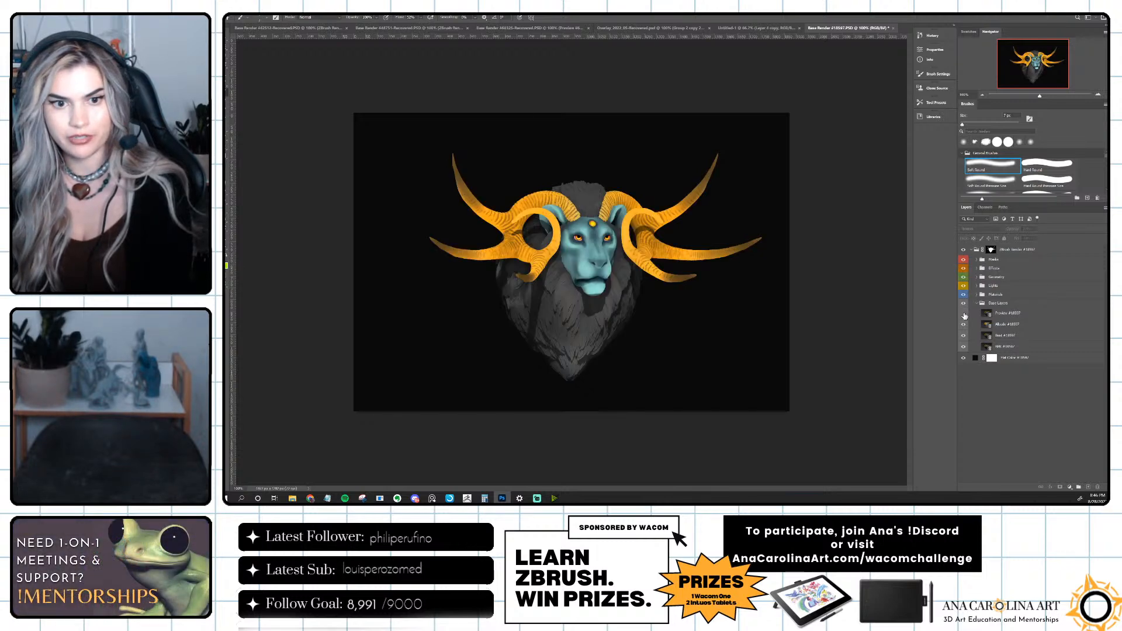
pyautogui.click(966, 326)
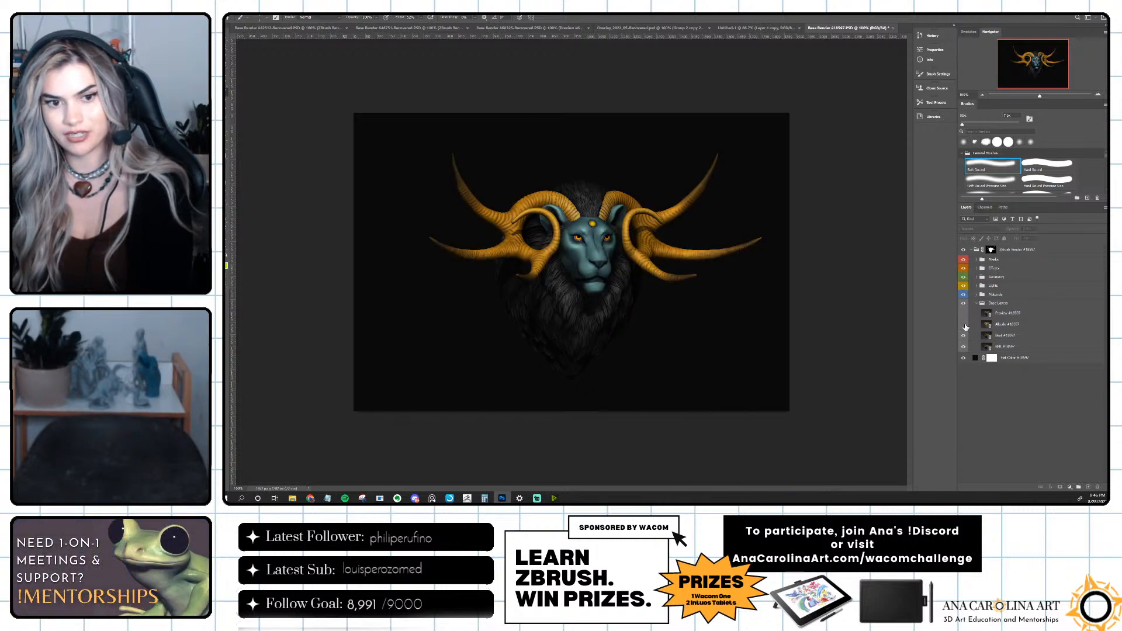
pyautogui.click(961, 339)
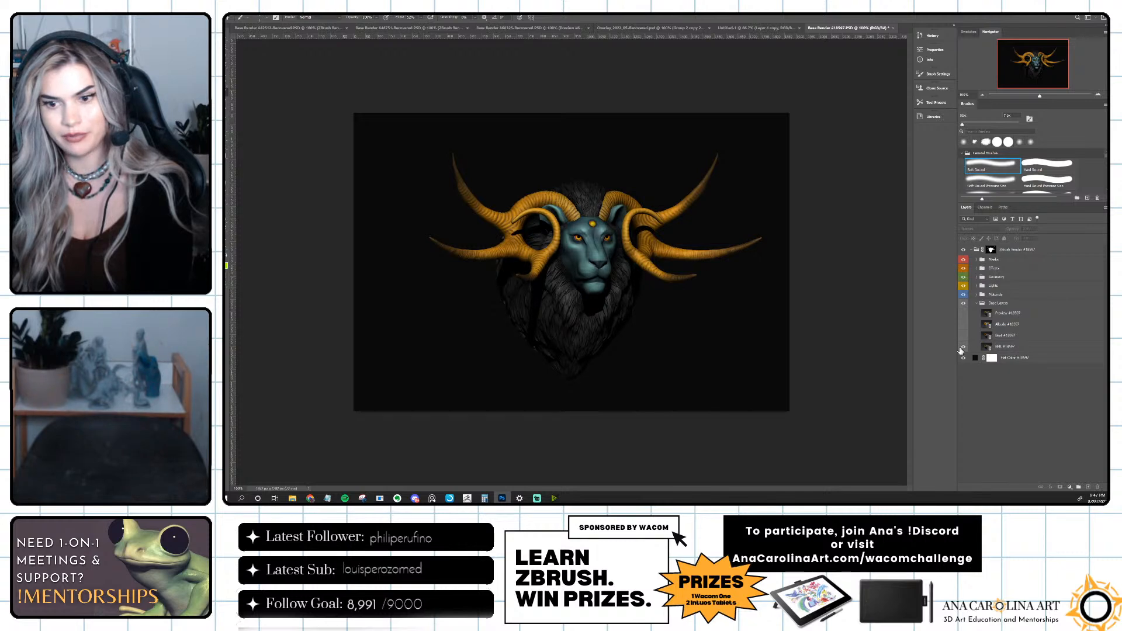
pyautogui.click(965, 338)
pyautogui.click(963, 315)
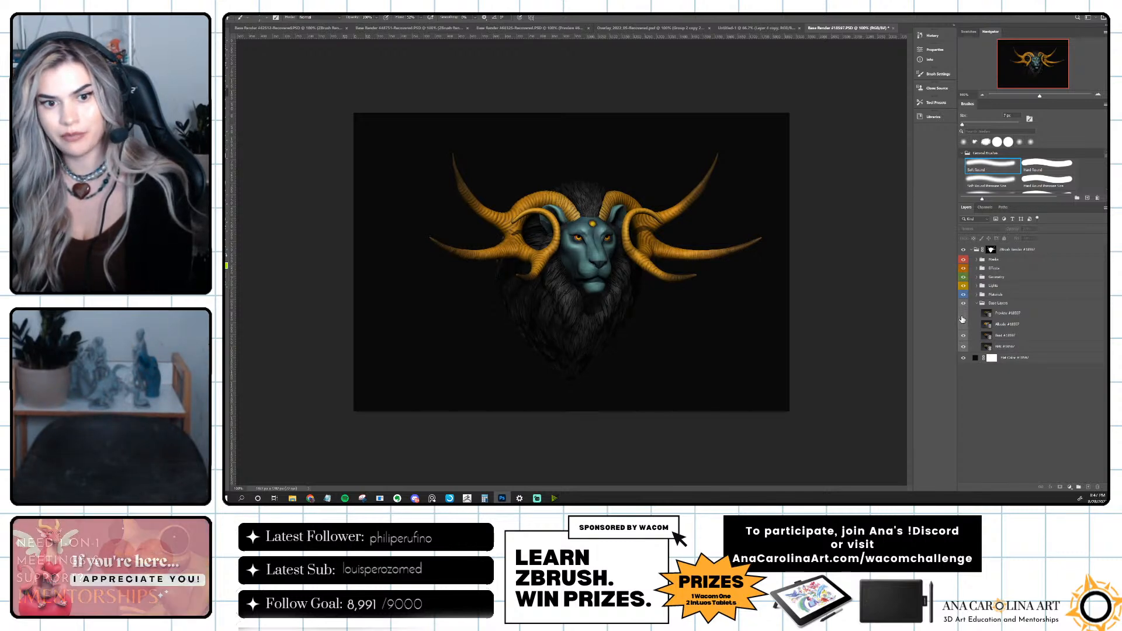
pyautogui.click(962, 316)
pyautogui.click(963, 316)
pyautogui.click(962, 316)
pyautogui.click(962, 316)
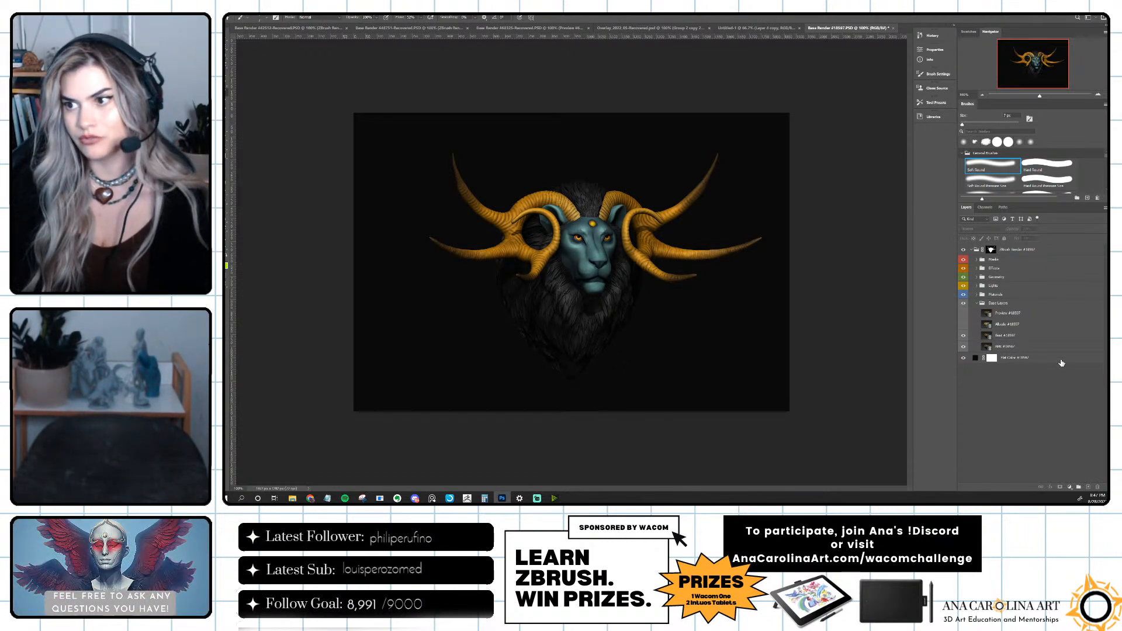
# Collapse the Base Layers group and expand the Lights group to list its individual light passes.
pyautogui.hotkey('ctrl', '+')
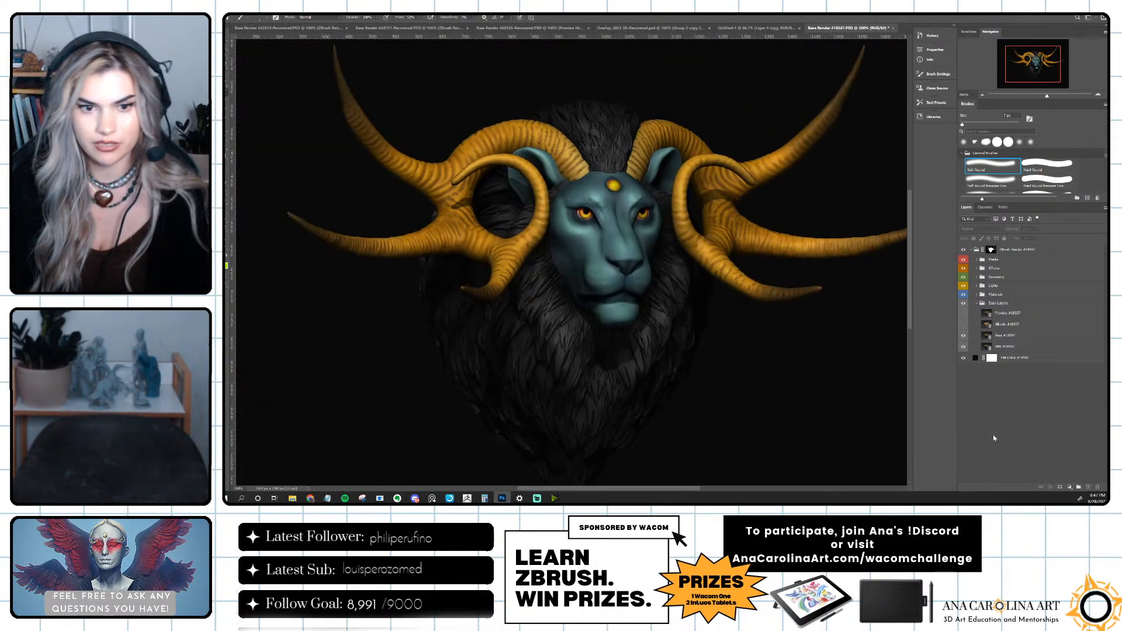
pyautogui.moveTo(657, 493); pyautogui.dragTo(665, 490)
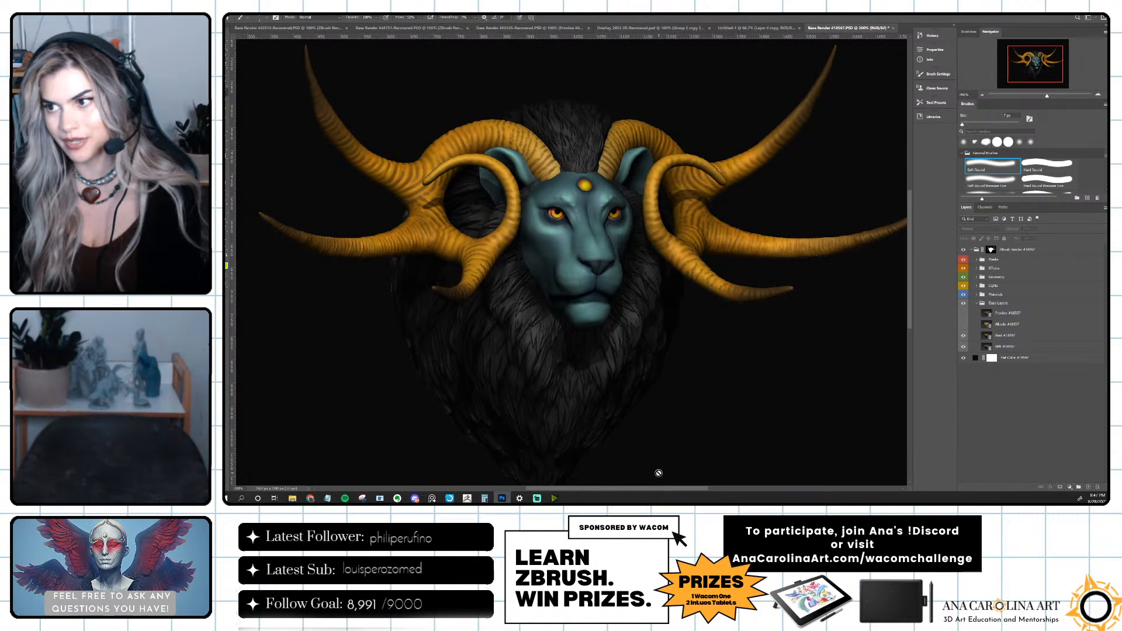
pyautogui.click(976, 304)
pyautogui.click(975, 296)
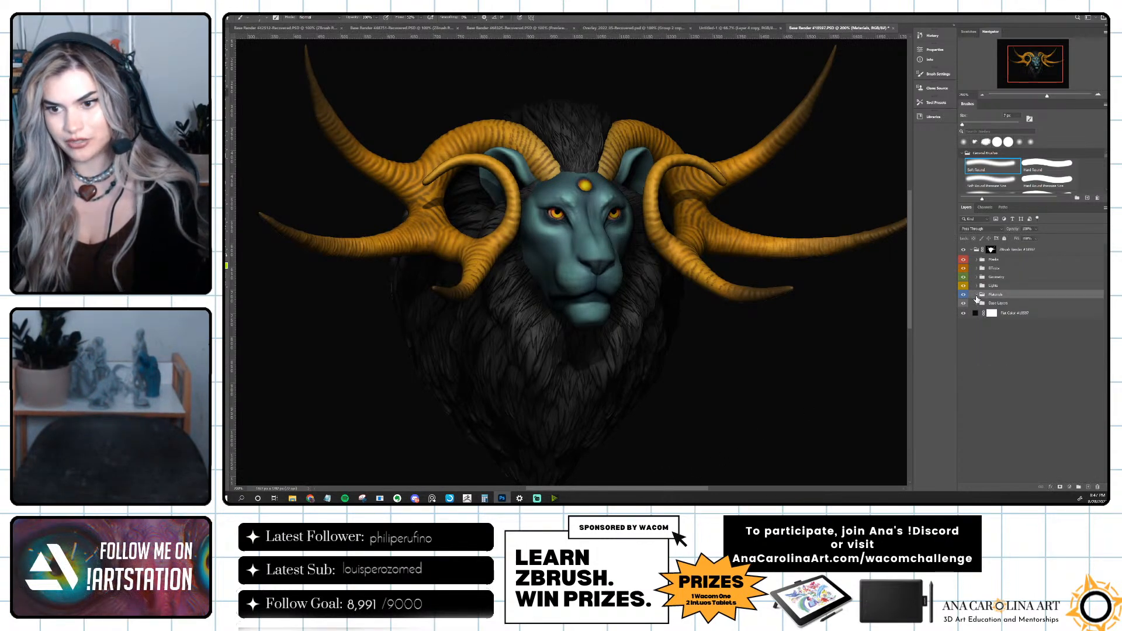
pyautogui.click(976, 286)
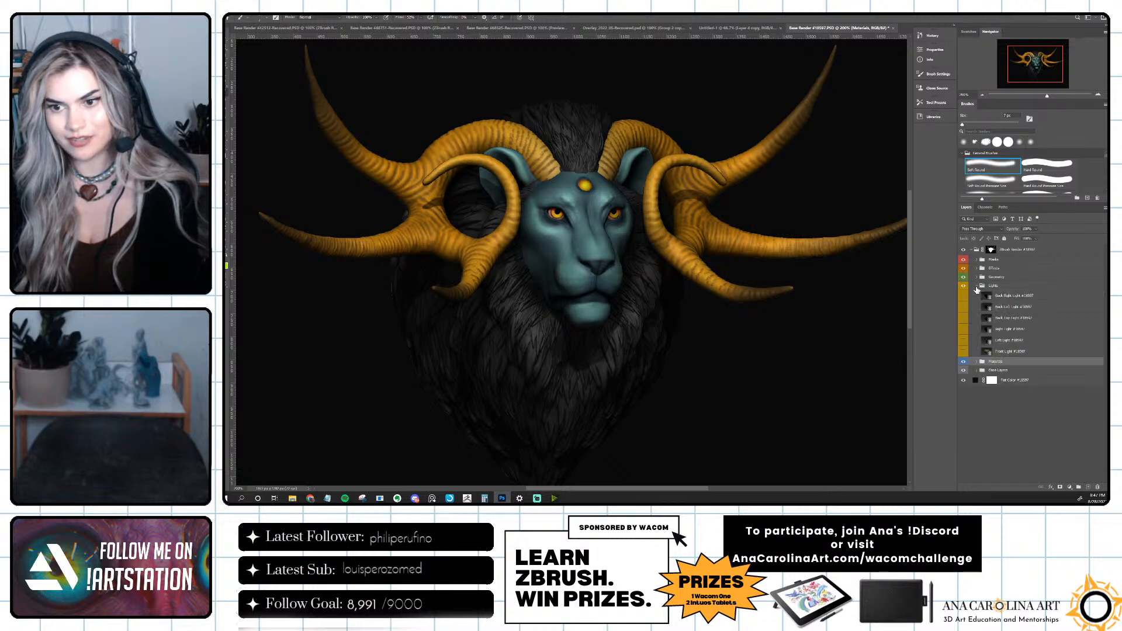
# Preview each light pass in the Lights group by showing and hiding it individually, from Front Light up to Back Right Light.
pyautogui.click(964, 352)
pyautogui.click(965, 352)
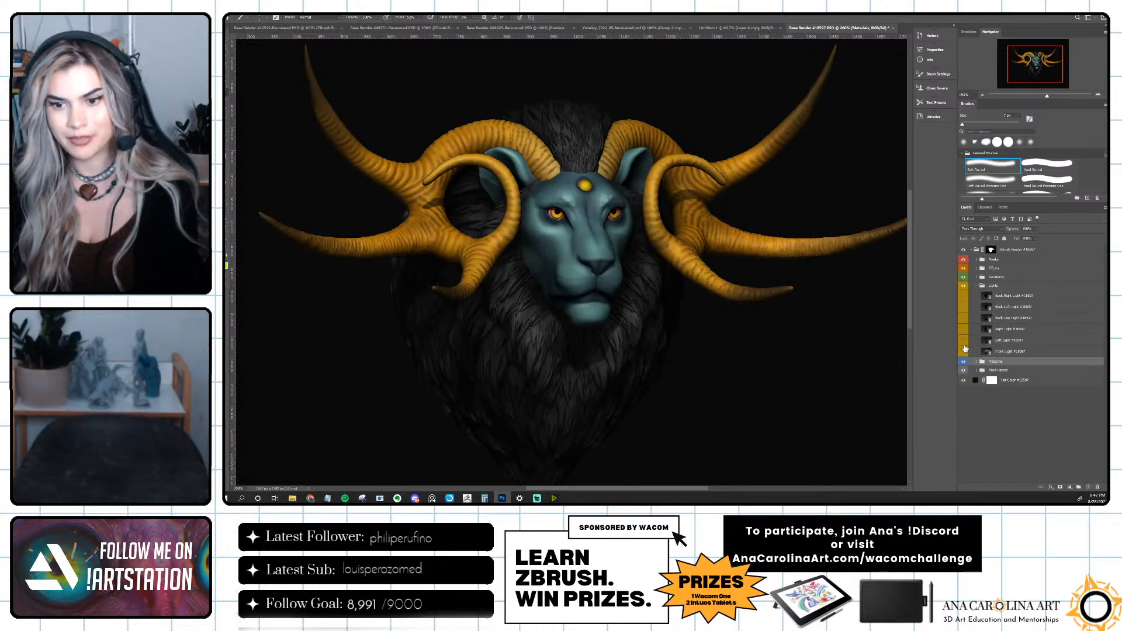
pyautogui.click(964, 342)
pyautogui.click(964, 342)
pyautogui.click(964, 330)
pyautogui.click(964, 330)
pyautogui.click(964, 318)
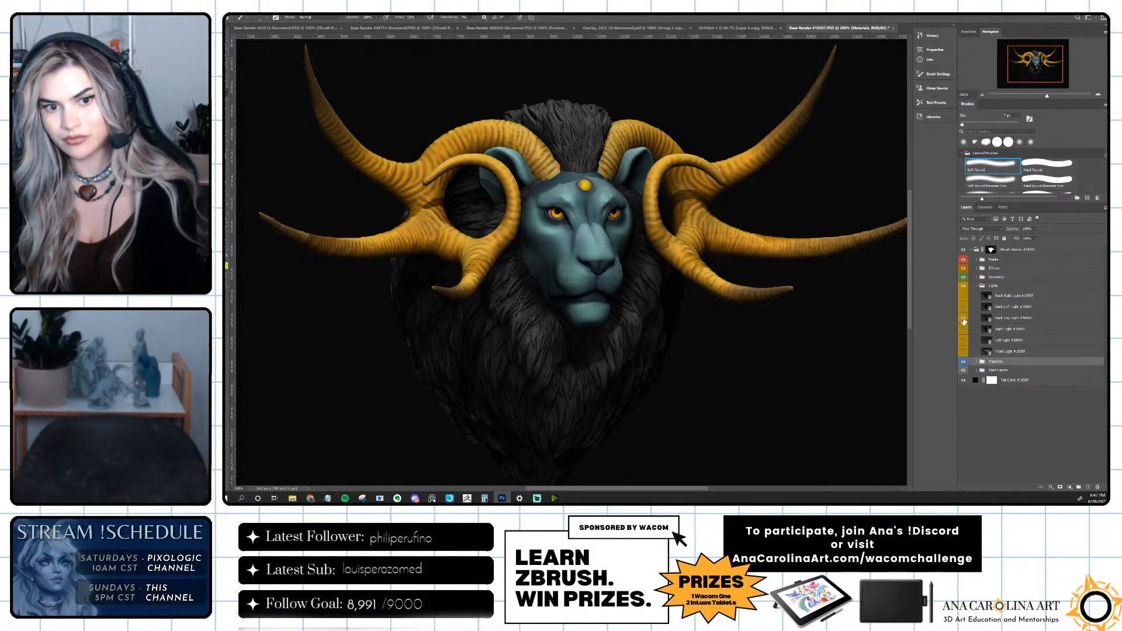
pyautogui.click(964, 319)
pyautogui.click(964, 308)
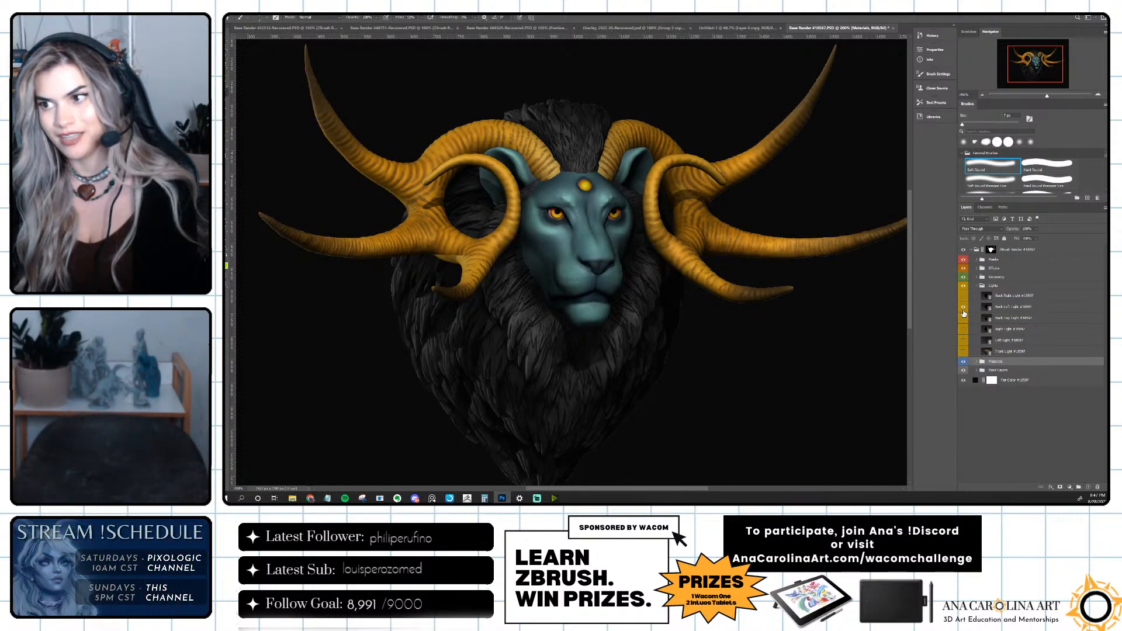
pyautogui.click(964, 307)
pyautogui.click(964, 308)
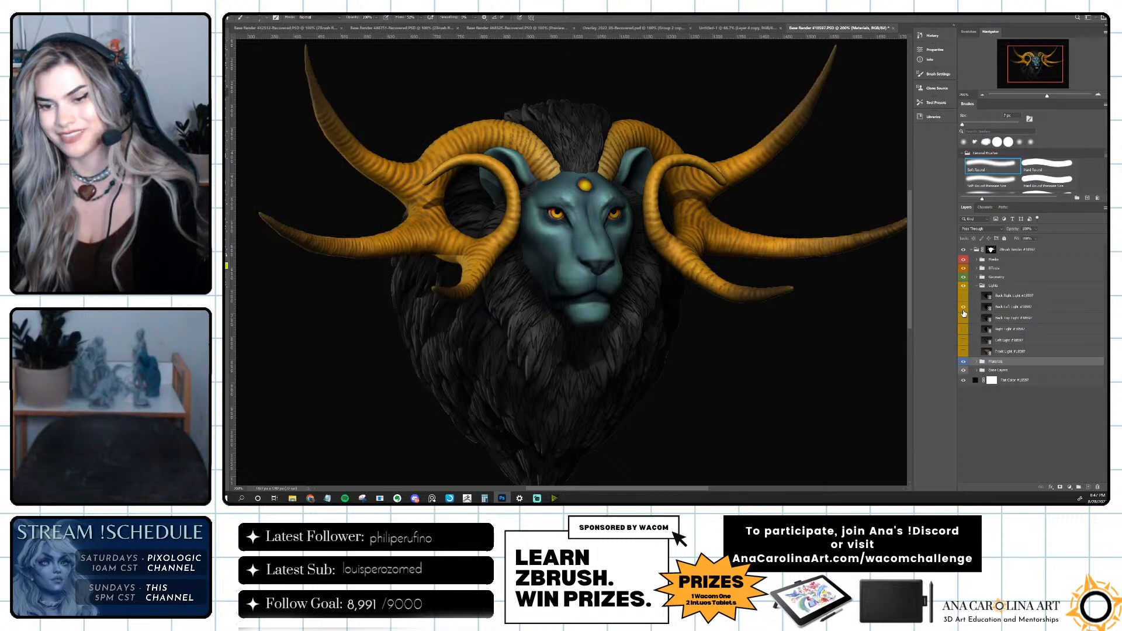
pyautogui.click(964, 308)
pyautogui.click(962, 297)
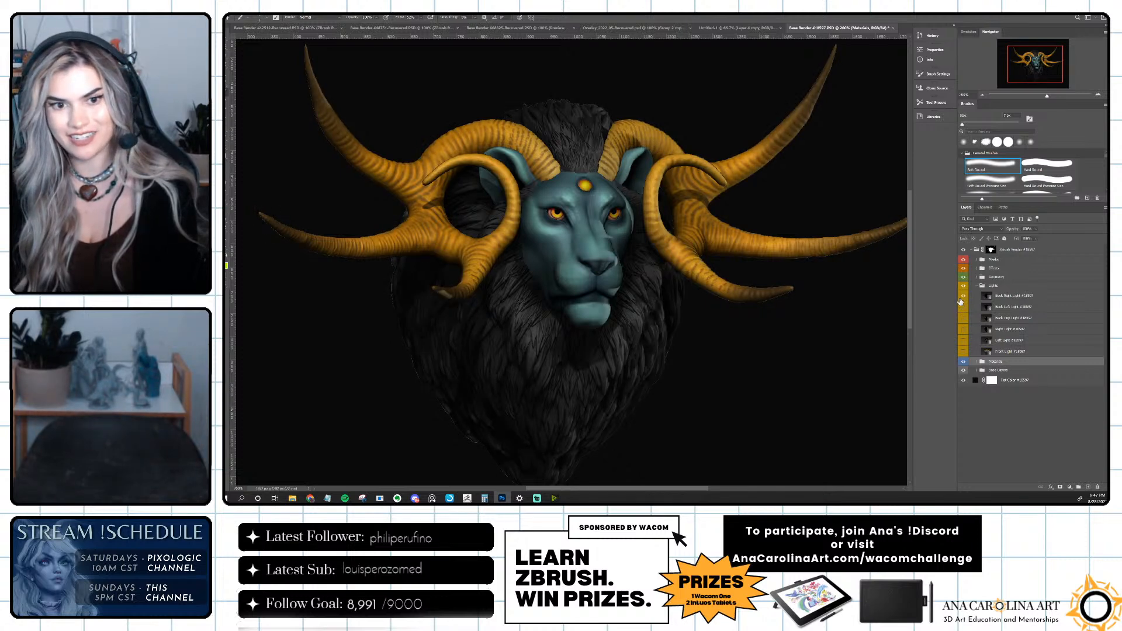
pyautogui.click(960, 301)
pyautogui.click(960, 302)
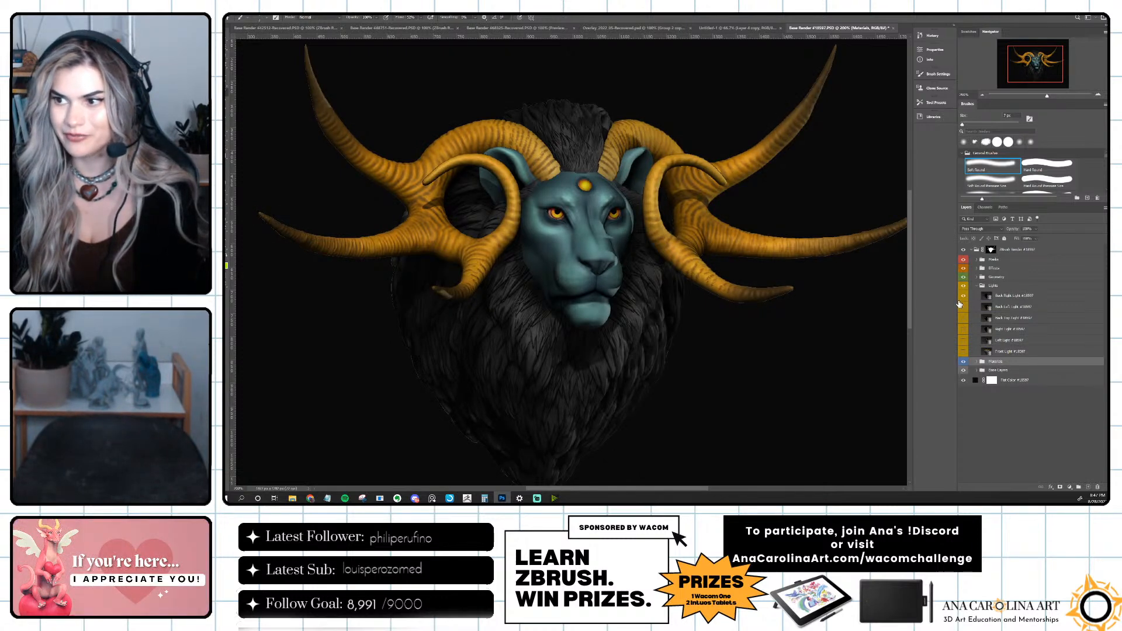
pyautogui.click(960, 305)
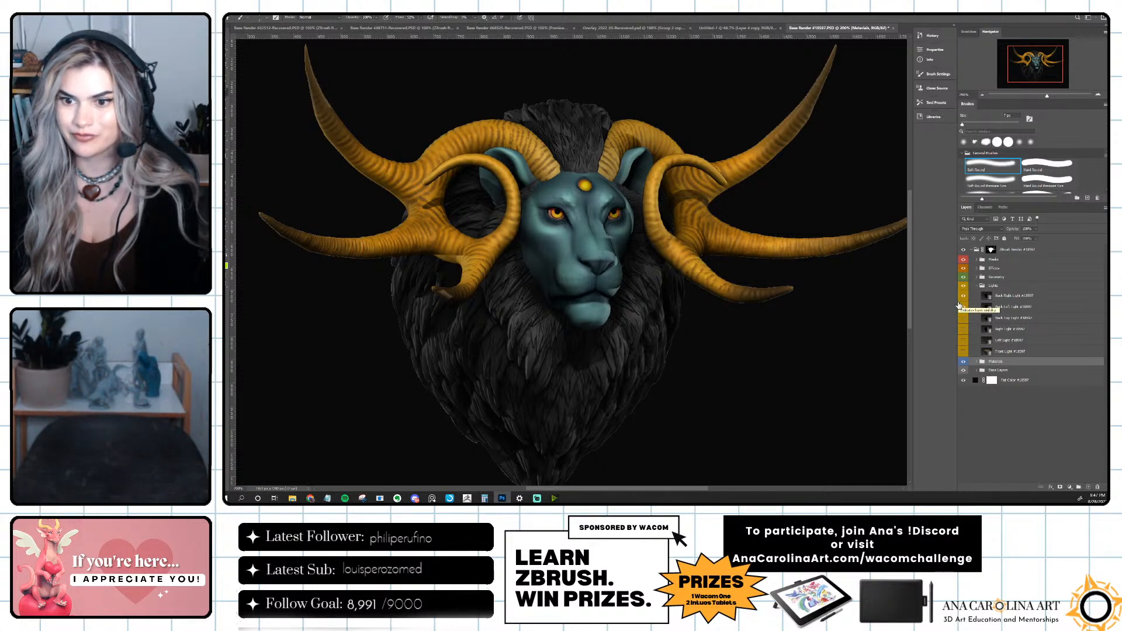
pyautogui.click(963, 307)
pyautogui.click(963, 296)
# Show the Front Light layer and lower its opacity to about 40%.
pyautogui.click(1012, 352)
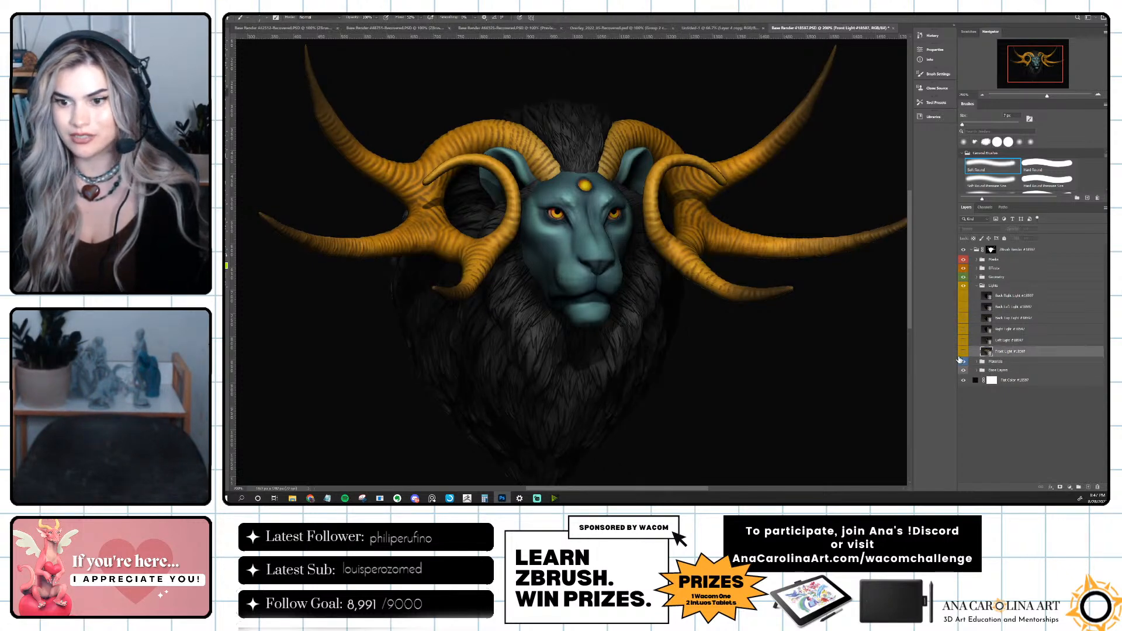
pyautogui.click(964, 353)
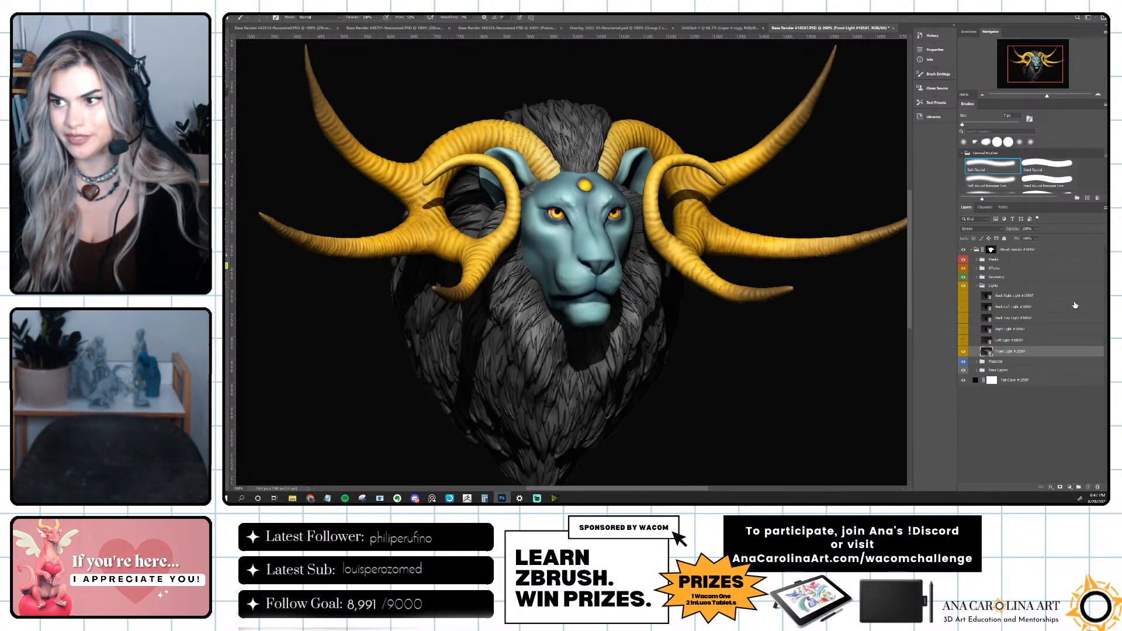
pyautogui.click(1036, 230)
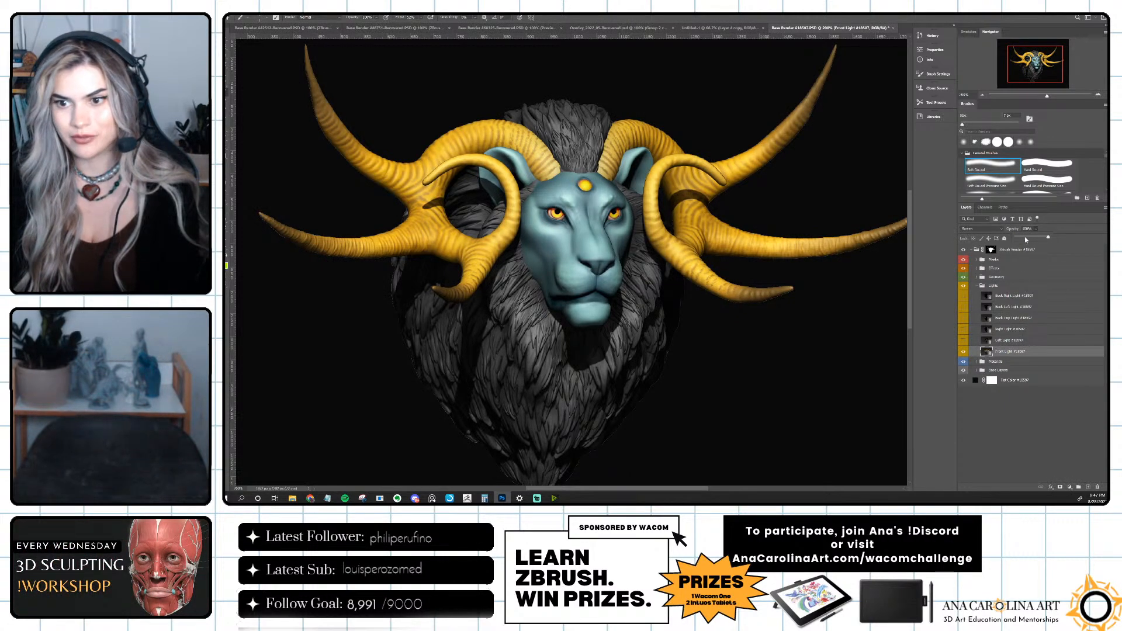
pyautogui.click(1025, 237)
pyautogui.moveTo(1016, 238); pyautogui.dragTo(1029, 237)
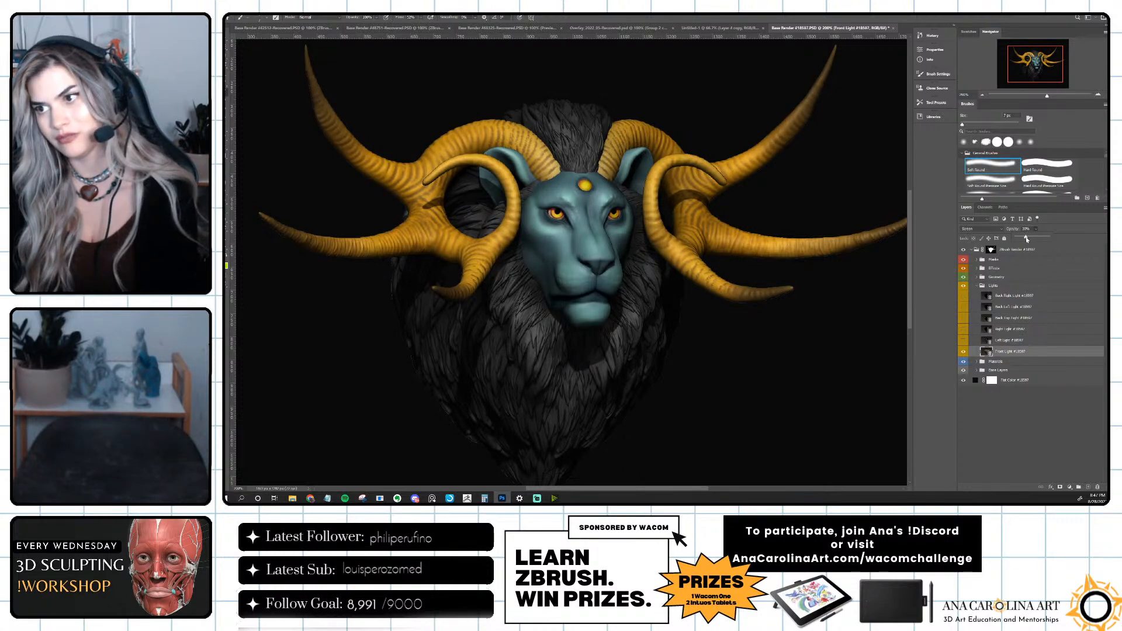
# Show the Back Left Light and Back Right Light layers, briefly toggling Left Light to compare and leaving it hidden.
pyautogui.click(963, 340)
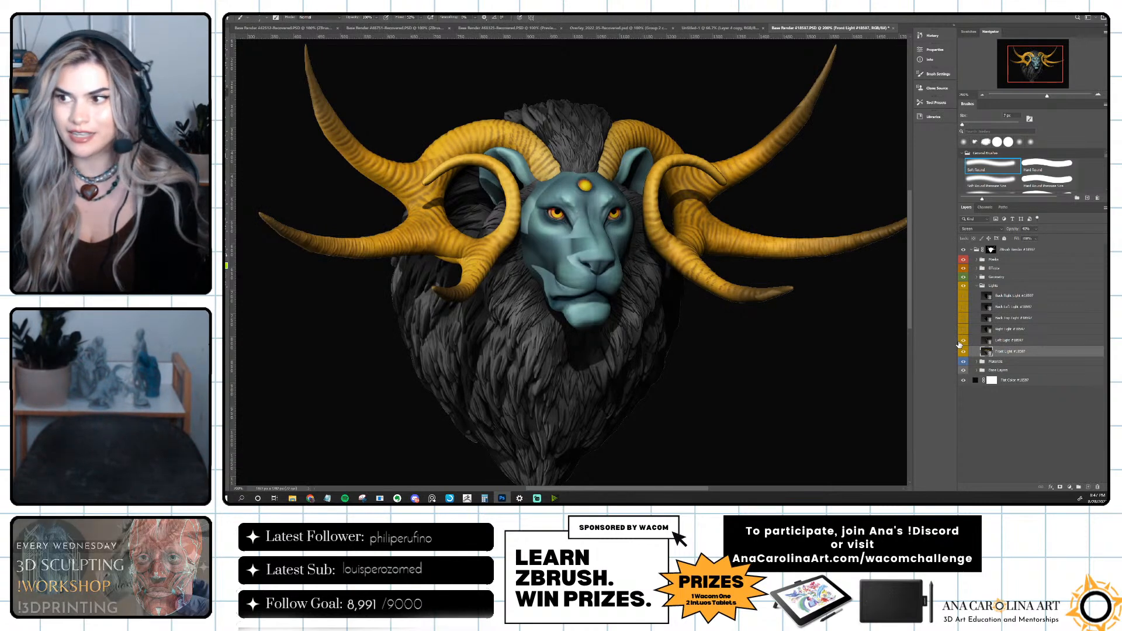
pyautogui.click(962, 341)
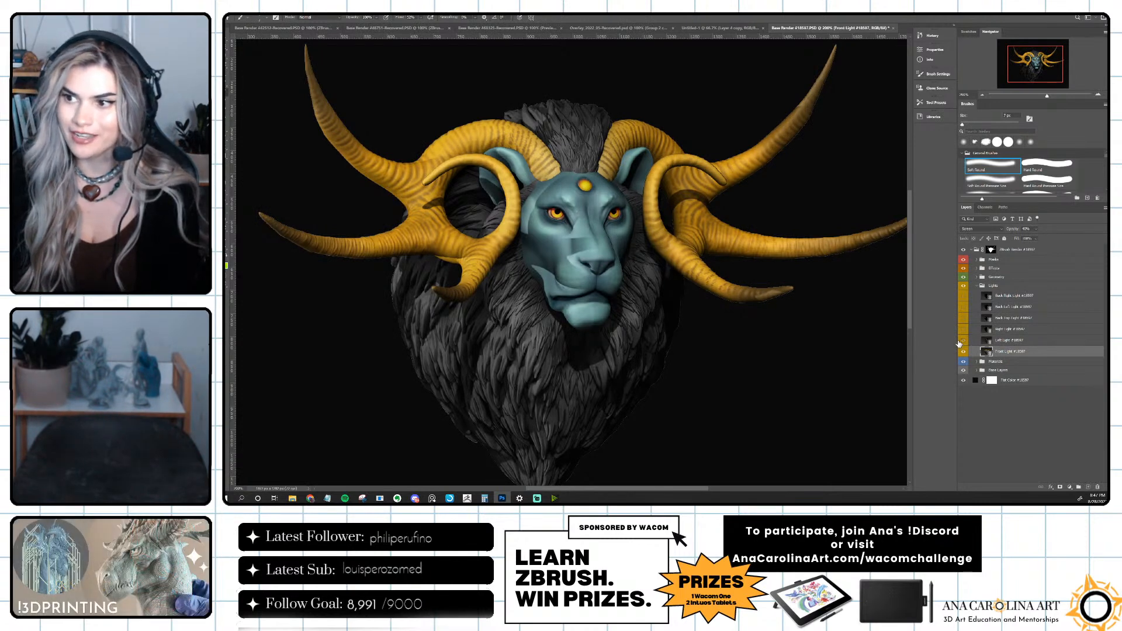
pyautogui.click(963, 306)
pyautogui.click(963, 296)
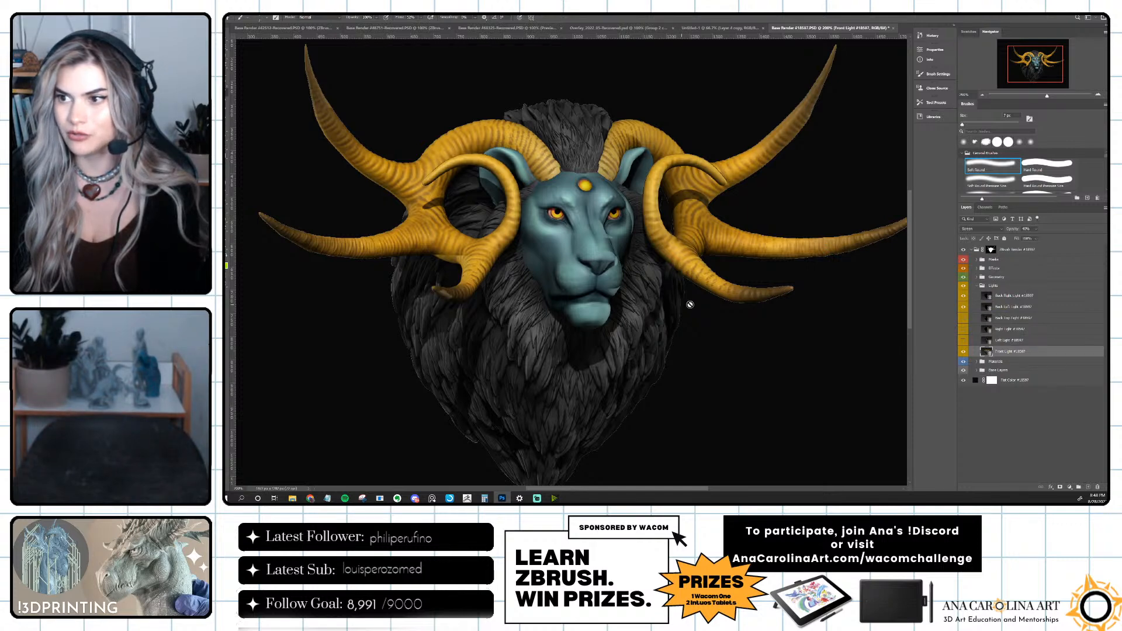
pyautogui.click(964, 306)
pyautogui.click(964, 306)
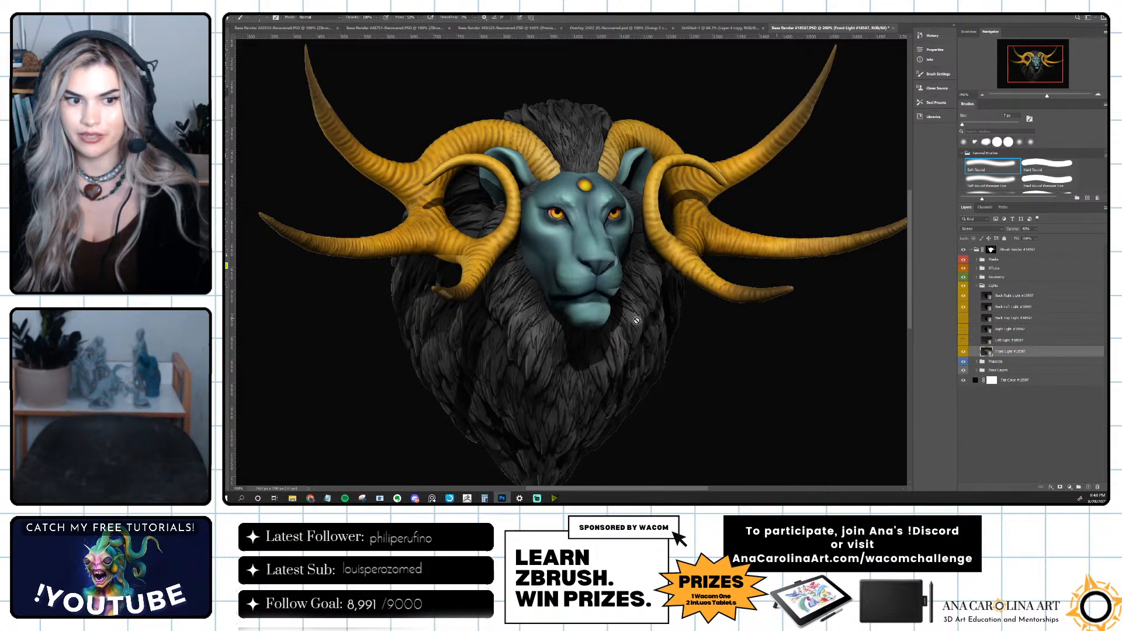
# Add a layer mask to Front Light and paint out the light on the mane beside the lion's jaw with a large soft brush.
pyautogui.click(1060, 487)
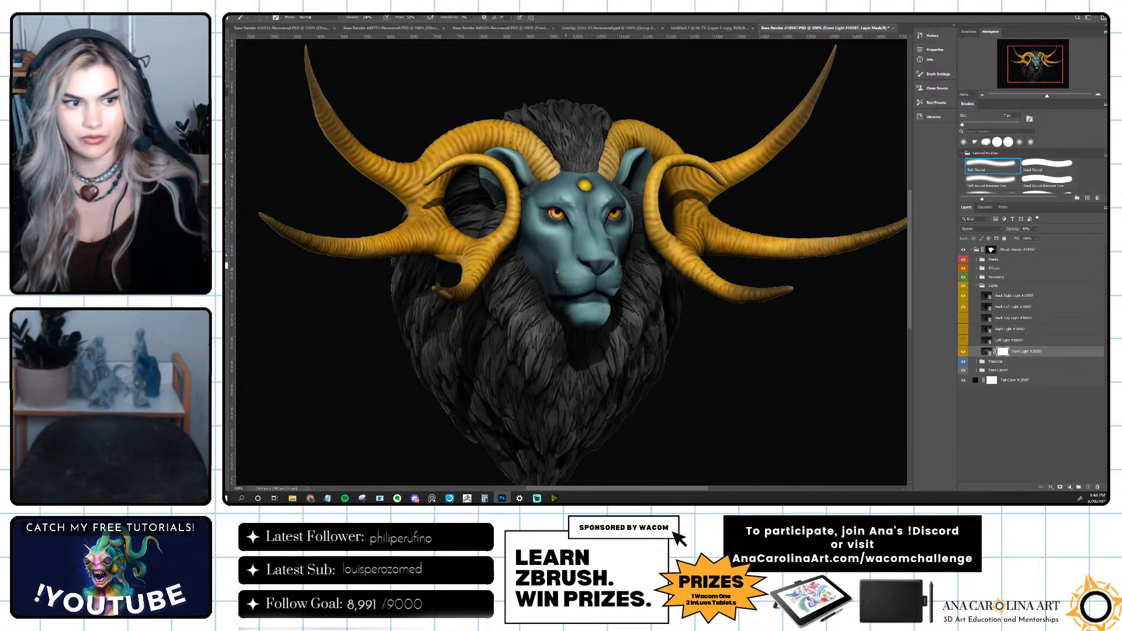
pyautogui.press(']')
pyautogui.press(']')
pyautogui.press(']')
pyautogui.press(']')
pyautogui.press(']')
pyautogui.press(']')
pyautogui.press(']')
pyautogui.press(']')
pyautogui.press(']')
pyautogui.press(']')
pyautogui.press(']')
pyautogui.press(']')
pyautogui.press(']')
pyautogui.press(']')
pyautogui.press(']')
pyautogui.press(']')
pyautogui.press(']')
pyautogui.press(']')
pyautogui.press(']')
pyautogui.press(']')
pyautogui.moveTo(497, 325); pyautogui.dragTo(529, 318)
pyautogui.press('[')
pyautogui.press('[')
pyautogui.press('[')
pyautogui.press('[')
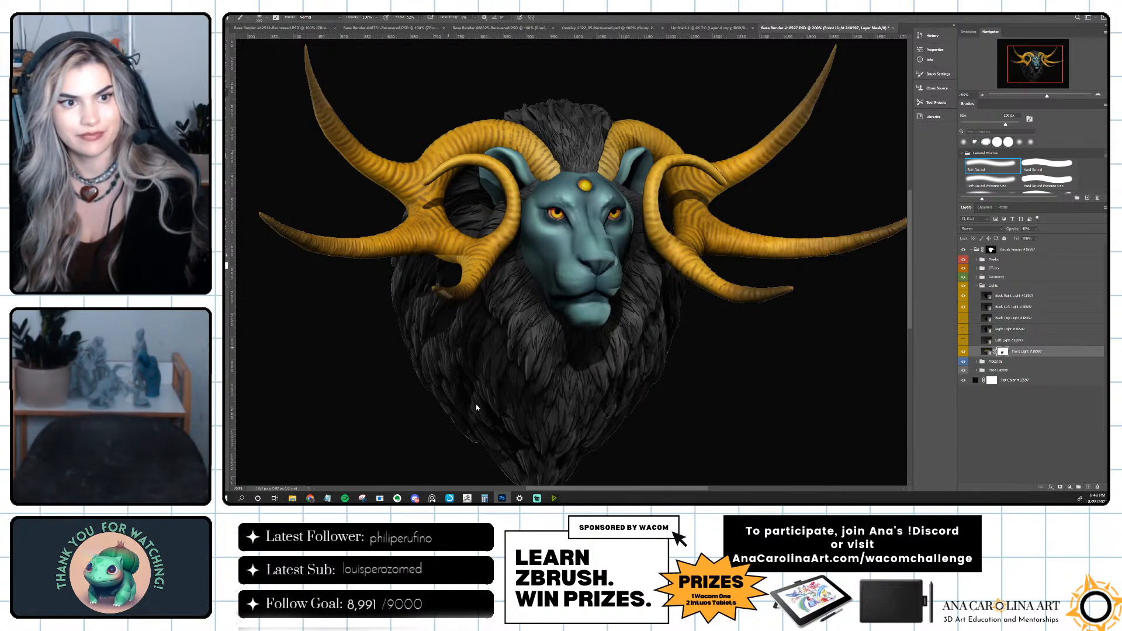
# Toggle Front Light to compare the masked lighting, and reduce the soft brush to about 100 px.
pyautogui.click(963, 354)
pyautogui.click(963, 354)
pyautogui.click(963, 353)
pyautogui.click(963, 353)
pyautogui.press('[')
pyautogui.press('[')
pyautogui.press('[')
pyautogui.press('[')
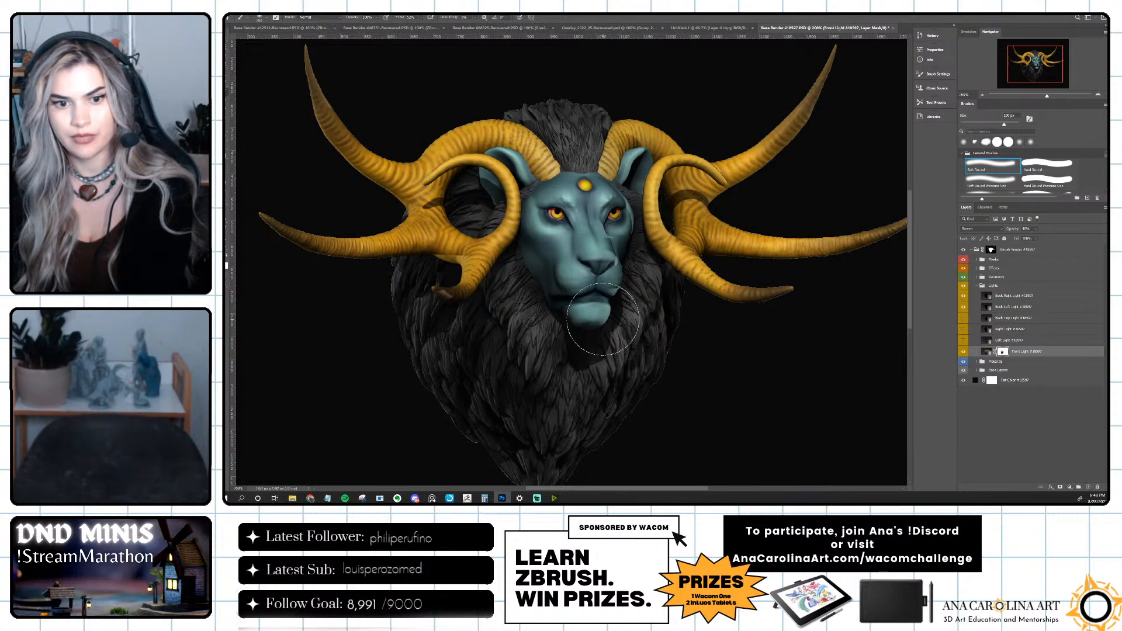
pyautogui.press('[')
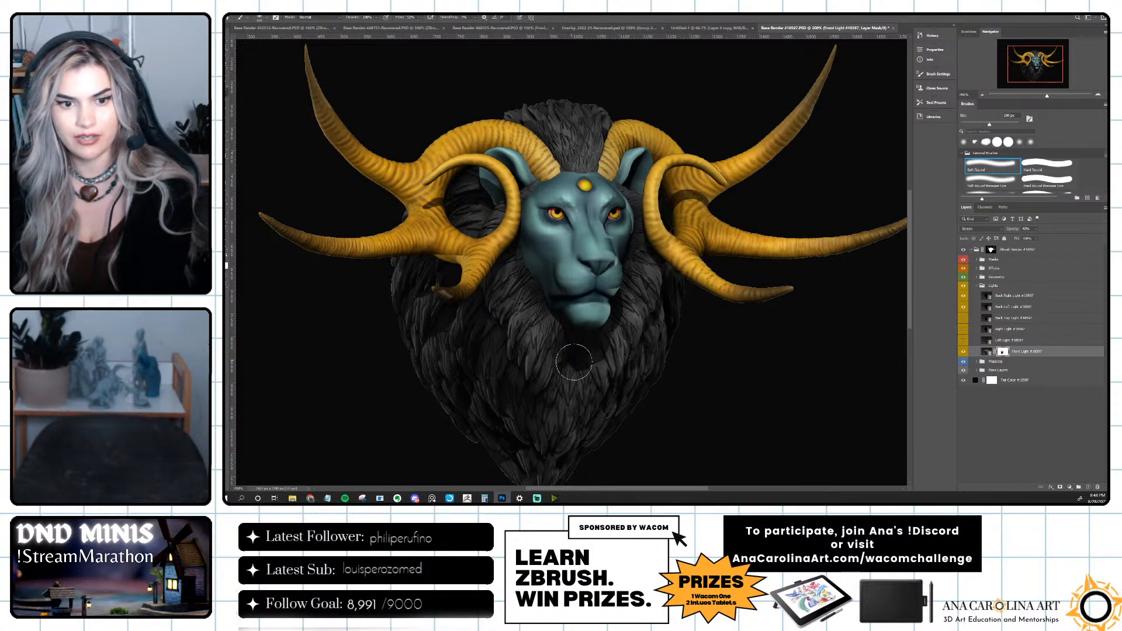
# Expand the Effects group and apply a Gaussian Blur with a radius of about 10 pixels to the Shadow layer.
pyautogui.click(977, 268)
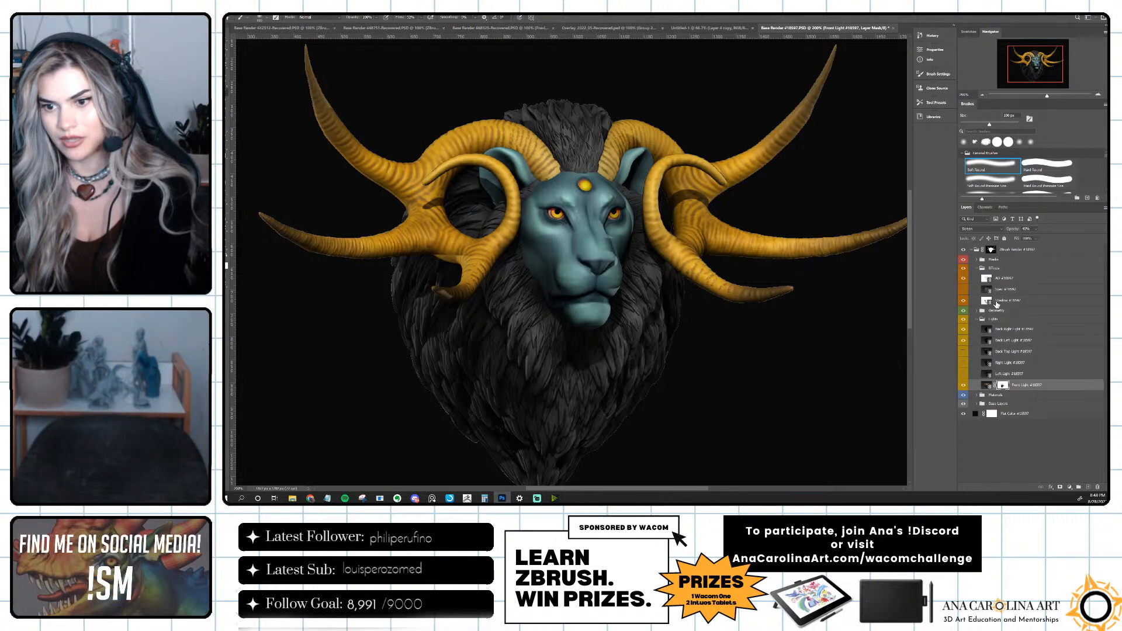
pyautogui.click(1013, 303)
pyautogui.click(312, 12)
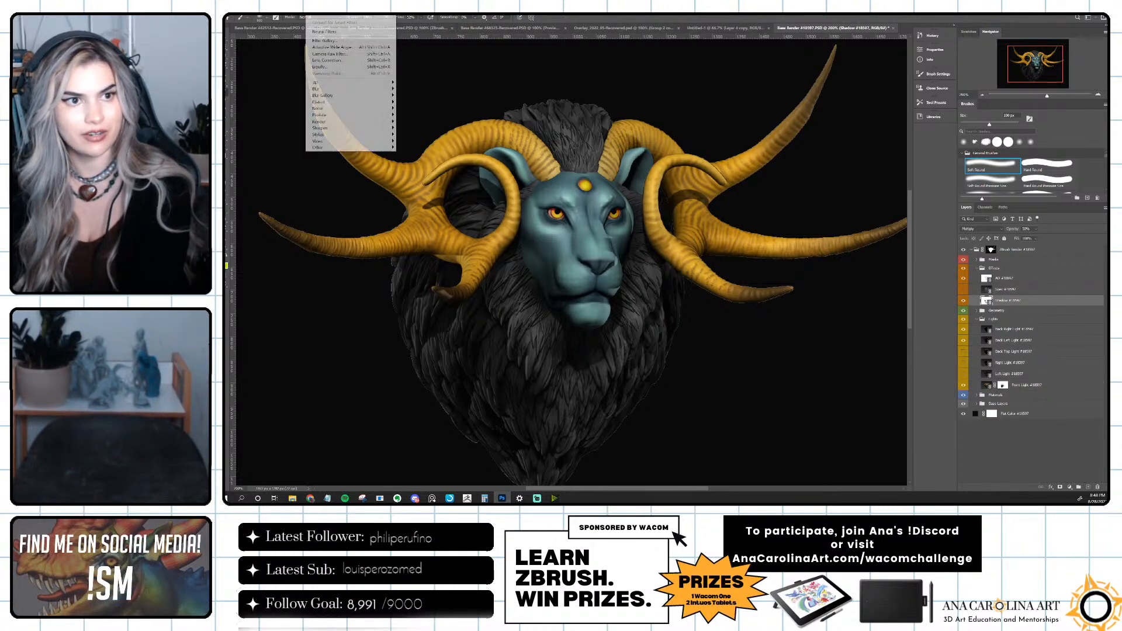
pyautogui.moveTo(320, 91)
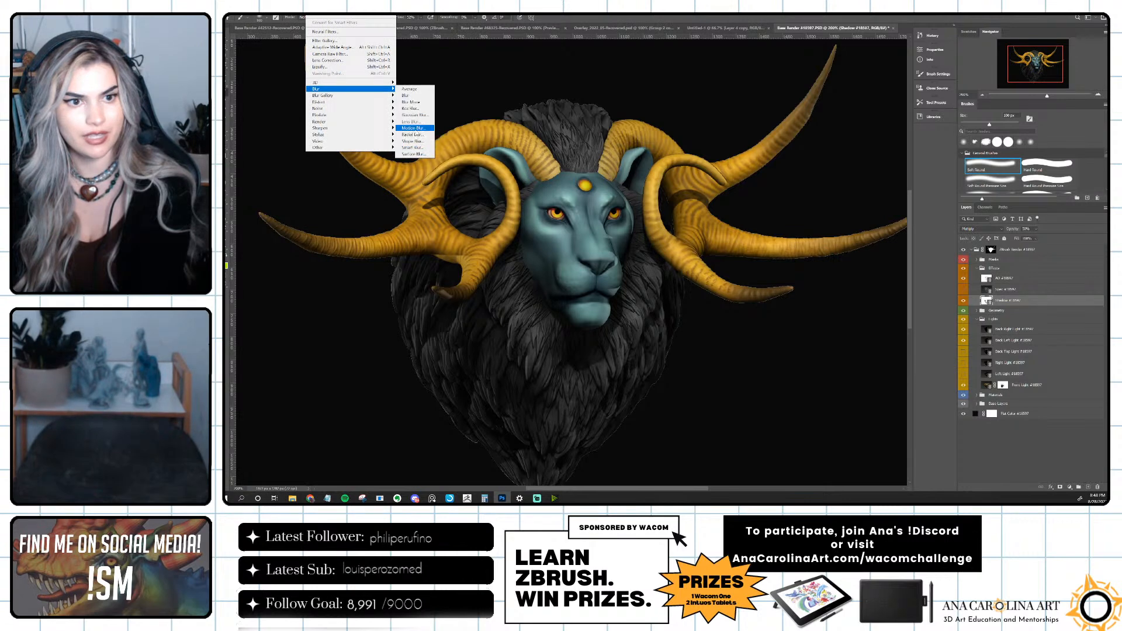
pyautogui.click(419, 116)
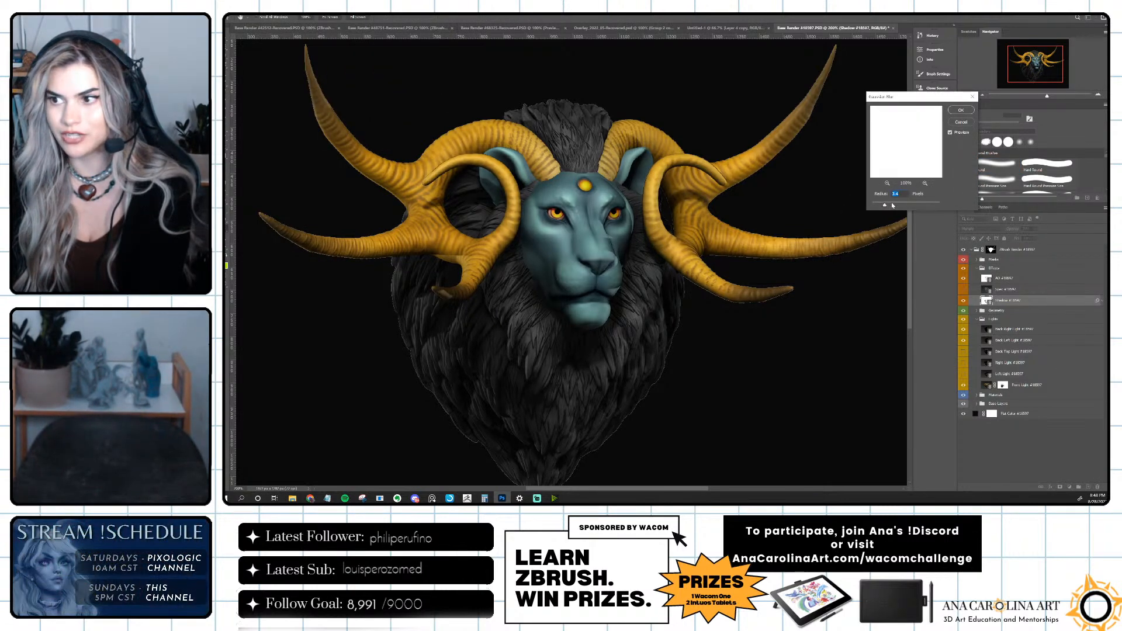
pyautogui.moveTo(886, 206); pyautogui.dragTo(902, 206)
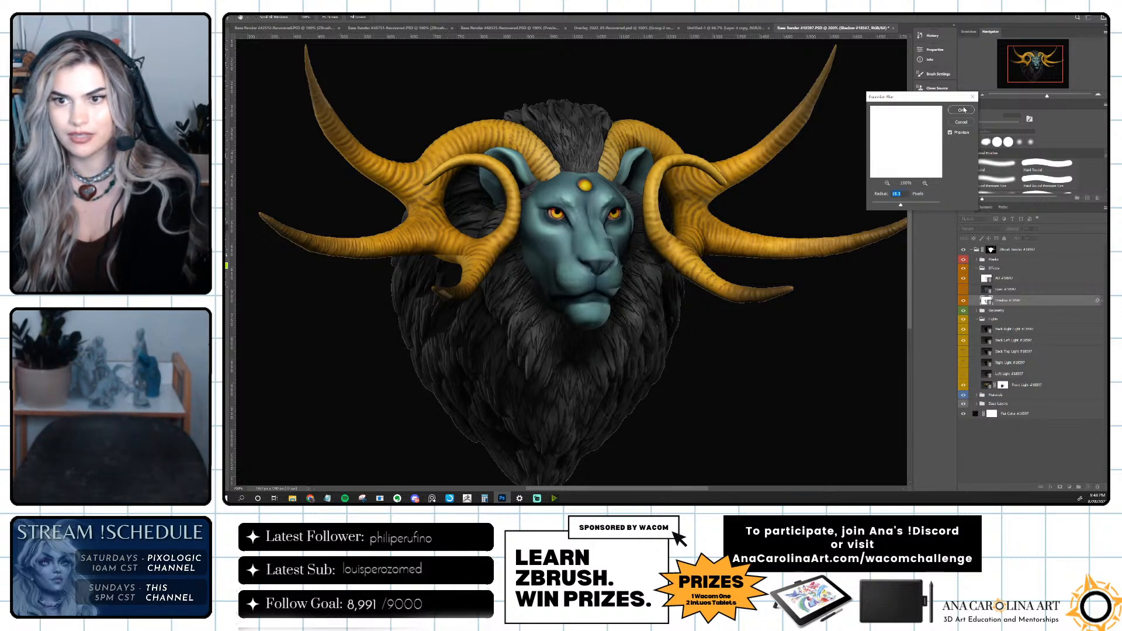
pyautogui.click(964, 110)
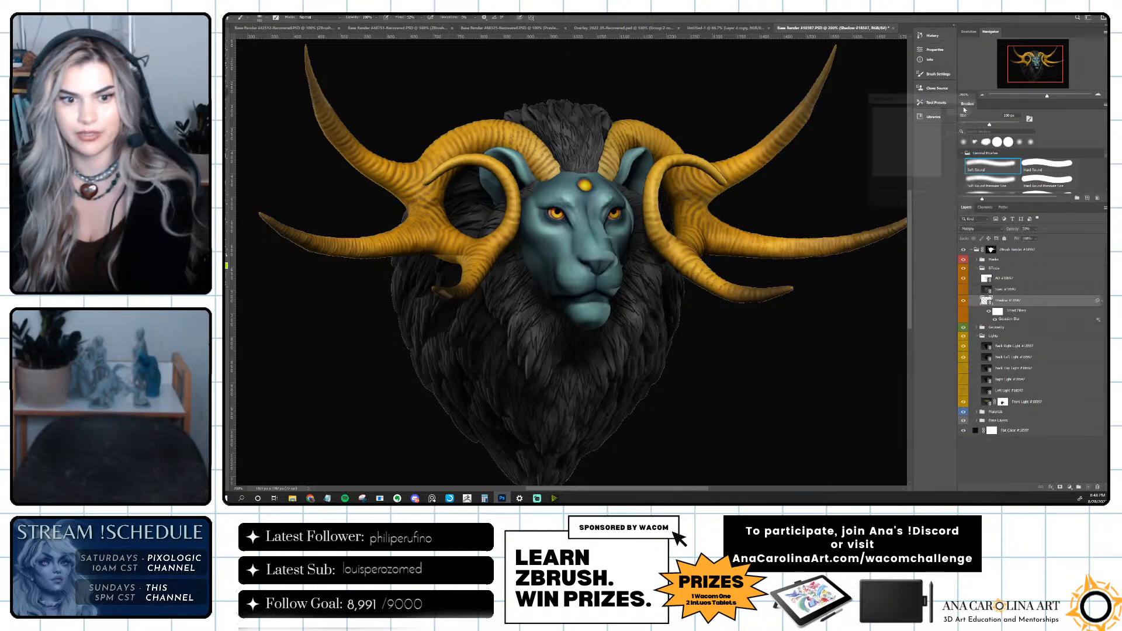
# Add a layer mask to Back Left Light and paint out its light on the mane and jaw around the lion's face.
pyautogui.click(1008, 356)
pyautogui.click(1061, 488)
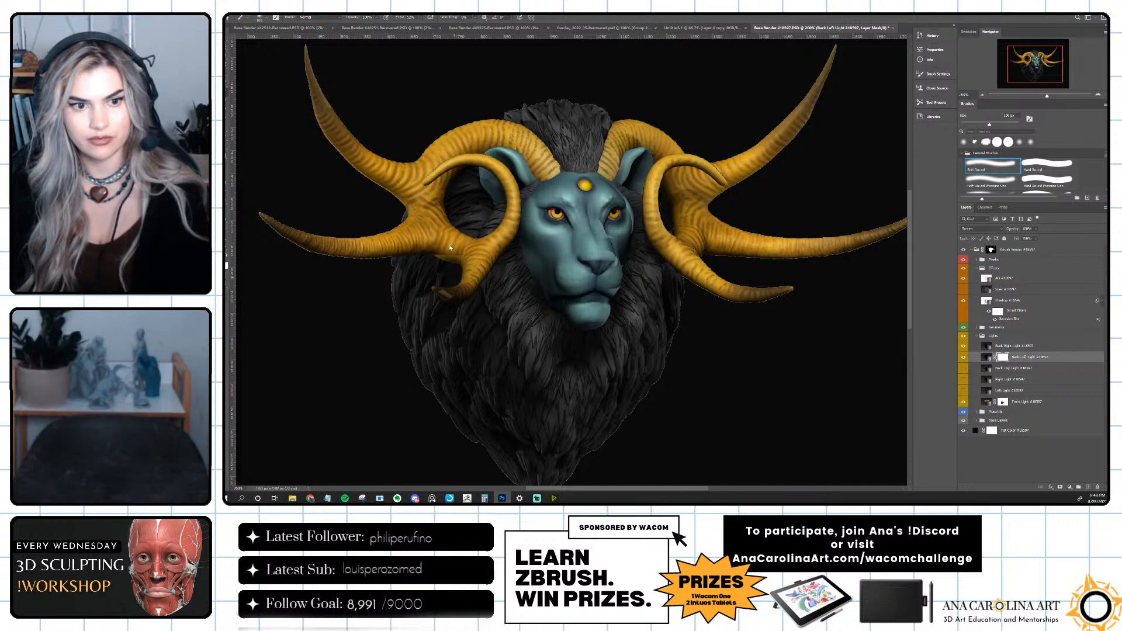
pyautogui.moveTo(482, 361); pyautogui.dragTo(512, 325)
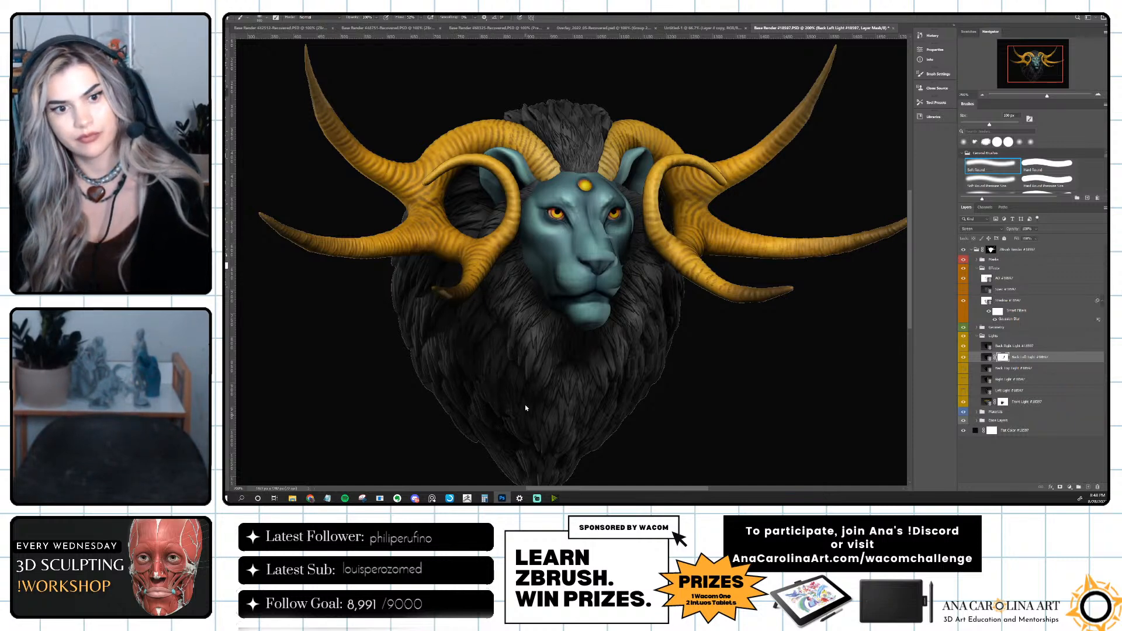
pyautogui.moveTo(542, 315); pyautogui.dragTo(567, 288)
# Add a layer mask to Back Right Light and paint out part of its light, toggling both back lights to compare.
pyautogui.click(964, 346)
pyautogui.click(964, 346)
pyautogui.click(1003, 347)
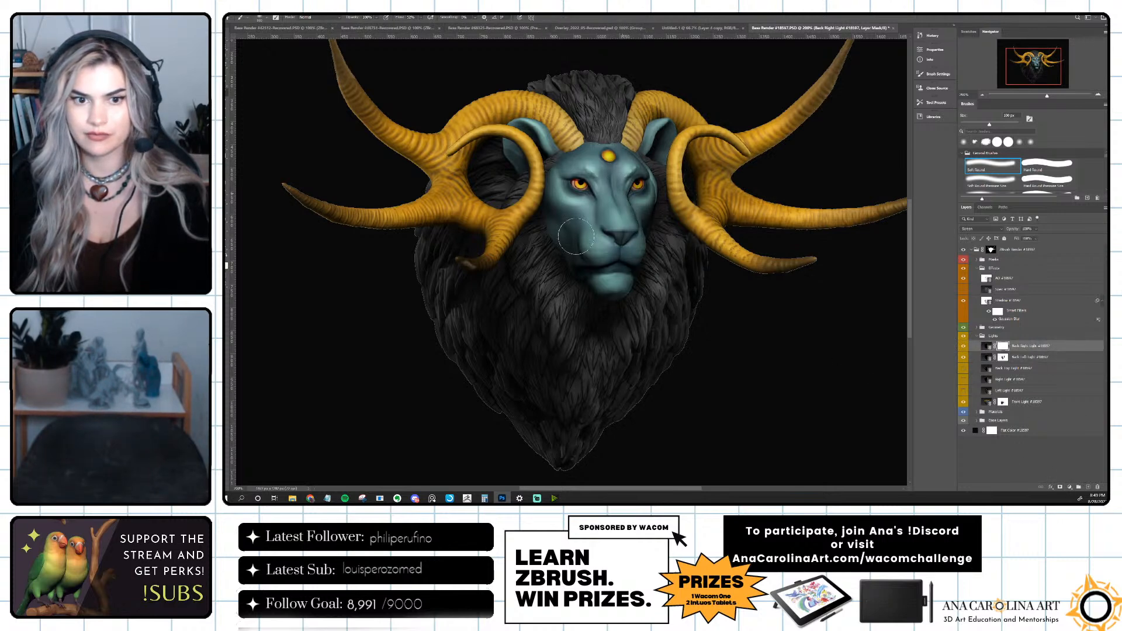
pyautogui.click(964, 358)
pyautogui.click(964, 357)
pyautogui.click(964, 357)
pyautogui.click(964, 358)
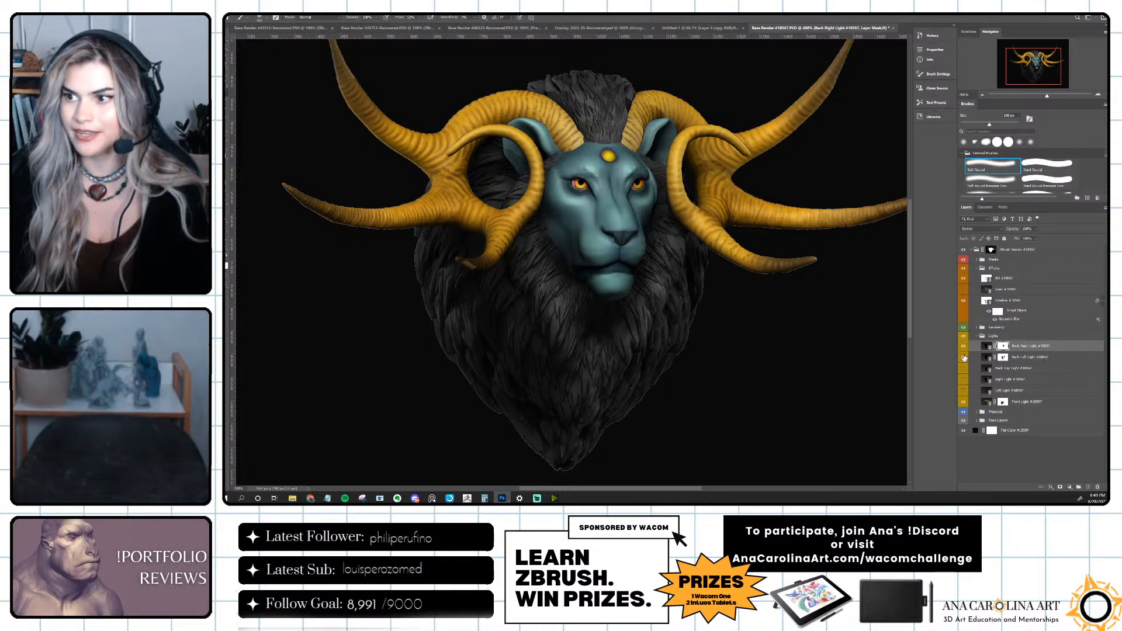
pyautogui.click(964, 347)
pyautogui.click(964, 347)
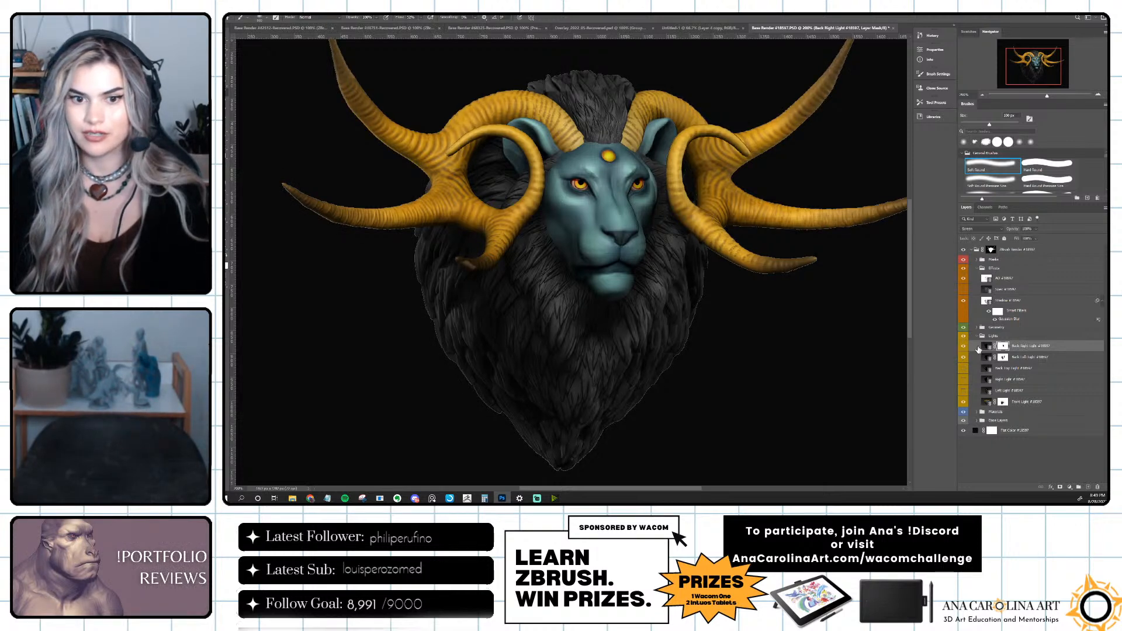
# Colorize the Back Right Light layer blue with Hue/Saturation, using a hue of about 228 and a saturation of about 28.
pyautogui.click(988, 346)
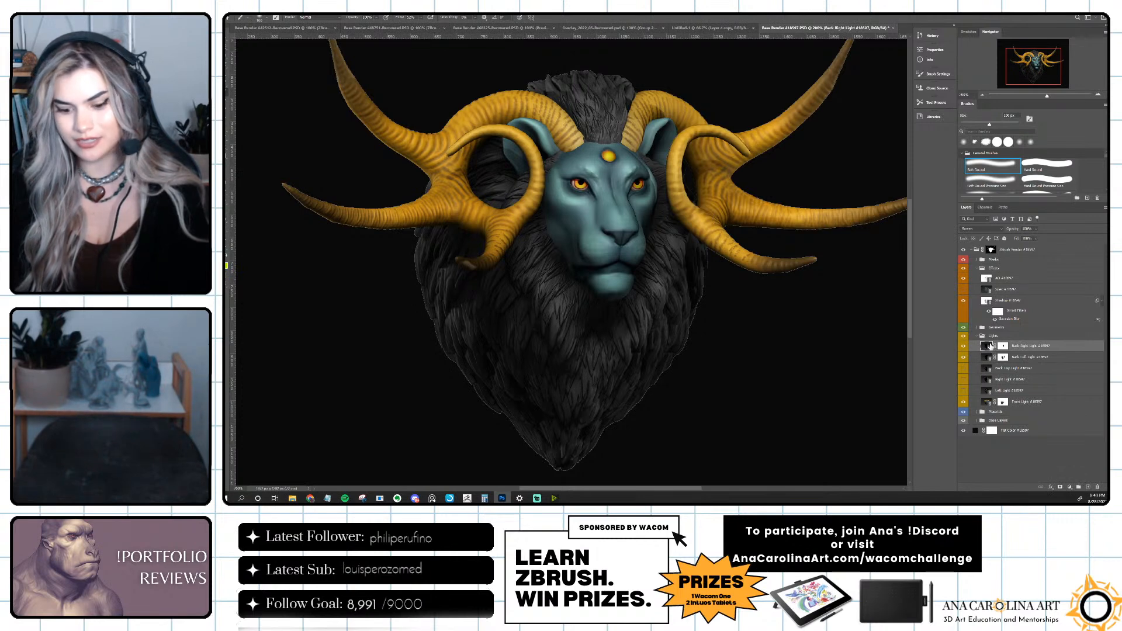
pyautogui.hotkey('ctrl', 'u')
pyautogui.moveTo(668, 124); pyautogui.dragTo(828, 132)
pyautogui.click(877, 214)
pyautogui.moveTo(817, 171); pyautogui.dragTo(815, 191)
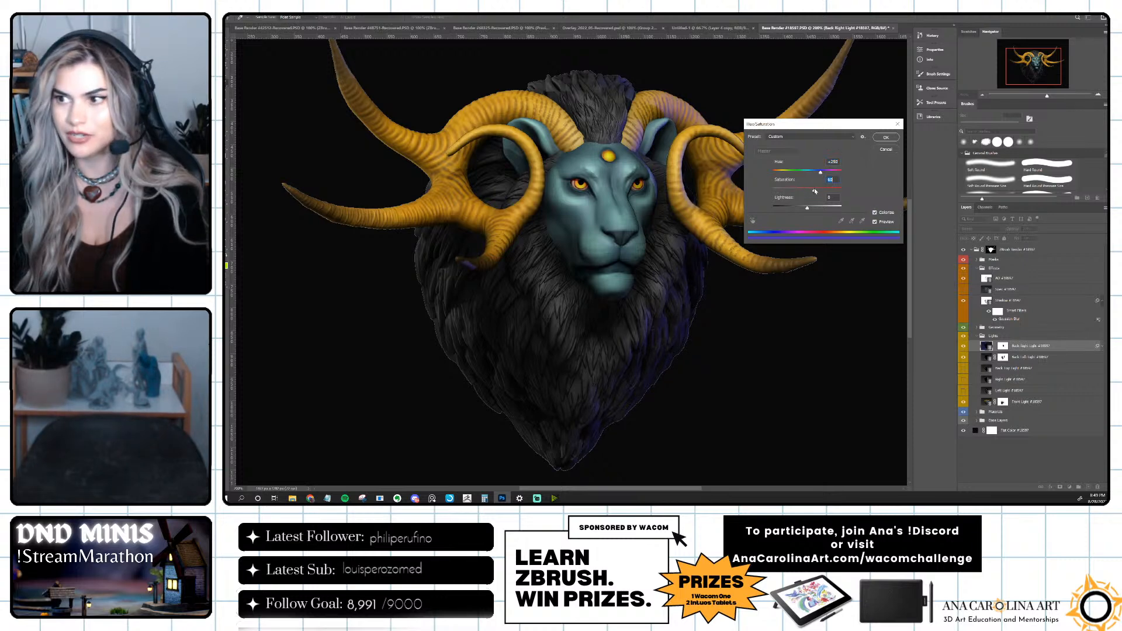
pyautogui.moveTo(813, 130); pyautogui.dragTo(931, 123)
pyautogui.moveTo(925, 168)
pyautogui.mouseDown()
pyautogui.moveTo(879, 167)
pyautogui.moveTo(920, 168)
pyautogui.mouseUp()
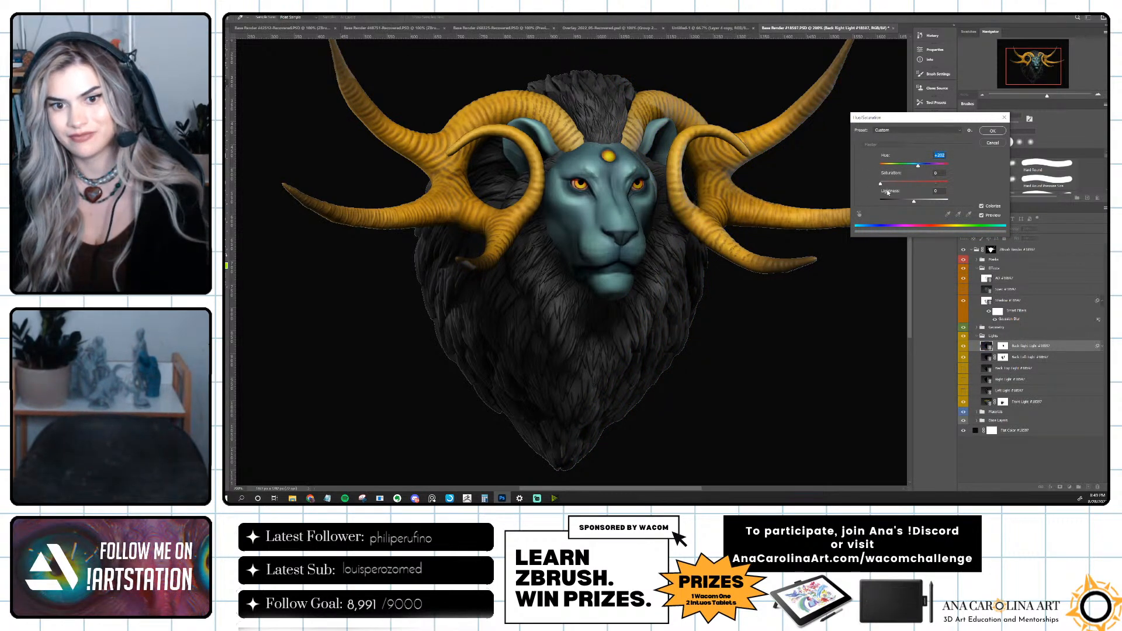
pyautogui.moveTo(929, 167)
pyautogui.mouseDown()
pyautogui.moveTo(901, 168)
pyautogui.moveTo(926, 171)
pyautogui.mouseUp()
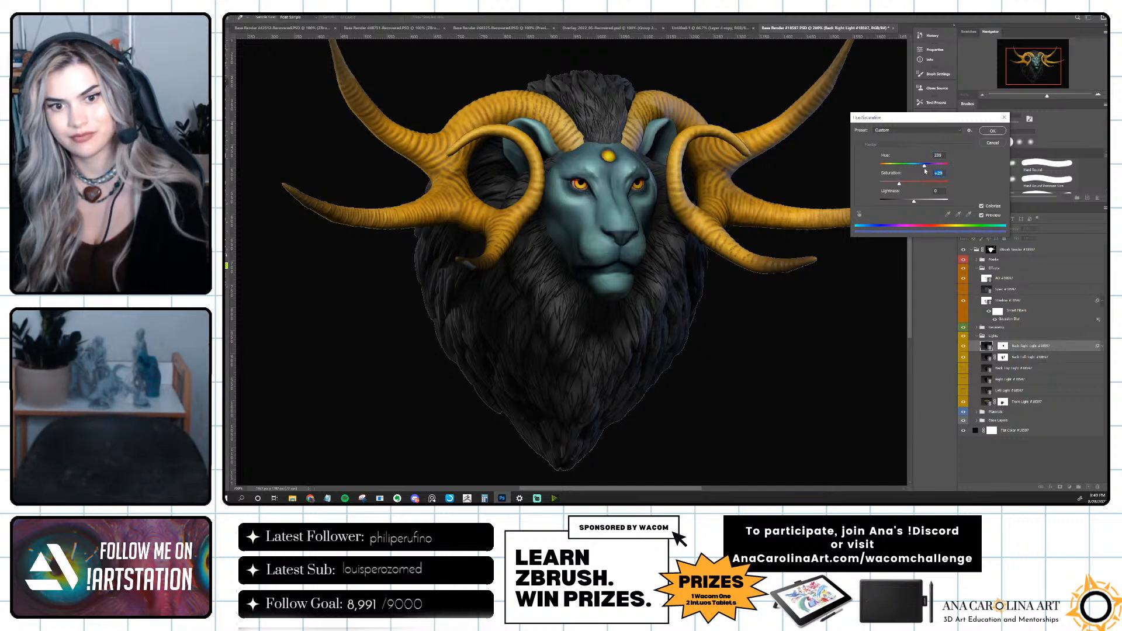
pyautogui.click(992, 130)
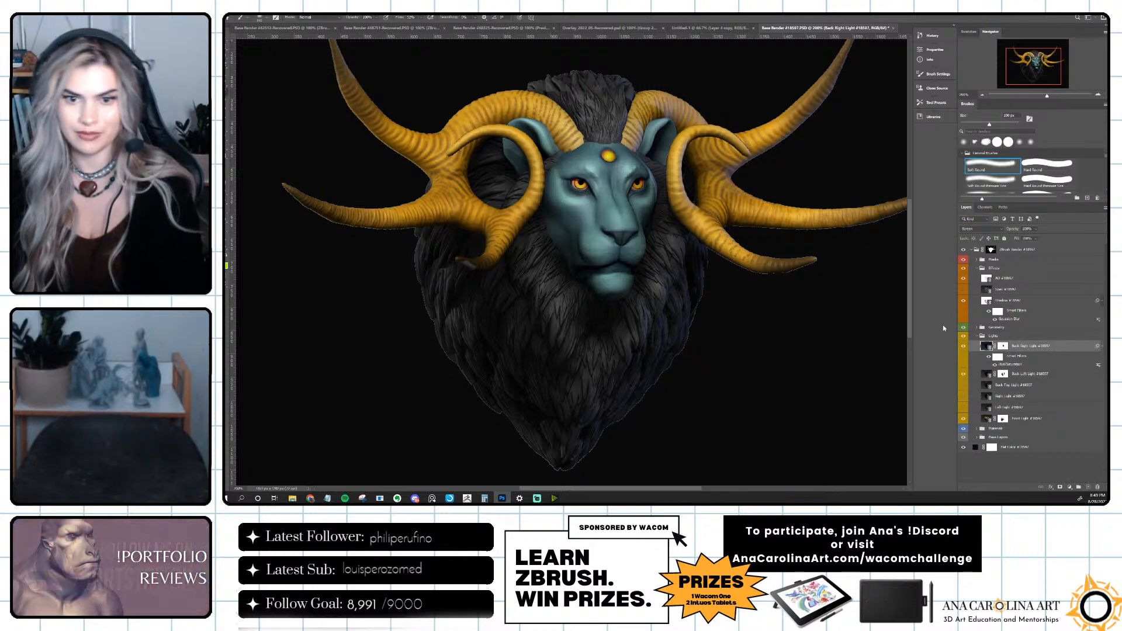
# Collapse the Lights group, turn on the Spec layer and reduce its opacity, toggling its visibility to compare.
pyautogui.scroll(3, 868, 328)
pyautogui.scroll(-2, 771, 386)
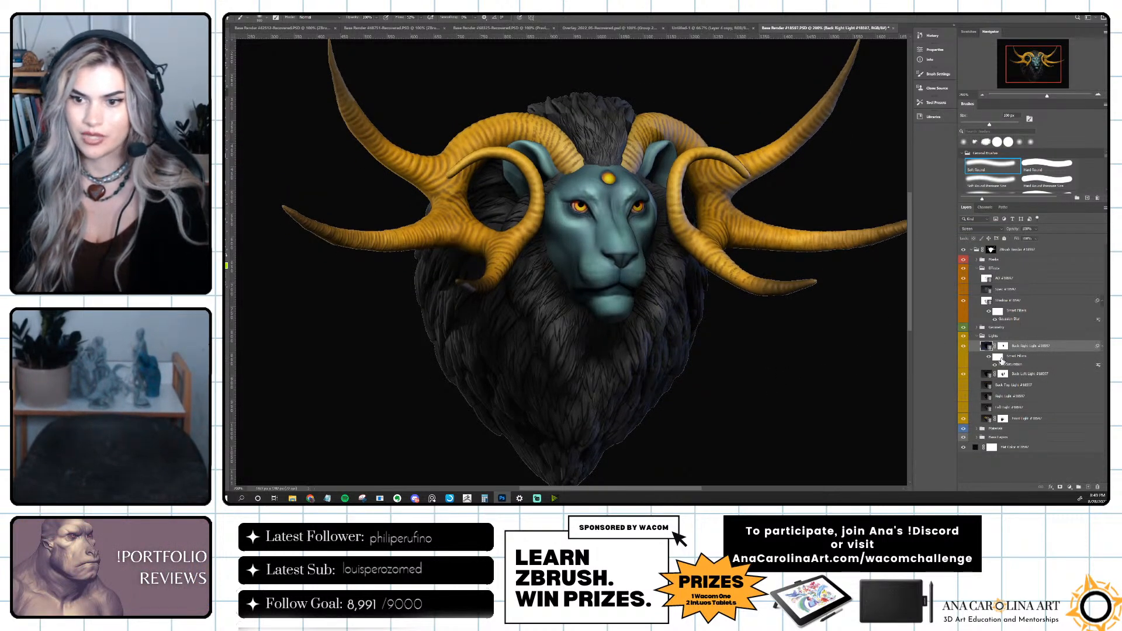
pyautogui.click(977, 336)
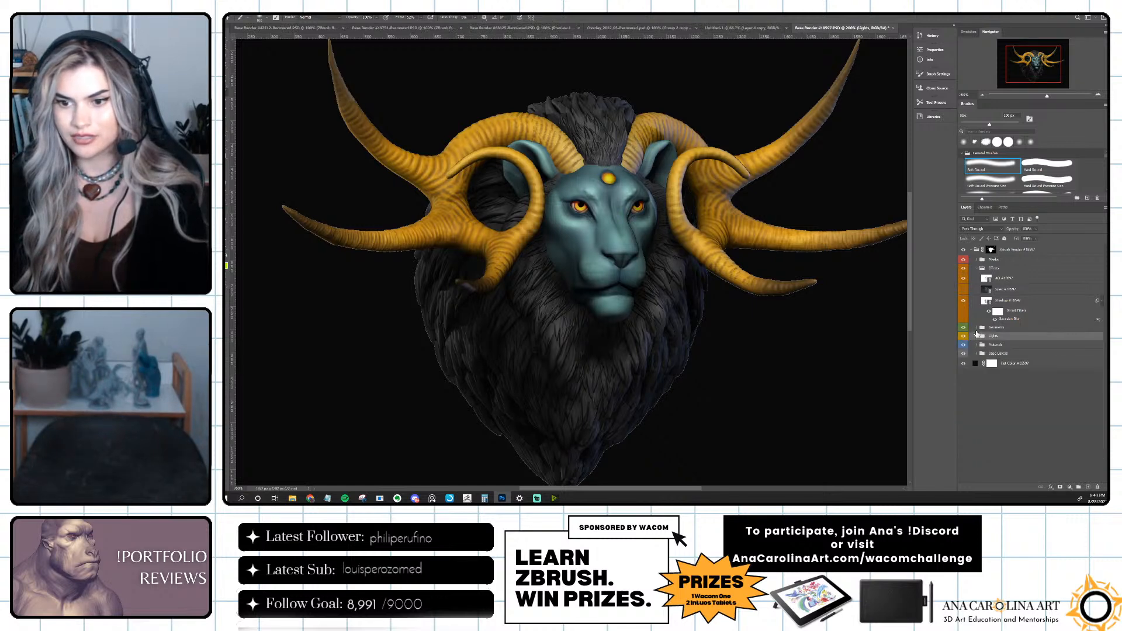
pyautogui.click(964, 291)
pyautogui.click(964, 291)
pyautogui.click(964, 291)
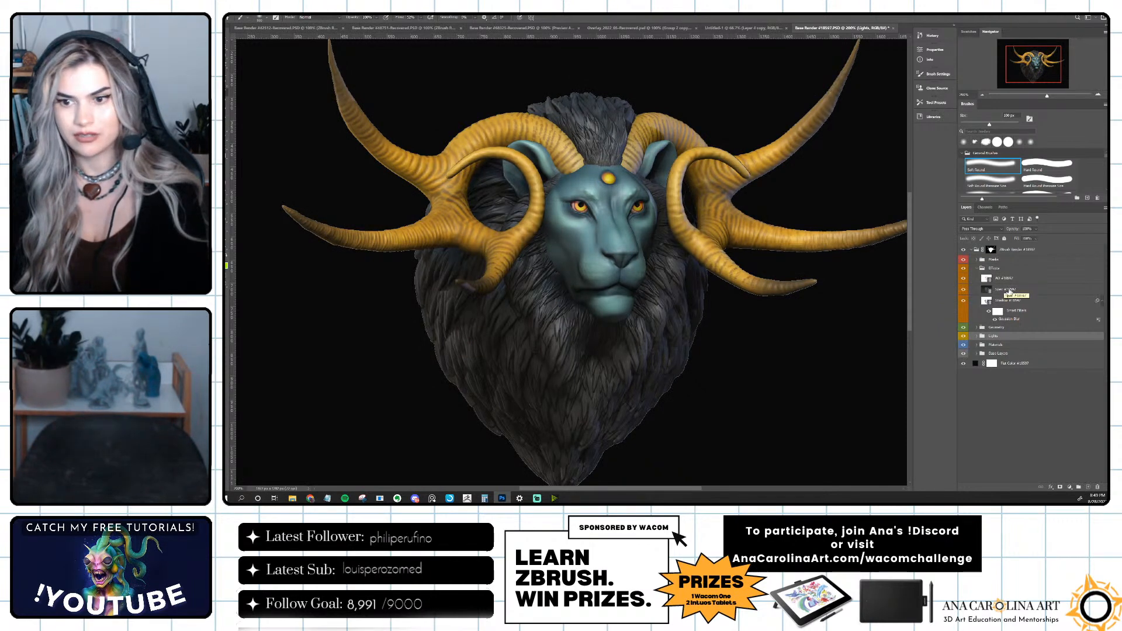
pyautogui.click(1034, 290)
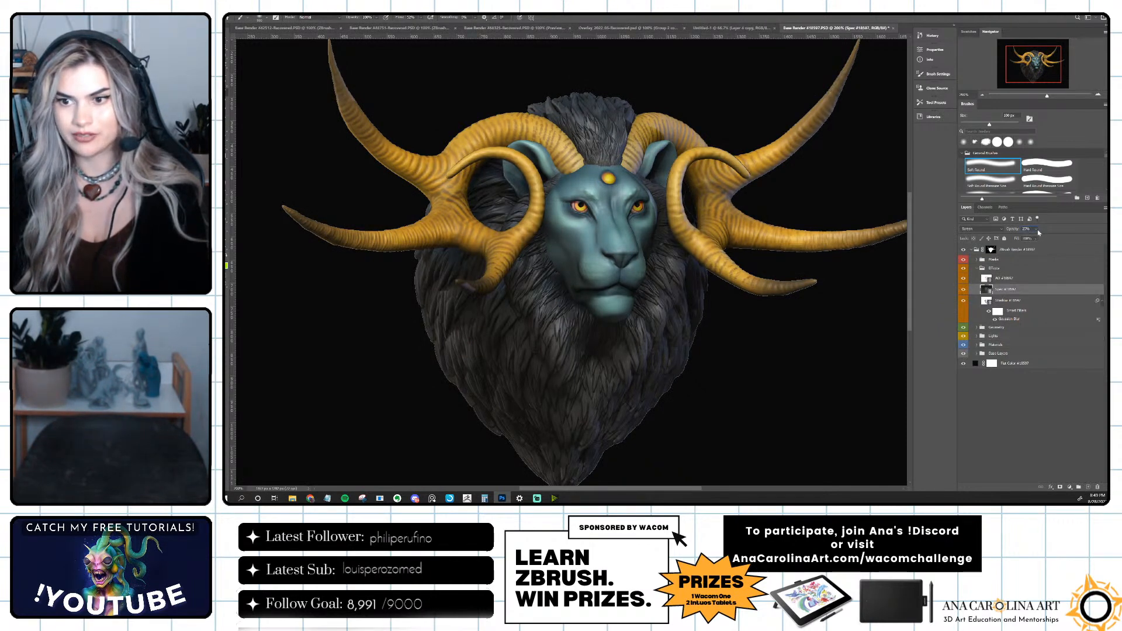
pyautogui.moveTo(1035, 234); pyautogui.dragTo(1040, 239)
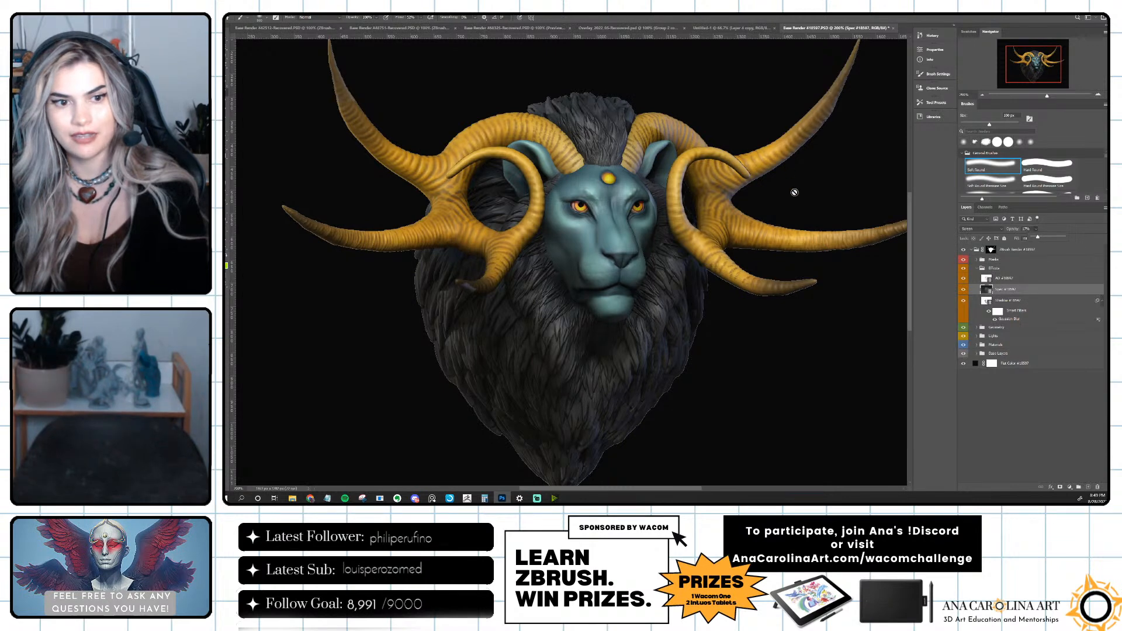
pyautogui.click(964, 290)
pyautogui.click(964, 290)
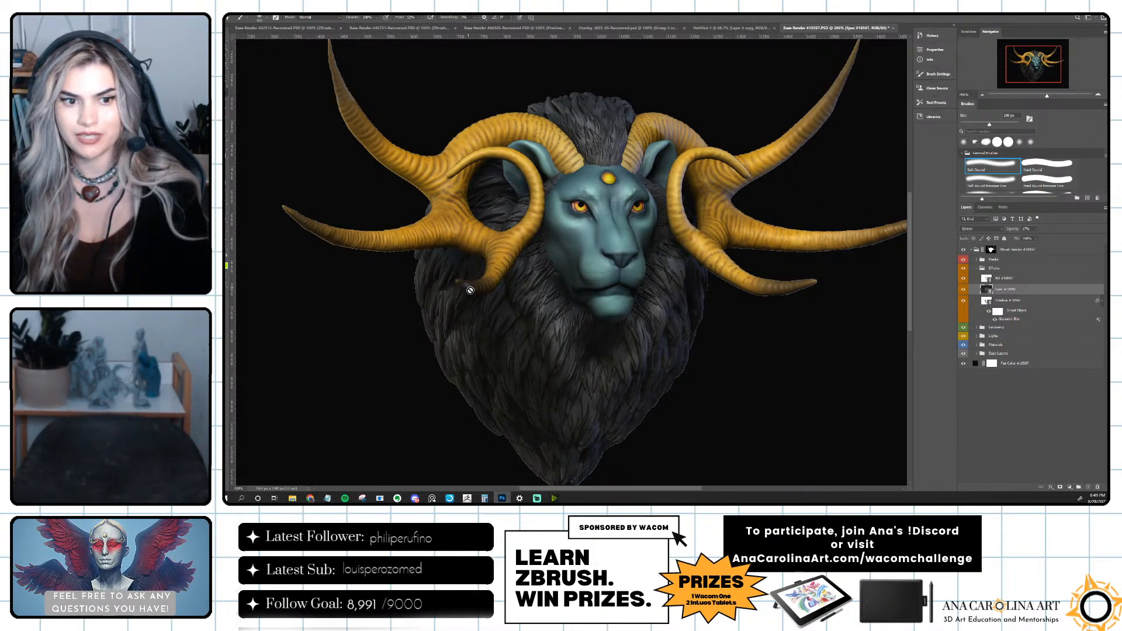
# Toggle the Lights group to compare its effect, and expand it to select the Back Right Light layer mask.
pyautogui.click(964, 337)
pyautogui.click(964, 337)
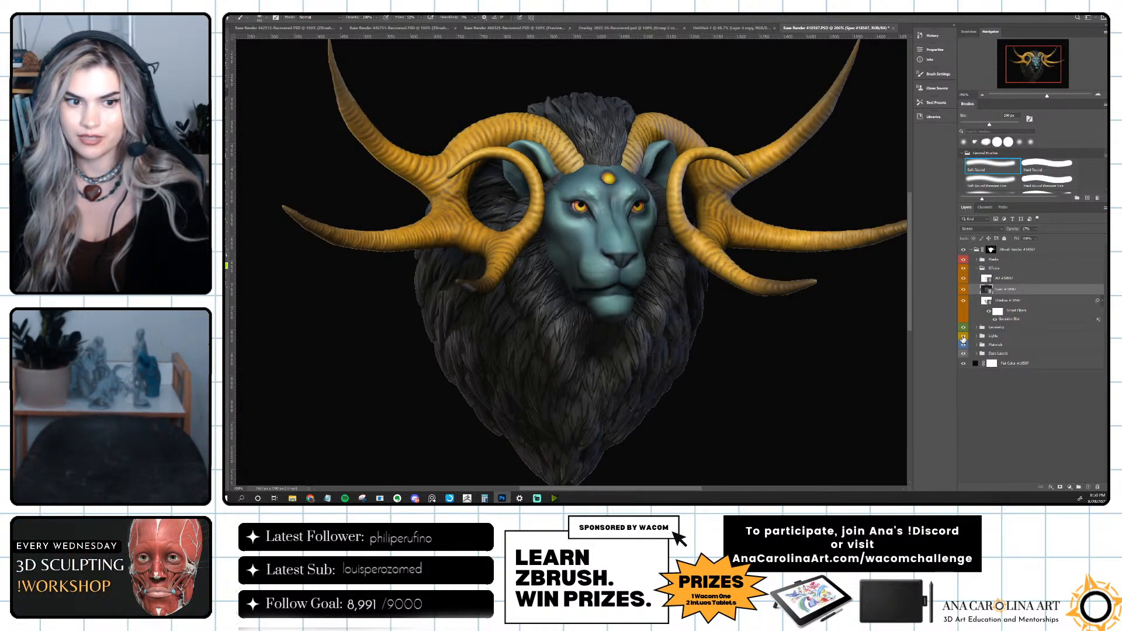
pyautogui.click(975, 337)
pyautogui.click(977, 336)
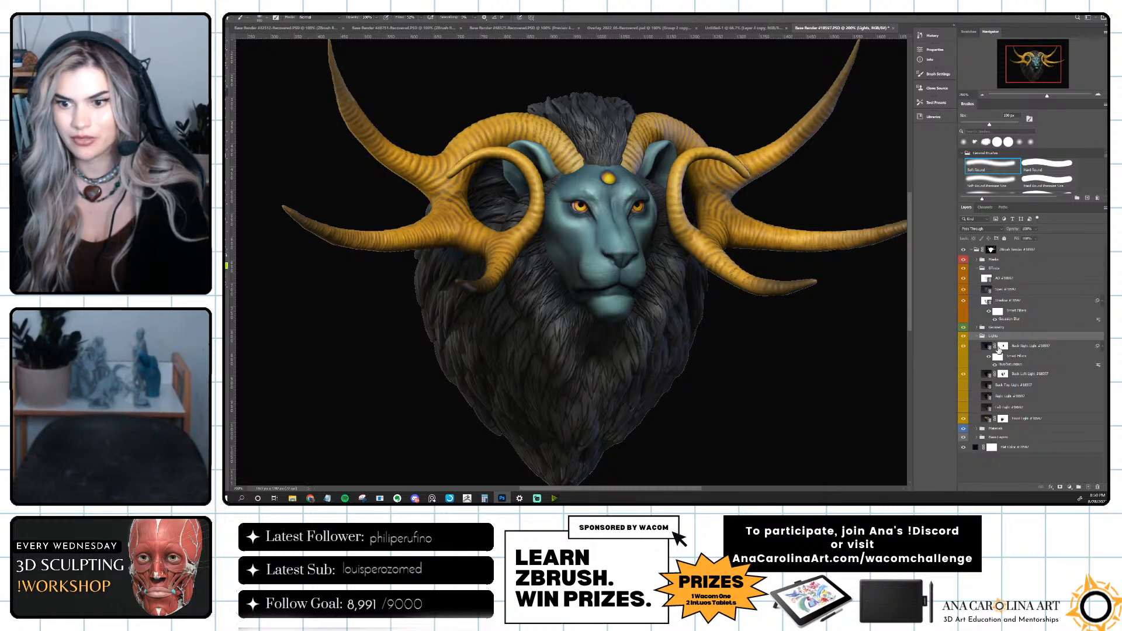
pyautogui.click(1003, 347)
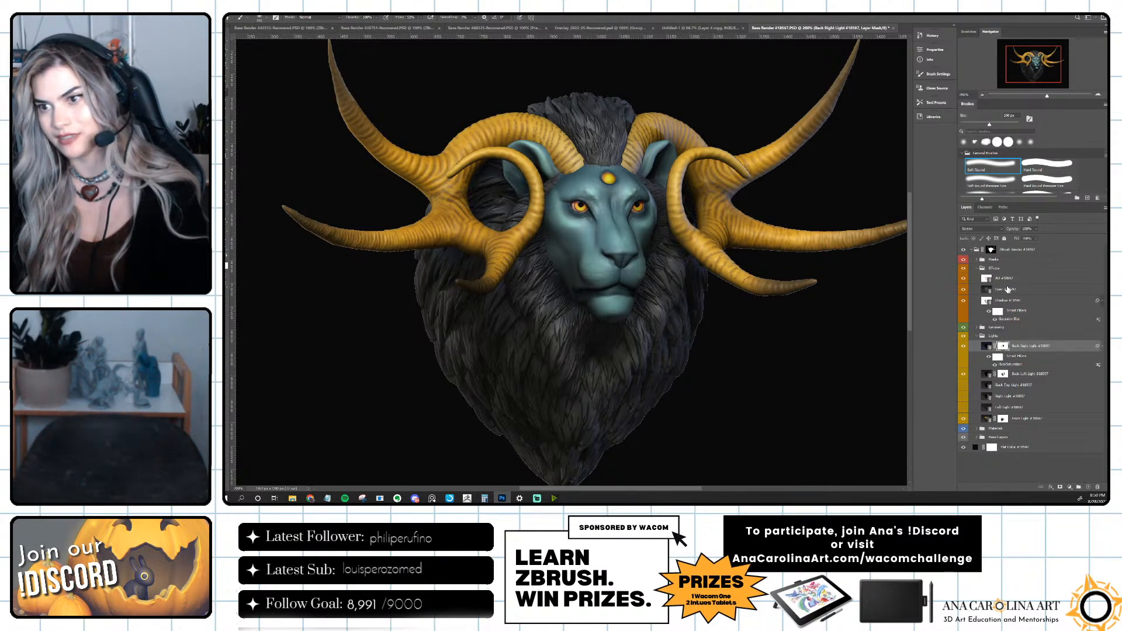
# Colorize the AO layer with Hue/Saturation, using a hue of 360 and a saturation of about 18.
pyautogui.click(965, 279)
pyautogui.click(964, 279)
pyautogui.click(1006, 279)
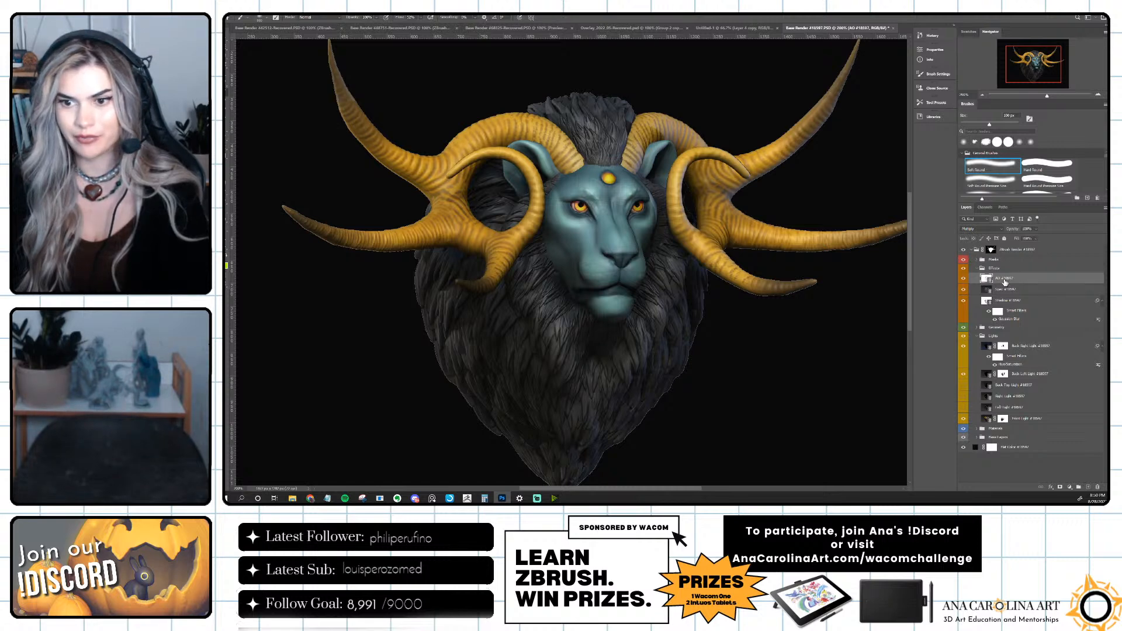
pyautogui.hotkey('ctrl', 'u')
pyautogui.click(992, 207)
pyautogui.click(935, 182)
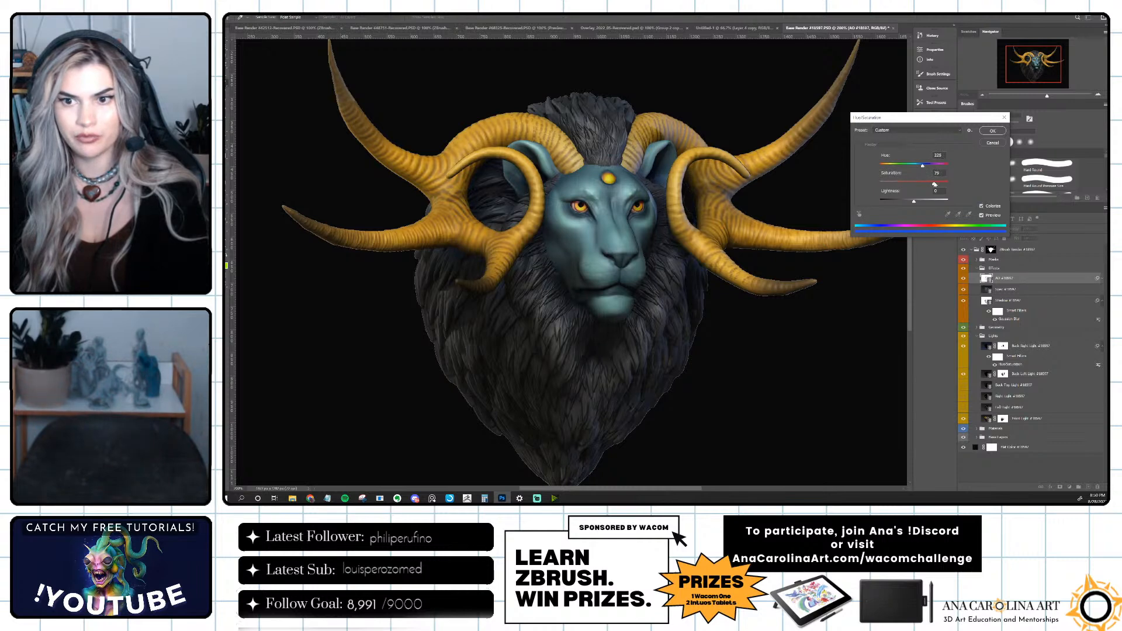
pyautogui.moveTo(924, 166); pyautogui.dragTo(889, 187)
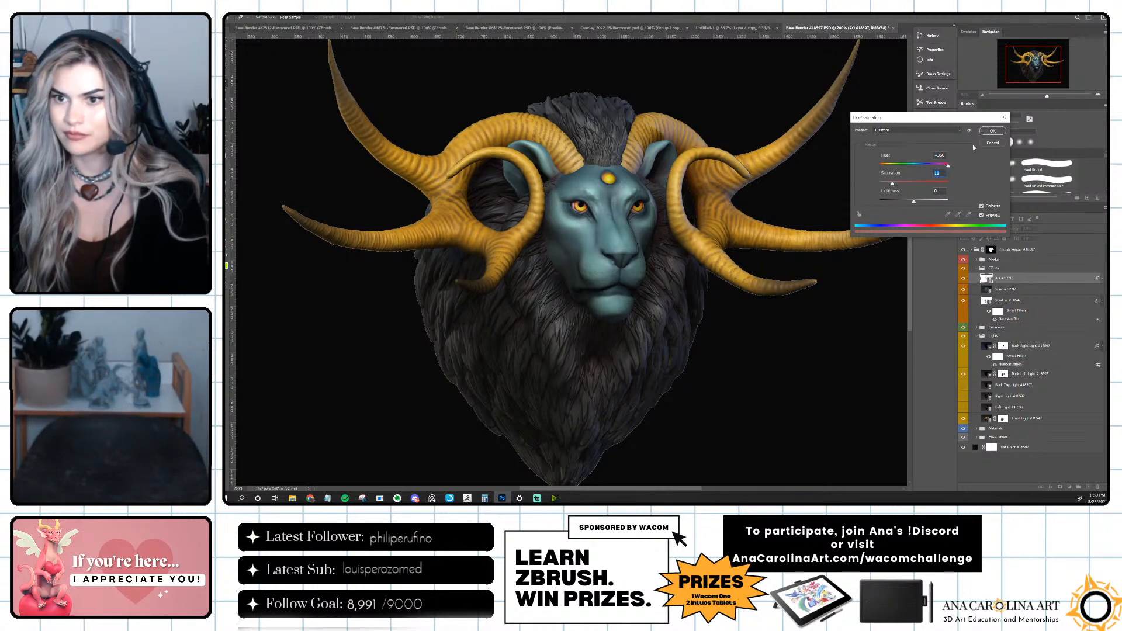
pyautogui.press('Return')
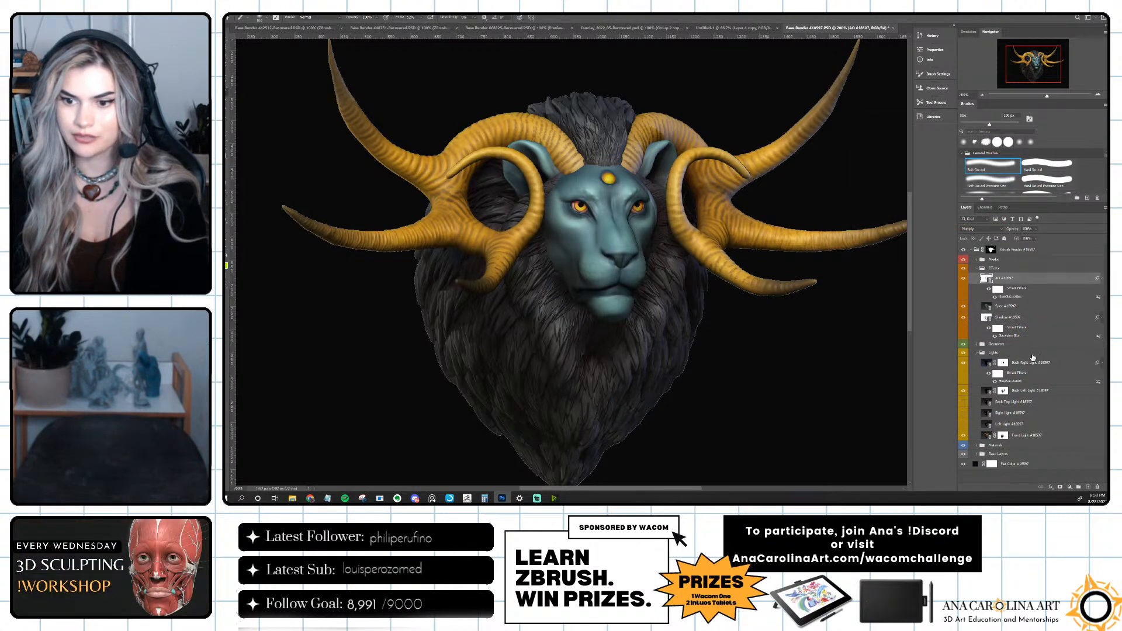
# Duplicate the render in the base layers group, move the copy to the top of the ZBrush render group, and toggle it for comparison, leaving it hidden.
pyautogui.click(977, 458)
pyautogui.click(976, 455)
pyautogui.scroll(-1, 1000, 459)
pyautogui.click(1017, 446)
pyautogui.hotkey('ctrl', 'j')
pyautogui.moveTo(1017, 444); pyautogui.dragTo(1015, 257)
pyautogui.click(963, 261)
pyautogui.click(963, 261)
pyautogui.click(964, 261)
pyautogui.click(964, 261)
pyautogui.click(964, 261)
pyautogui.click(963, 262)
# Add a Levels adjustment layer above the AO layer and lower its white input level to brighten the image.
pyautogui.click(1031, 288)
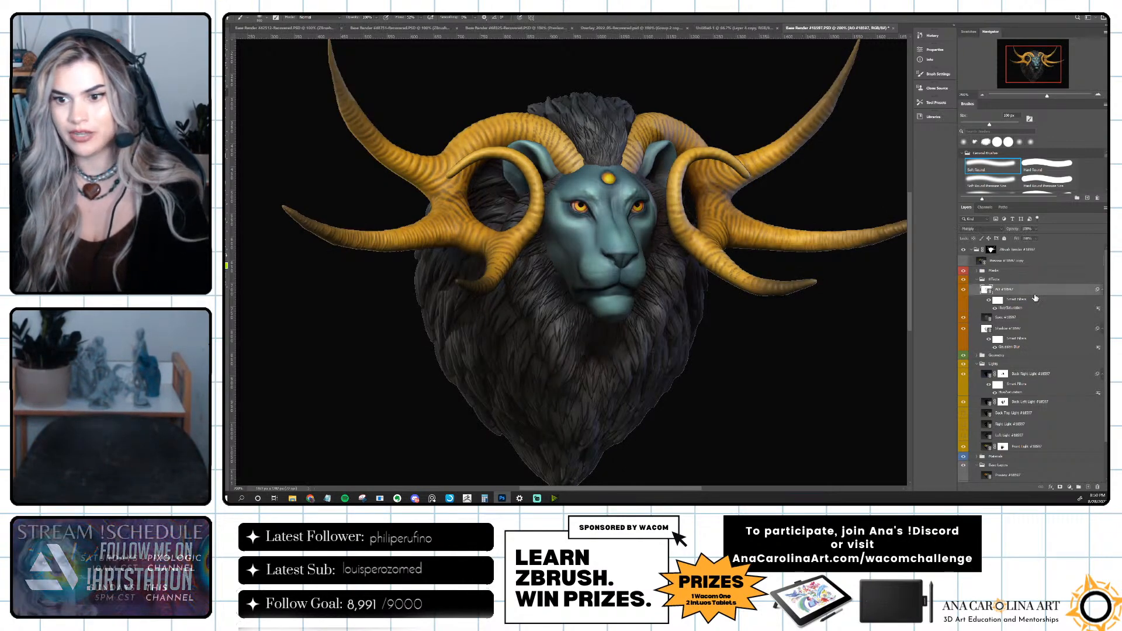
pyautogui.click(1069, 488)
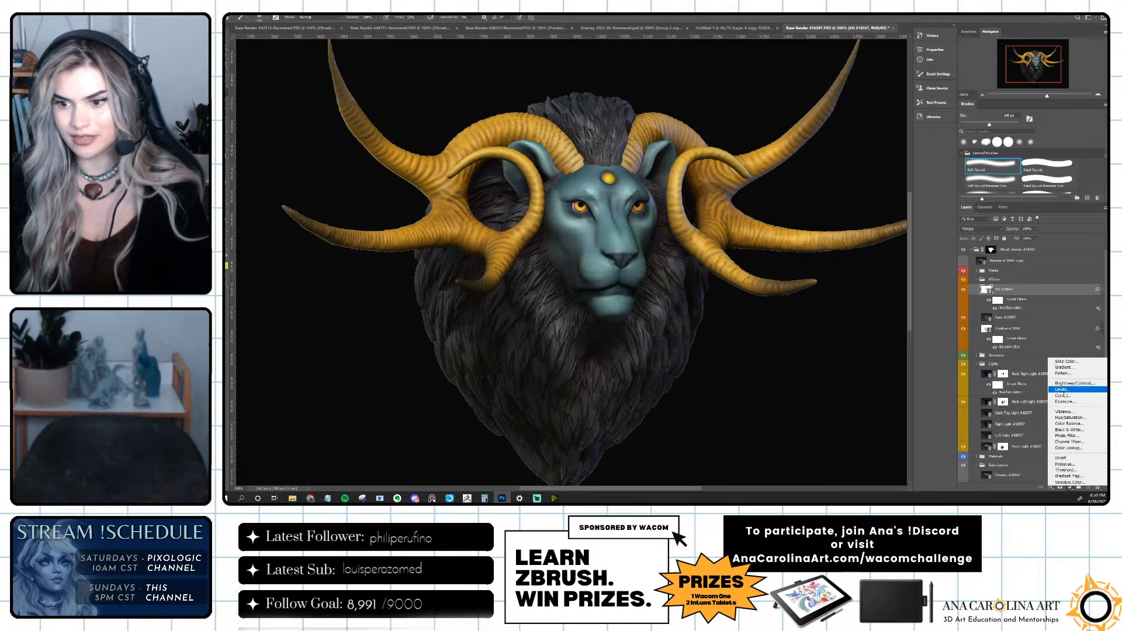
pyautogui.click(1062, 389)
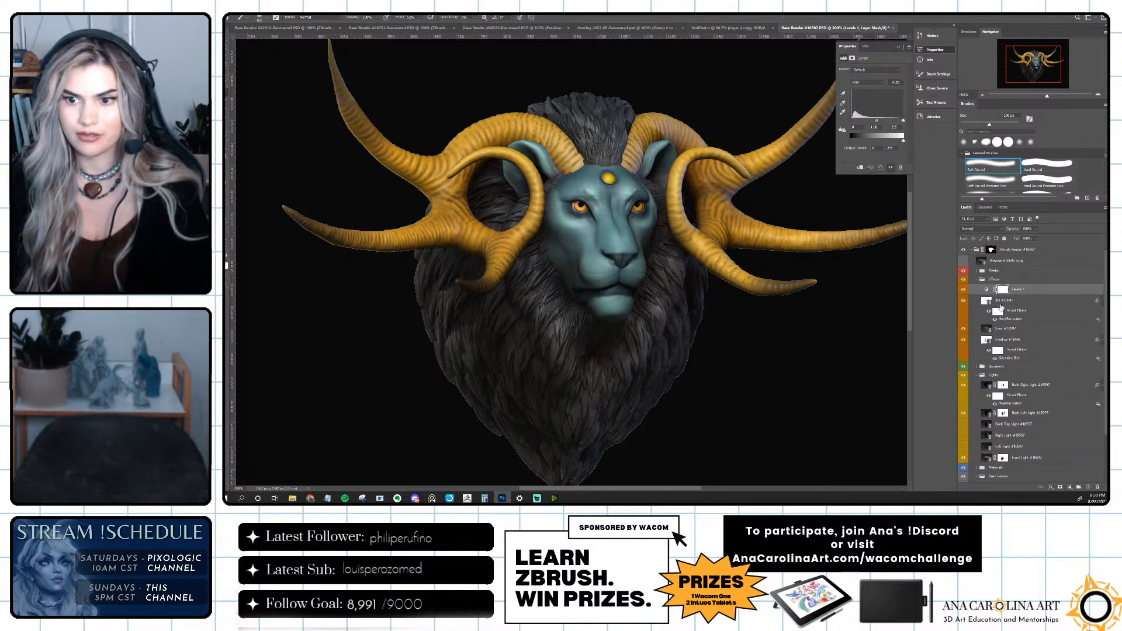
pyautogui.moveTo(904, 121); pyautogui.dragTo(851, 121)
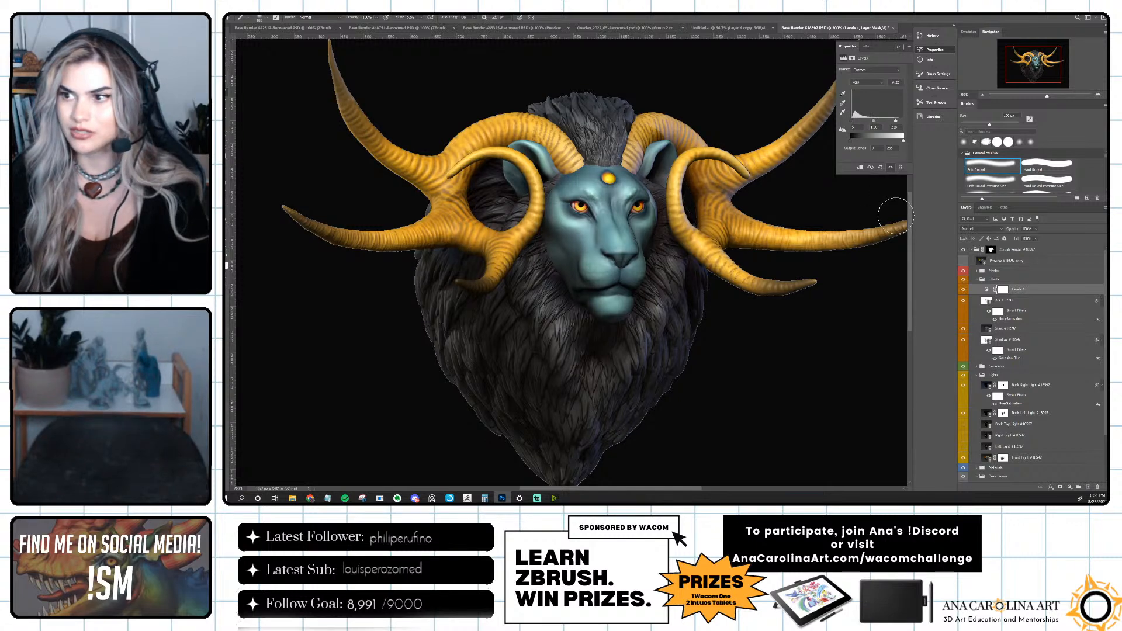
# Add a Hue/Saturation adjustment layer above Levels, raise its saturation to about +28, and reduce the layer's opacity.
pyautogui.click(1071, 487)
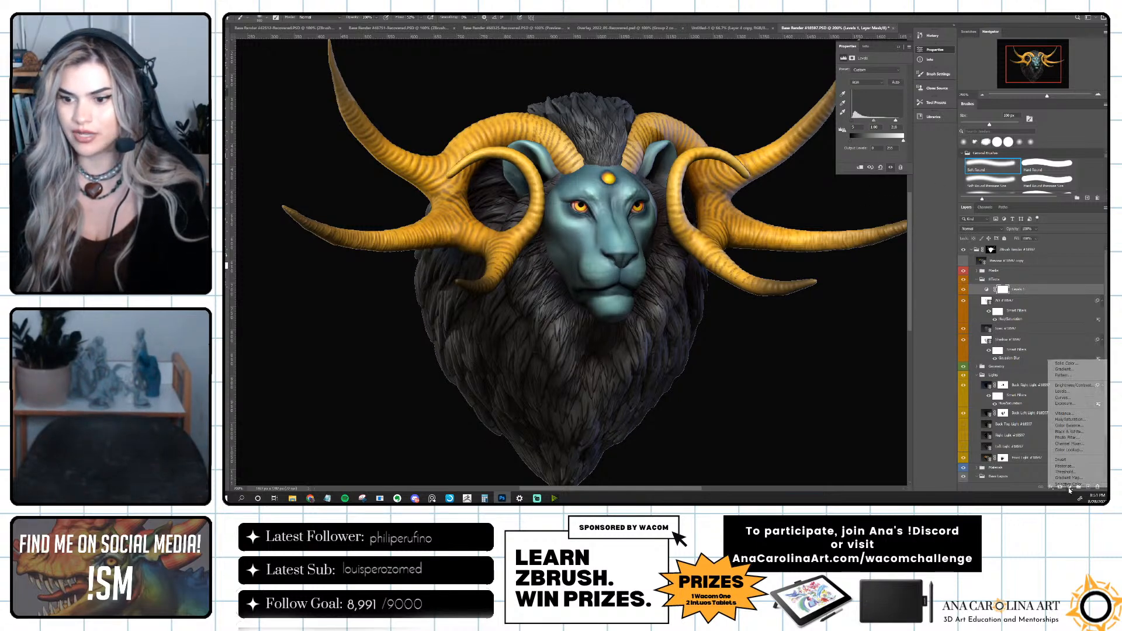
pyautogui.click(1071, 425)
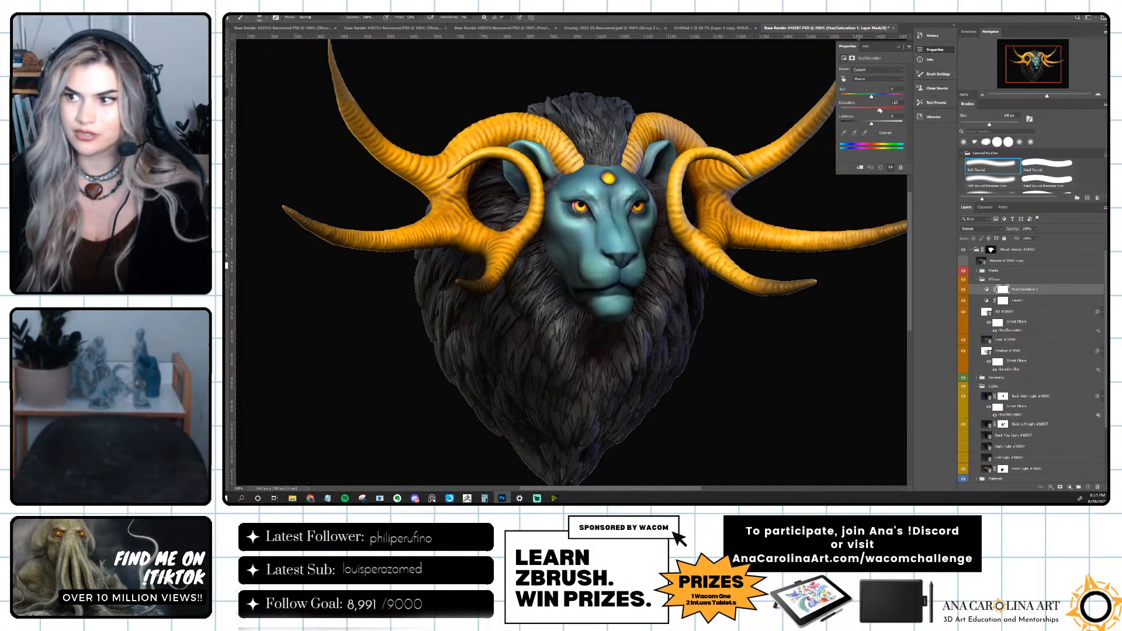
pyautogui.moveTo(871, 97); pyautogui.dragTo(873, 99)
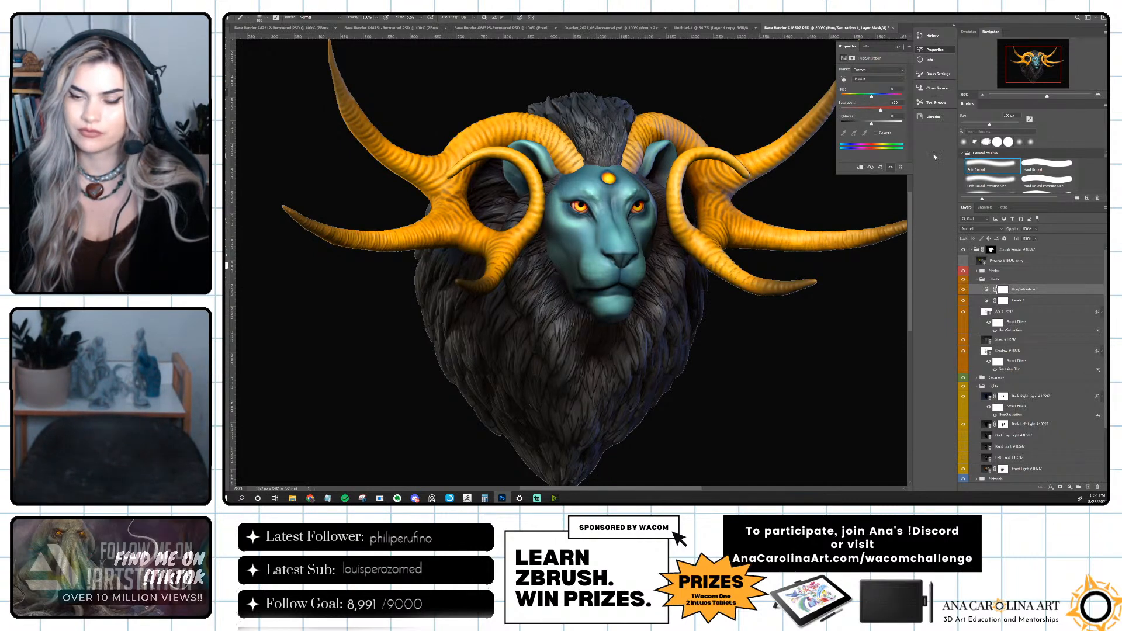
pyautogui.click(1035, 230)
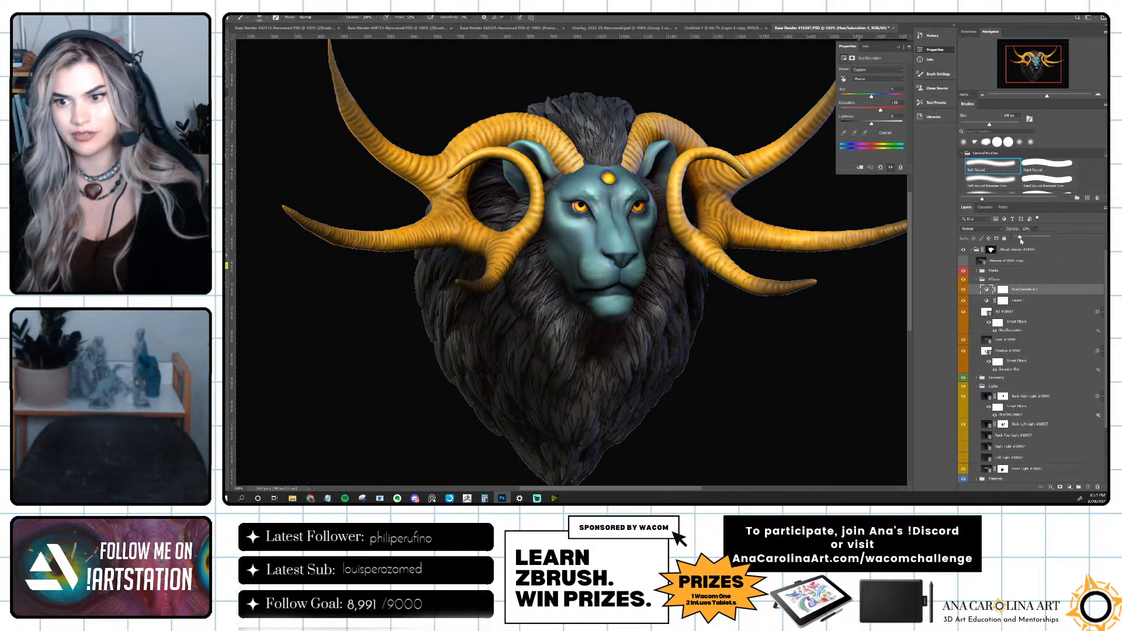
pyautogui.moveTo(1030, 240); pyautogui.dragTo(1033, 240)
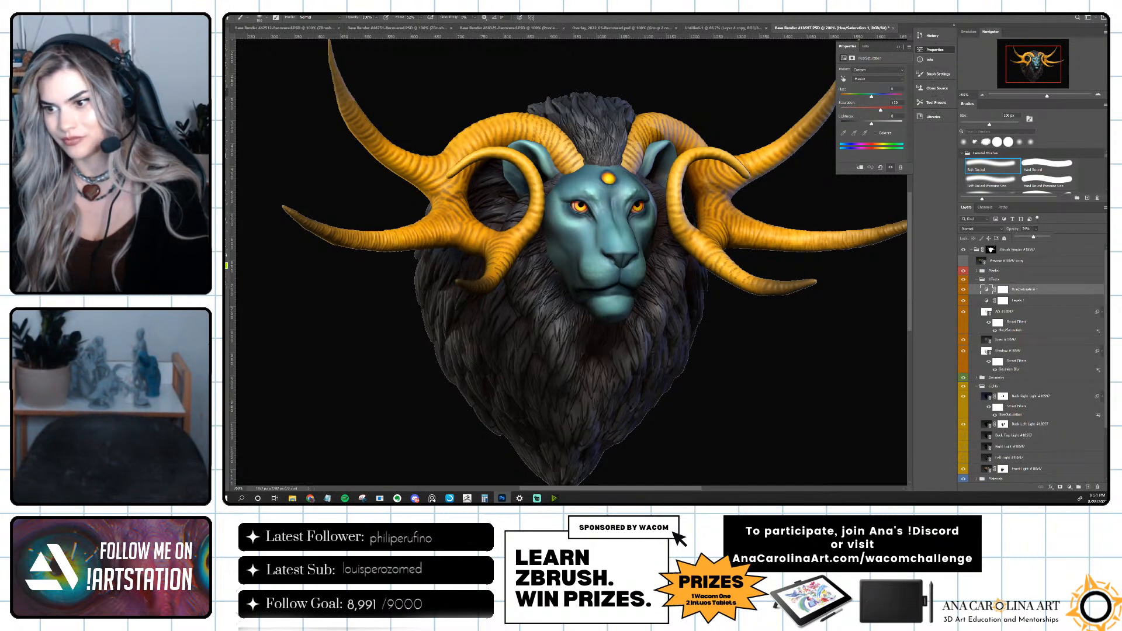
pyautogui.click(950, 410)
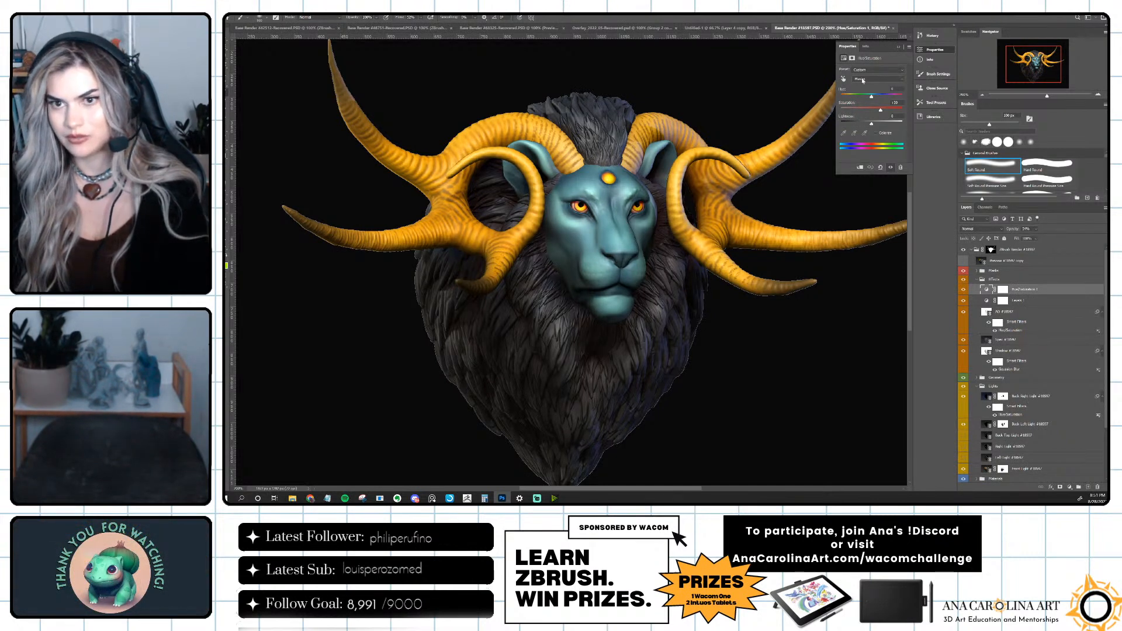
pyautogui.click(900, 47)
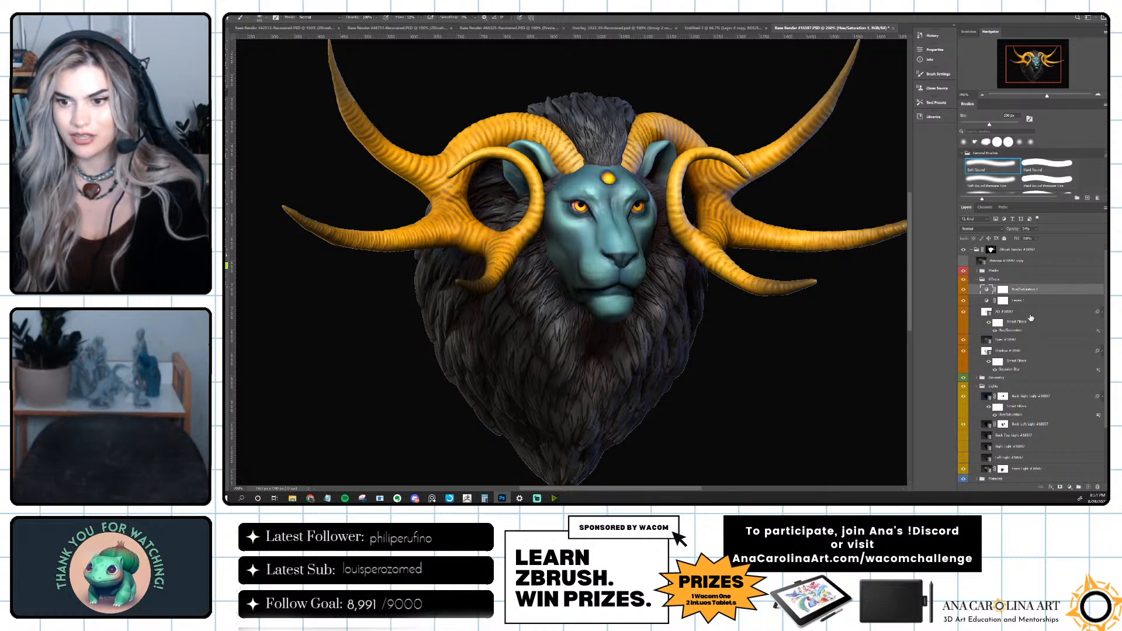
# Create a new layer above the Hue/Saturation adjustment and set the foreground colour to white.
pyautogui.hotkey('ctrl', 'shift', 'n')
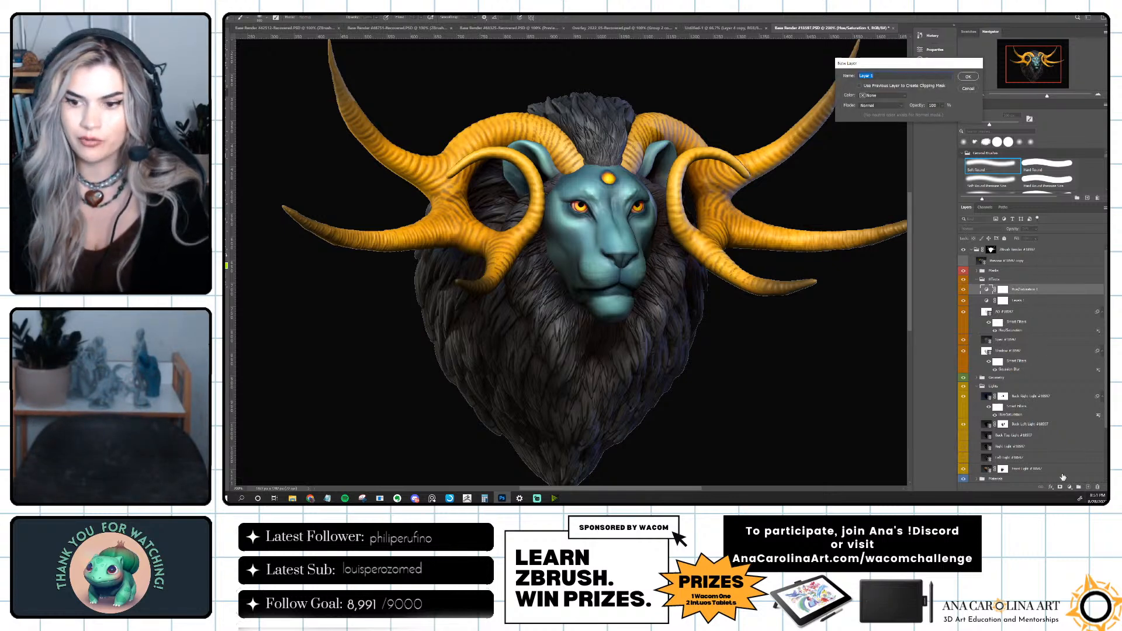
pyautogui.press('Return')
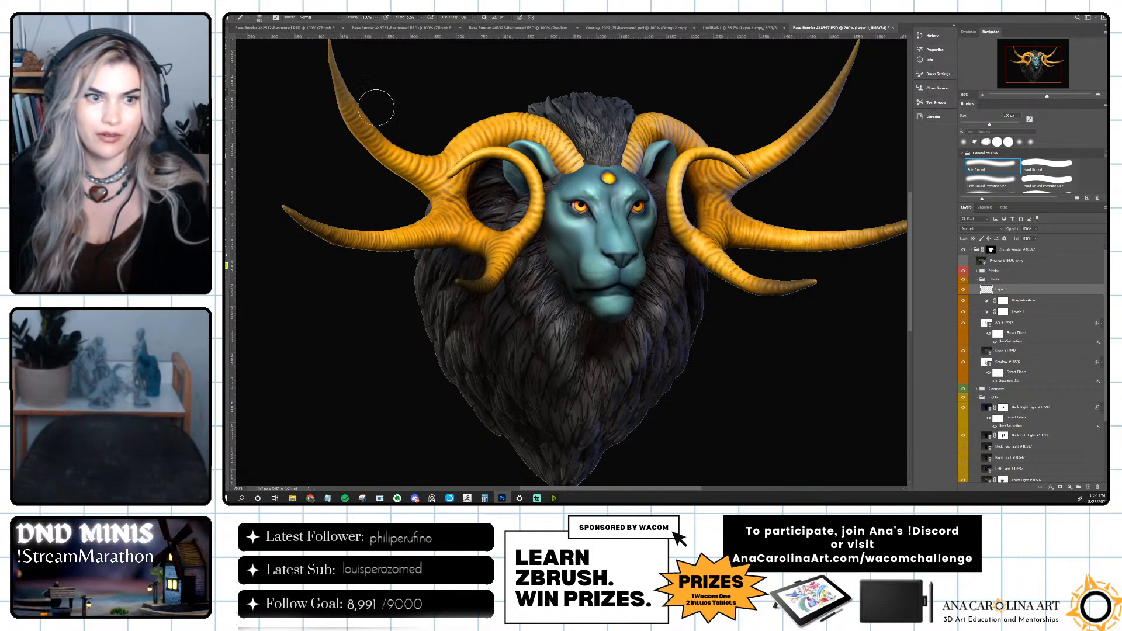
pyautogui.click(226, 261)
pyautogui.moveTo(919, 108); pyautogui.dragTo(876, 70)
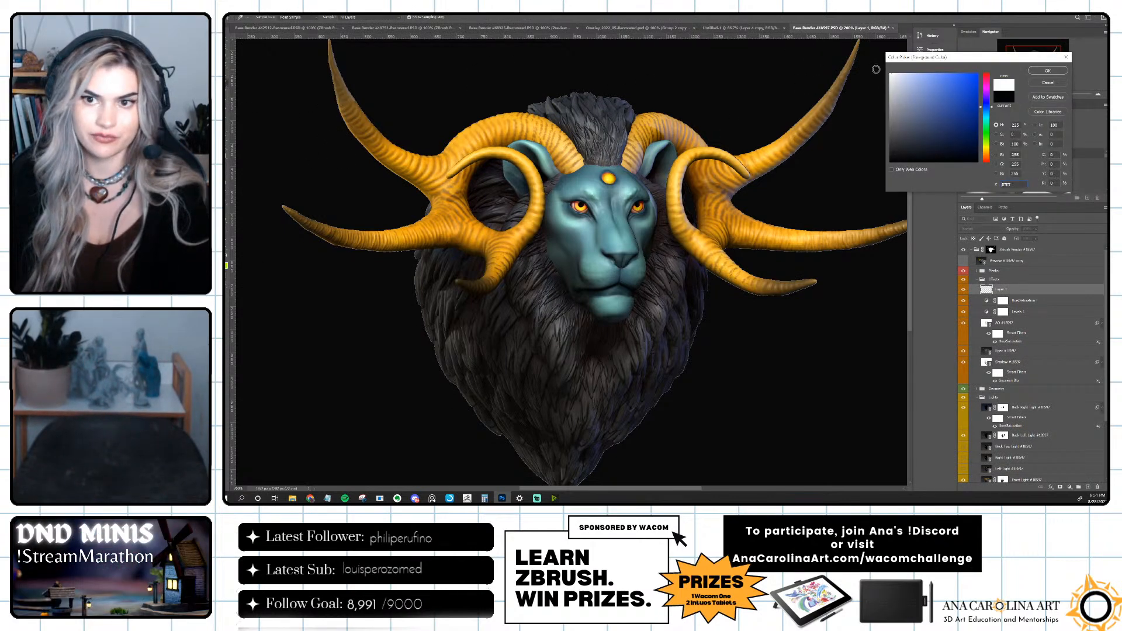
pyautogui.click(1048, 70)
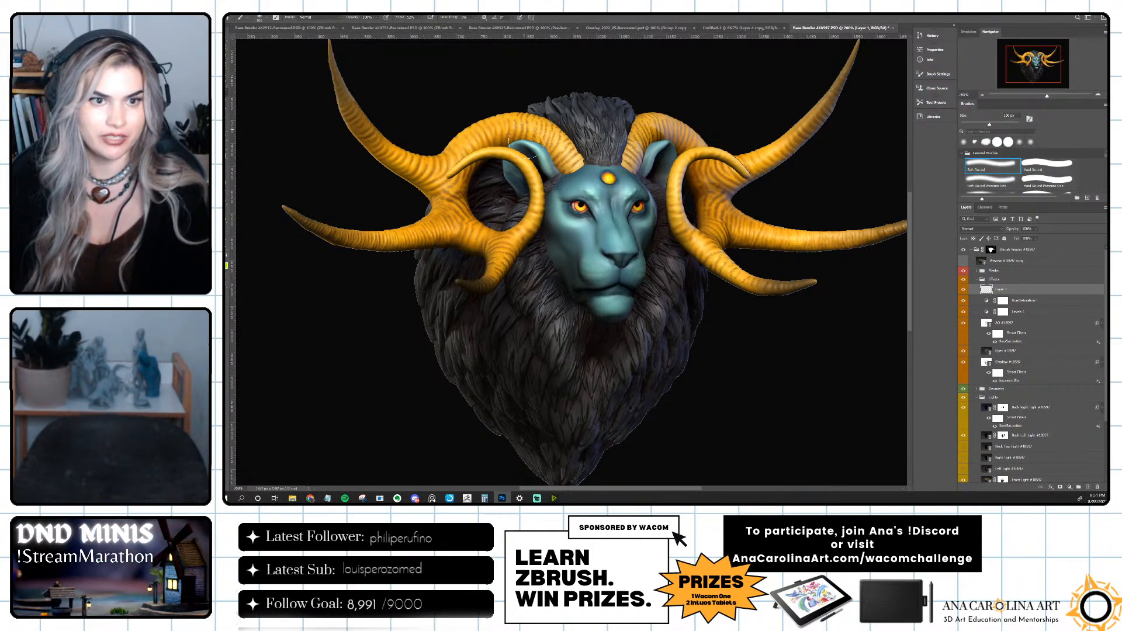
# Shrink the brush to a few pixels and move the new layer above the ZBrush render group.
pyautogui.press('[')
pyautogui.press('[')
pyautogui.press('[')
pyautogui.press('[')
pyautogui.press('[')
pyautogui.press('[')
pyautogui.press('[')
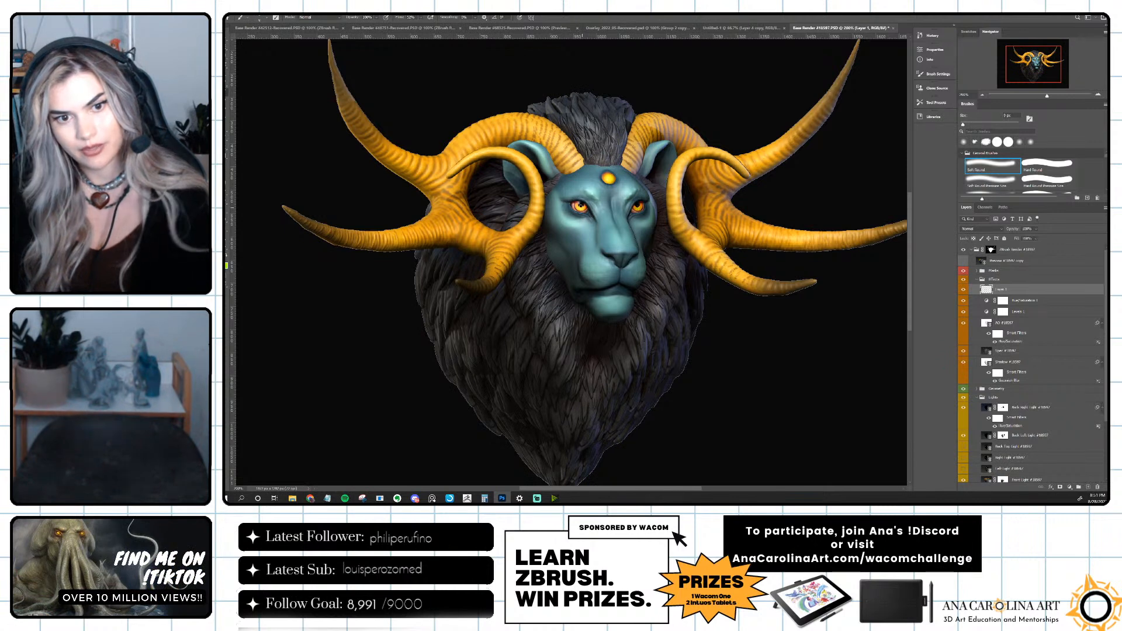
pyautogui.moveTo(1010, 287); pyautogui.dragTo(1002, 245)
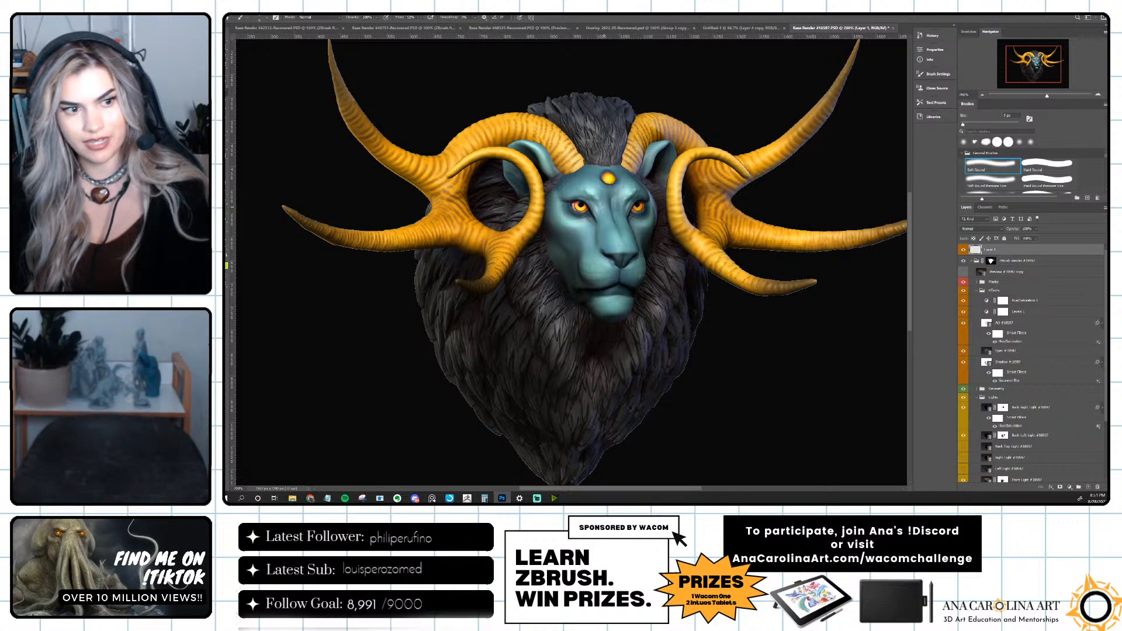
pyautogui.hotkey('ctrl', '+')
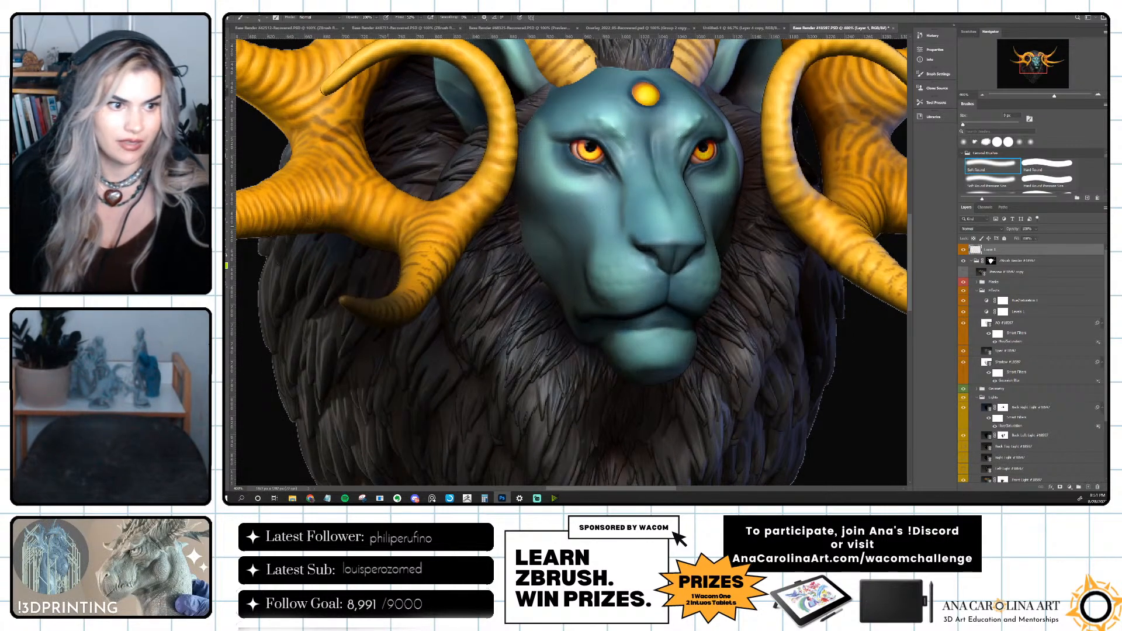
# Paint tiny white highlights in the lion's eyes on the new layer, and toggle the layer's visibility to compare.
pyautogui.click(226, 261)
pyautogui.moveTo(910, 78); pyautogui.dragTo(889, 67)
pyautogui.click(1034, 72)
pyautogui.press('b')
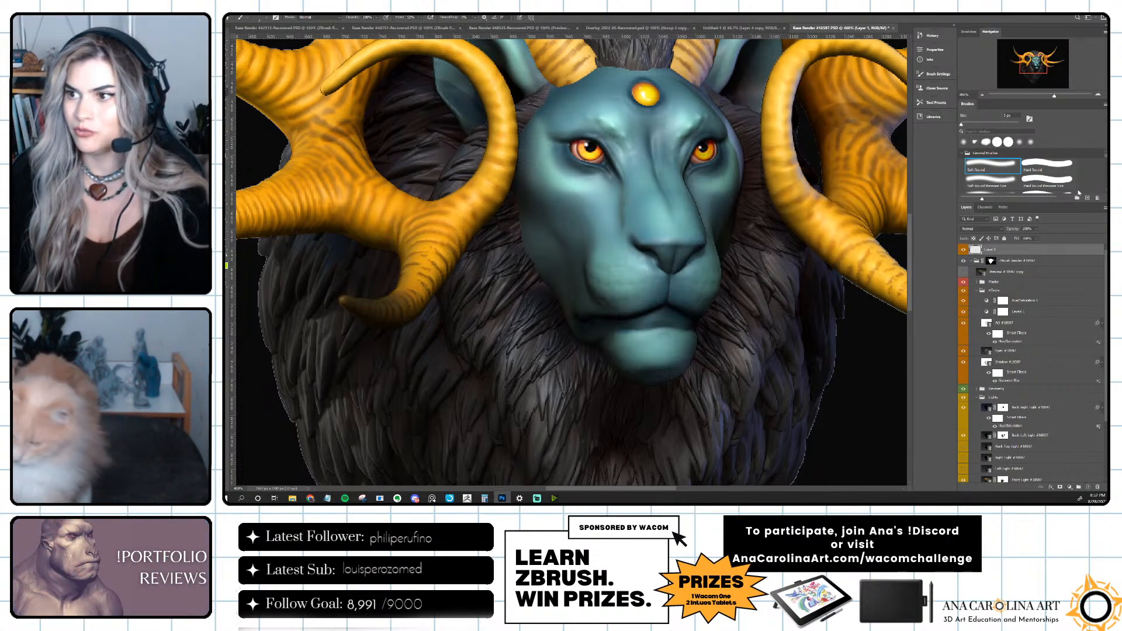
pyautogui.moveTo(867, 237); pyautogui.dragTo(855, 298)
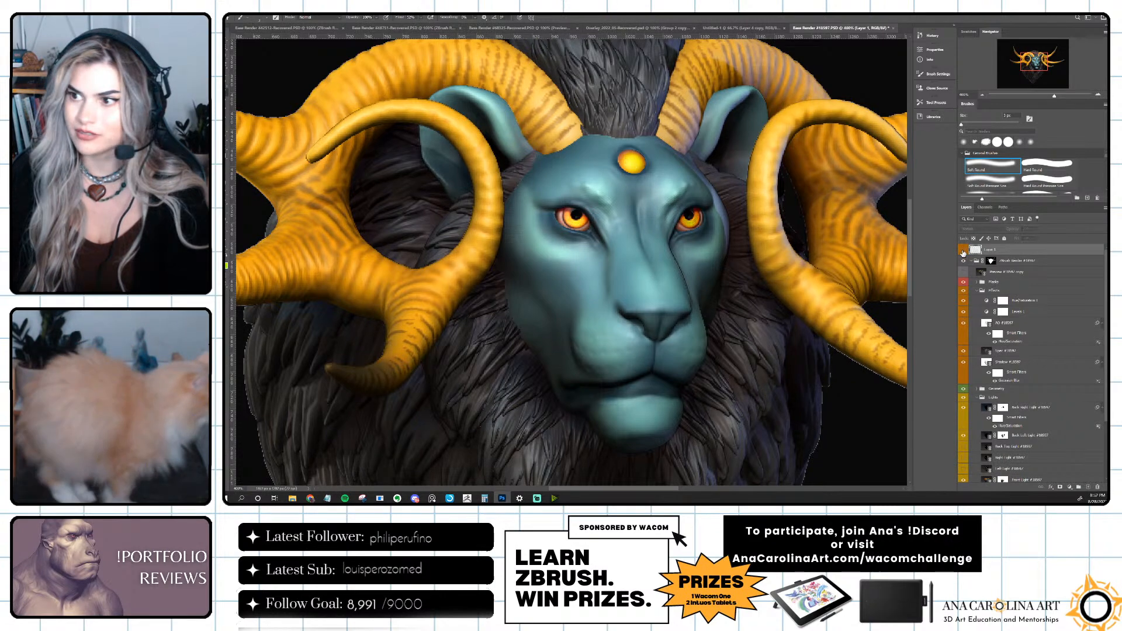
pyautogui.click(963, 250)
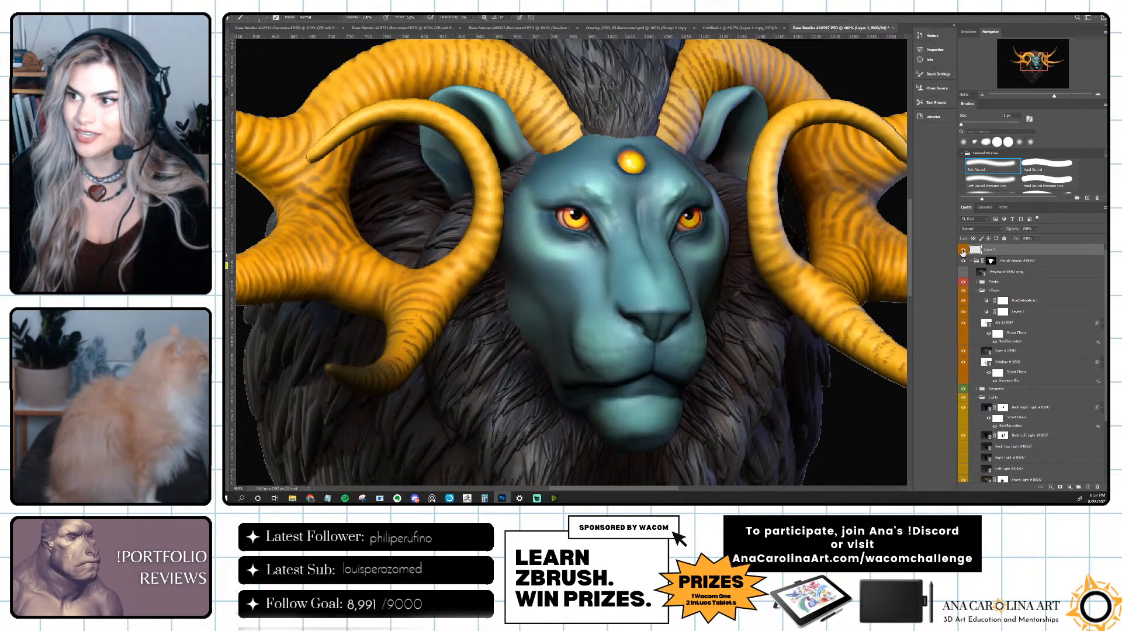
pyautogui.click(963, 252)
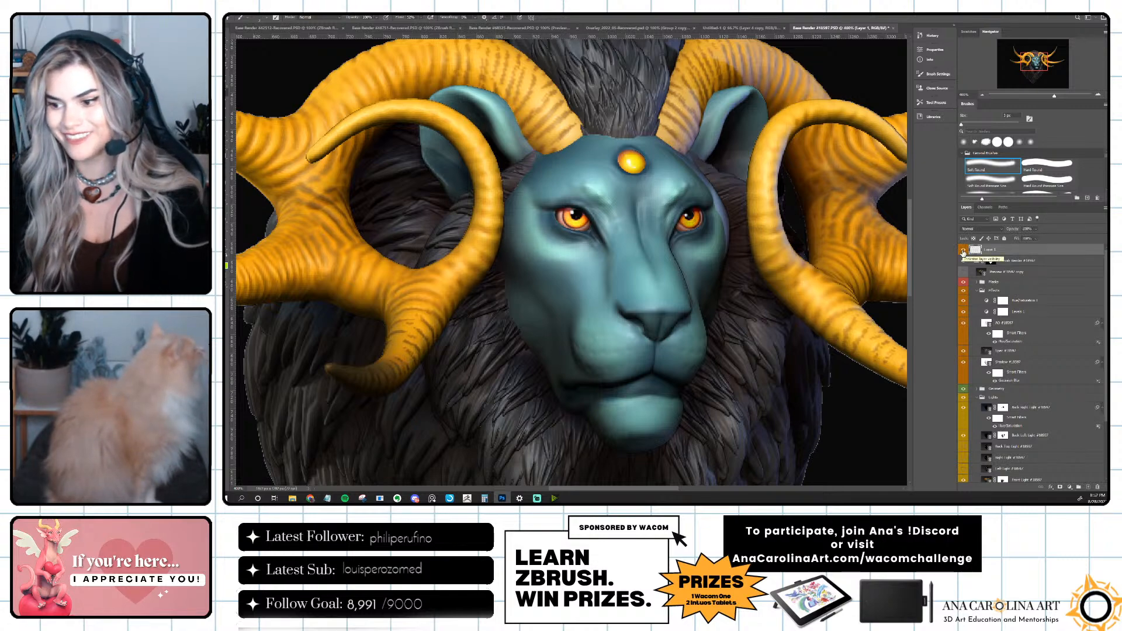
# Compare the lion's eyes with and without the highlight layer, close up and at a wider view.
pyautogui.click(963, 252)
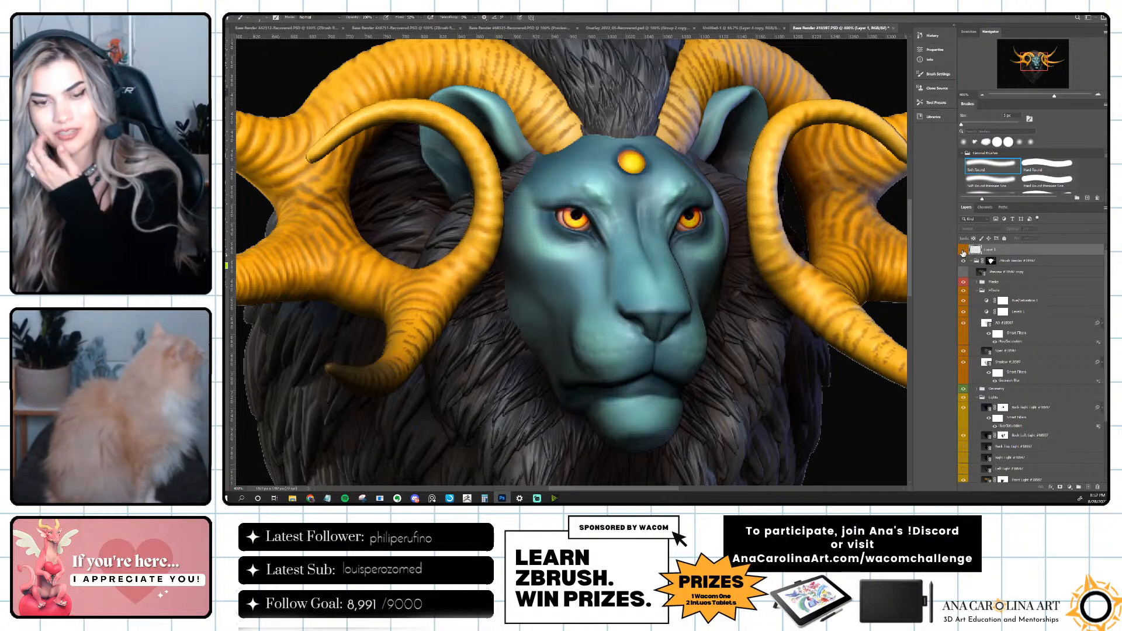
pyautogui.click(964, 252)
pyautogui.click(963, 252)
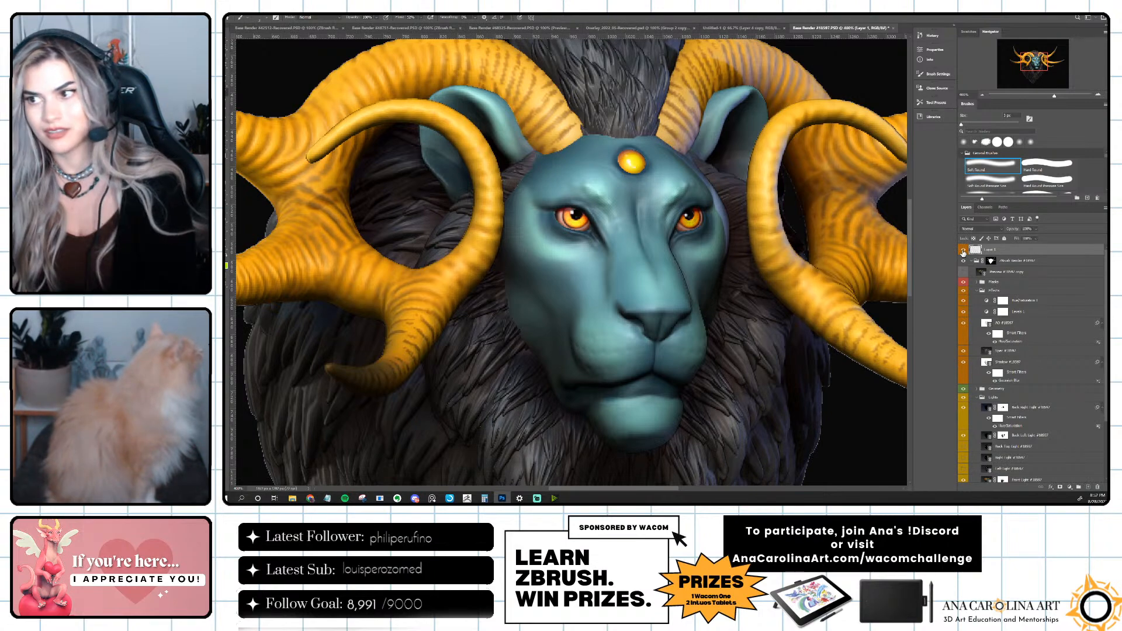
pyautogui.hotkey('ctrl', '-')
pyautogui.hotkey('ctrl', '-')
pyautogui.hotkey('ctrl', '-')
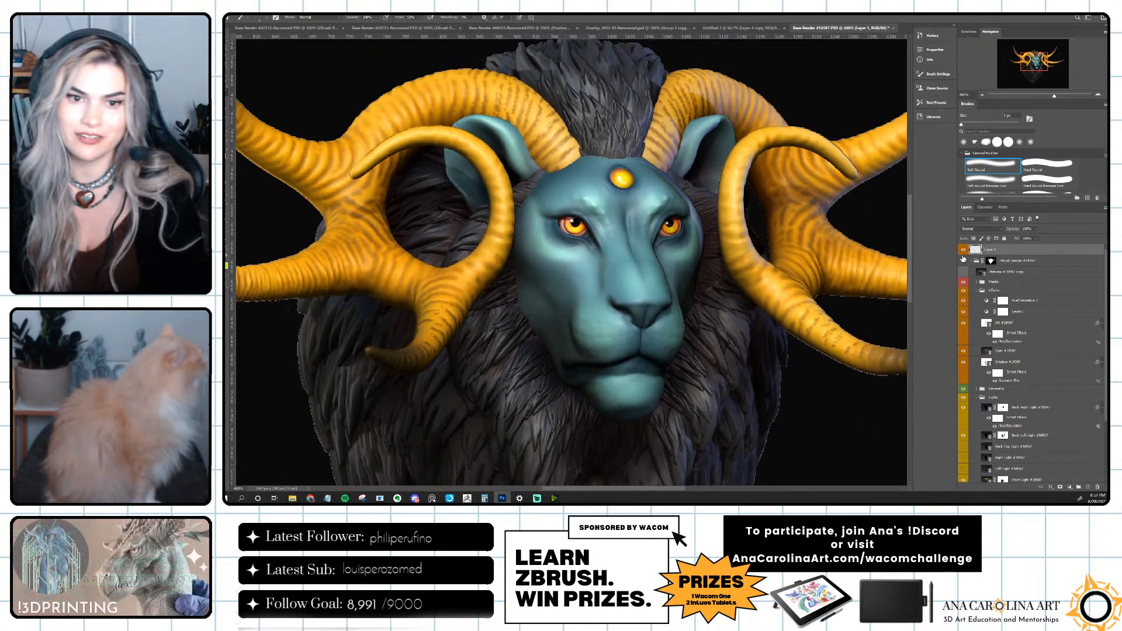
pyautogui.hotkey('ctrl', '+')
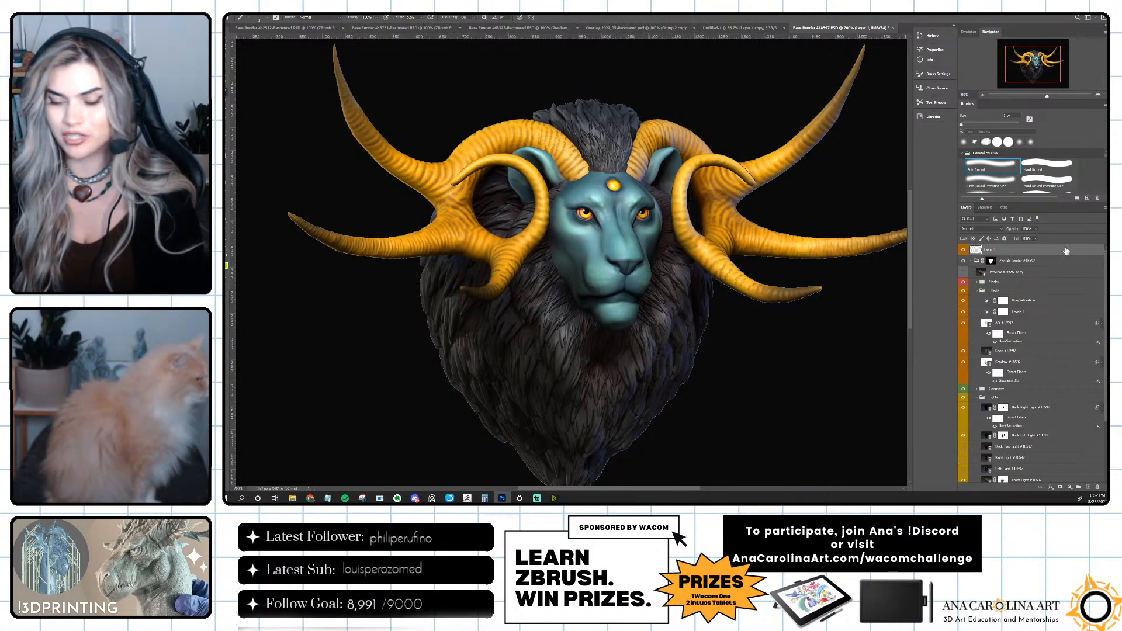
# Create a new layer above the eye highlights and paint a thin rim light along the edges of the horns and mane, cleaning up with the Eraser.
pyautogui.hotkey('ctrl', 'shift', 'n')
pyautogui.press('Return')
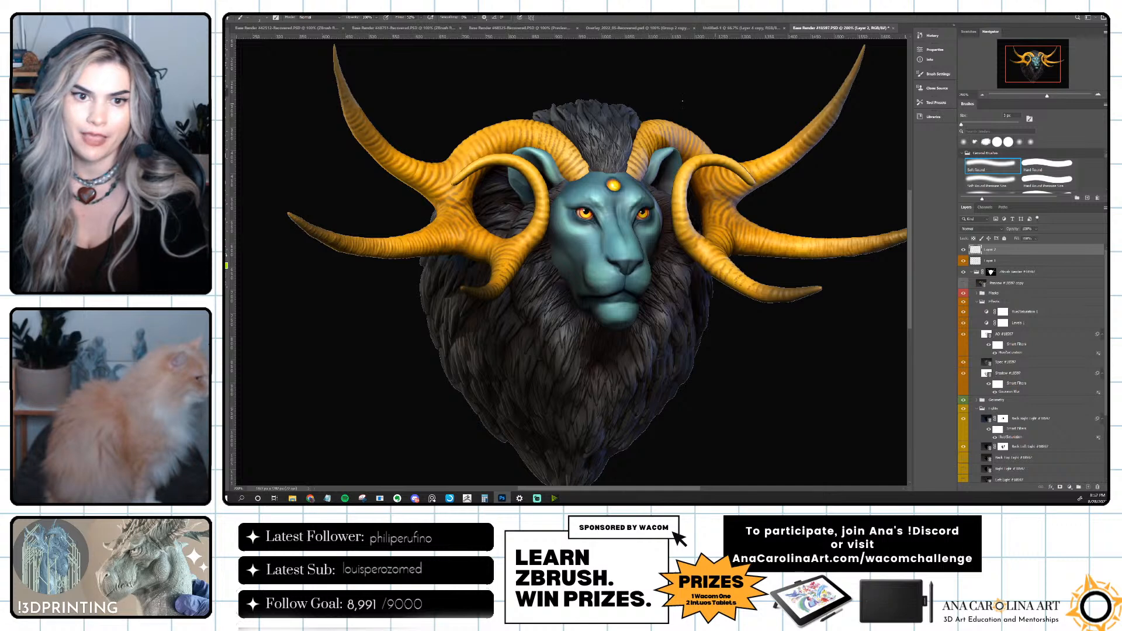
pyautogui.moveTo(670, 138); pyautogui.dragTo(642, 153)
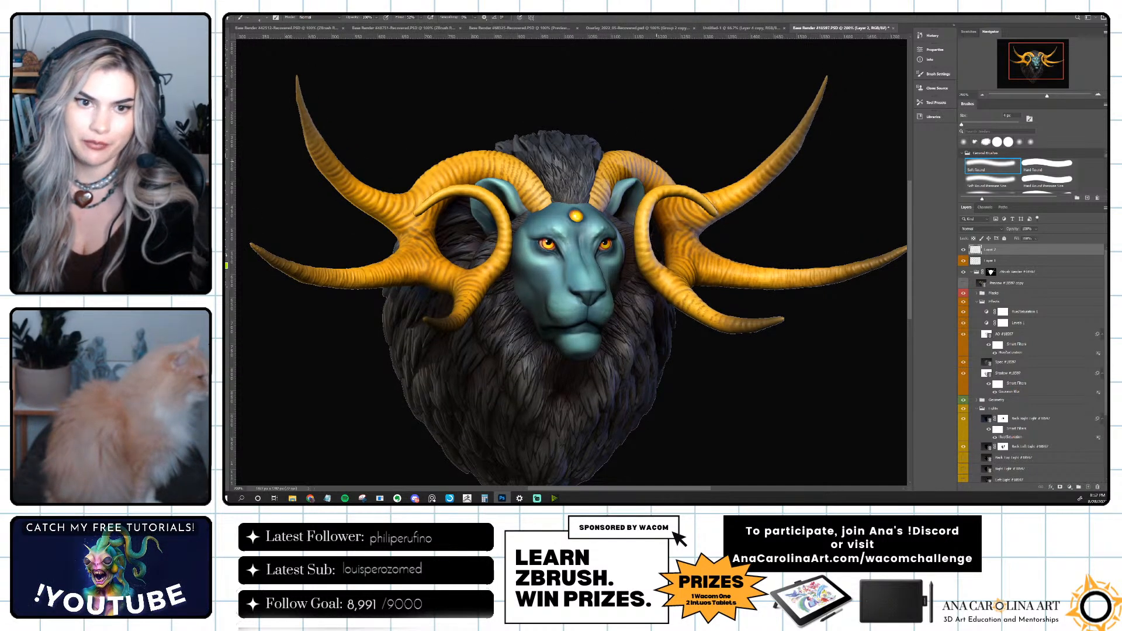
pyautogui.keyDown('alt'); pyautogui.click(657, 163); pyautogui.keyUp('alt')
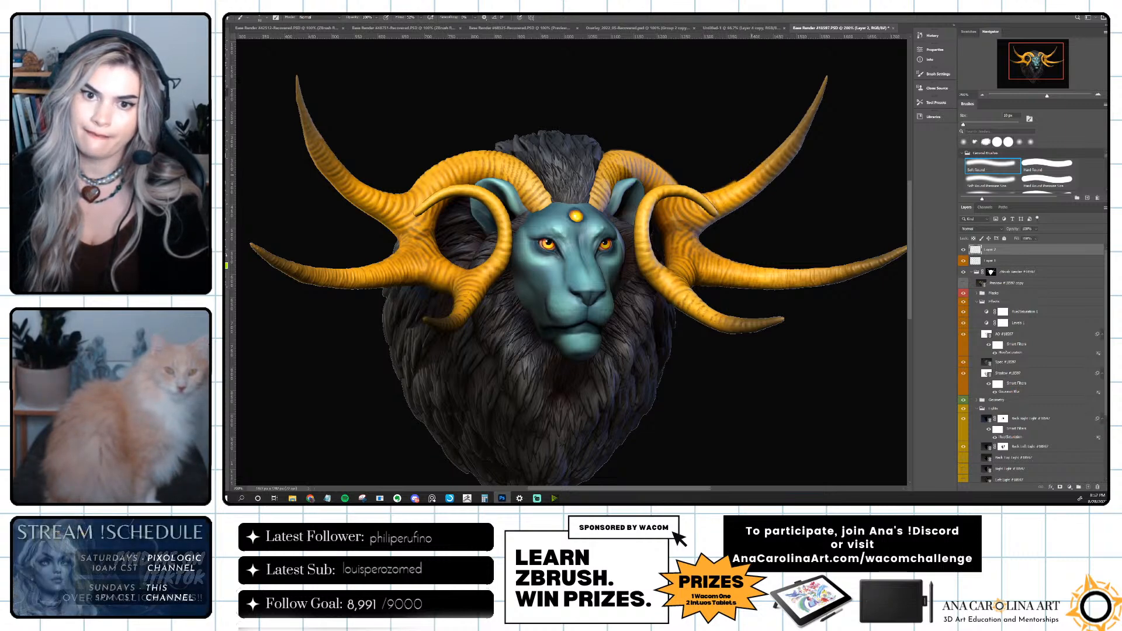
pyautogui.moveTo(811, 140); pyautogui.dragTo(795, 150)
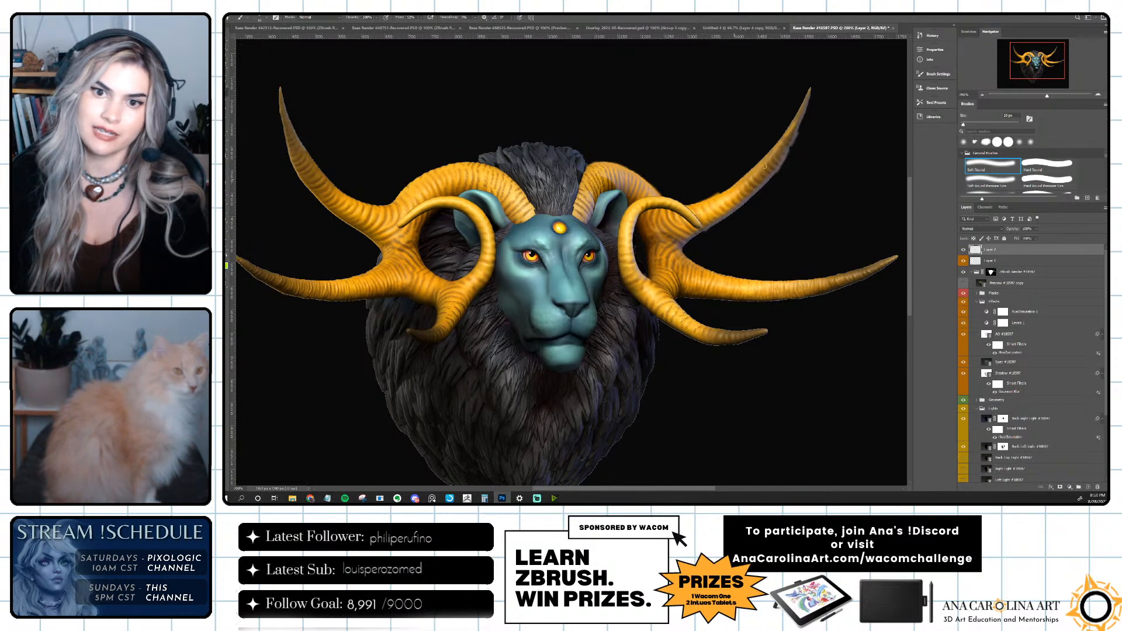
pyautogui.press('e')
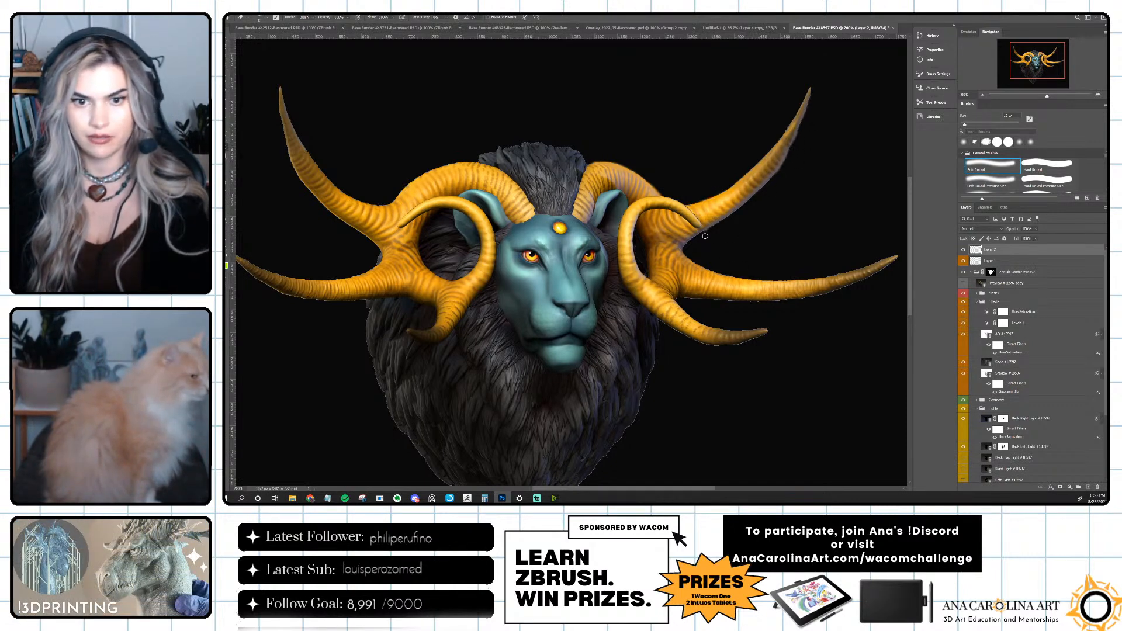
pyautogui.press('b')
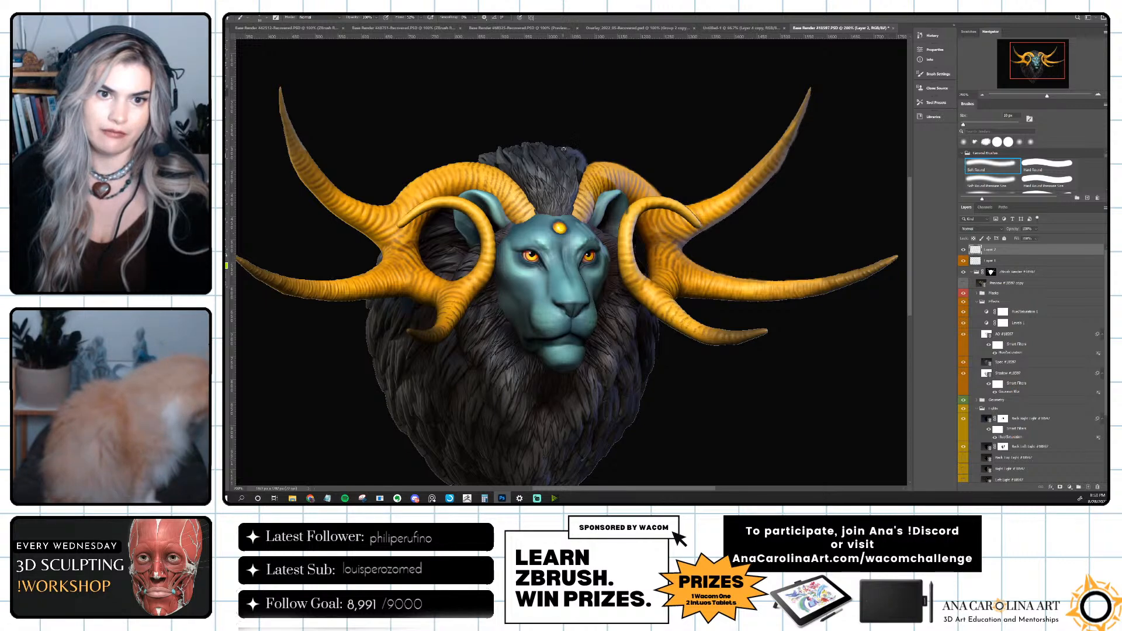
# Duplicate the rim-light layer, hide the original, and apply a small-radius Gaussian Blur to the copy.
pyautogui.moveTo(660, 249); pyautogui.dragTo(714, 209)
pyautogui.hotkey('ctrl', 'j')
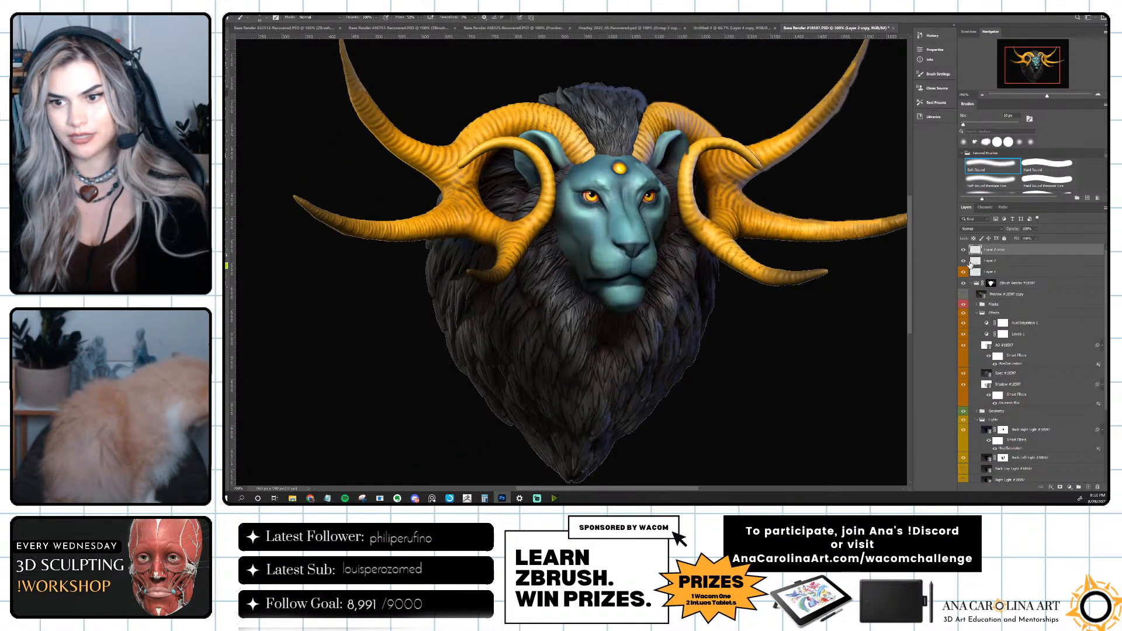
pyautogui.click(314, 9)
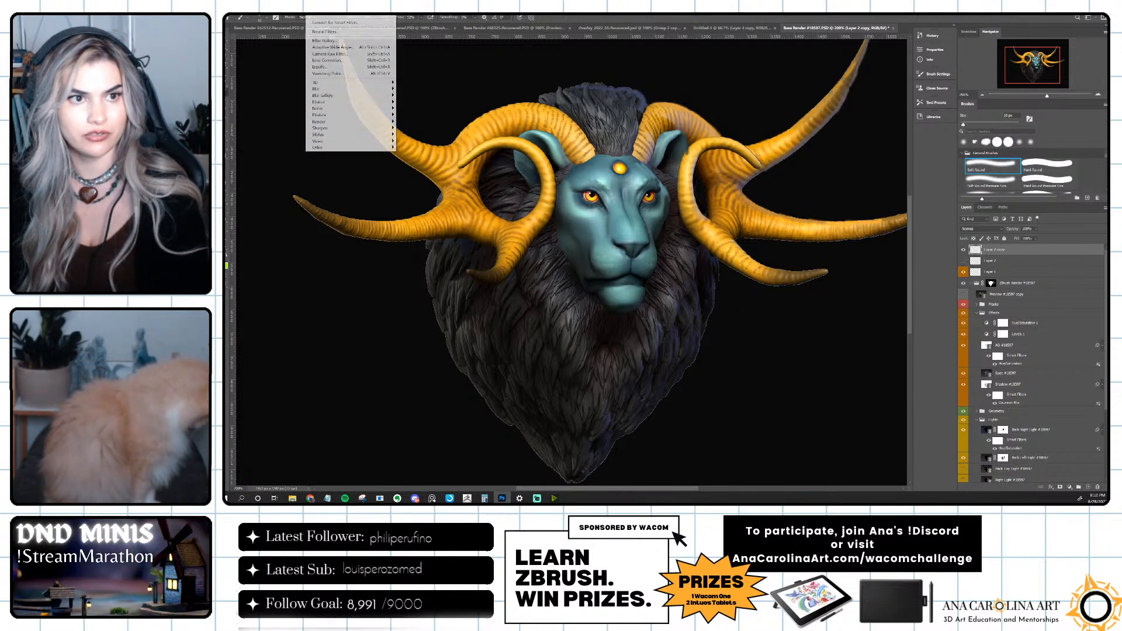
pyautogui.moveTo(330, 90)
pyautogui.click(410, 116)
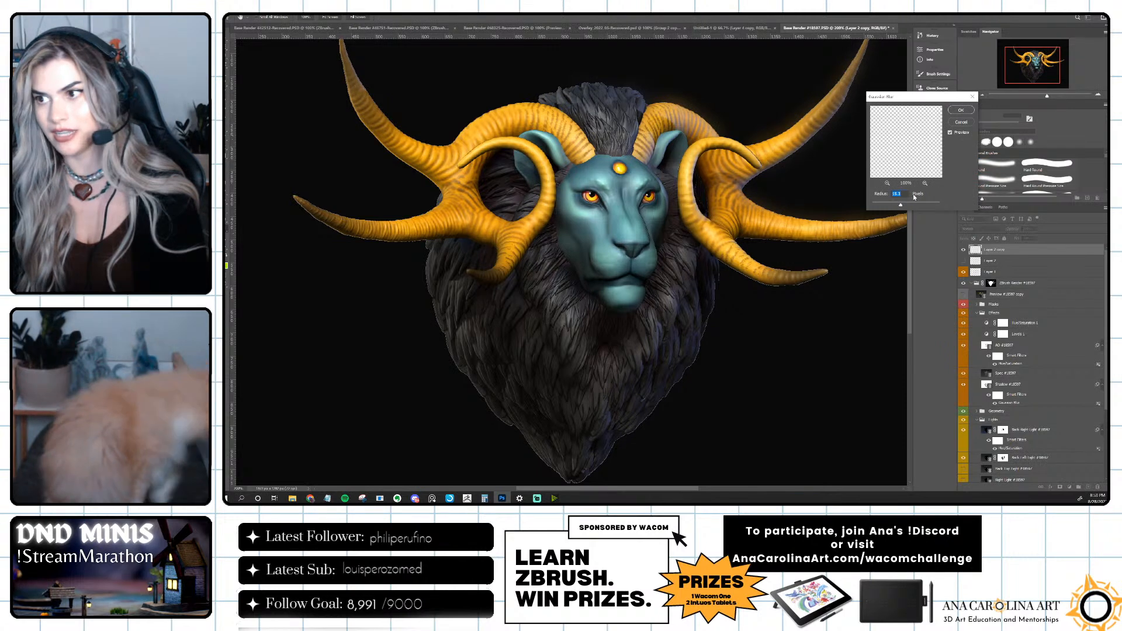
pyautogui.moveTo(901, 205); pyautogui.dragTo(892, 206)
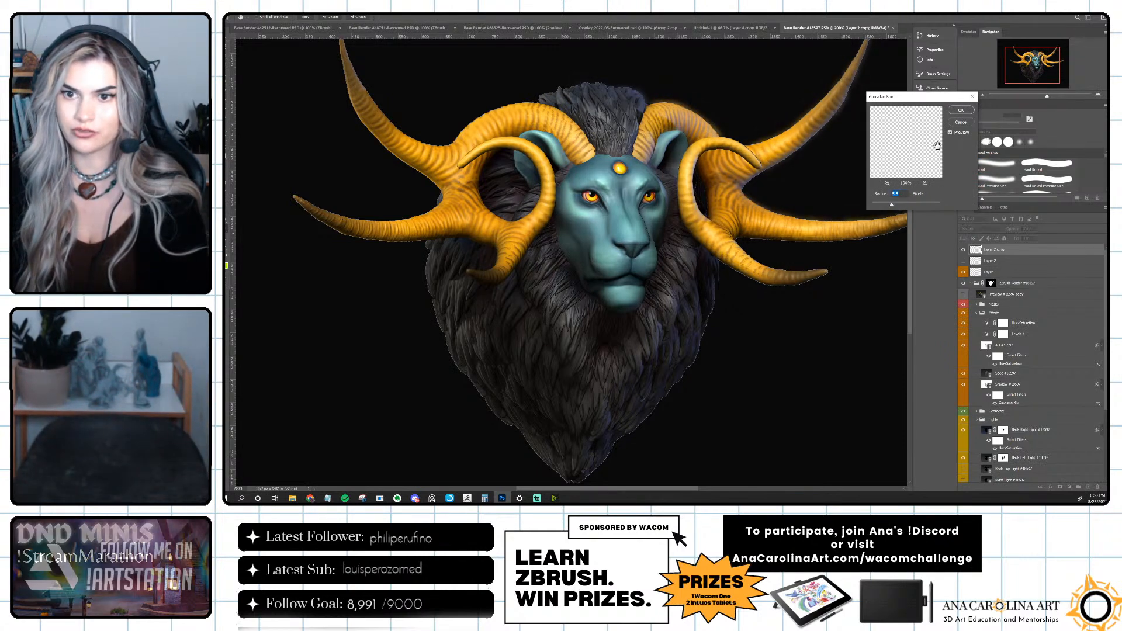
pyautogui.click(961, 110)
# Set the blurred rim-light copy's blend mode to Lighten.
pyautogui.moveTo(841, 166); pyautogui.dragTo(751, 211)
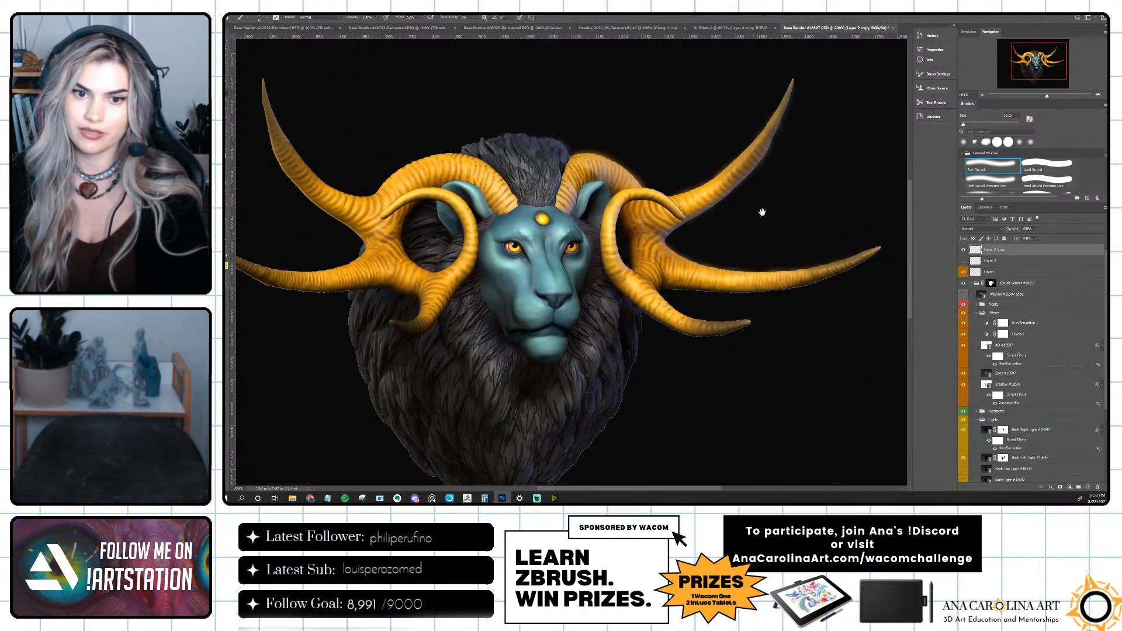
pyautogui.click(981, 229)
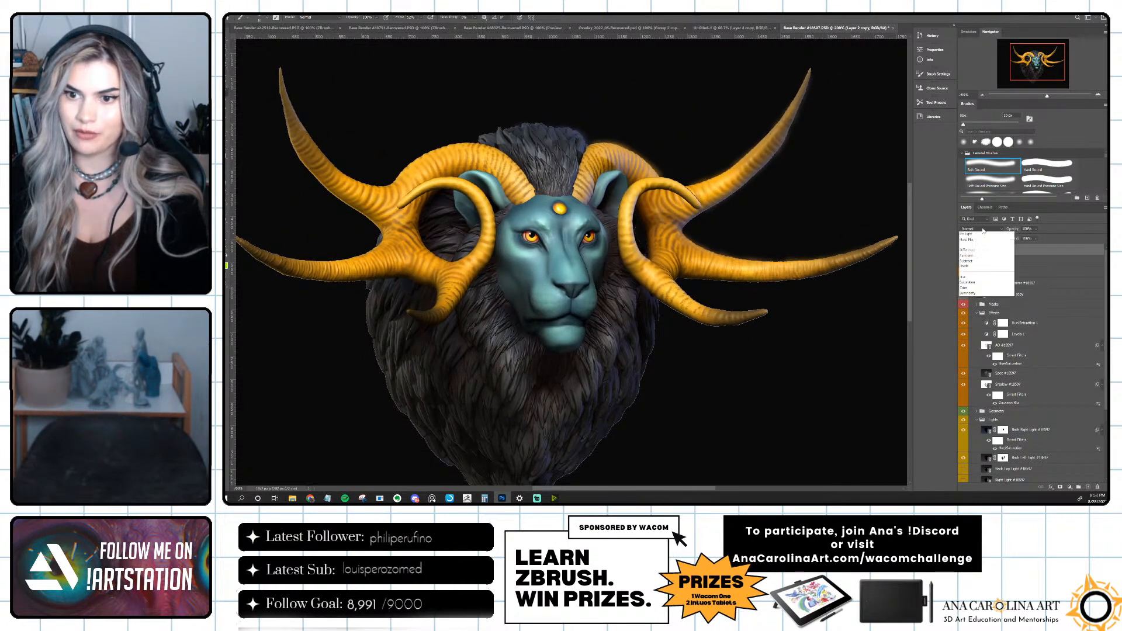
pyautogui.click(976, 284)
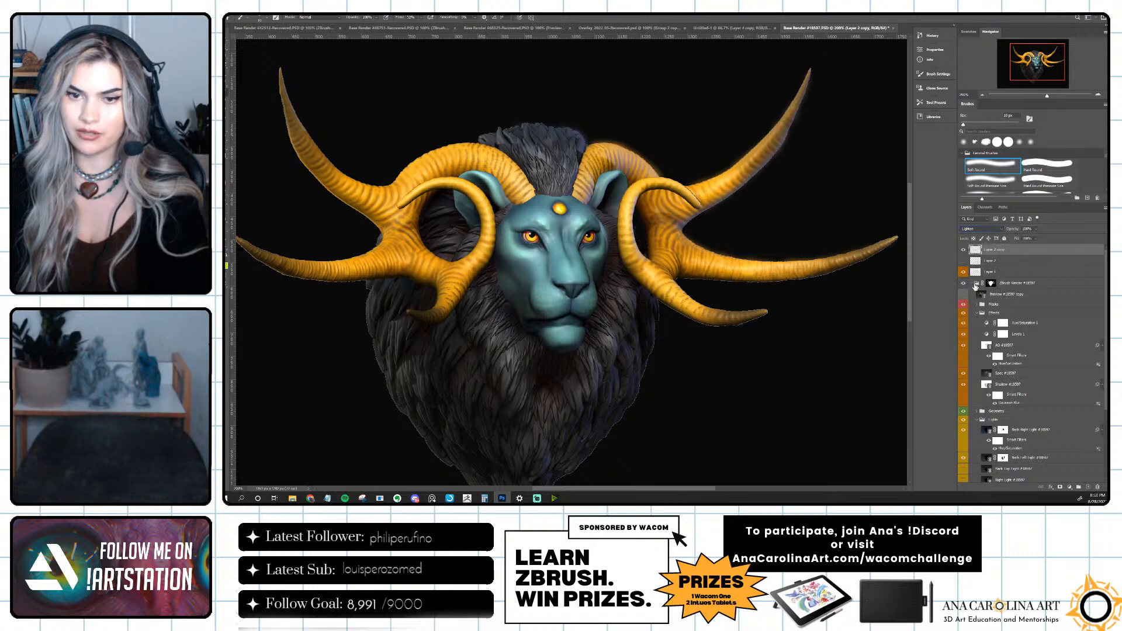
# Compare the image with and without the blurred rim-light copy and the original unblurred rim-light layer.
pyautogui.click(964, 251)
pyautogui.click(964, 251)
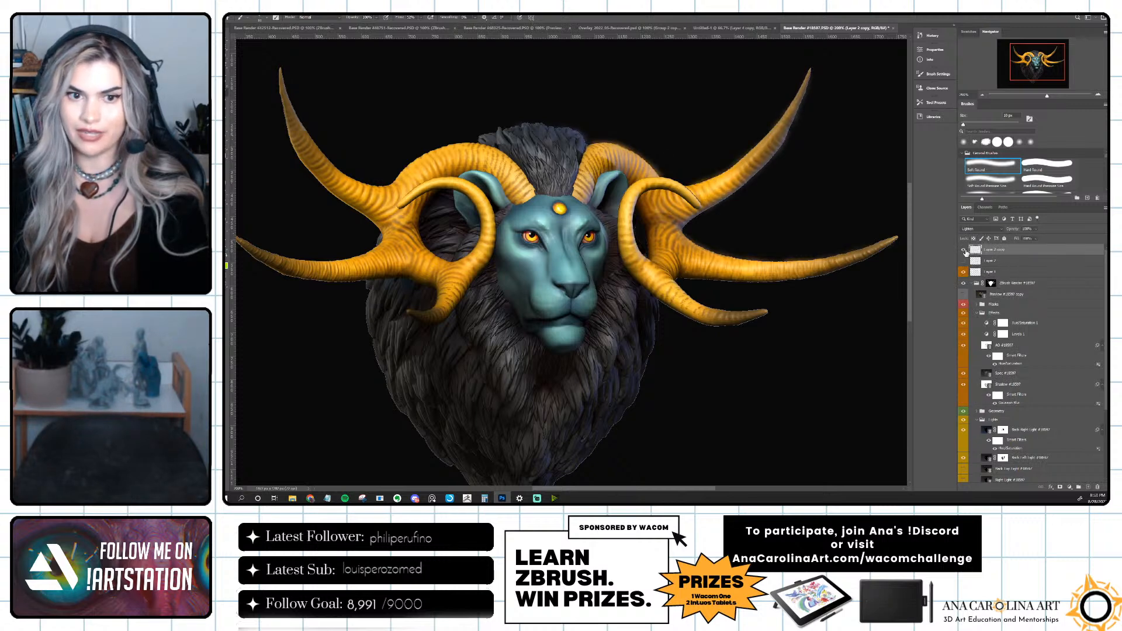
pyautogui.click(964, 250)
pyautogui.click(964, 250)
pyautogui.click(964, 250)
pyautogui.click(964, 250)
pyautogui.moveTo(702, 270); pyautogui.dragTo(741, 269)
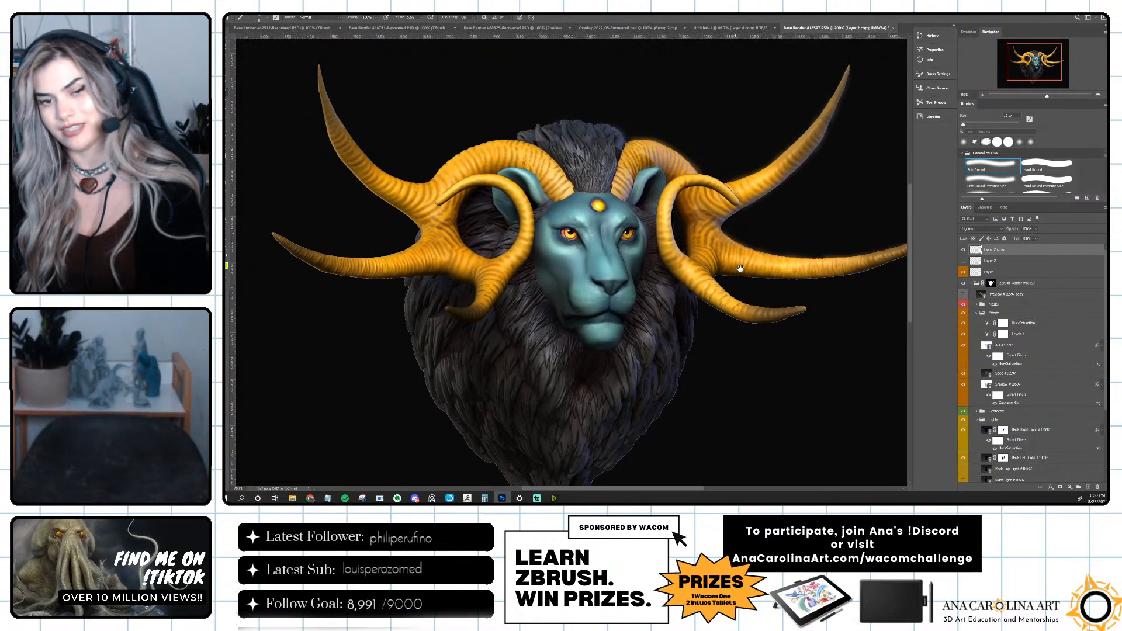
pyautogui.click(964, 261)
pyautogui.click(964, 263)
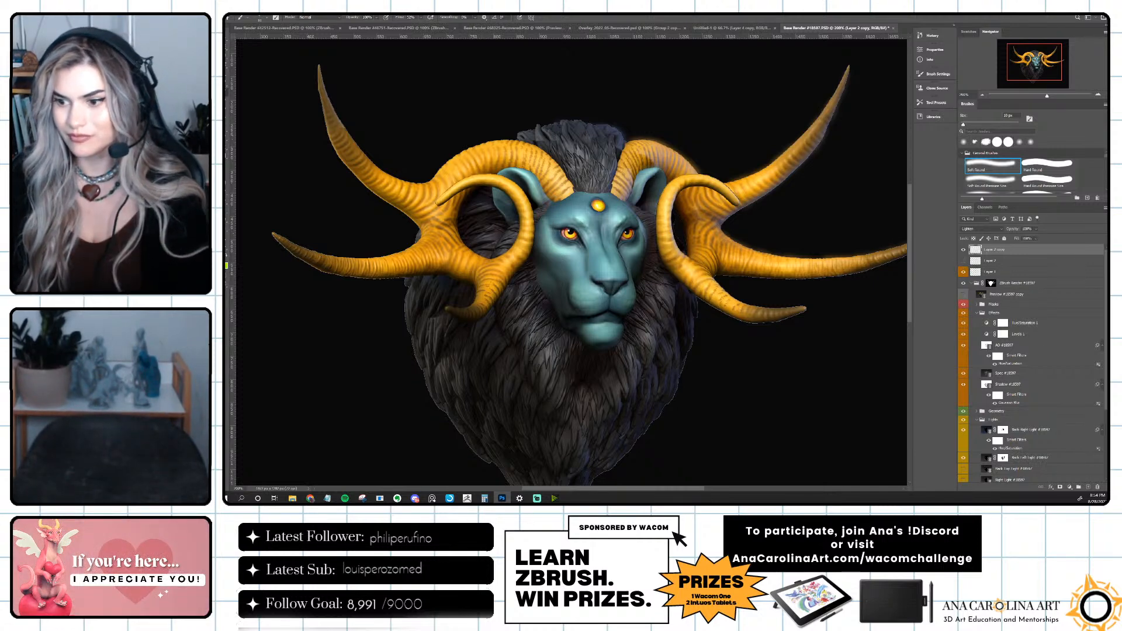
# Move the hidden preview render copy out of the ZBrush render group to the top of the layer stack and compare it with the composite.
pyautogui.moveTo(968, 294); pyautogui.dragTo(987, 257)
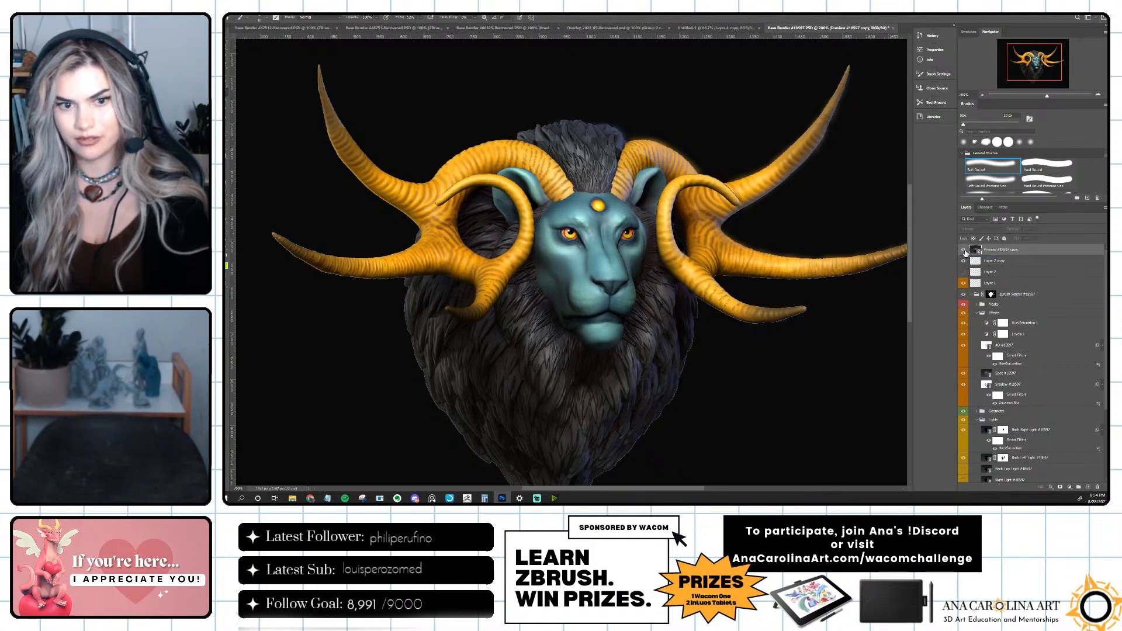
pyautogui.click(965, 251)
pyautogui.click(965, 250)
pyautogui.click(965, 250)
pyautogui.click(964, 250)
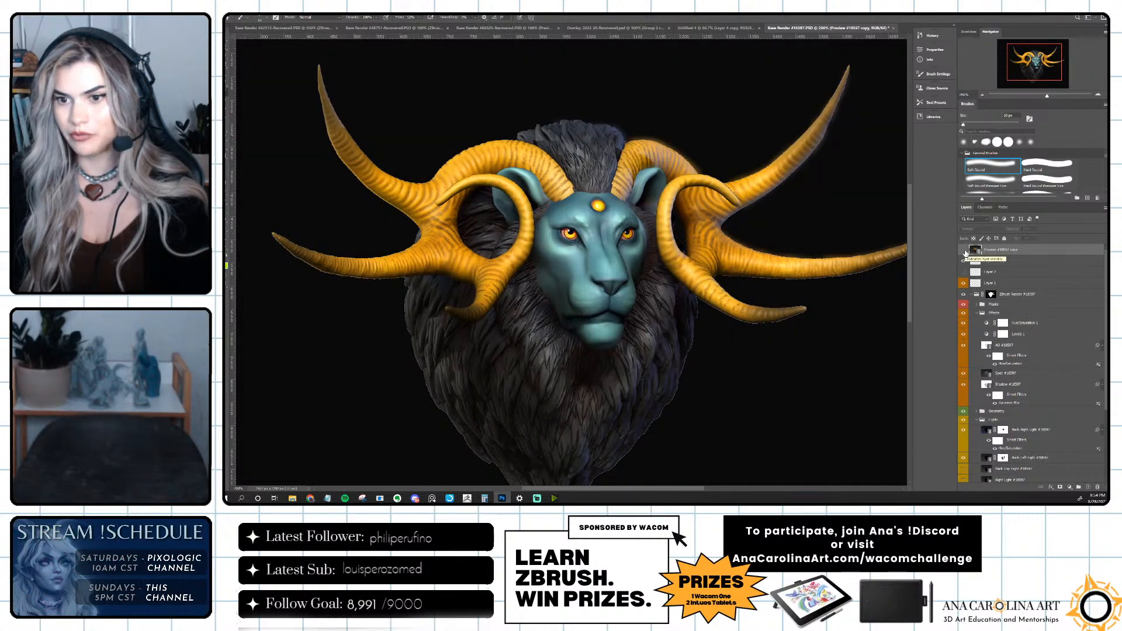
# Place the masked ZBrush render group inside a new group and add a layer mask to the new group.
pyautogui.click(991, 297)
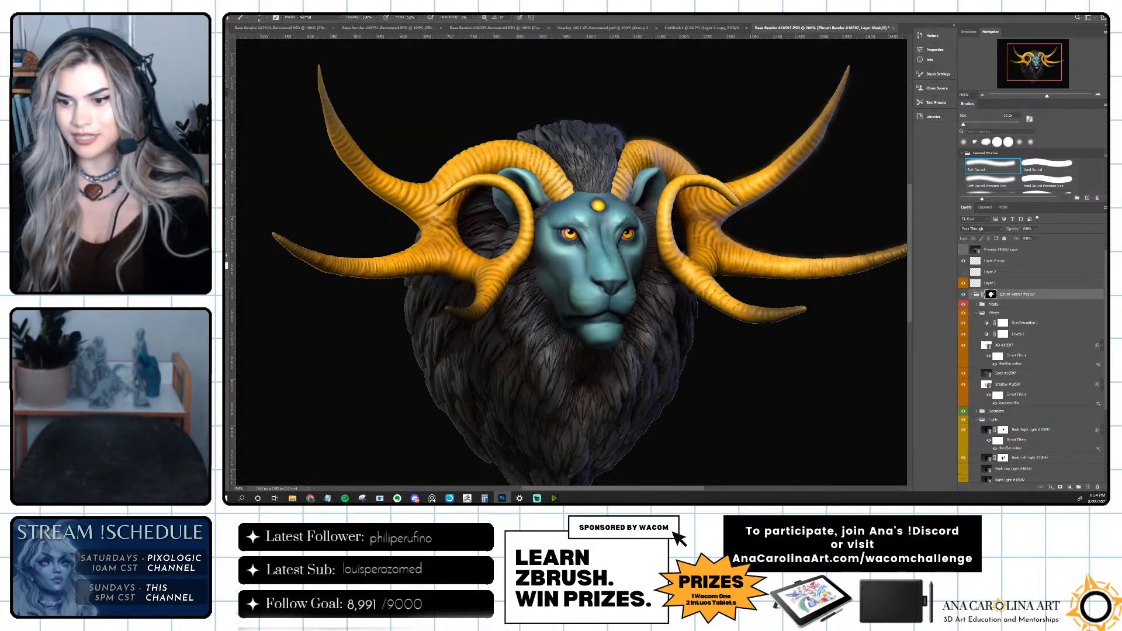
pyautogui.click(1078, 487)
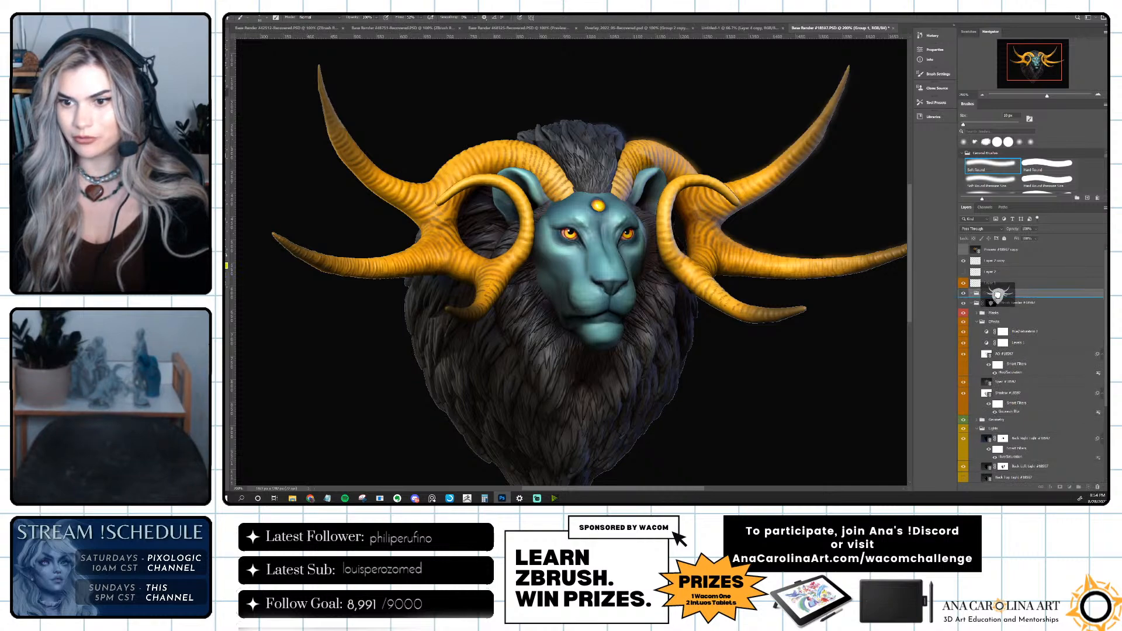
pyautogui.moveTo(998, 293); pyautogui.dragTo(1028, 294)
pyautogui.hotkey('ctrl', 'z')
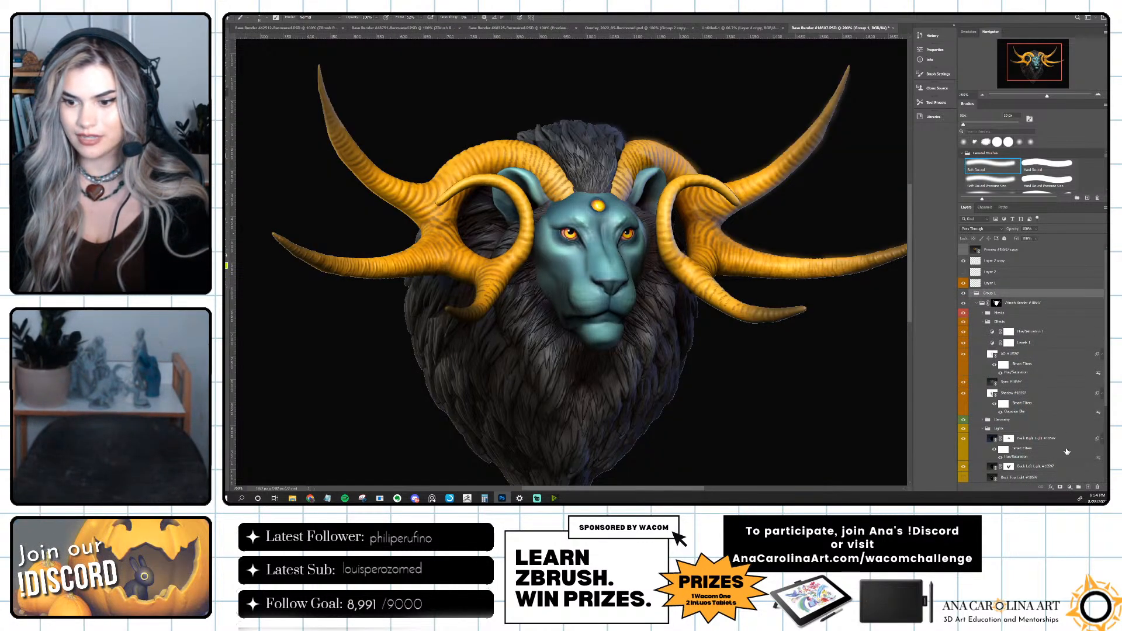
pyautogui.click(1061, 488)
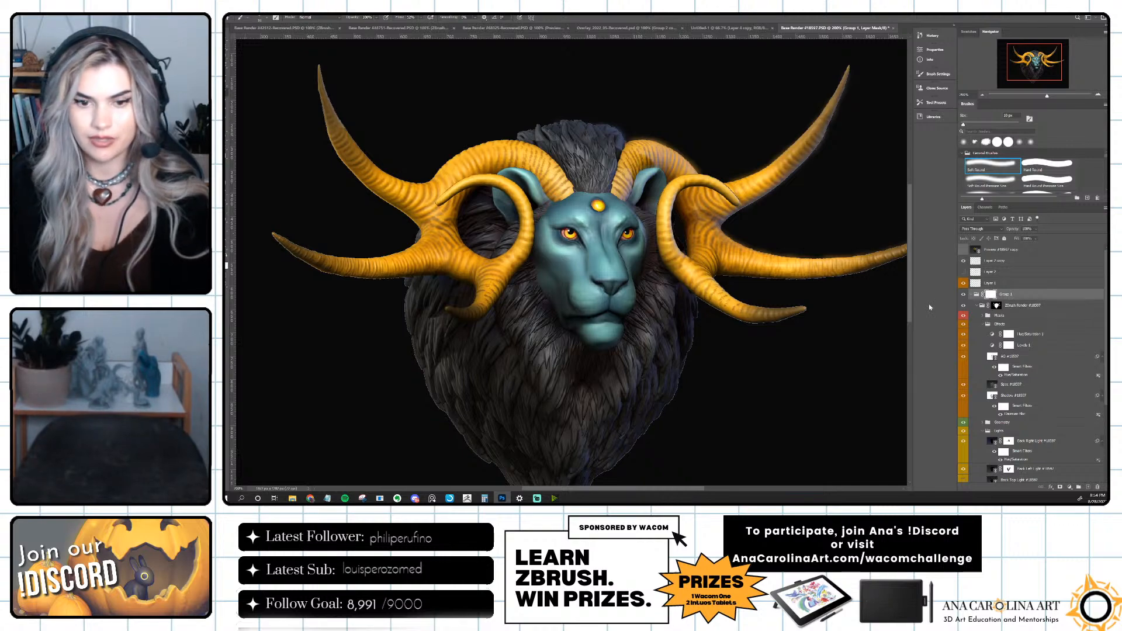
# Paint on the new group's mask with a large soft brush to fade the mane's lower and outer edges into the black background.
pyautogui.hotkey('ctrl', '1')
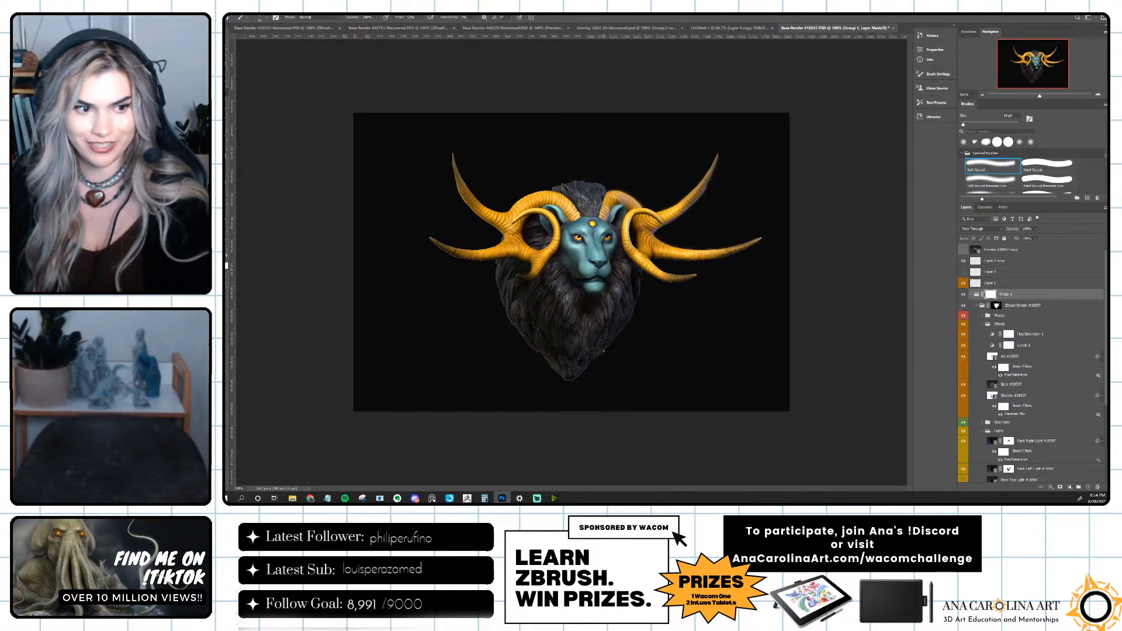
pyautogui.press(']')
pyautogui.press(']')
pyautogui.press(']')
pyautogui.press(']')
pyautogui.press(']')
pyautogui.press(']')
pyautogui.press(']')
pyautogui.press(']')
pyautogui.press(']')
pyautogui.press(']')
pyautogui.press(']')
pyautogui.press(']')
pyautogui.press(']')
pyautogui.press(']')
pyautogui.press(']')
pyautogui.press(']')
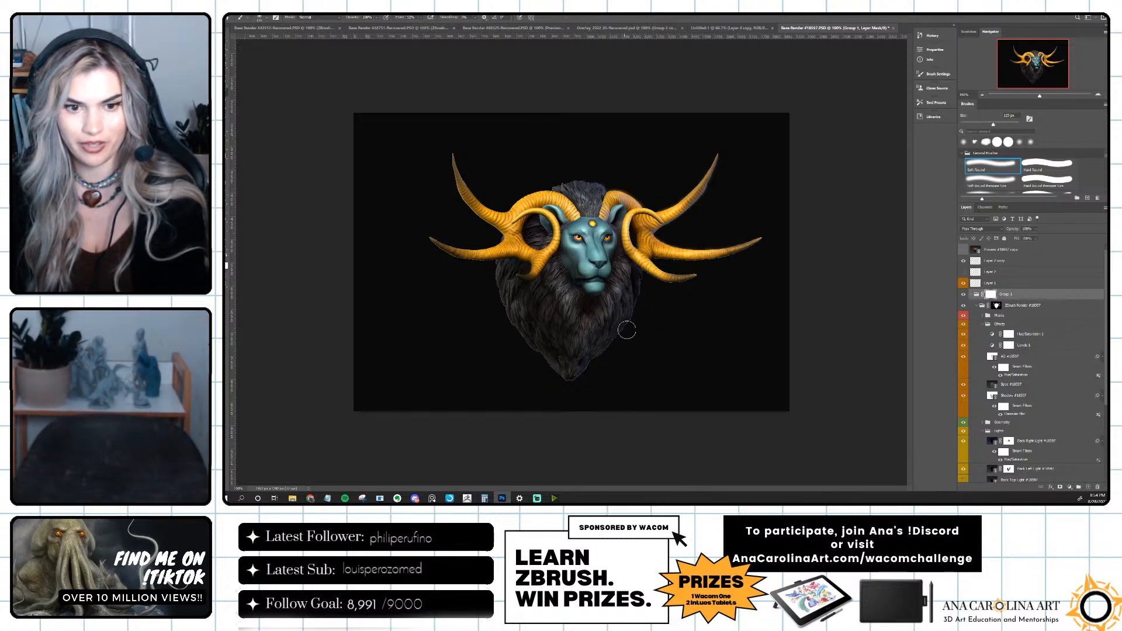
pyautogui.moveTo(552, 396)
pyautogui.mouseDown()
pyautogui.moveTo(488, 328)
pyautogui.moveTo(495, 335)
pyautogui.moveTo(479, 296)
pyautogui.moveTo(497, 334)
pyautogui.mouseUp()
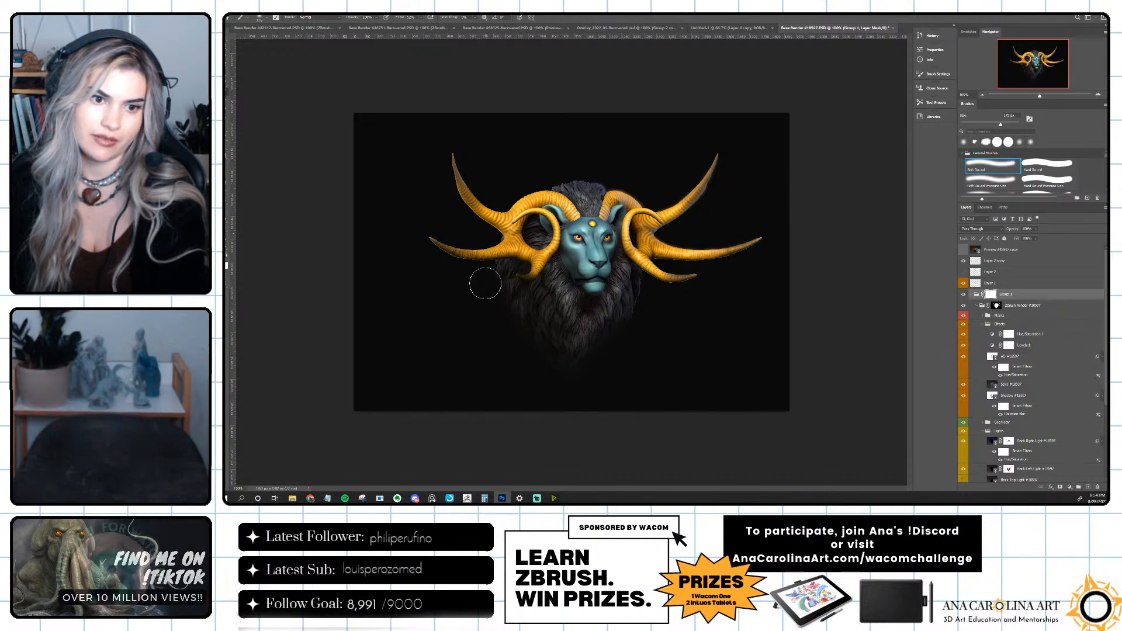
pyautogui.press('[')
pyautogui.press('[')
pyautogui.press('[')
pyautogui.press('[')
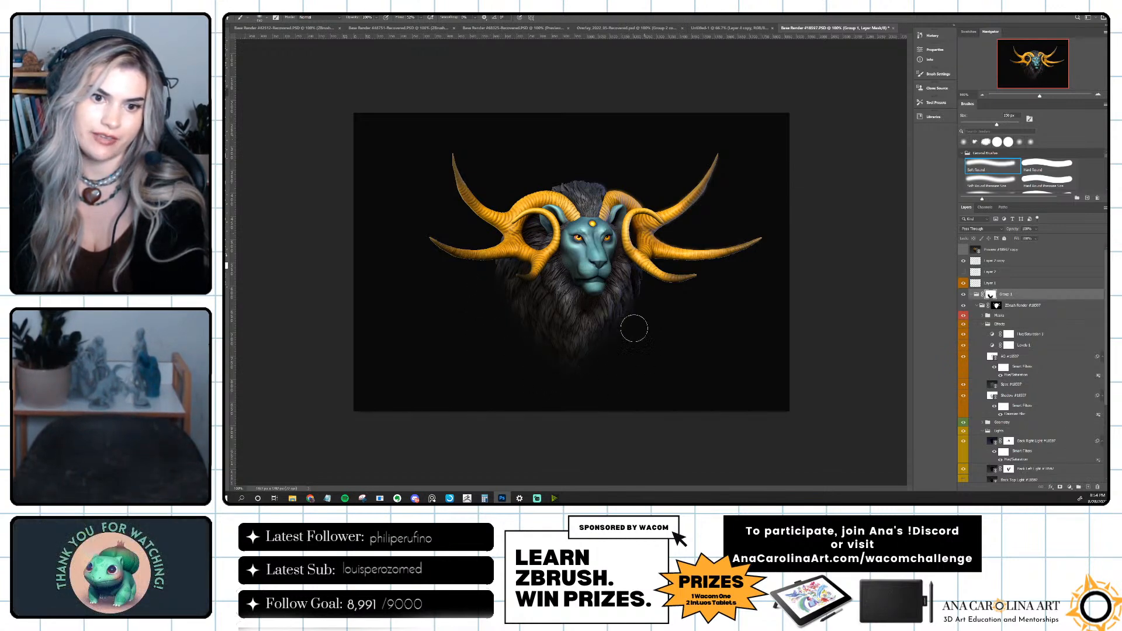
pyautogui.press('[')
pyautogui.press('[')
pyautogui.press('[')
pyautogui.press('[')
pyautogui.press('[')
pyautogui.press('[')
pyautogui.press('[')
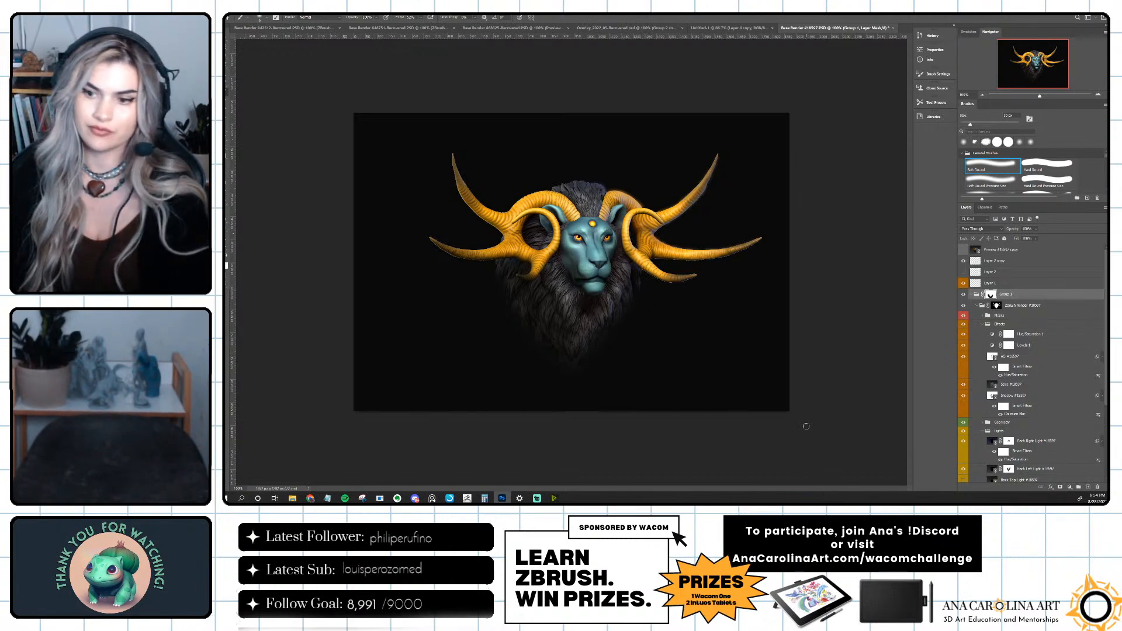
pyautogui.hotkey('alt', 'Tab')
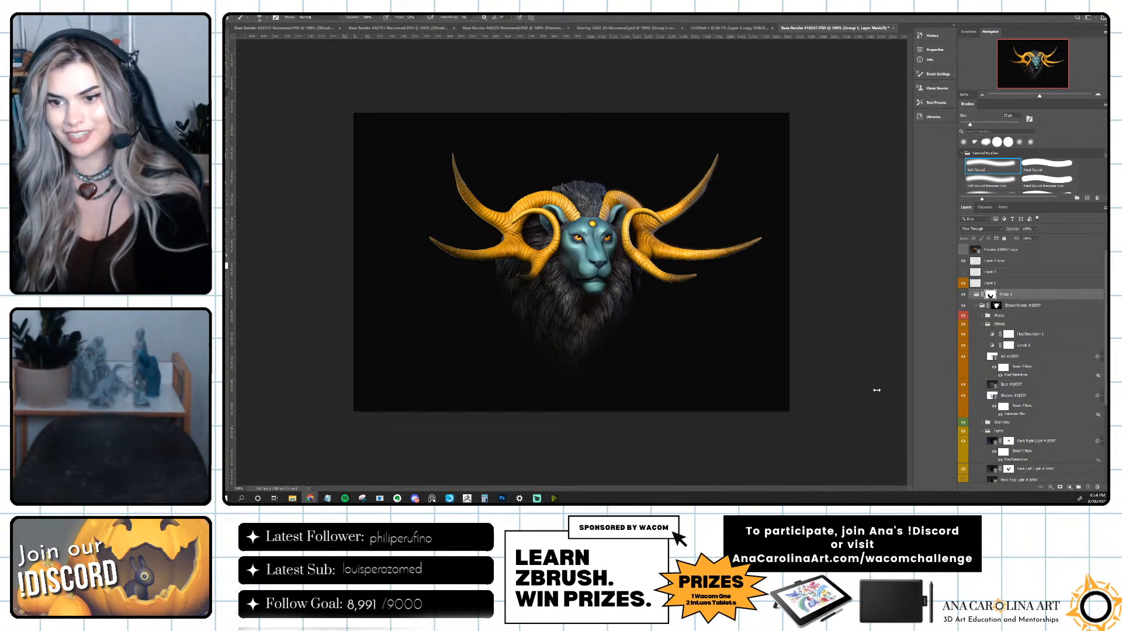
pyautogui.hotkey('alt', 'Tab')
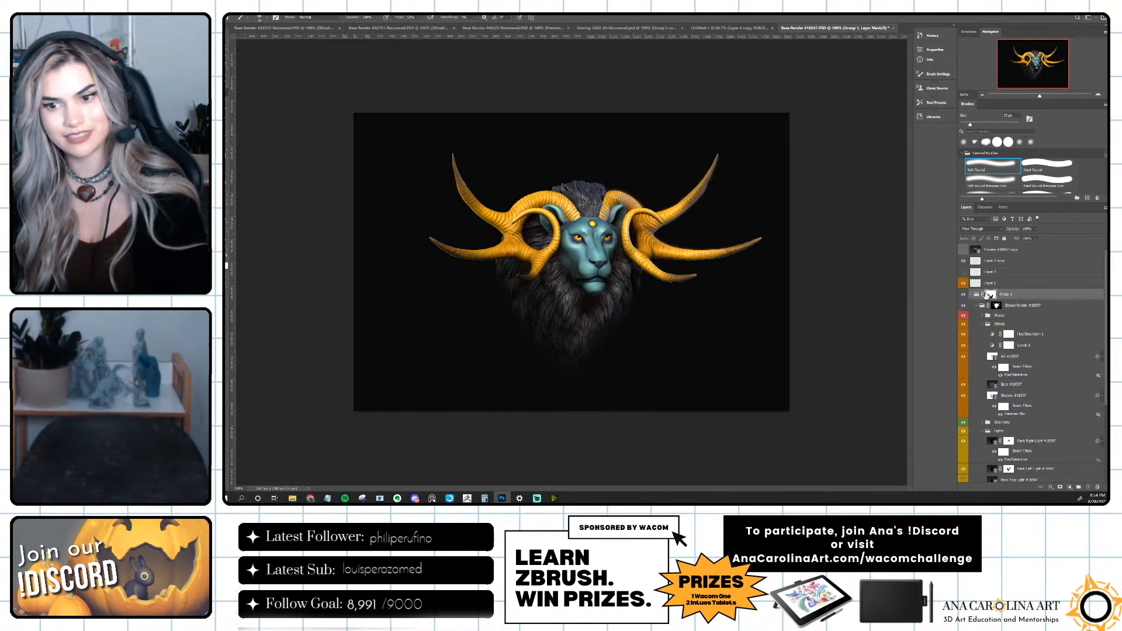
pyautogui.hotkey('alt', 'Tab')
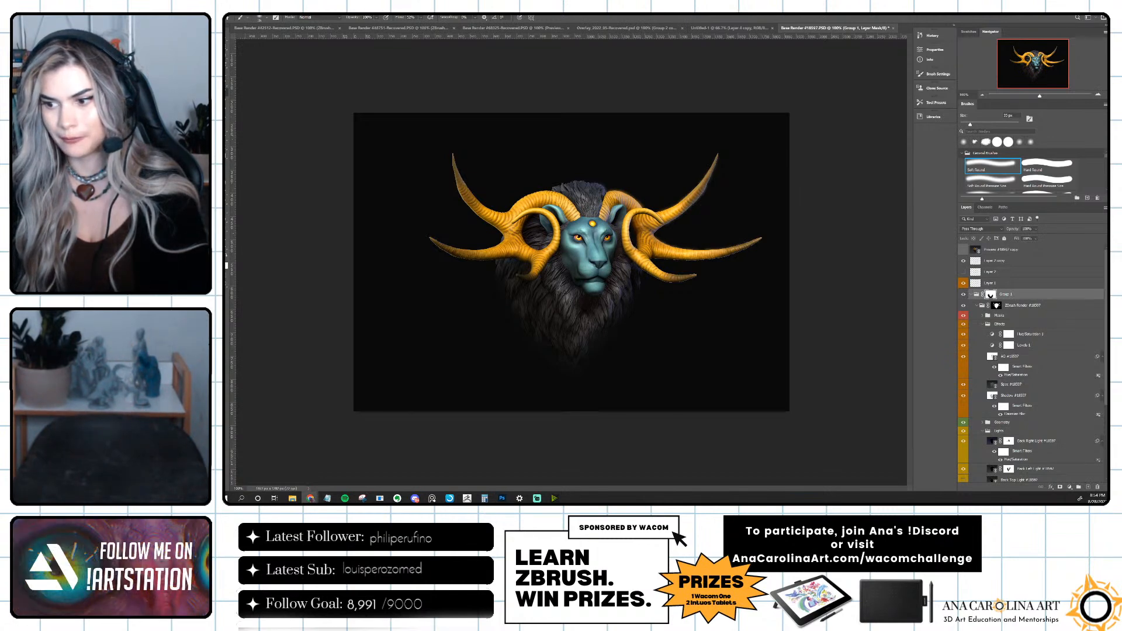
pyautogui.hotkey('alt', 'Tab')
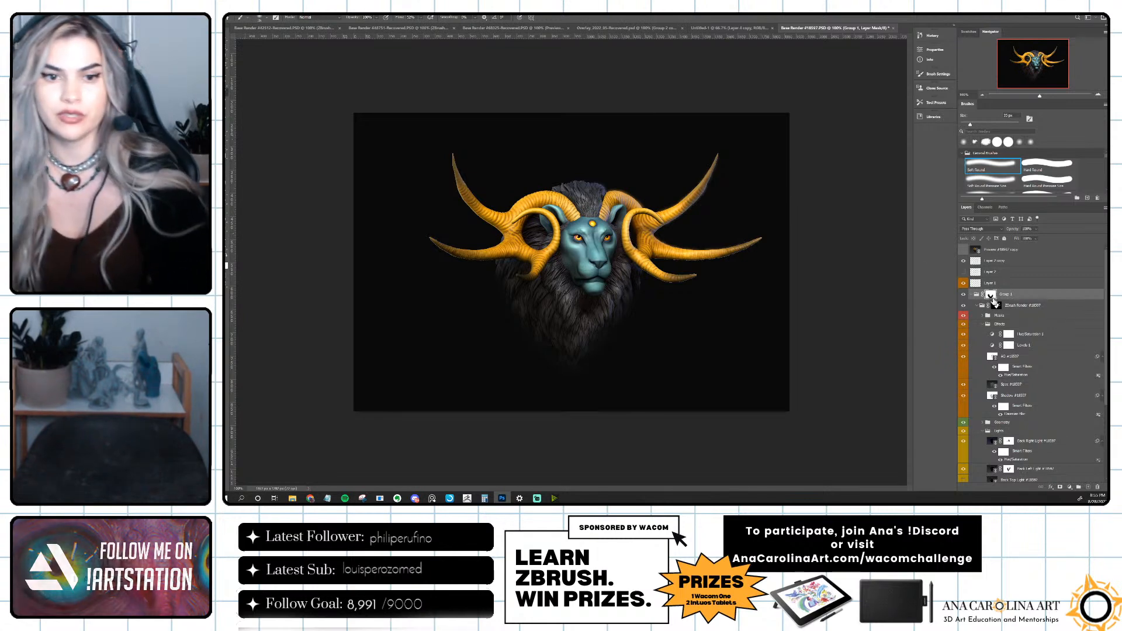
# Add a new empty layer directly above the Flat Color background layer.
pyautogui.scroll(-3, 1023, 390)
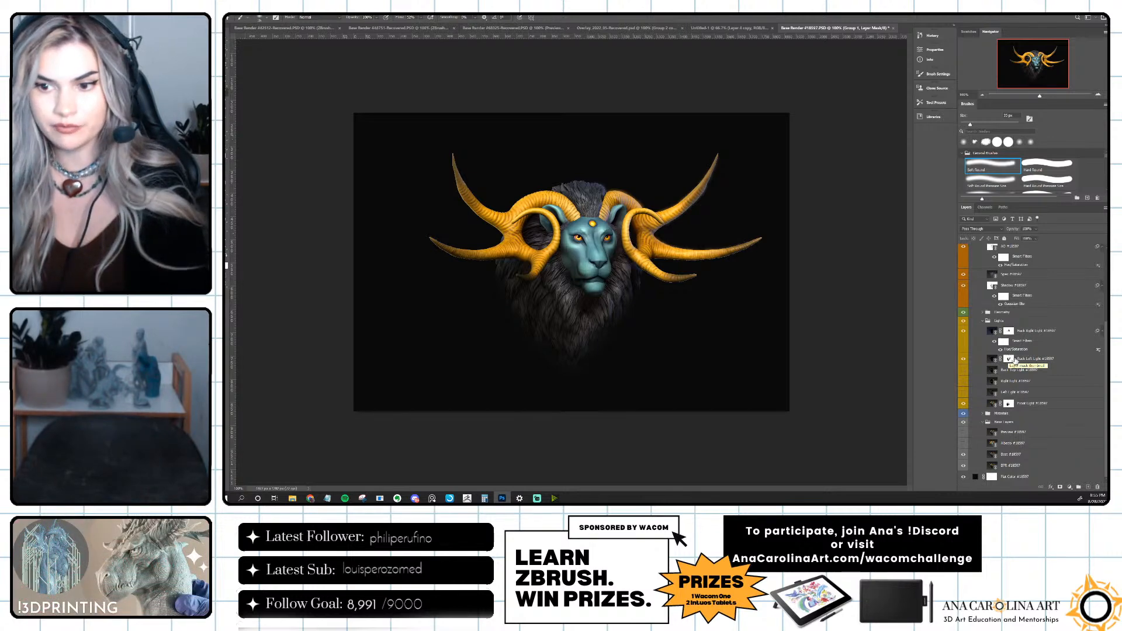
pyautogui.scroll(5, 1007, 359)
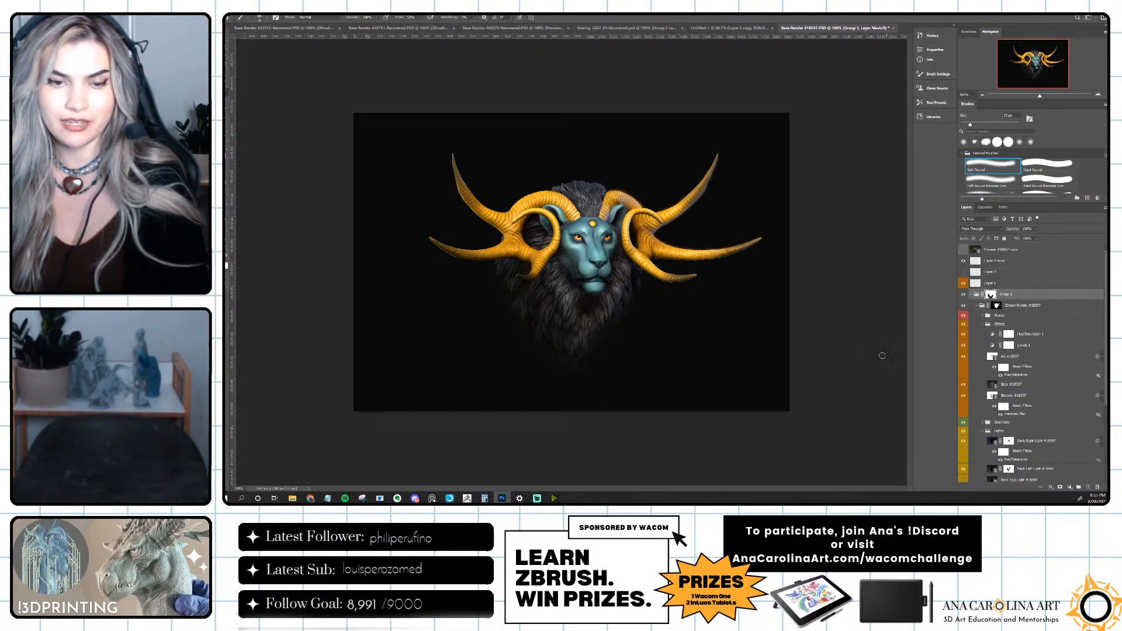
pyautogui.scroll(-4, 963, 385)
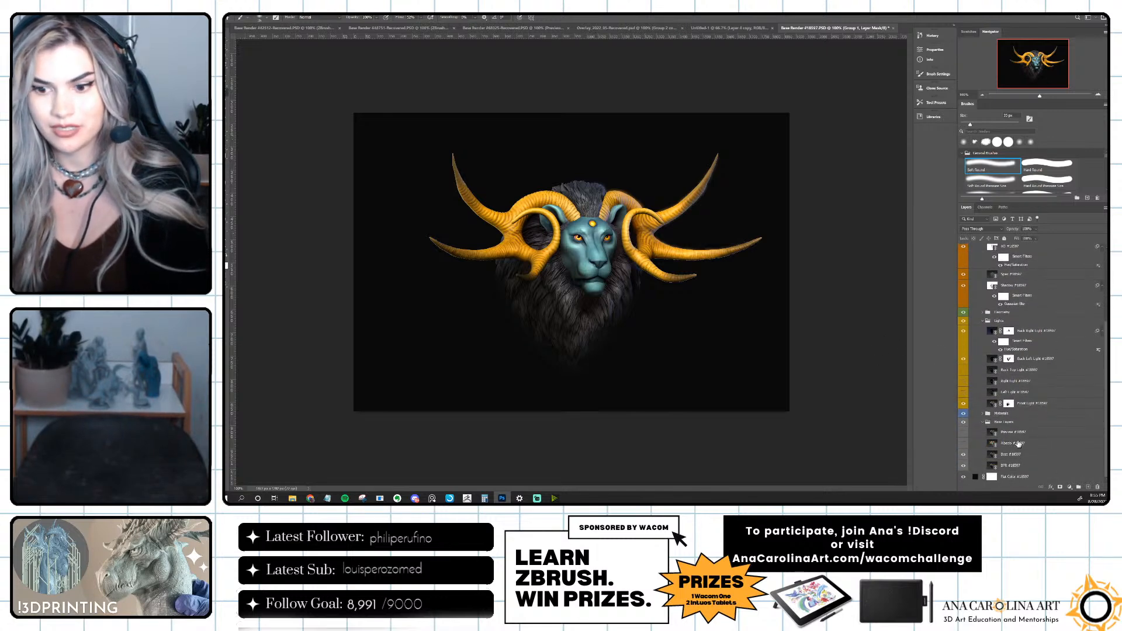
pyautogui.click(1017, 478)
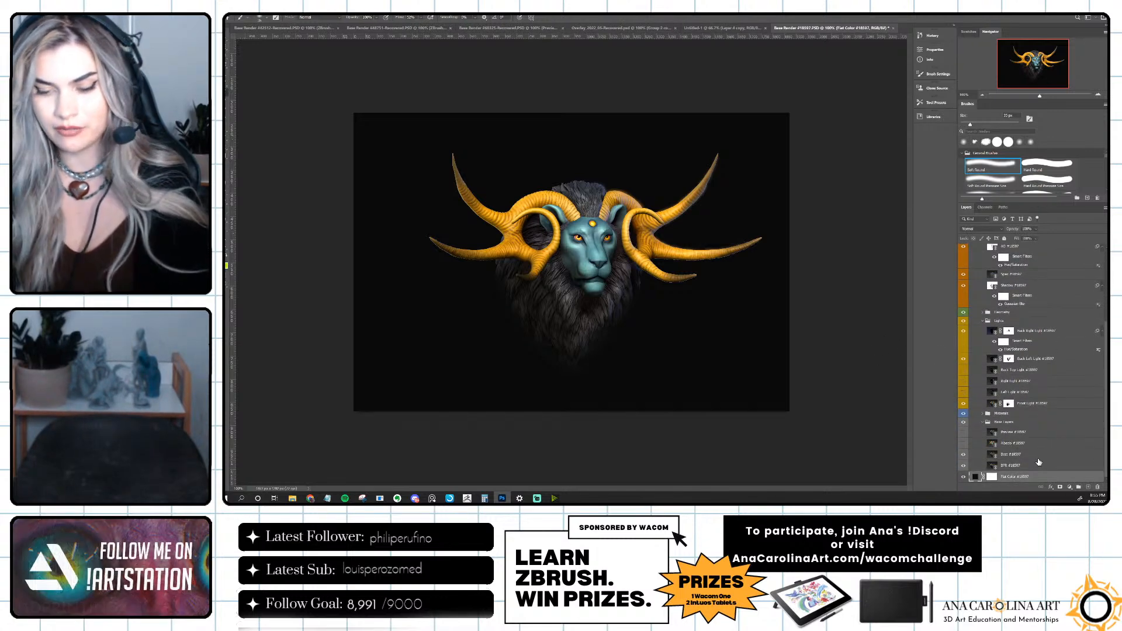
pyautogui.click(1089, 487)
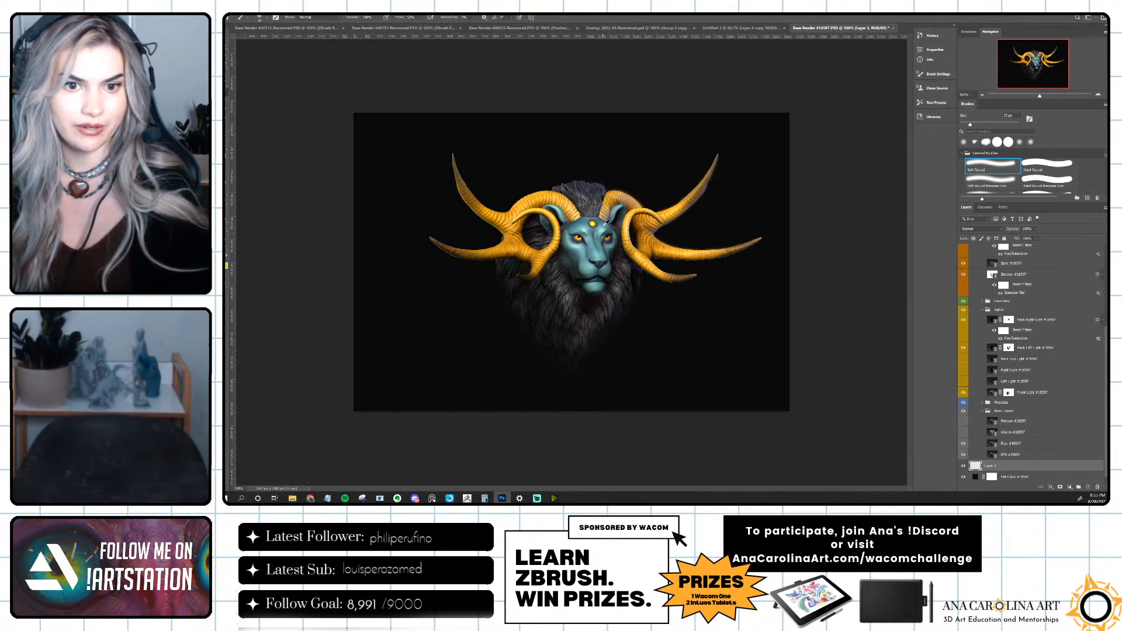
# Paint a soft teal glow behind the lion's head and mane on the new layer with a very large soft brush.
pyautogui.press(']')
pyautogui.press(']')
pyautogui.press(']')
pyautogui.press(']')
pyautogui.press(']')
pyautogui.press(']')
pyautogui.press(']')
pyautogui.press(']')
pyautogui.press(']')
pyautogui.press(']')
pyautogui.press(']')
pyautogui.press(']')
pyautogui.press(']')
pyautogui.press(']')
pyautogui.press(']')
pyautogui.press(']')
pyautogui.press(']')
pyautogui.press(']')
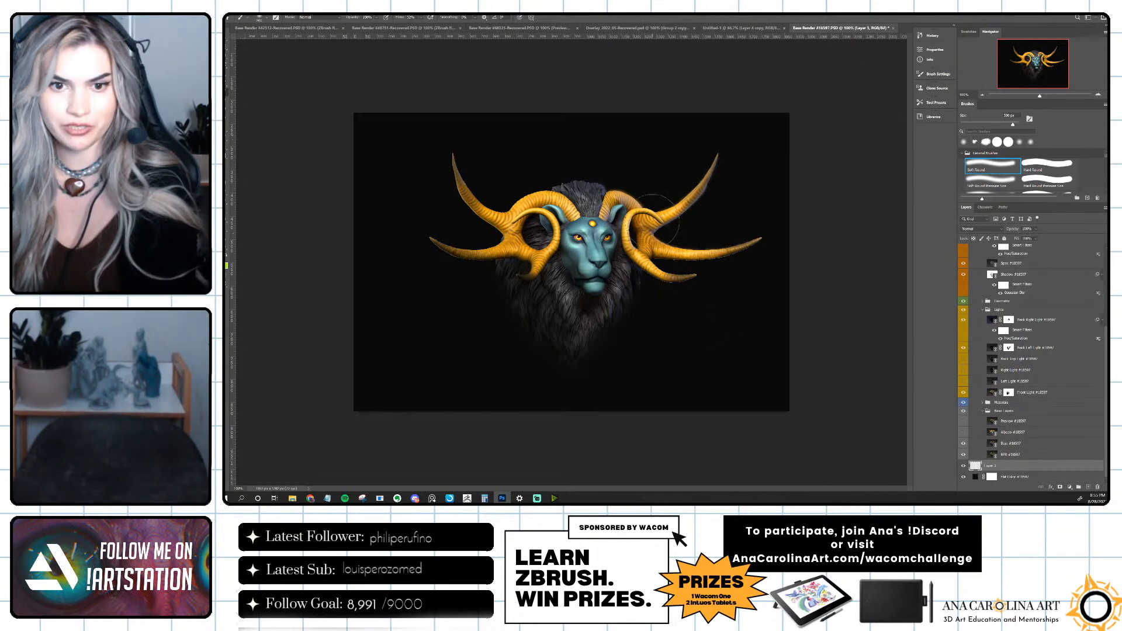
pyautogui.click(630, 232)
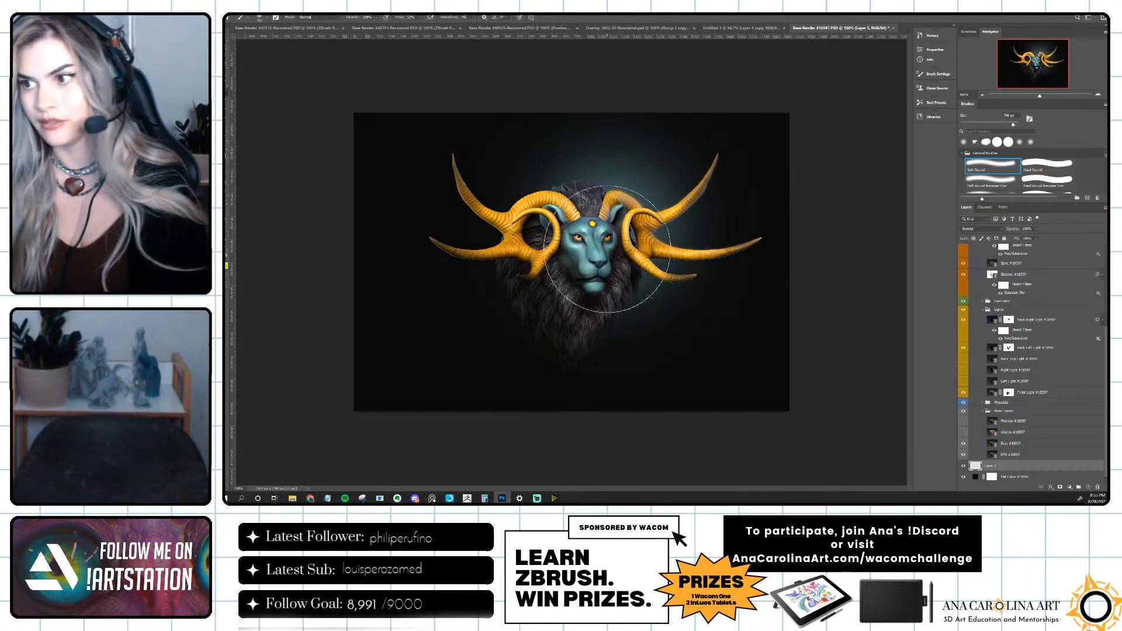
pyautogui.press('[')
pyautogui.press('[')
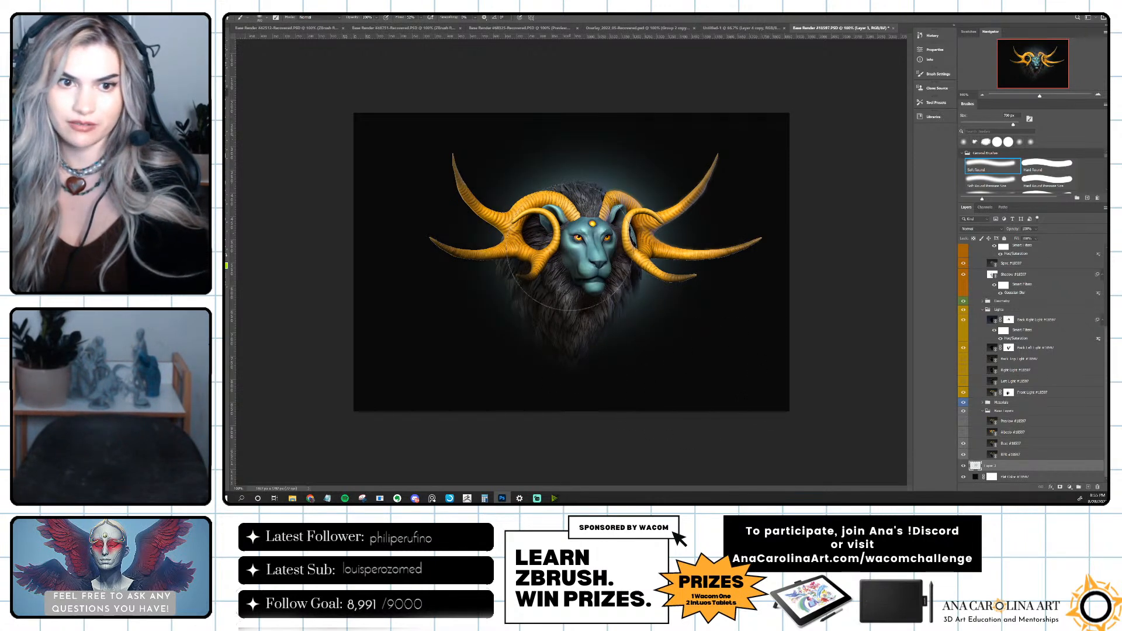
pyautogui.press('e')
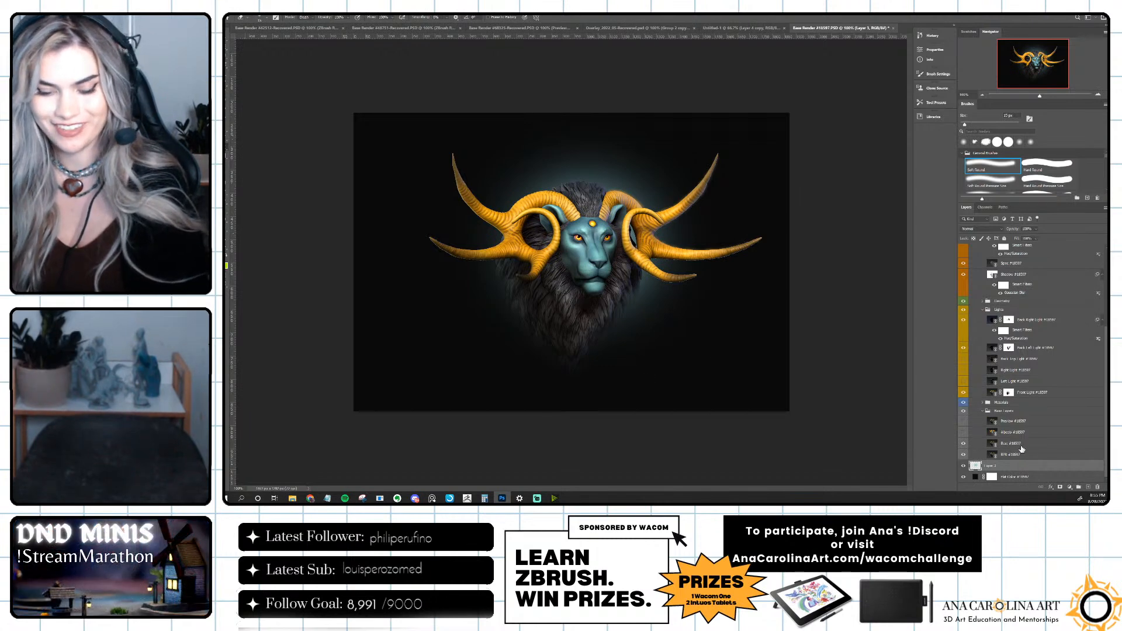
# Apply a Hue/Saturation adjustment to the glow layer with the hue at -180 and the saturation and lightness reduced.
pyautogui.hotkey('ctrl', 'u')
pyautogui.moveTo(894, 184); pyautogui.dragTo(922, 180)
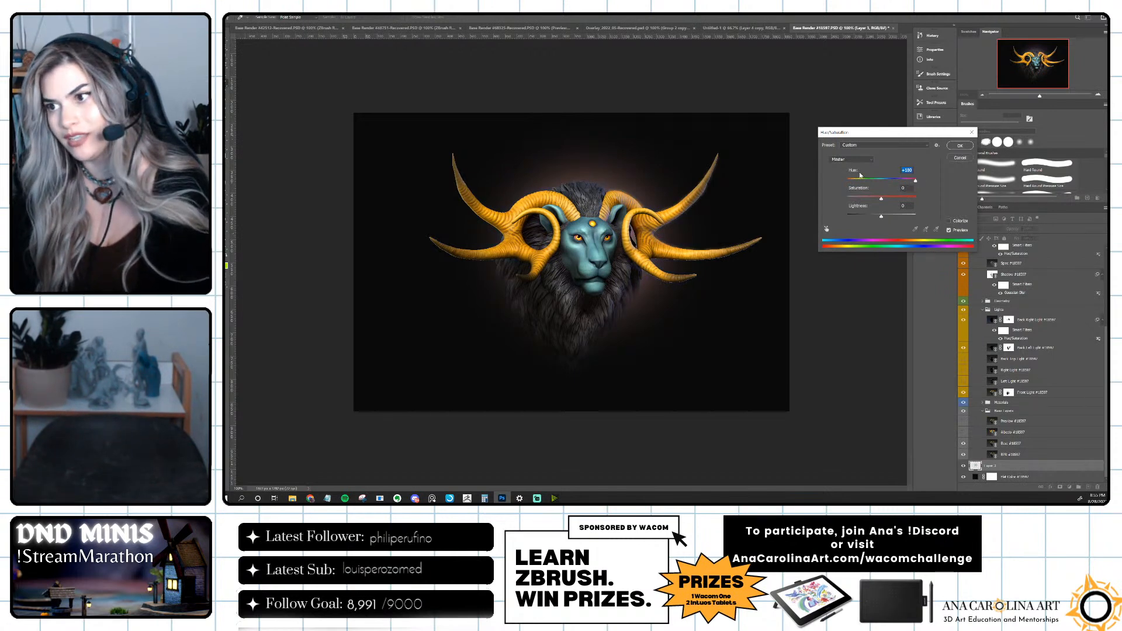
pyautogui.moveTo(876, 179); pyautogui.dragTo(843, 185)
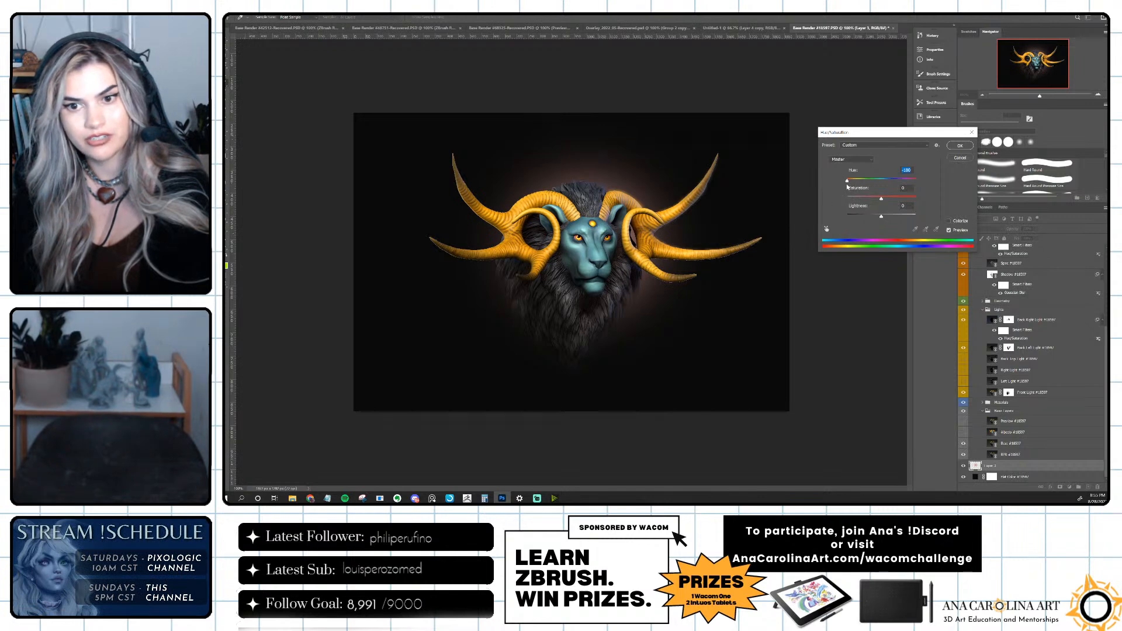
pyautogui.moveTo(887, 201)
pyautogui.mouseDown()
pyautogui.moveTo(902, 201)
pyautogui.moveTo(892, 202)
pyautogui.mouseUp()
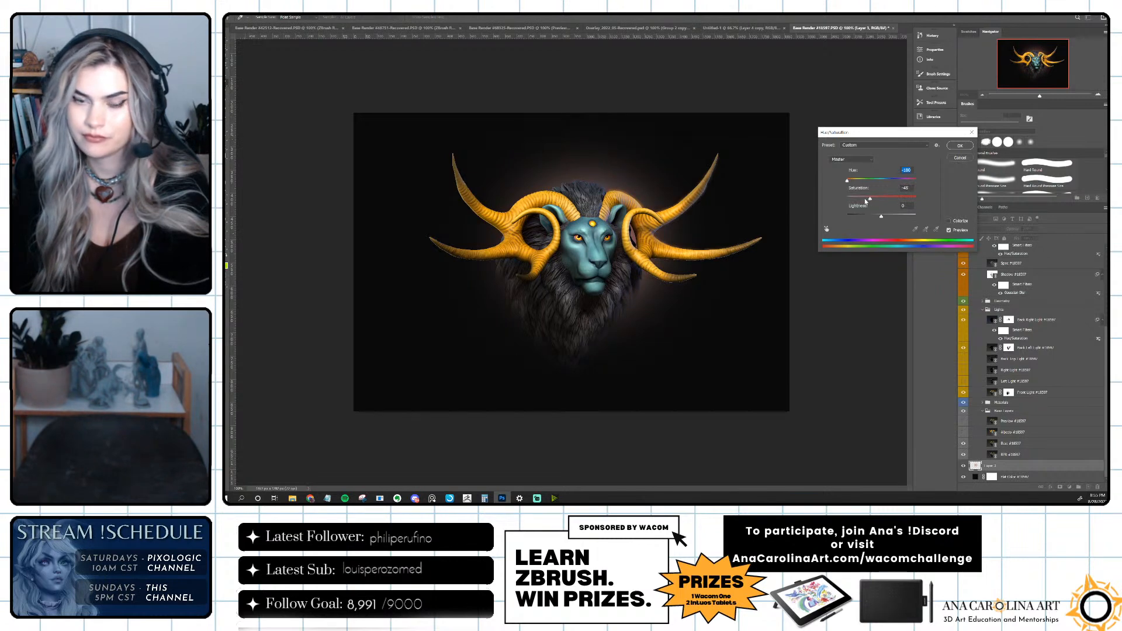
pyautogui.moveTo(880, 217); pyautogui.dragTo(870, 218)
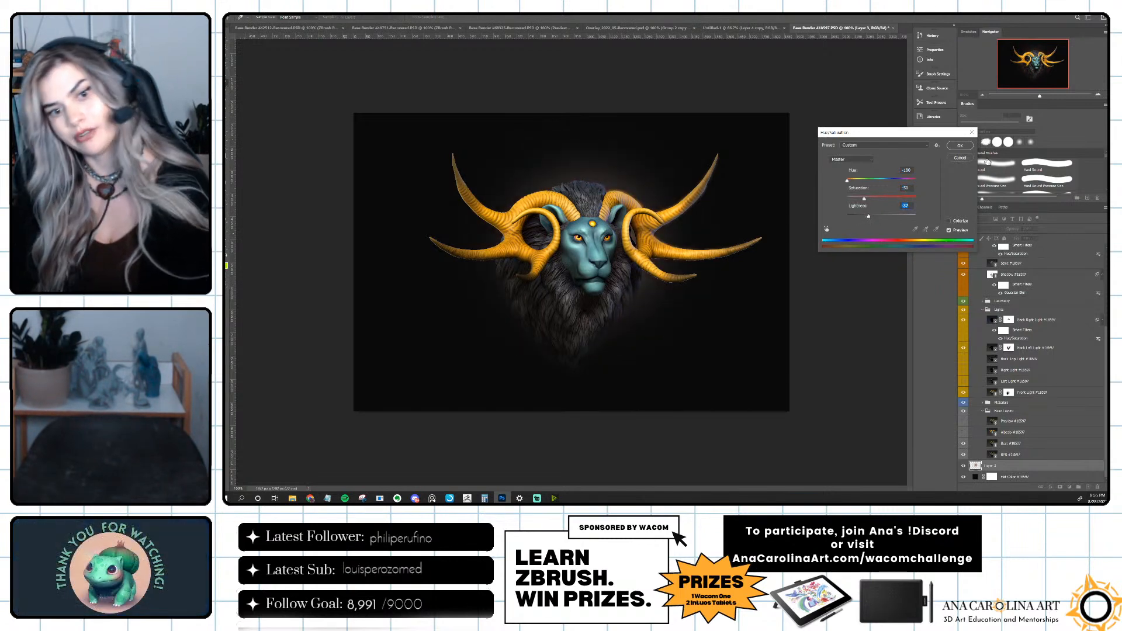
pyautogui.click(960, 145)
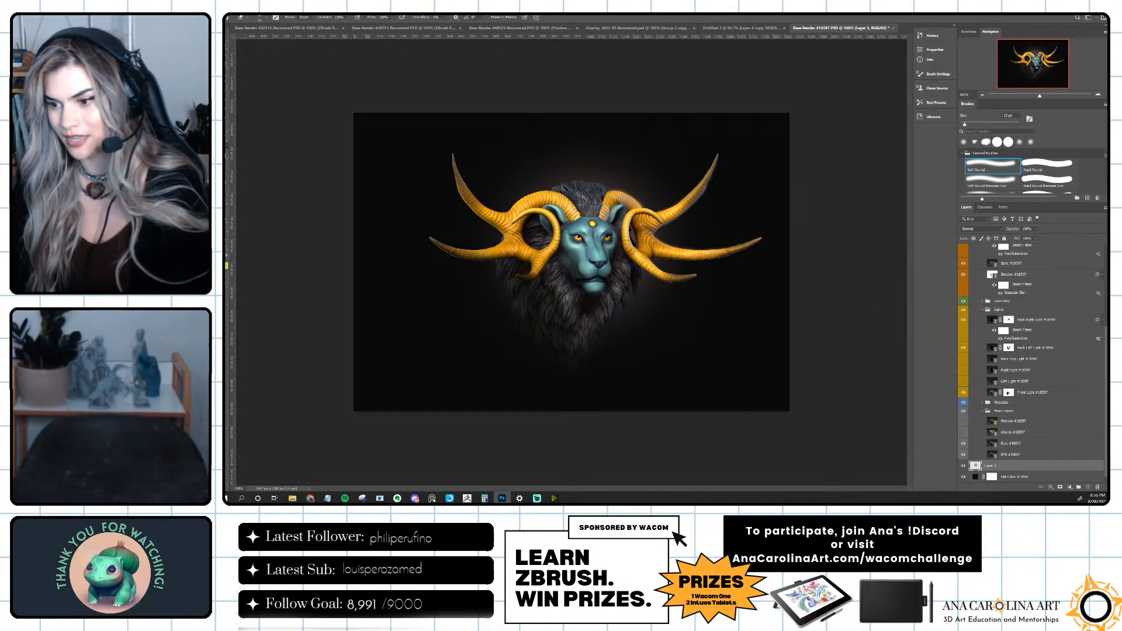
# Place the AC Logo 02 White Color file into the document and move its layer to the top of the stack.
pyautogui.press('super+e')
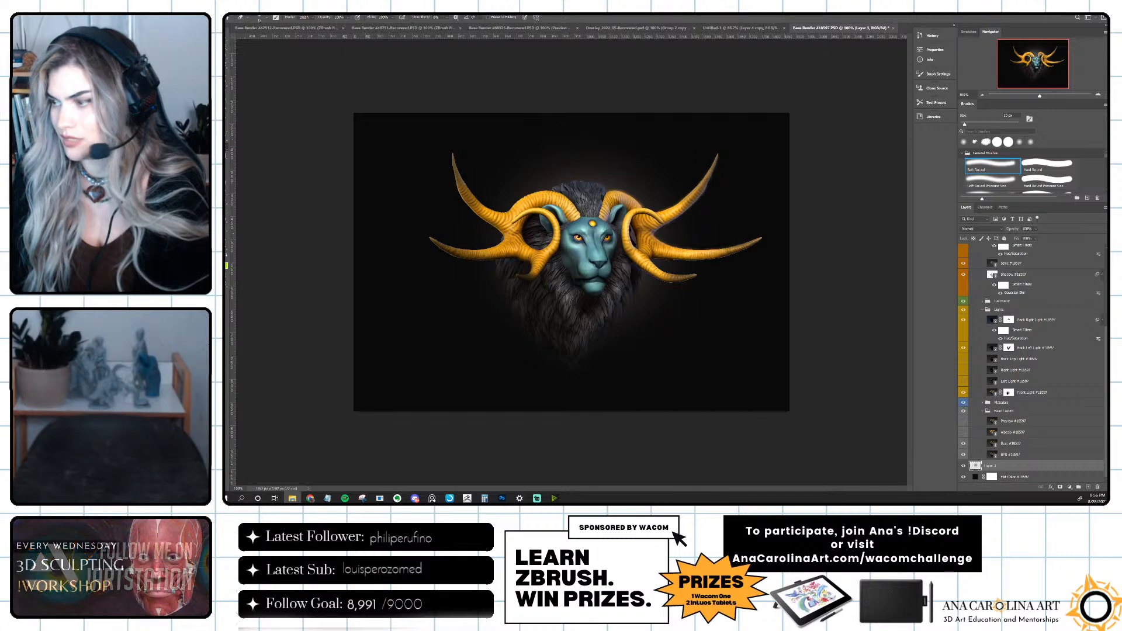
pyautogui.hotkey('ctrl', 't')
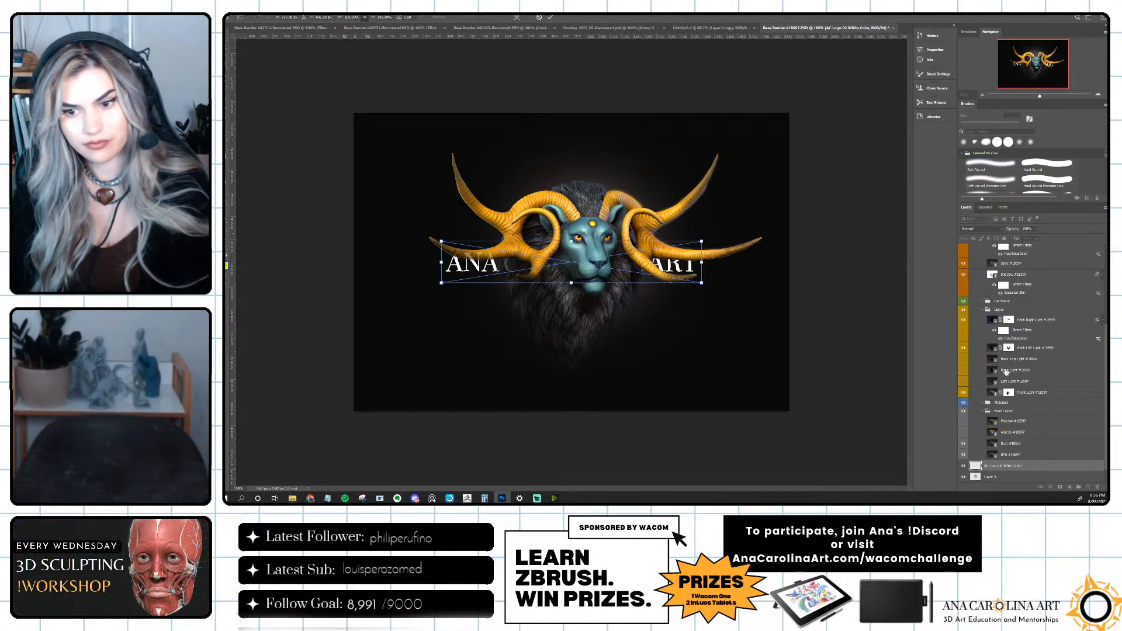
pyautogui.press('Return')
pyautogui.press('b')
pyautogui.scroll(3, 1019, 471)
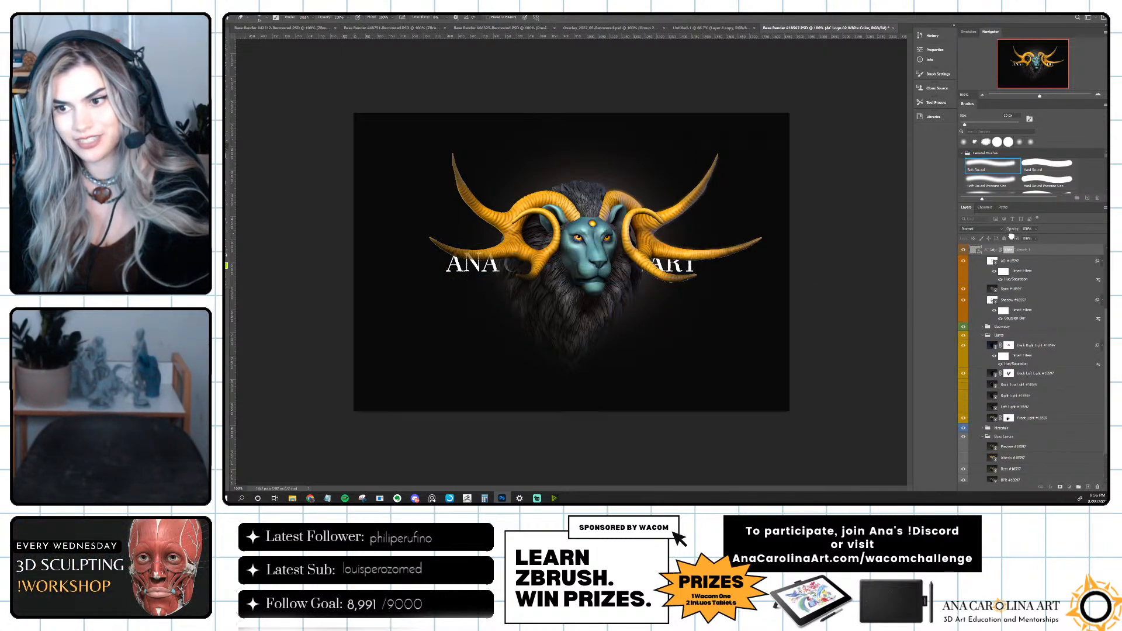
pyautogui.scroll(5, 1011, 235)
pyautogui.moveTo(1010, 233); pyautogui.dragTo(1015, 248)
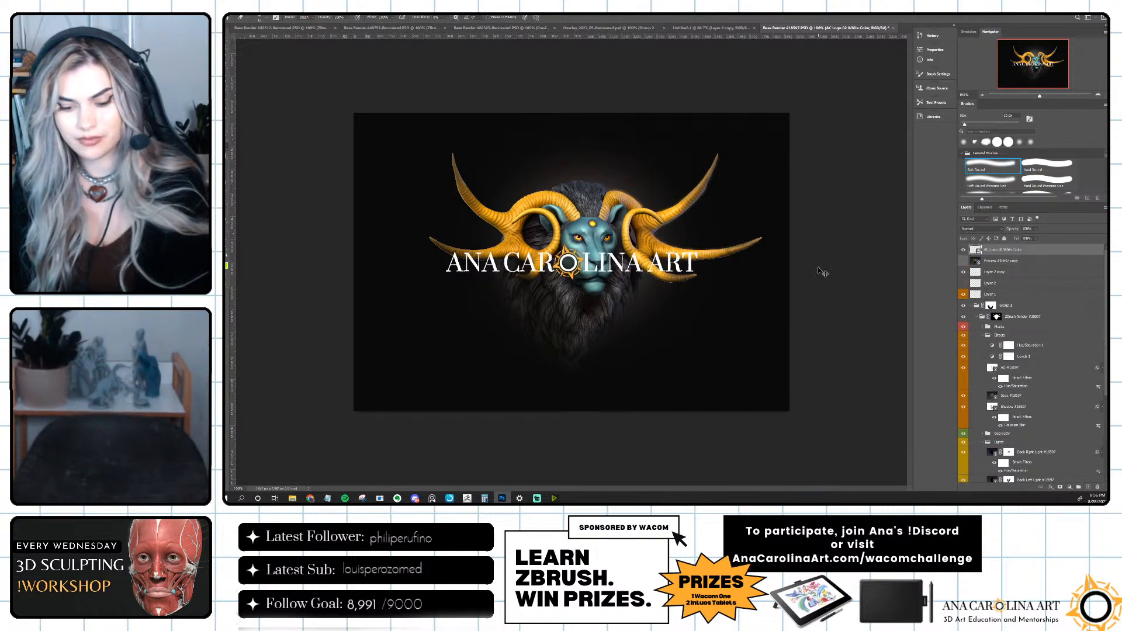
# Scale the logo down to about a quarter of its size and position it beside the mane, below the right-hand horns.
pyautogui.hotkey('ctrl', 't')
pyautogui.moveTo(704, 282)
pyautogui.mouseDown()
pyautogui.moveTo(605, 266)
pyautogui.moveTo(673, 336)
pyautogui.moveTo(669, 354)
pyautogui.moveTo(629, 305)
pyautogui.moveTo(700, 301)
pyautogui.mouseUp()
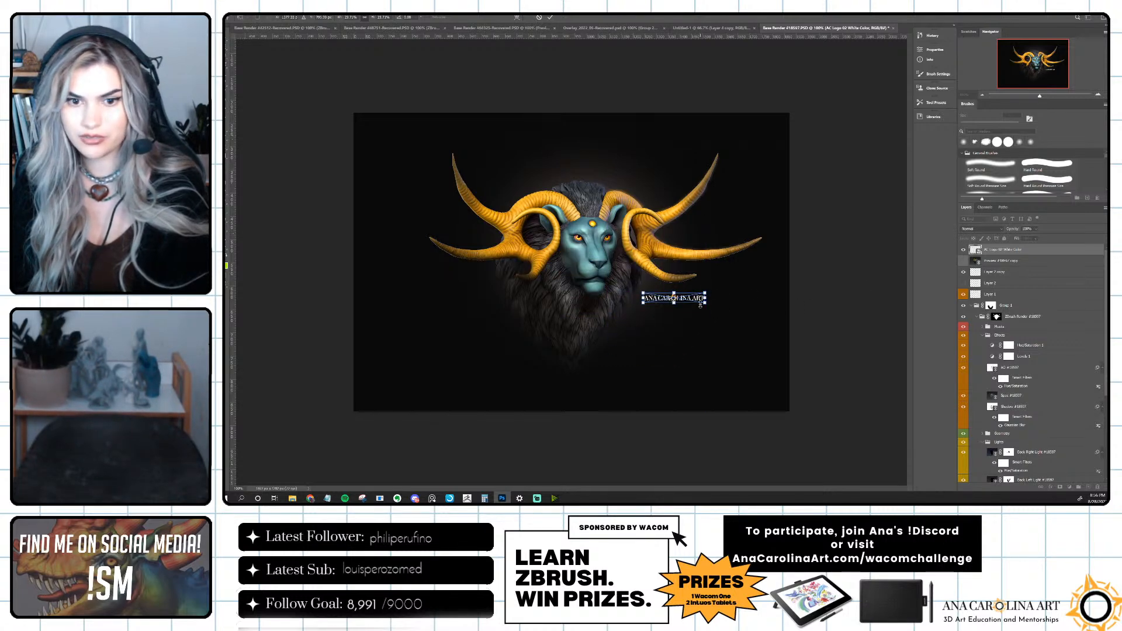
pyautogui.press('Return')
pyautogui.press('e')
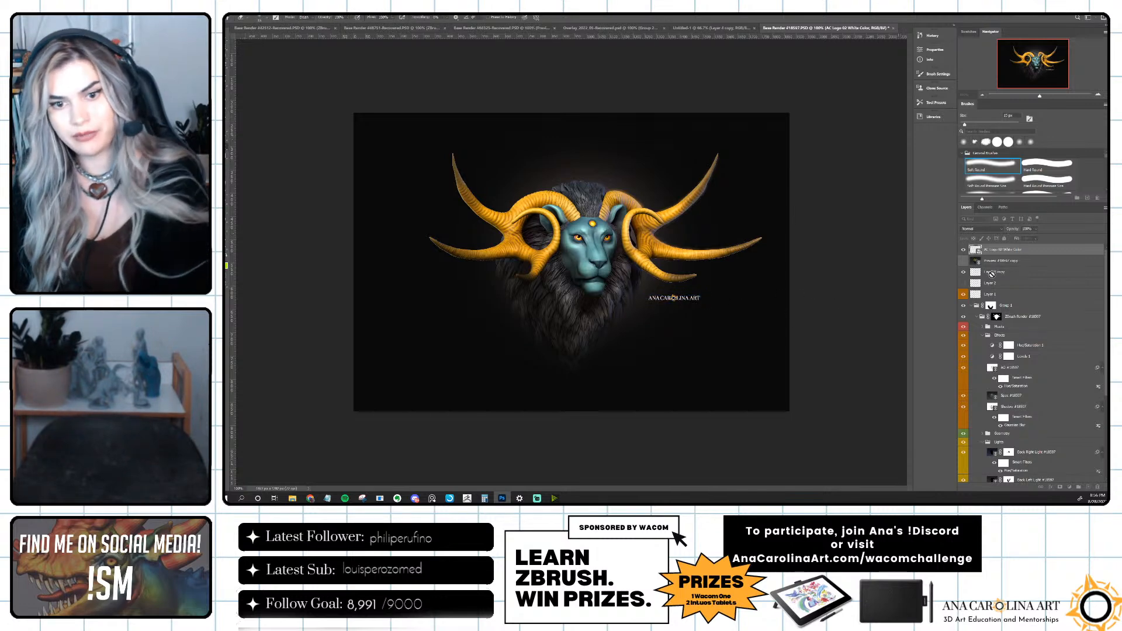
# Lower the logo layer's opacity to 27% so it reads as a faint watermark, and deselect the layer.
pyautogui.click(1036, 230)
pyautogui.moveTo(1049, 237); pyautogui.dragTo(1025, 237)
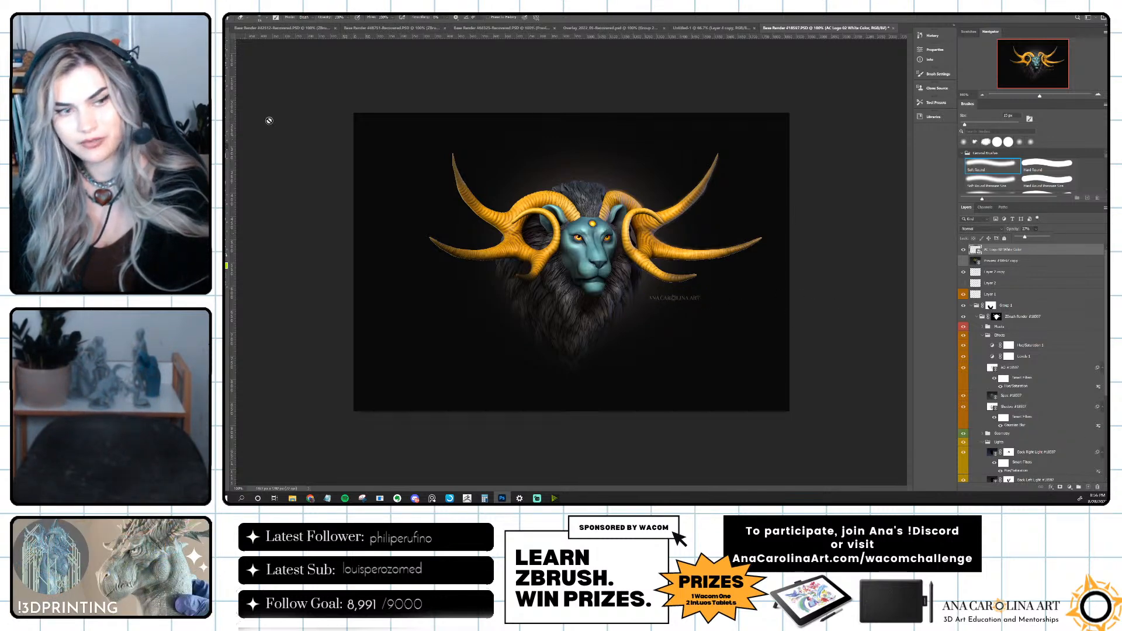
pyautogui.click(975, 250)
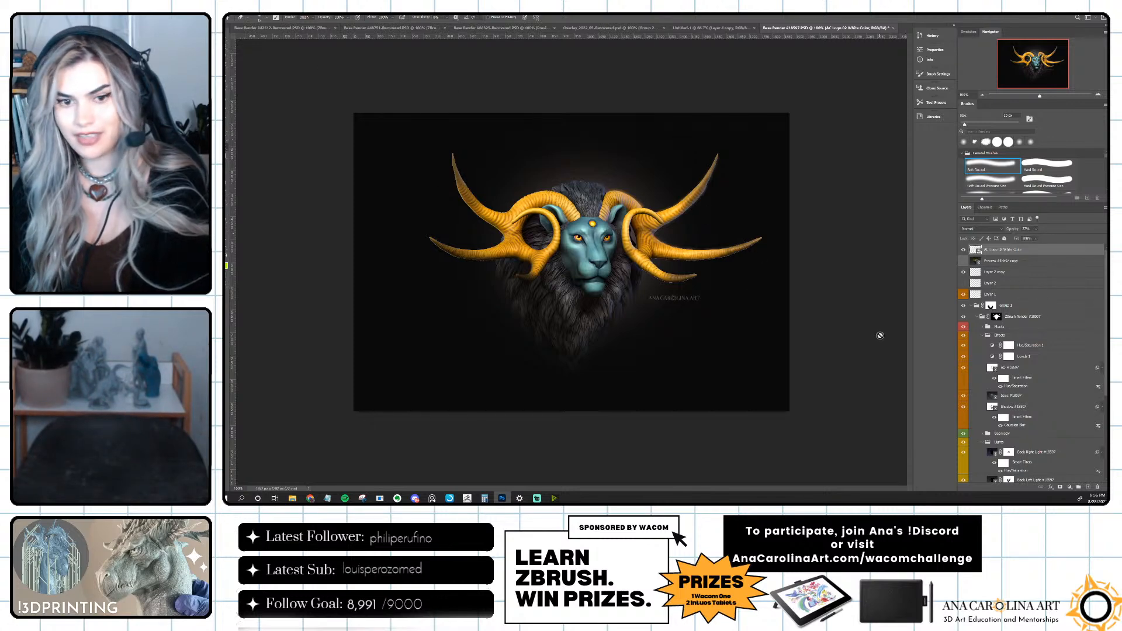
pyautogui.press('v')
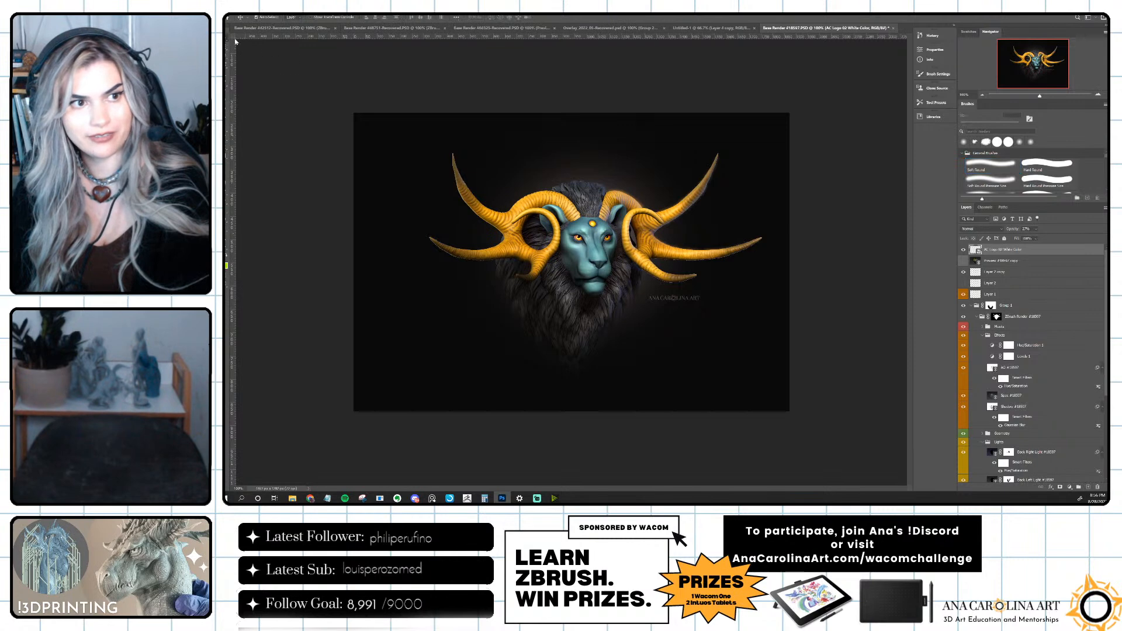
pyautogui.click(853, 182)
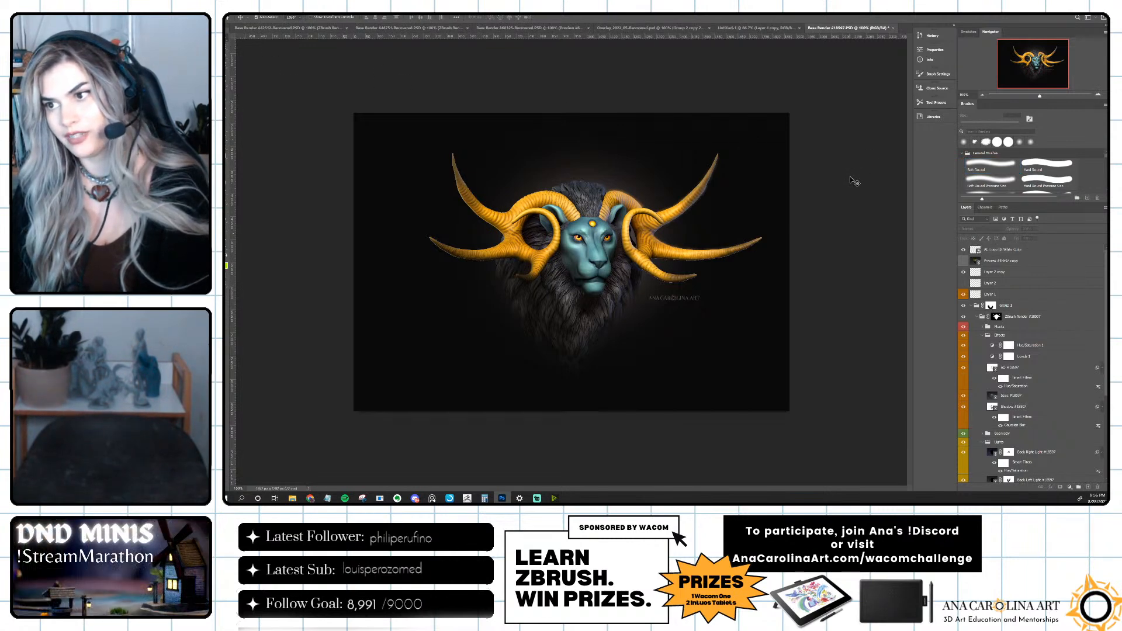
# Try a medium blue colour on the Flat Color background layer.
pyautogui.scroll(-5, 1013, 332)
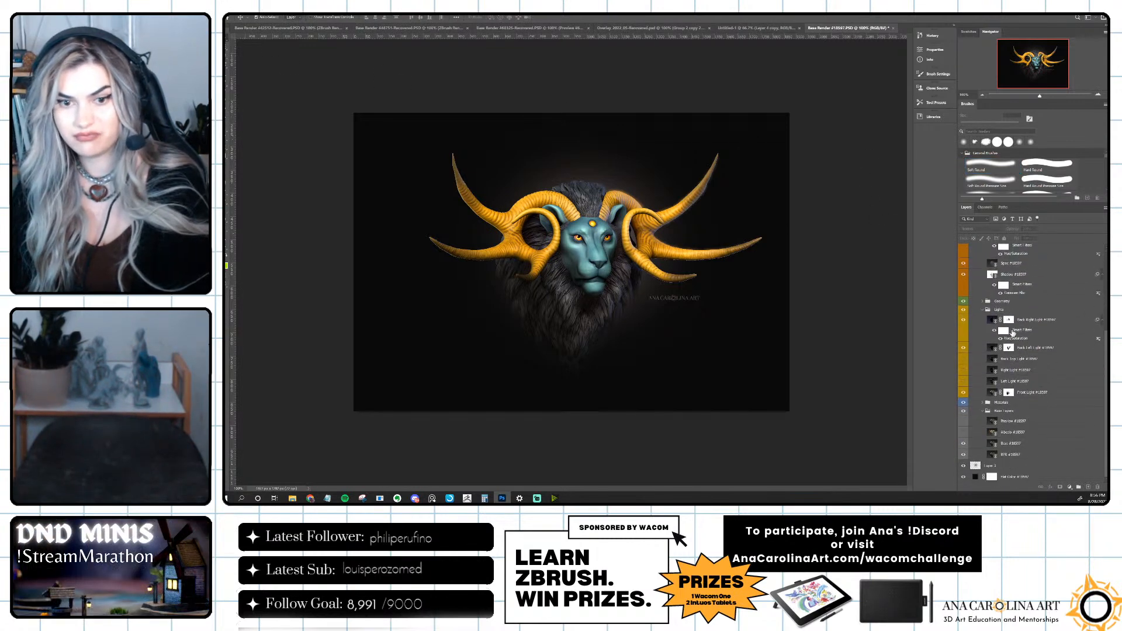
pyautogui.doubleClick(975, 477)
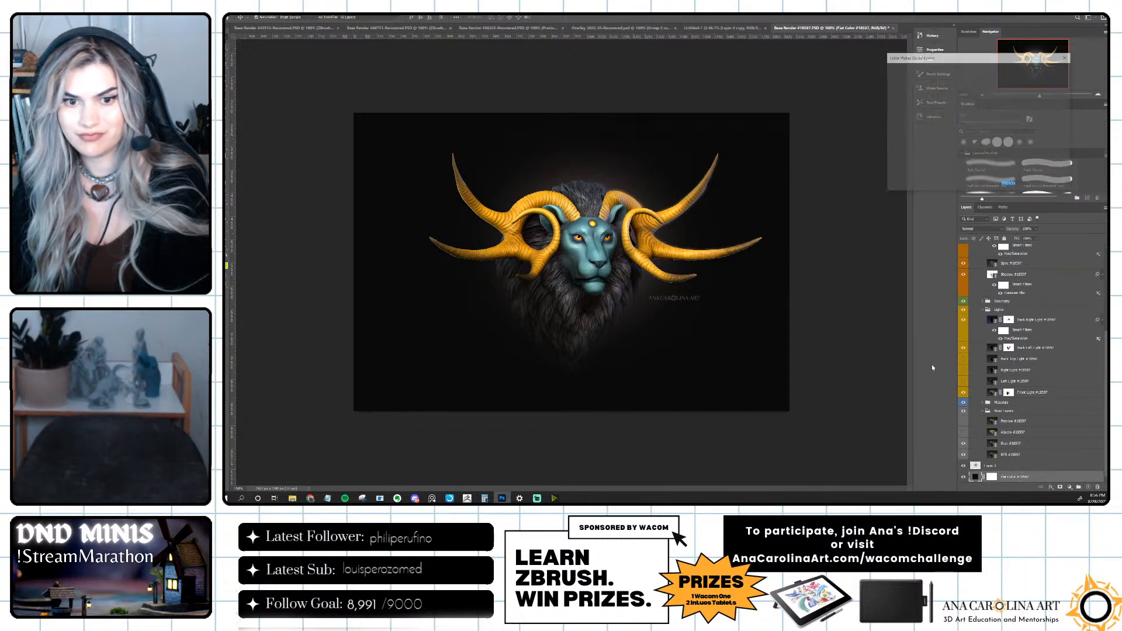
pyautogui.click(962, 114)
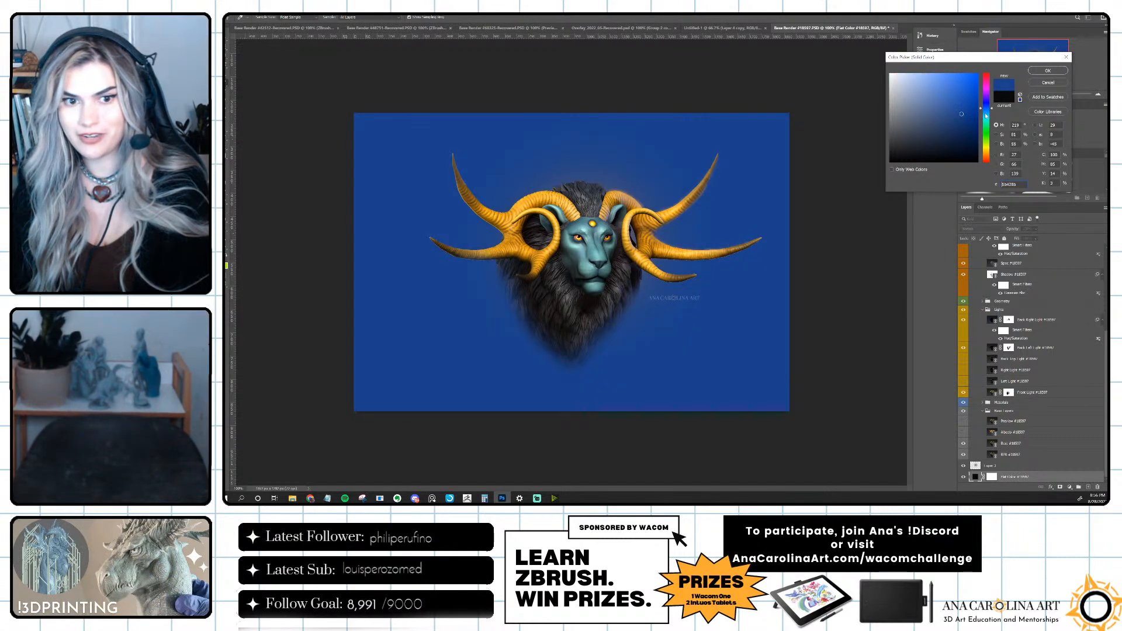
pyautogui.moveTo(950, 117)
pyautogui.mouseDown()
pyautogui.moveTo(906, 156)
pyautogui.moveTo(916, 145)
pyautogui.moveTo(903, 129)
pyautogui.moveTo(899, 162)
pyautogui.mouseUp()
pyautogui.click(1062, 84)
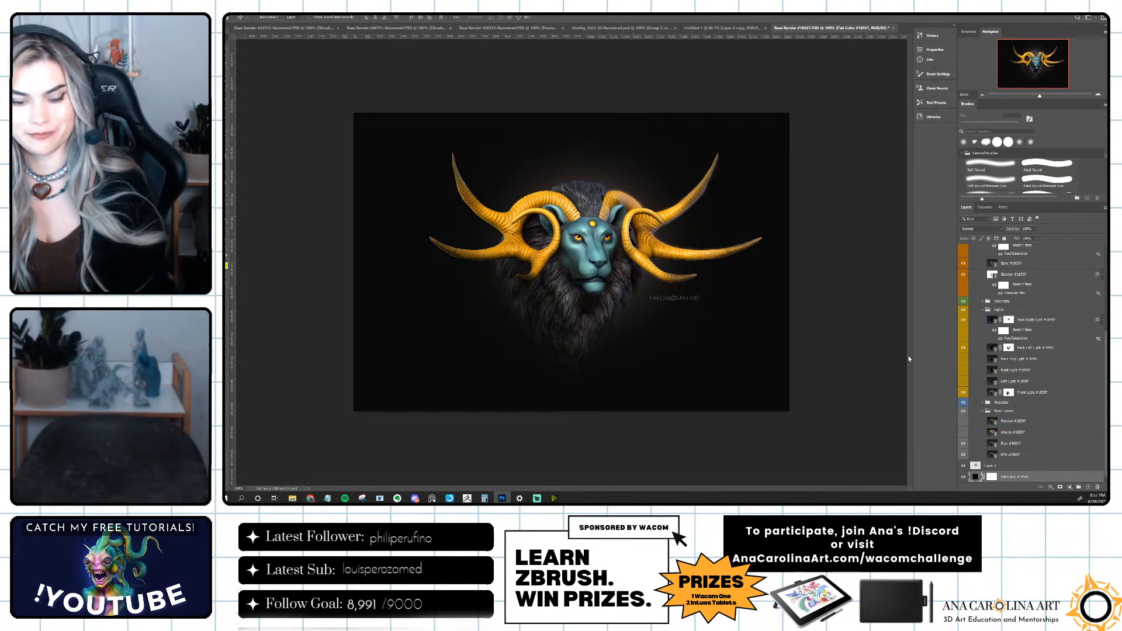
# Save the document, and save it again as a PSD under a new file name with the format options accepted.
pyautogui.hotkey('ctrl', 's')
pyautogui.click(801, 169)
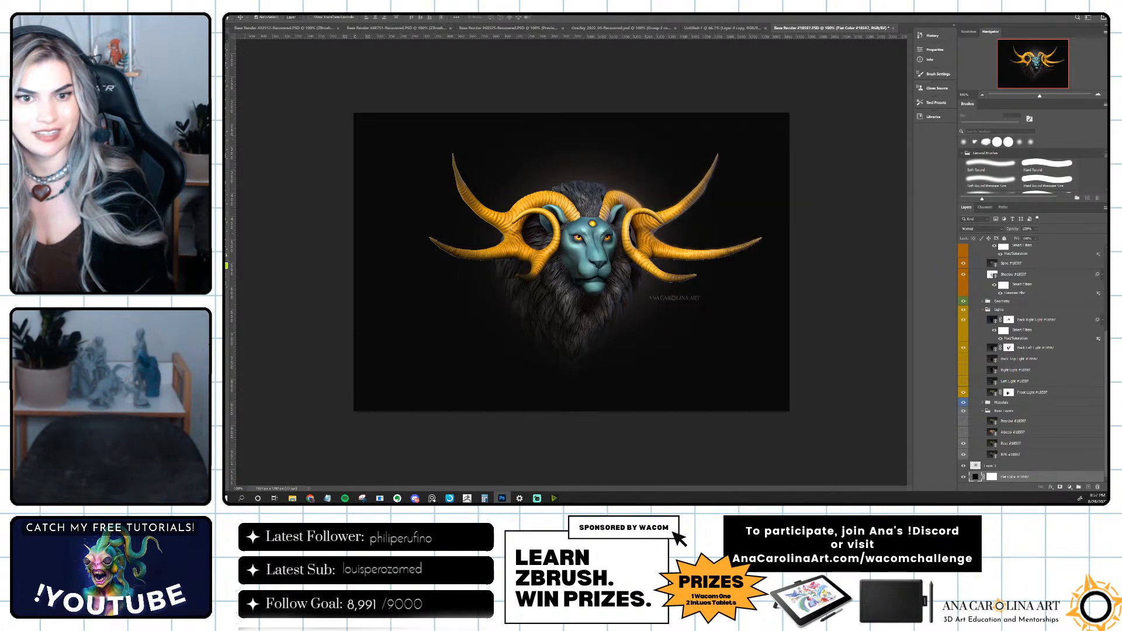
pyautogui.click(234, 14)
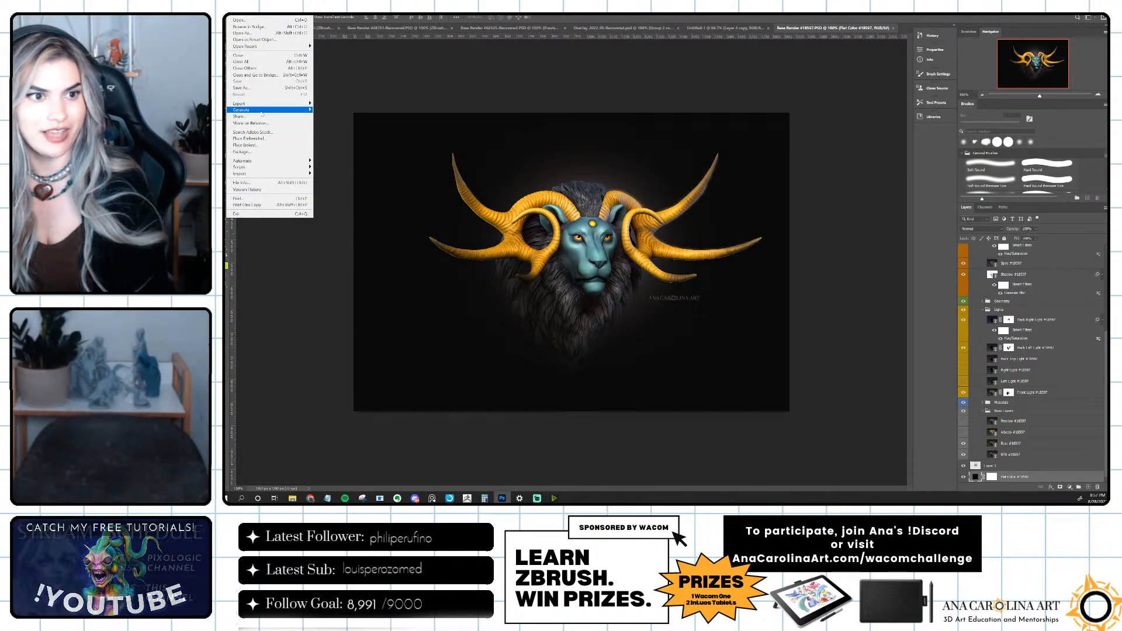
pyautogui.click(265, 88)
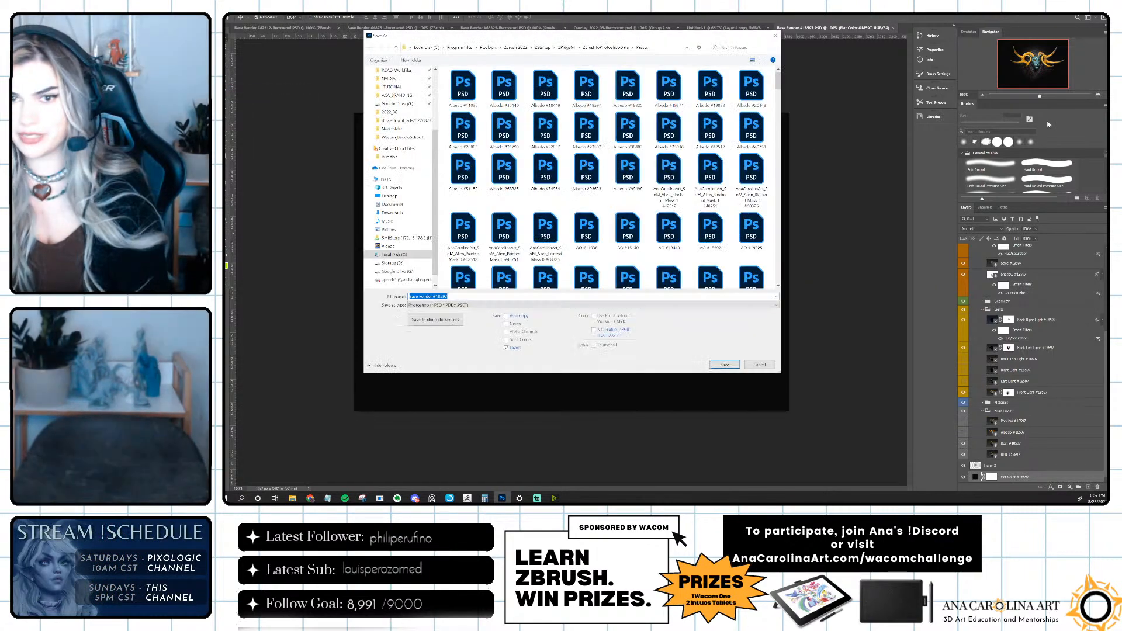
pyautogui.moveTo(557, 30); pyautogui.dragTo(1106, 47)
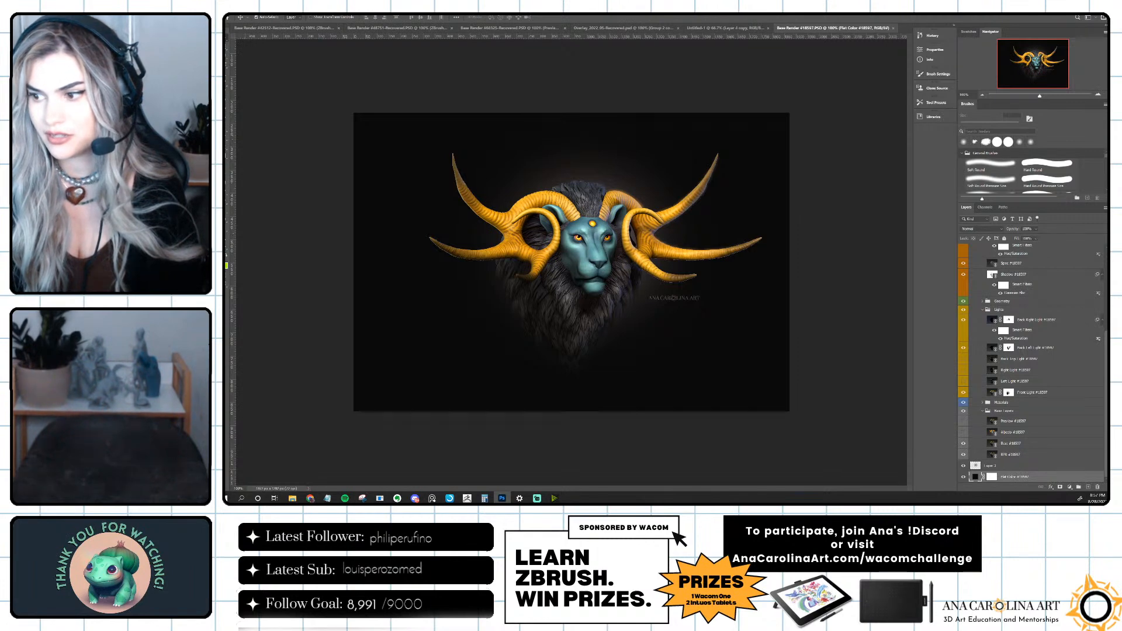
pyautogui.hotkey('ctrl', 's')
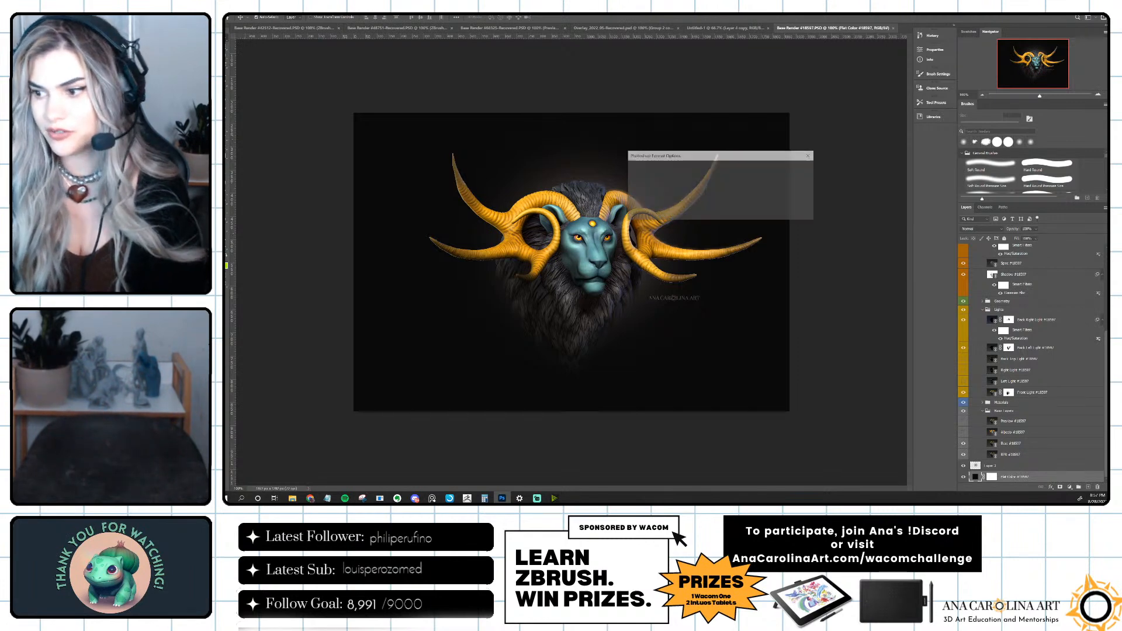
pyautogui.click(799, 169)
# Export the finished lion image with Quick Export as PNG.
pyautogui.hotkey('alt', 'f')
pyautogui.moveTo(255, 104)
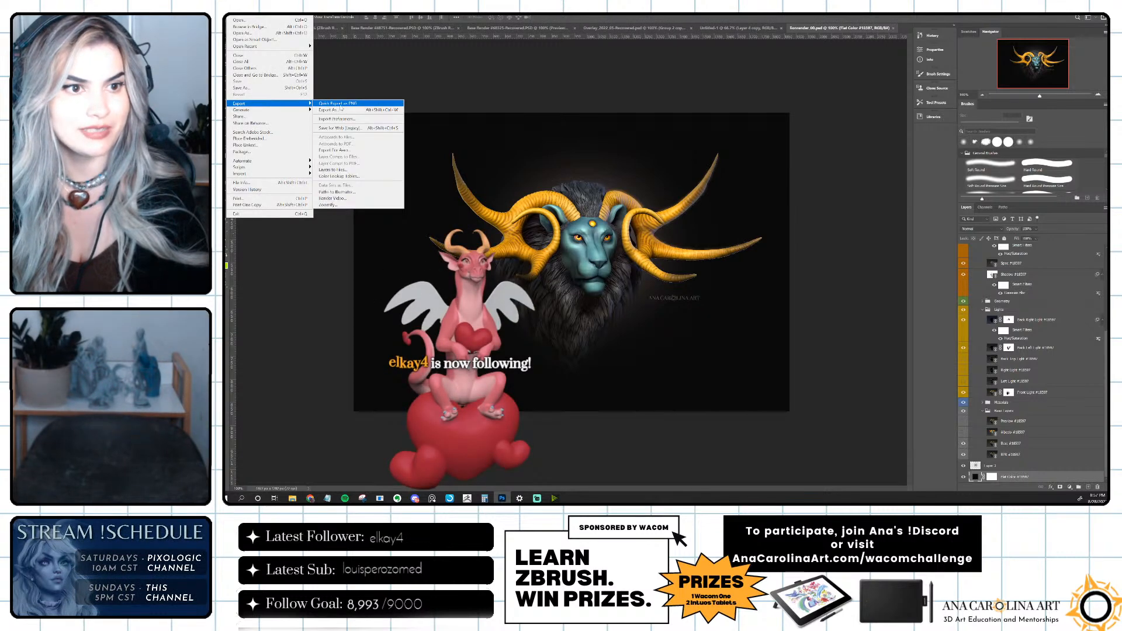
pyautogui.click(345, 107)
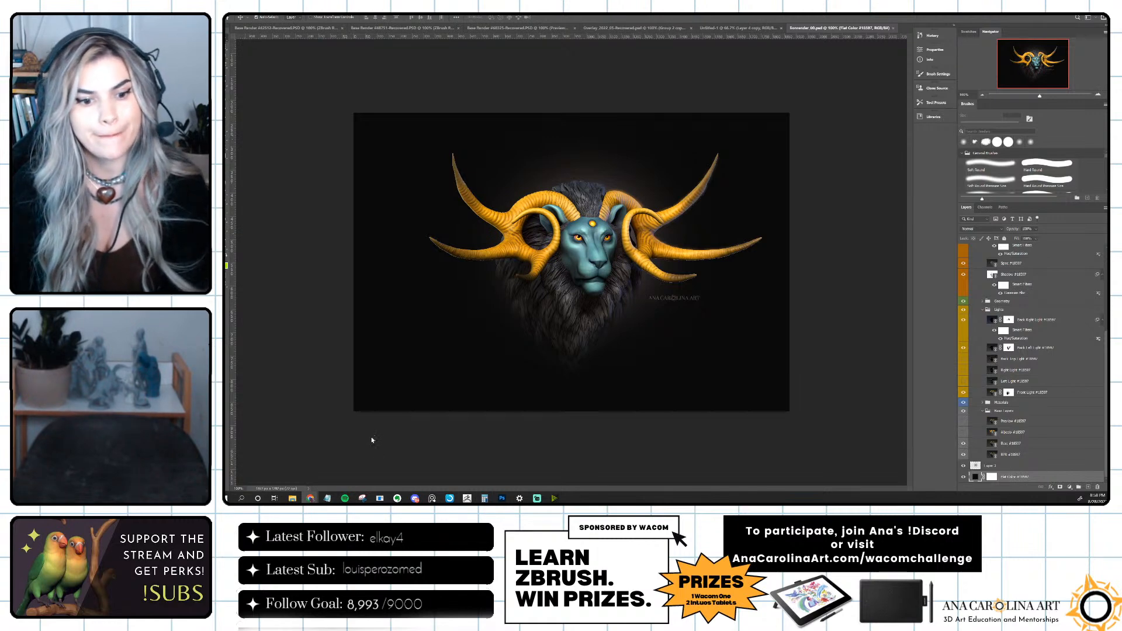
# Switch to ZBrush and examine the floor and depth map previews among the BPR render passes.
pyautogui.click(467, 499)
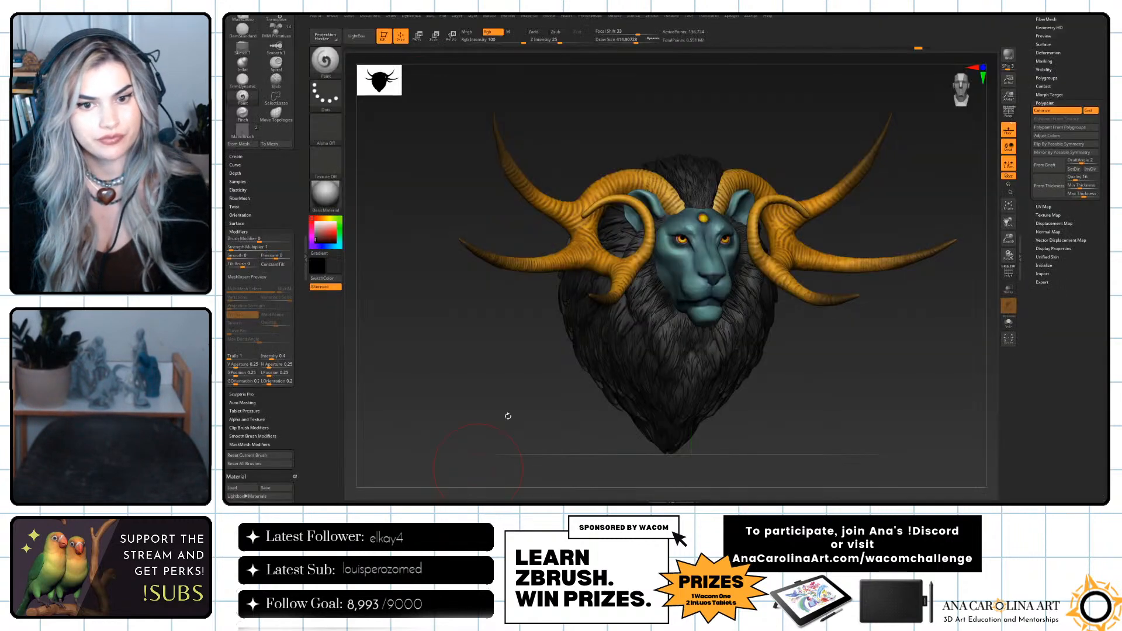
pyautogui.click(612, 16)
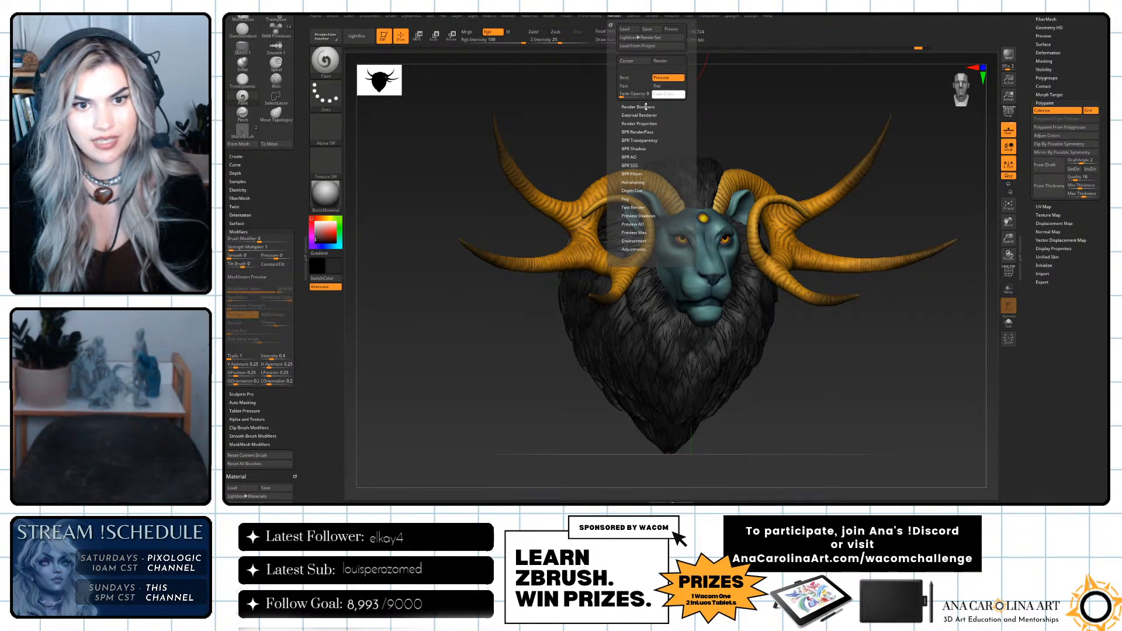
pyautogui.click(641, 133)
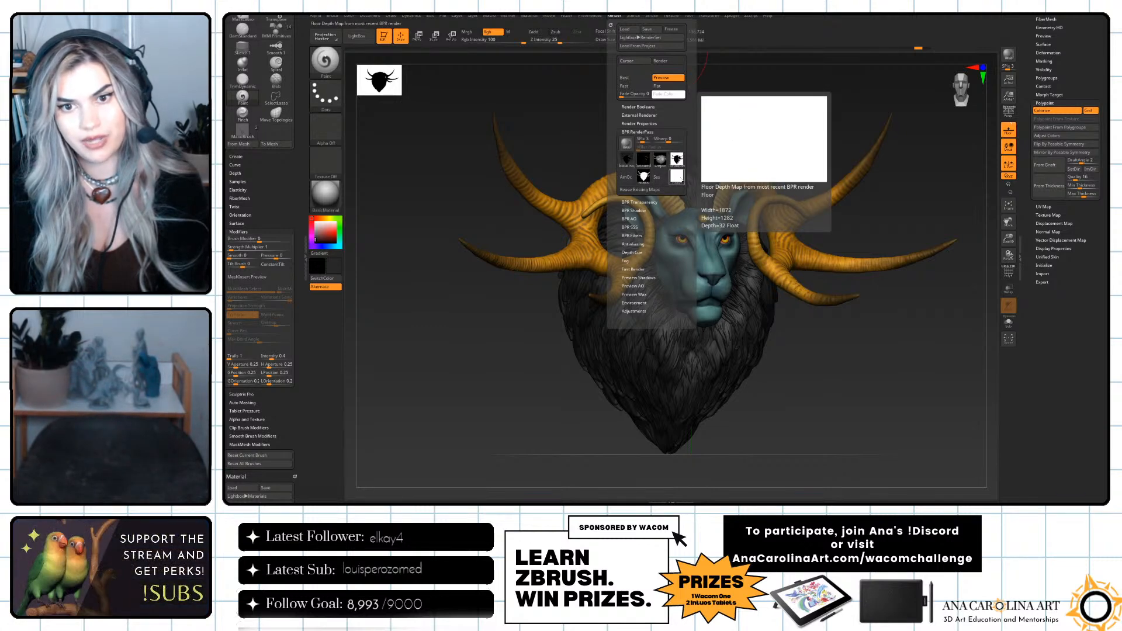
pyautogui.moveTo(643, 177)
pyautogui.moveTo(667, 162)
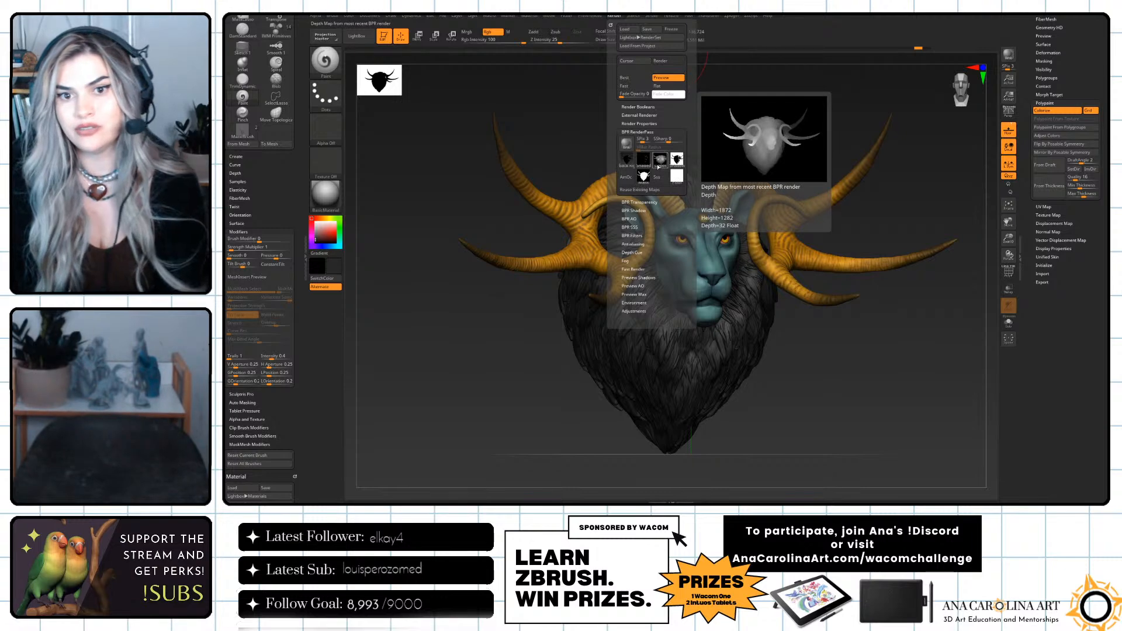
# Return to Photoshop, expand the green geometry group, and briefly show its lowest pass layer to view the grey clay version.
pyautogui.hotkey('alt', 'Tab')
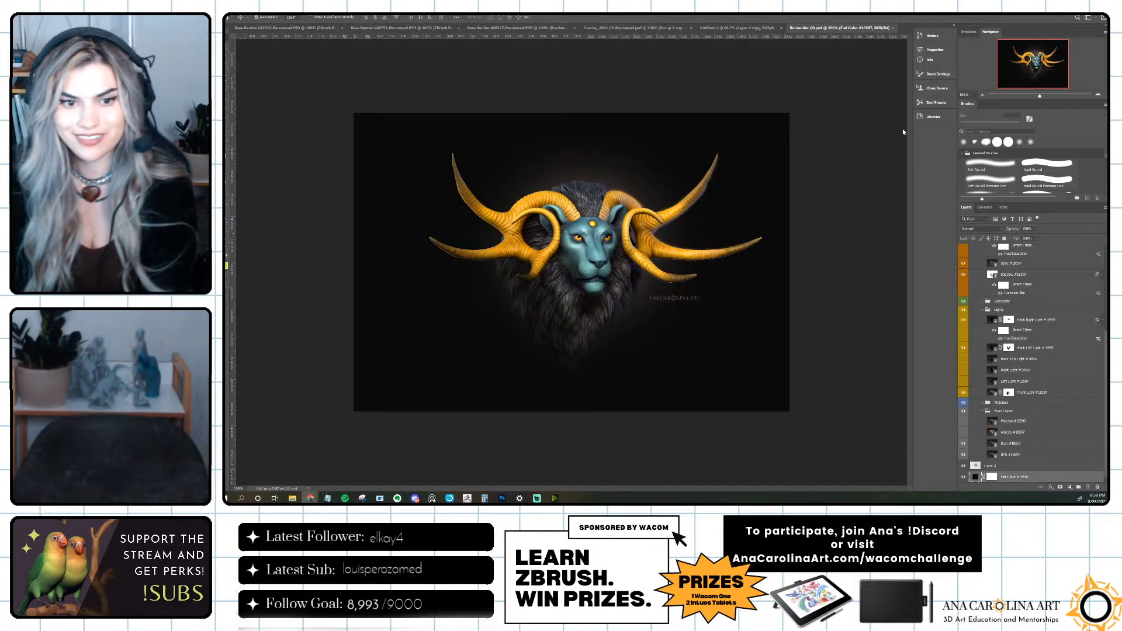
pyautogui.scroll(5, 1035, 310)
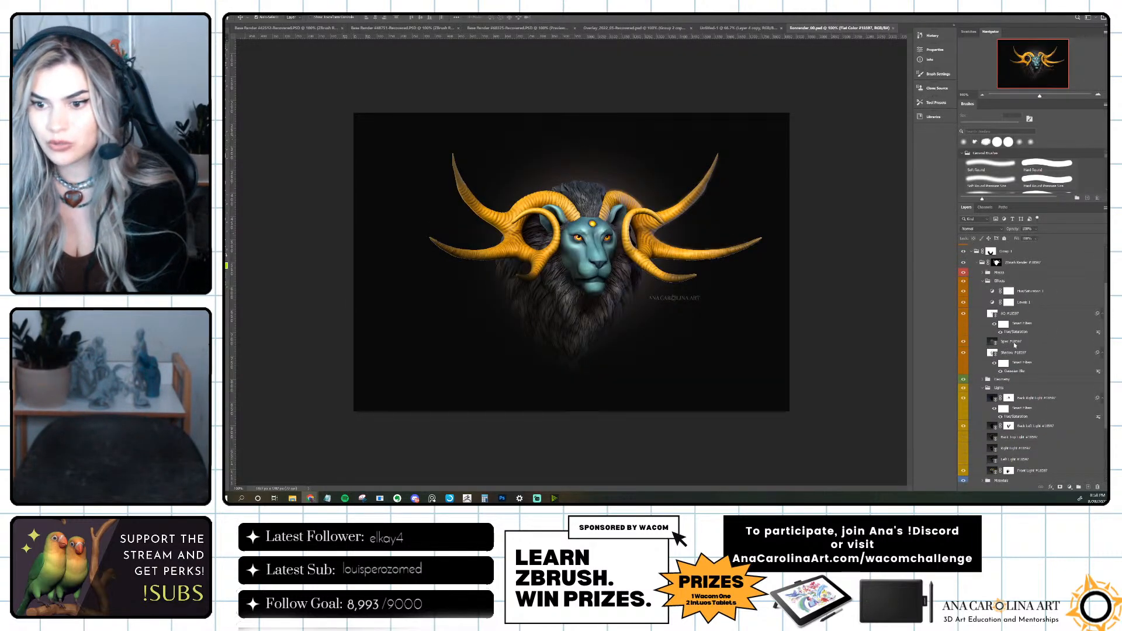
pyautogui.click(983, 369)
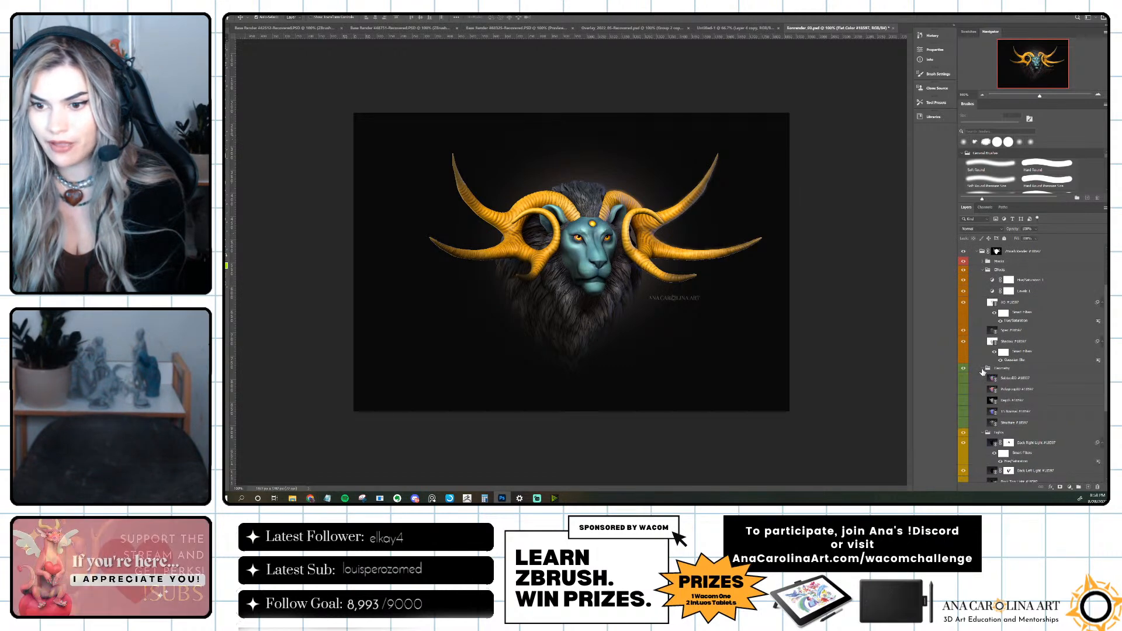
pyautogui.click(964, 423)
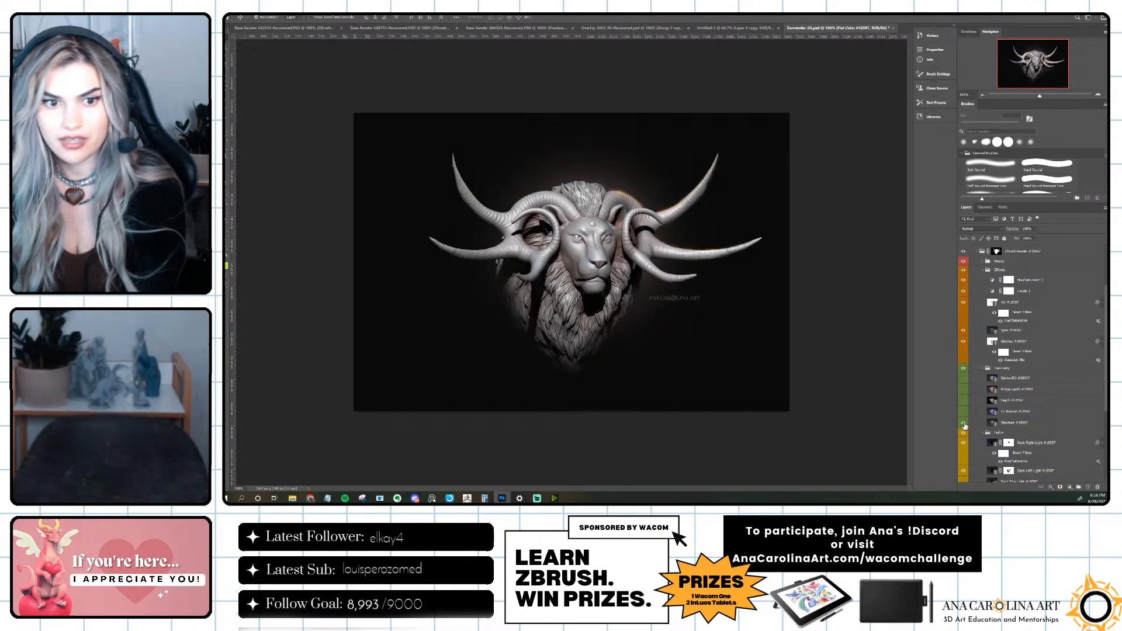
pyautogui.click(964, 424)
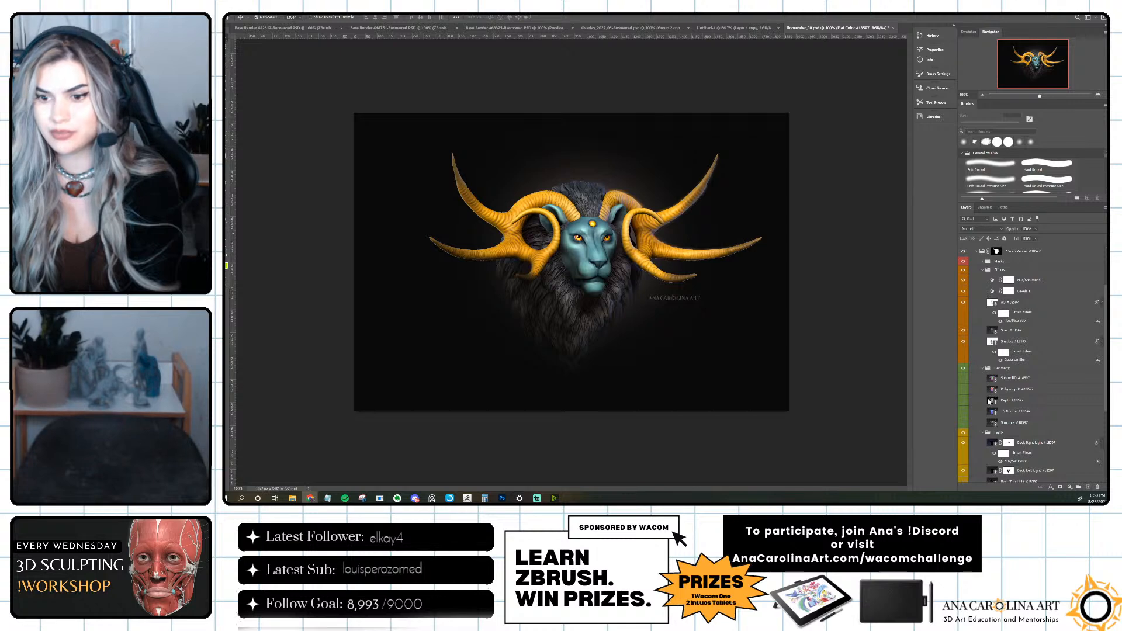
# Show the Depth pass layer and try the Lighten blend mode on it.
pyautogui.click(963, 401)
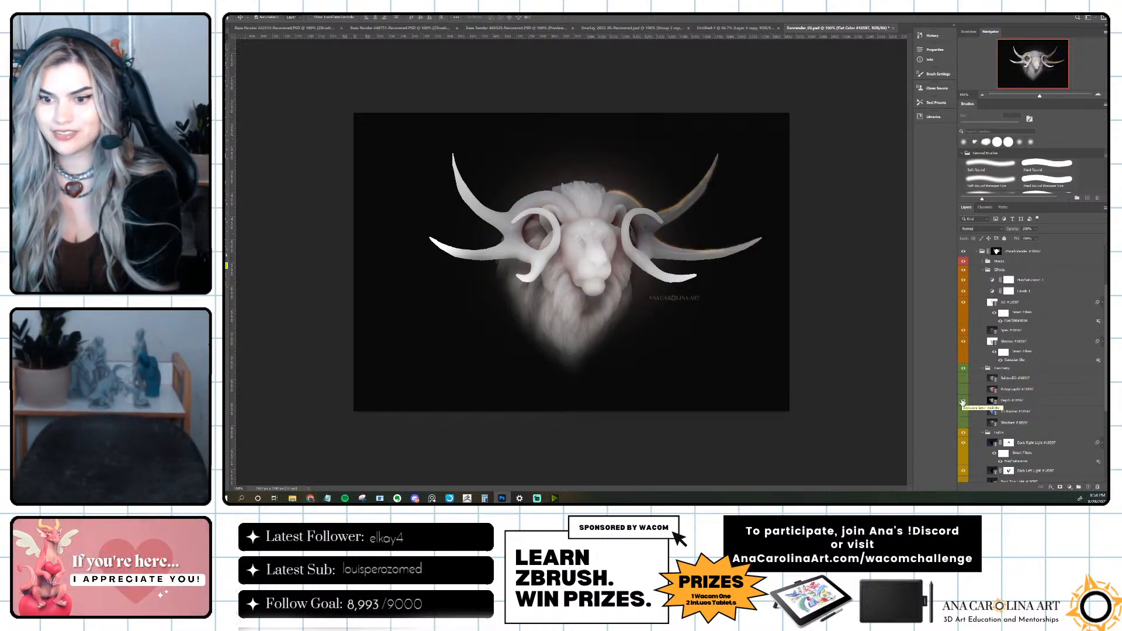
pyautogui.click(1029, 402)
pyautogui.click(981, 229)
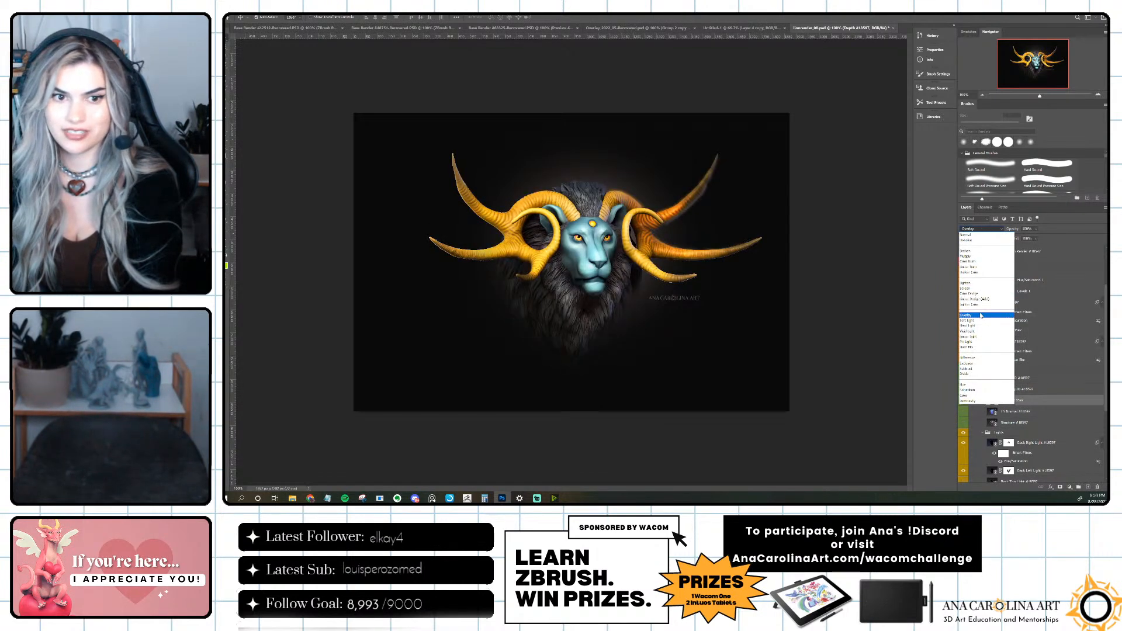
pyautogui.click(981, 284)
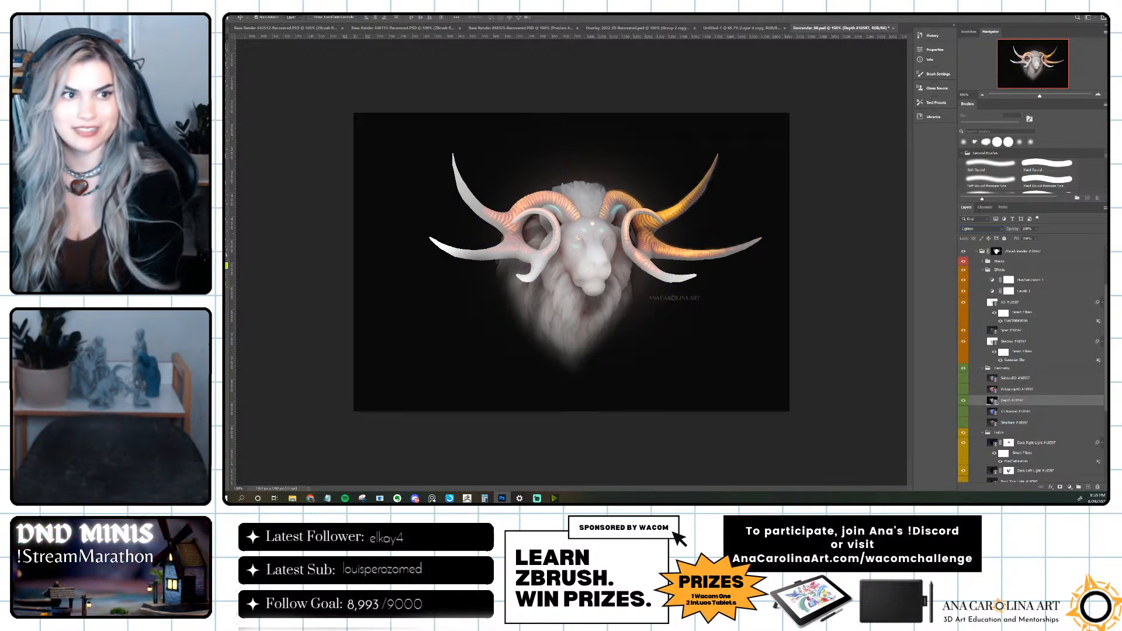
# Open the Export As options for the image, and hide the Depth pass layer again.
pyautogui.click(234, 8)
pyautogui.moveTo(275, 104)
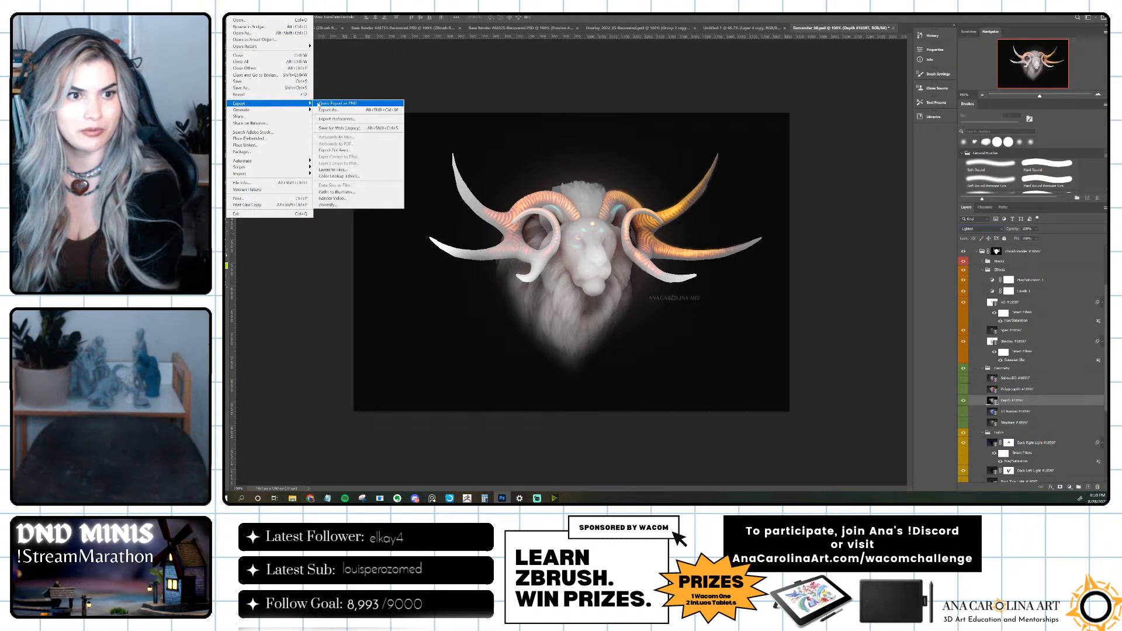
pyautogui.click(339, 110)
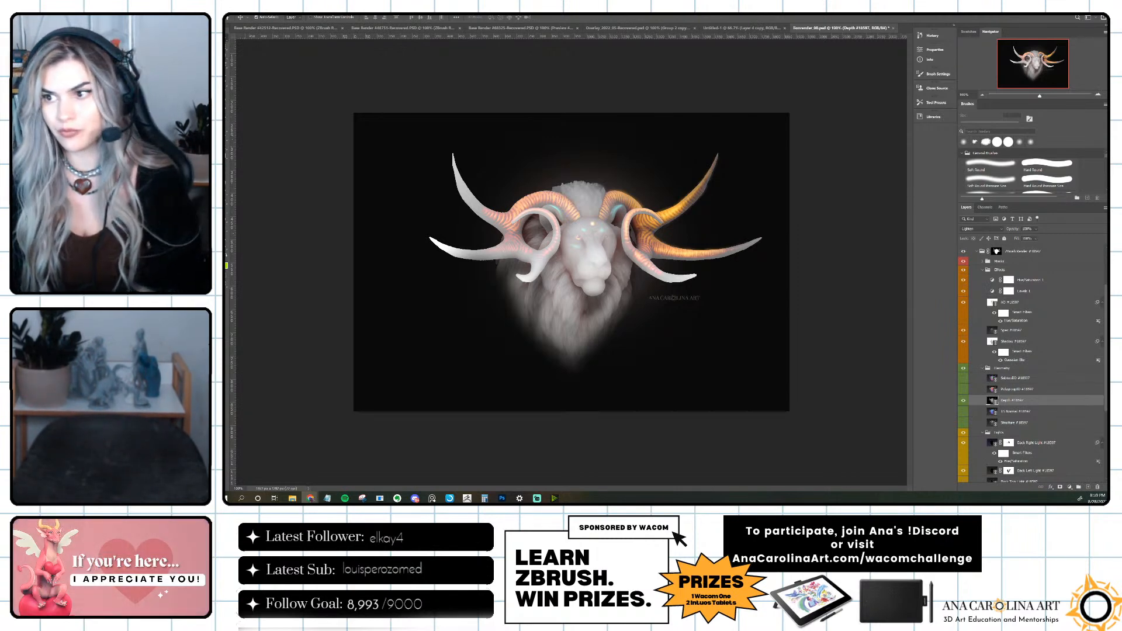
pyautogui.click(964, 400)
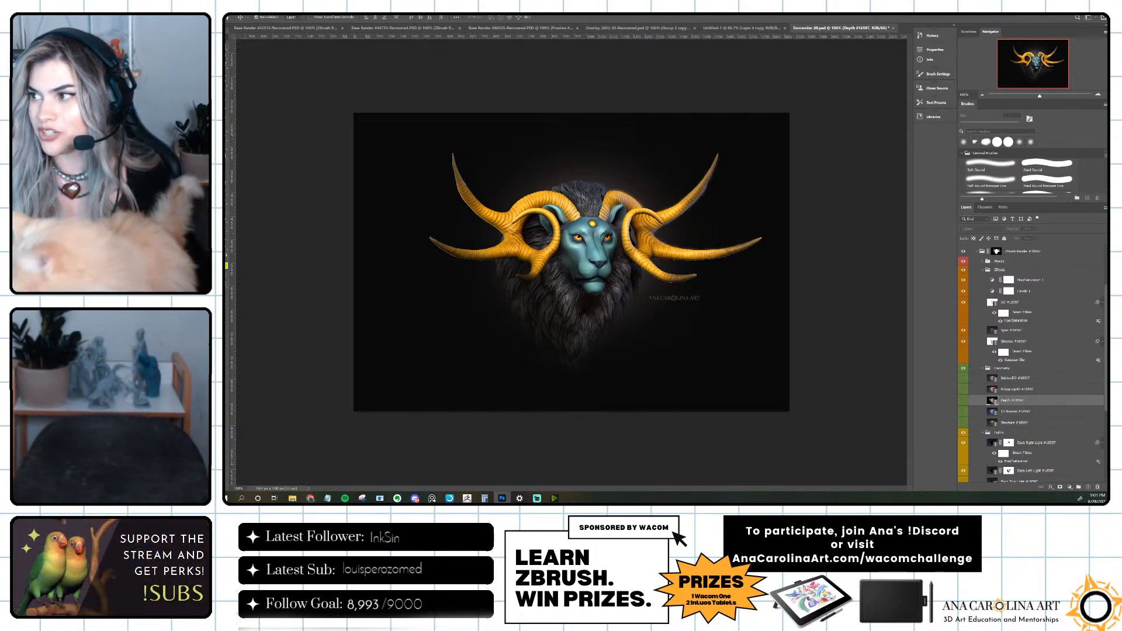
# Switch to the Wacom Challenge page in the browser, review its introduction and stream dates, and highlight "September 4th".
pyautogui.moveTo(227, 111); pyautogui.dragTo(549, 15)
pyautogui.scroll(5, 605, 166)
pyautogui.scroll(10, 604, 165)
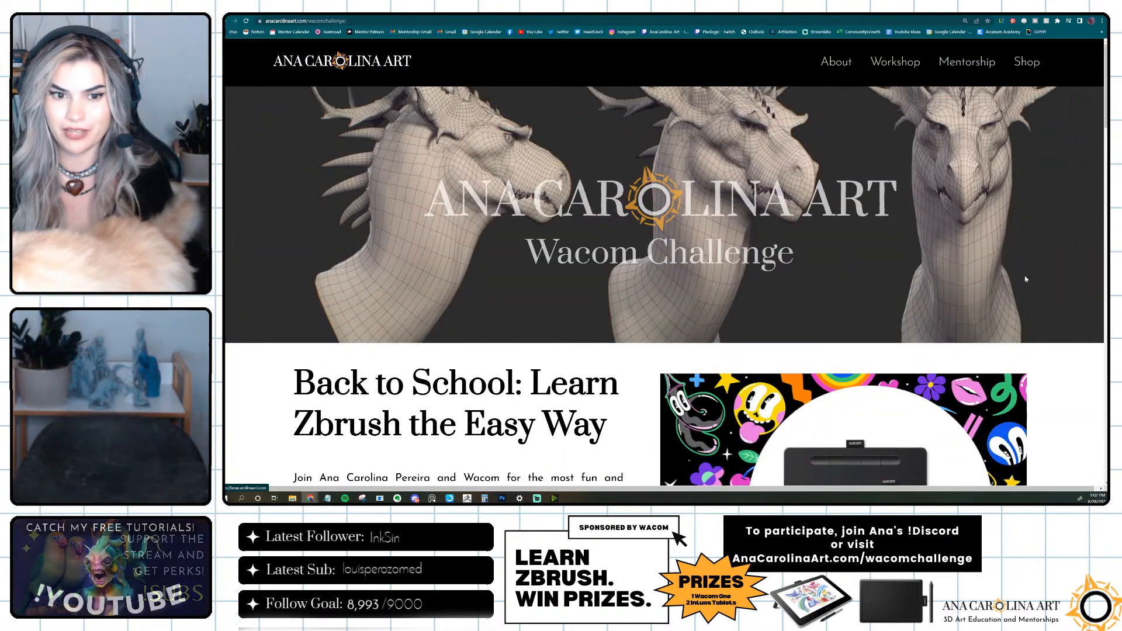
pyautogui.scroll(-1, 1052, 279)
pyautogui.scroll(-5, 1052, 278)
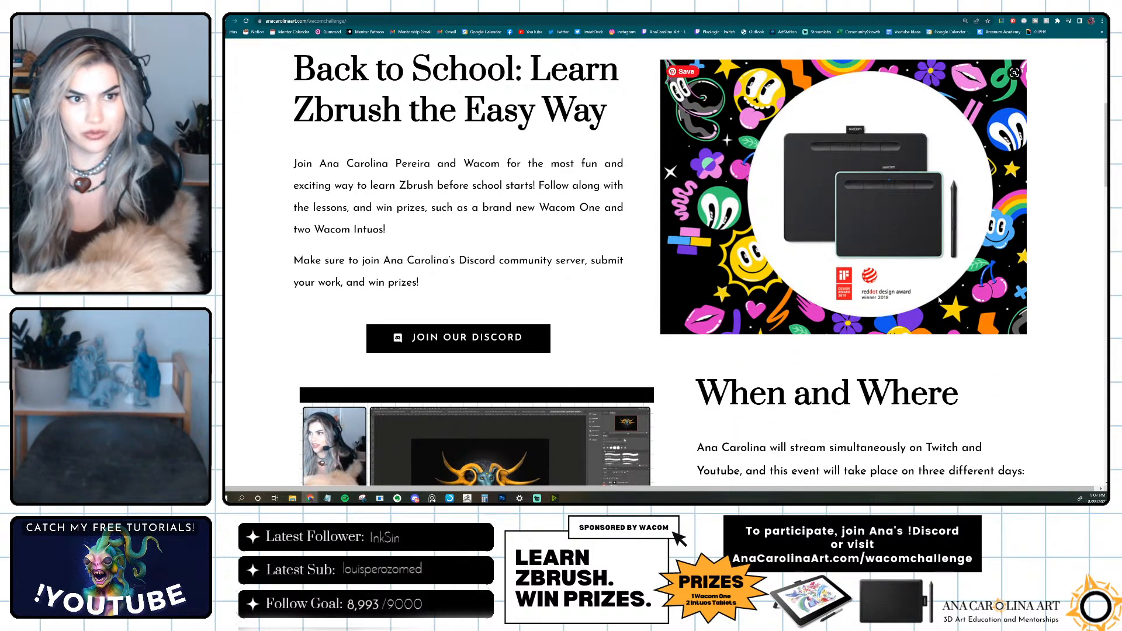
pyautogui.scroll(2, 943, 303)
pyautogui.scroll(-1, 943, 303)
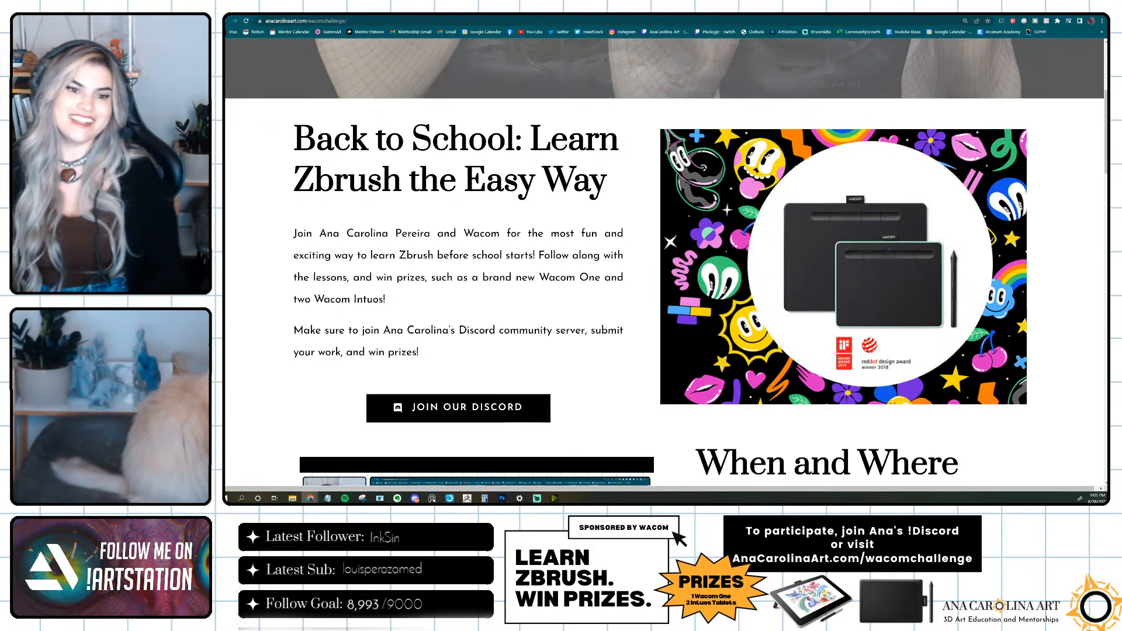
pyautogui.scroll(-5, 672, 372)
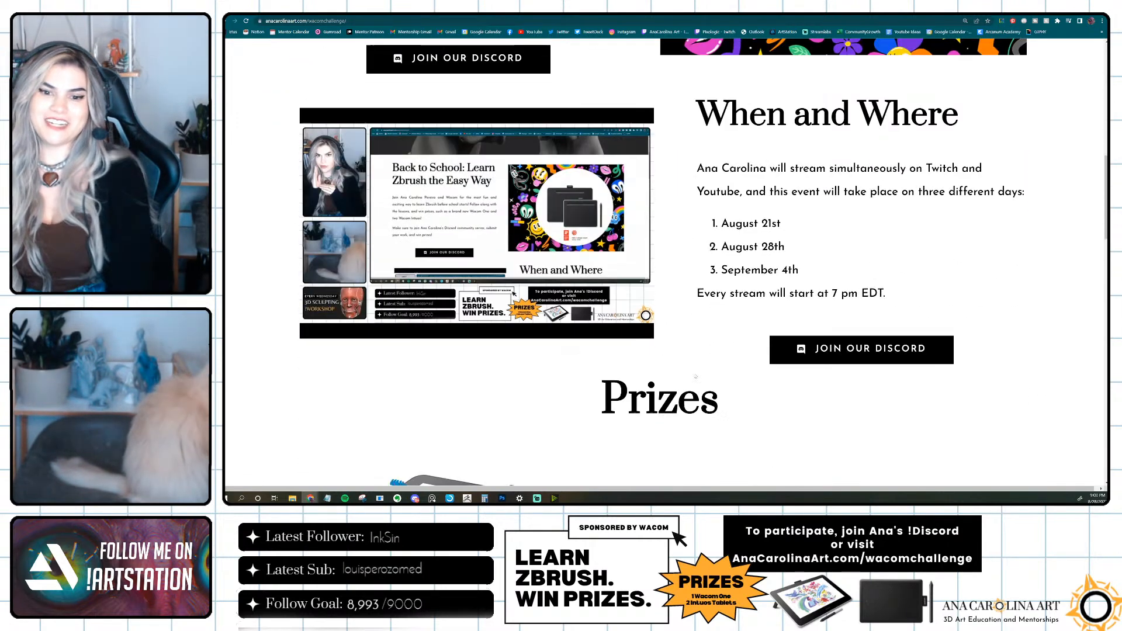
pyautogui.moveTo(799, 270); pyautogui.dragTo(720, 270)
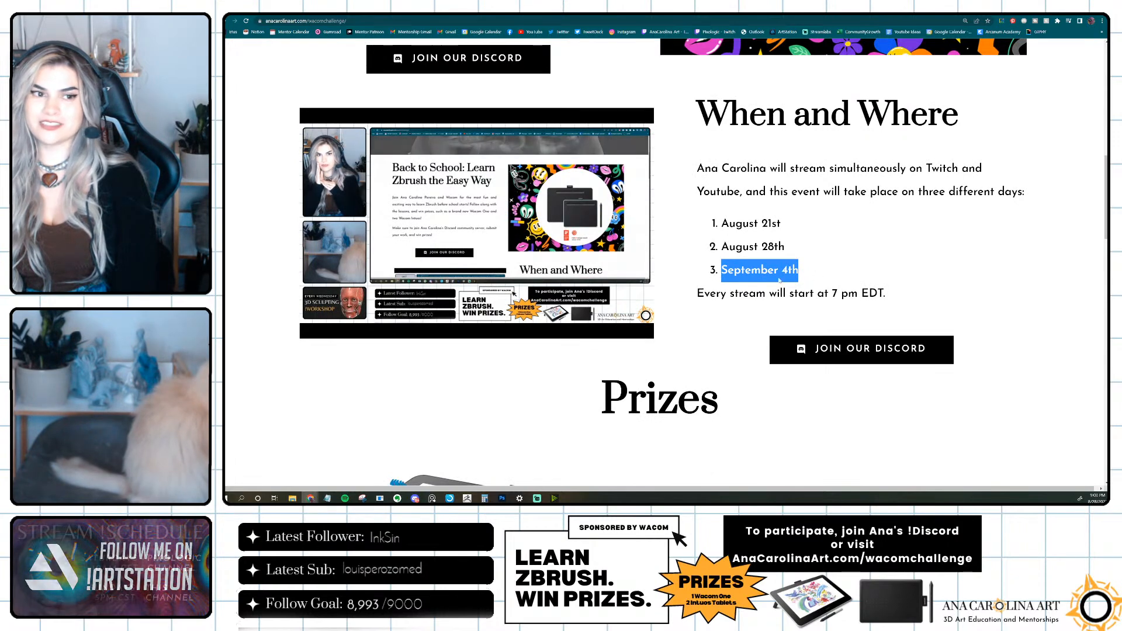
pyautogui.moveTo(642, 202)
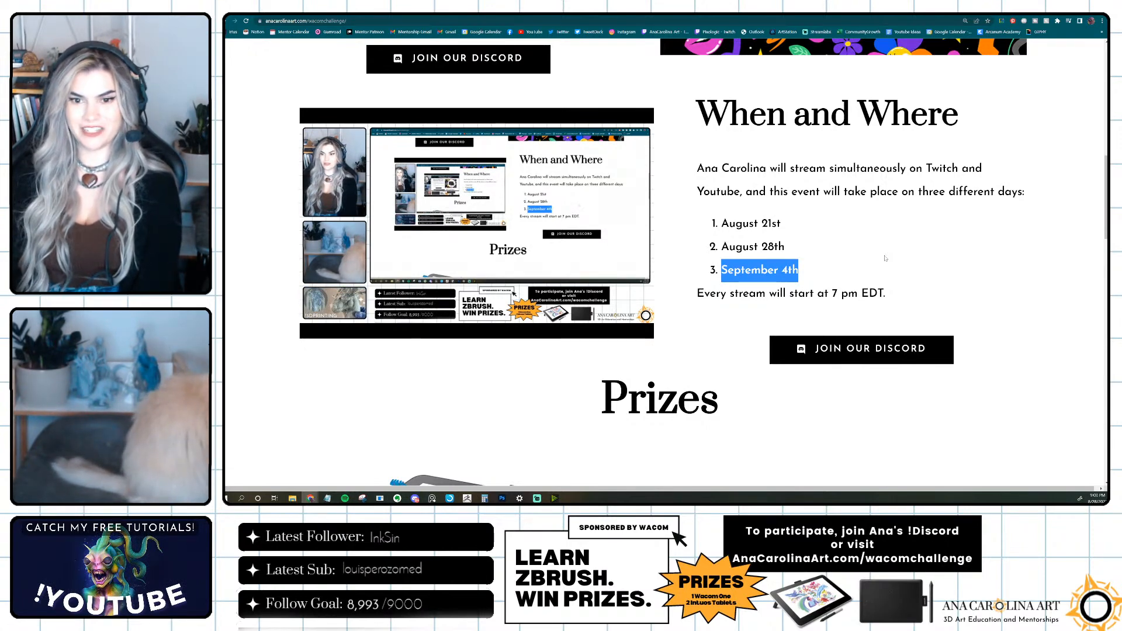
# Review the challenge page's prizes, first-stream video and participation rules, and return to the lion document in Photoshop.
pyautogui.scroll(-5, 885, 258)
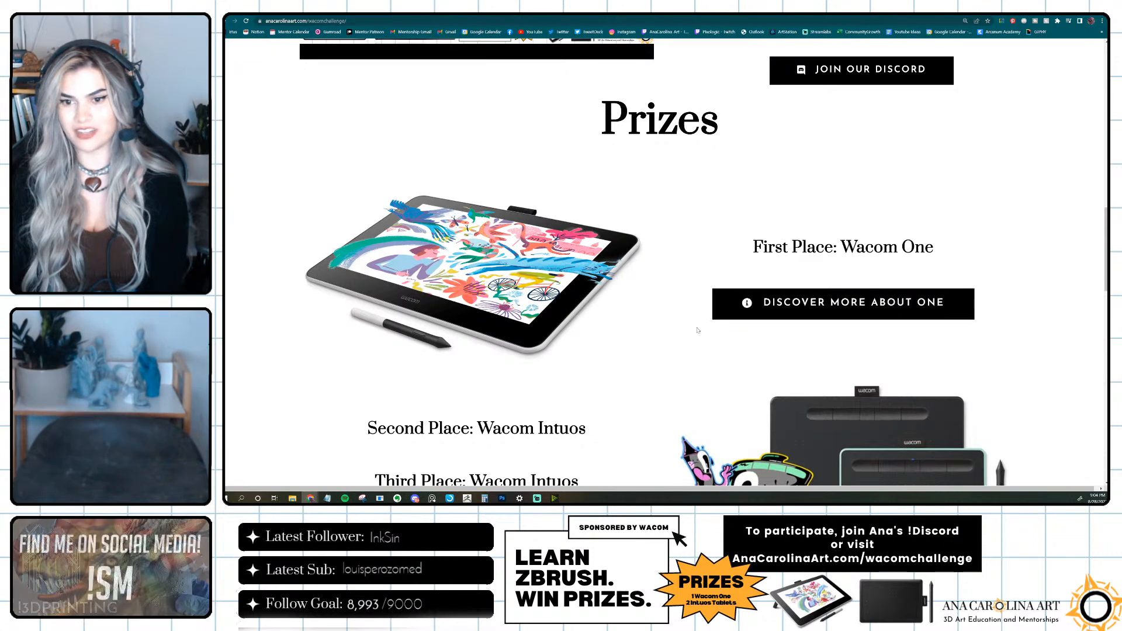
pyautogui.scroll(-2, 714, 322)
pyautogui.scroll(-3, 972, 251)
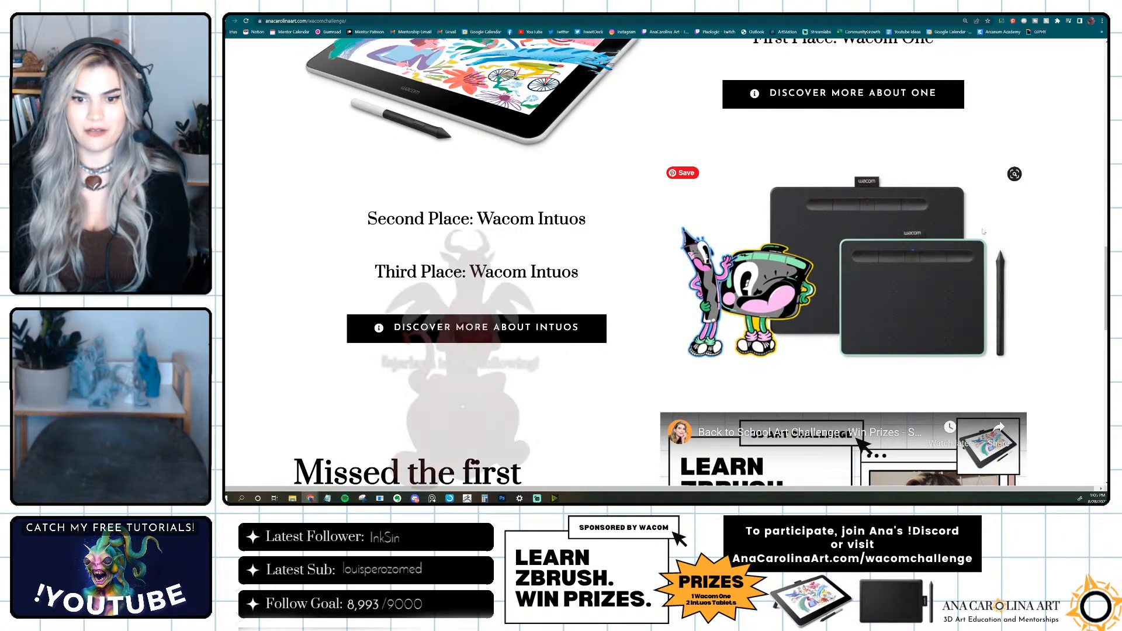
pyautogui.scroll(-5, 432, 174)
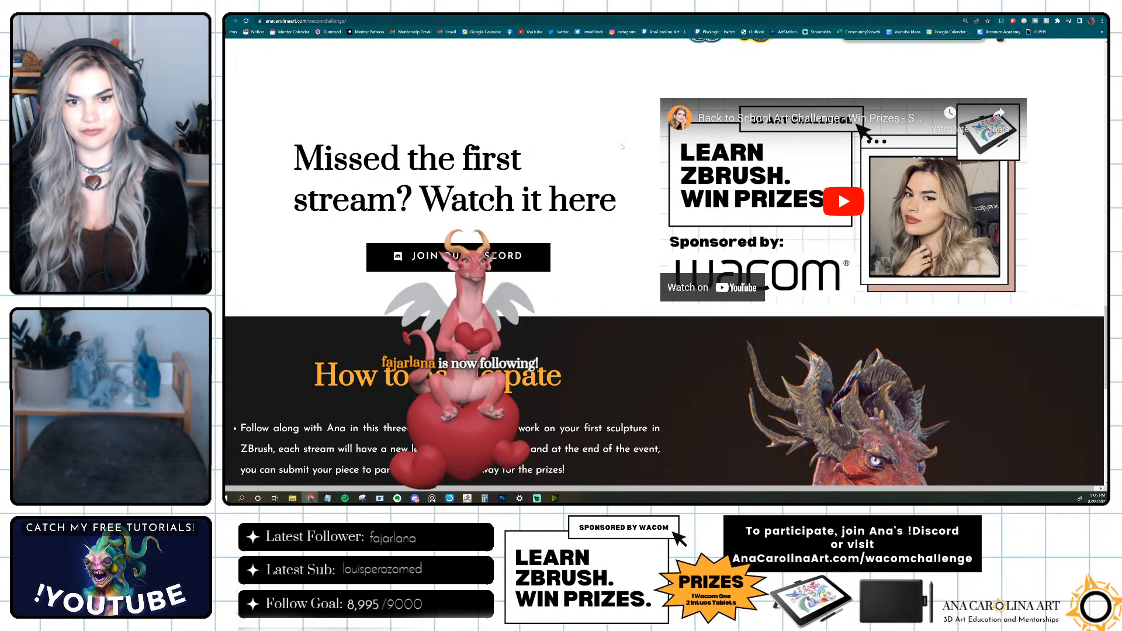
pyautogui.scroll(1, 757, 232)
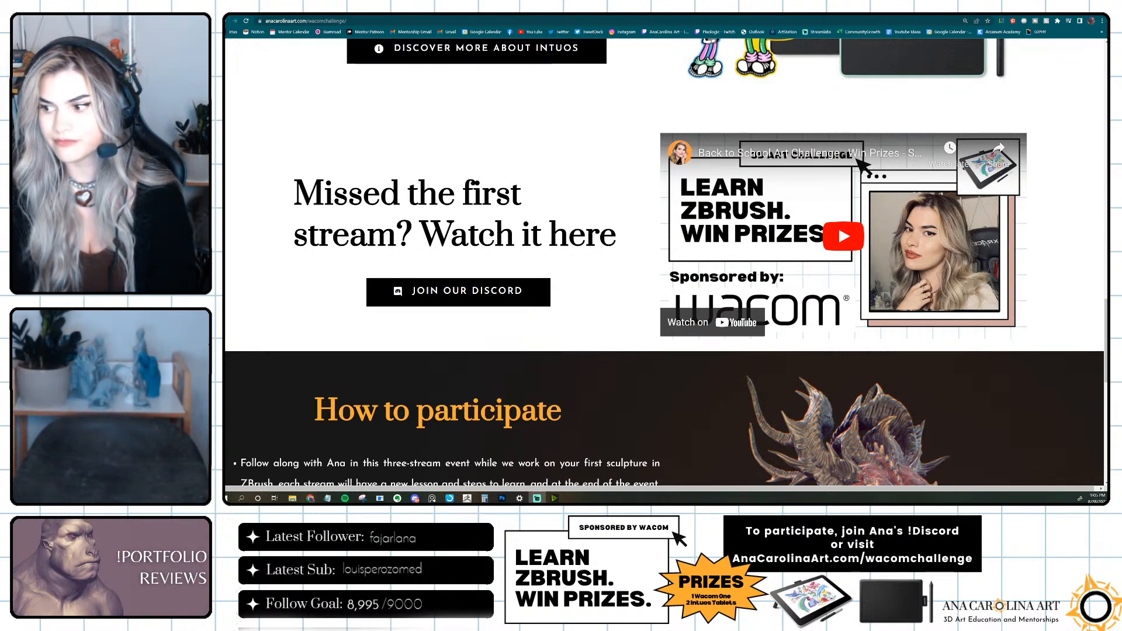
pyautogui.scroll(-5, 1069, 274)
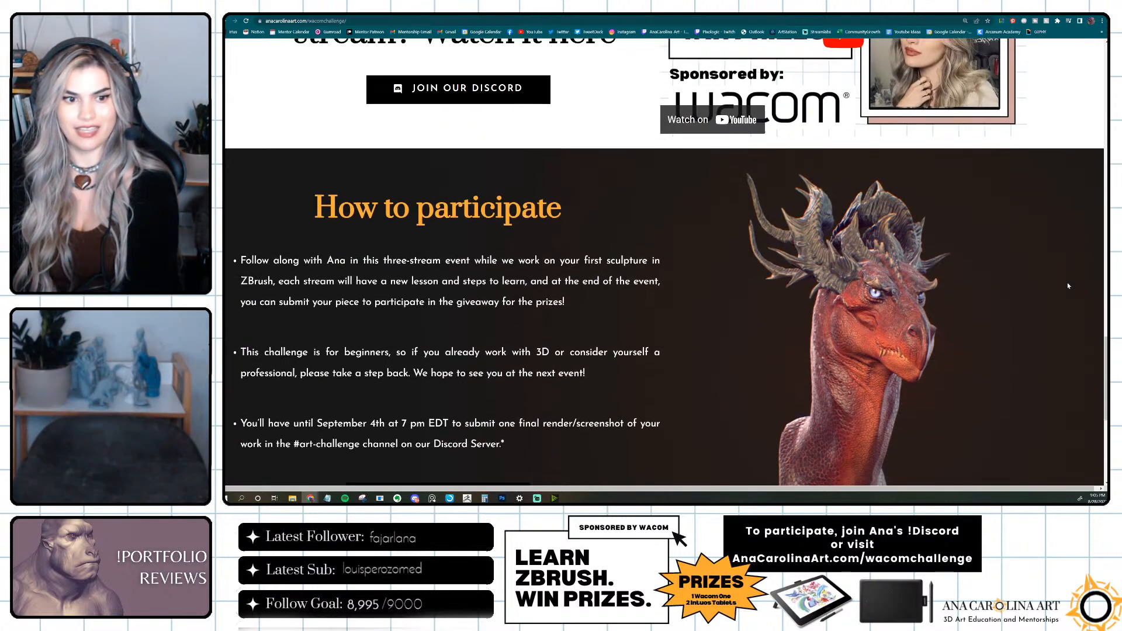
pyautogui.scroll(-1, 1068, 285)
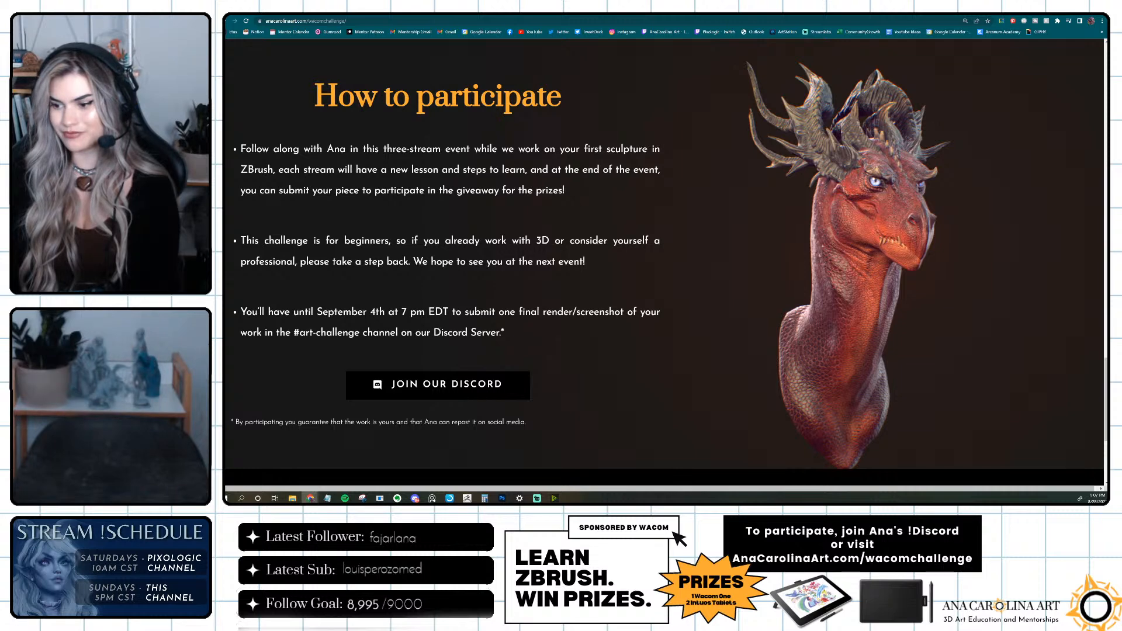
pyautogui.hotkey('alt', 'Tab')
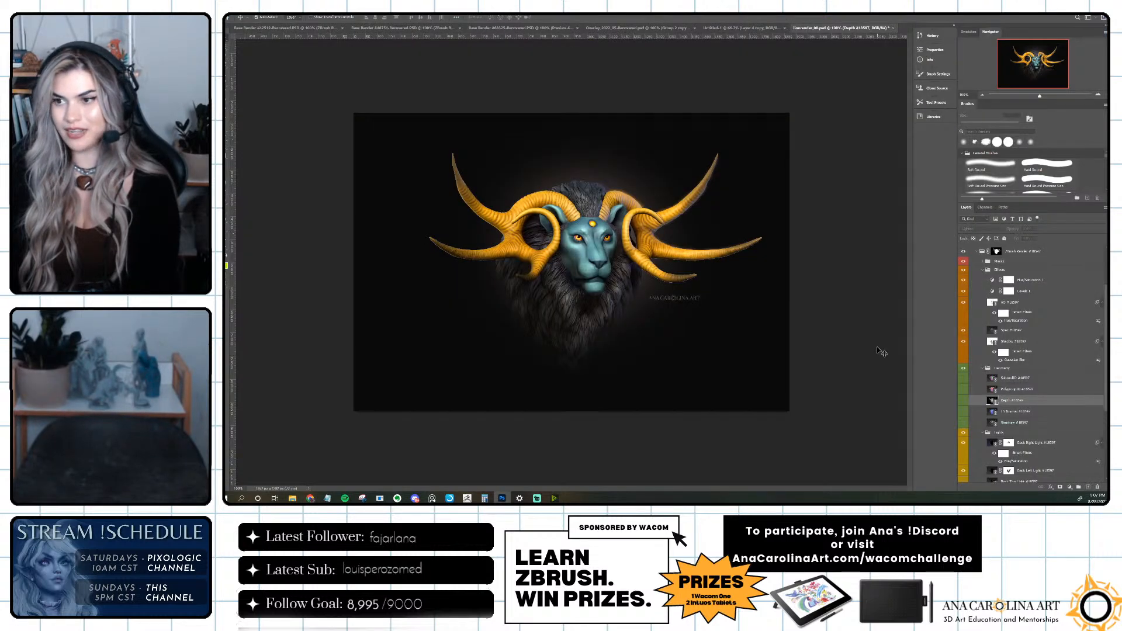